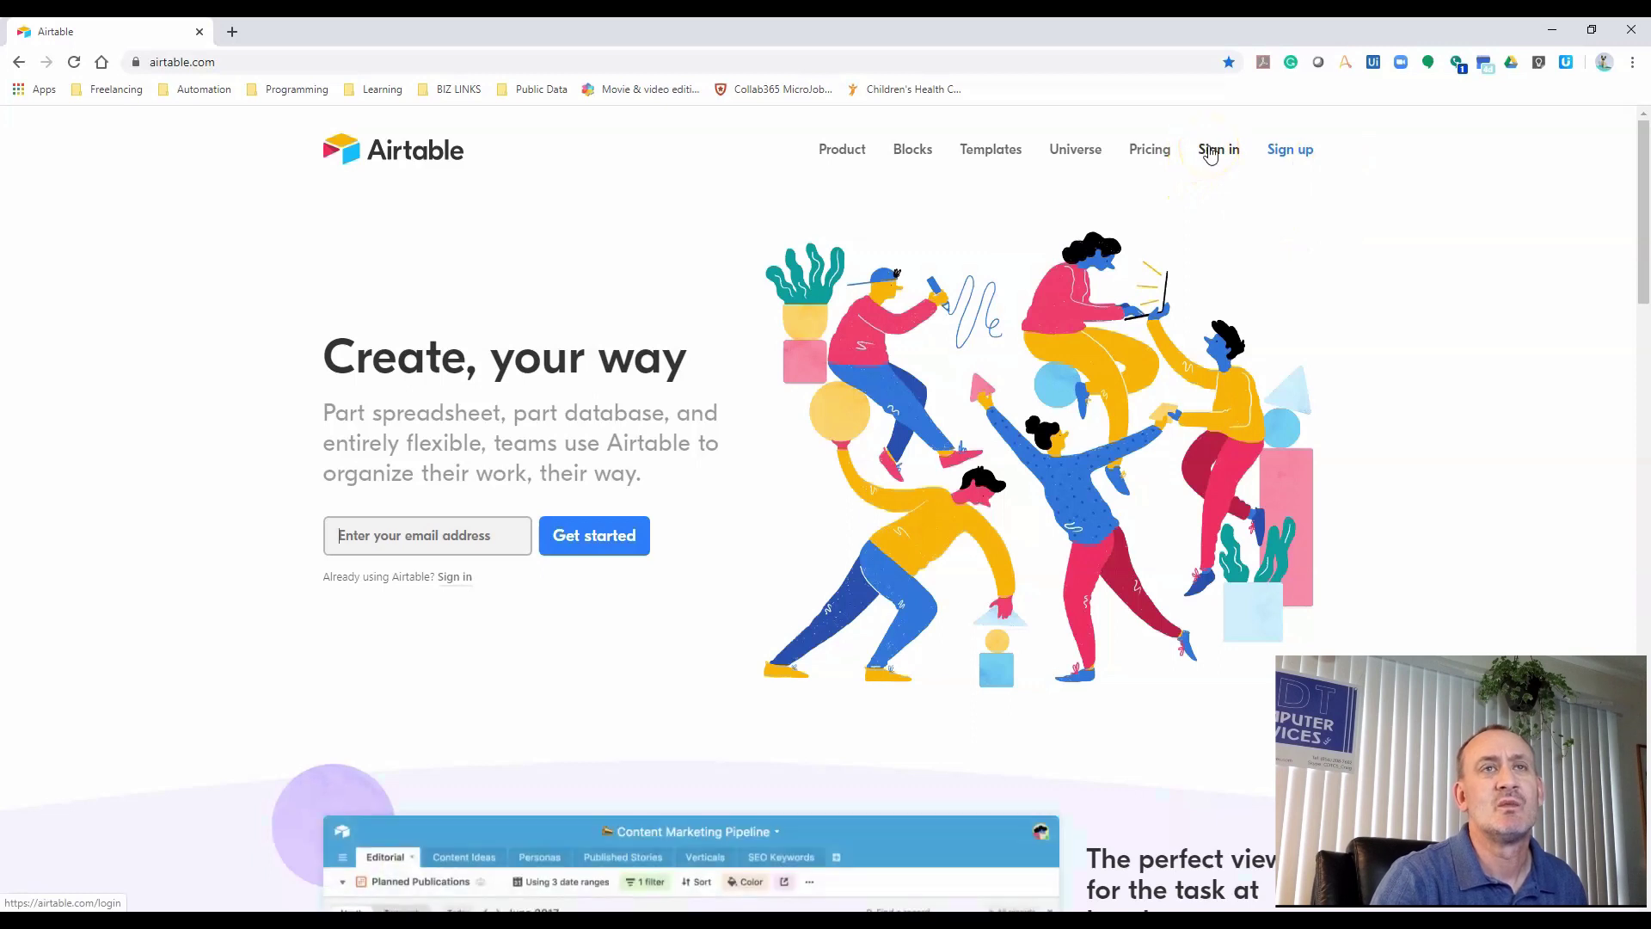
# Sign in to Airtable with the existing Google account
pyautogui.click(1288, 152)
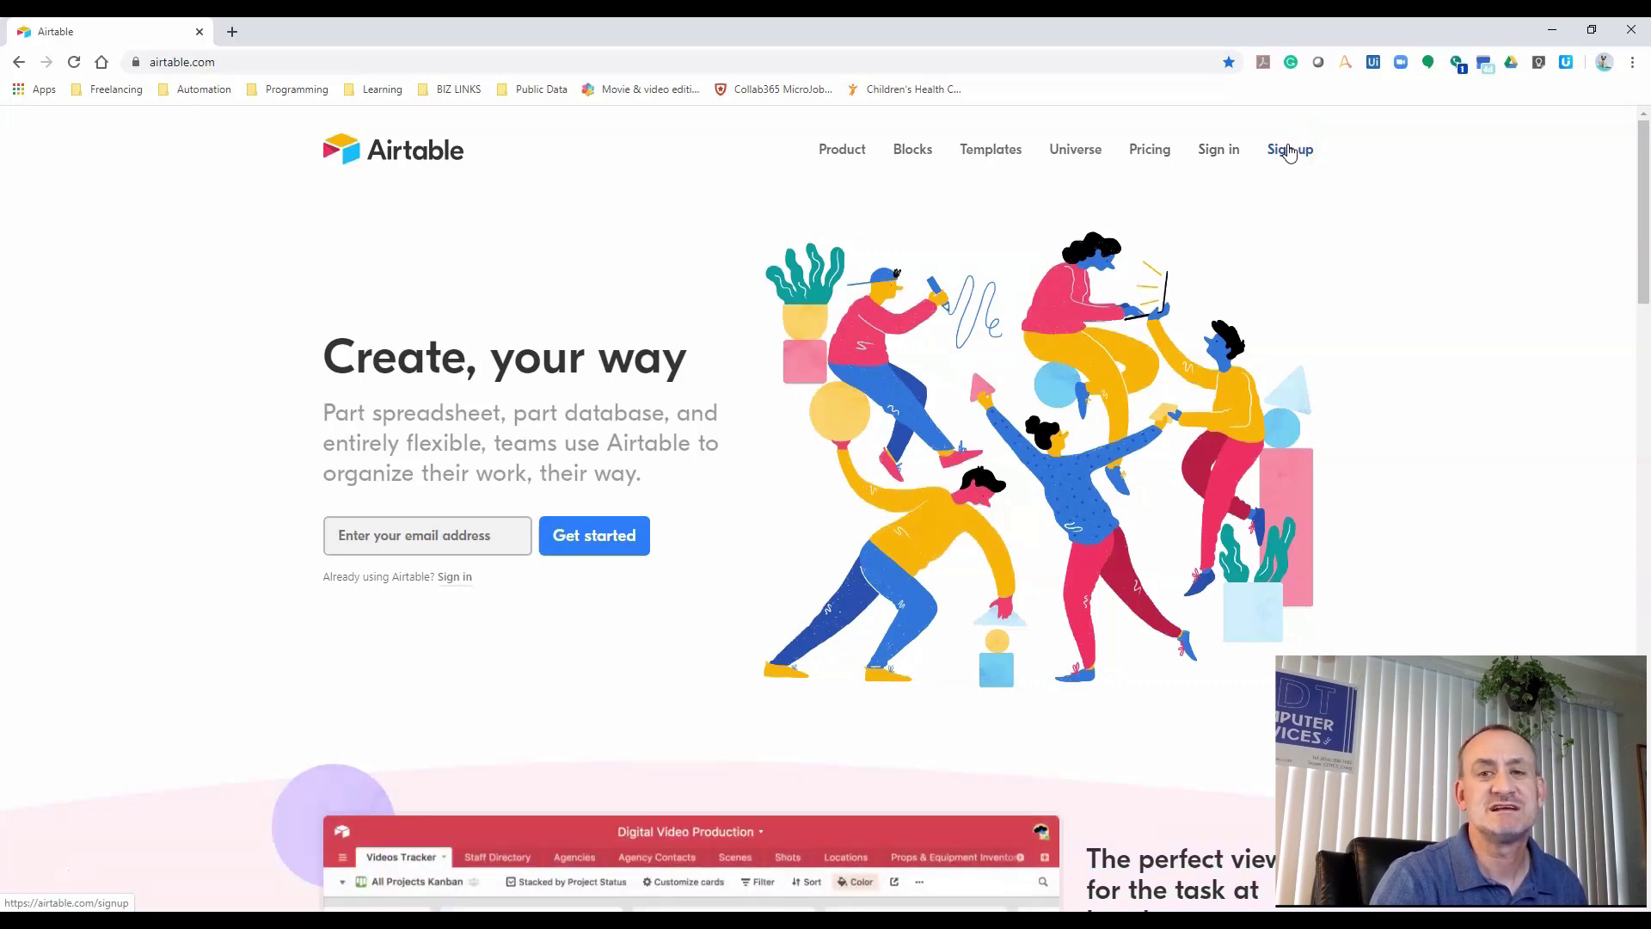
pyautogui.click(1215, 151)
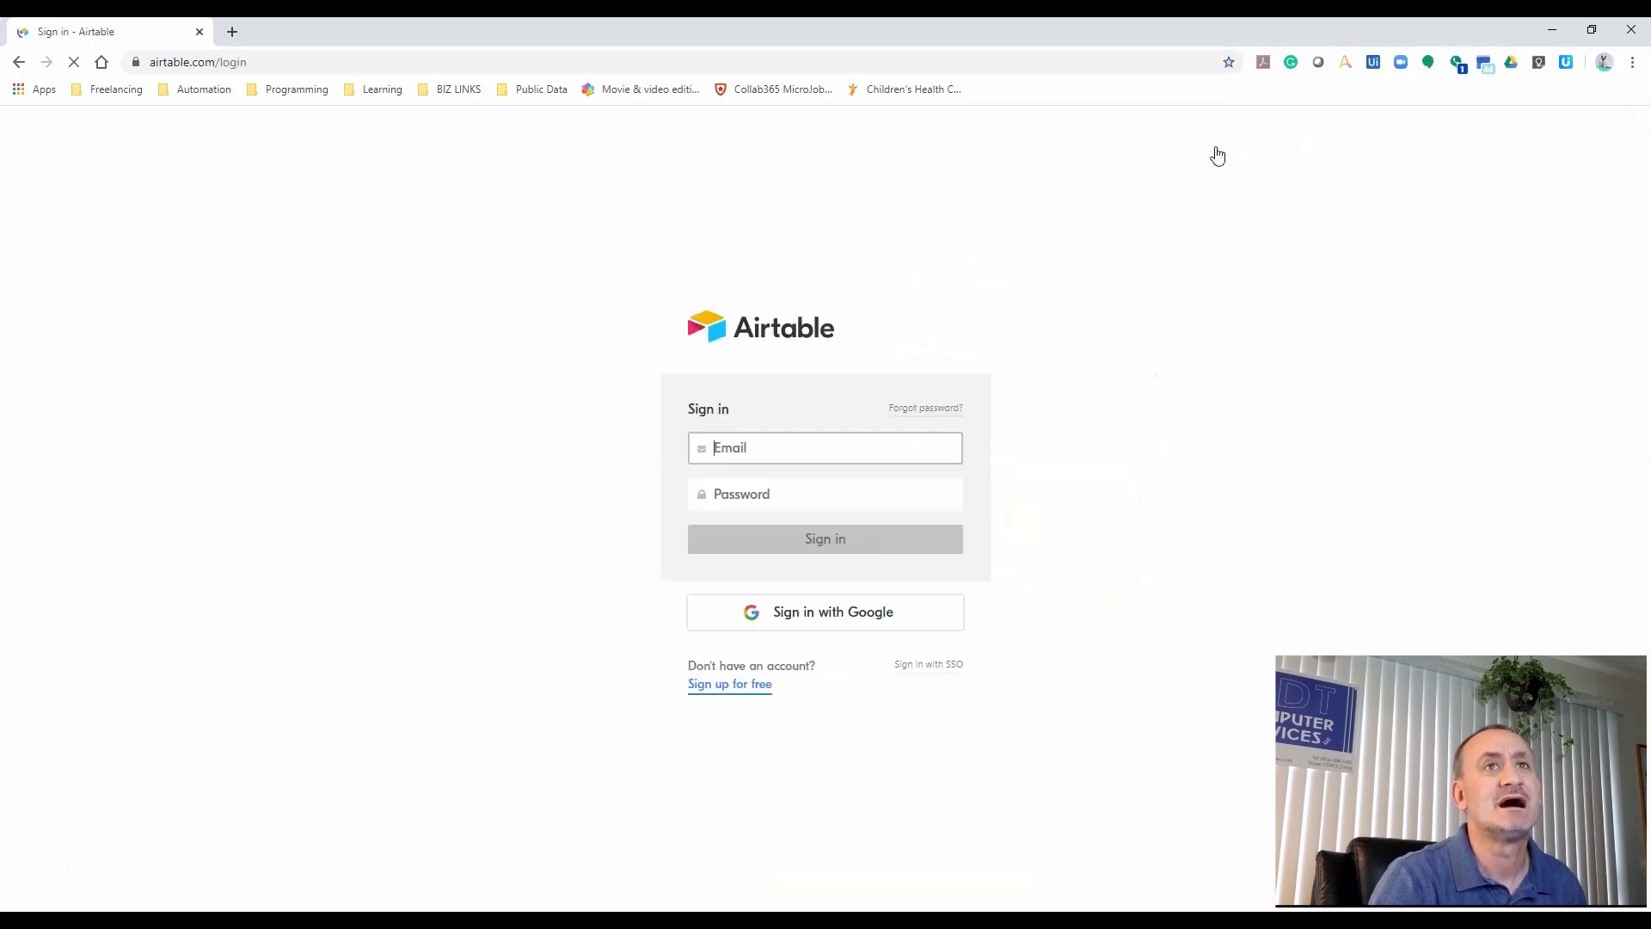
pyautogui.click(863, 615)
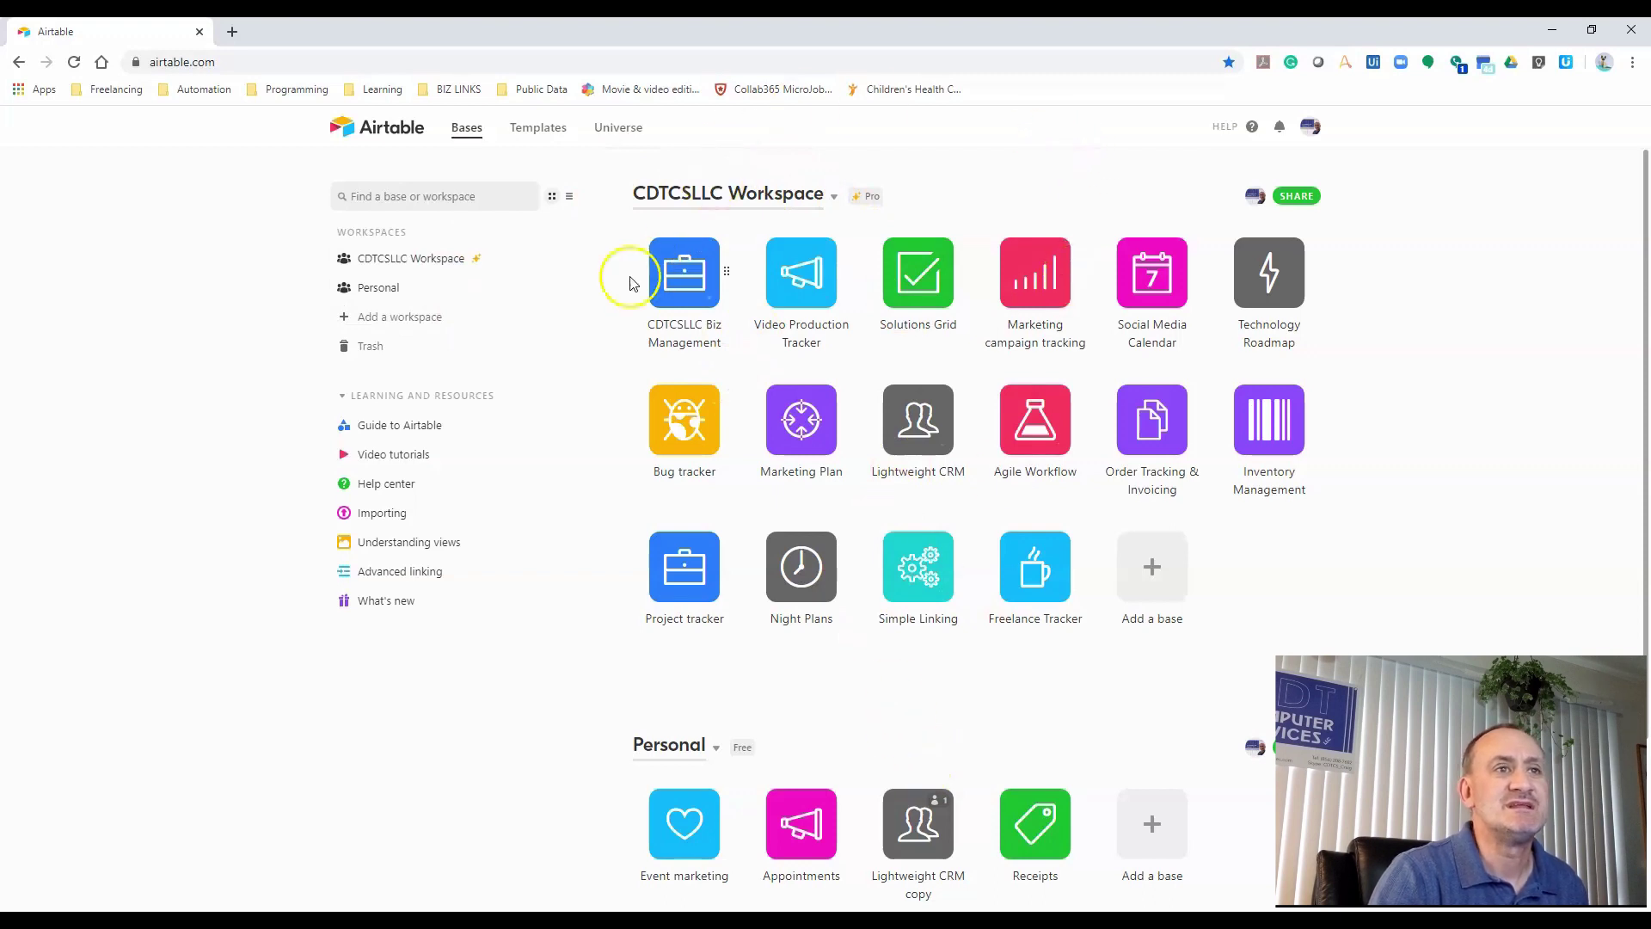
# Create a new workspace and keep its default name
pyautogui.moveTo(398, 320); pyautogui.dragTo(391, 315)
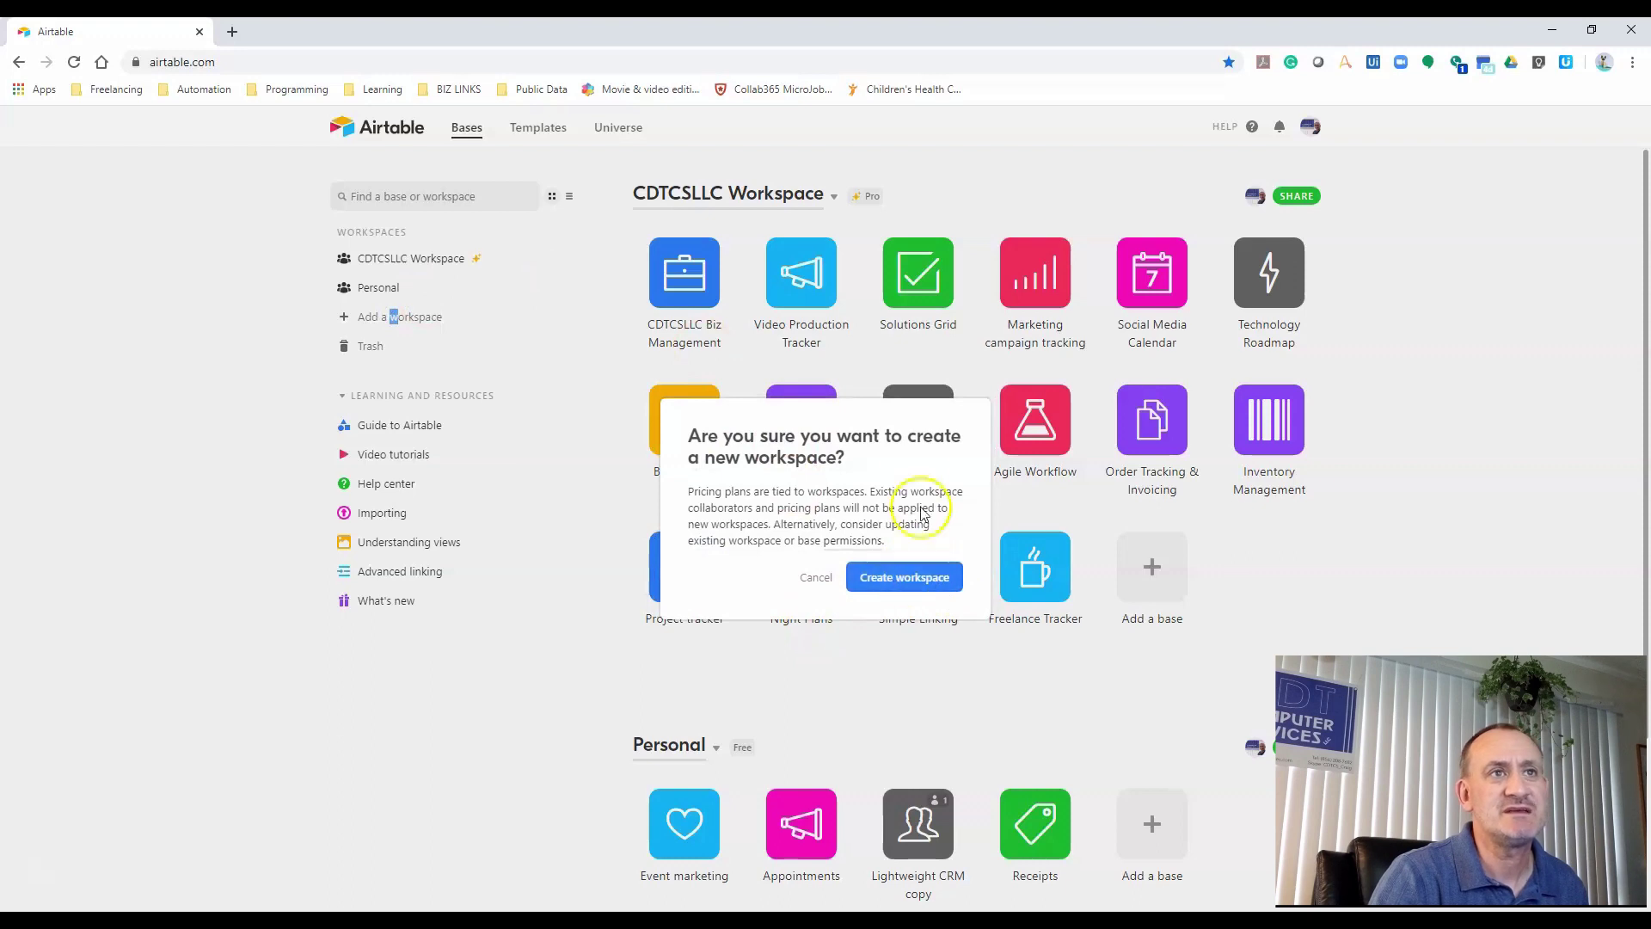
pyautogui.click(903, 576)
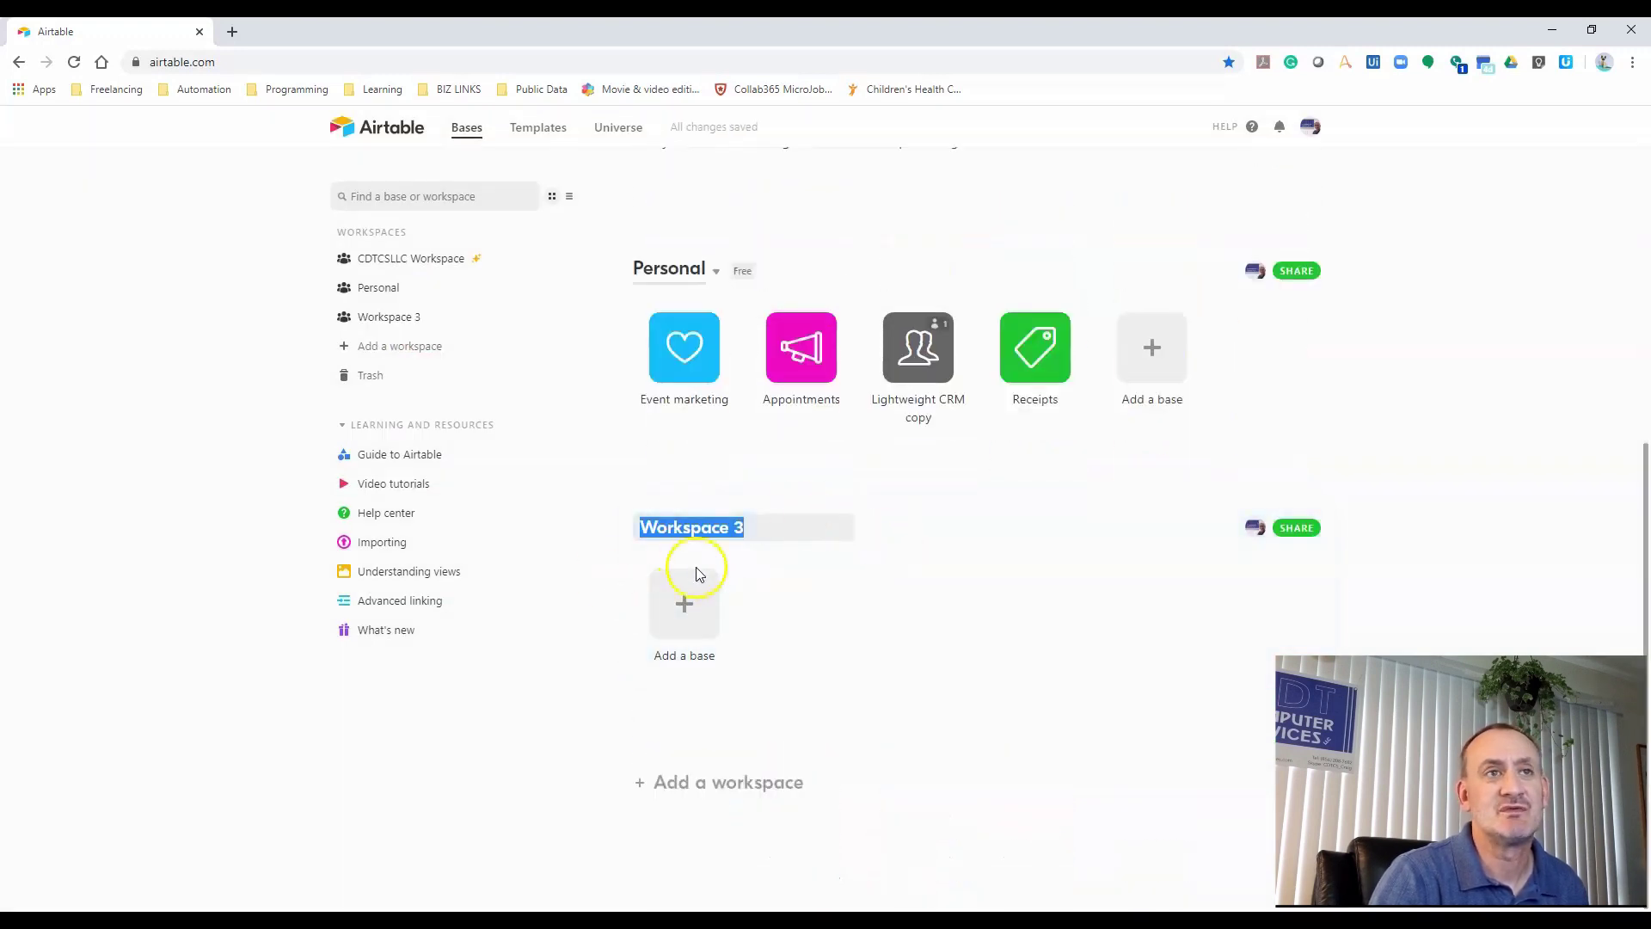
pyautogui.click(891, 680)
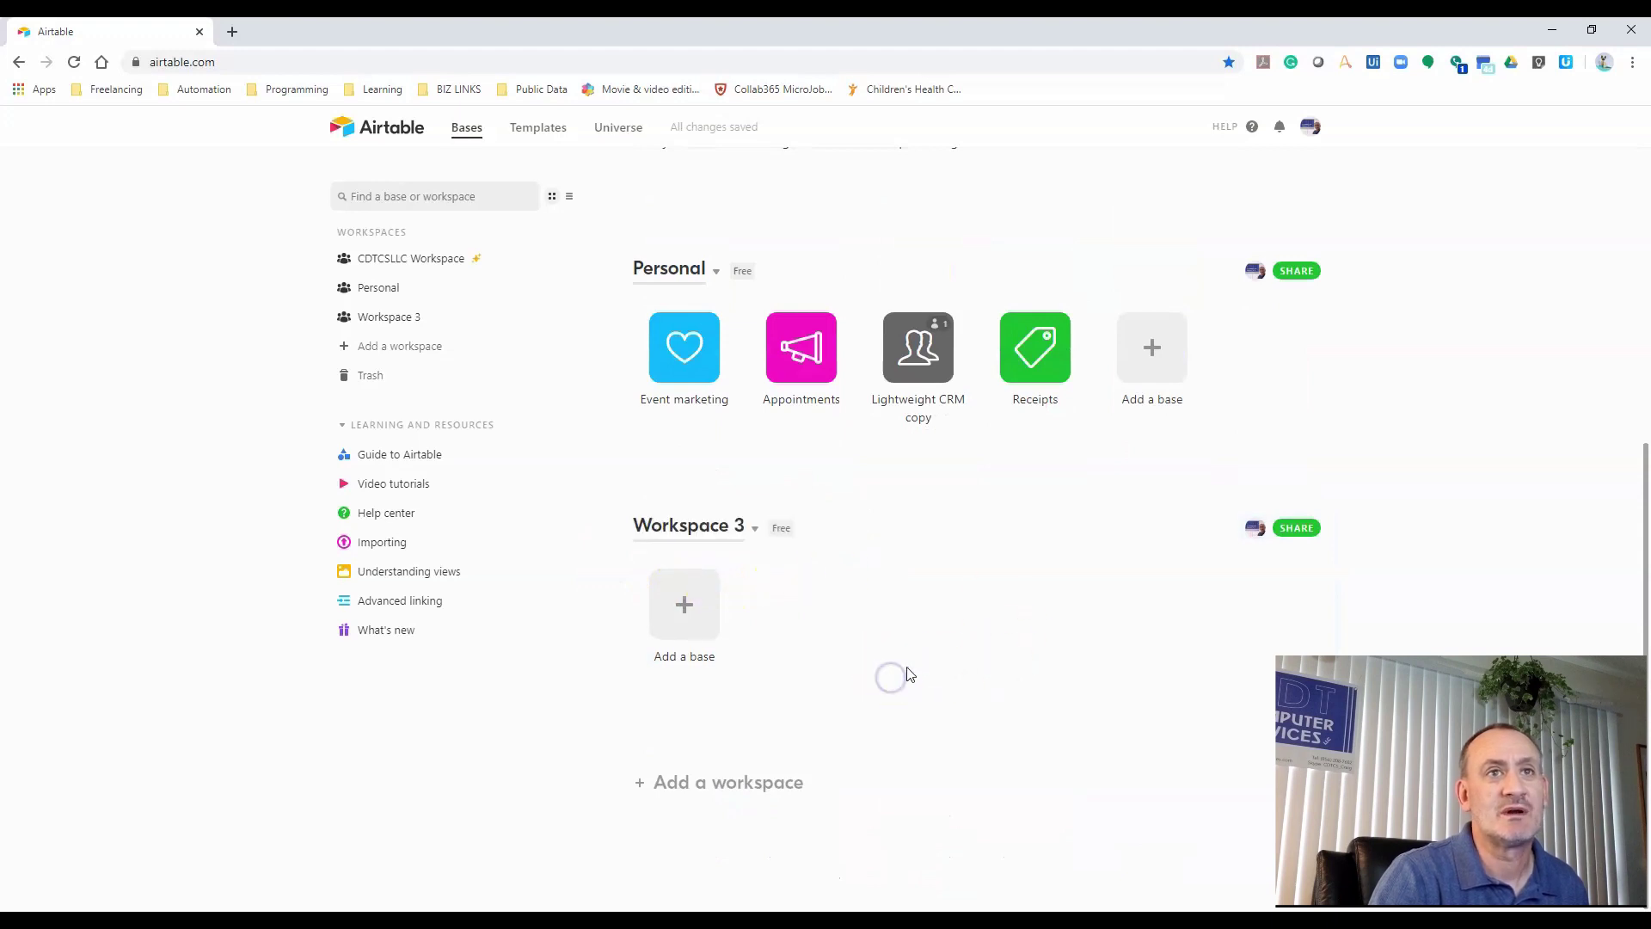
# Open the Lightweight CRM base from the CDTCSLLC Workspace and look through its Contacts, Activities and Companies tables
pyautogui.scroll(5, 992, 582)
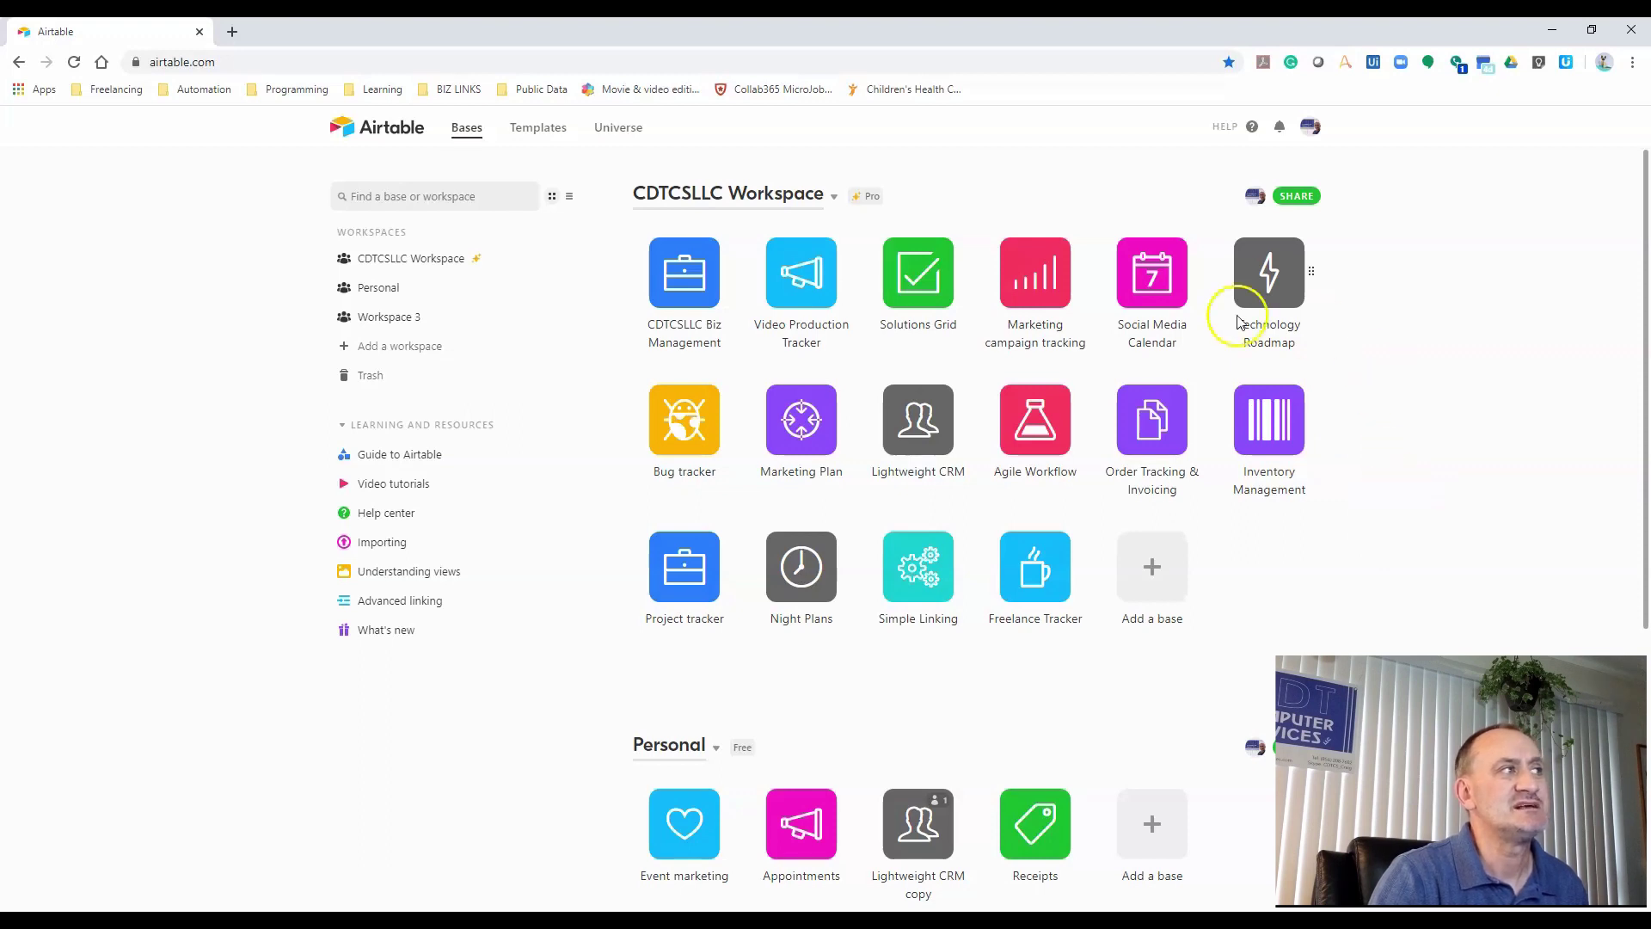
pyautogui.click(905, 414)
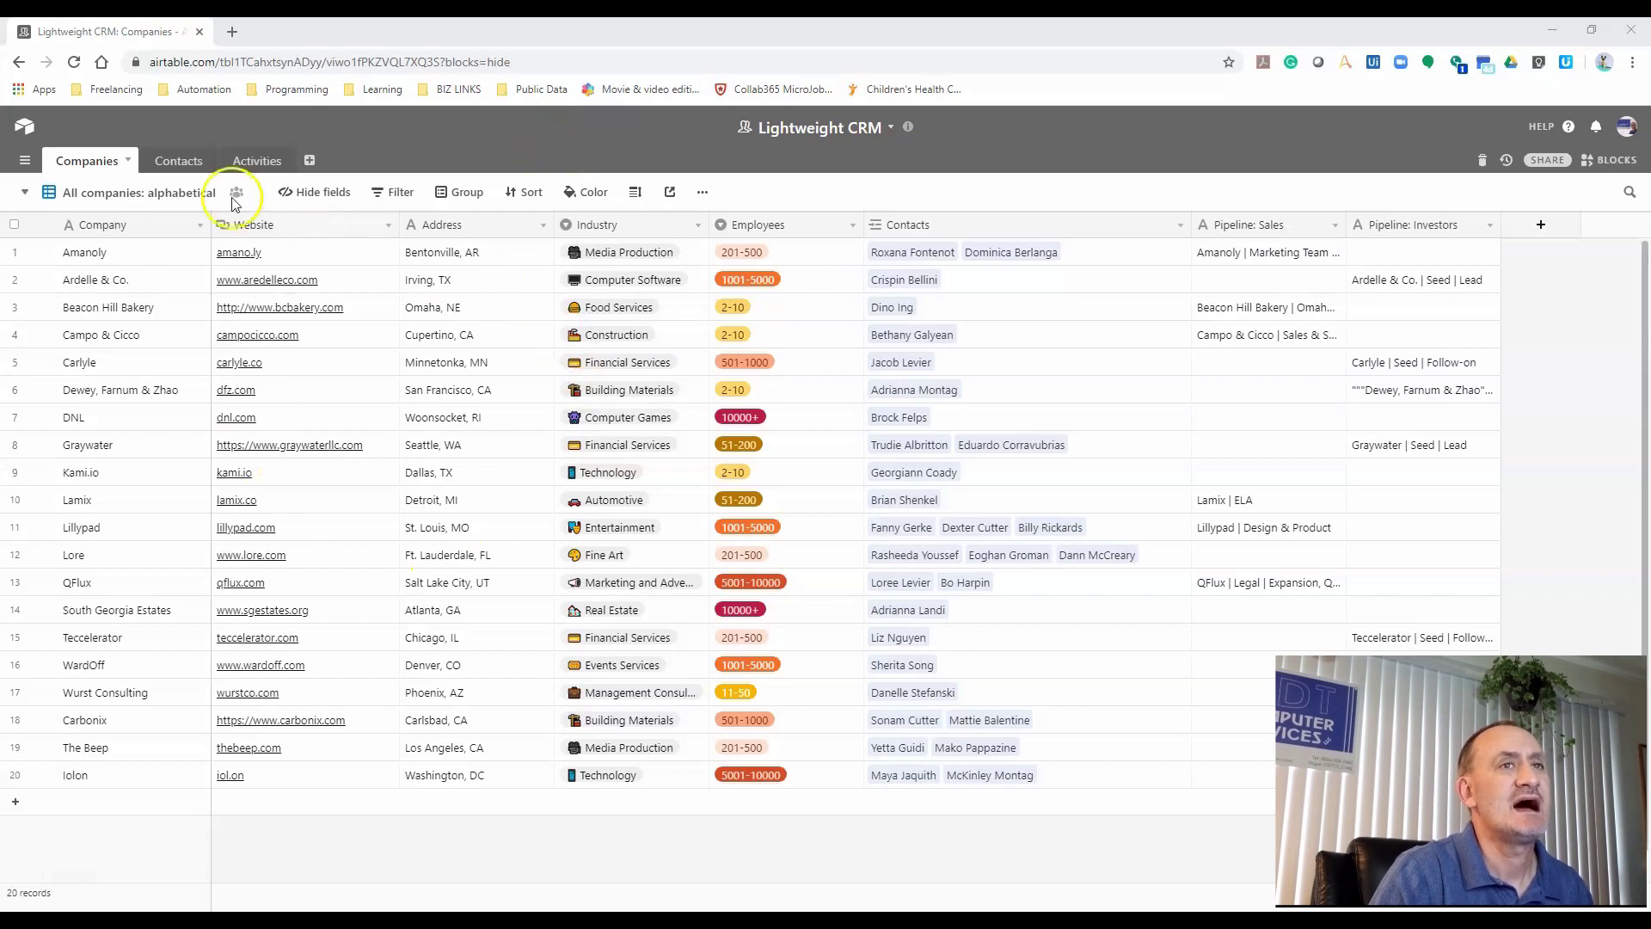
pyautogui.click(180, 162)
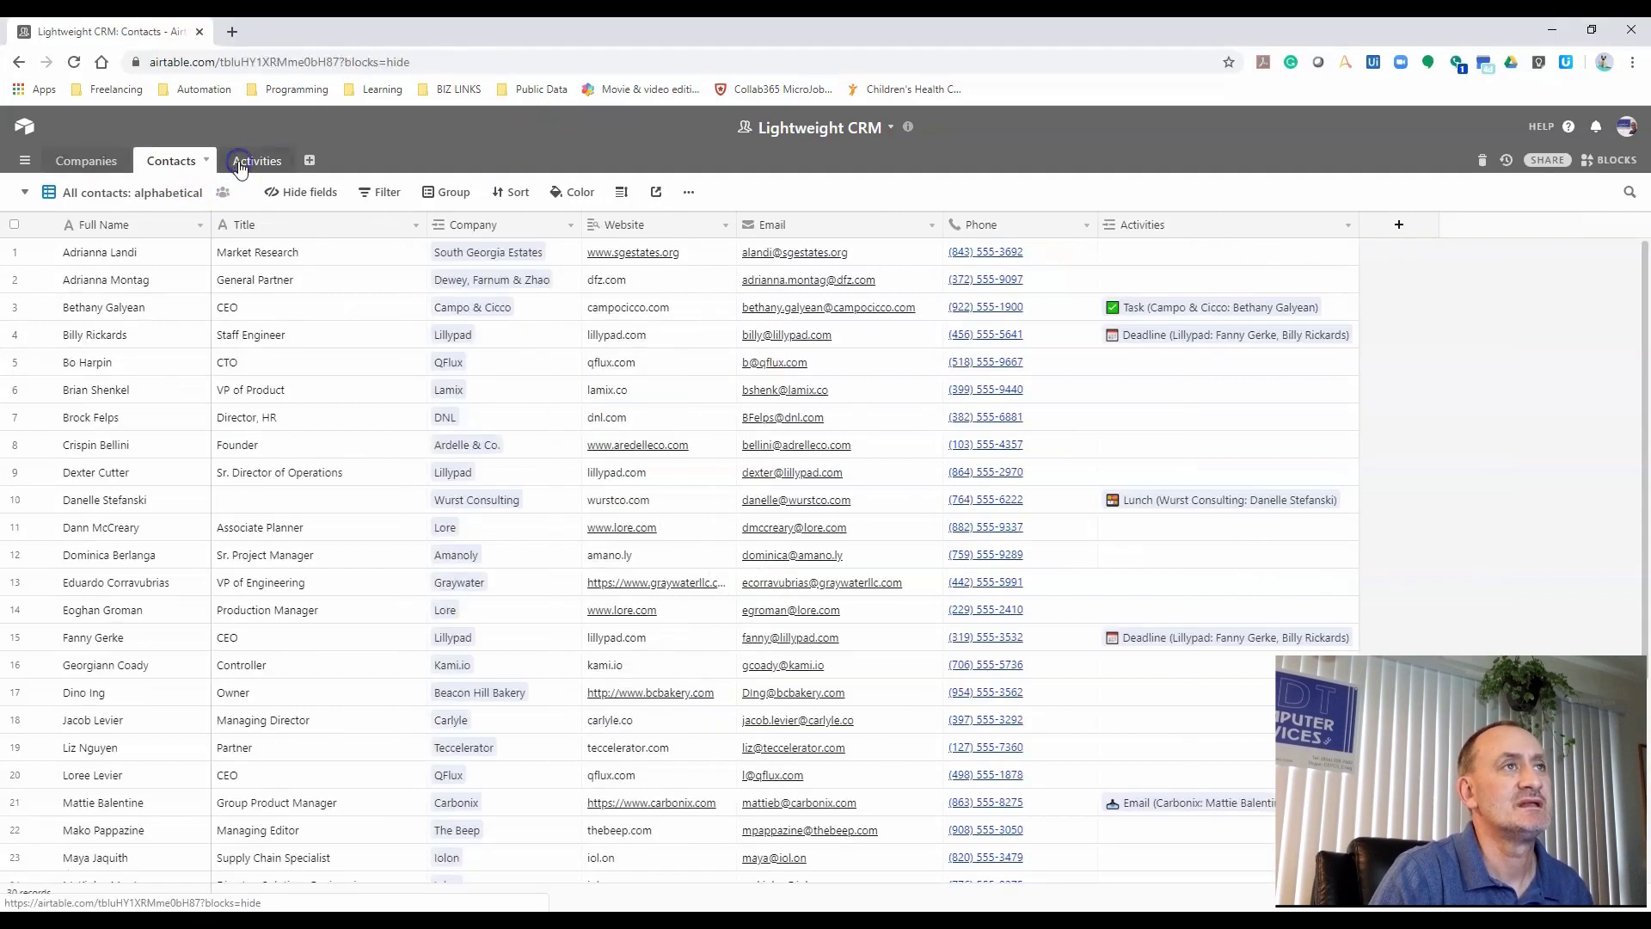
pyautogui.click(252, 161)
pyautogui.click(168, 159)
pyautogui.click(91, 162)
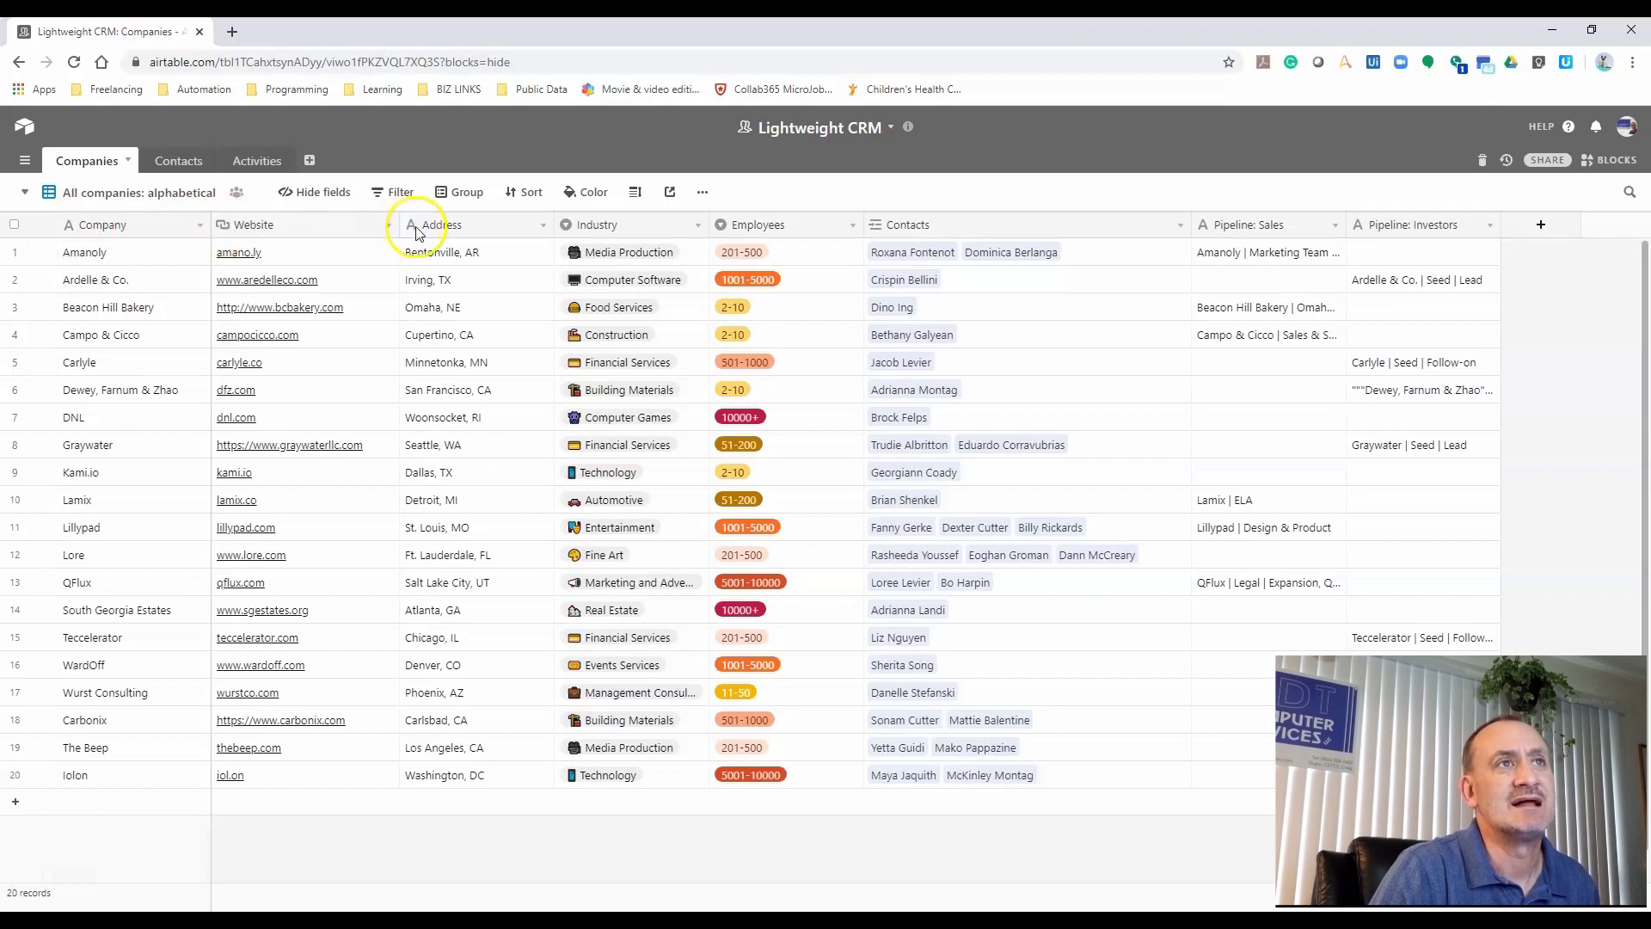
# Examine the Industry options available for the Amanoly record, leaving its value as it is
pyautogui.click(693, 255)
pyautogui.click(696, 255)
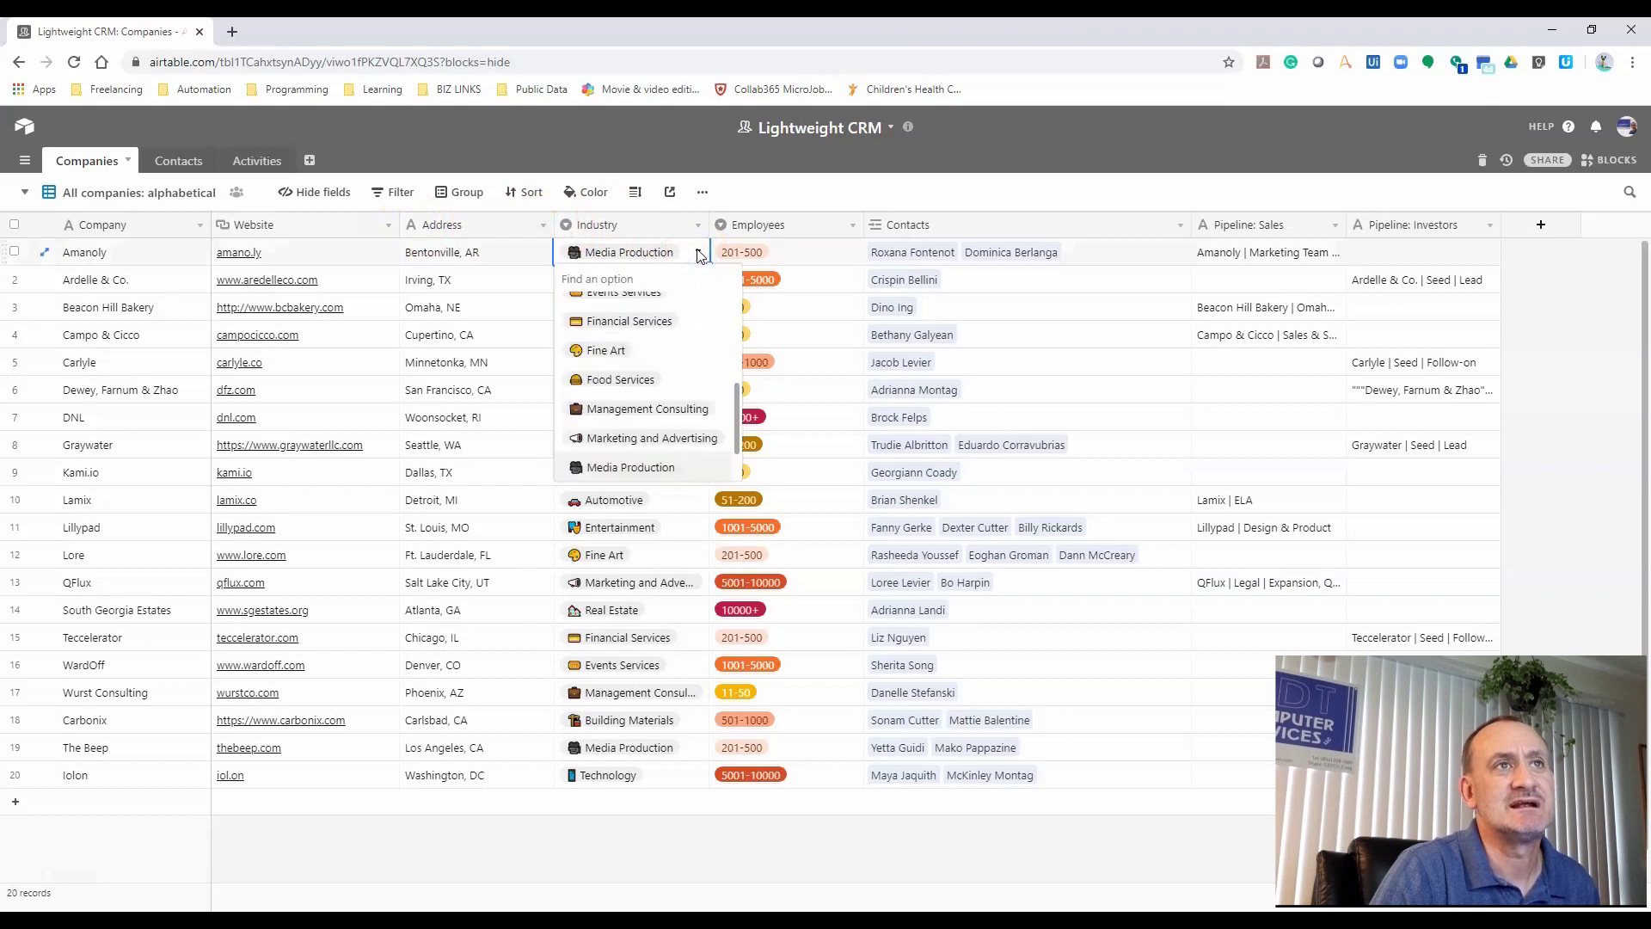
pyautogui.scroll(1, 641, 412)
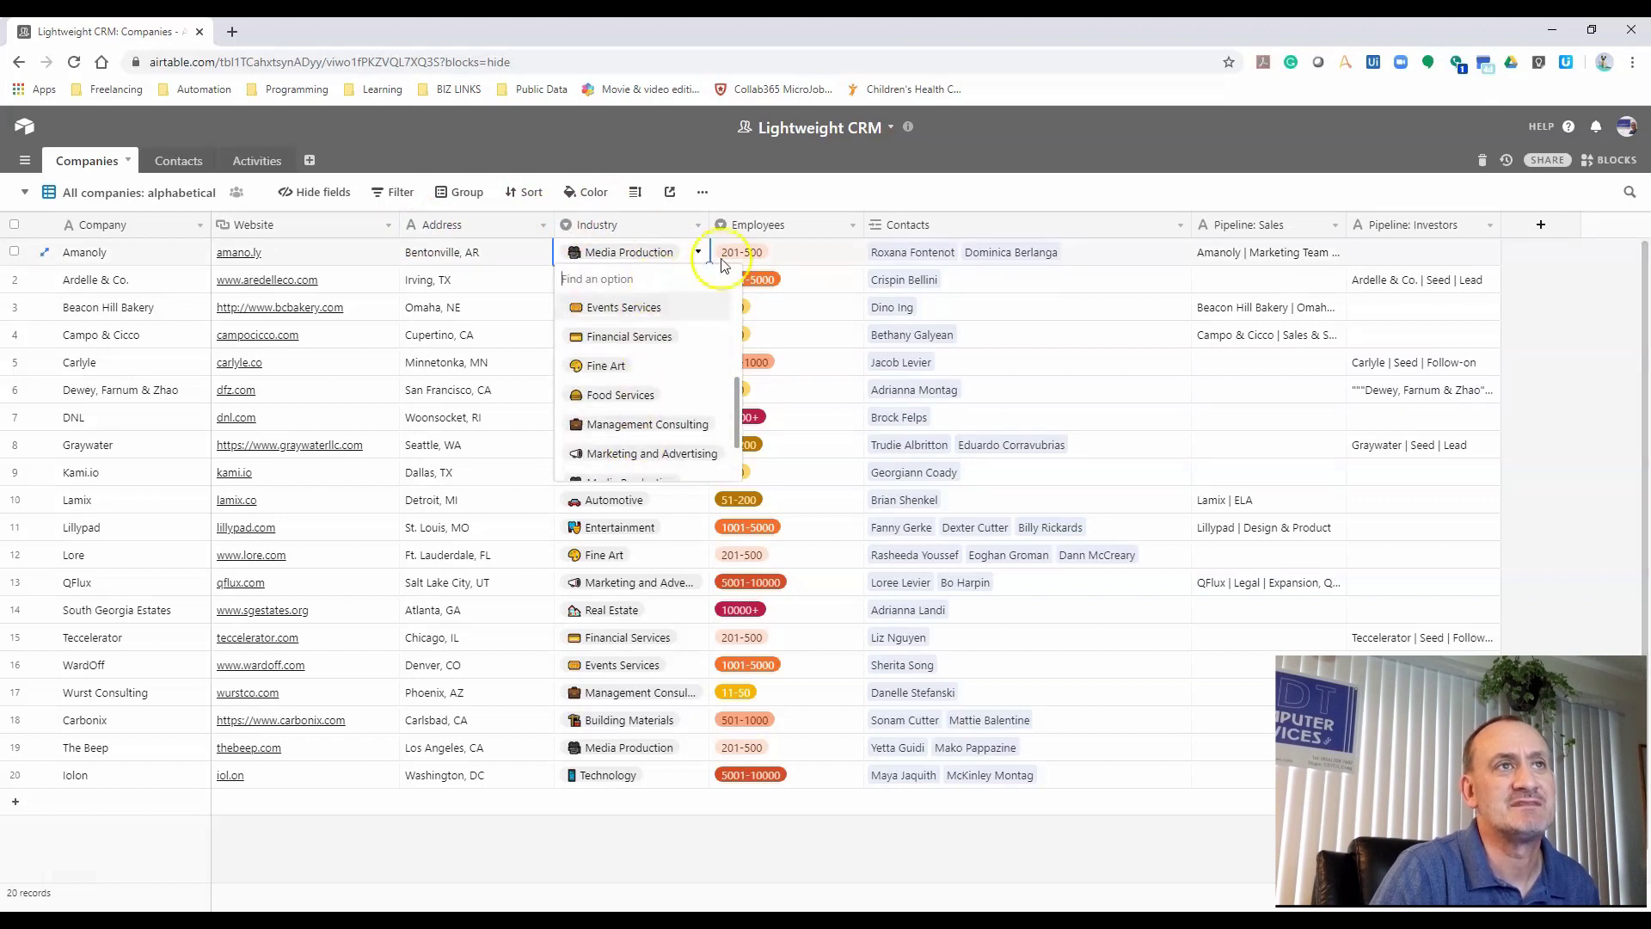
pyautogui.click(774, 184)
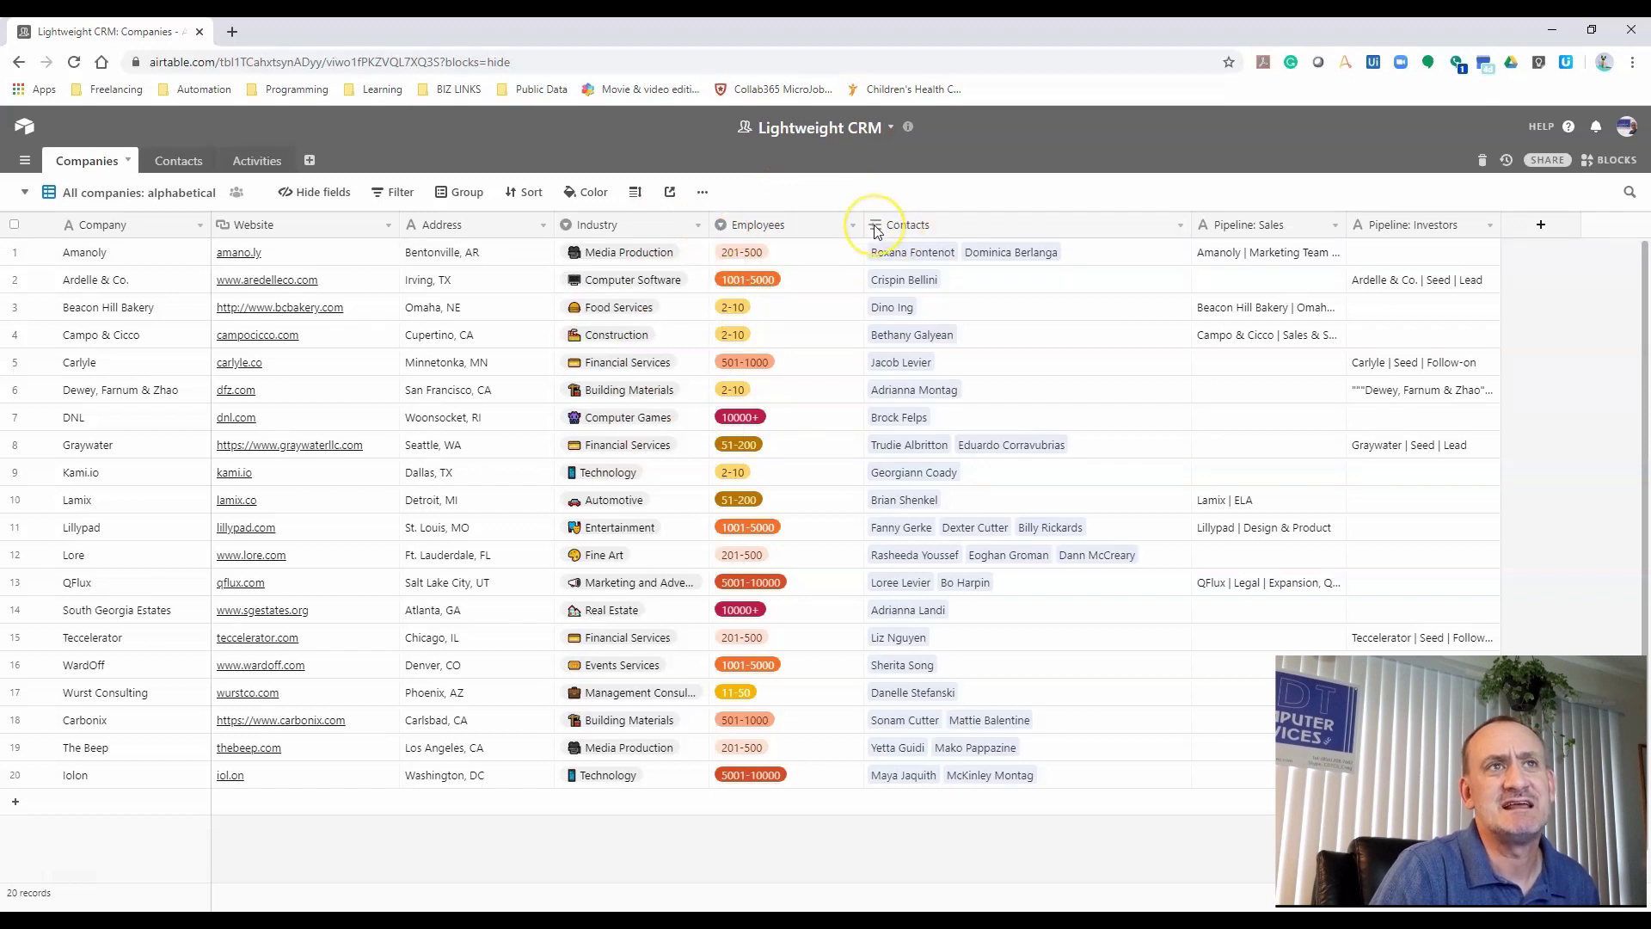
# Browse the contact records that can be linked to Amanoly without adding one, and select the Pipeline: Investors column
pyautogui.click(1096, 251)
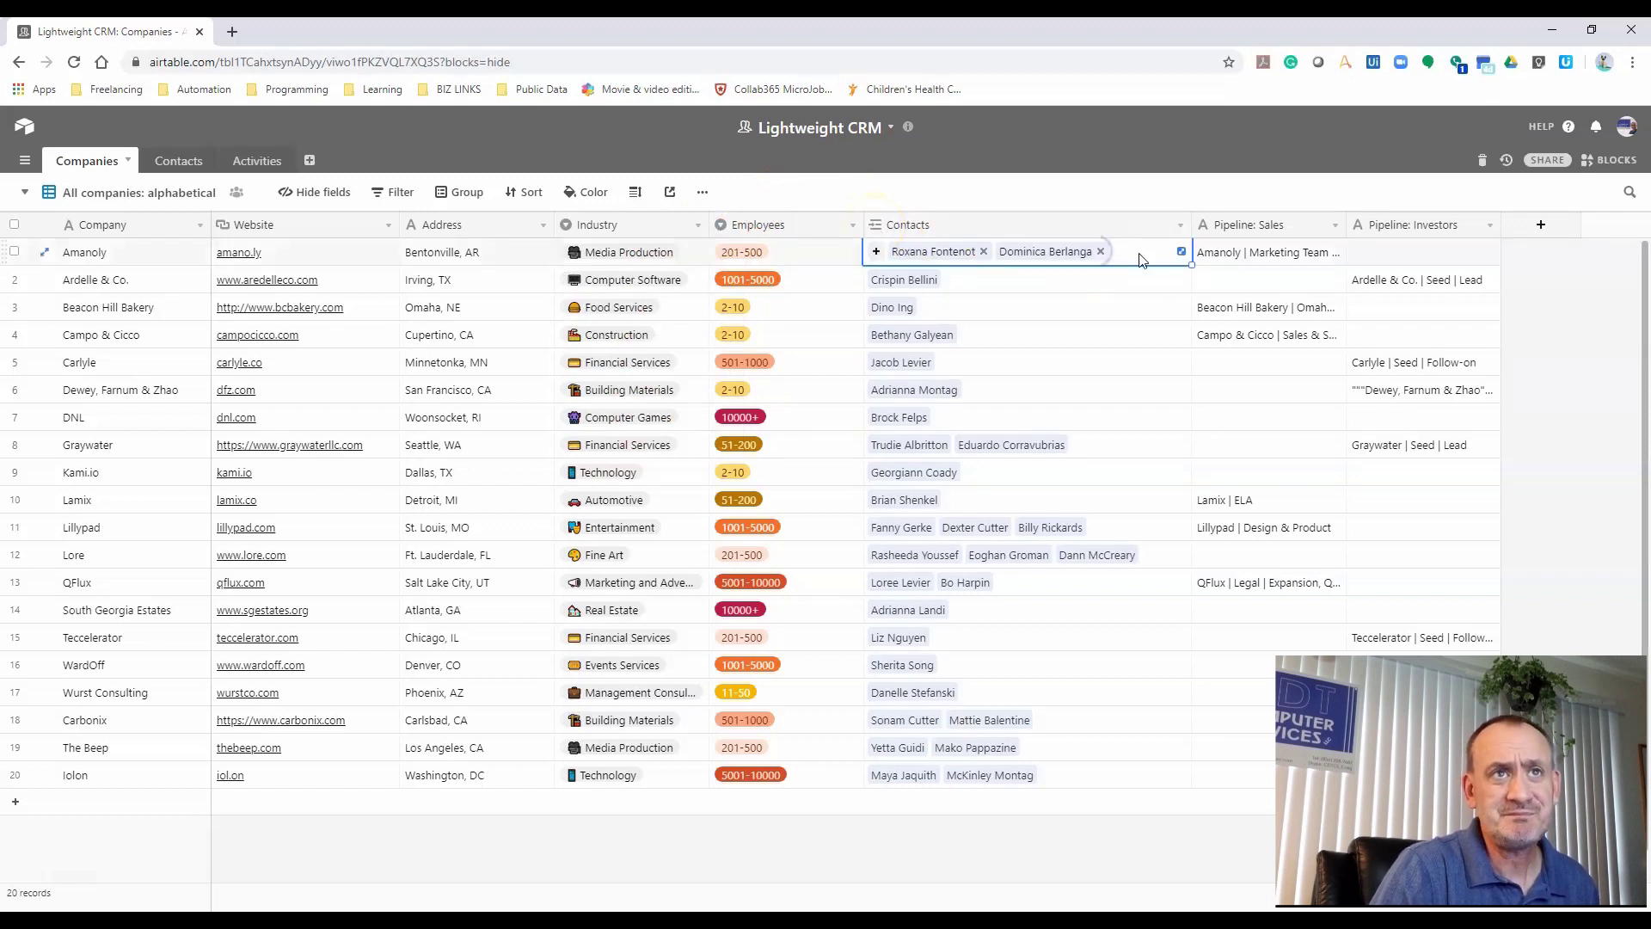
pyautogui.click(879, 251)
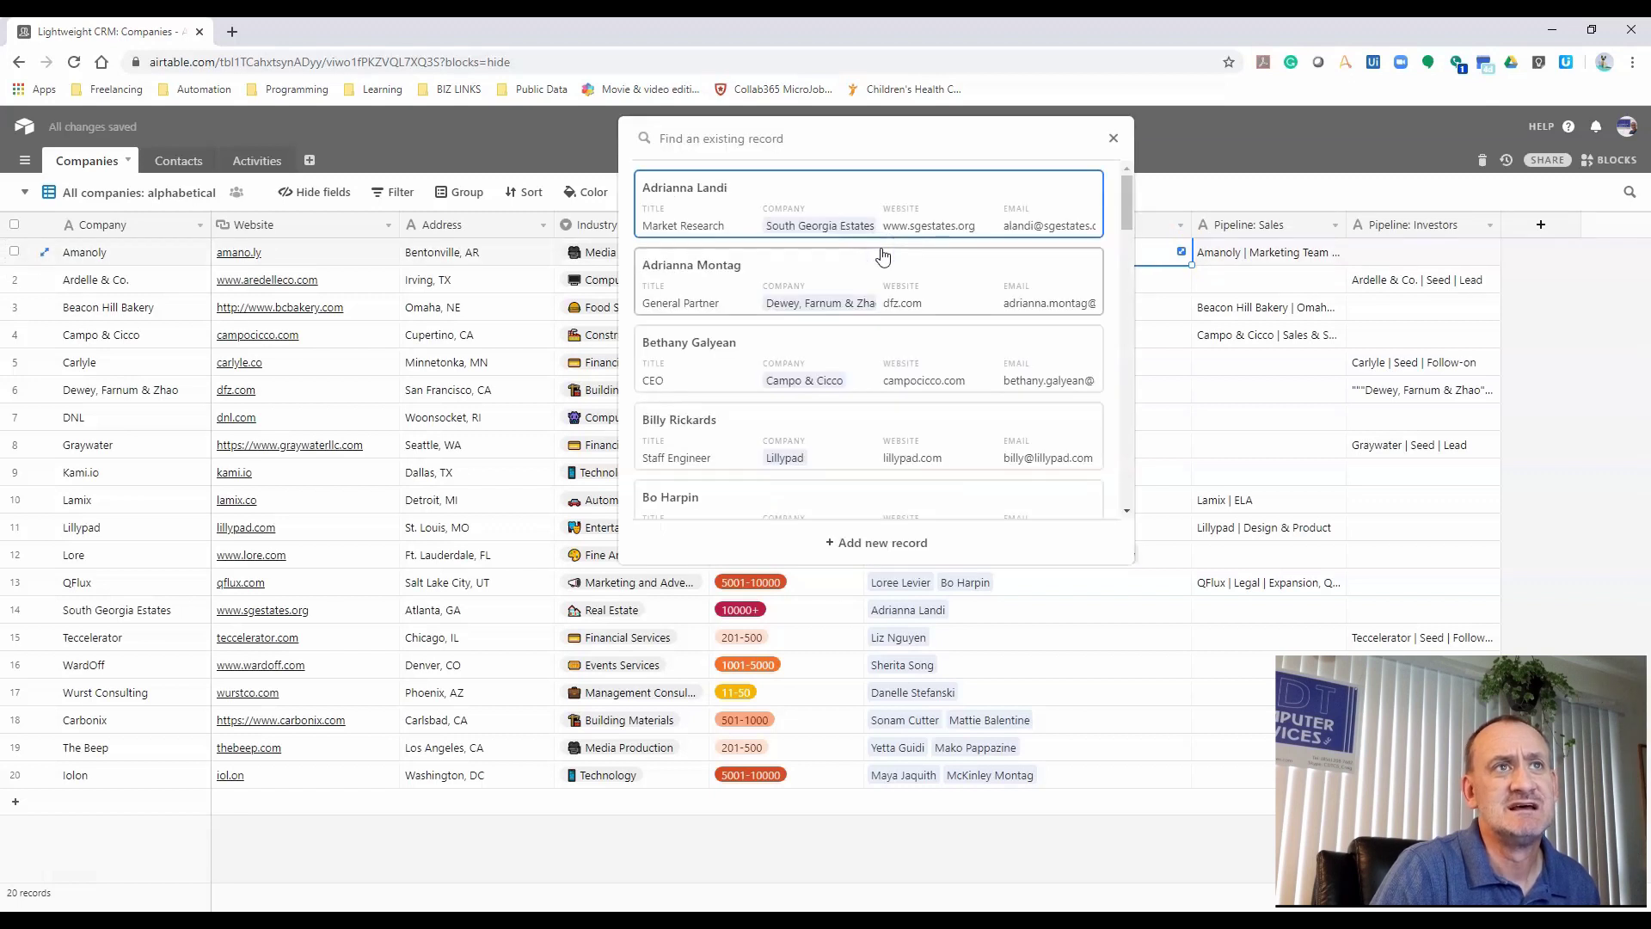
pyautogui.scroll(-12, 881, 256)
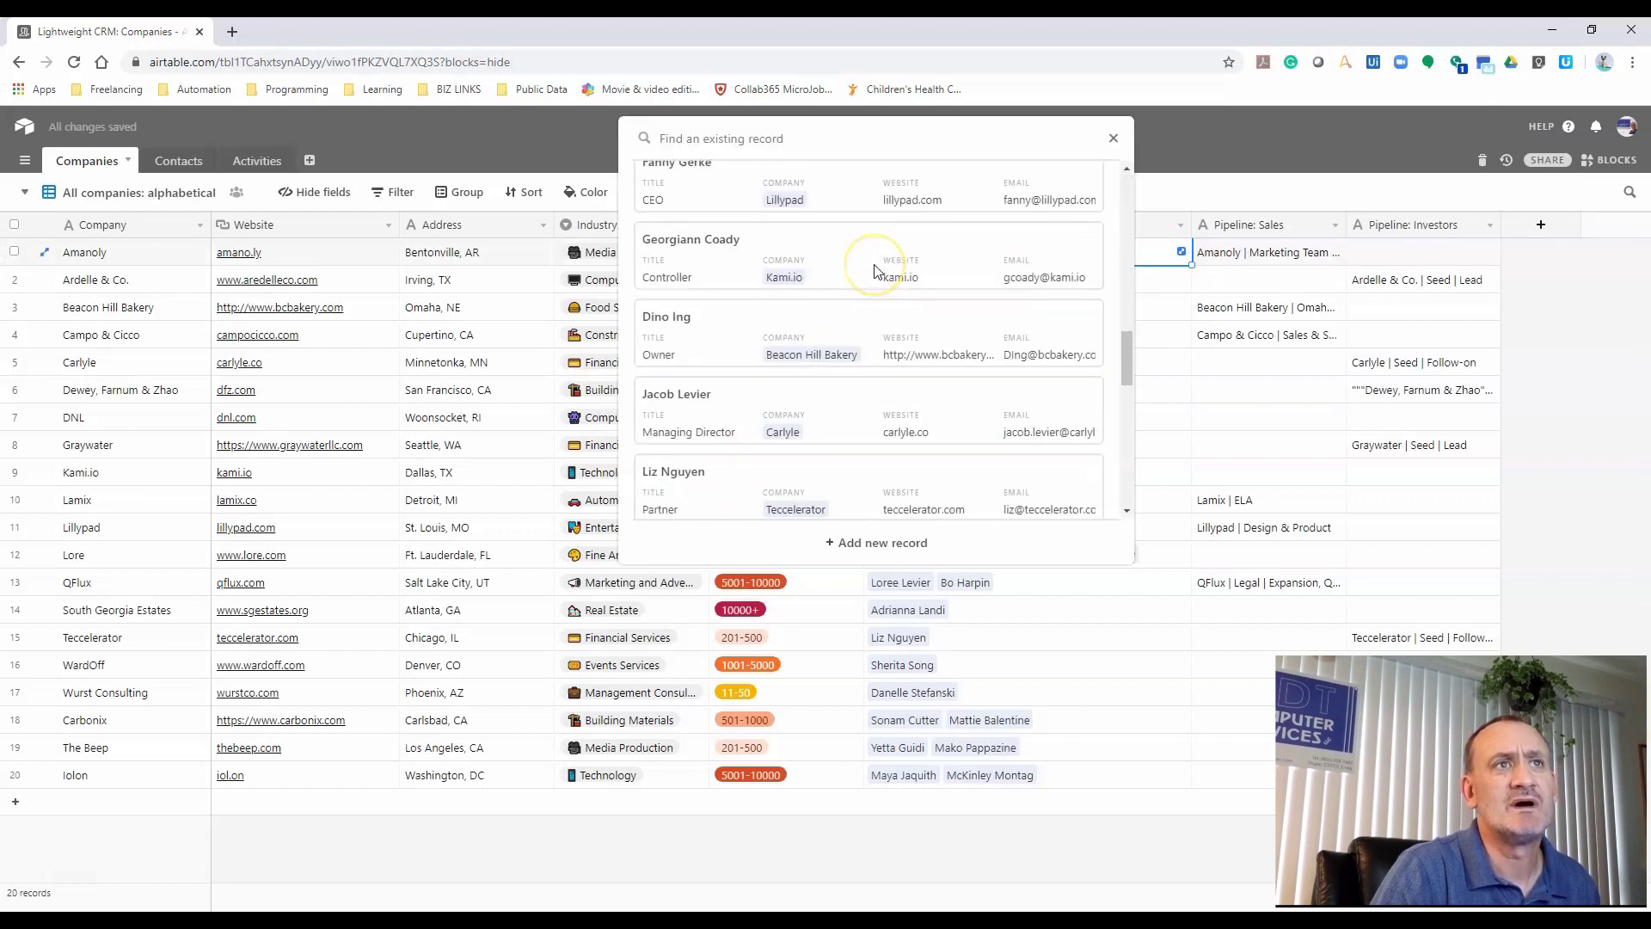
pyautogui.scroll(-4, 875, 270)
pyautogui.scroll(10, 877, 271)
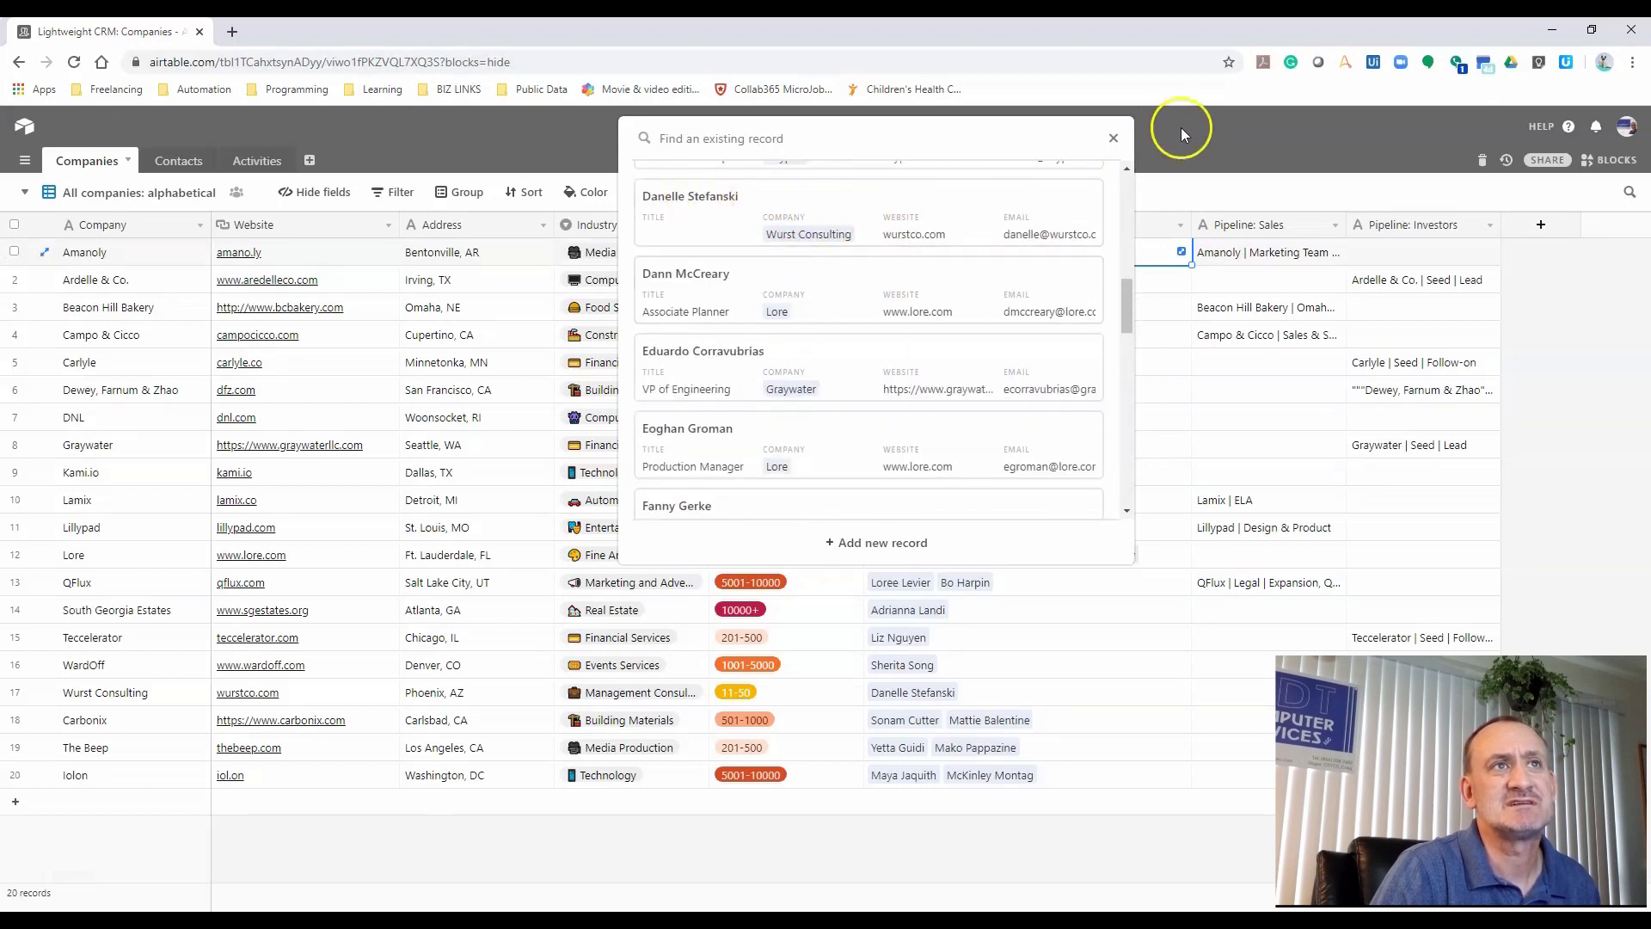
pyautogui.click(1113, 139)
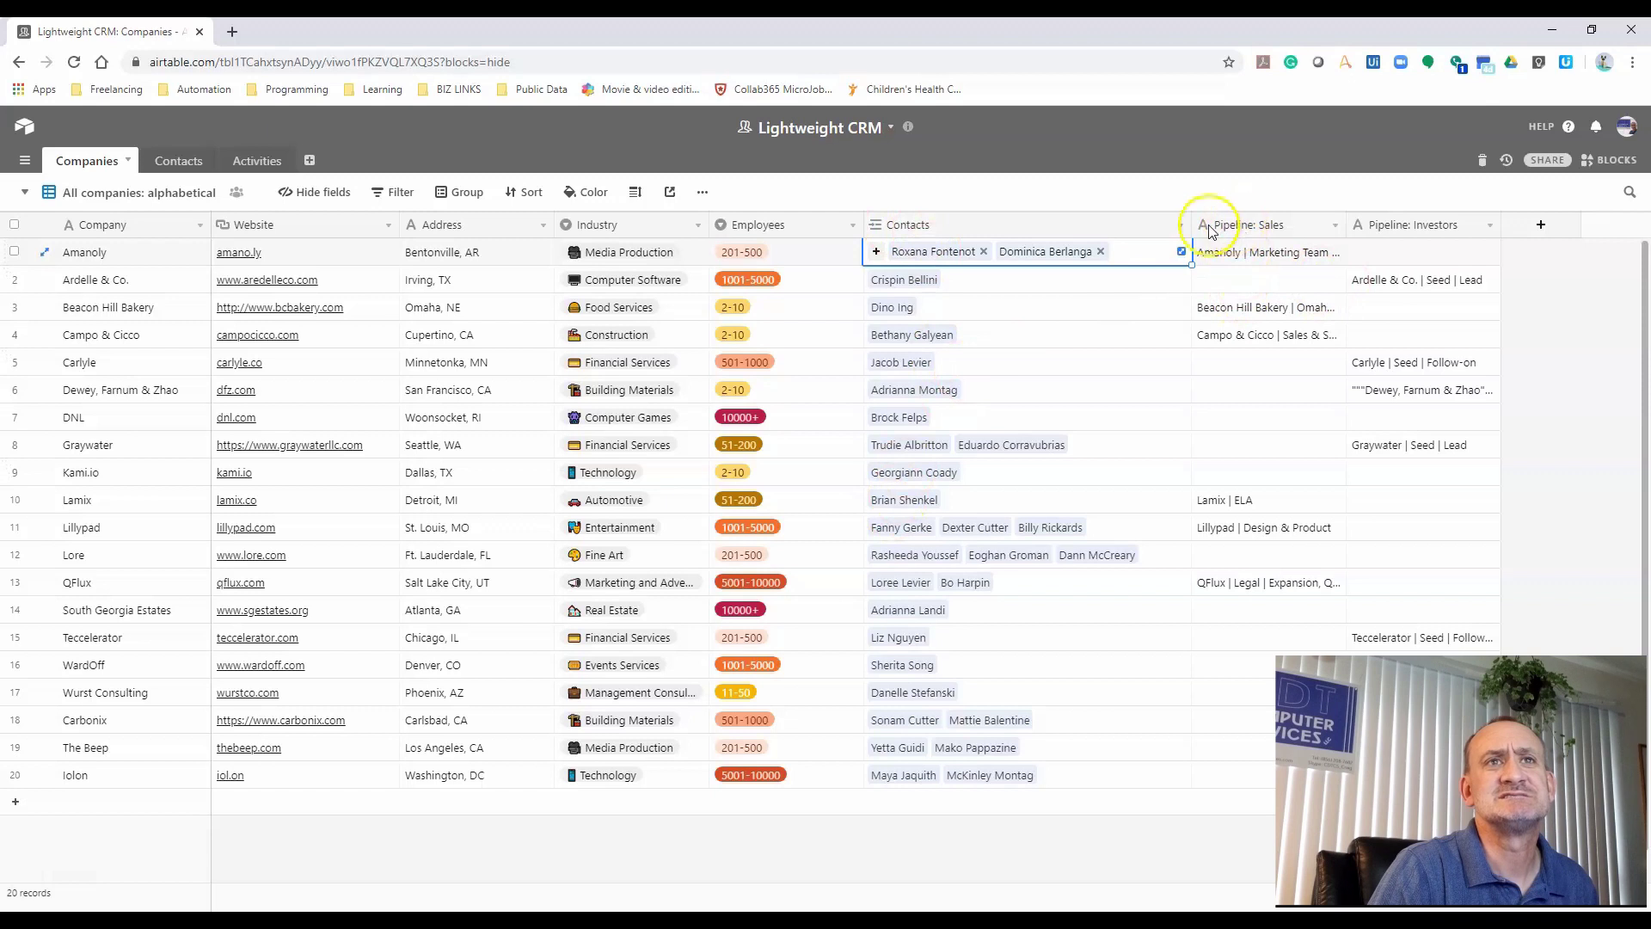
pyautogui.click(1384, 226)
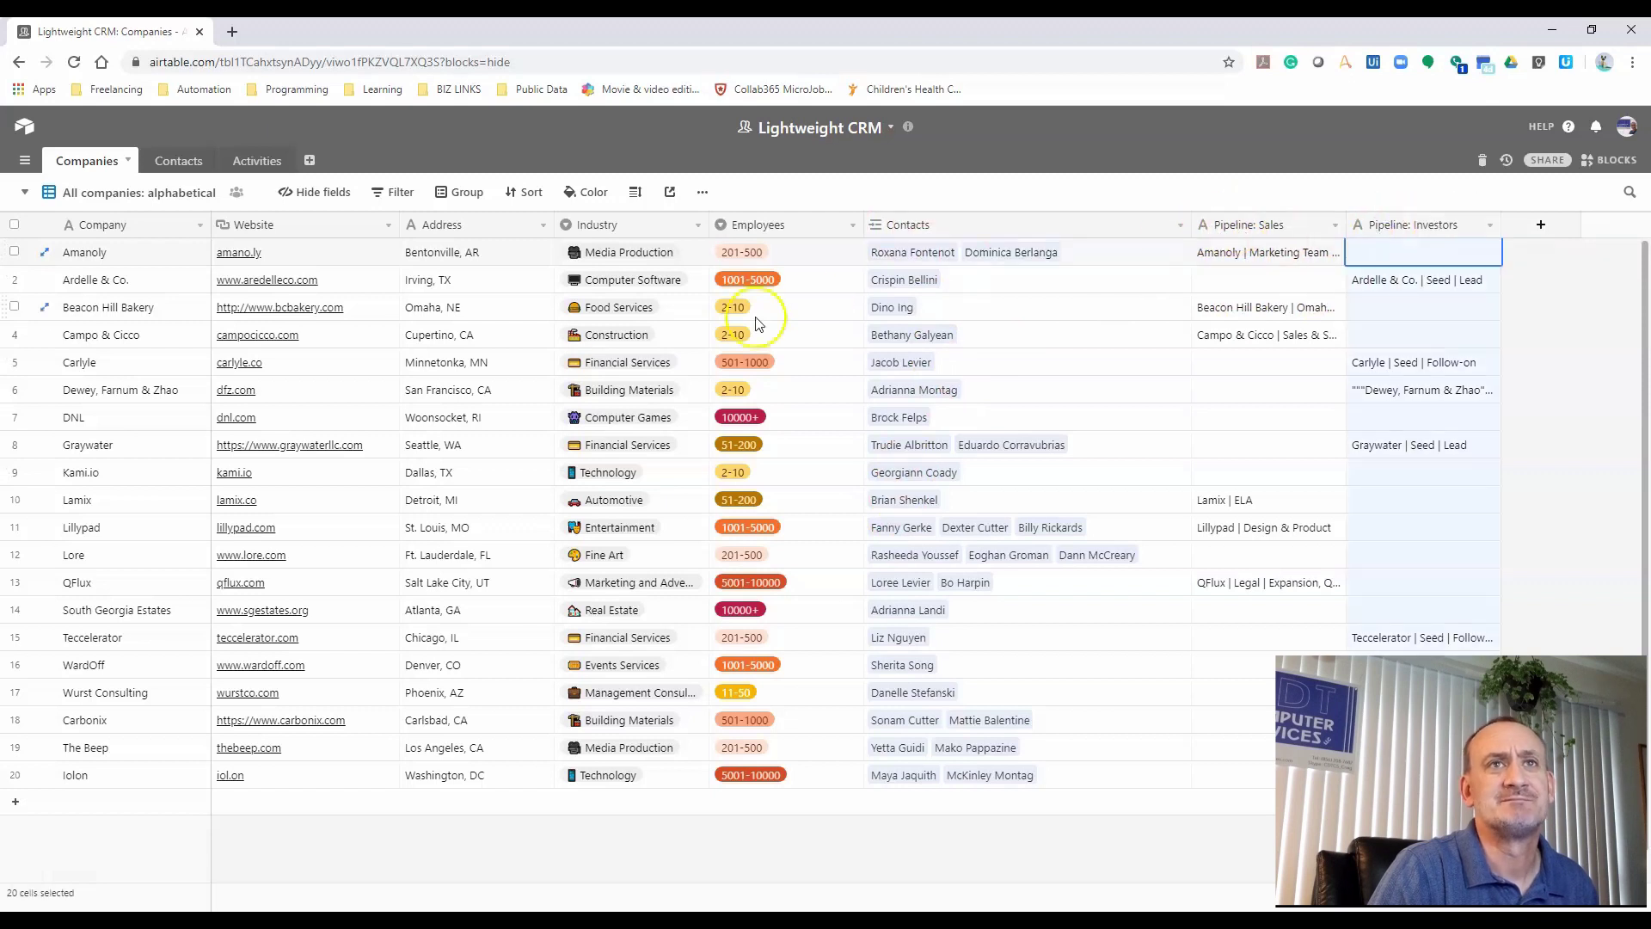
# Review the lookup configuration of the Website field in the Contacts table and save it without changes
pyautogui.click(180, 162)
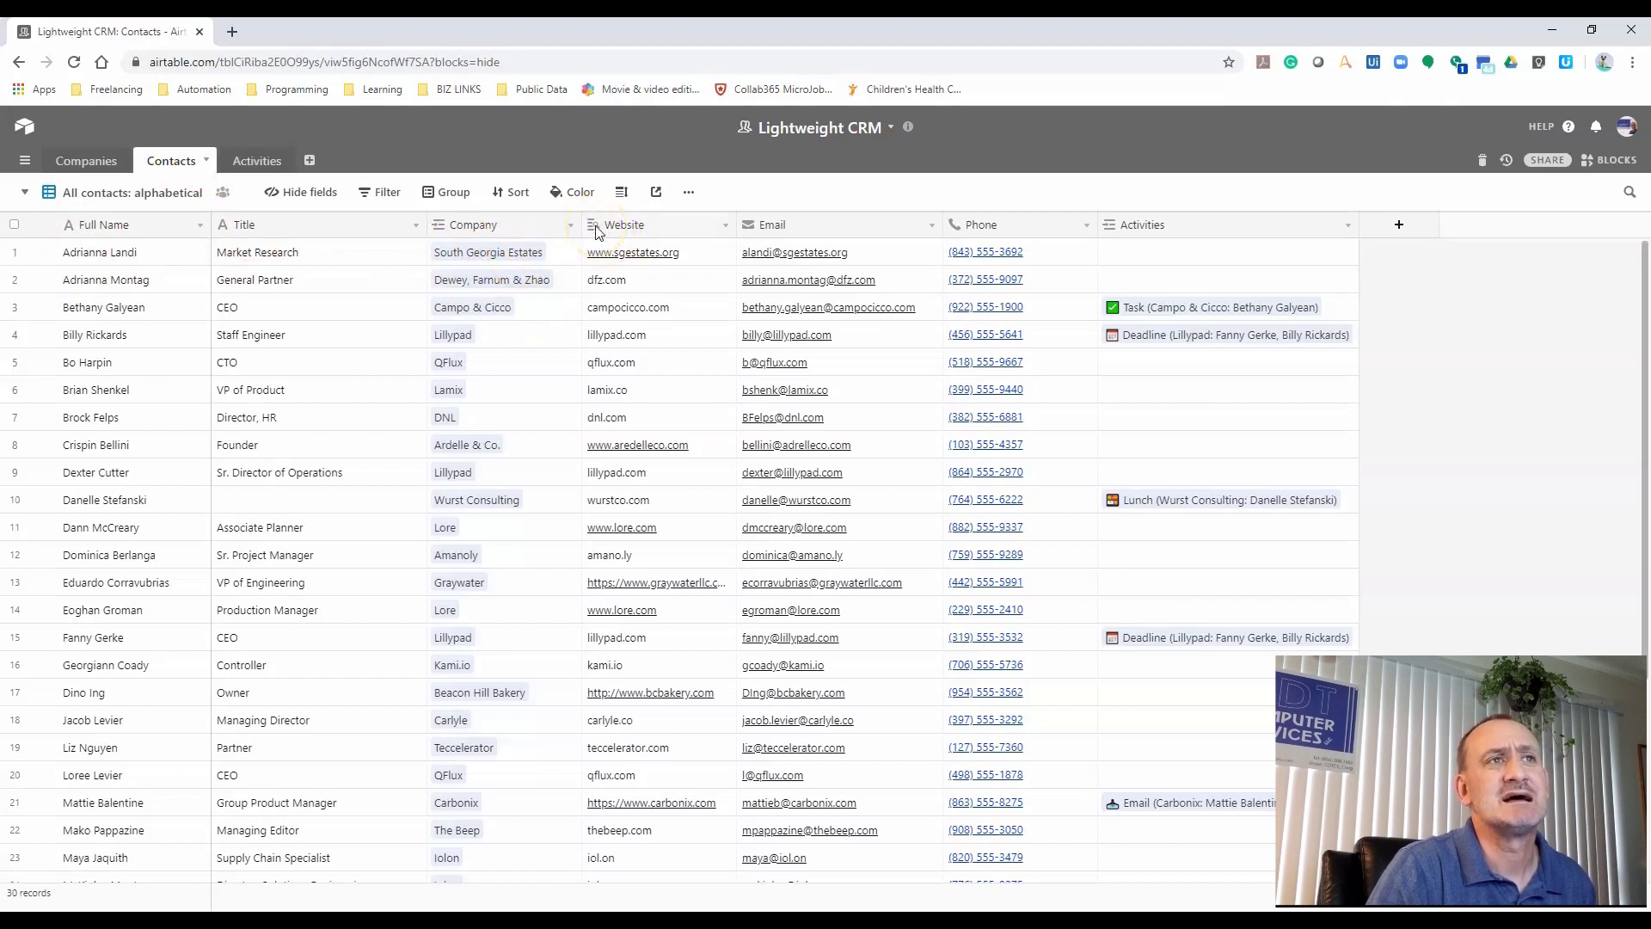
pyautogui.click(727, 228)
pyautogui.click(704, 248)
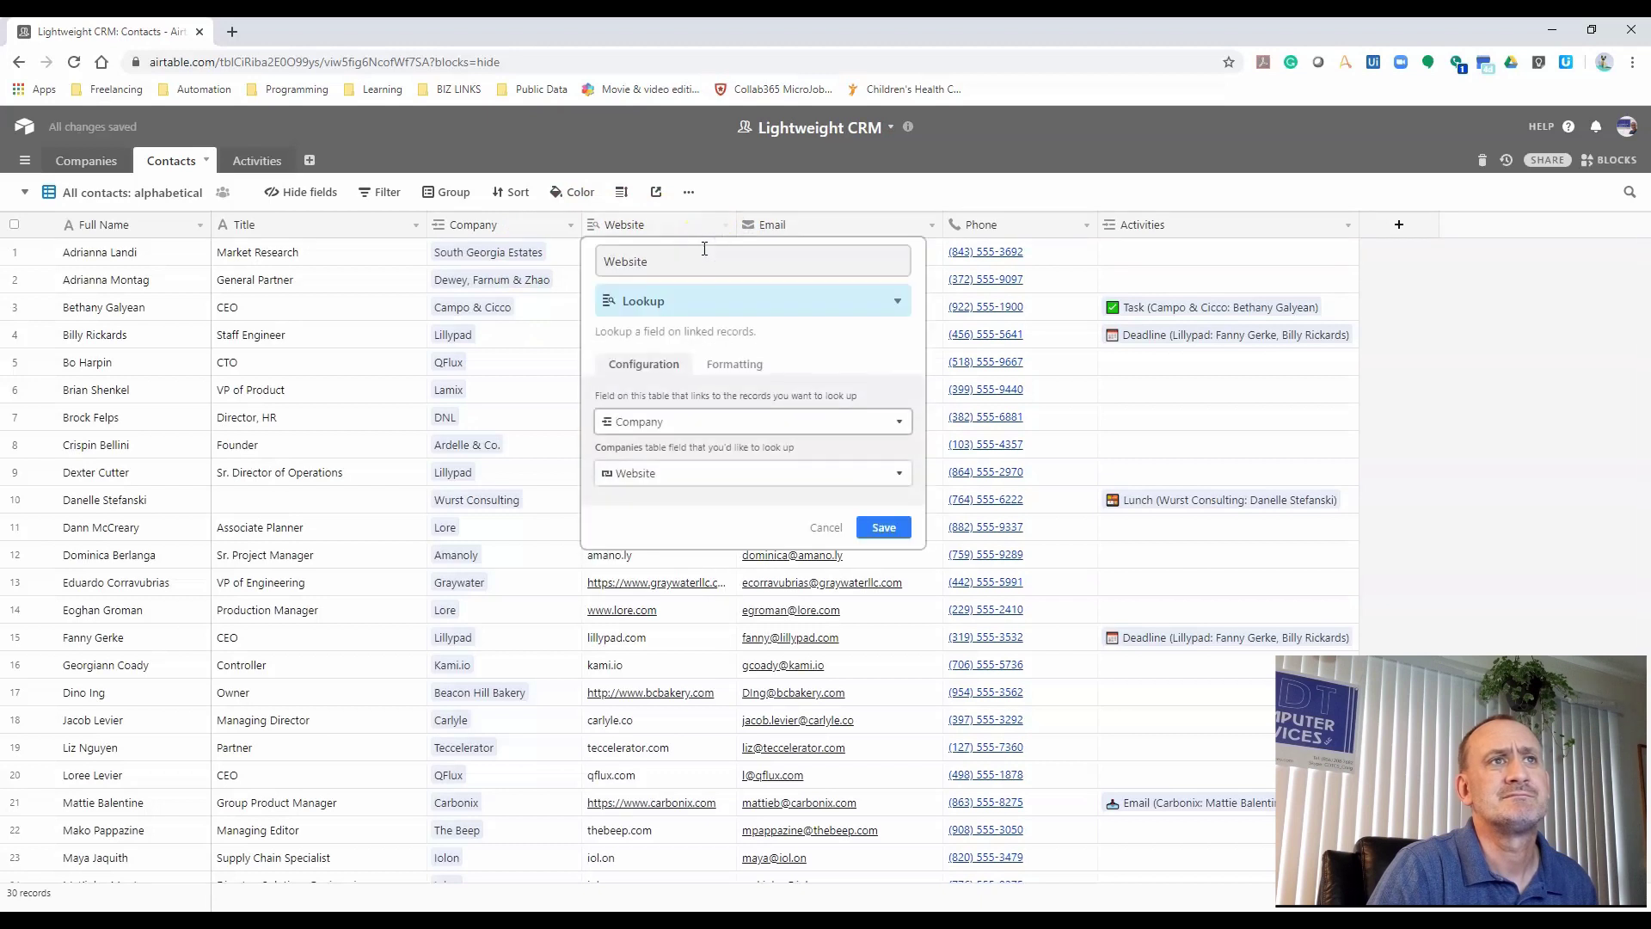
pyautogui.click(877, 527)
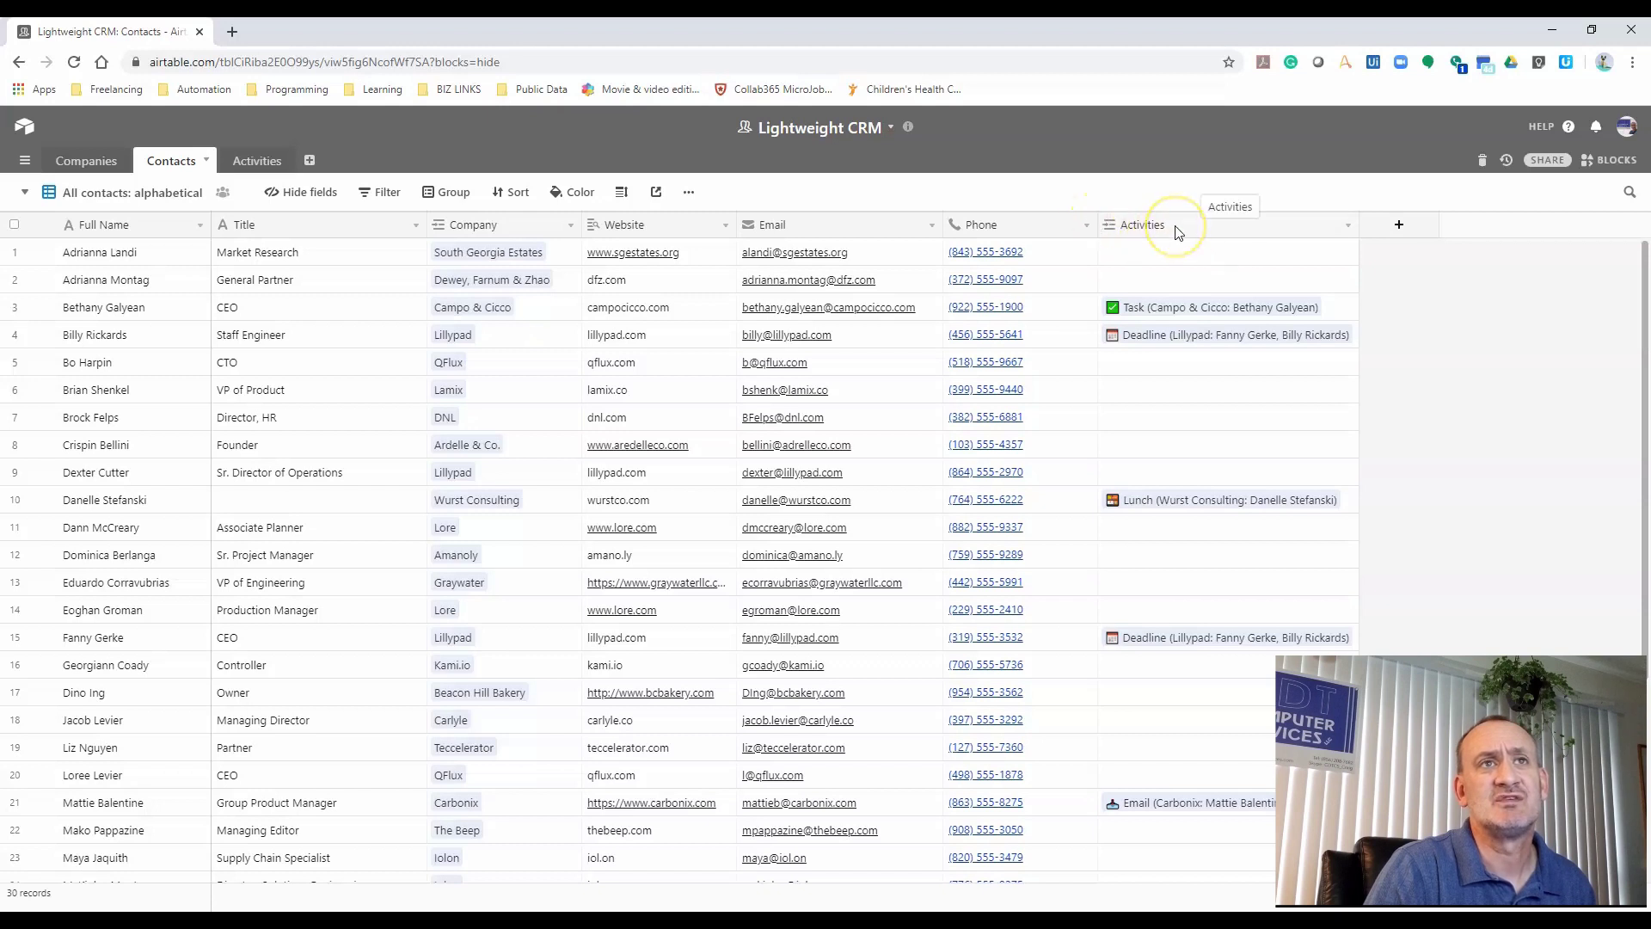
# Examine the Type options for the first record in the Activities table without changing the selection
pyautogui.click(260, 165)
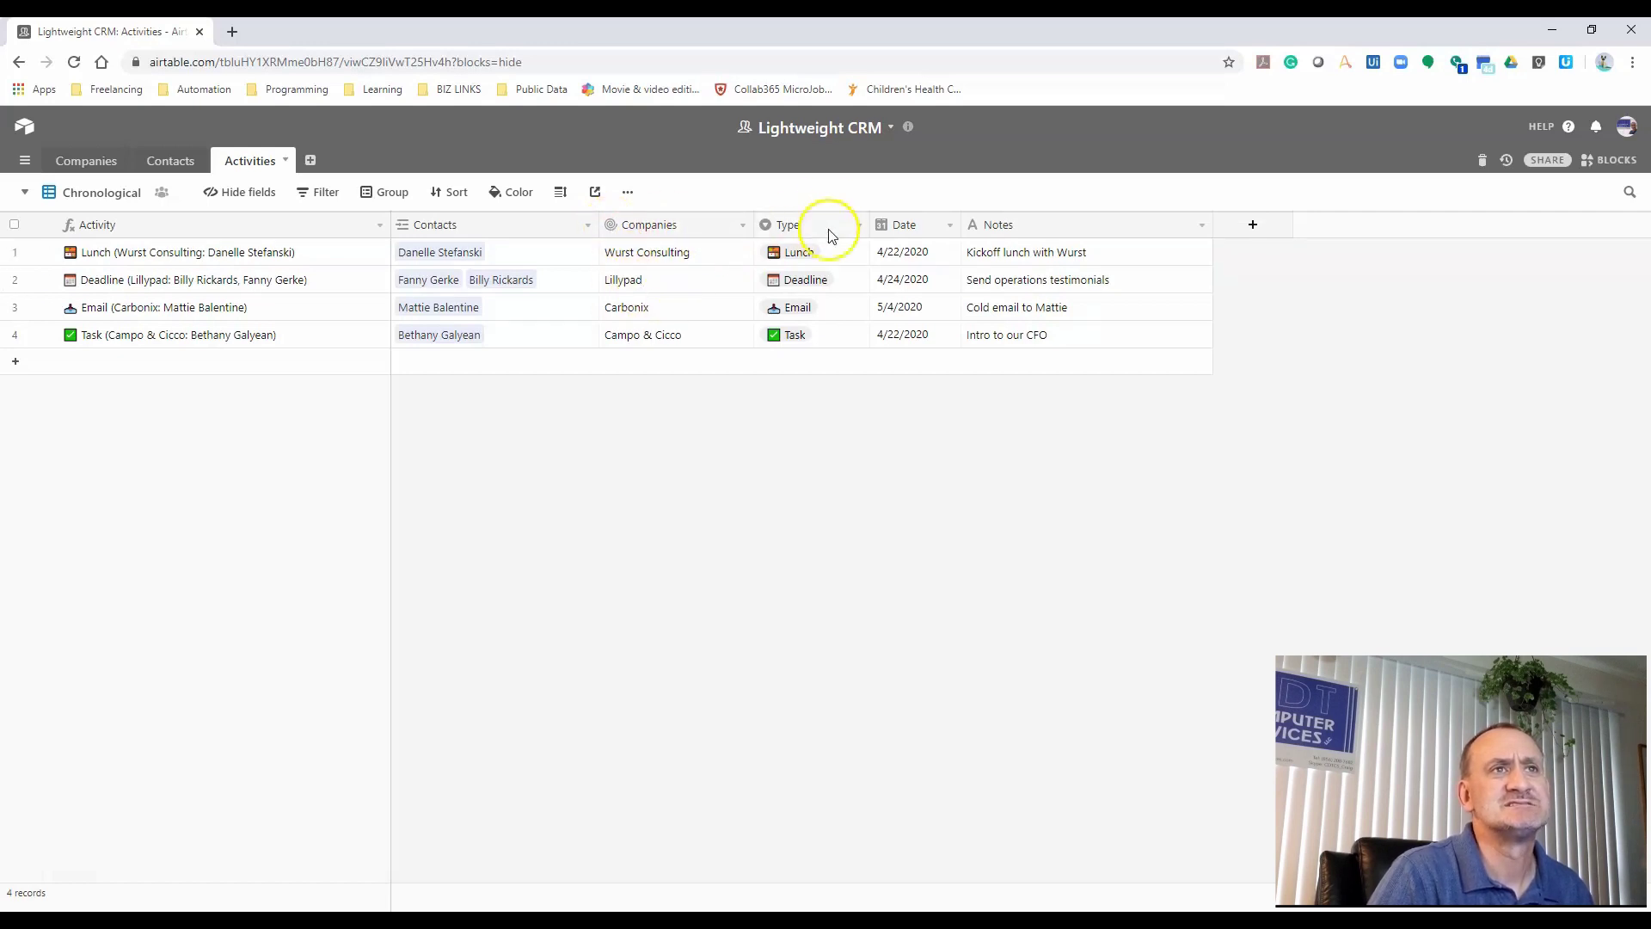
pyautogui.click(845, 258)
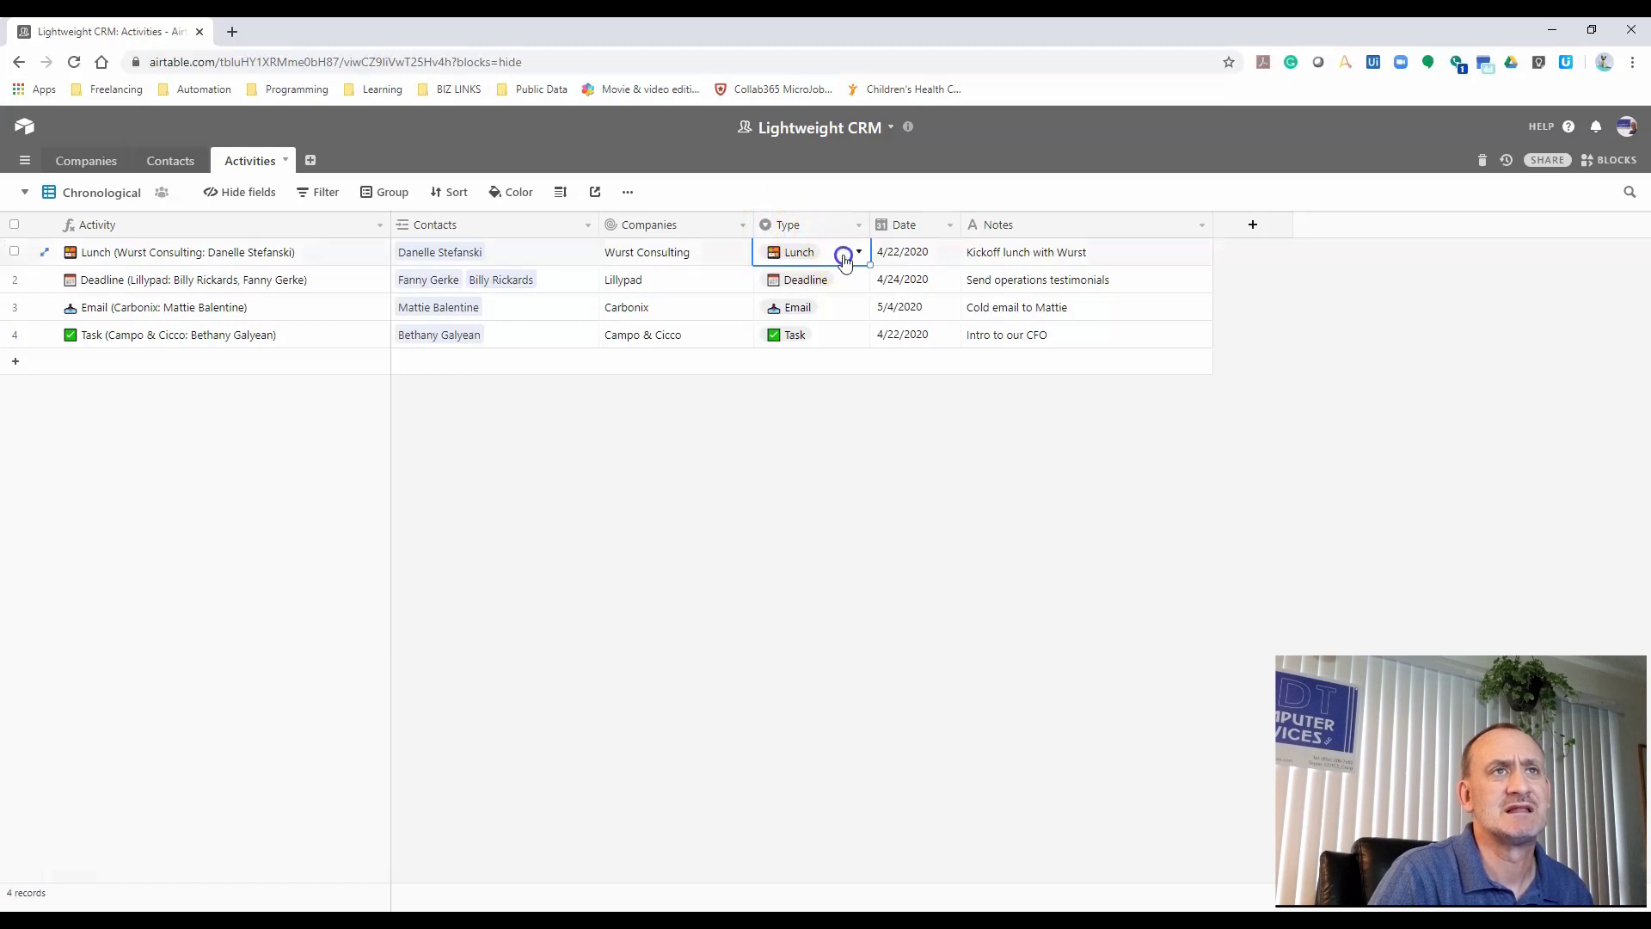
pyautogui.click(860, 251)
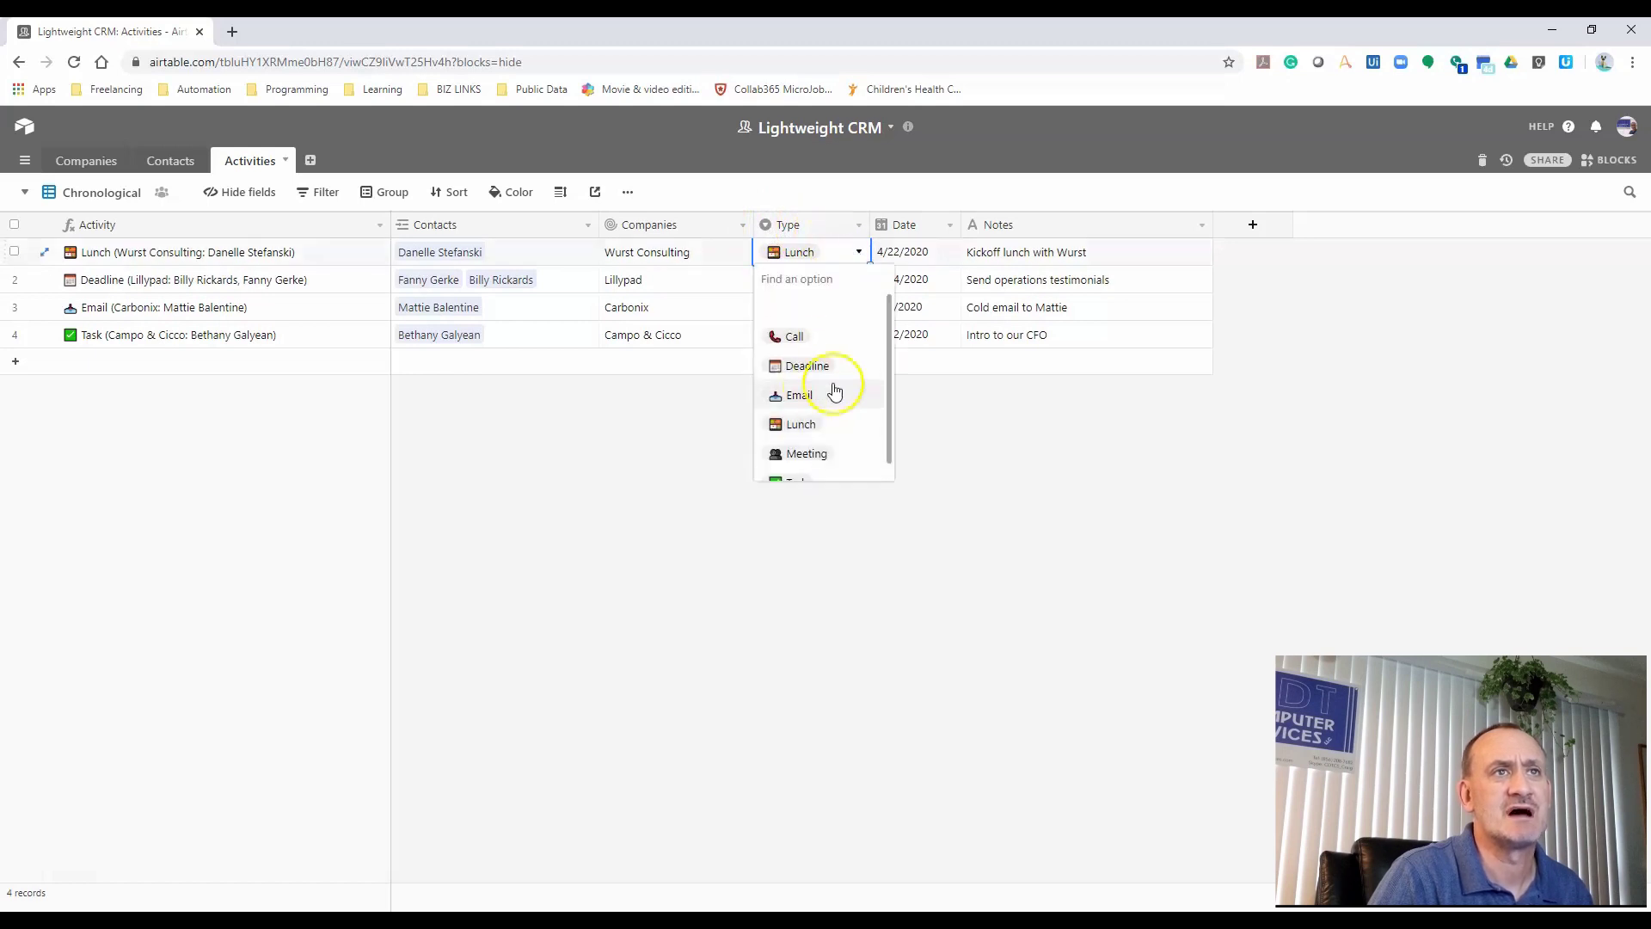
pyautogui.click(821, 225)
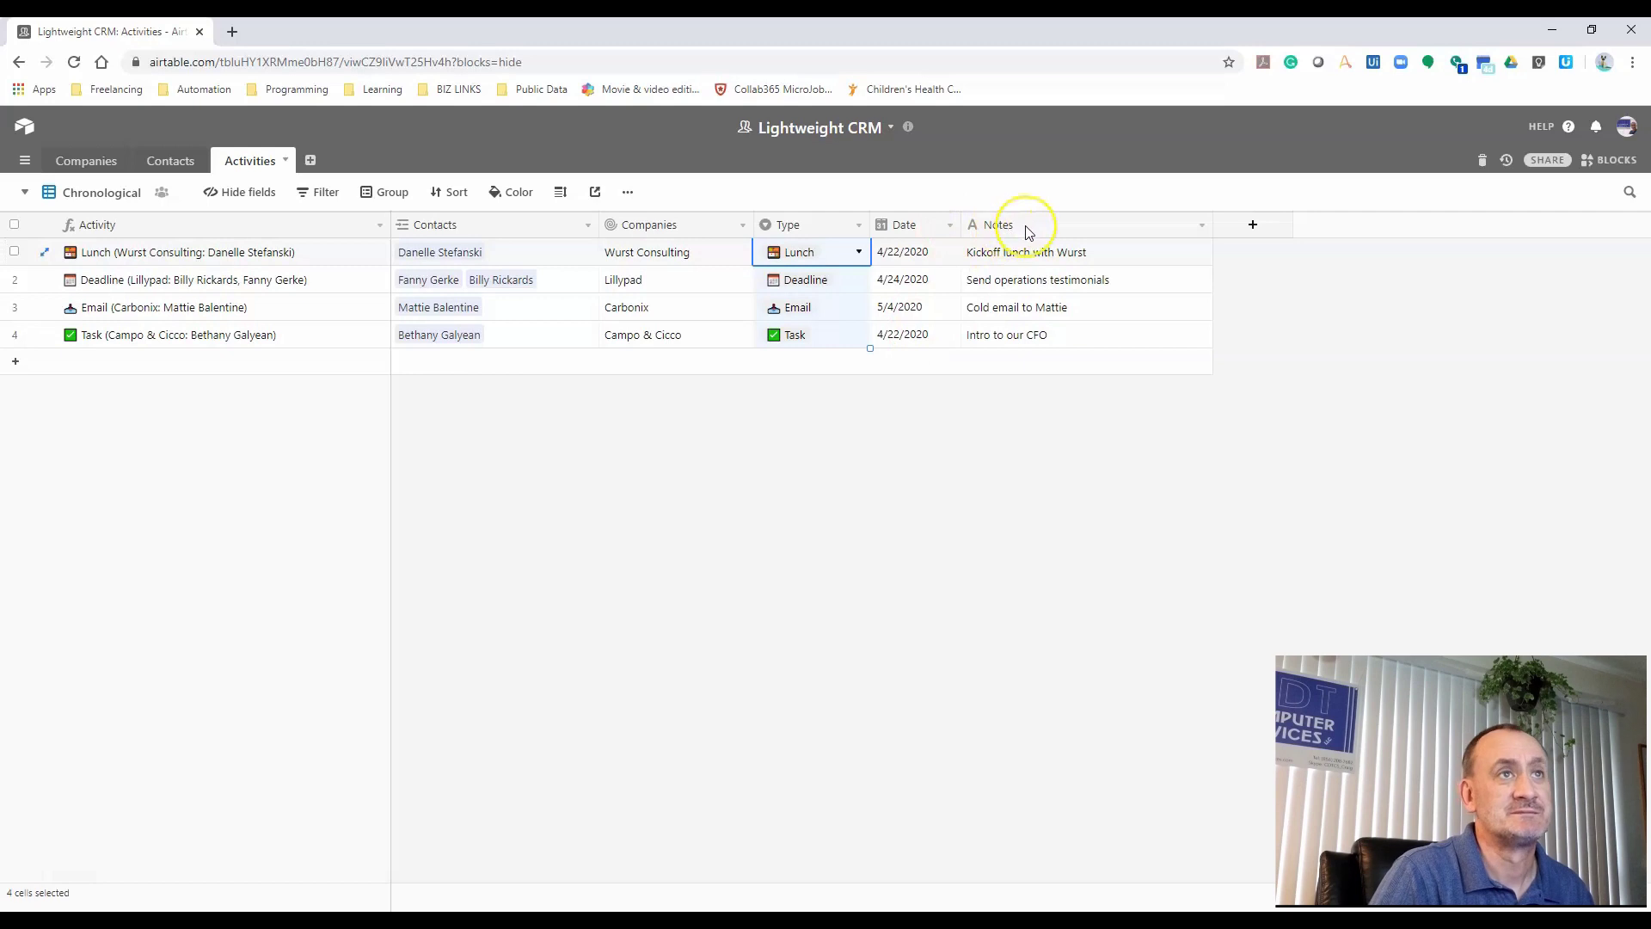
# In the Companies table, hide the Pipeline: Investors field and show it again, repeating the toggle once
pyautogui.click(113, 161)
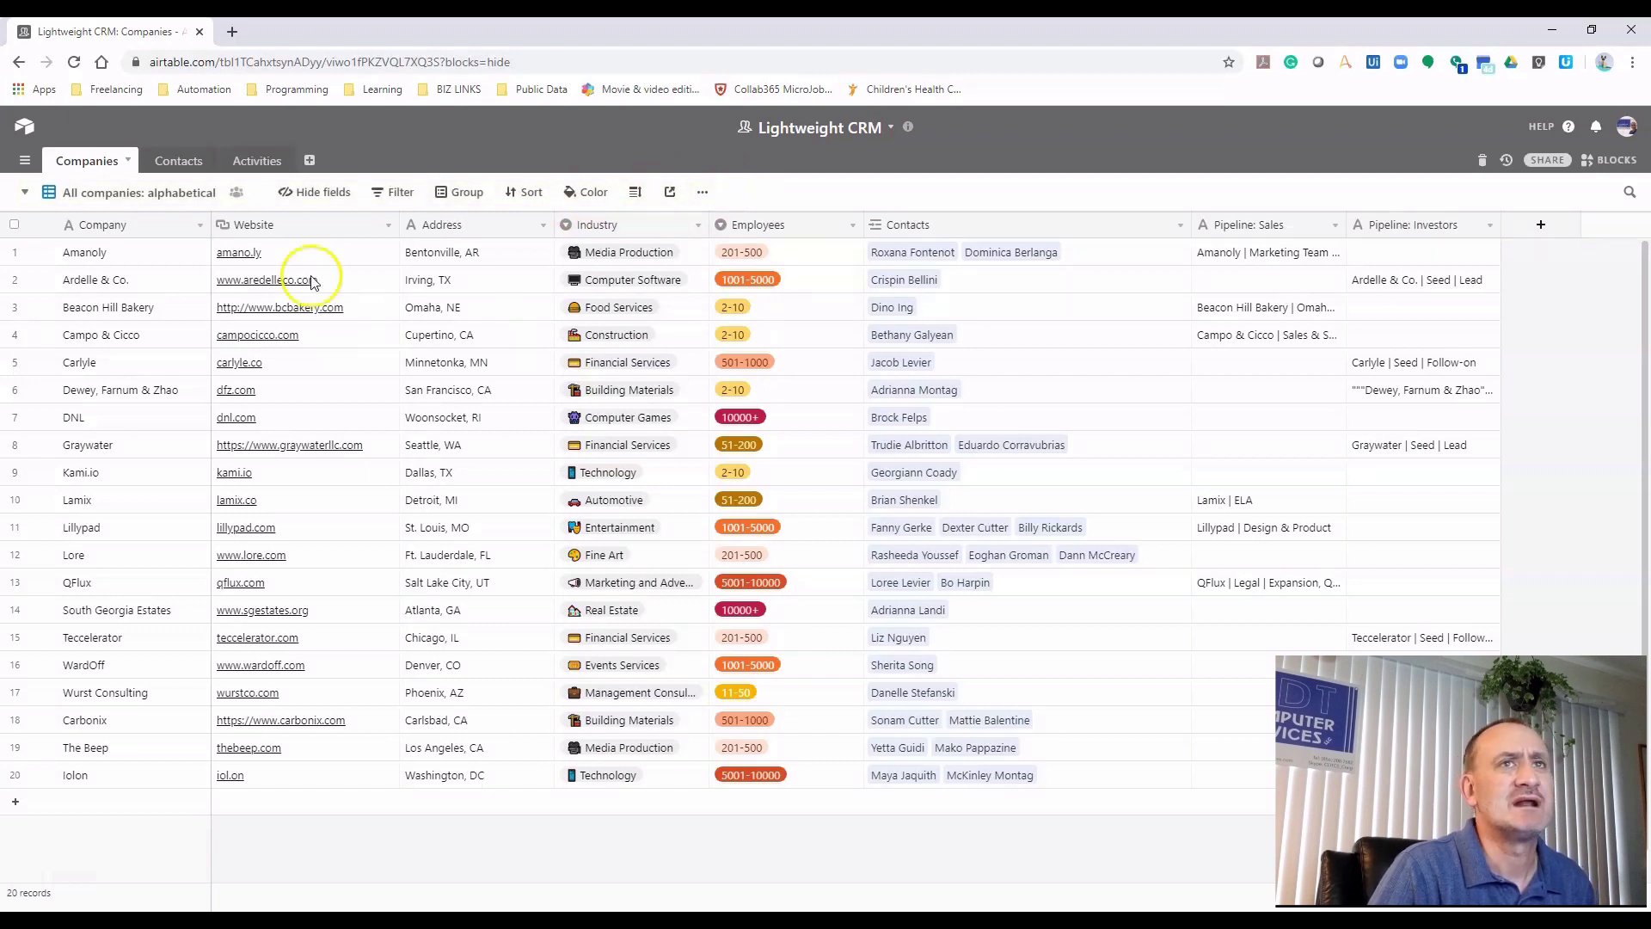
pyautogui.click(323, 194)
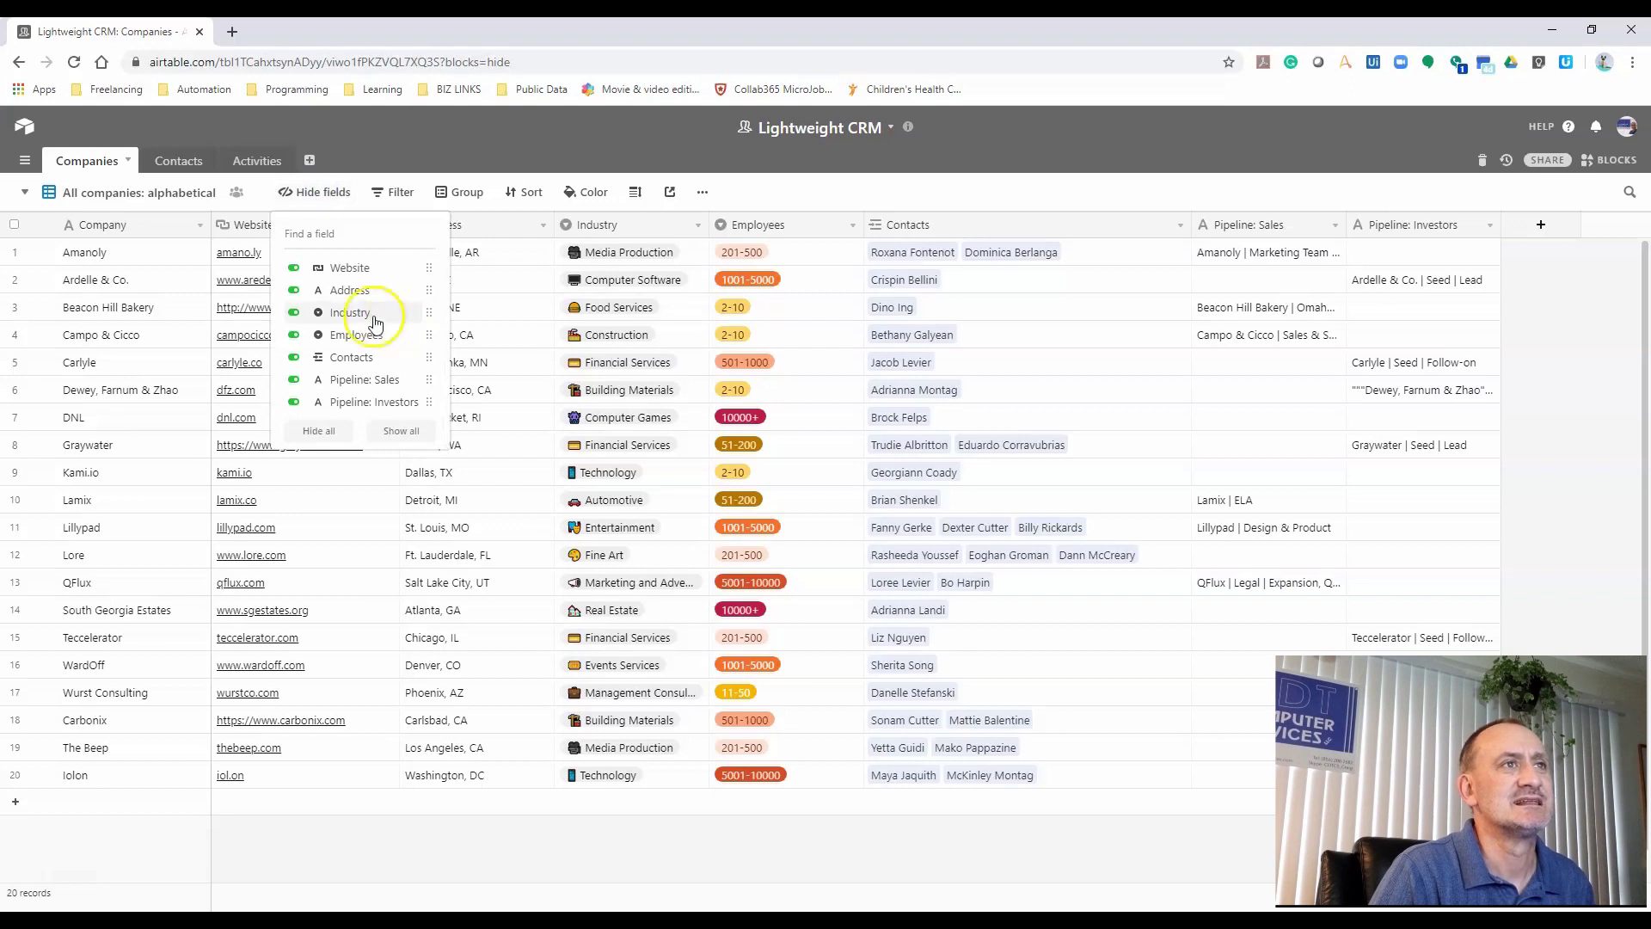
pyautogui.click(293, 404)
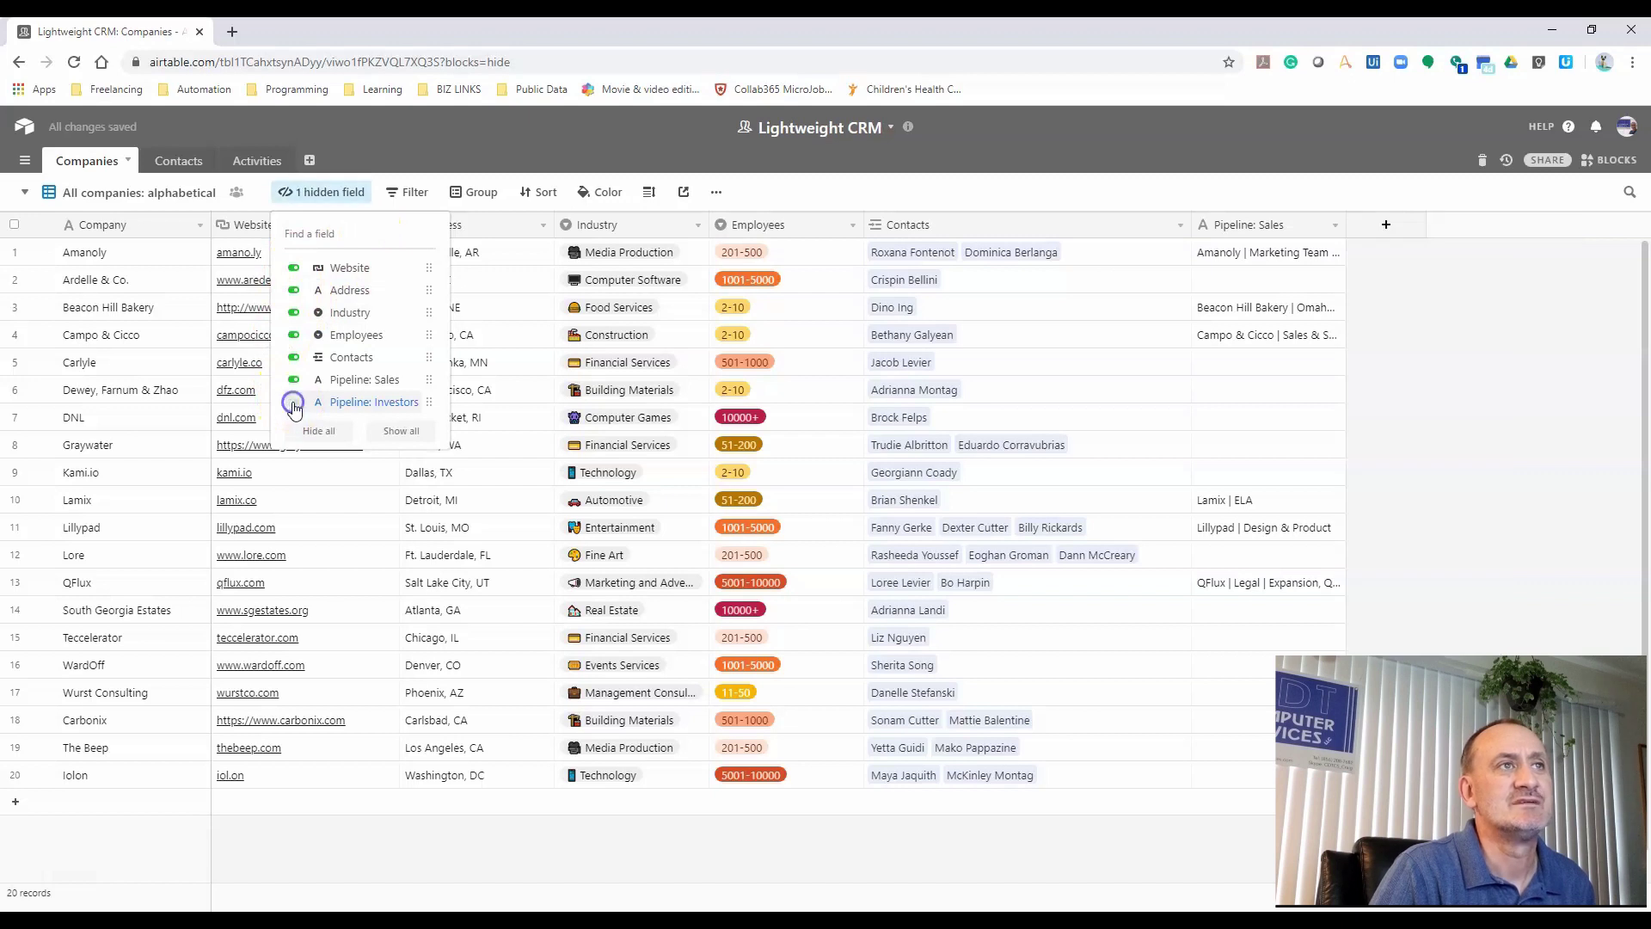
pyautogui.click(293, 403)
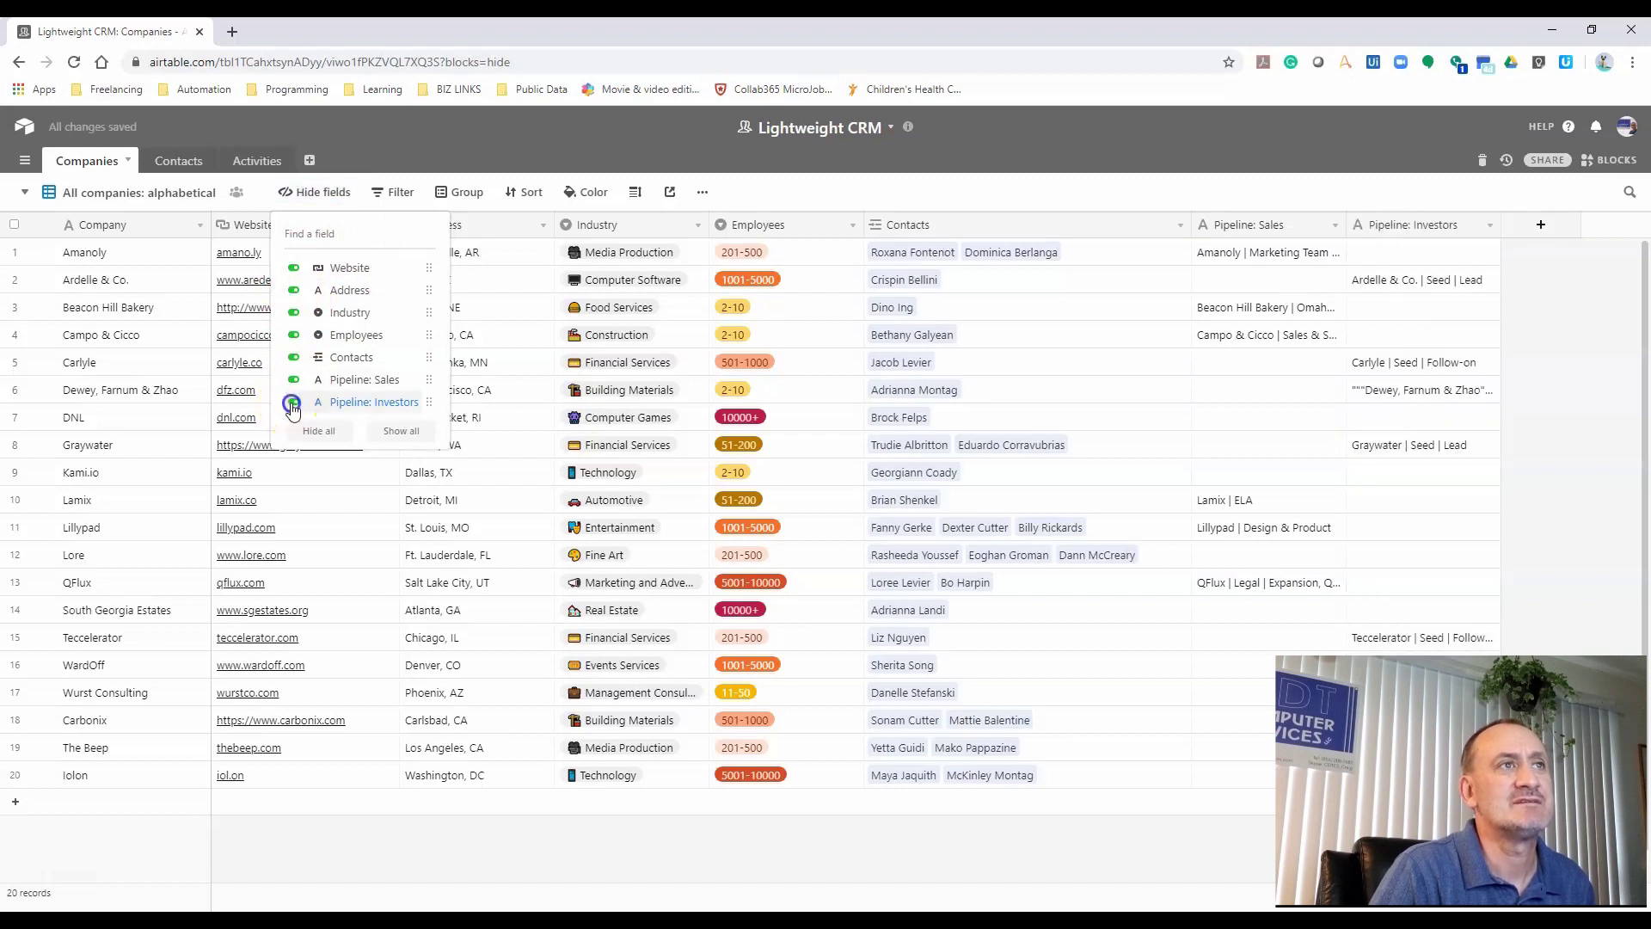
pyautogui.click(293, 403)
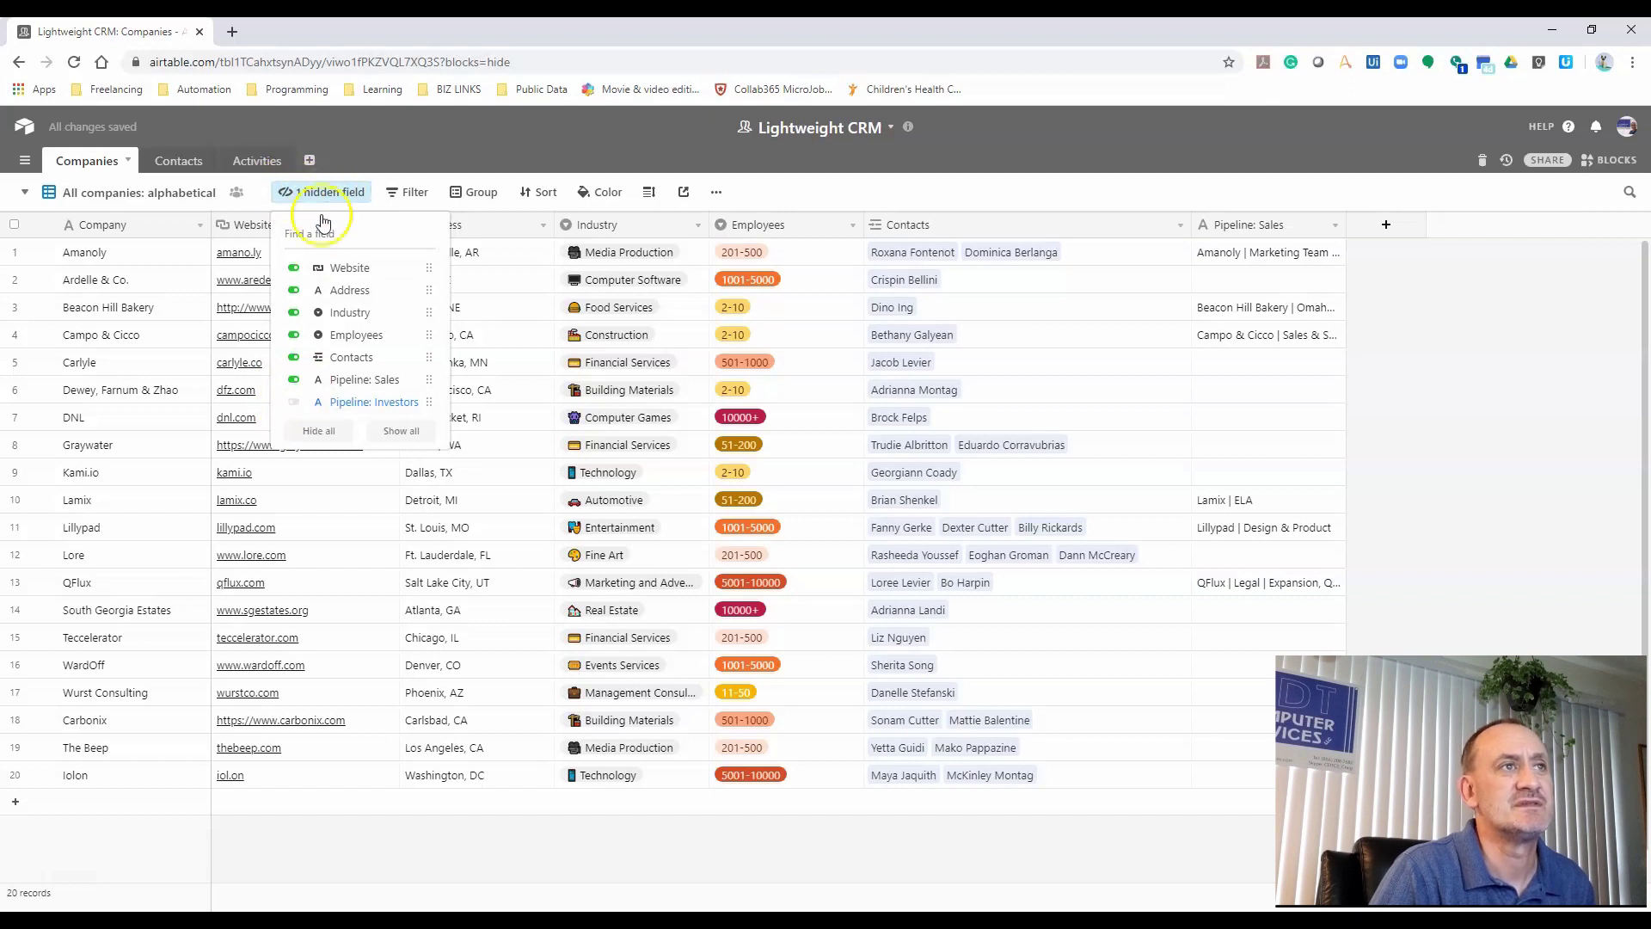
pyautogui.click(298, 404)
pyautogui.click(431, 148)
# Filter the Companies view to records where Address is "Omaha, NE"
pyautogui.click(393, 203)
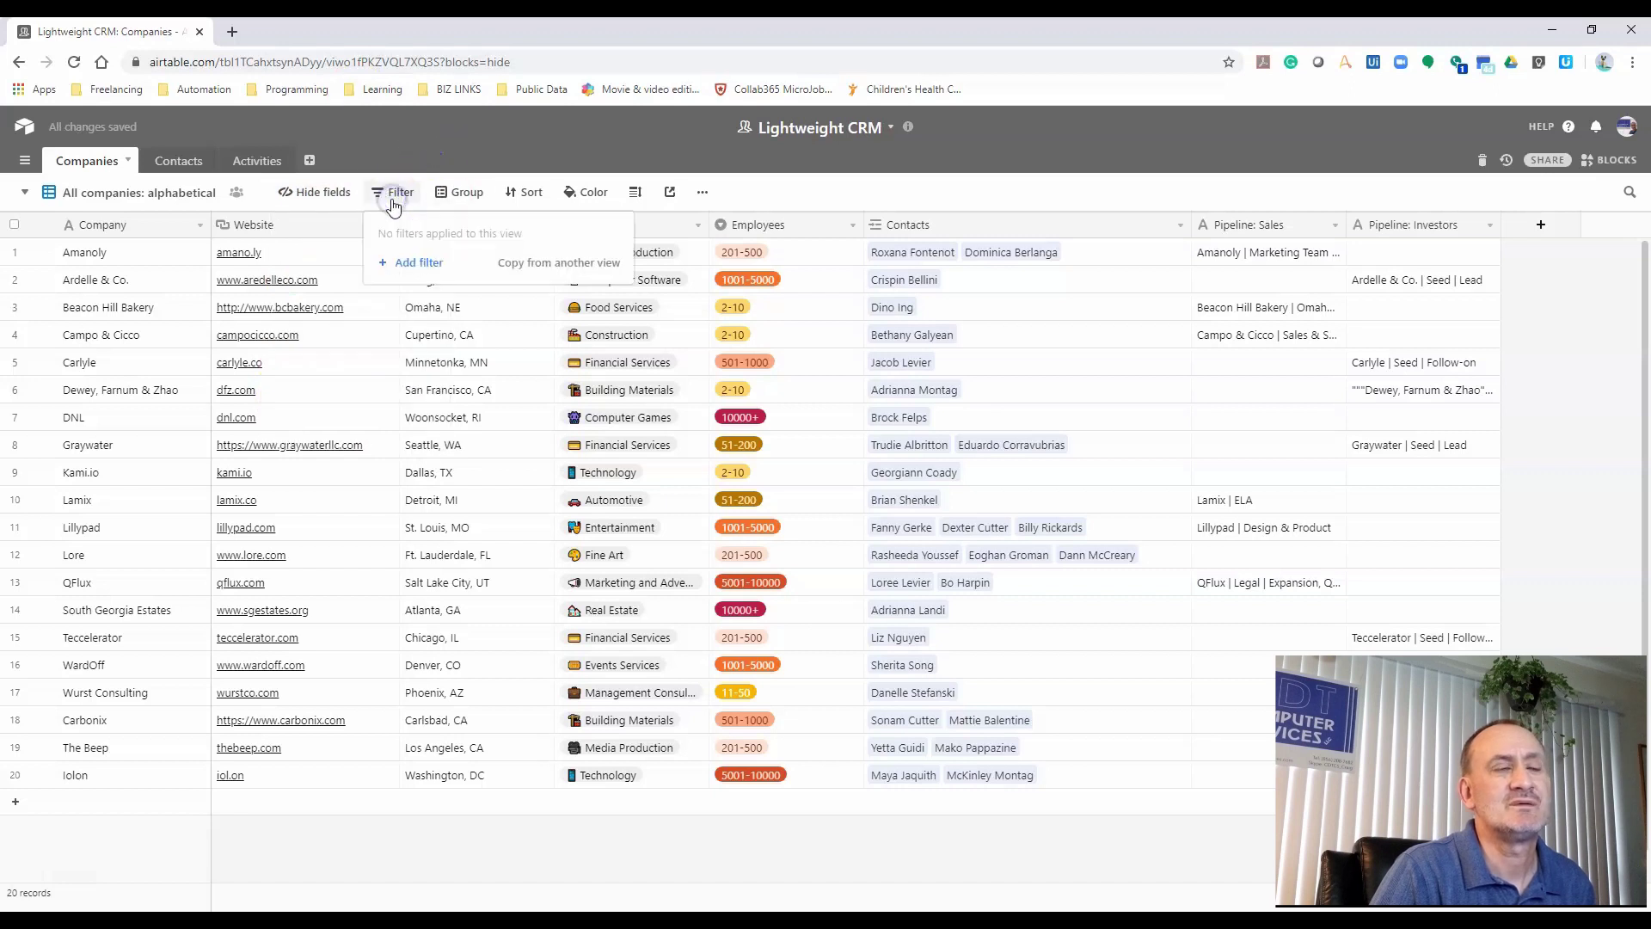
pyautogui.click(416, 272)
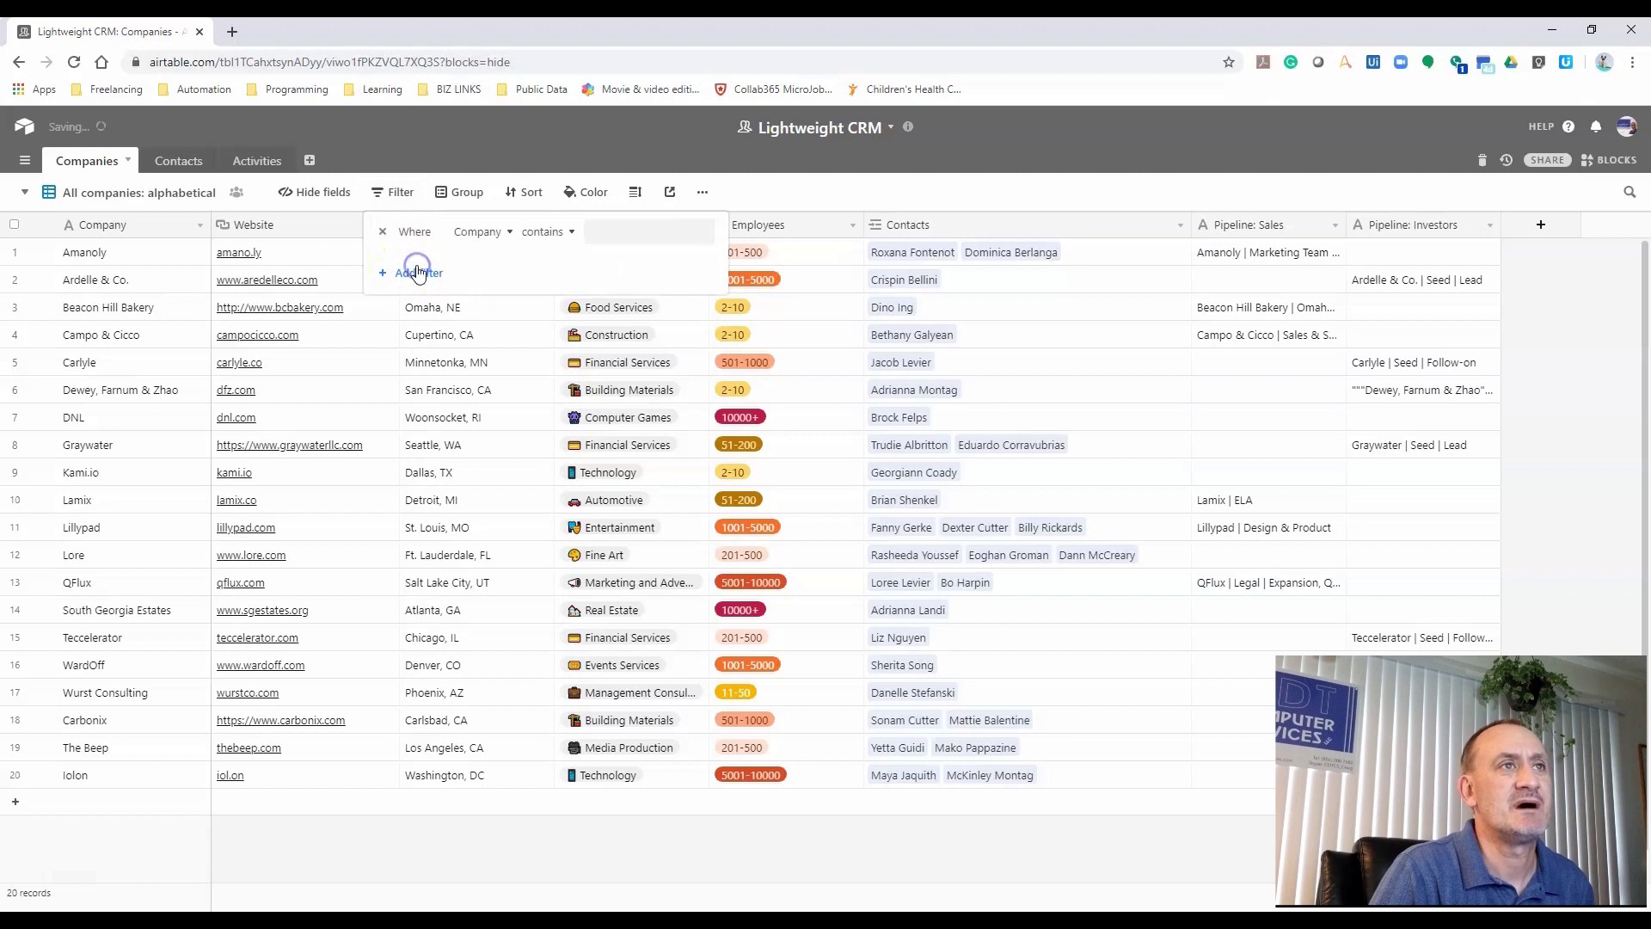
pyautogui.click(512, 239)
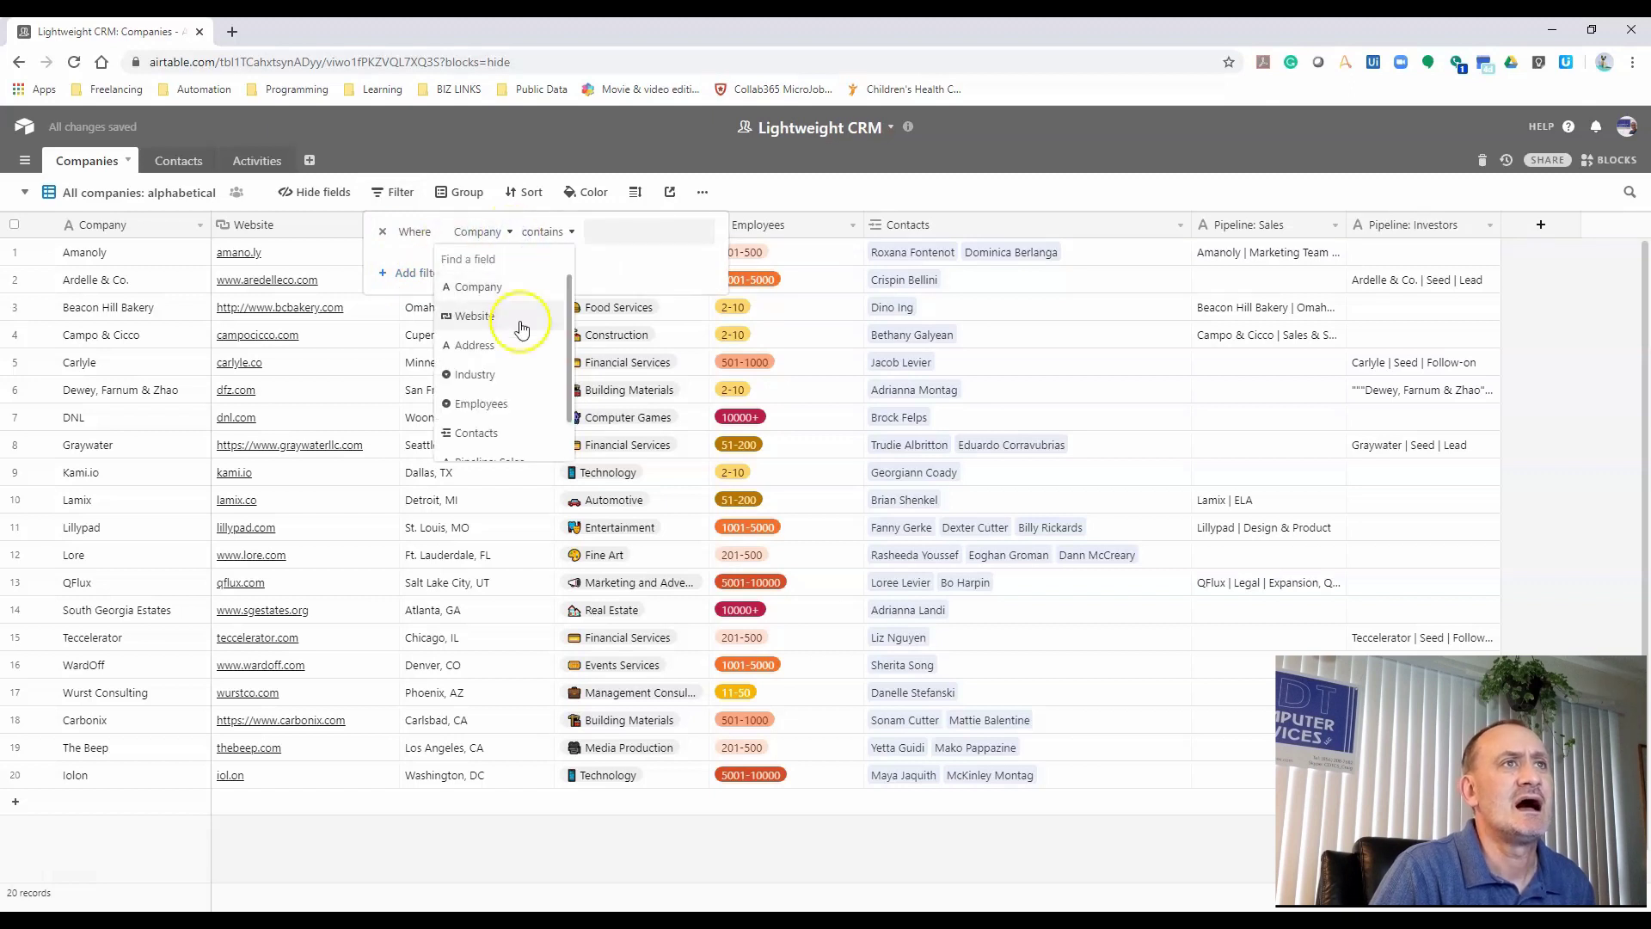
pyautogui.click(478, 344)
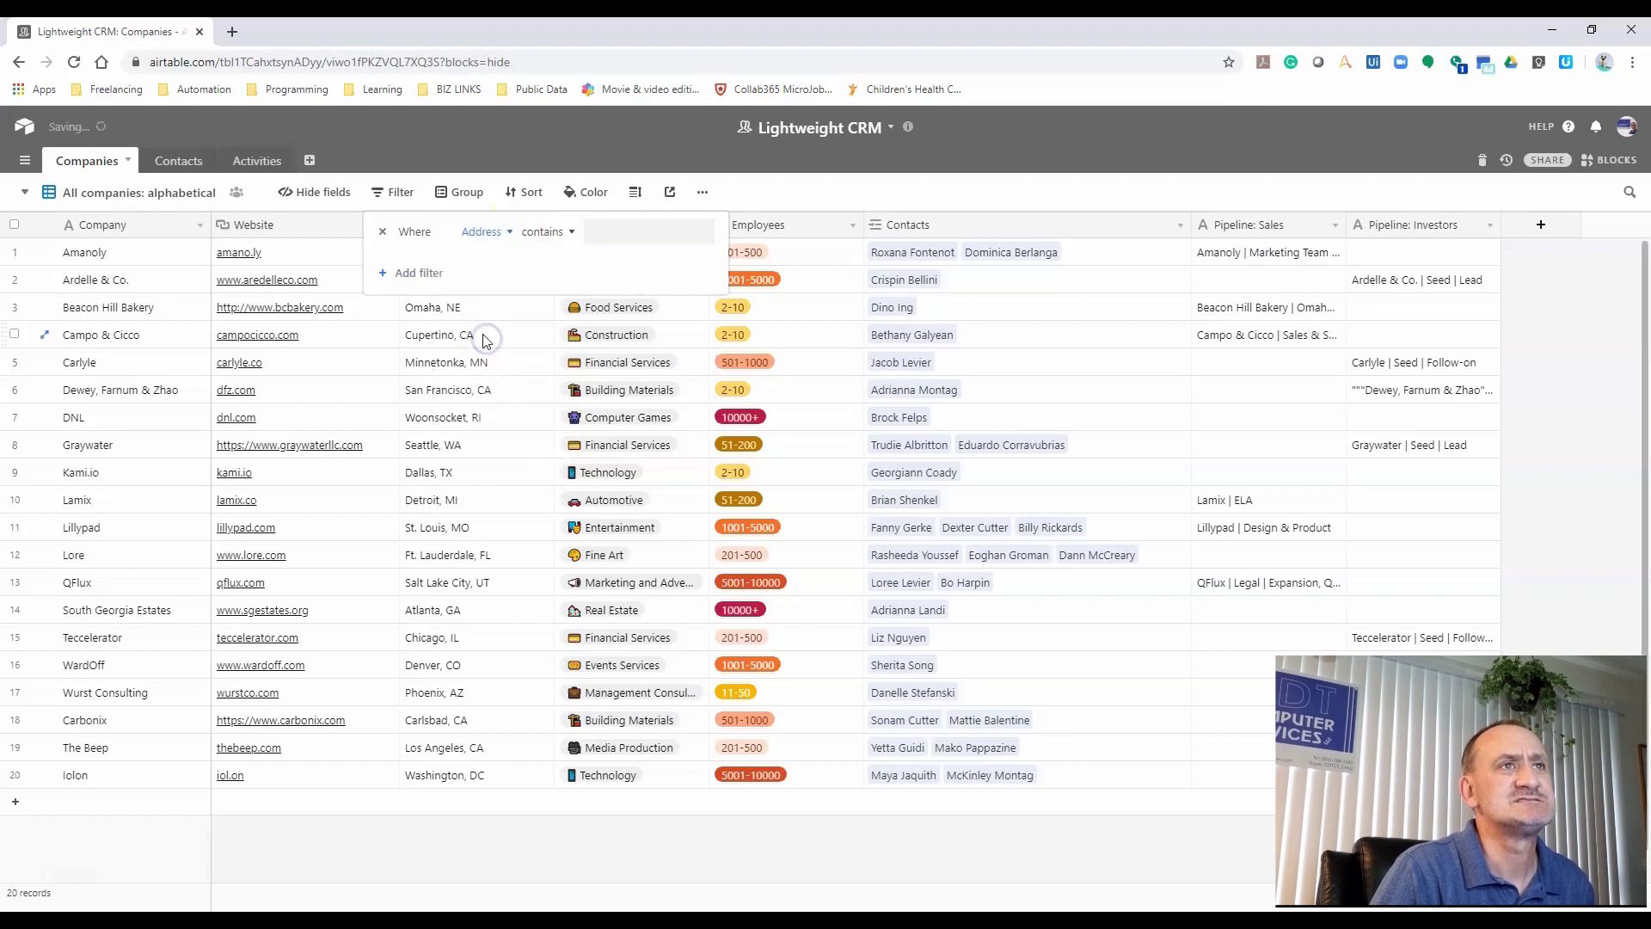
pyautogui.click(575, 241)
pyautogui.click(612, 334)
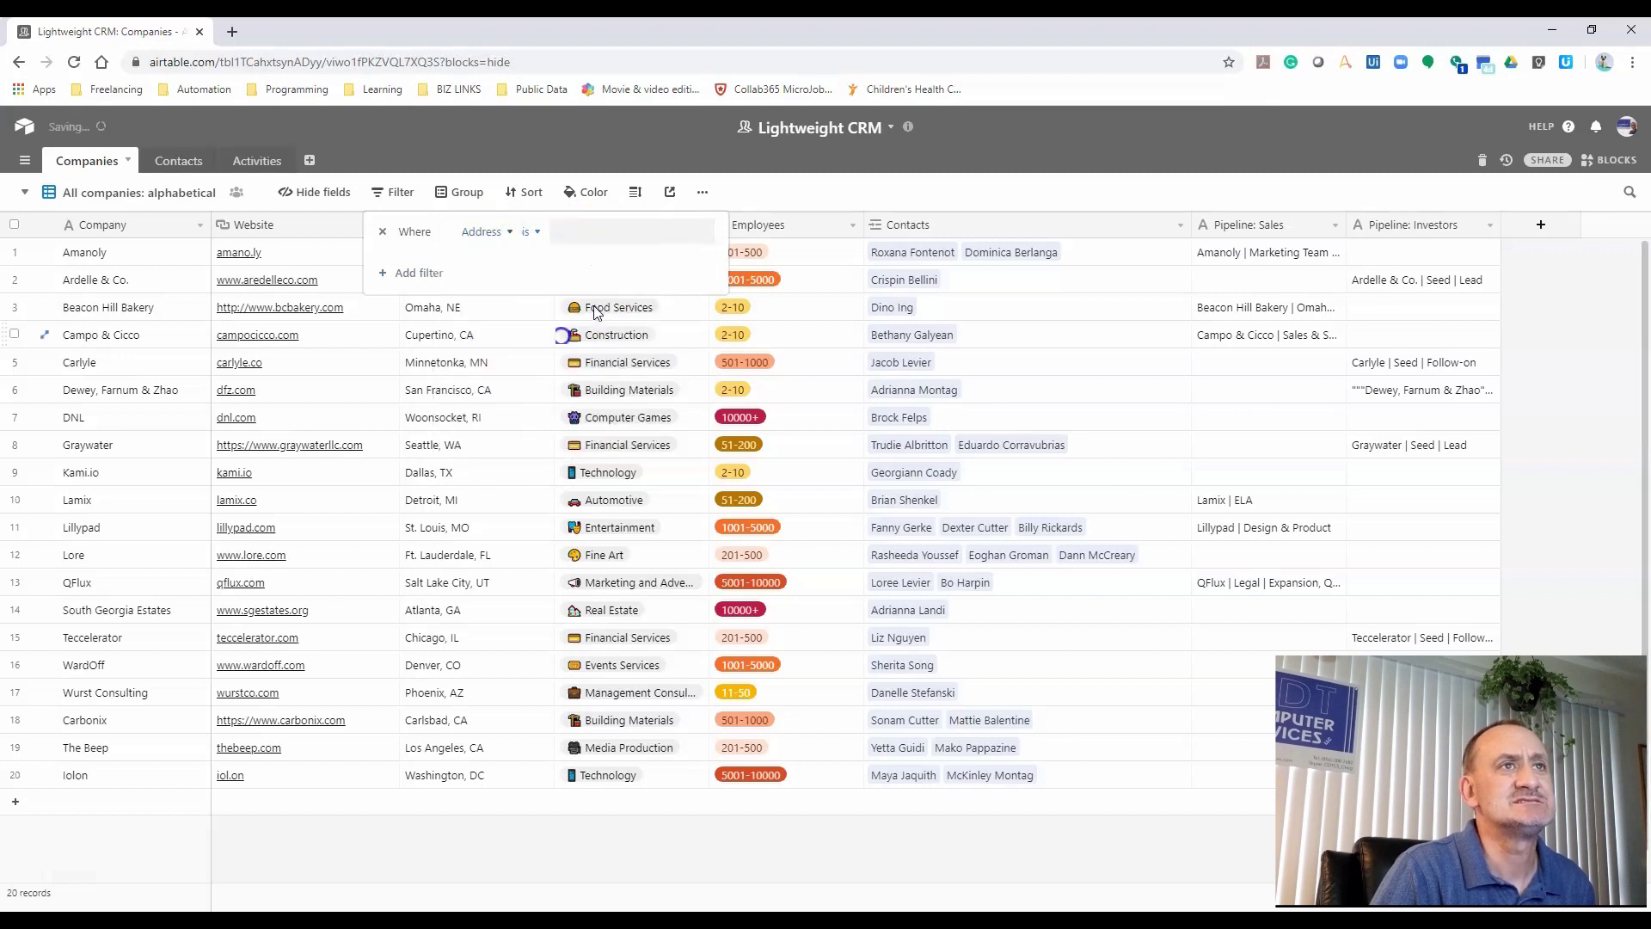
pyautogui.click(664, 234)
pyautogui.write('Omaha, NE')
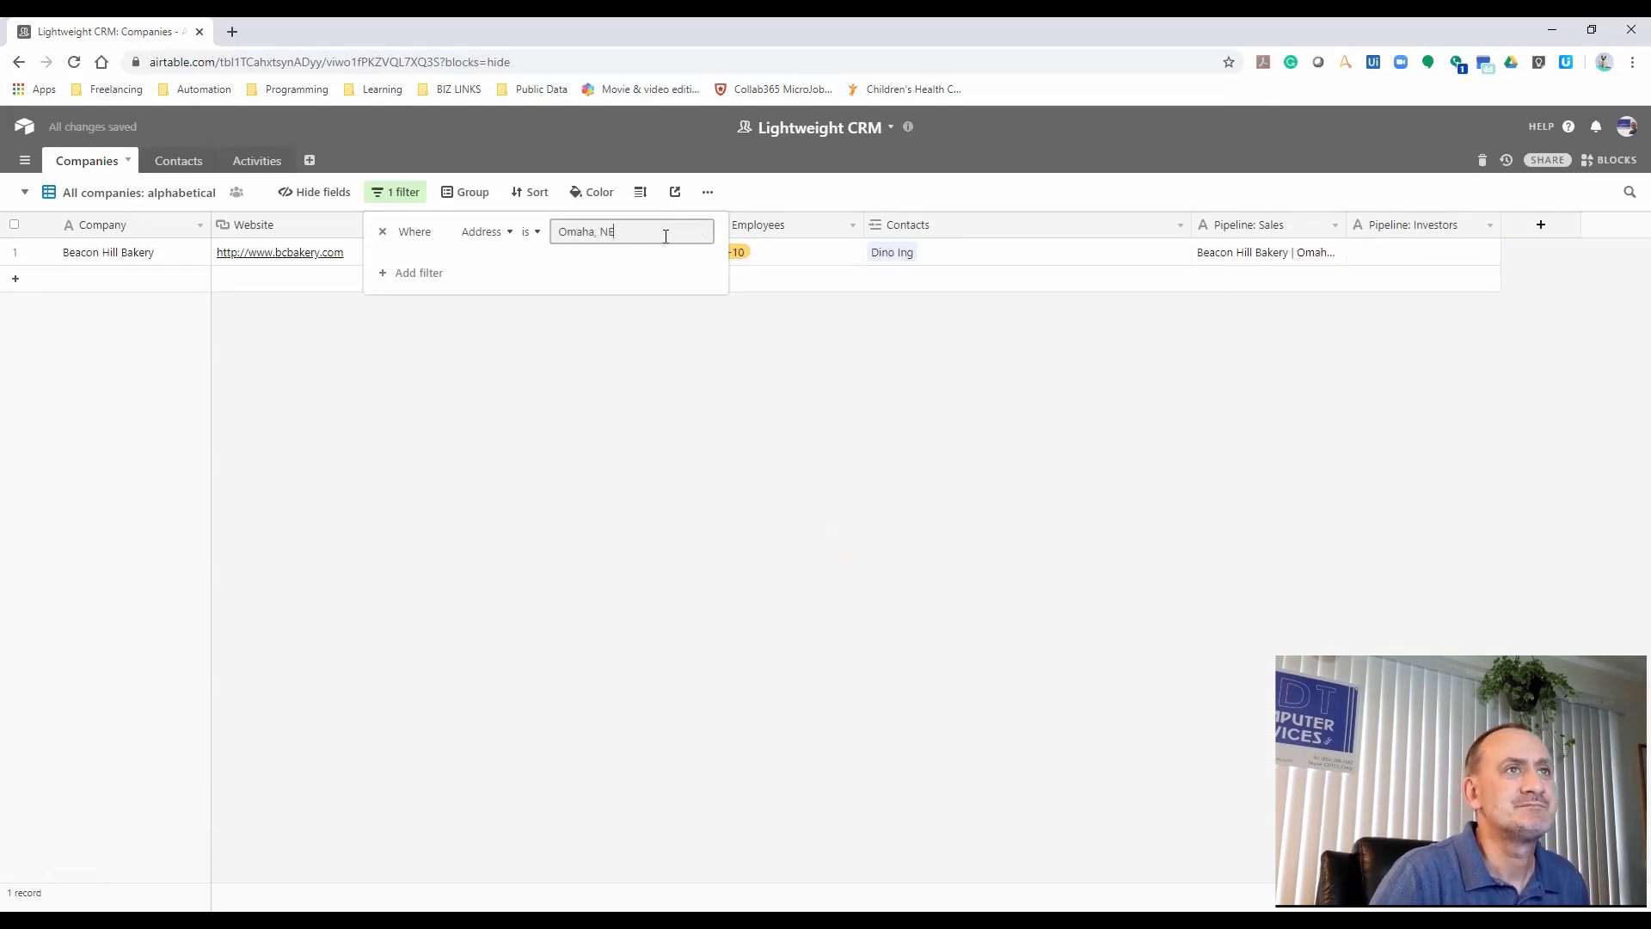
pyautogui.click(527, 365)
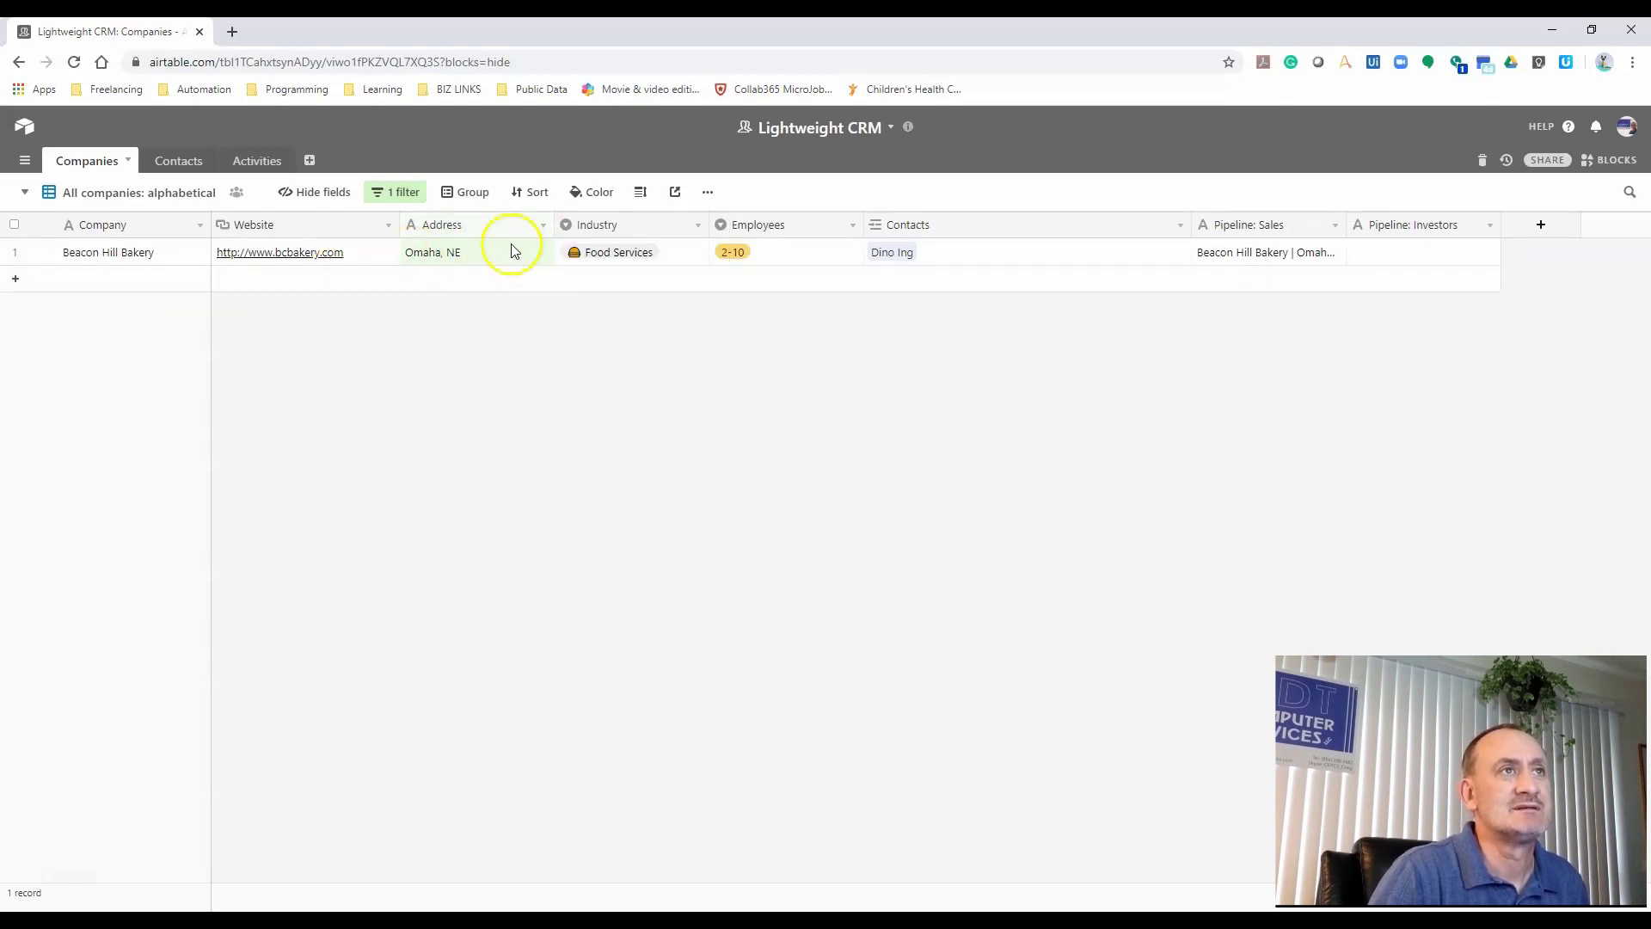
# Remove the Address filter from the Companies view
pyautogui.click(396, 192)
pyautogui.click(383, 234)
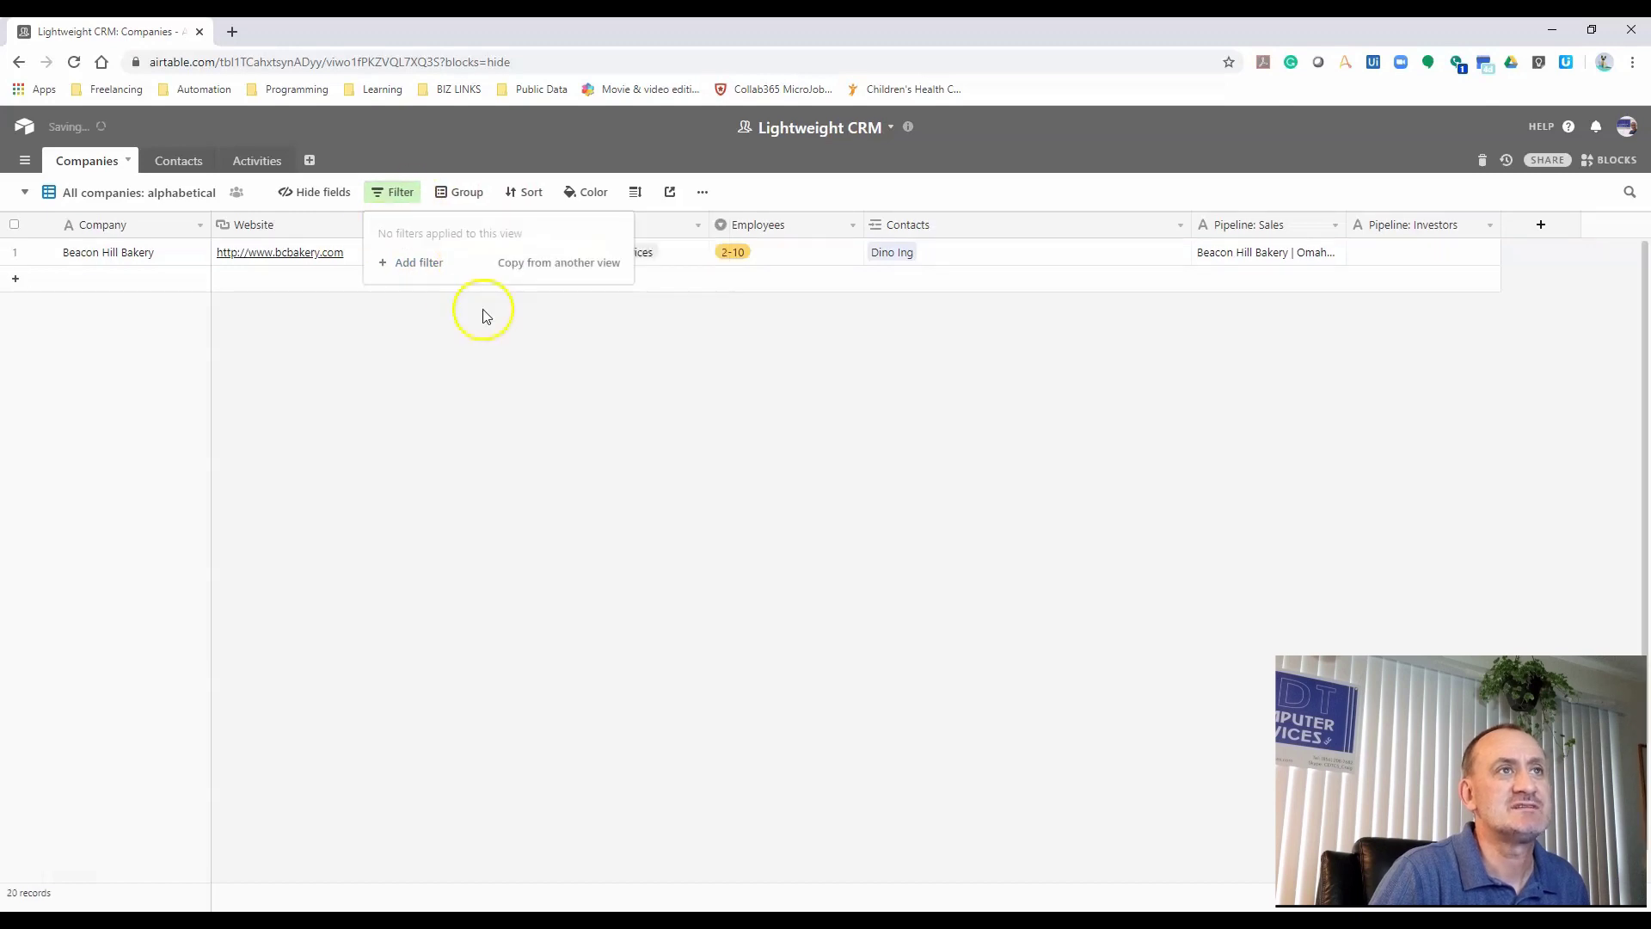
pyautogui.click(819, 185)
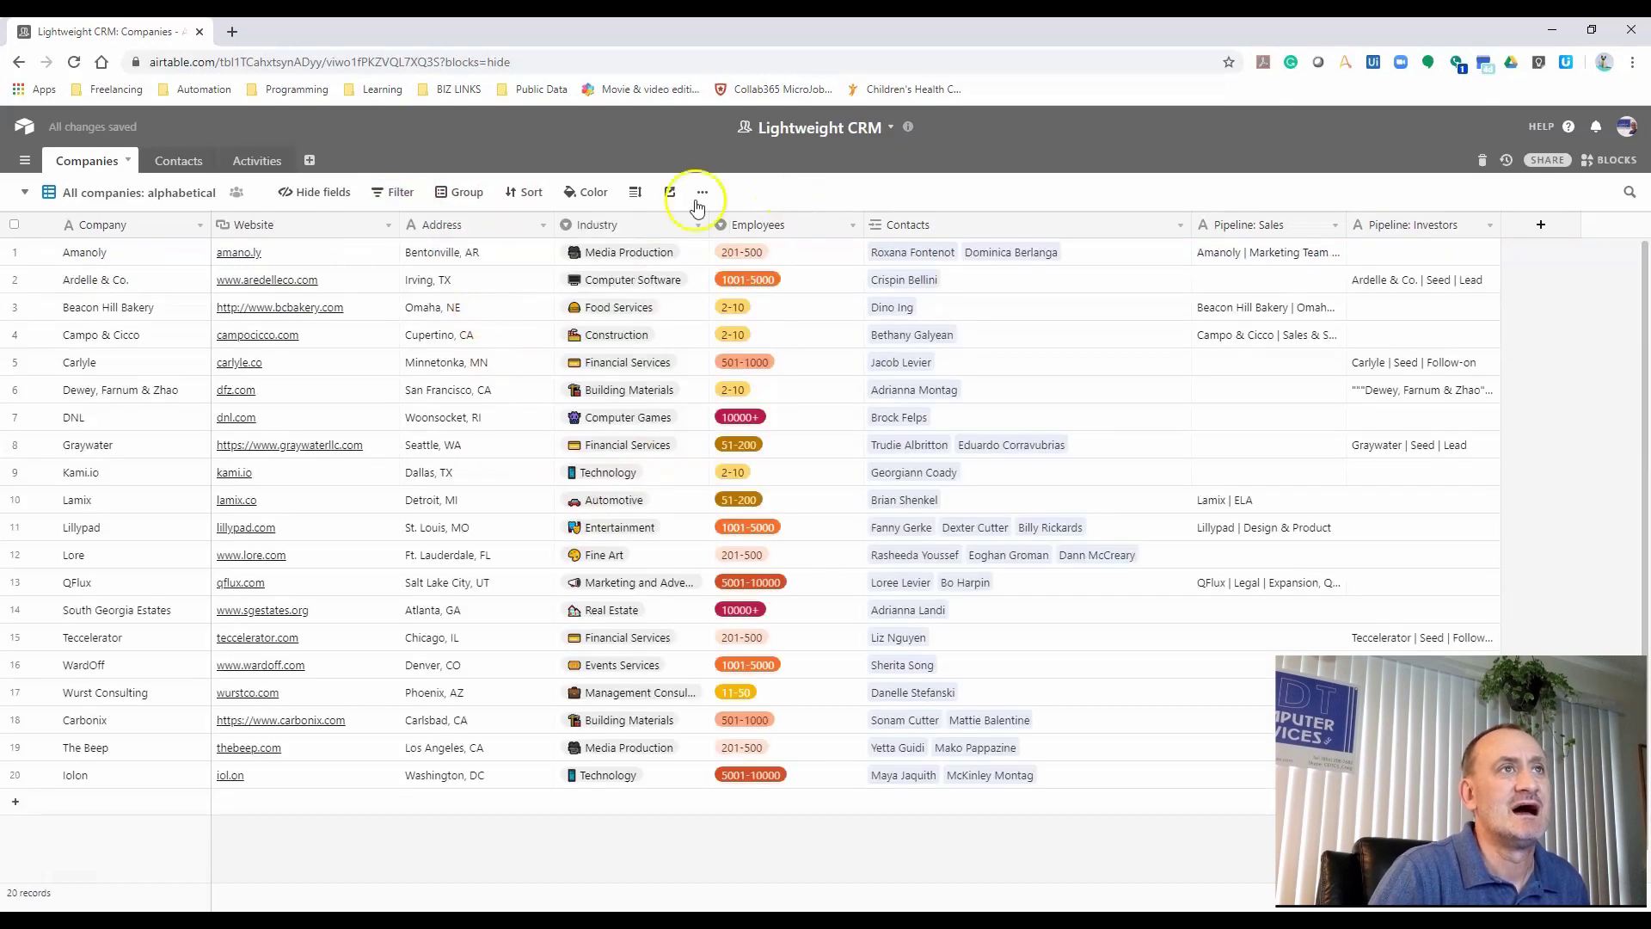
# Group the company records by the Employees field in First-Last order and look through the resulting groups
pyautogui.click(469, 193)
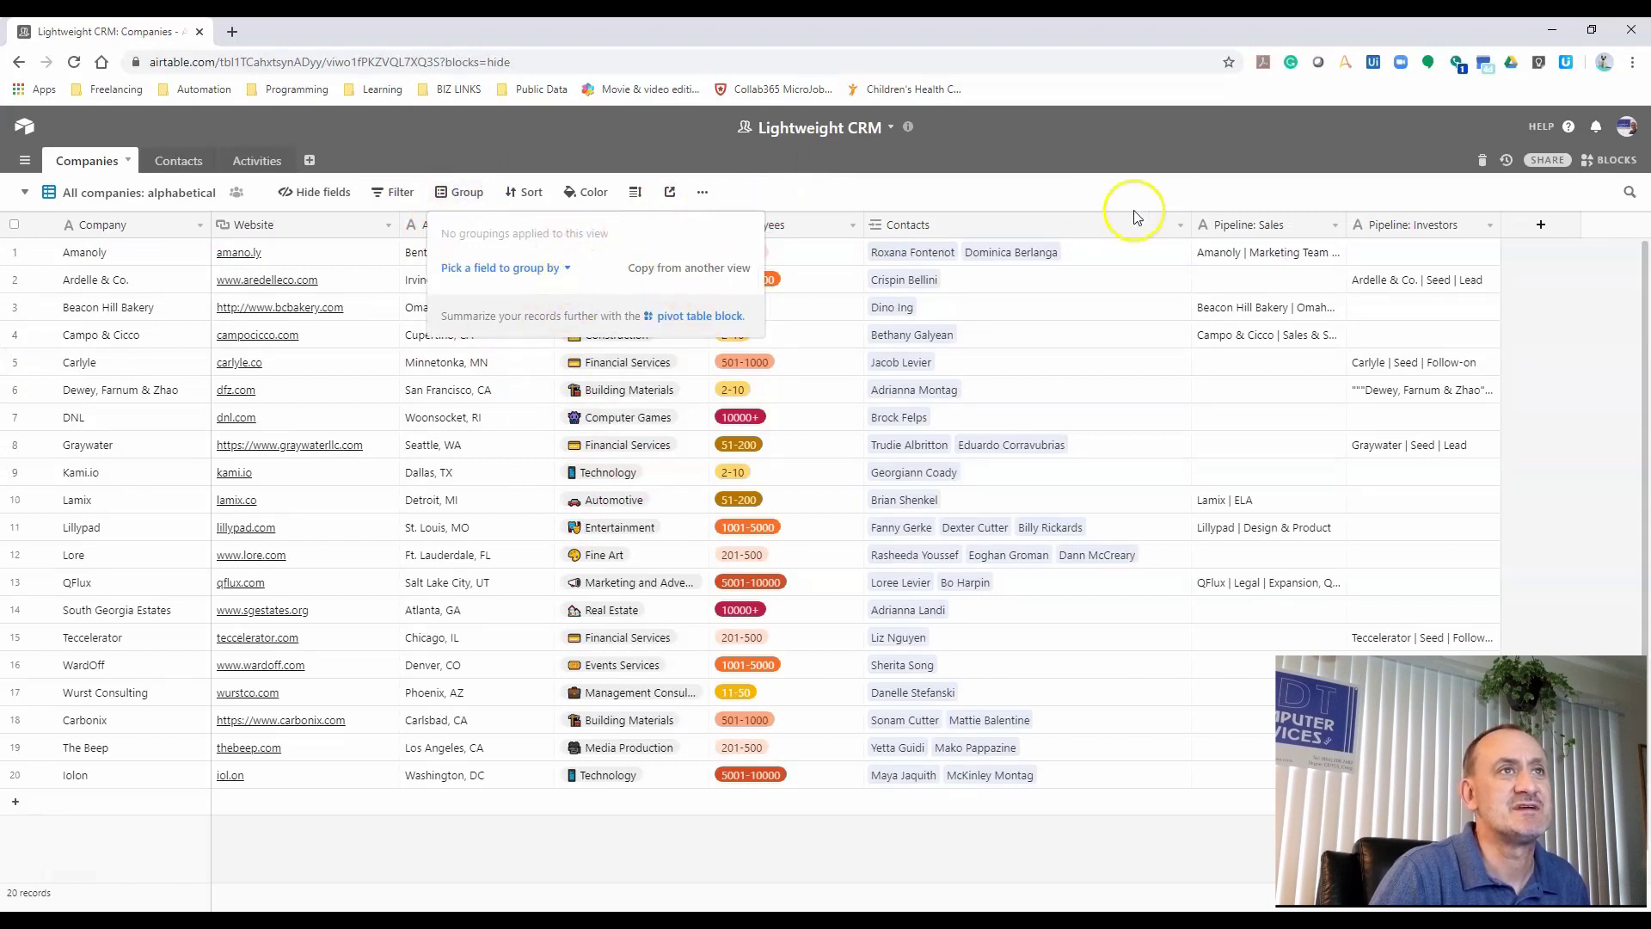
pyautogui.click(560, 270)
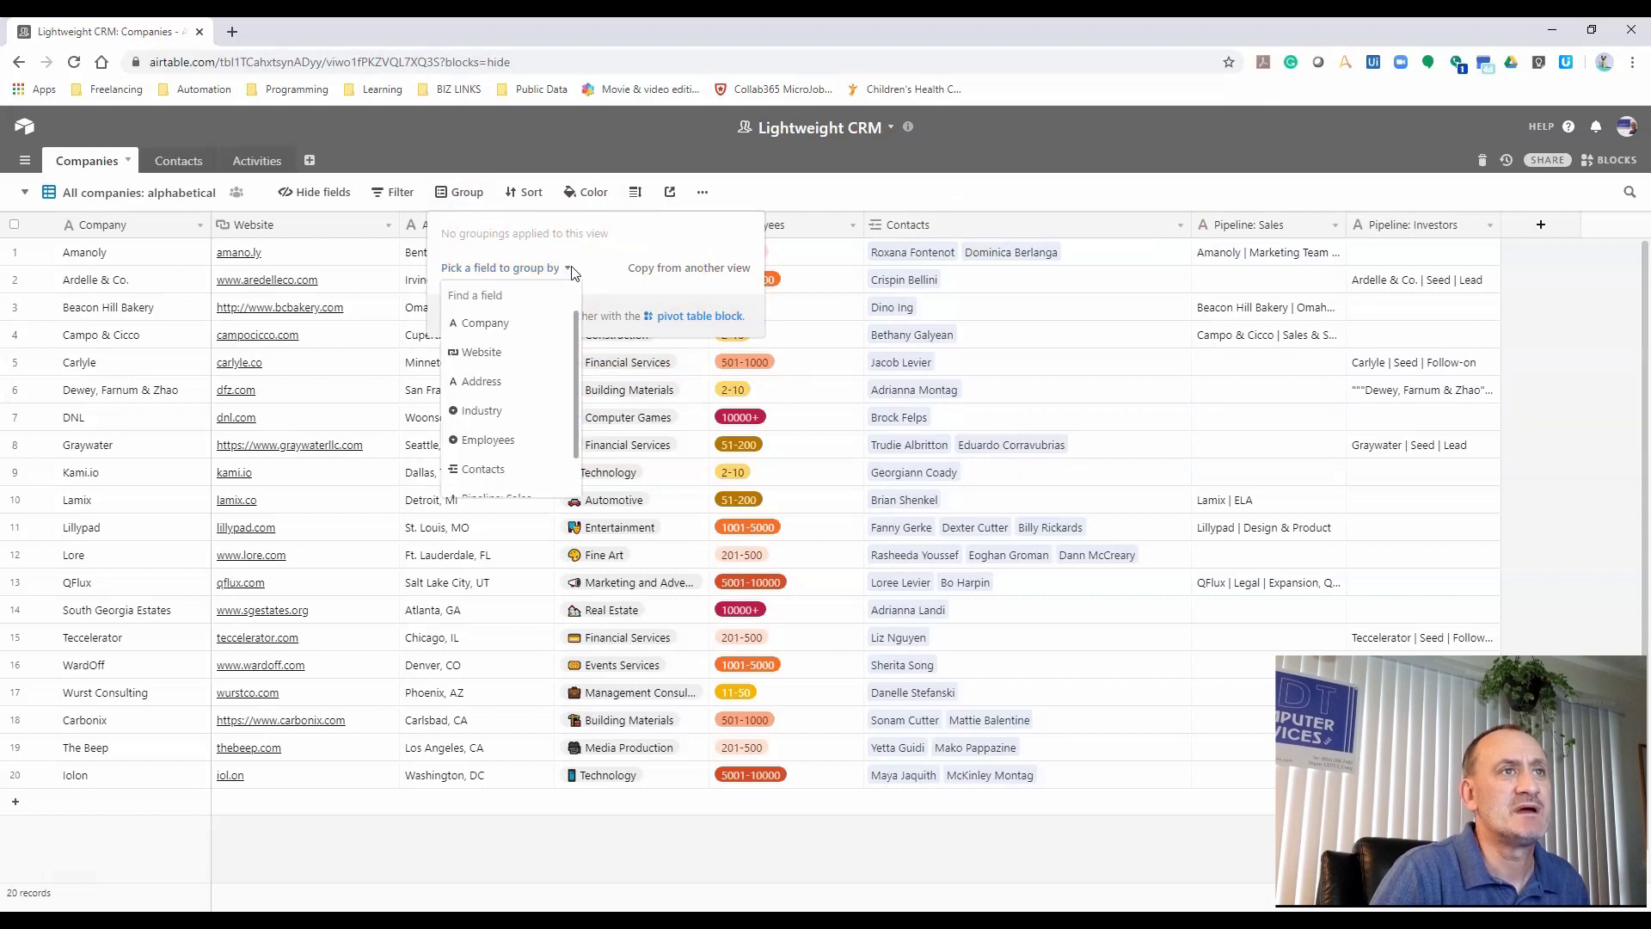
pyautogui.click(533, 434)
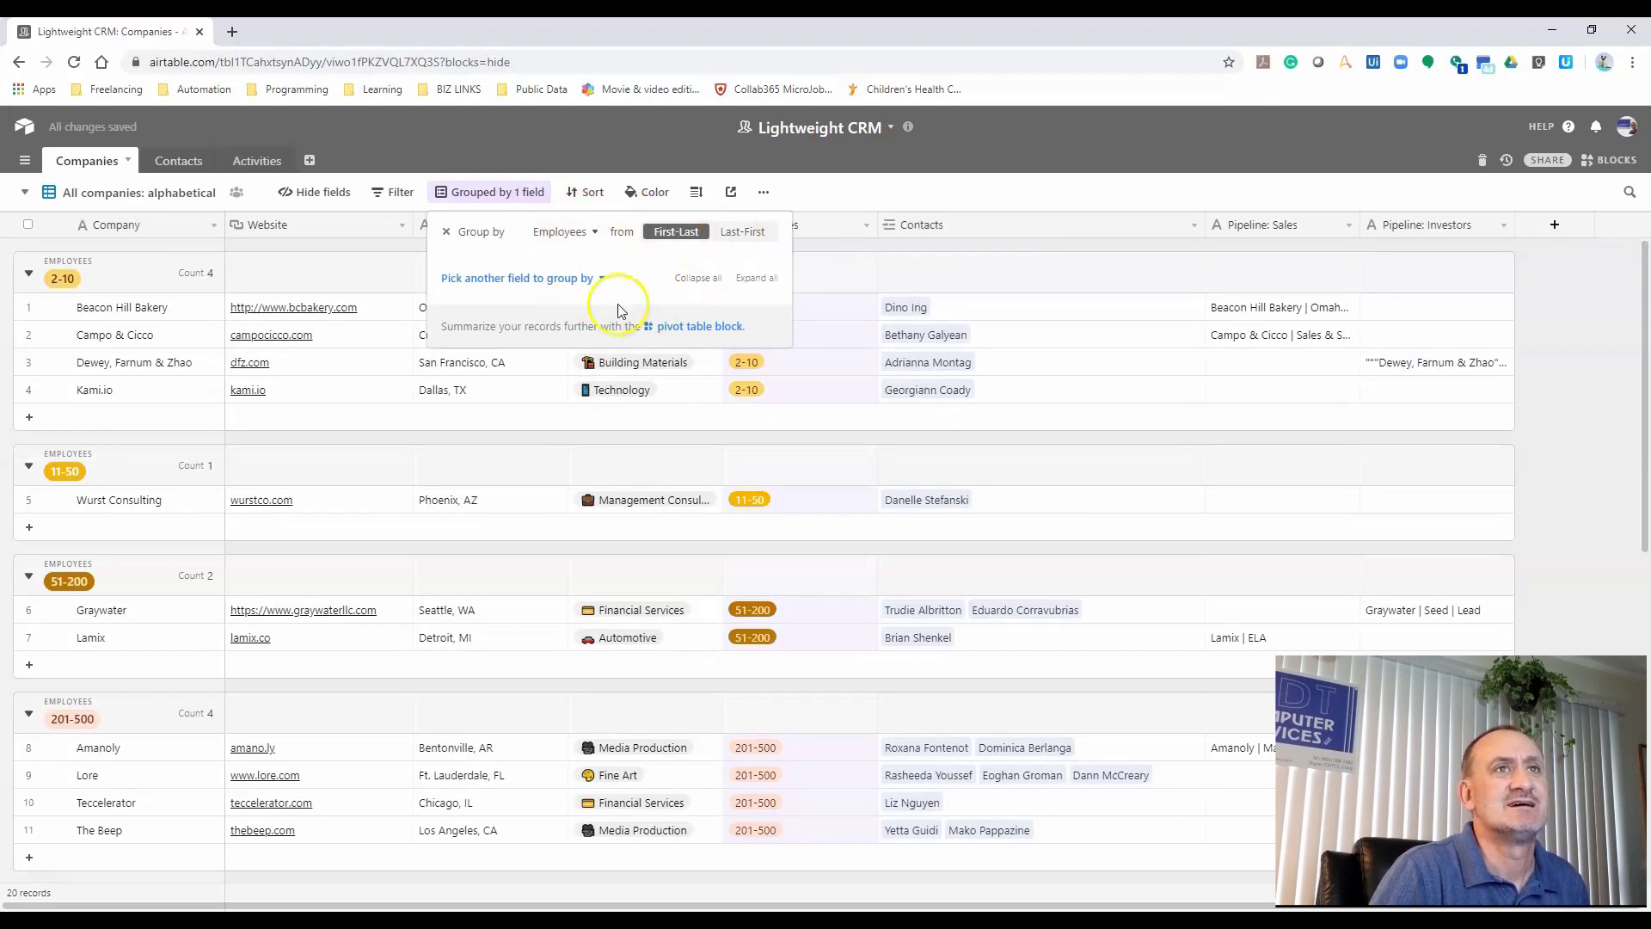
pyautogui.click(920, 205)
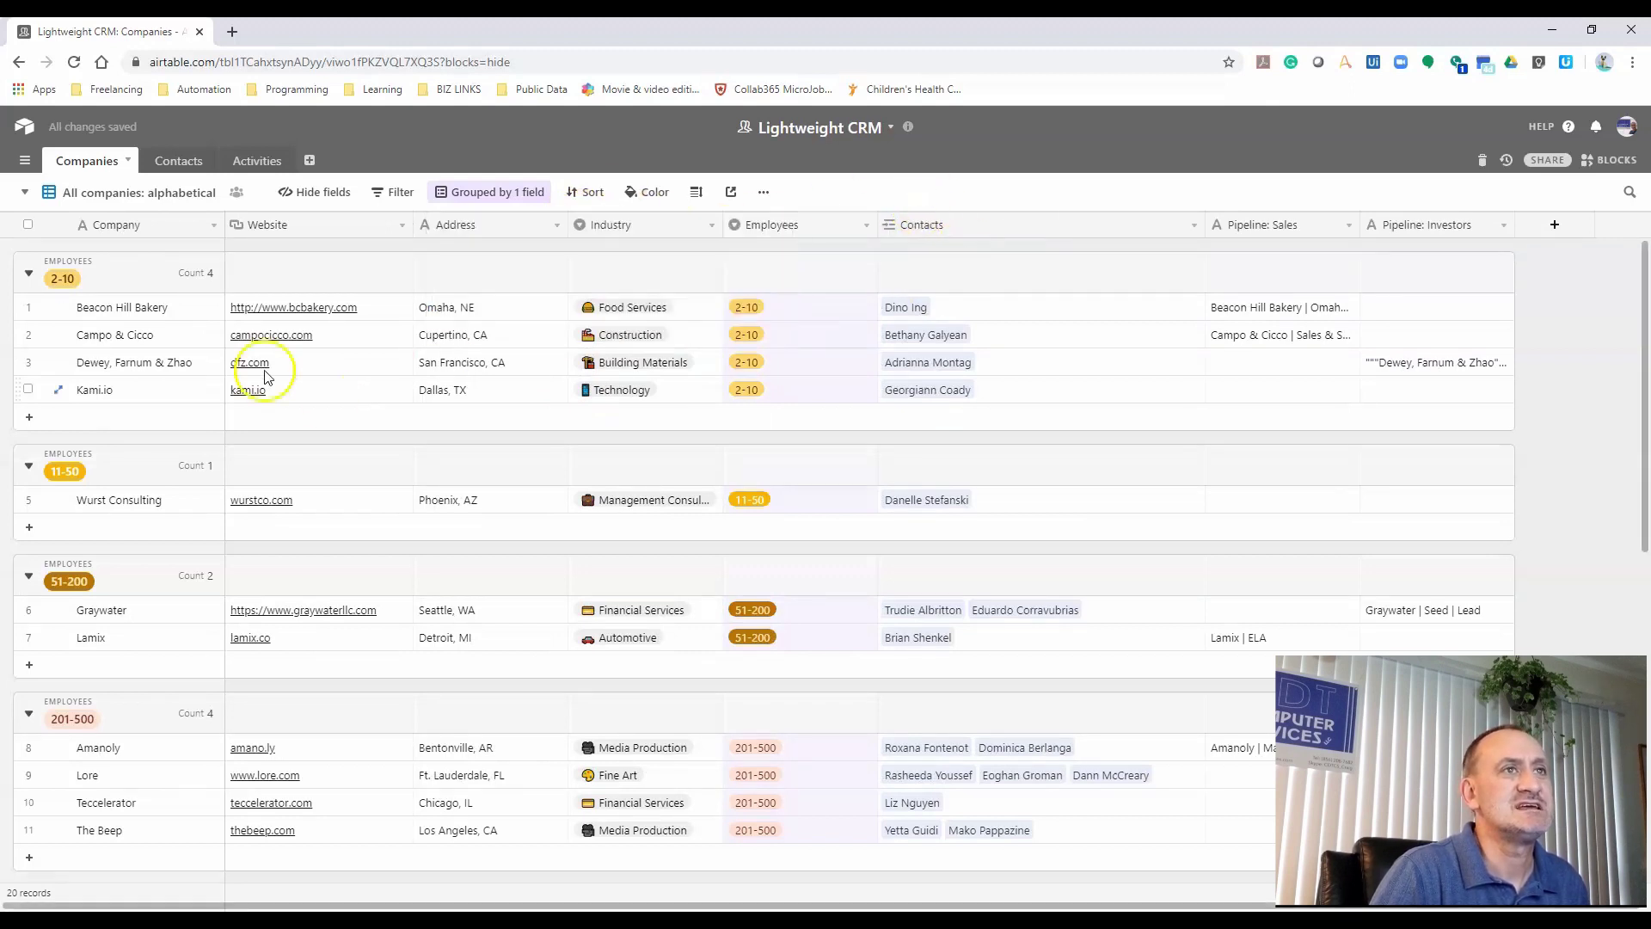
pyautogui.scroll(-2, 251, 532)
pyautogui.scroll(-4, 252, 533)
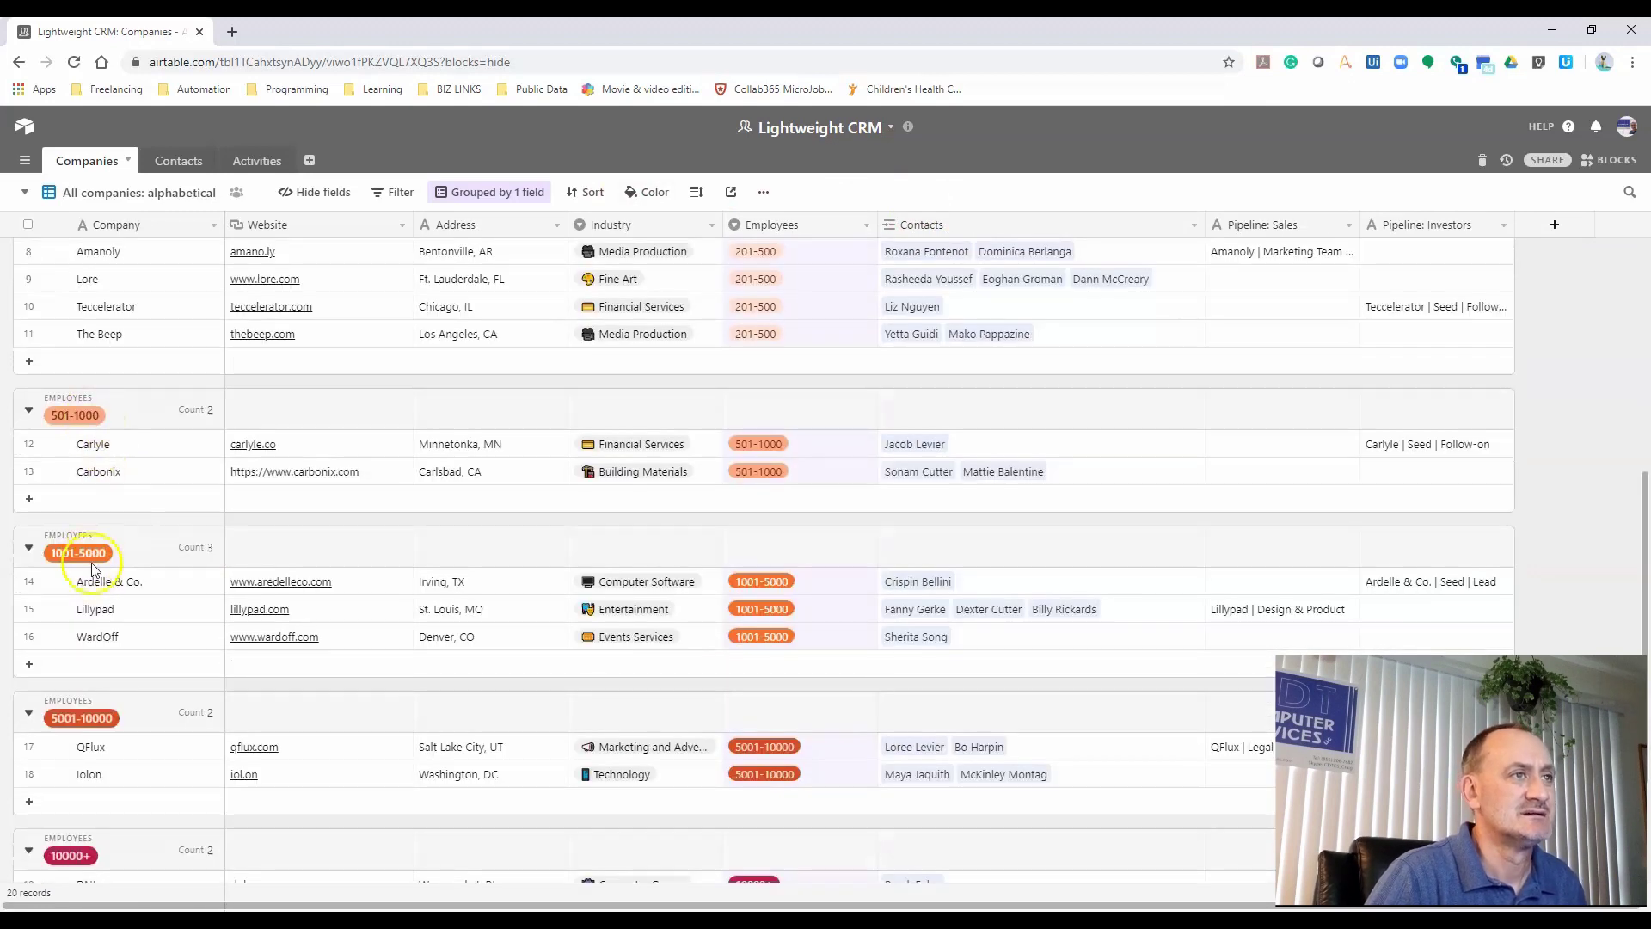
pyautogui.scroll(-3, 229, 583)
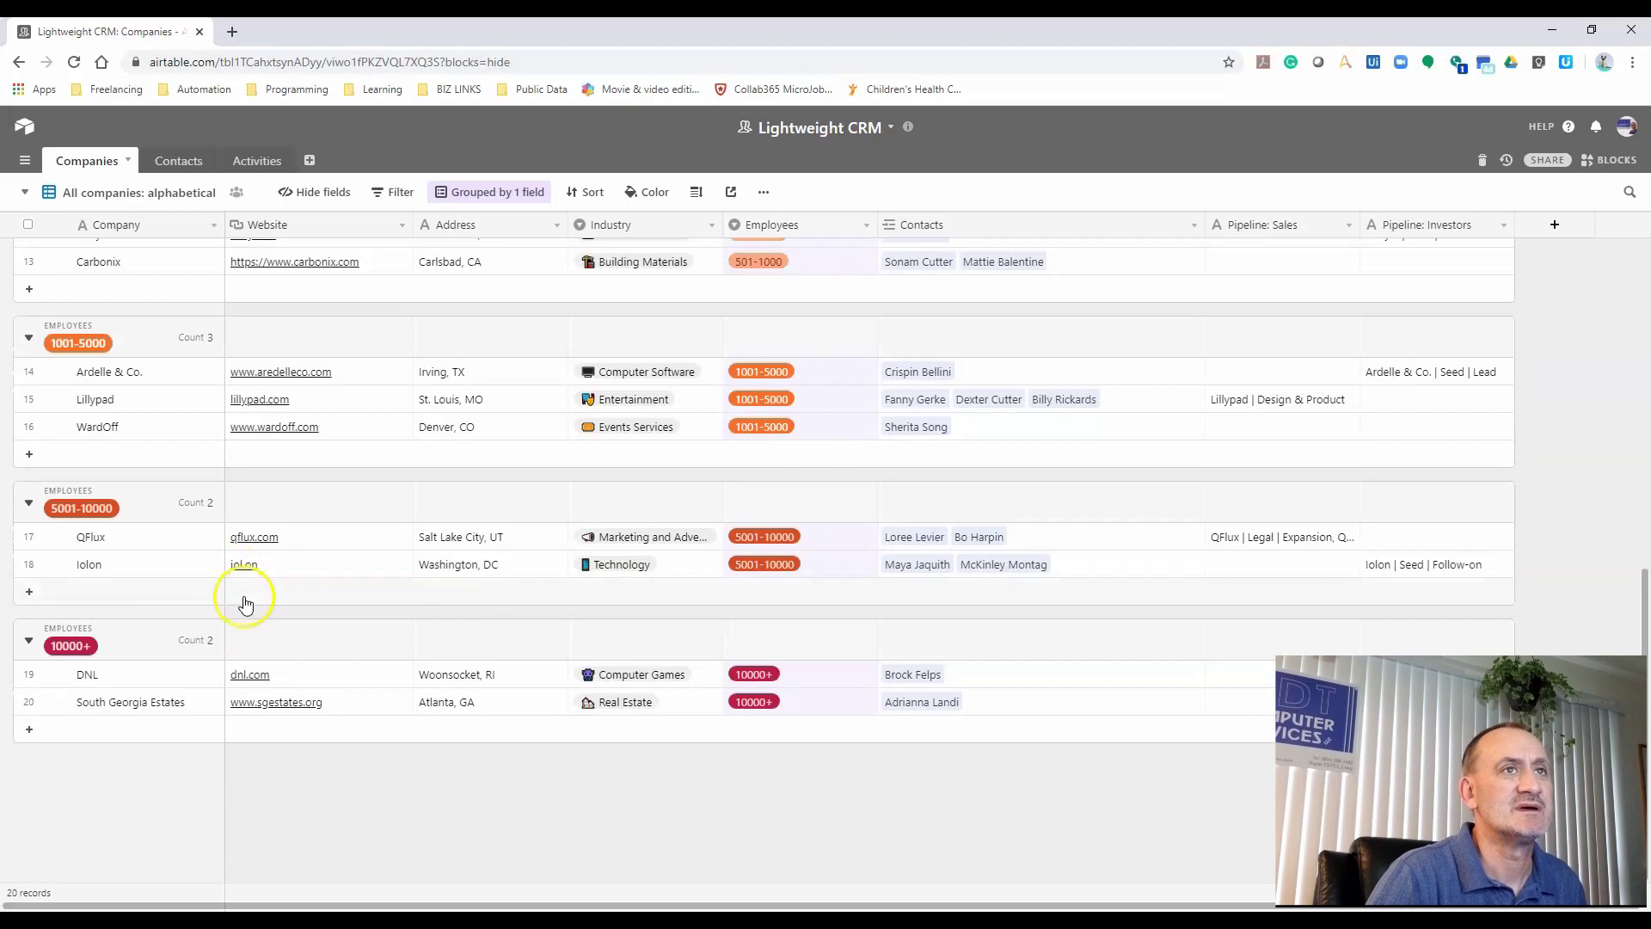
pyautogui.scroll(2, 479, 507)
pyautogui.scroll(2, 474, 516)
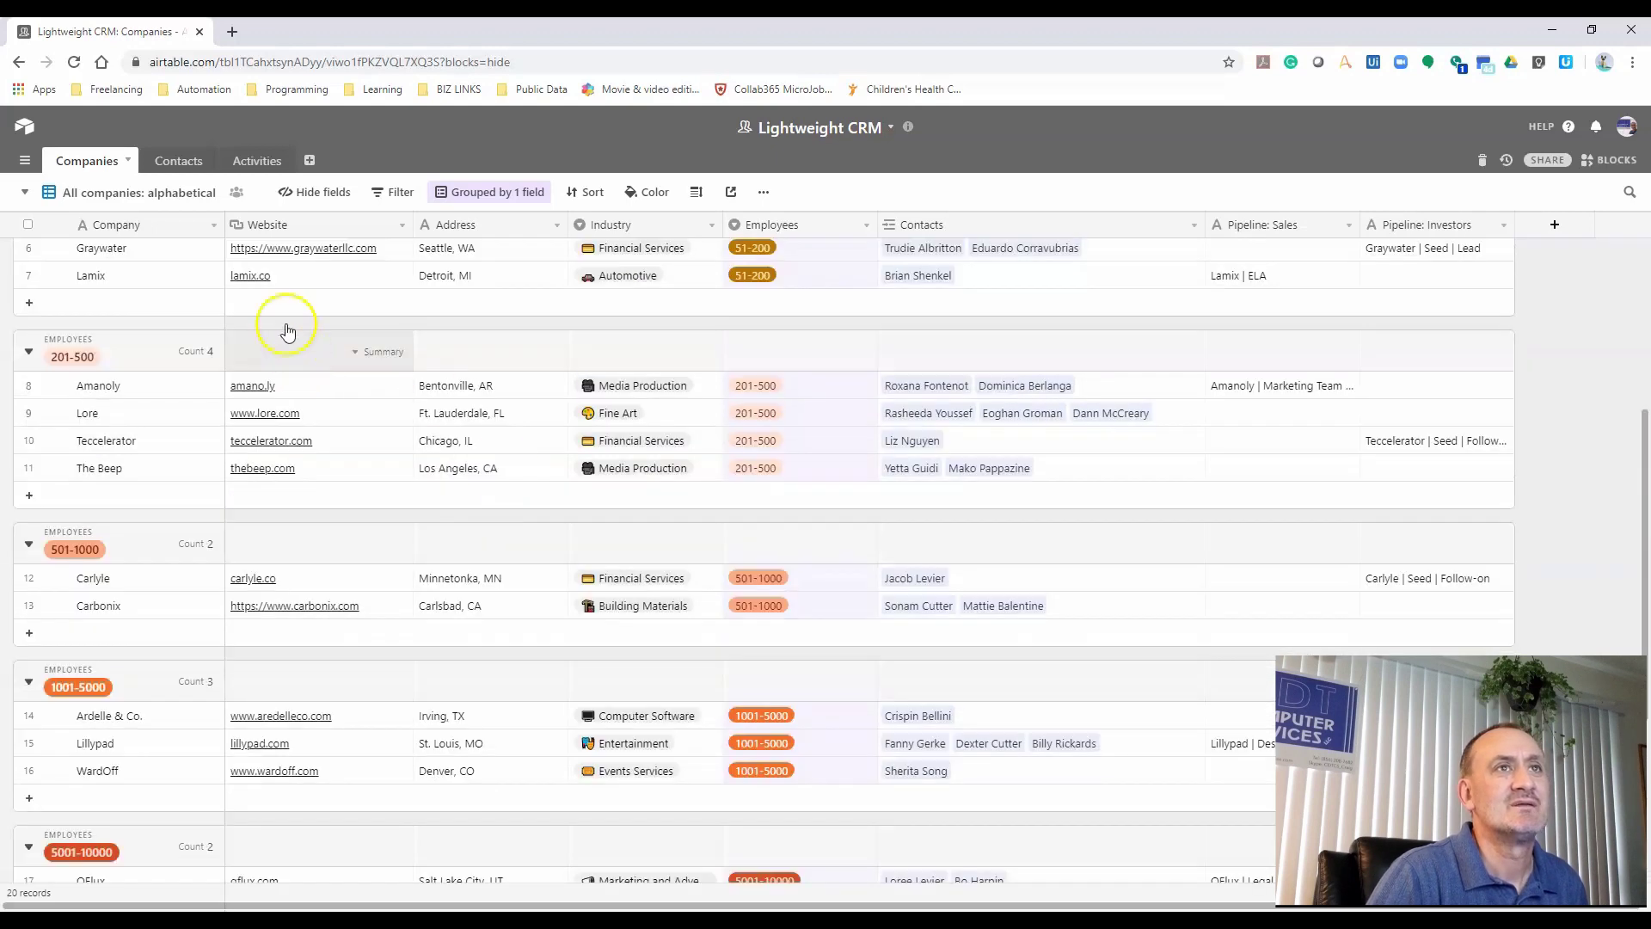
pyautogui.scroll(4, 380, 395)
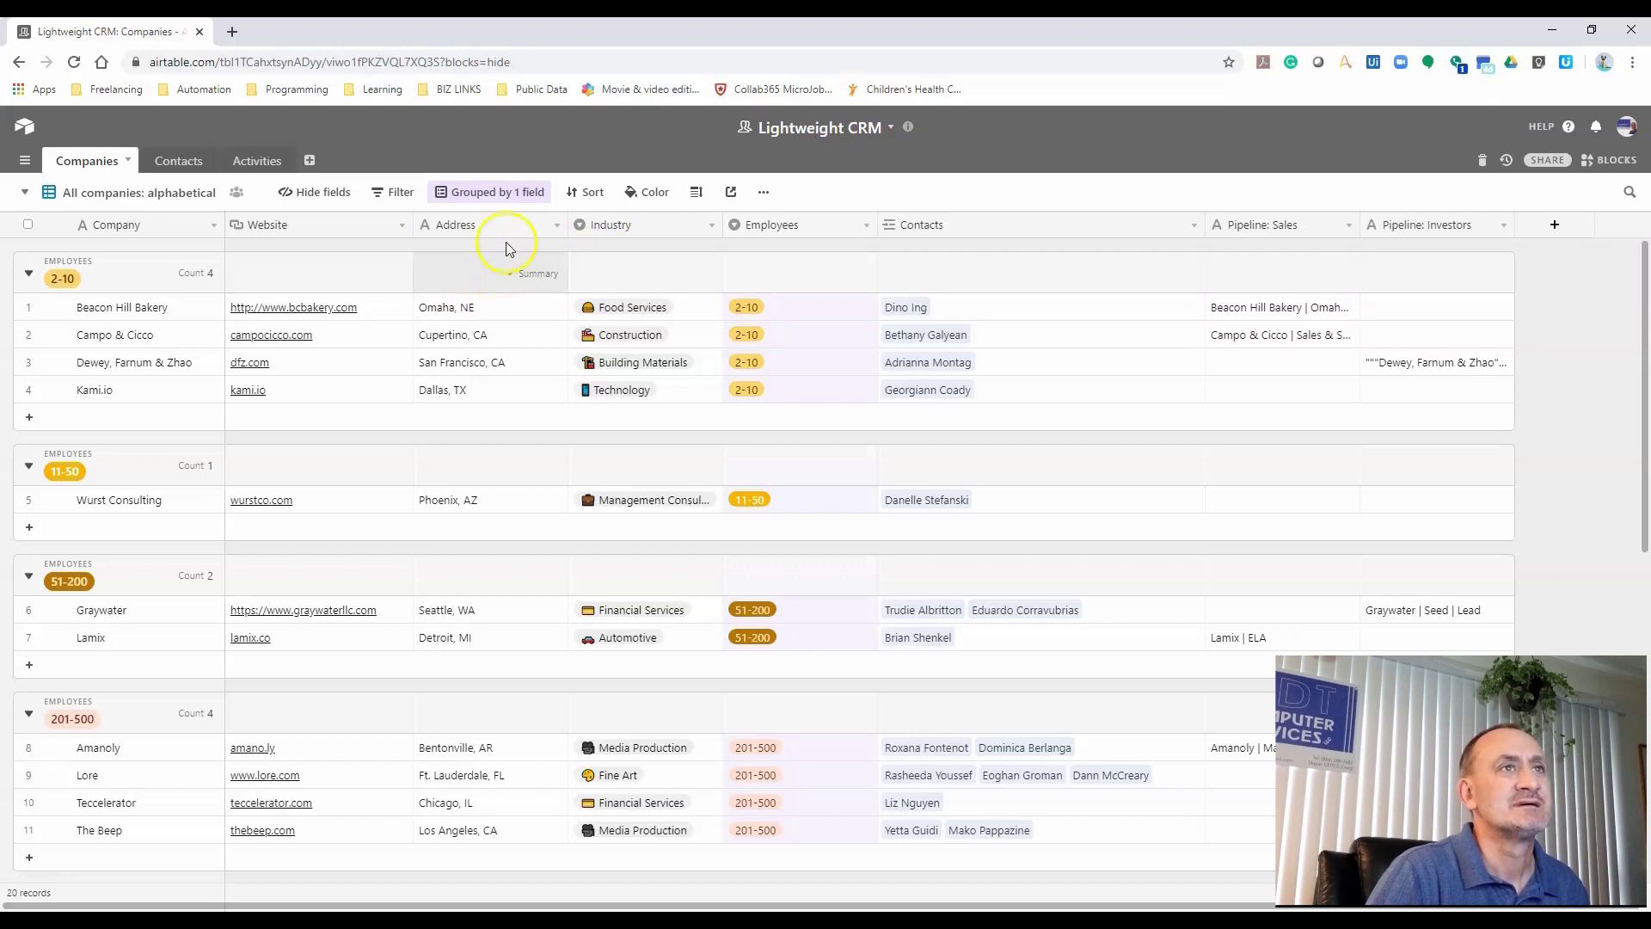
# Remove the Employees grouping from the Companies view
pyautogui.click(481, 191)
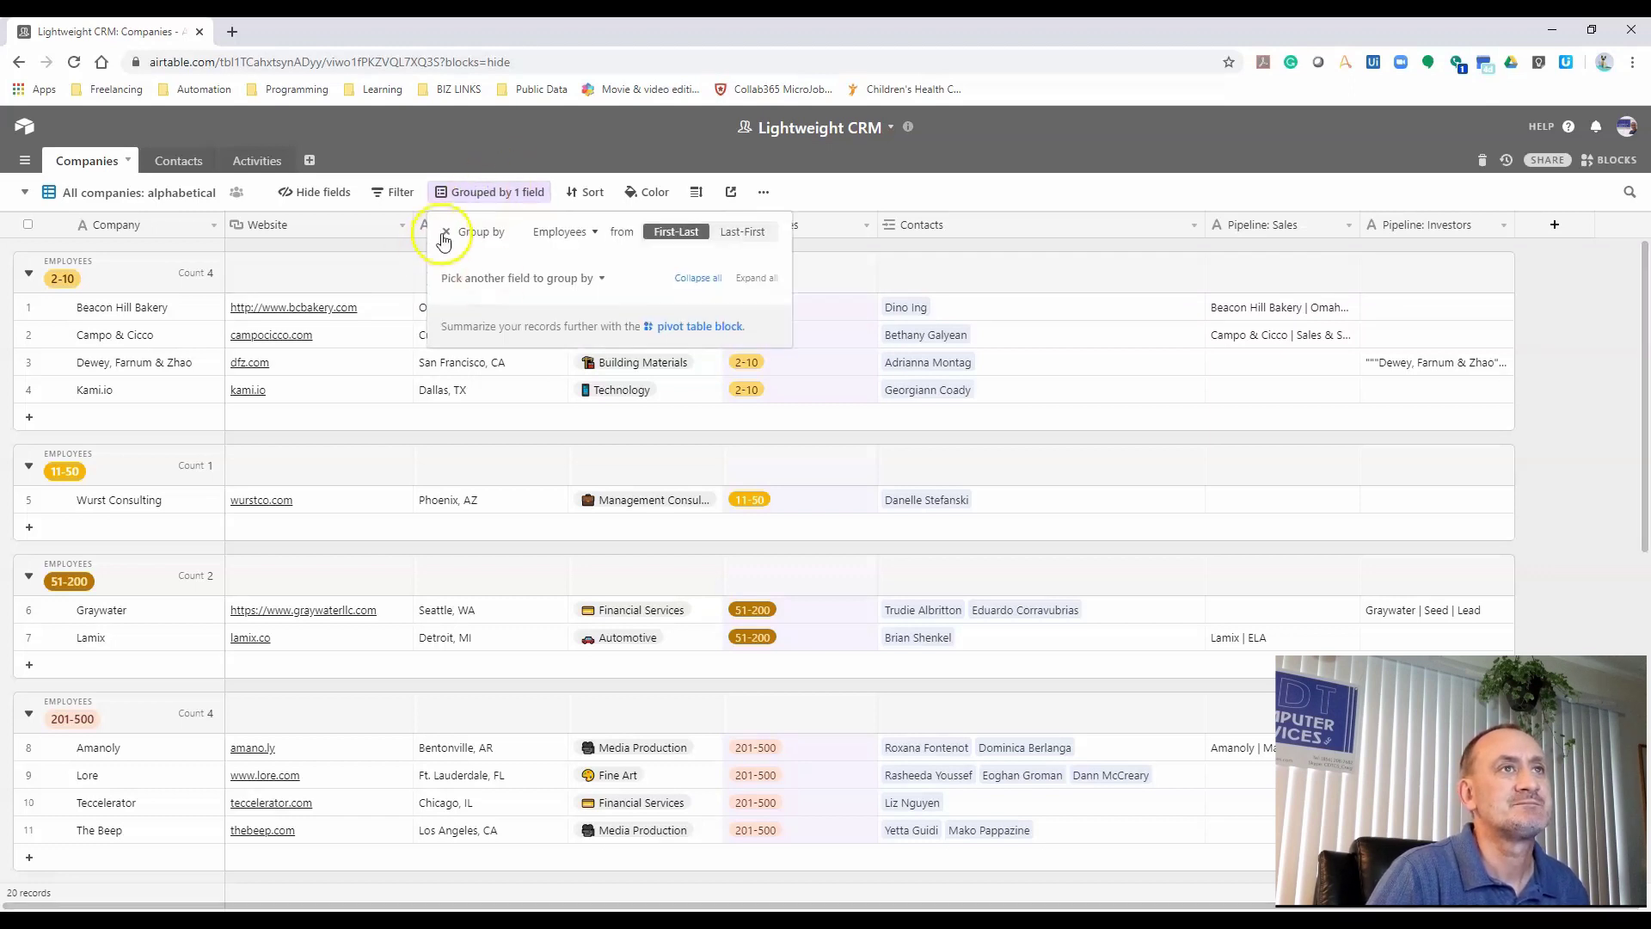
pyautogui.click(444, 233)
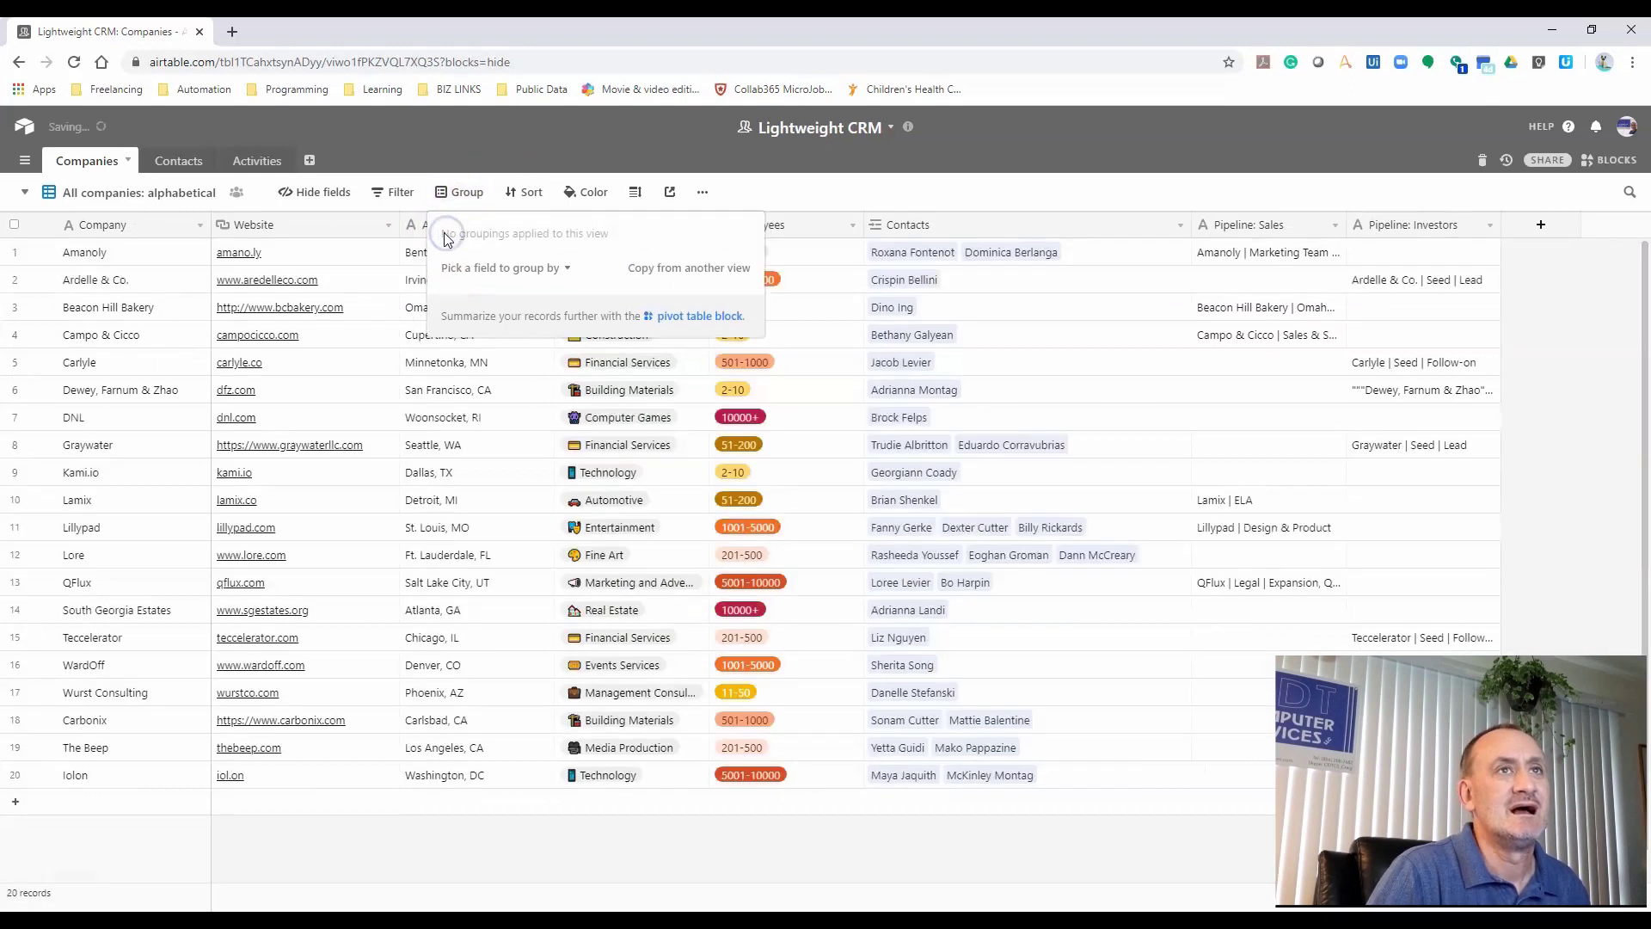
pyautogui.click(895, 191)
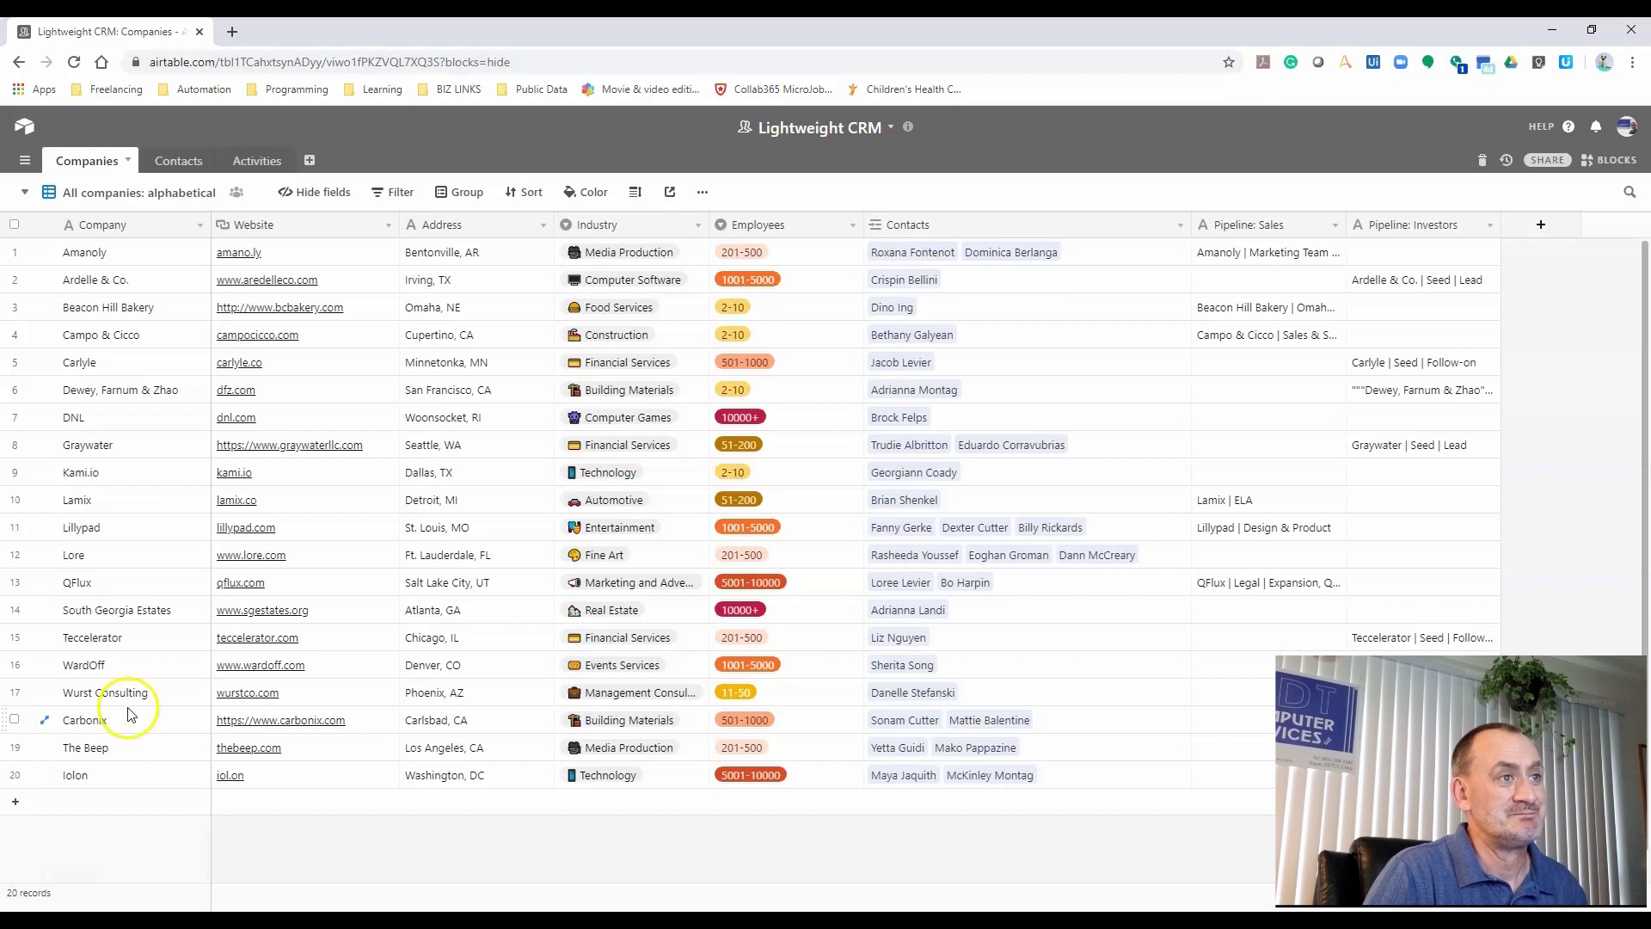
# Sort the company records by the Company field from A to Z
pyautogui.click(521, 190)
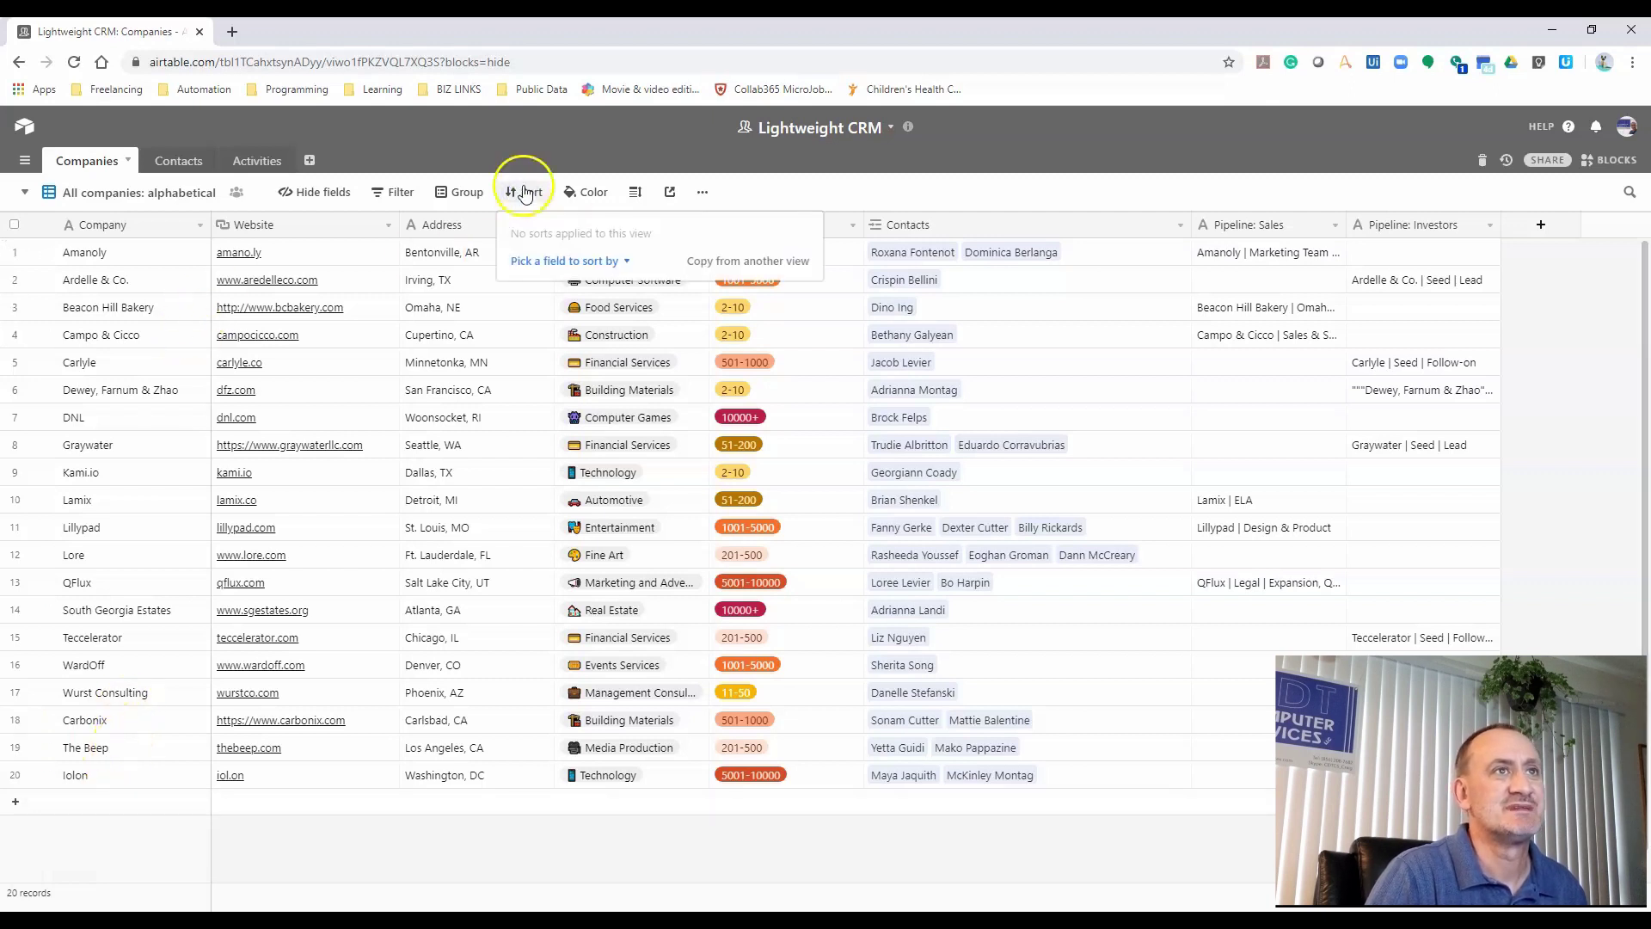
pyautogui.click(623, 260)
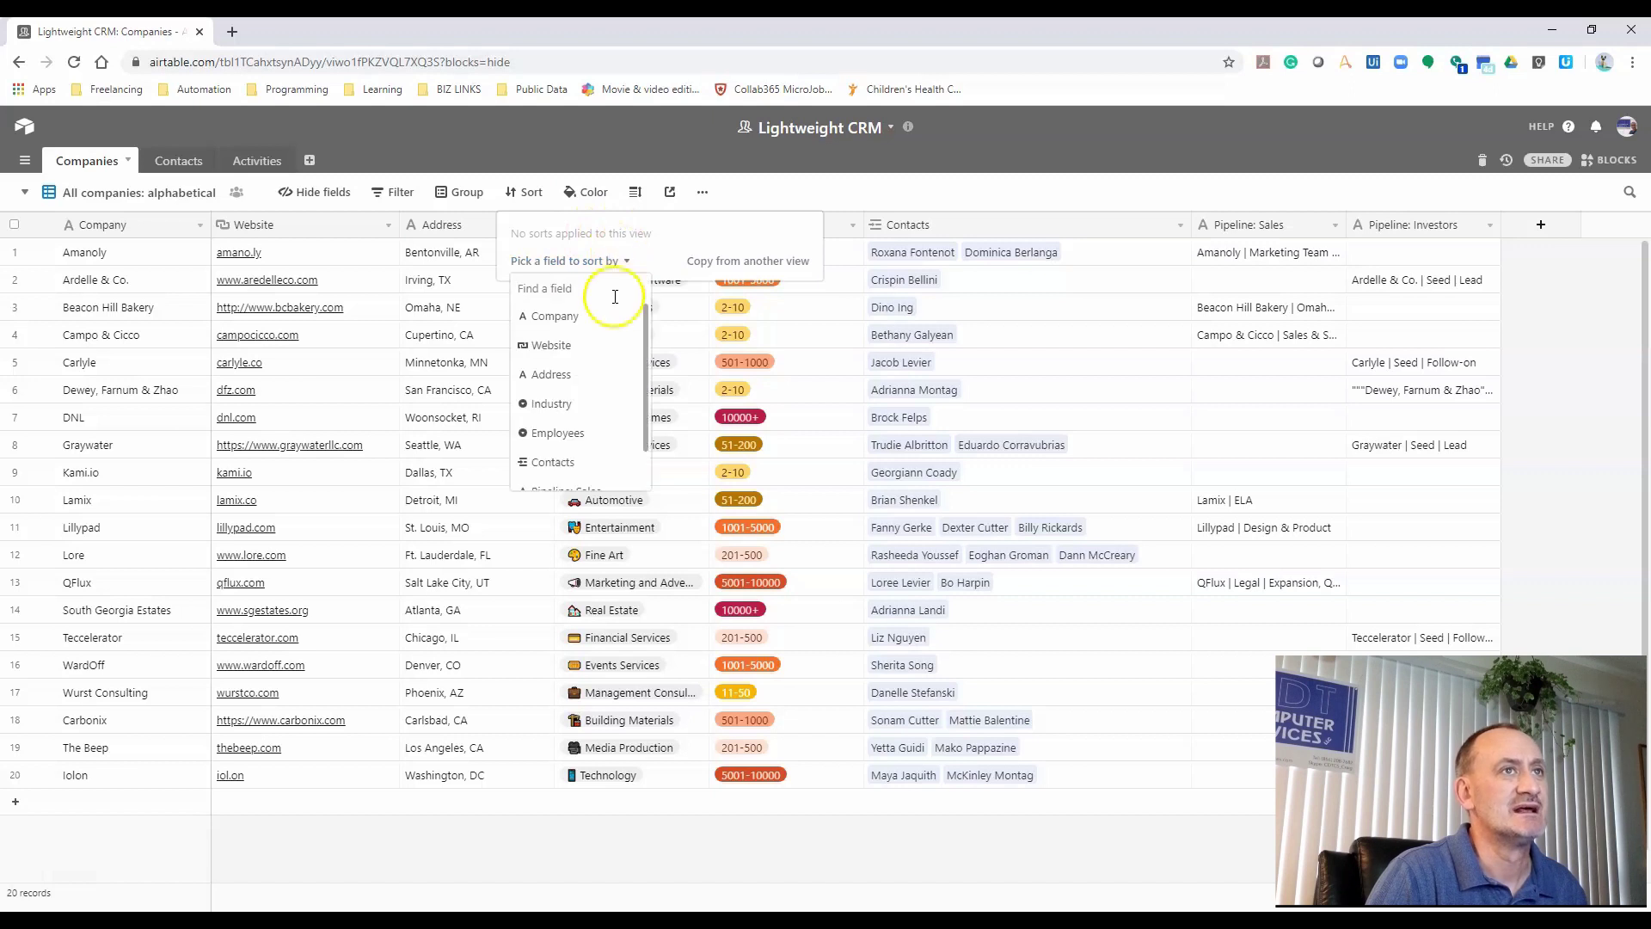
pyautogui.click(553, 316)
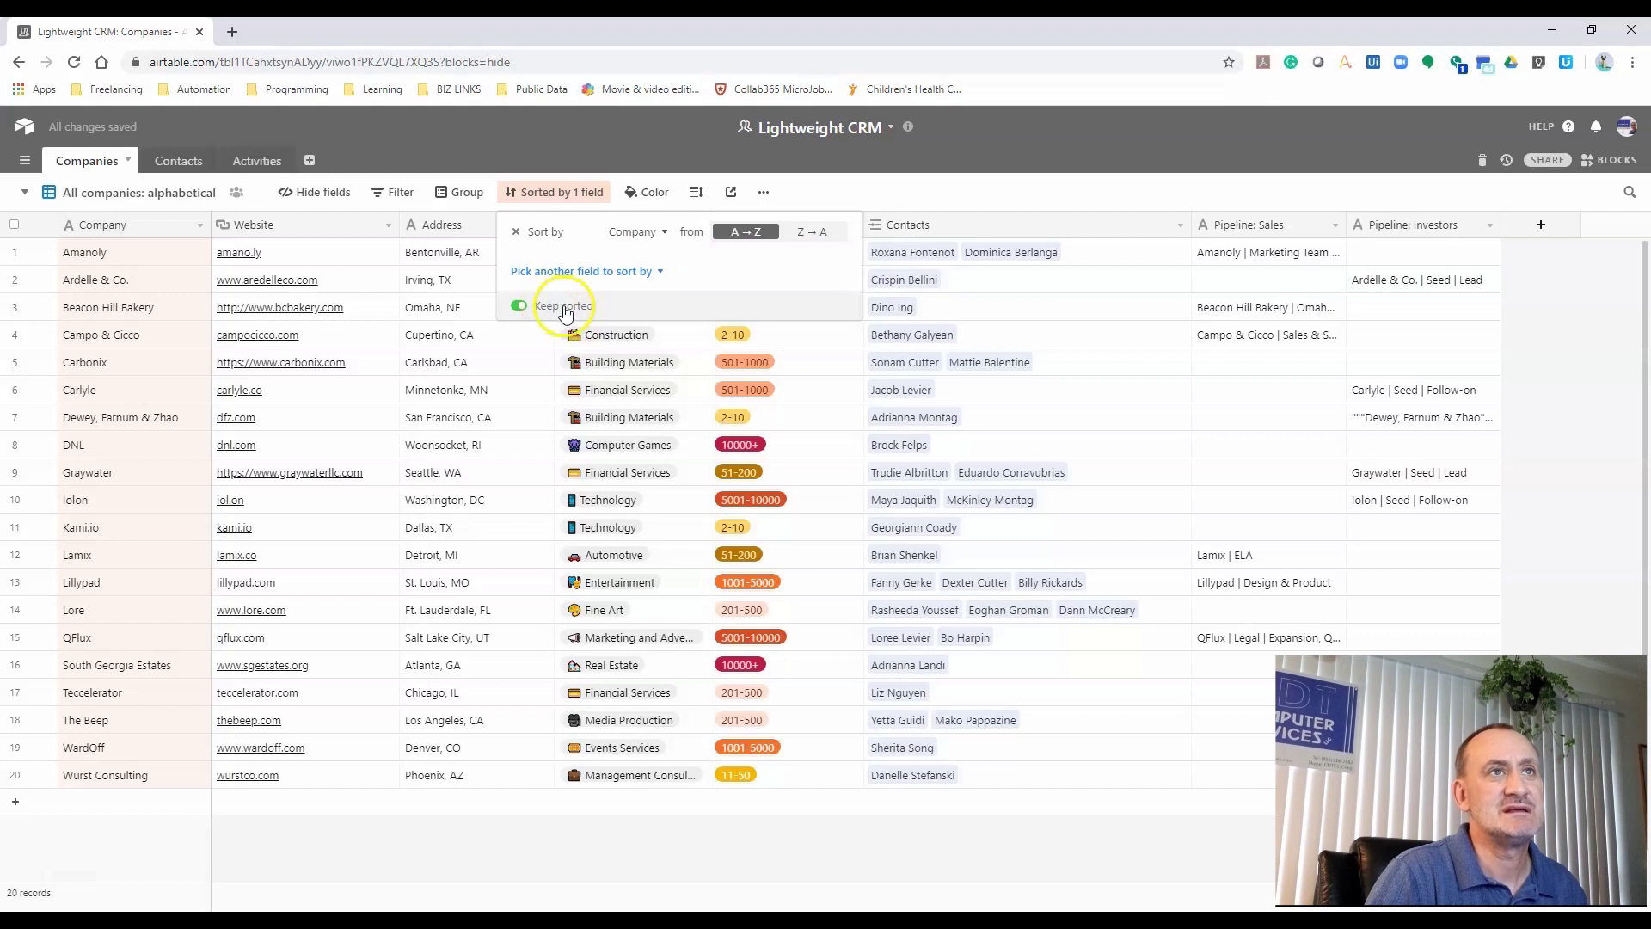
pyautogui.click(811, 191)
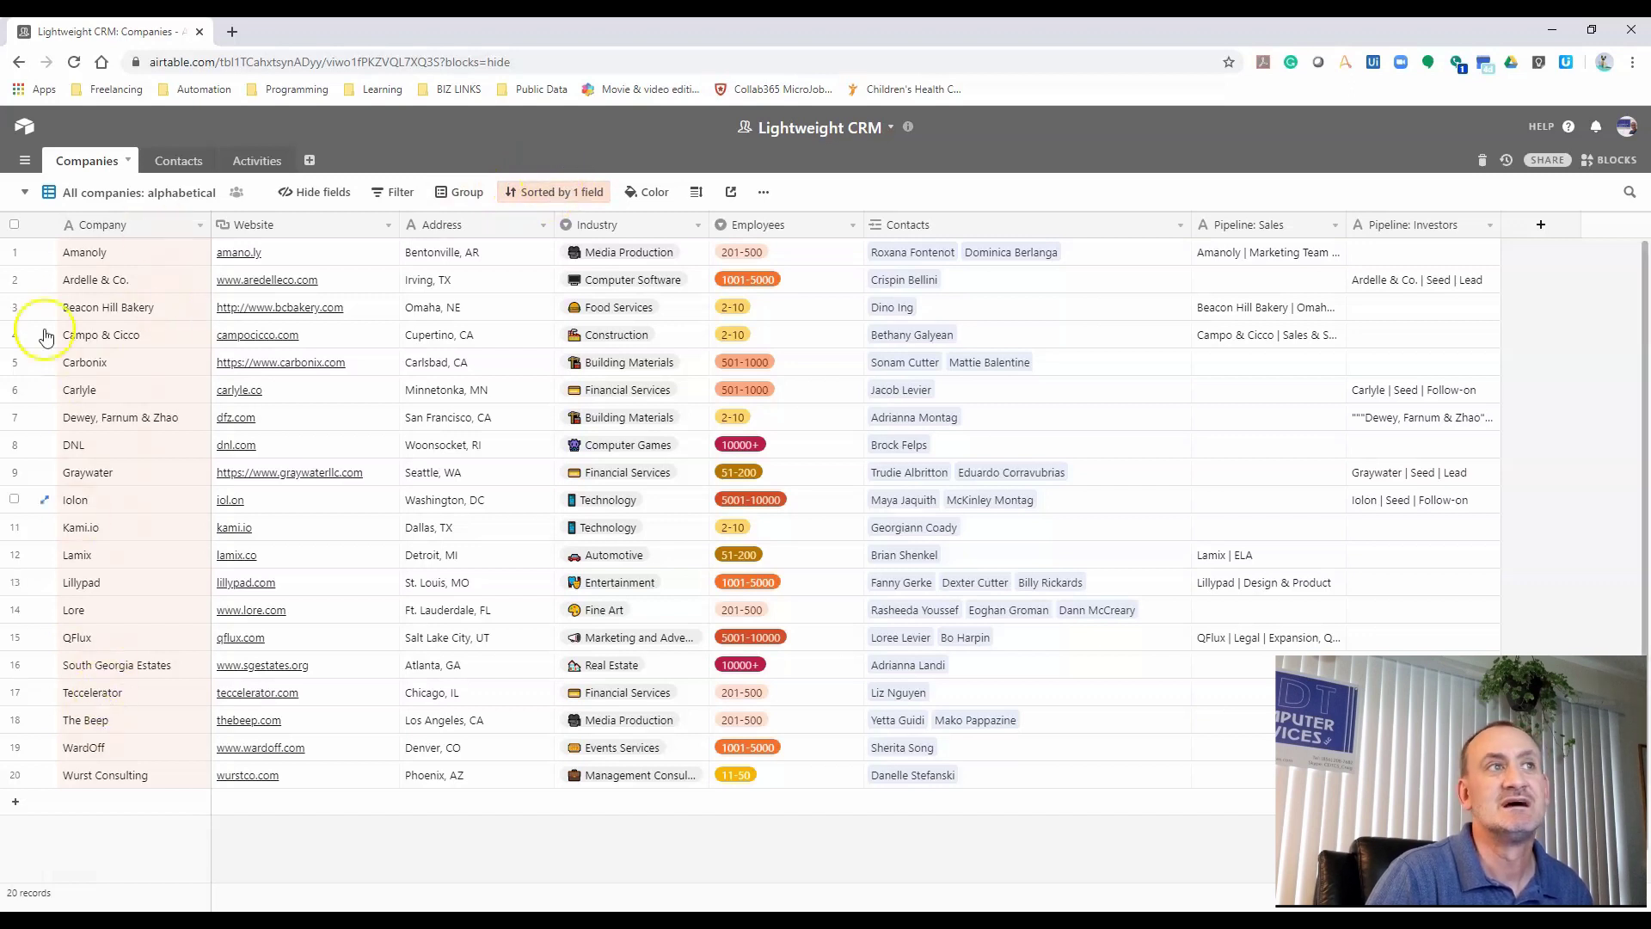
# Remove the Company sort from the Companies view
pyautogui.click(552, 191)
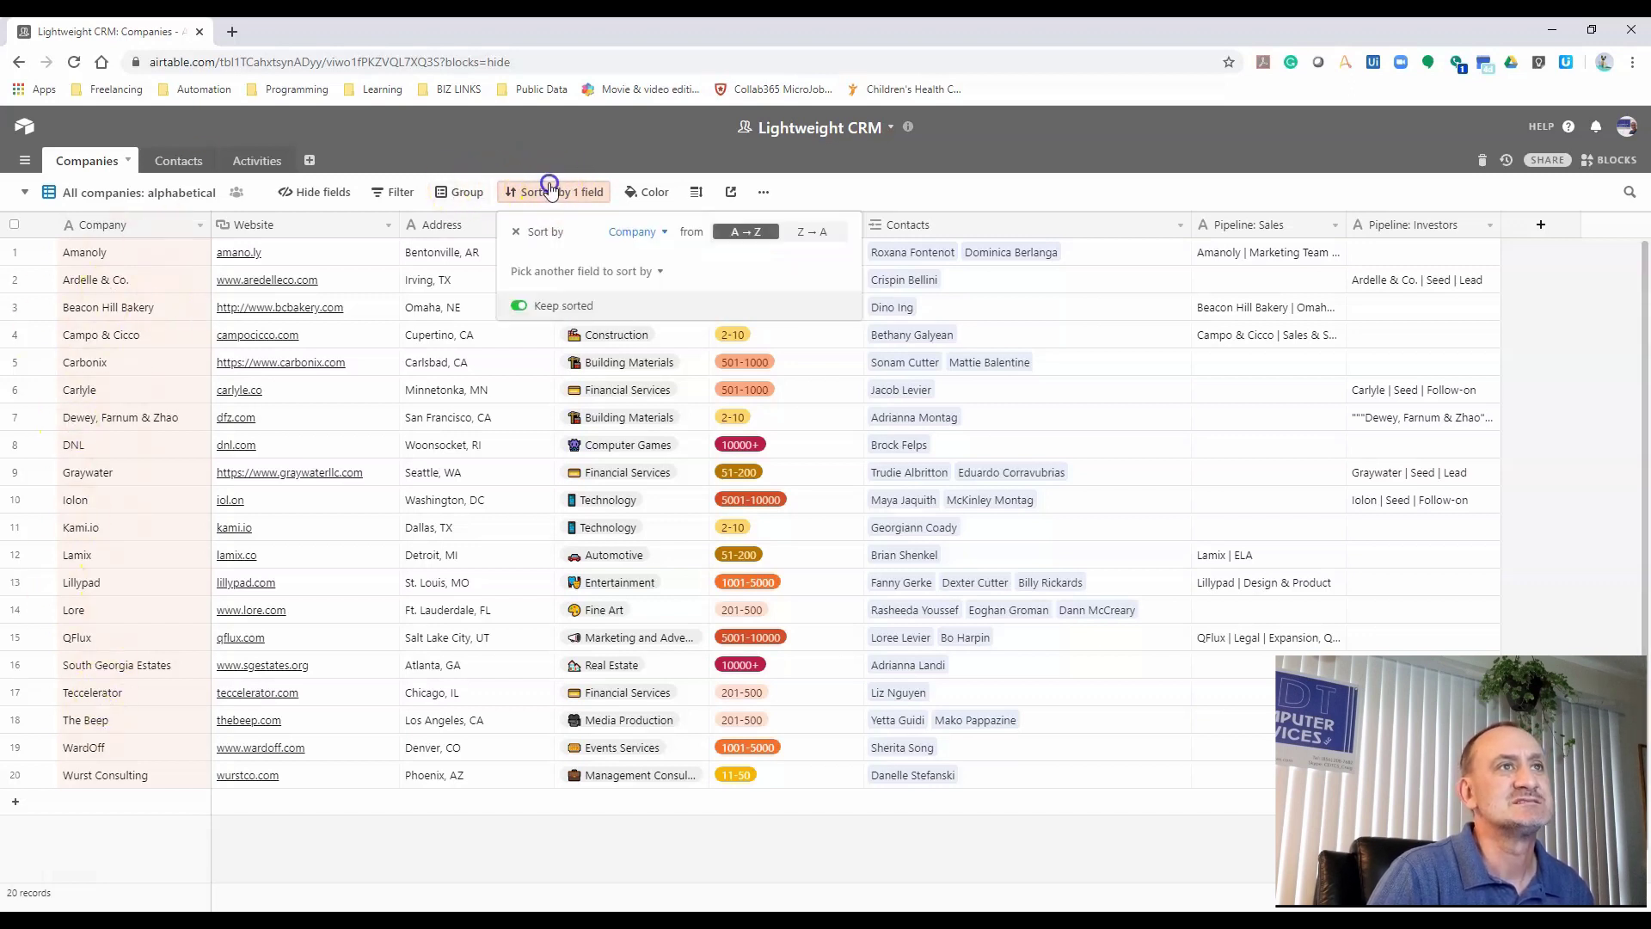
pyautogui.click(516, 231)
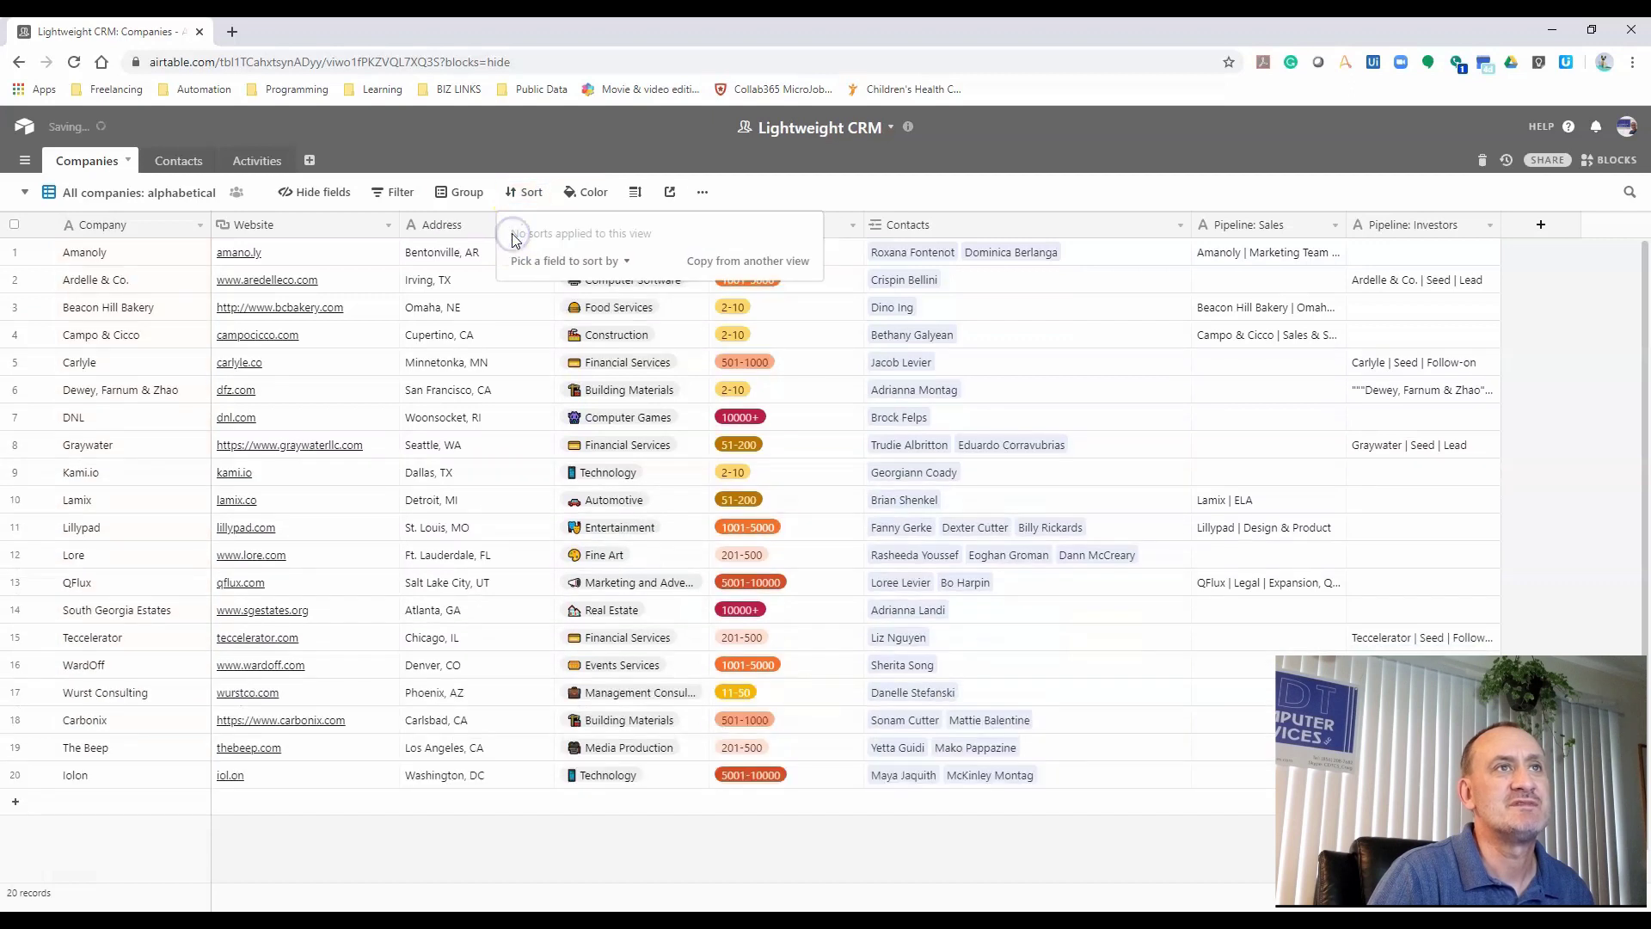
pyautogui.click(770, 190)
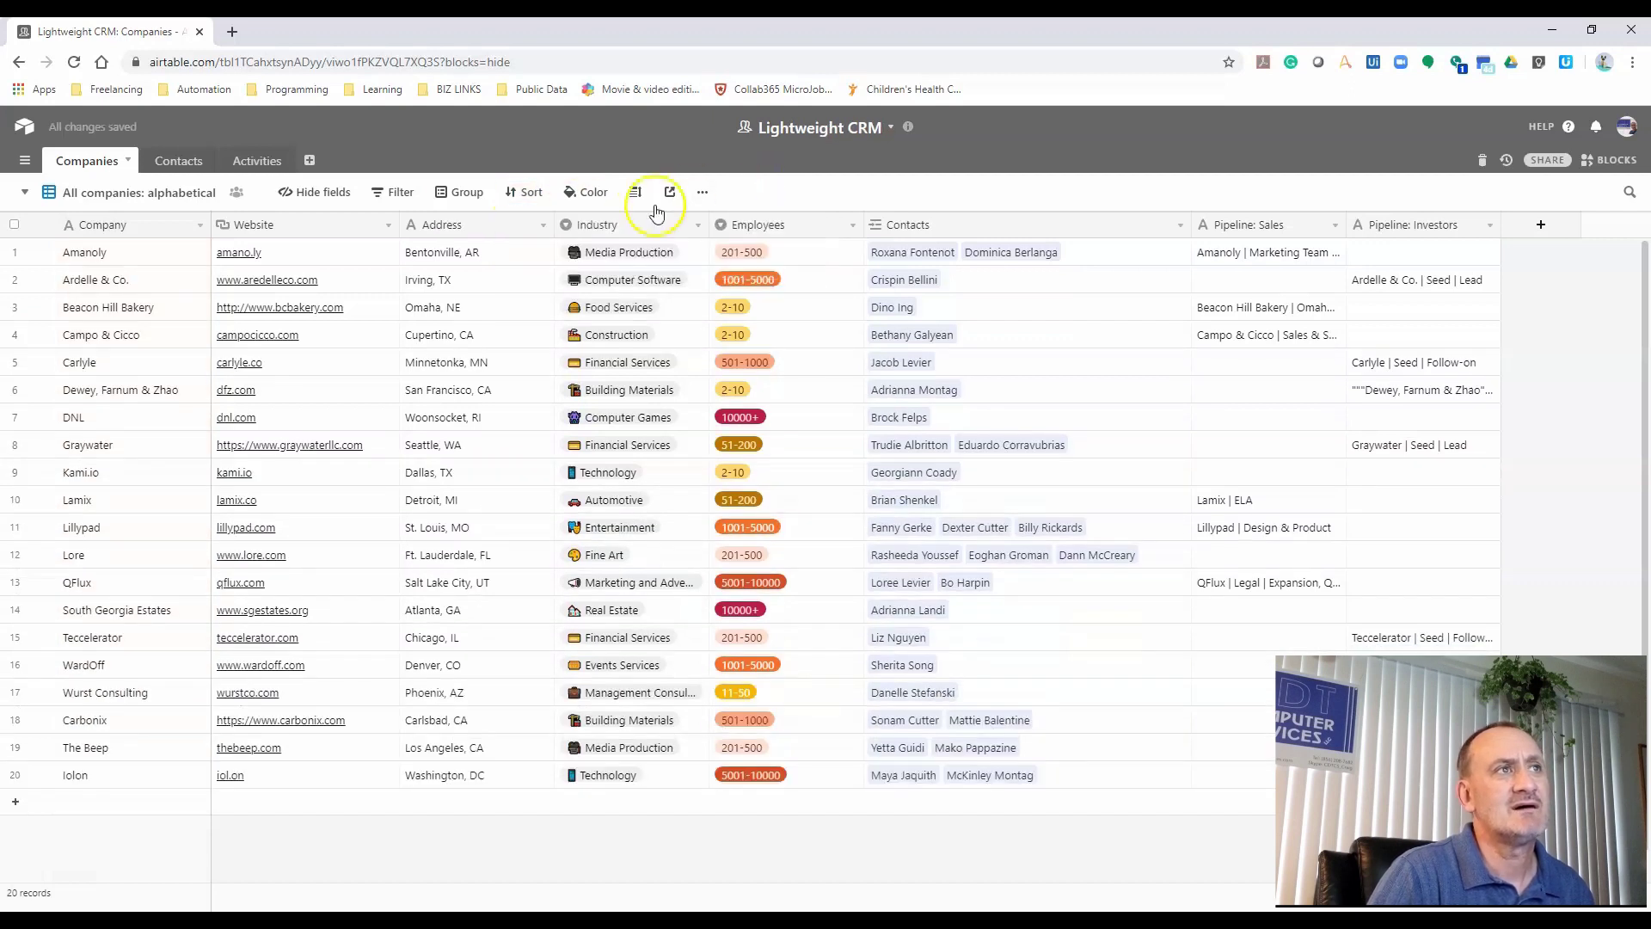
# Color the company records by a select field, using Employees as the color source
pyautogui.click(590, 196)
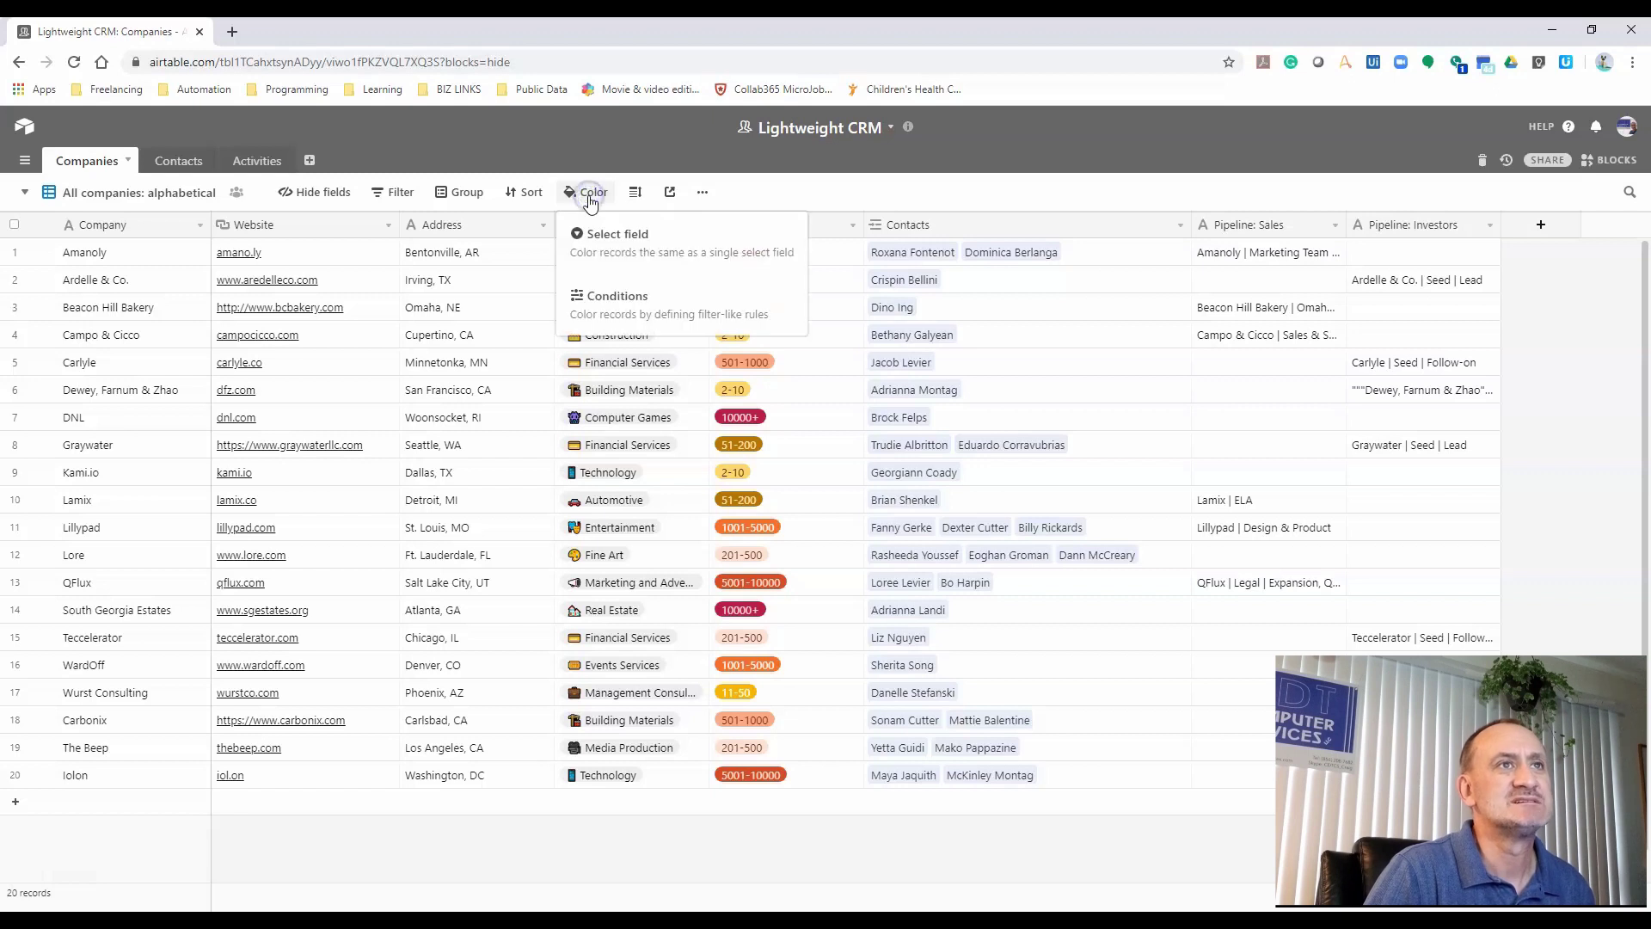
pyautogui.click(636, 252)
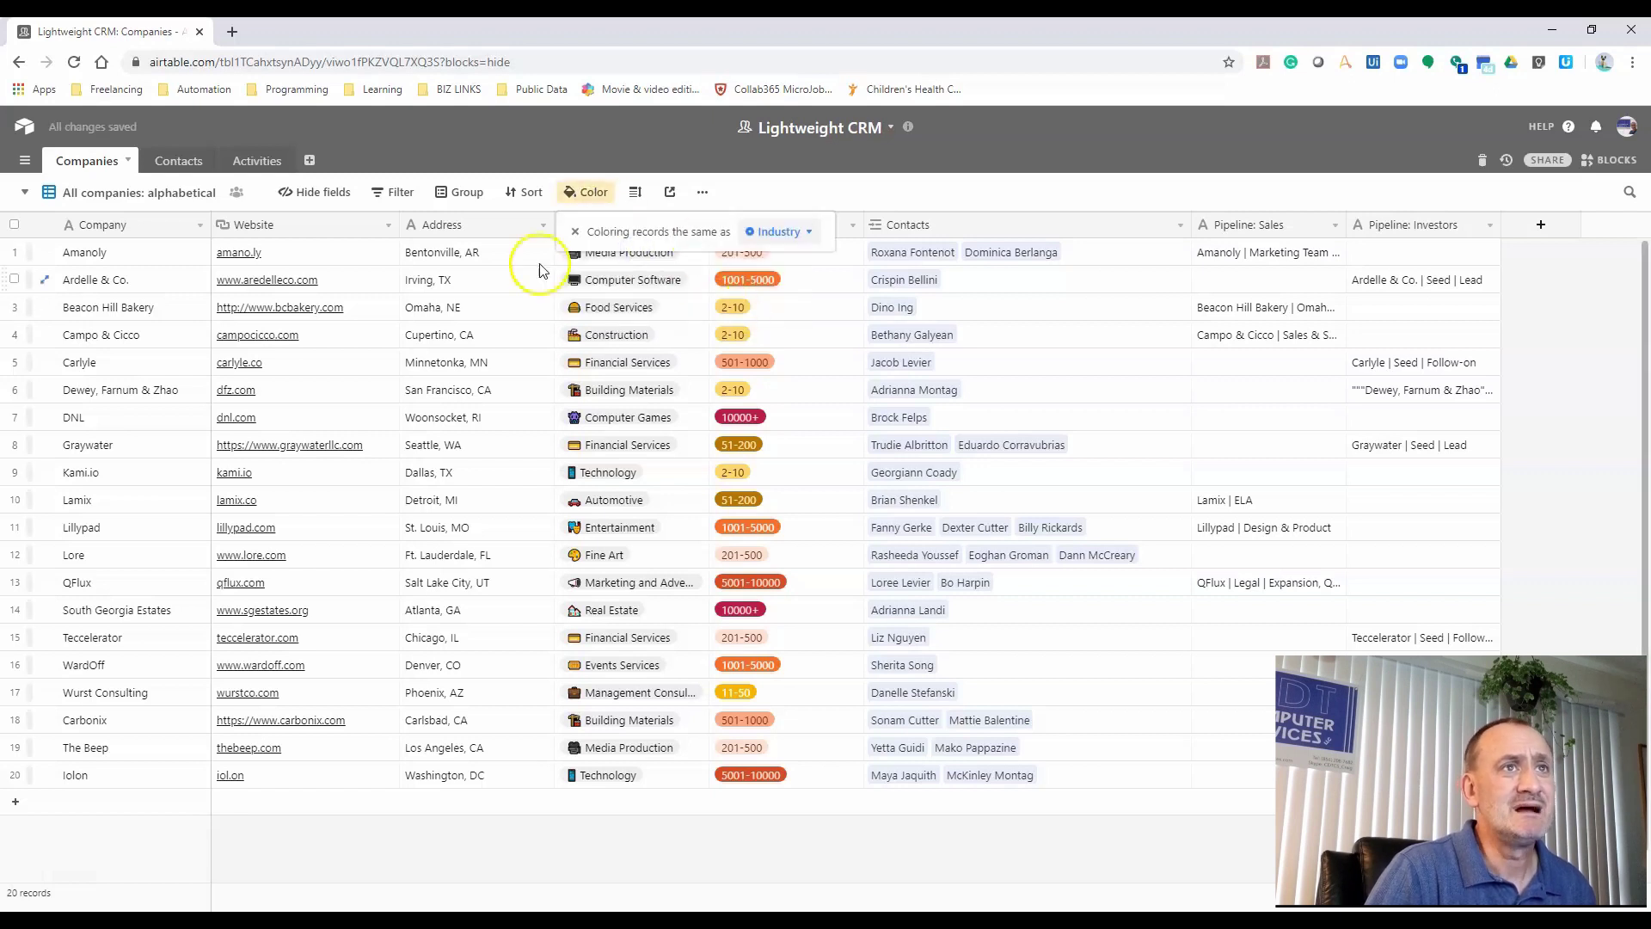
pyautogui.click(781, 232)
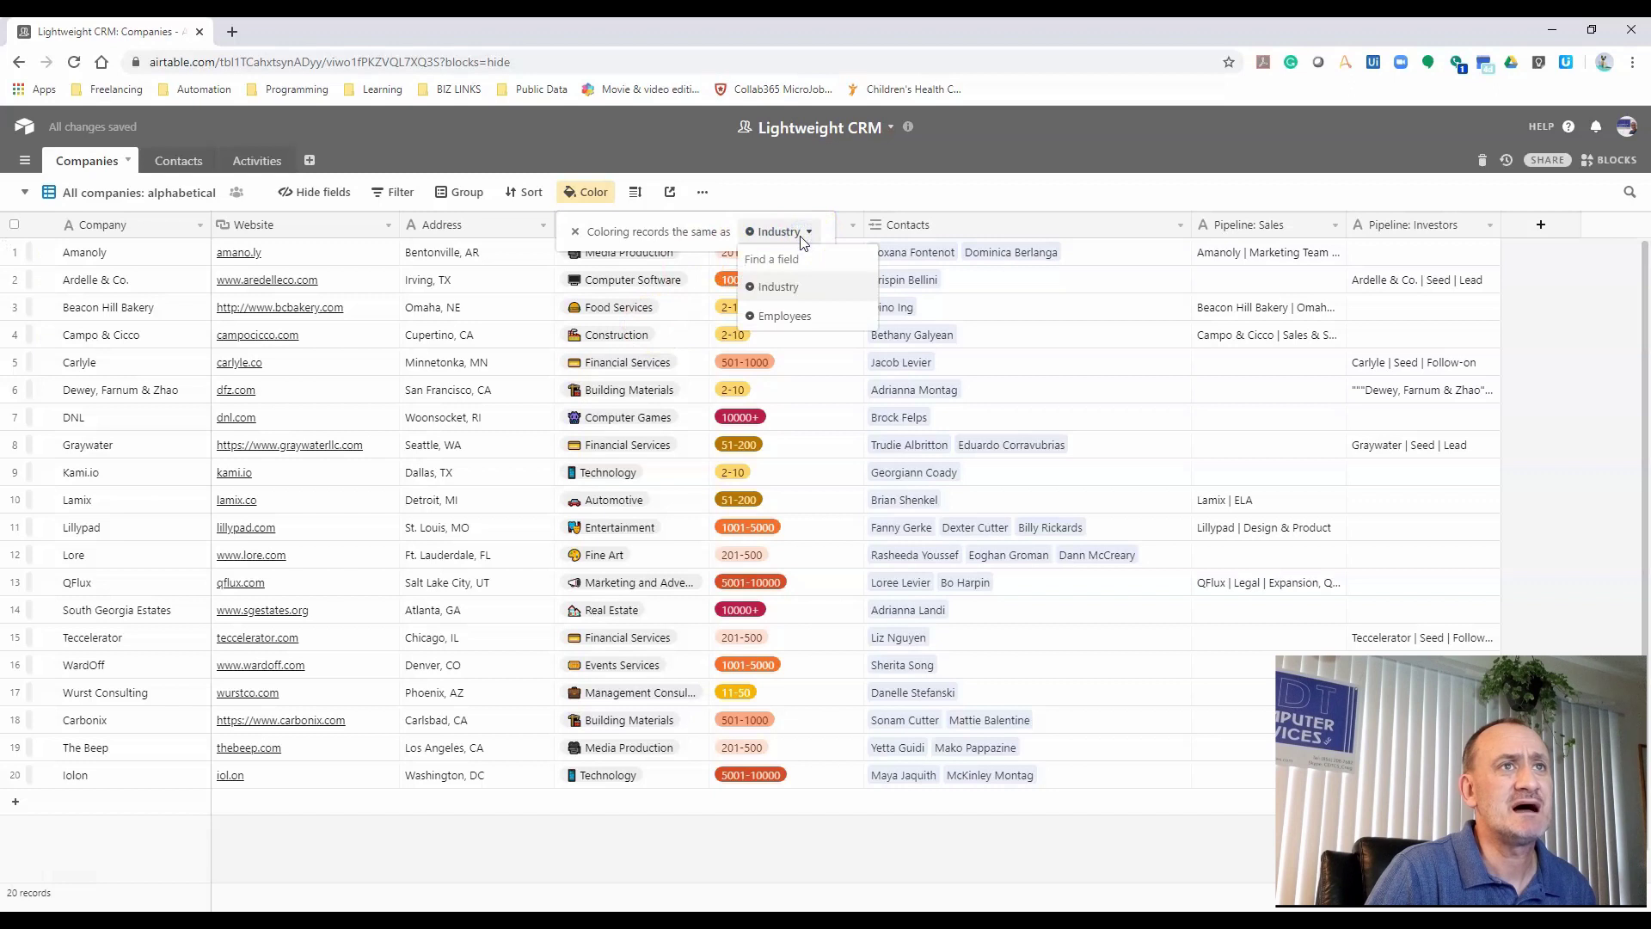
pyautogui.click(785, 316)
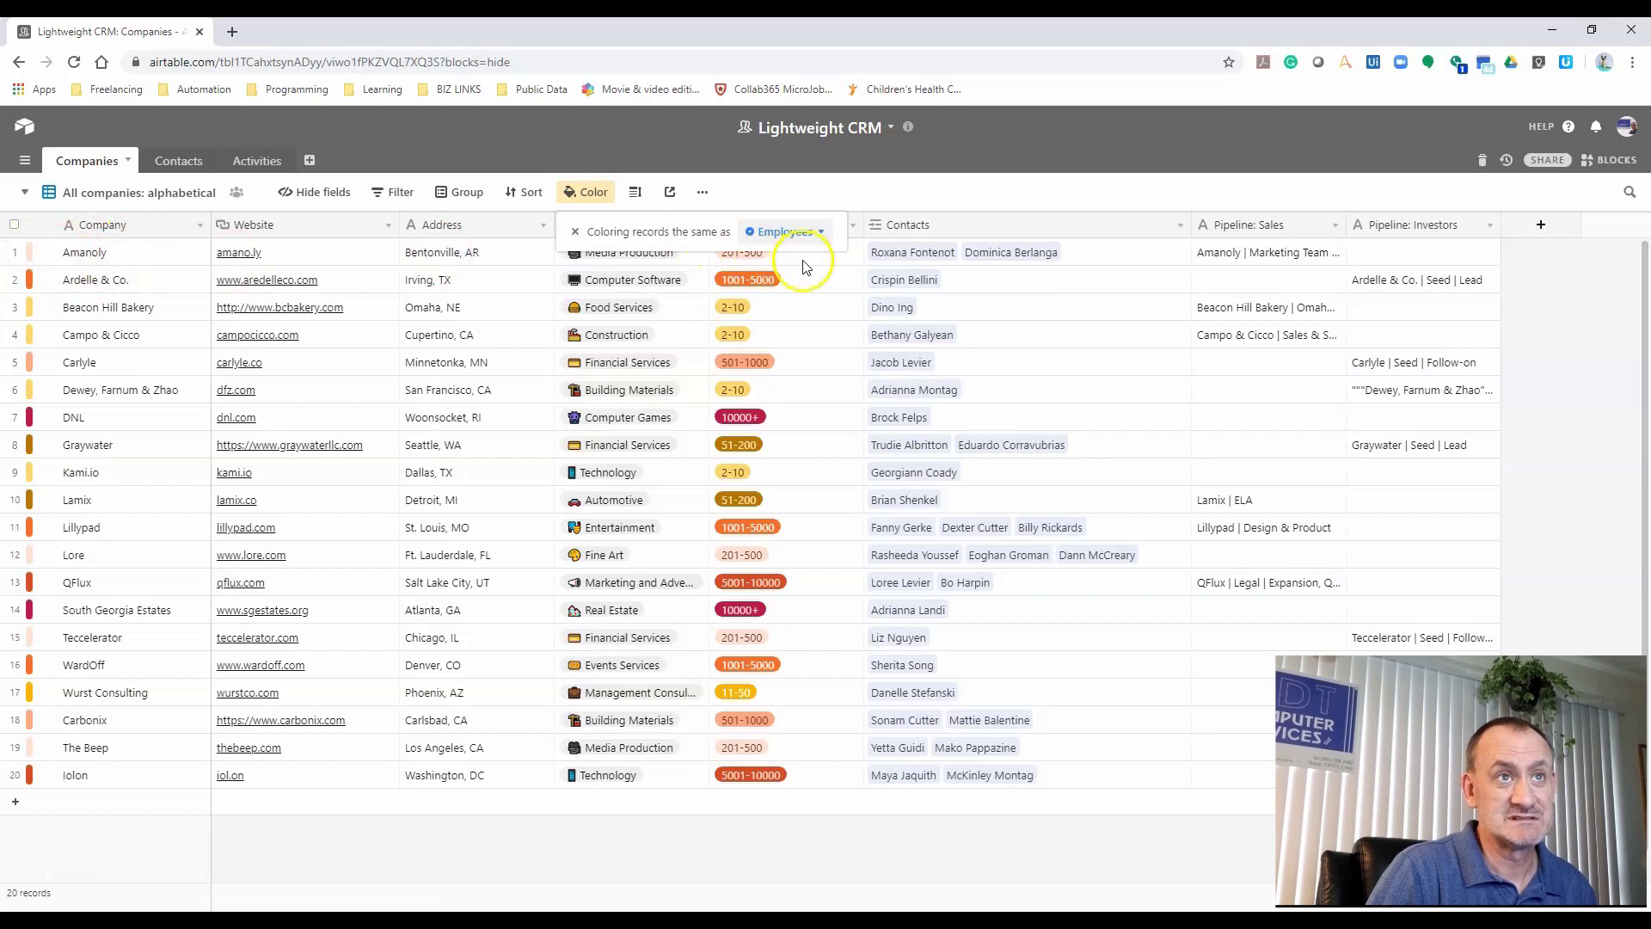
pyautogui.click(877, 203)
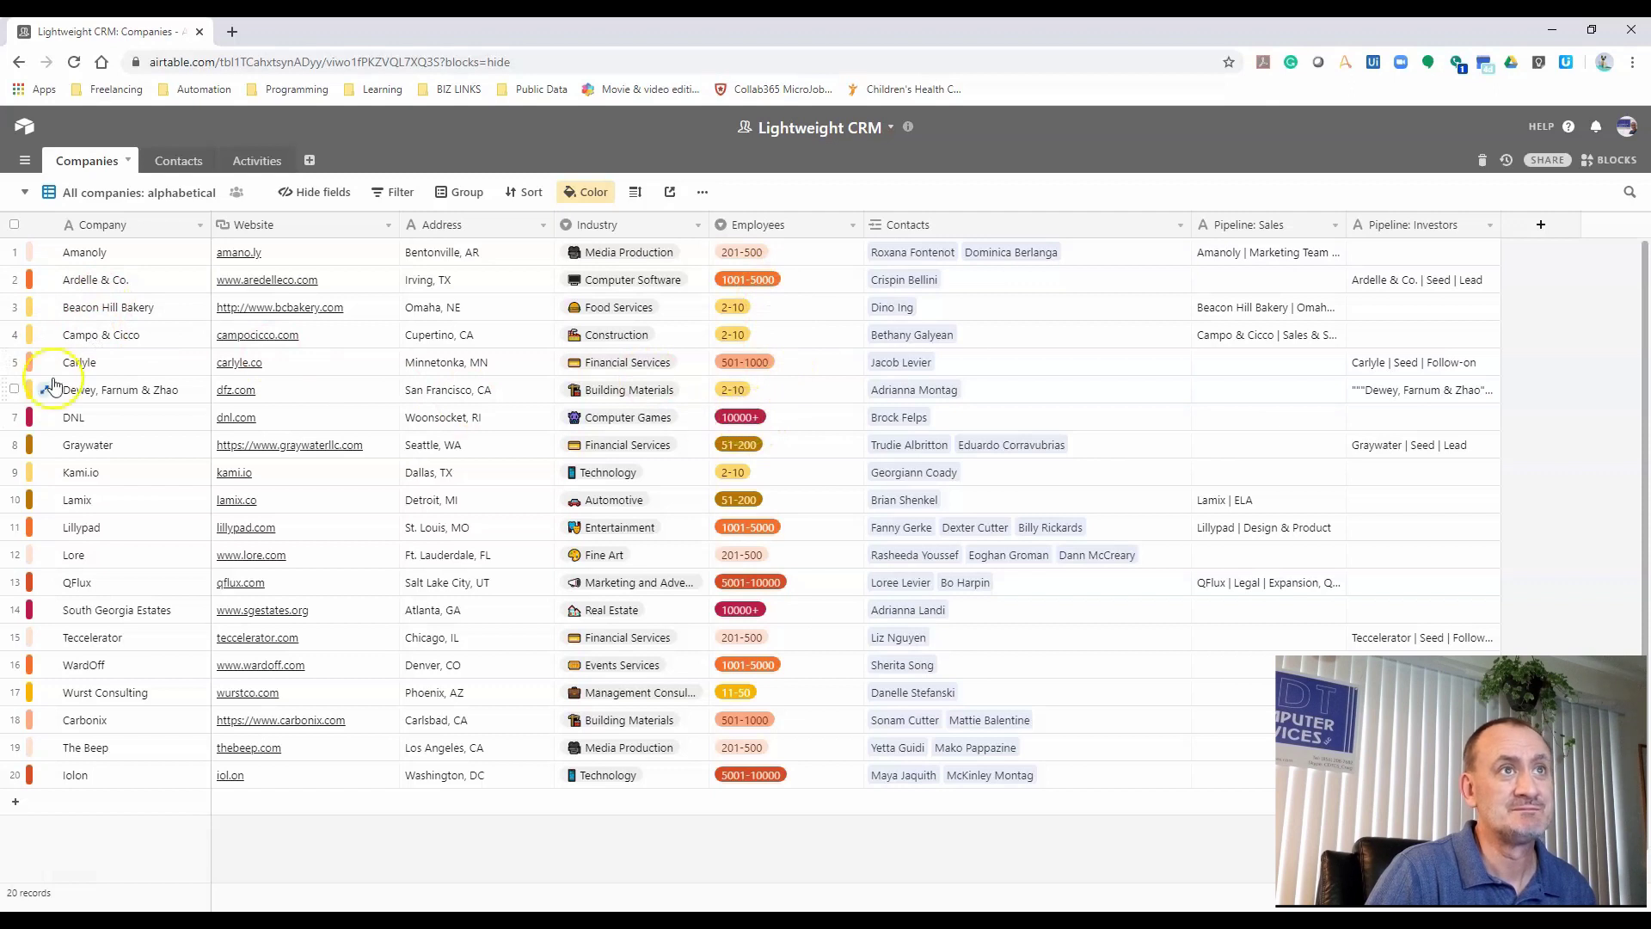
# Remove the Employees-based record coloring from the Companies view
pyautogui.click(587, 191)
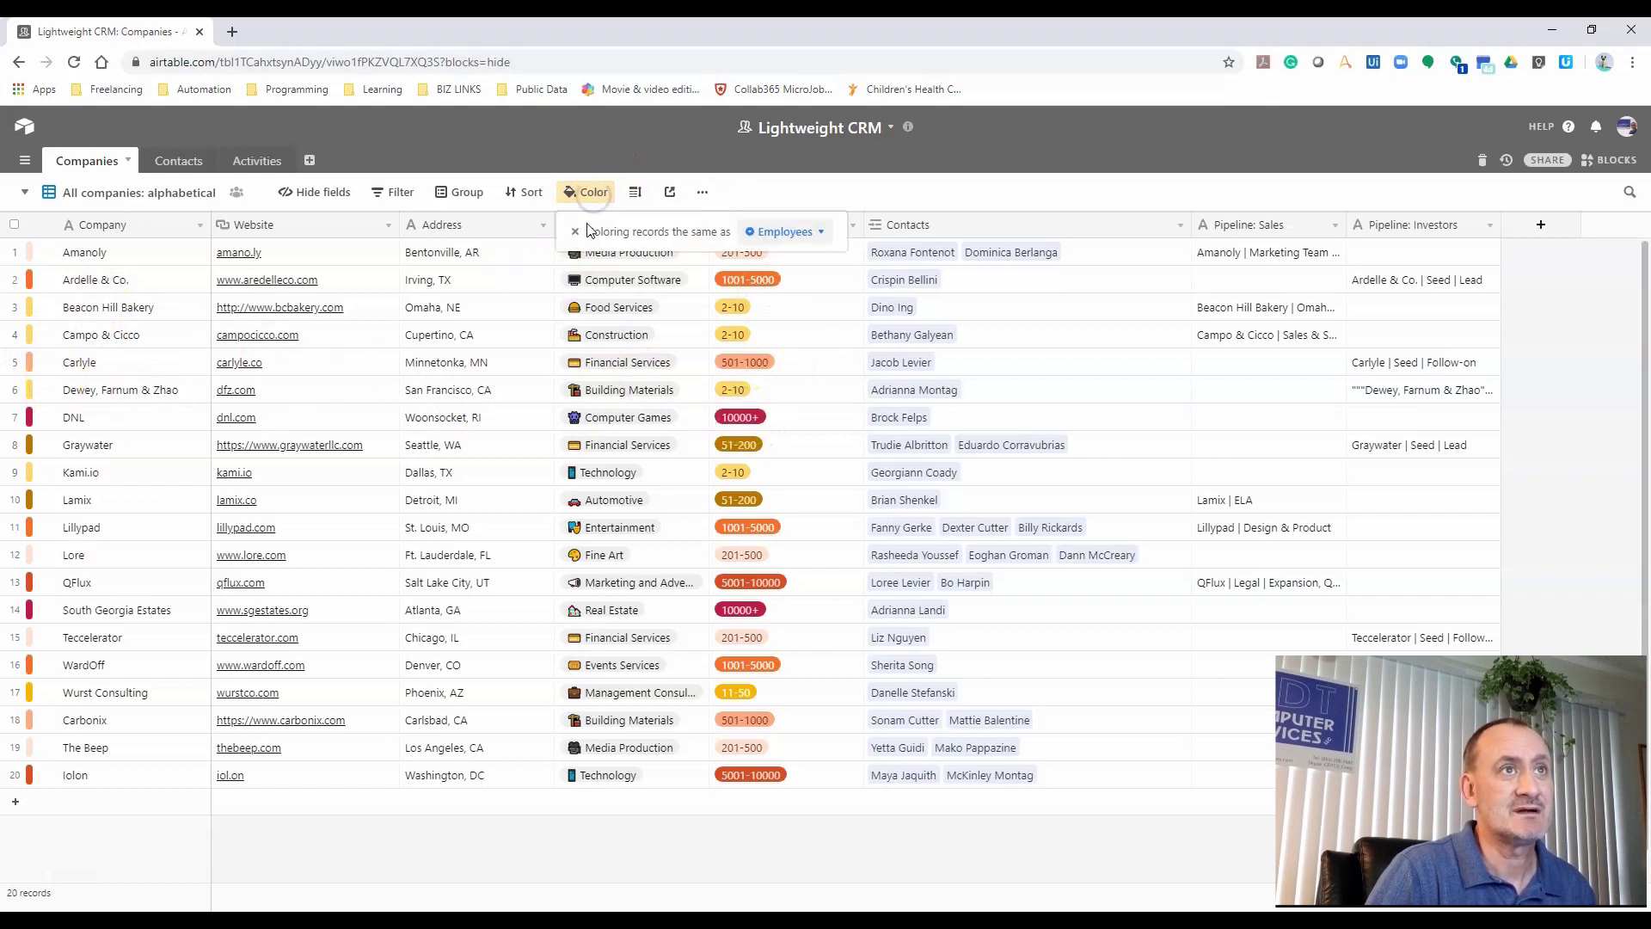
pyautogui.click(573, 234)
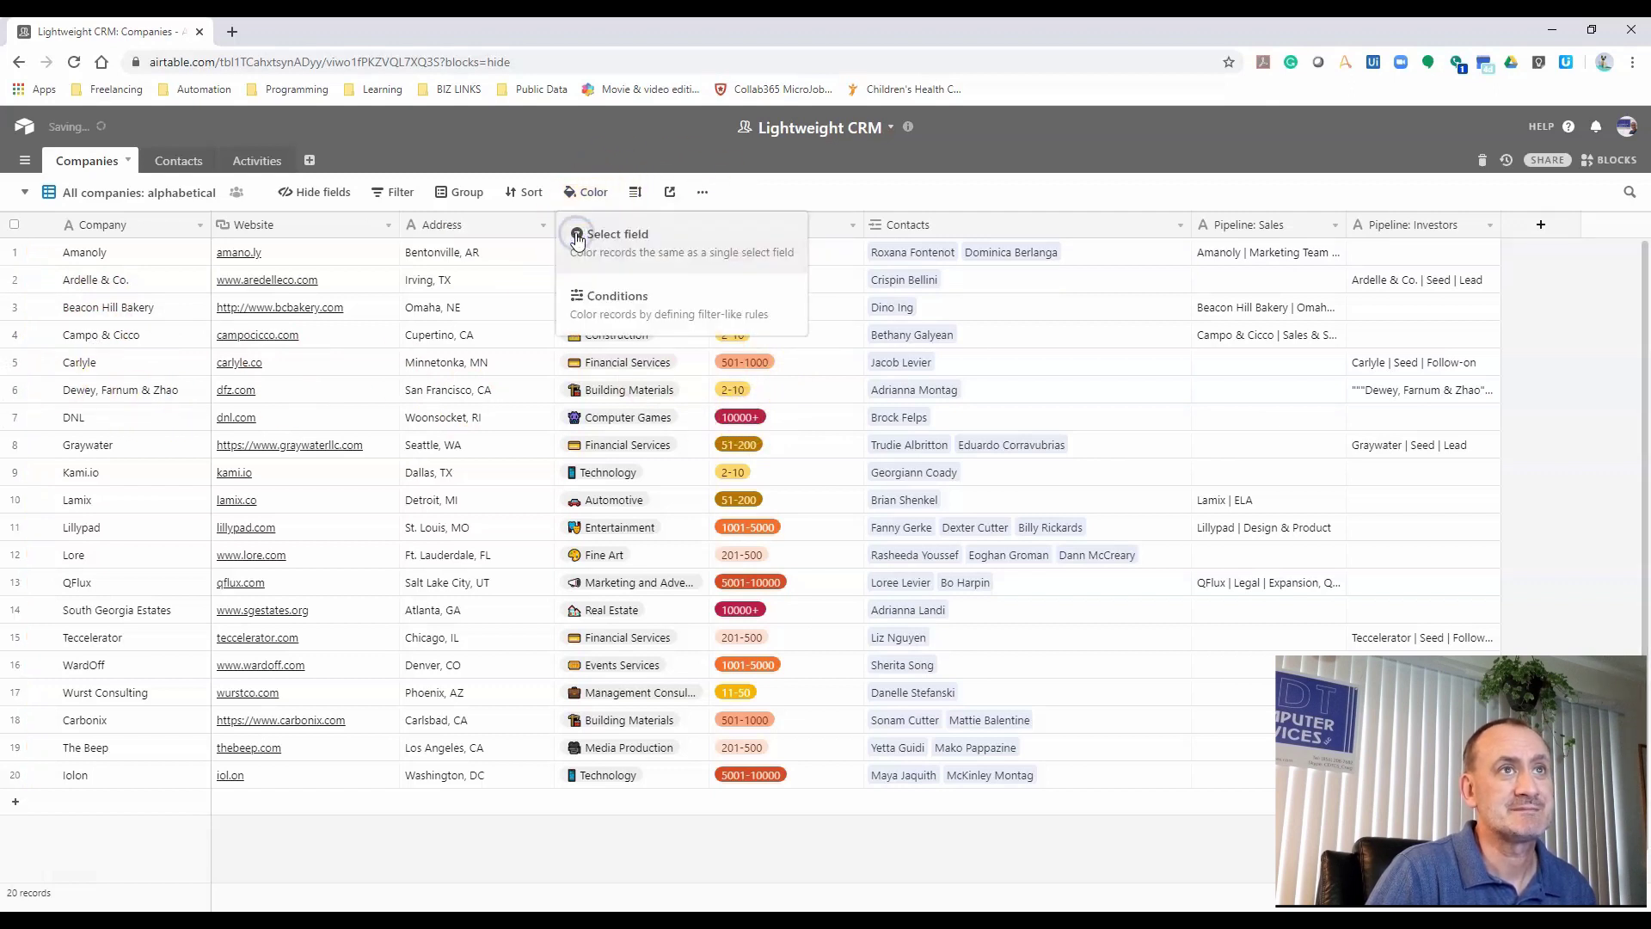
pyautogui.click(838, 196)
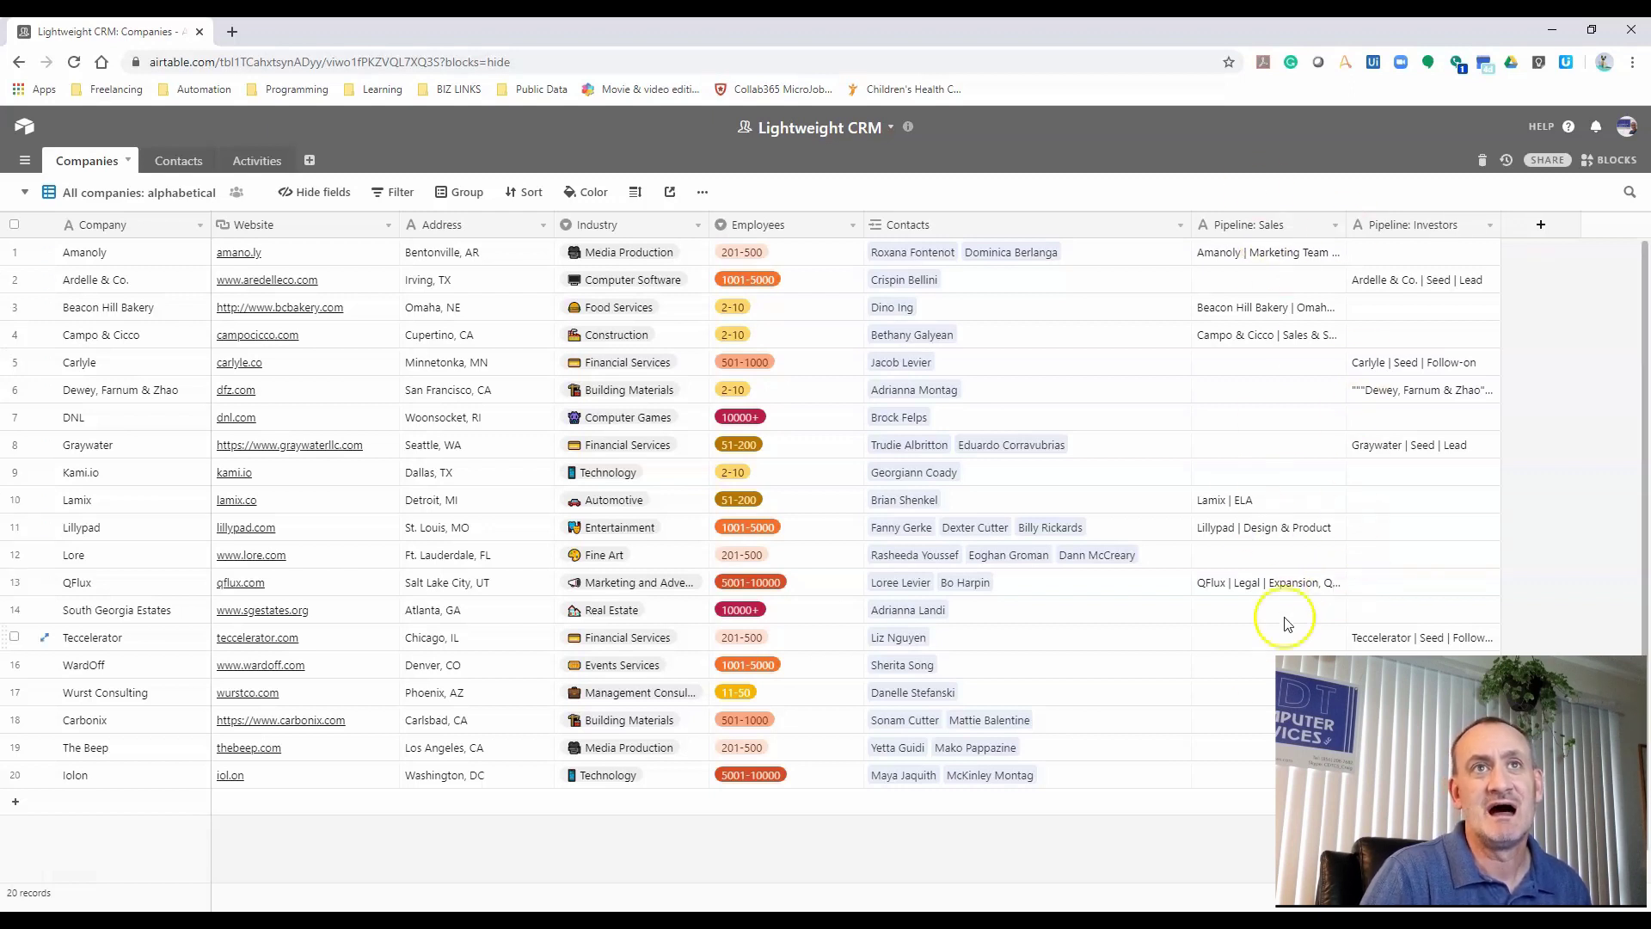
# Widen the Pipeline: Sales column slightly and set the Companies view's row height to Medium
pyautogui.moveTo(1346, 226); pyautogui.dragTo(1385, 229)
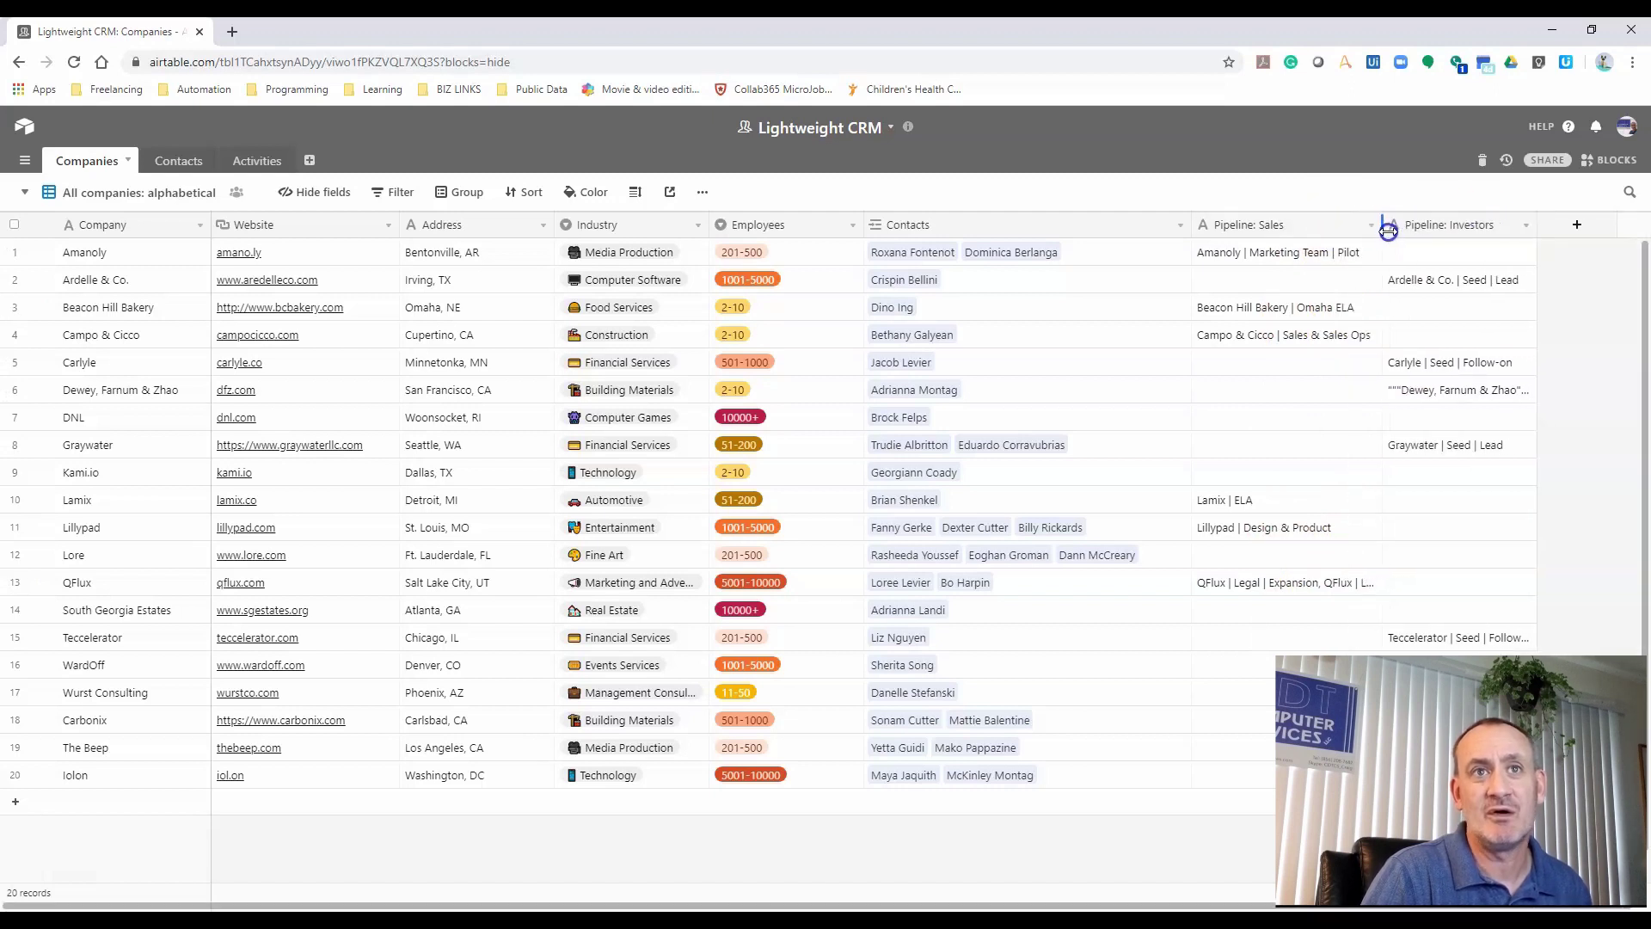
pyautogui.click(637, 192)
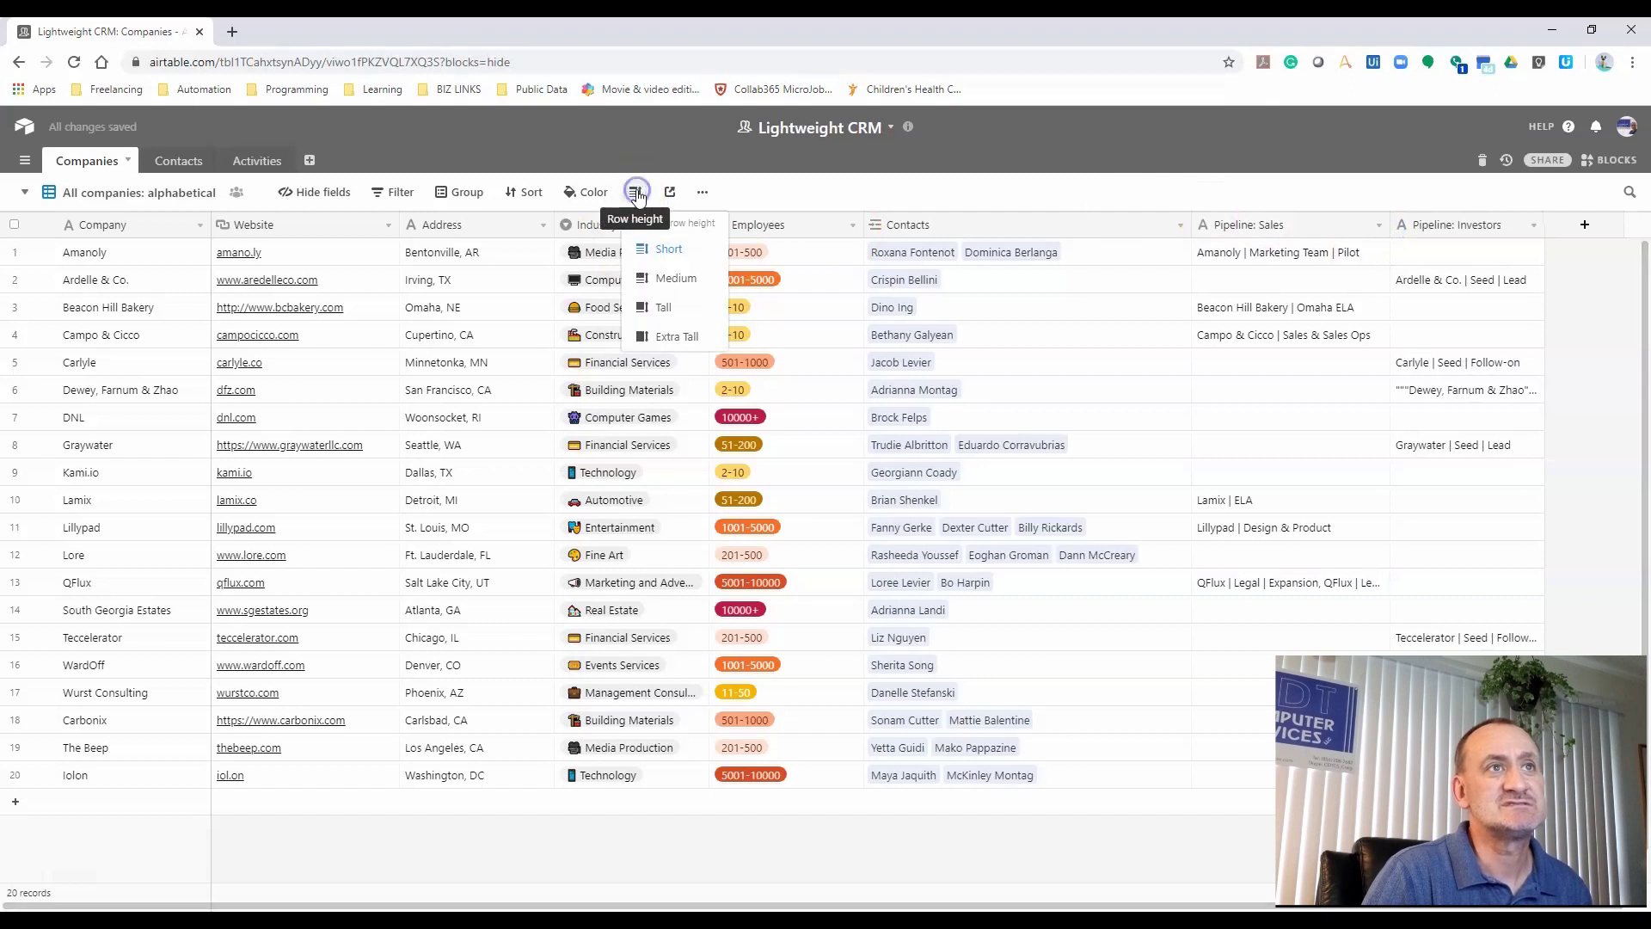
pyautogui.click(685, 279)
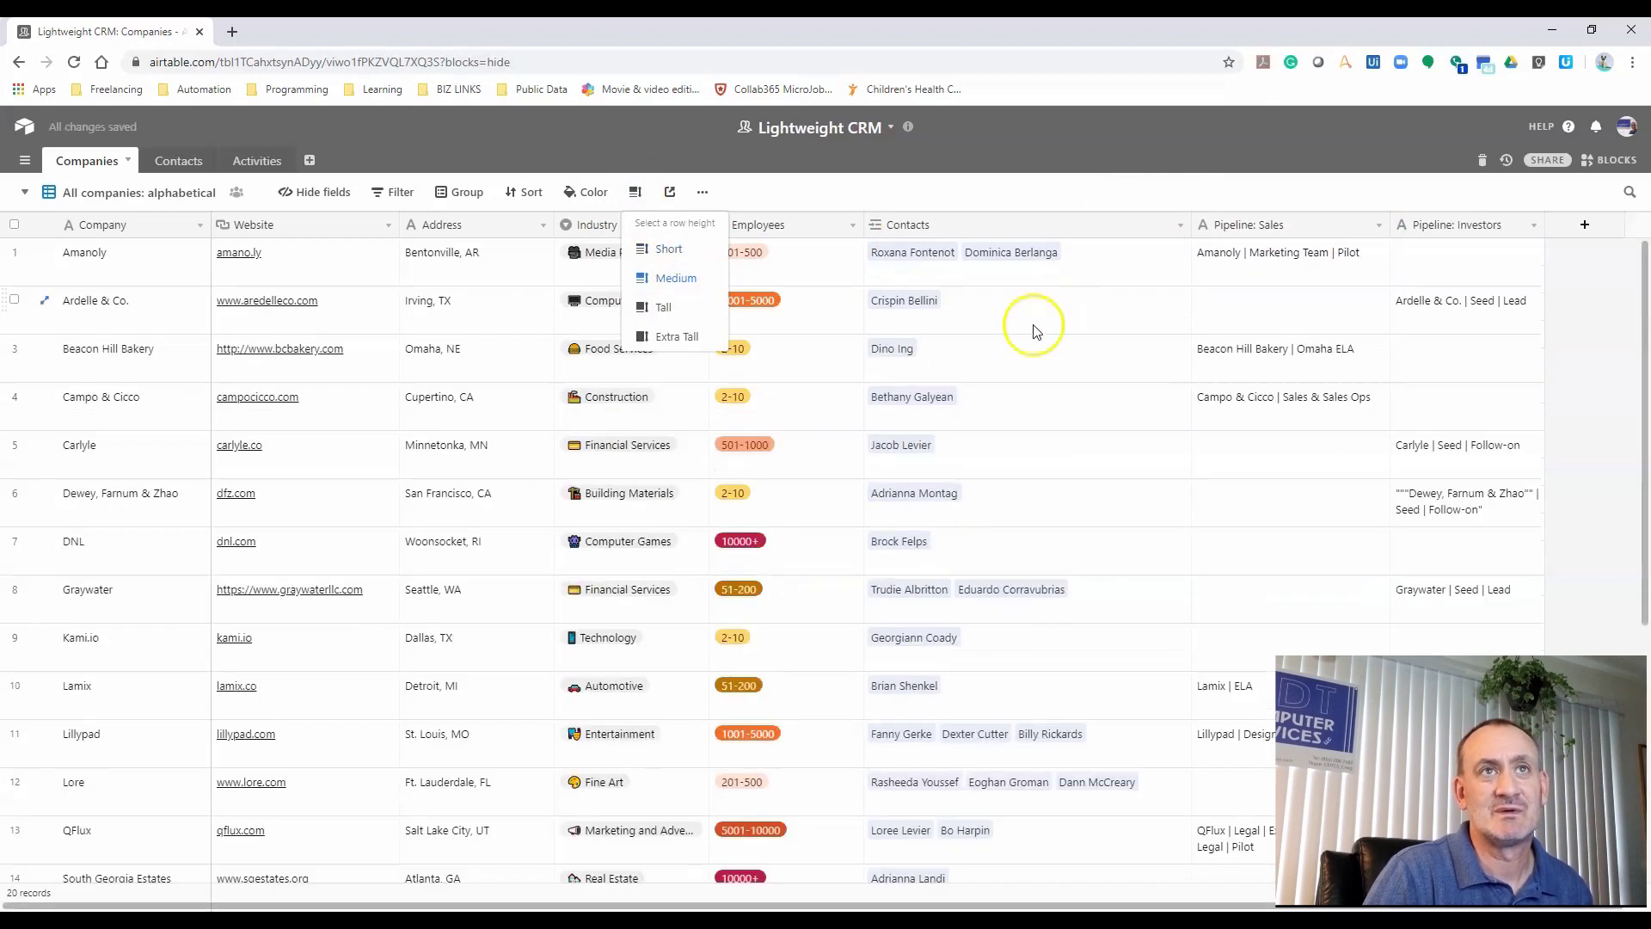
pyautogui.click(1083, 194)
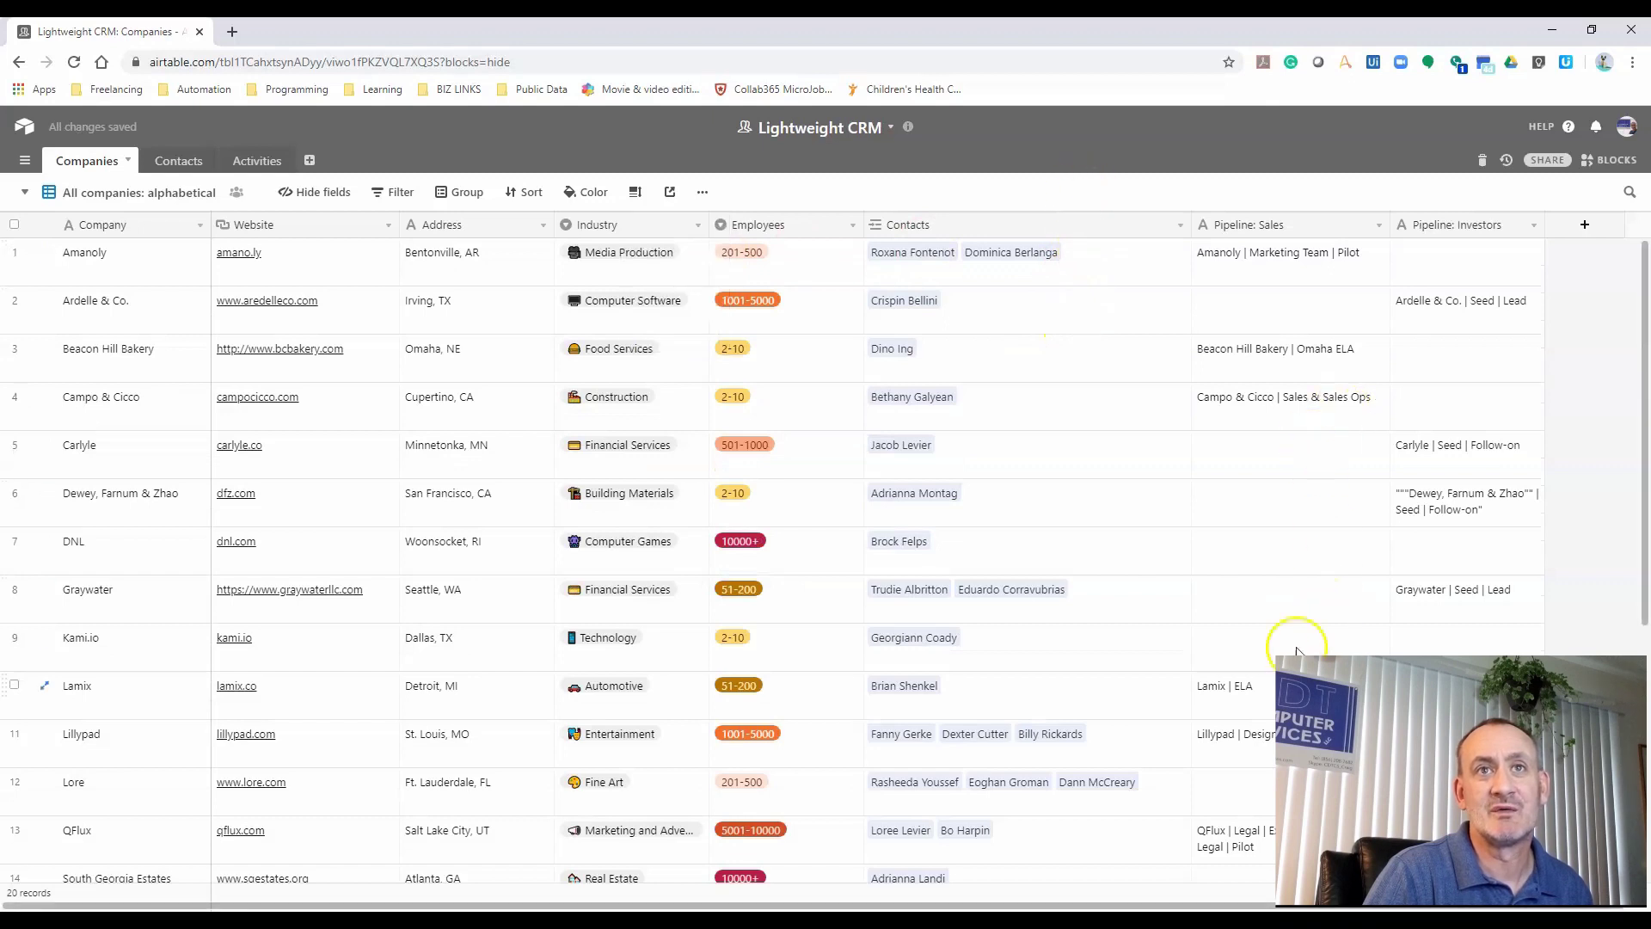
pyautogui.scroll(-1, 1297, 558)
pyautogui.scroll(-1, 1369, 464)
pyautogui.scroll(2, 1312, 626)
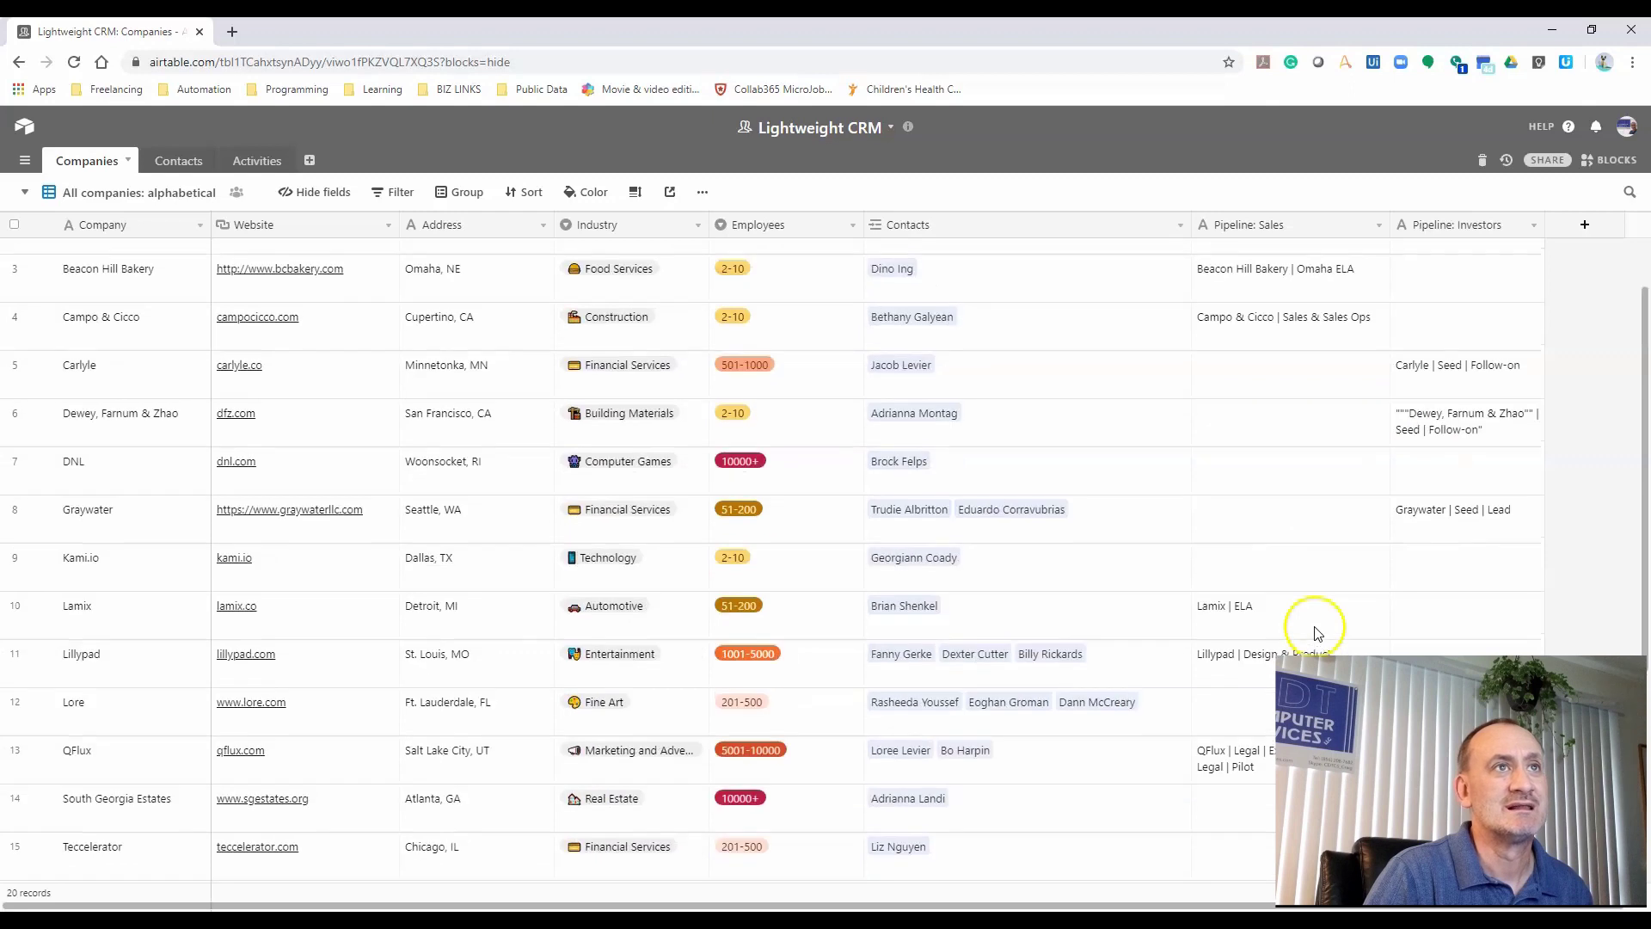
# Set the Companies view's row height back to Short
pyautogui.click(637, 191)
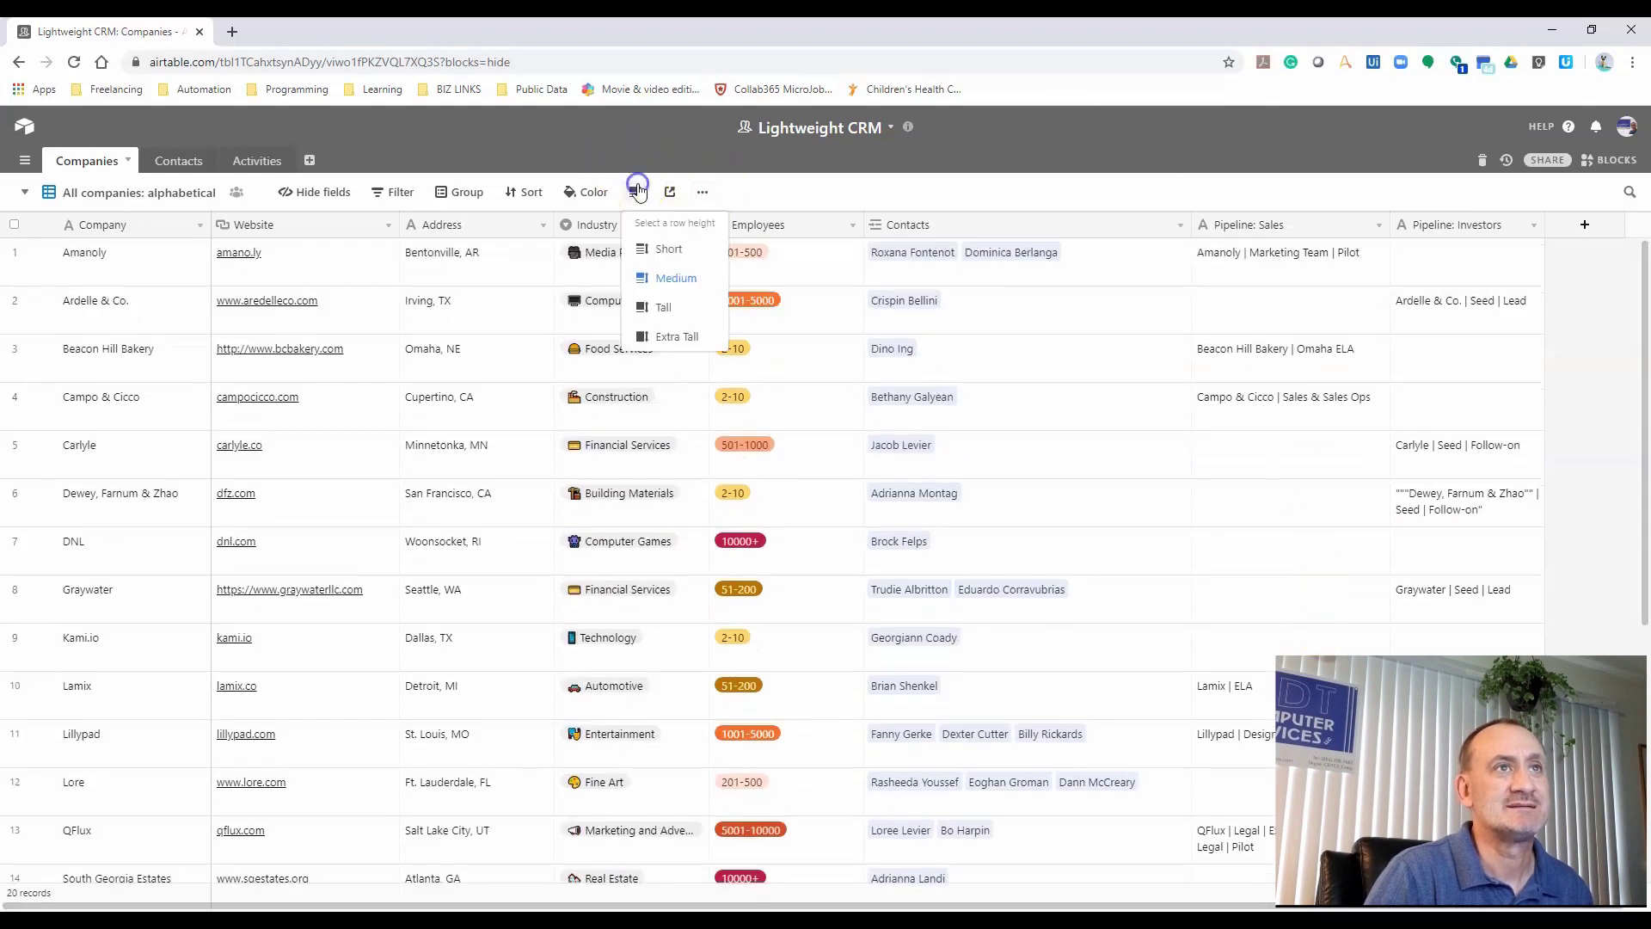
pyautogui.click(662, 251)
pyautogui.click(811, 192)
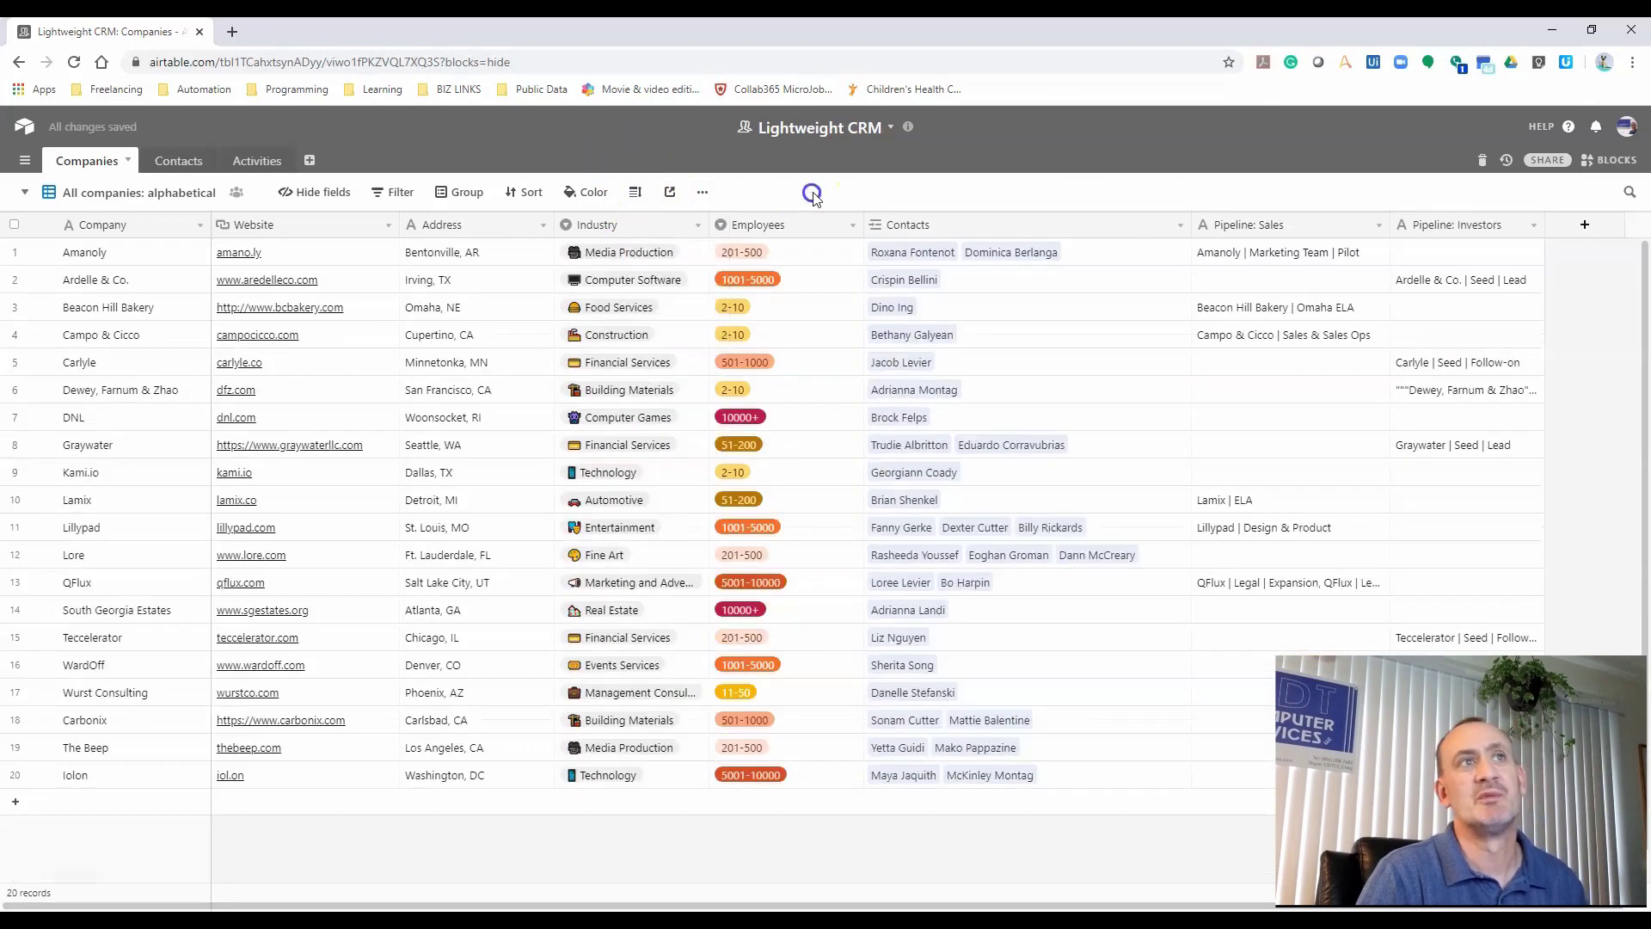
pyautogui.click(708, 191)
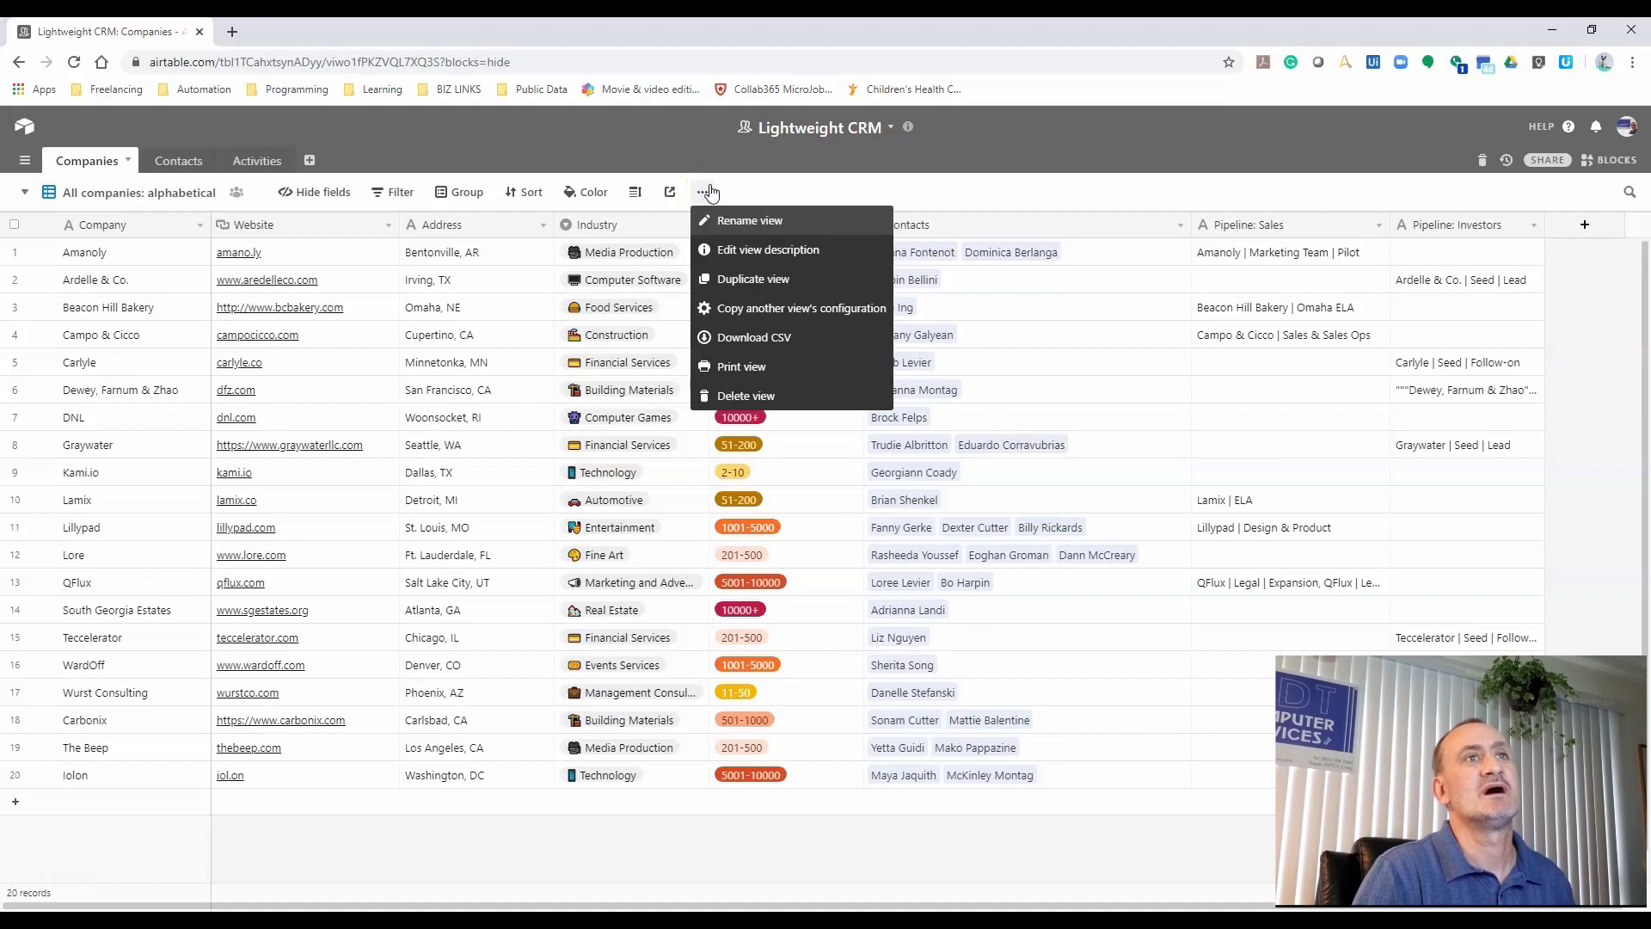
pyautogui.click(728, 218)
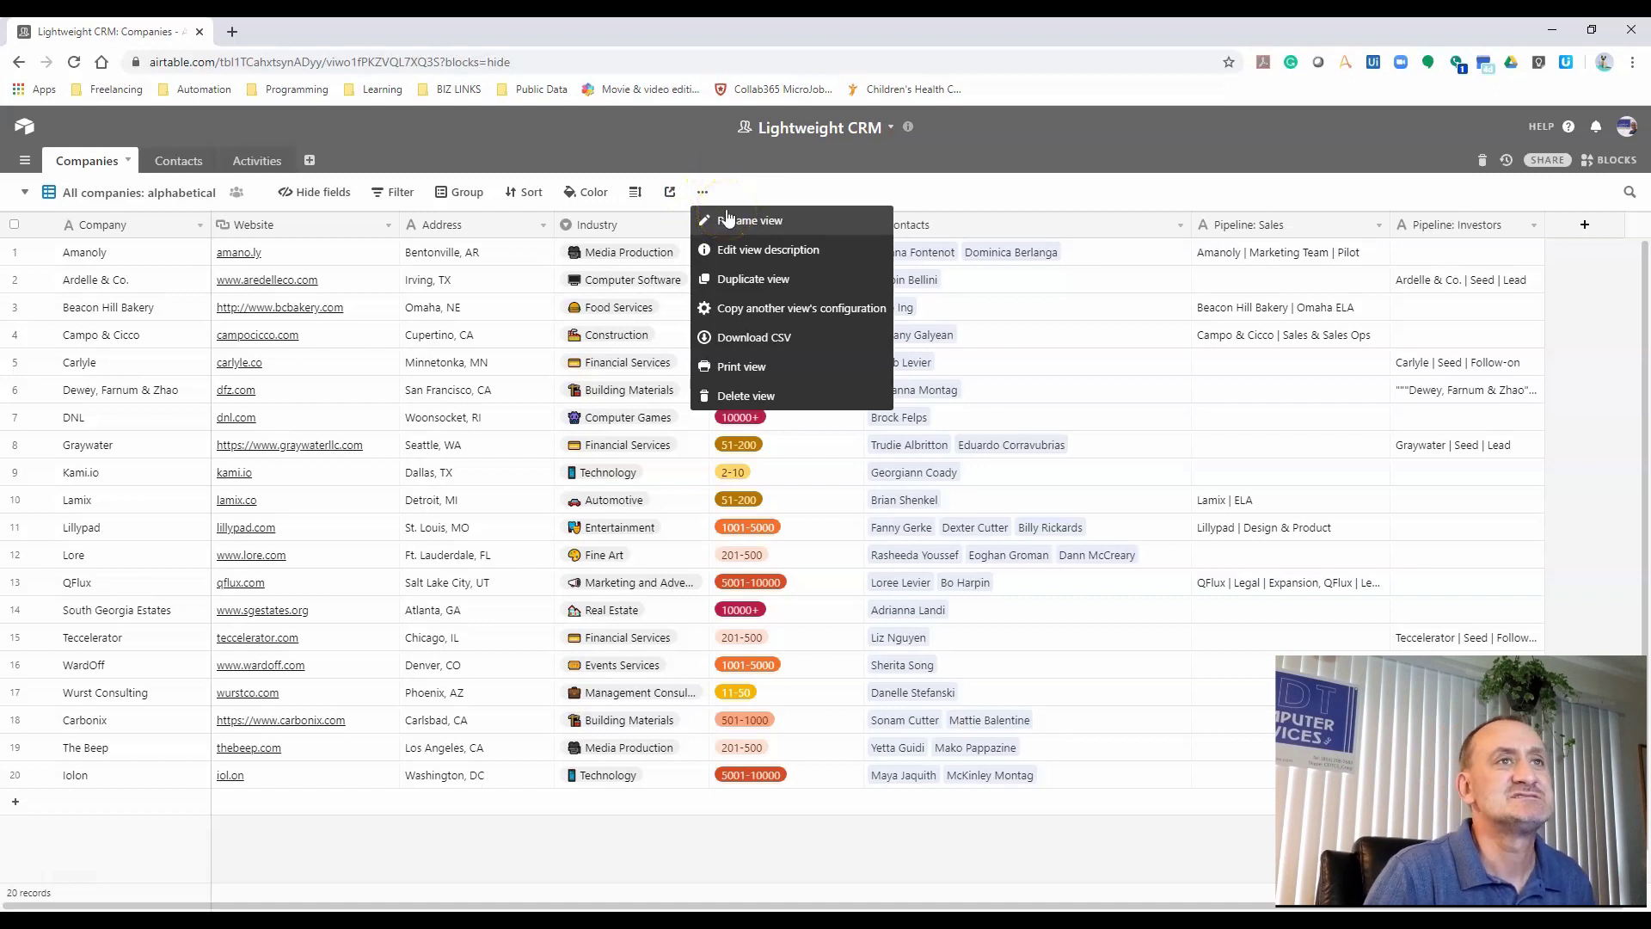
pyautogui.click(766, 378)
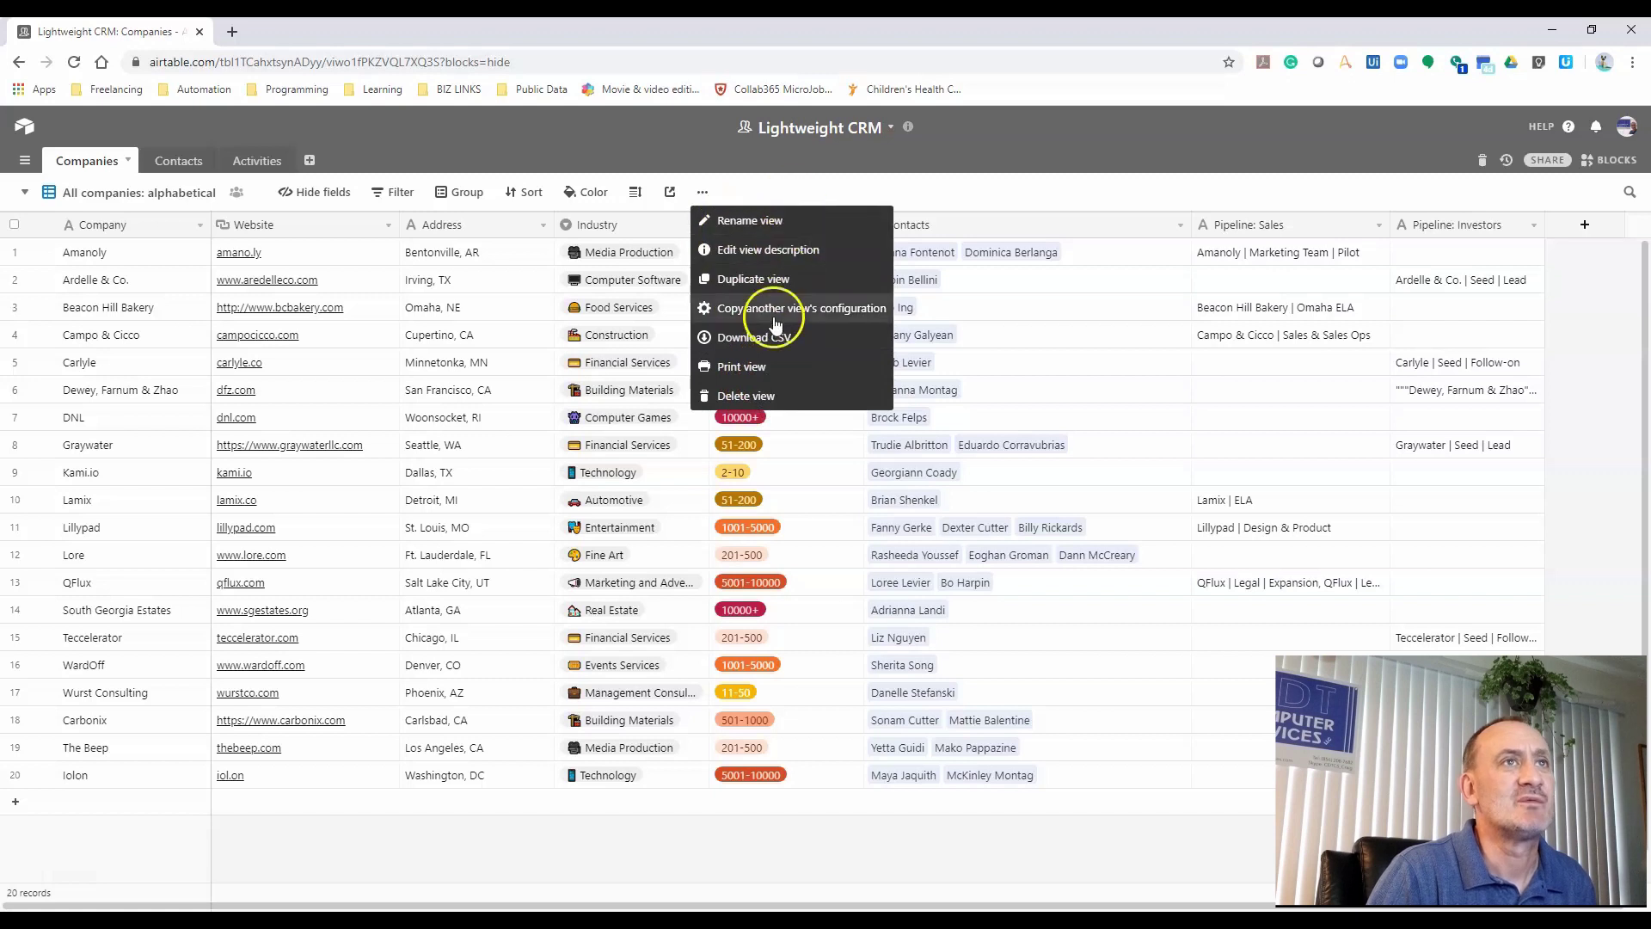
pyautogui.click(787, 188)
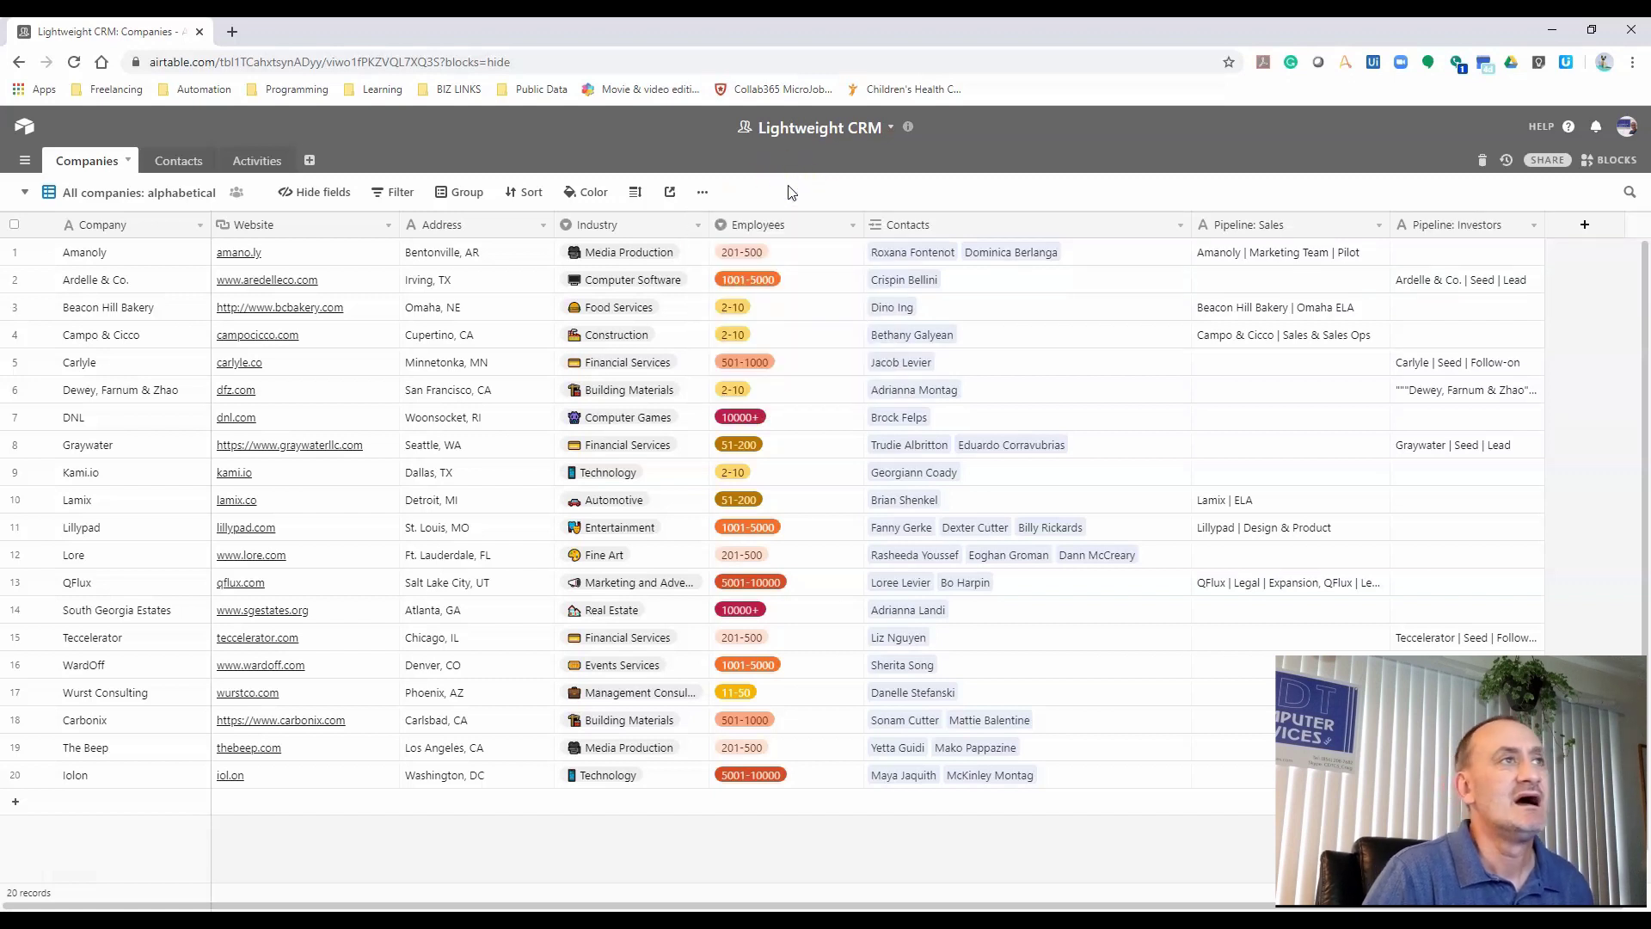
pyautogui.click(26, 194)
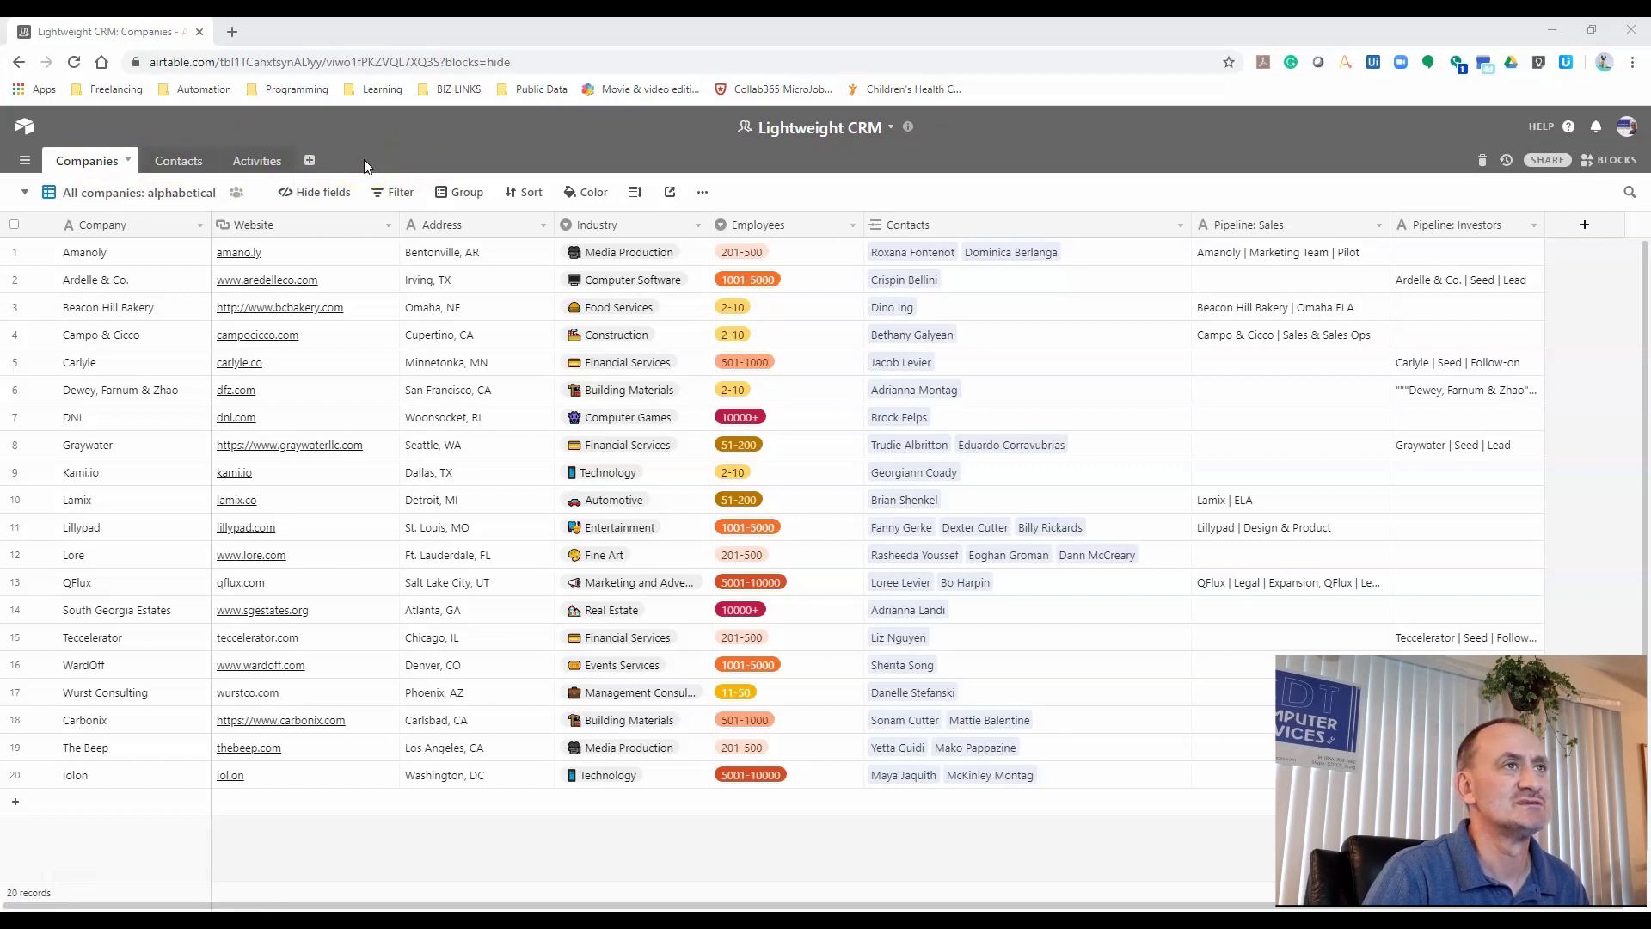
# Create an empty table in the base and keep its default name
pyautogui.click(310, 160)
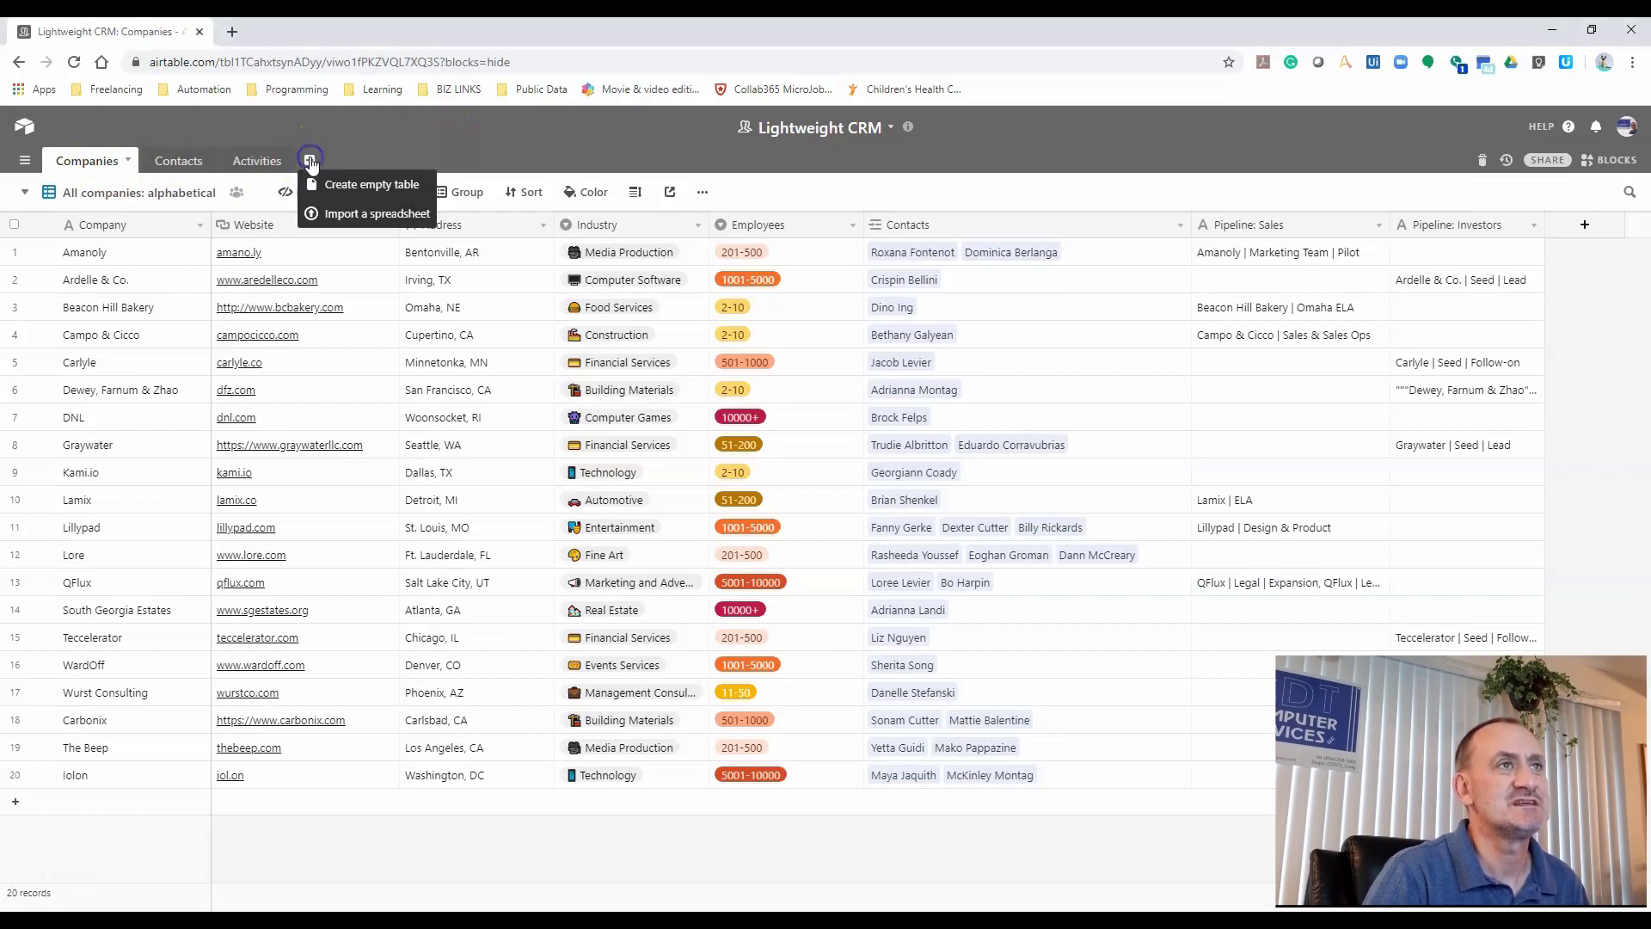
pyautogui.click(361, 185)
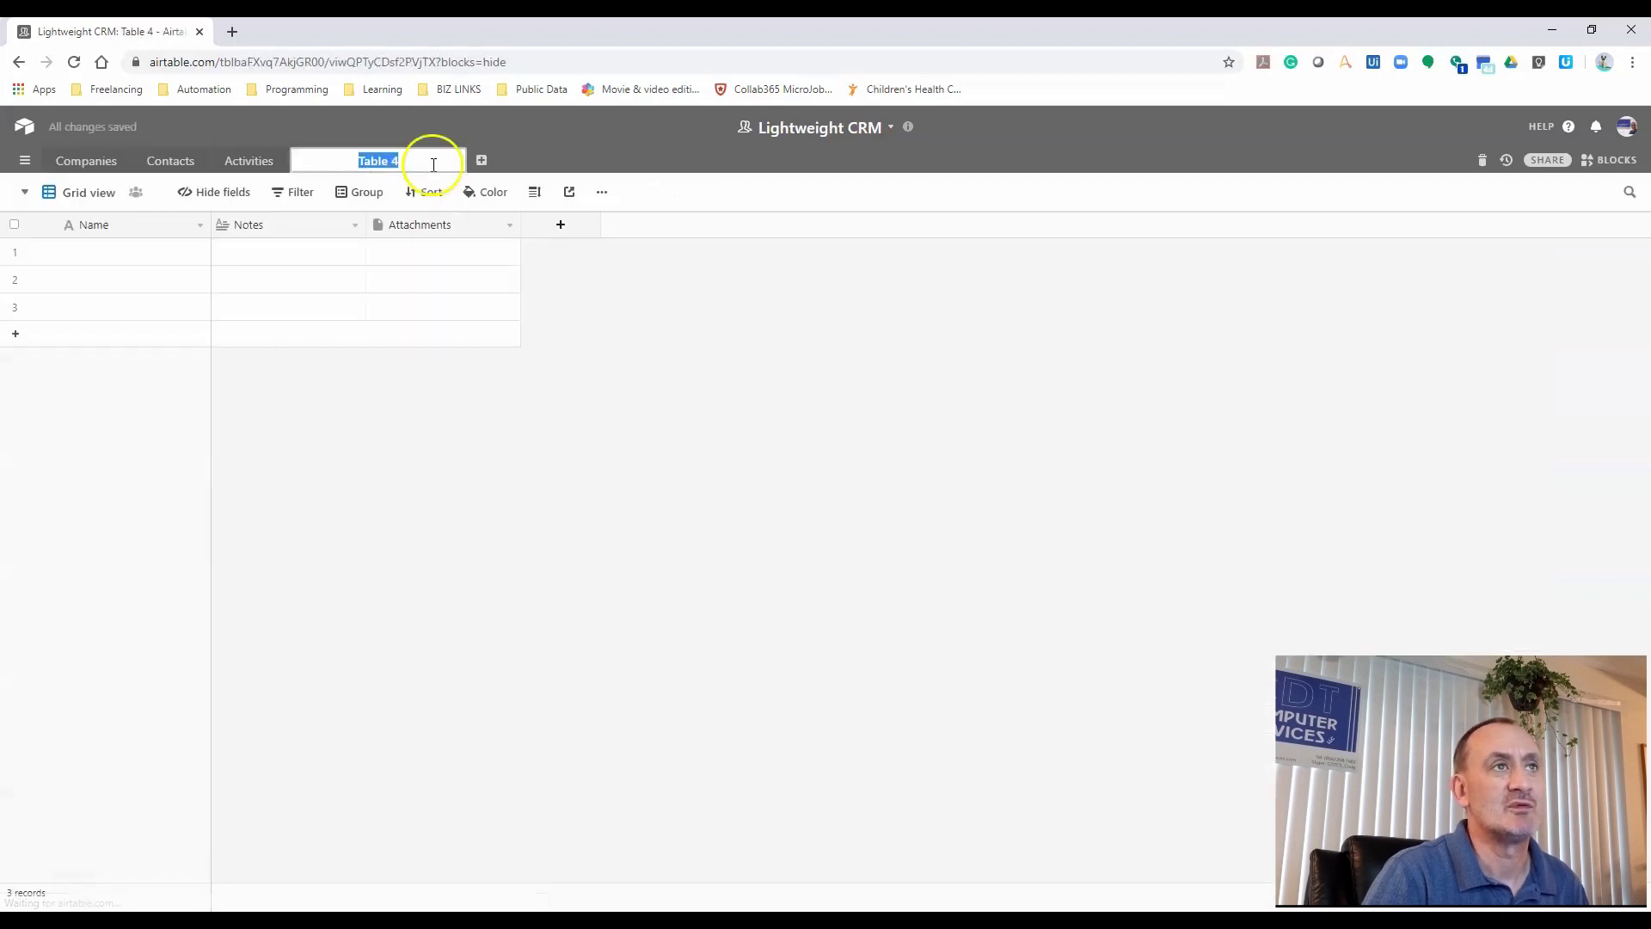
pyautogui.click(434, 164)
pyautogui.click(550, 158)
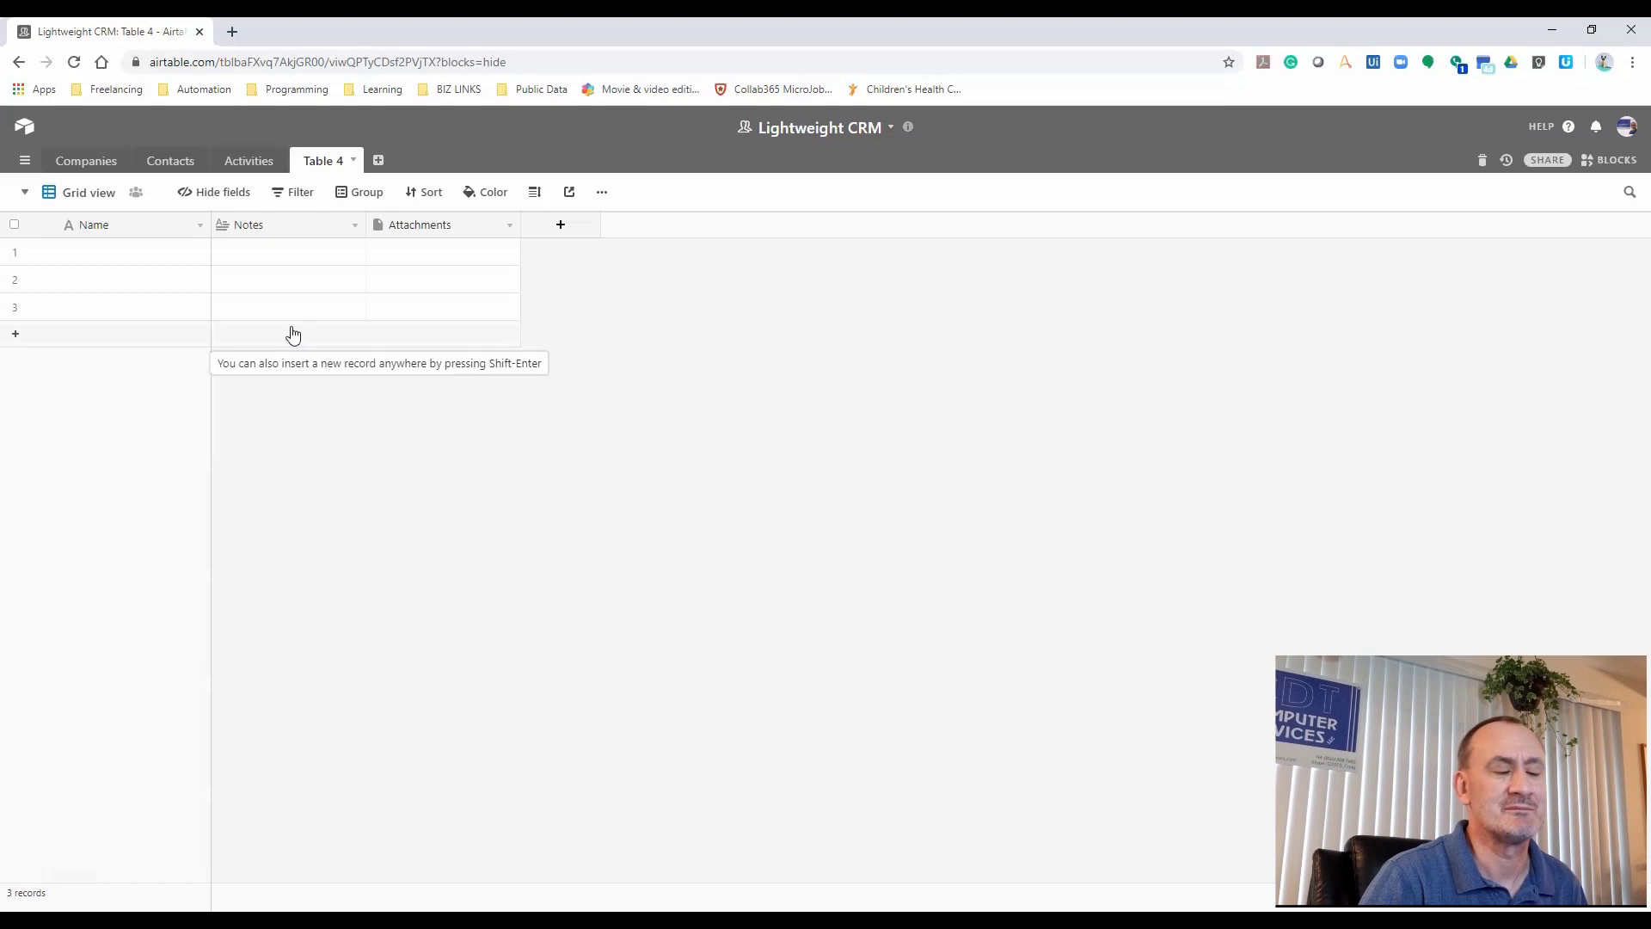
# Delete the empty Table 4 from the base
pyautogui.click(352, 162)
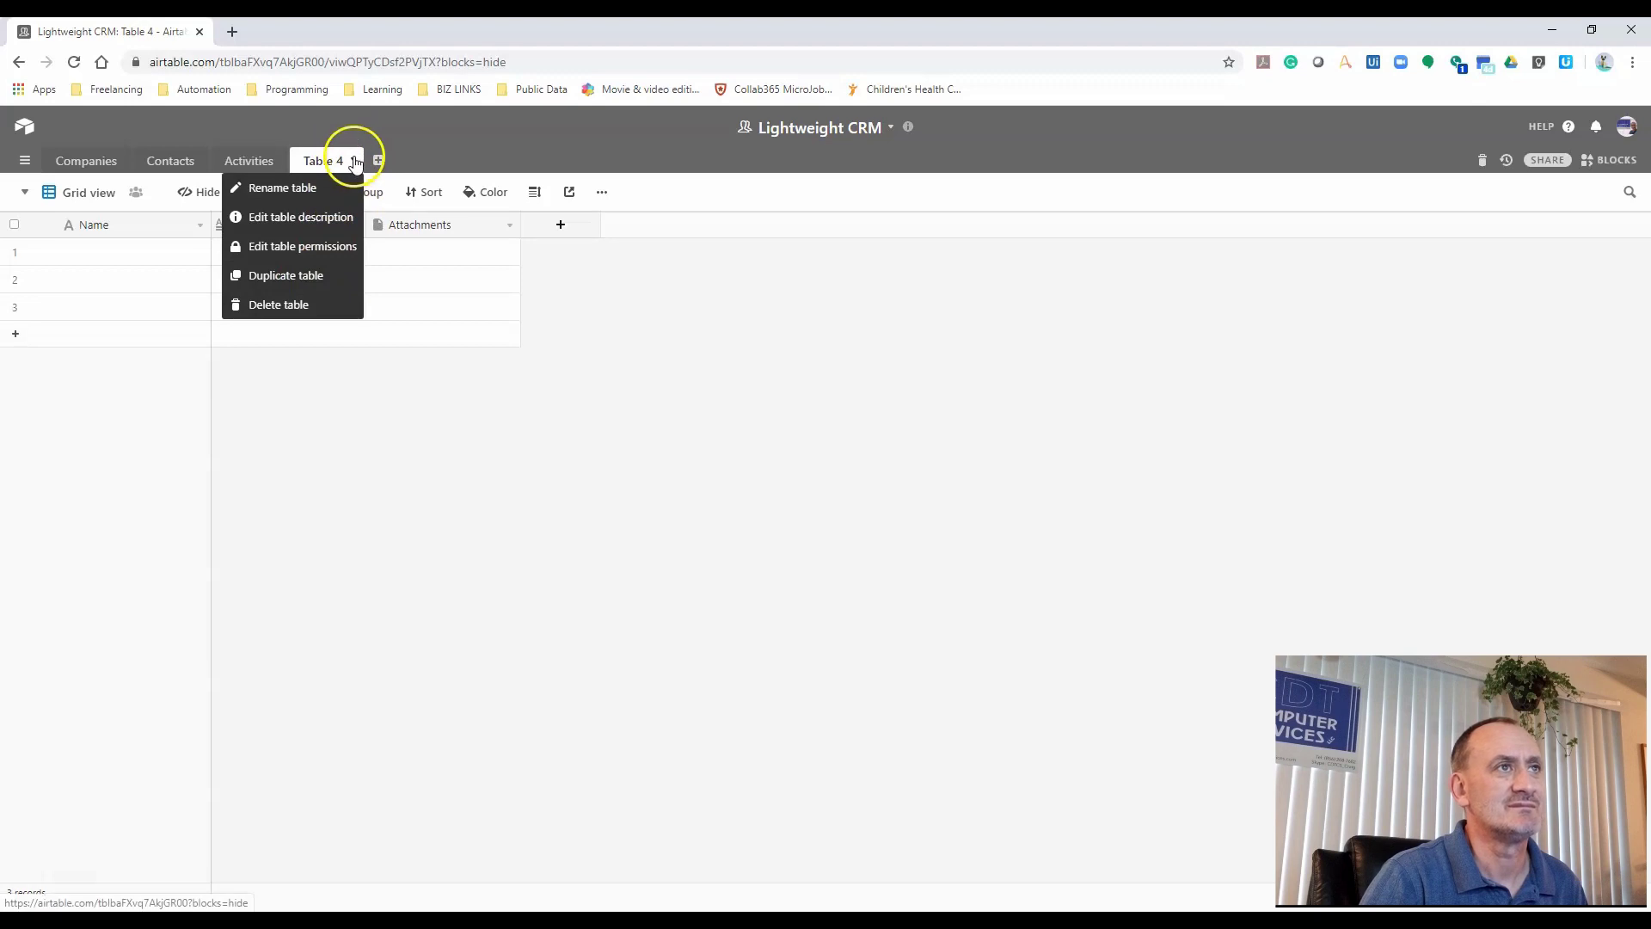
pyautogui.click(304, 306)
pyautogui.click(448, 288)
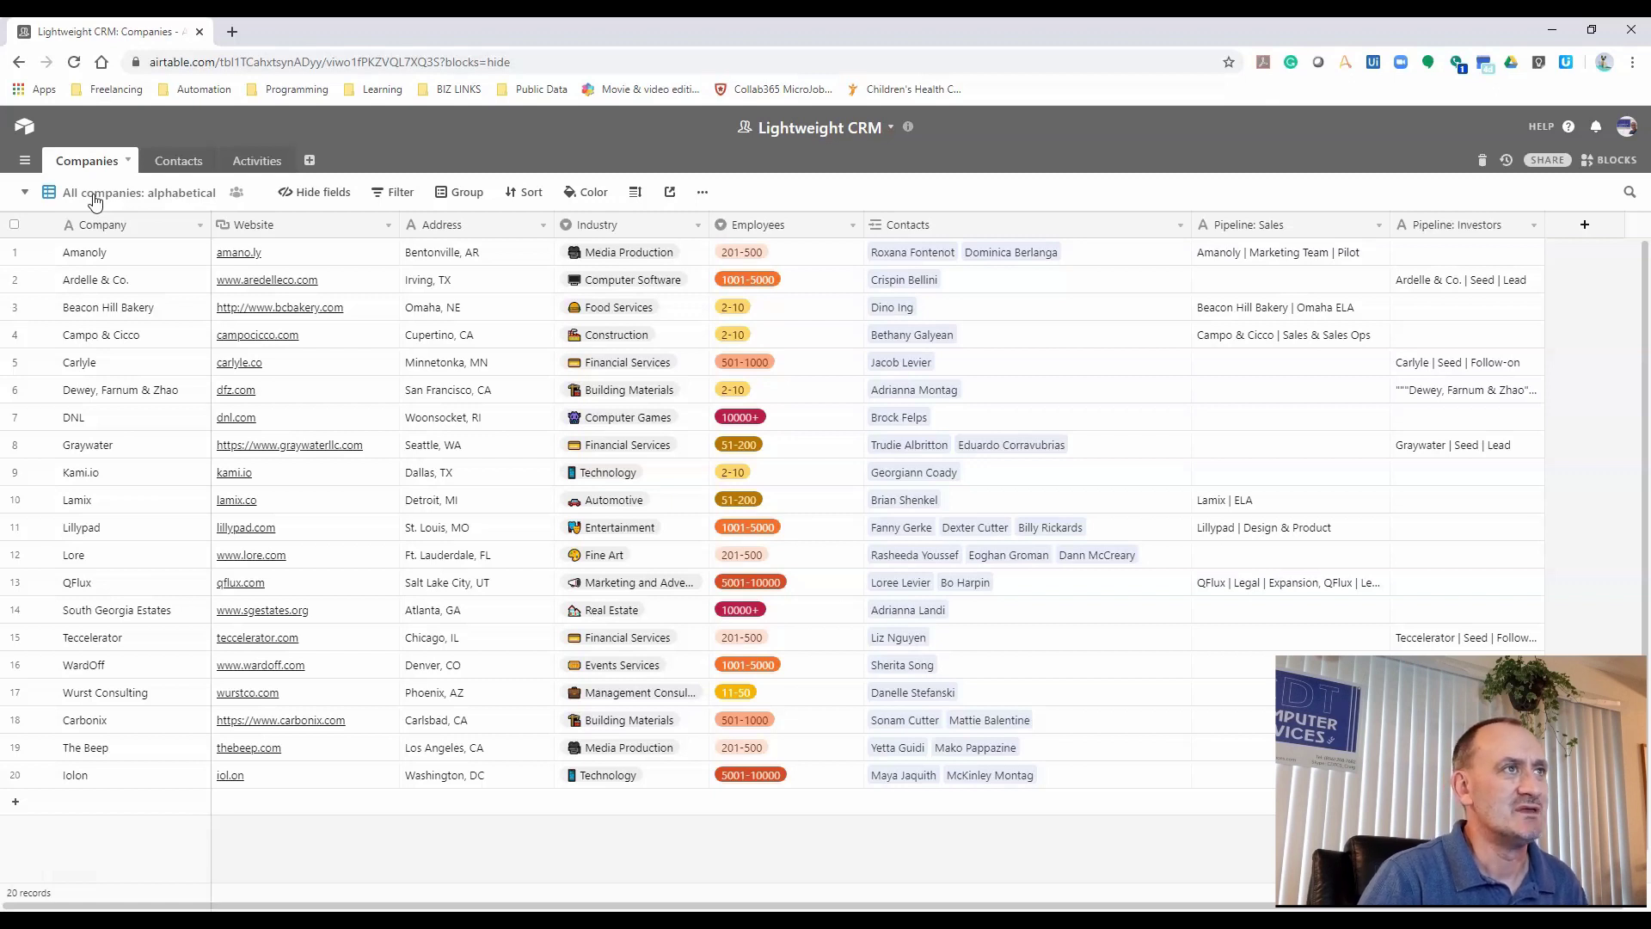
# Look at the "All companies: by employees" view and return to the "All companies: alphabetical" view
pyautogui.click(24, 194)
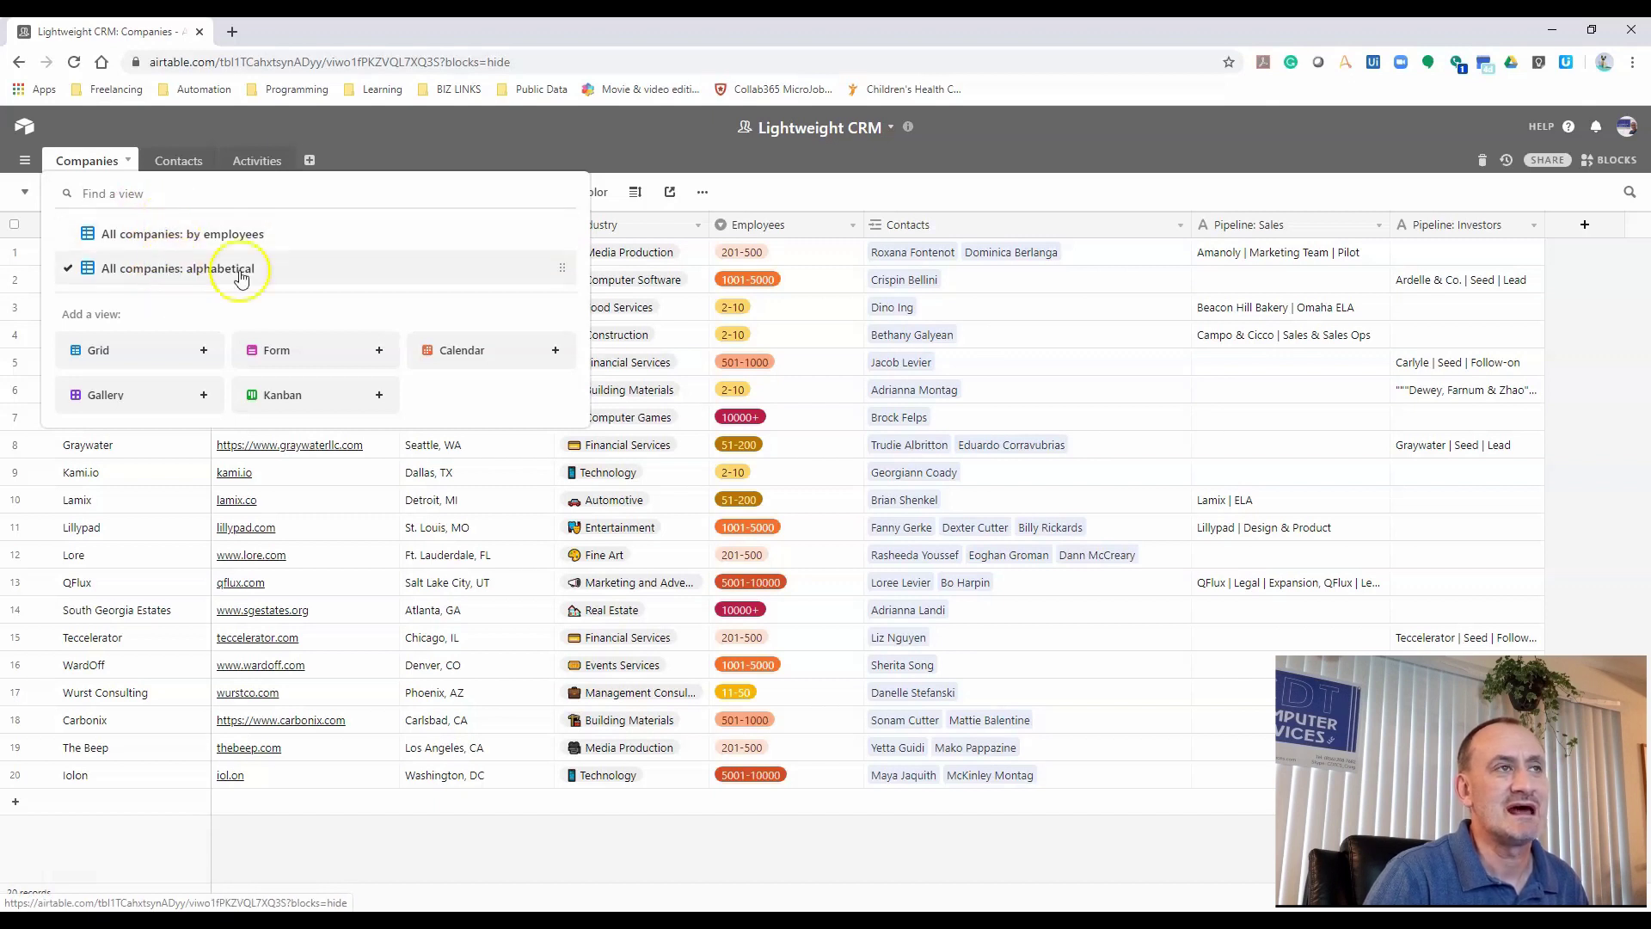
pyautogui.click(203, 236)
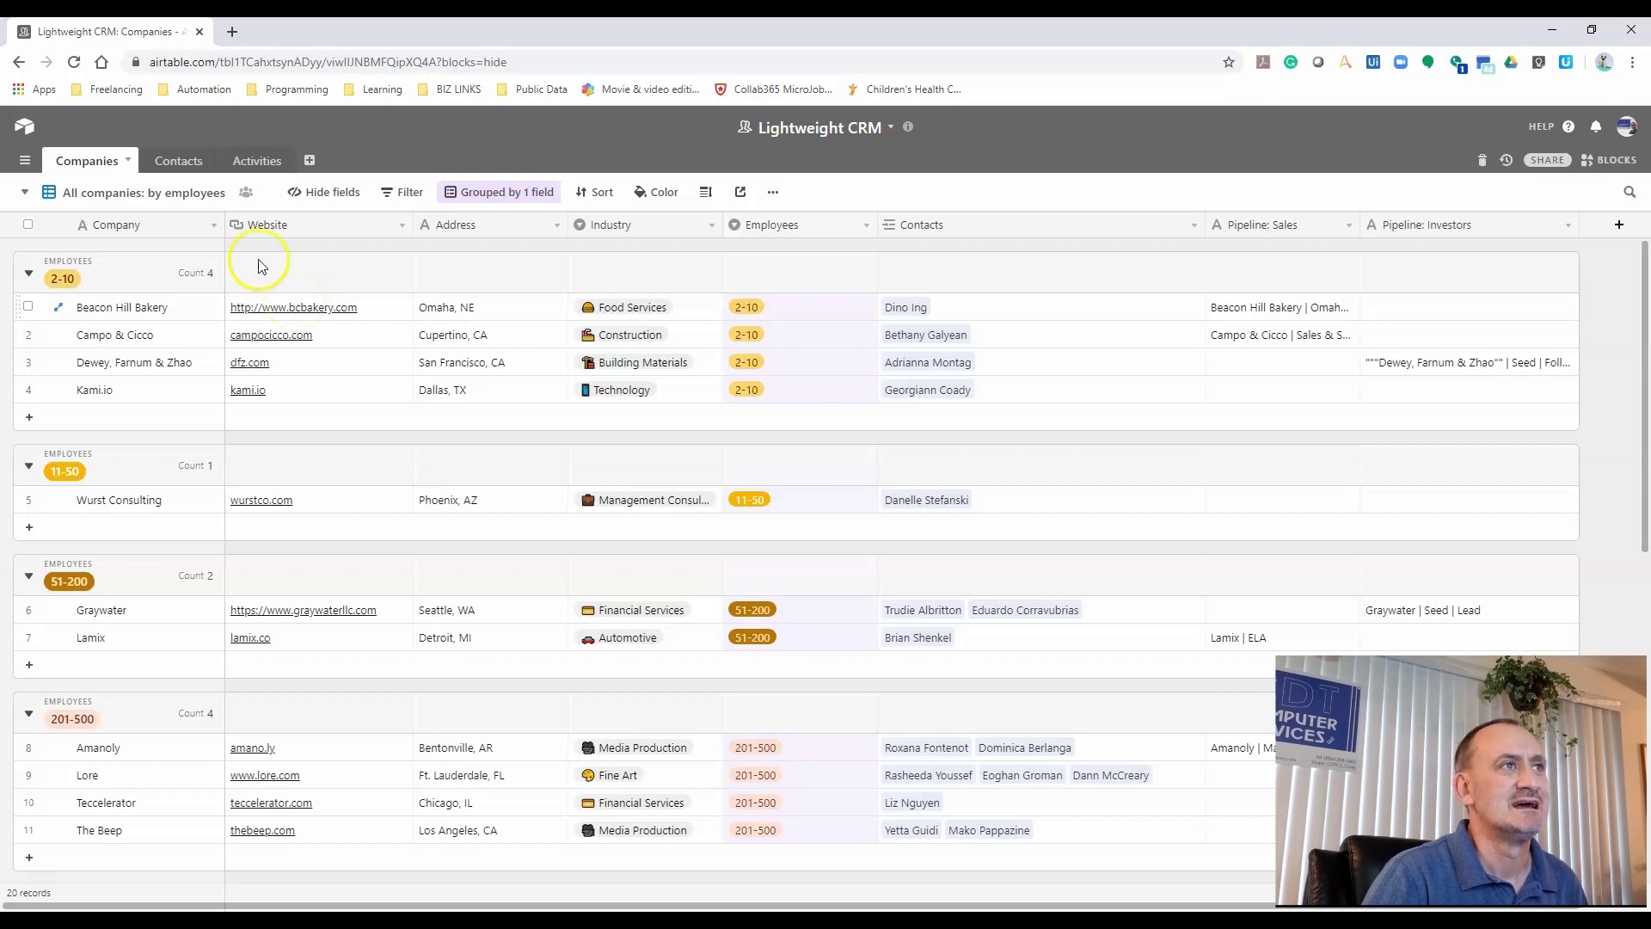
pyautogui.click(23, 194)
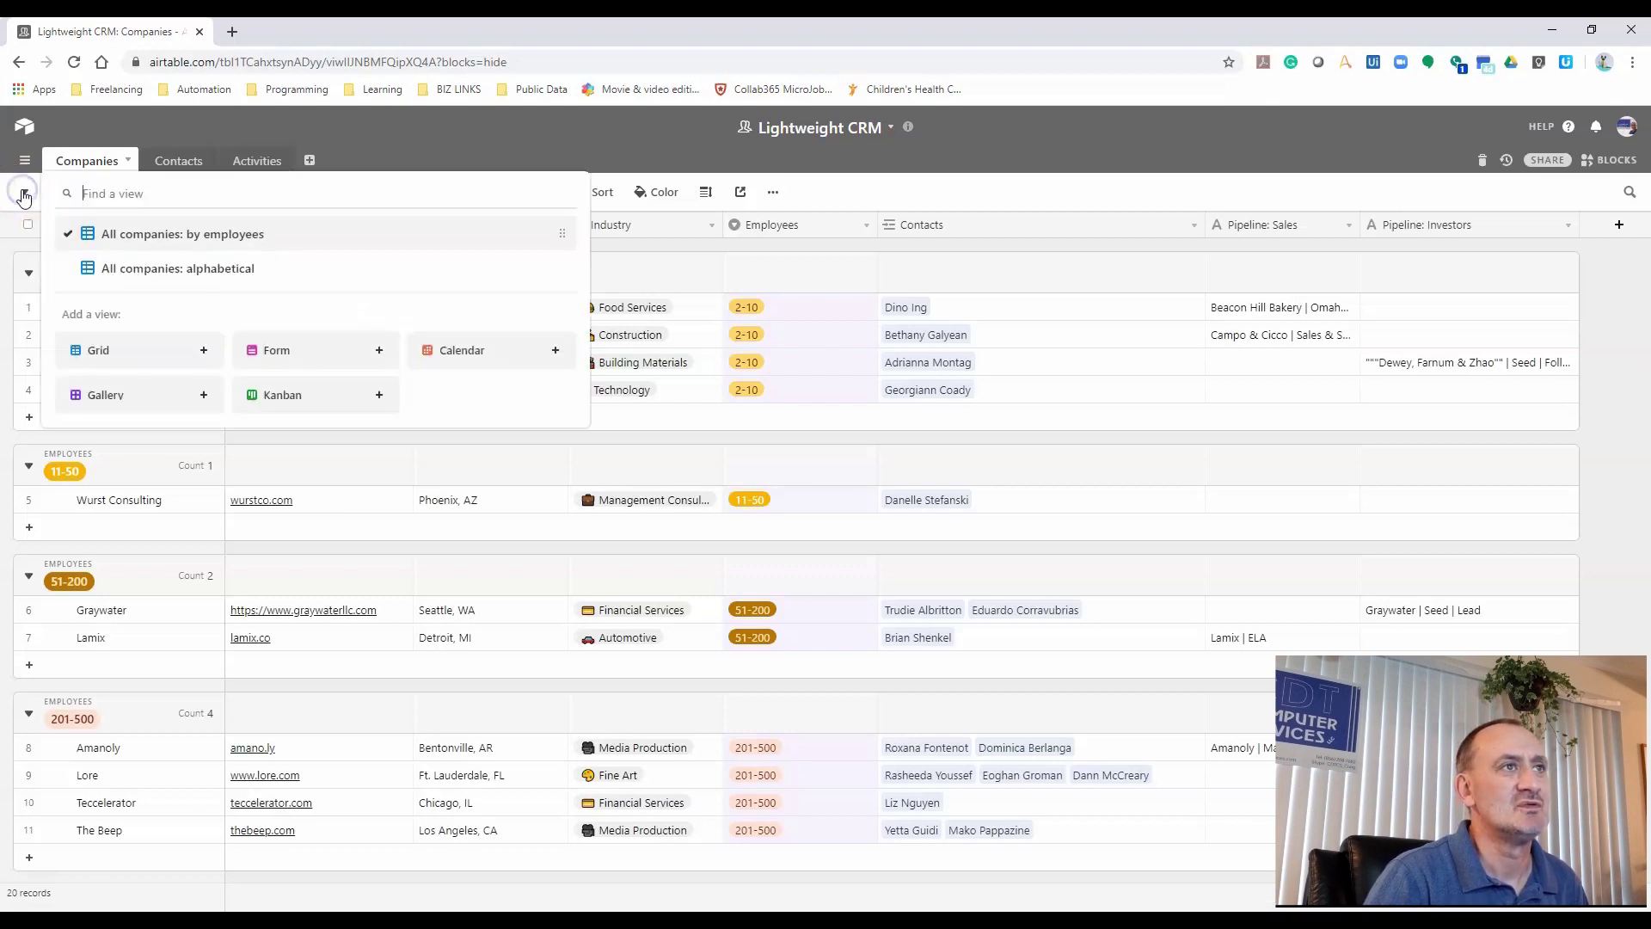
pyautogui.click(206, 265)
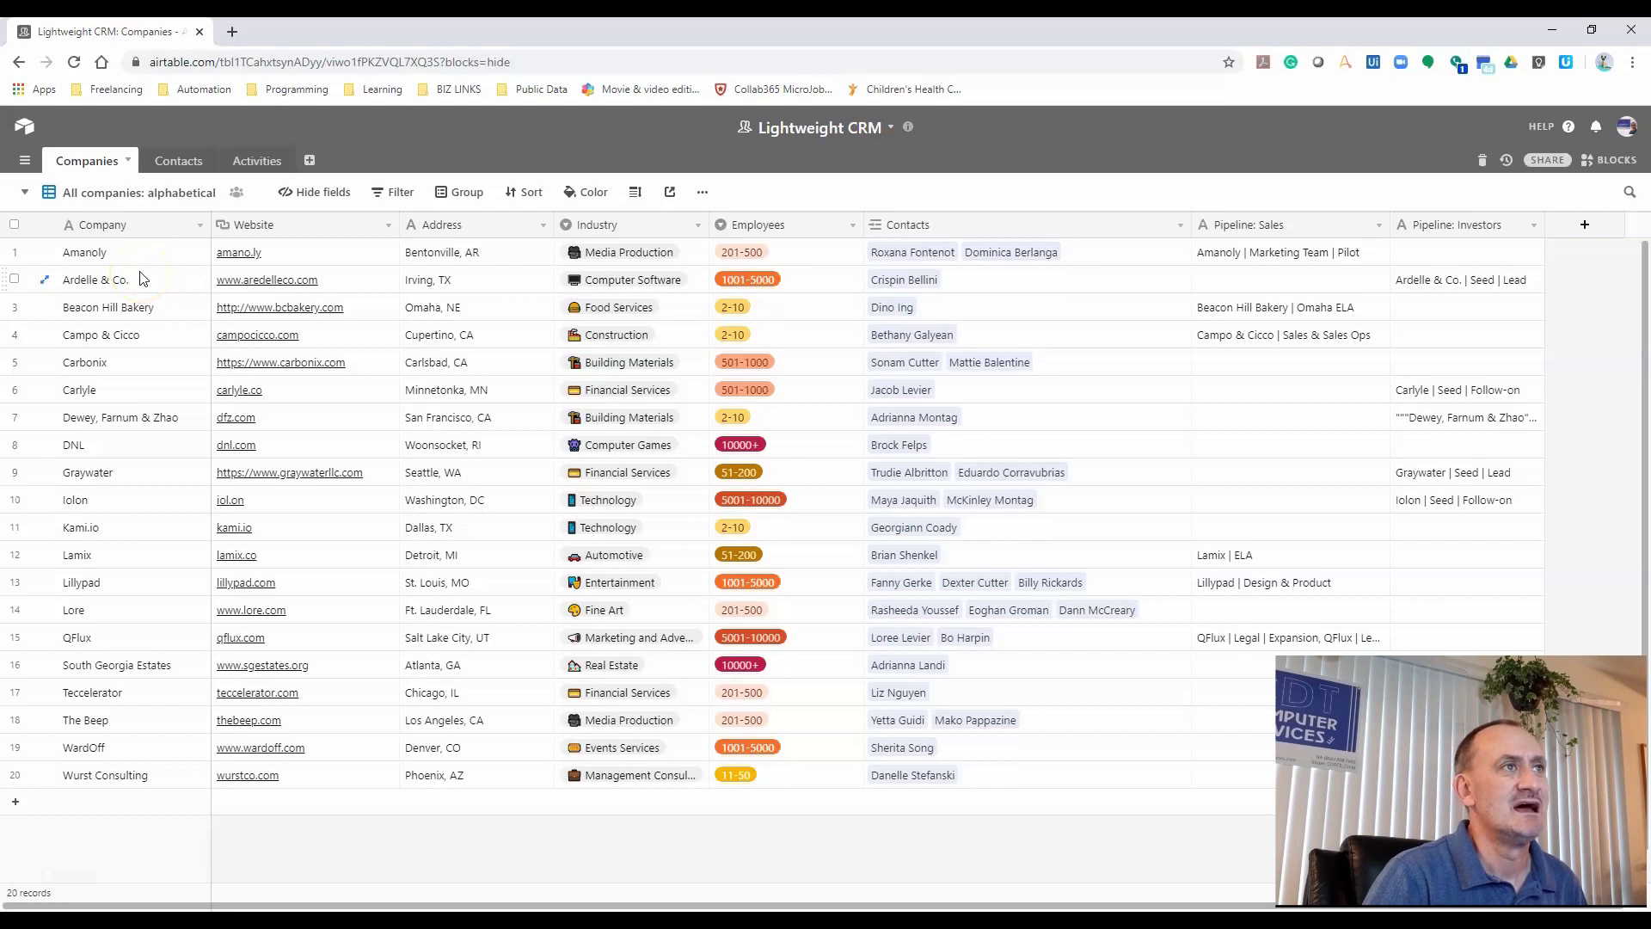
# Create a grid view of the Companies table named New View
pyautogui.click(24, 195)
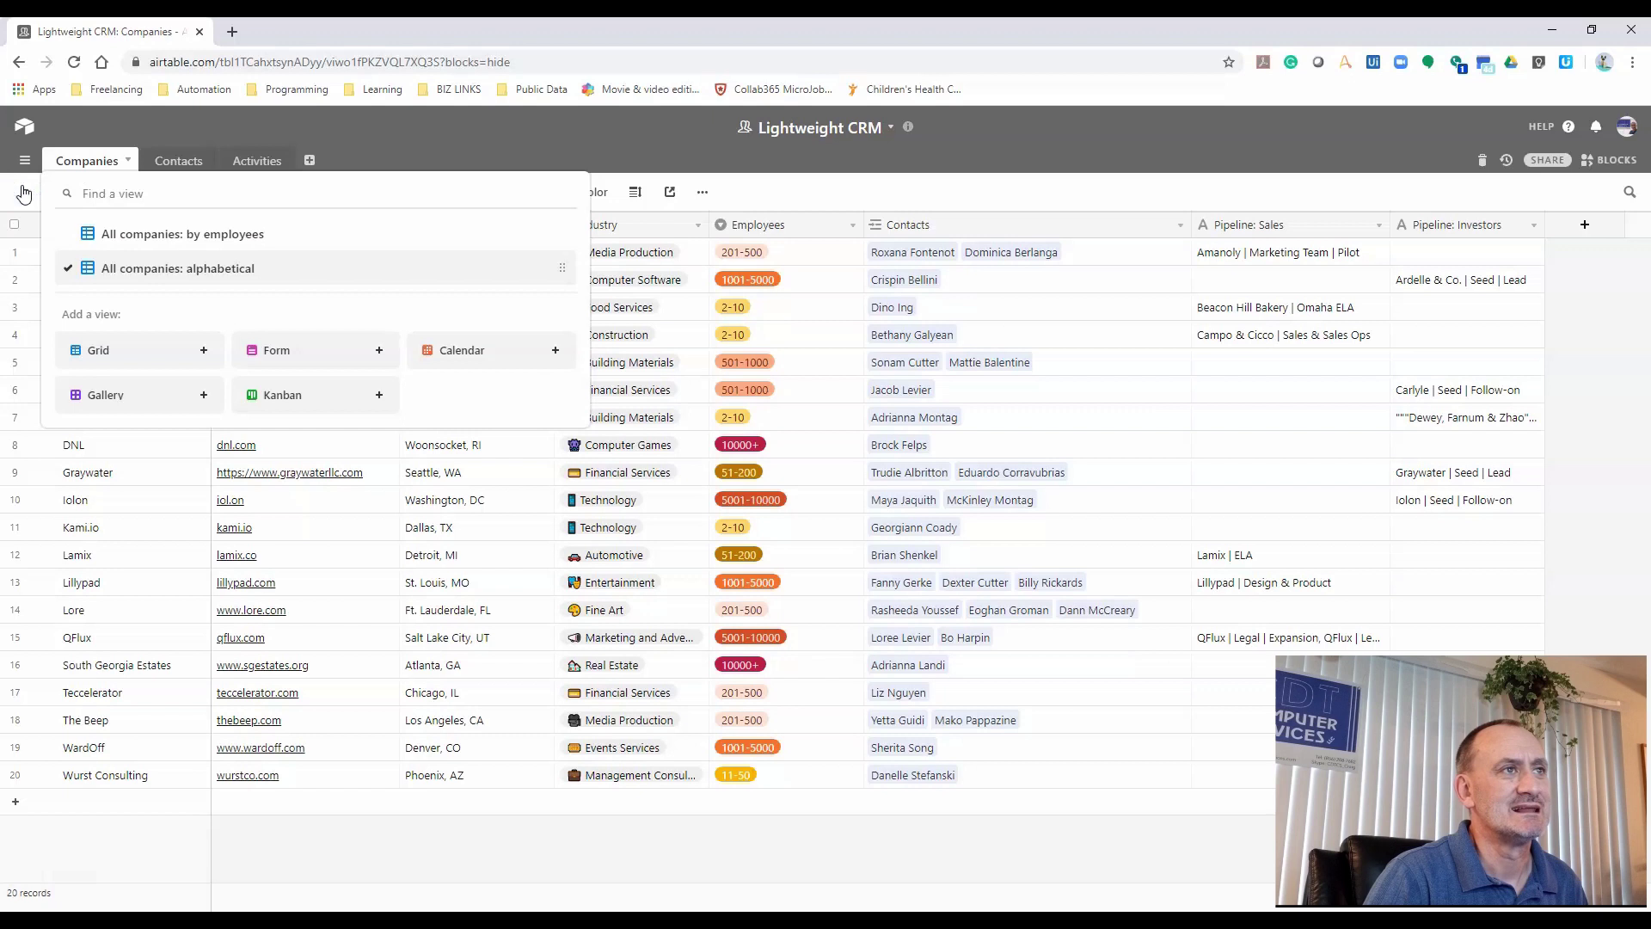
pyautogui.click(125, 355)
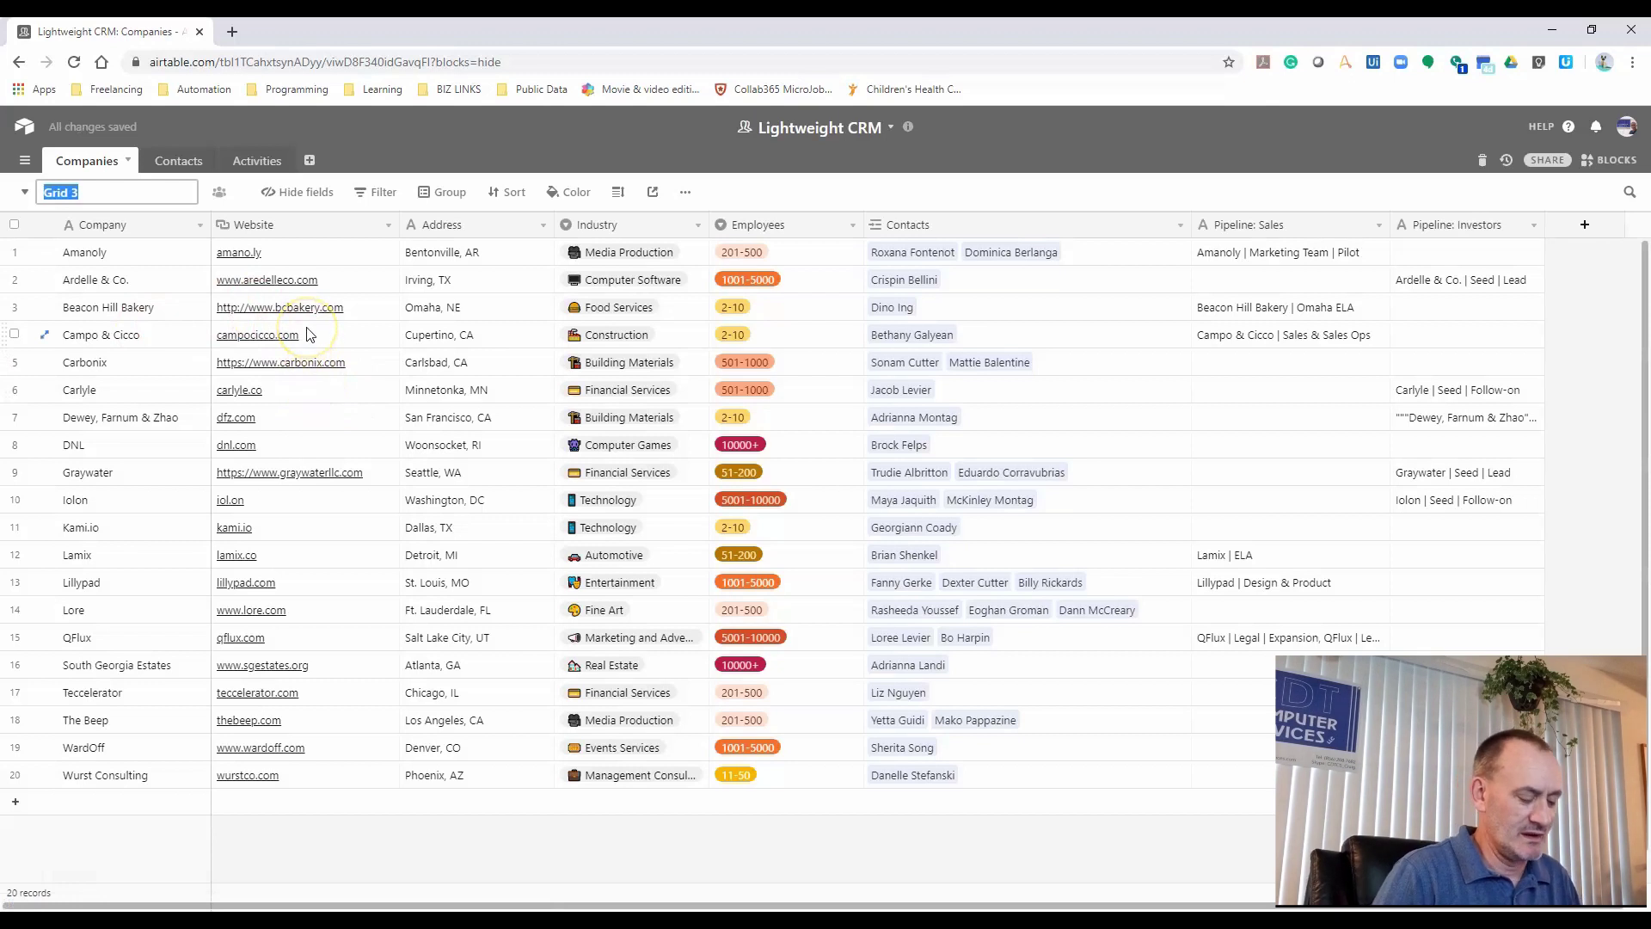
pyautogui.press('Return')
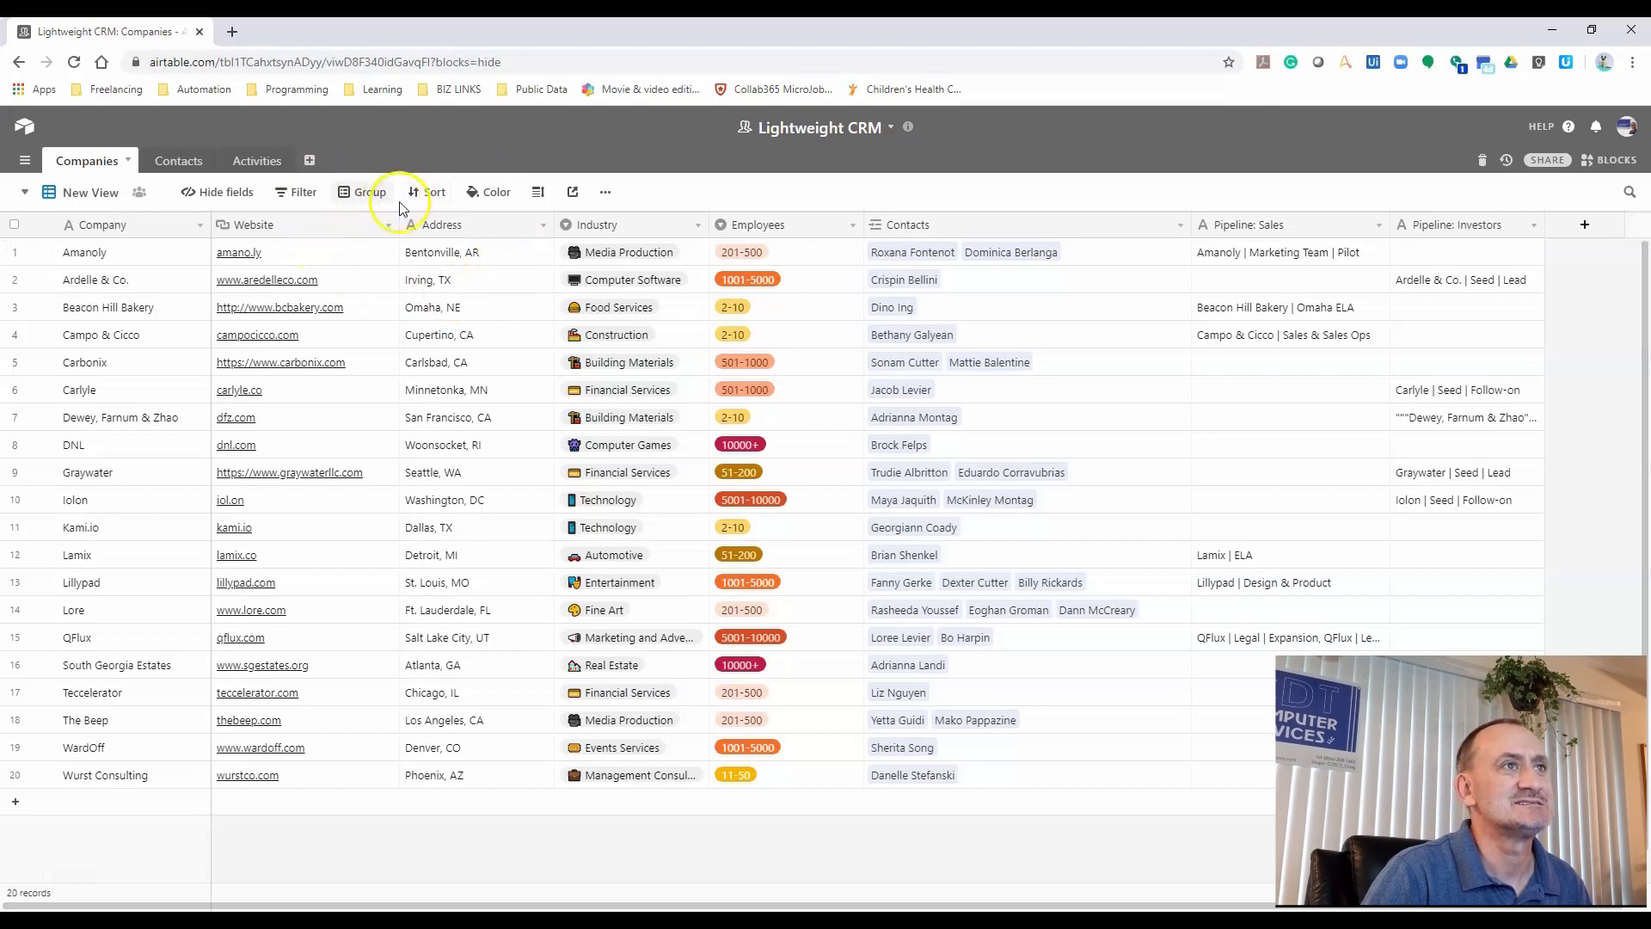
# Filter New View to show only records where Industry is Computer Software
pyautogui.click(305, 196)
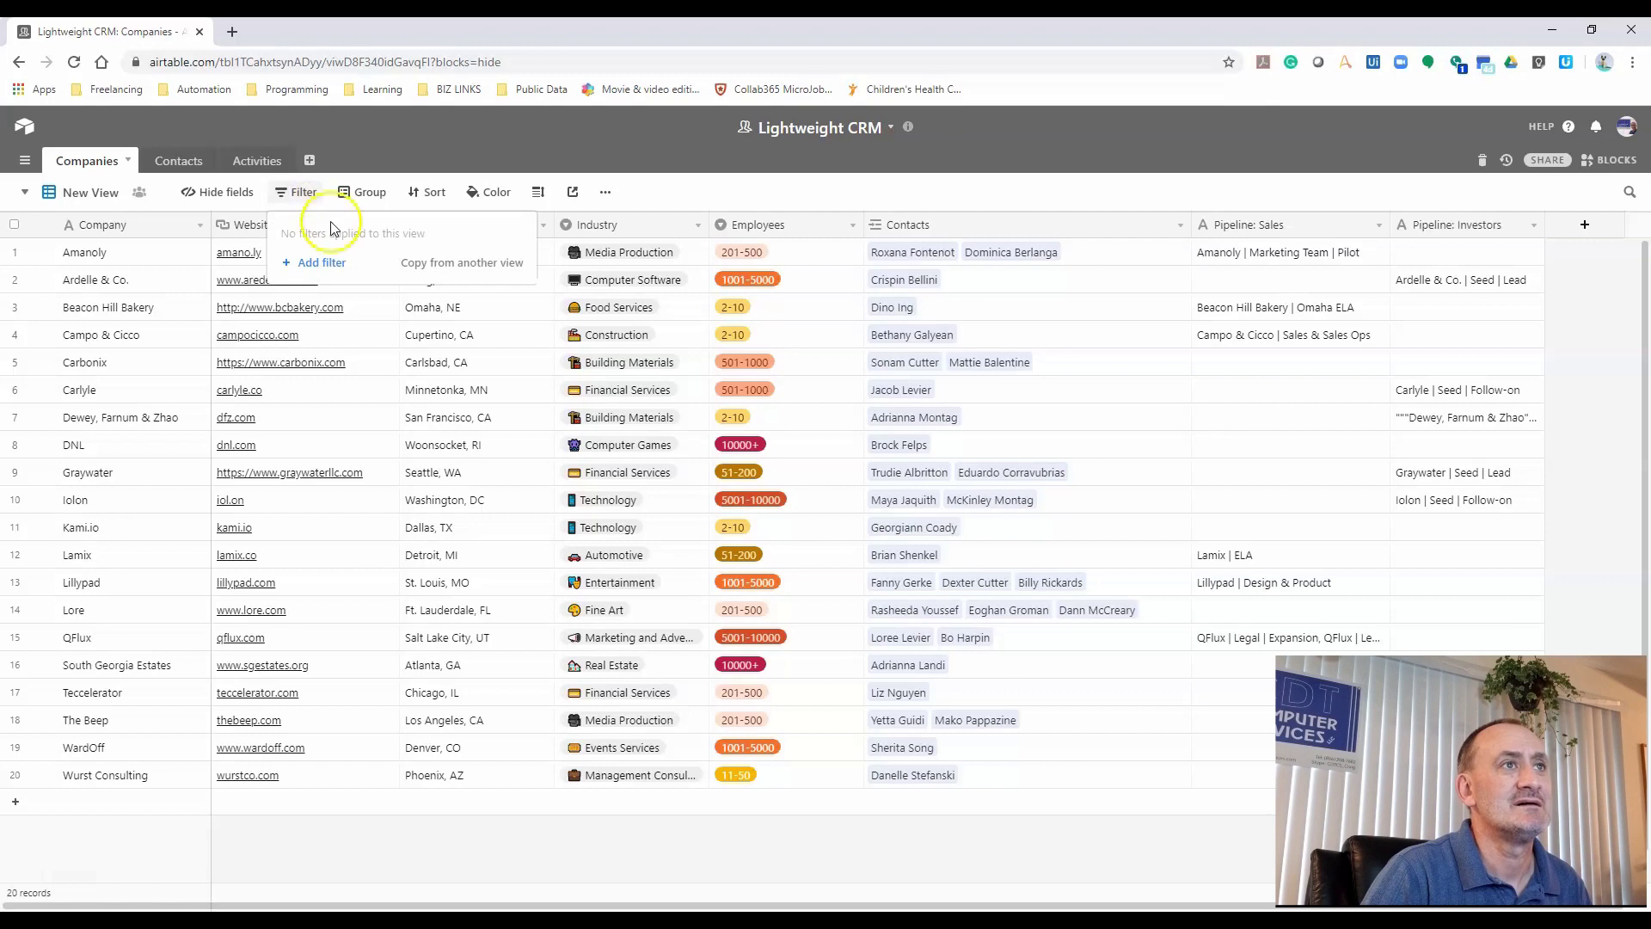
pyautogui.click(315, 264)
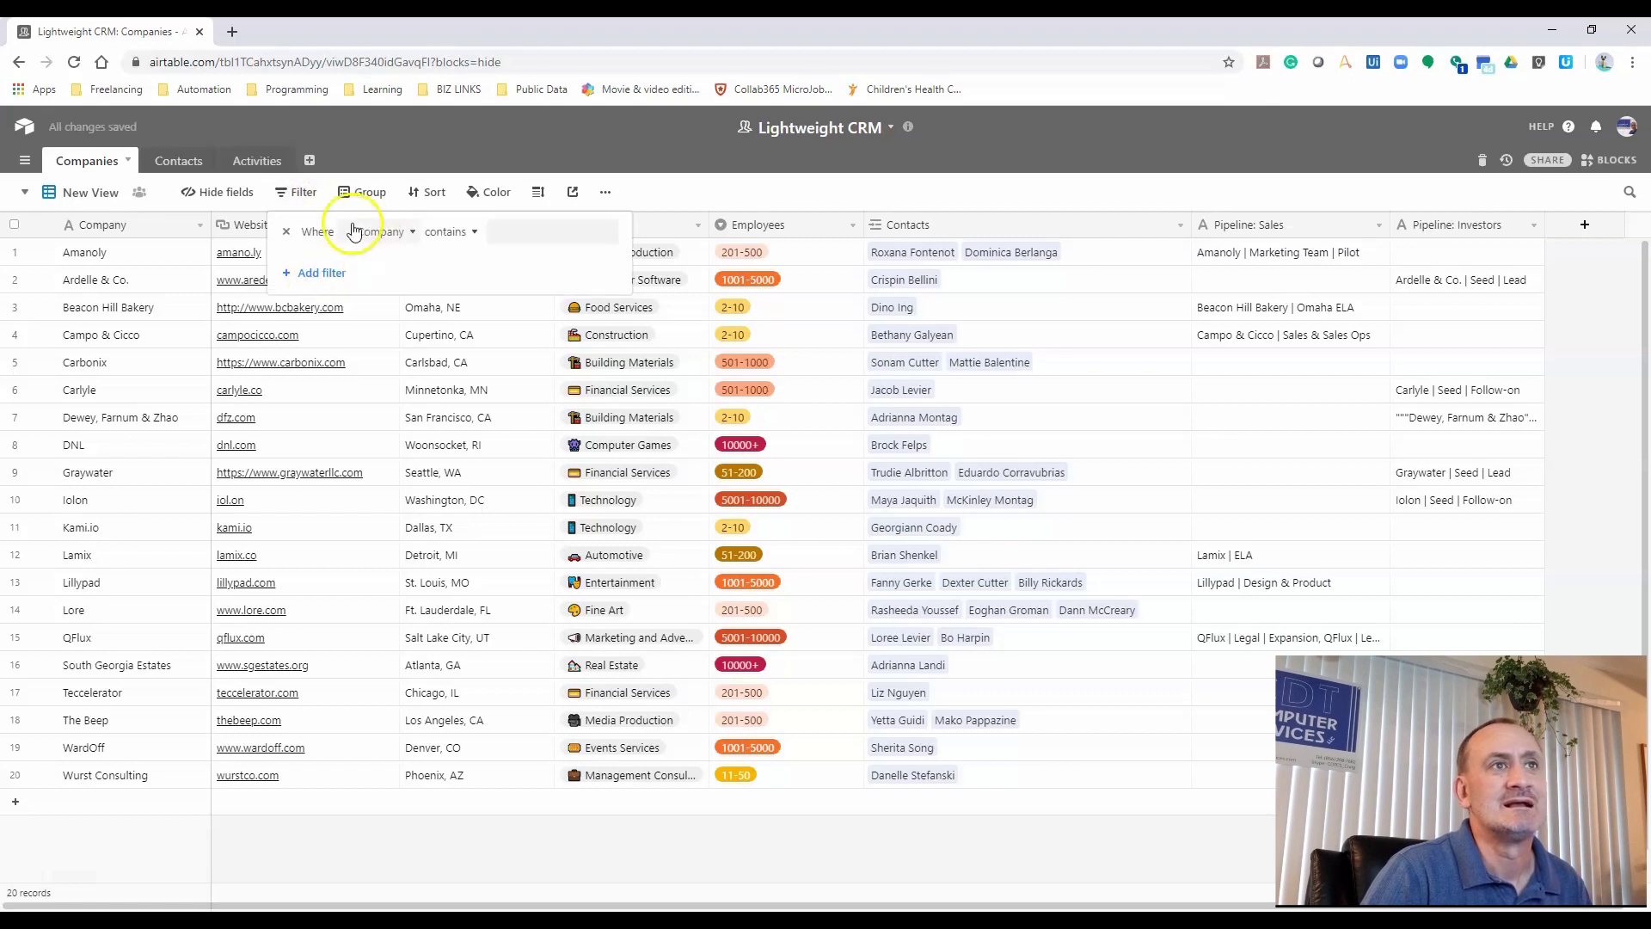
pyautogui.click(643, 195)
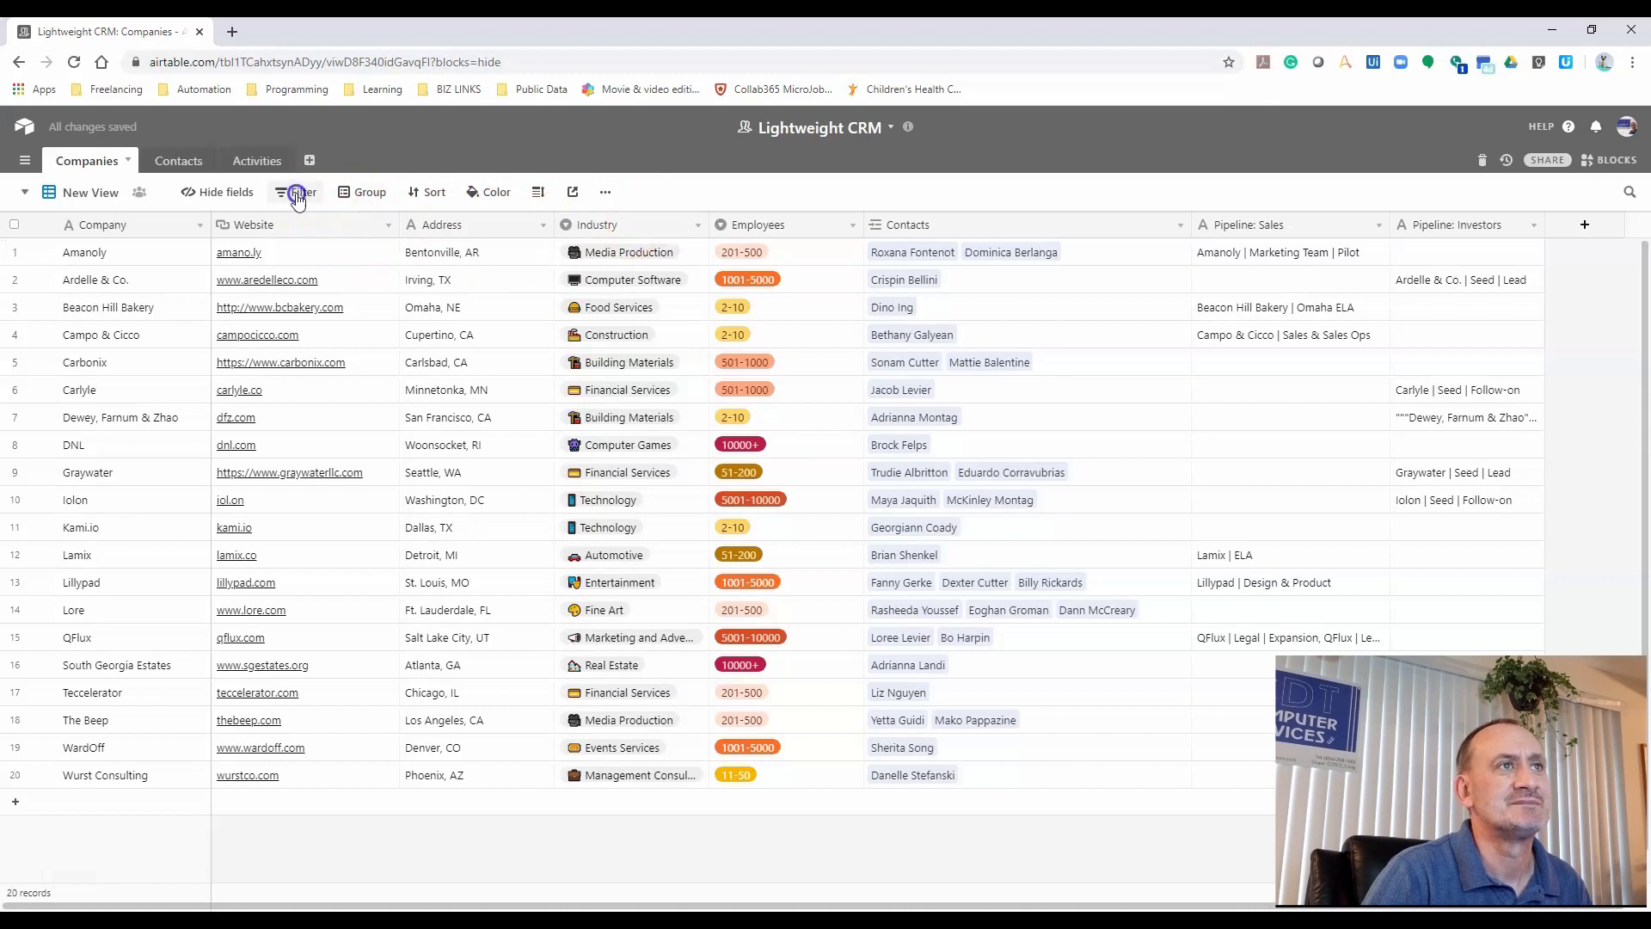
pyautogui.click(297, 195)
pyautogui.click(391, 231)
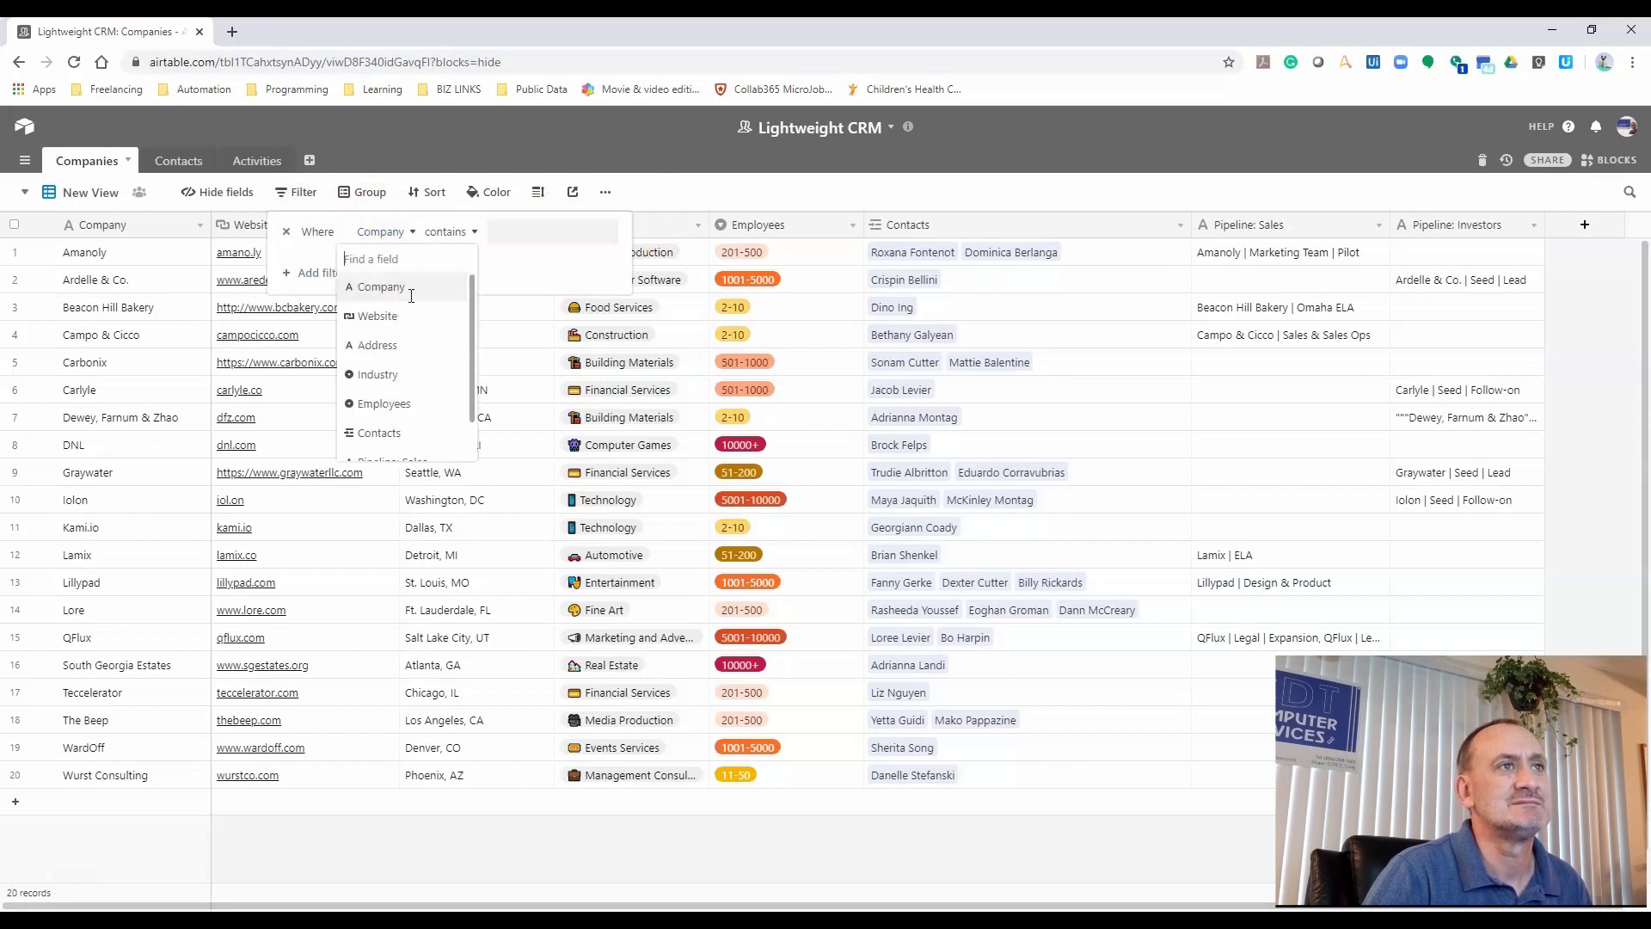
pyautogui.click(385, 375)
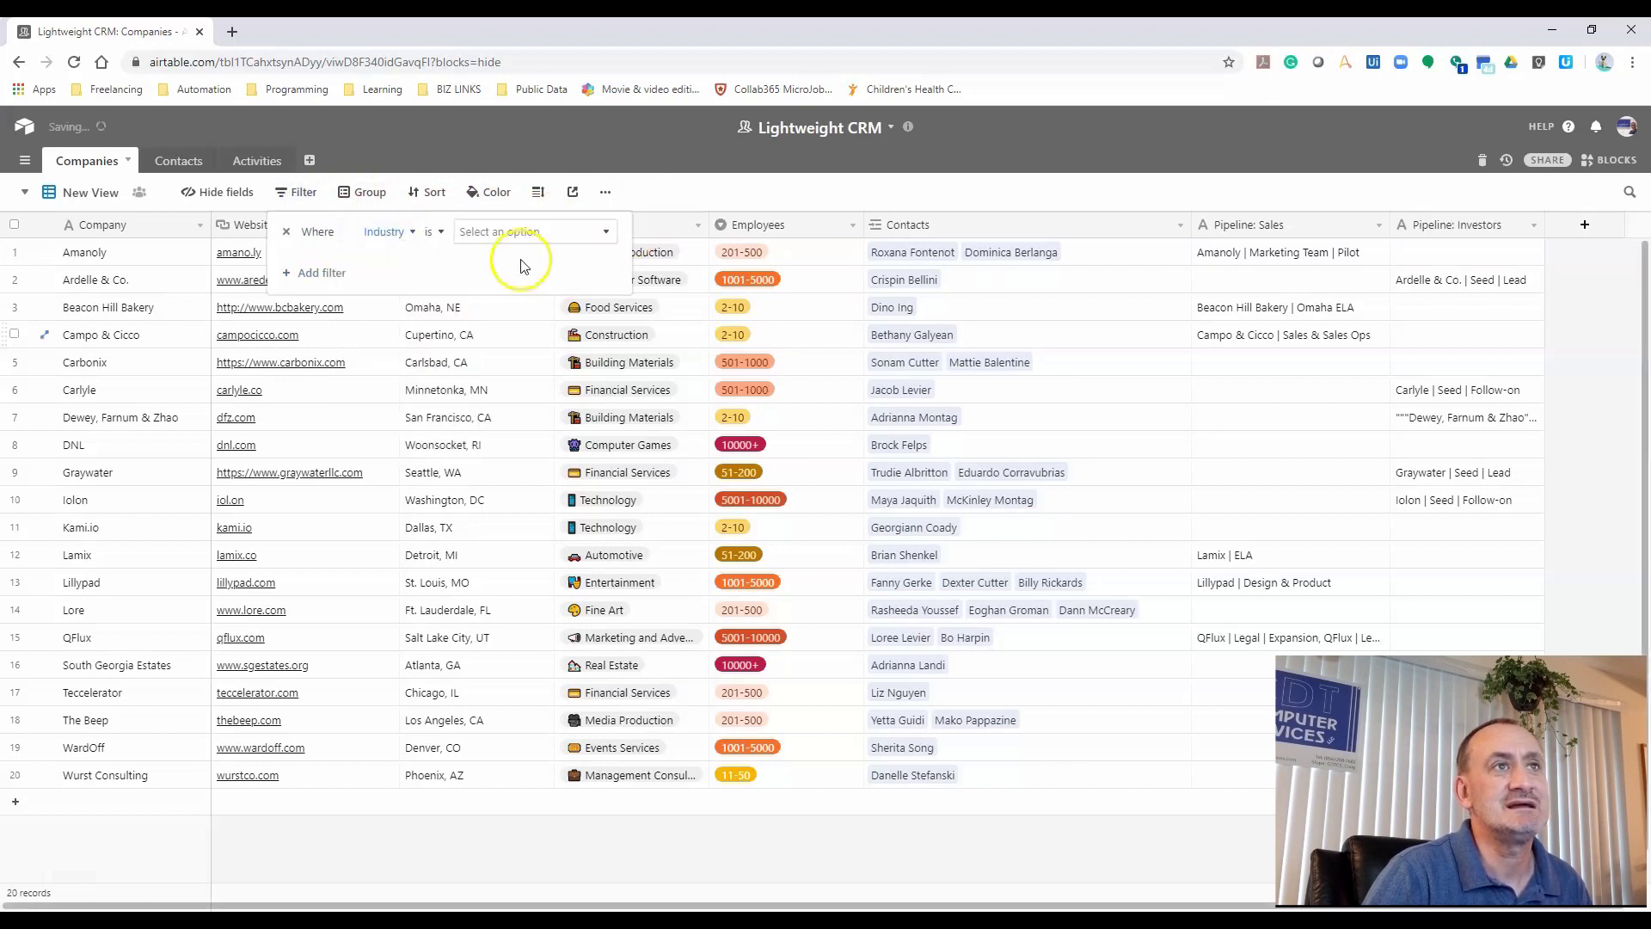
pyautogui.click(607, 232)
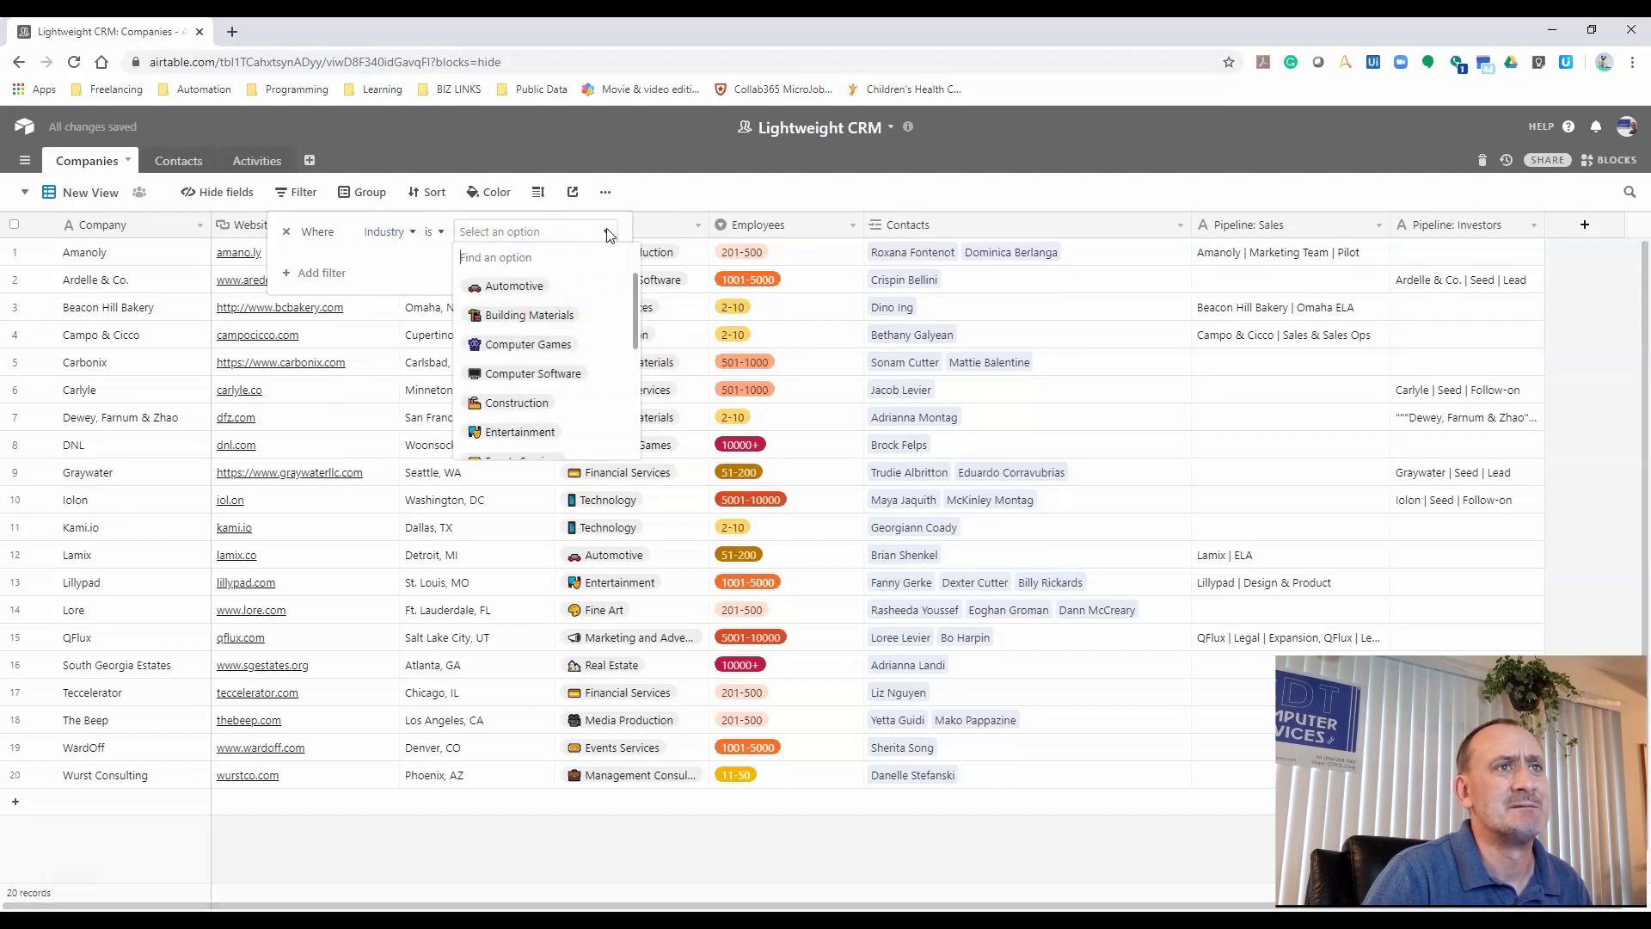
pyautogui.click(524, 375)
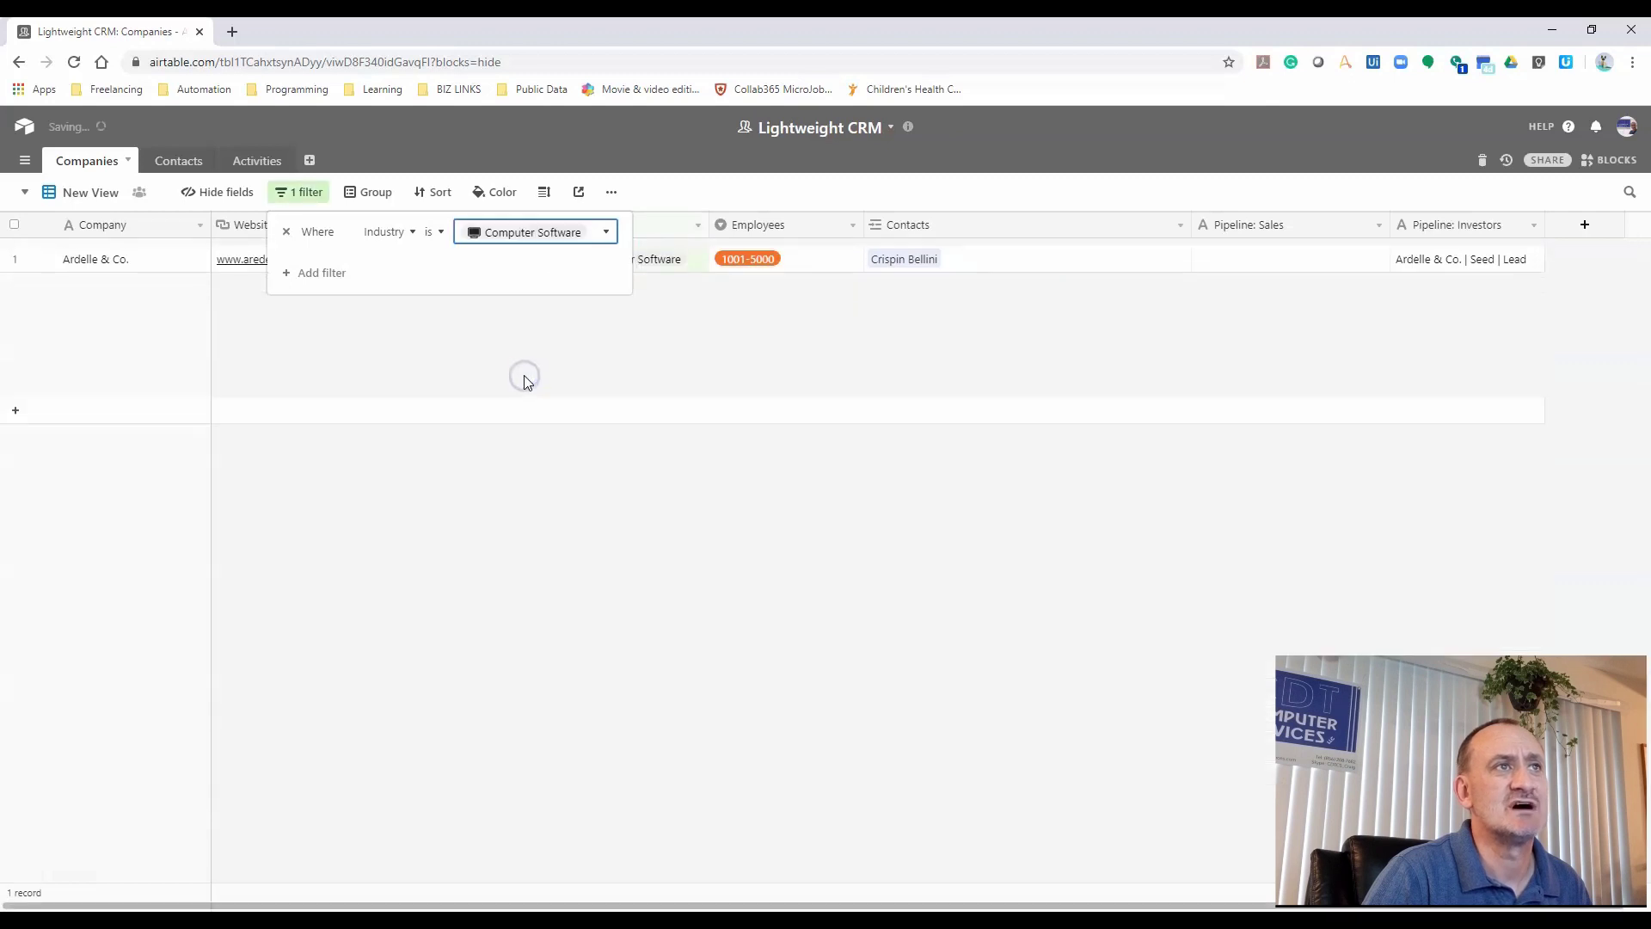
pyautogui.click(596, 347)
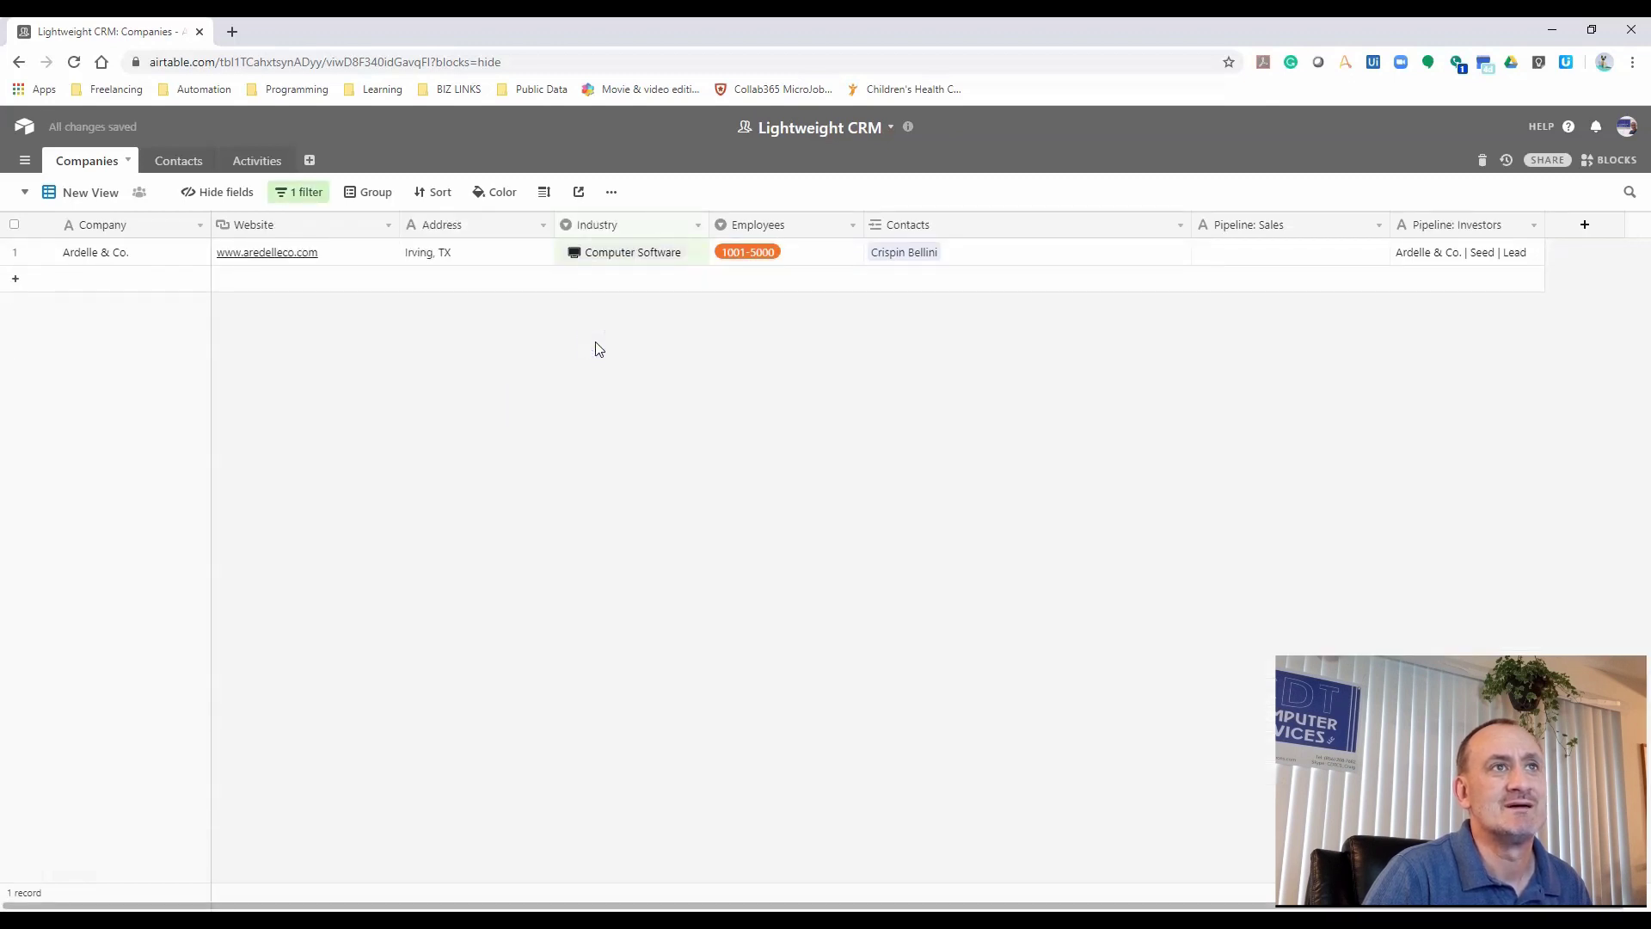
# Change the Industry filter's value in New View to Building Materials
pyautogui.click(307, 193)
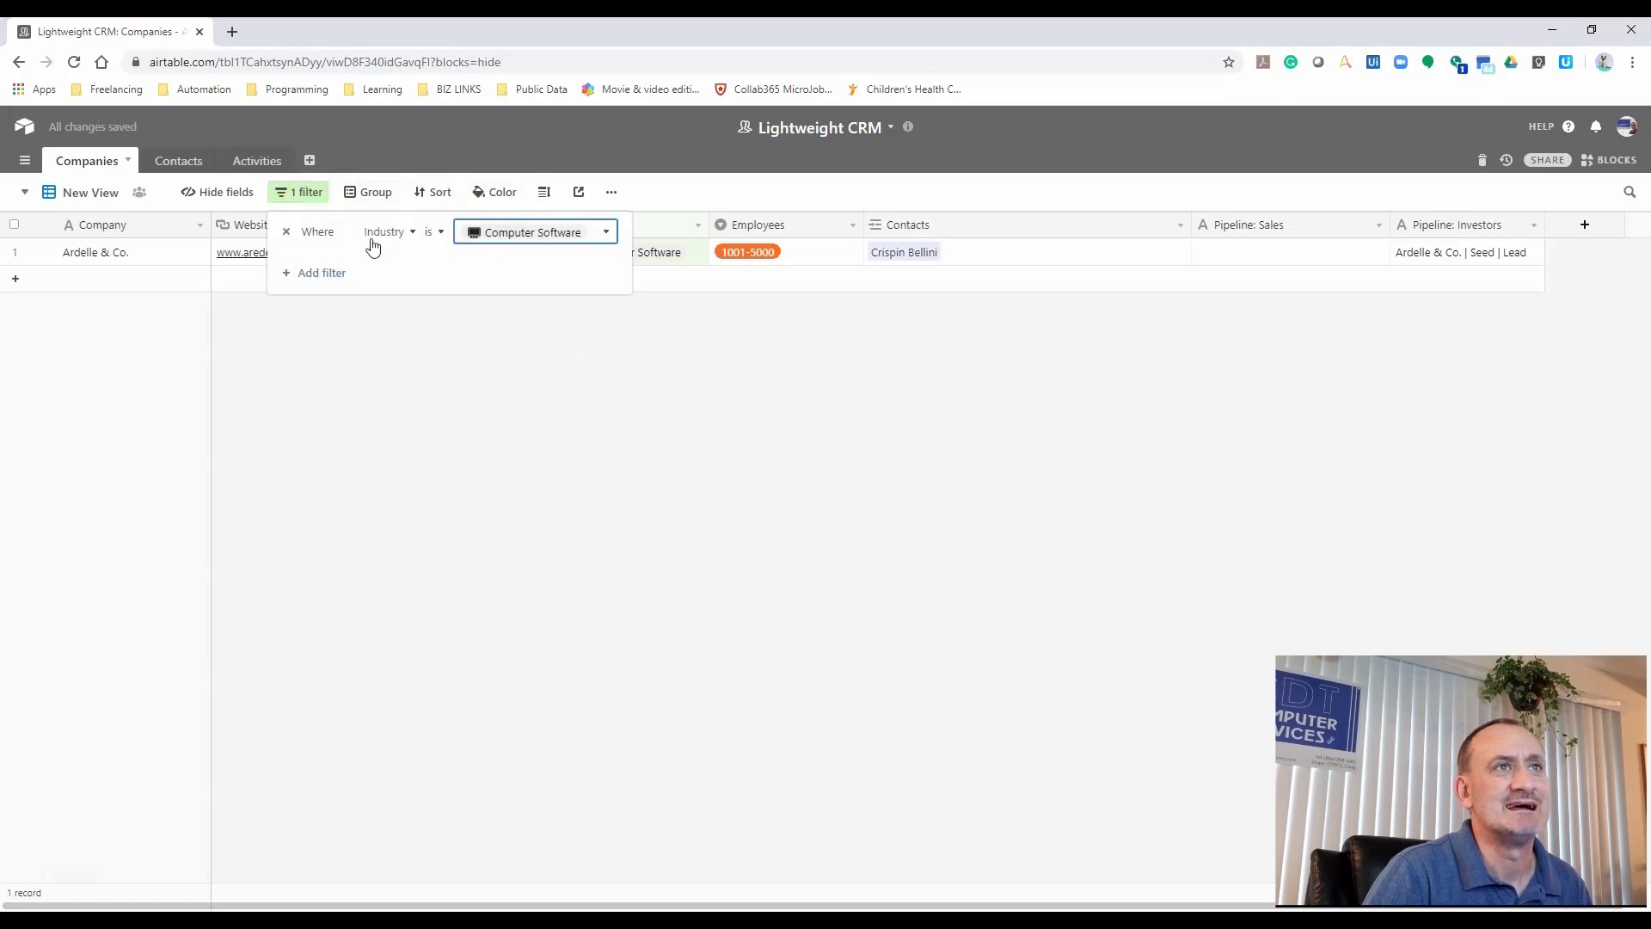
pyautogui.click(598, 231)
pyautogui.click(545, 317)
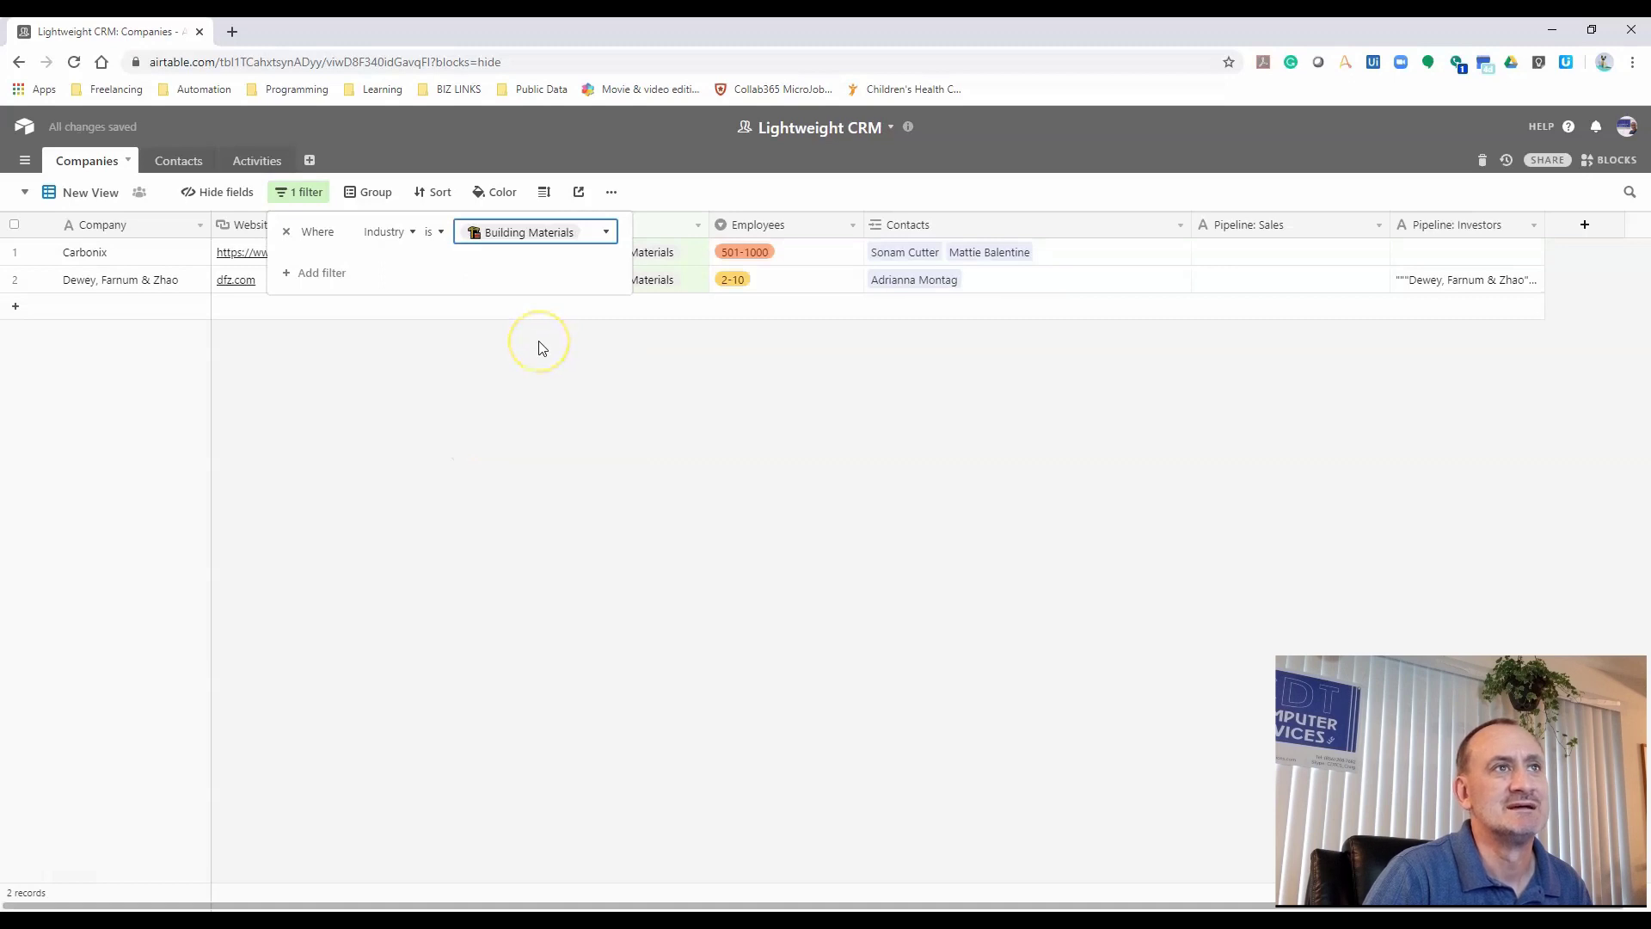
pyautogui.click(540, 345)
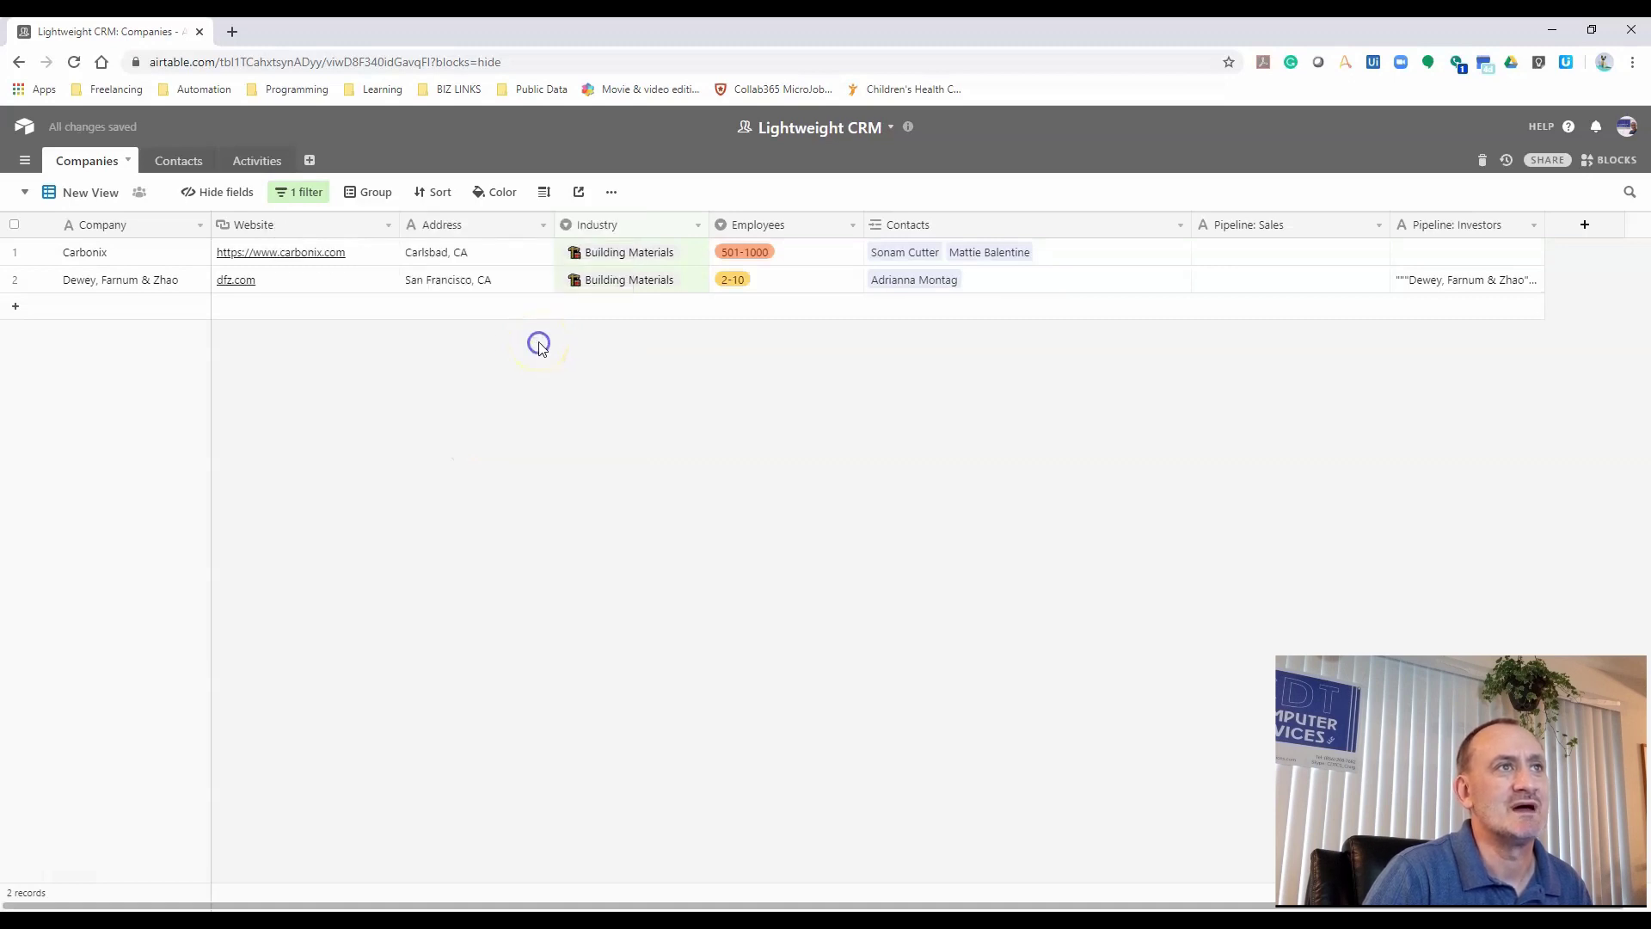
# Sort New View by the Company field from A to Z
pyautogui.click(446, 191)
pyautogui.click(513, 266)
pyautogui.click(486, 322)
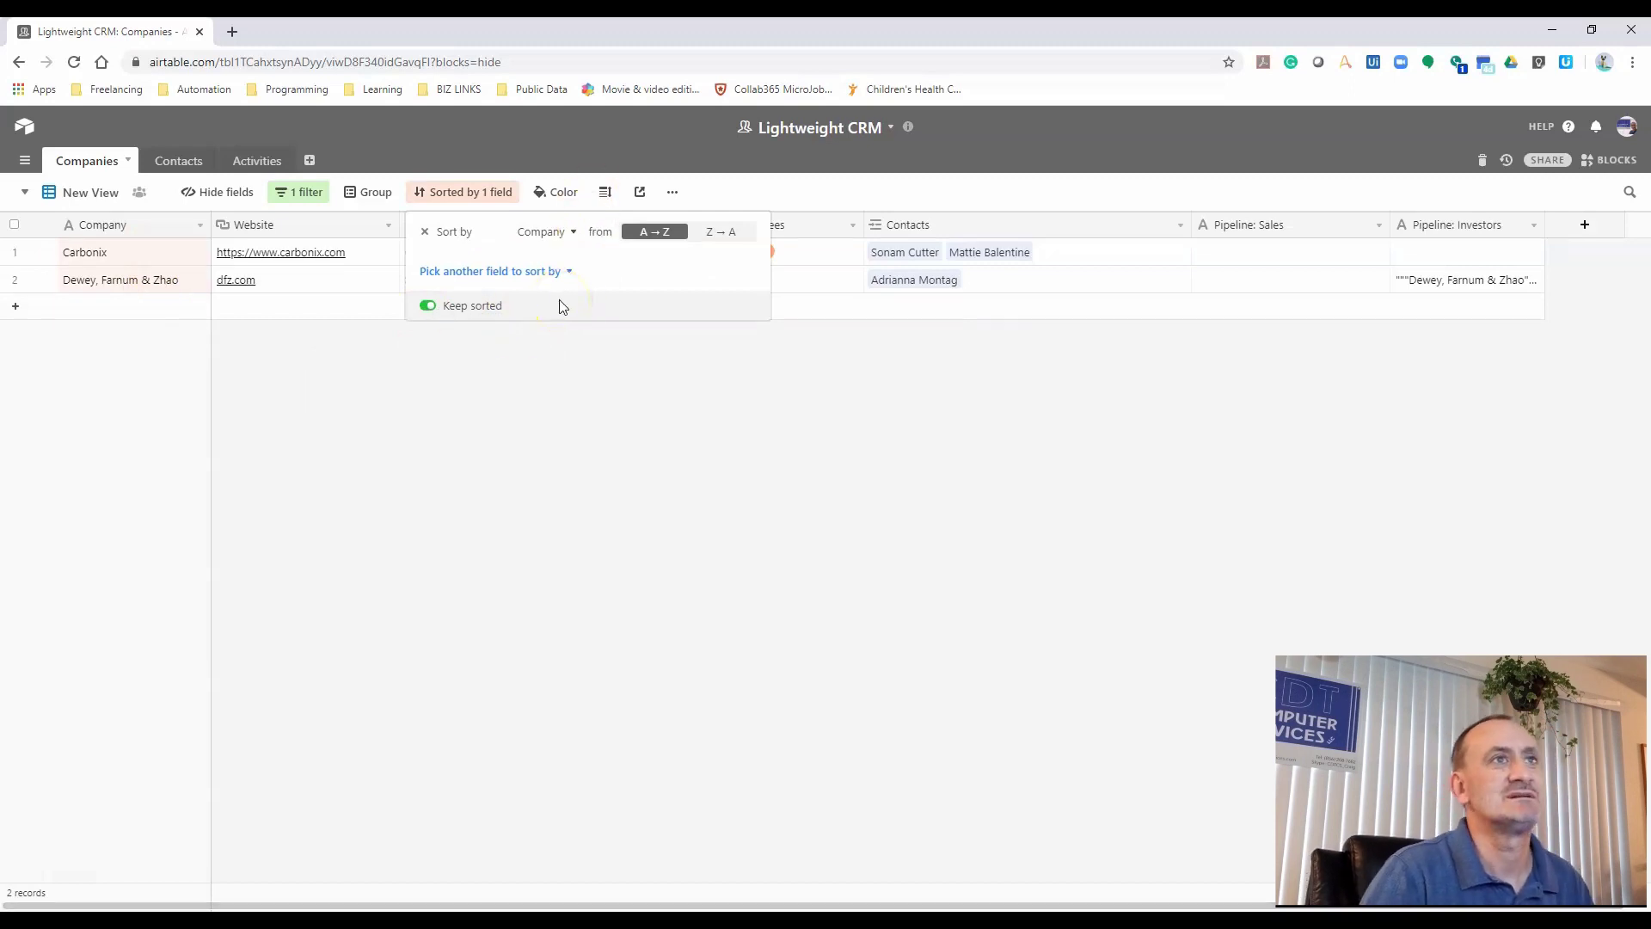
pyautogui.click(579, 384)
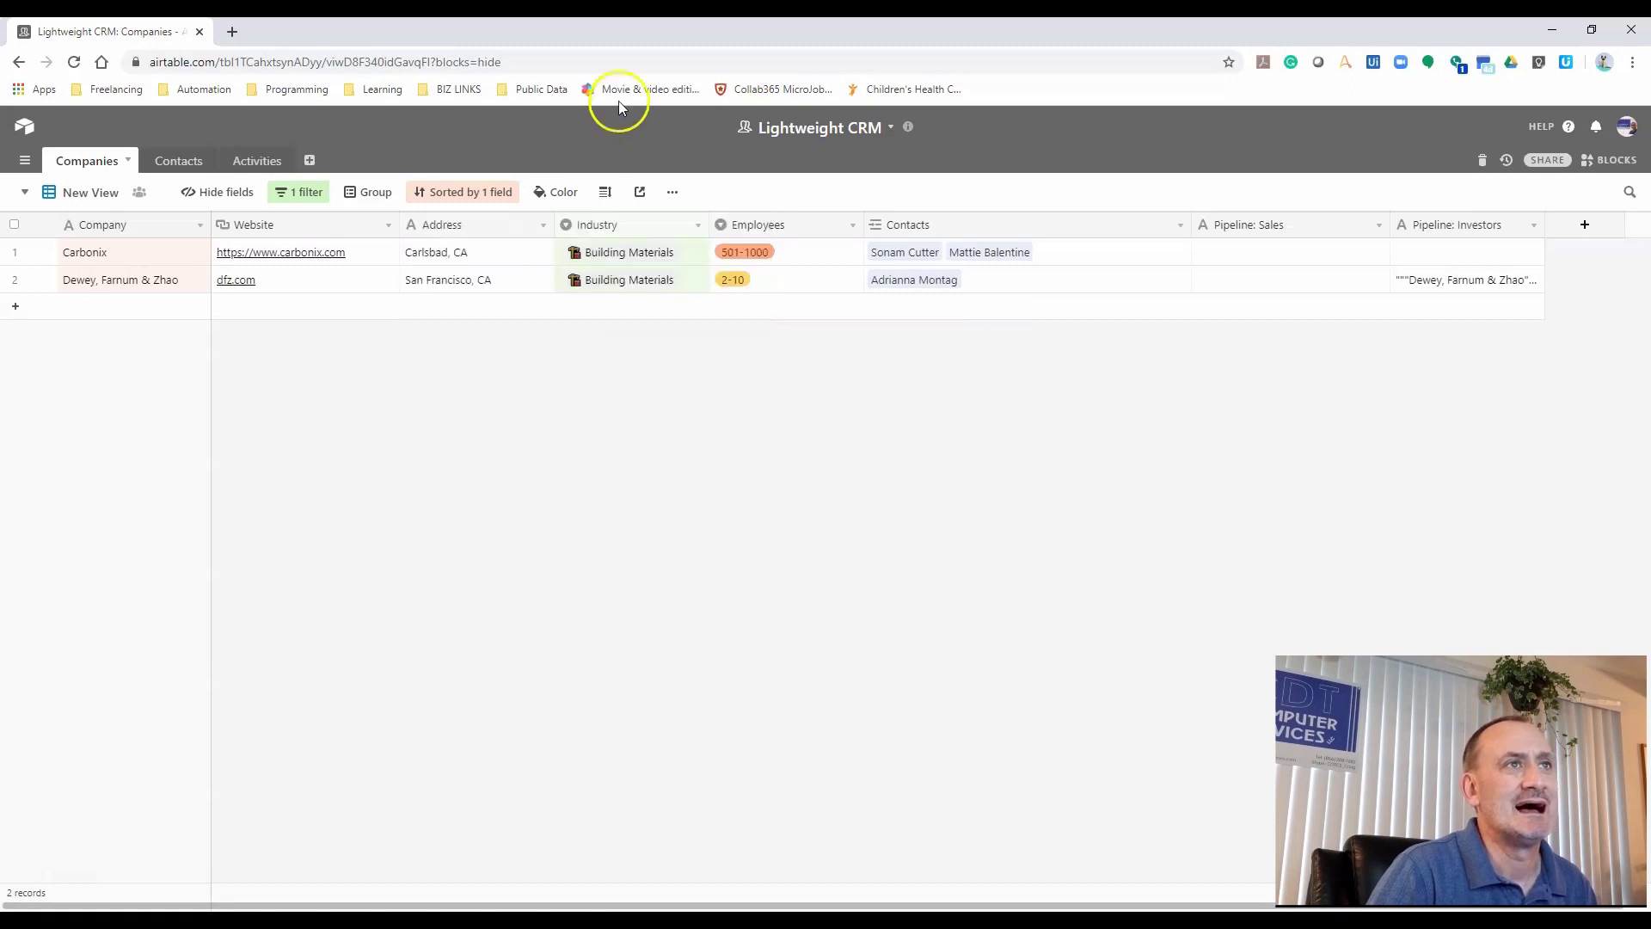
# Group the records in New View by the Employees field
pyautogui.click(380, 195)
pyautogui.click(475, 269)
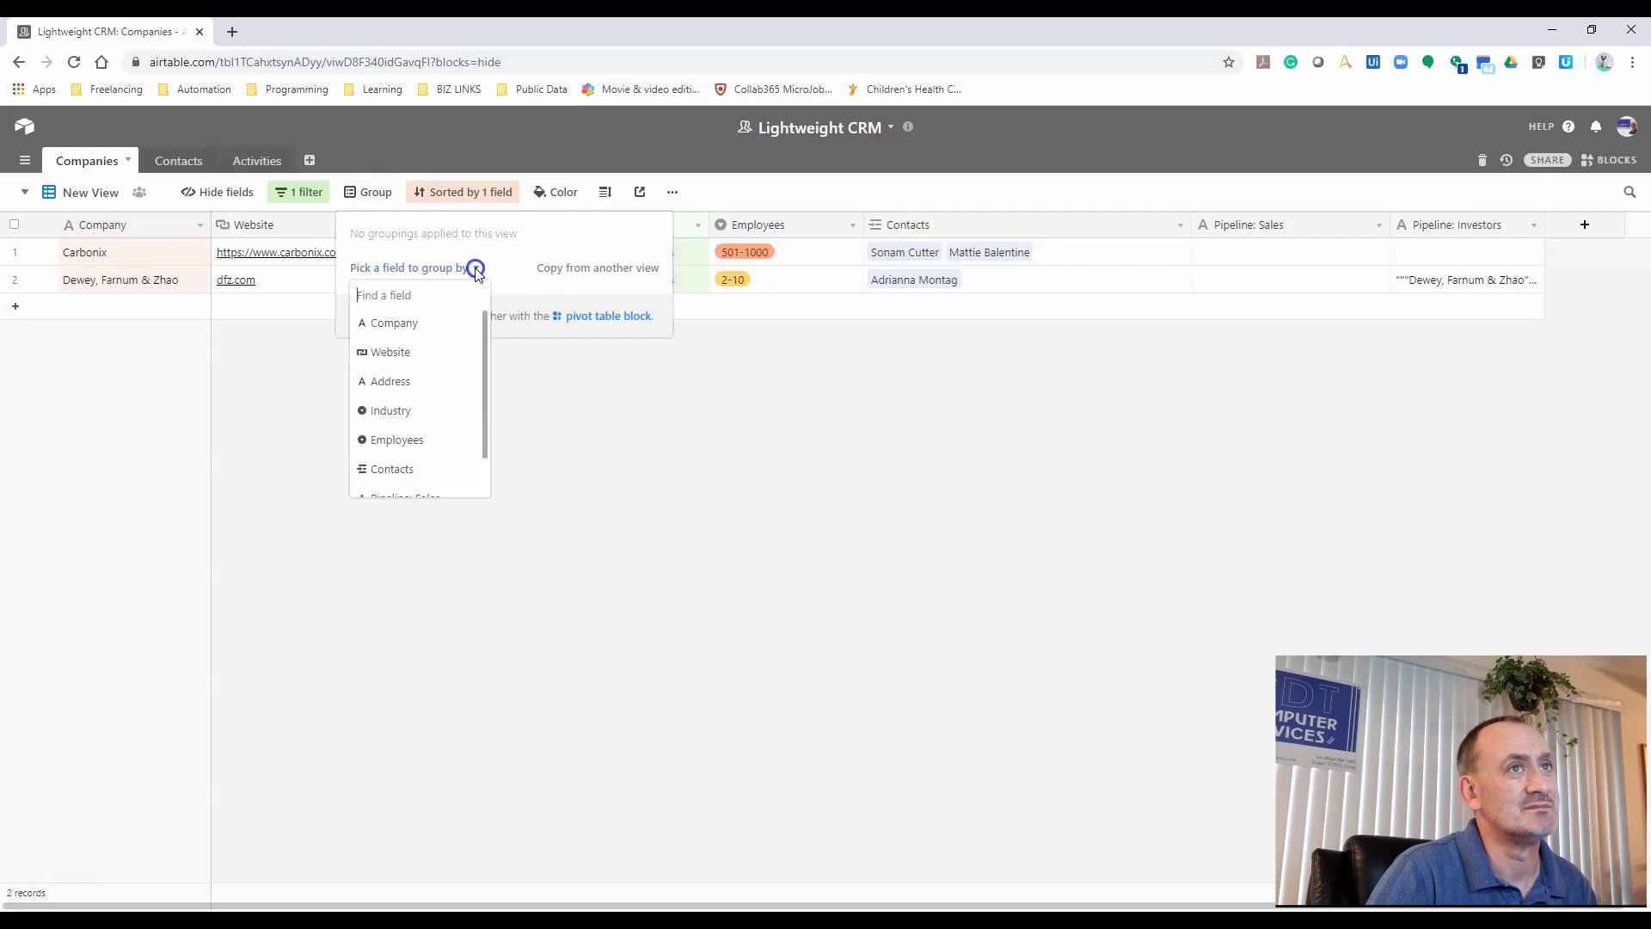
pyautogui.click(404, 439)
pyautogui.click(461, 587)
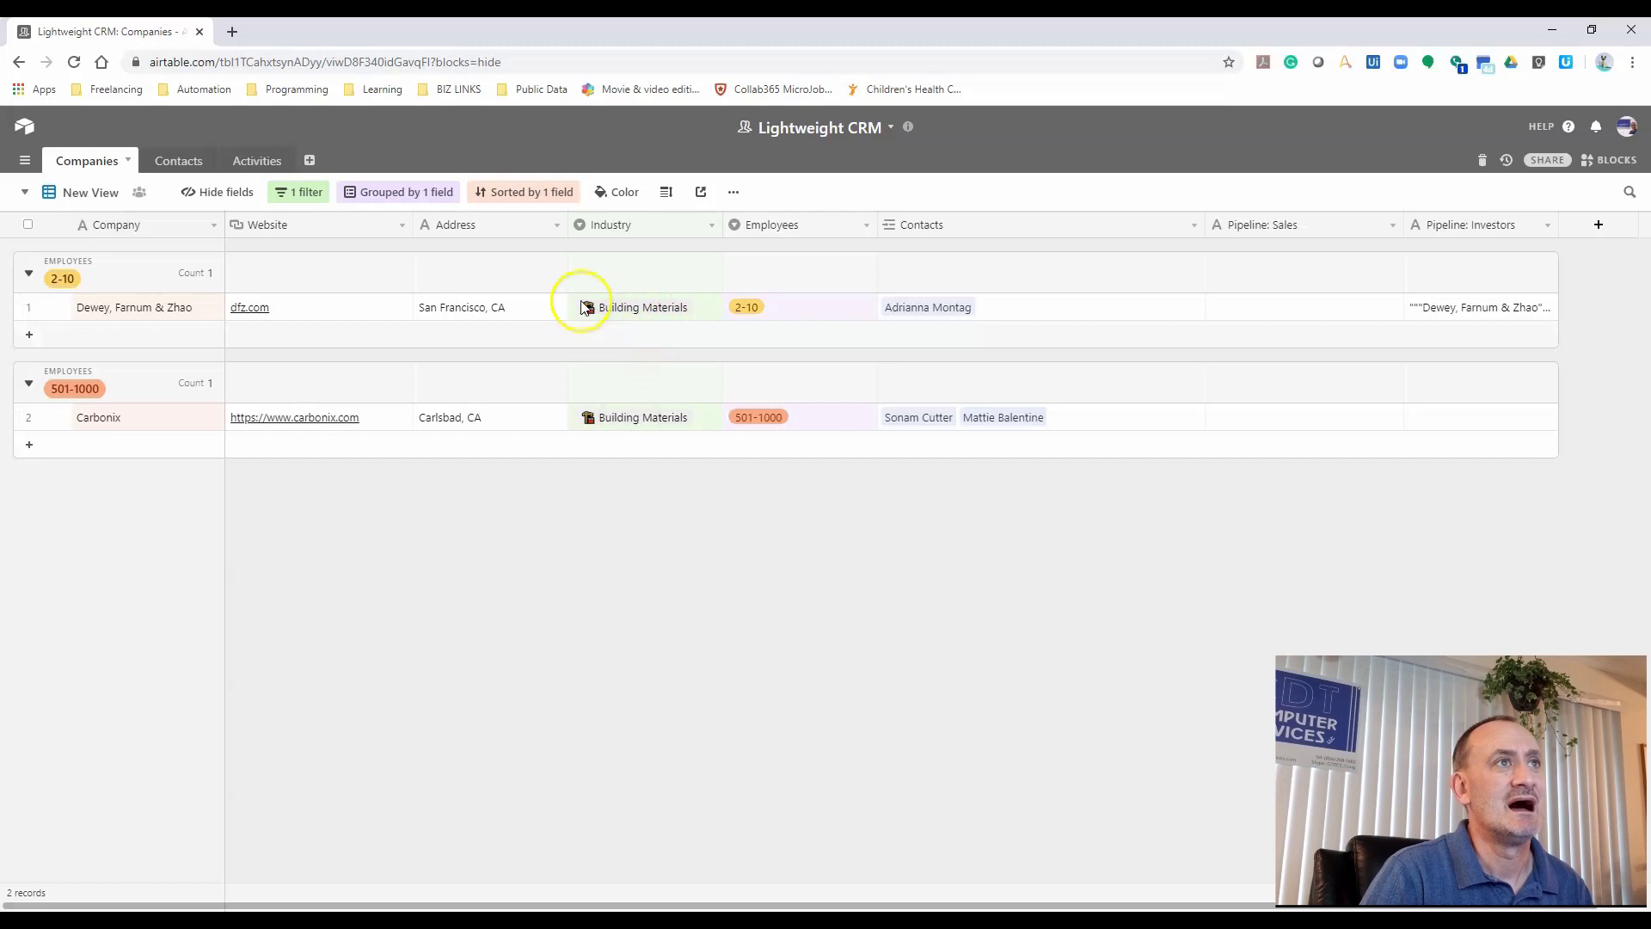
# Hide the Pipeline: Investors and Pipeline: Sales fields in New View
pyautogui.click(233, 192)
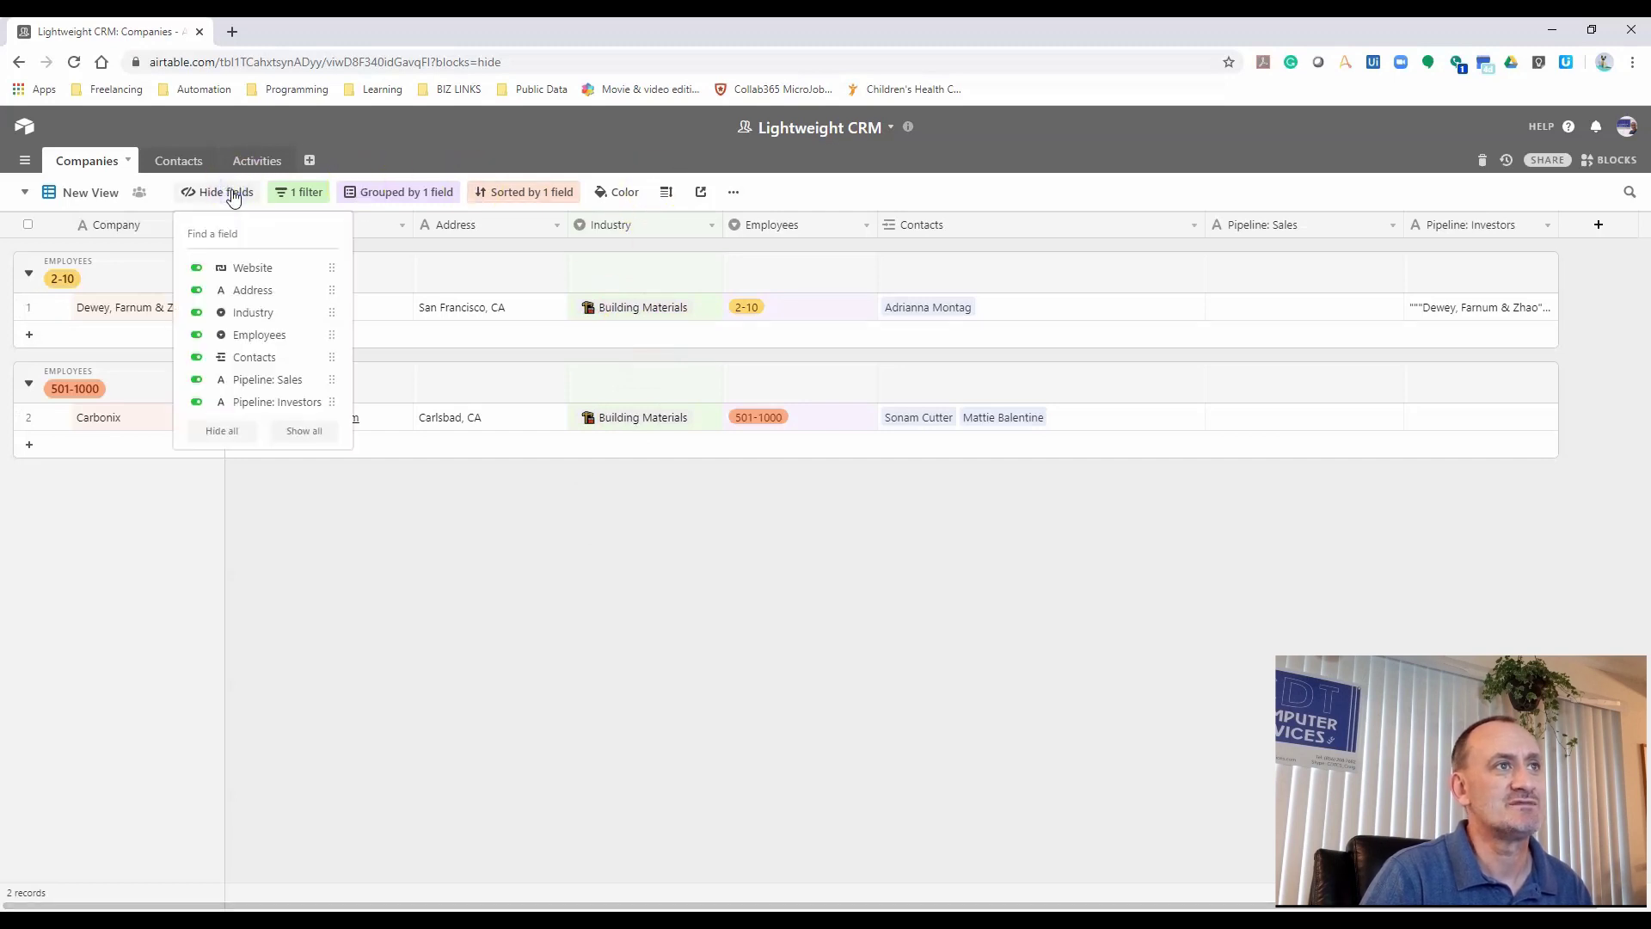
pyautogui.click(197, 399)
pyautogui.click(197, 380)
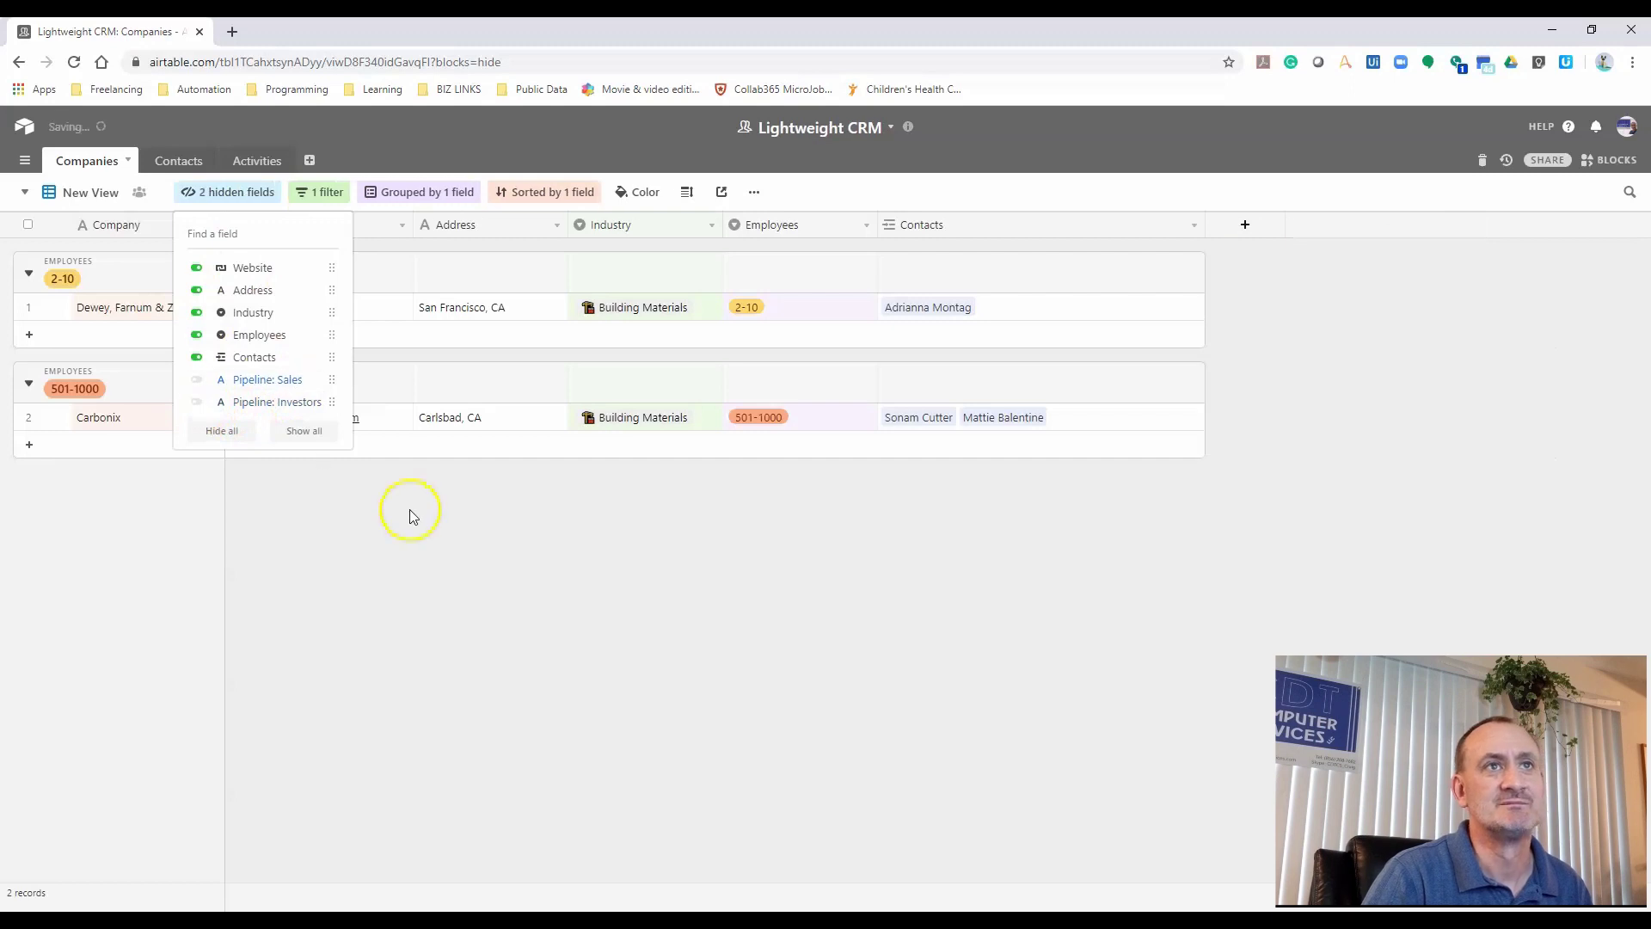
pyautogui.click(409, 509)
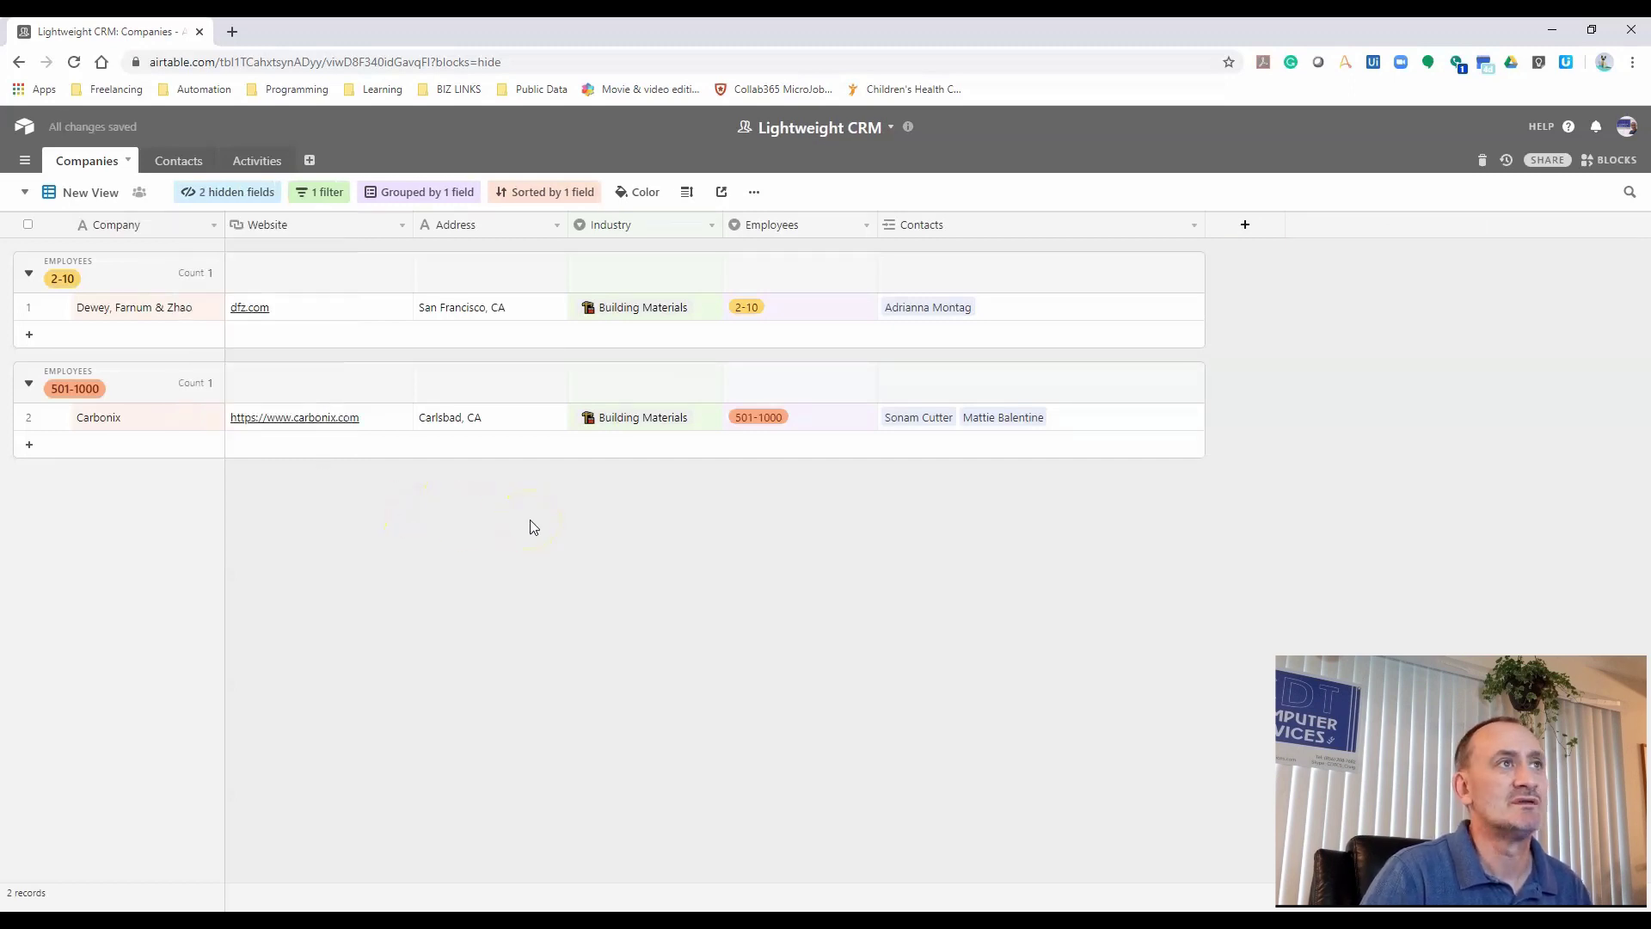
# Compare the "All companies: alphabetical" and "All companies: by employees" views with New View, ending on New View
pyautogui.click(21, 196)
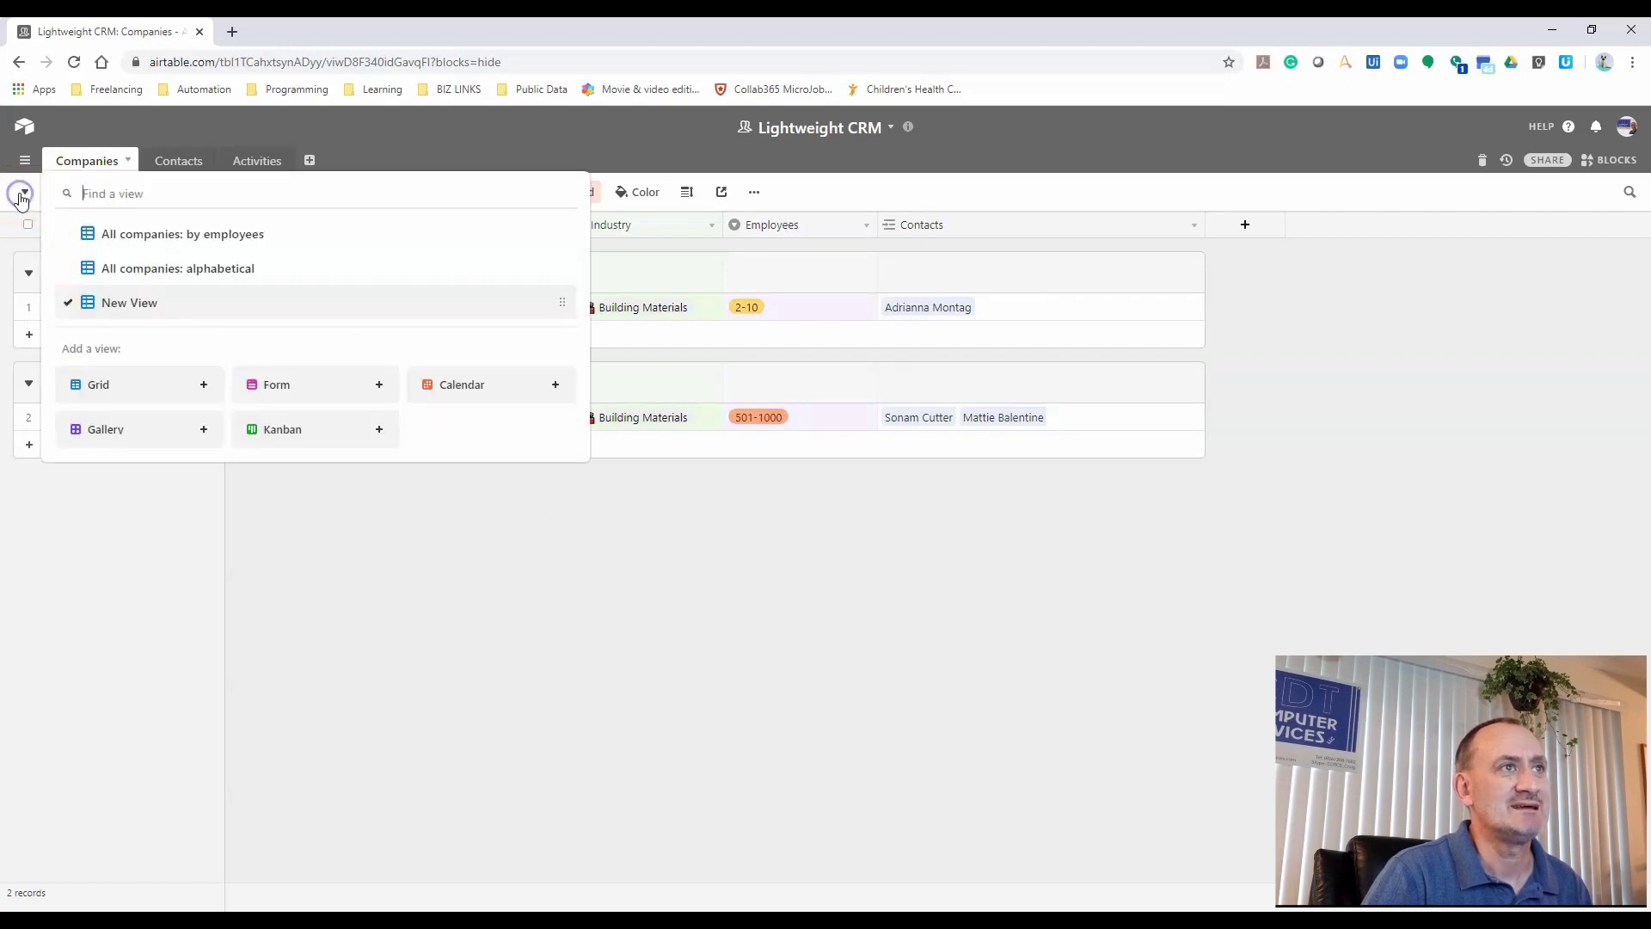
pyautogui.click(186, 269)
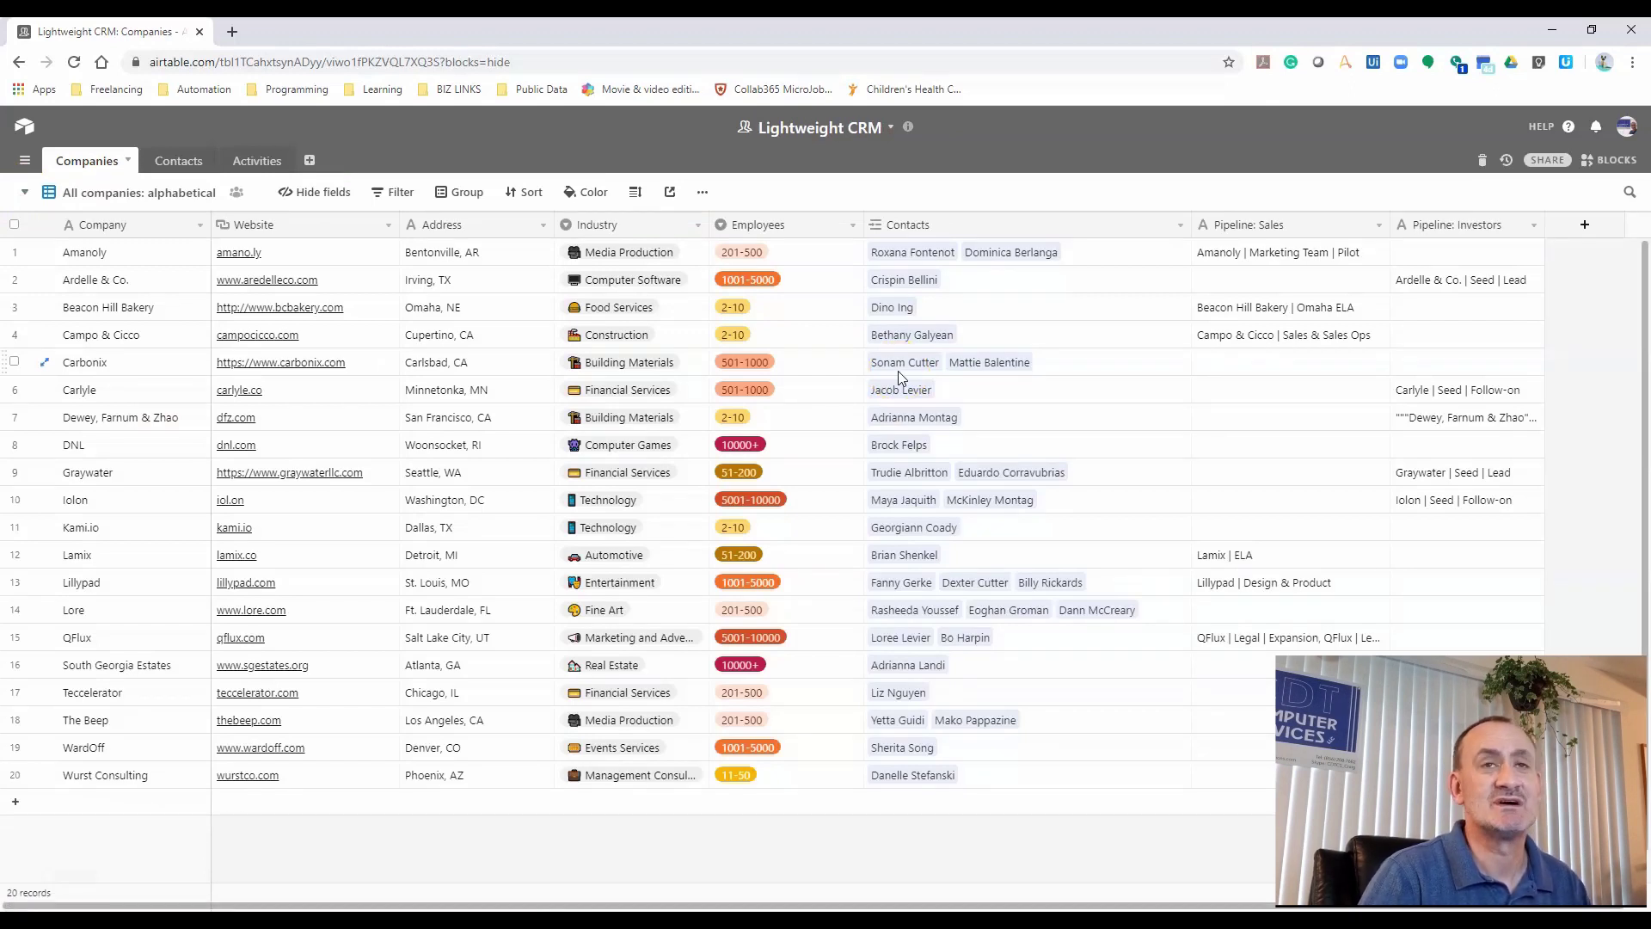
pyautogui.click(28, 197)
pyautogui.click(164, 232)
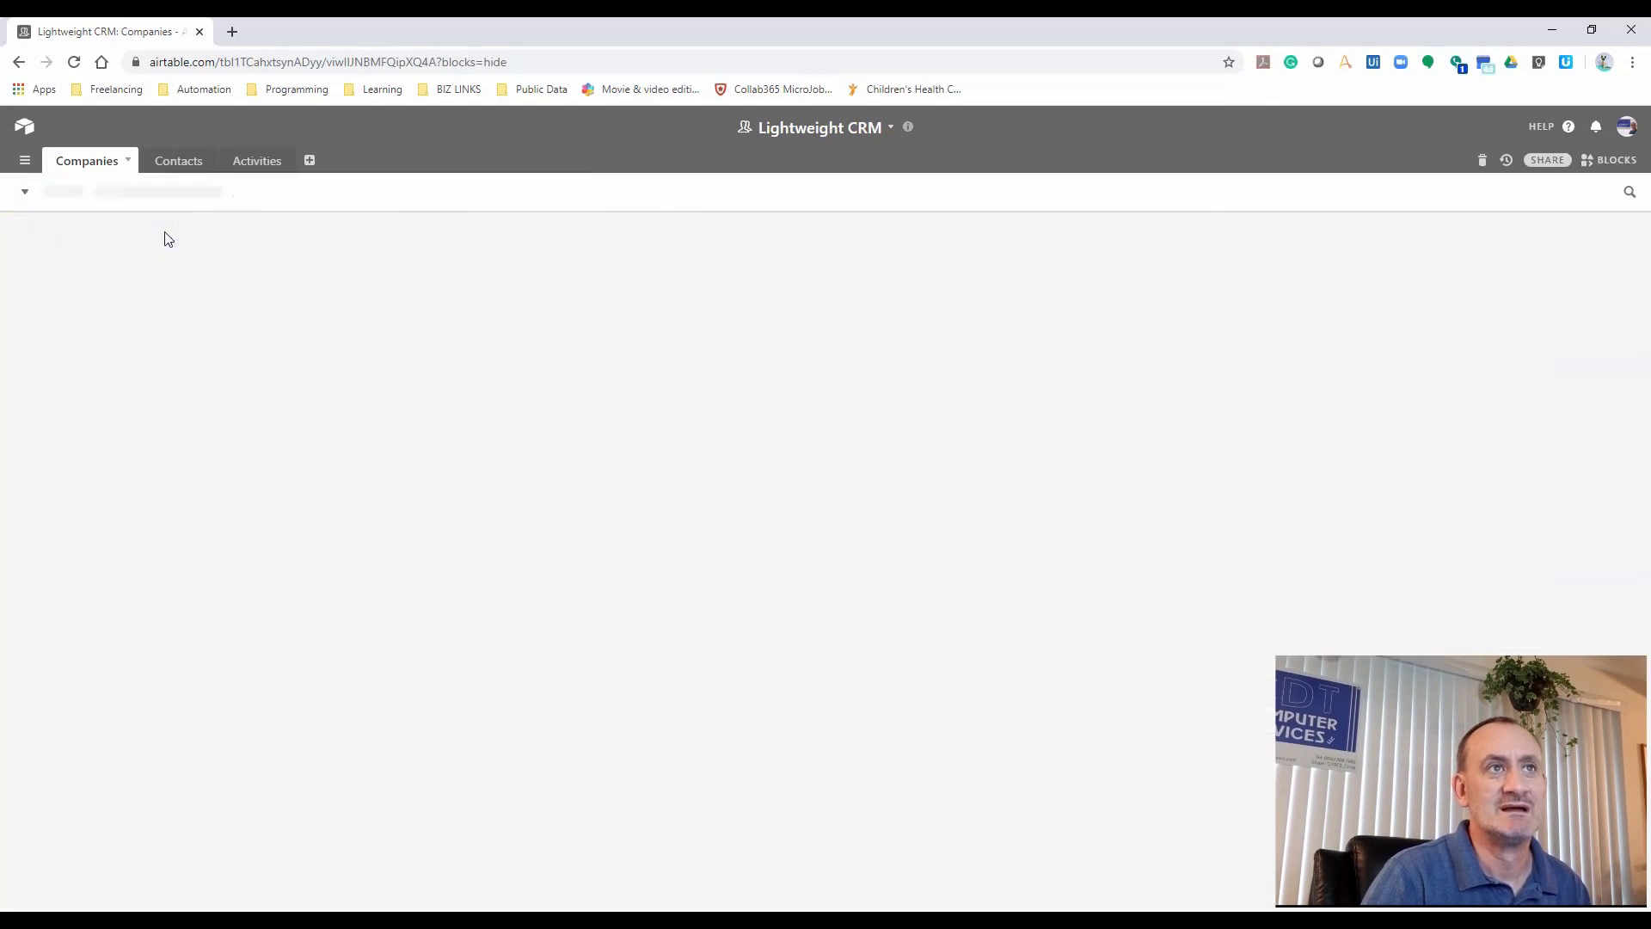
pyautogui.click(23, 193)
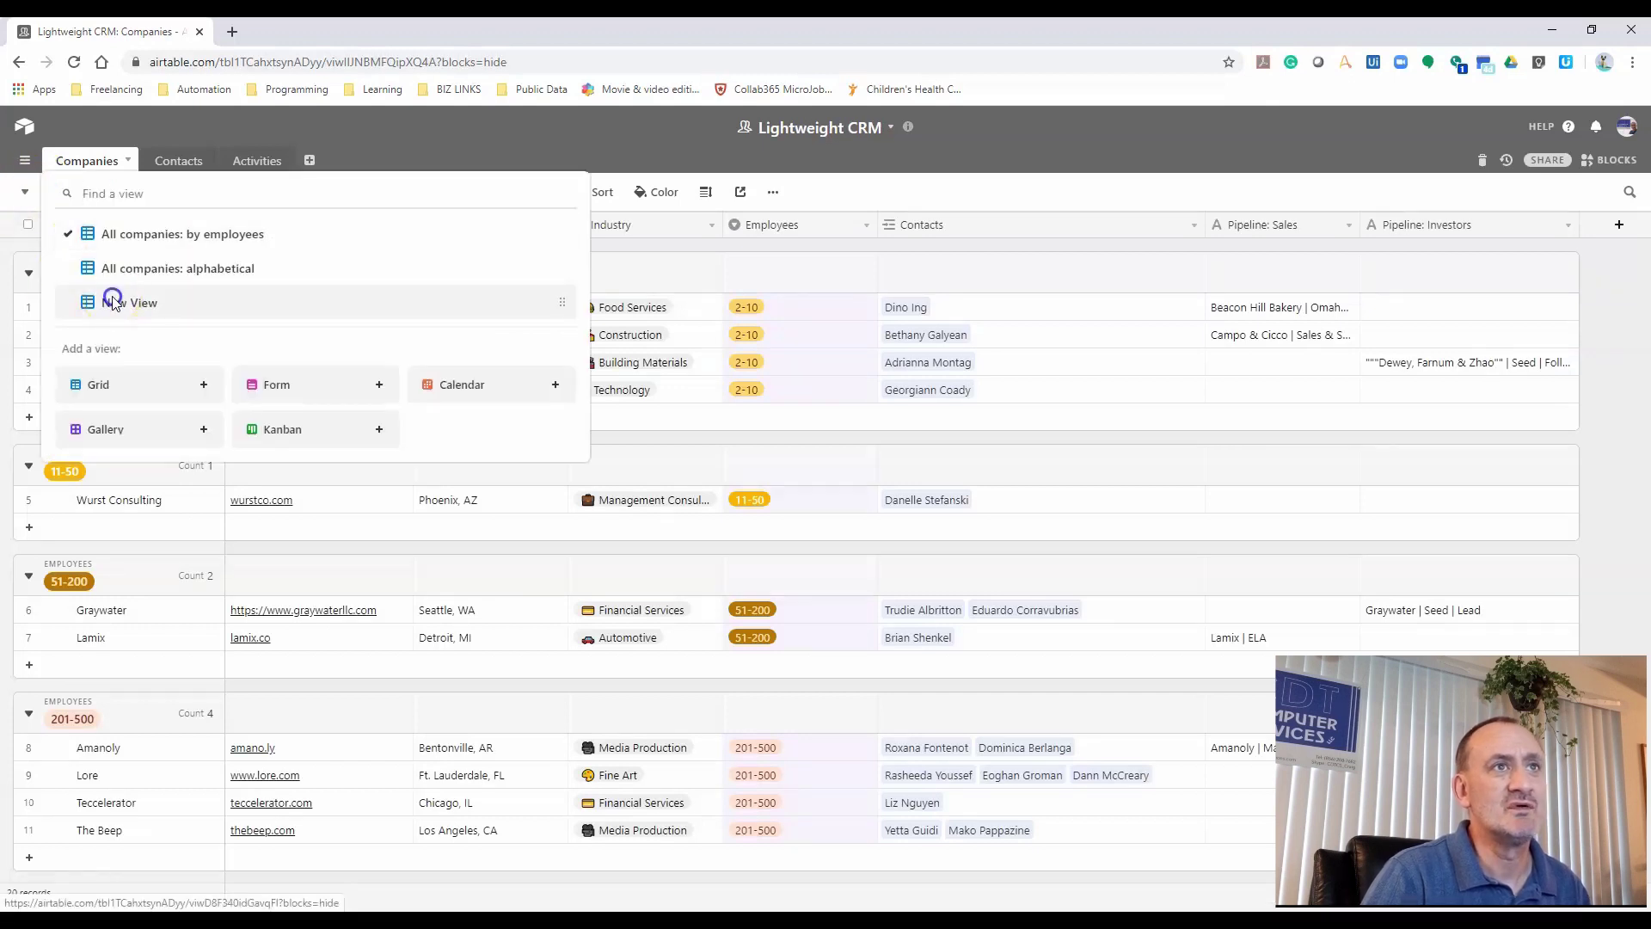
pyautogui.click(110, 301)
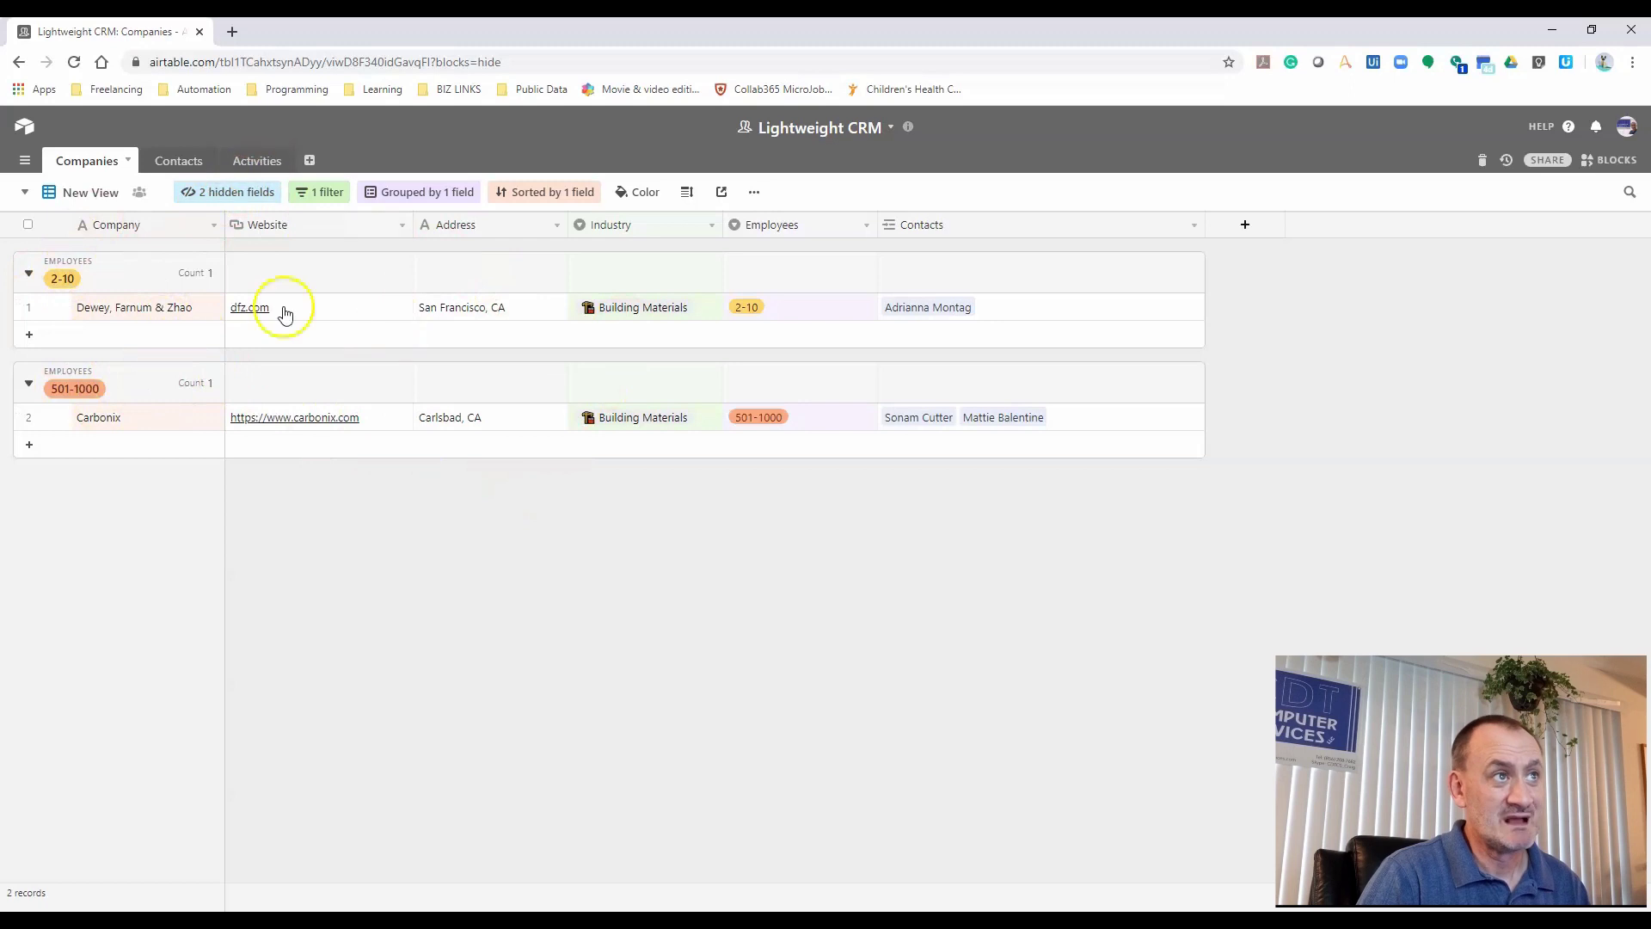
pyautogui.click(25, 194)
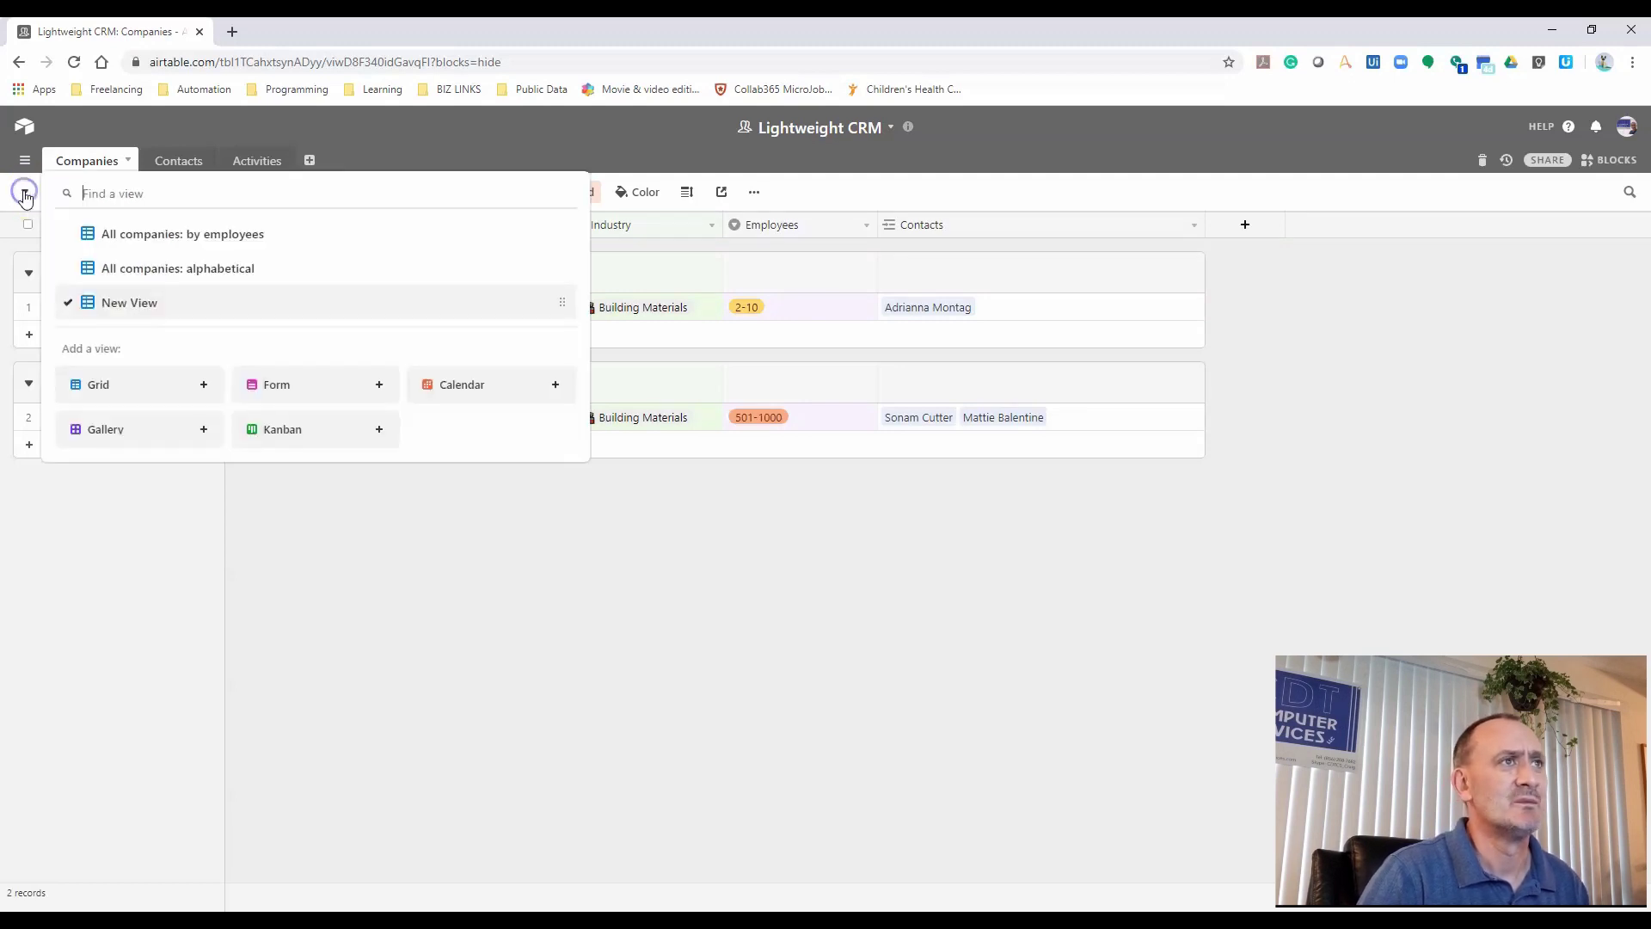
pyautogui.click(360, 151)
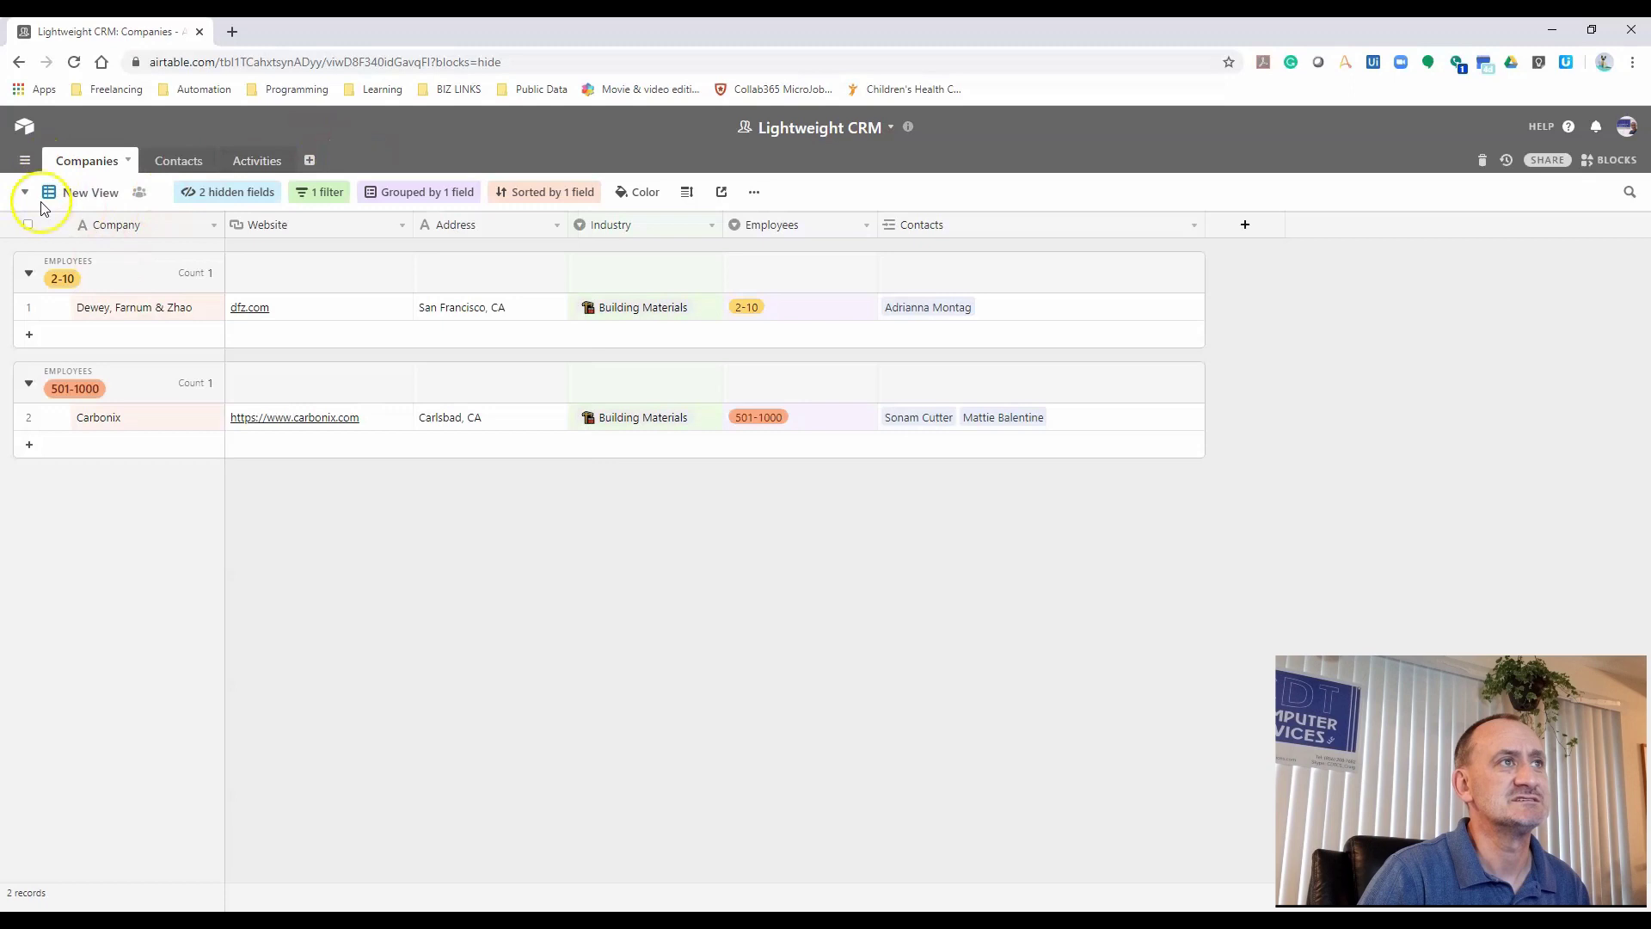
# Switch to the "All companies: alphabetical" view and add a gallery view to the Companies table
pyautogui.click(26, 193)
pyautogui.click(129, 268)
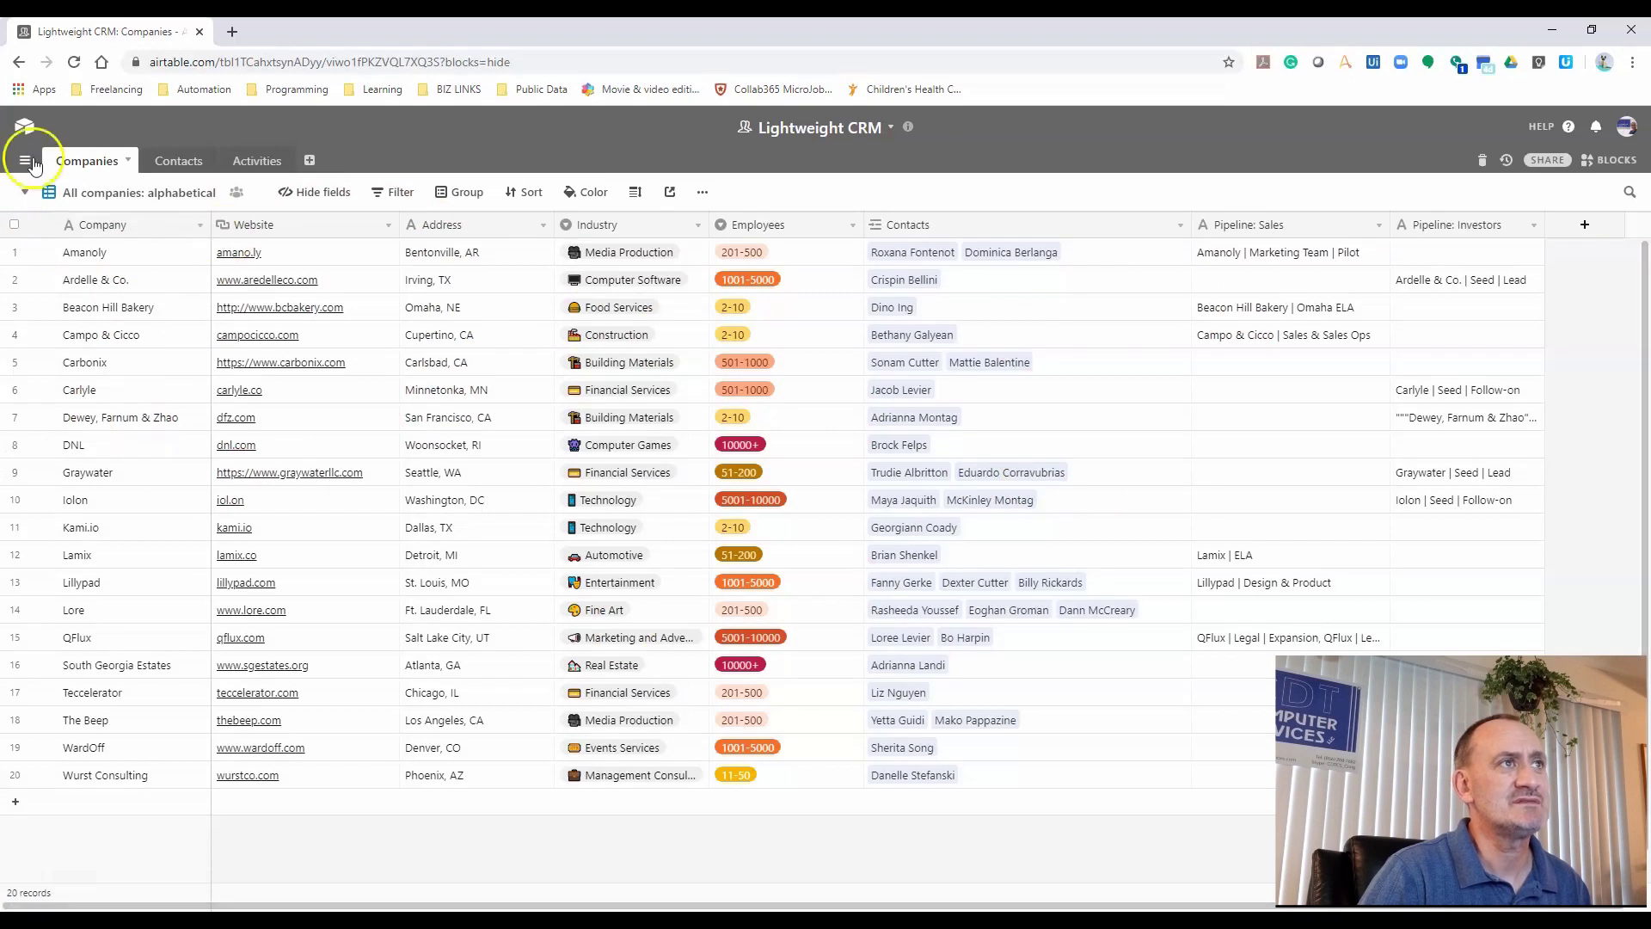
pyautogui.click(26, 192)
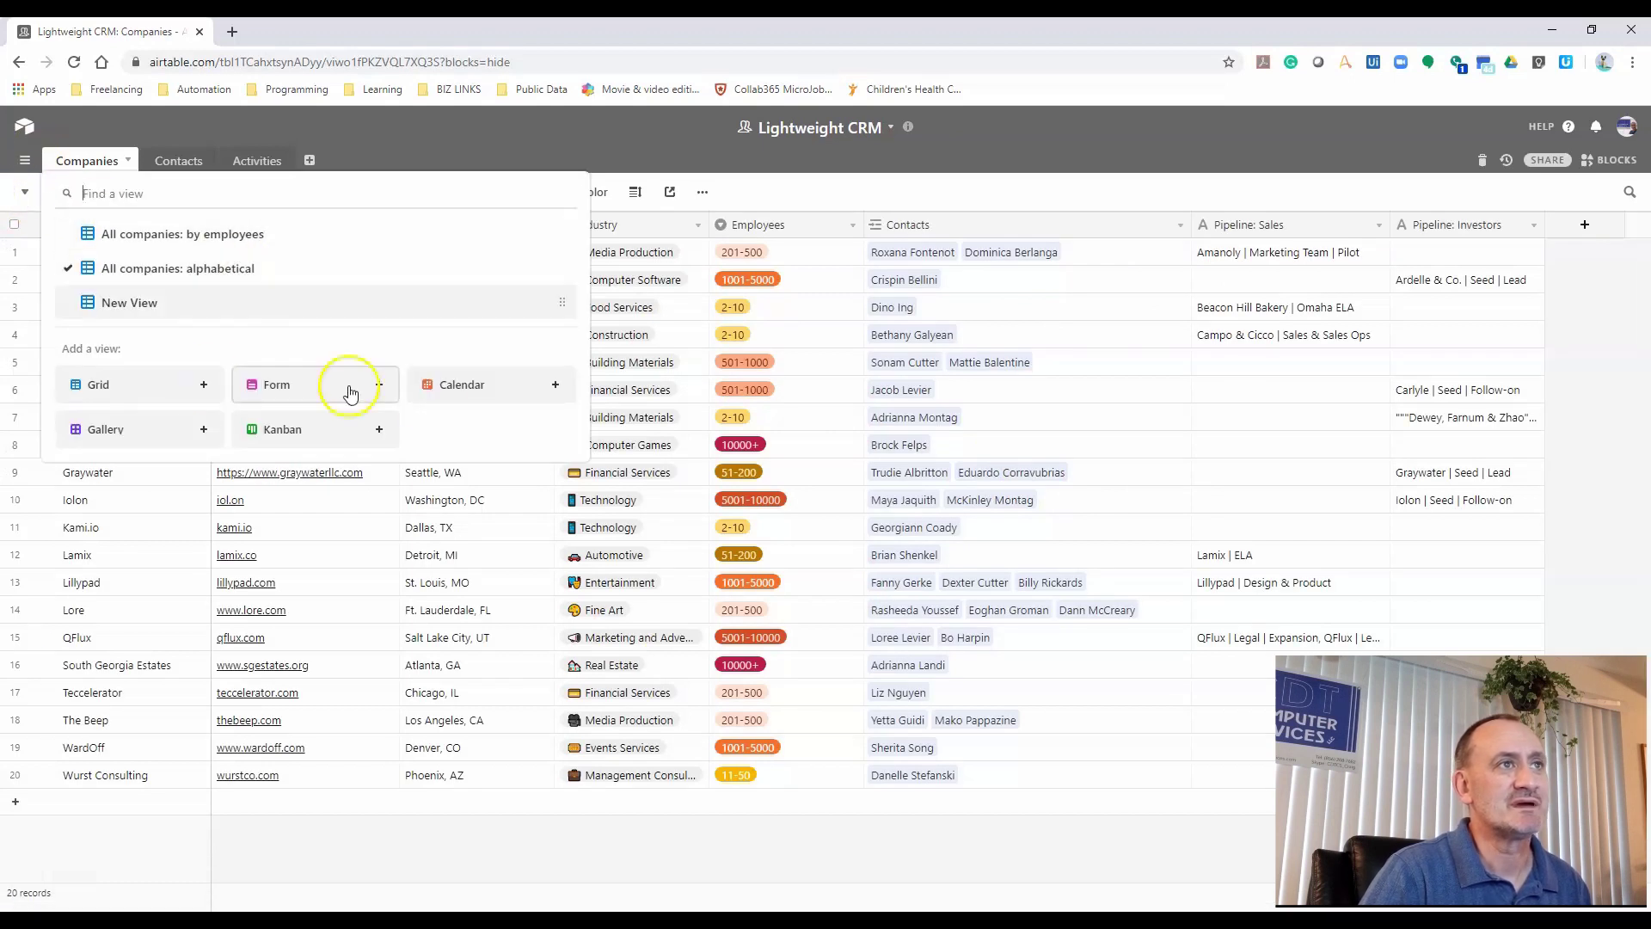
pyautogui.click(118, 430)
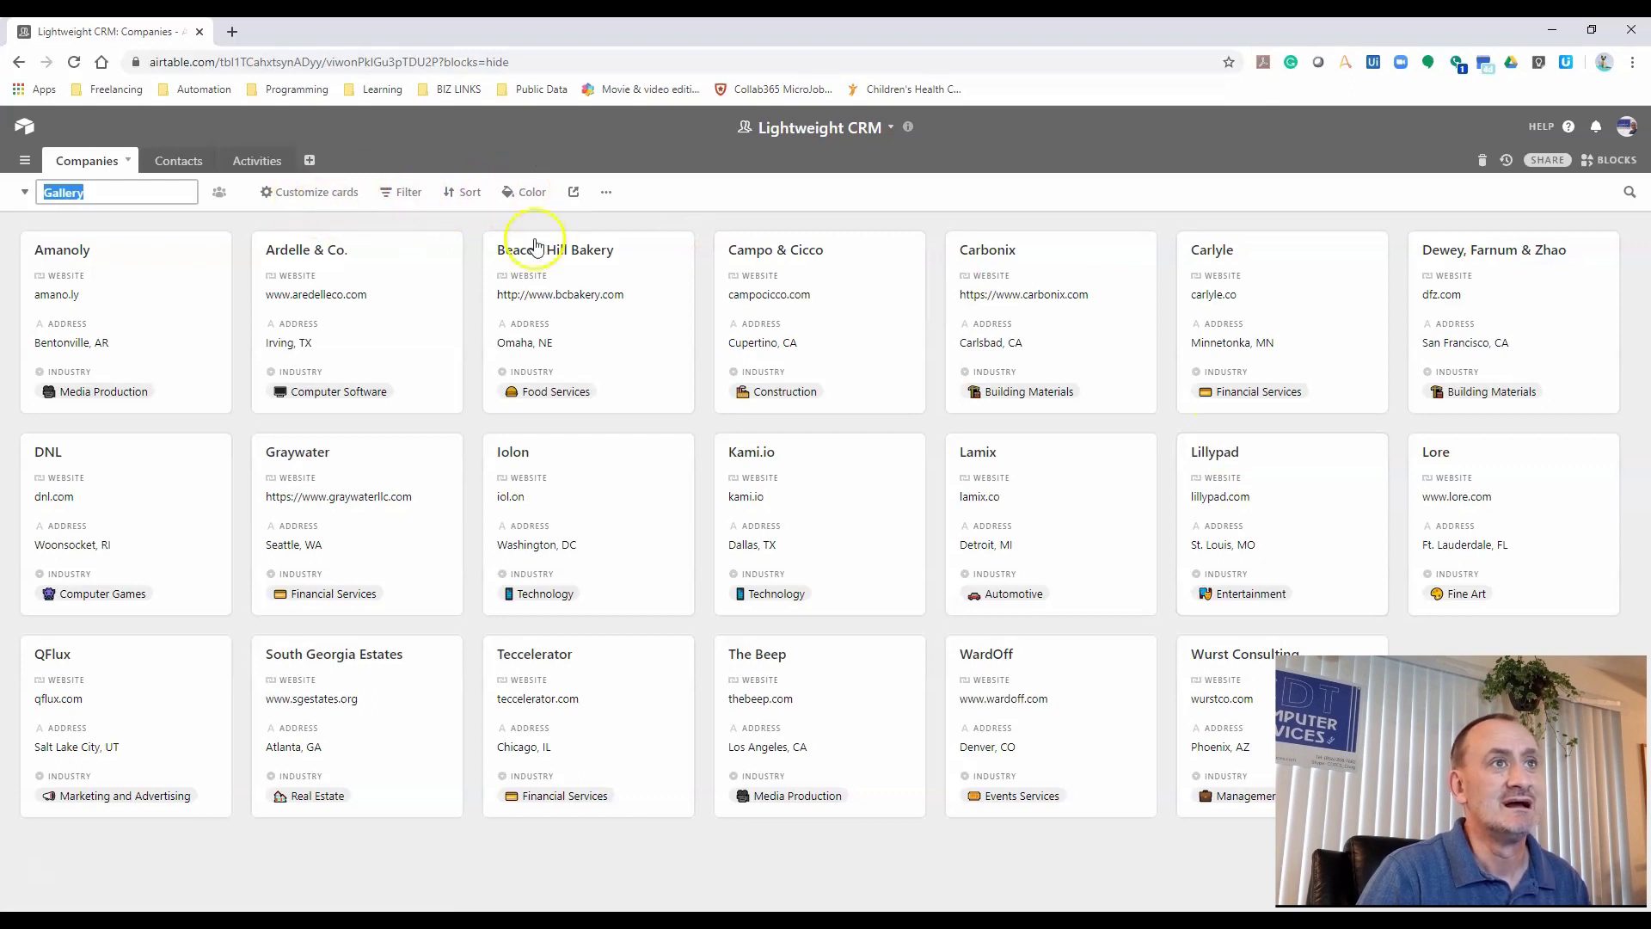
# Keep the name Gallery for the view and color its records by the Employees select field
pyautogui.click(528, 185)
pyautogui.click(430, 193)
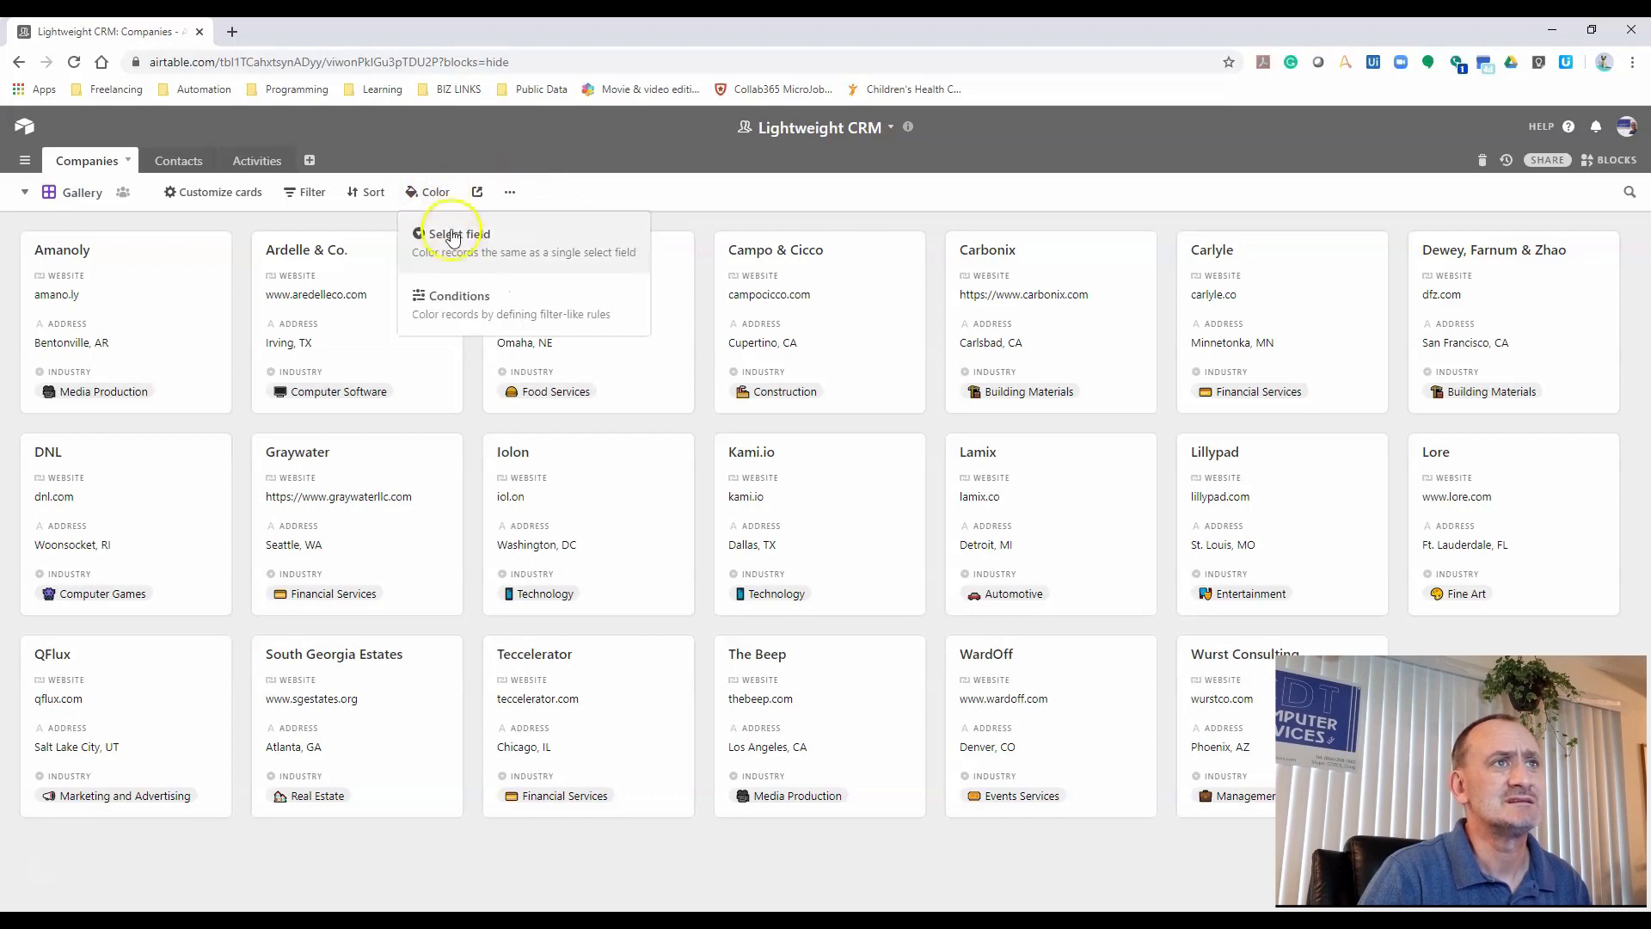
pyautogui.click(485, 249)
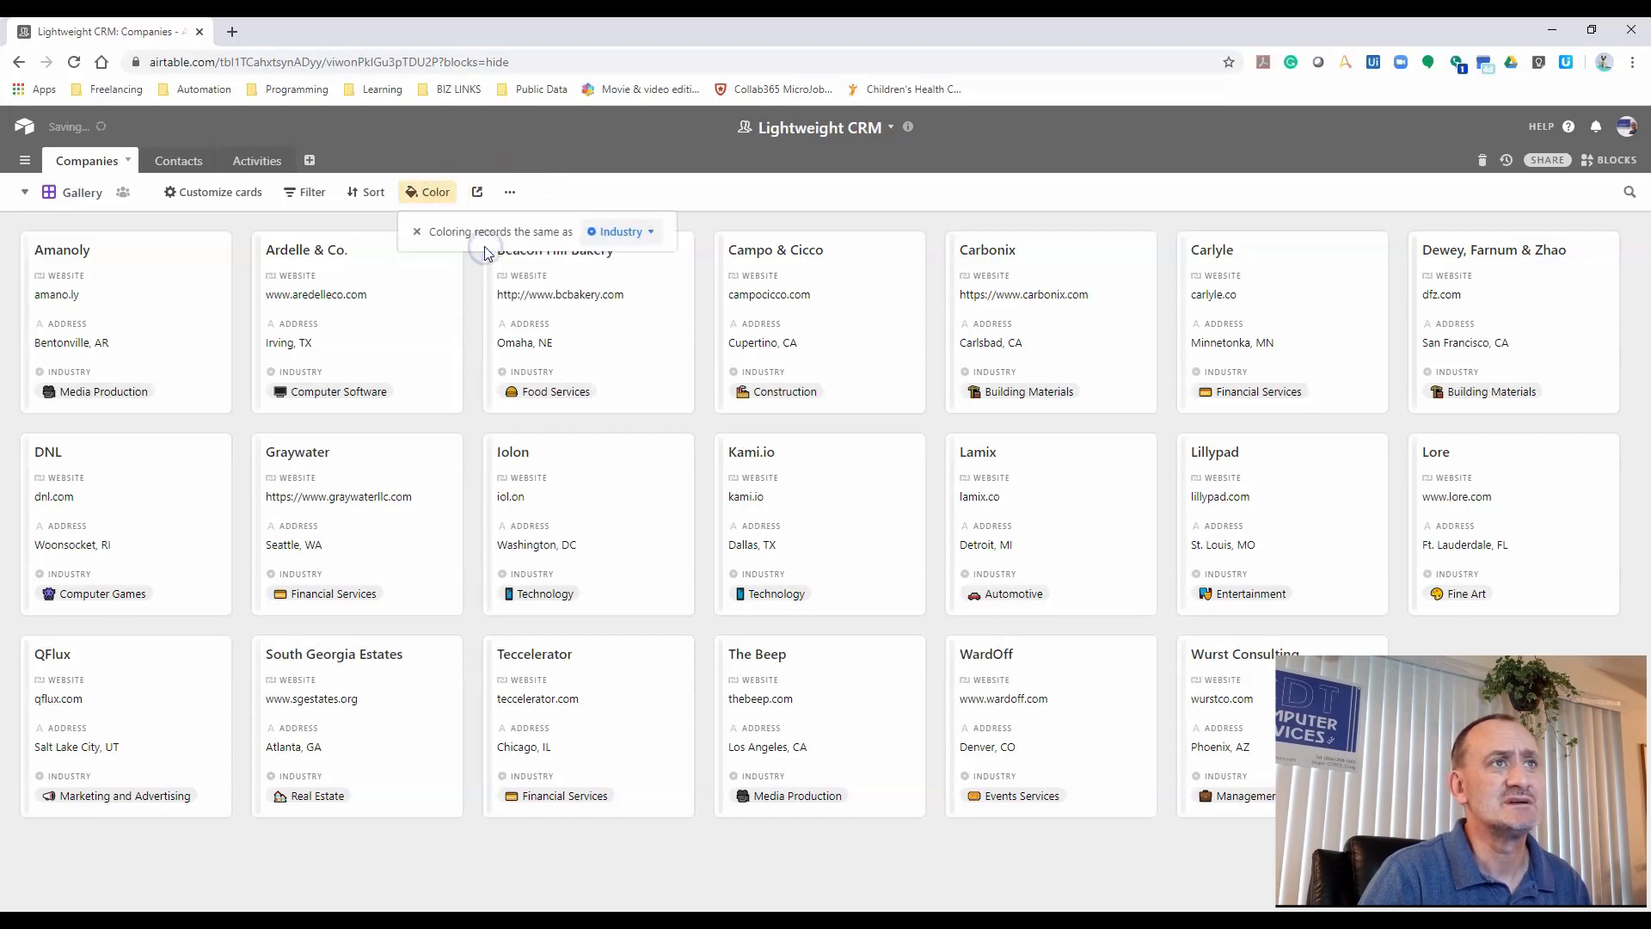
pyautogui.click(648, 231)
pyautogui.click(630, 317)
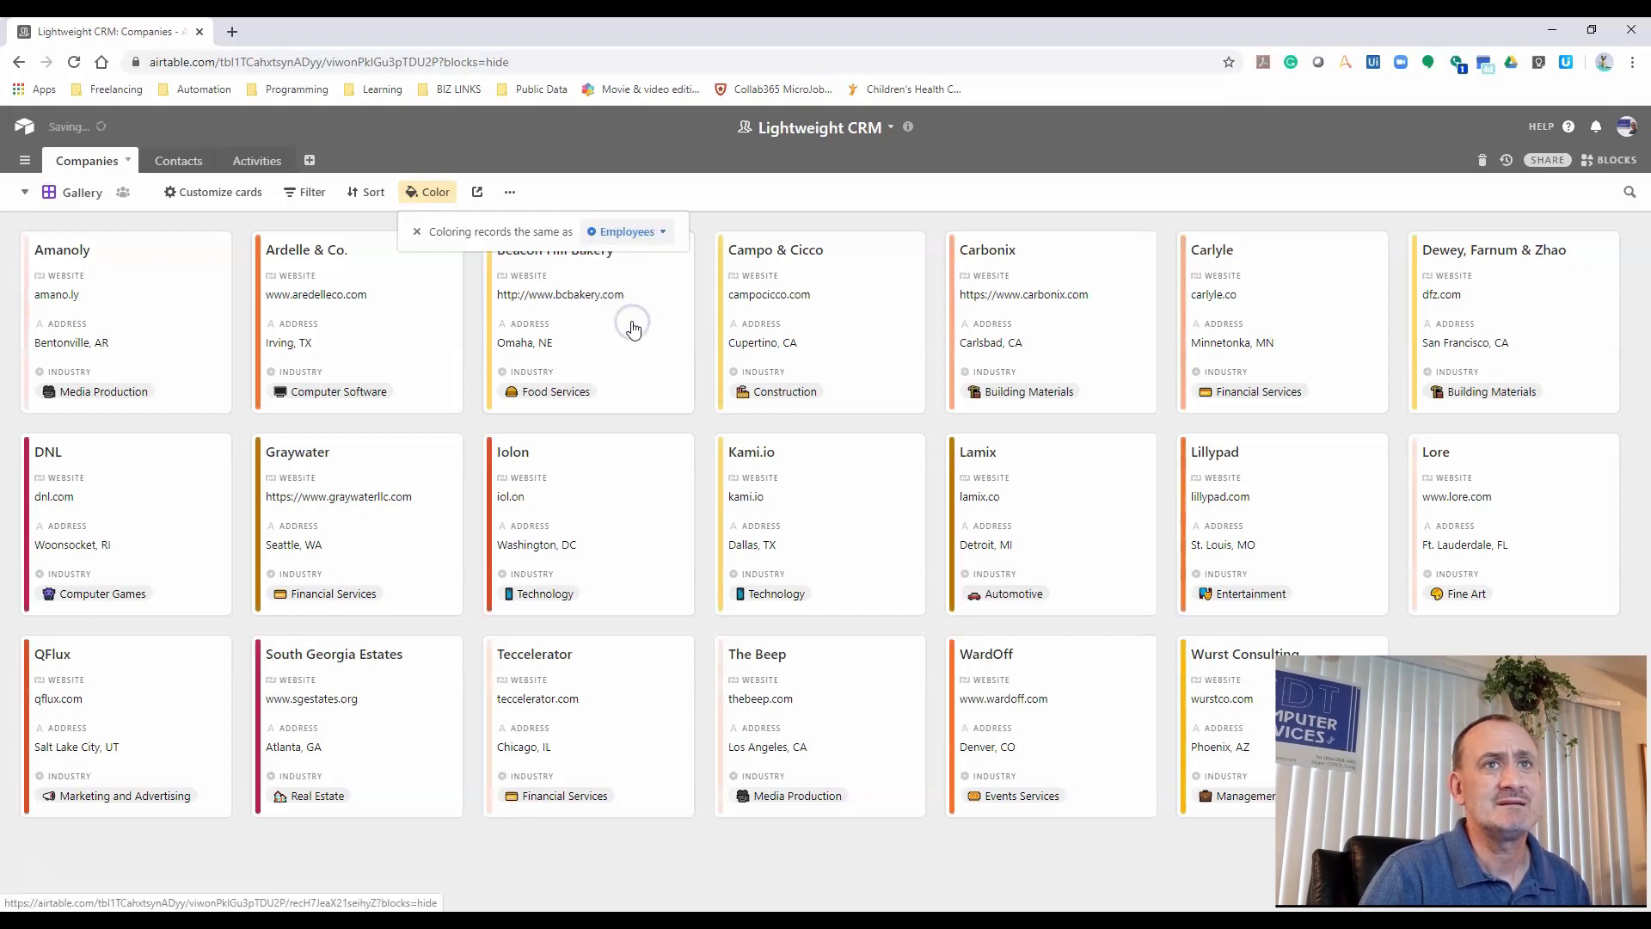
pyautogui.click(1257, 527)
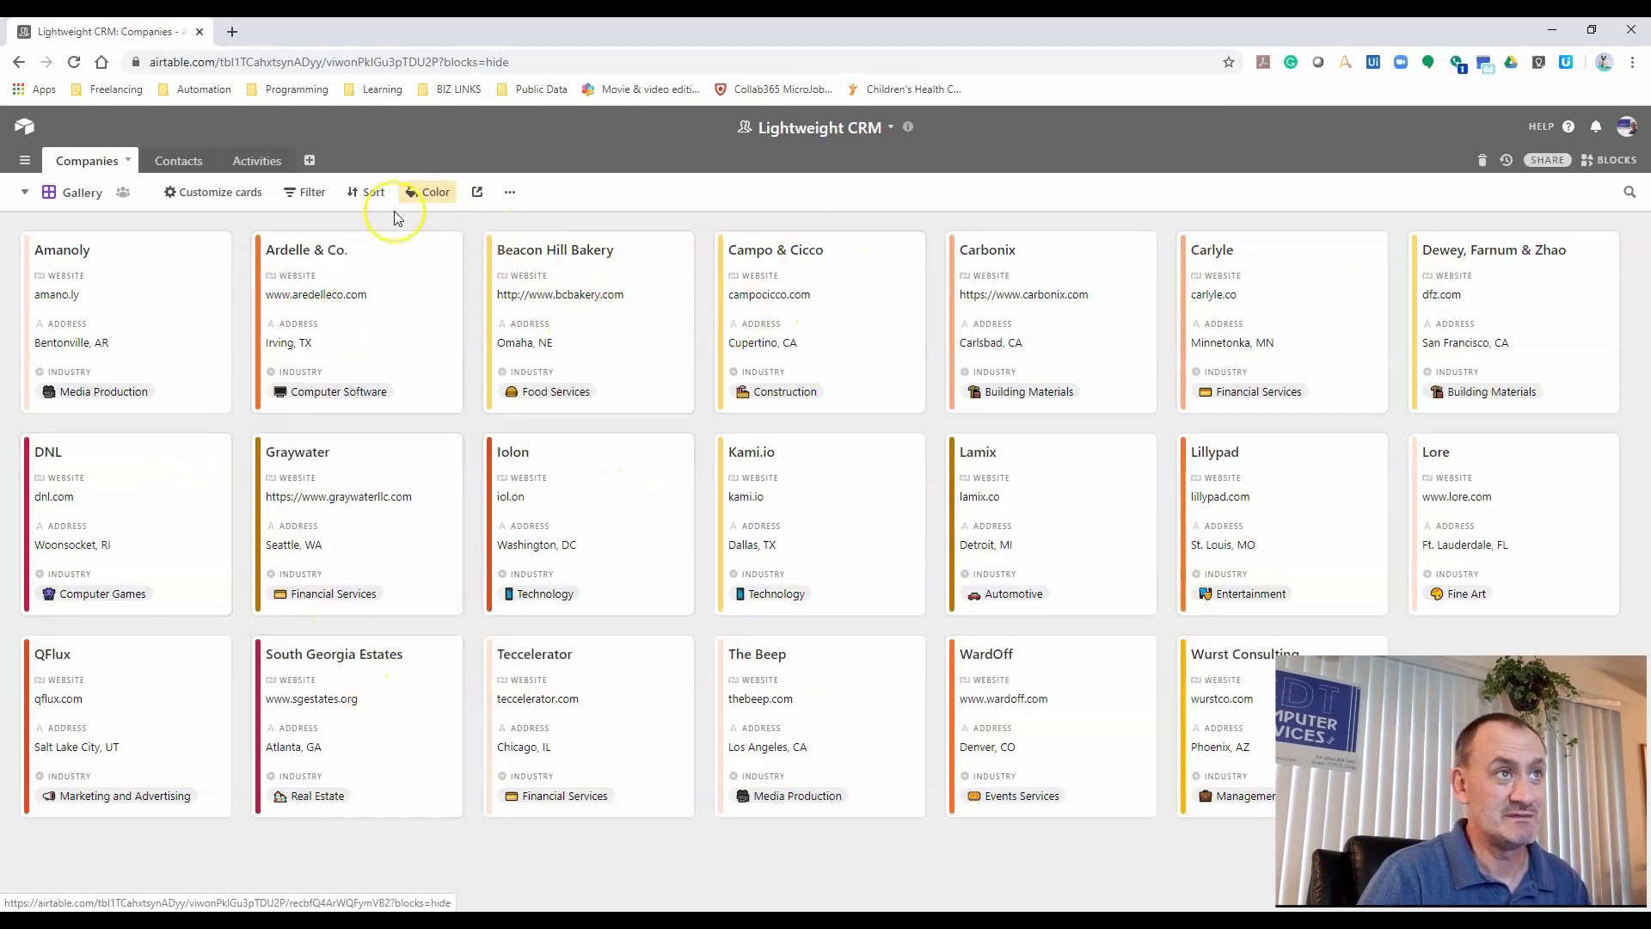
# Show the Employees field on the Gallery view's cards
pyautogui.click(213, 193)
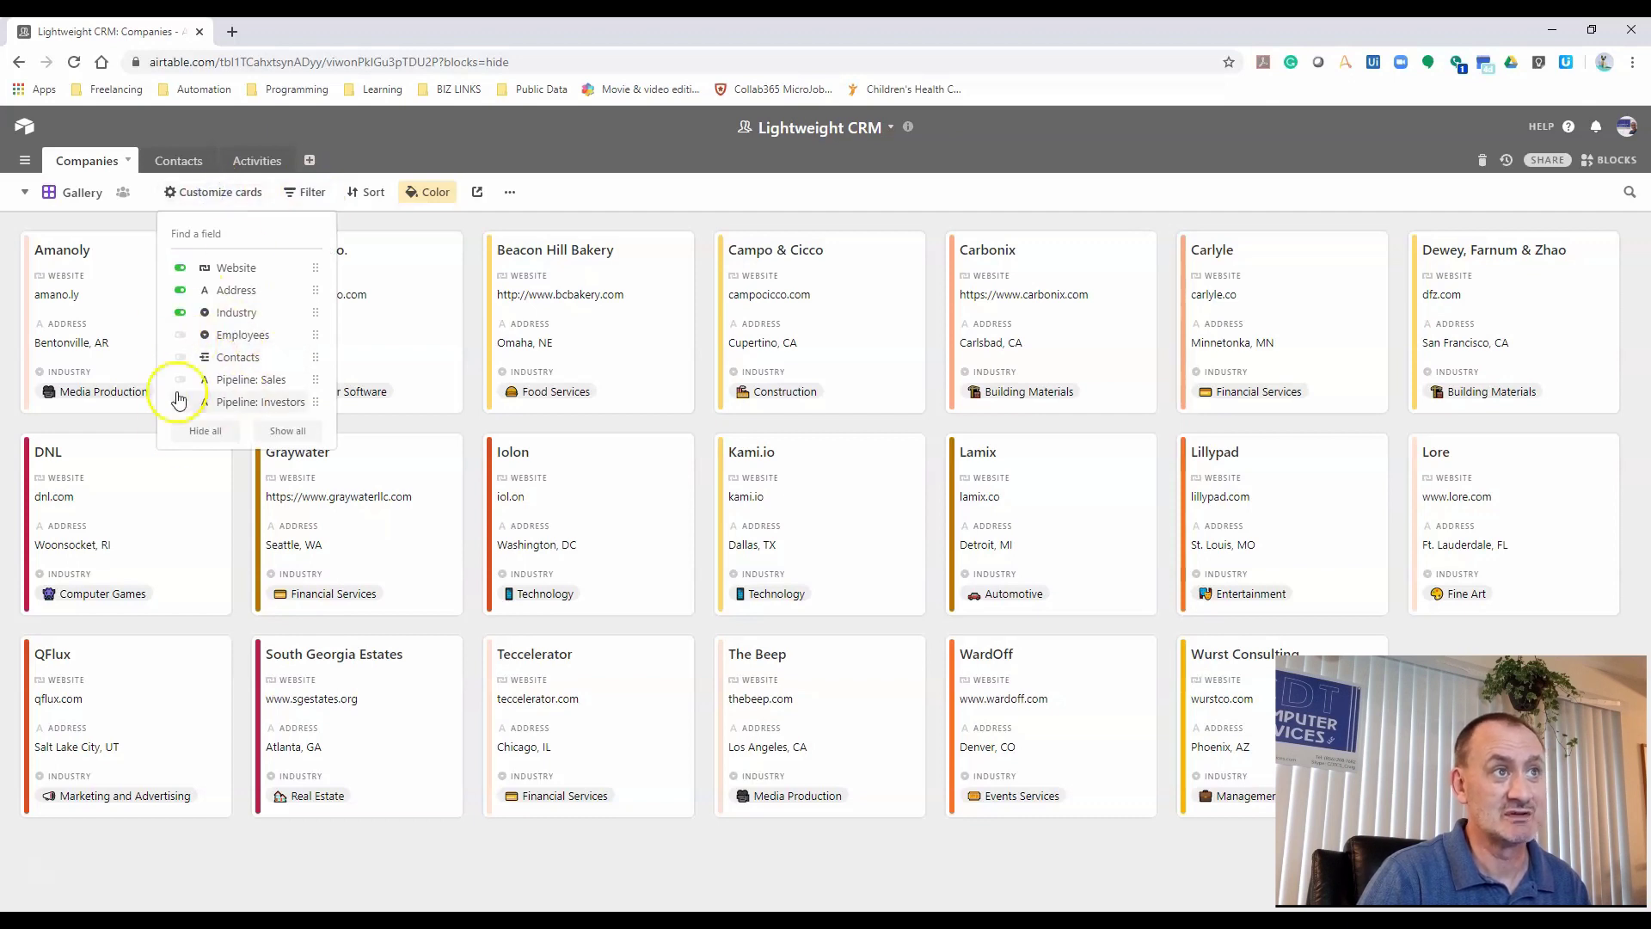
pyautogui.click(179, 335)
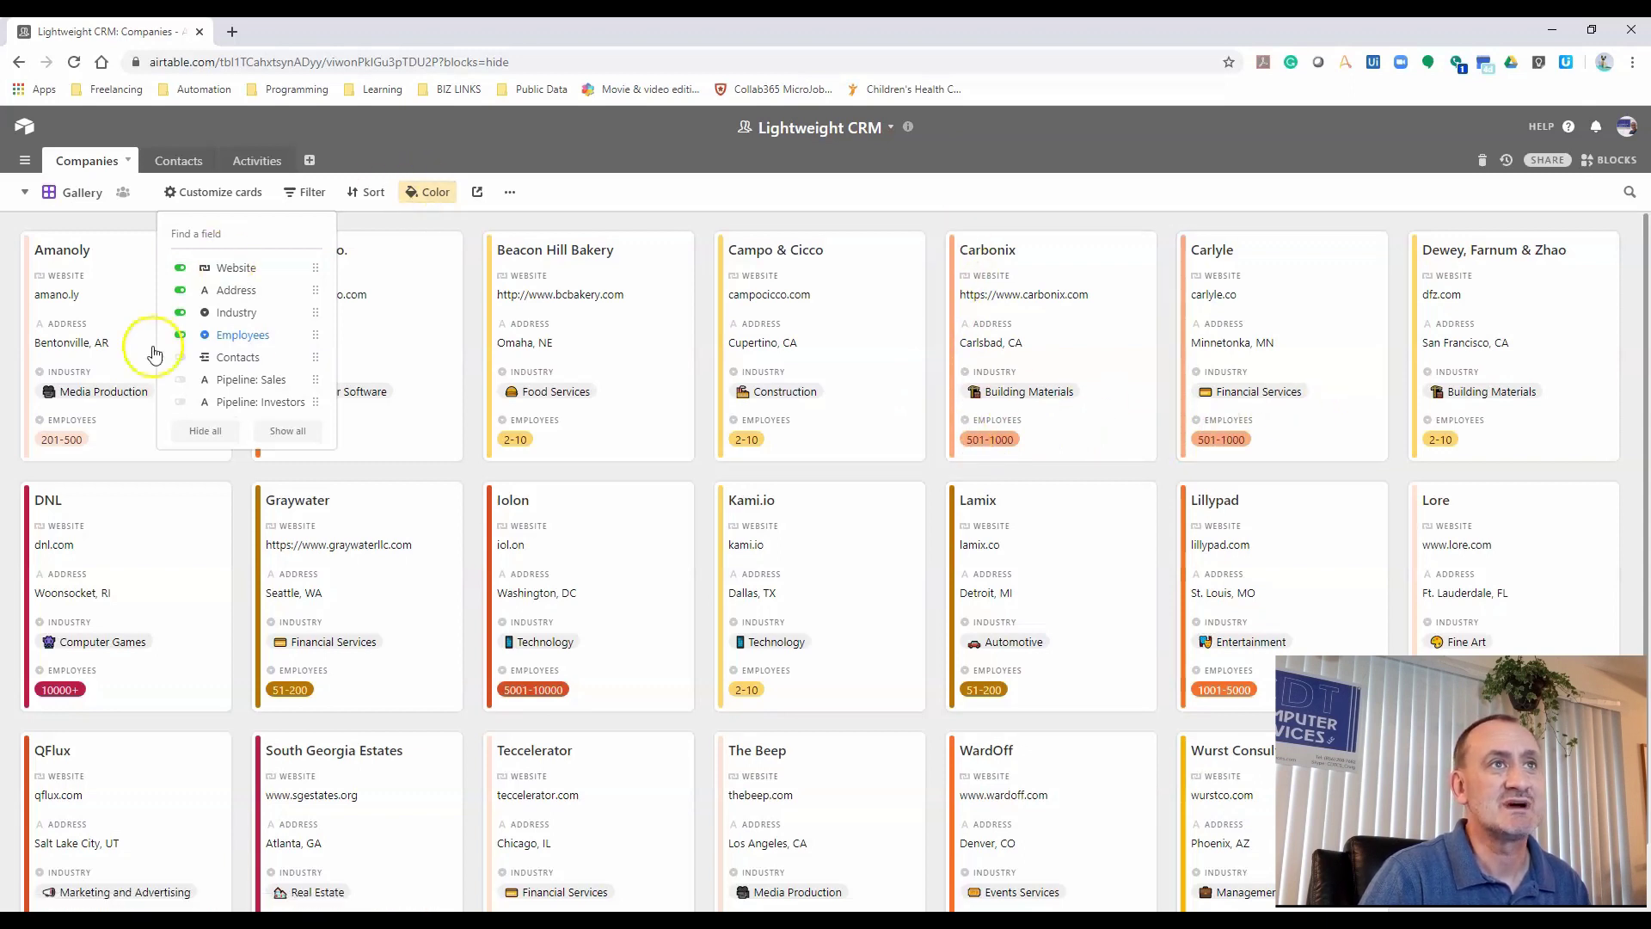
pyautogui.click(640, 201)
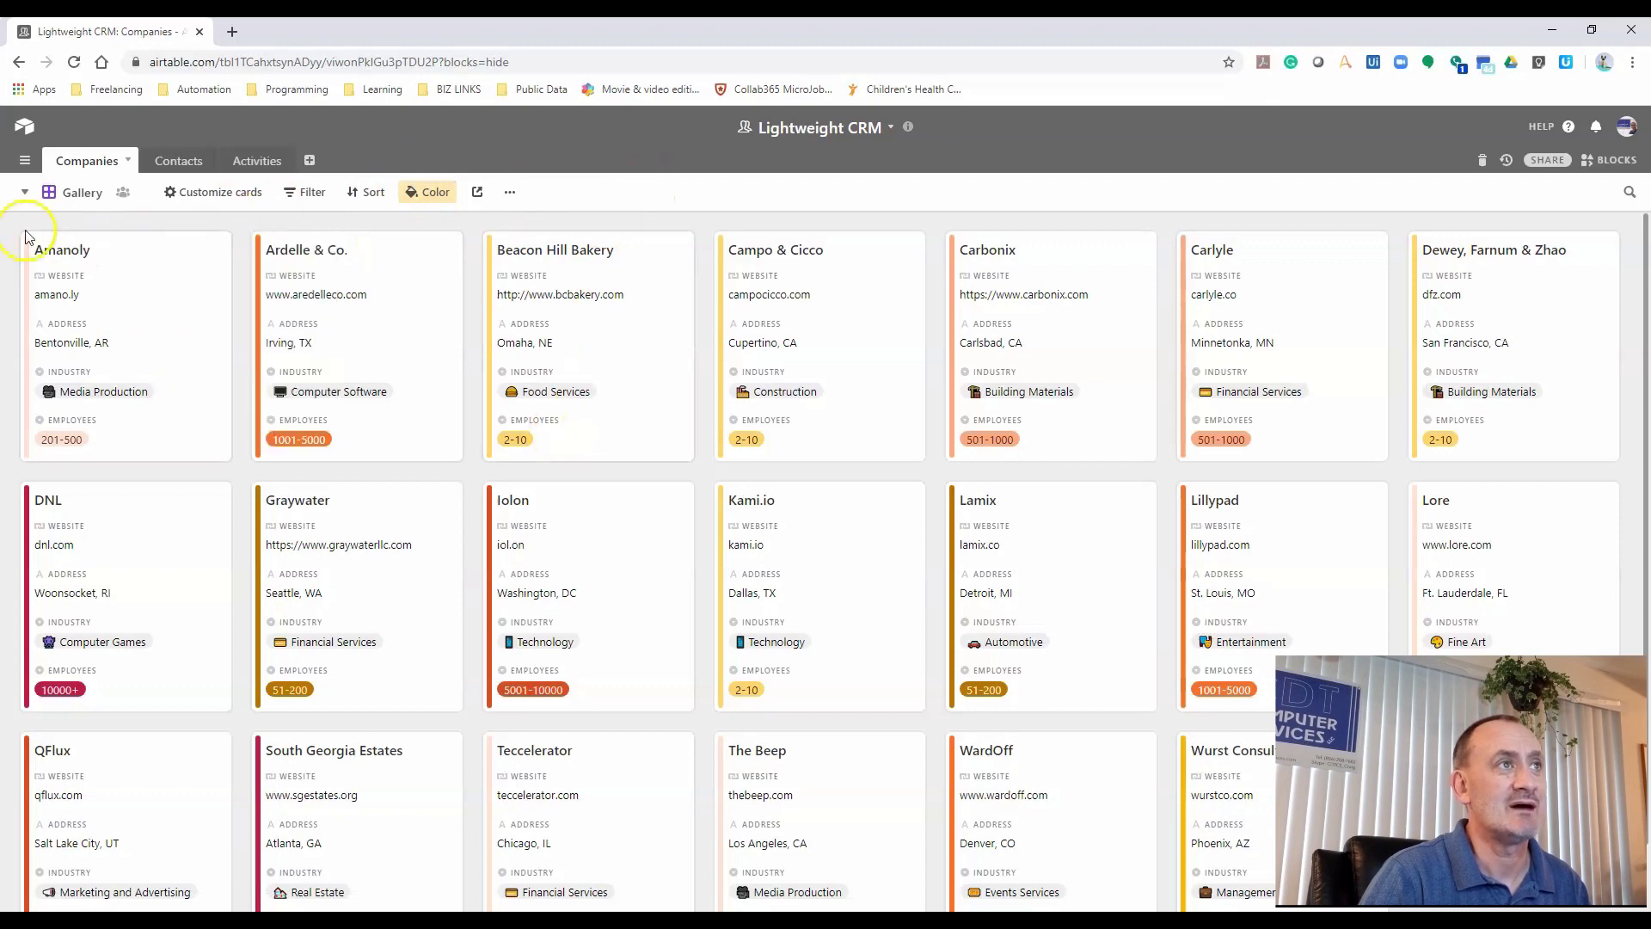
# Create a kanban view of the Companies table with its records stacked by Industry
pyautogui.click(23, 194)
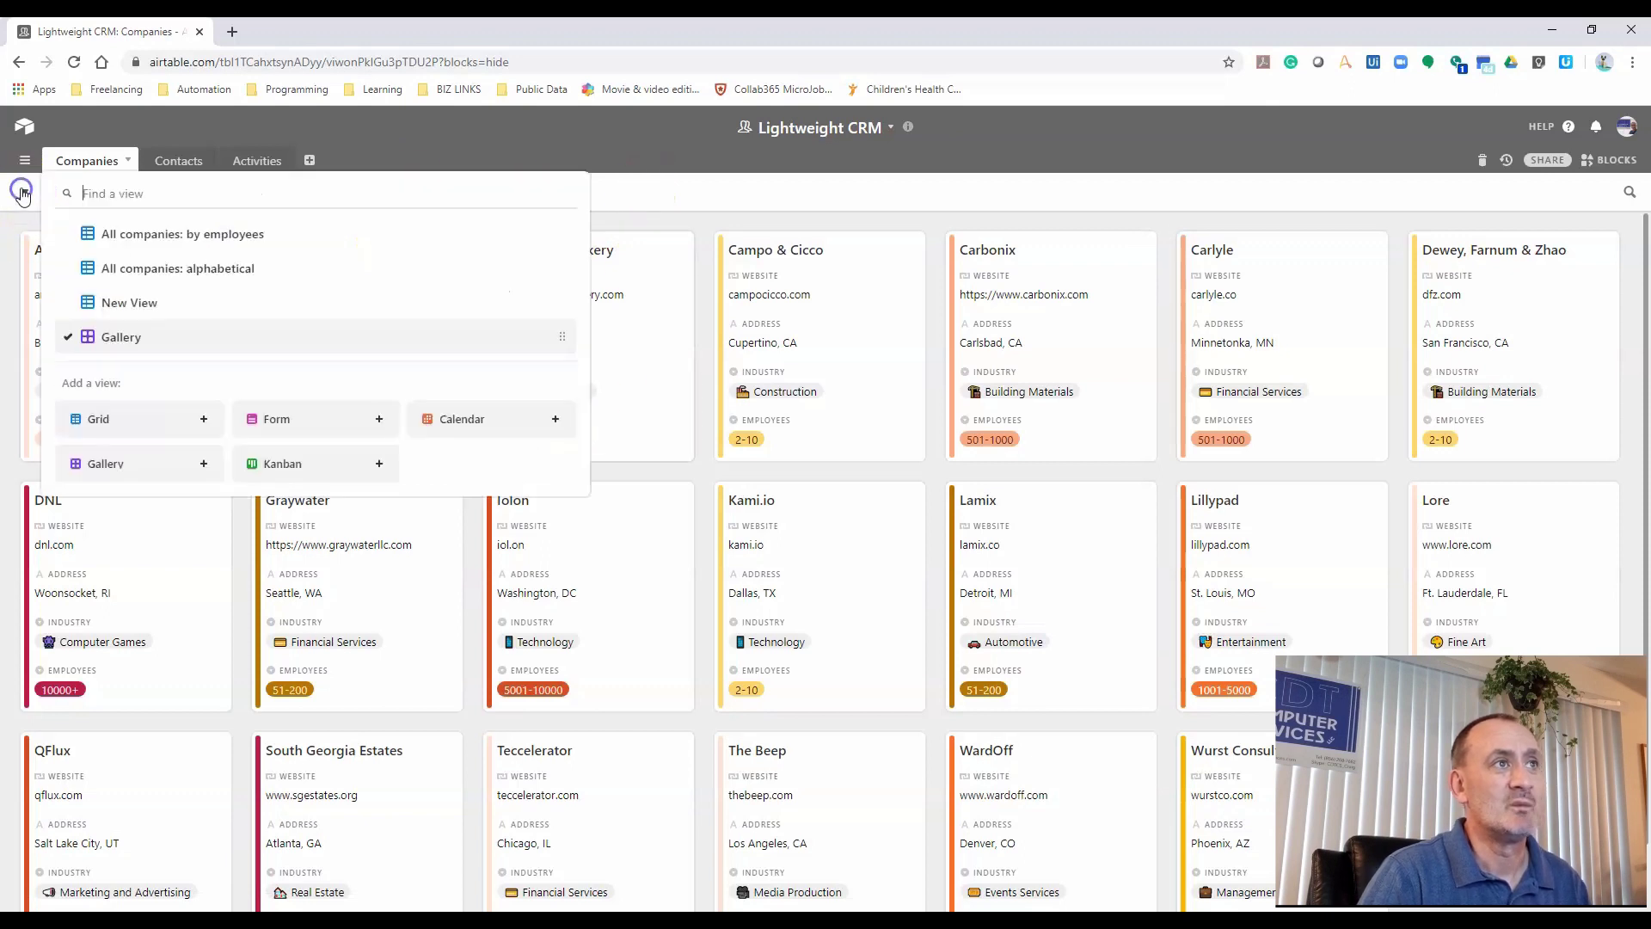
pyautogui.click(324, 464)
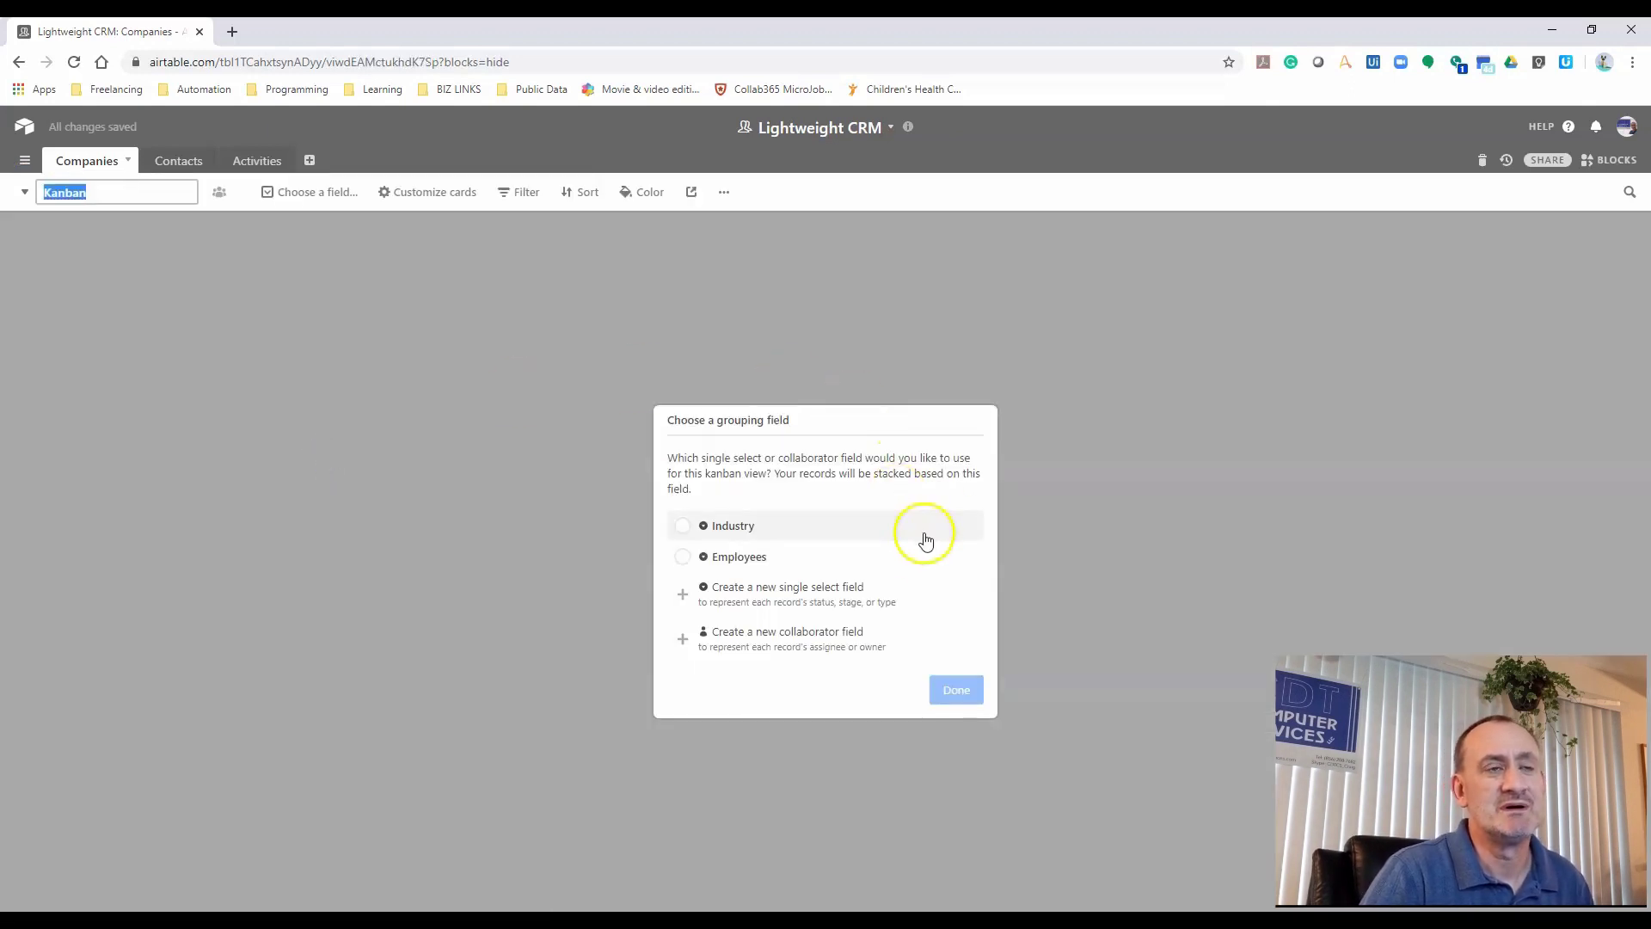
pyautogui.click(684, 526)
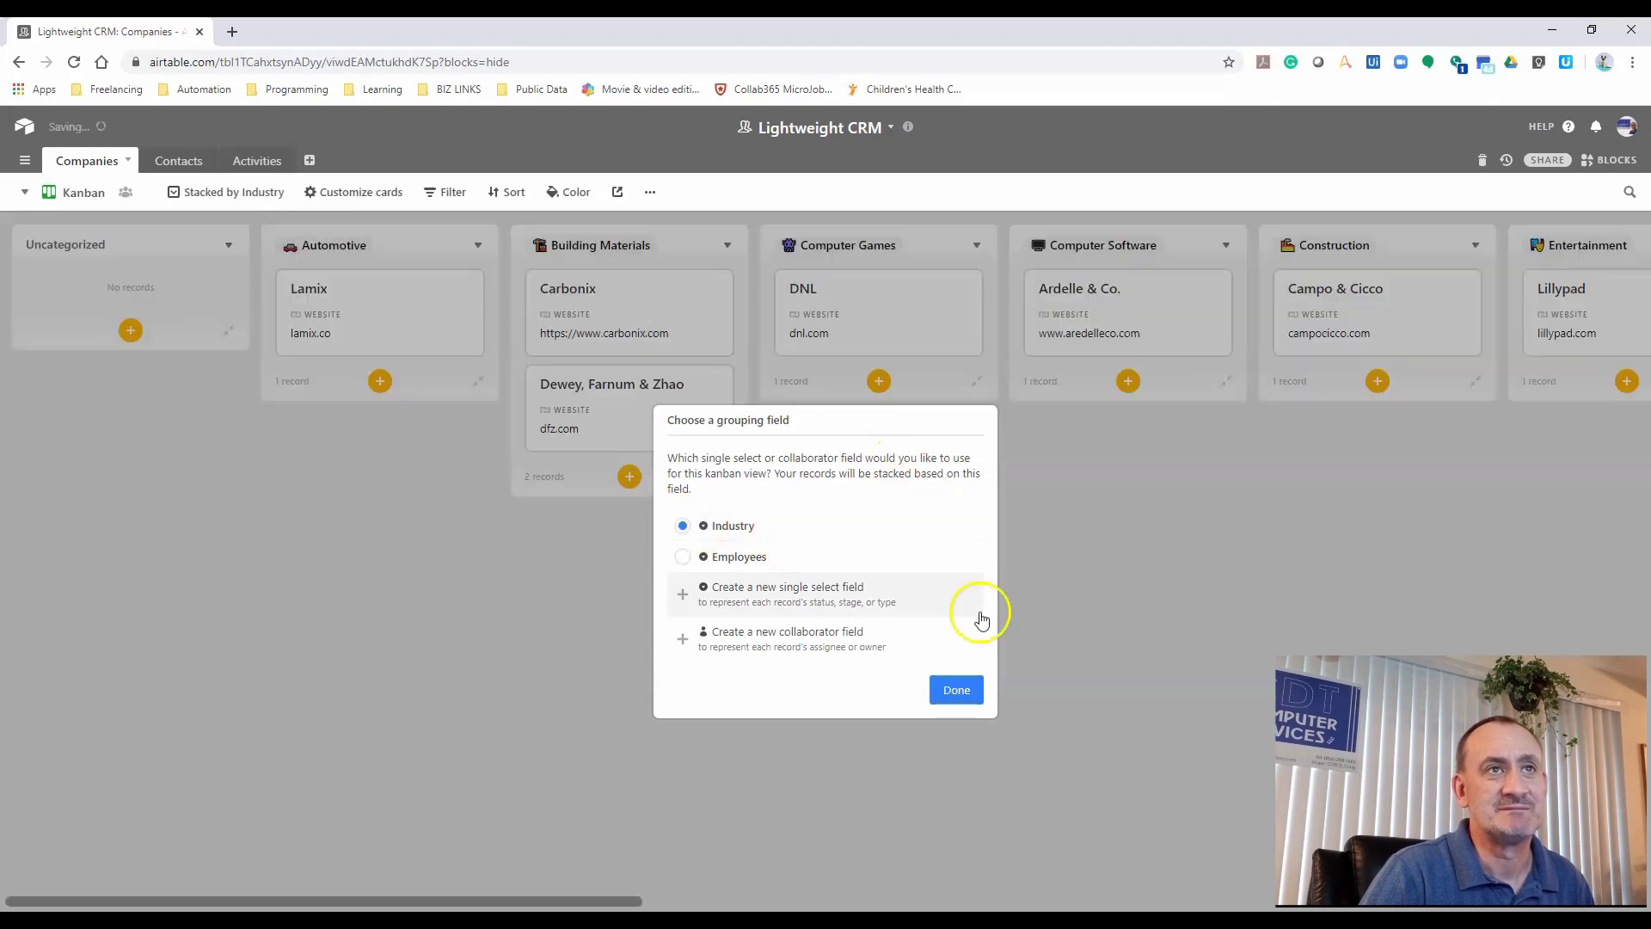
pyautogui.click(954, 707)
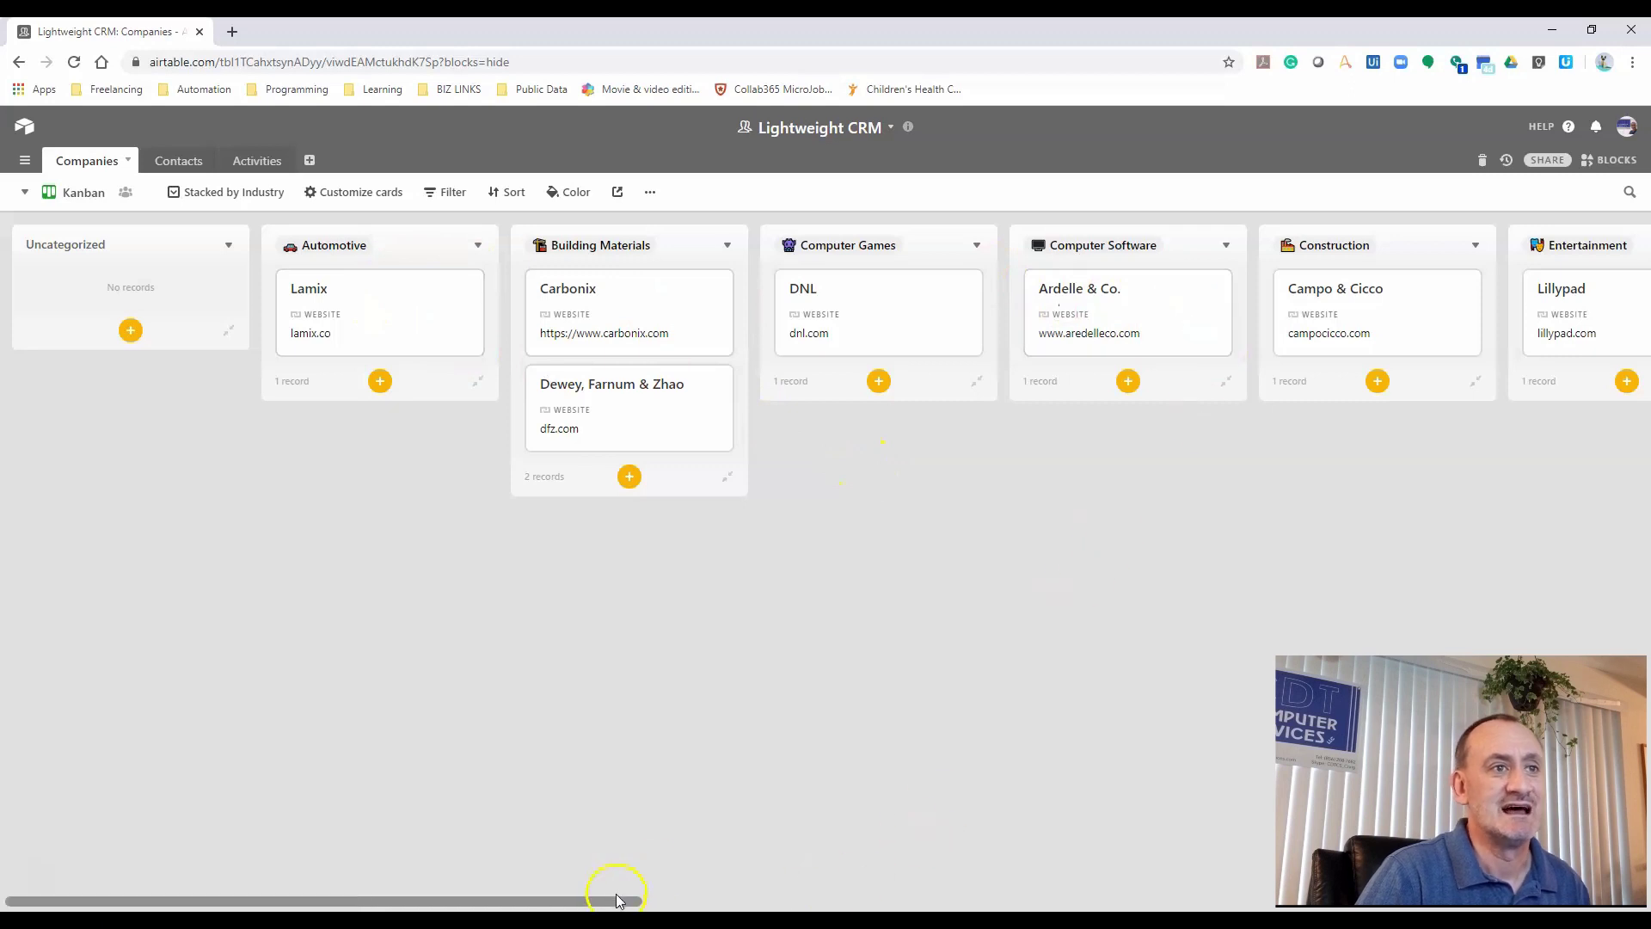
pyautogui.moveTo(613, 901); pyautogui.dragTo(555, 900)
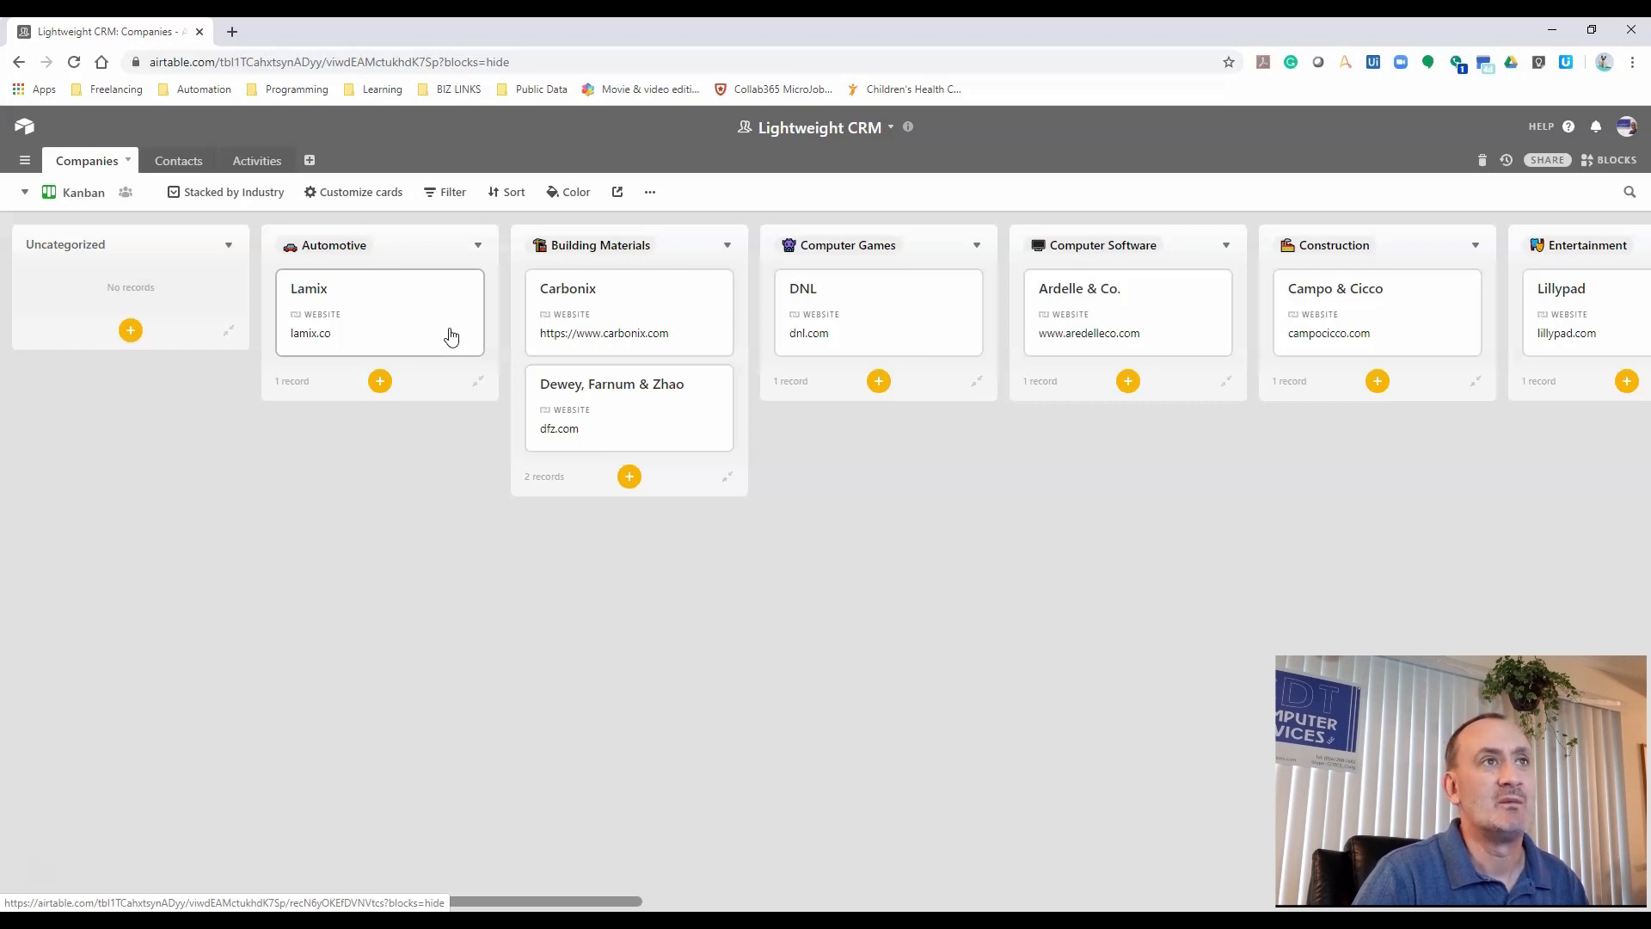
# Move the Lamix card from the Automotive stack to Computer Games and check the change in its expanded record
pyautogui.moveTo(435, 301); pyautogui.dragTo(933, 296)
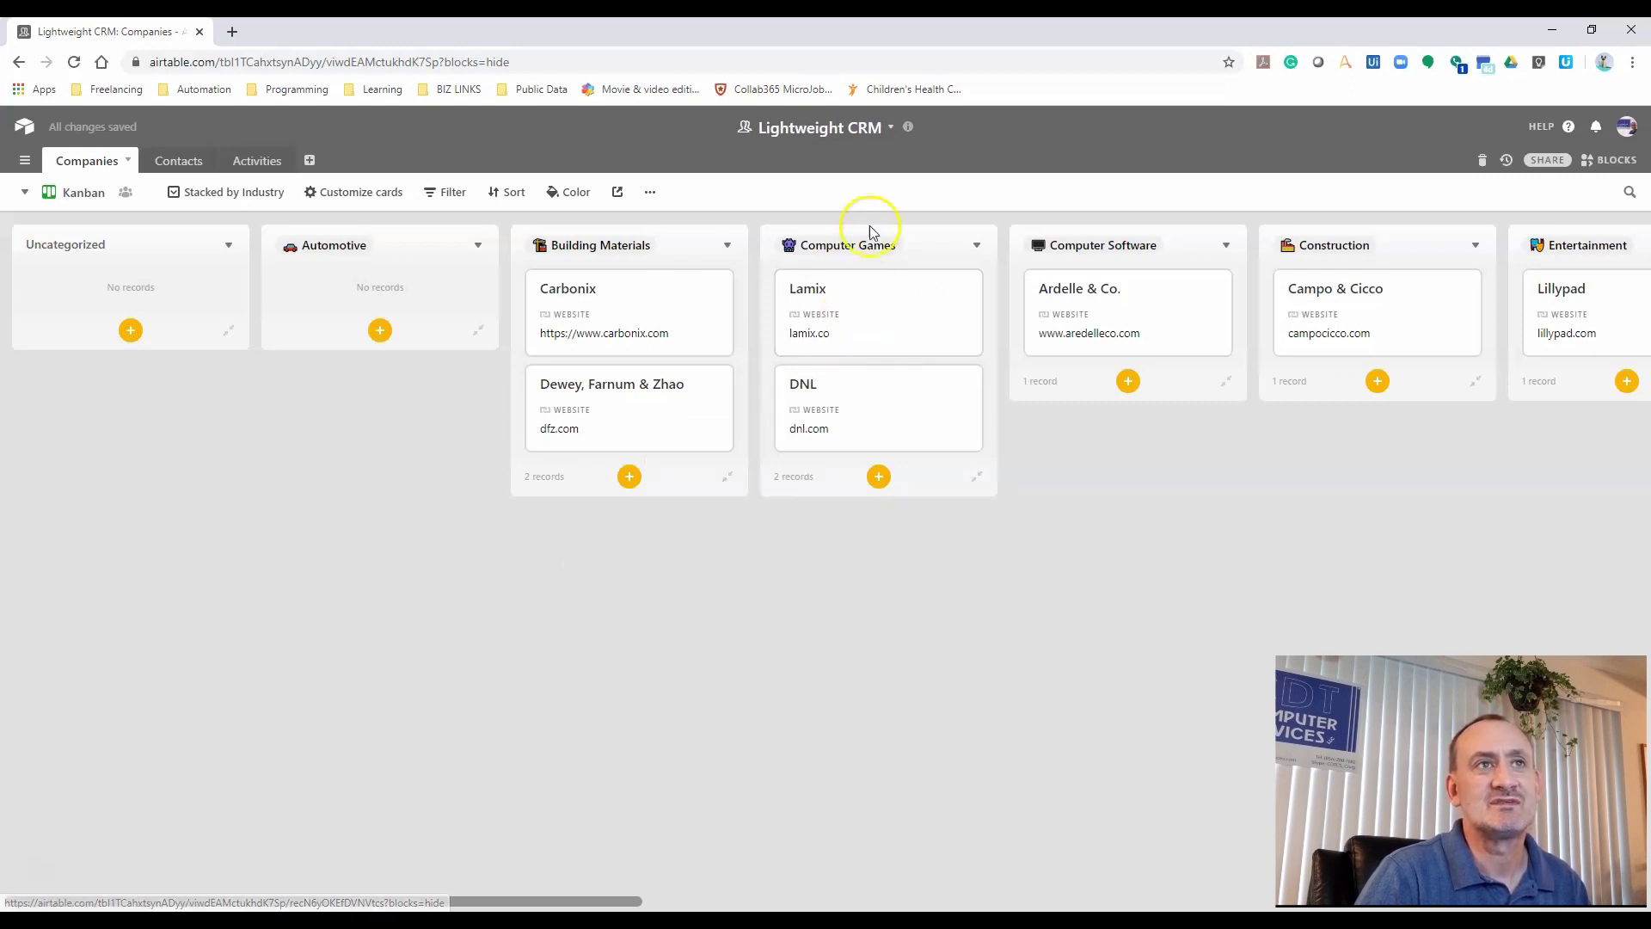
pyautogui.click(873, 288)
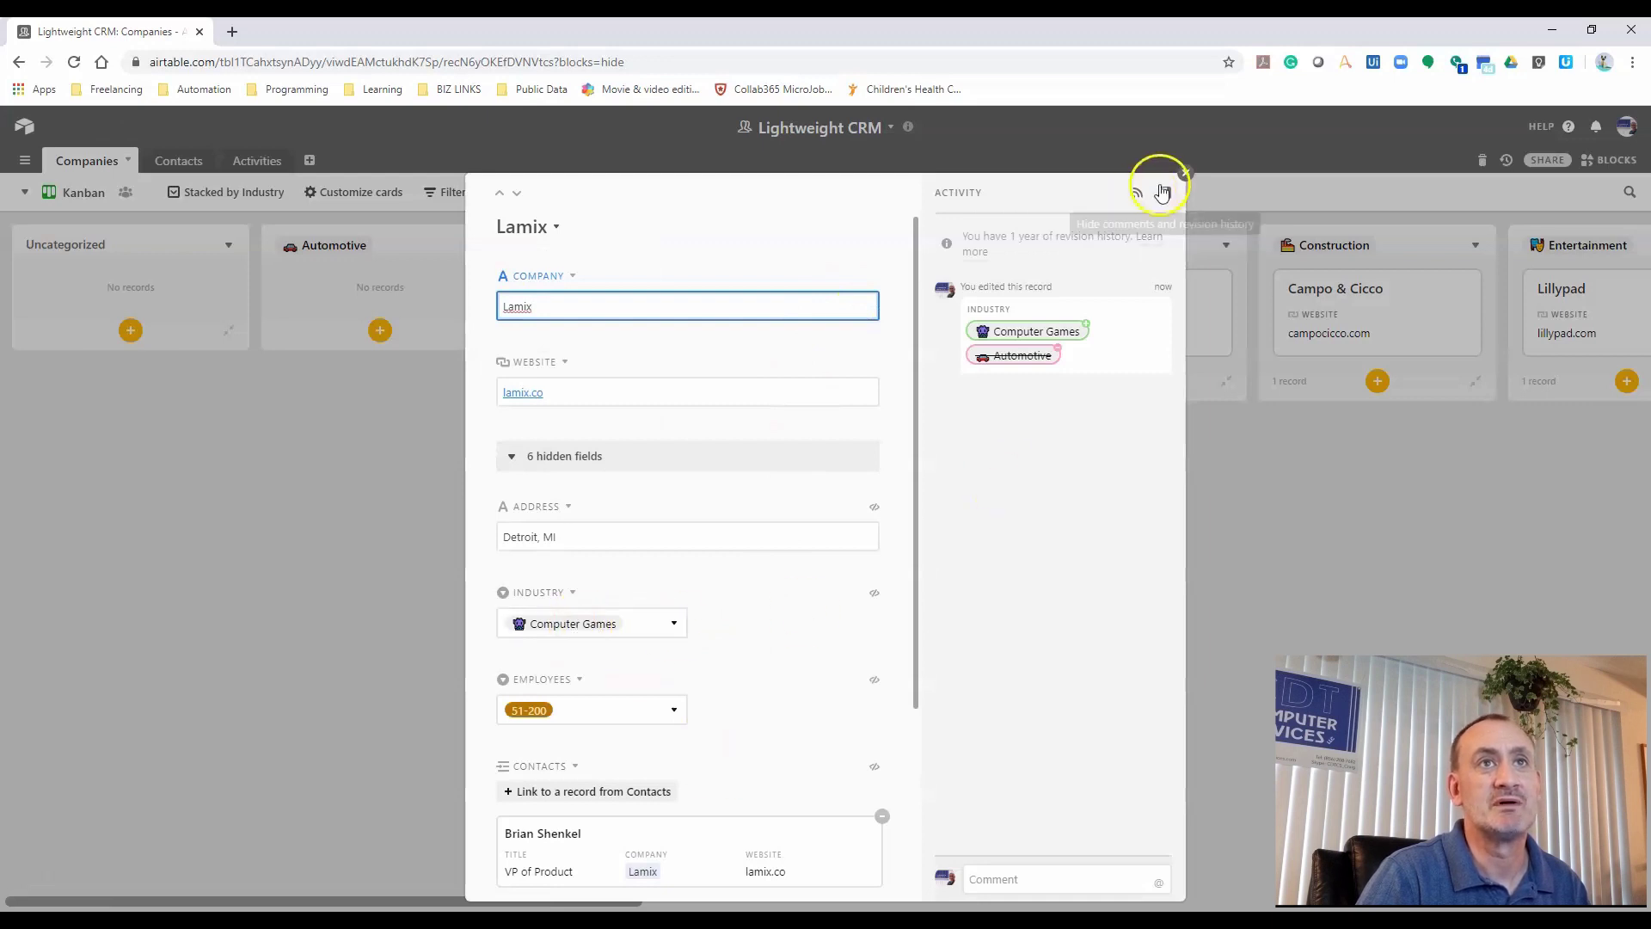
pyautogui.click(1185, 172)
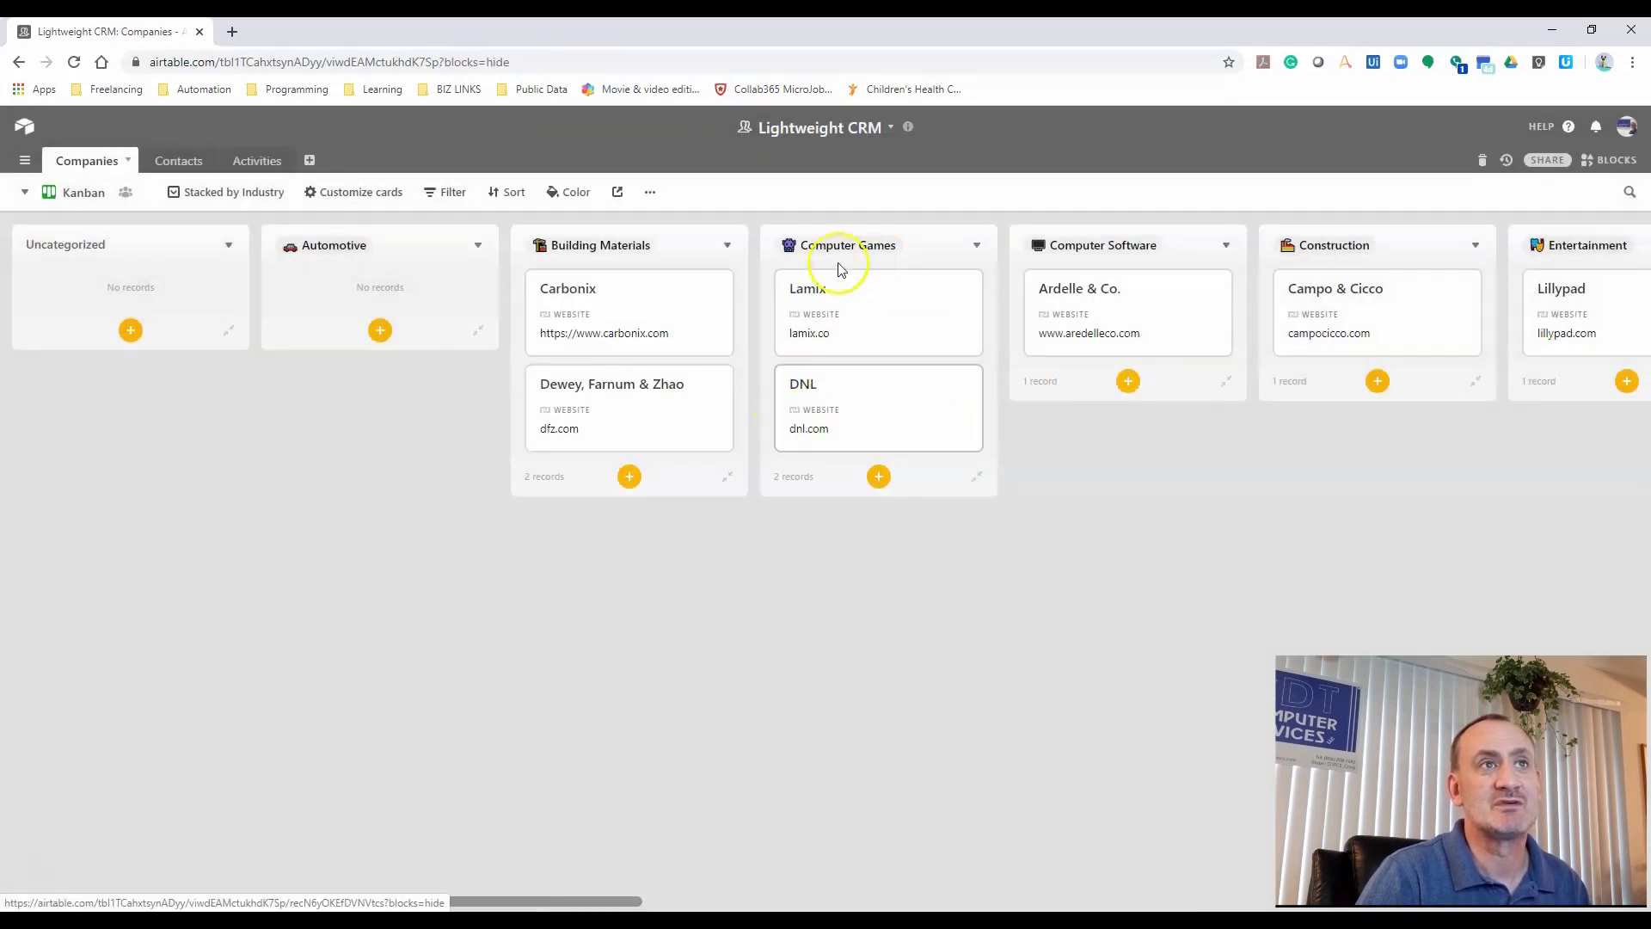
# Move the Lamix card back to the Automotive stack and review its expanded record's revision history
pyautogui.moveTo(877, 317); pyautogui.dragTo(404, 312)
pyautogui.click(430, 296)
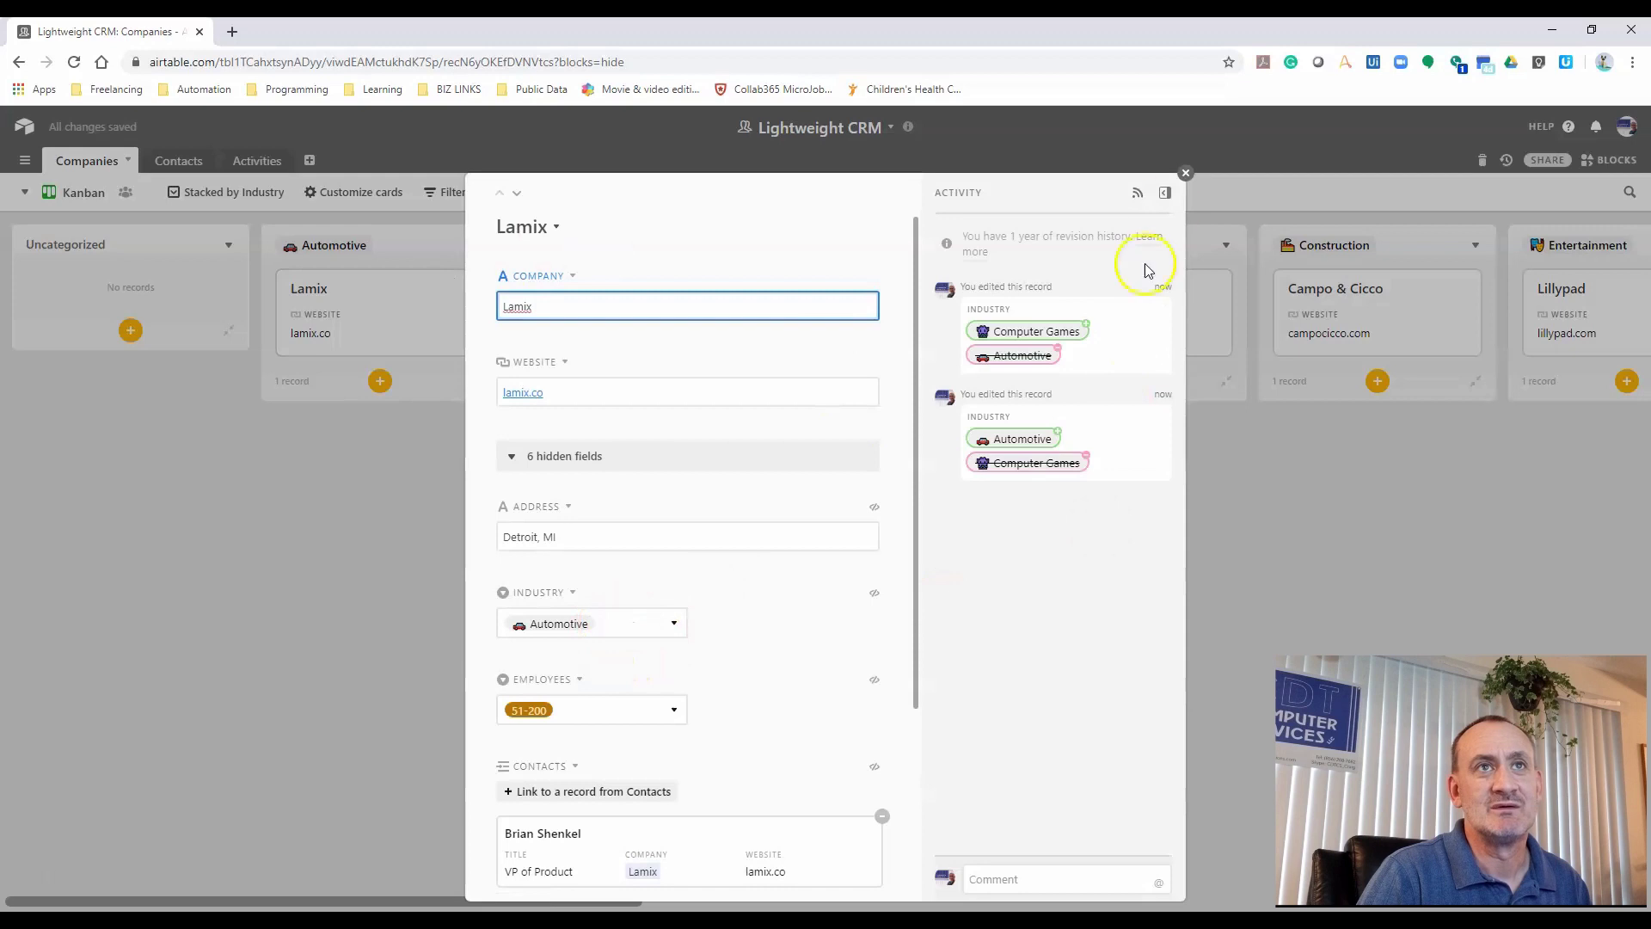
pyautogui.click(1184, 173)
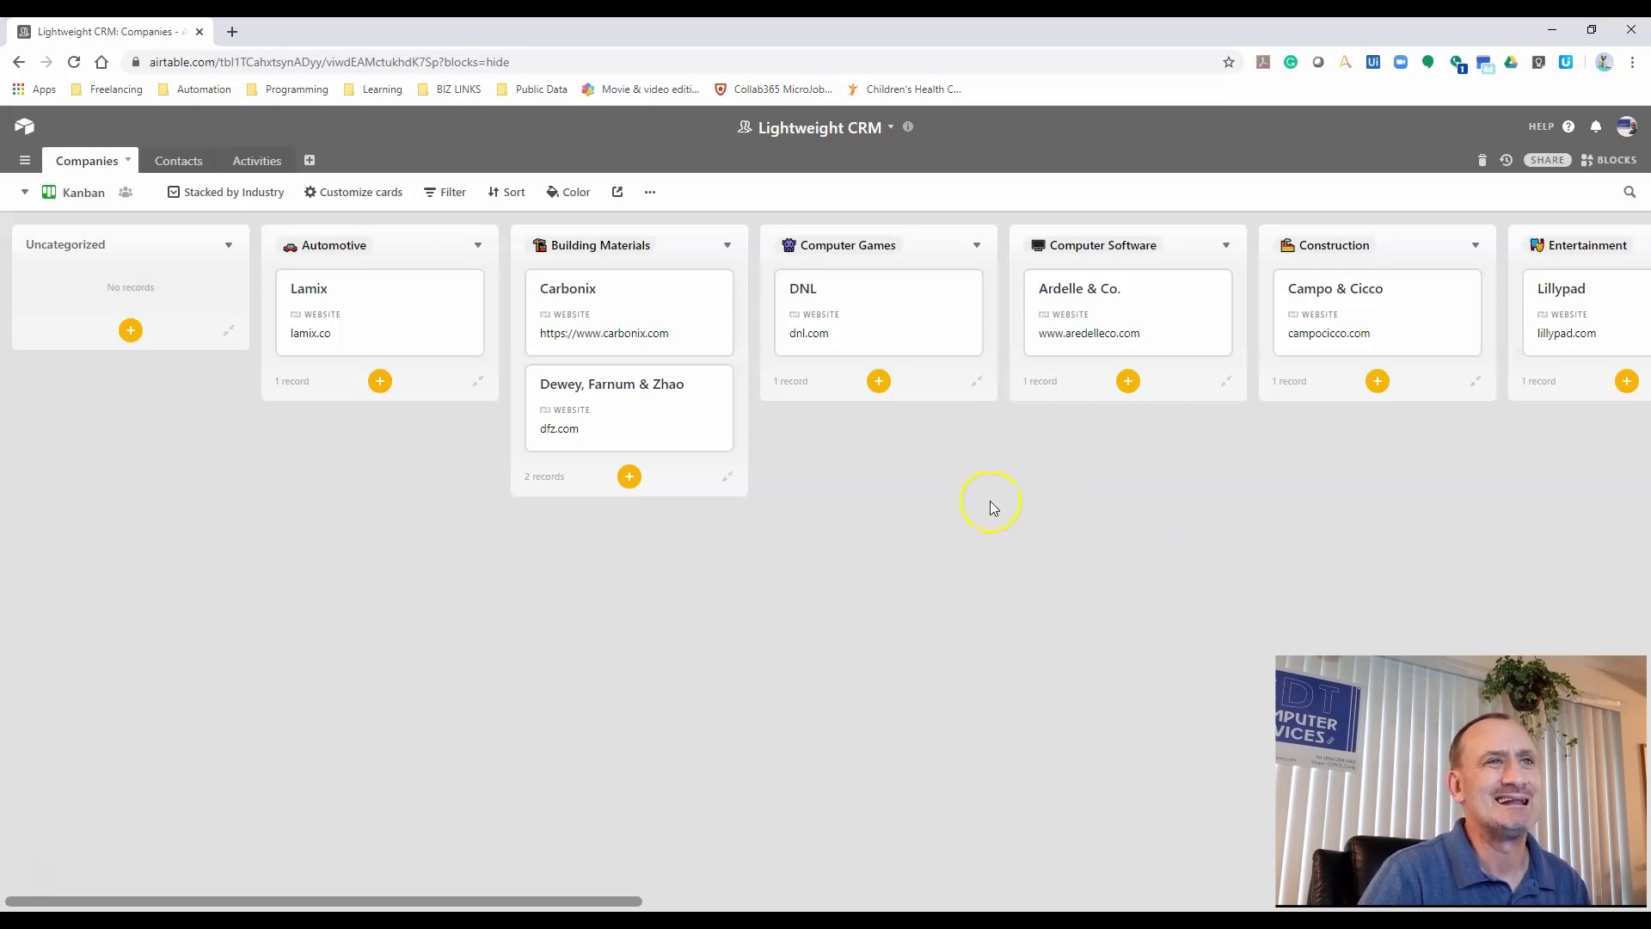
pyautogui.click(978, 248)
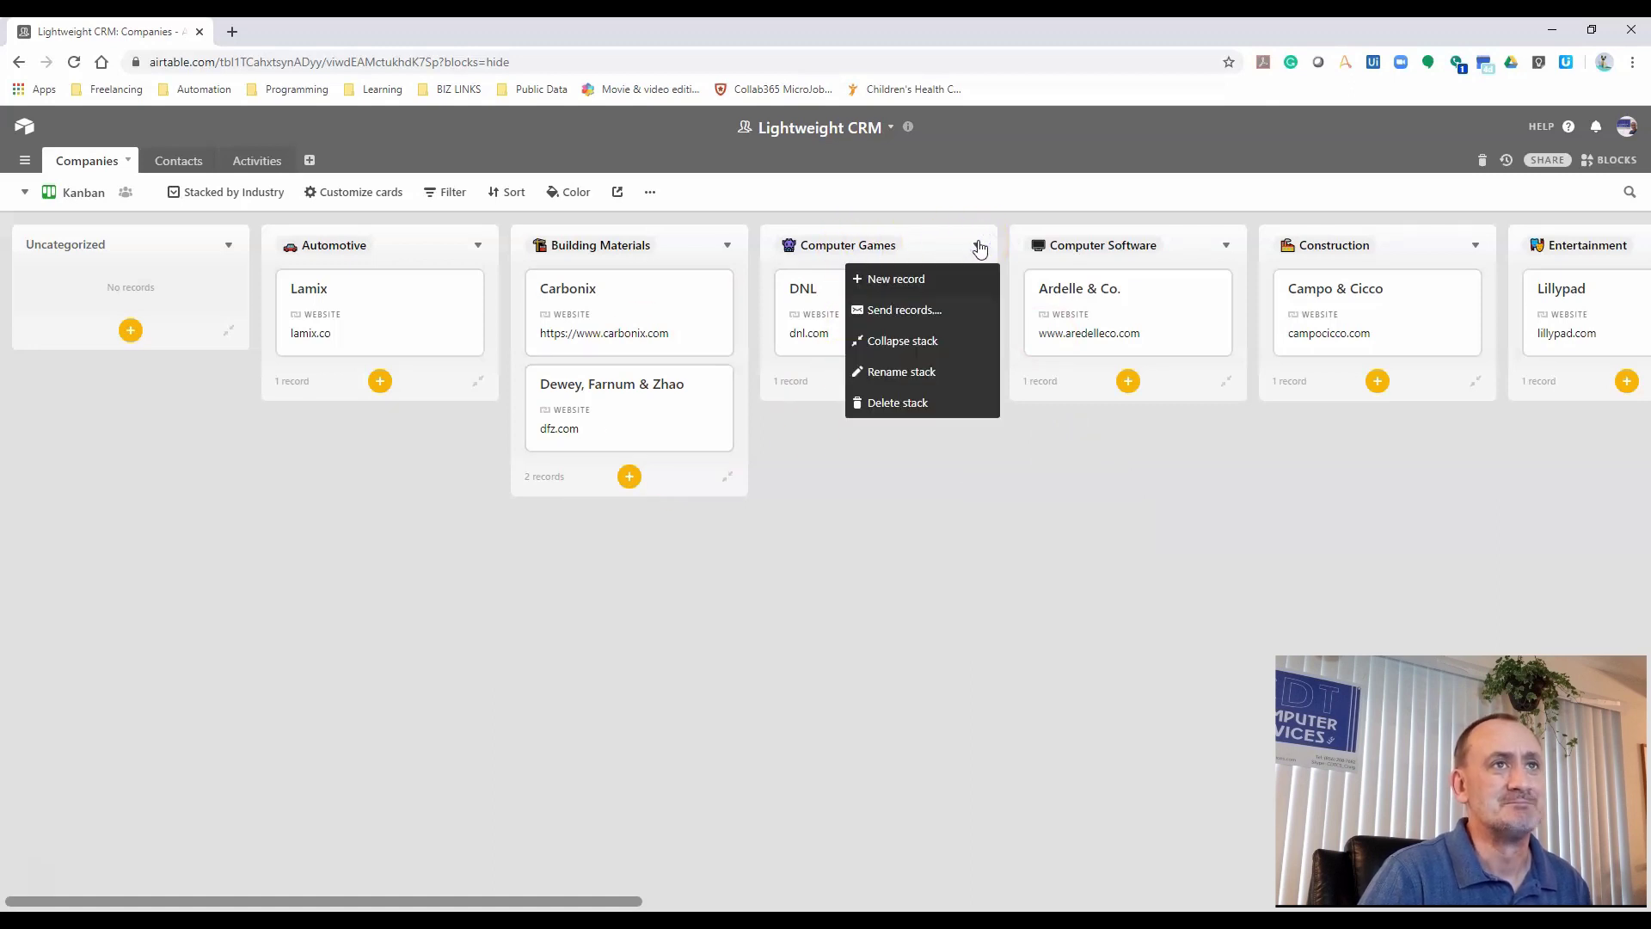
pyautogui.click(976, 245)
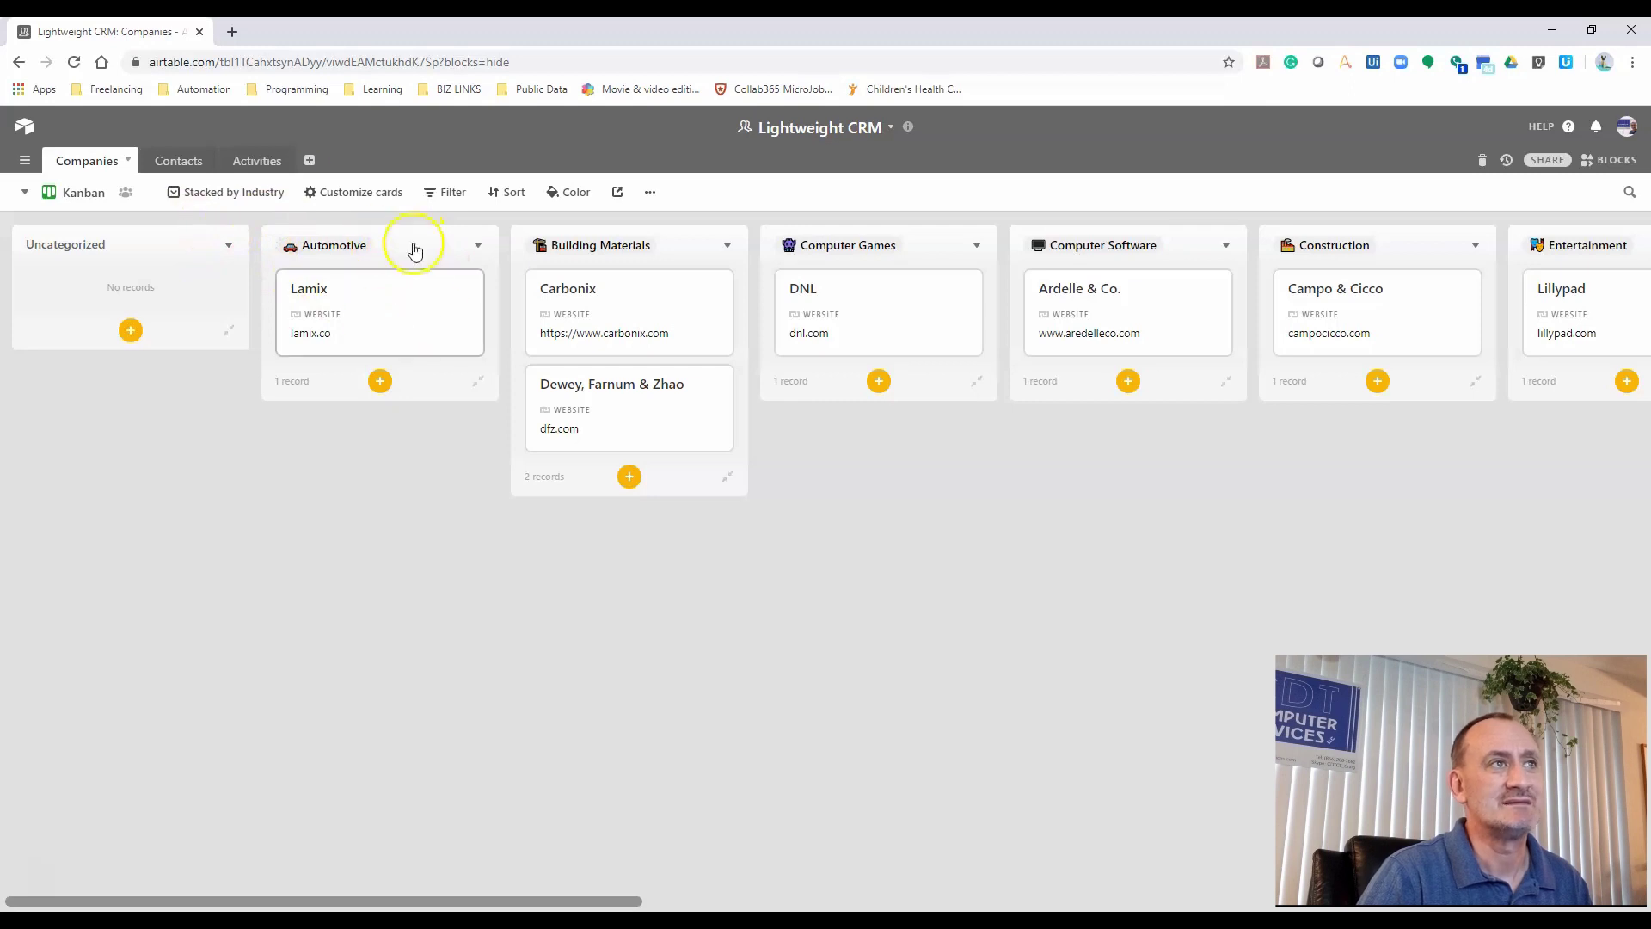
# Restack the Kanban view by Employees and move the Beacon Hill Bakery card from the 2-10 stack to 11-50
pyautogui.click(216, 192)
pyautogui.click(725, 556)
pyautogui.click(975, 700)
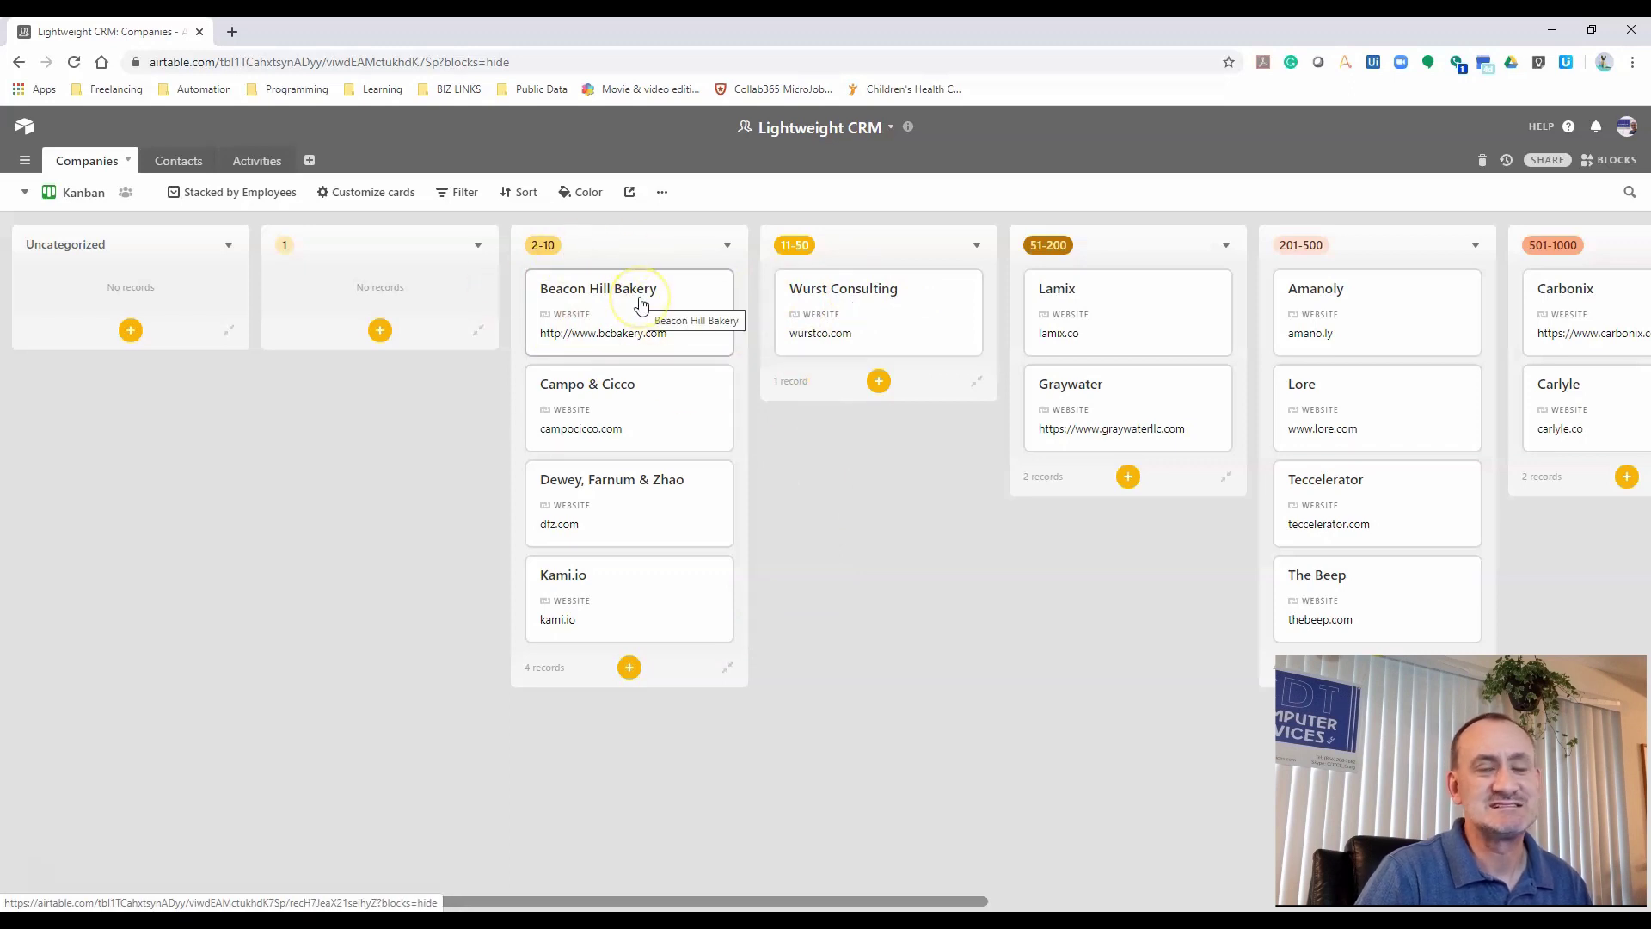
pyautogui.moveTo(640, 303); pyautogui.dragTo(860, 400)
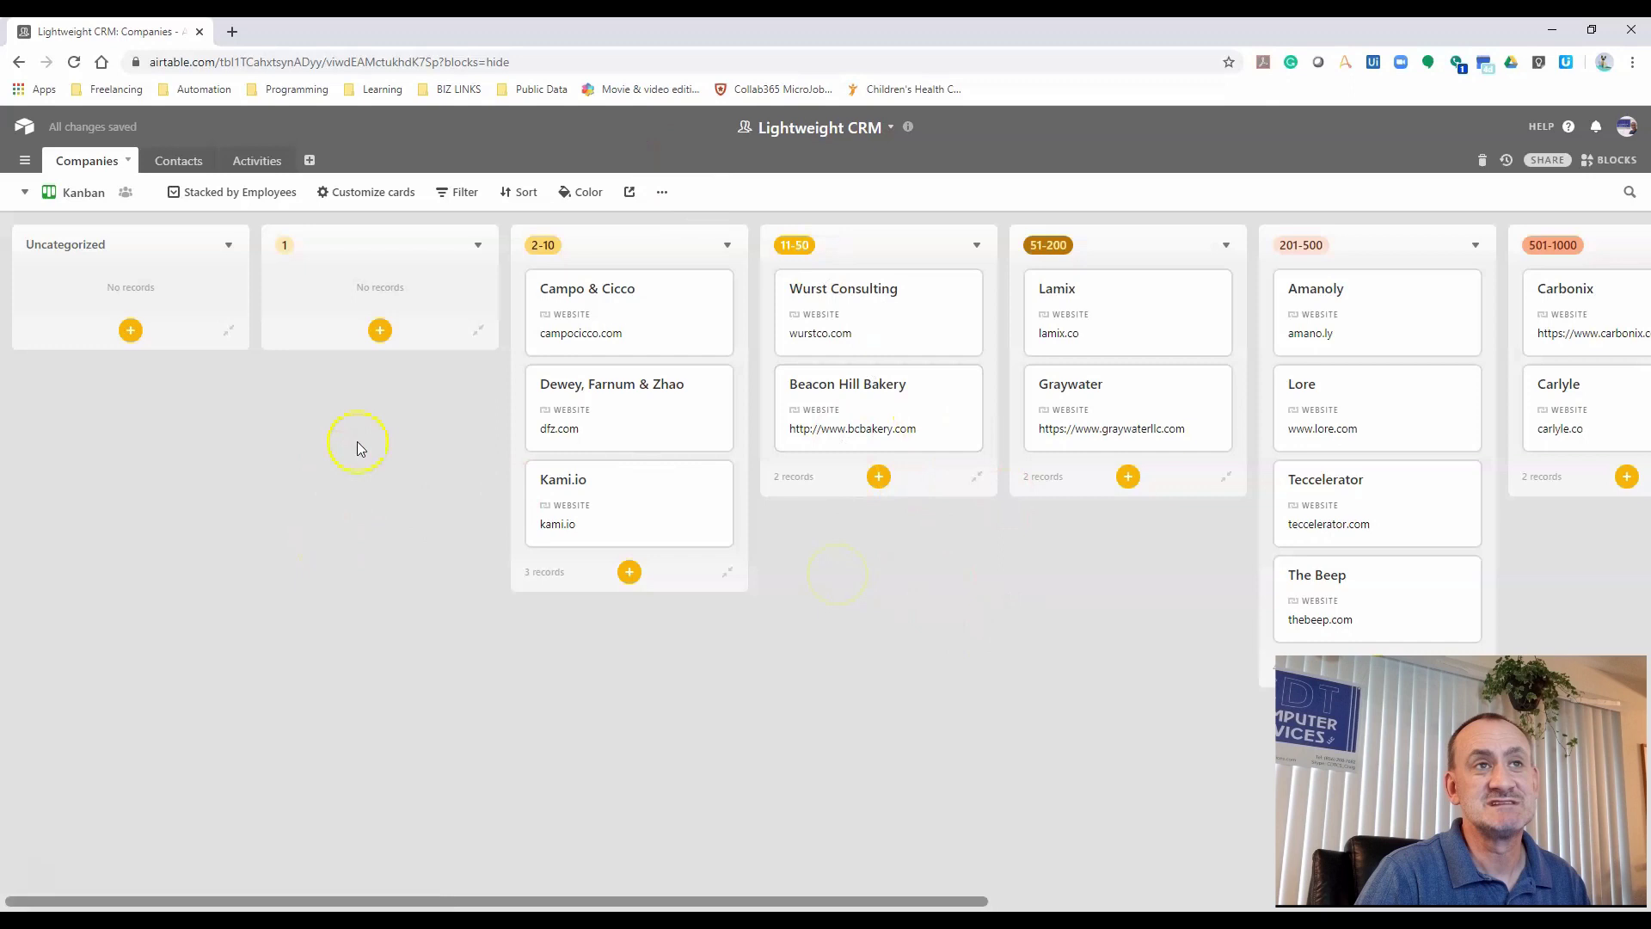
# Look through the Companies table's Gallery, New View, All companies: alphabetical and All companies: by employees views in turn
pyautogui.click(24, 196)
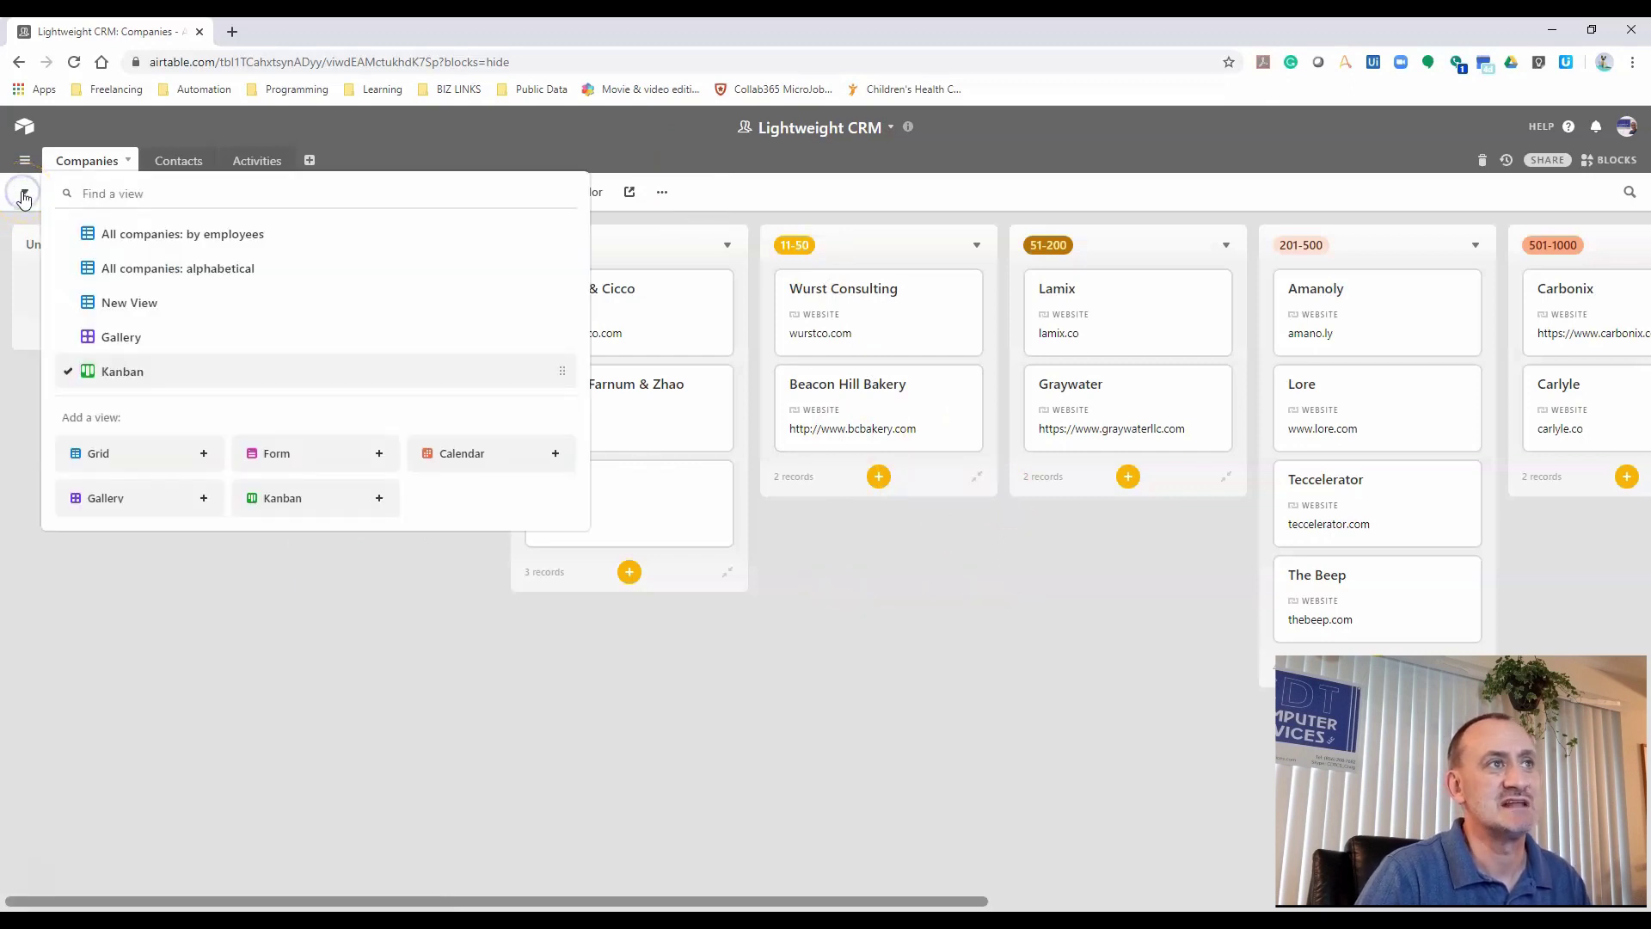
pyautogui.click(163, 337)
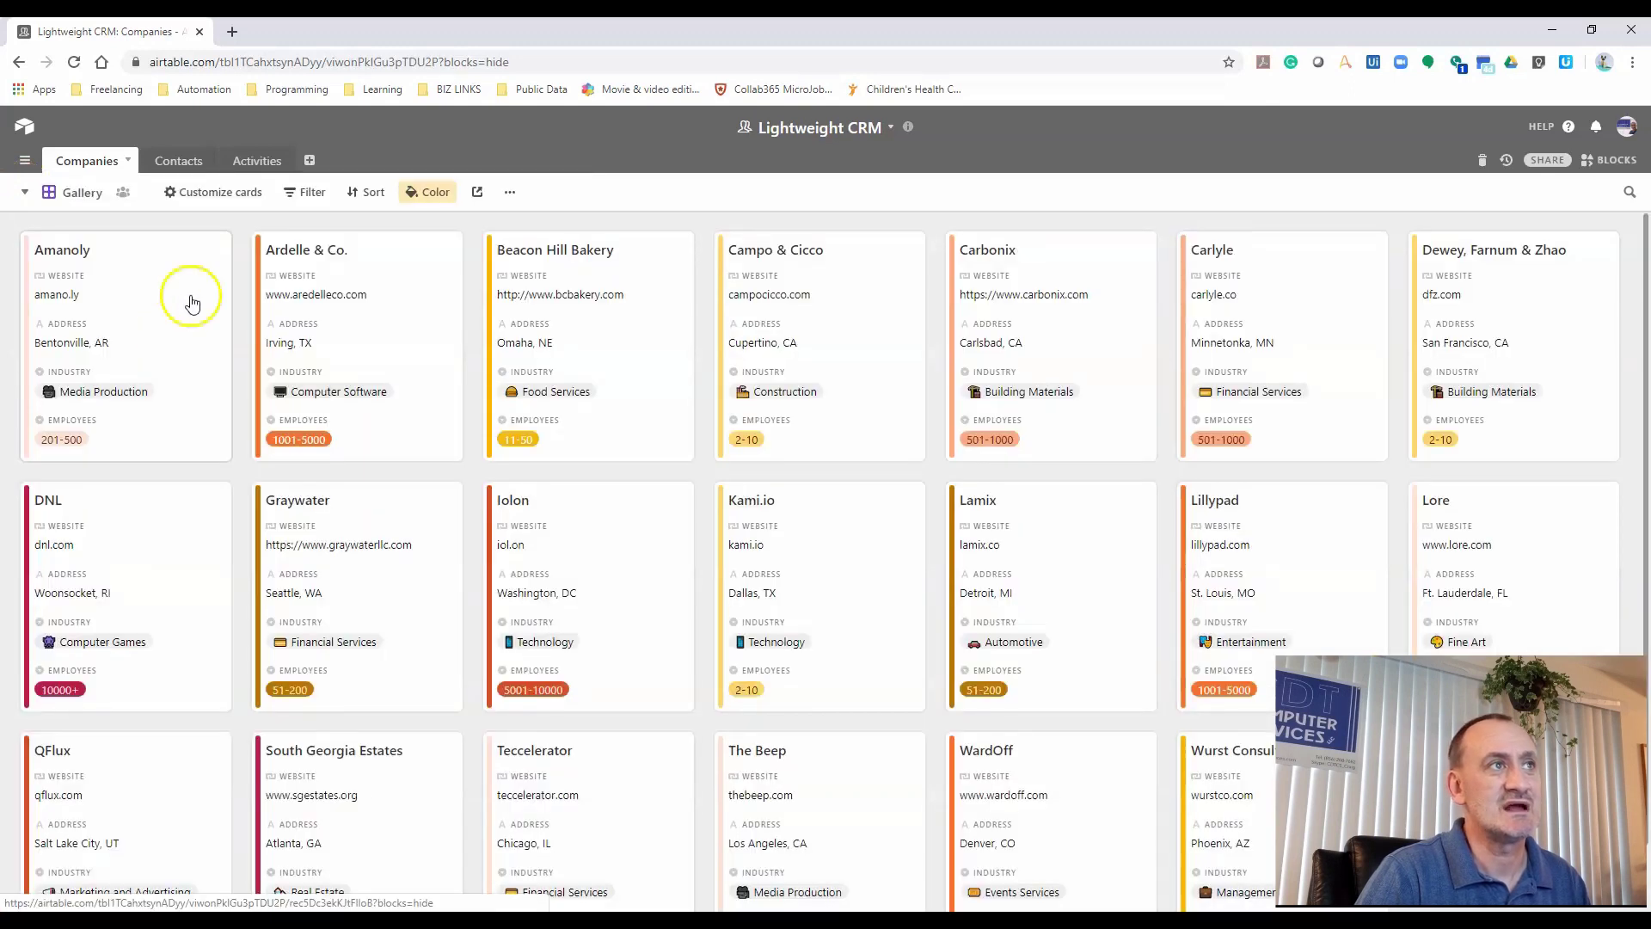
pyautogui.click(10, 191)
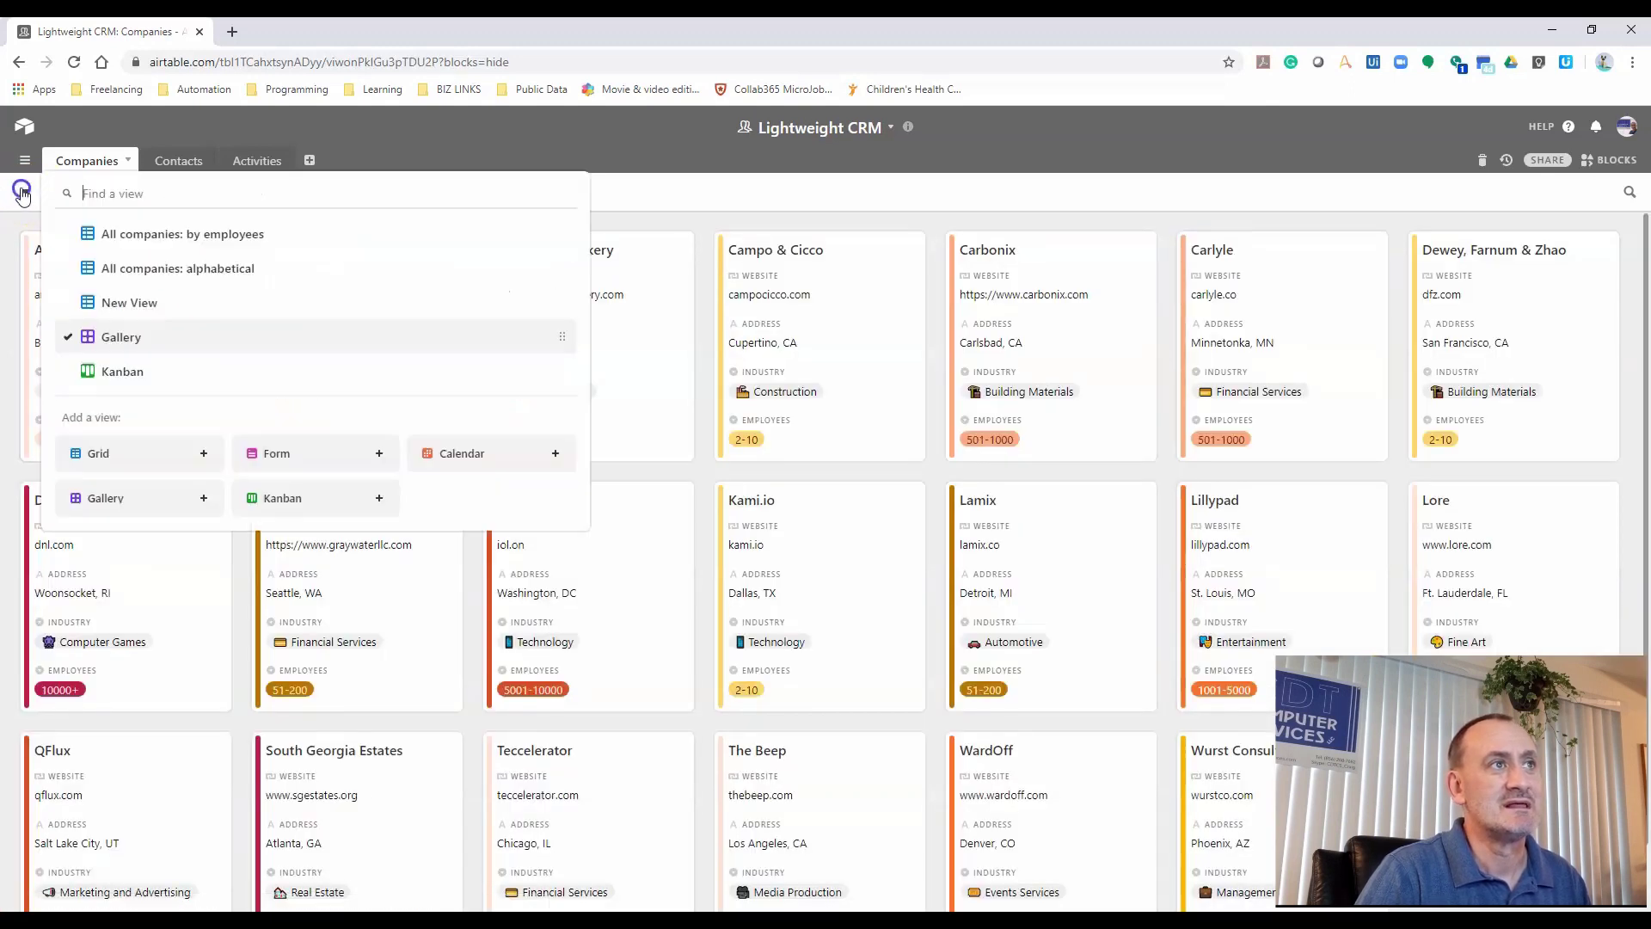
pyautogui.click(114, 315)
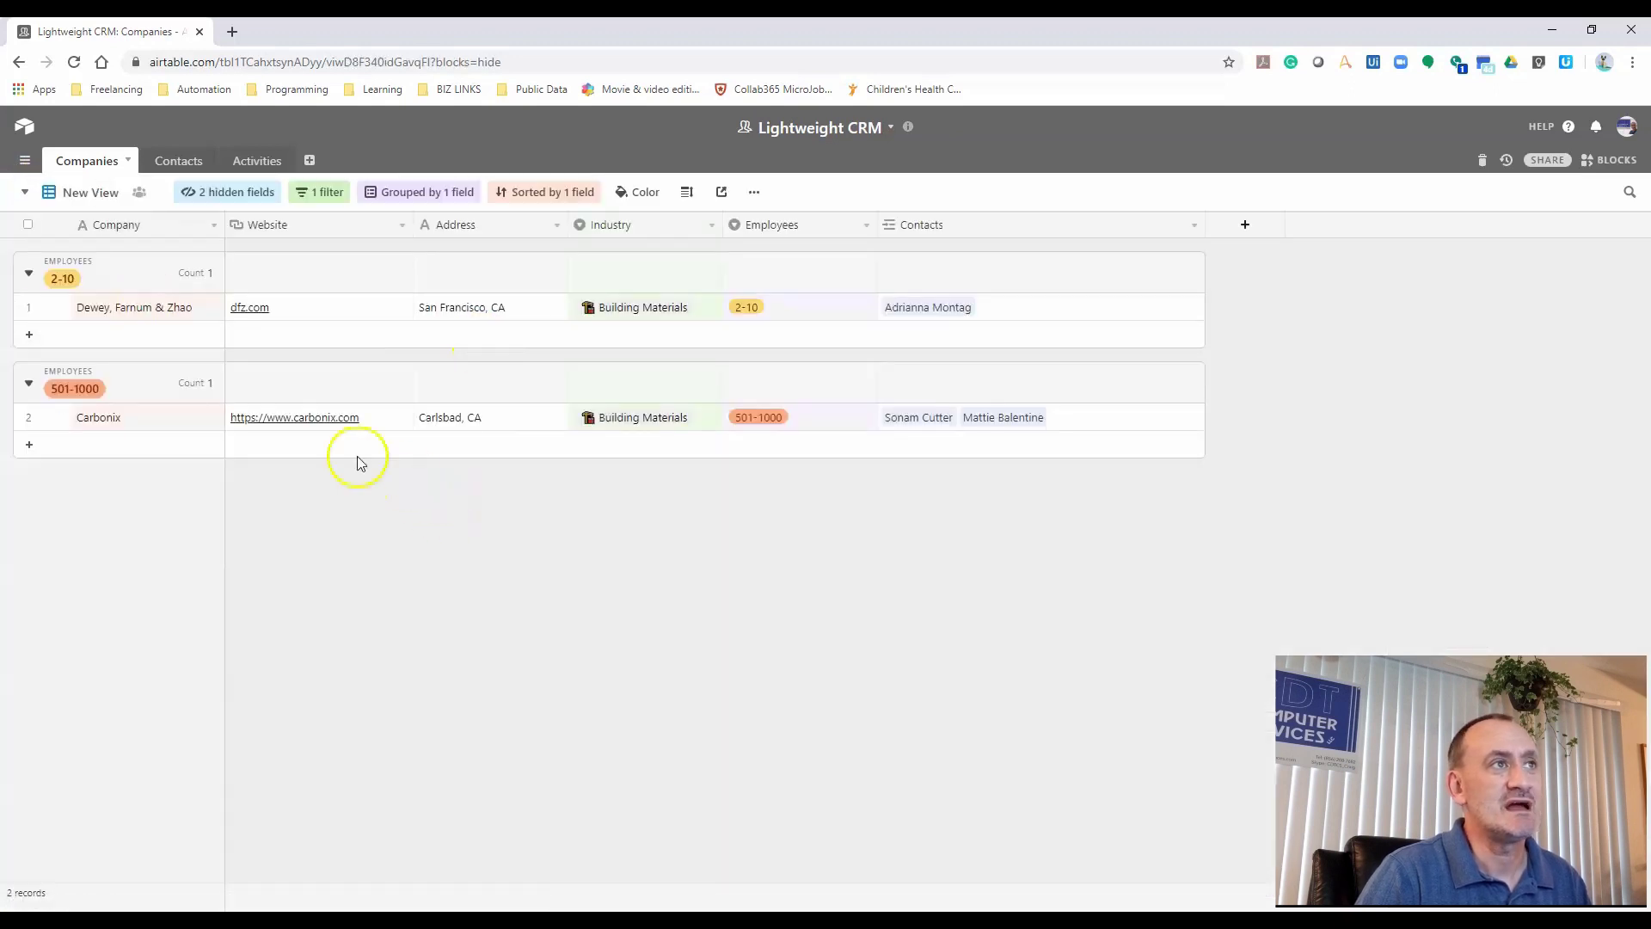
pyautogui.click(23, 191)
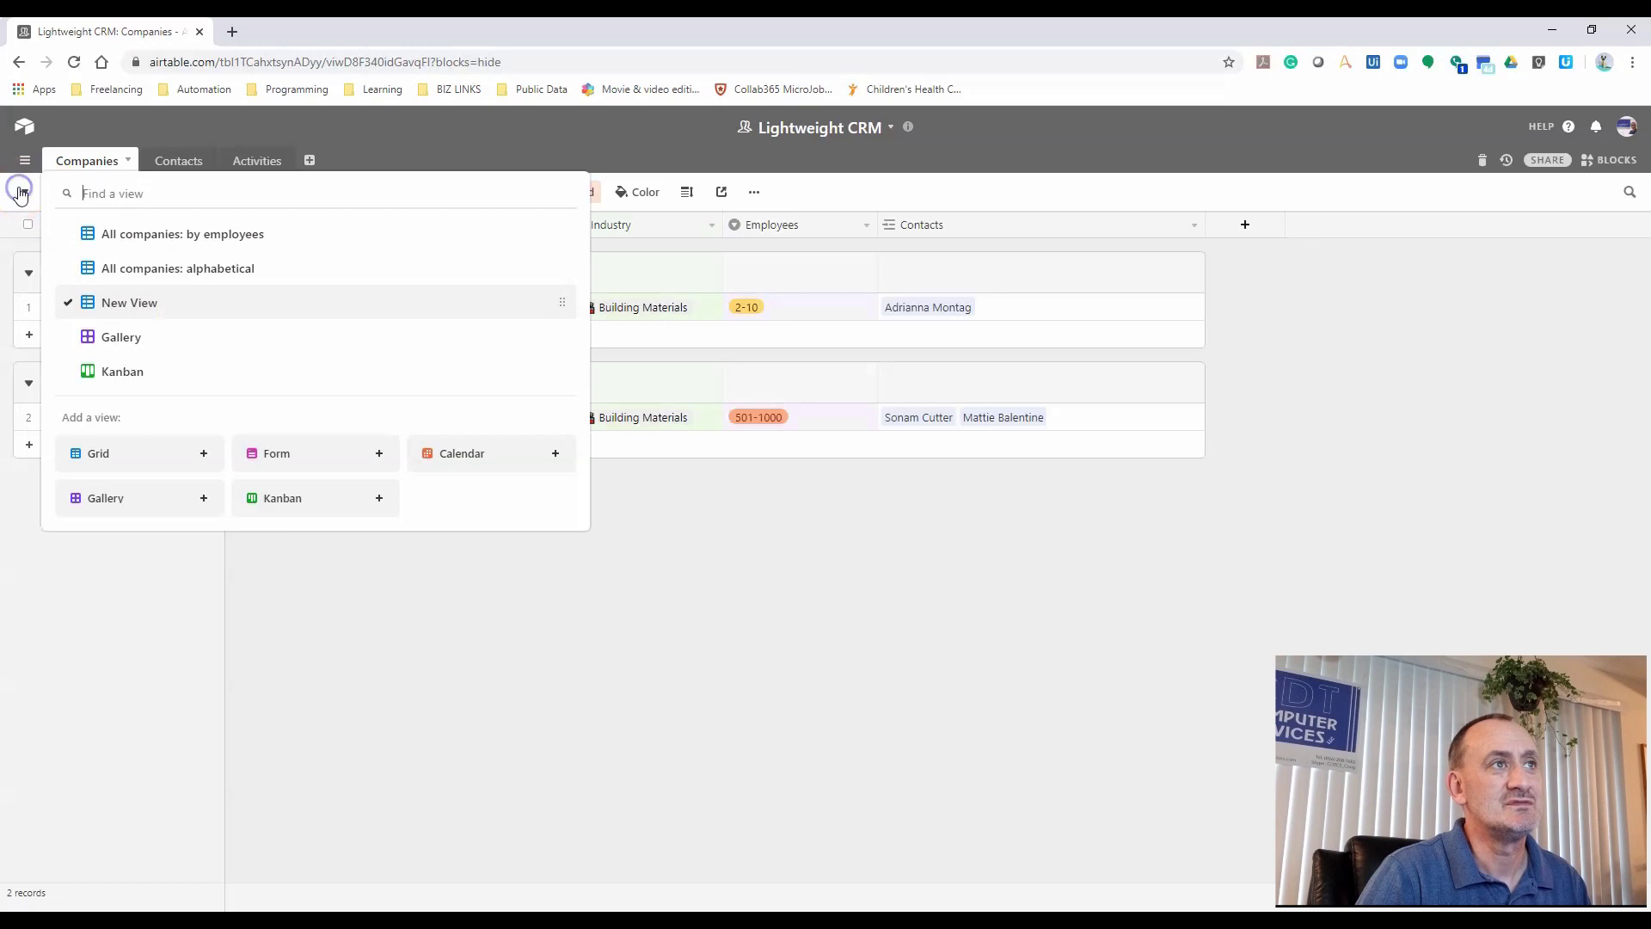
pyautogui.click(155, 268)
pyautogui.click(25, 193)
pyautogui.click(103, 240)
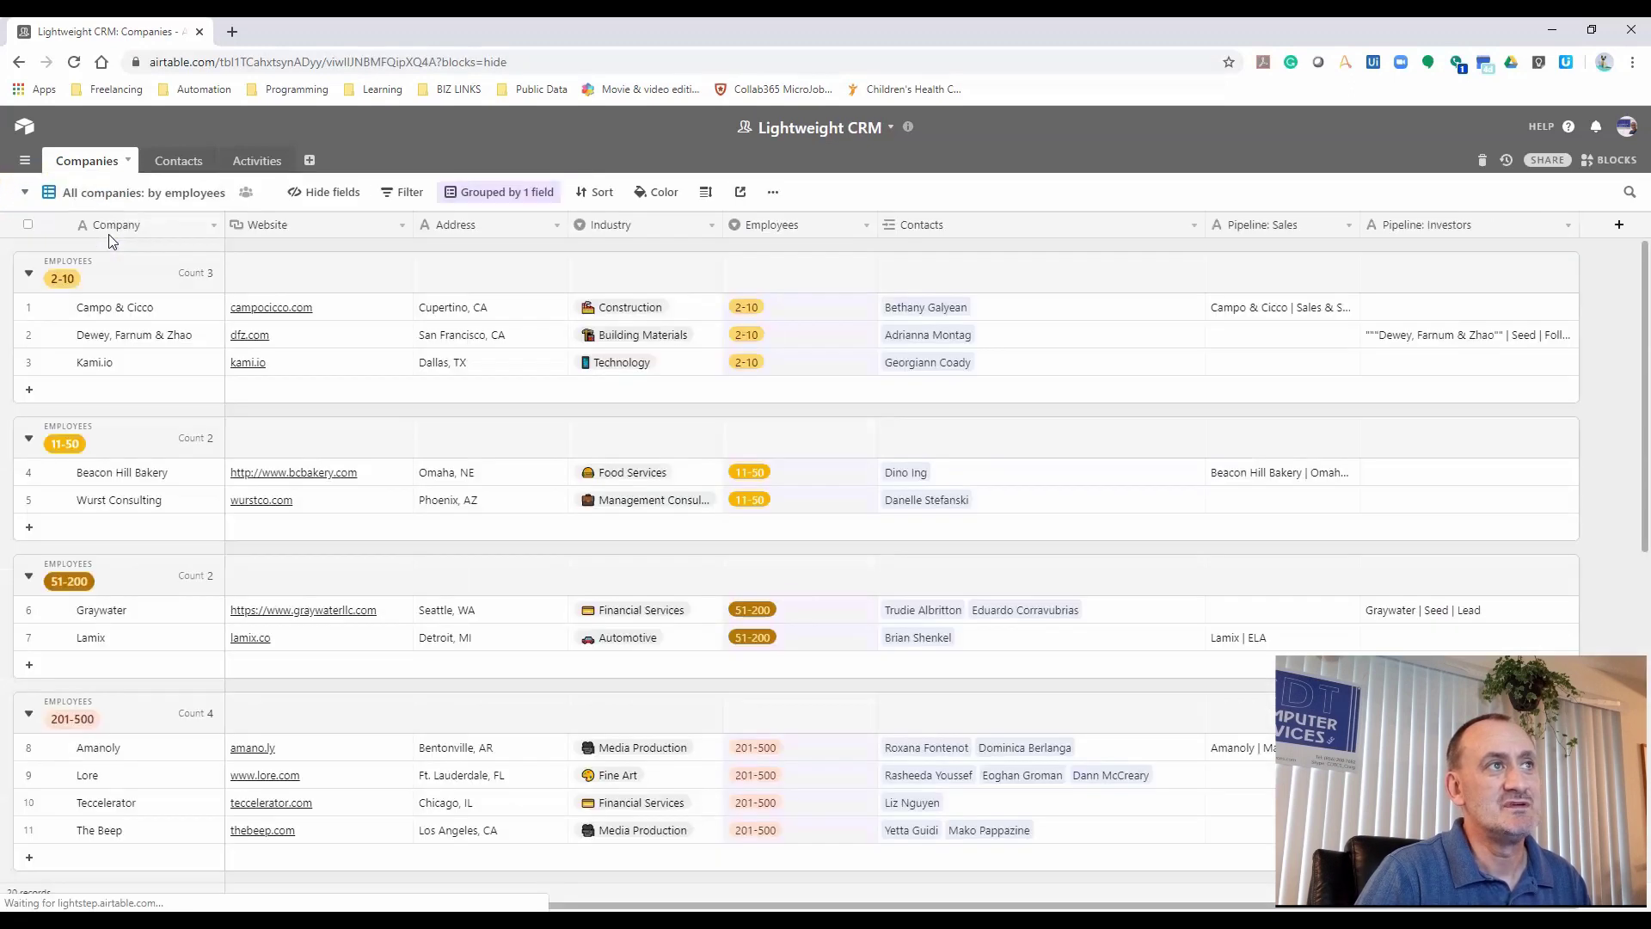
# Check which view types can be added to the Companies table
pyautogui.click(25, 194)
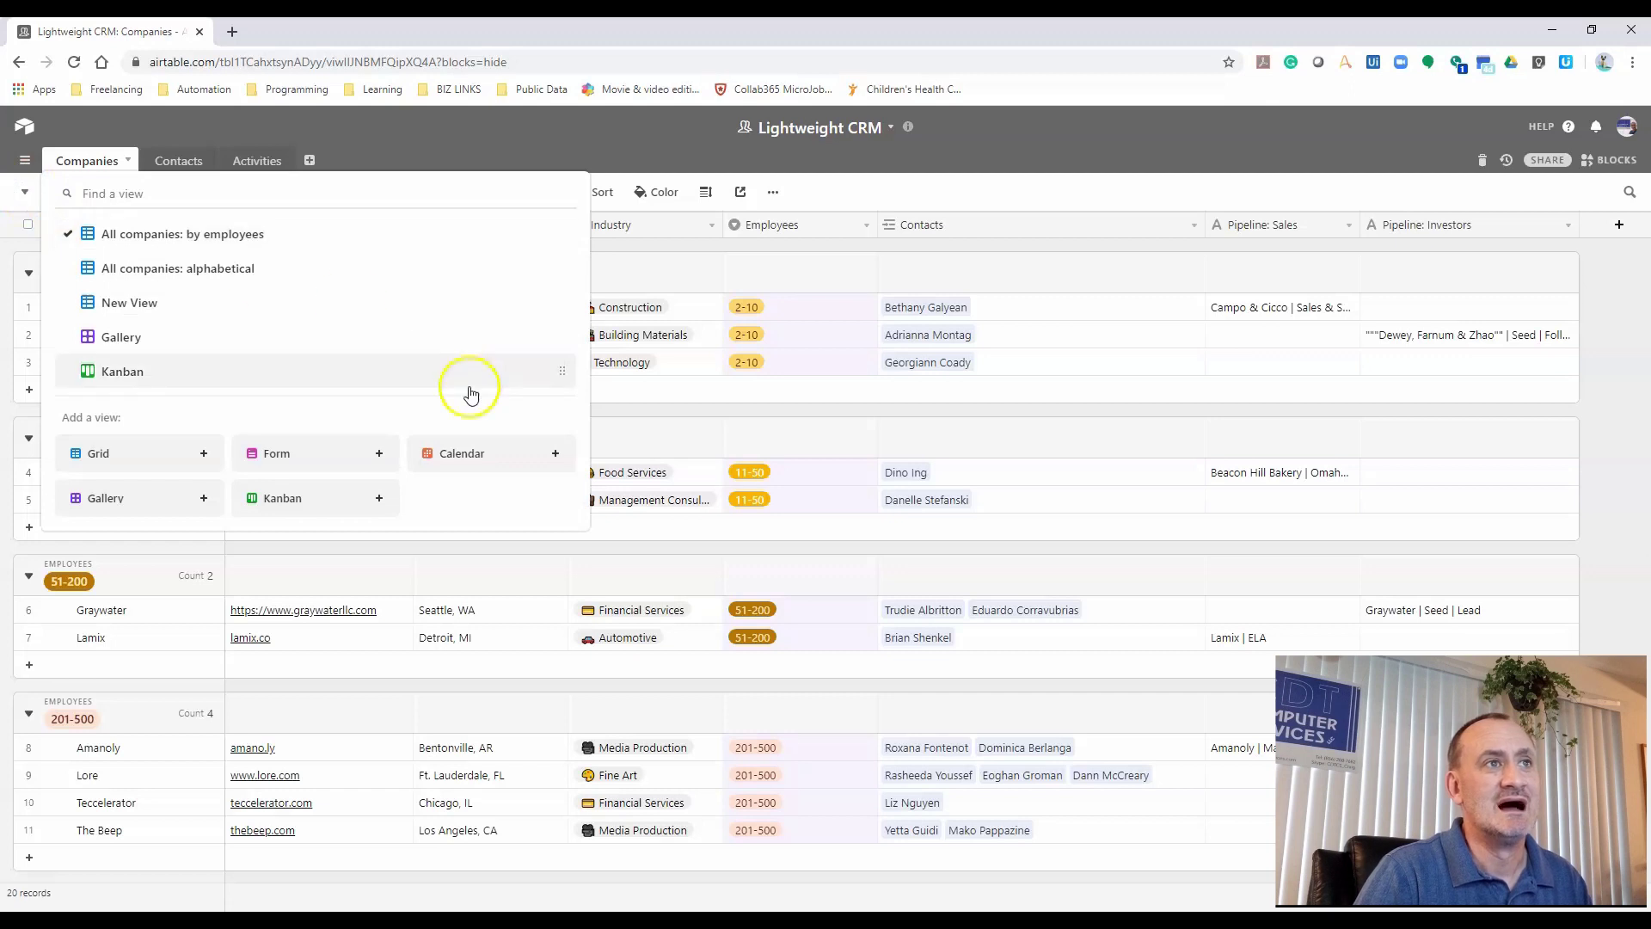
pyautogui.moveTo(448, 462)
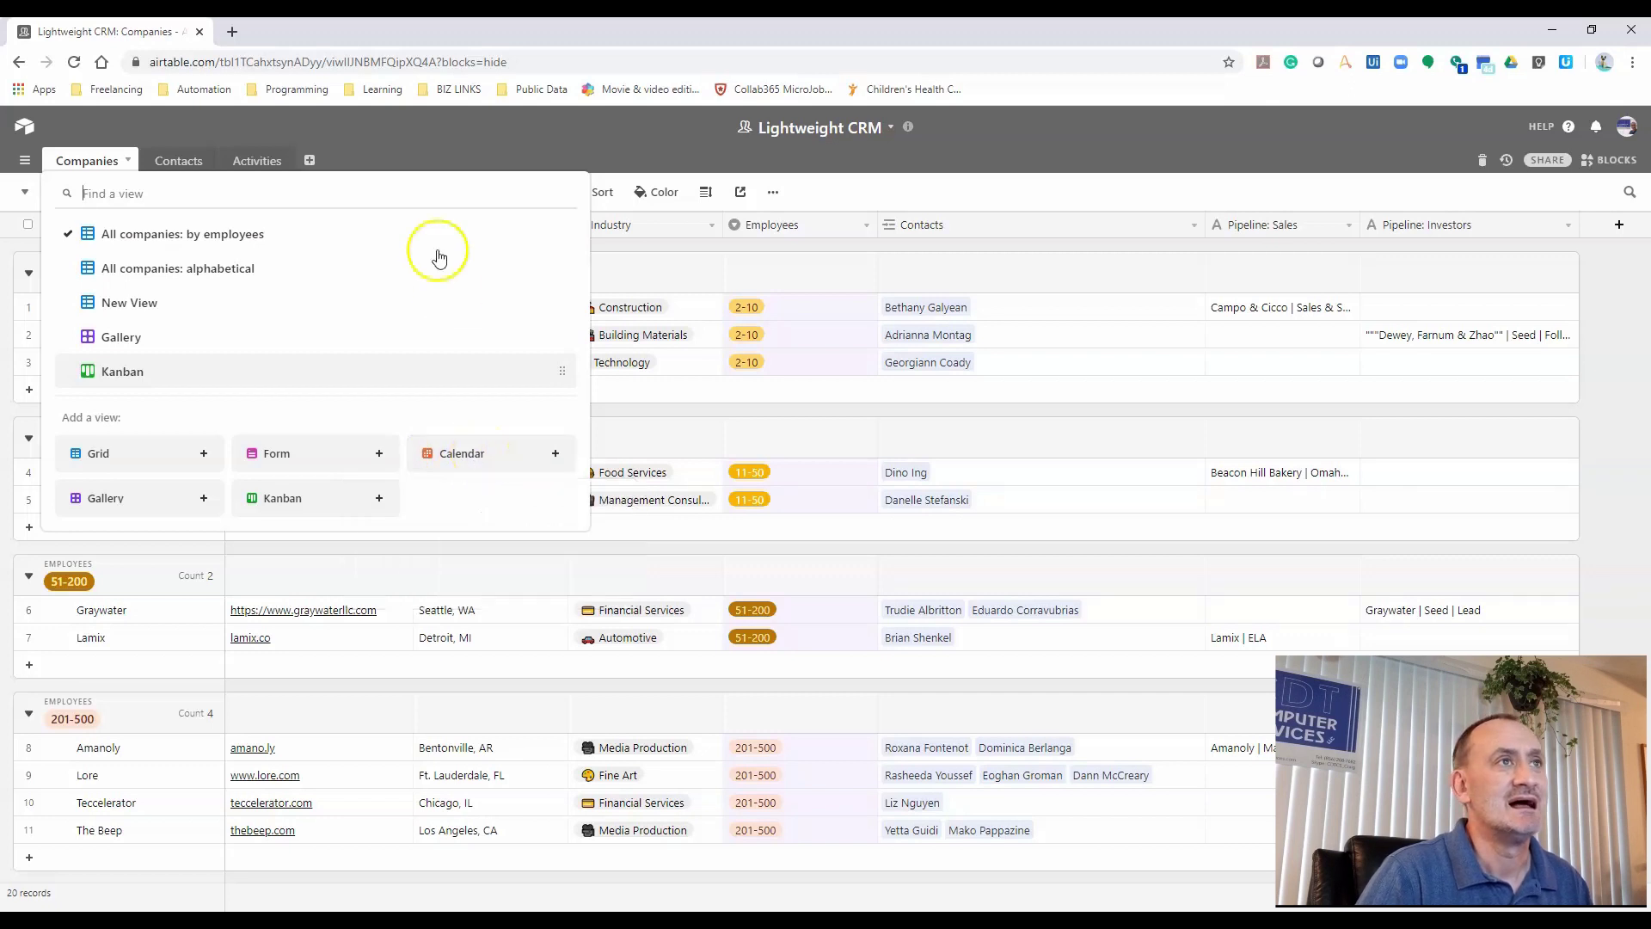
pyautogui.click(410, 147)
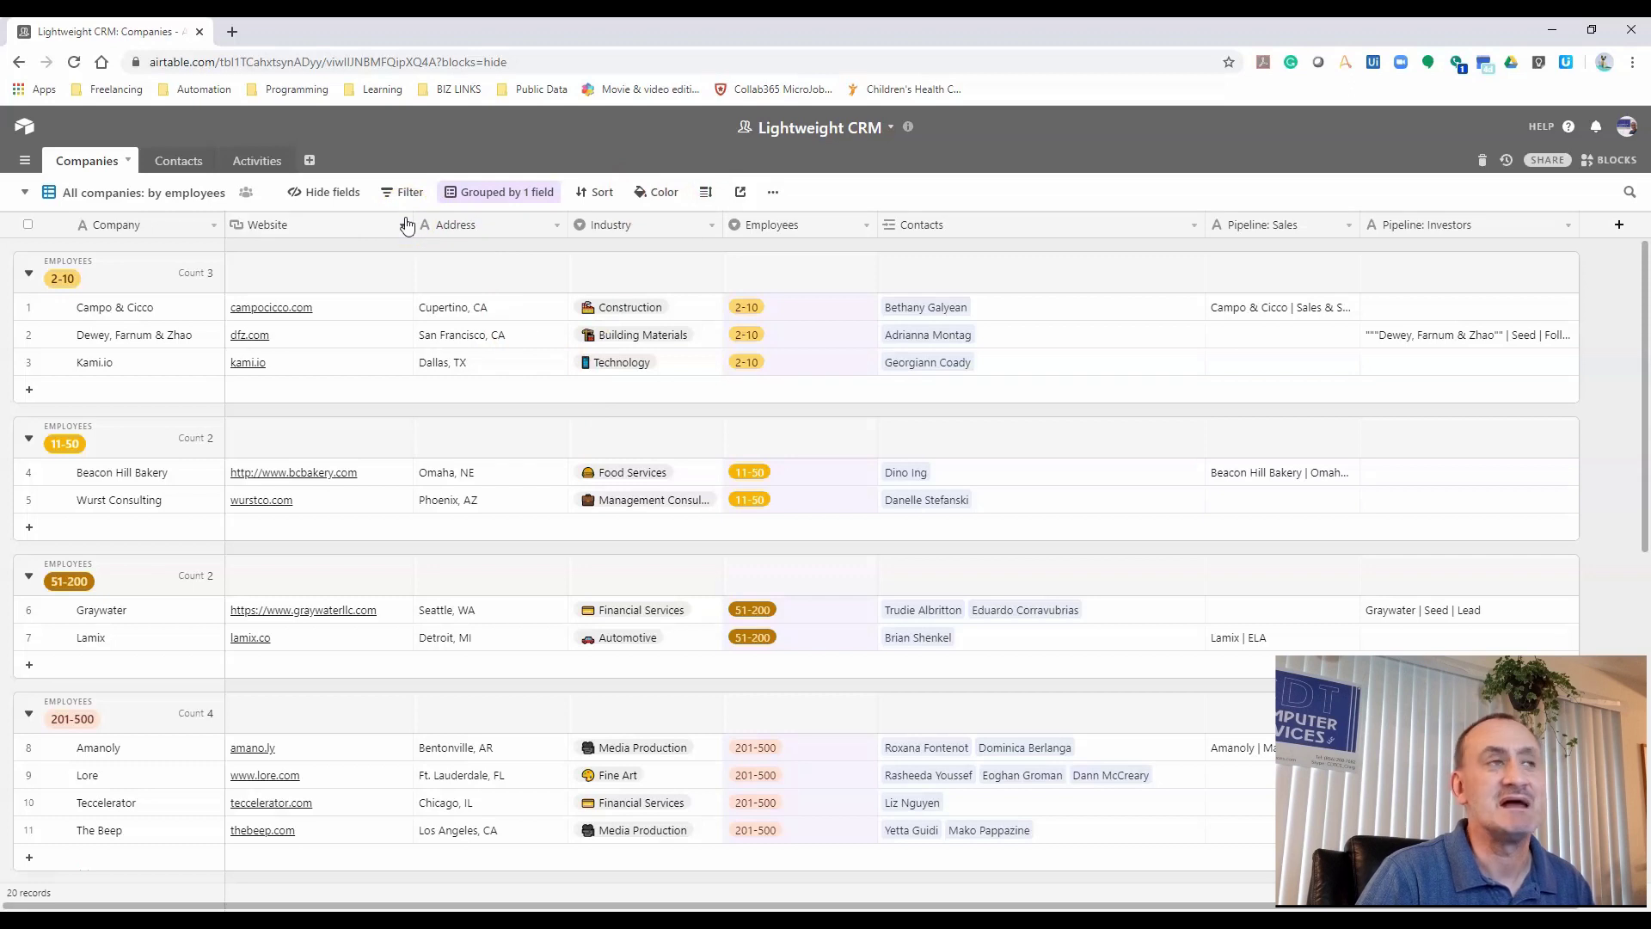
# Return to the bases overview and browse the template gallery for a new base in the CDTCSLLC Workspace
pyautogui.click(24, 127)
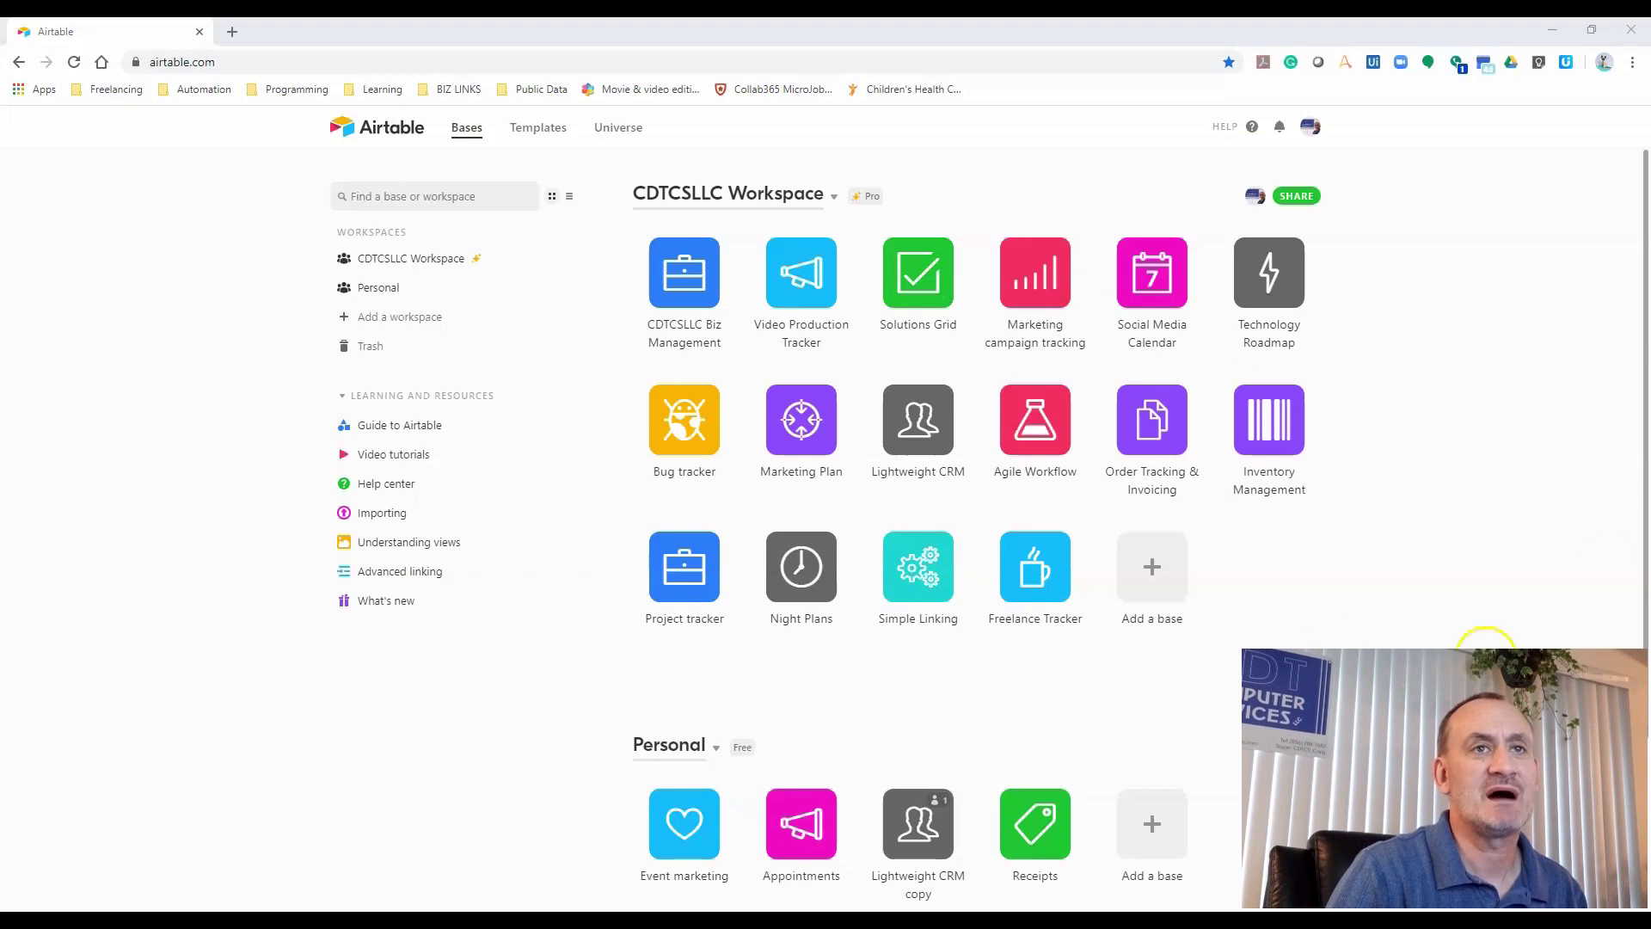
pyautogui.click(1160, 575)
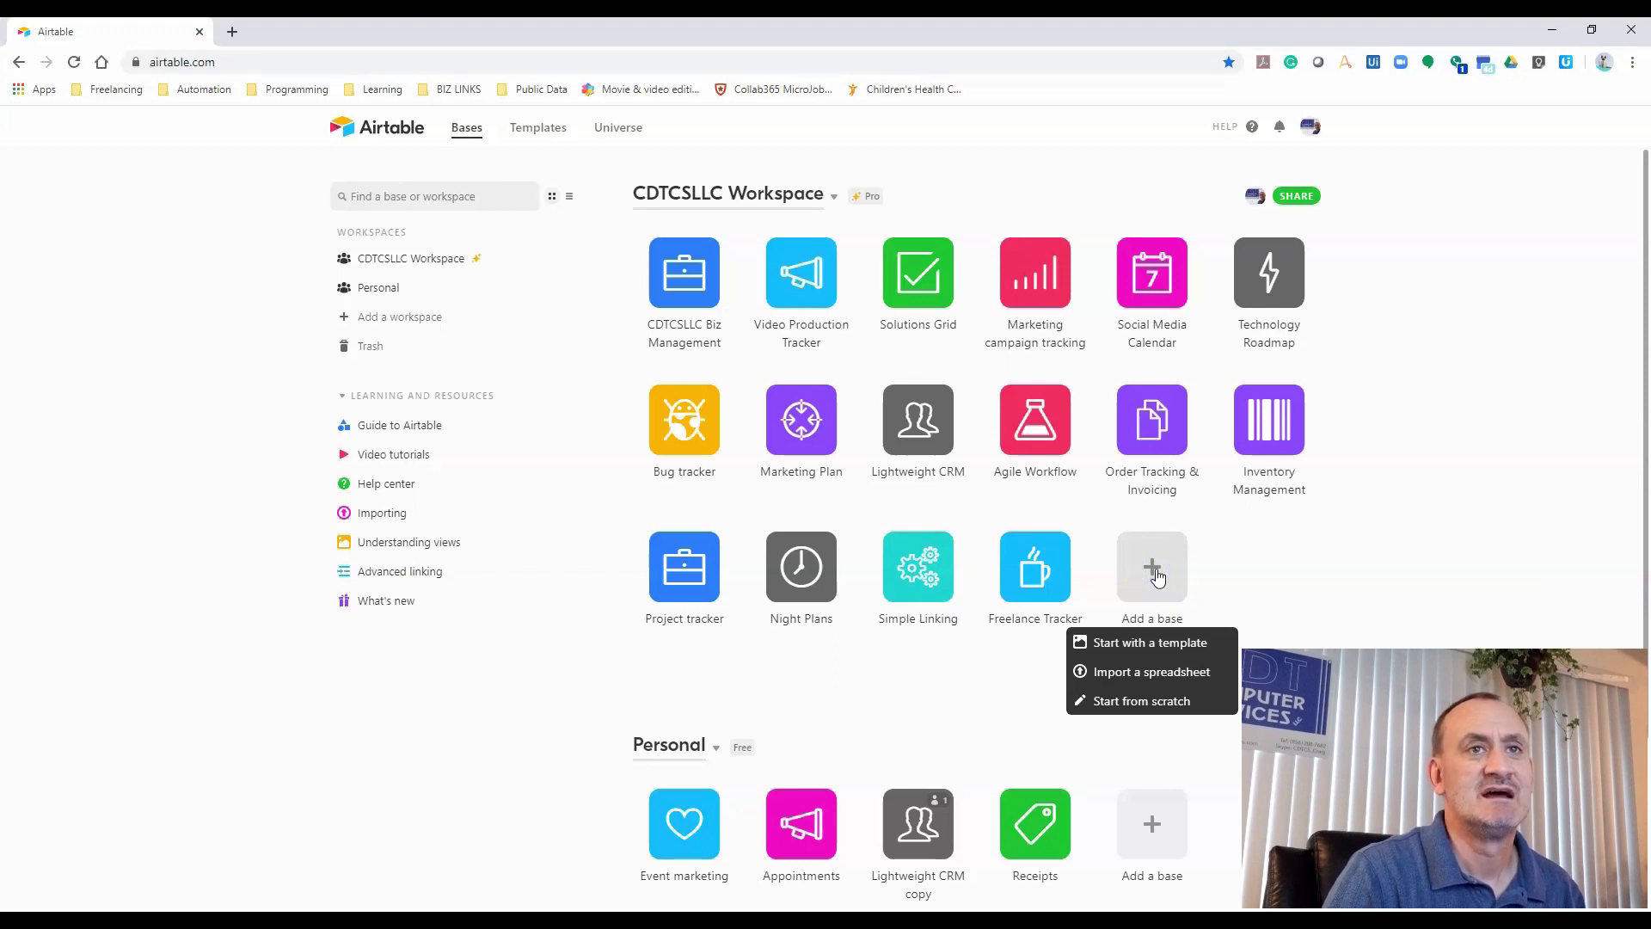
pyautogui.click(1149, 644)
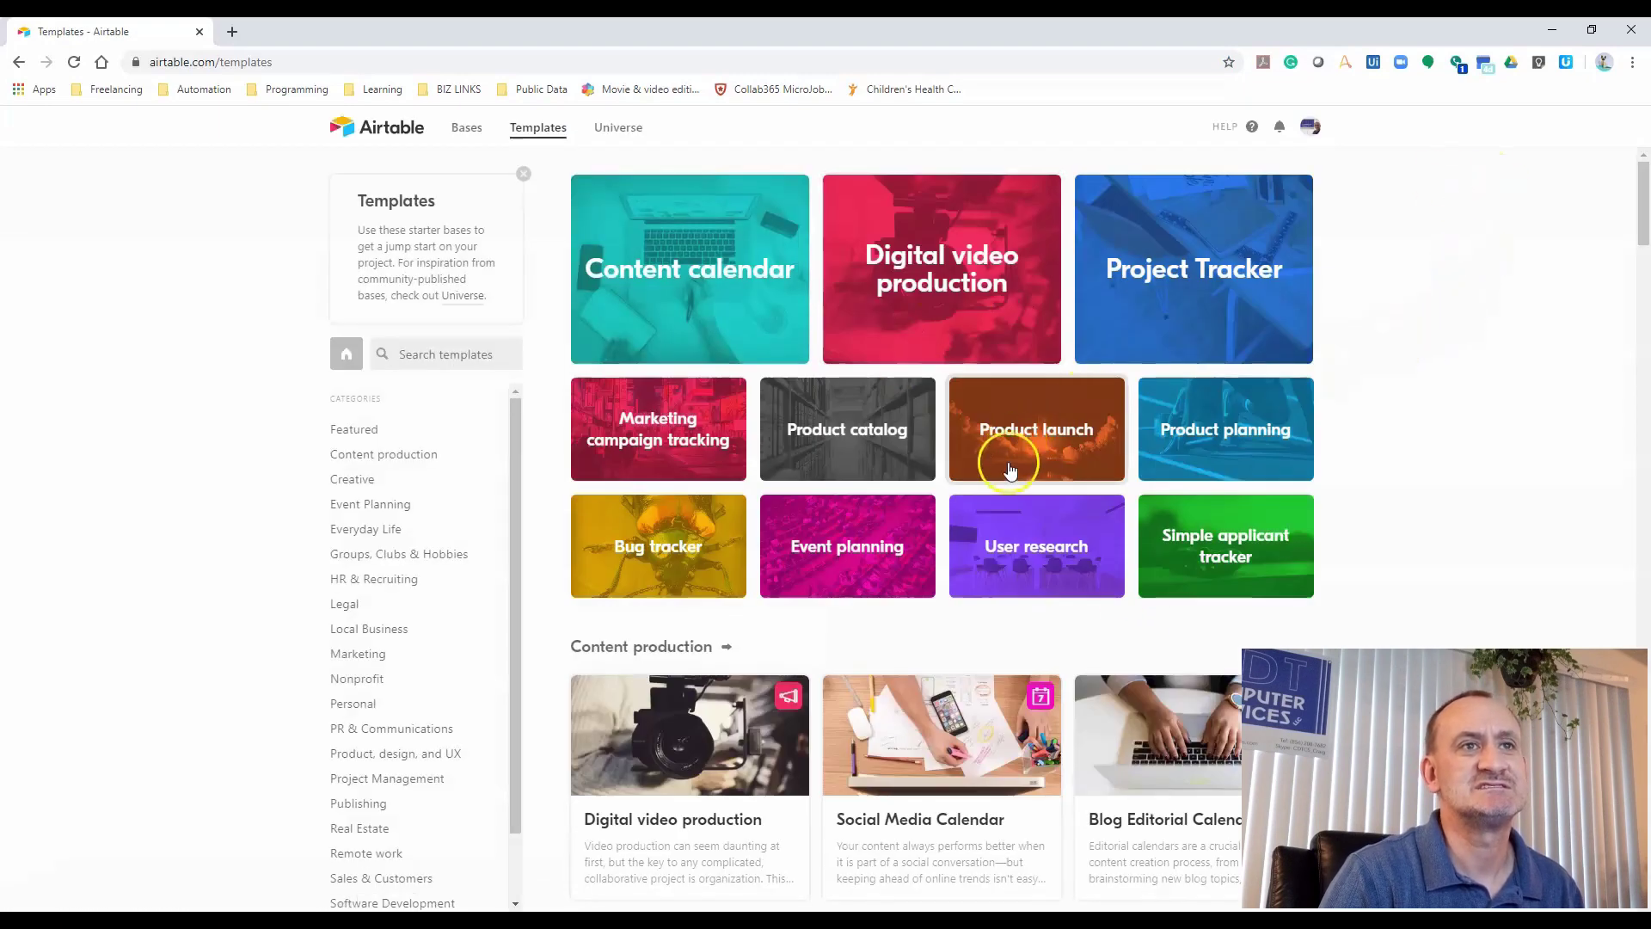
pyautogui.scroll(-8, 989, 507)
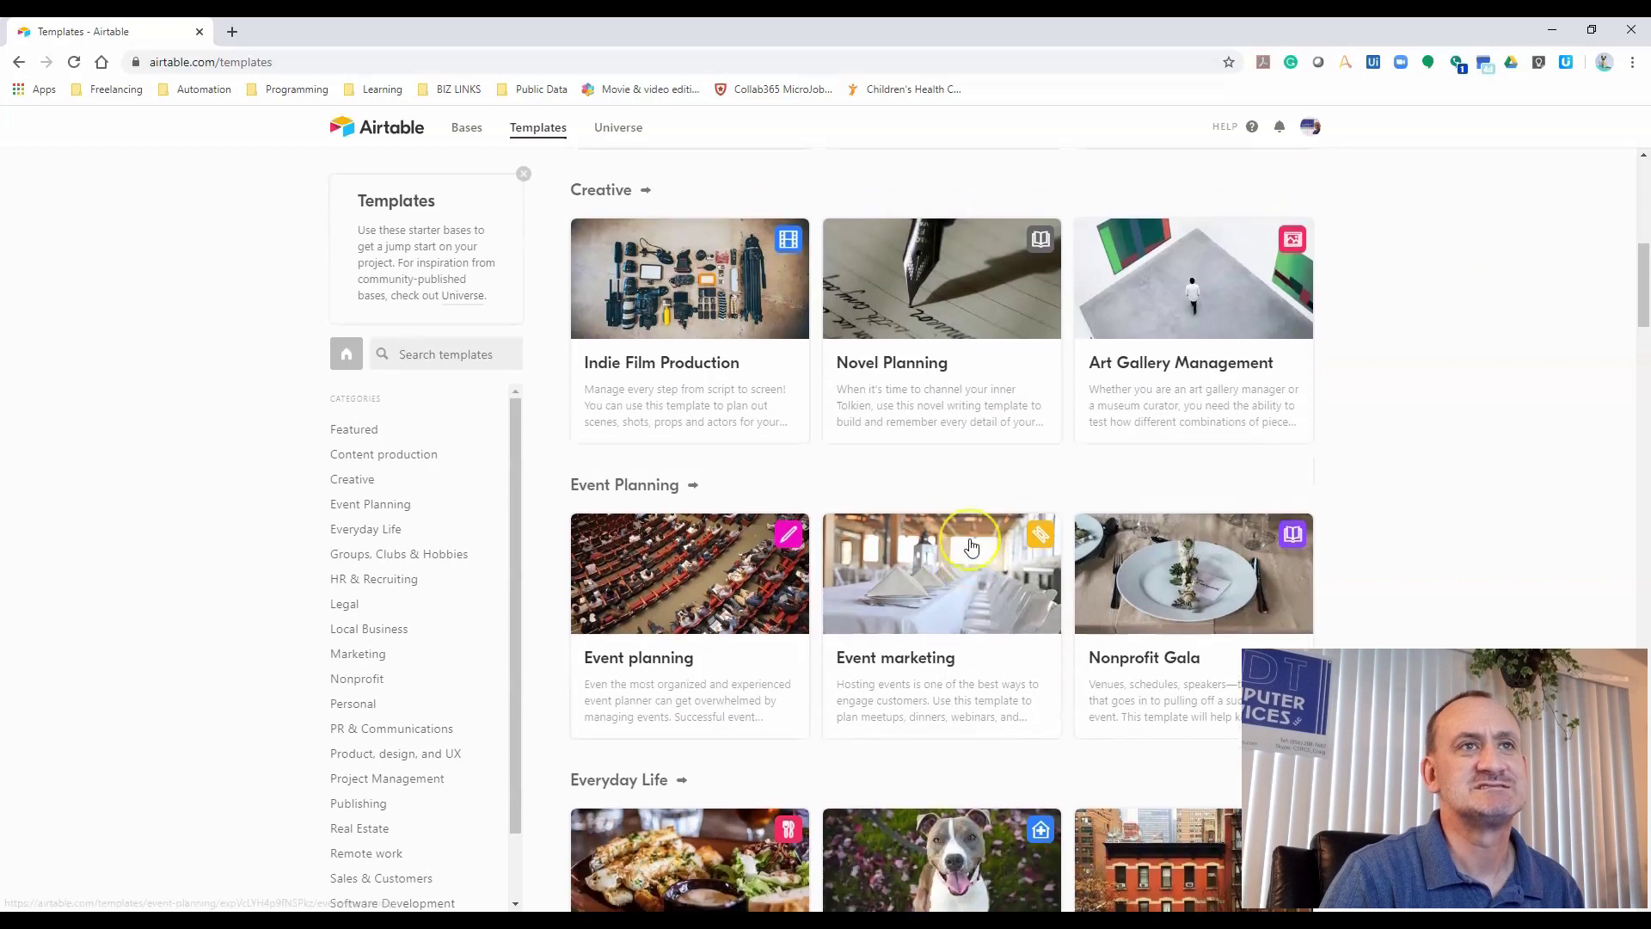
pyautogui.scroll(10, 972, 543)
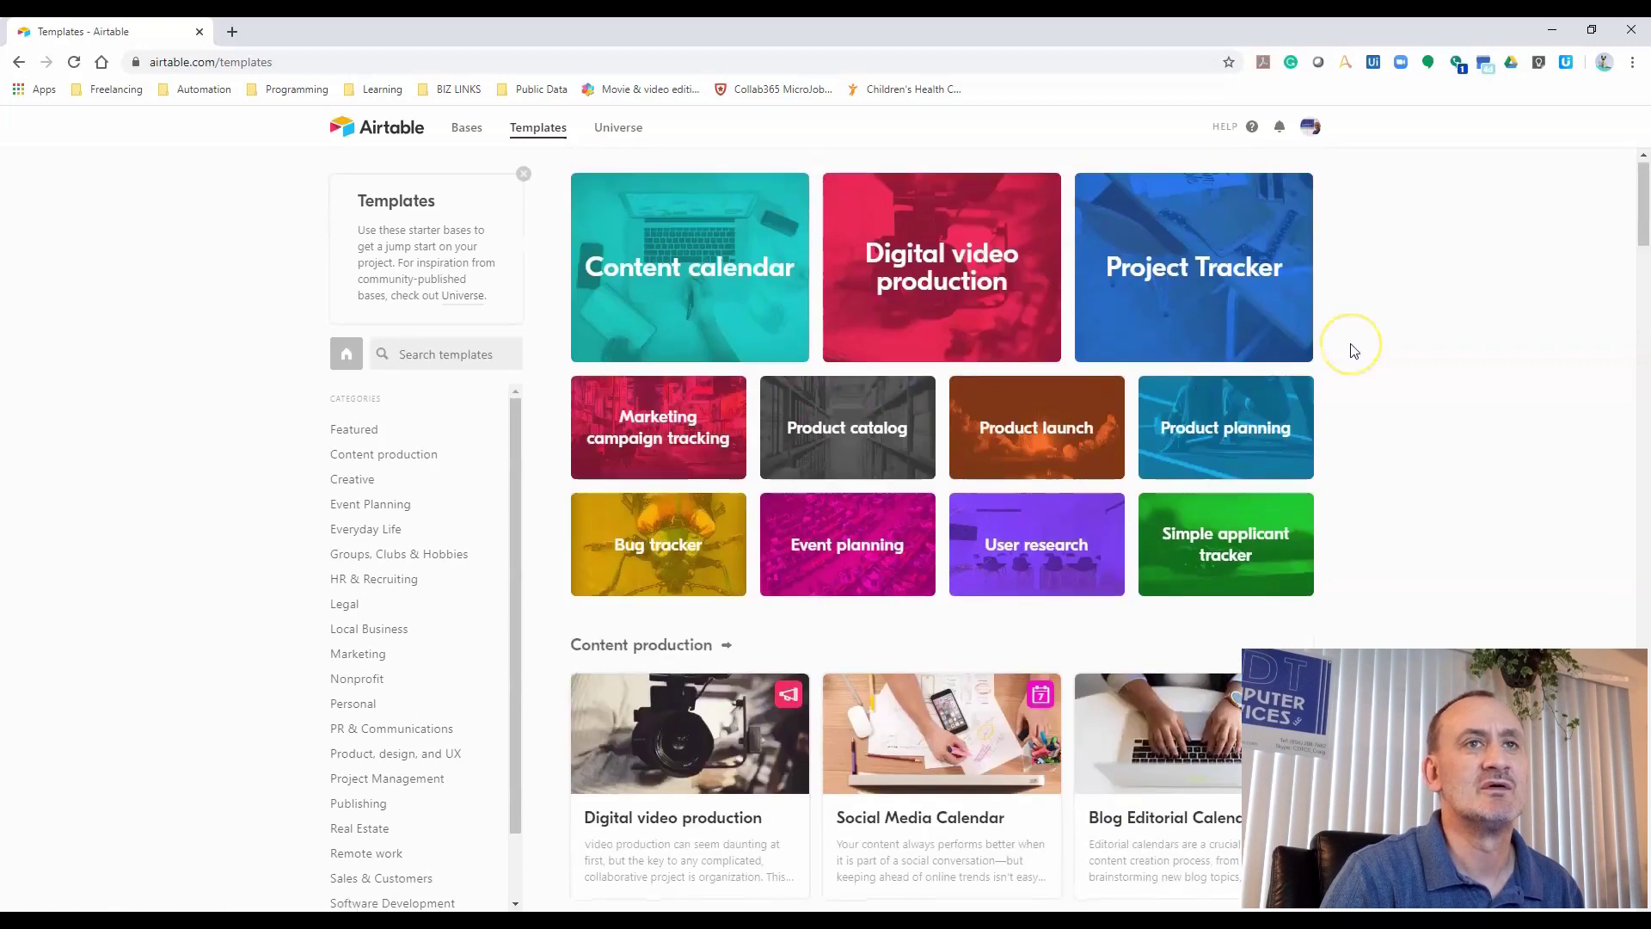
pyautogui.scroll(-12, 1353, 350)
pyautogui.scroll(-7, 1382, 378)
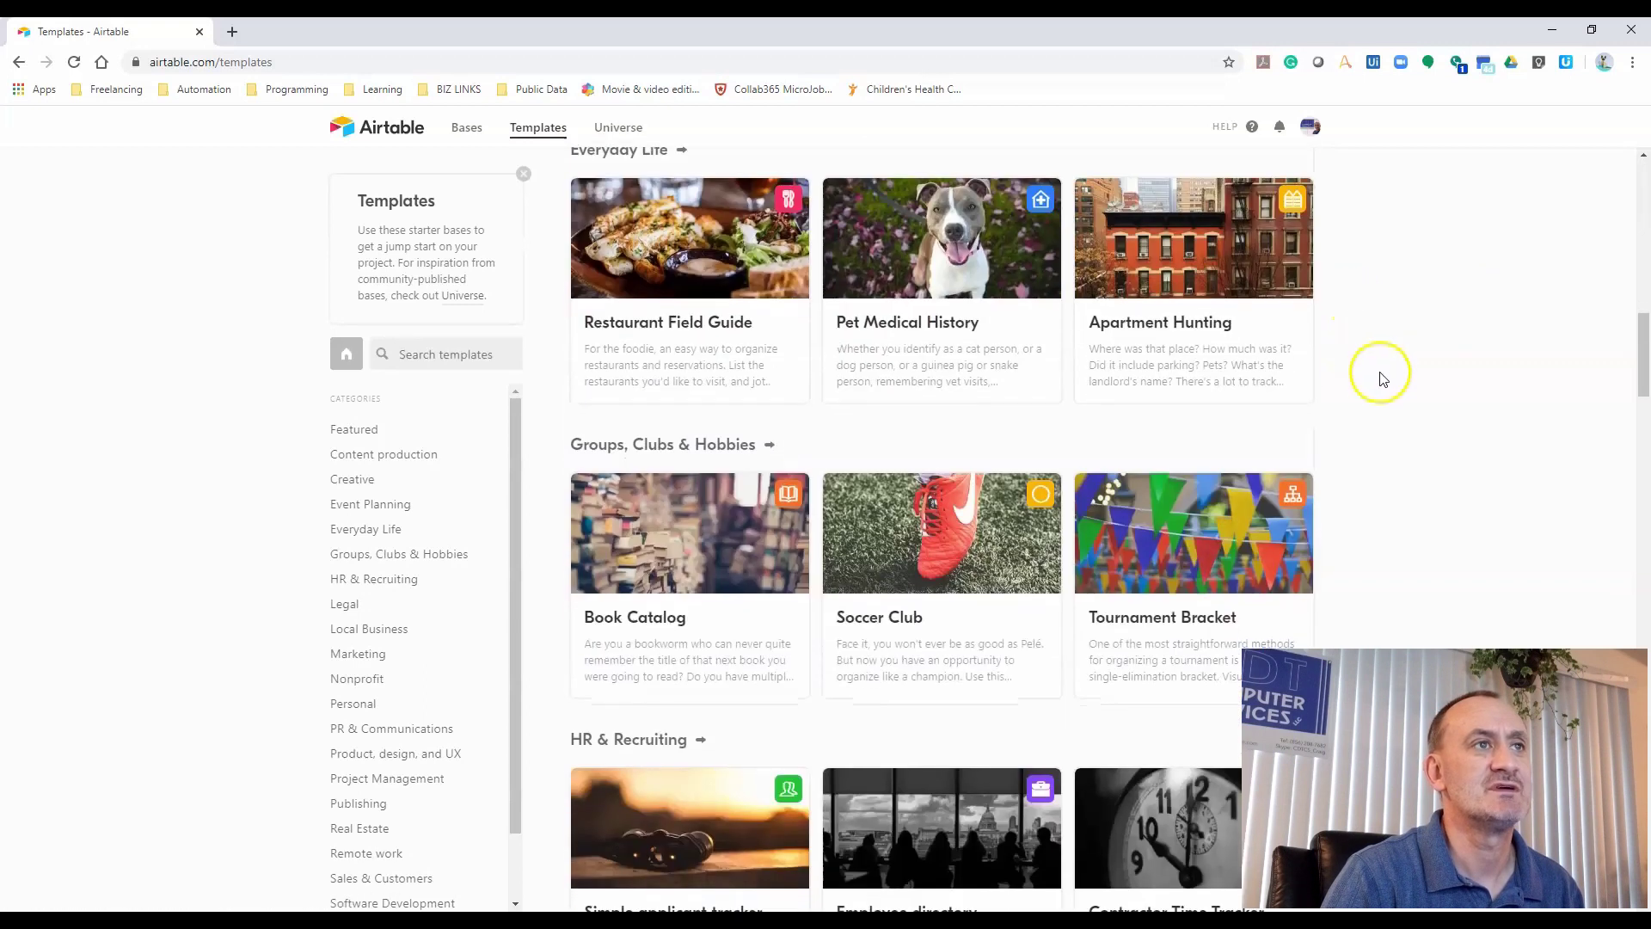
pyautogui.scroll(15, 1381, 379)
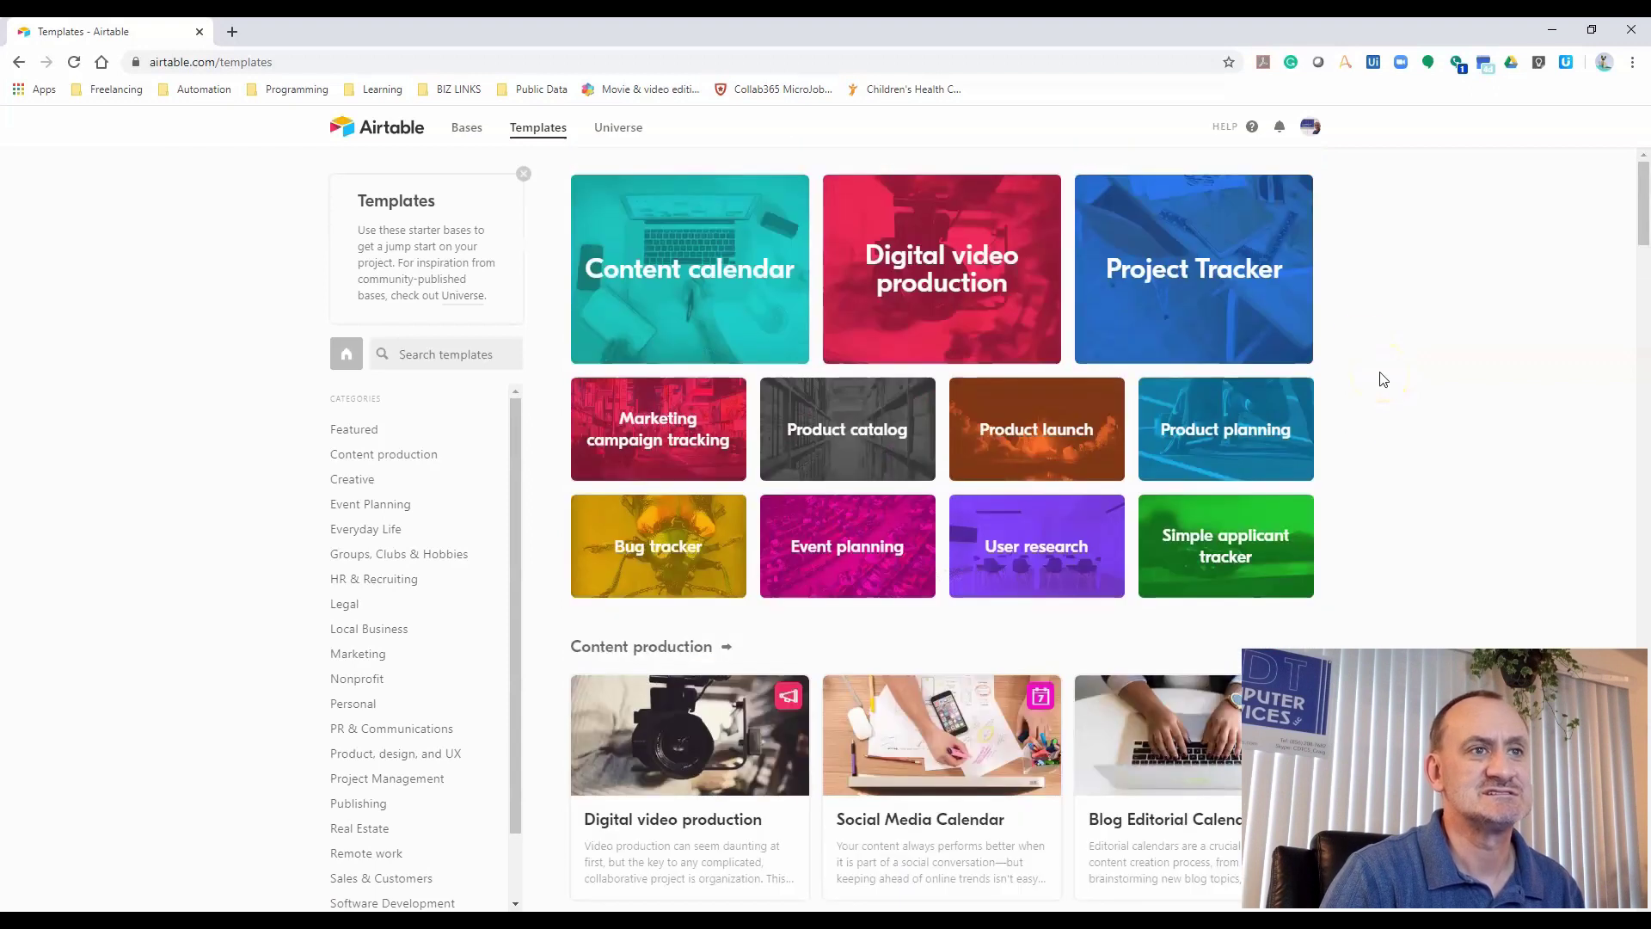
# Show the Legal template category and preview the Legal Case Tracking and Billing template
pyautogui.click(341, 657)
pyautogui.scroll(-1, 357, 560)
pyautogui.scroll(1, 368, 586)
pyautogui.click(349, 601)
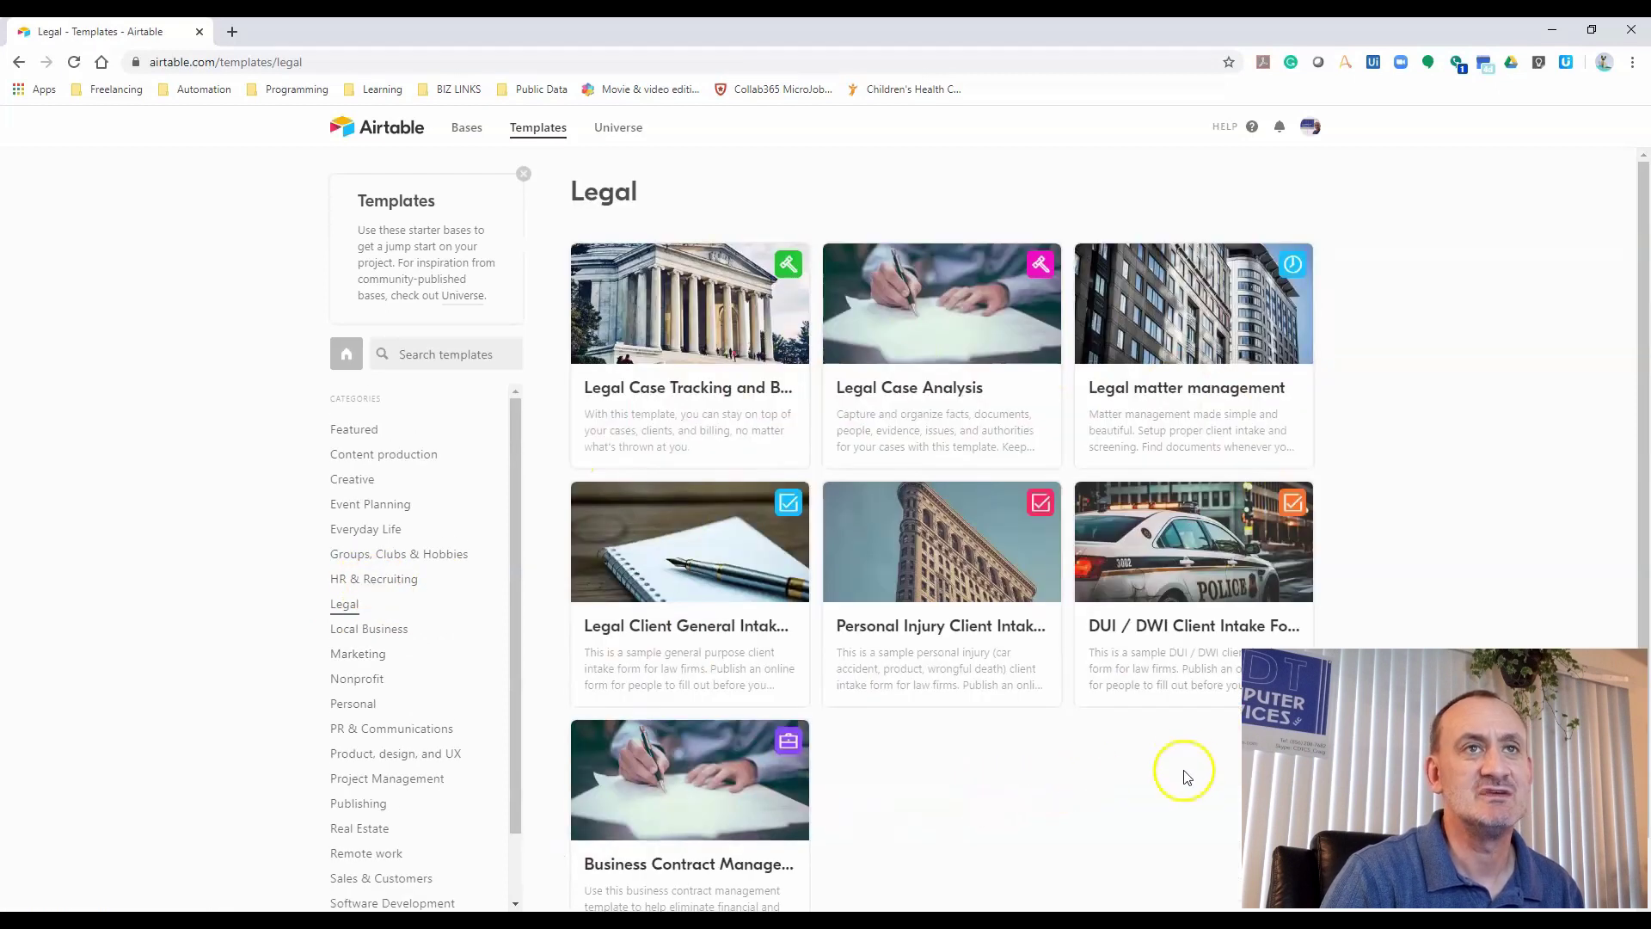
pyautogui.click(715, 338)
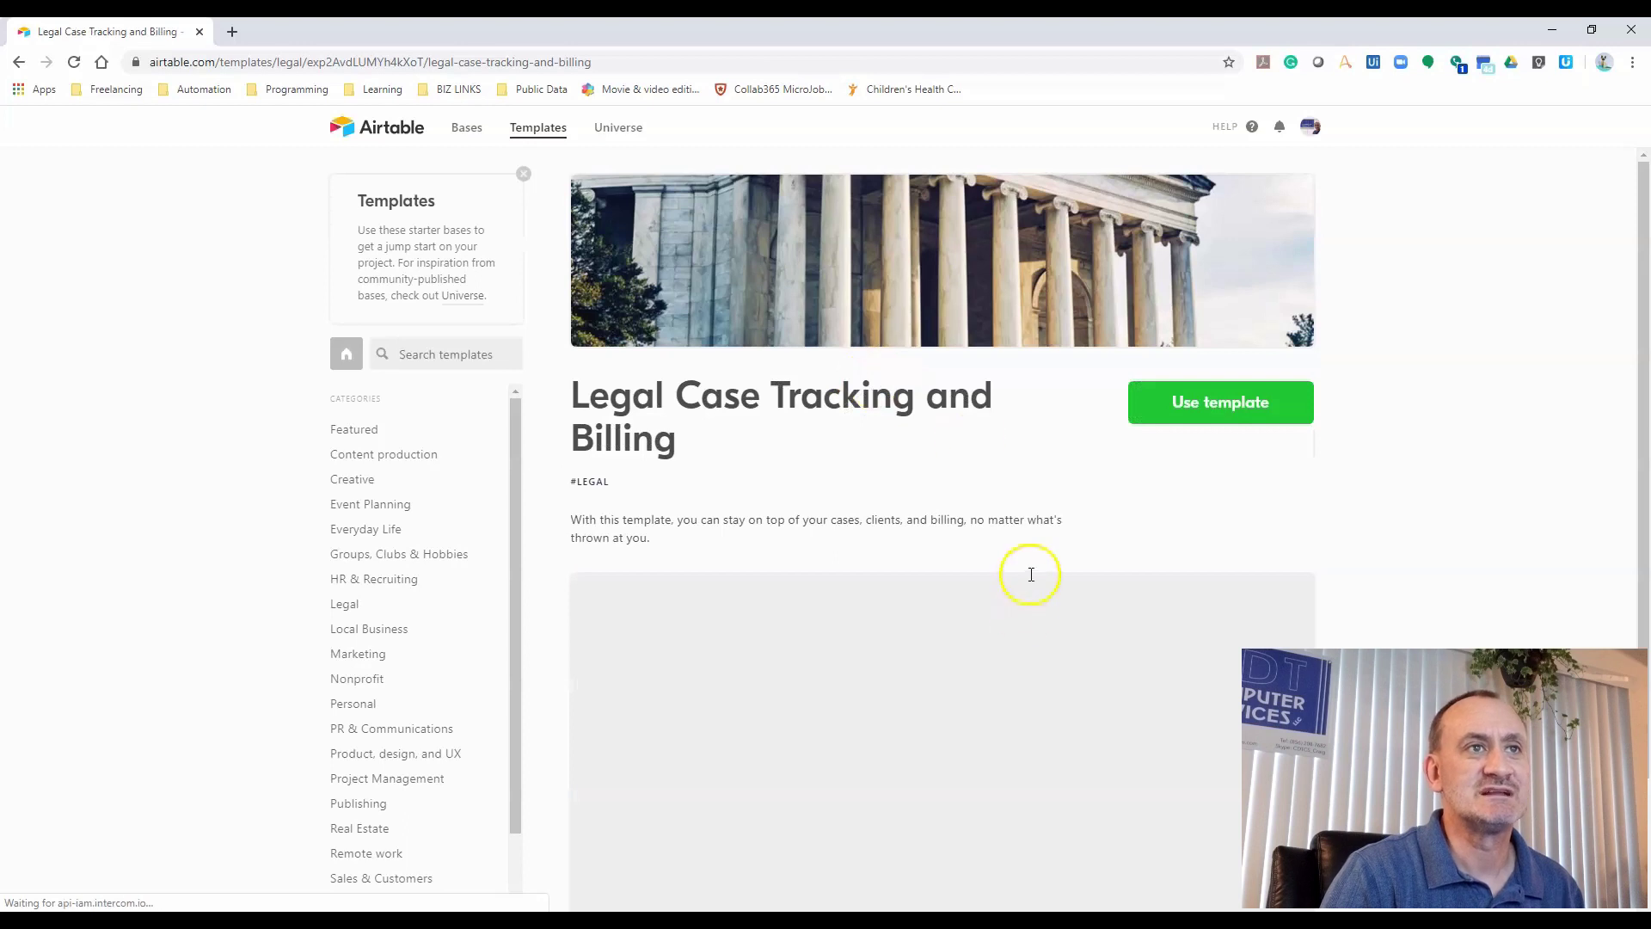
pyautogui.scroll(-2, 1029, 575)
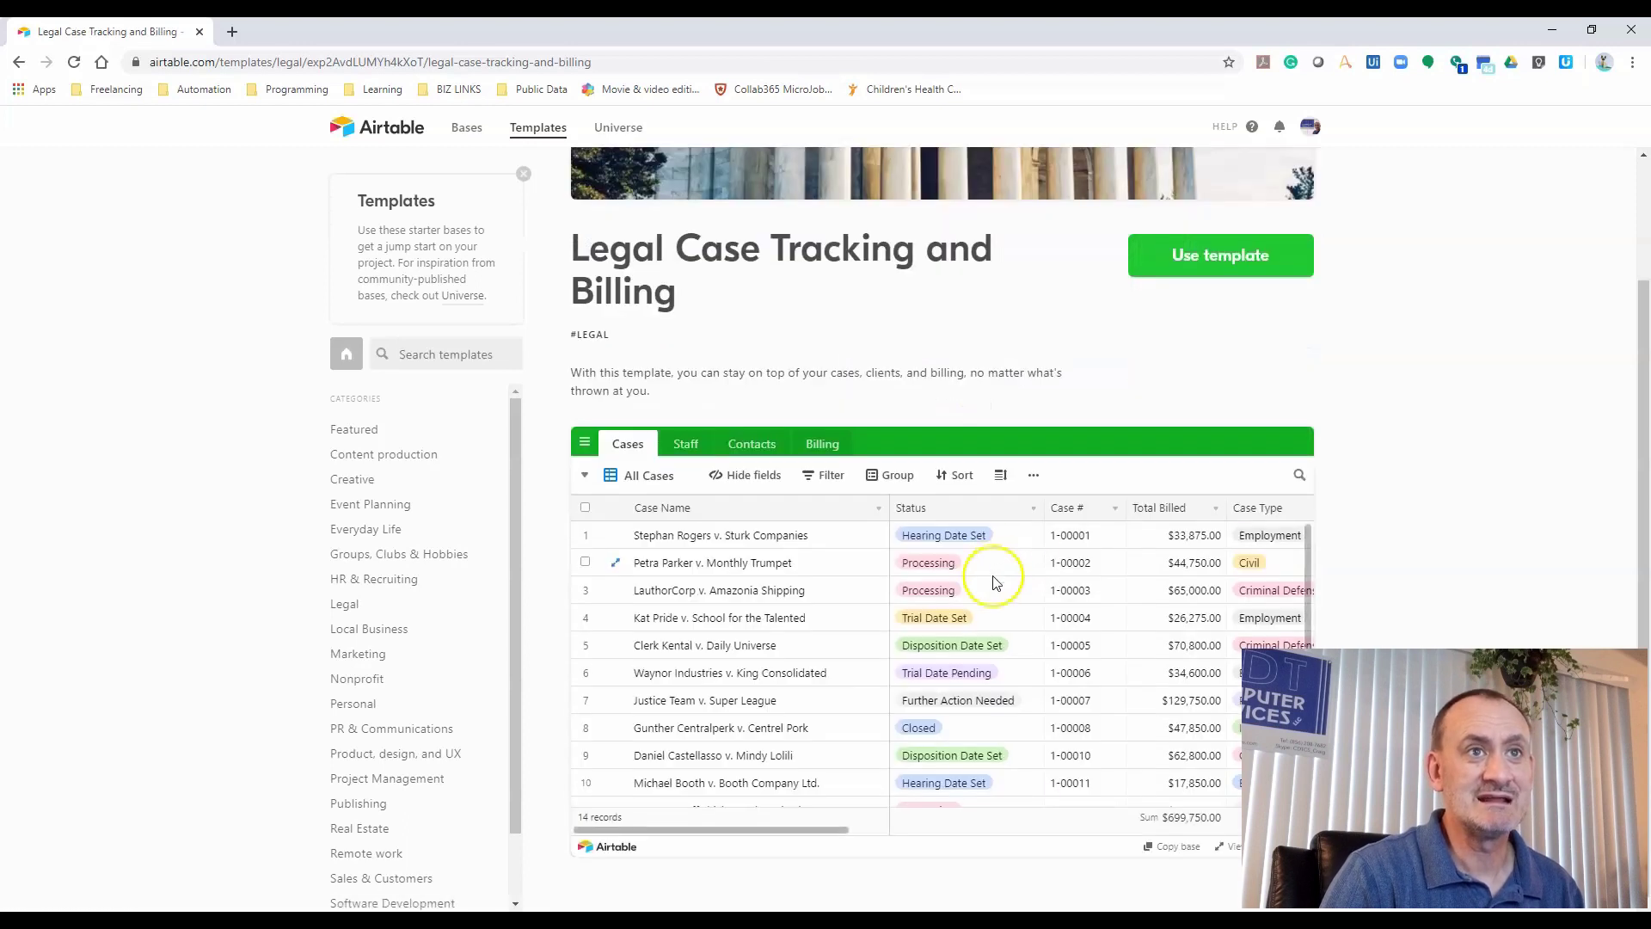
pyautogui.scroll(-3, 994, 583)
pyautogui.scroll(3, 981, 610)
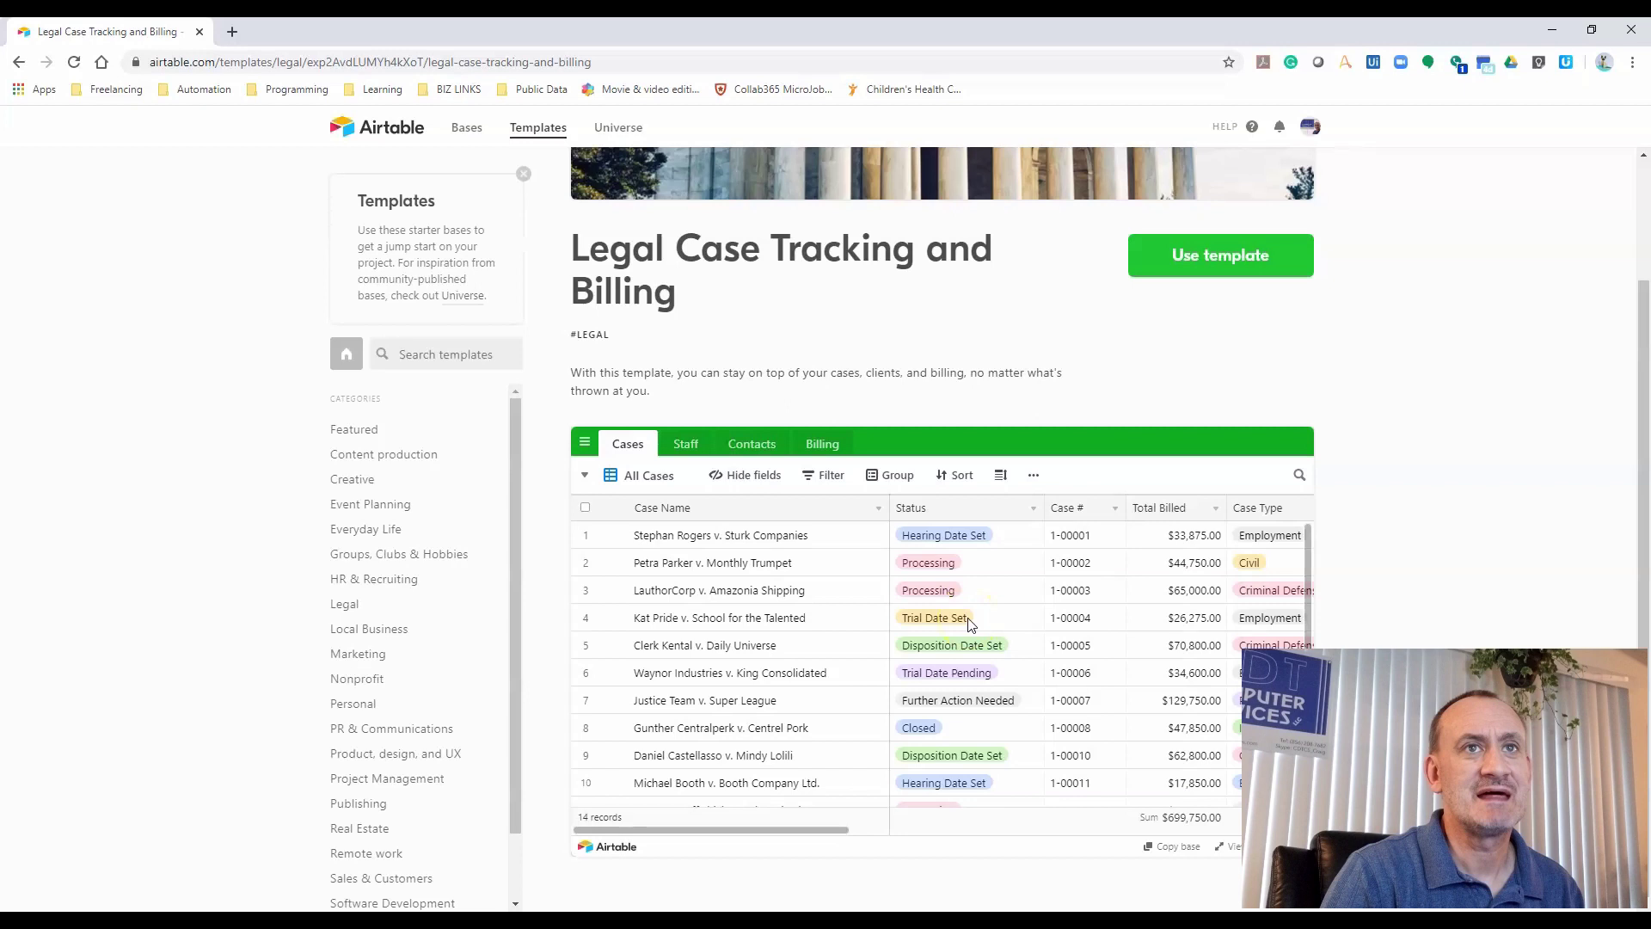
pyautogui.scroll(2, 1015, 353)
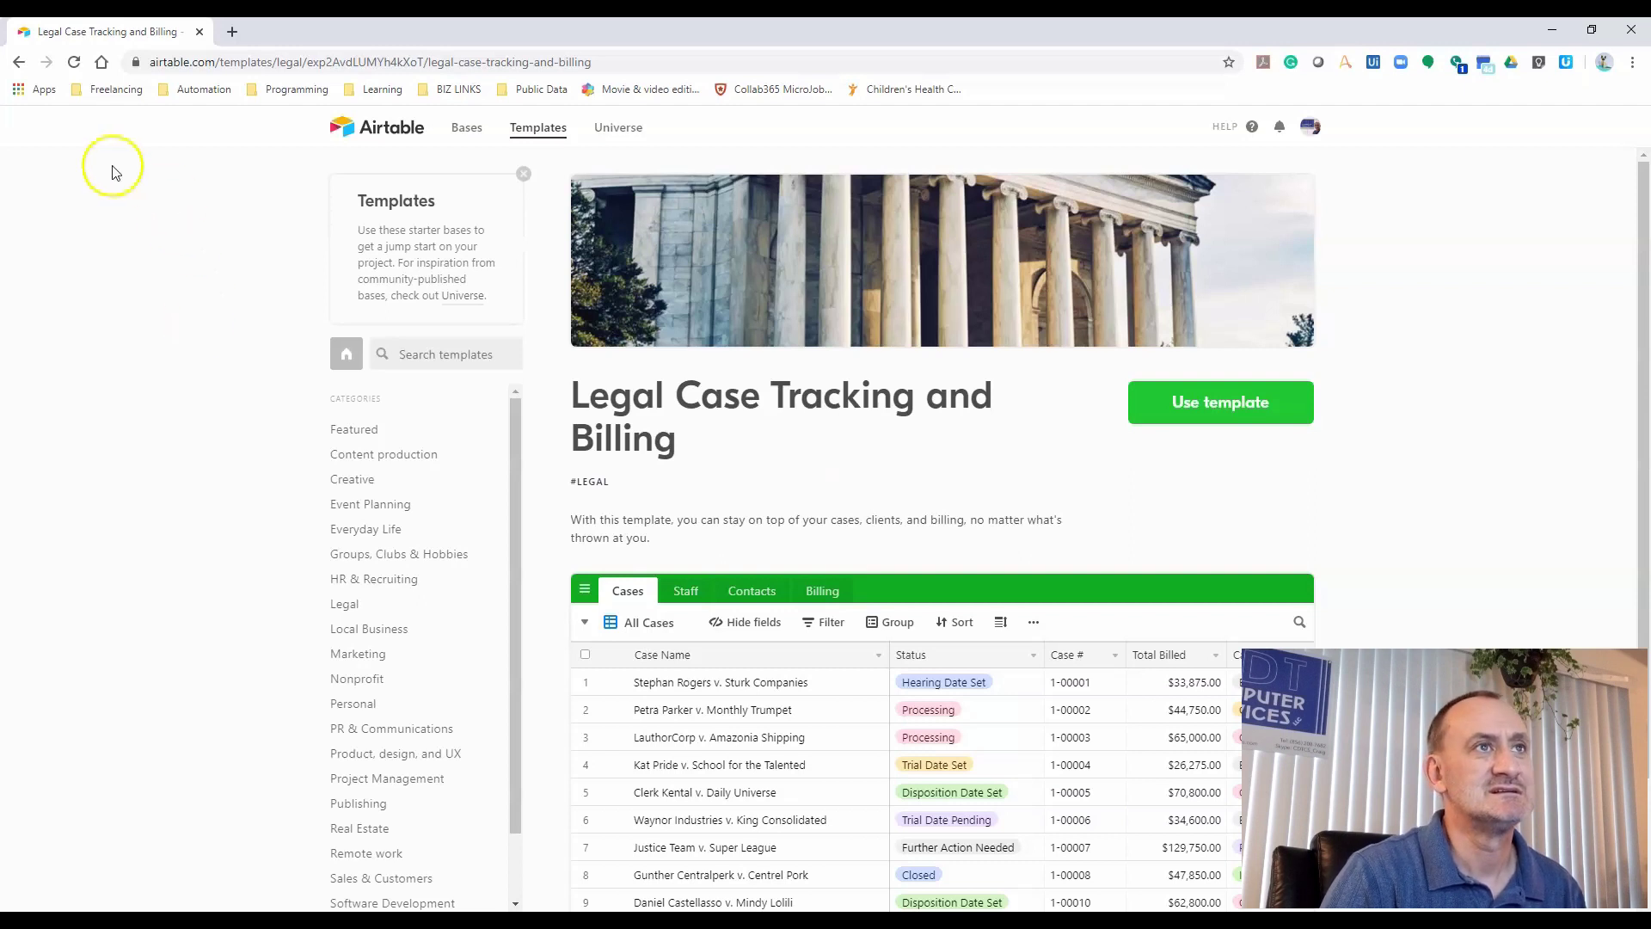
# Return to the bases overview and create a base from scratch in the CDTCSLLC Workspace, named Appointment Book
pyautogui.click(19, 62)
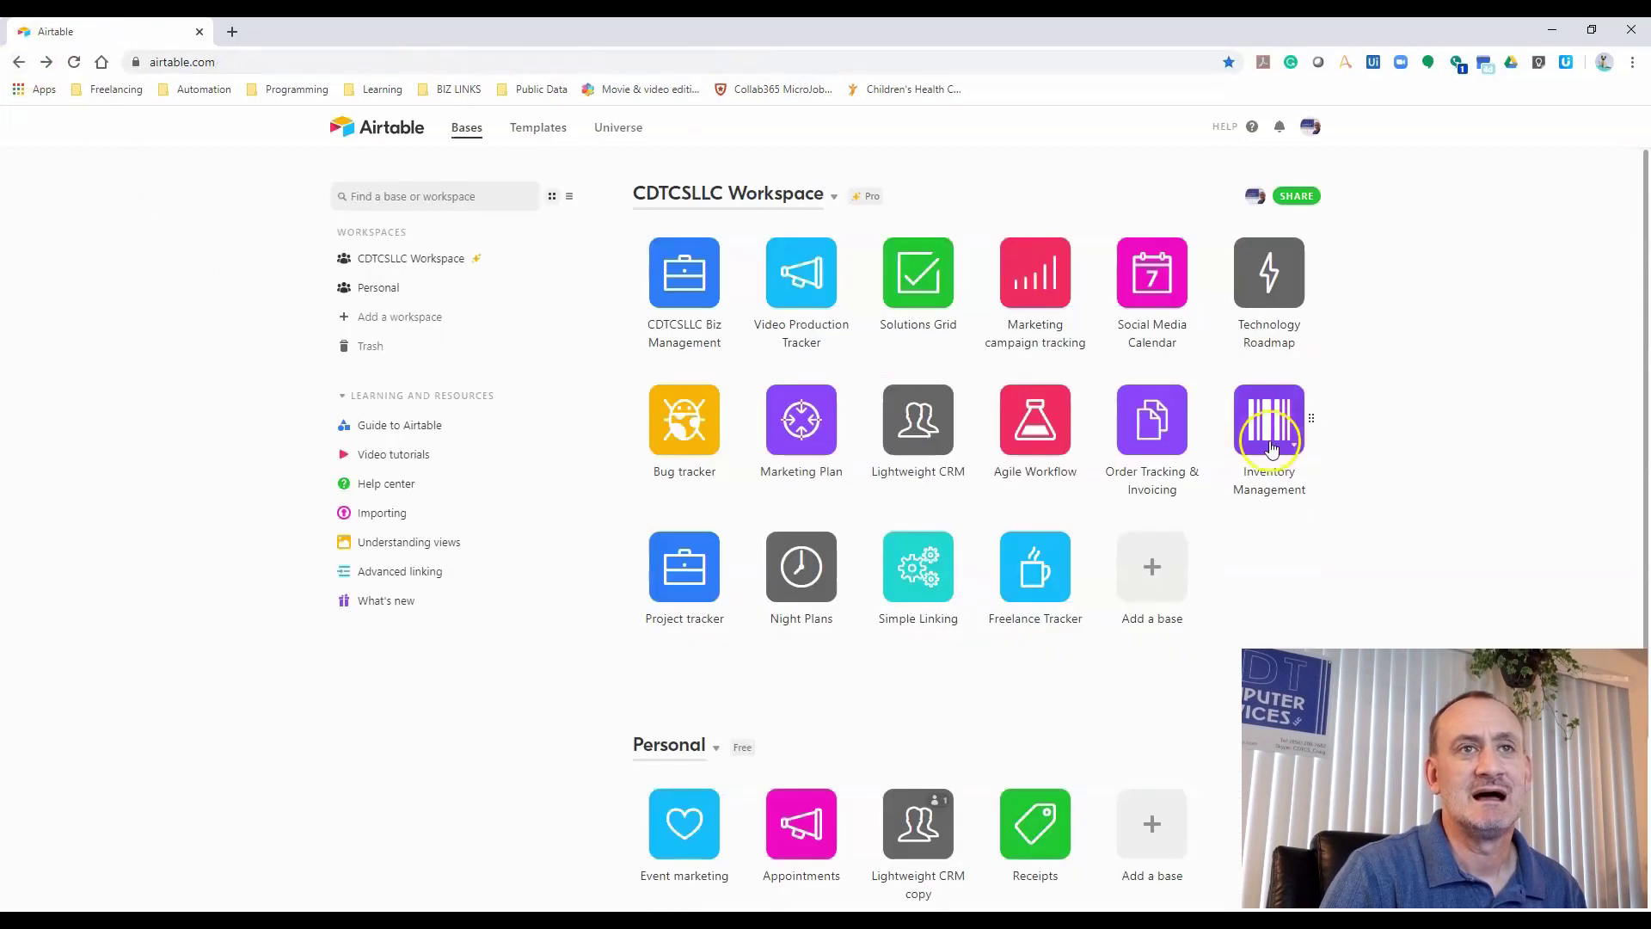
pyautogui.click(1162, 571)
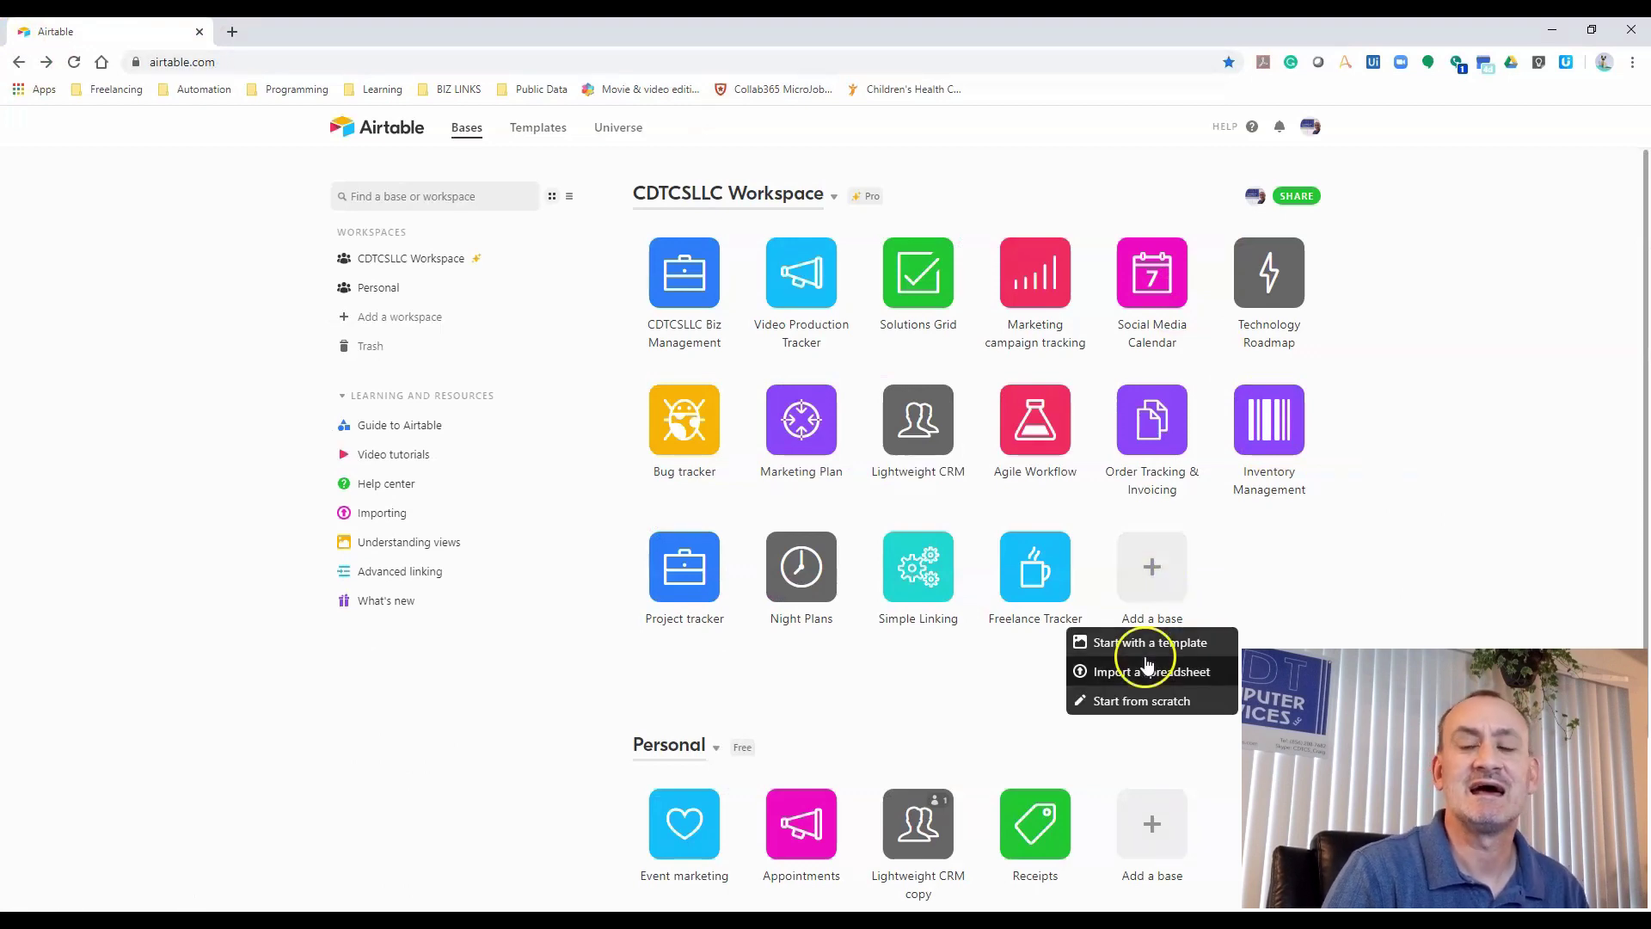
pyautogui.click(1138, 572)
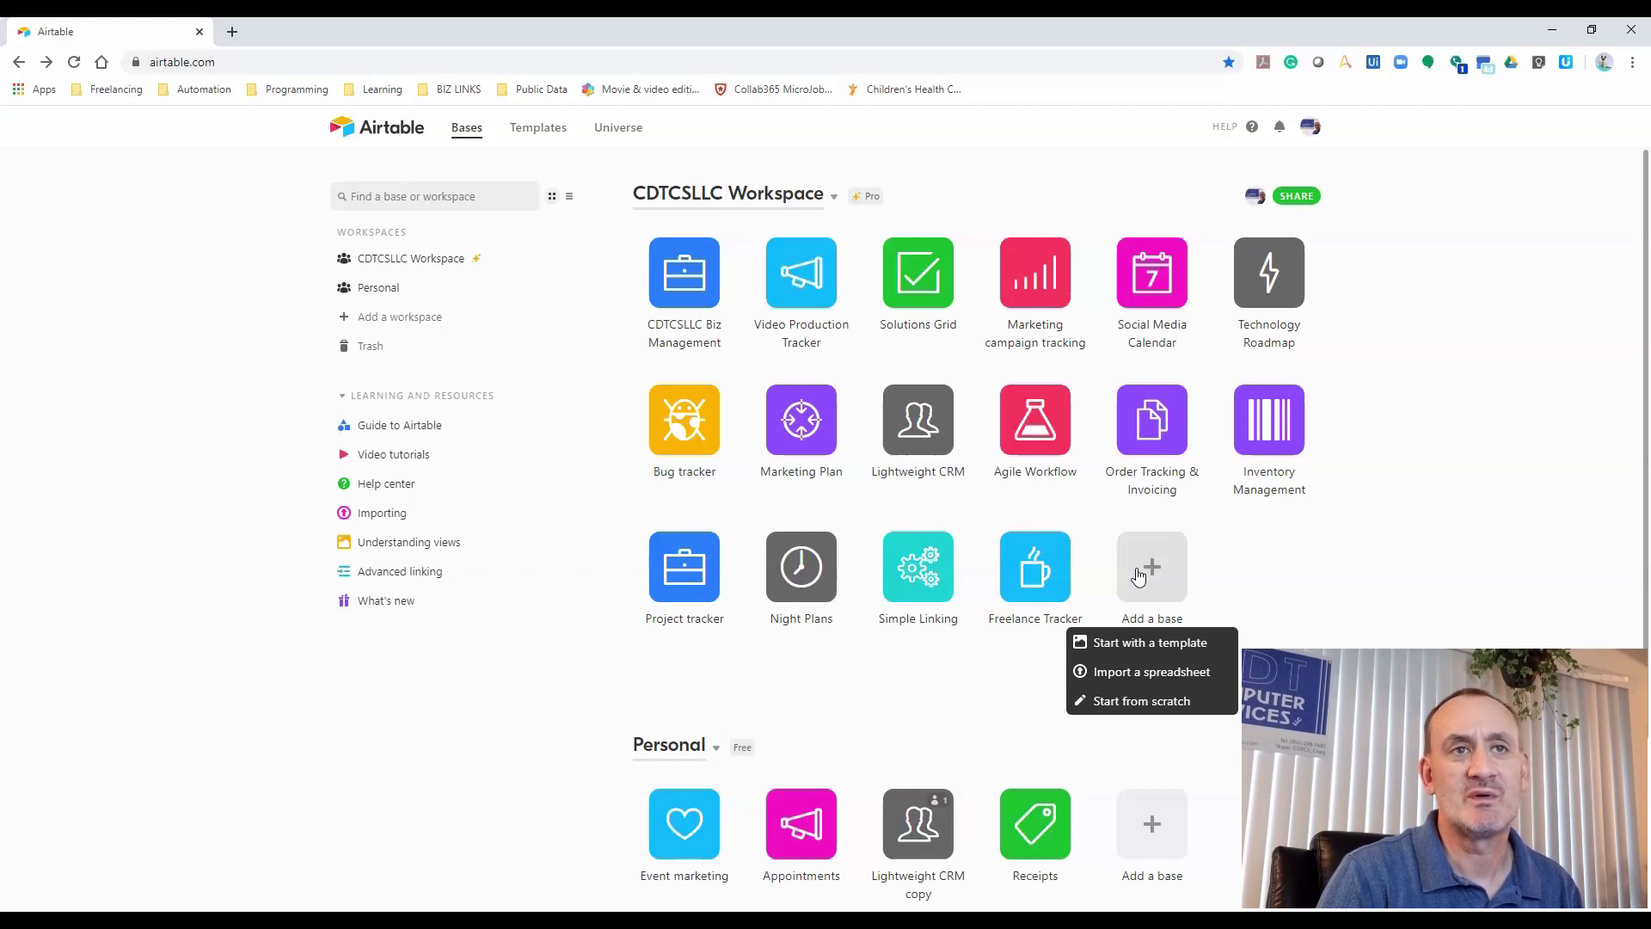
pyautogui.click(1134, 675)
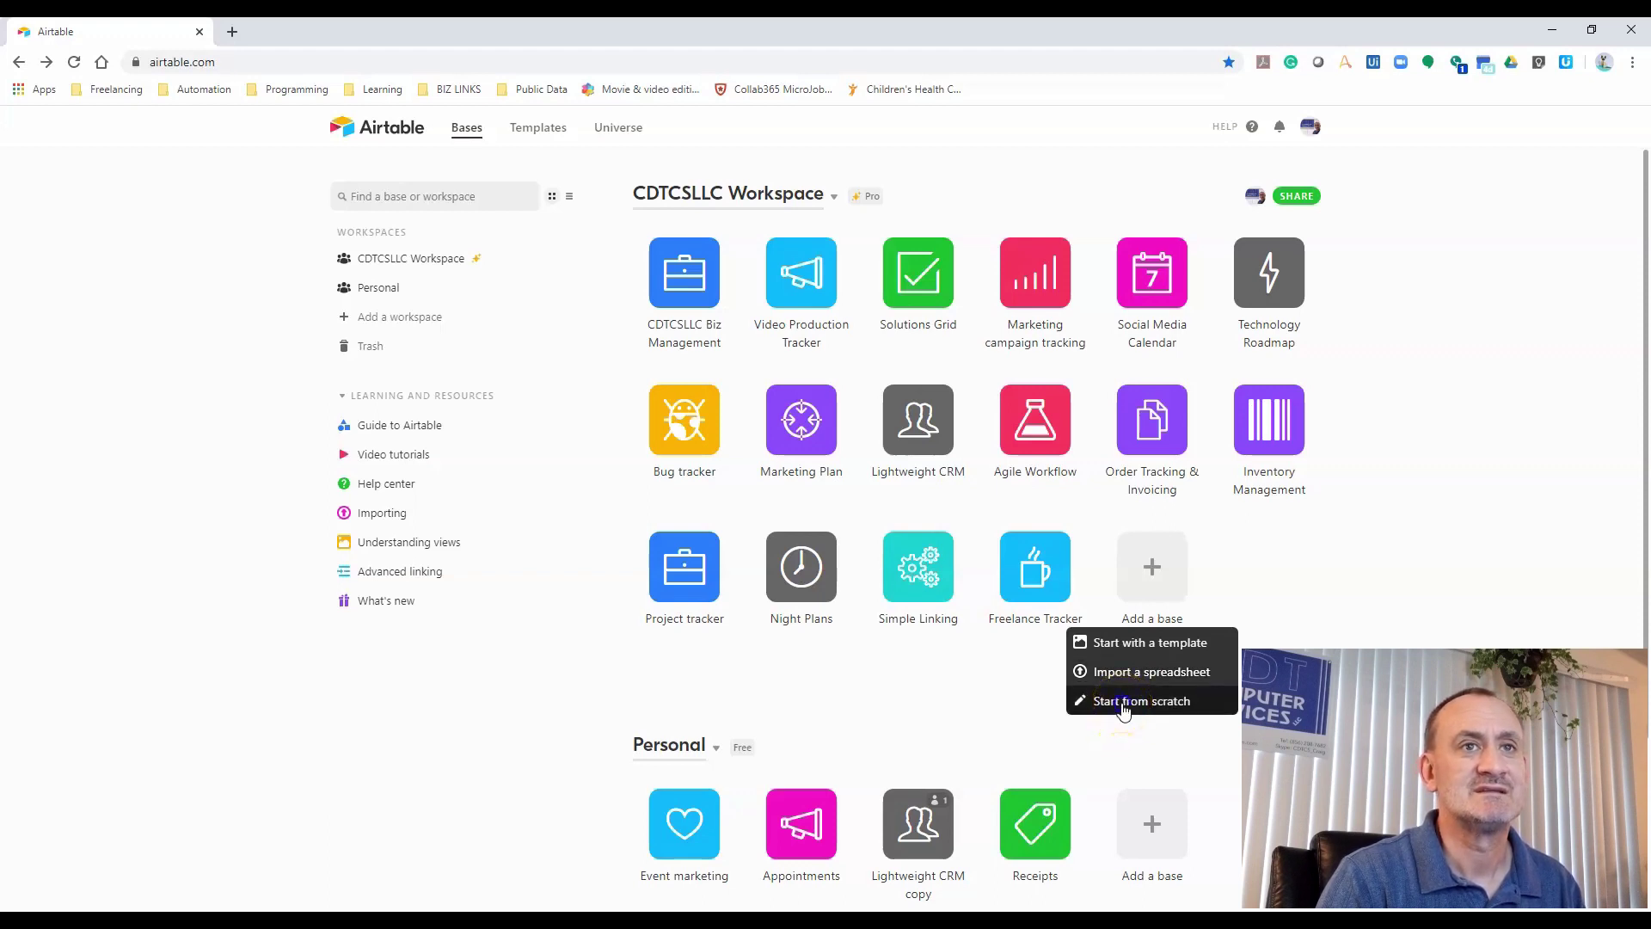
pyautogui.click(1122, 704)
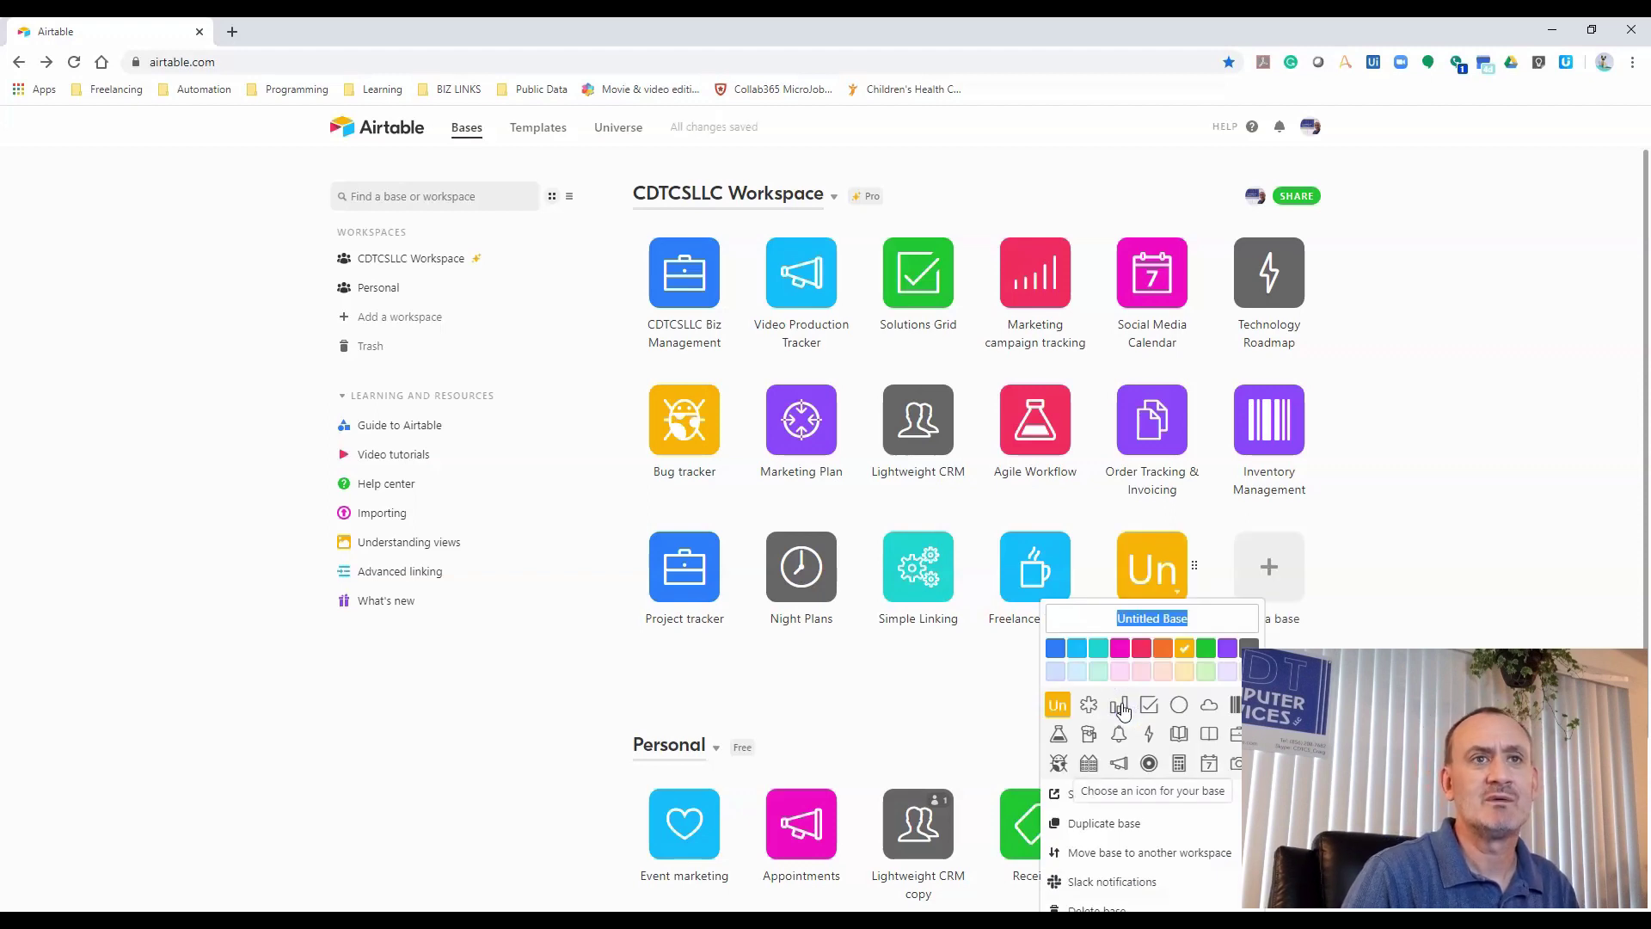
pyautogui.write('Appoin')
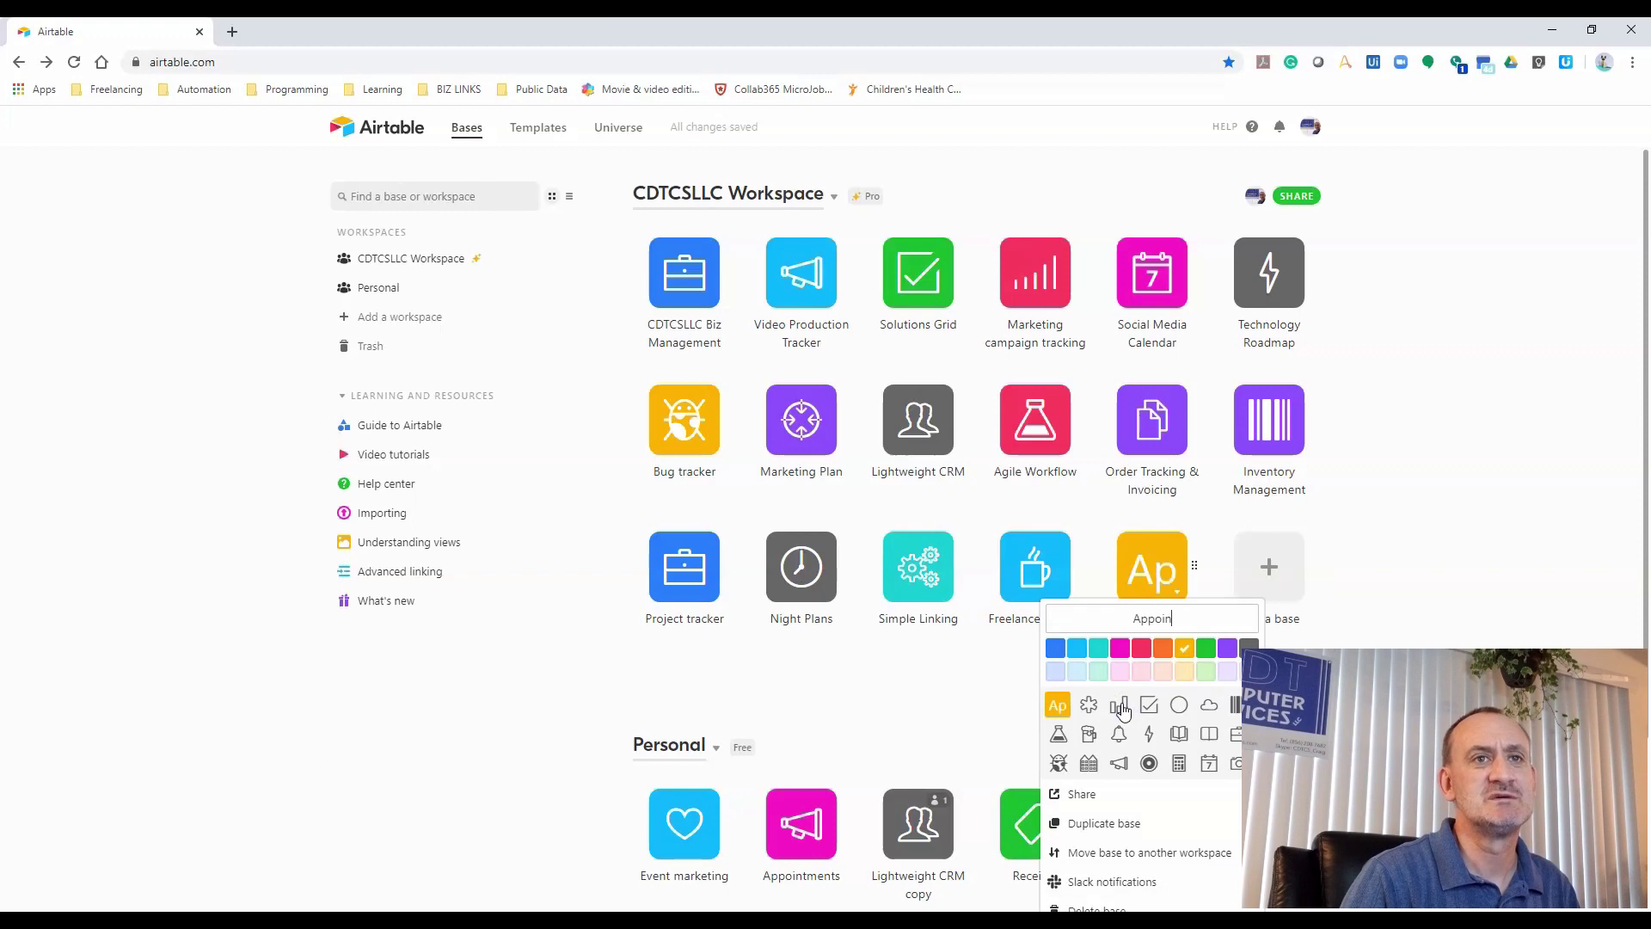
pyautogui.write('tment Book')
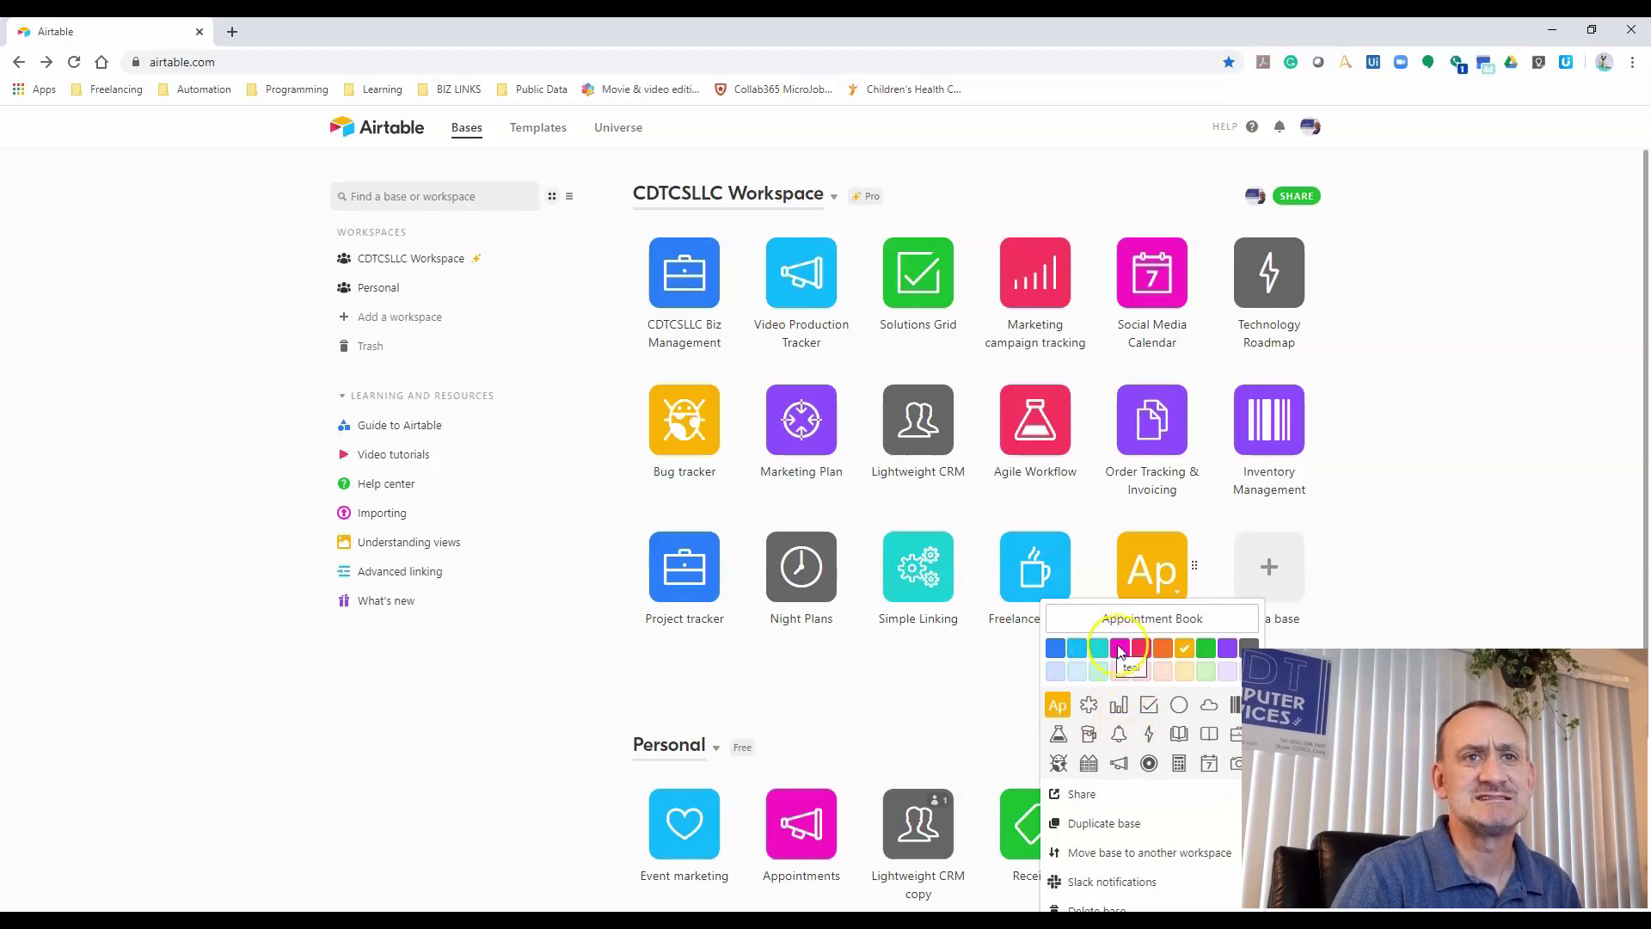
# Give the Appointment Book base a purple colour and a clock icon
pyautogui.click(1224, 647)
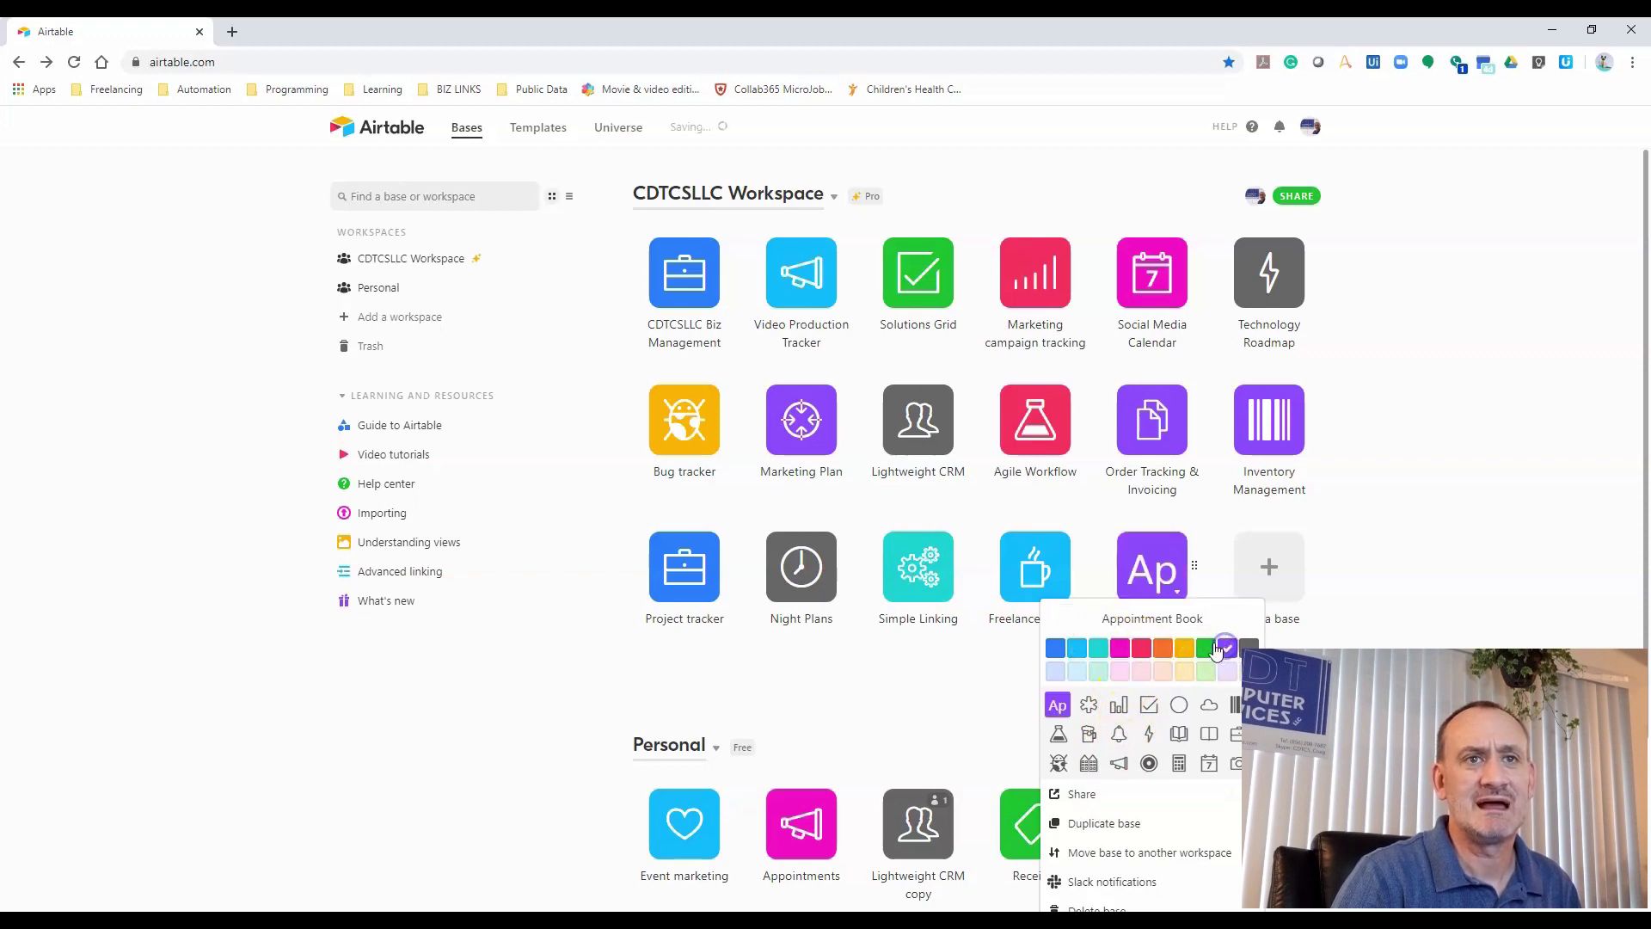
pyautogui.scroll(-3, 1216, 743)
pyautogui.scroll(-5, 1216, 750)
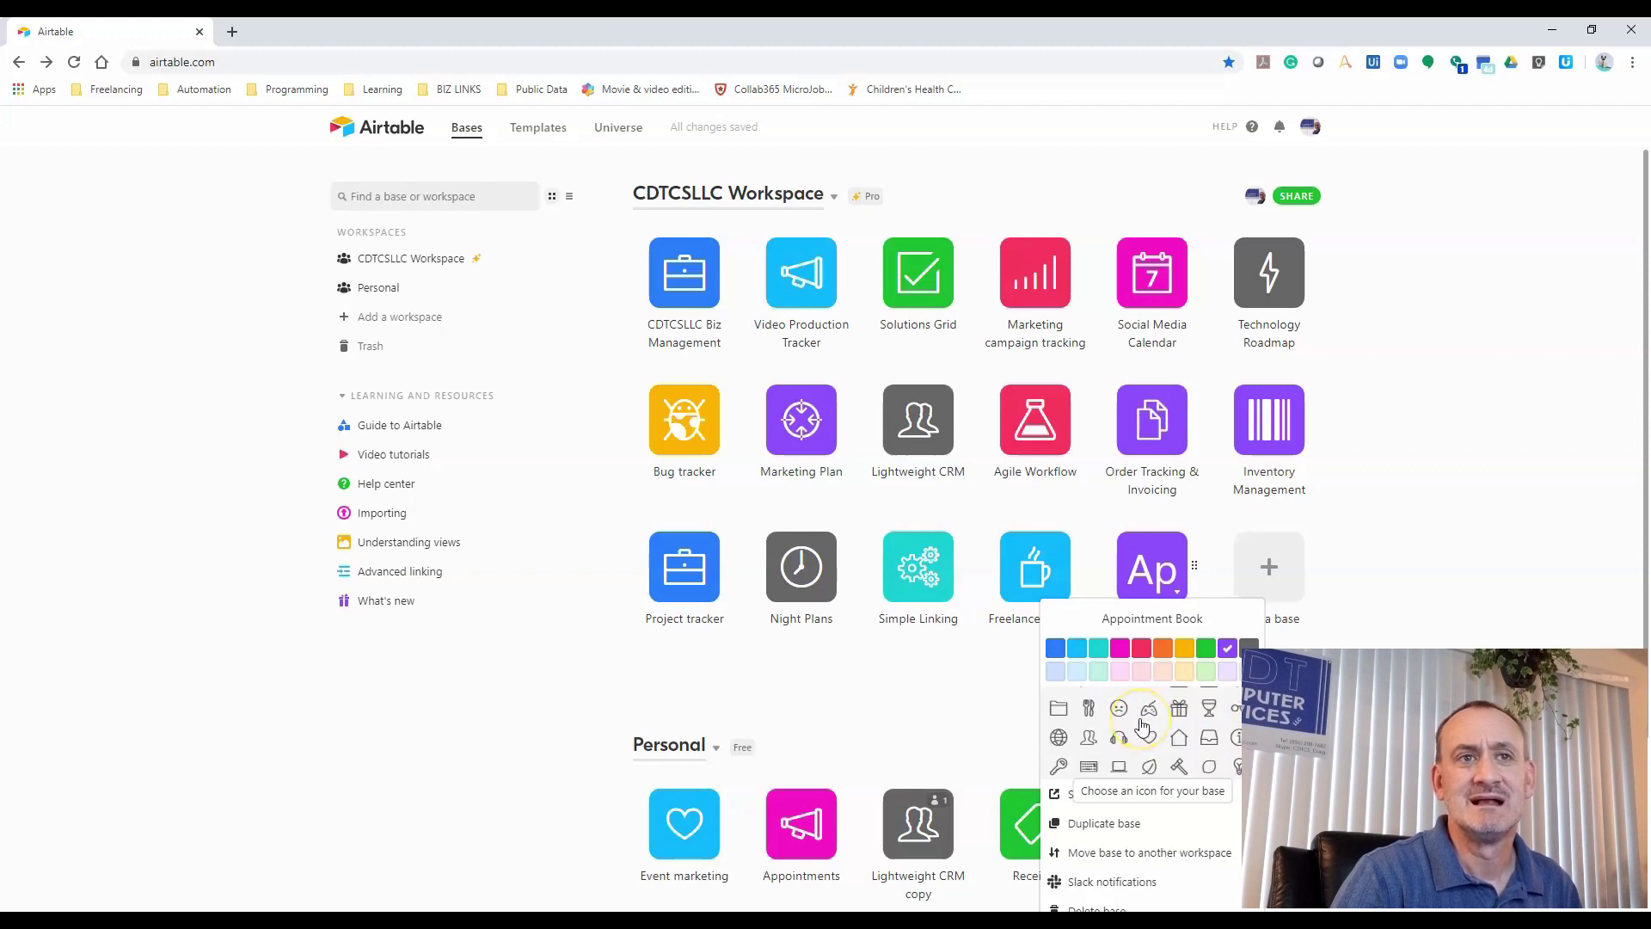
pyautogui.scroll(-5, 1142, 727)
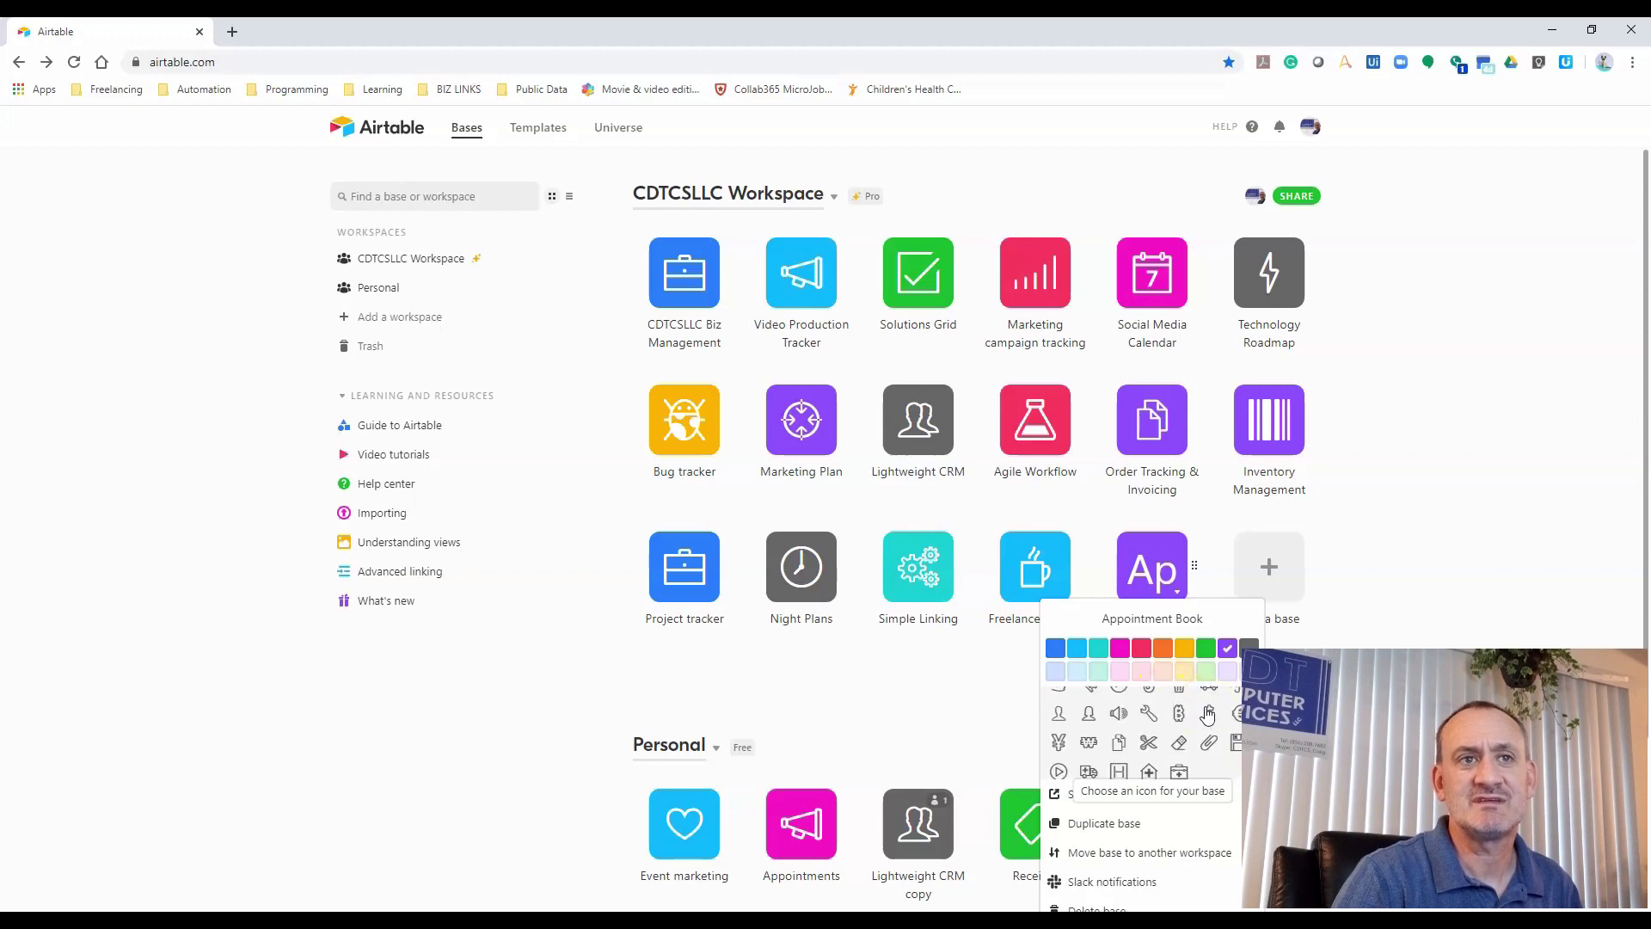
pyautogui.click(1118, 770)
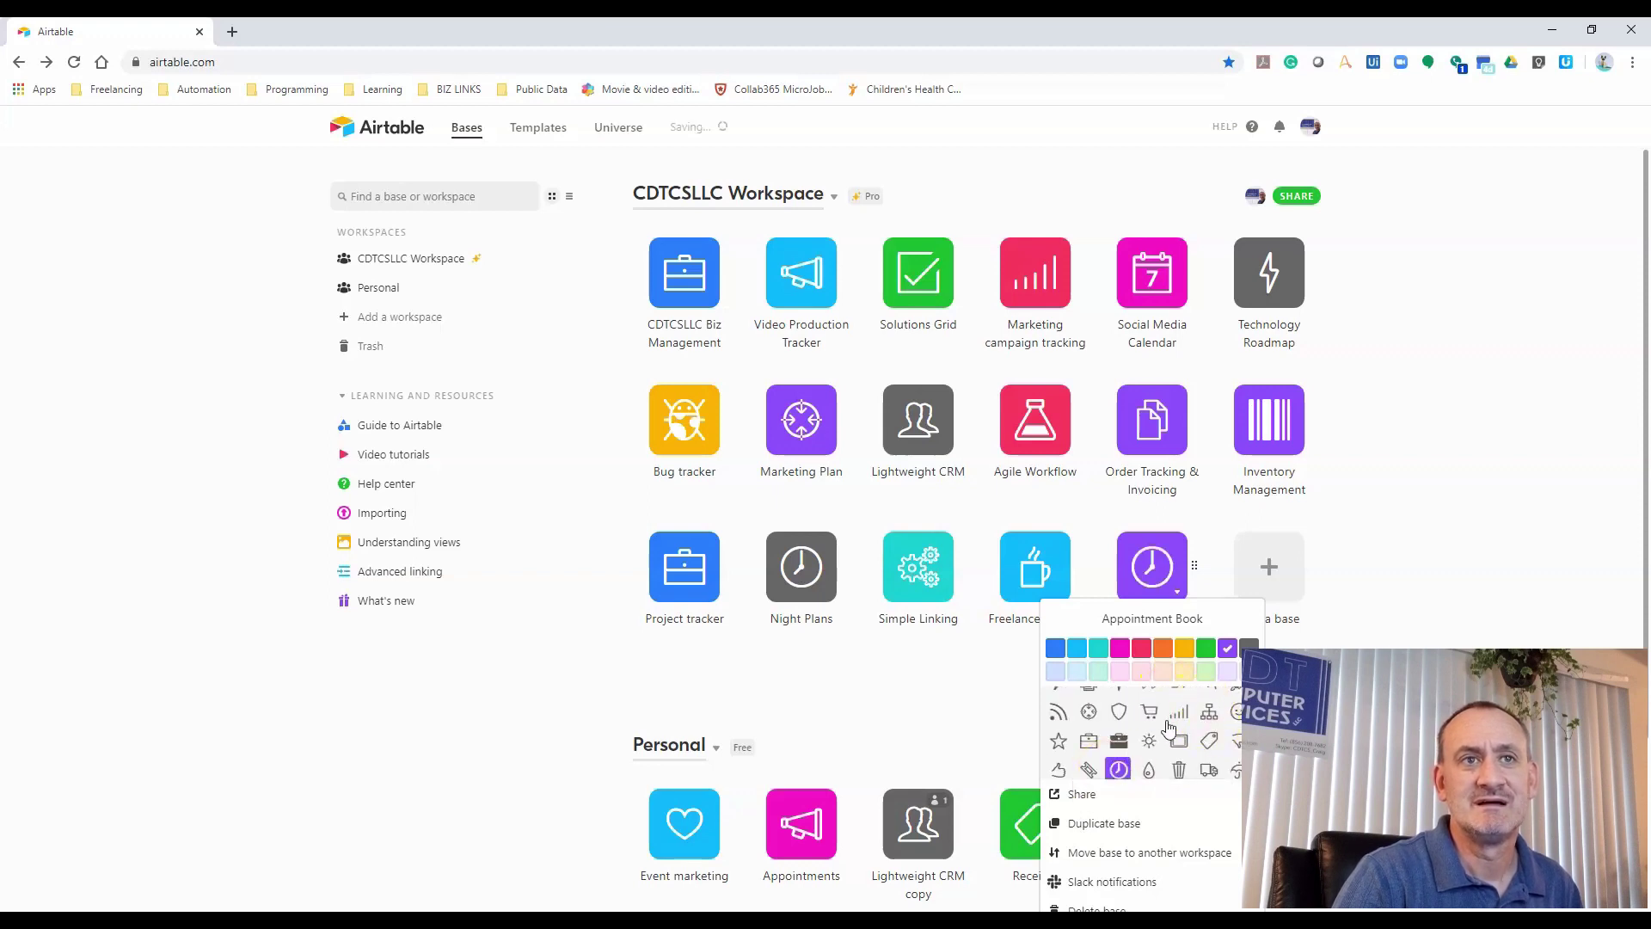
pyautogui.click(1380, 646)
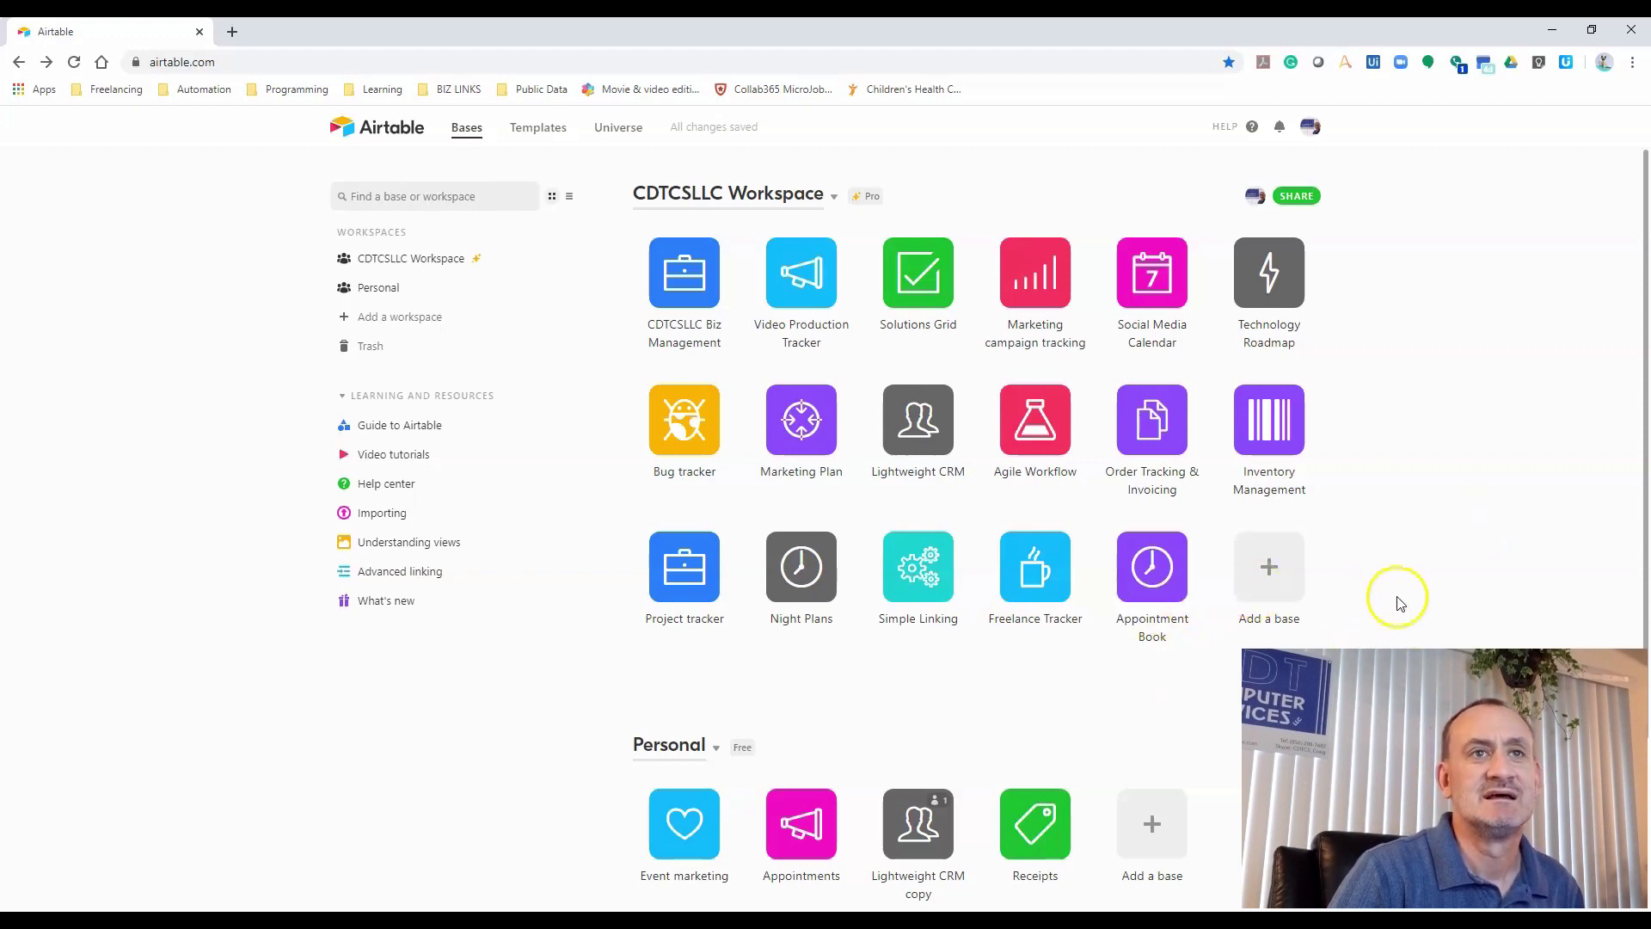
# Open the Appointment Book base and rename Table 1 as Contacts
pyautogui.click(1189, 600)
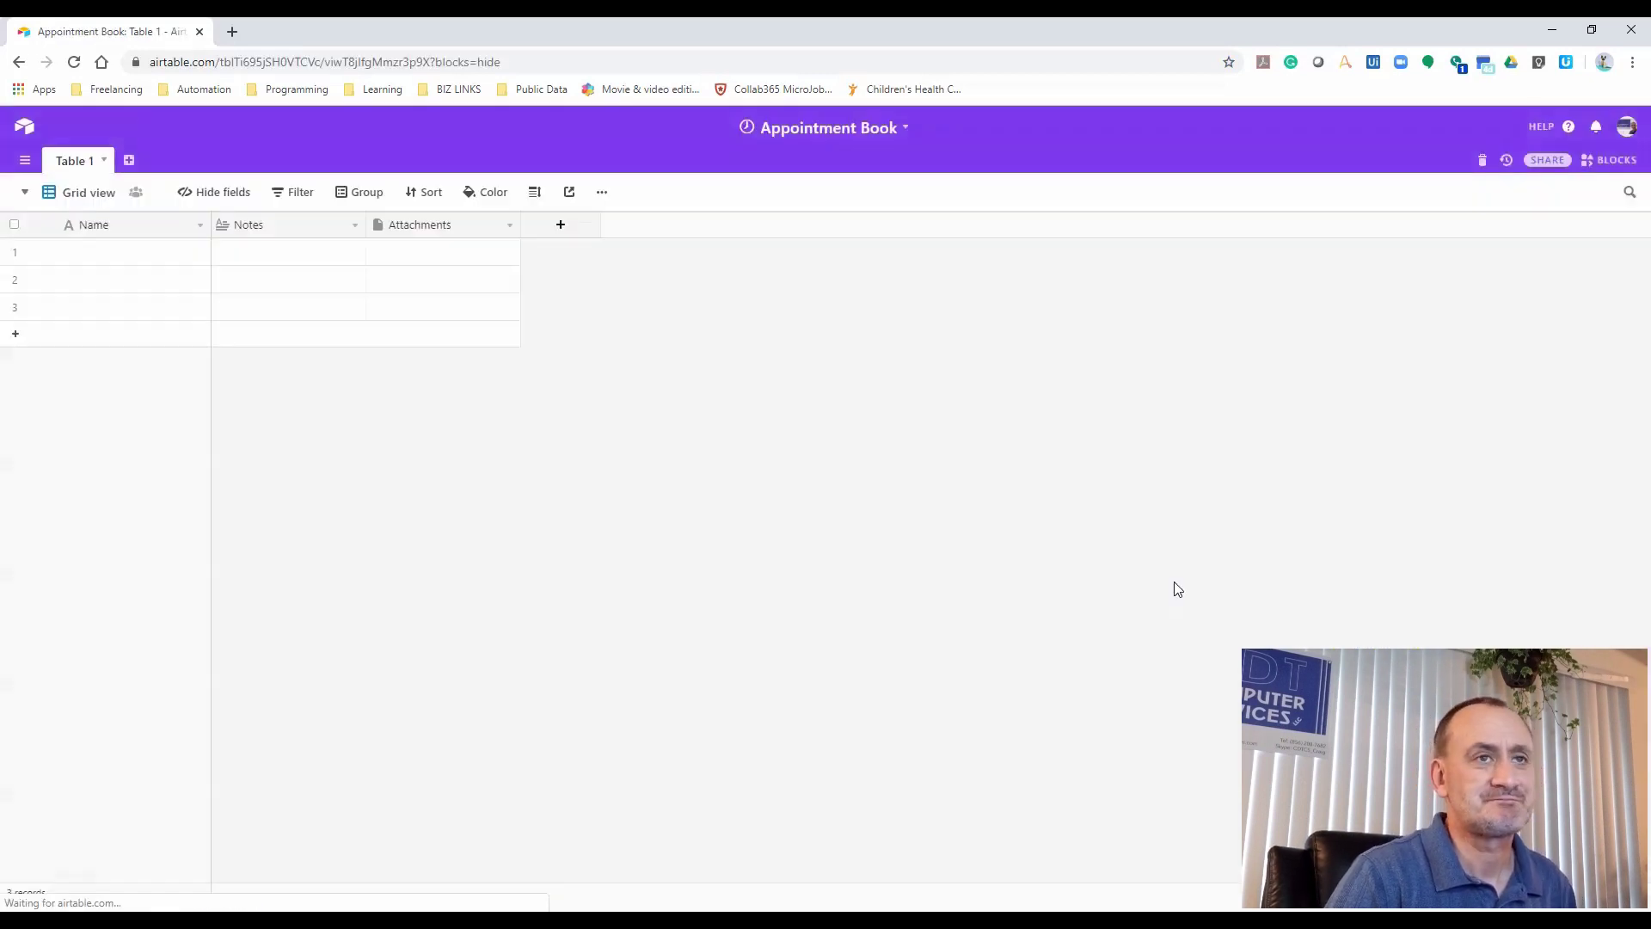
pyautogui.click(1125, 571)
pyautogui.click(945, 470)
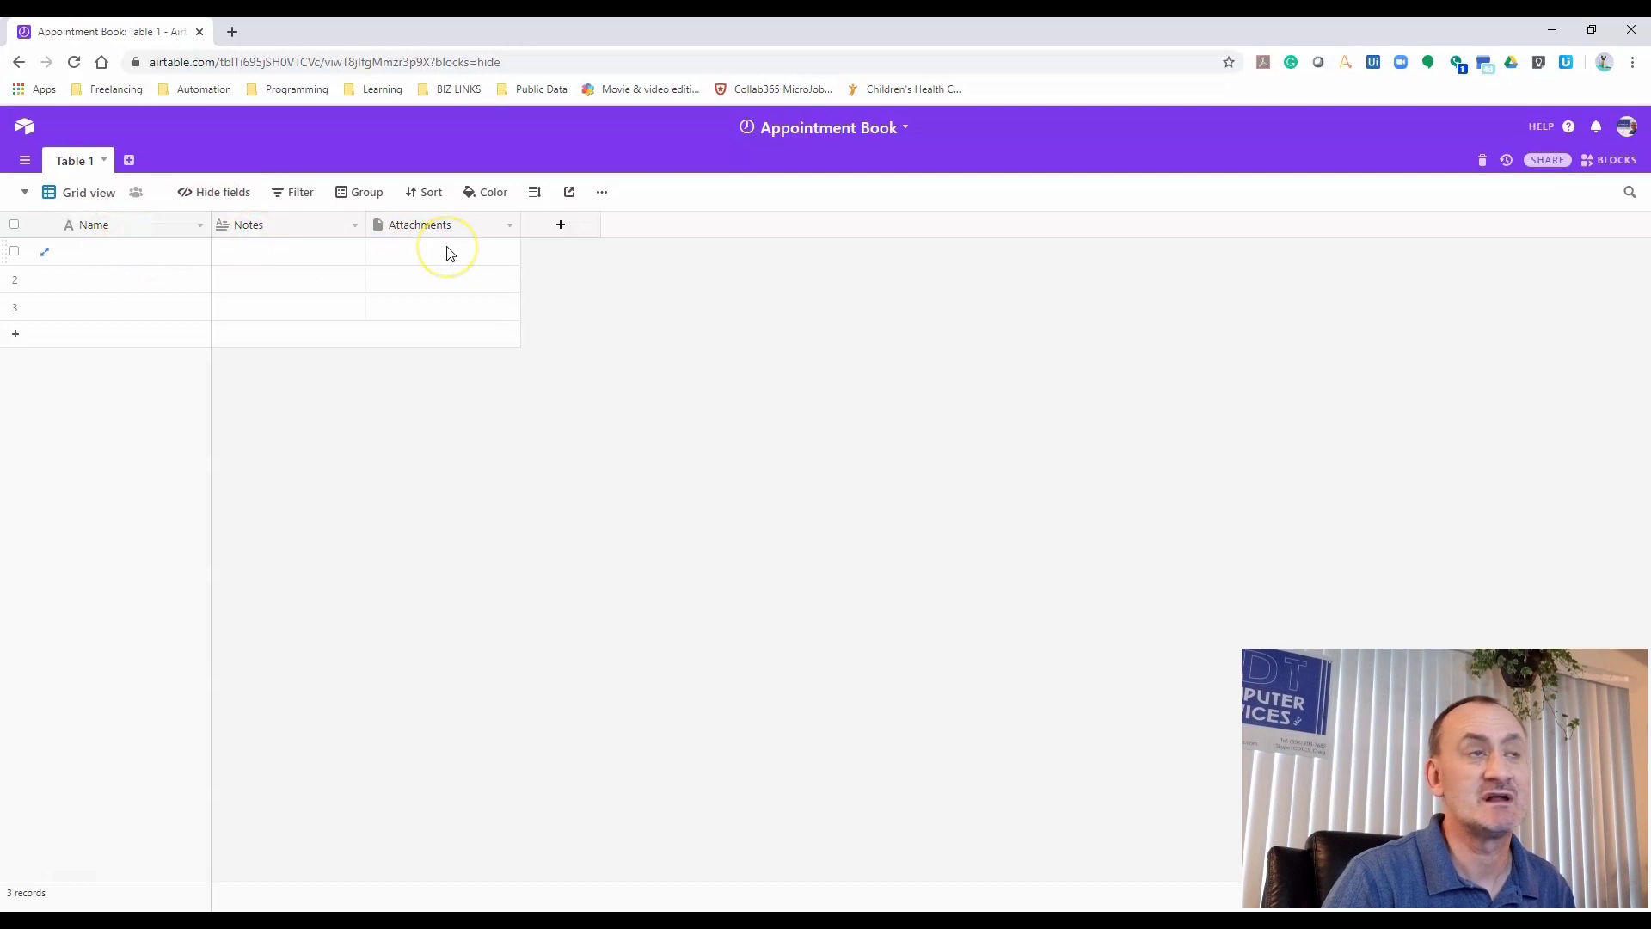
pyautogui.doubleClick(73, 163)
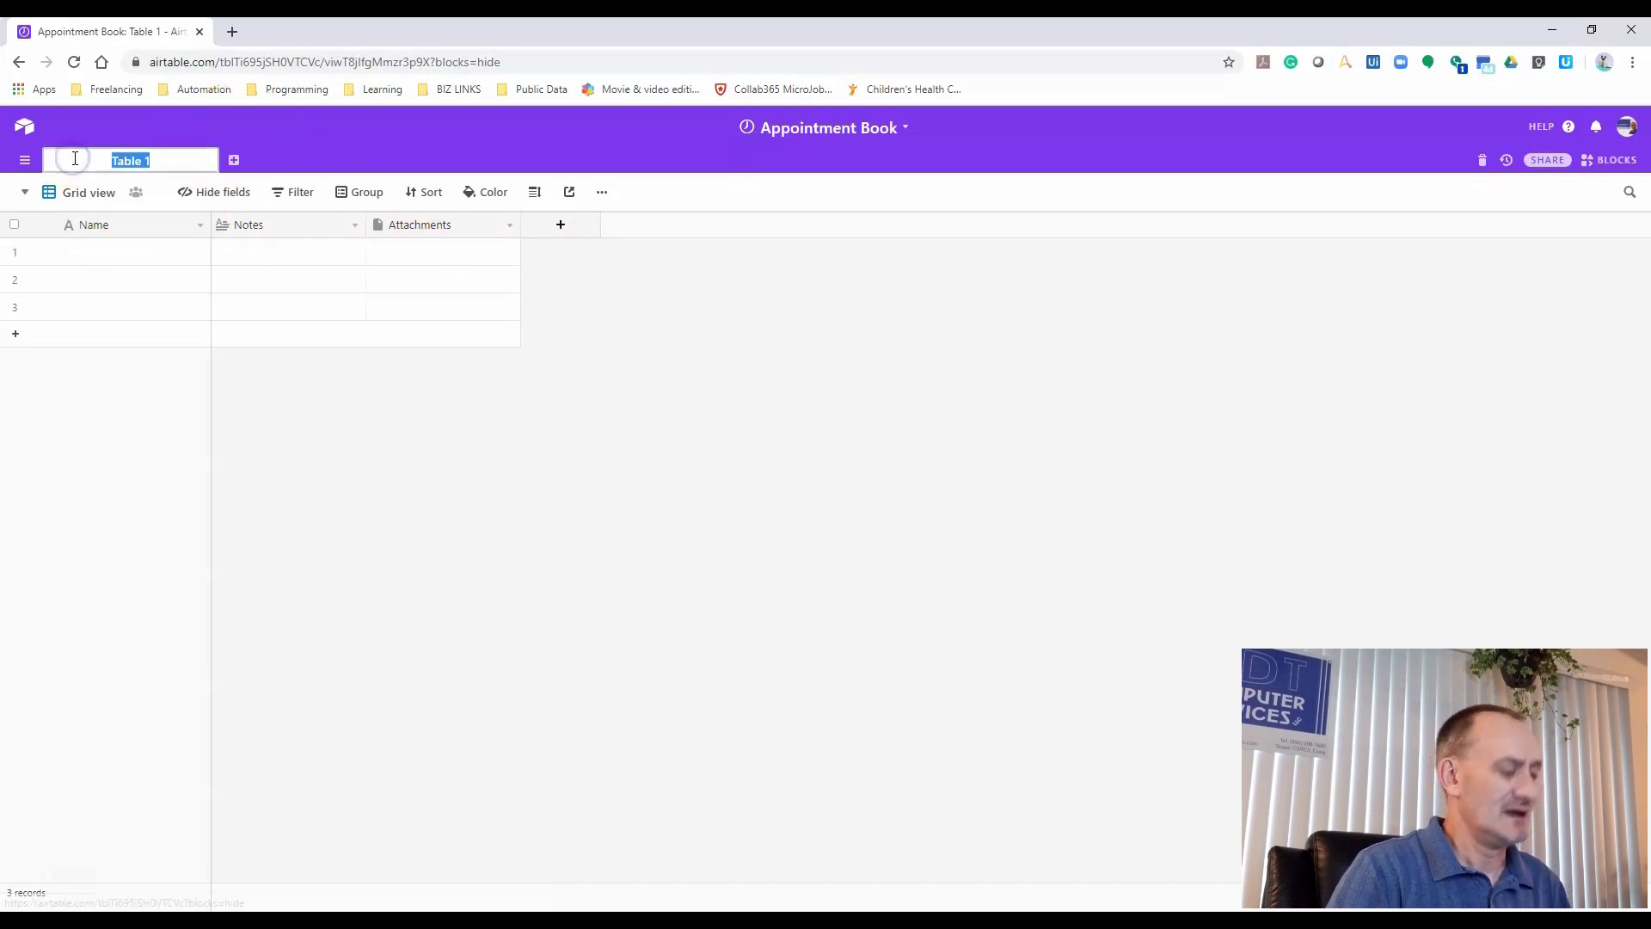
pyautogui.write('Contacts')
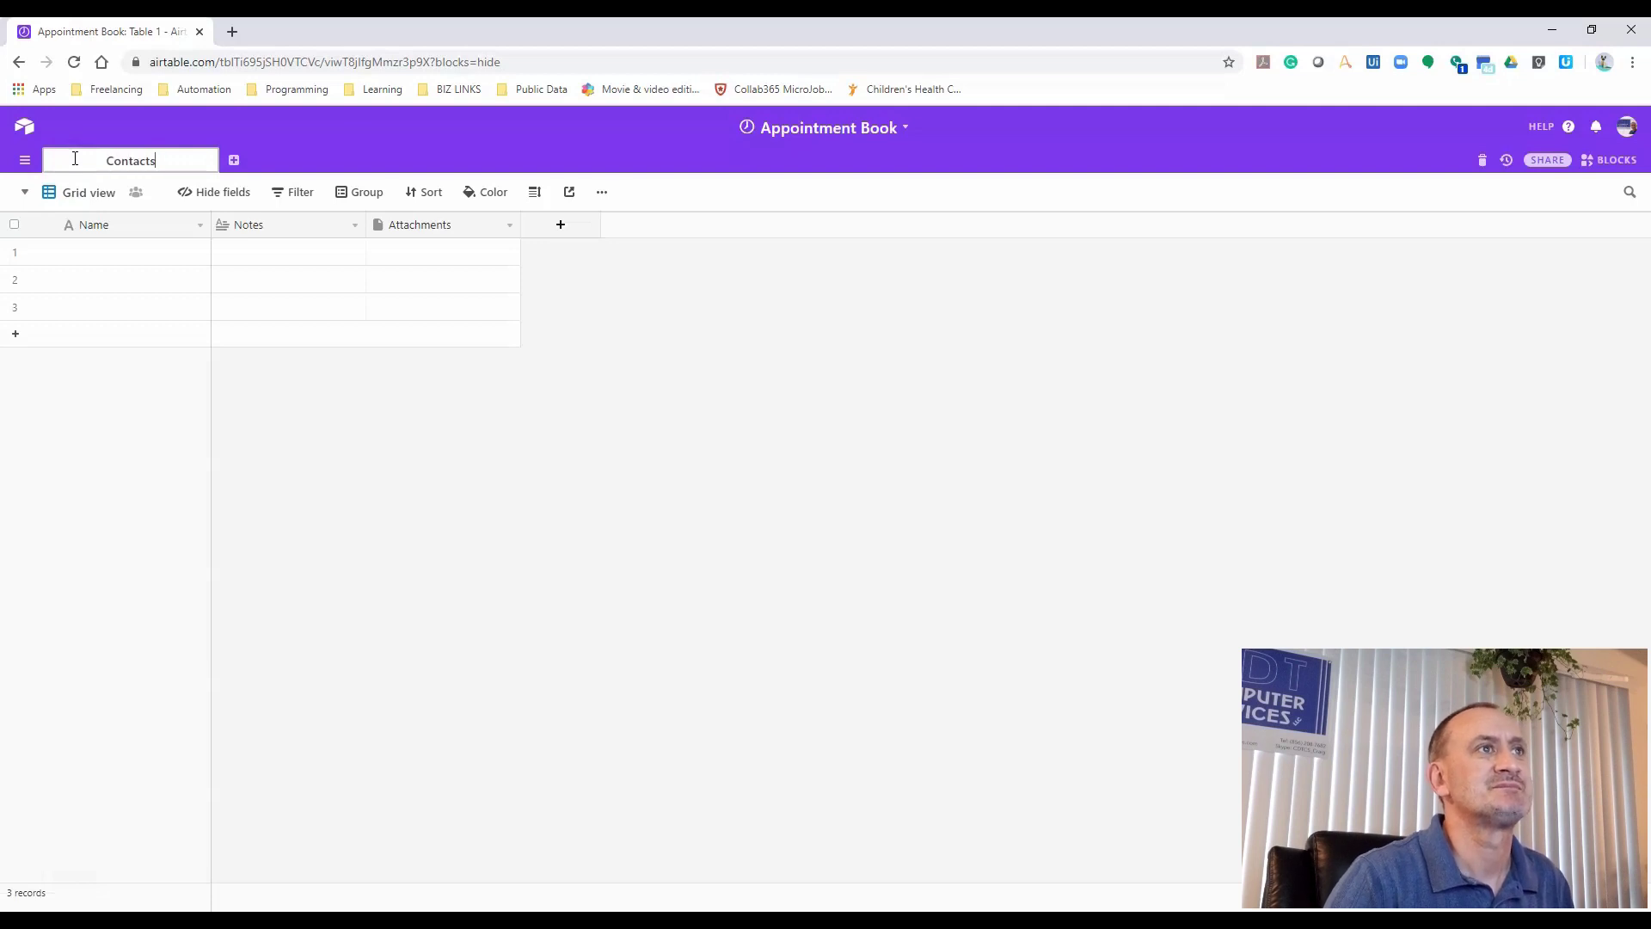
pyautogui.press('Return')
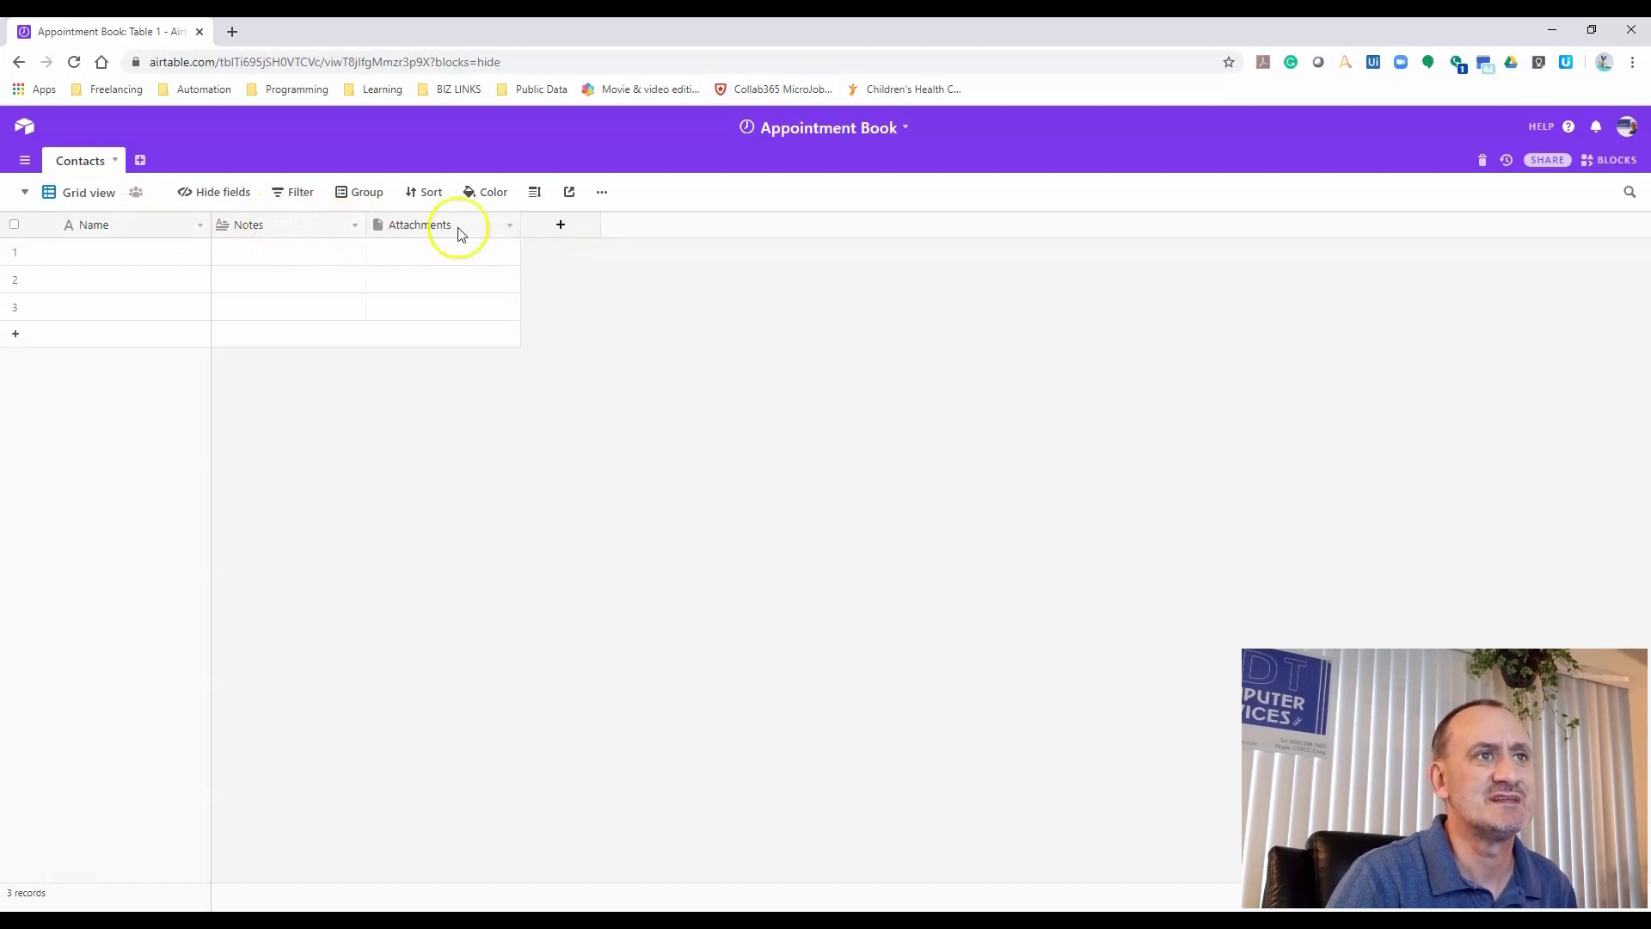
# Delete the Attachments and Notes fields from the Contacts table, keeping only the Name field
pyautogui.click(509, 224)
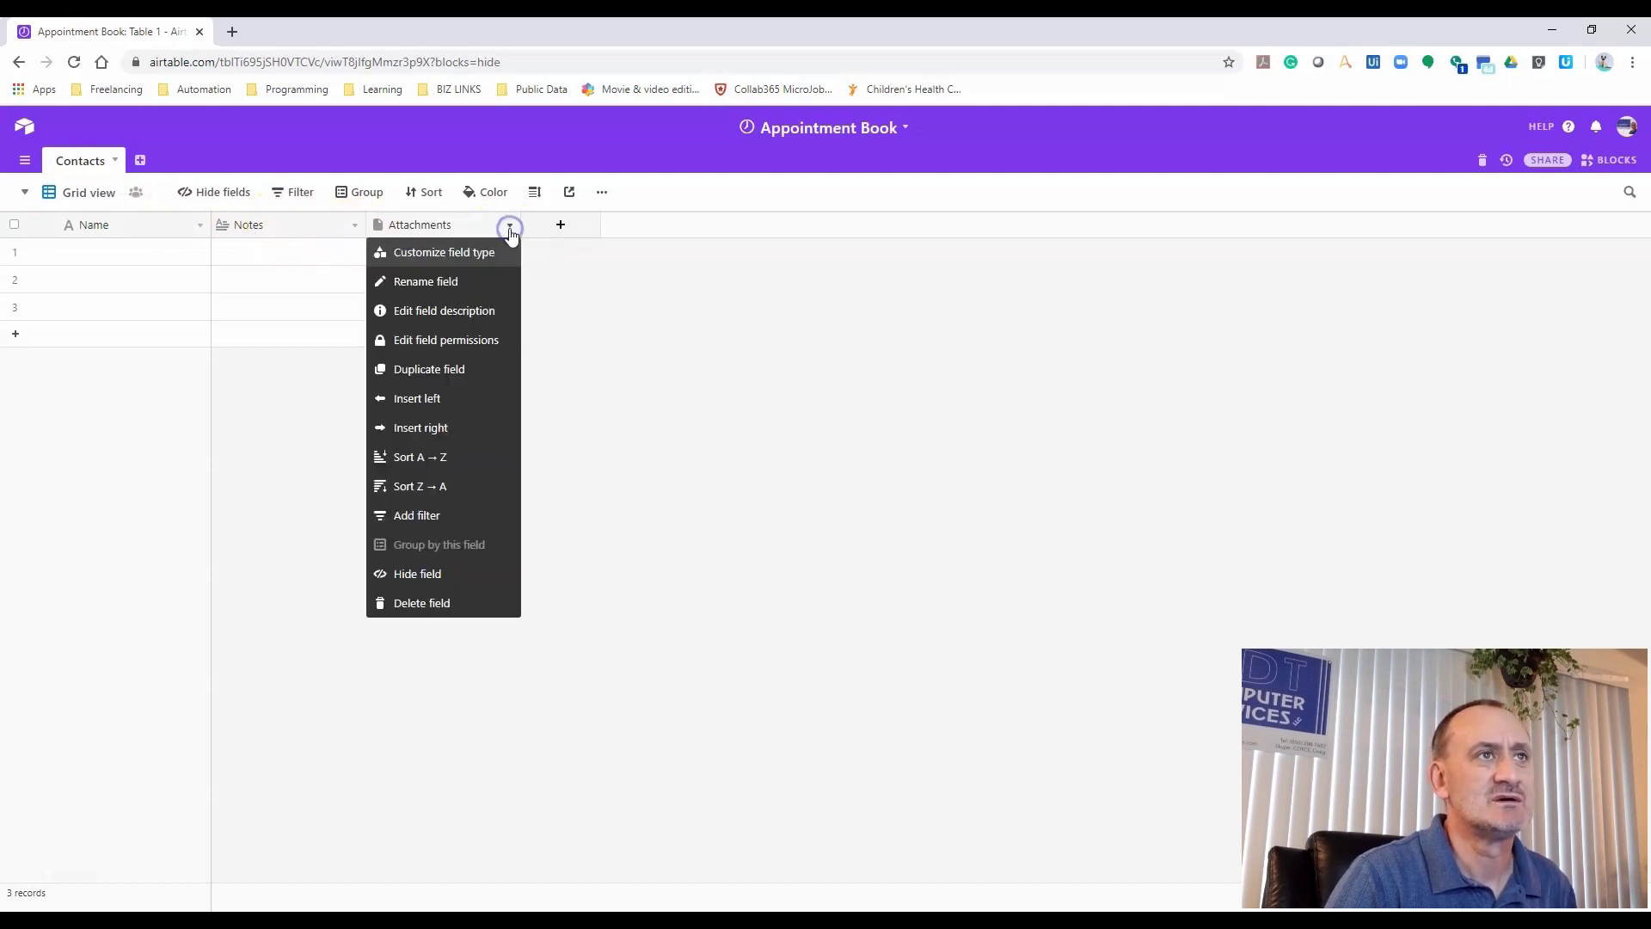
pyautogui.click(435, 602)
pyautogui.click(356, 226)
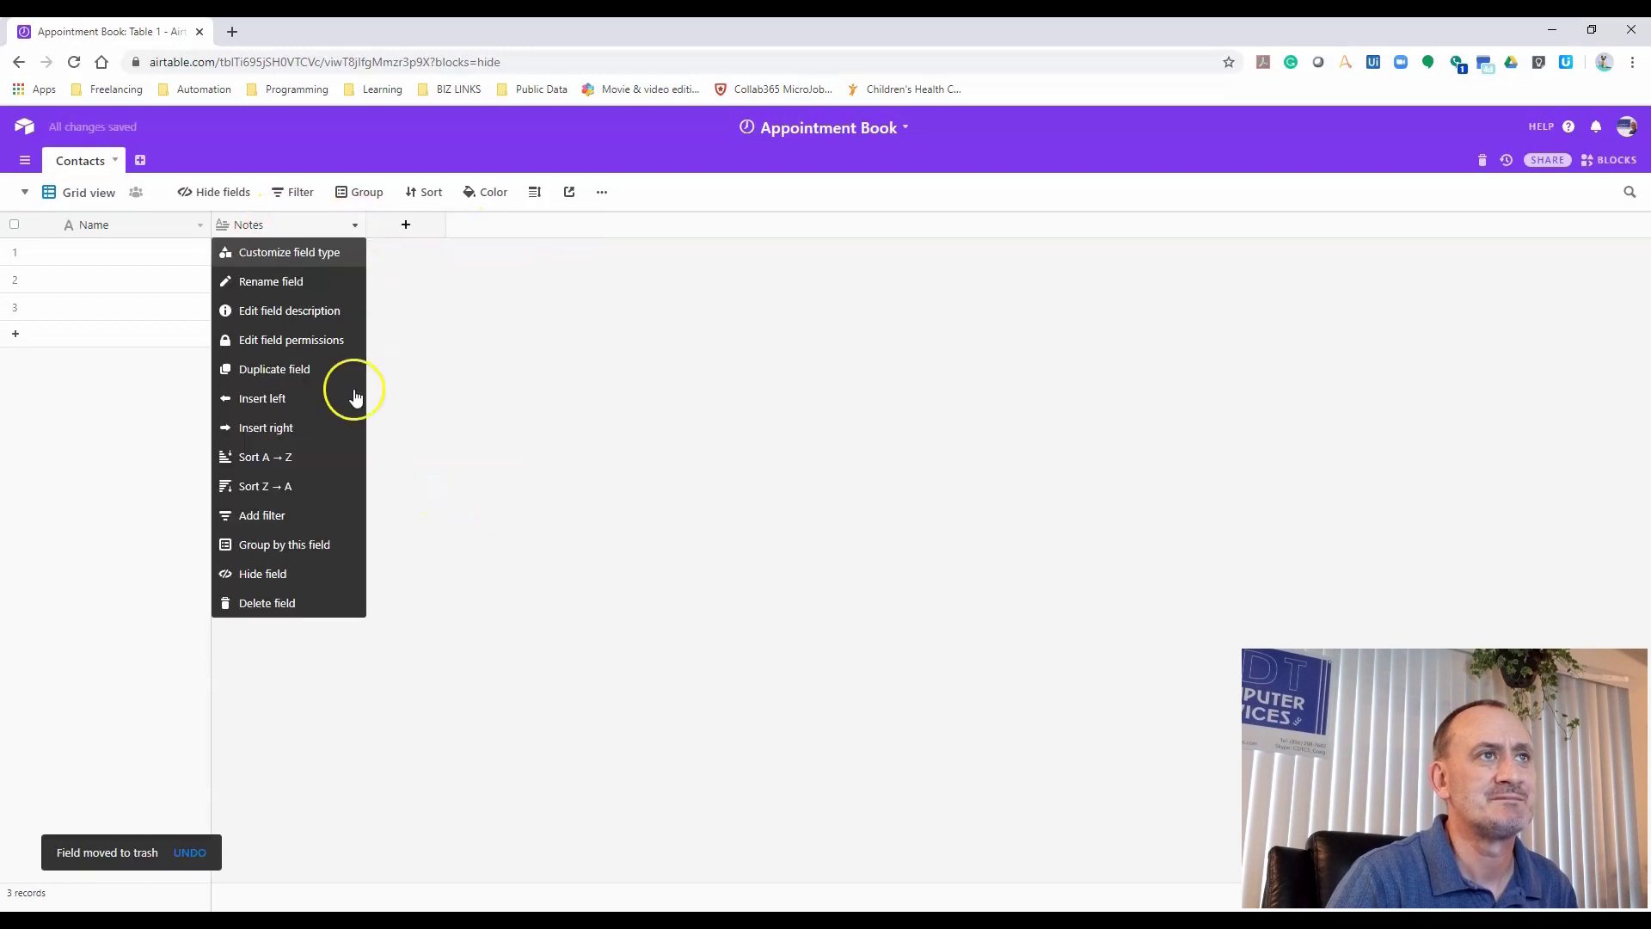
pyautogui.click(311, 595)
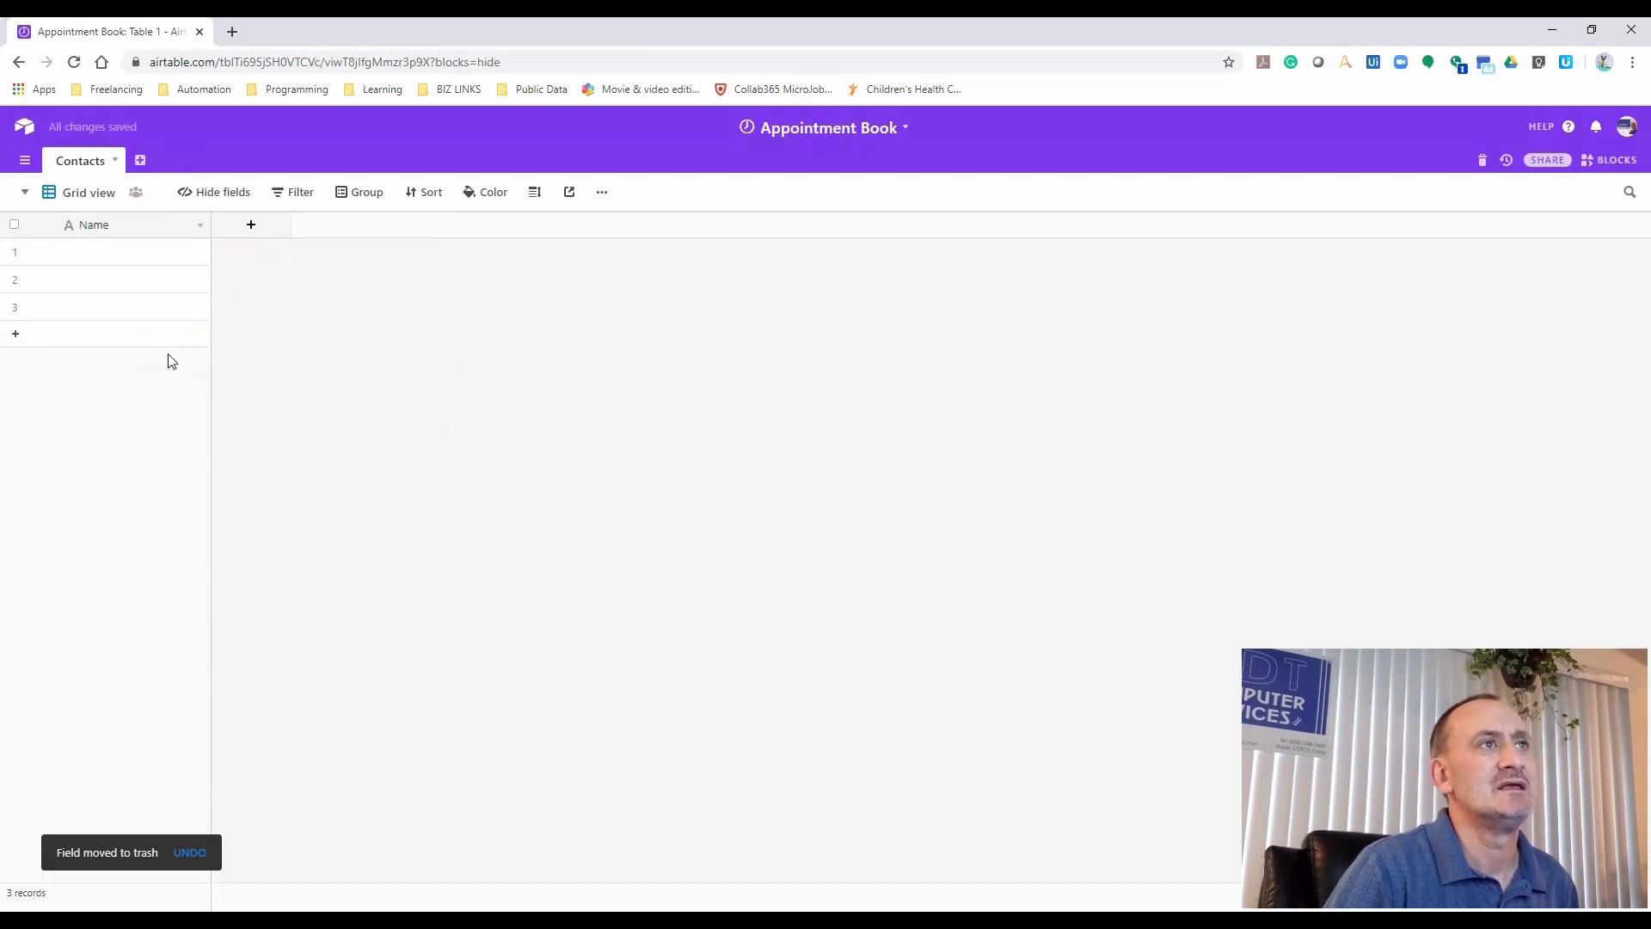
pyautogui.click(201, 226)
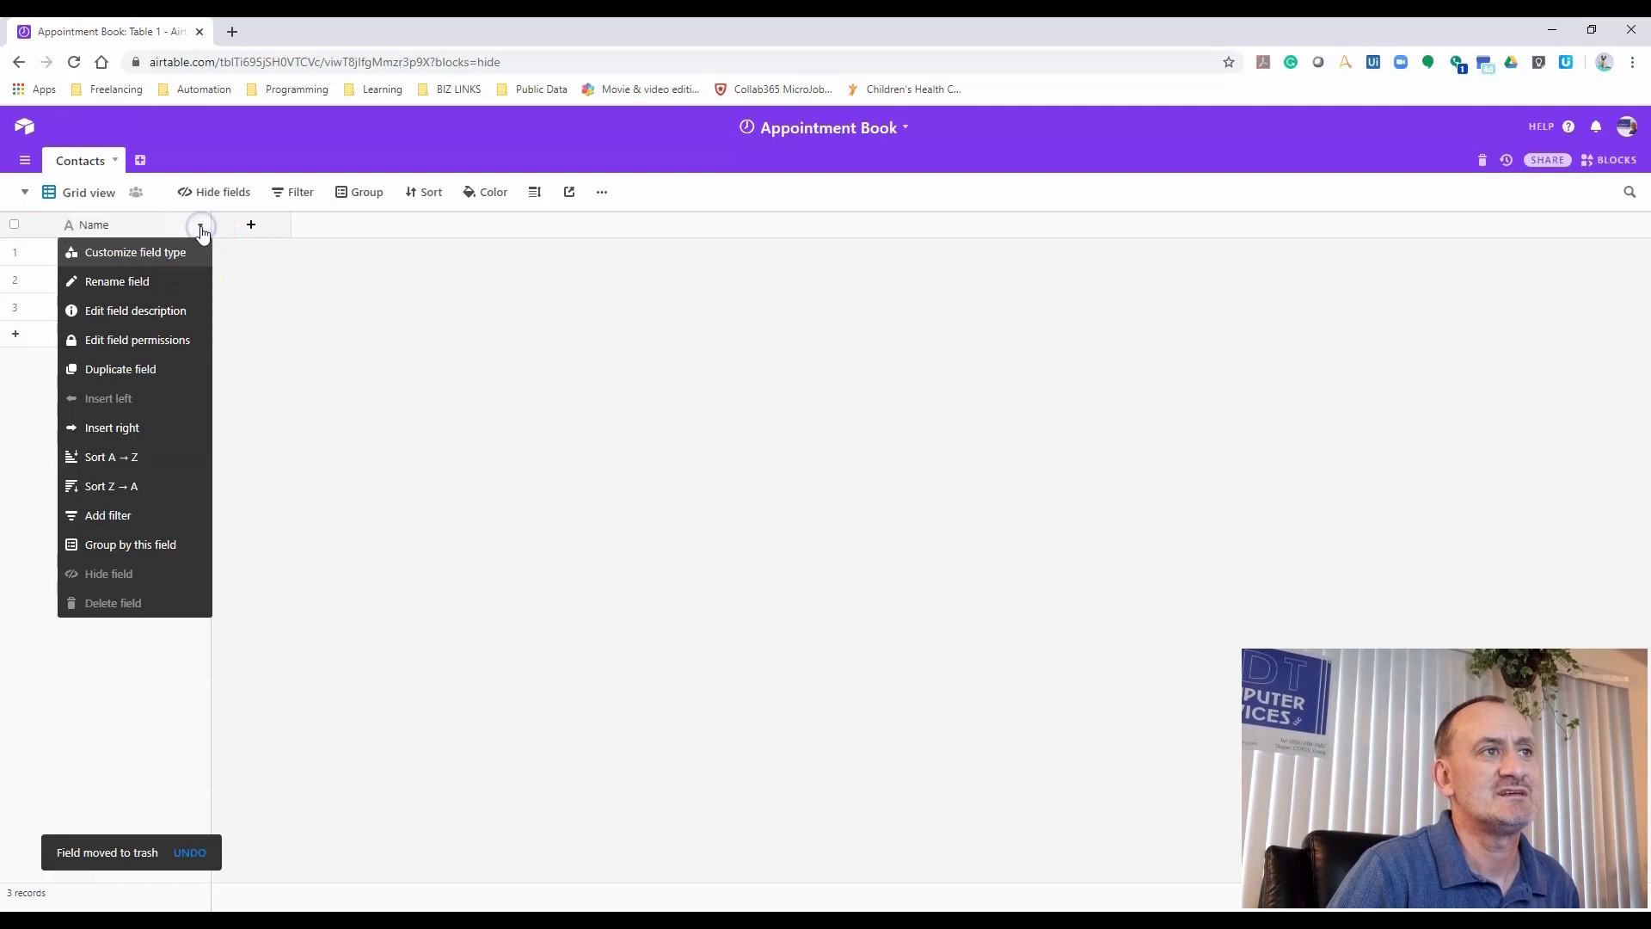
pyautogui.click(128, 225)
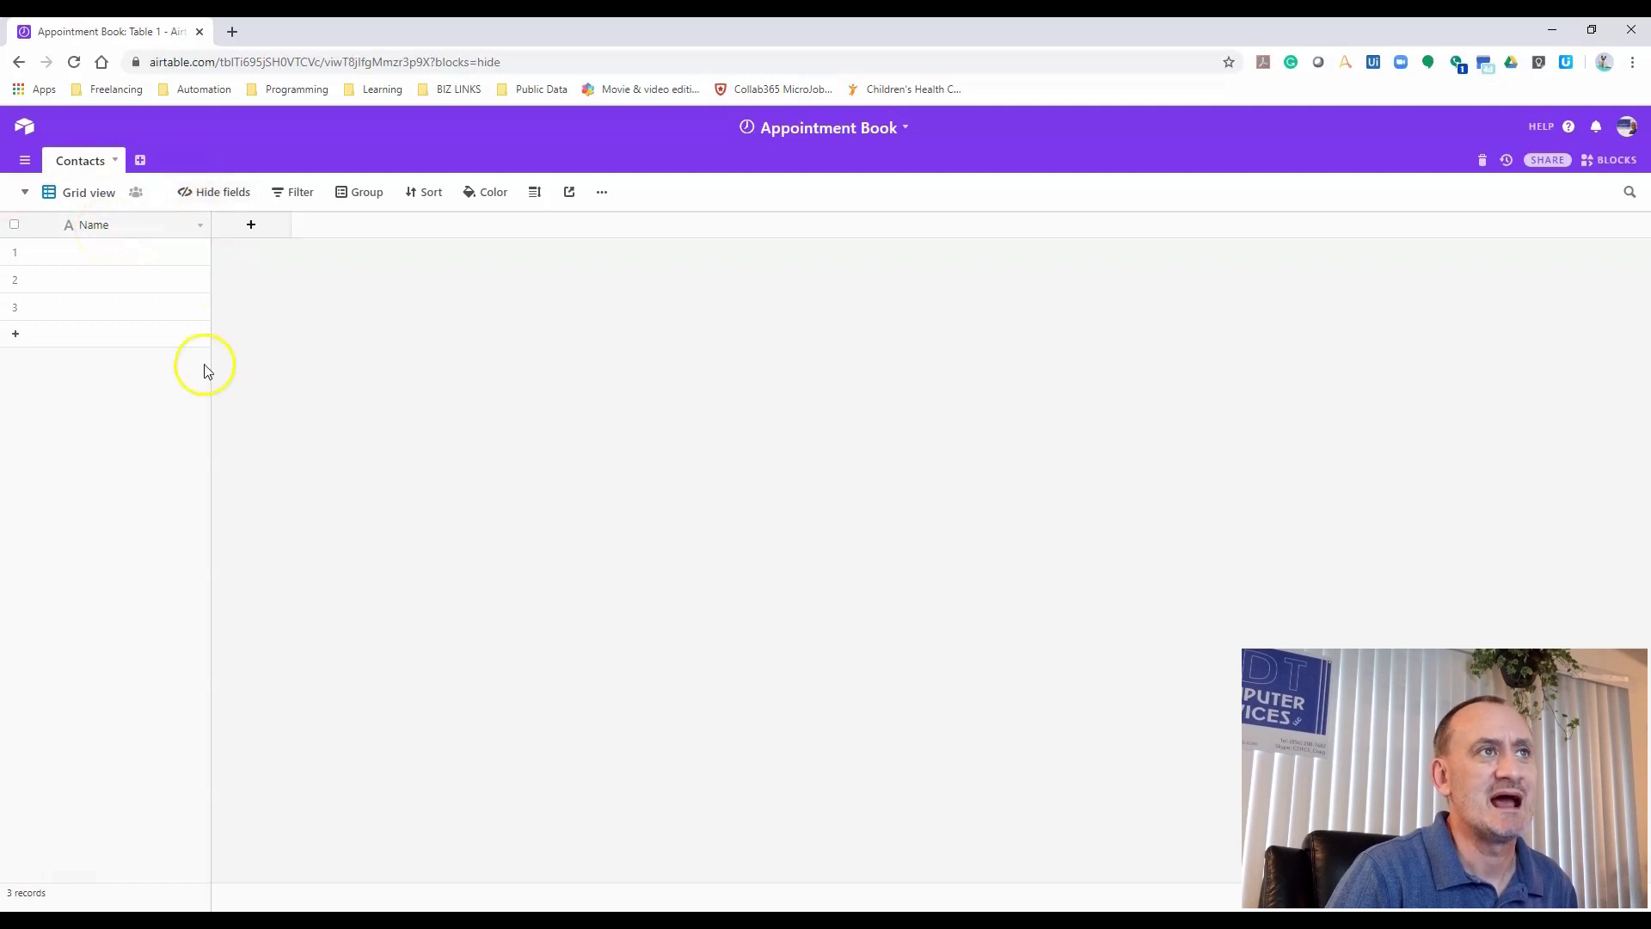
# Add a field named Phone with the Phone number type to the Contacts table
pyautogui.click(251, 225)
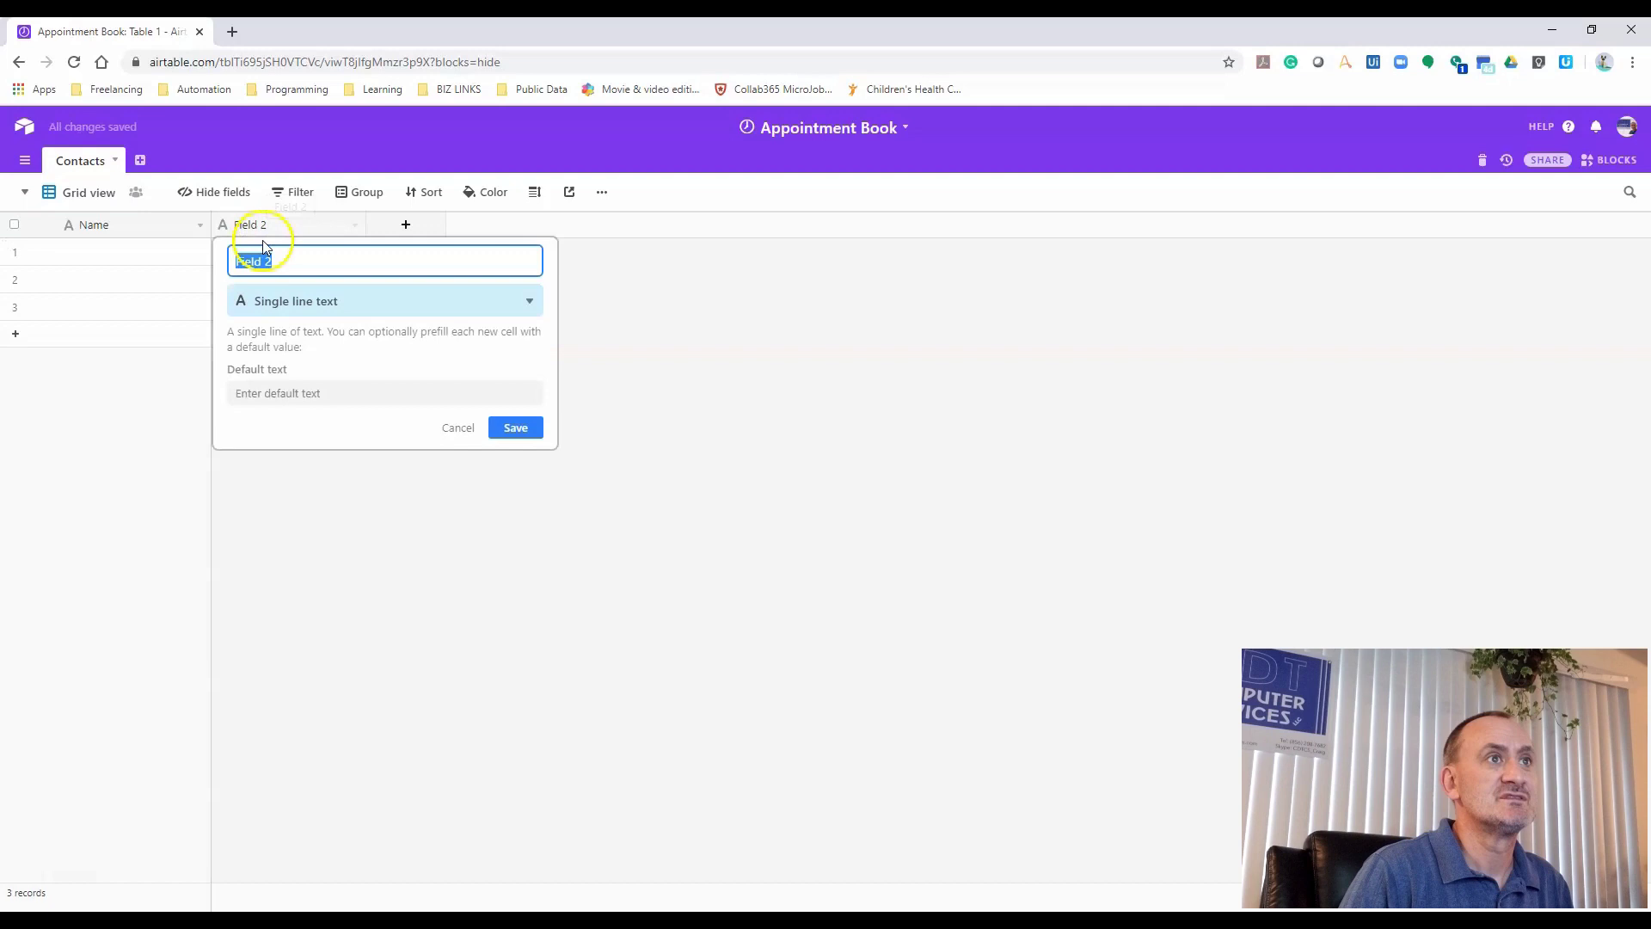
pyautogui.write('Phone')
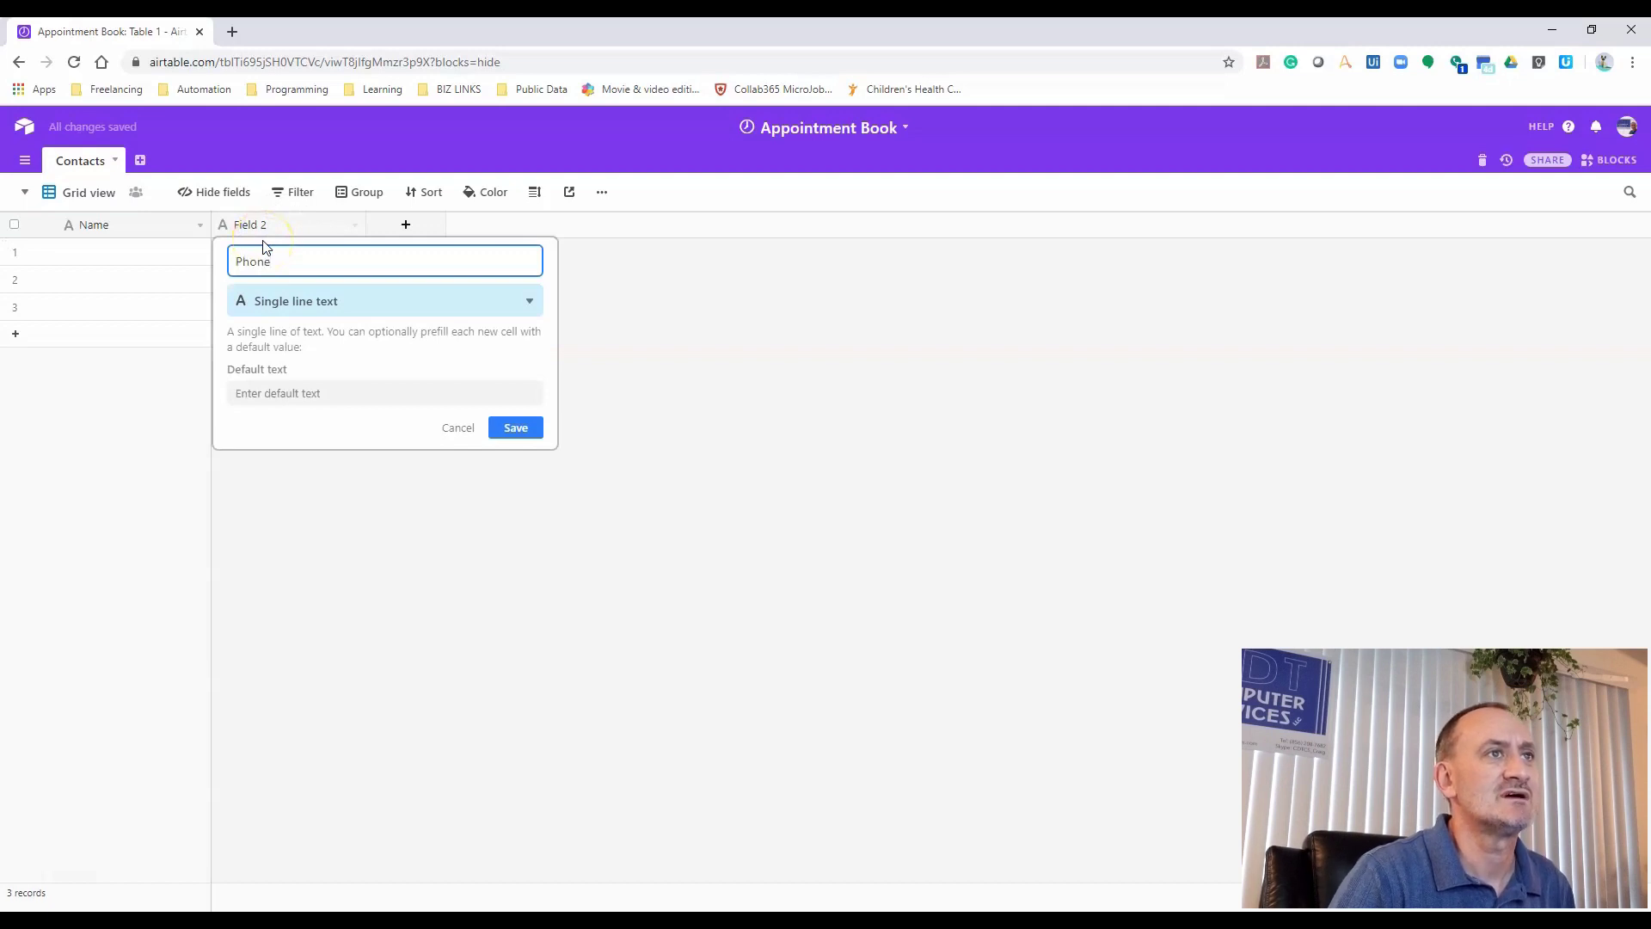
pyautogui.click(376, 303)
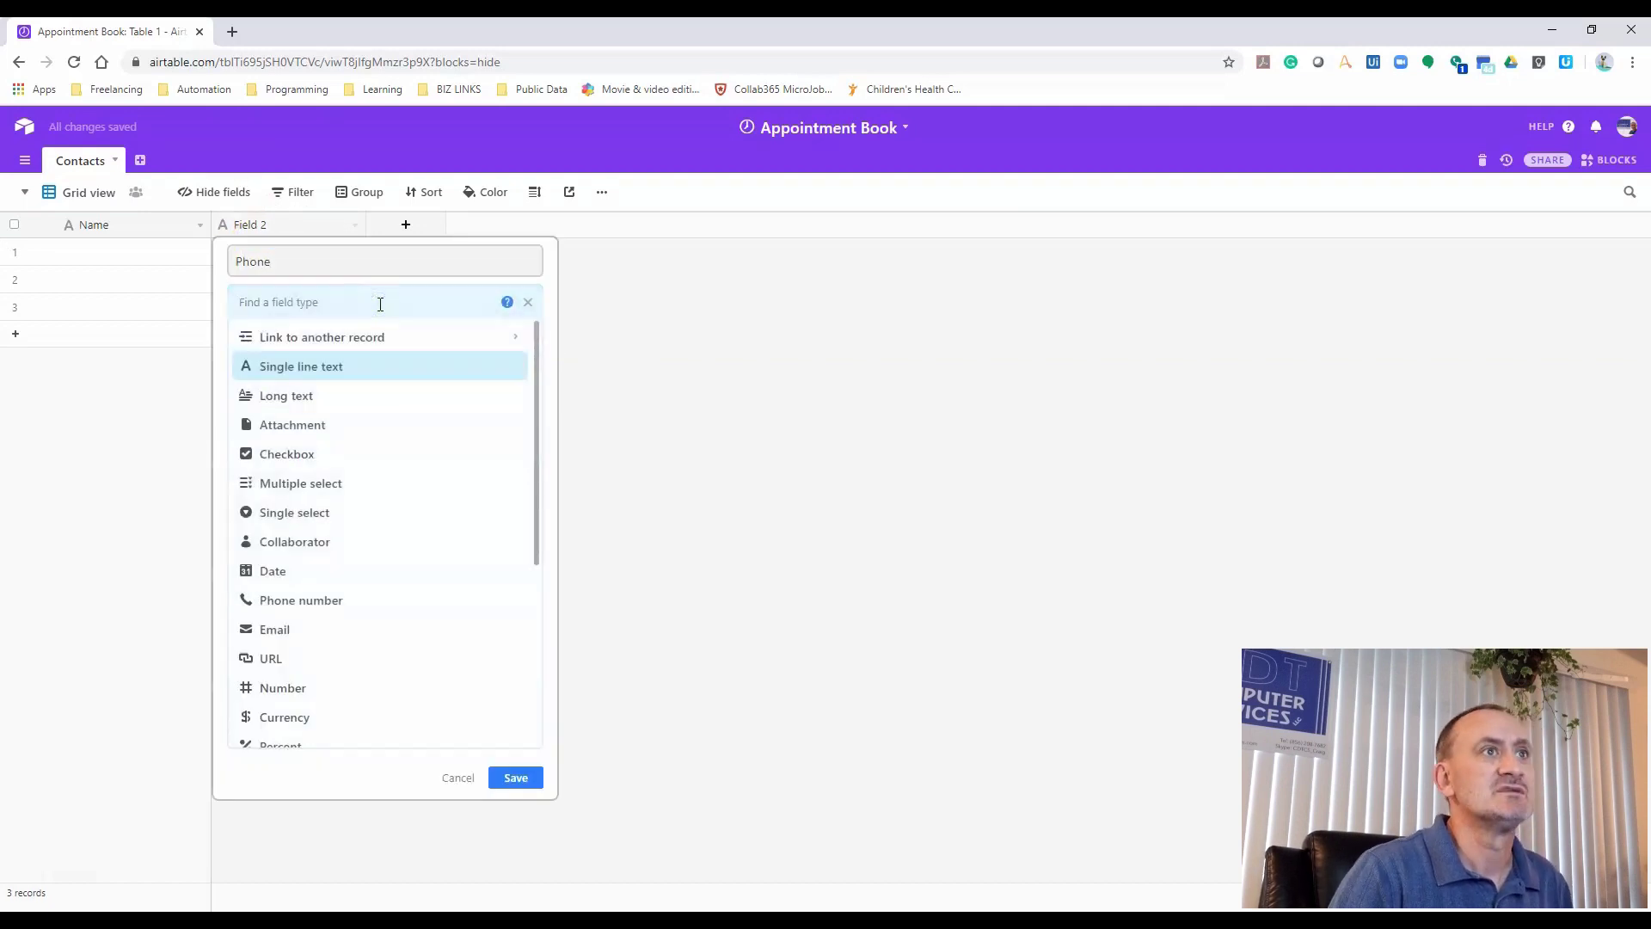
pyautogui.write('ph')
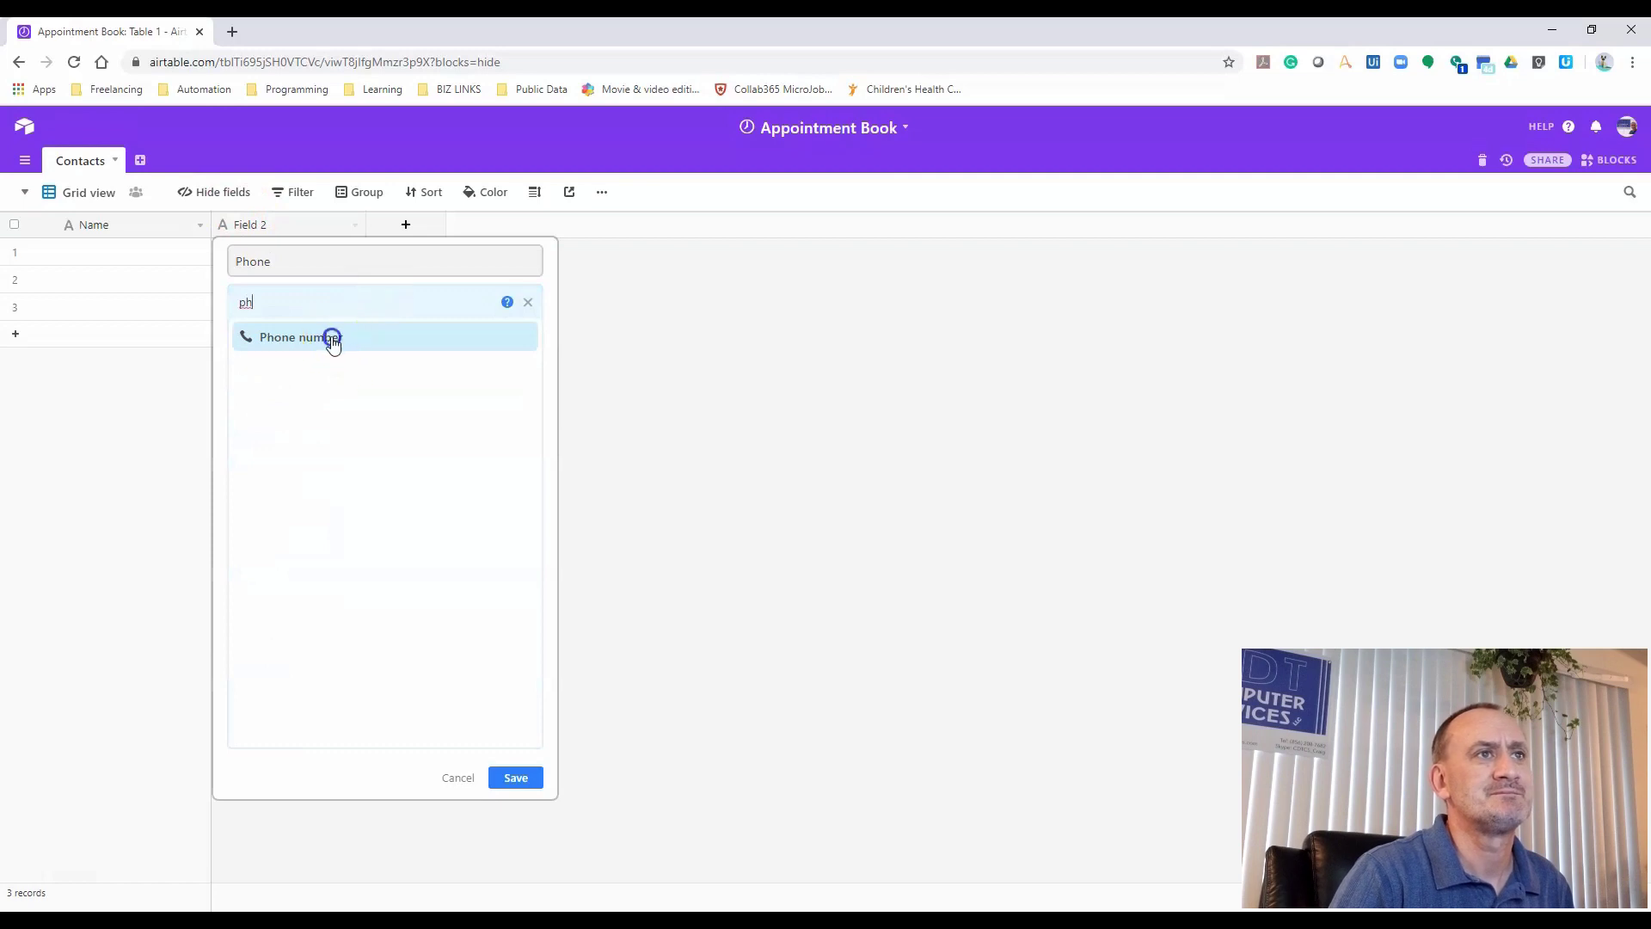
pyautogui.click(333, 339)
pyautogui.click(537, 368)
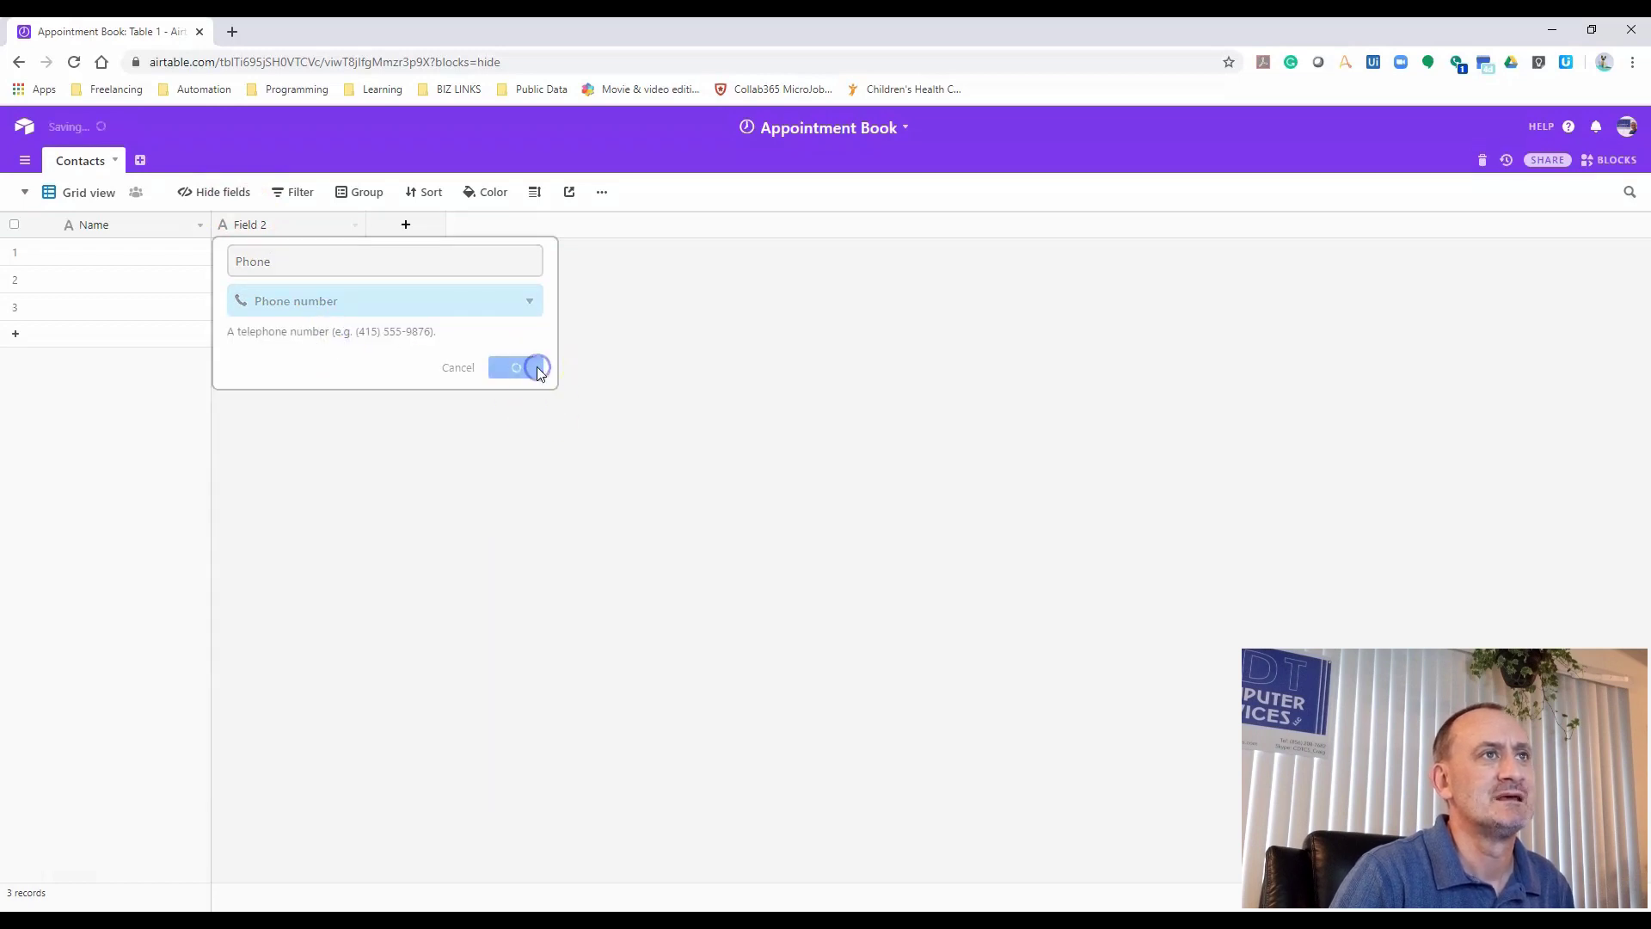
# Add a field named Availability after Phone and set its type to Multiple select
pyautogui.click(406, 225)
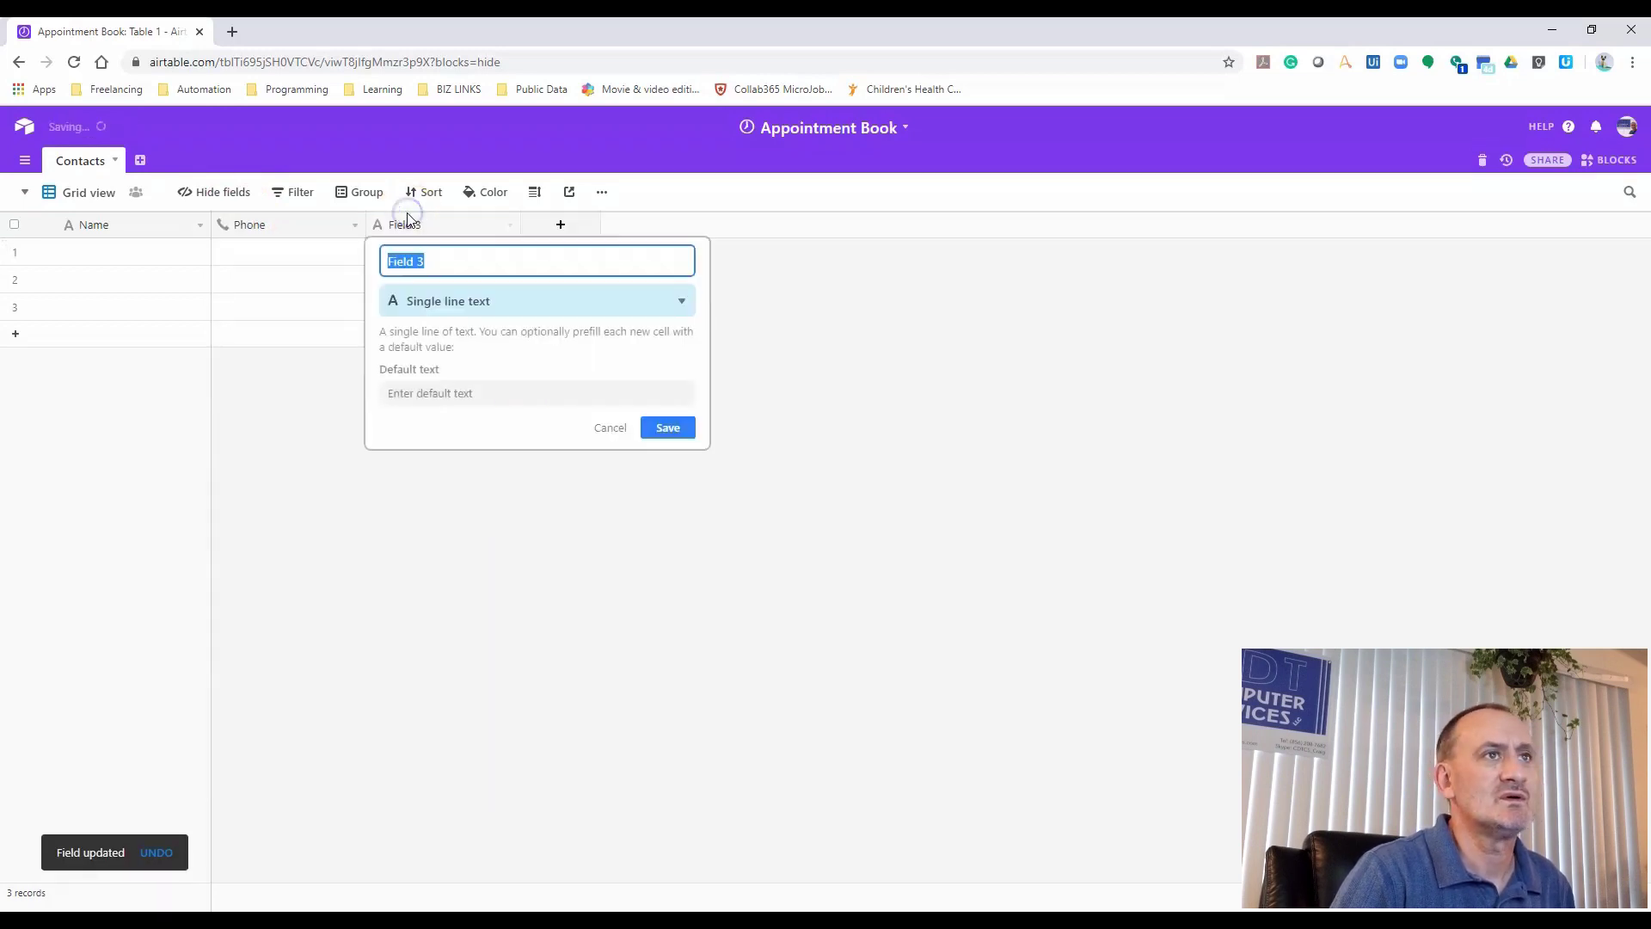
pyautogui.write('A')
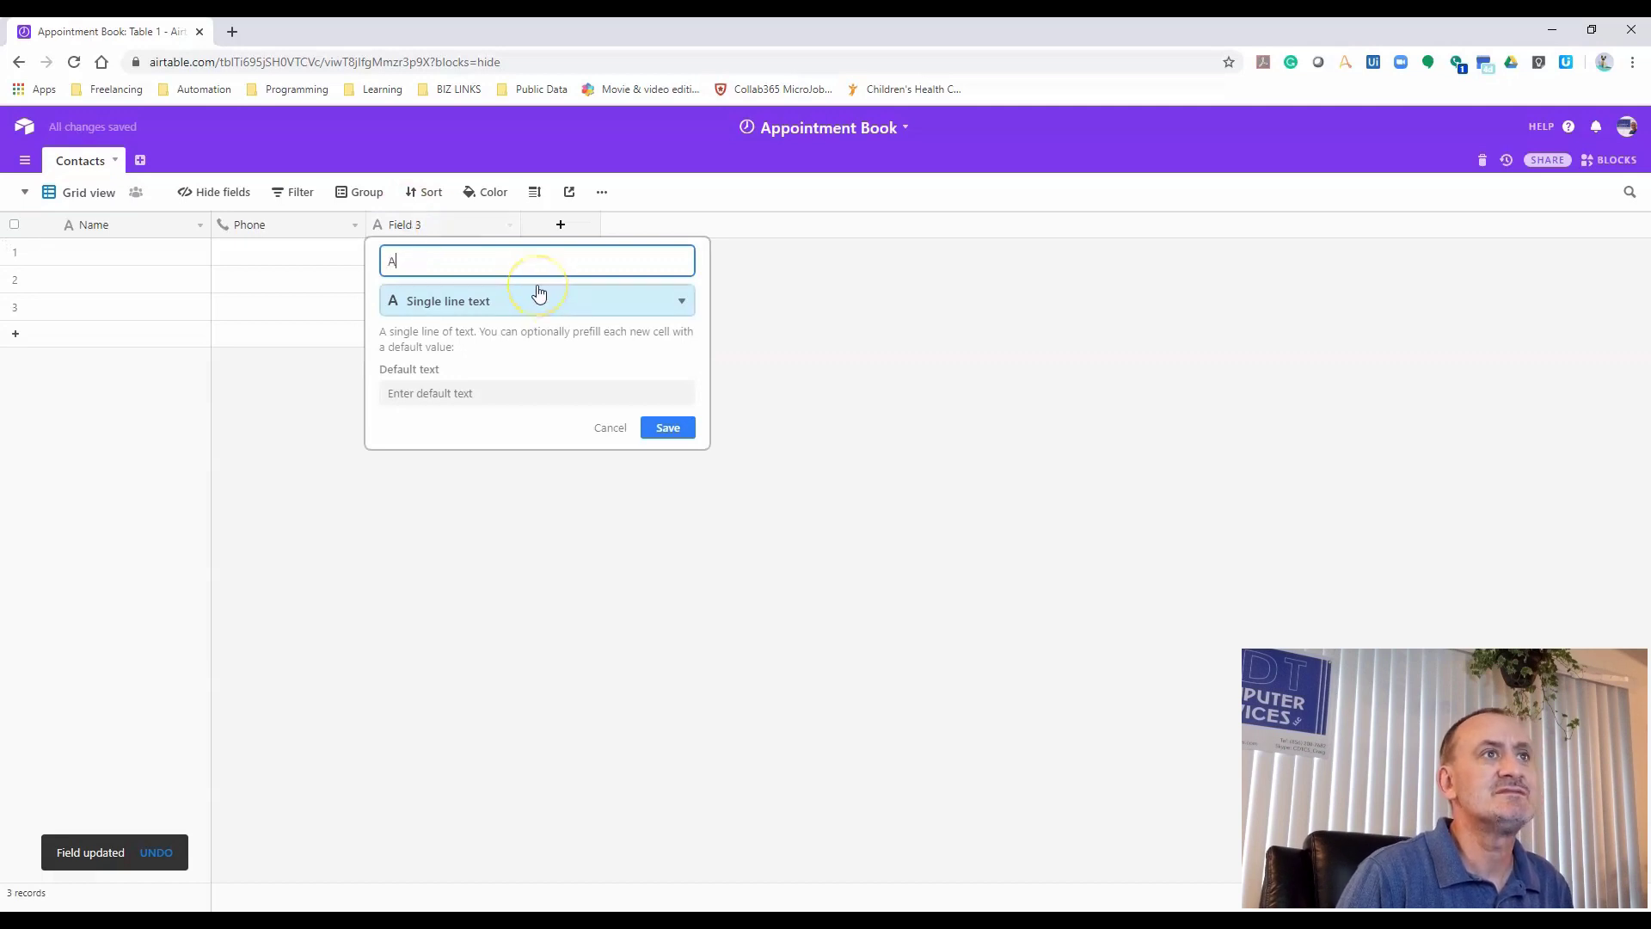
pyautogui.write('vailability')
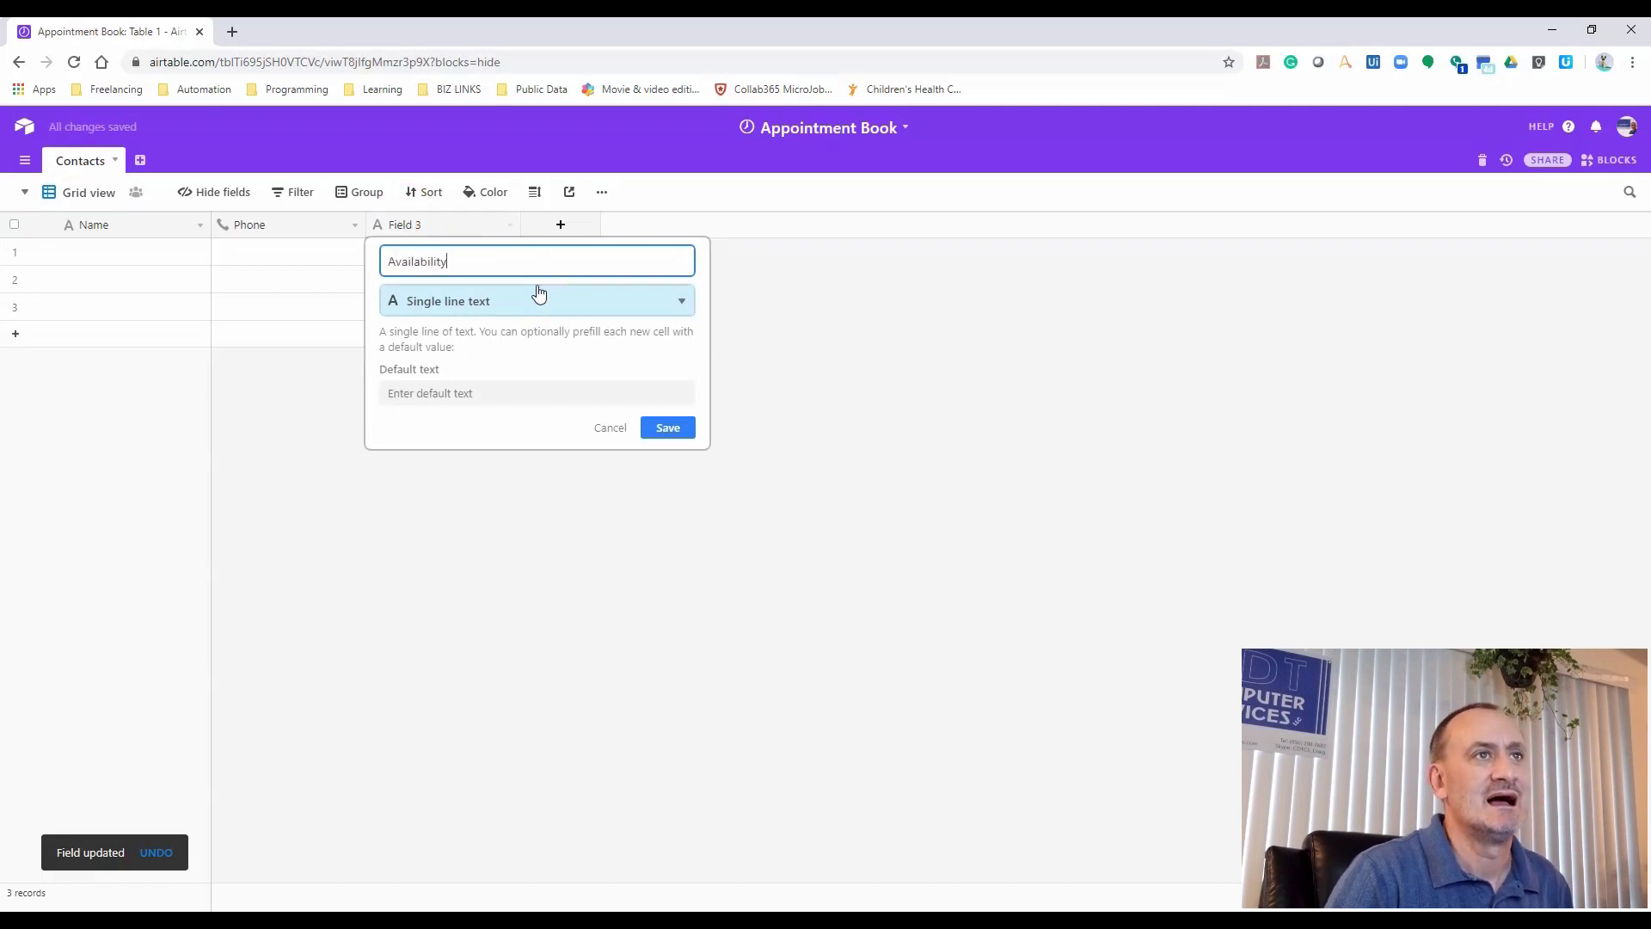
pyautogui.click(527, 296)
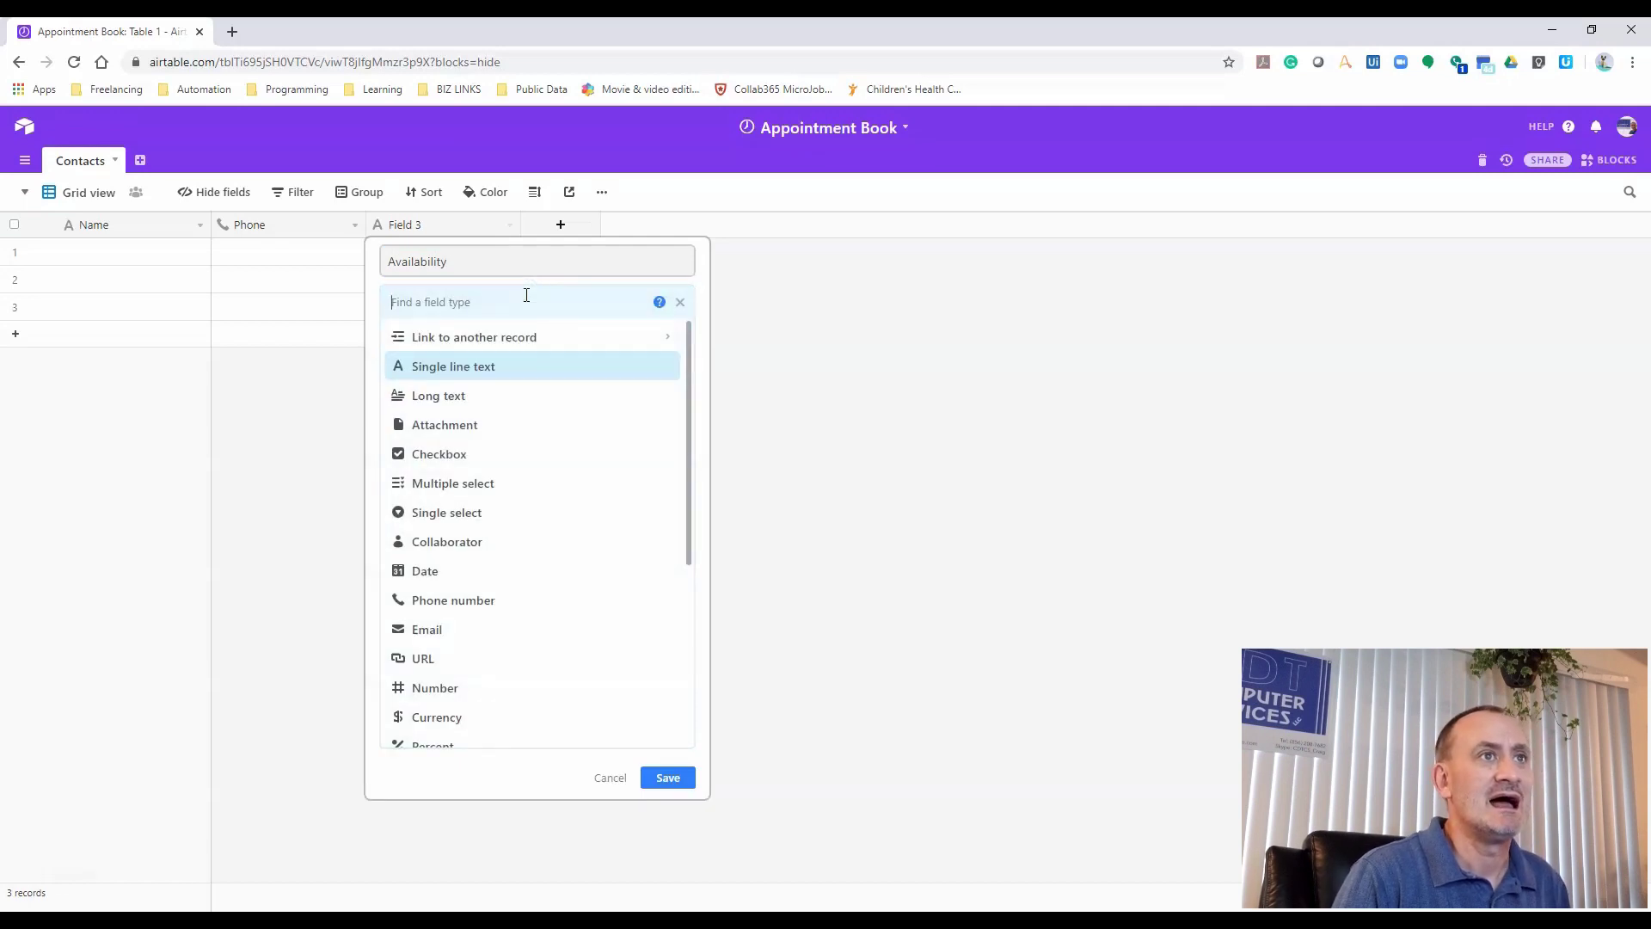
pyautogui.write('mu')
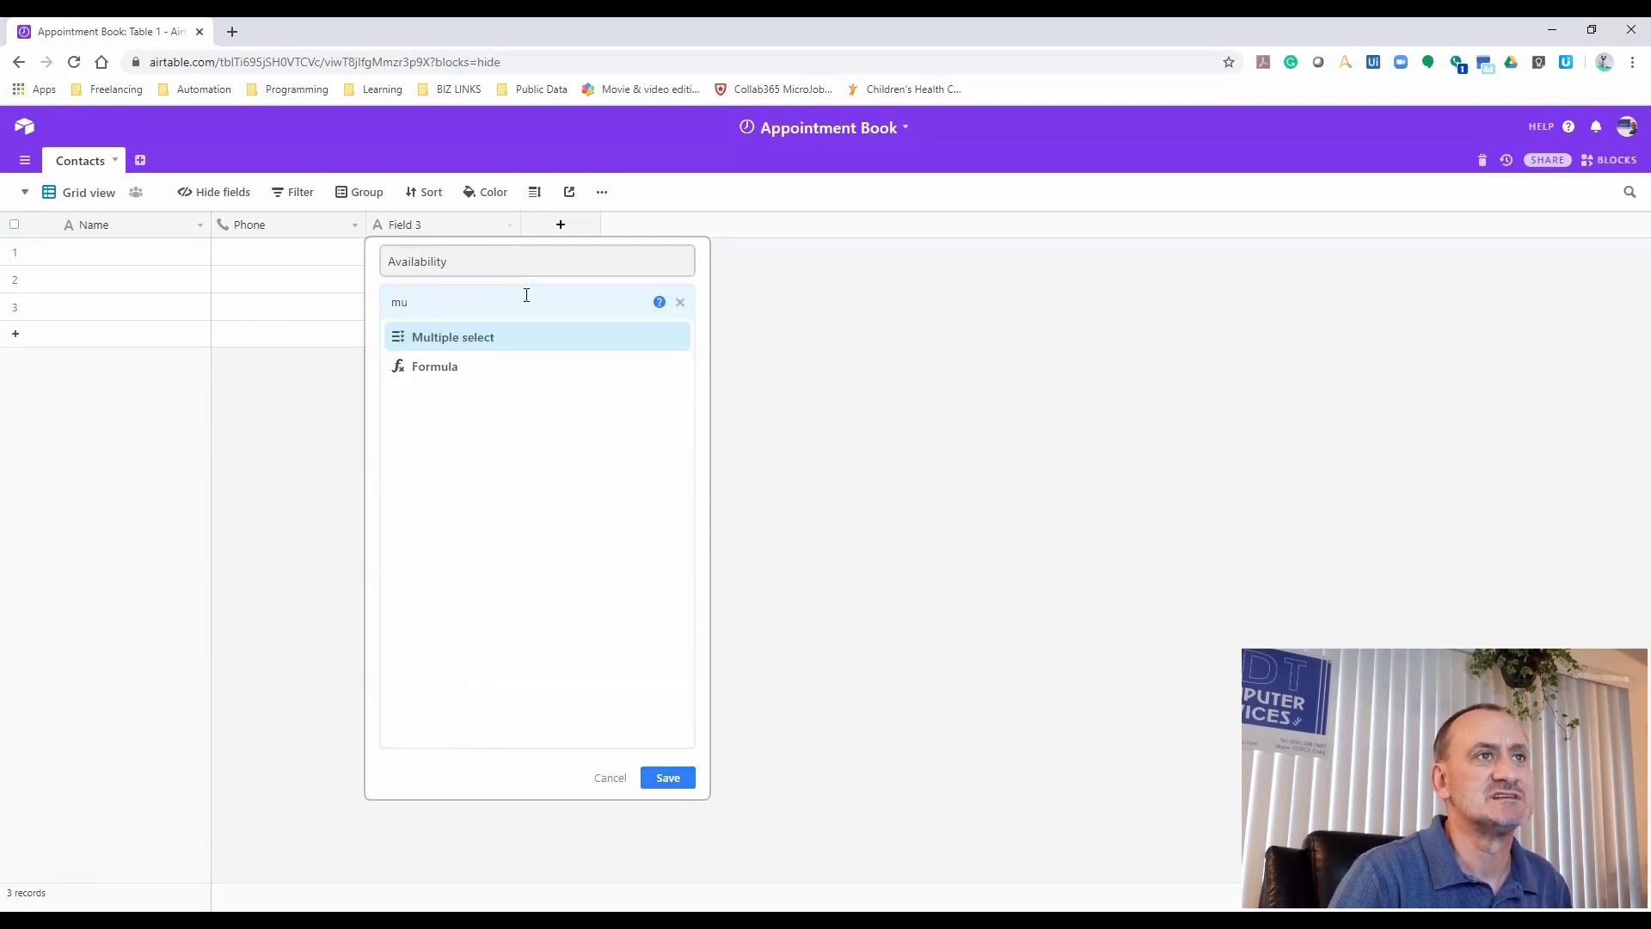
pyautogui.click(490, 337)
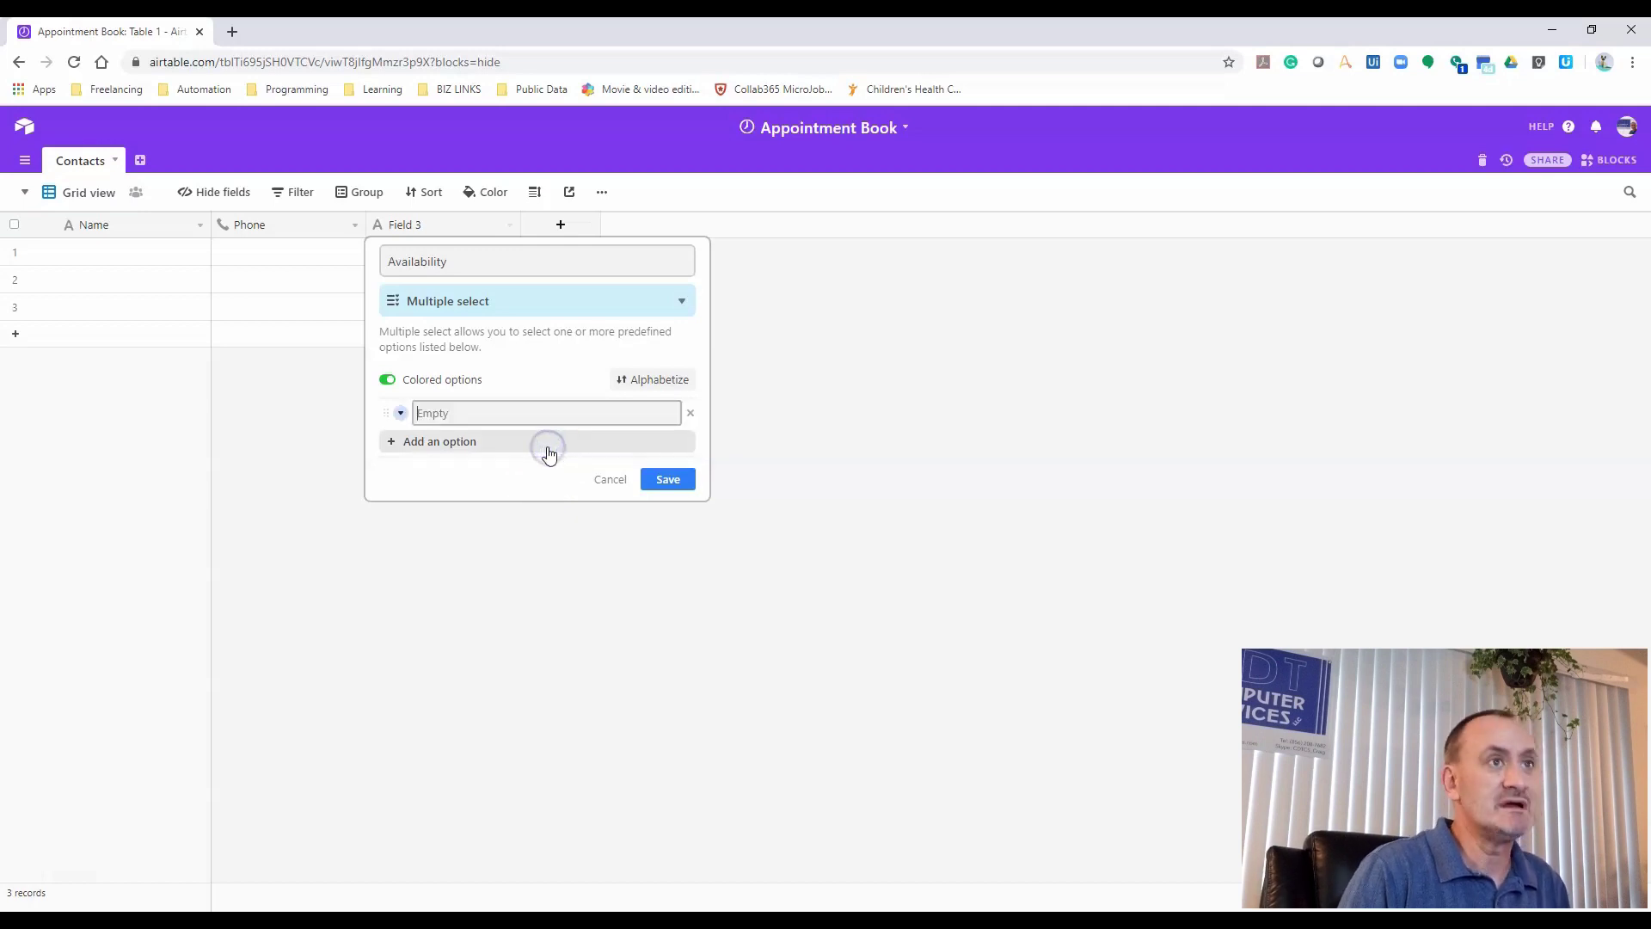
# Give the Availability field the options Sunday, Monday, Tuesday, Wednesday, Thursday, Friday and Saturday, and save it
pyautogui.click(547, 446)
pyautogui.write('Monday')
pyautogui.press('Return')
pyautogui.write('Tuesd')
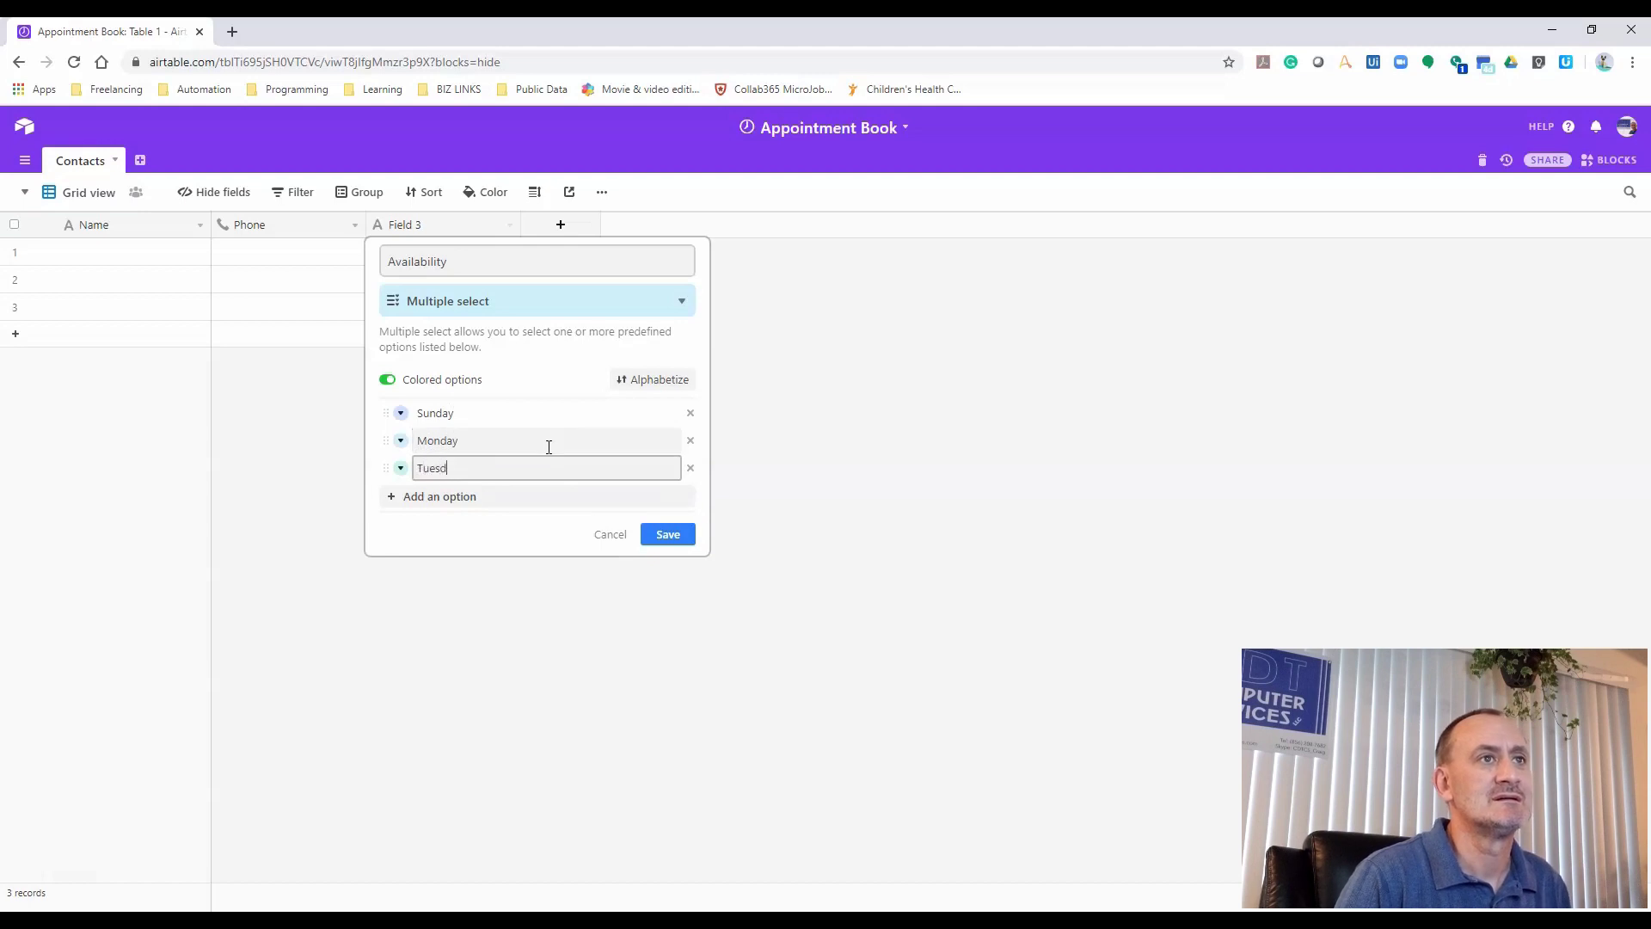
pyautogui.write('ay')
pyautogui.press('Return')
pyautogui.write('Wednesday')
pyautogui.press('Return')
pyautogui.write('Thursda')
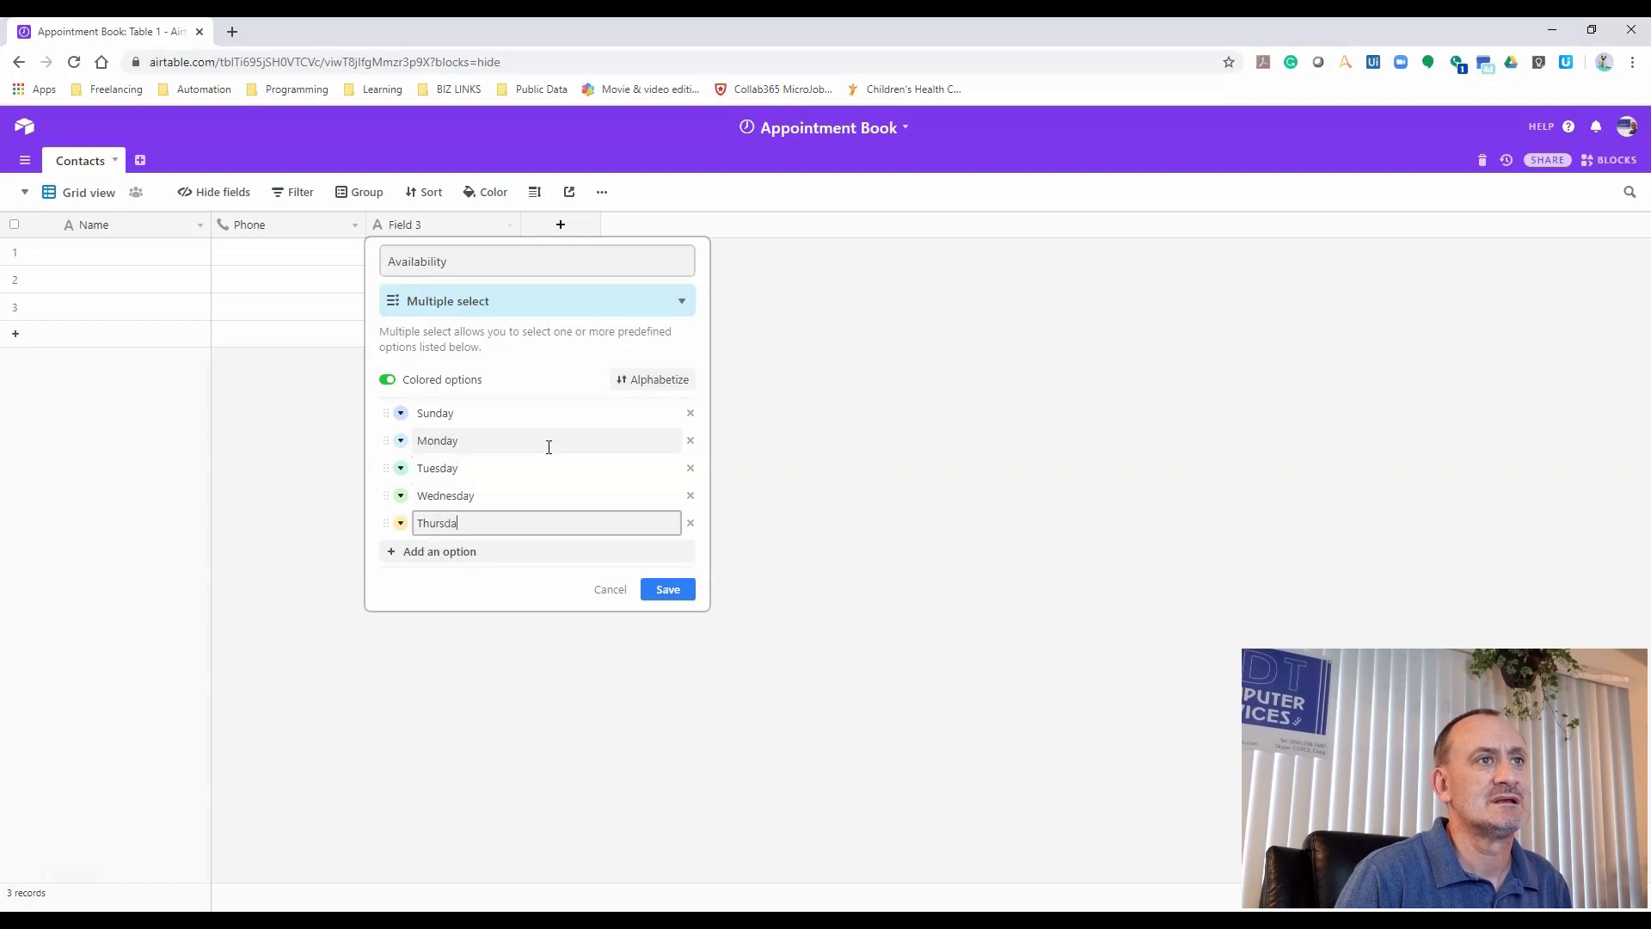
pyautogui.write('y')
pyautogui.press('Return')
pyautogui.write('Friday')
pyautogui.press('Return')
pyautogui.write('S')
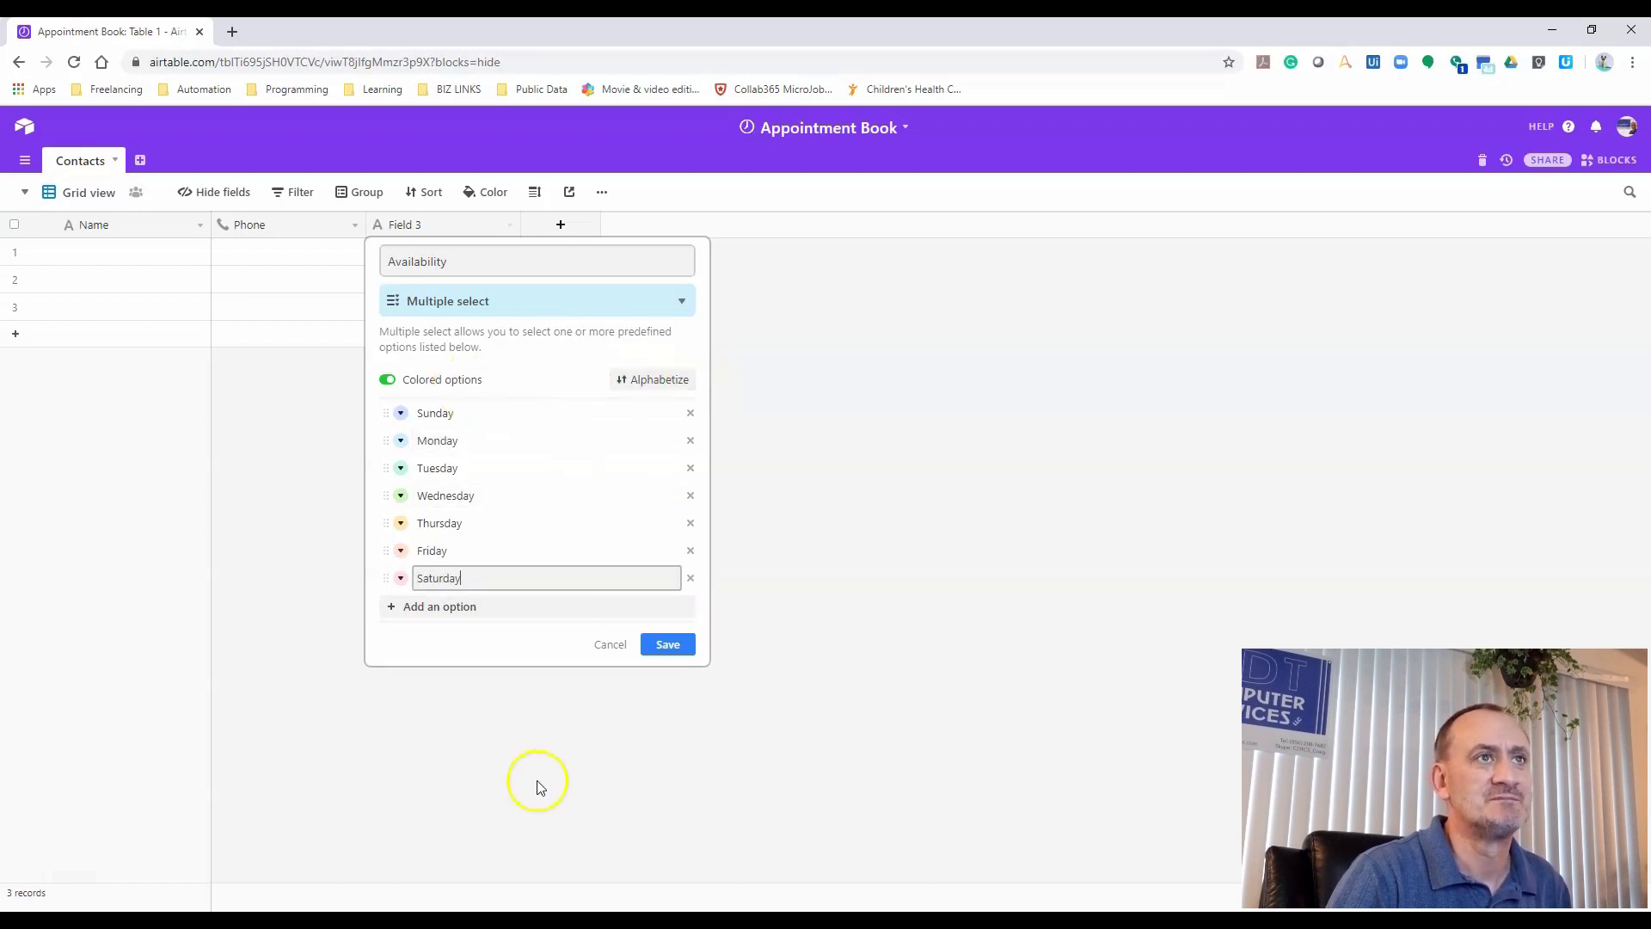
pyautogui.click(660, 641)
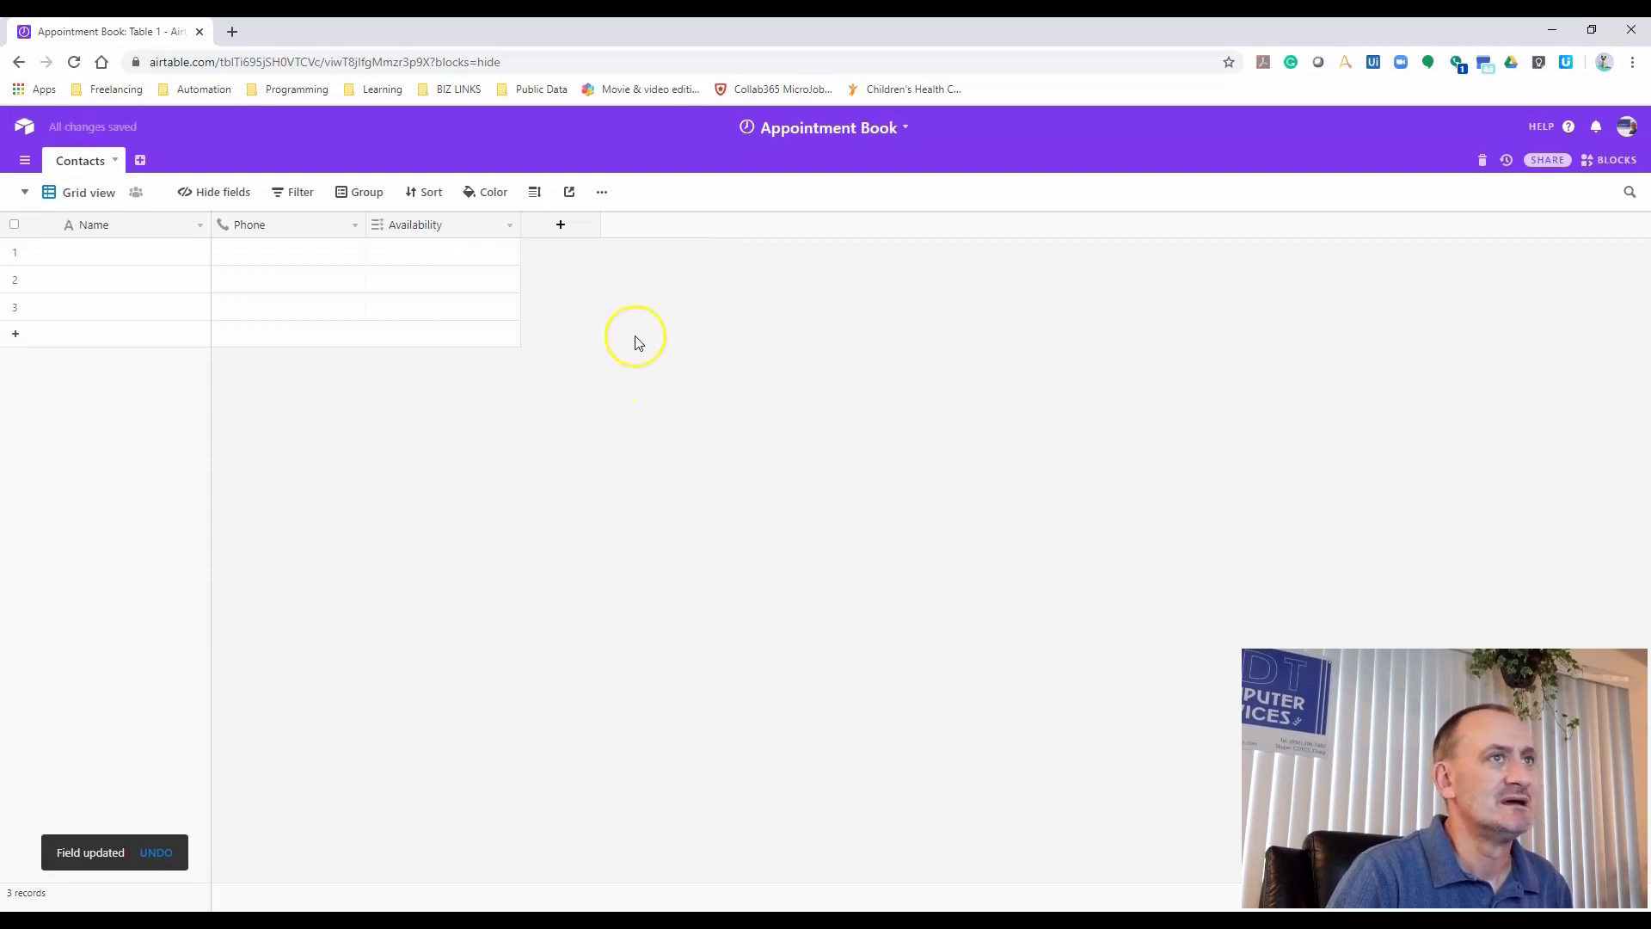
# Add a field named Email with the Email type after Availability in the Contacts table, and save it
pyautogui.click(560, 225)
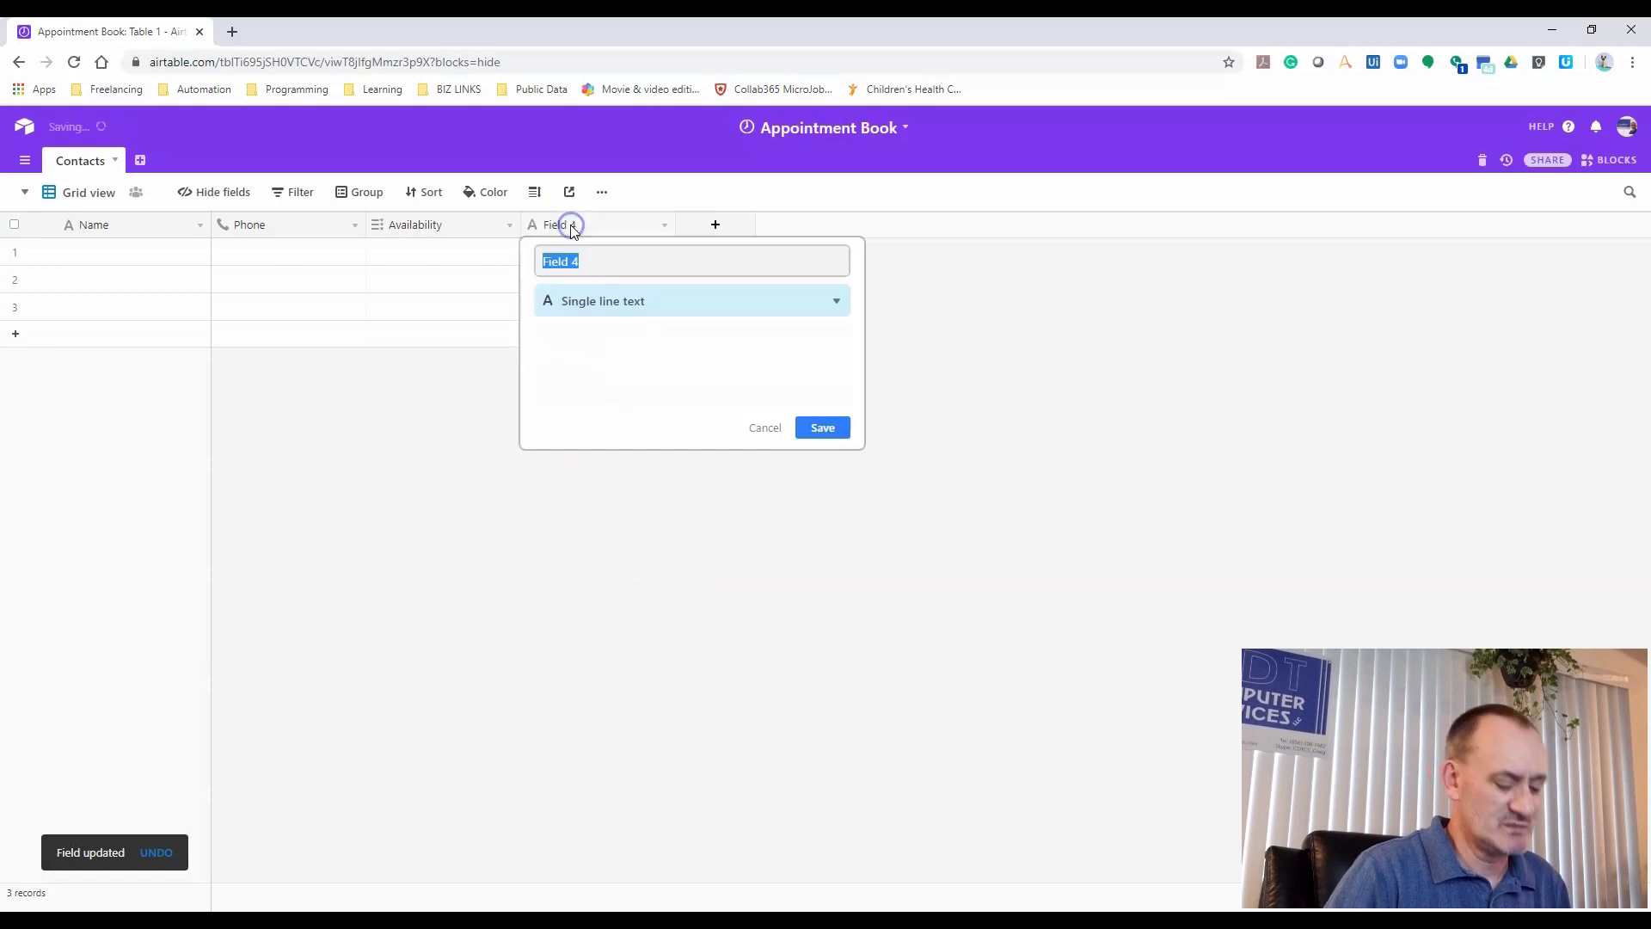
pyautogui.write('emai')
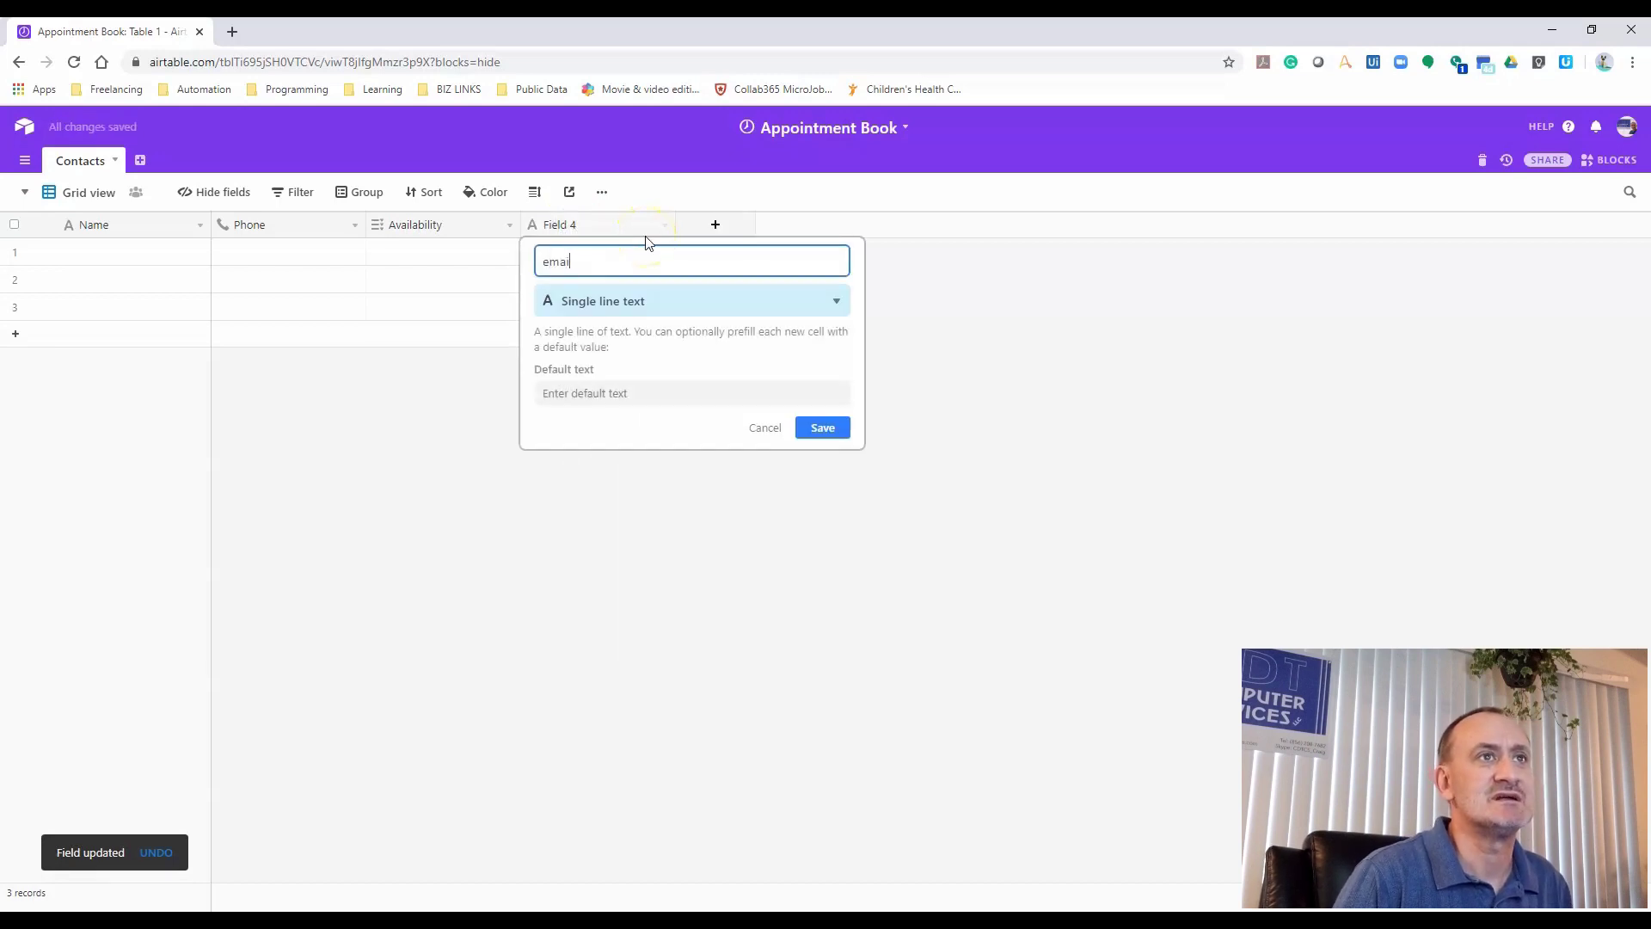
pyautogui.write('mail')
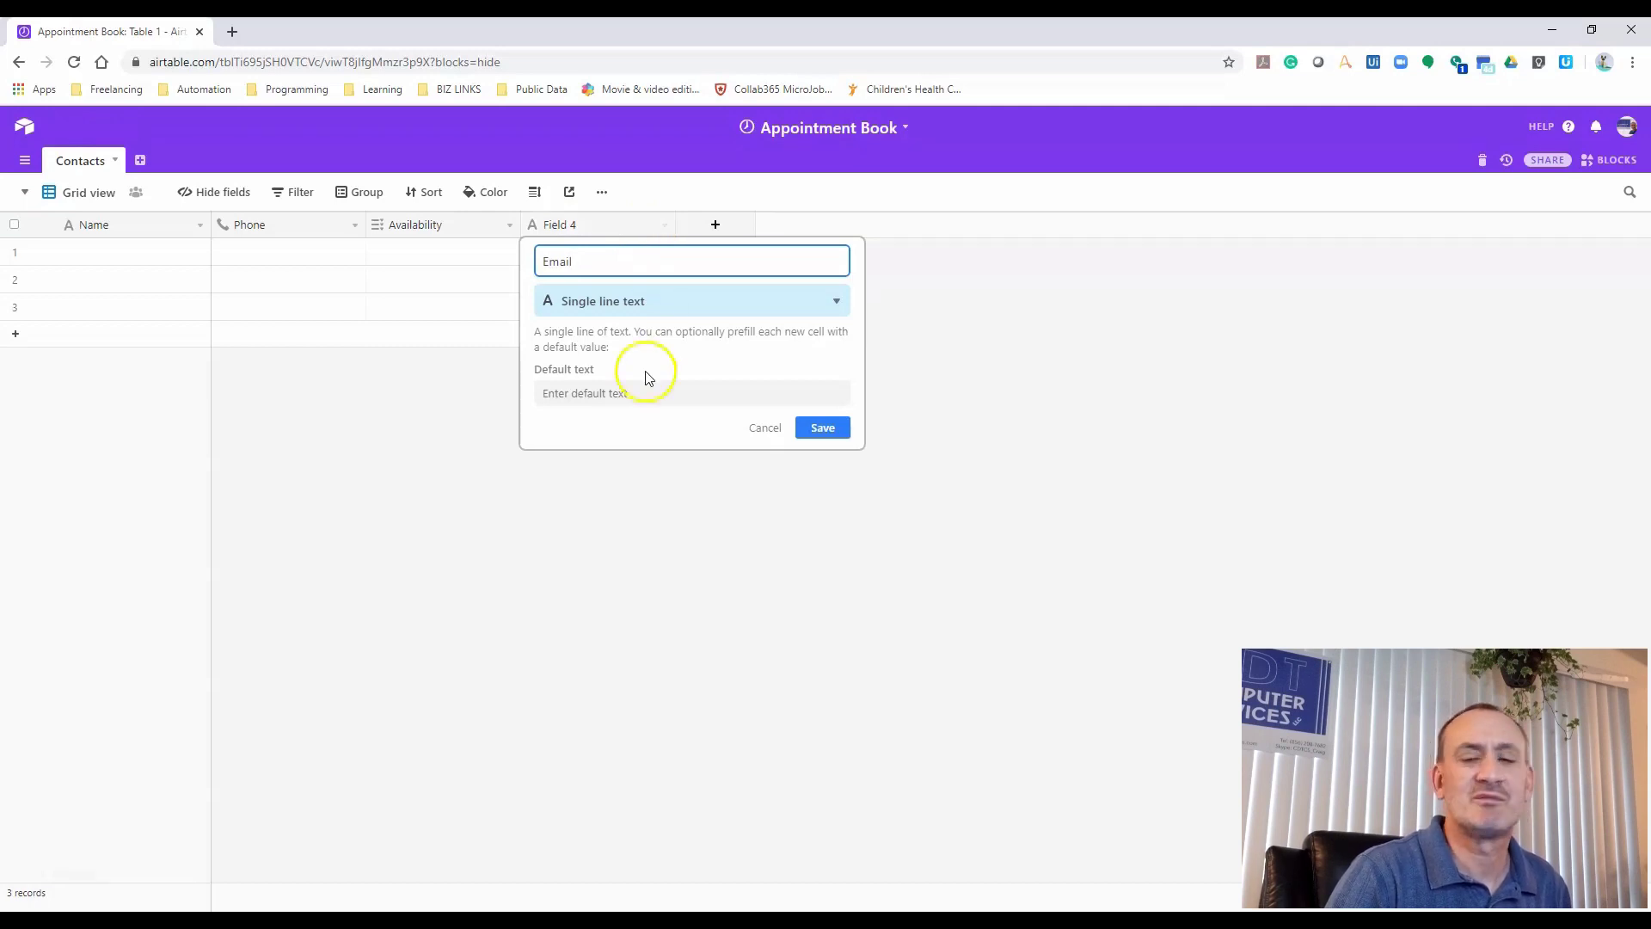
pyautogui.click(659, 303)
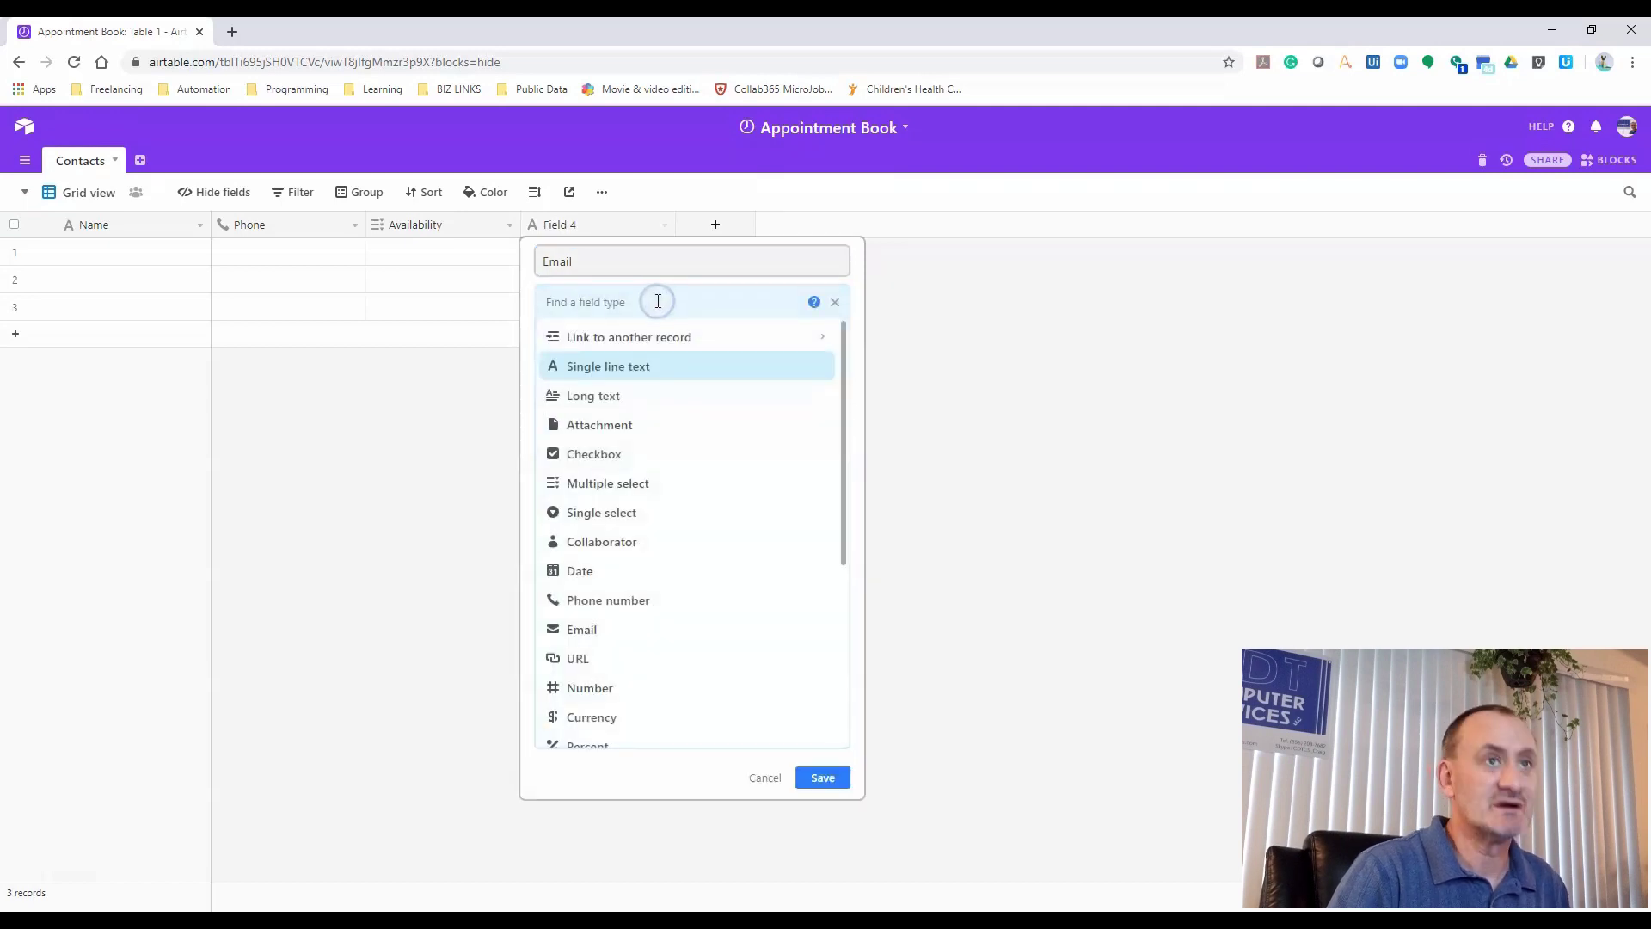
pyautogui.write('e')
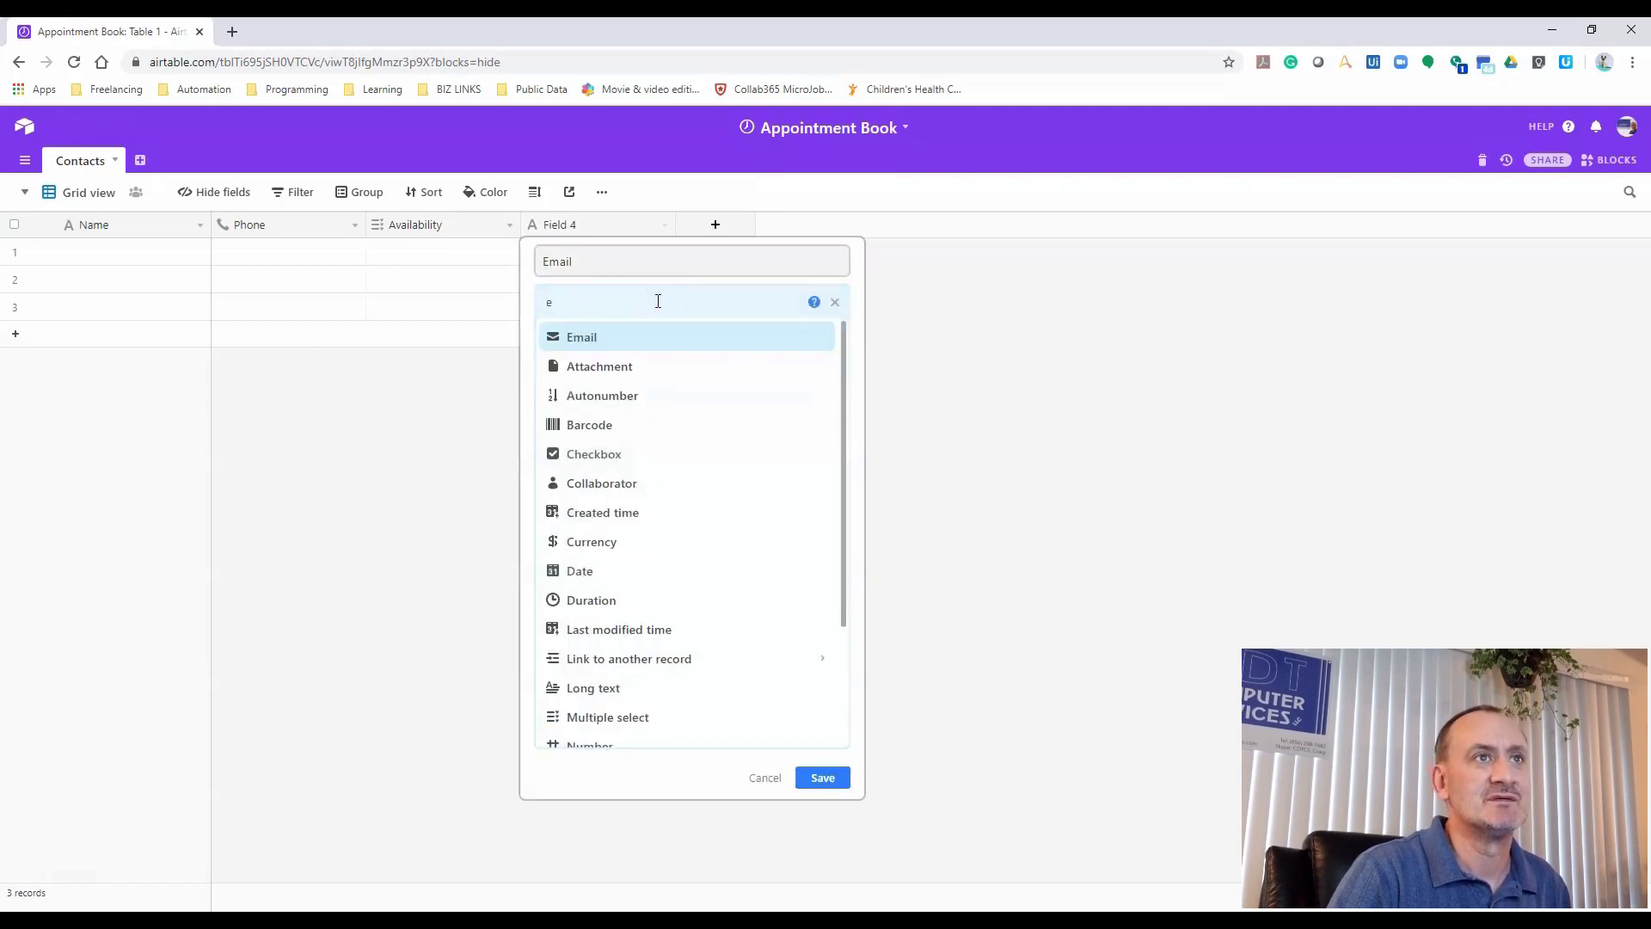
pyautogui.click(601, 338)
pyautogui.click(833, 369)
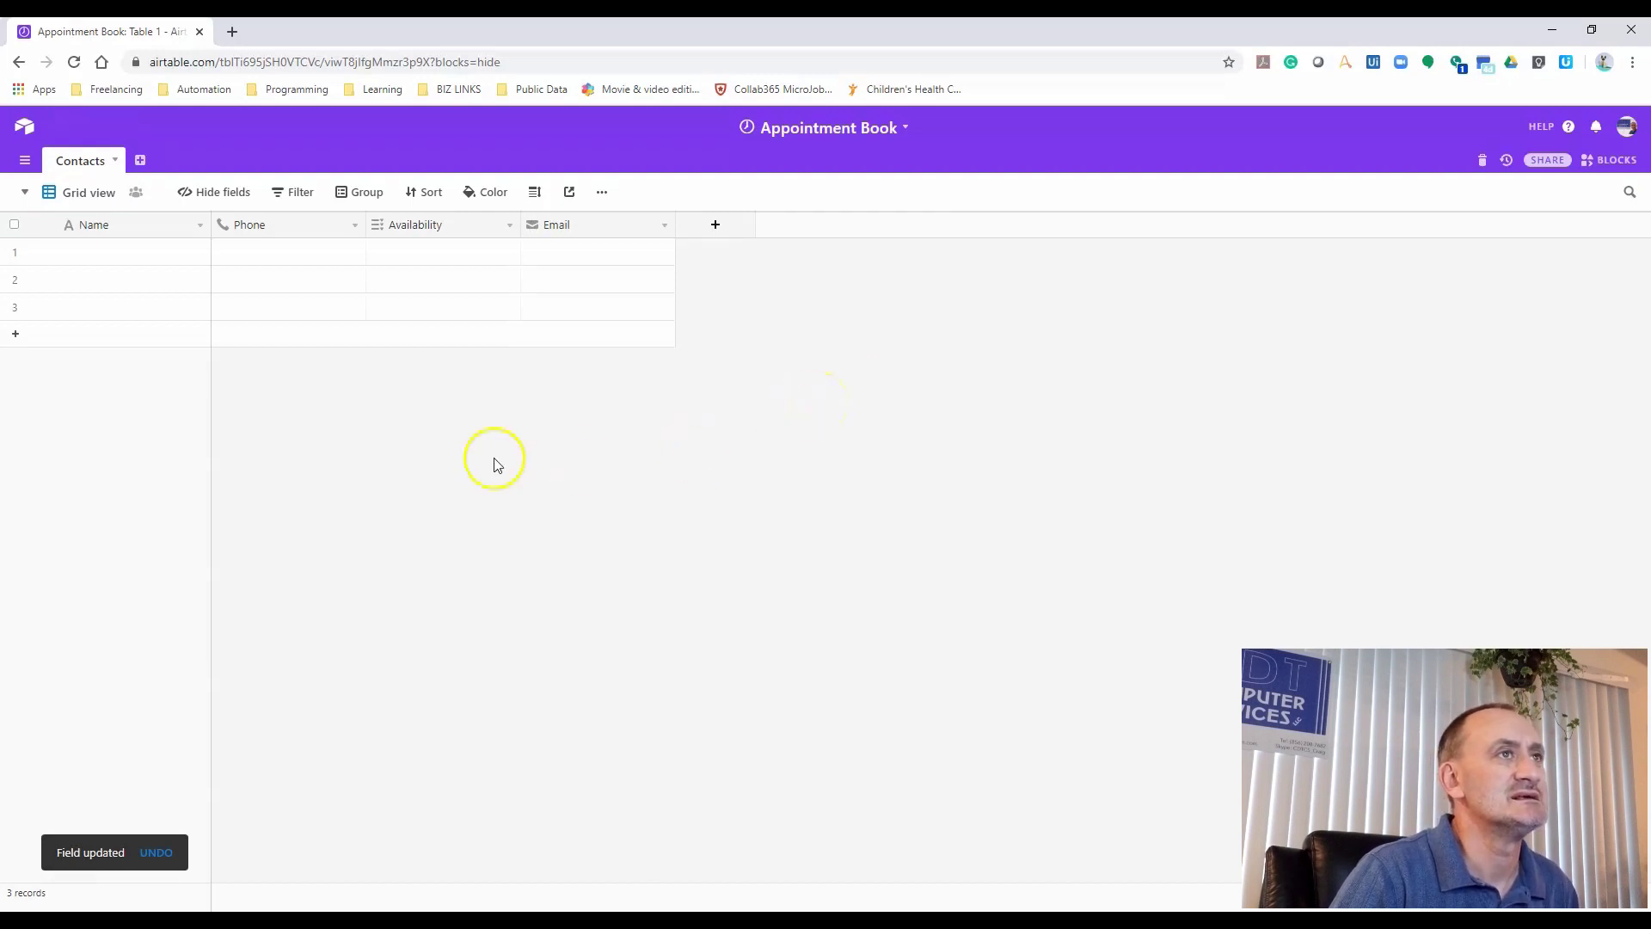
# Create a new empty table named Appointments in the Appointment Book base
pyautogui.click(140, 160)
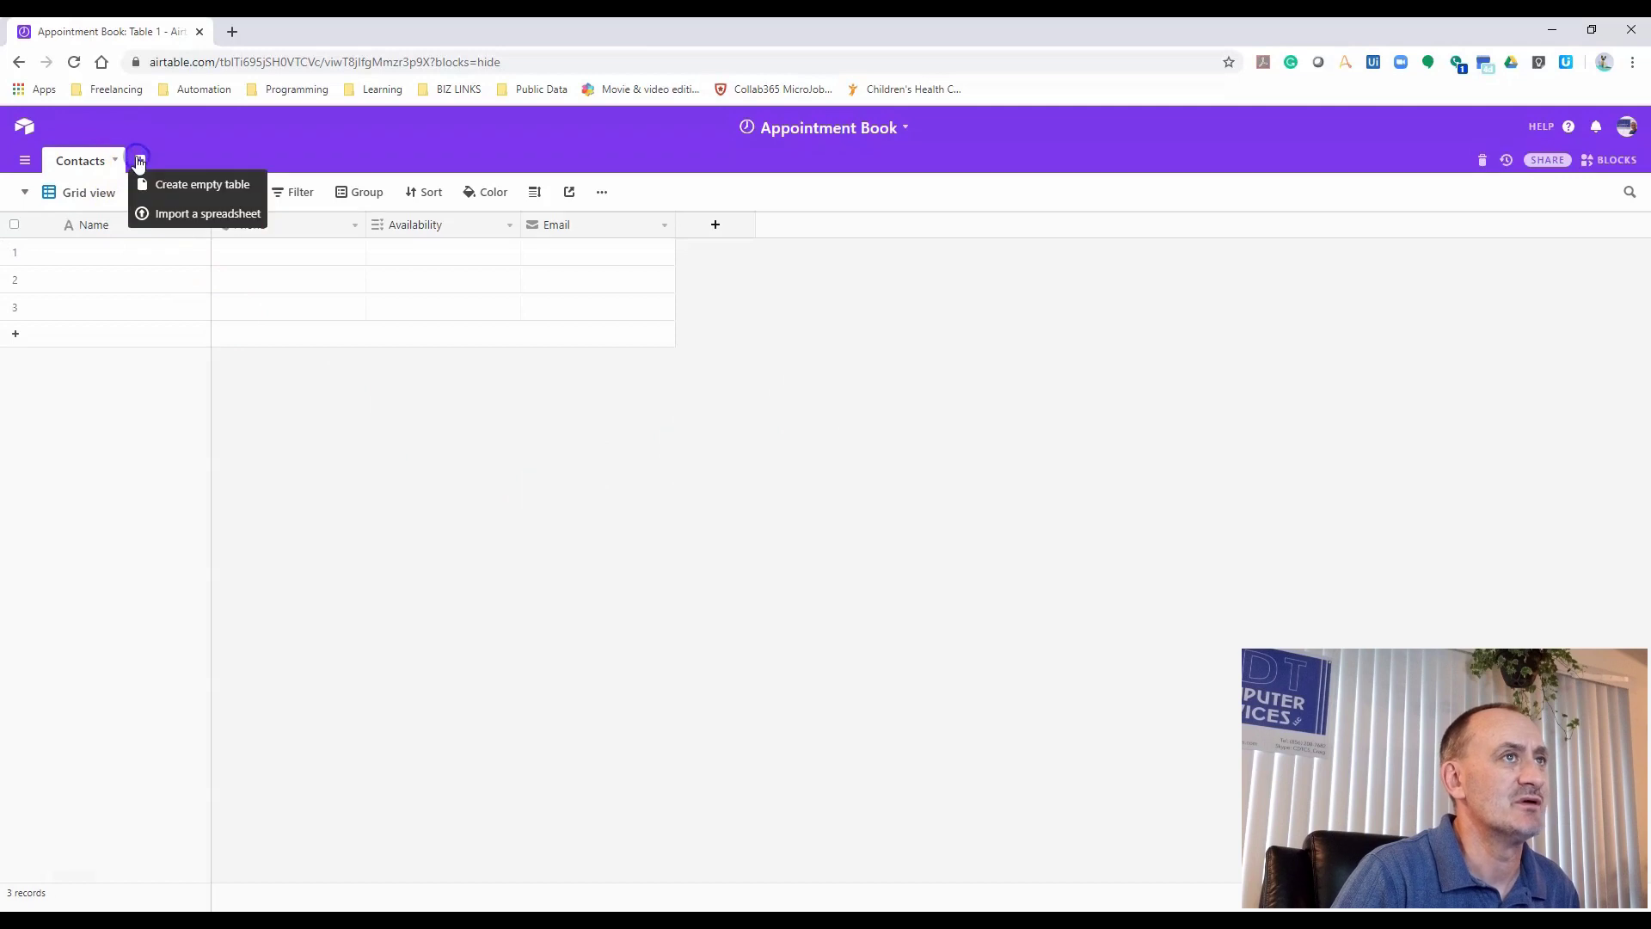
pyautogui.click(203, 186)
pyautogui.write('Appointments')
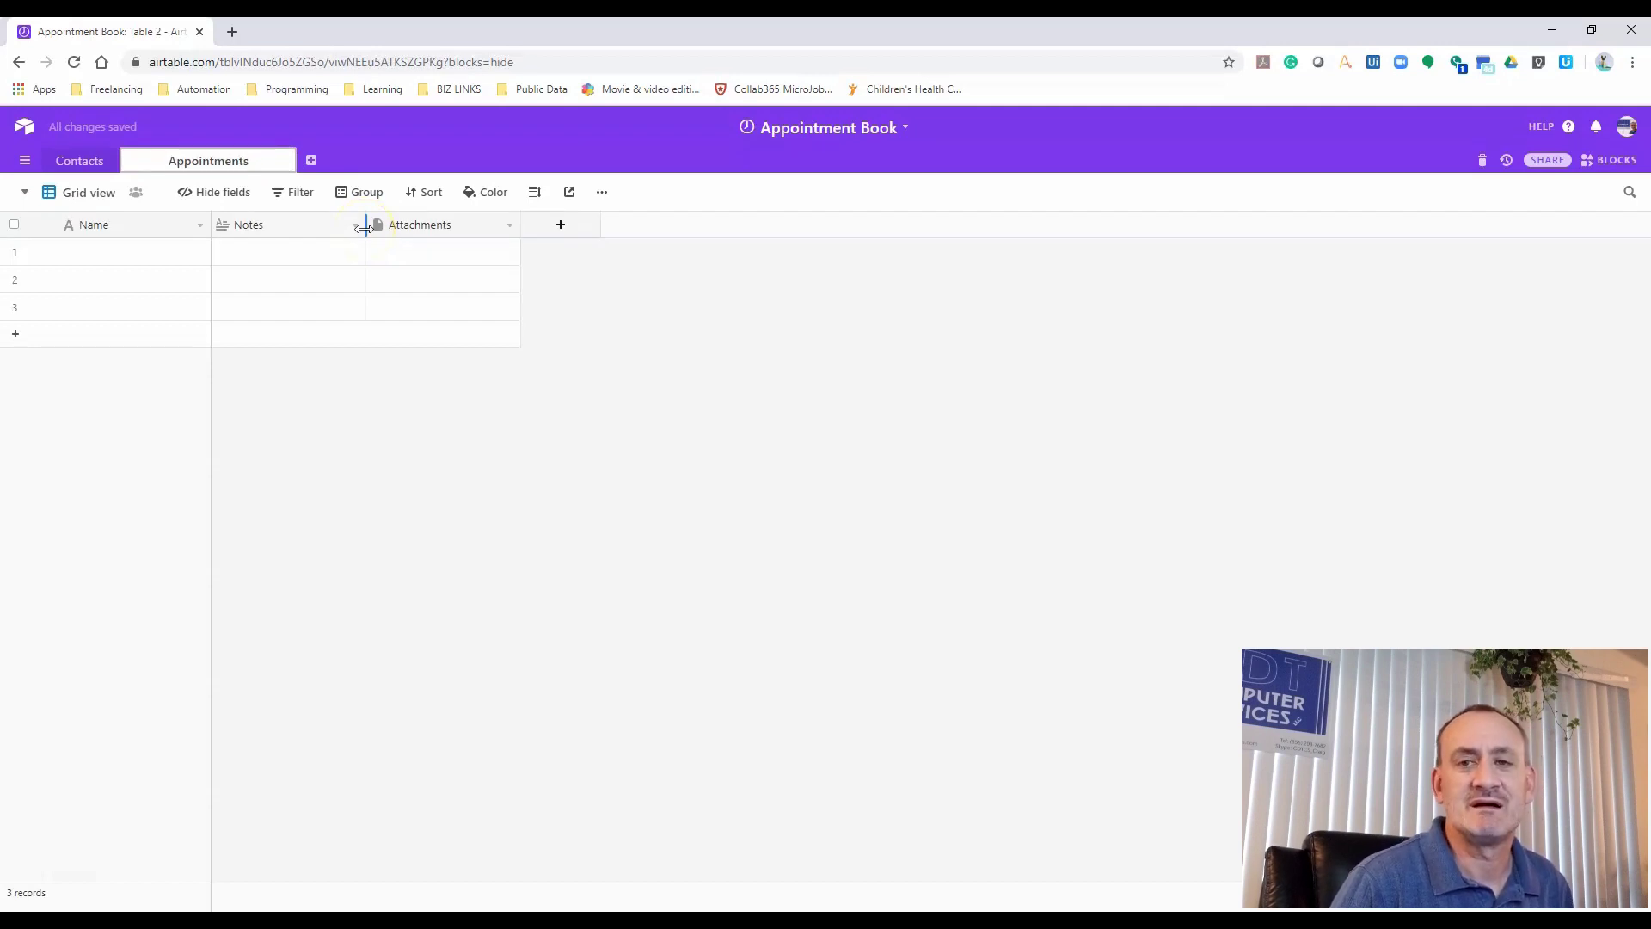
pyautogui.press('Return')
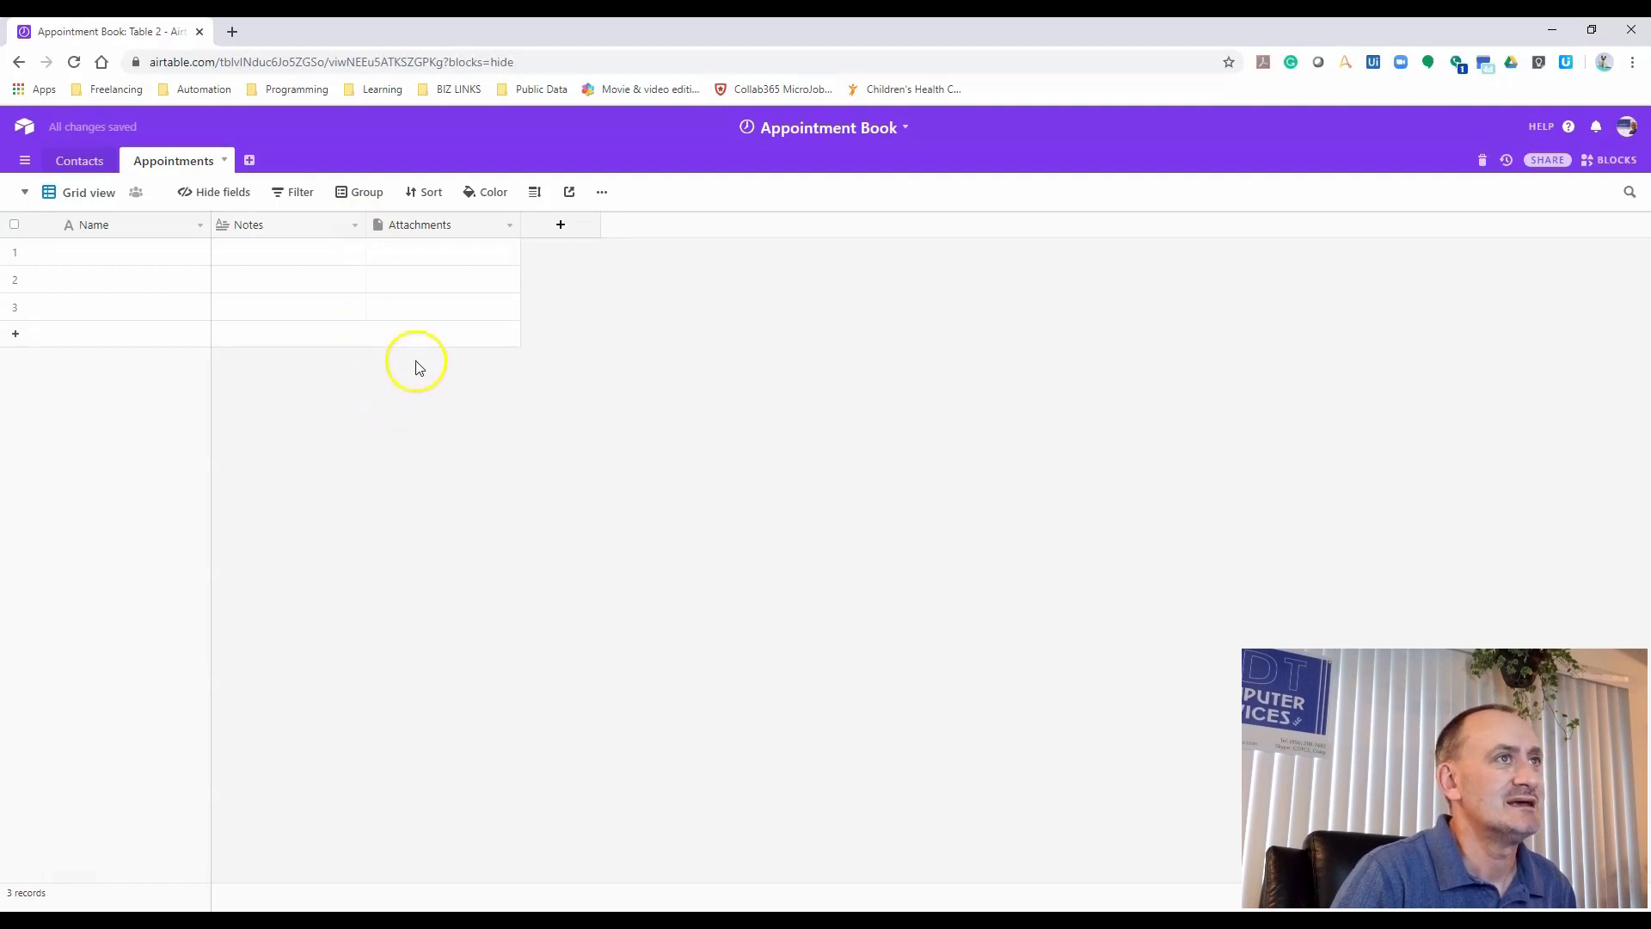
# Rename the Name field of the Appointments table as Appointment Name and delete the Notes field
pyautogui.doubleClick(99, 229)
pyautogui.write('Appointment Name')
pyautogui.press('Return')
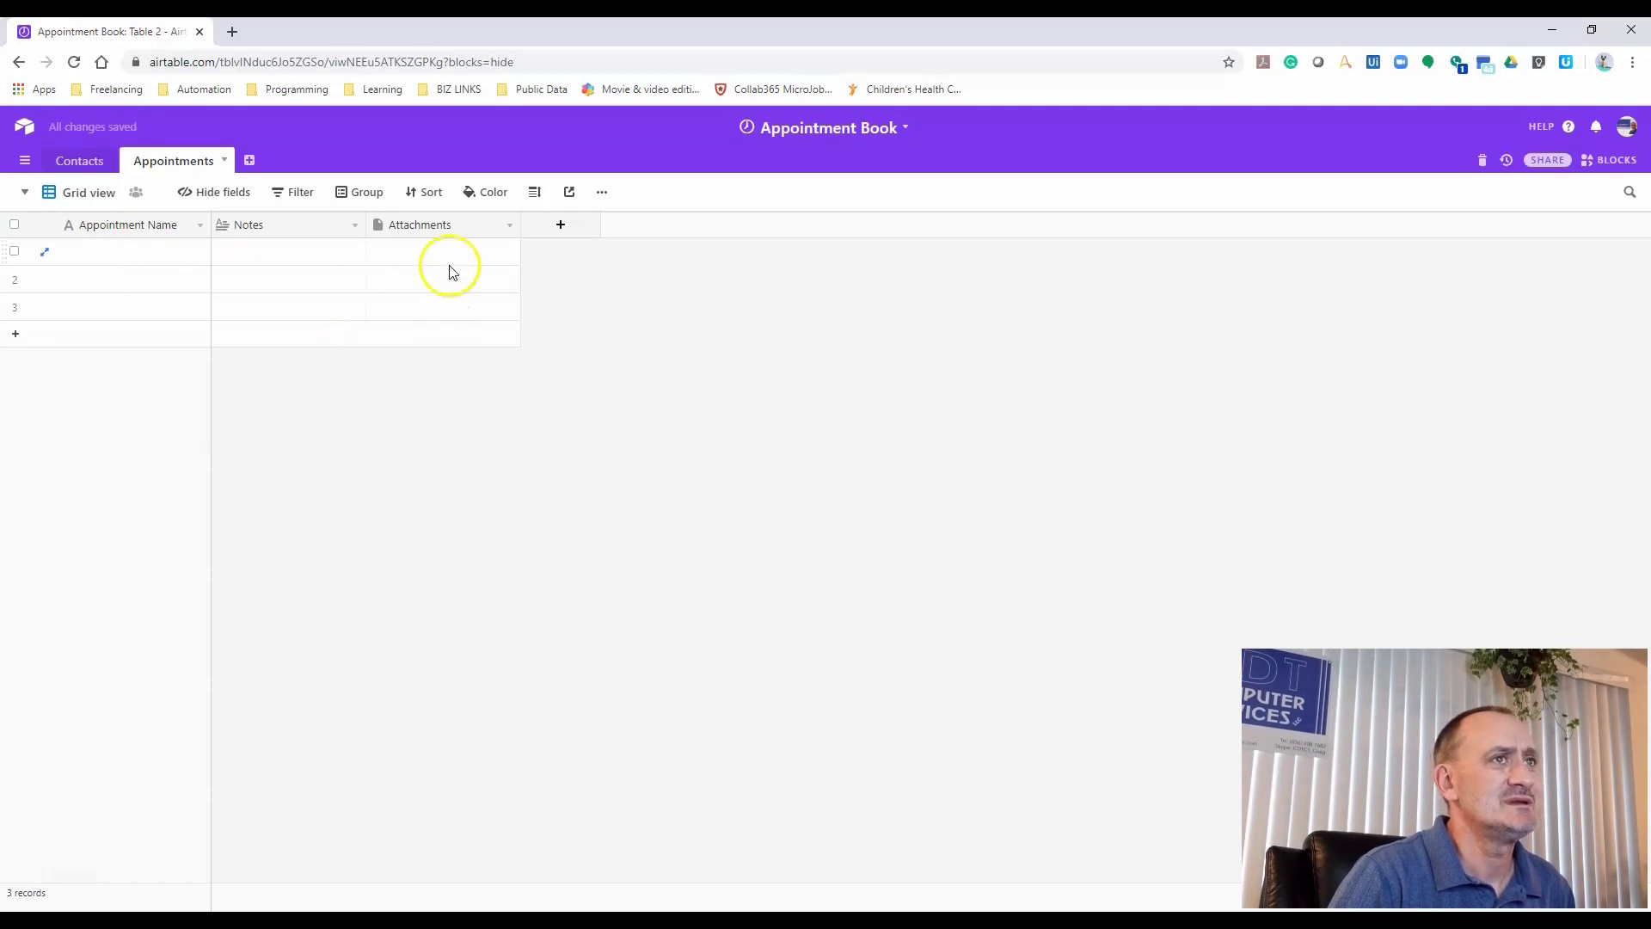
pyautogui.click(354, 224)
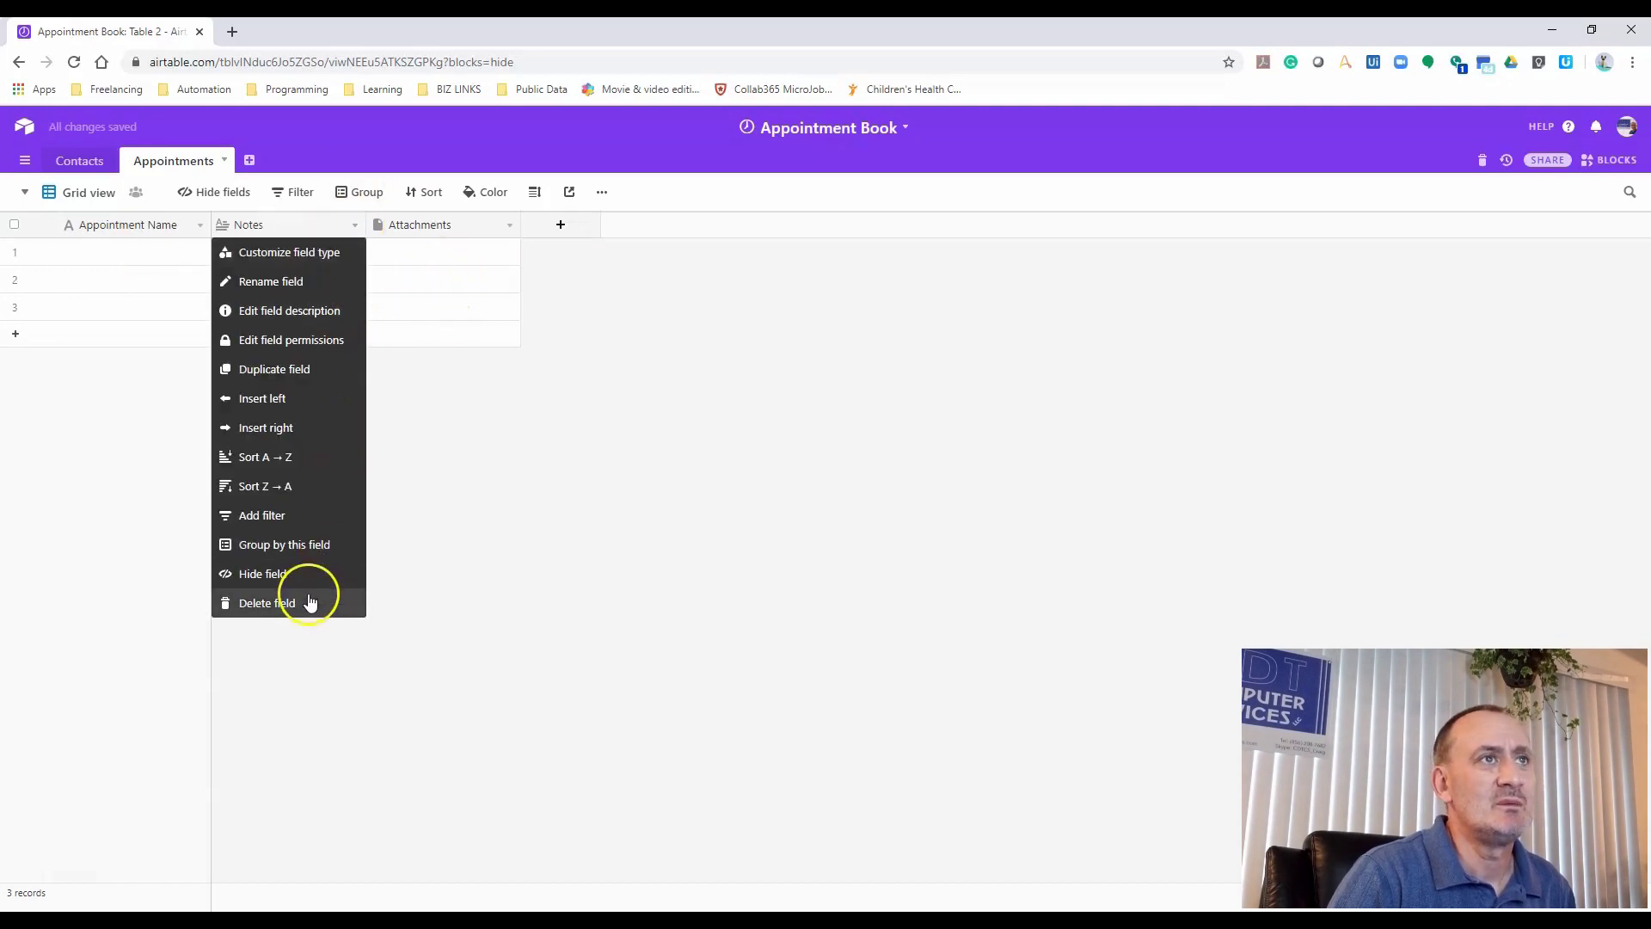
pyautogui.click(310, 602)
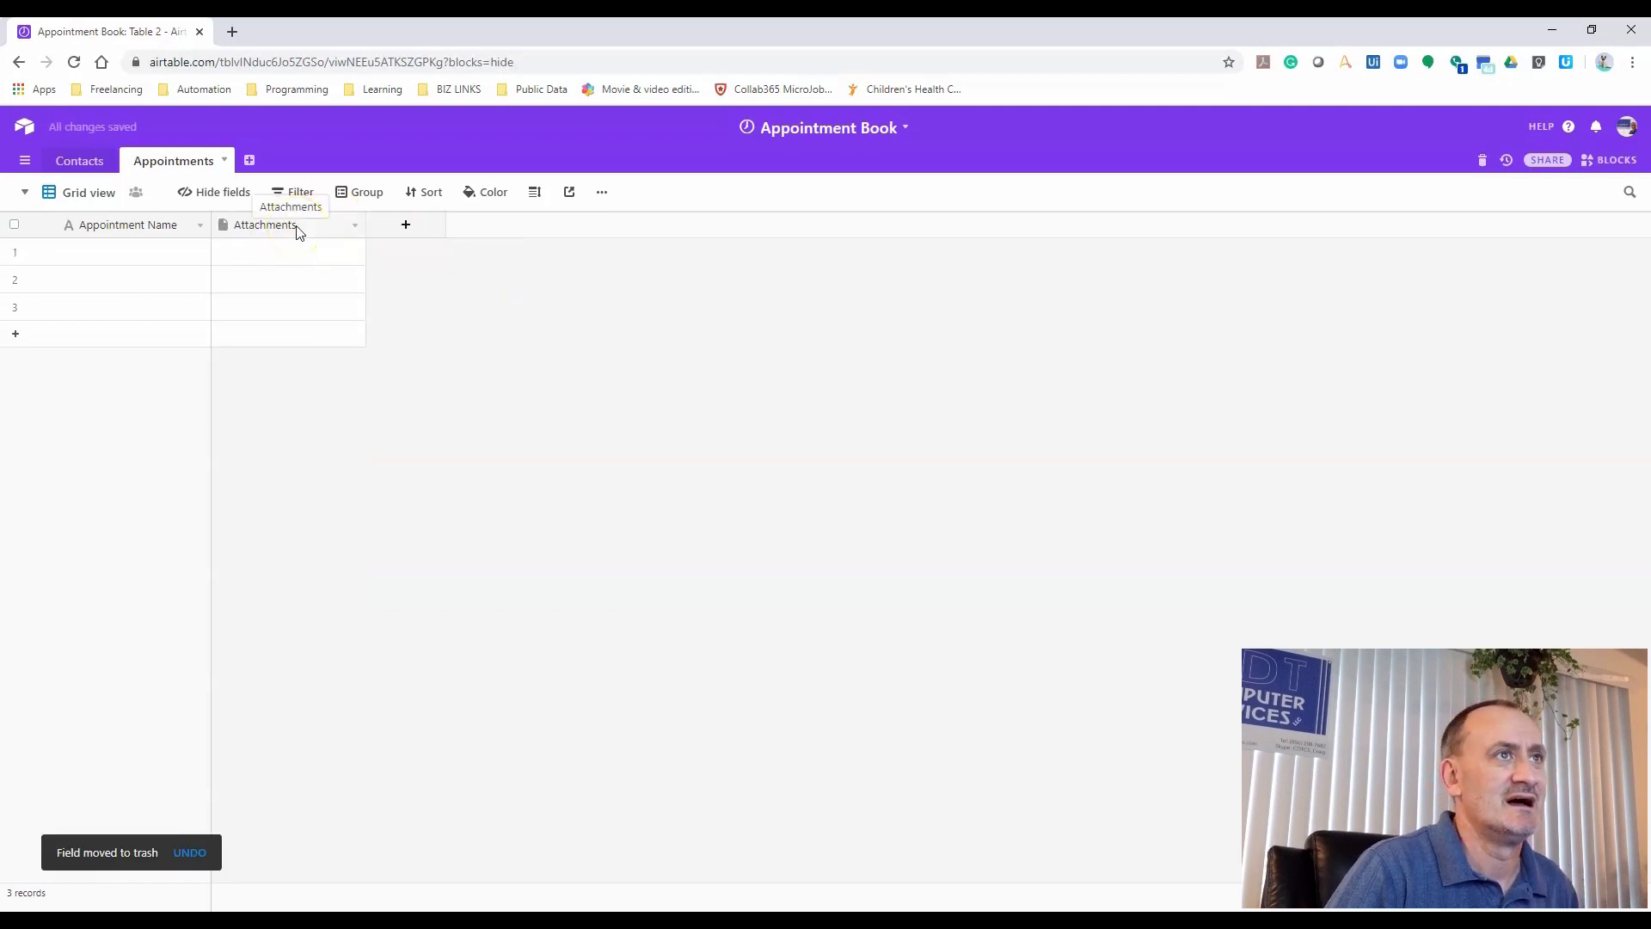
# Open the Attachments field of the Appointments table for customization and rename it as Date
pyautogui.click(356, 229)
pyautogui.click(339, 255)
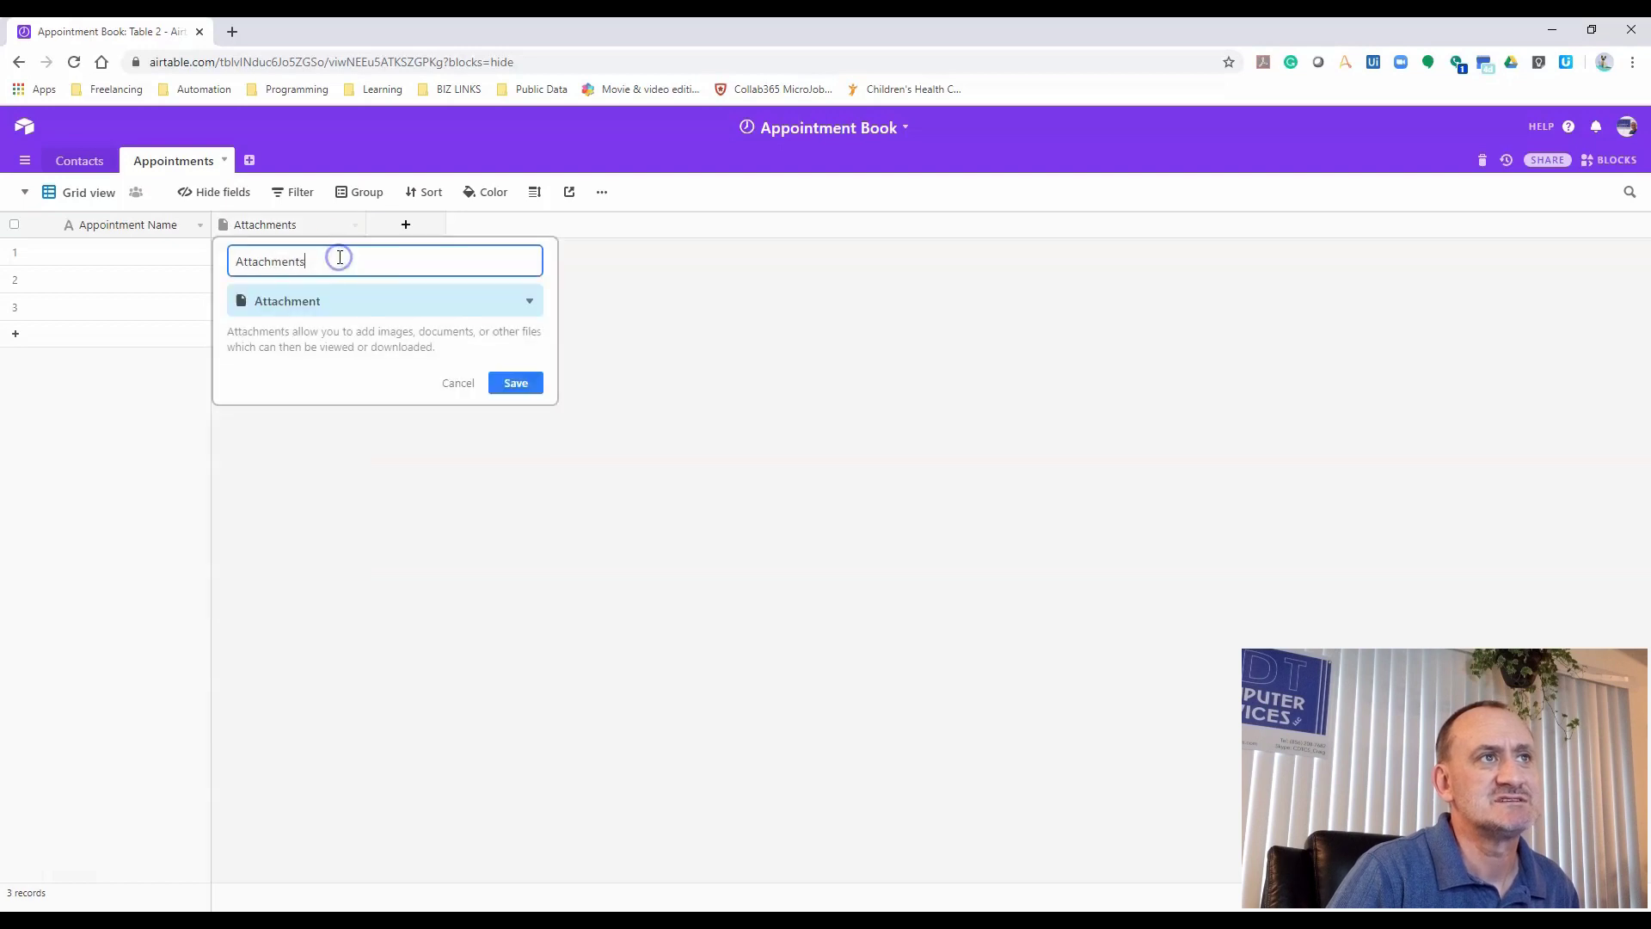
pyautogui.moveTo(338, 258); pyautogui.dragTo(199, 283)
pyautogui.write('da')
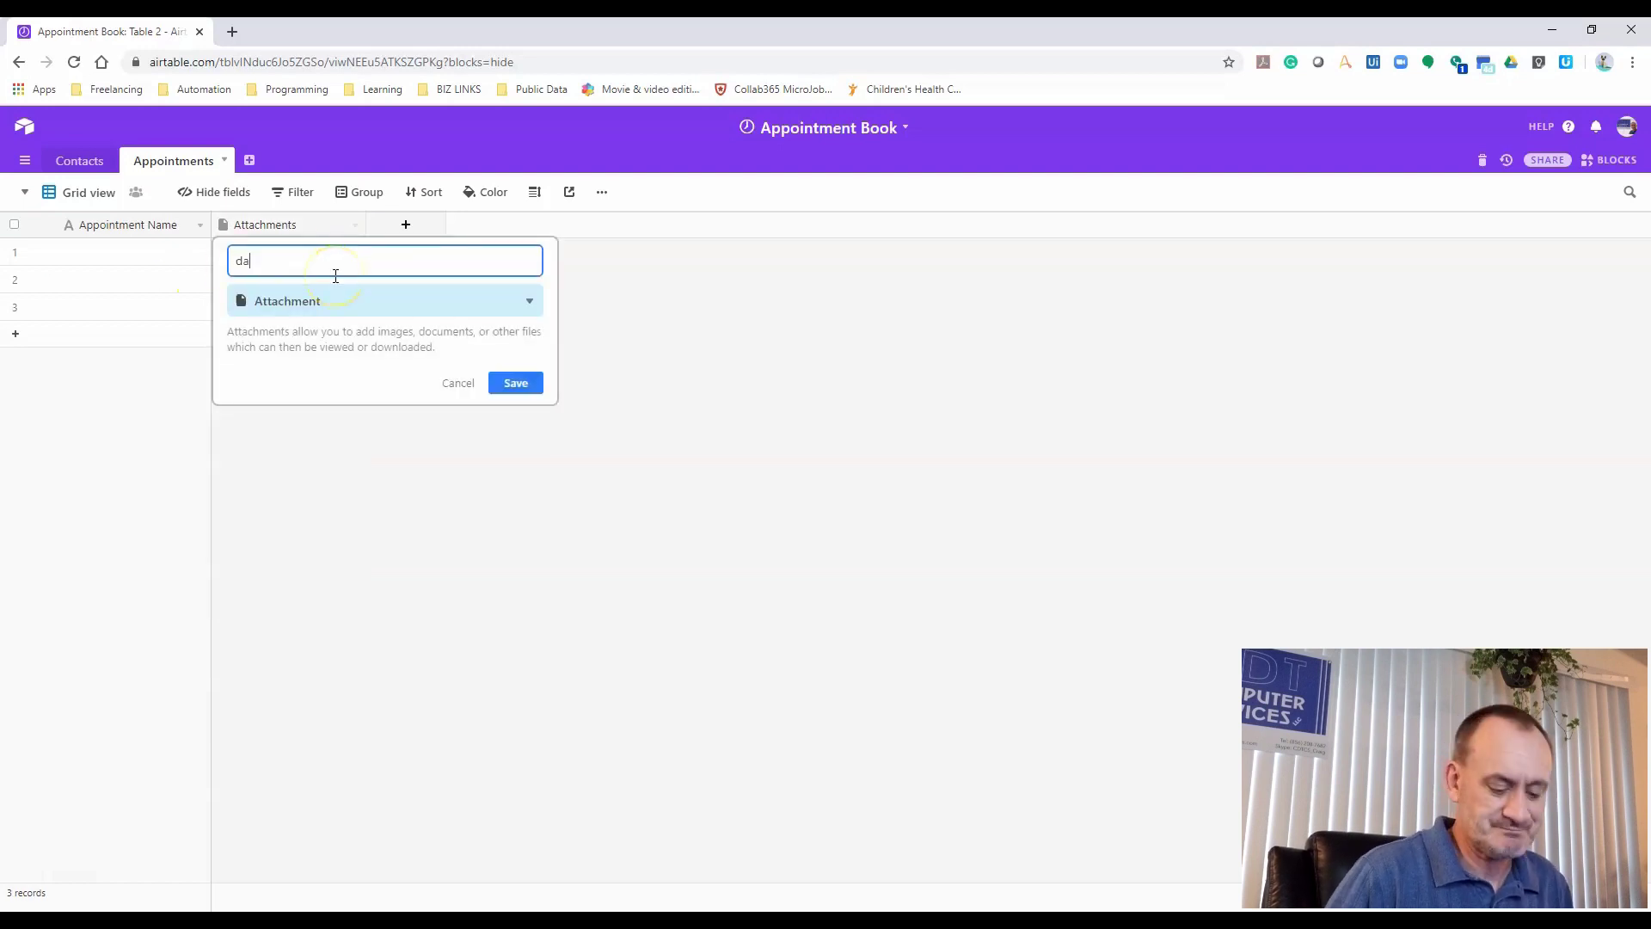
pyautogui.write('t')
pyautogui.press('BackSpace')
pyautogui.press('BackSpace')
pyautogui.press('BackSpace')
pyautogui.write('Date')
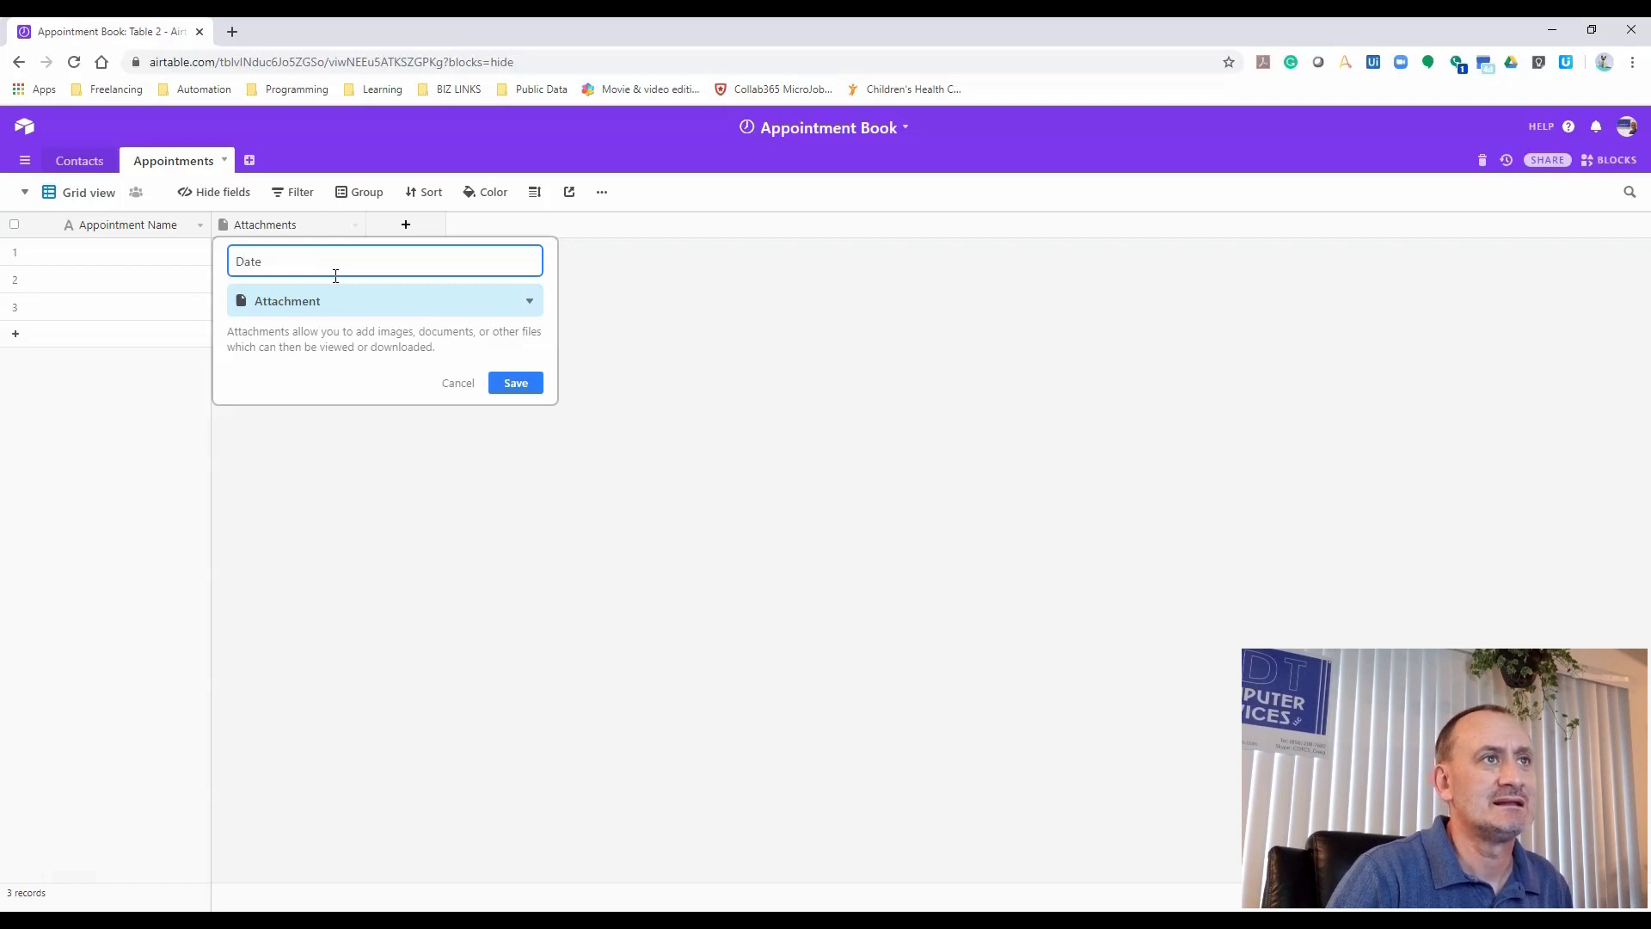
# Set the renamed field's type to Date, include a time field, and save the change
pyautogui.click(380, 303)
pyautogui.write('da')
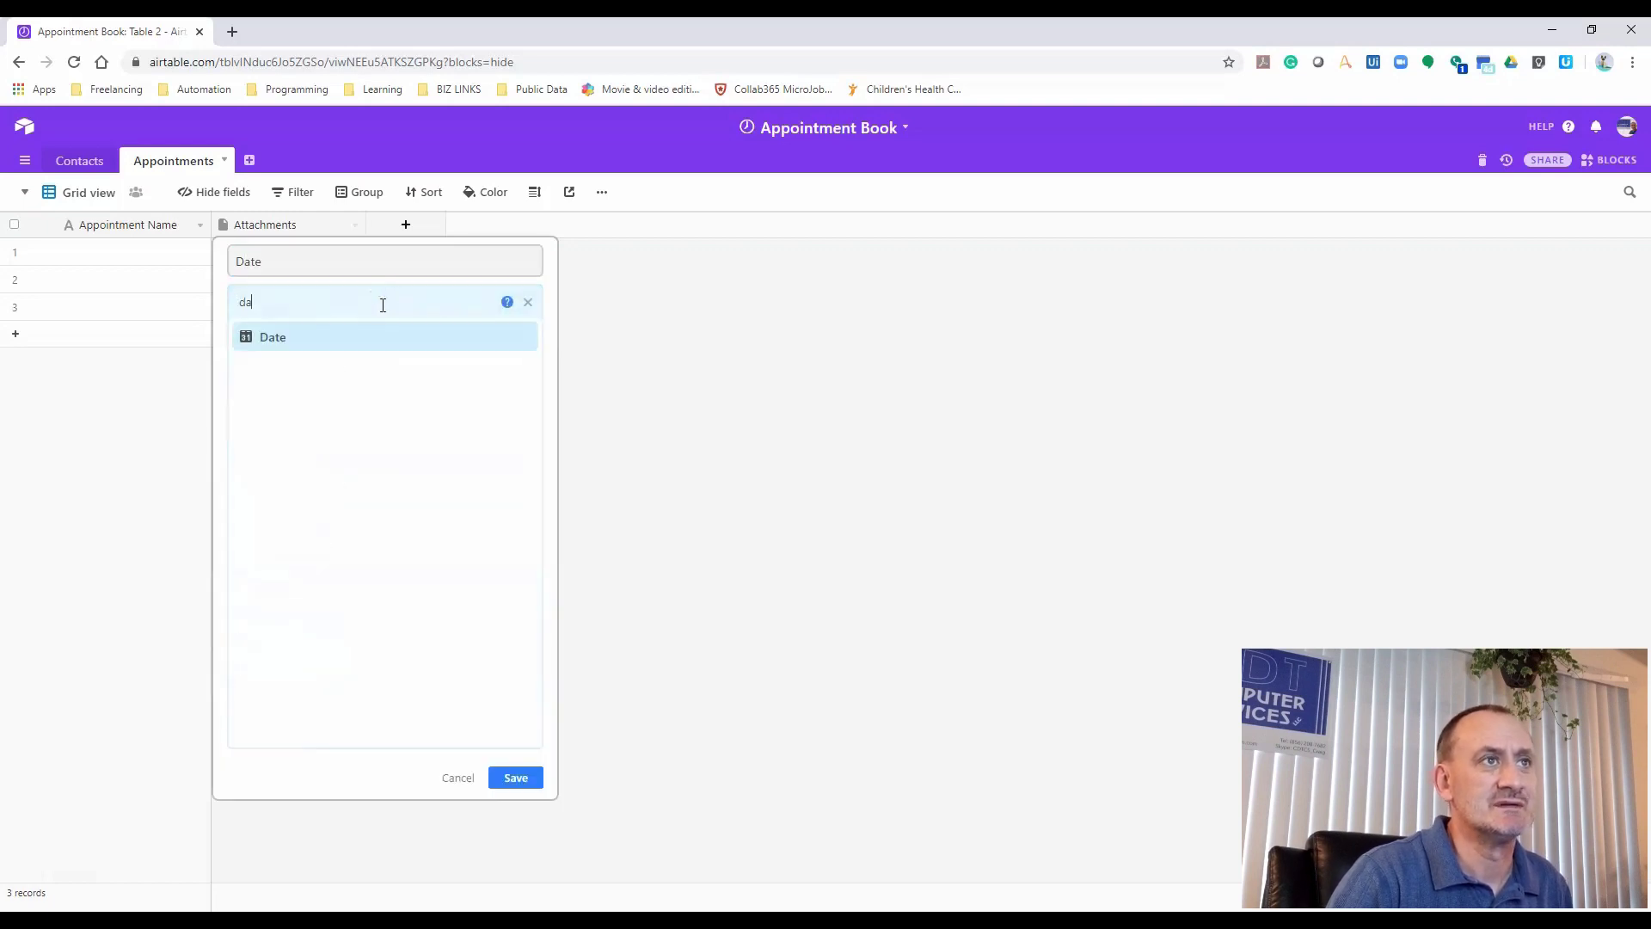
pyautogui.click(335, 338)
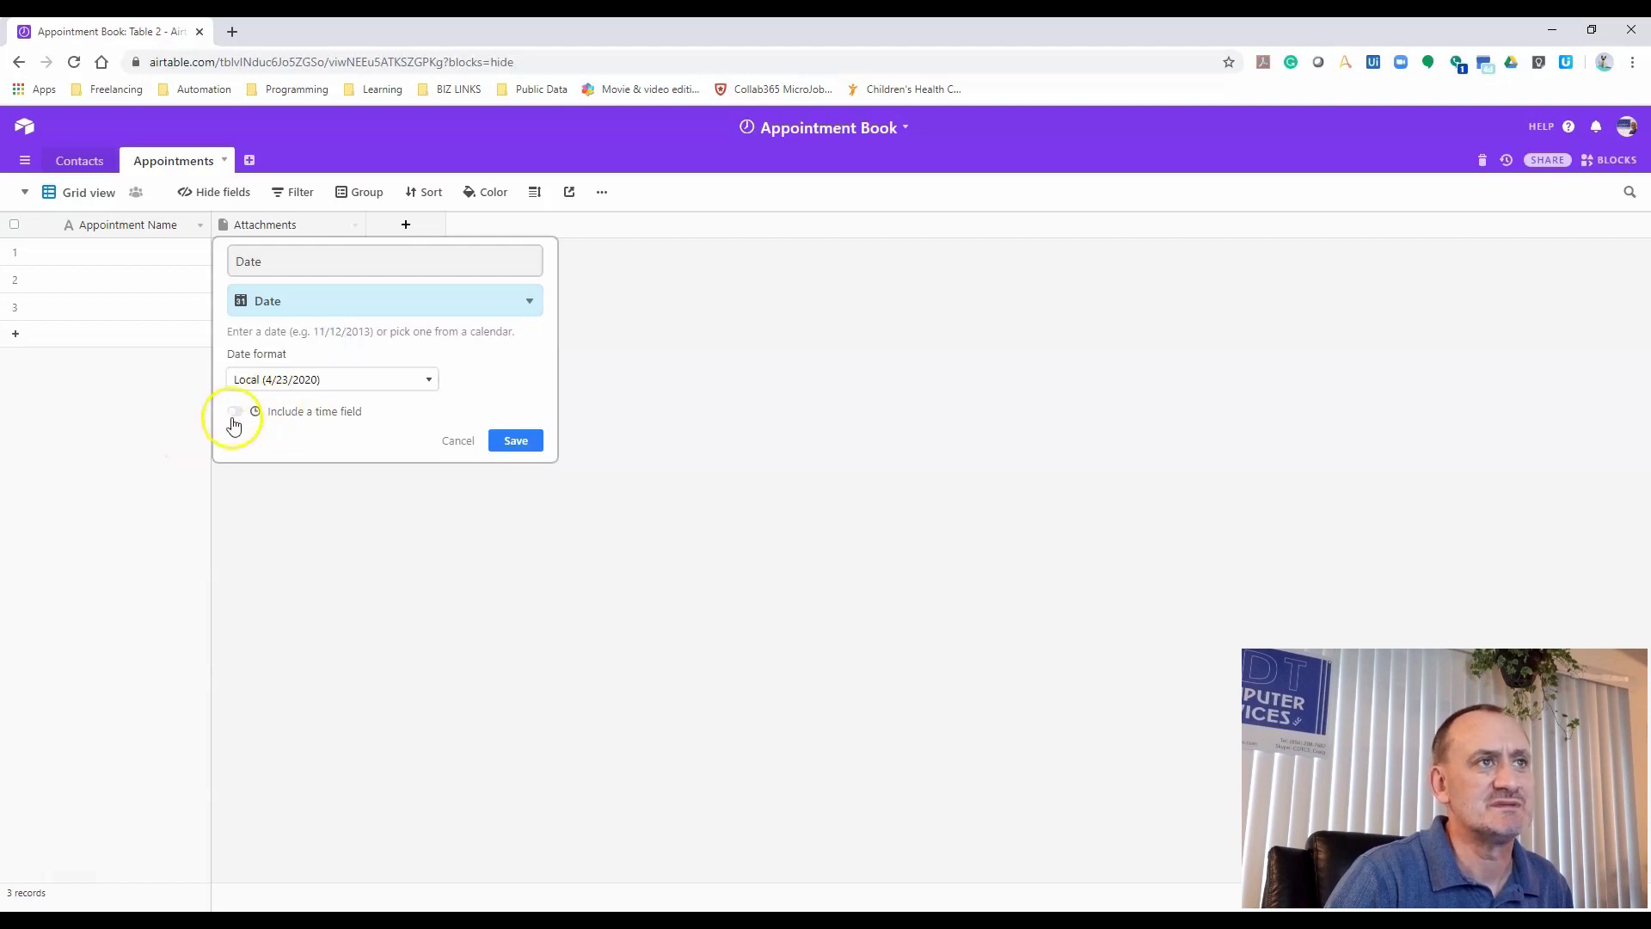
pyautogui.click(235, 412)
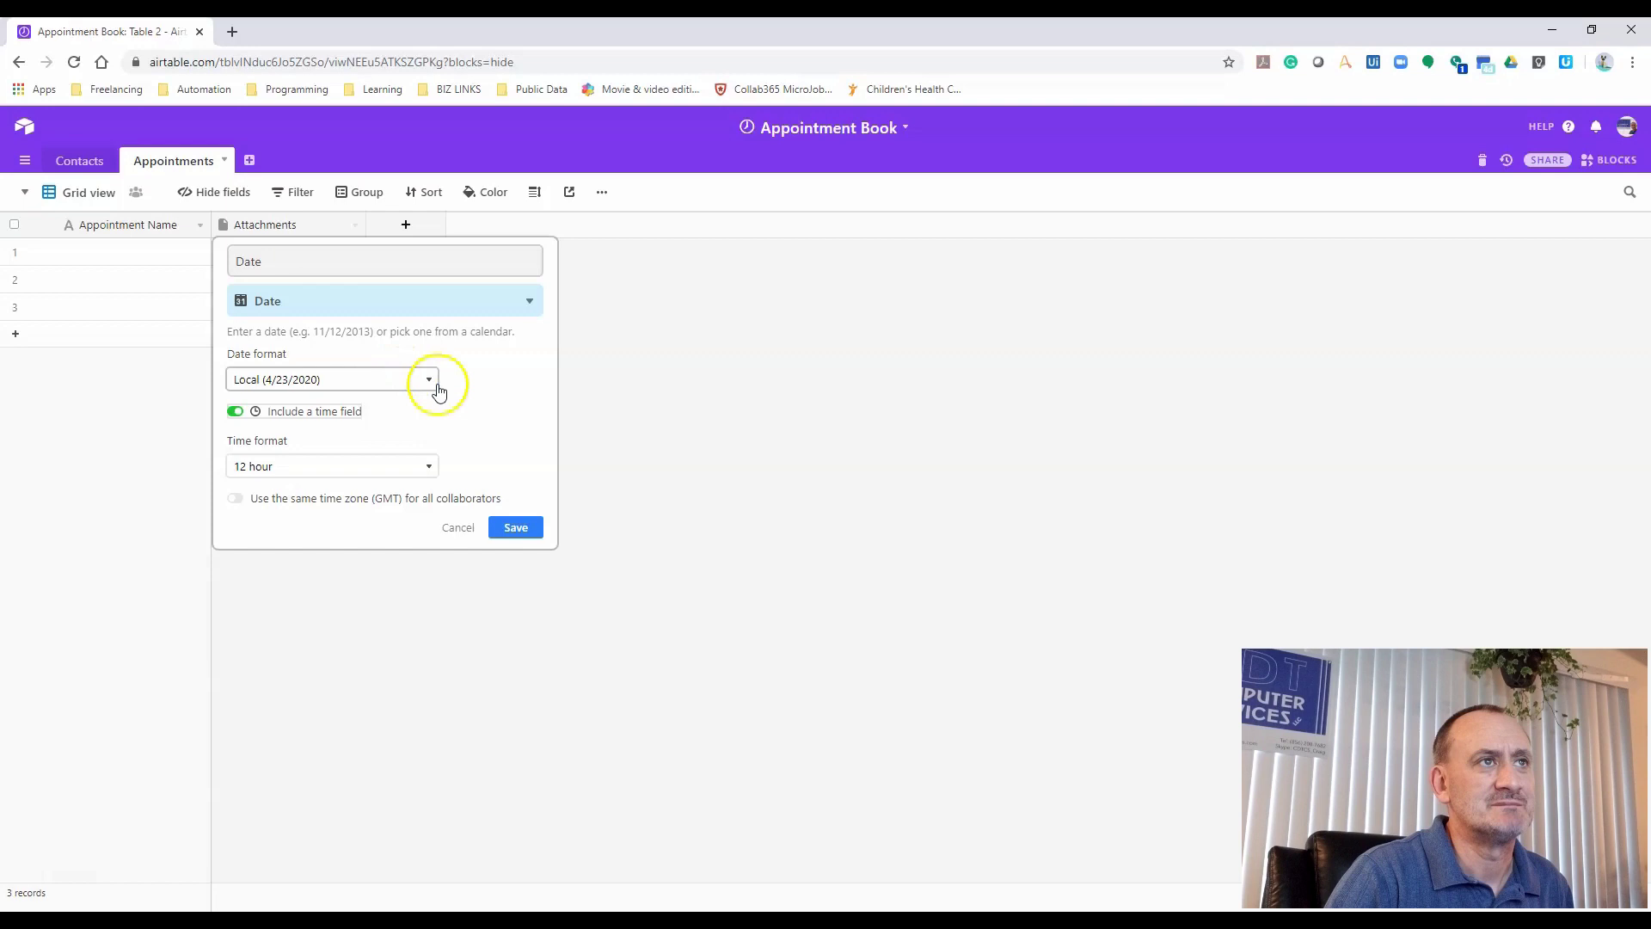
pyautogui.click(525, 527)
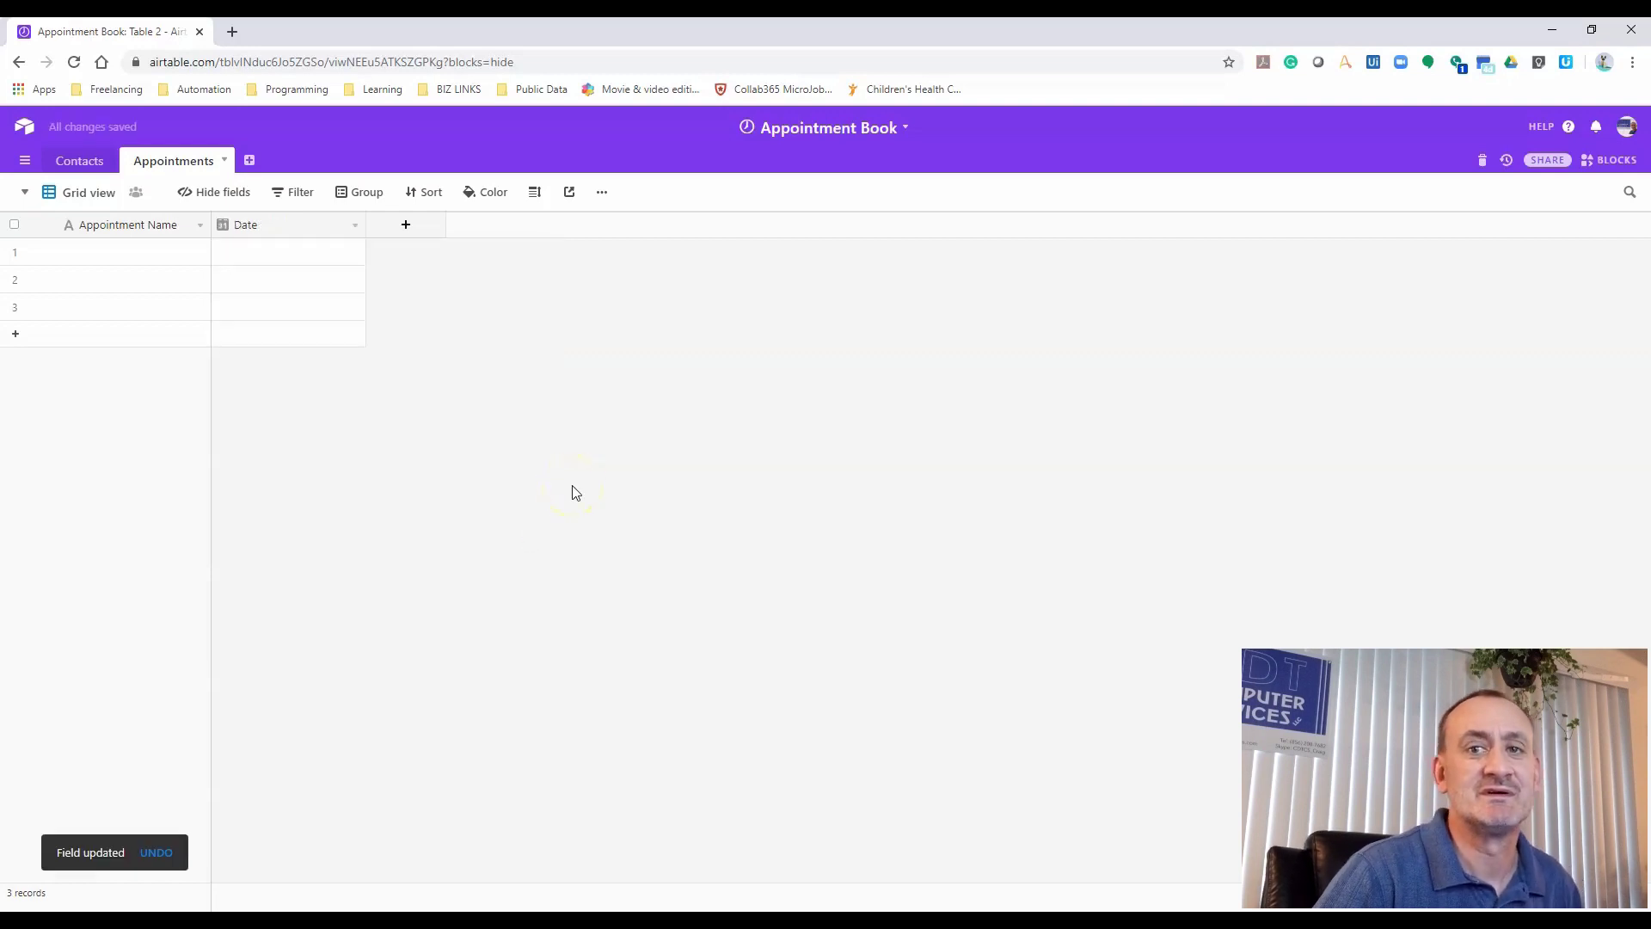
pyautogui.click(503, 405)
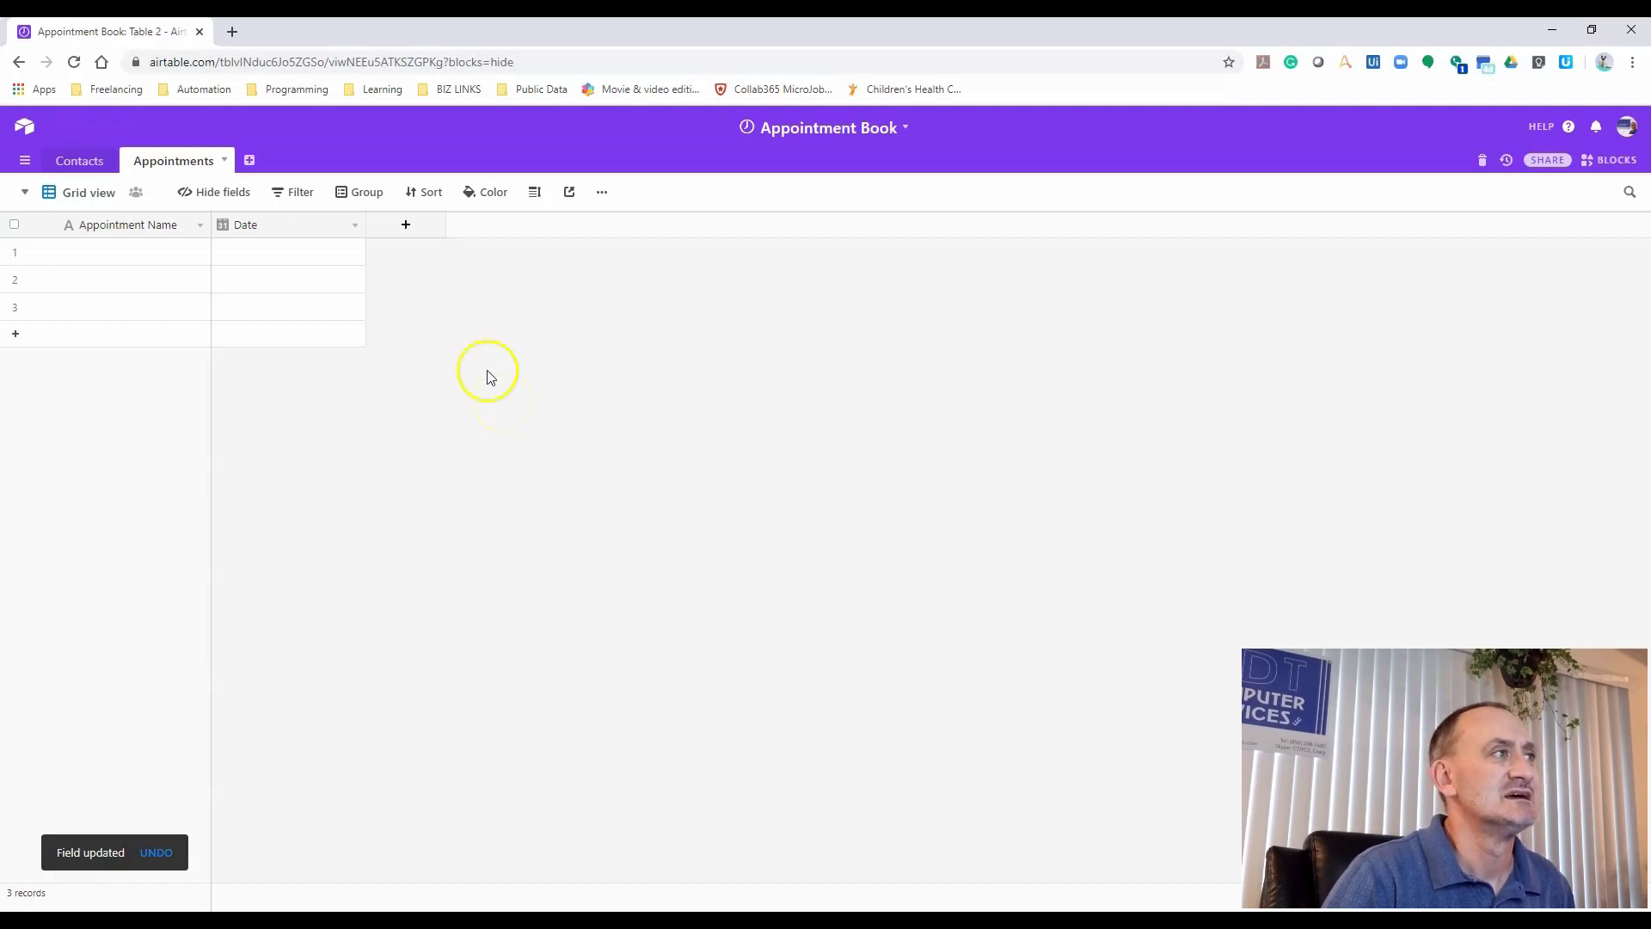
# Add a field named Names to the Appointments table that links to records in the Contacts table, and save it
pyautogui.click(404, 223)
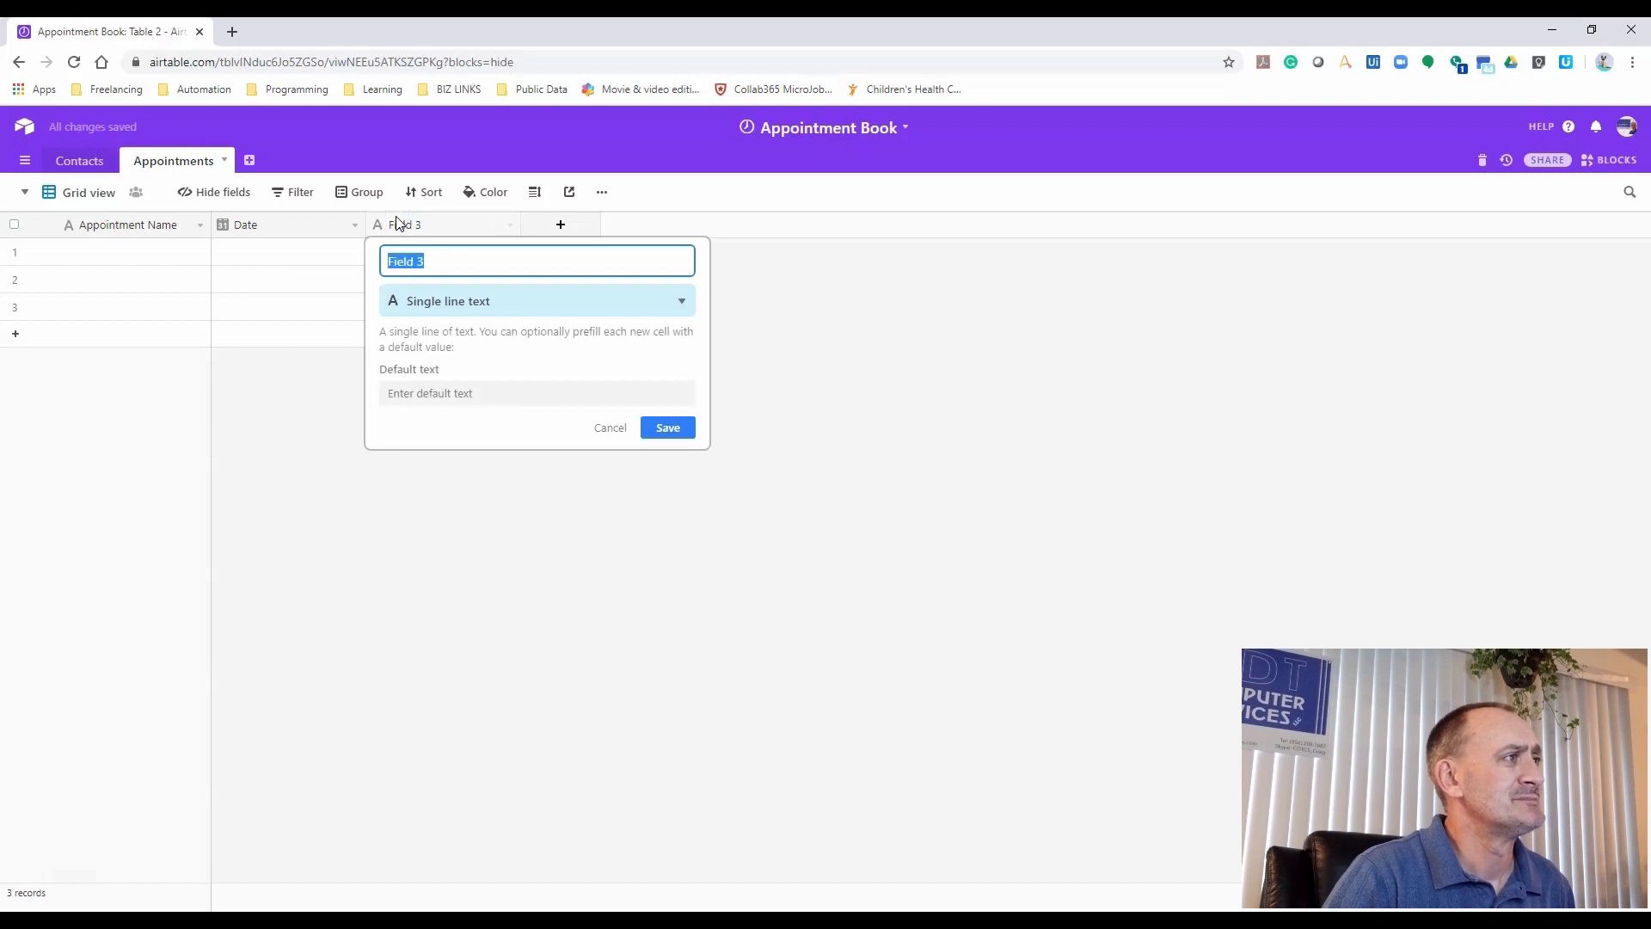
pyautogui.click(511, 269)
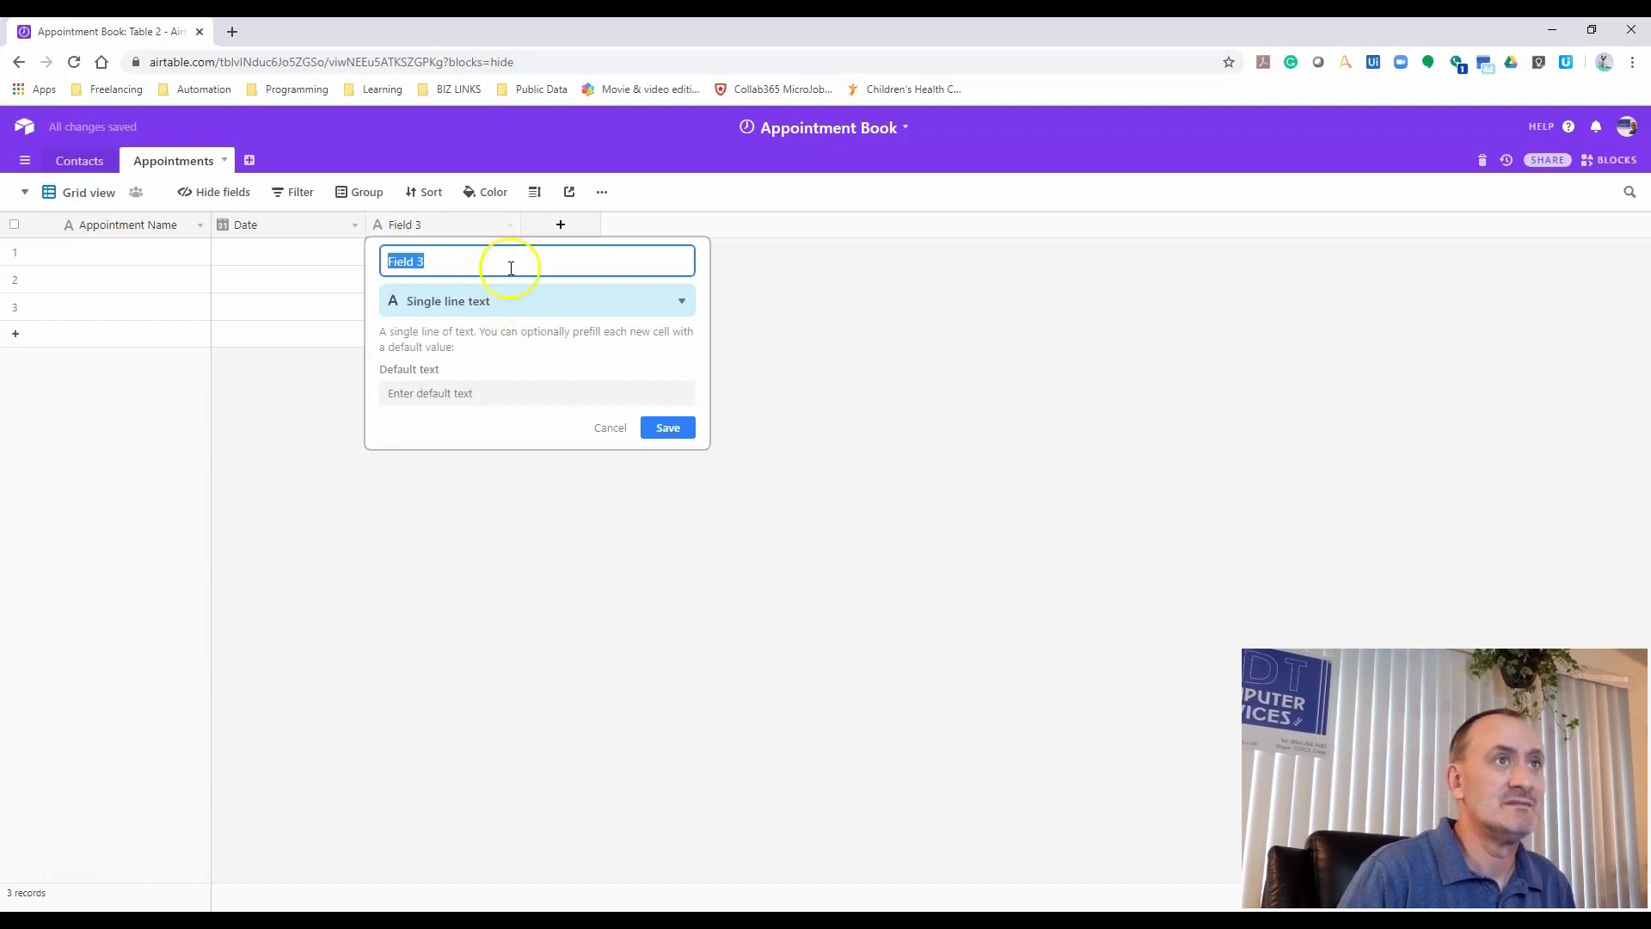
pyautogui.write('Names')
pyautogui.click(613, 301)
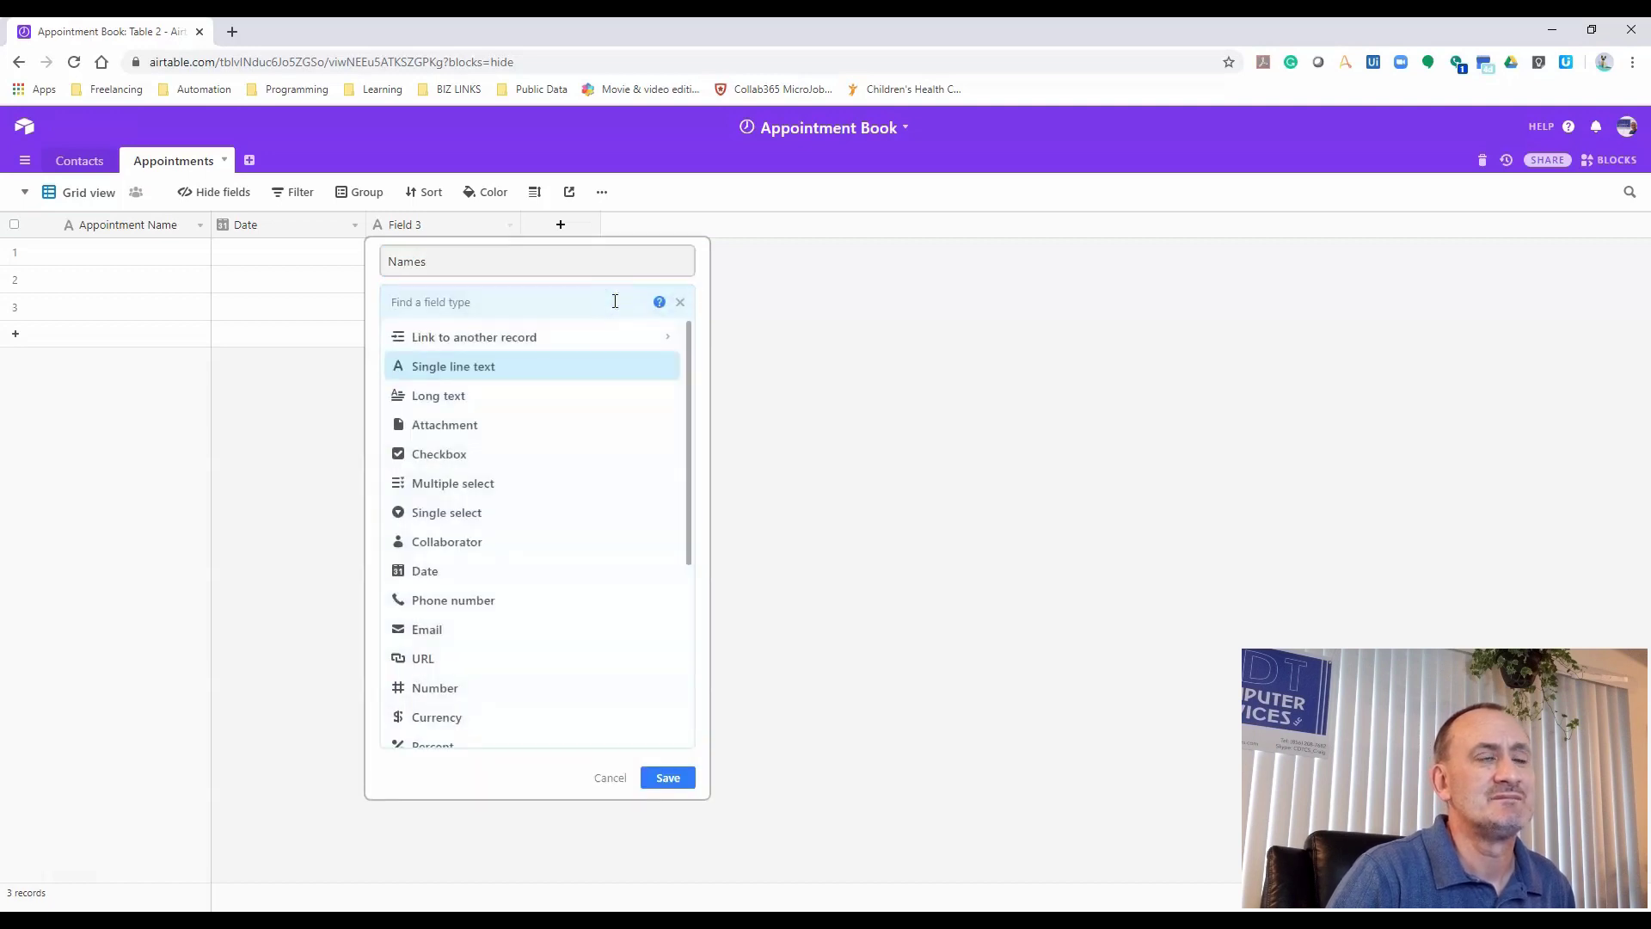
pyautogui.click(502, 340)
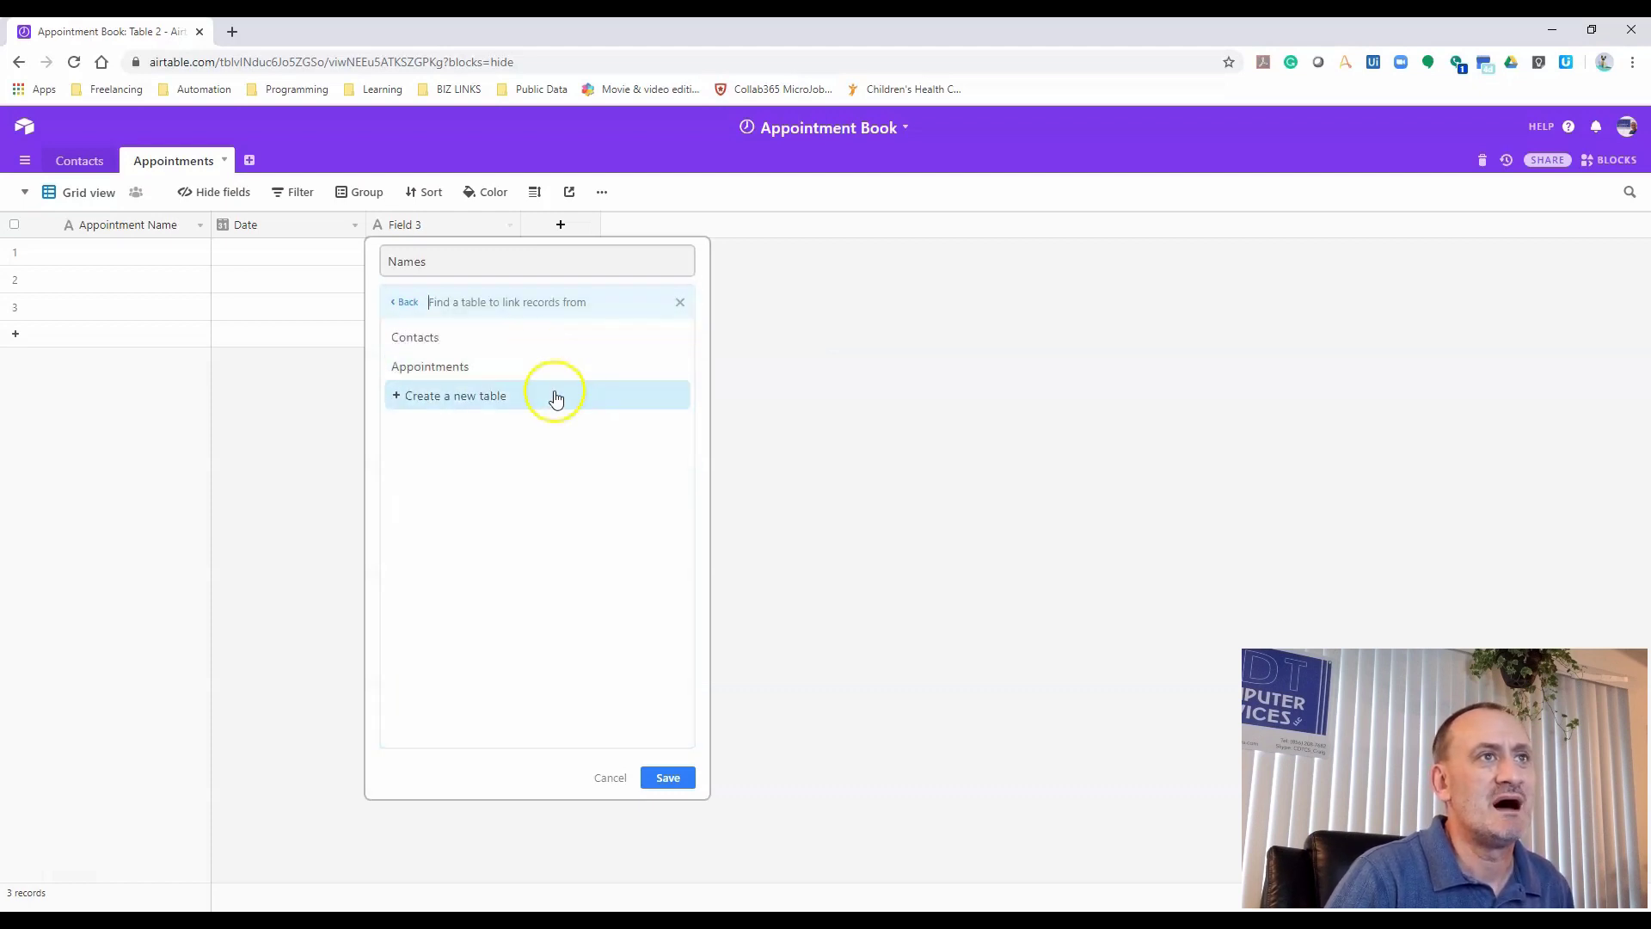
pyautogui.click(486, 335)
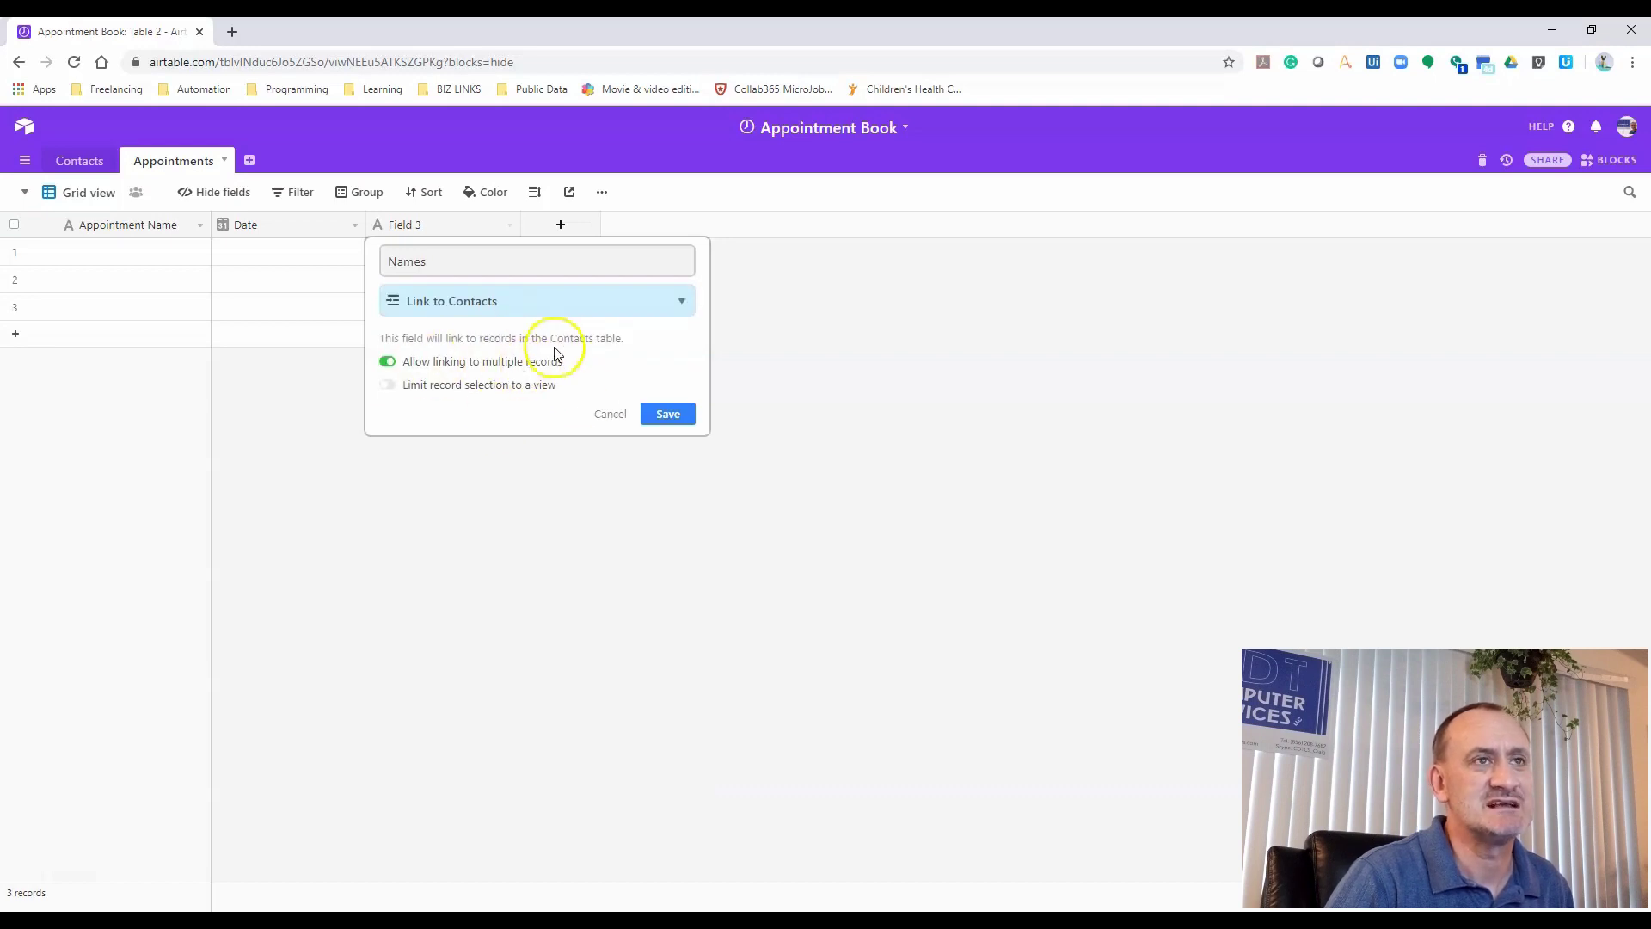
pyautogui.click(668, 414)
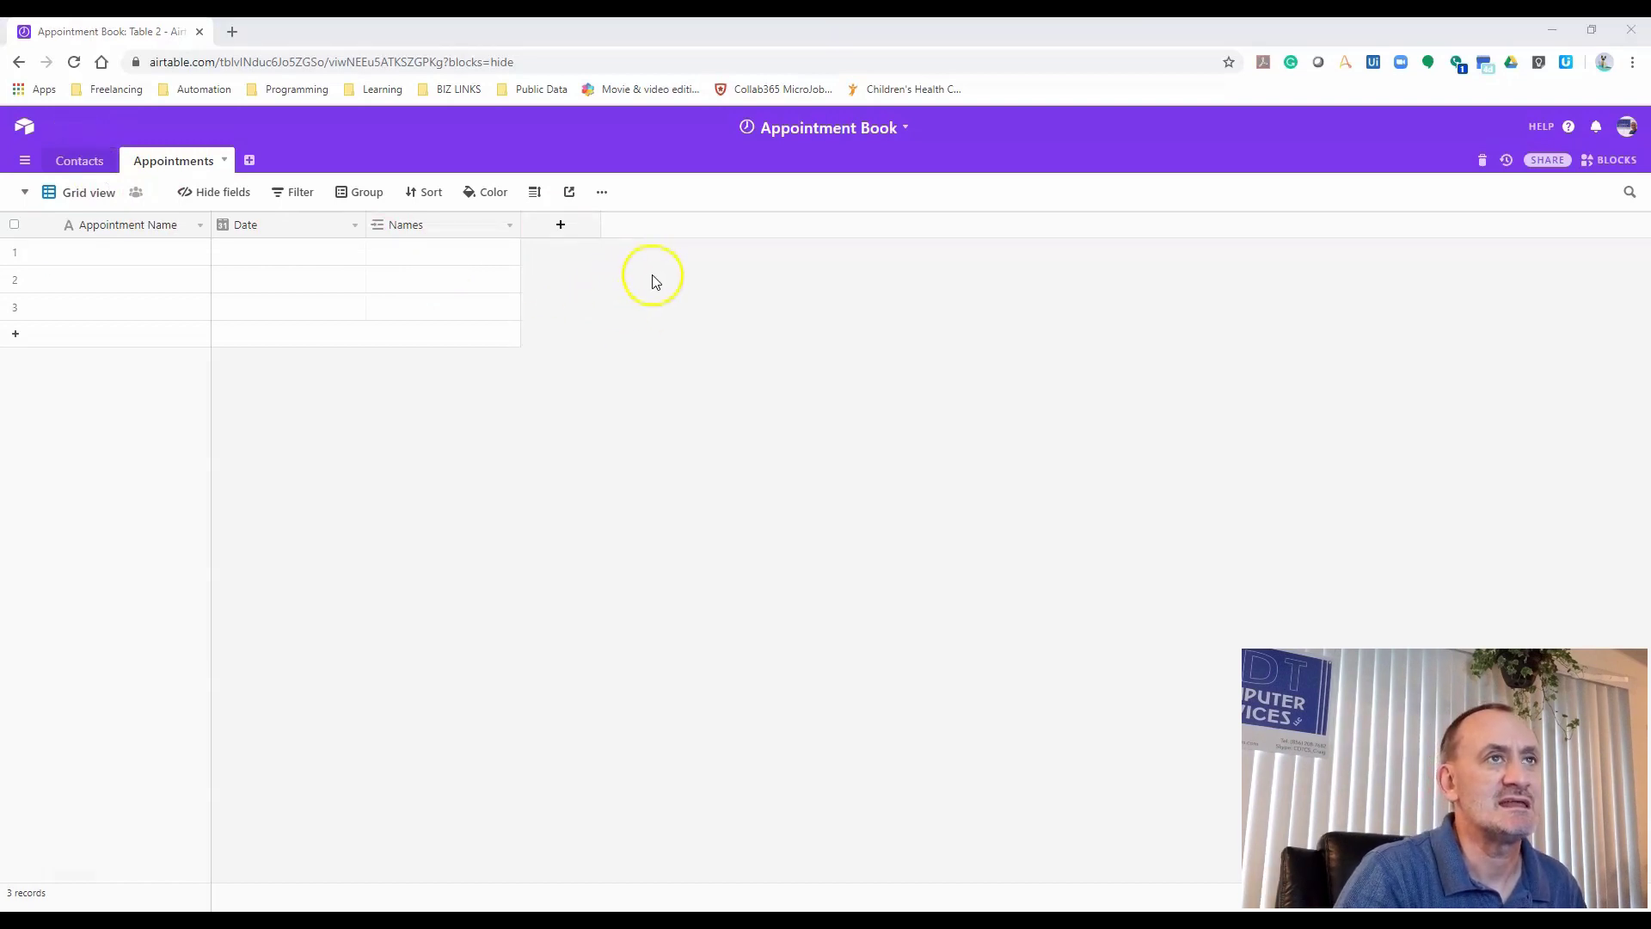
# Add a field named Type after Names with the Single select type and the options Personal and Work
pyautogui.click(566, 225)
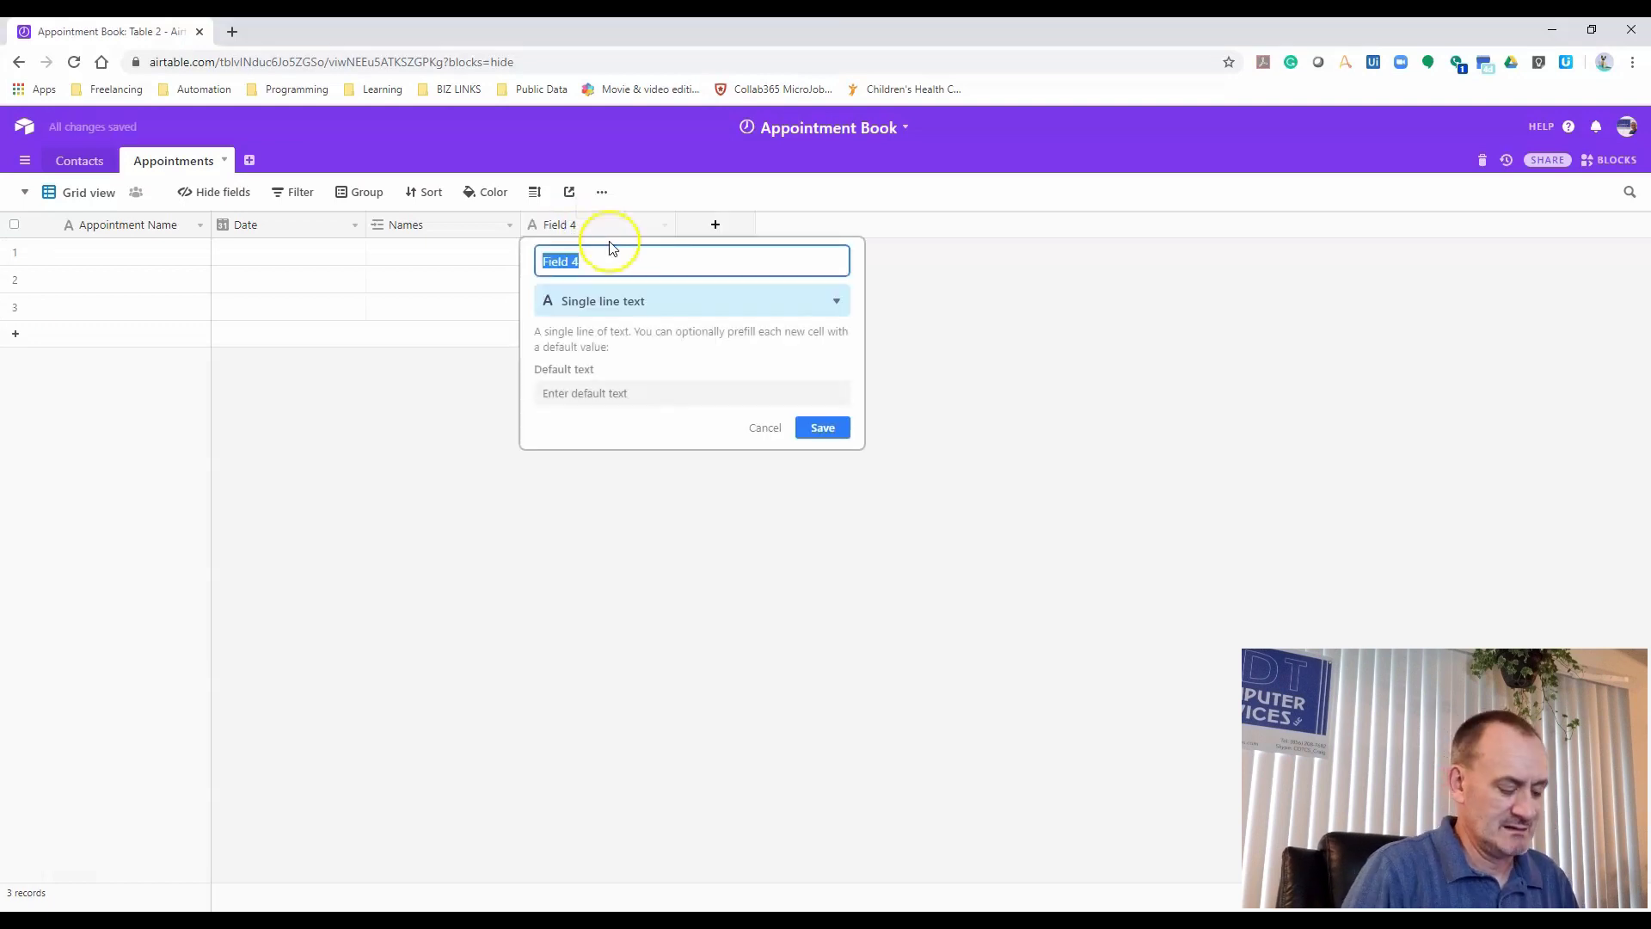
pyautogui.write('Type')
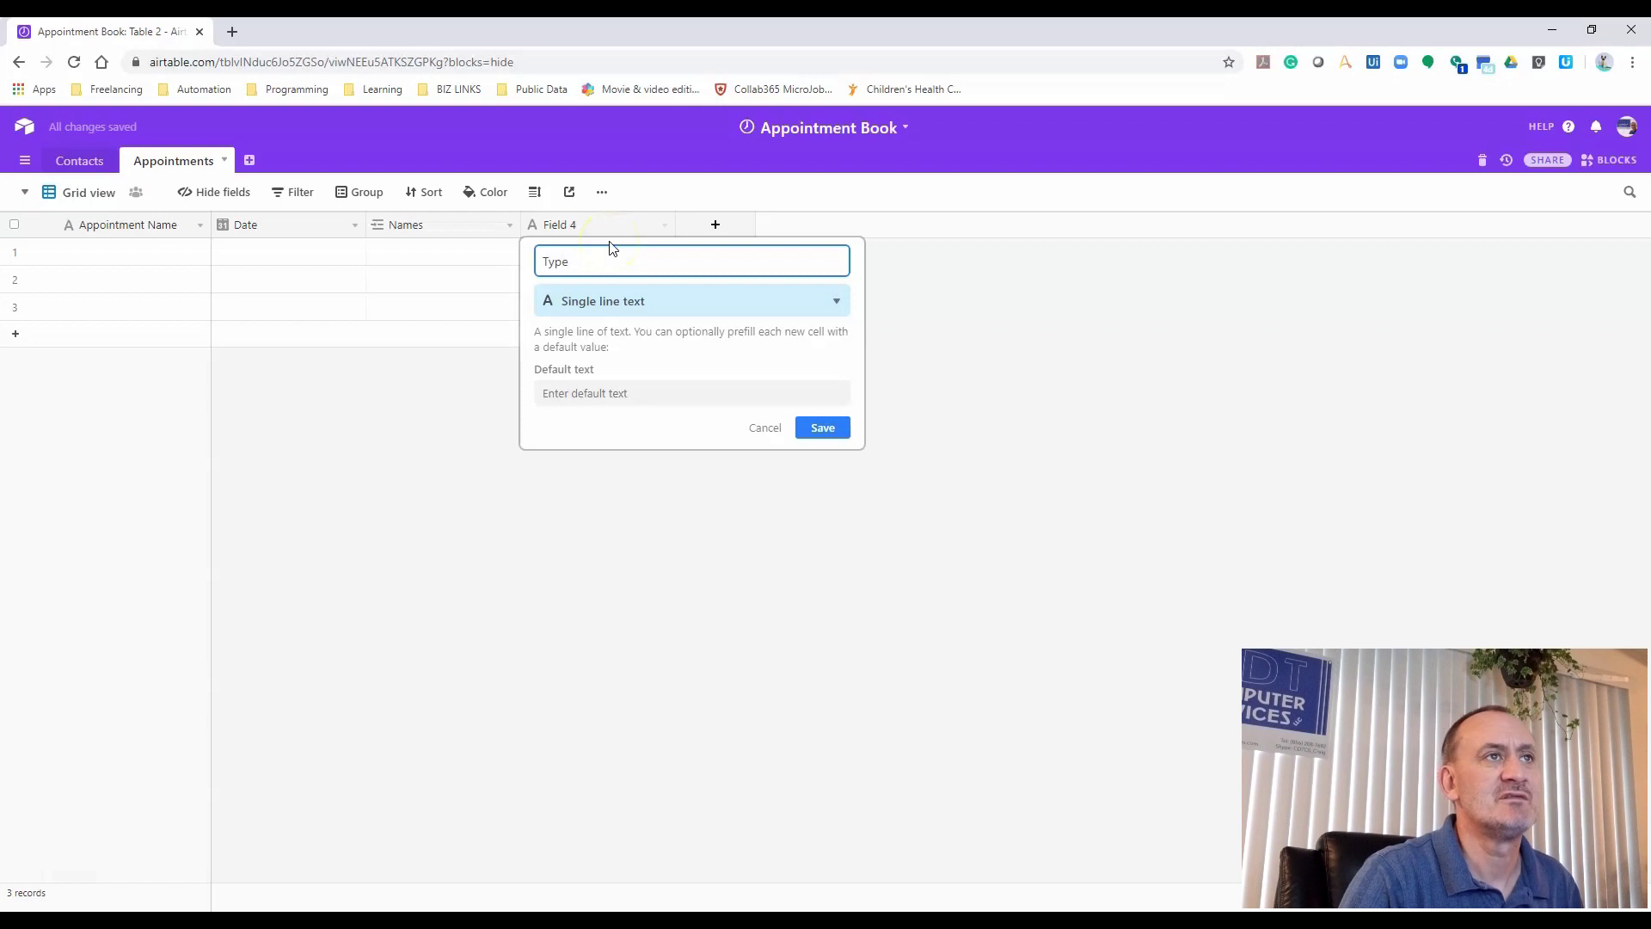
pyautogui.click(819, 301)
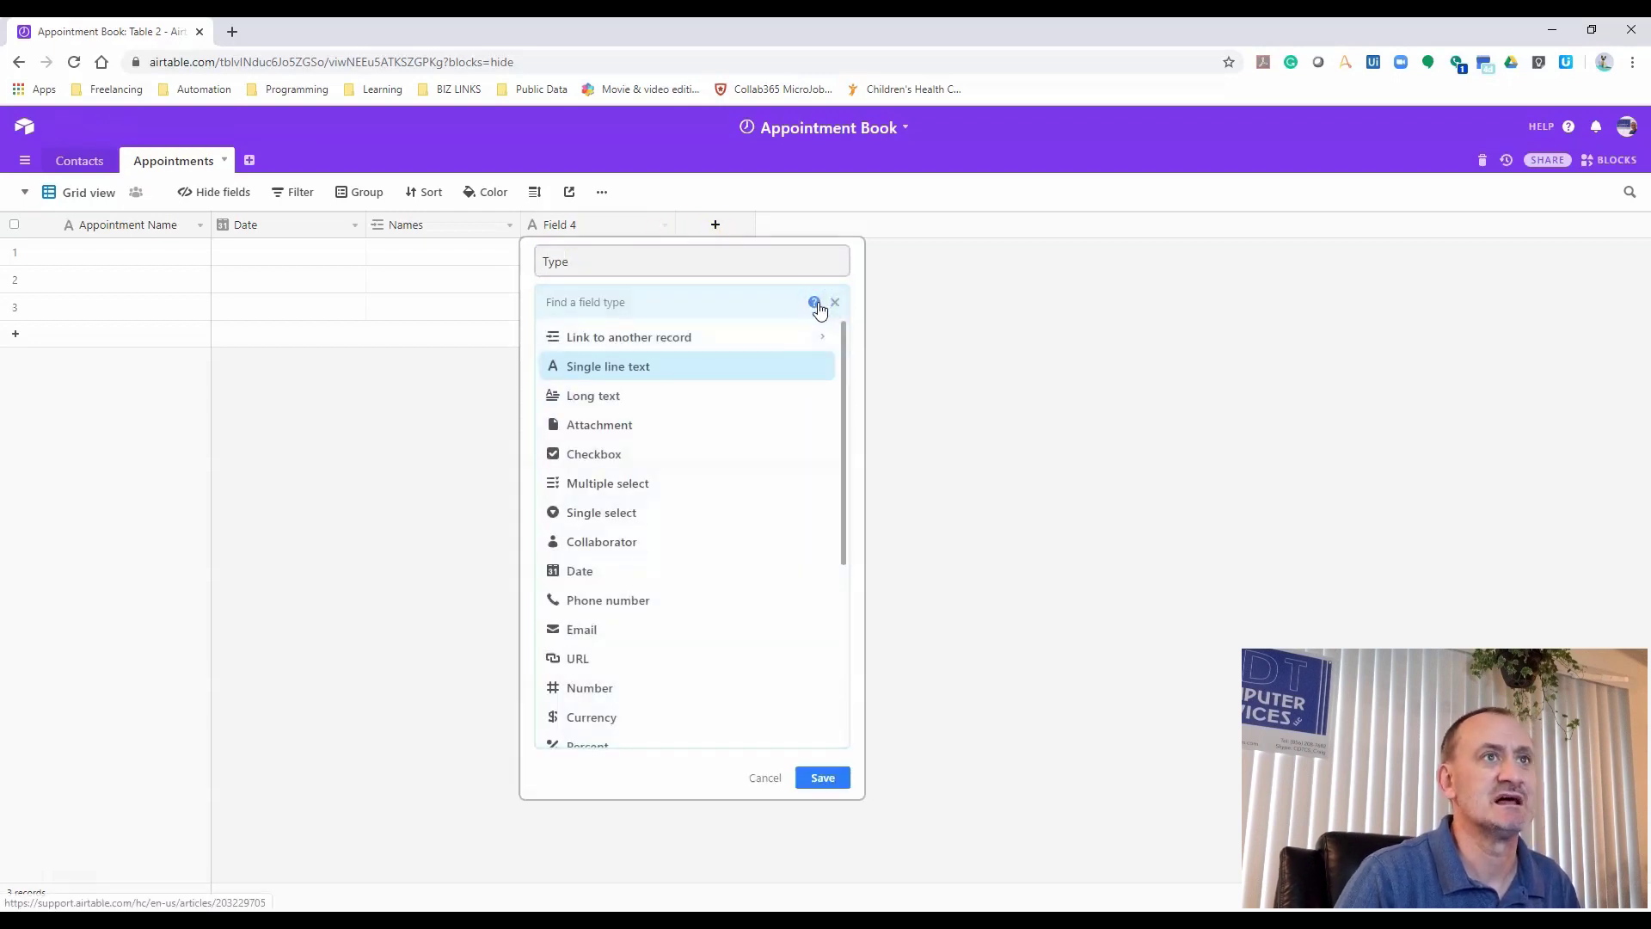
pyautogui.write('si')
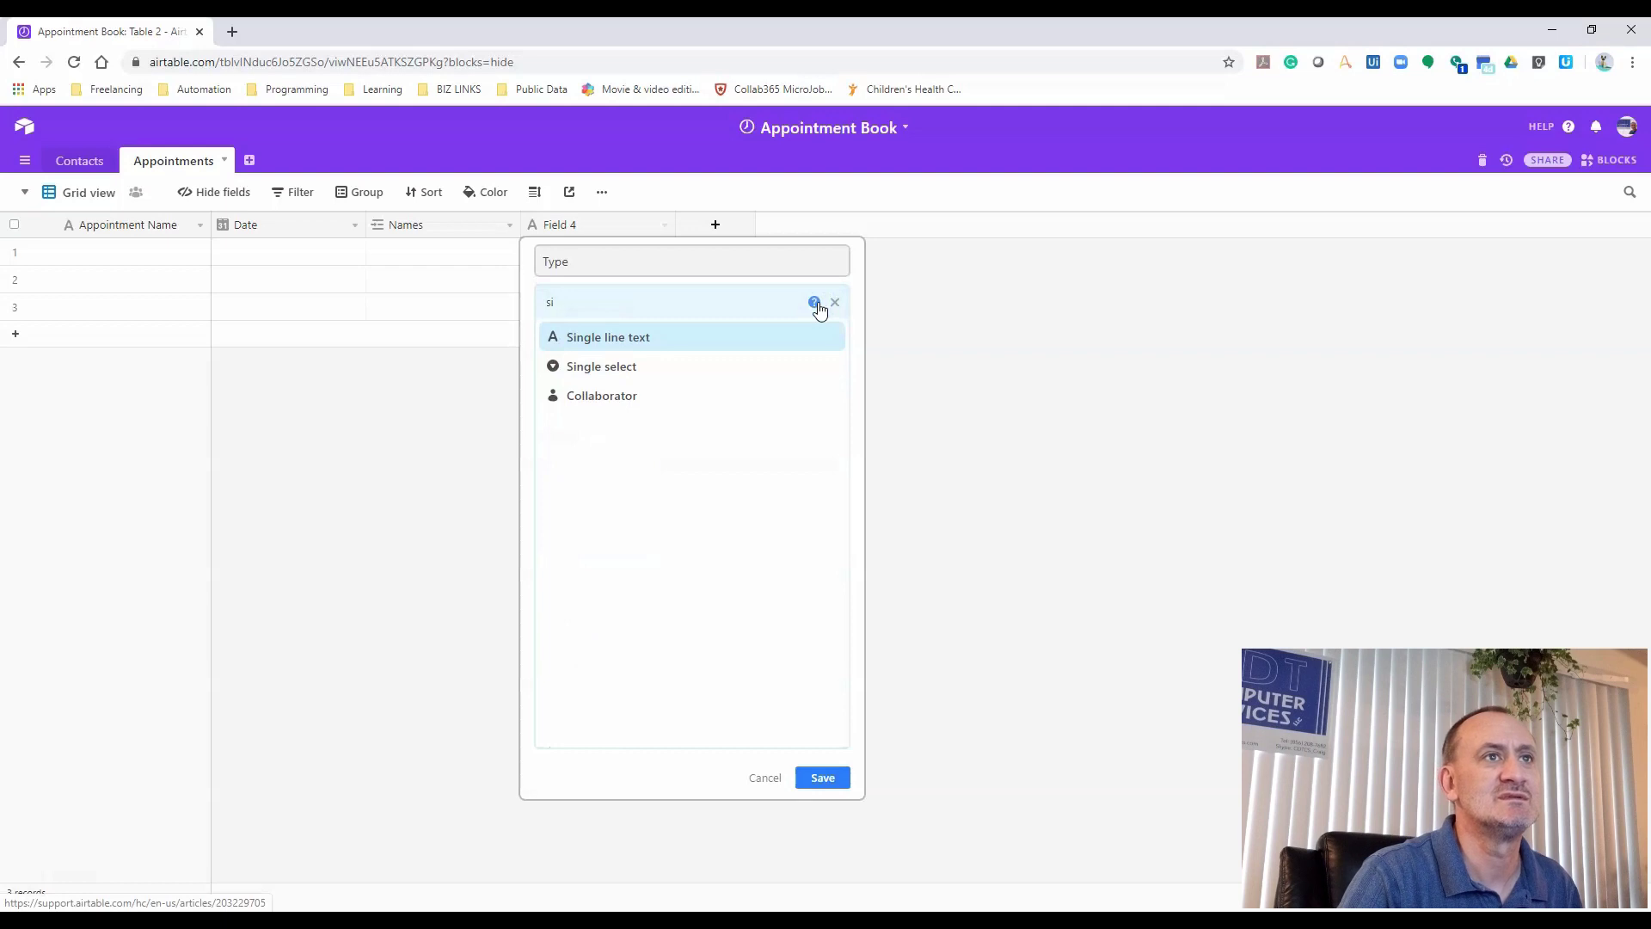
pyautogui.click(597, 365)
pyautogui.click(628, 442)
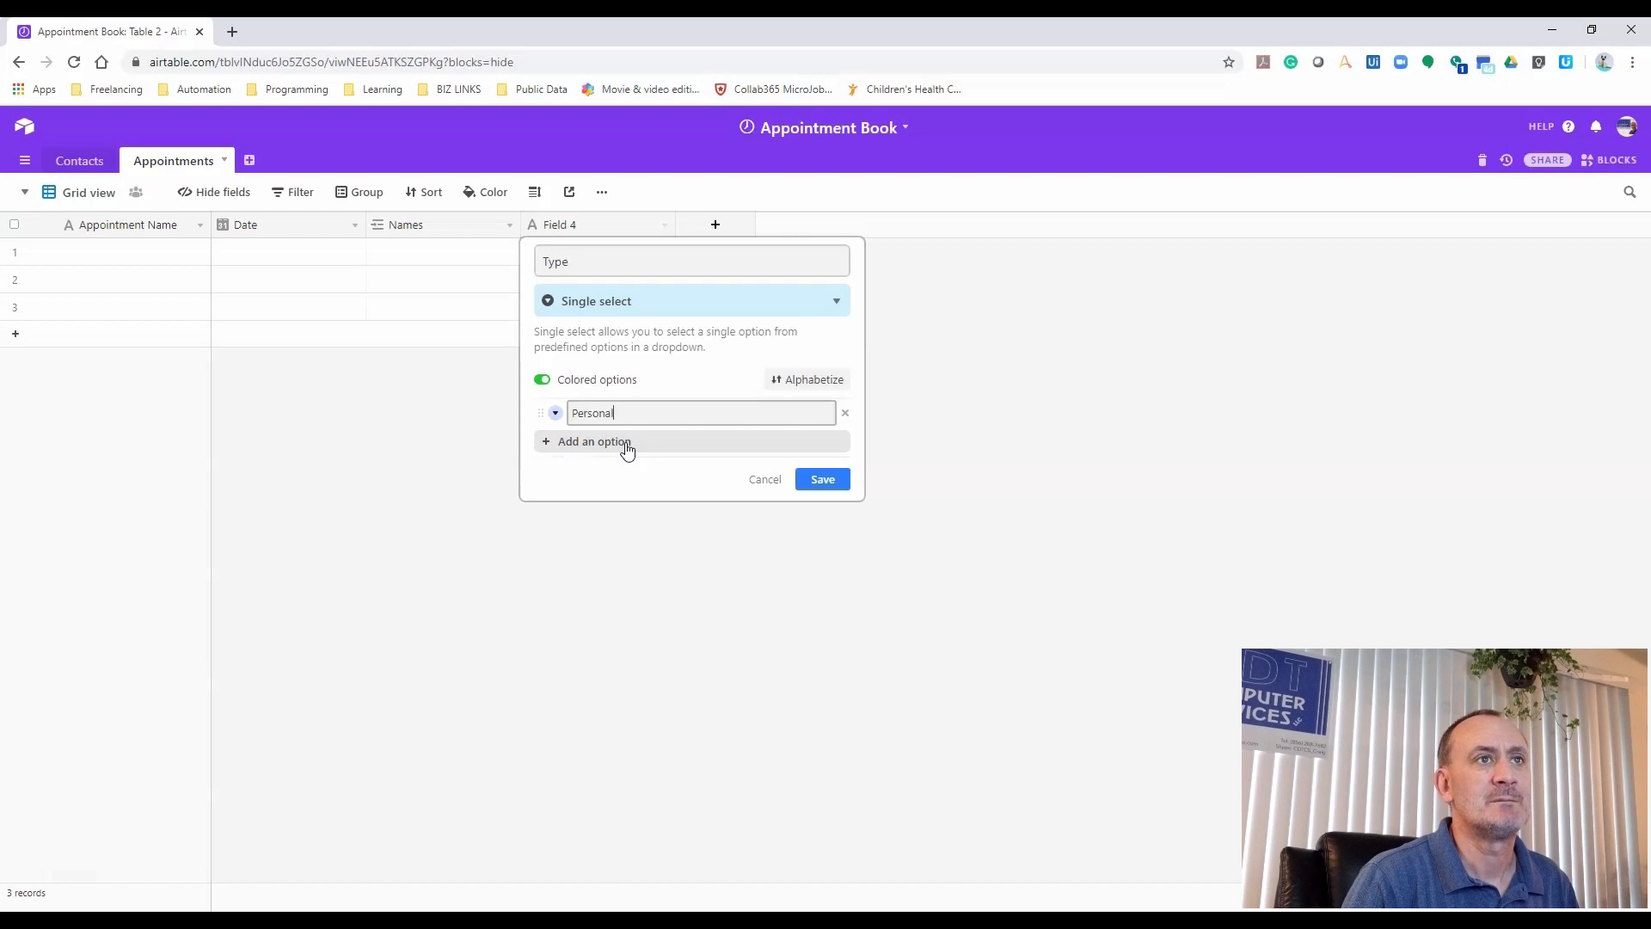
pyautogui.click(626, 445)
pyautogui.write('Work')
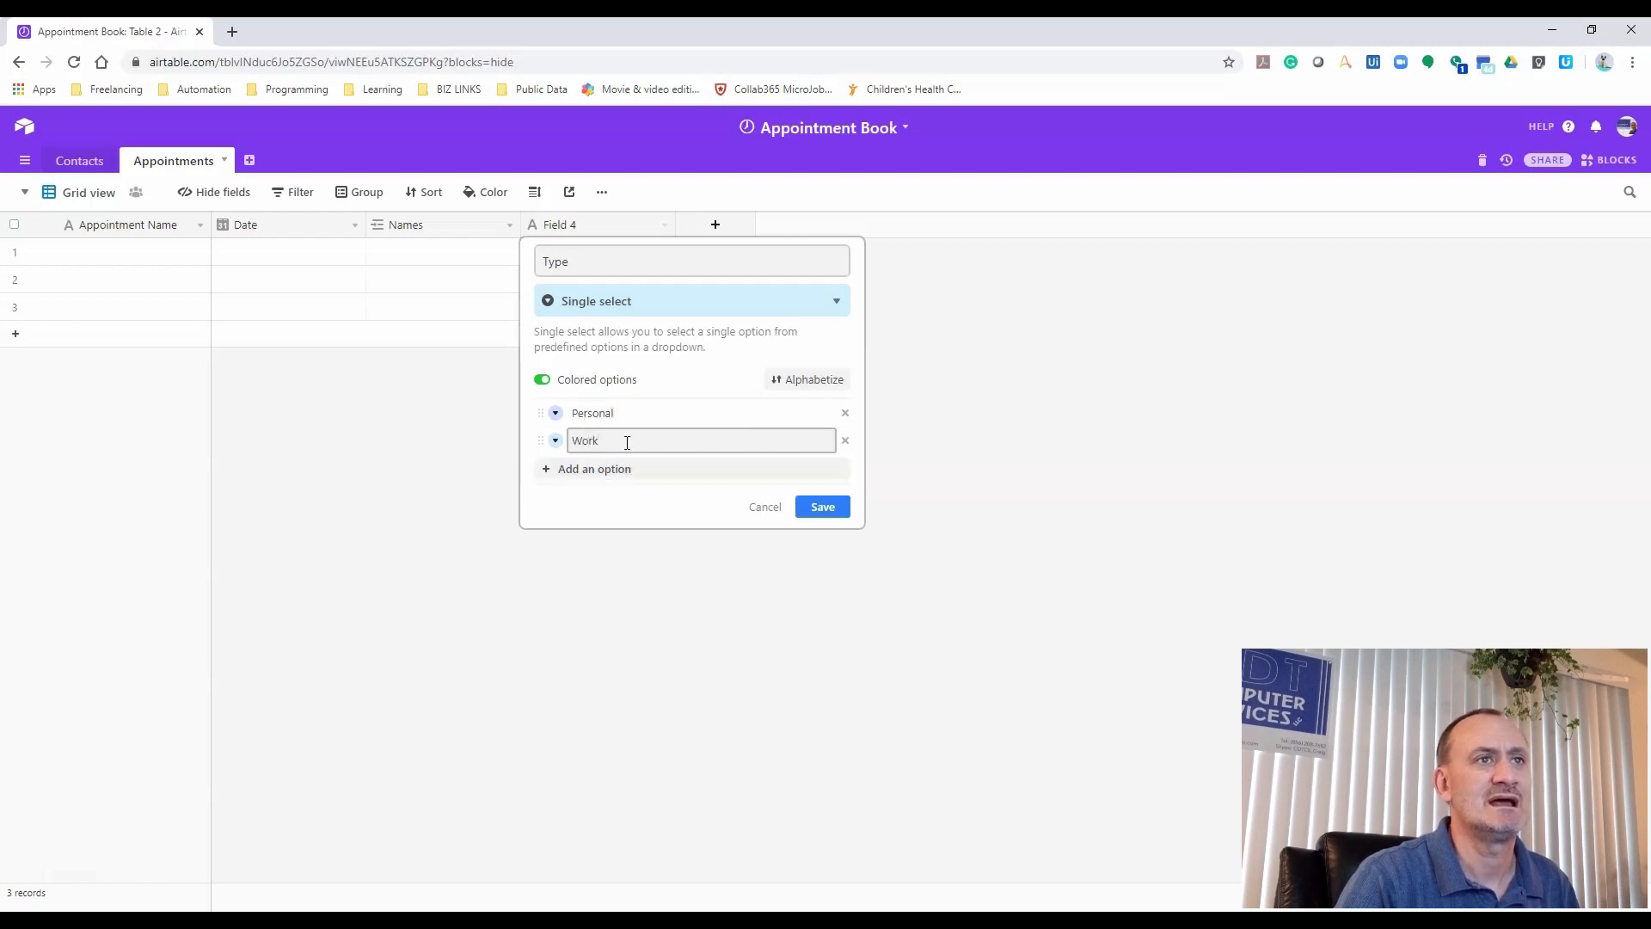
# Color the Personal option medium yellow and the Work option dark blue in the Type field
pyautogui.click(556, 413)
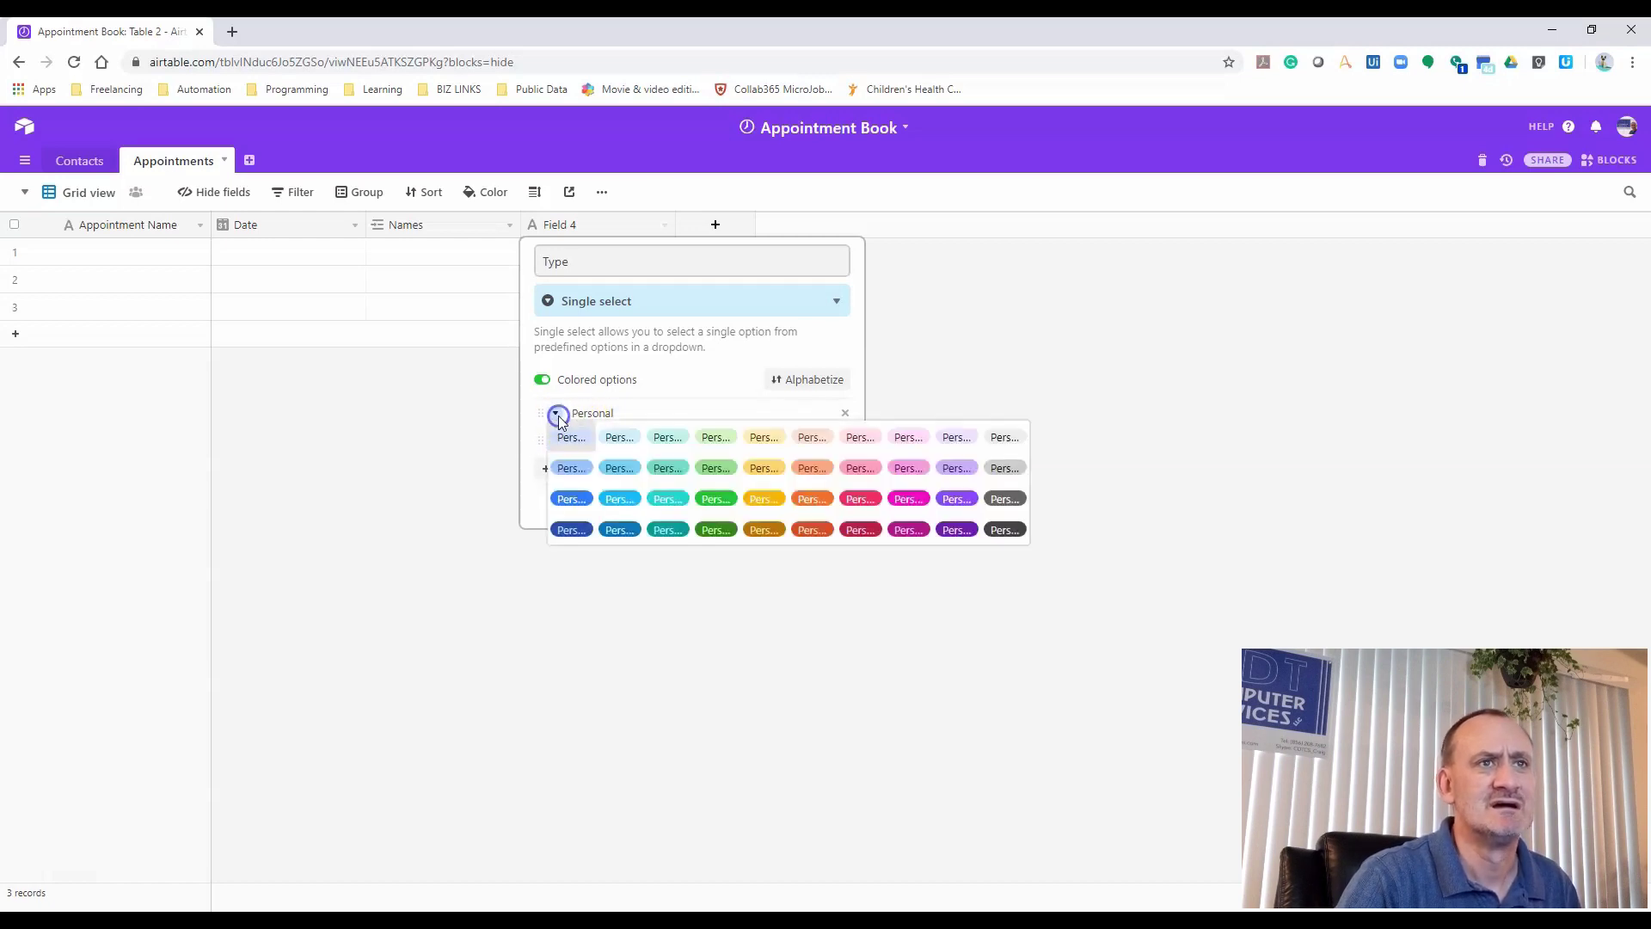
pyautogui.click(759, 468)
pyautogui.click(556, 441)
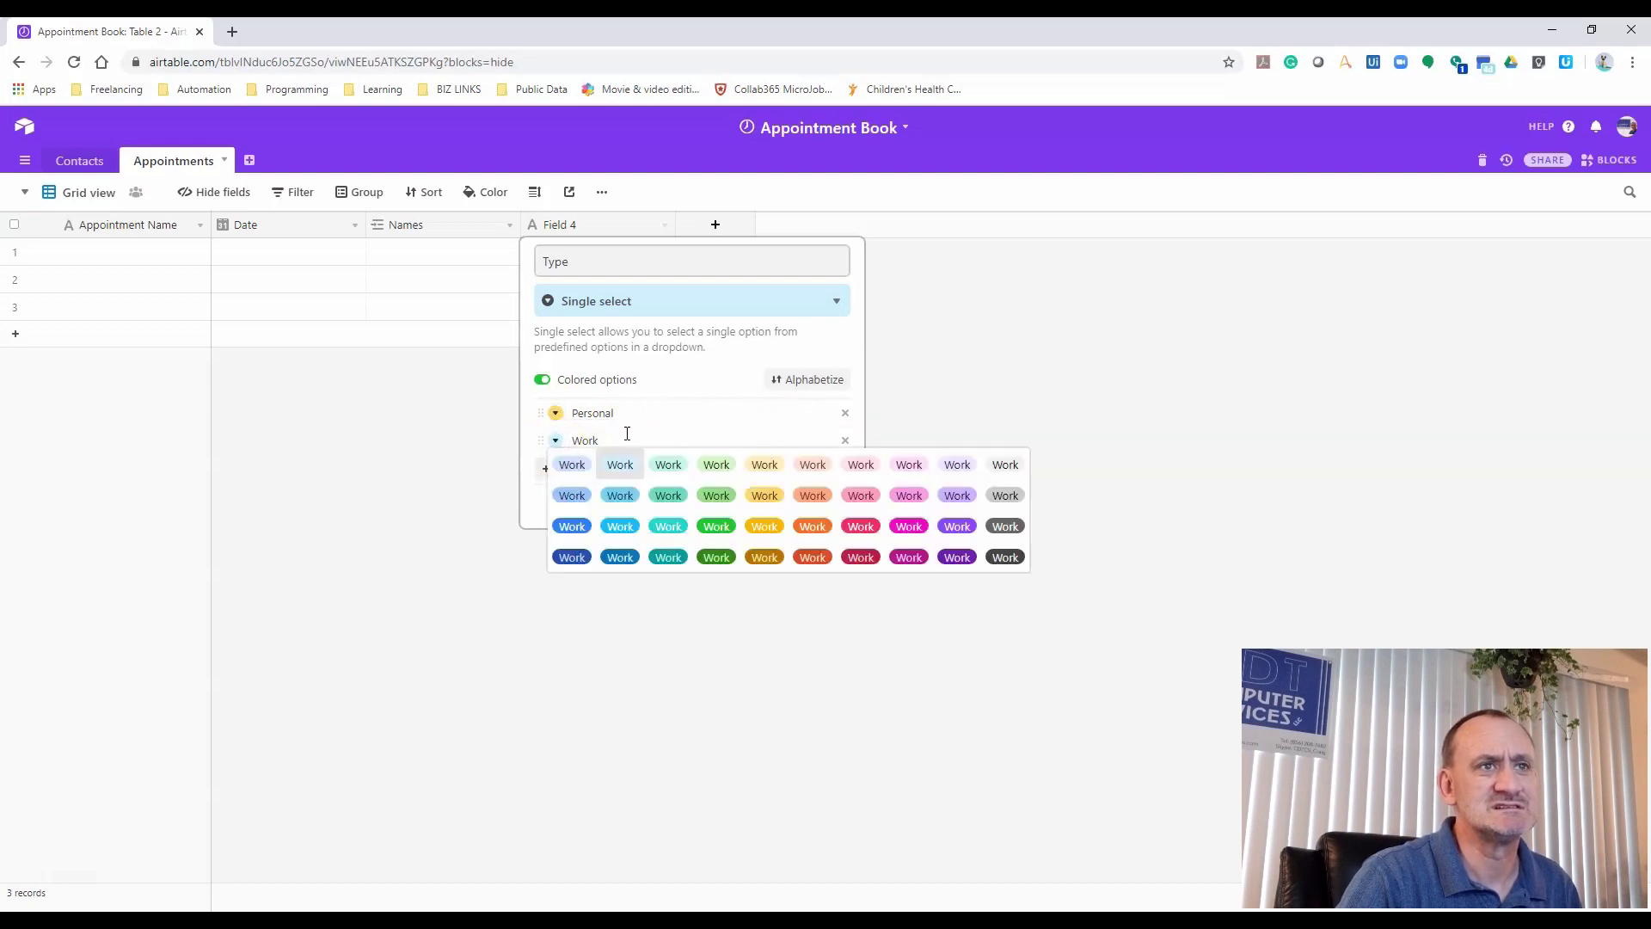
pyautogui.click(618, 557)
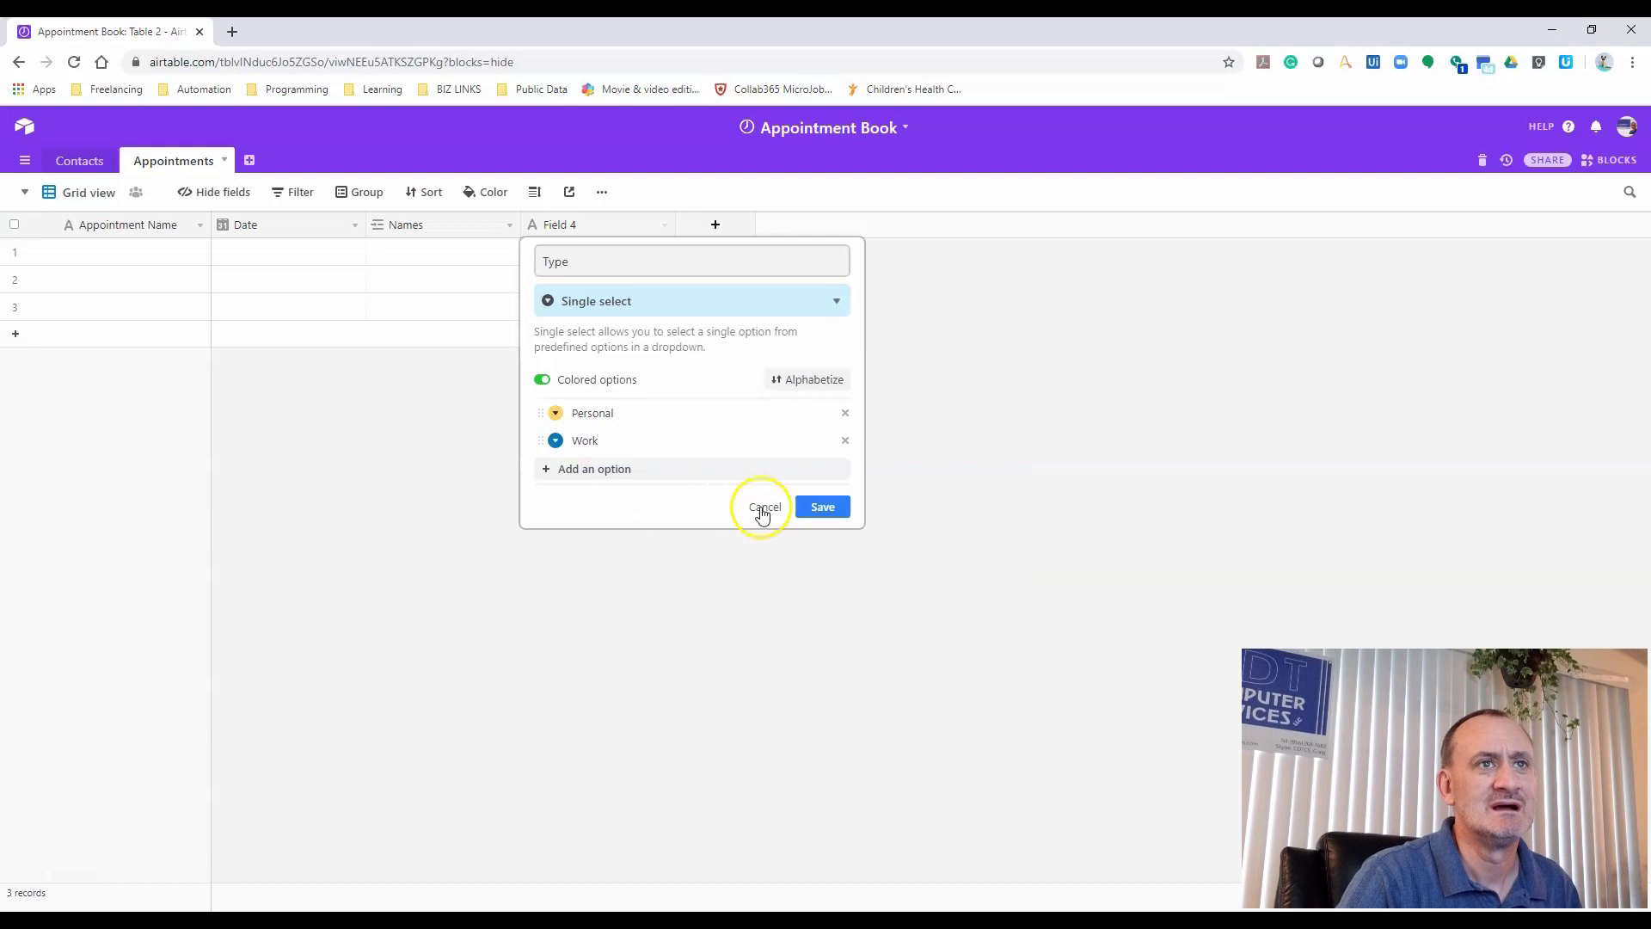
# Save the Type field and check its option list in the first record of the Appointments table
pyautogui.click(847, 508)
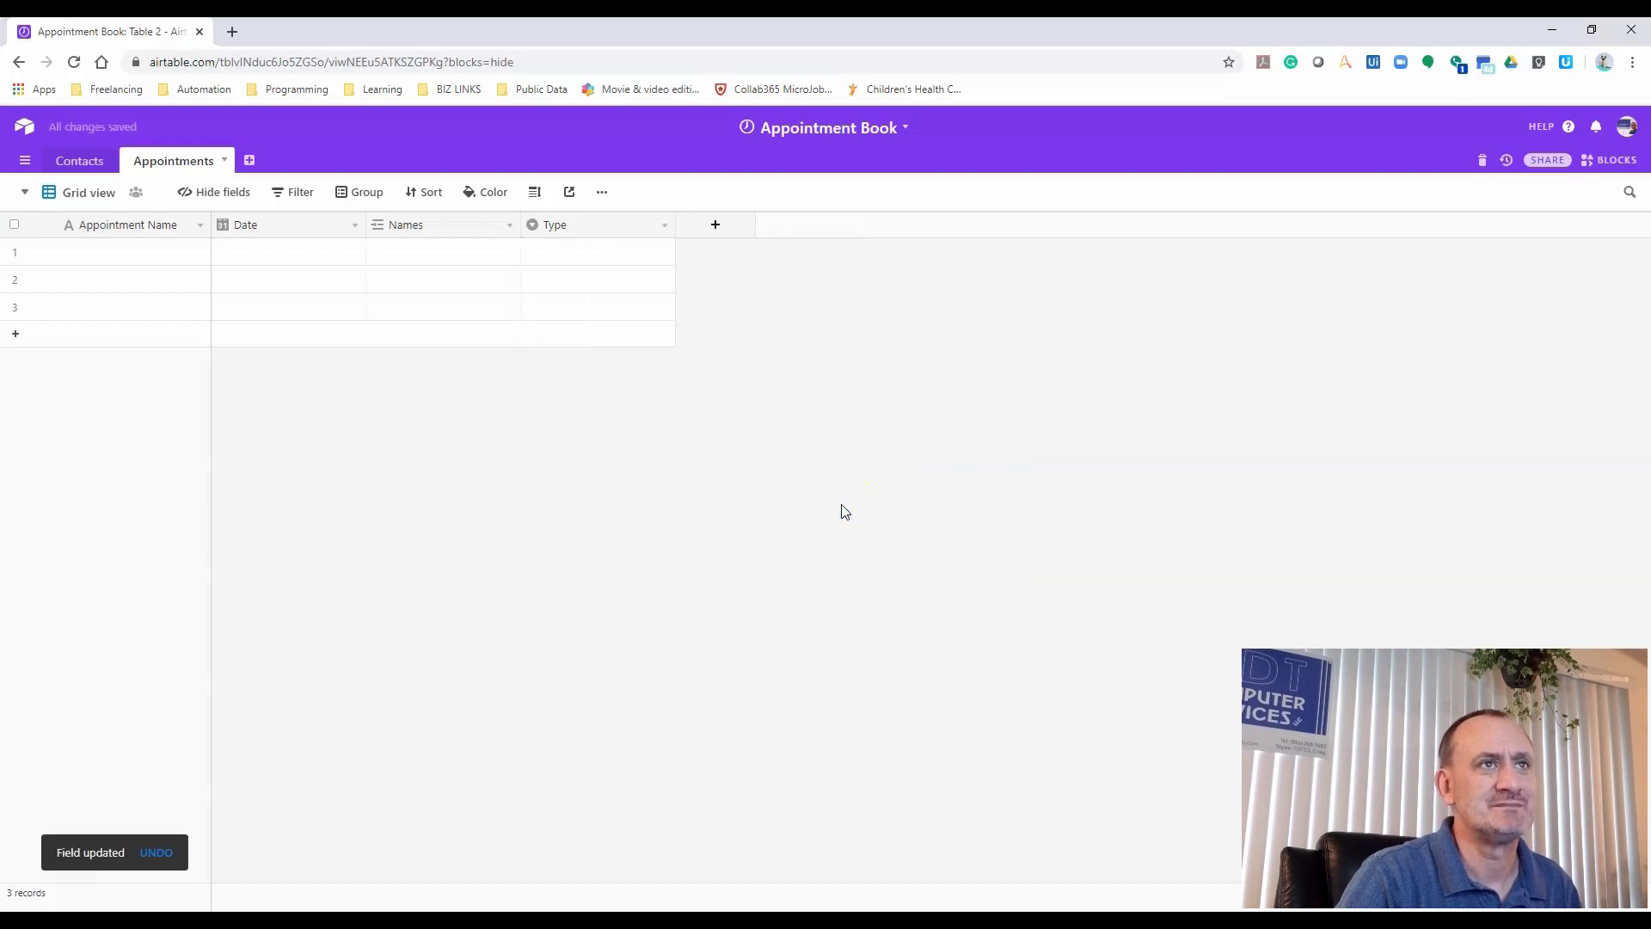
pyautogui.click(616, 257)
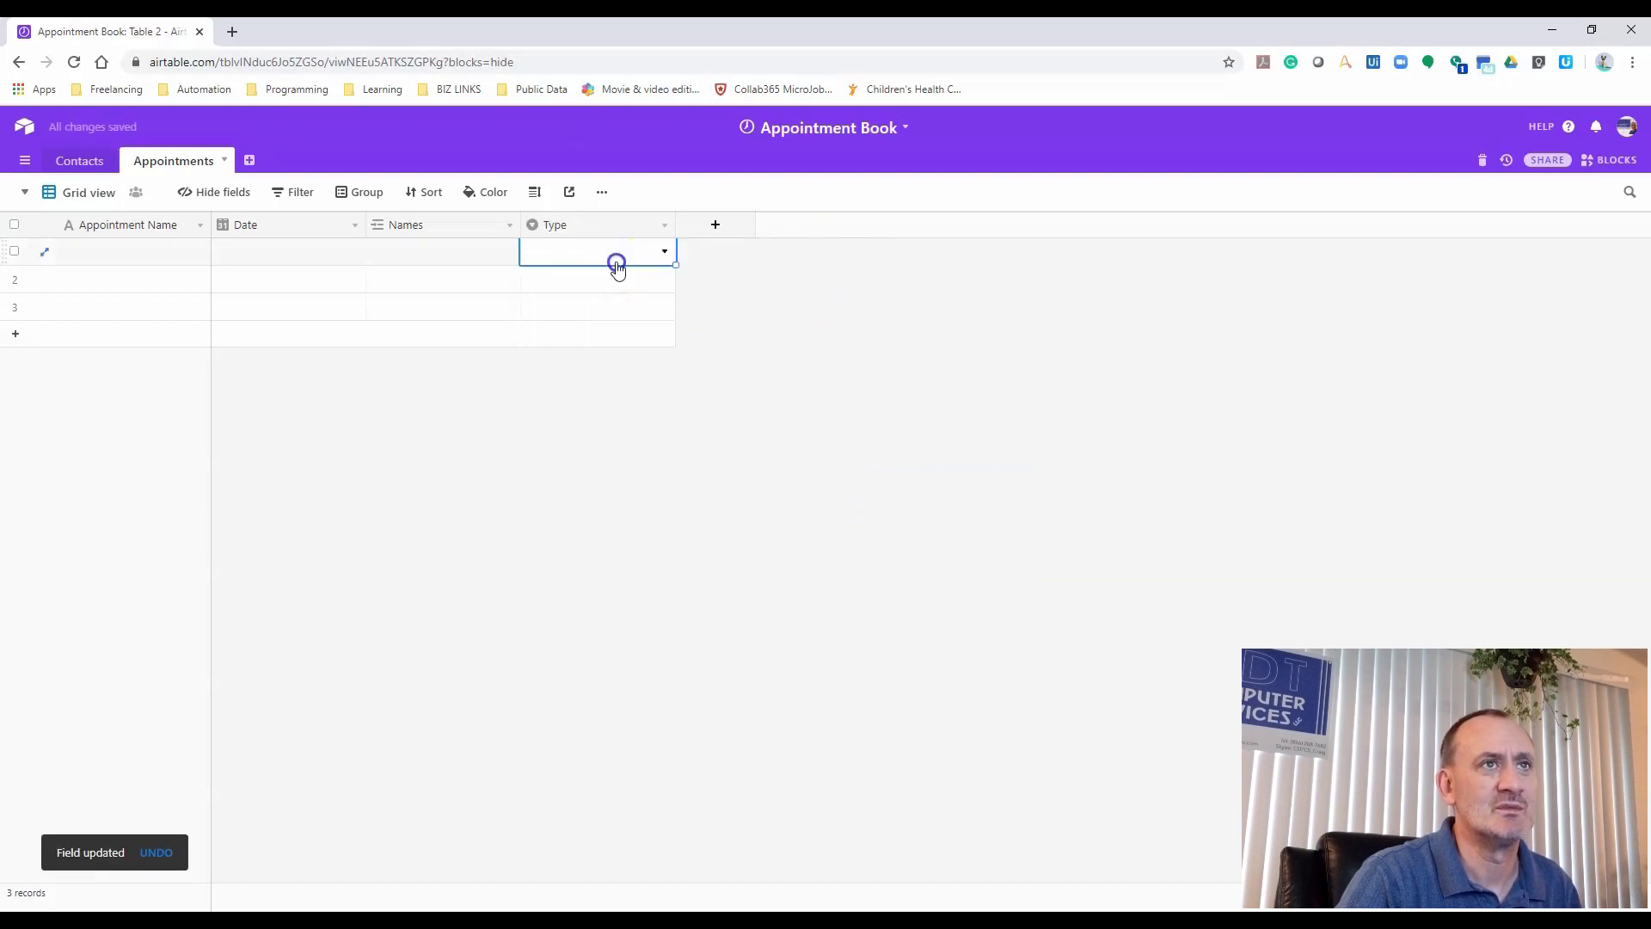
pyautogui.click(628, 255)
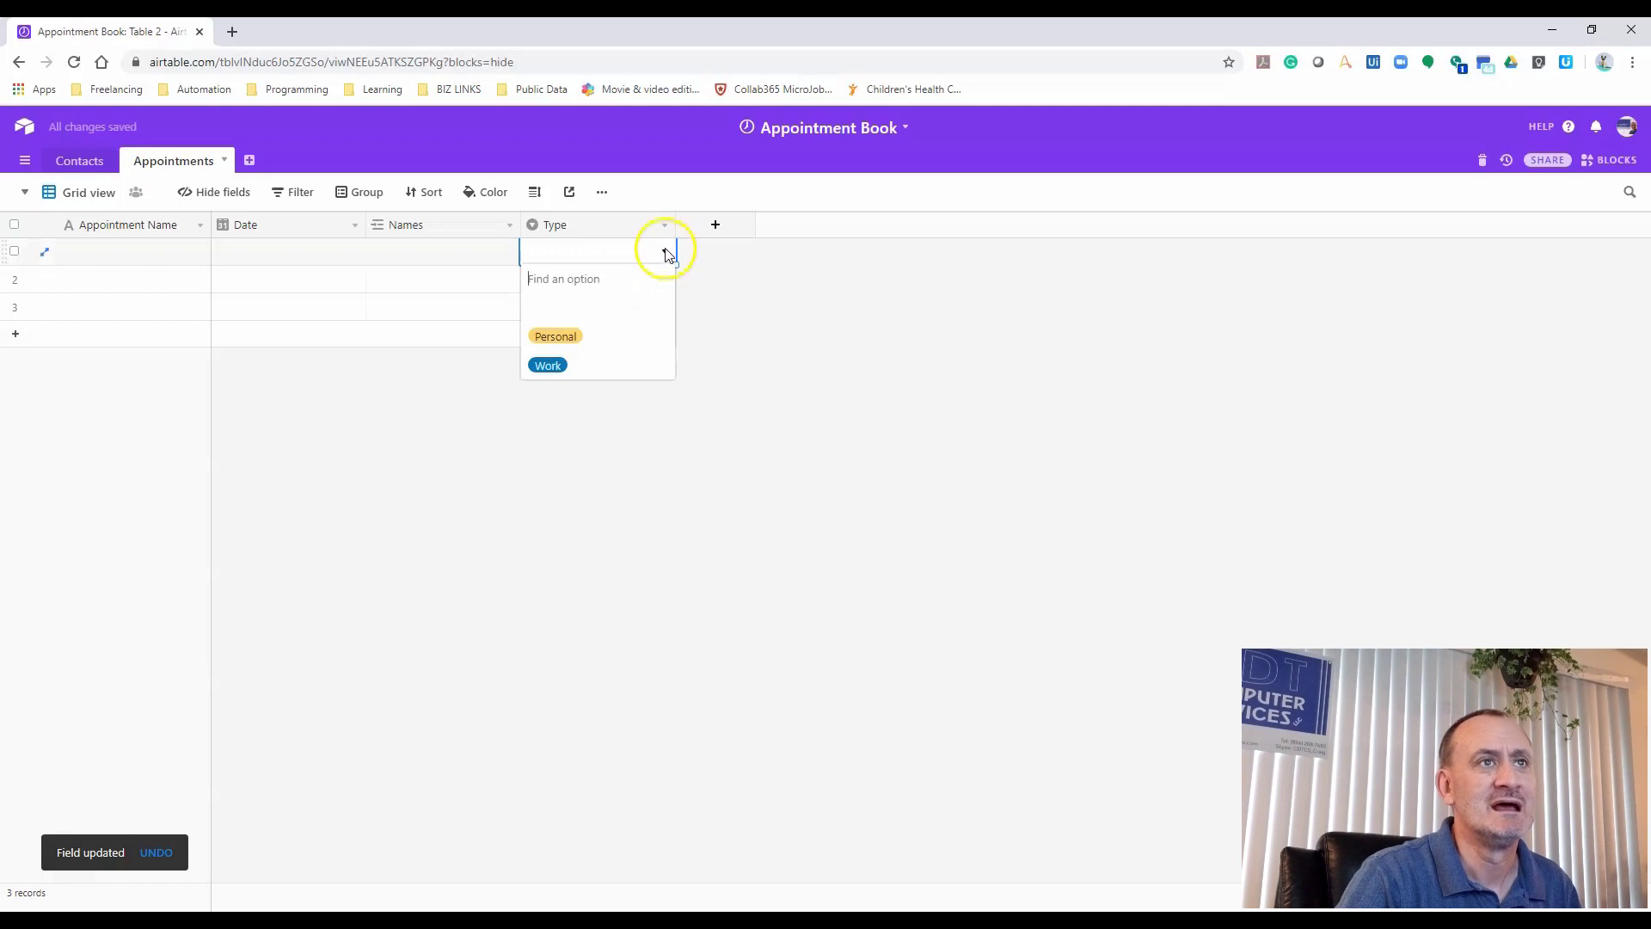
pyautogui.click(813, 339)
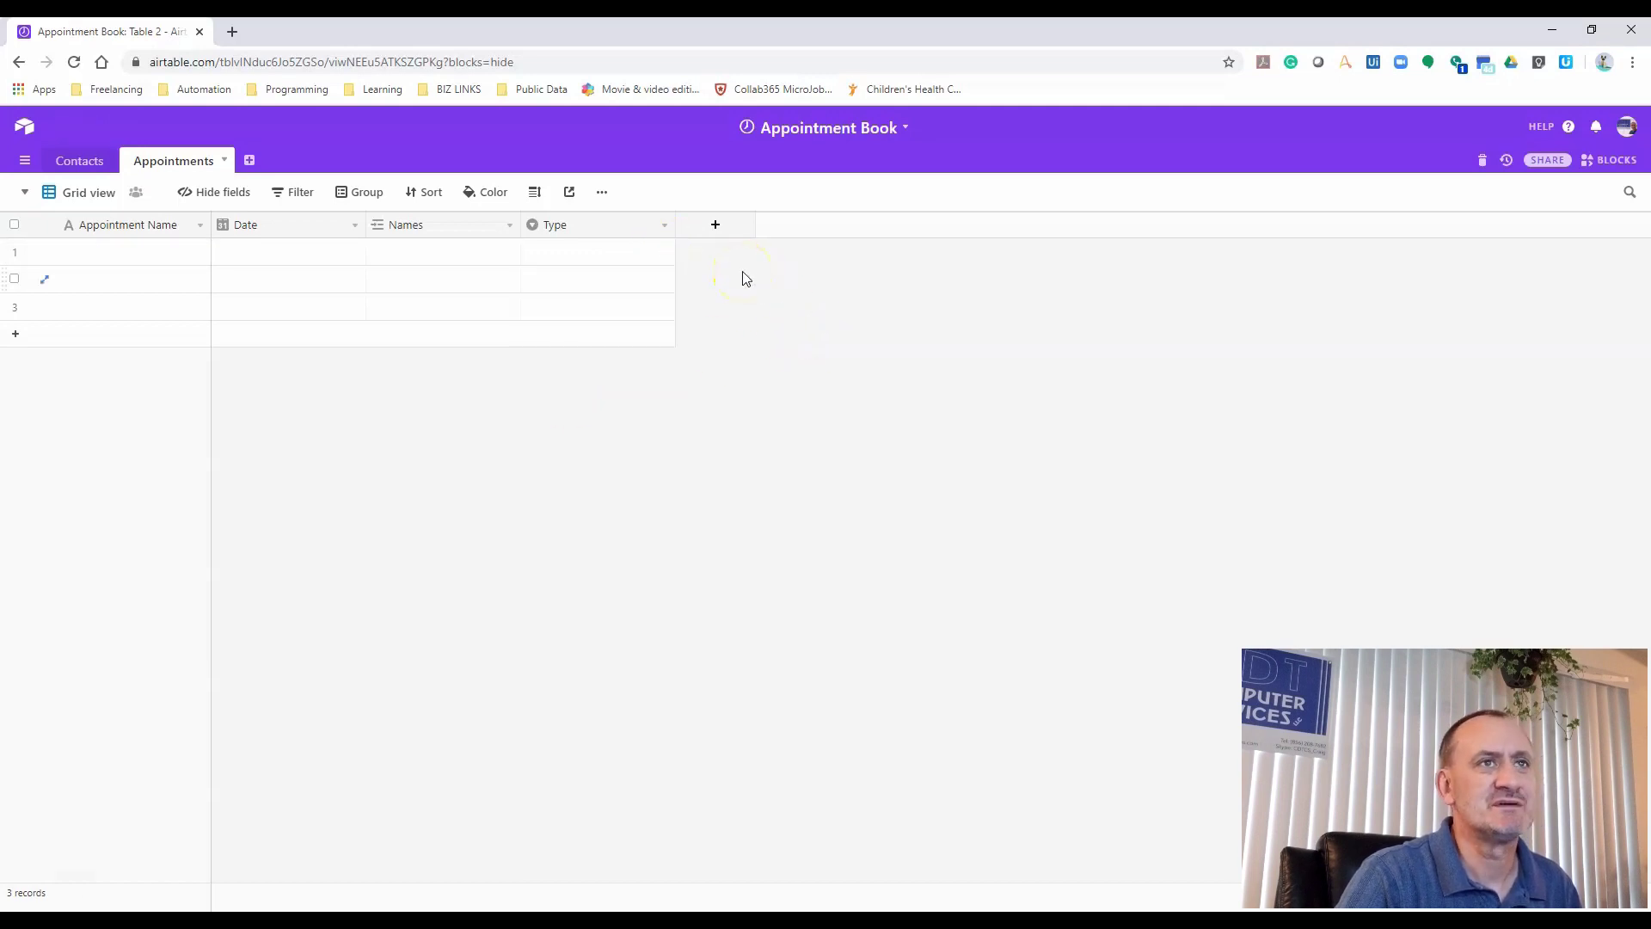
# Add a Single line text field named Location after Type in the Appointments table and save it
pyautogui.click(717, 226)
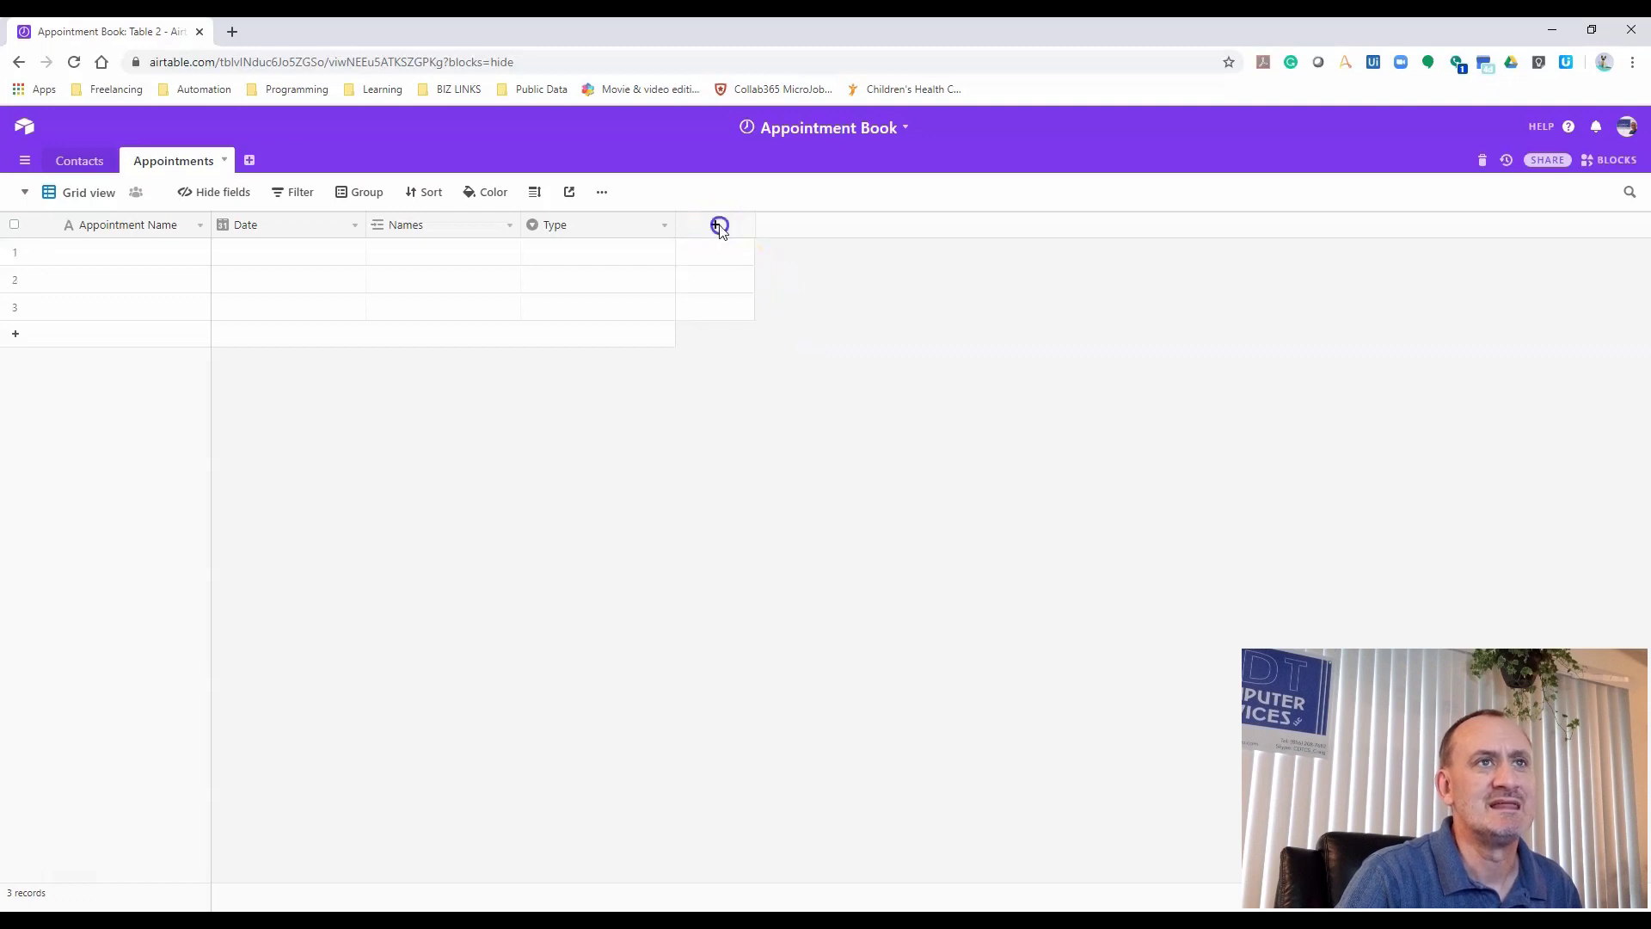
pyautogui.write('Location')
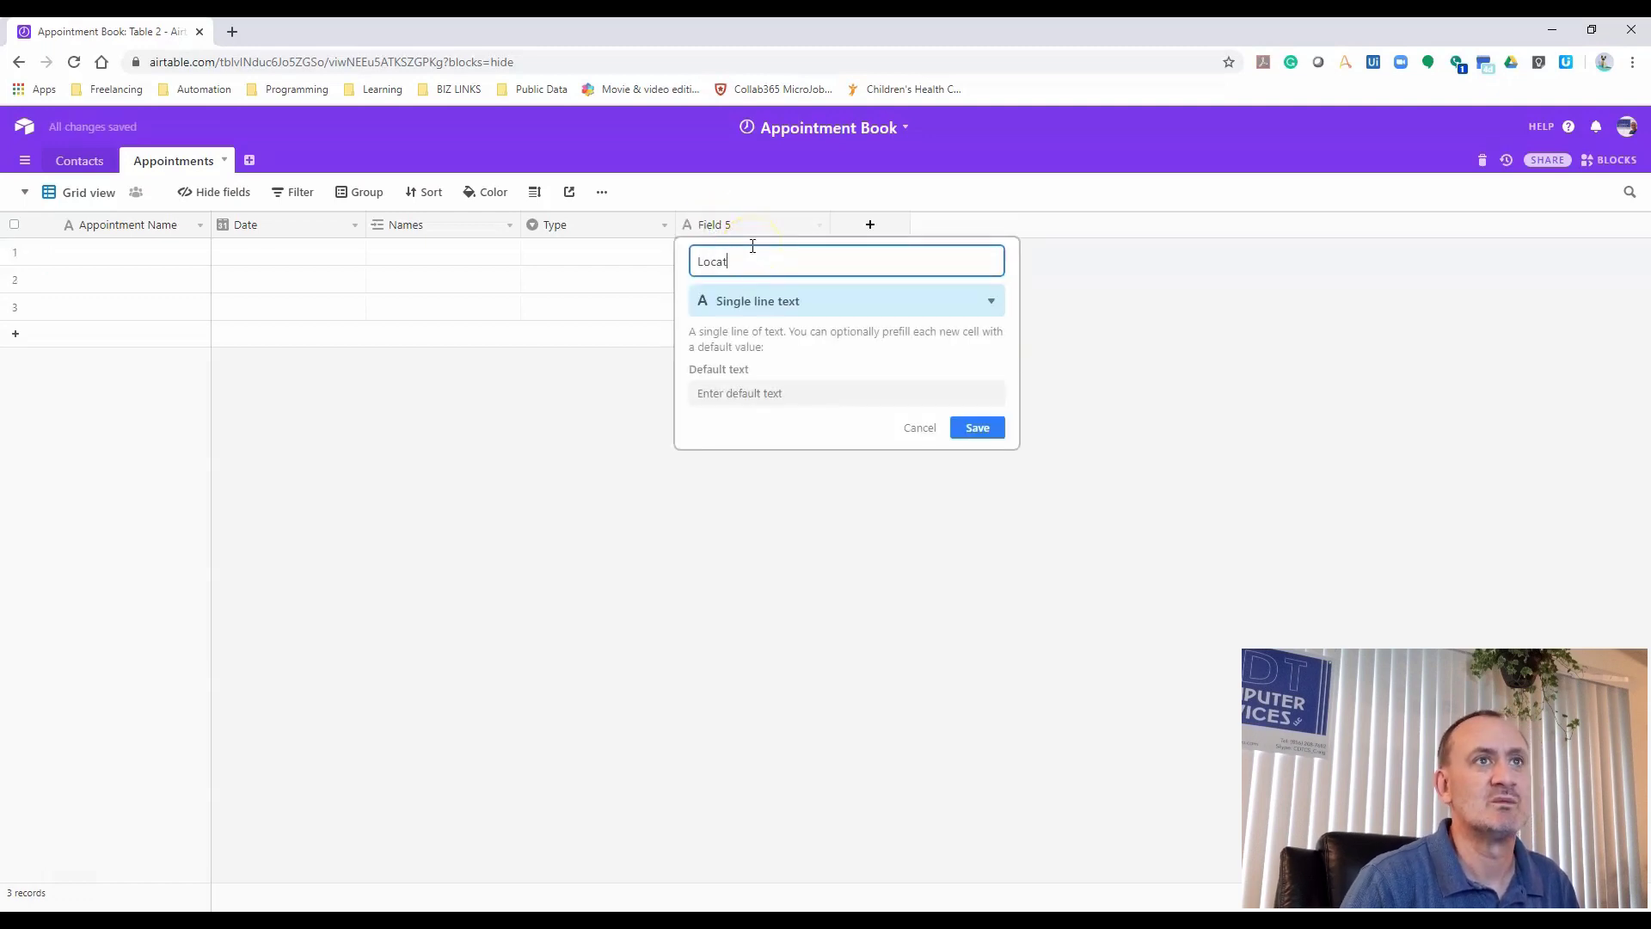
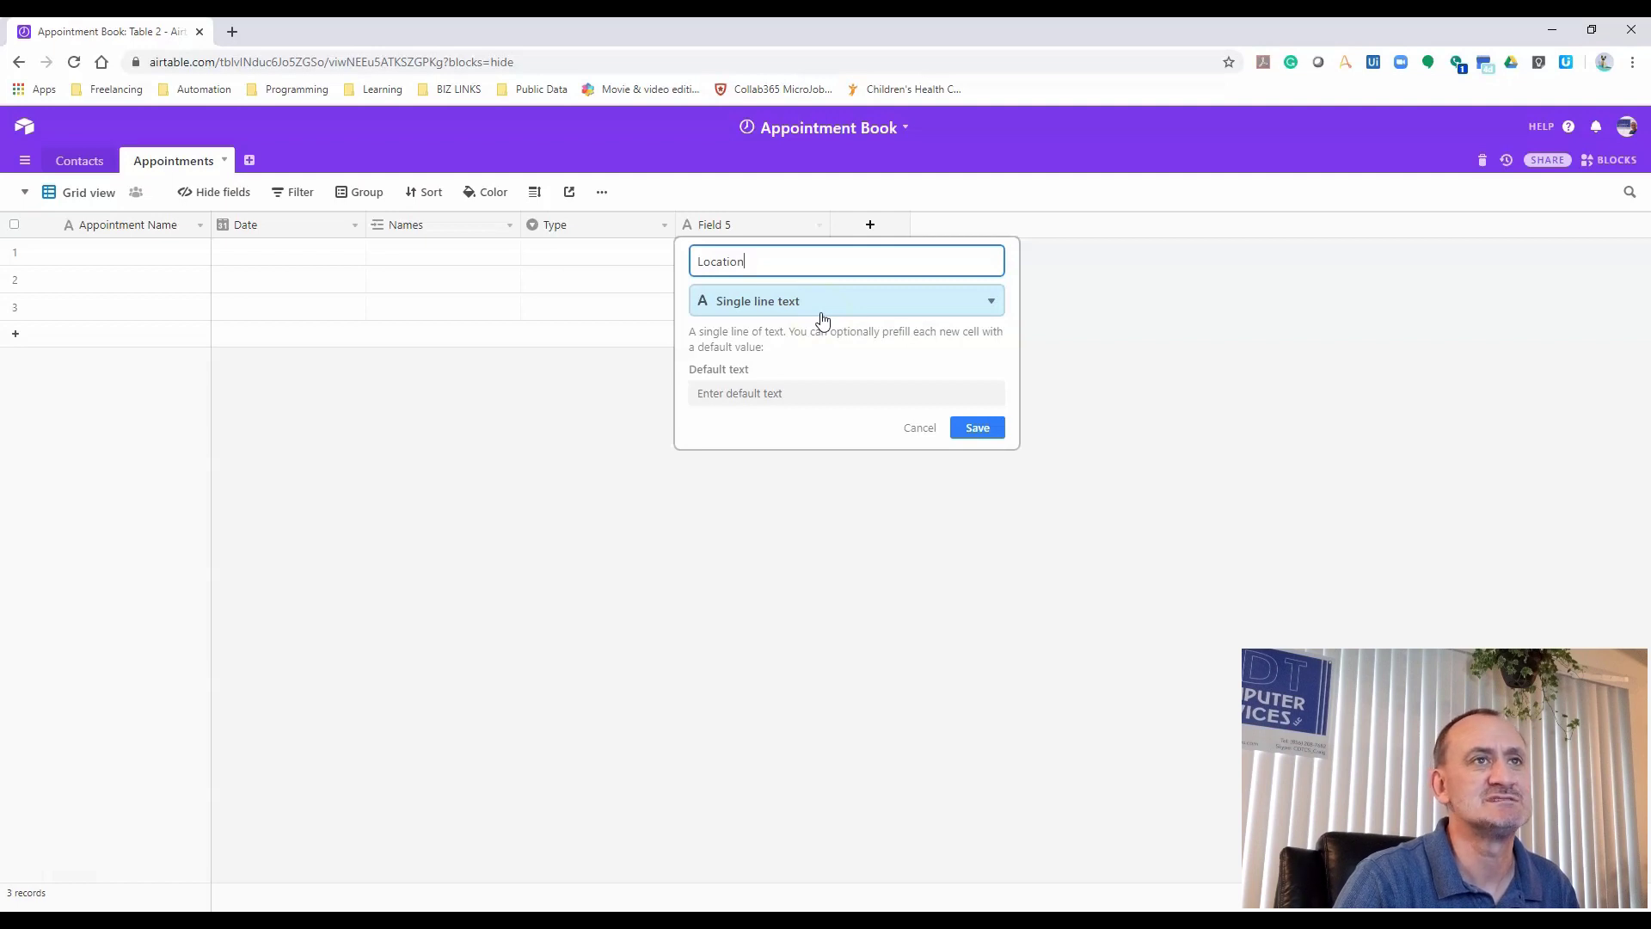
pyautogui.click(980, 427)
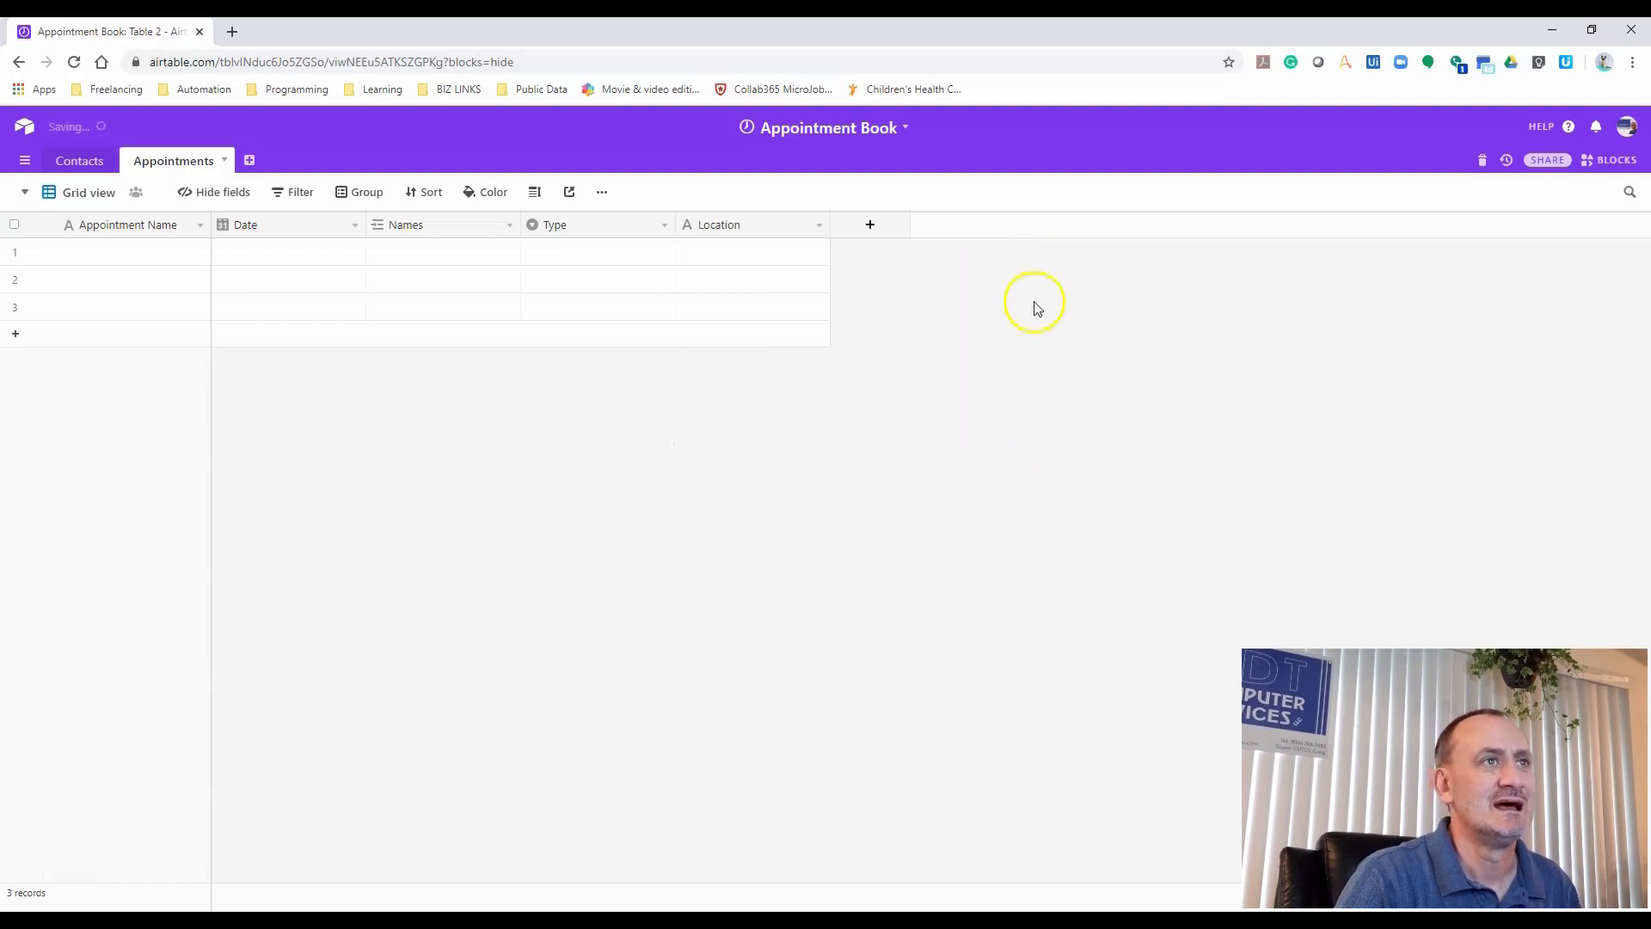
# Enter a first name in the Name field of the first three records in the Contacts table
pyautogui.click(88, 170)
pyautogui.click(160, 163)
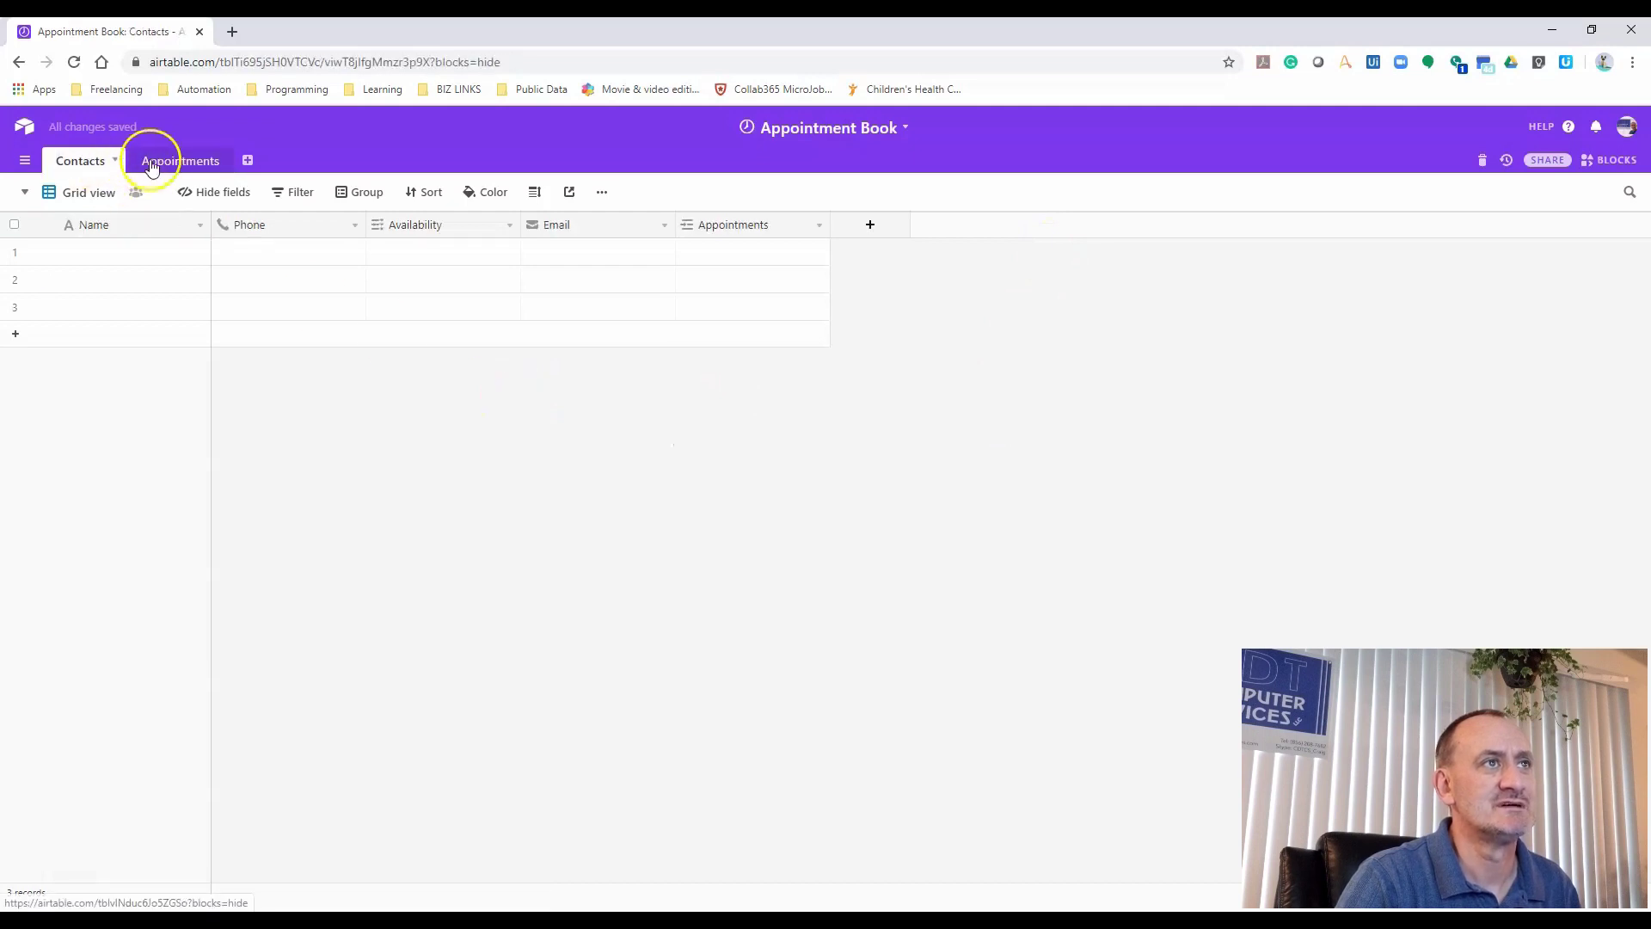
pyautogui.click(98, 163)
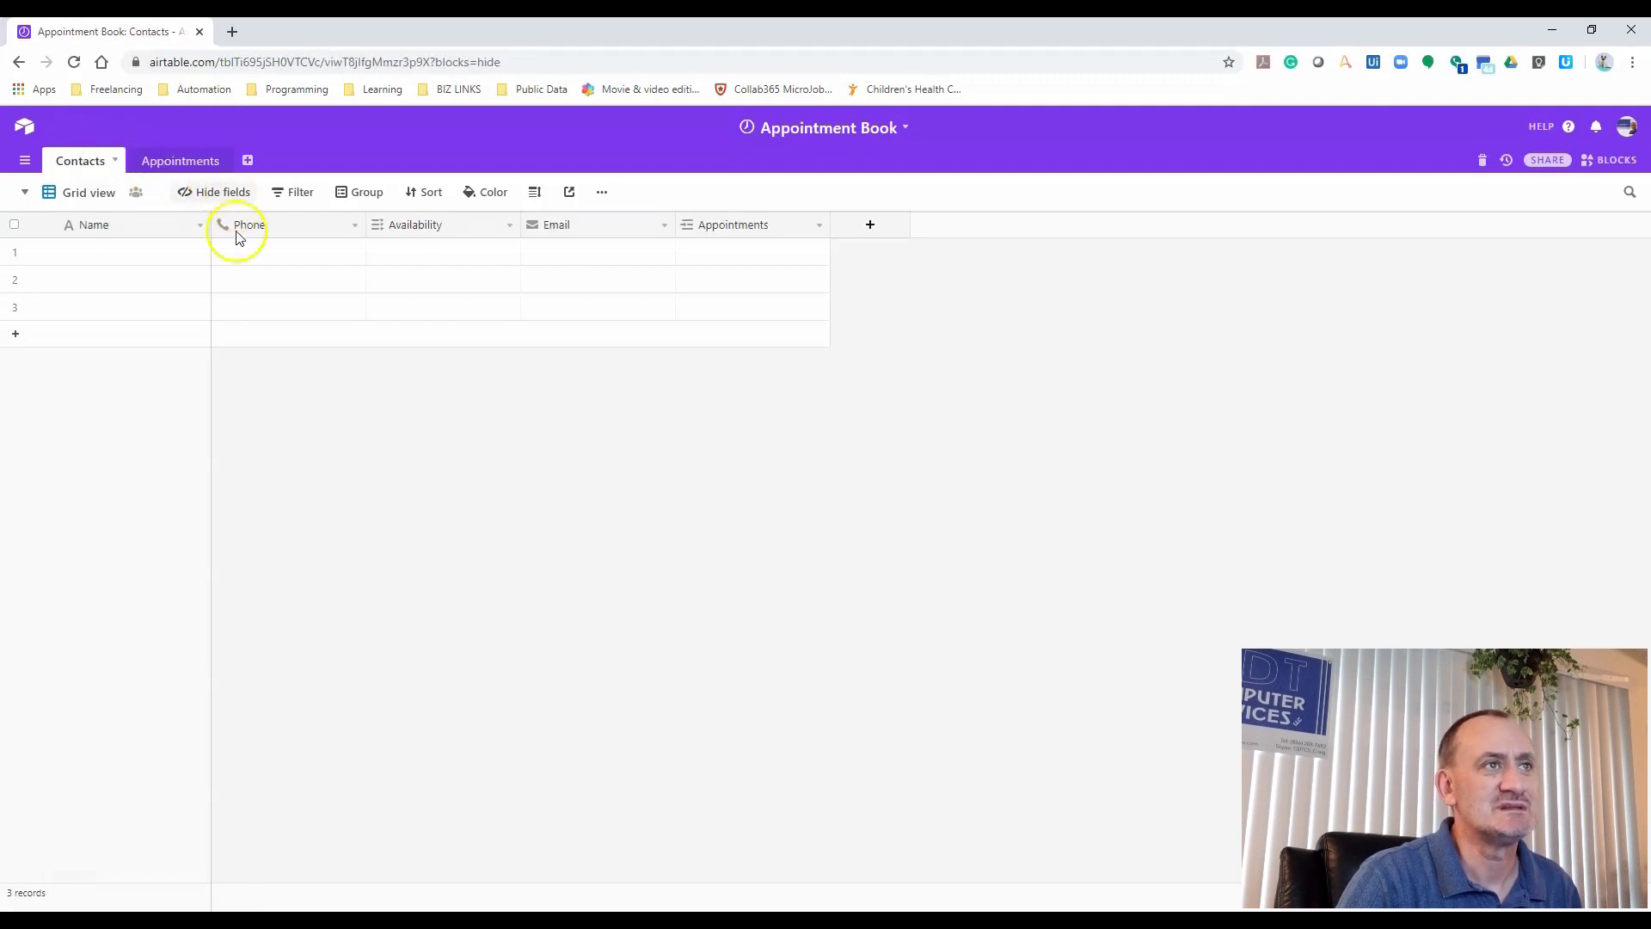
pyautogui.click(143, 262)
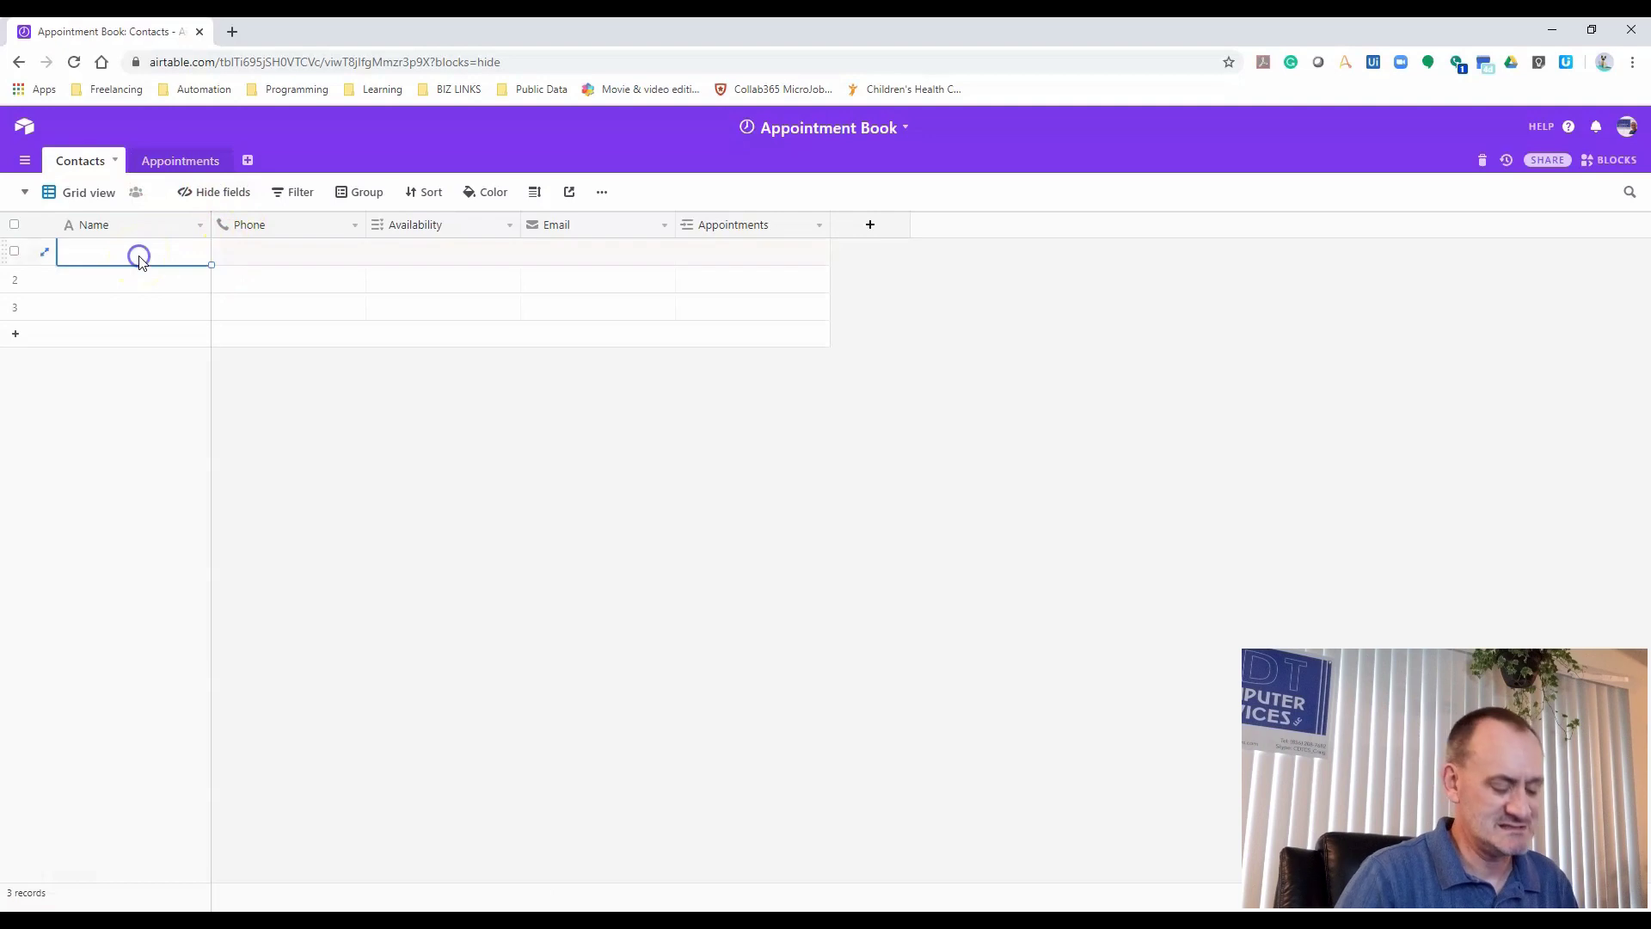
pyautogui.write('Bob')
pyautogui.press('Return')
pyautogui.write('Sally')
pyautogui.press('Return')
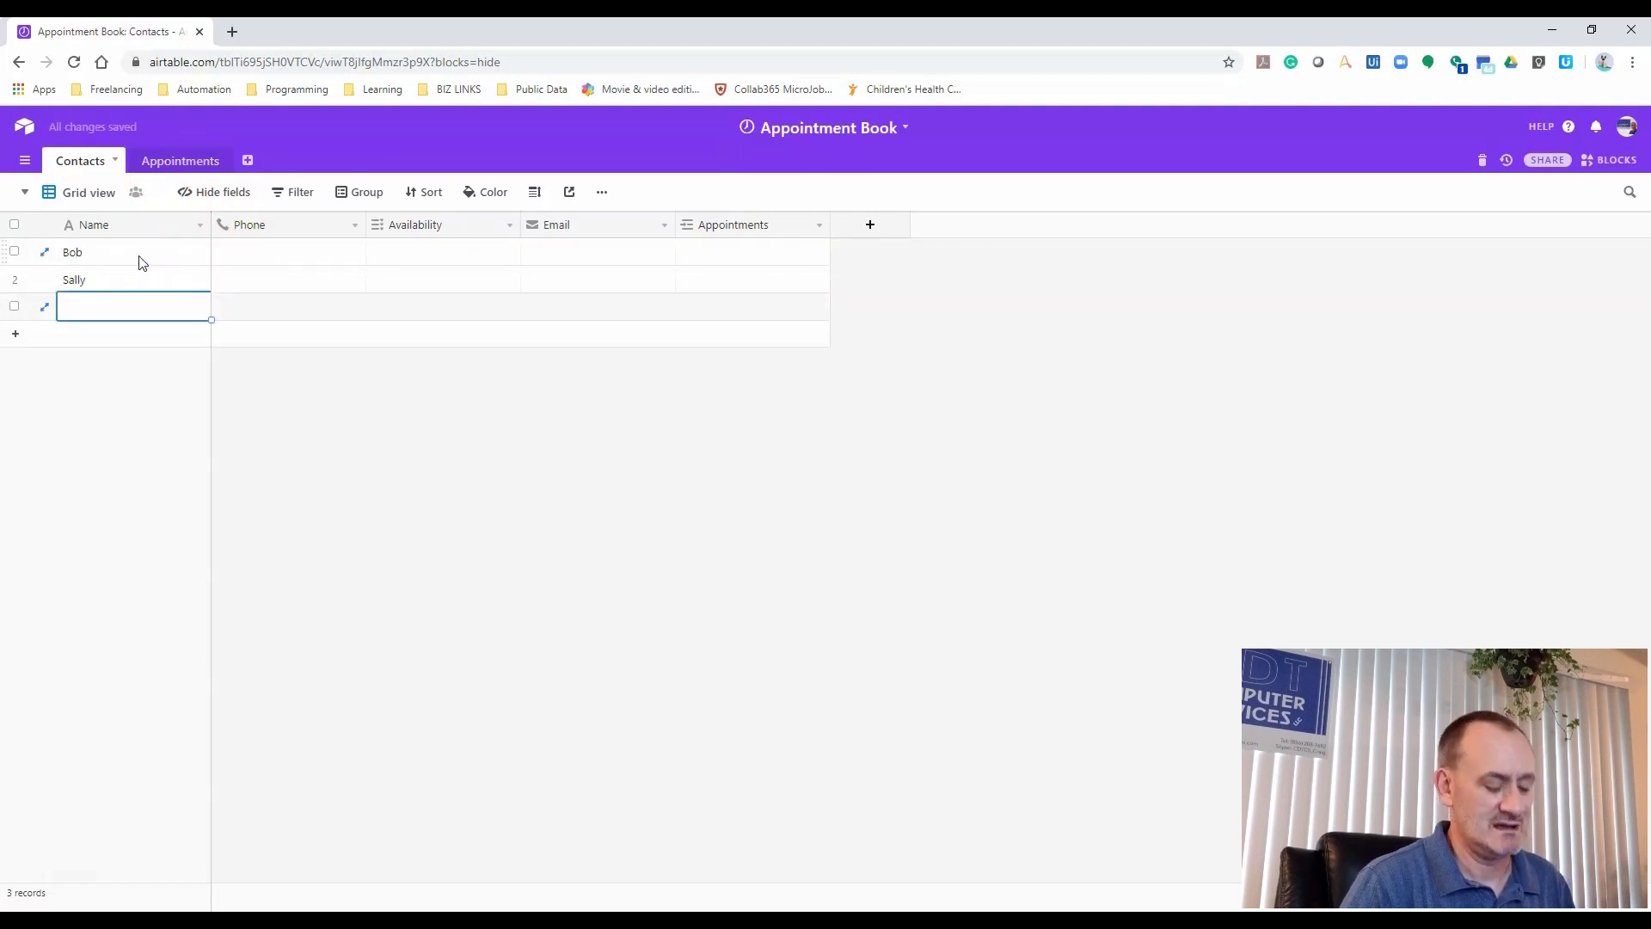
pyautogui.write('Fran')
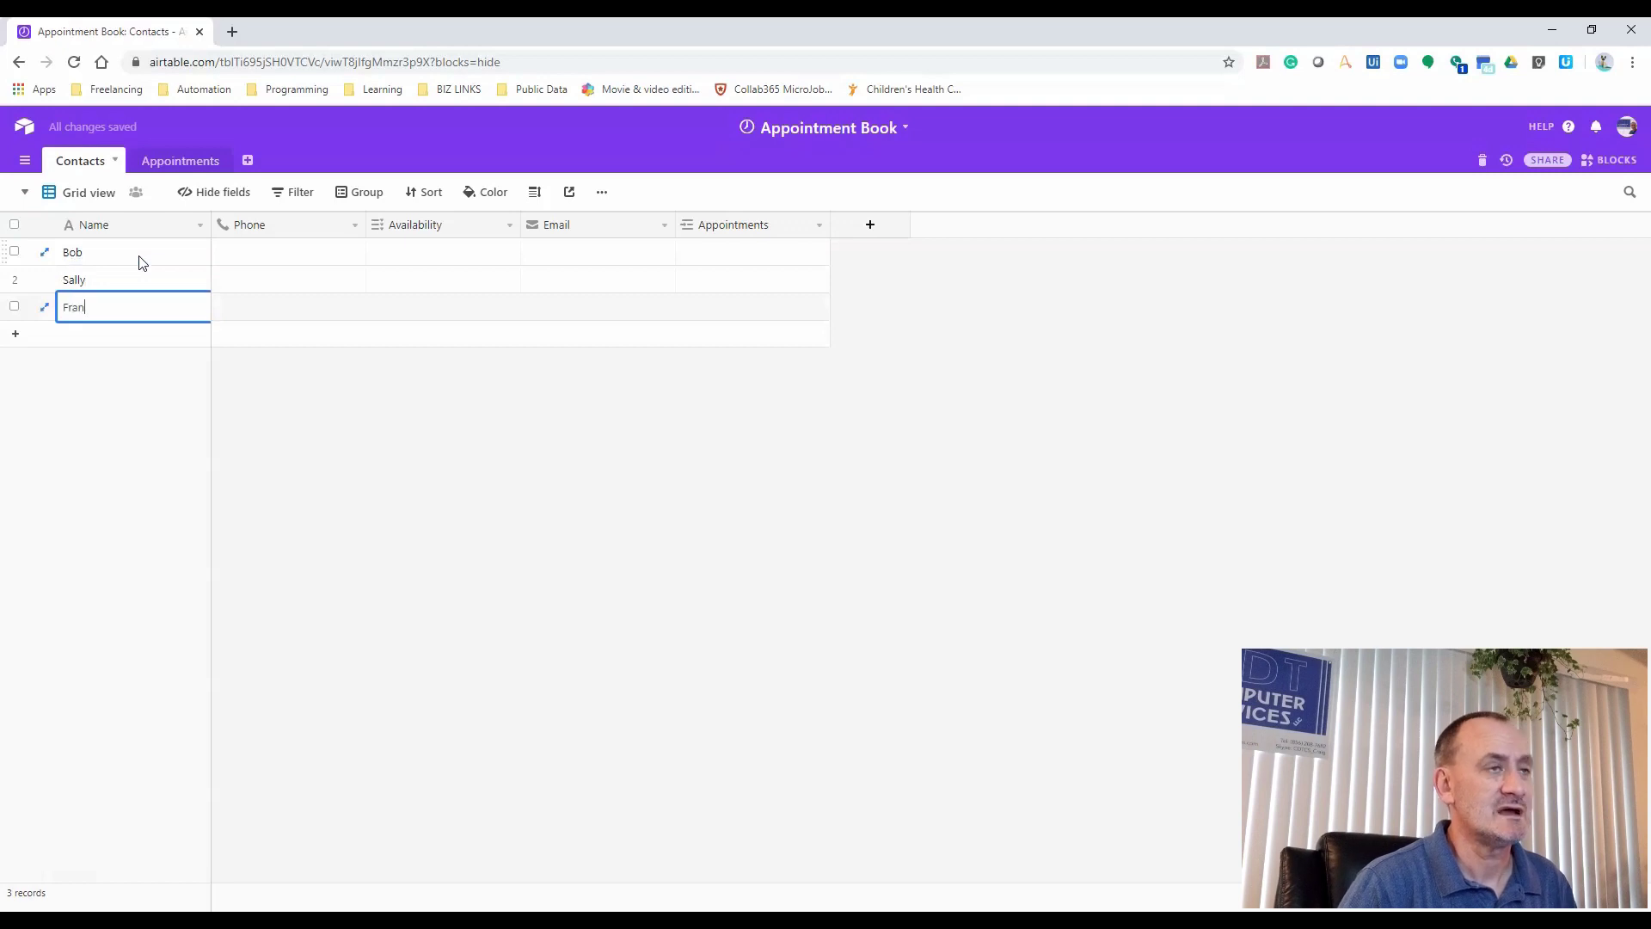
pyautogui.press('Return')
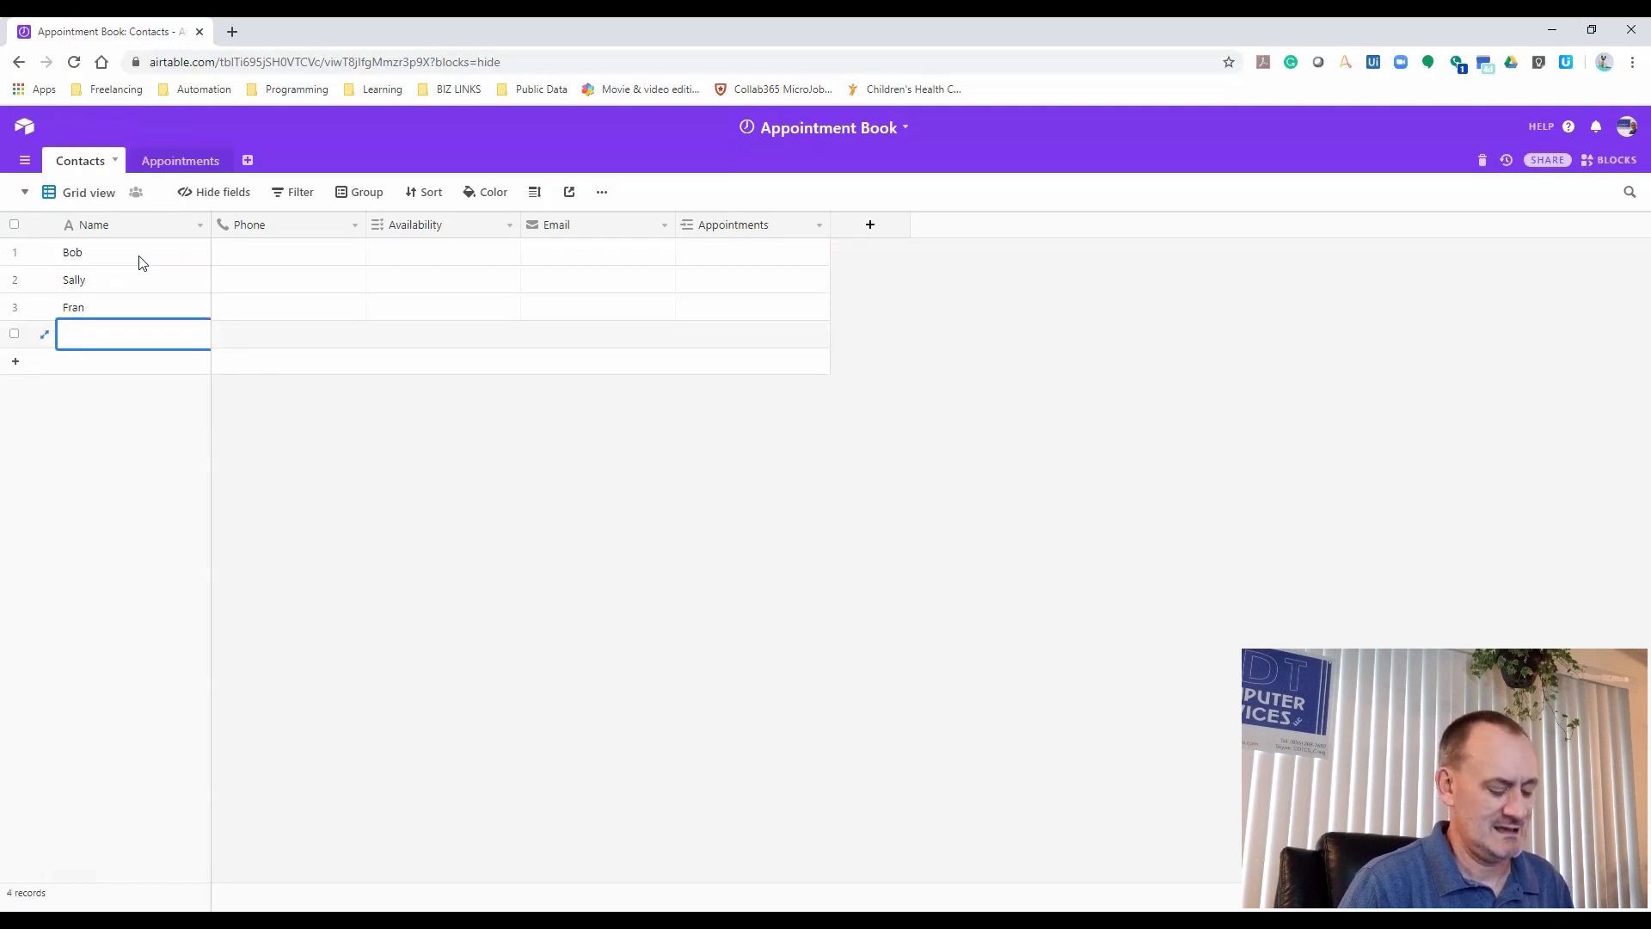
# Add three more records to the Contacts table, entering a first name for each
pyautogui.write('Tobey')
pyautogui.press('Return')
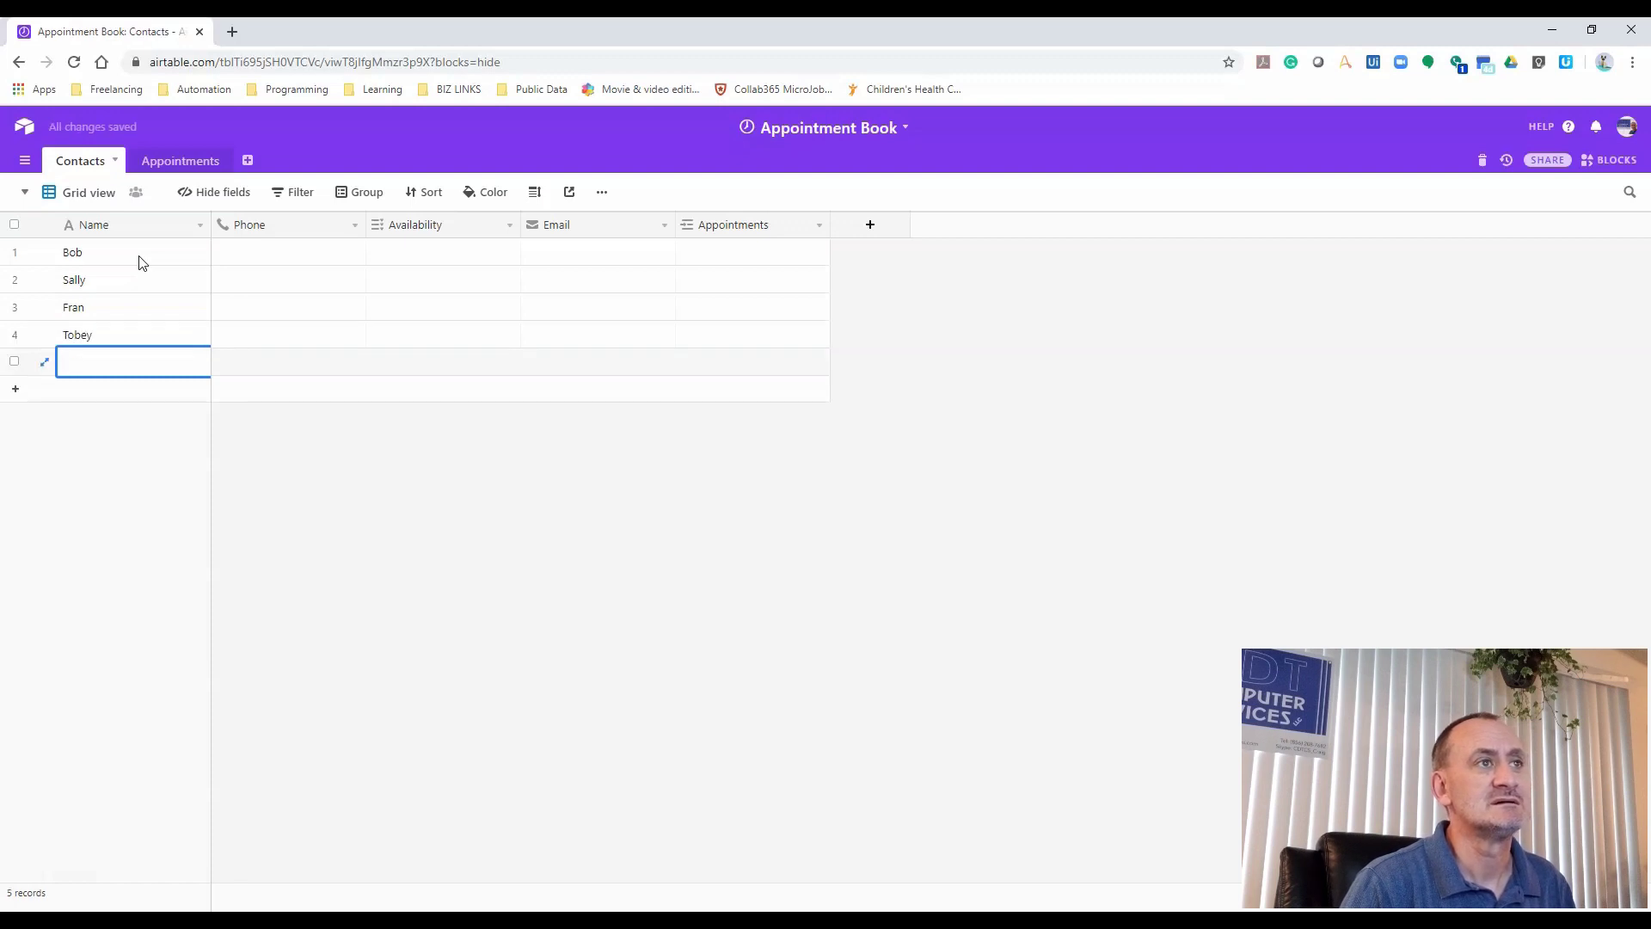
pyautogui.write('Jesse')
pyautogui.press('Return')
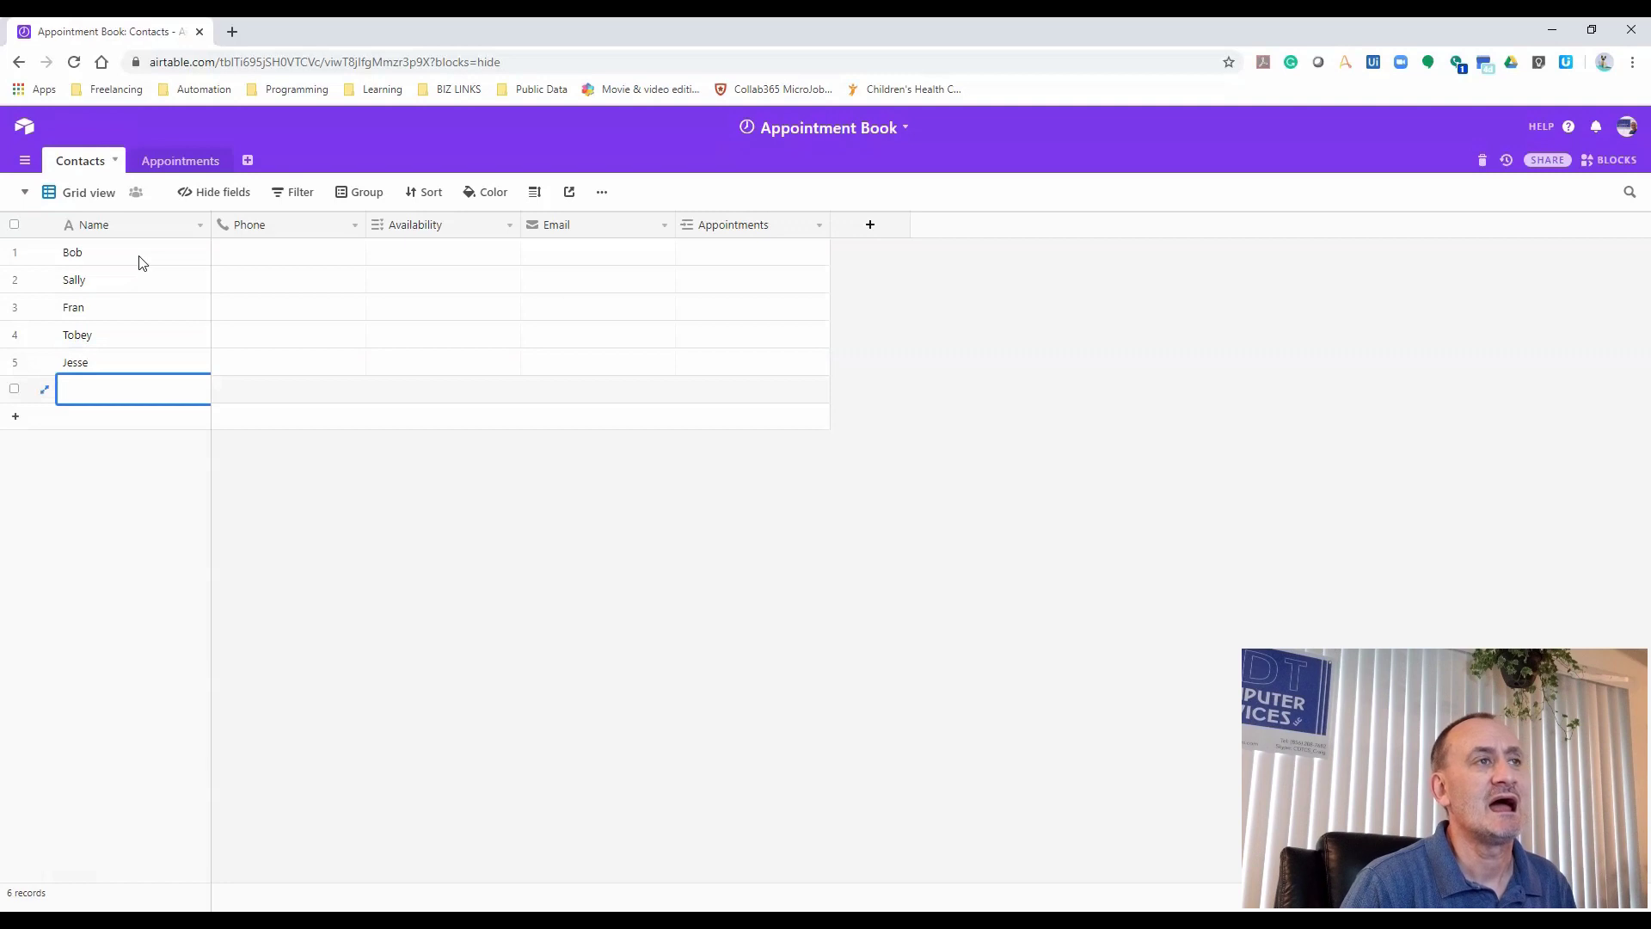
pyautogui.write('Pat')
# Fill in the Phone field for the first three contacts with ten-digit phone numbers
pyautogui.press('Tab')
pyautogui.press('Up')
pyautogui.press('Up')
pyautogui.press('Up')
pyautogui.press('Up')
pyautogui.press('Up')
pyautogui.write('55')
pyautogui.write('5) 444-')
pyautogui.write('3333')
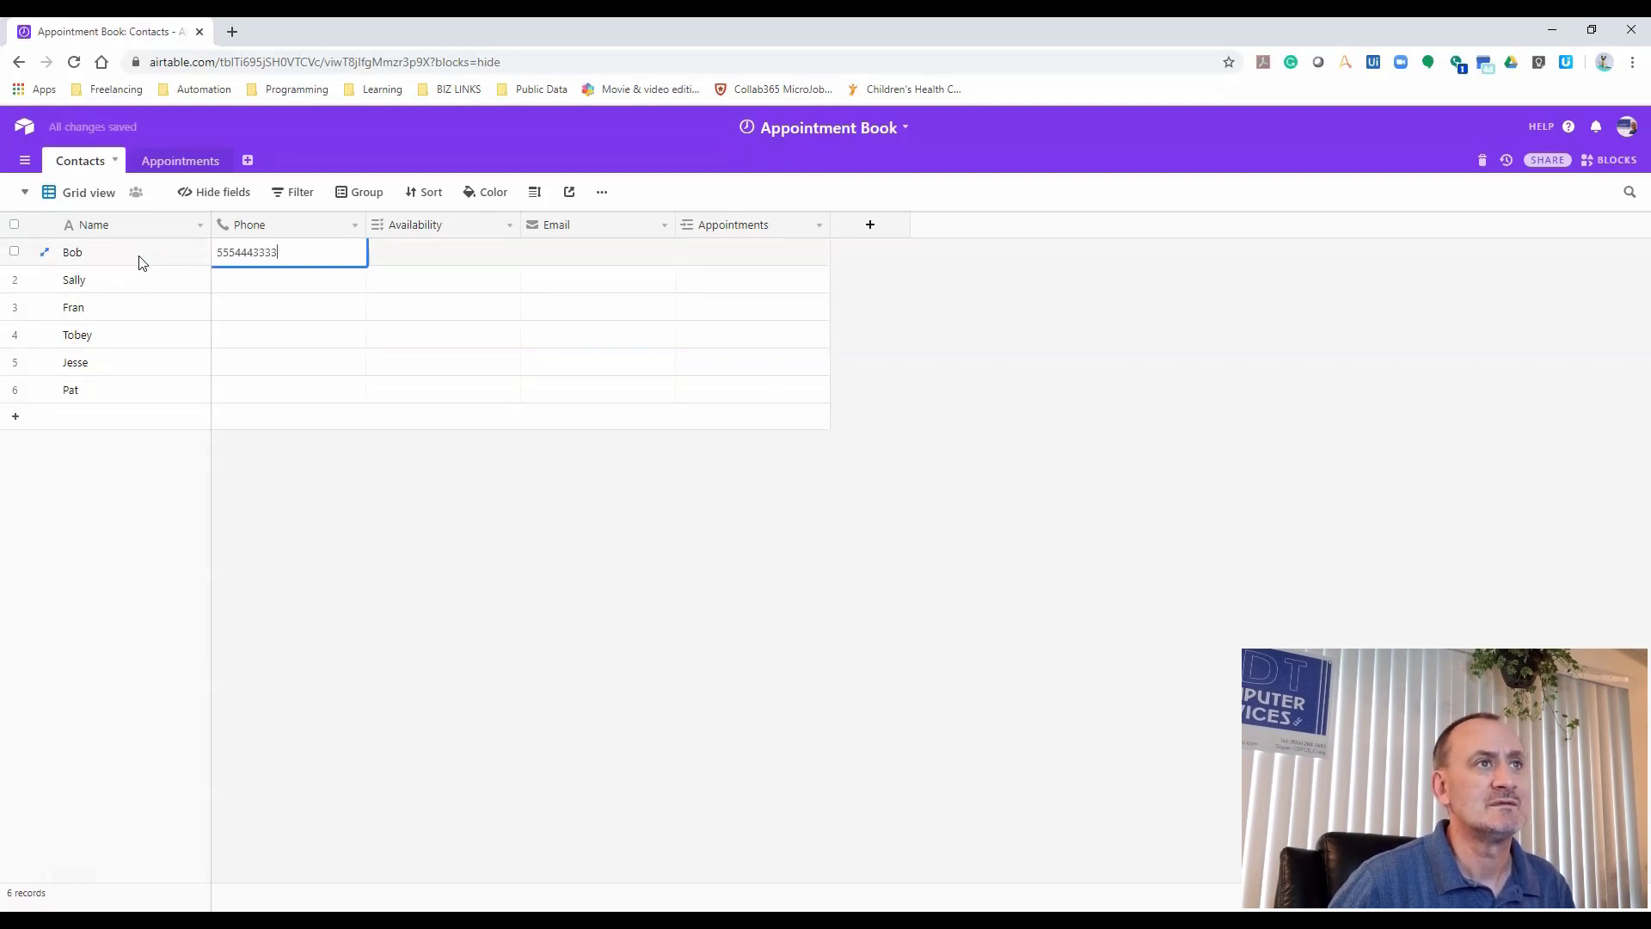
pyautogui.press('Return')
pyautogui.write('111')
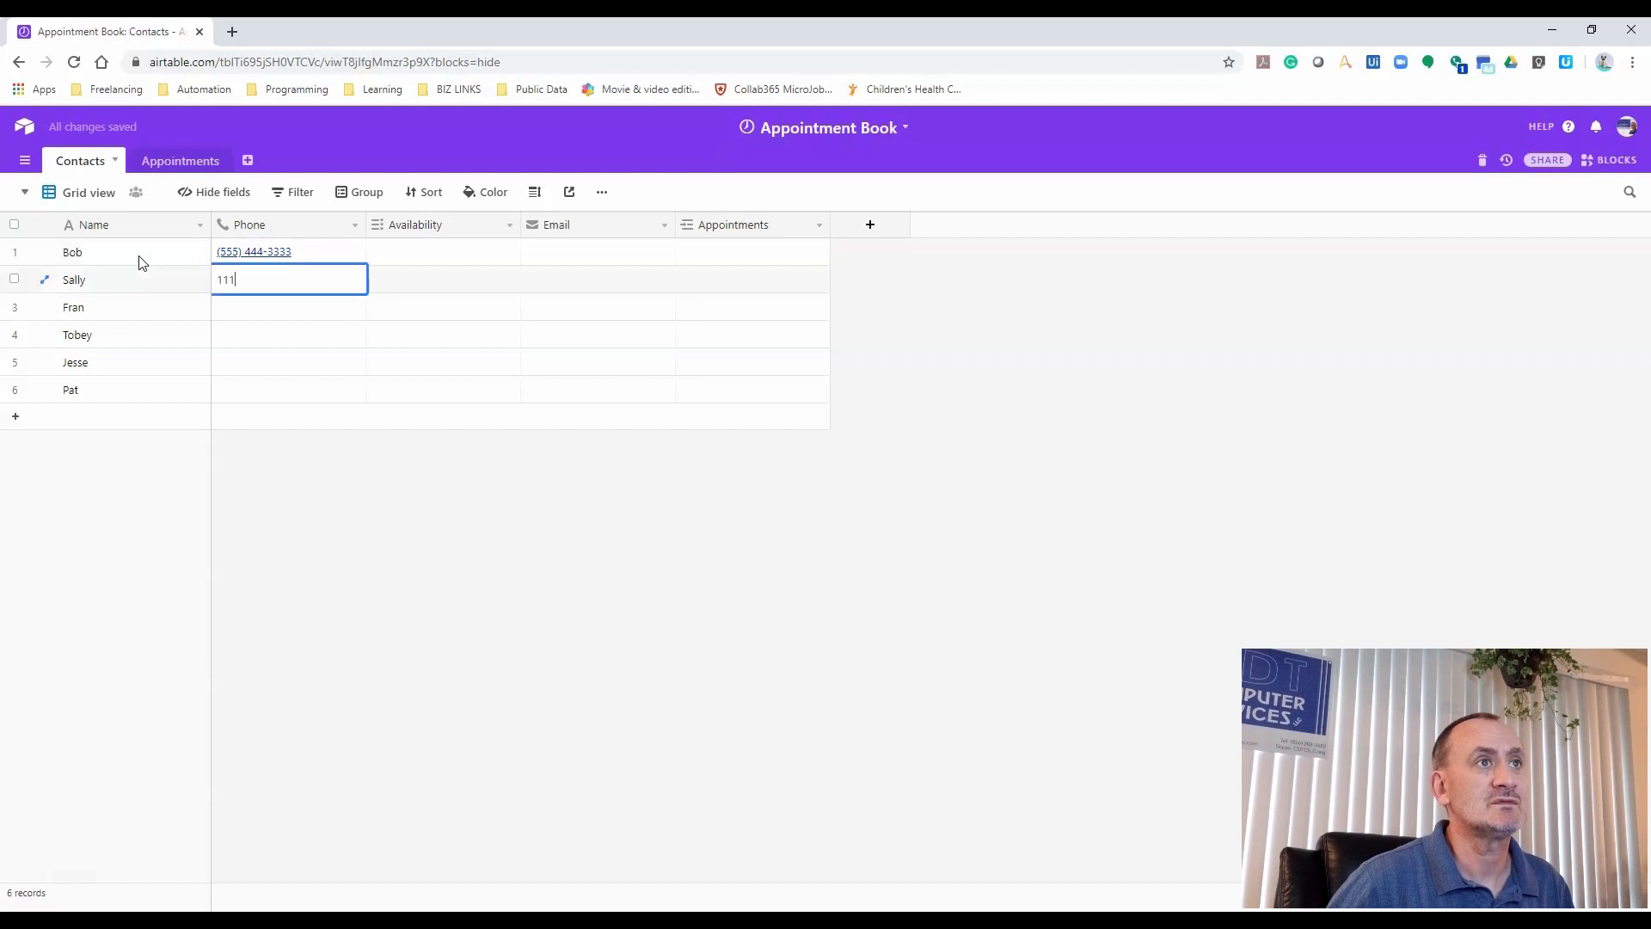
pyautogui.write(') 222-3333')
pyautogui.press('Return')
pyautogui.write('000) ')
pyautogui.write('000-000000')
pyautogui.press('Return')
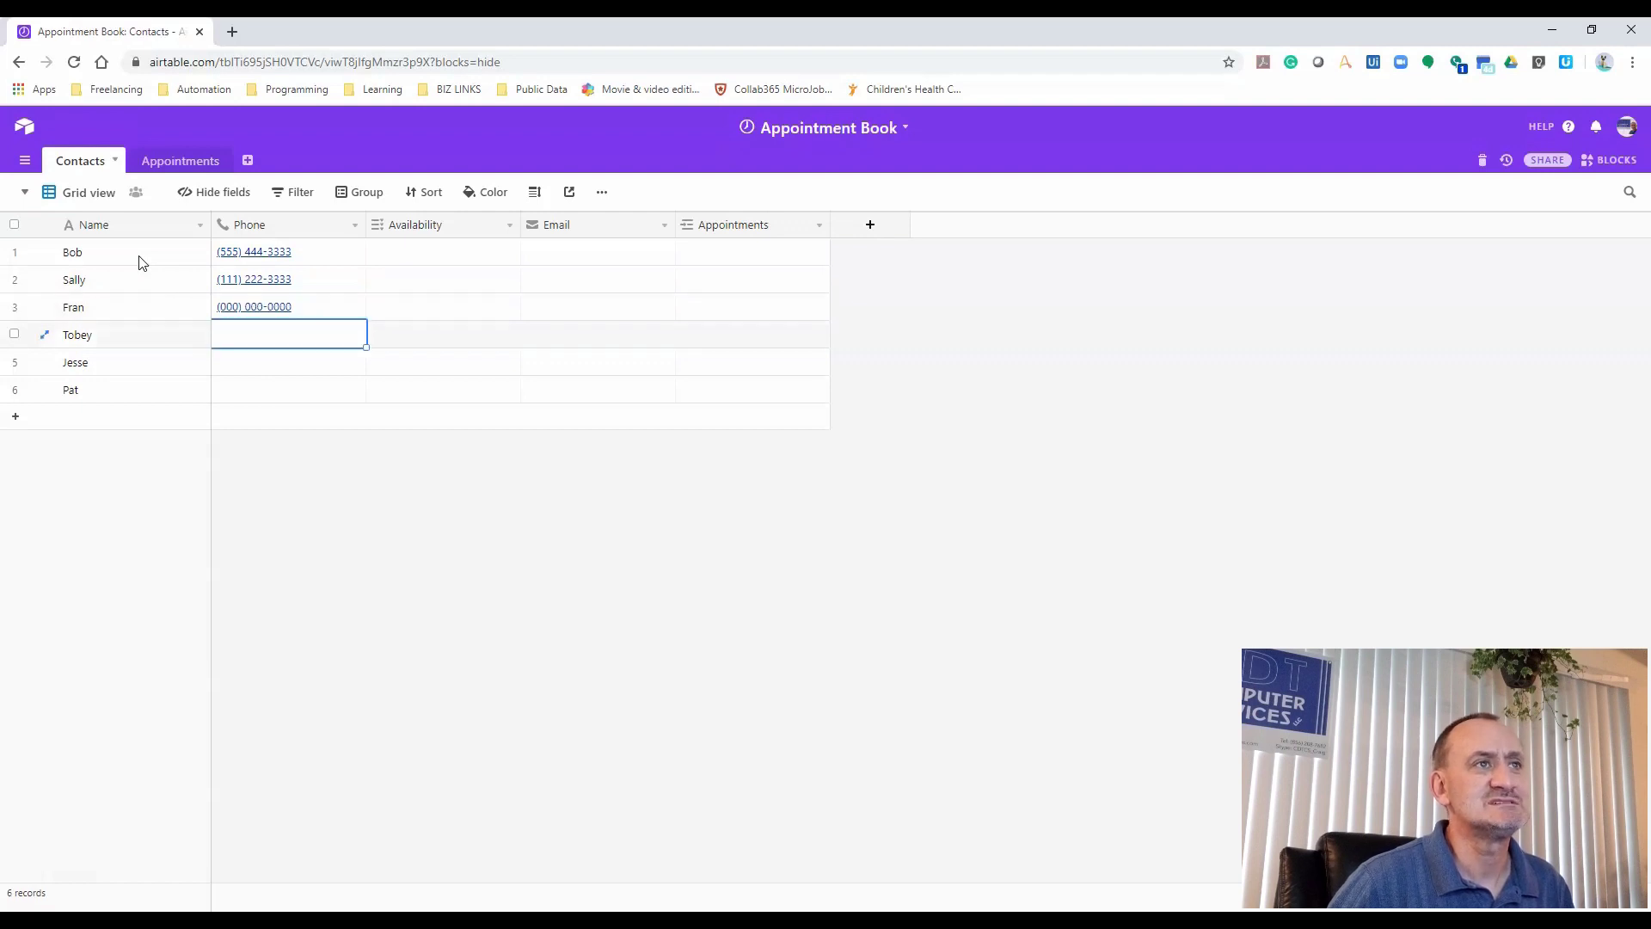
# Fill in the Phone field for the last three contacts, shortening the fourth contact's number to ten digits
pyautogui.write('9')
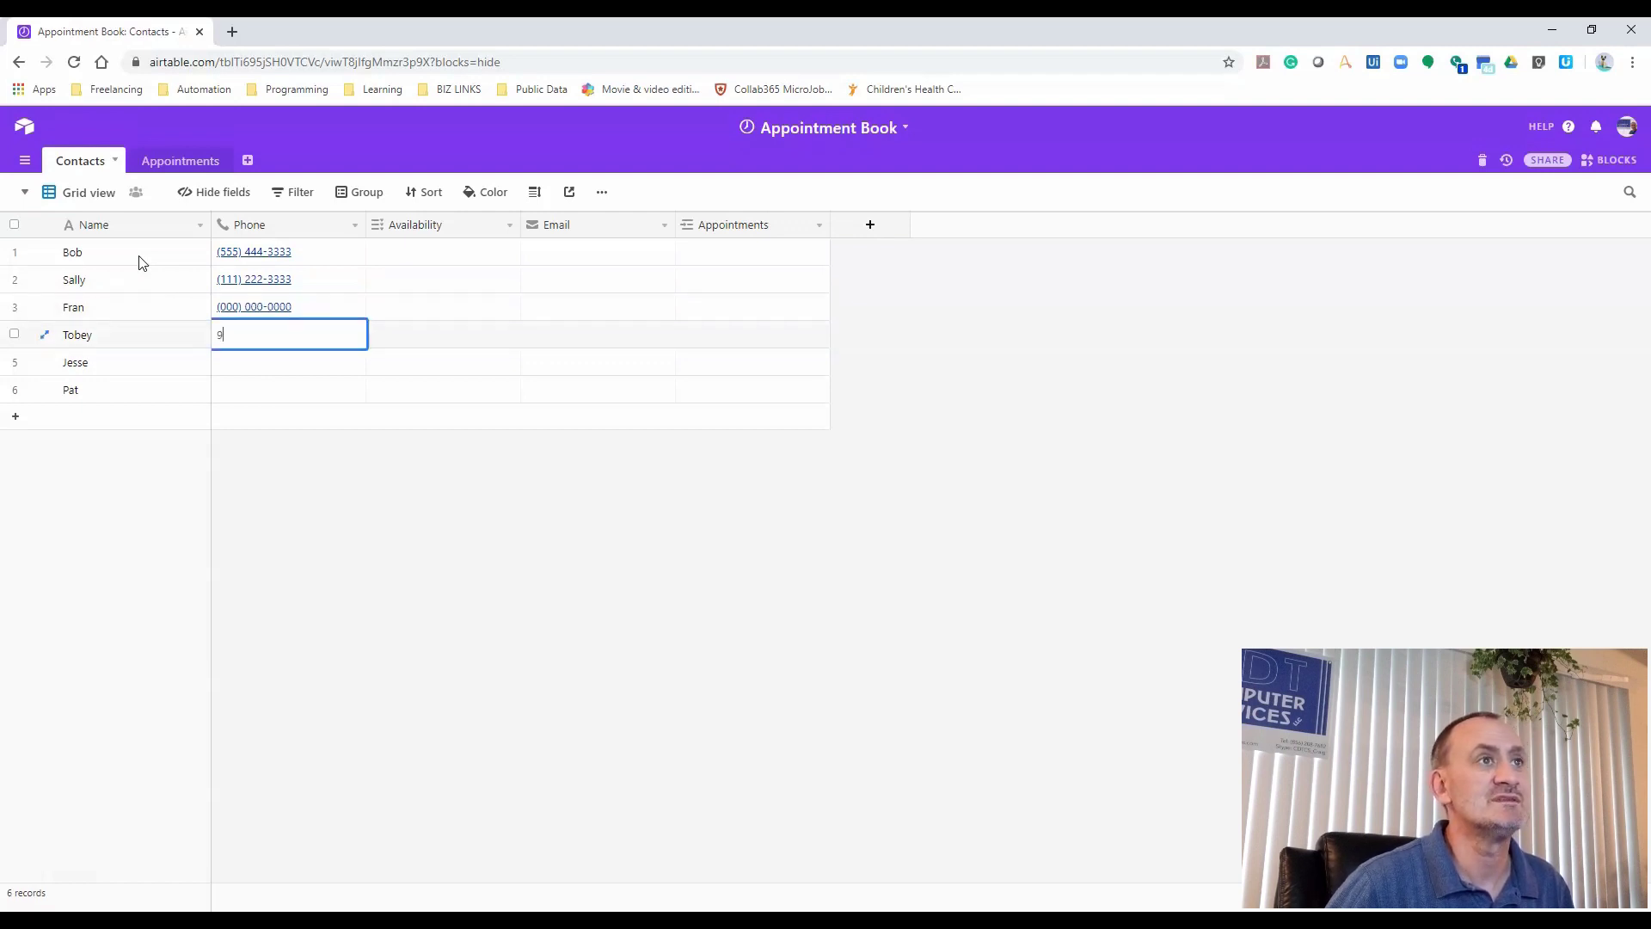
pyautogui.write('9988877777')
pyautogui.press('Return')
pyautogui.press('Up')
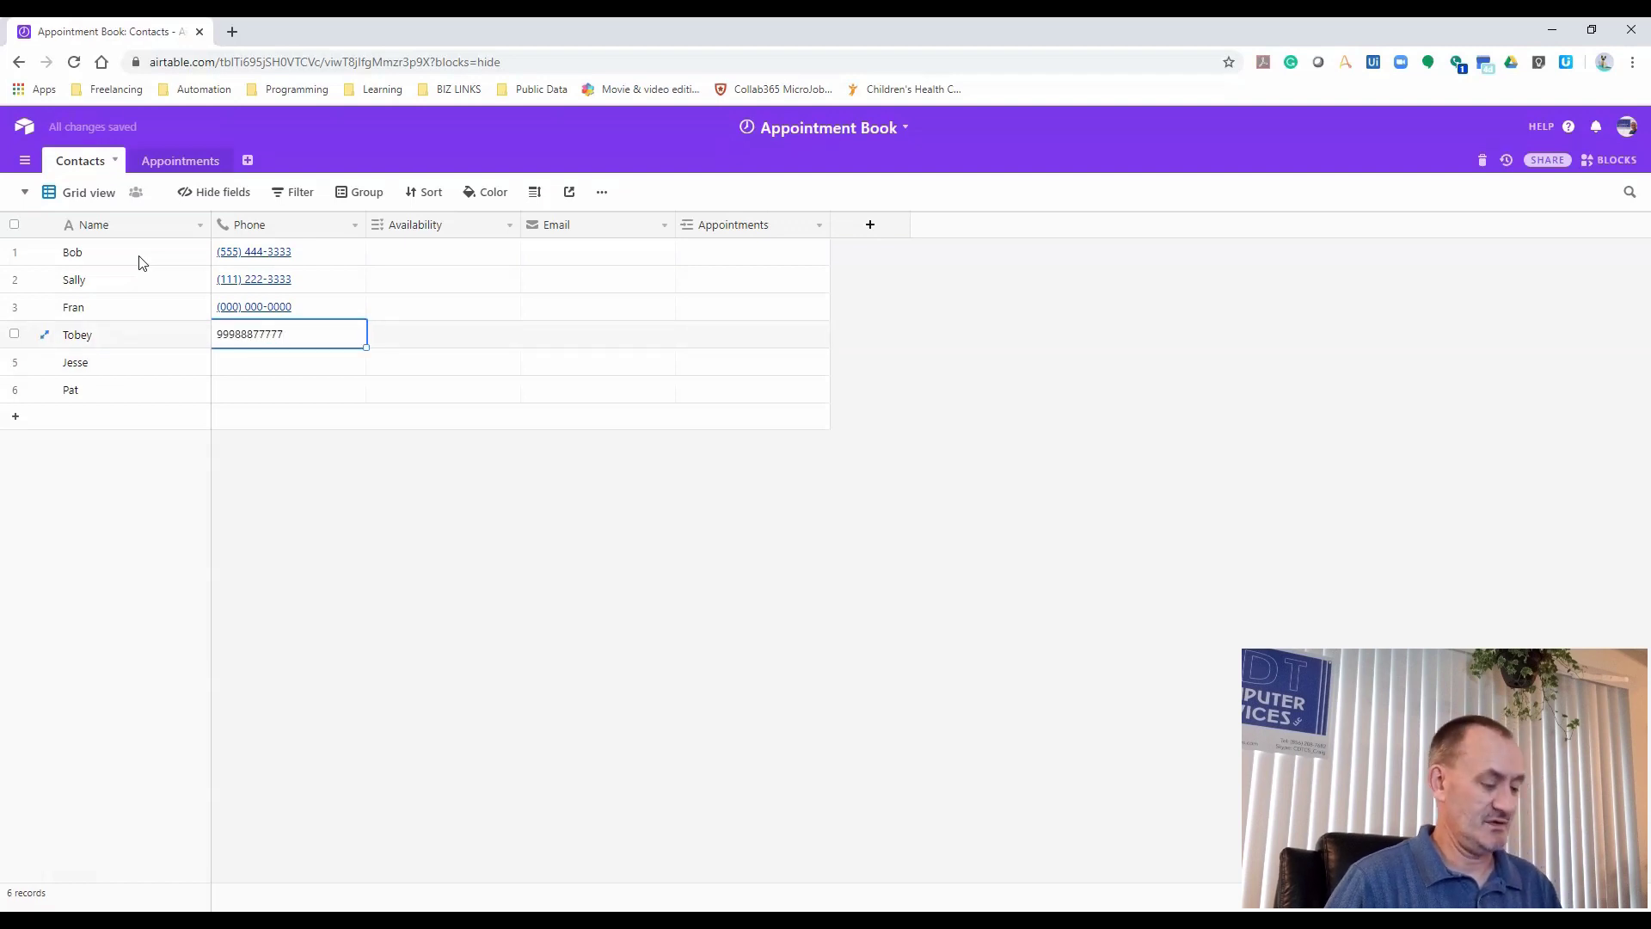
pyautogui.press('Return')
pyautogui.press('BackSpace')
pyautogui.press('Return')
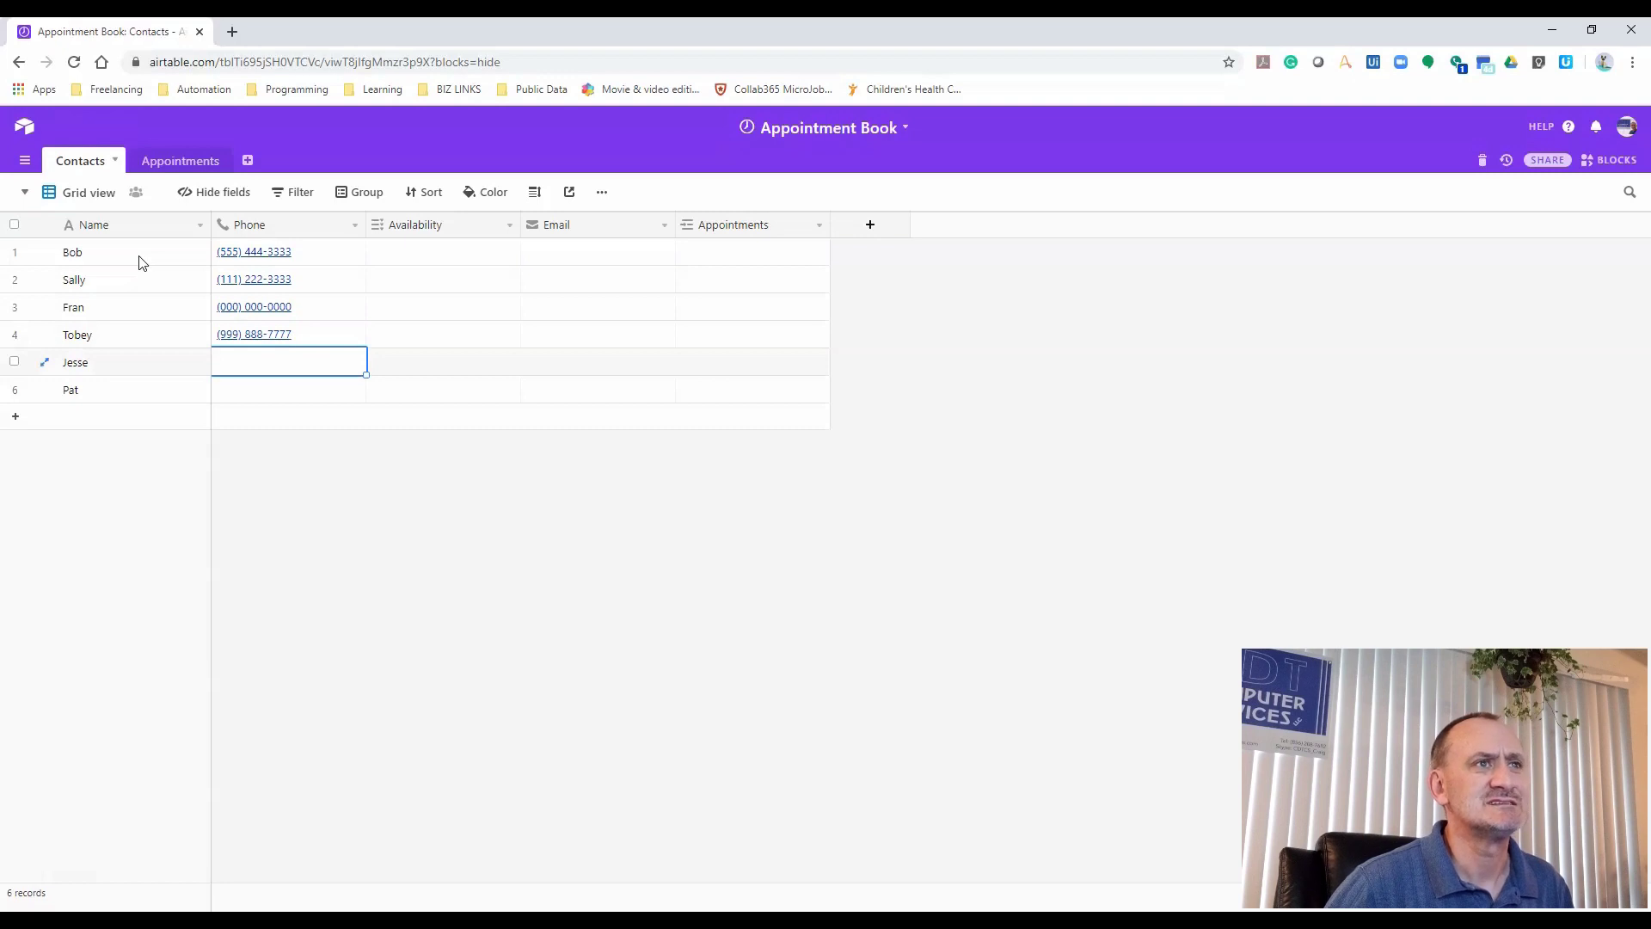
pyautogui.write('6665556666')
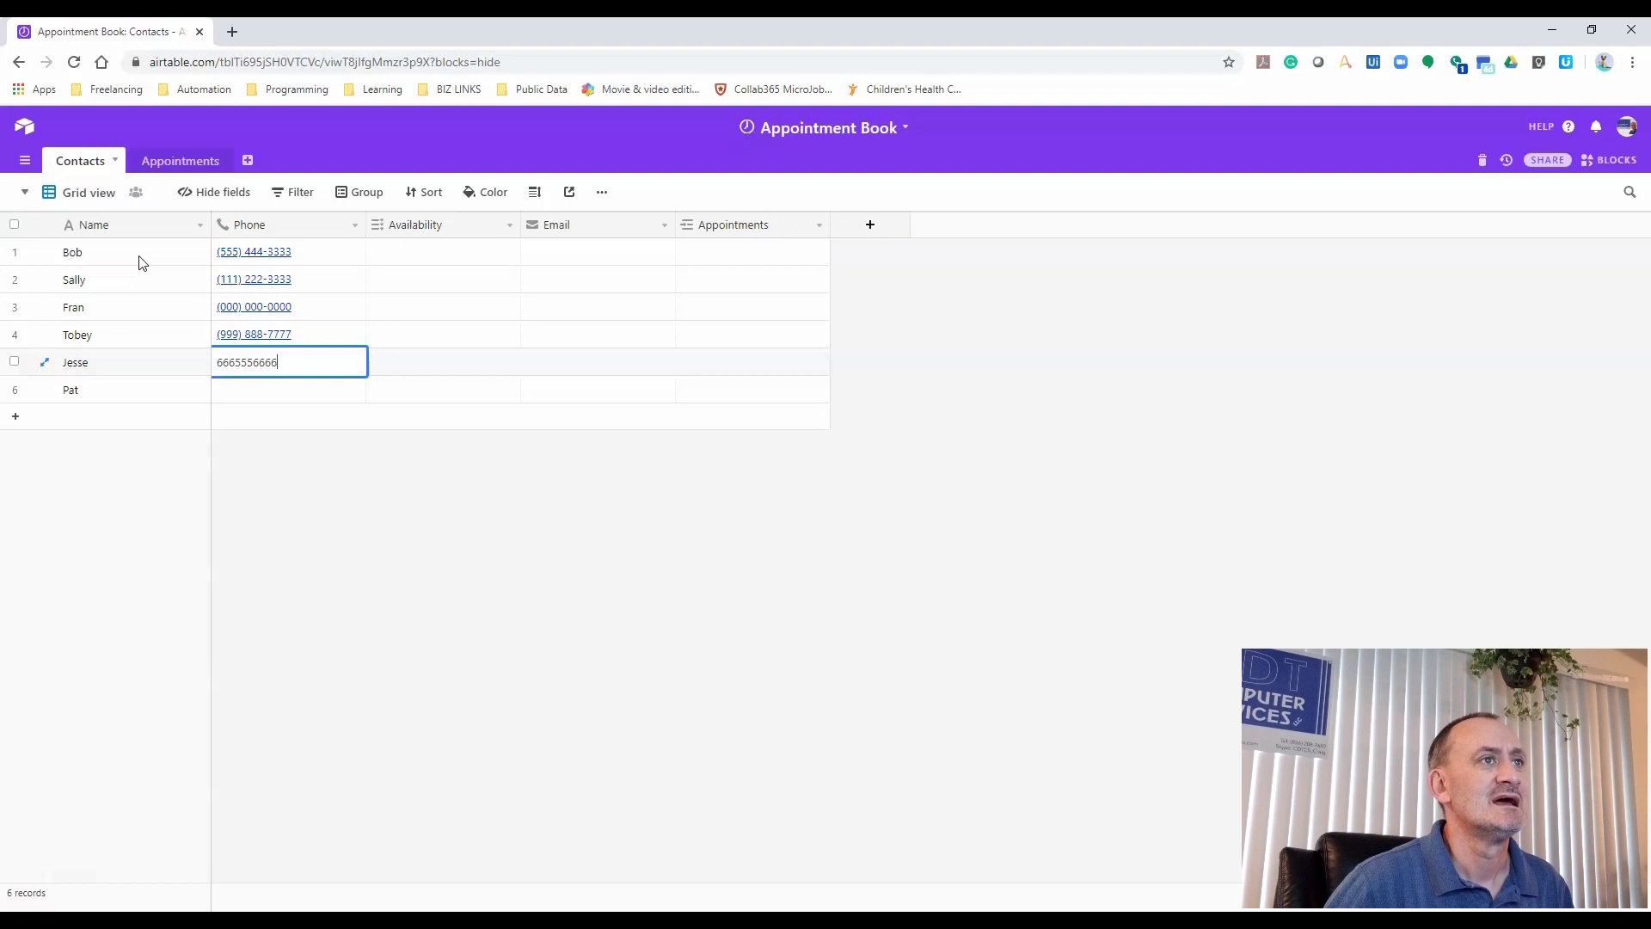
pyautogui.press('Return')
pyautogui.write('888555')
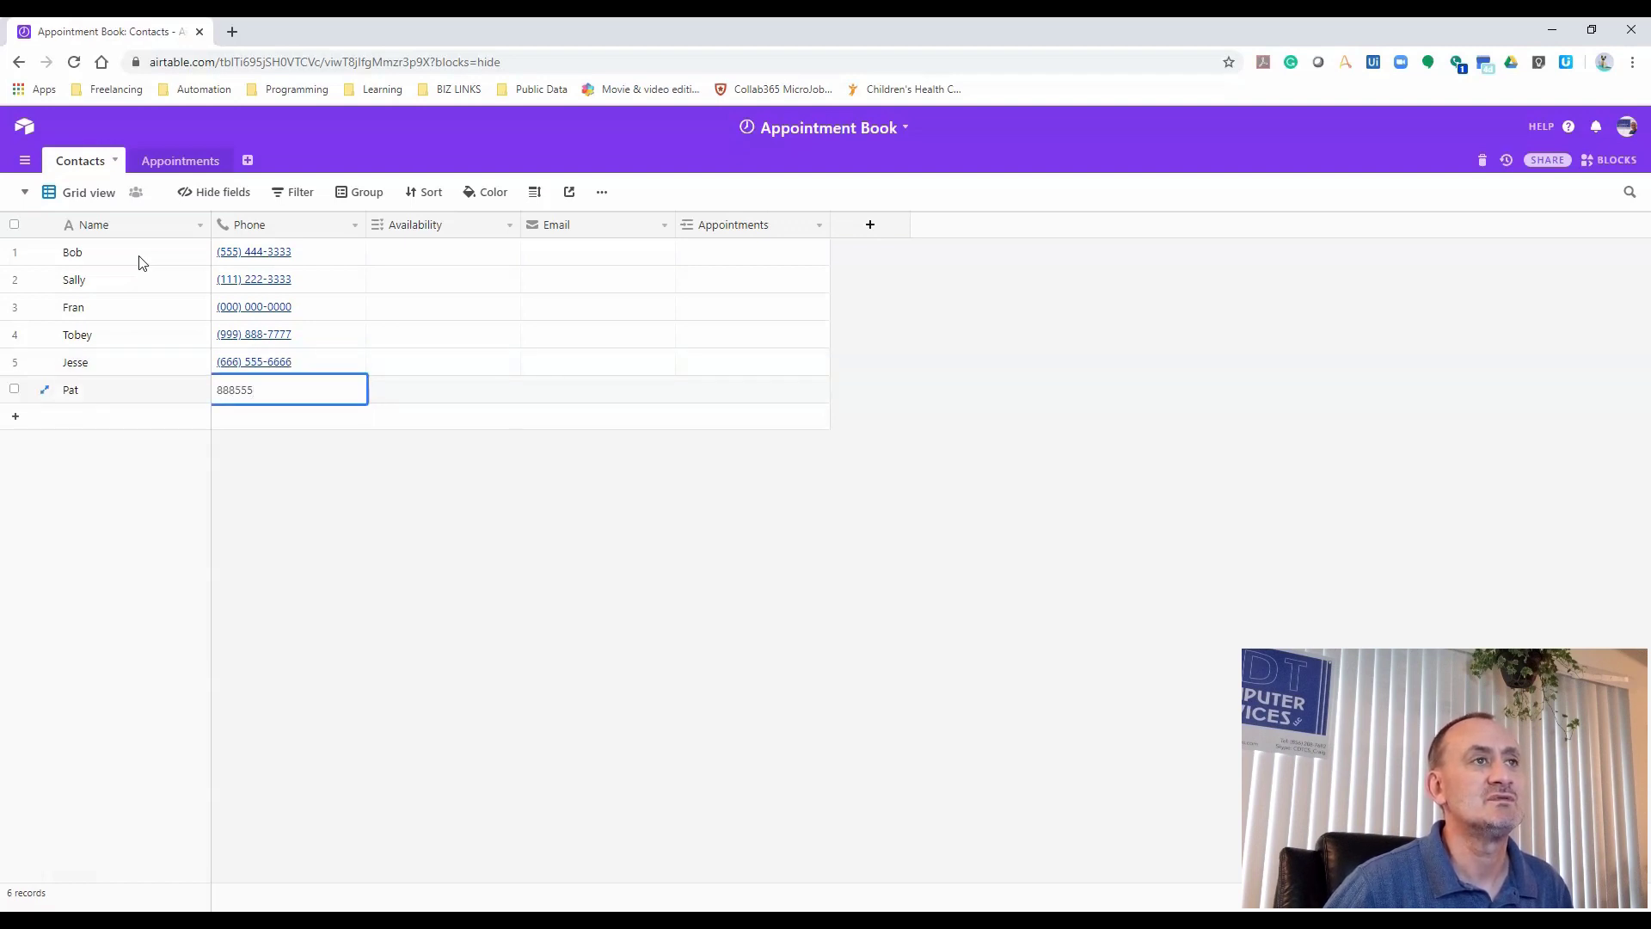
pyautogui.press('Tab')
# Set the first contact's Availability to Monday, Thursday and Friday
pyautogui.press('Up')
pyautogui.press('Up')
pyautogui.press('Up')
pyautogui.press('Up')
pyautogui.press('Up')
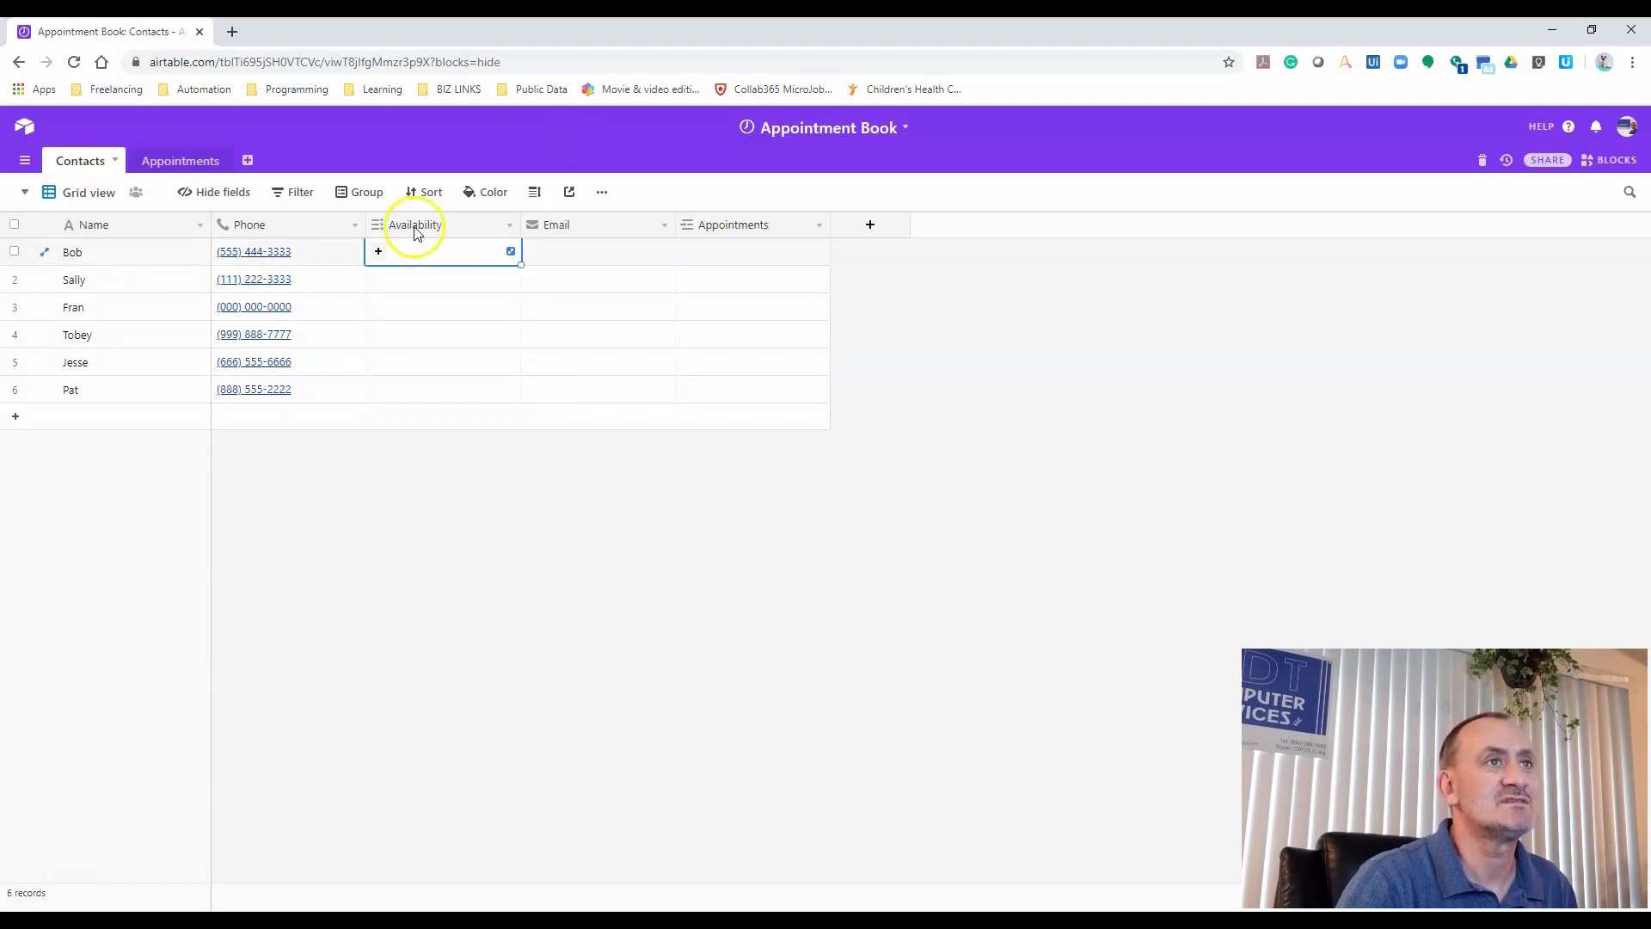
pyautogui.click(379, 252)
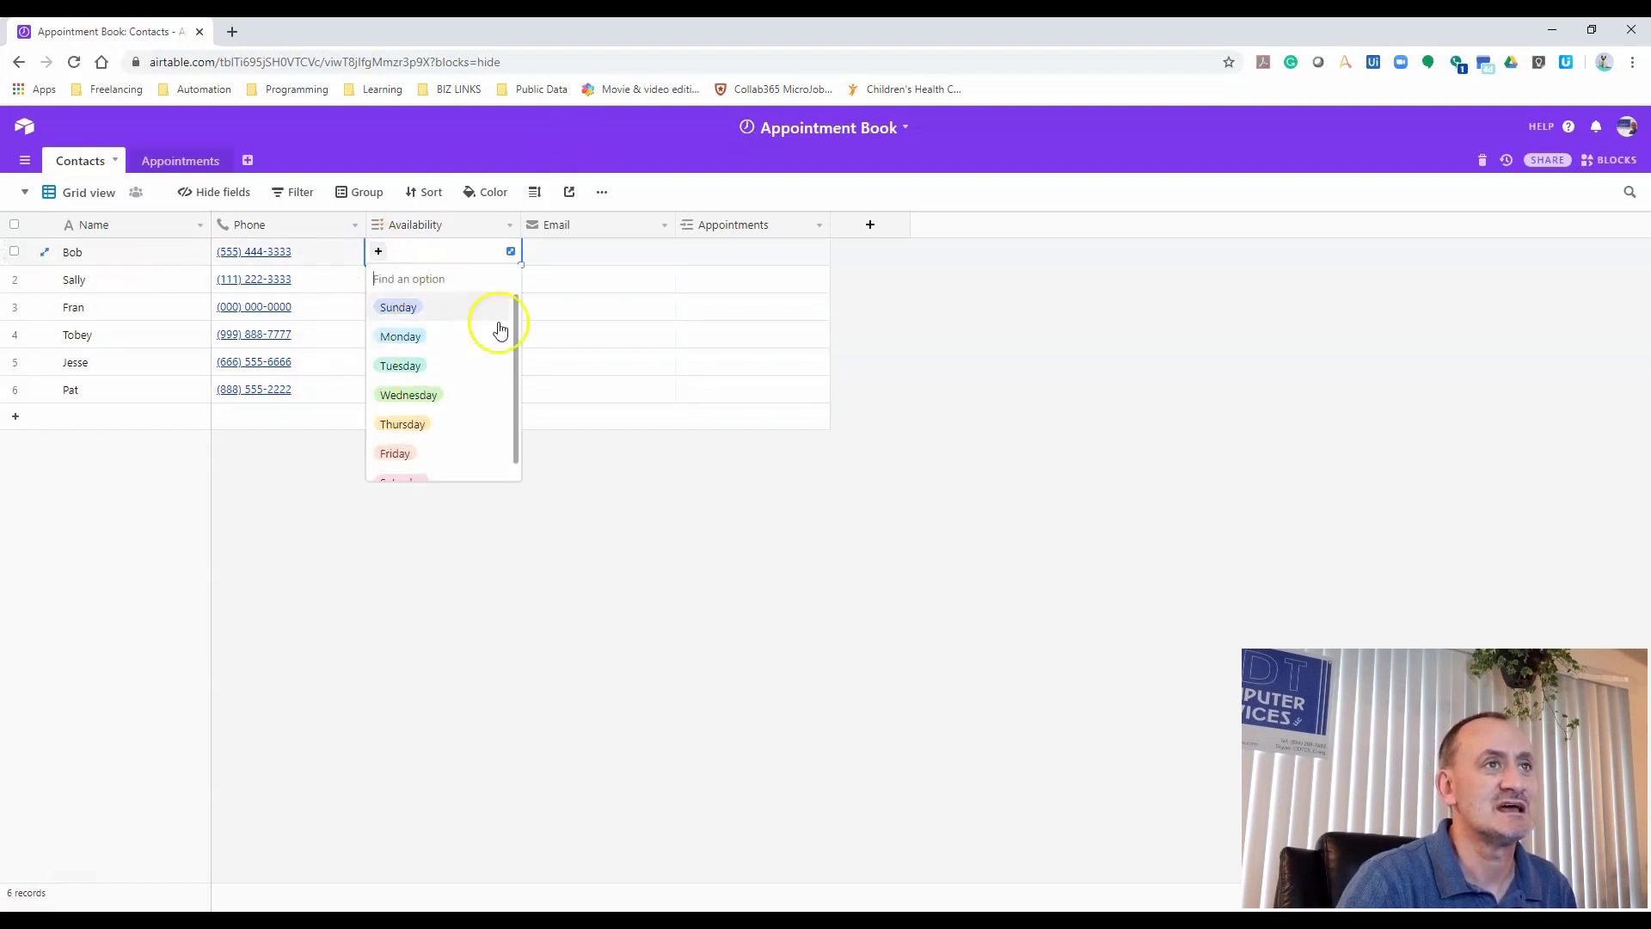
pyautogui.click(426, 344)
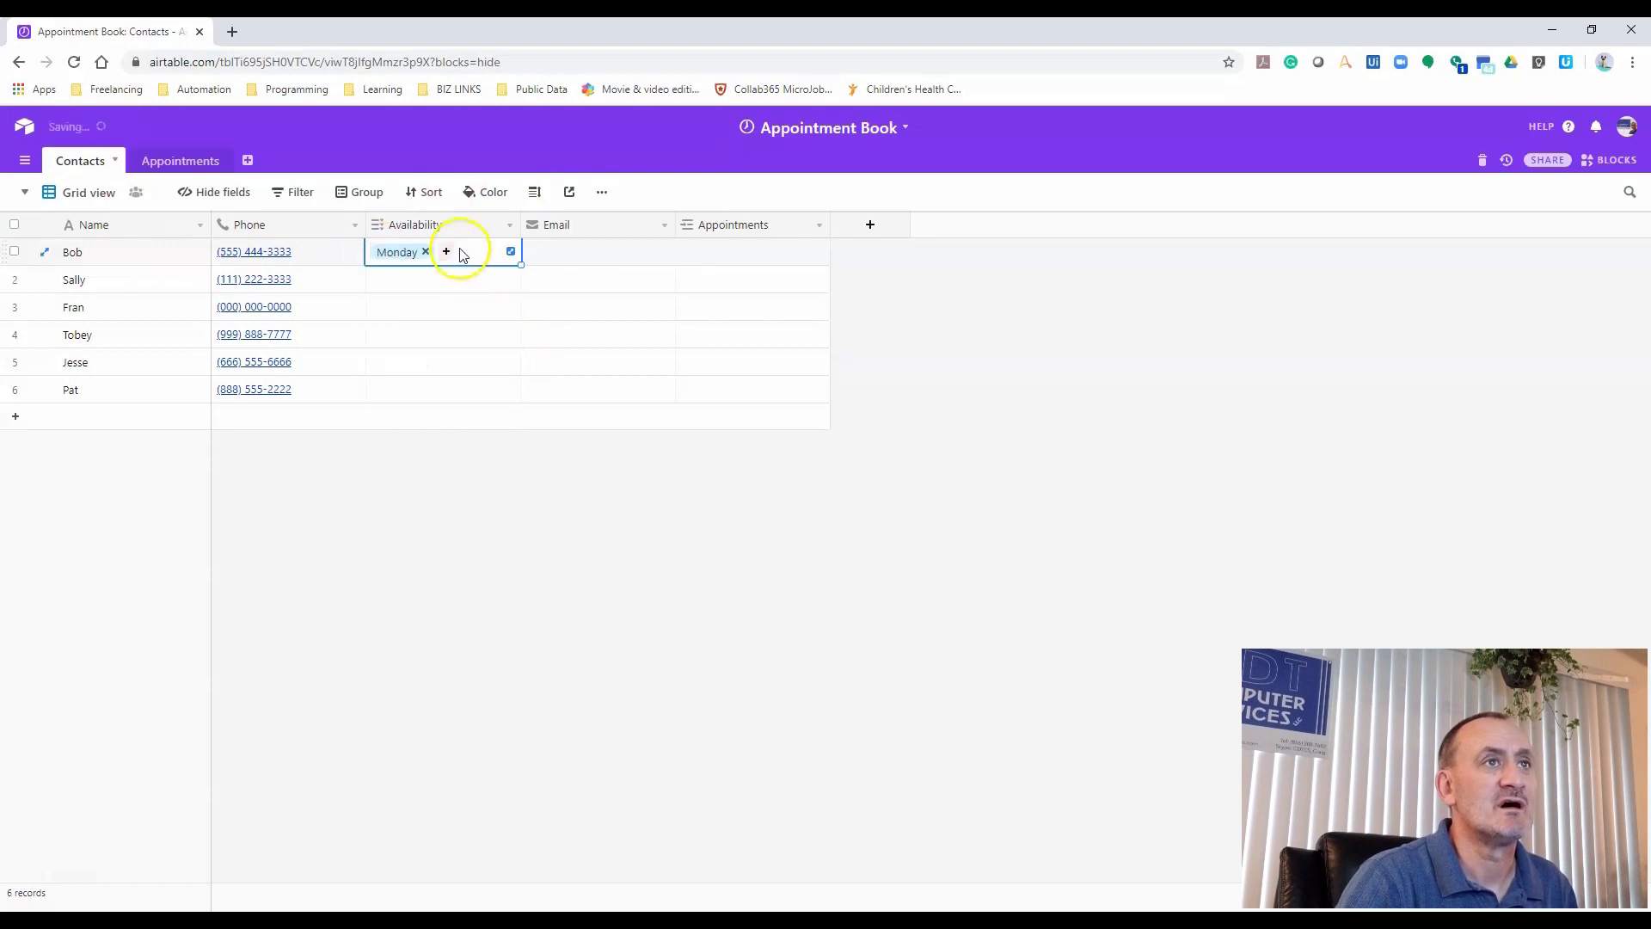
pyautogui.click(446, 251)
pyautogui.click(412, 394)
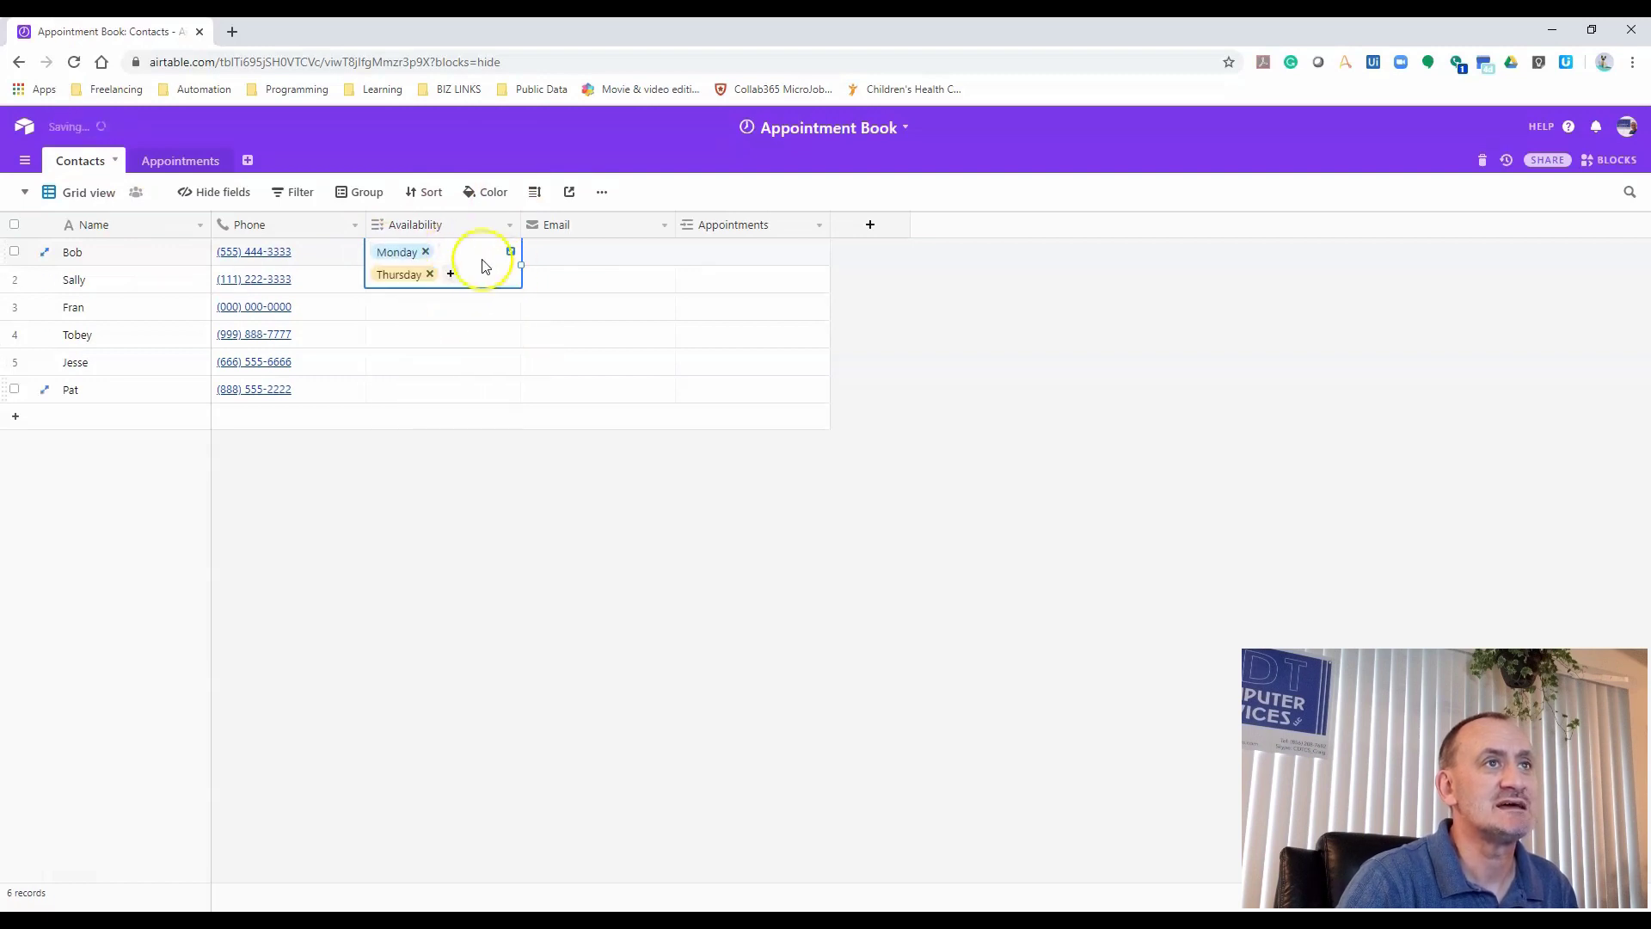
pyautogui.click(452, 274)
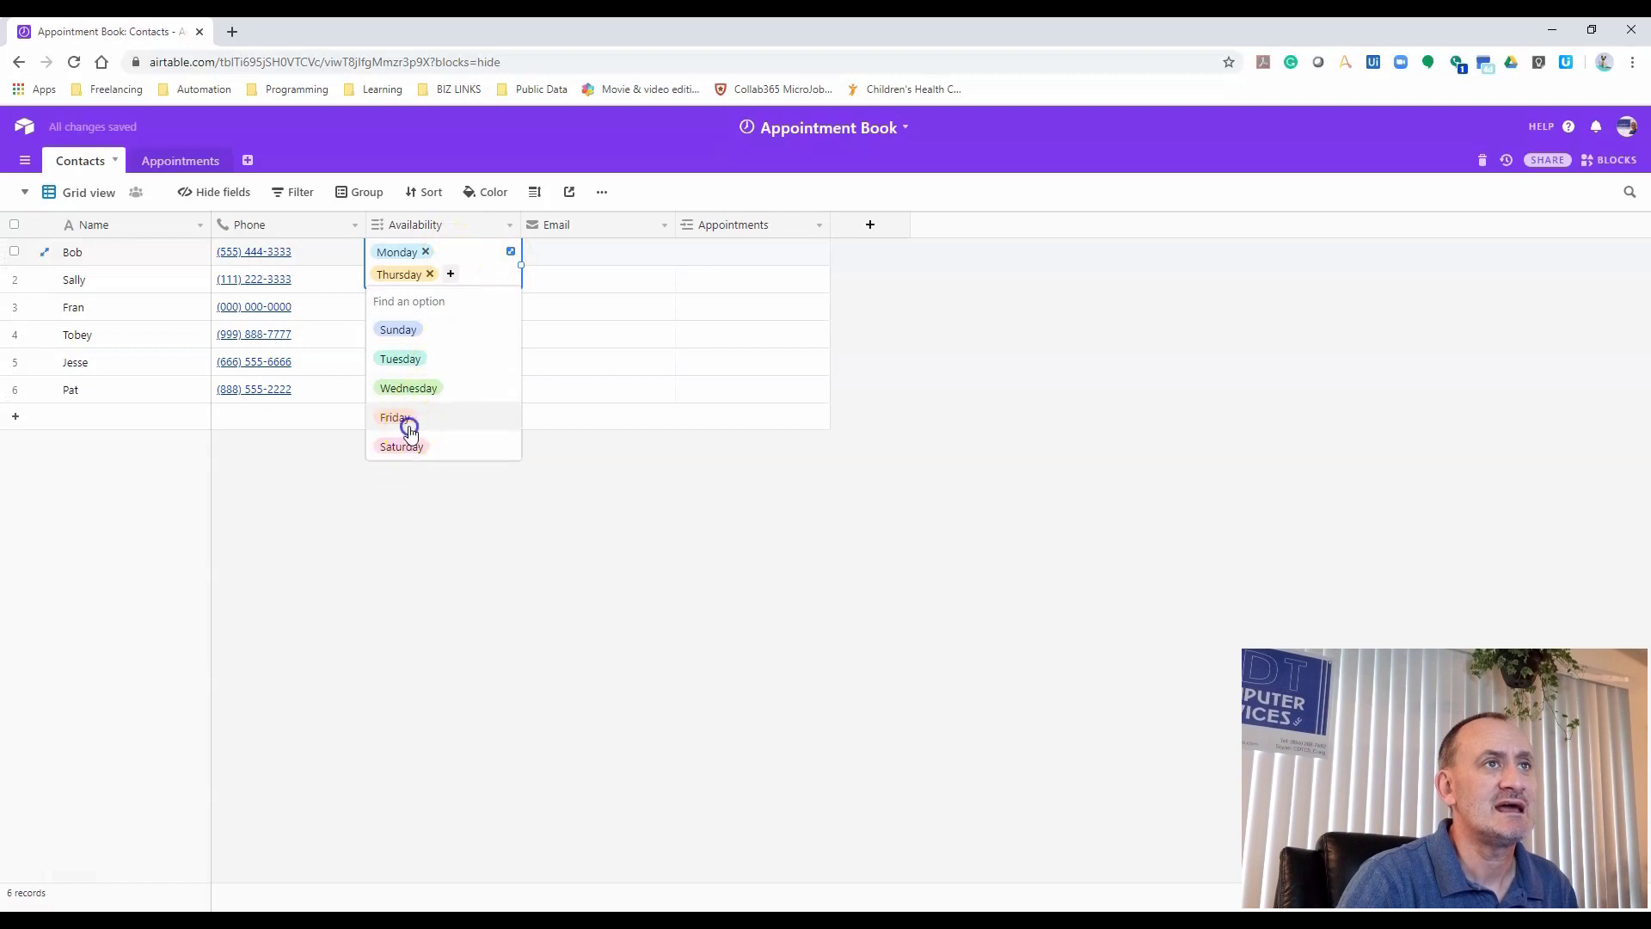
pyautogui.click(408, 421)
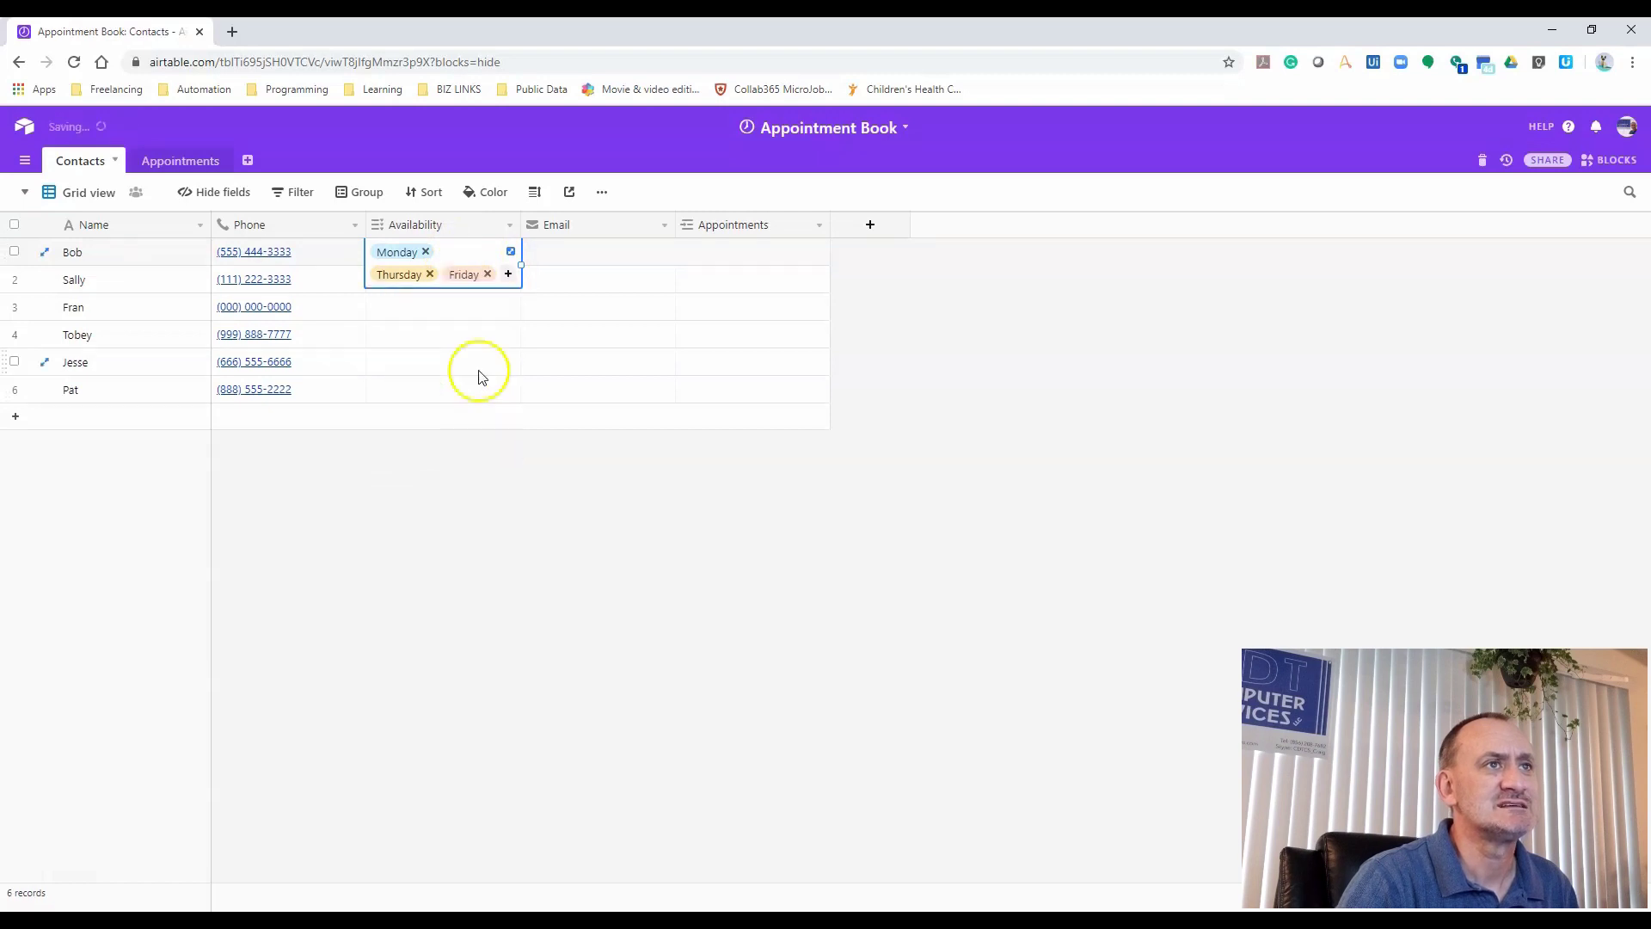
# Add Monday, Tuesday and further days to the second contact's Availability
pyautogui.click(501, 302)
pyautogui.click(479, 275)
pyautogui.click(379, 278)
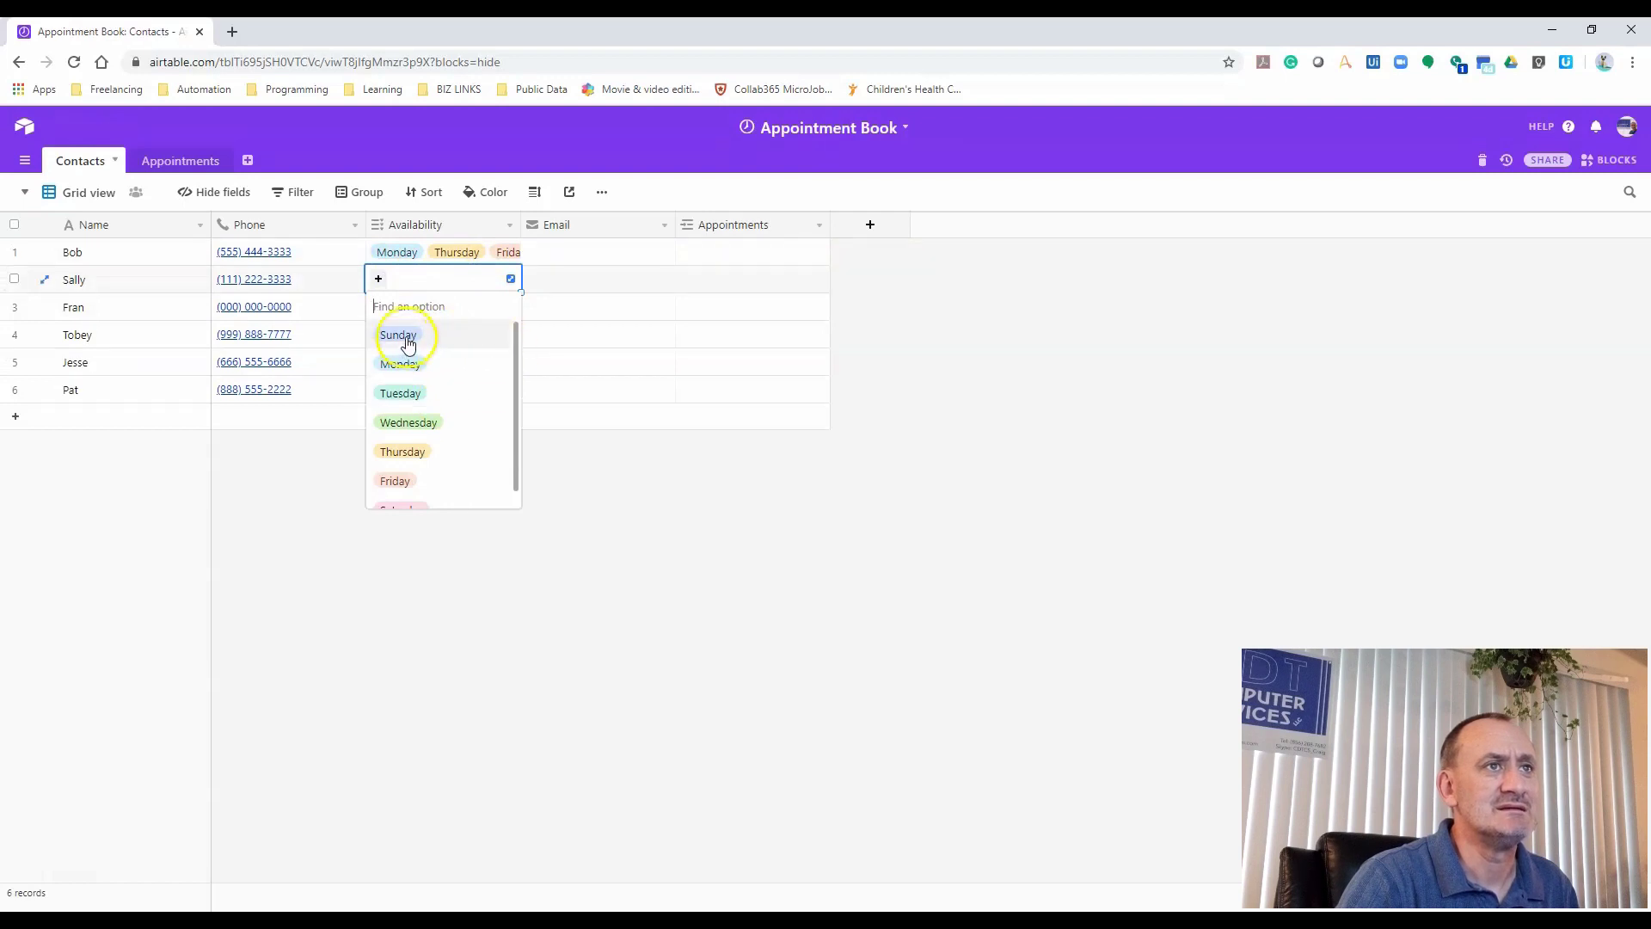
pyautogui.click(419, 369)
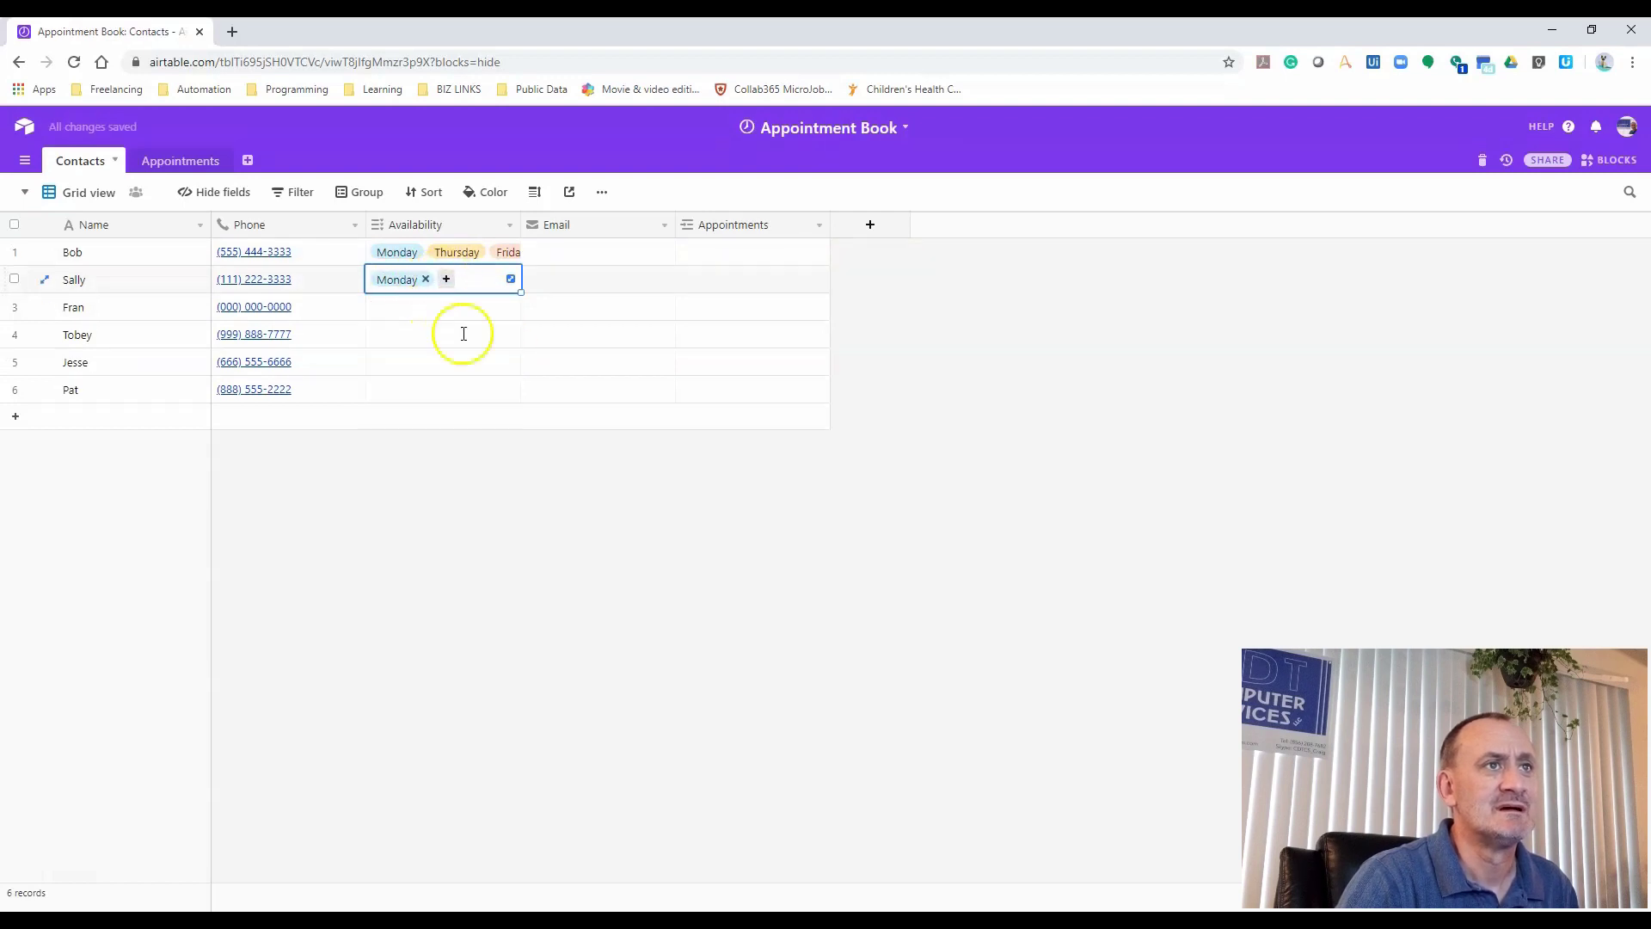
pyautogui.click(427, 370)
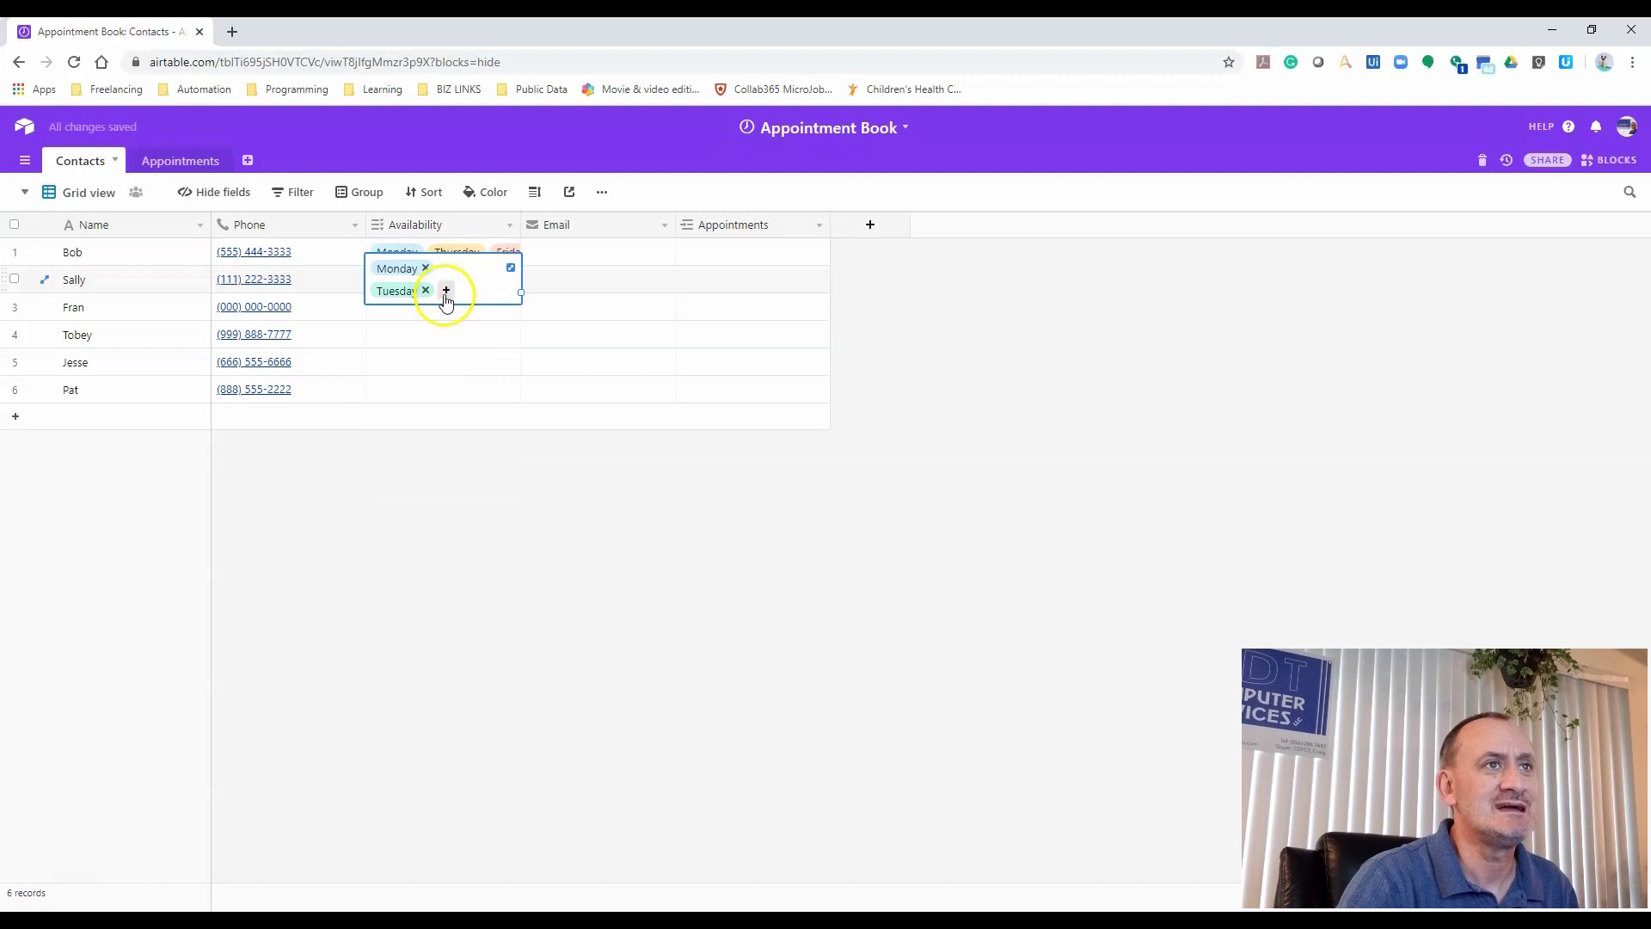
pyautogui.click(427, 372)
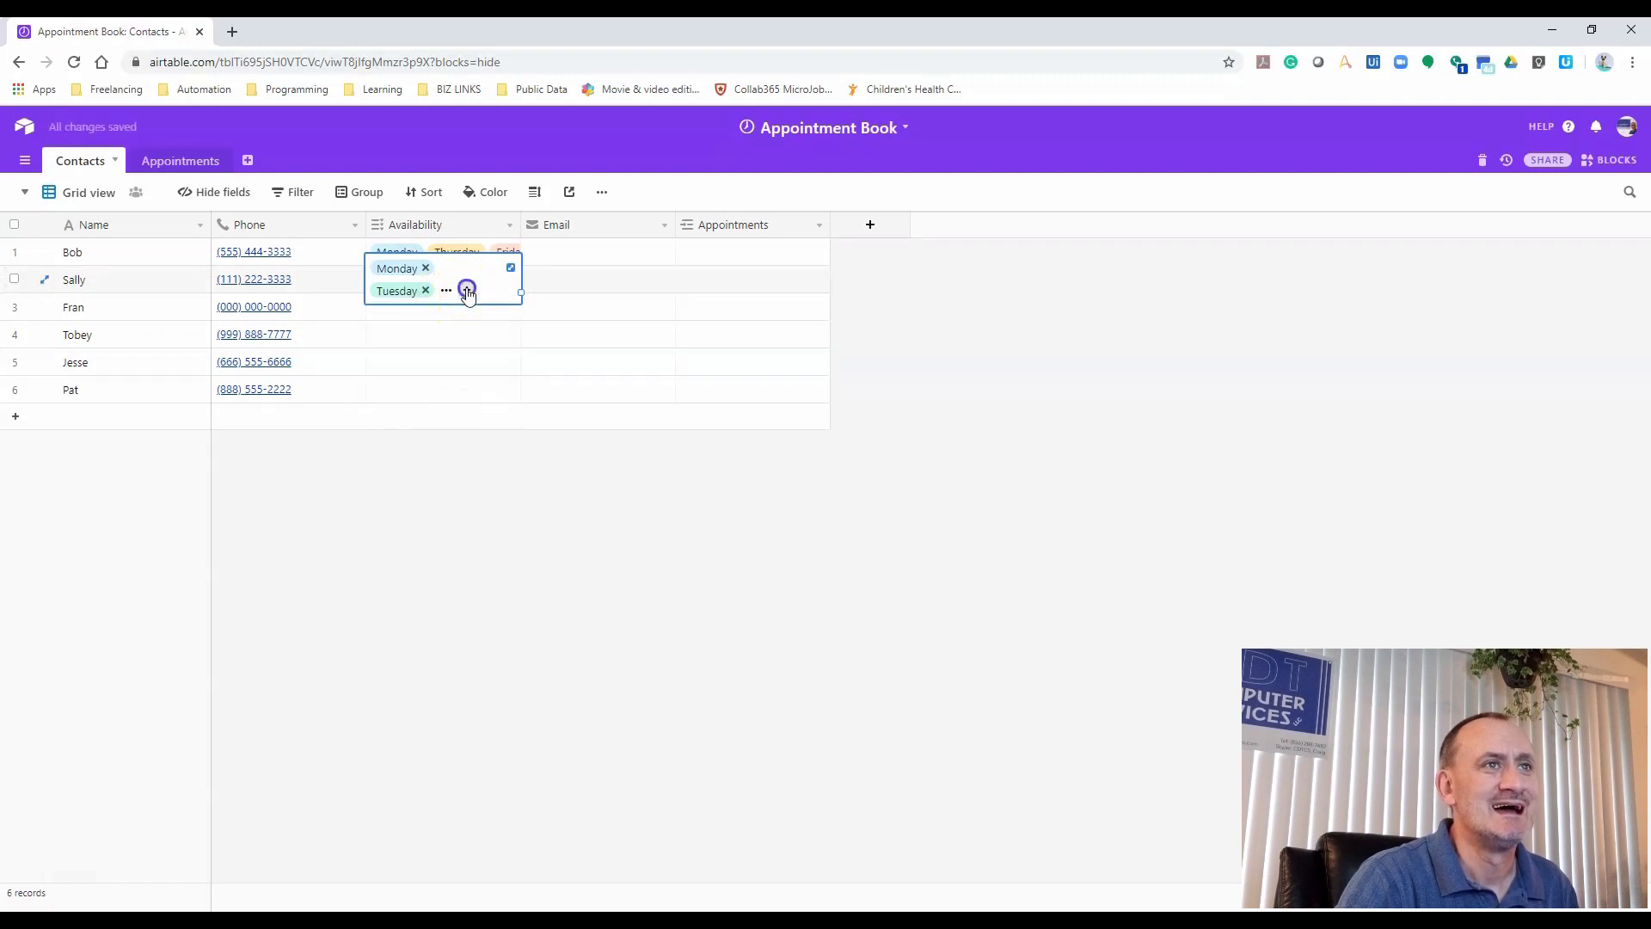
pyautogui.click(423, 382)
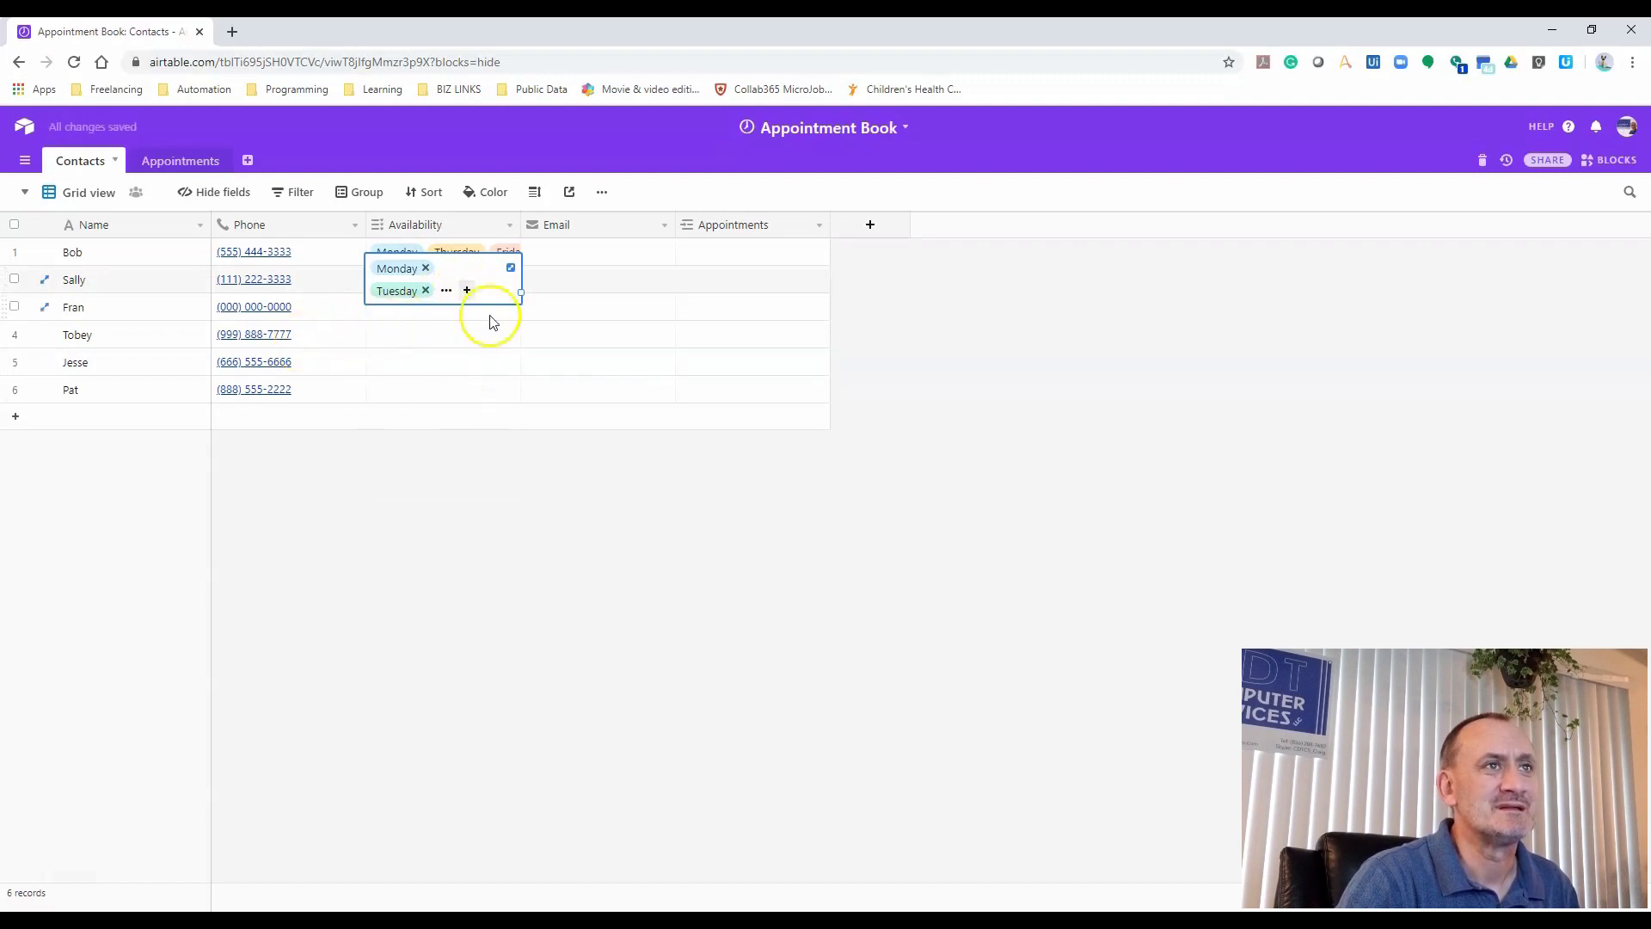
# Set the third contact's Availability to all seven days, Sunday through Saturday
pyautogui.click(565, 303)
pyautogui.click(427, 311)
pyautogui.click(378, 307)
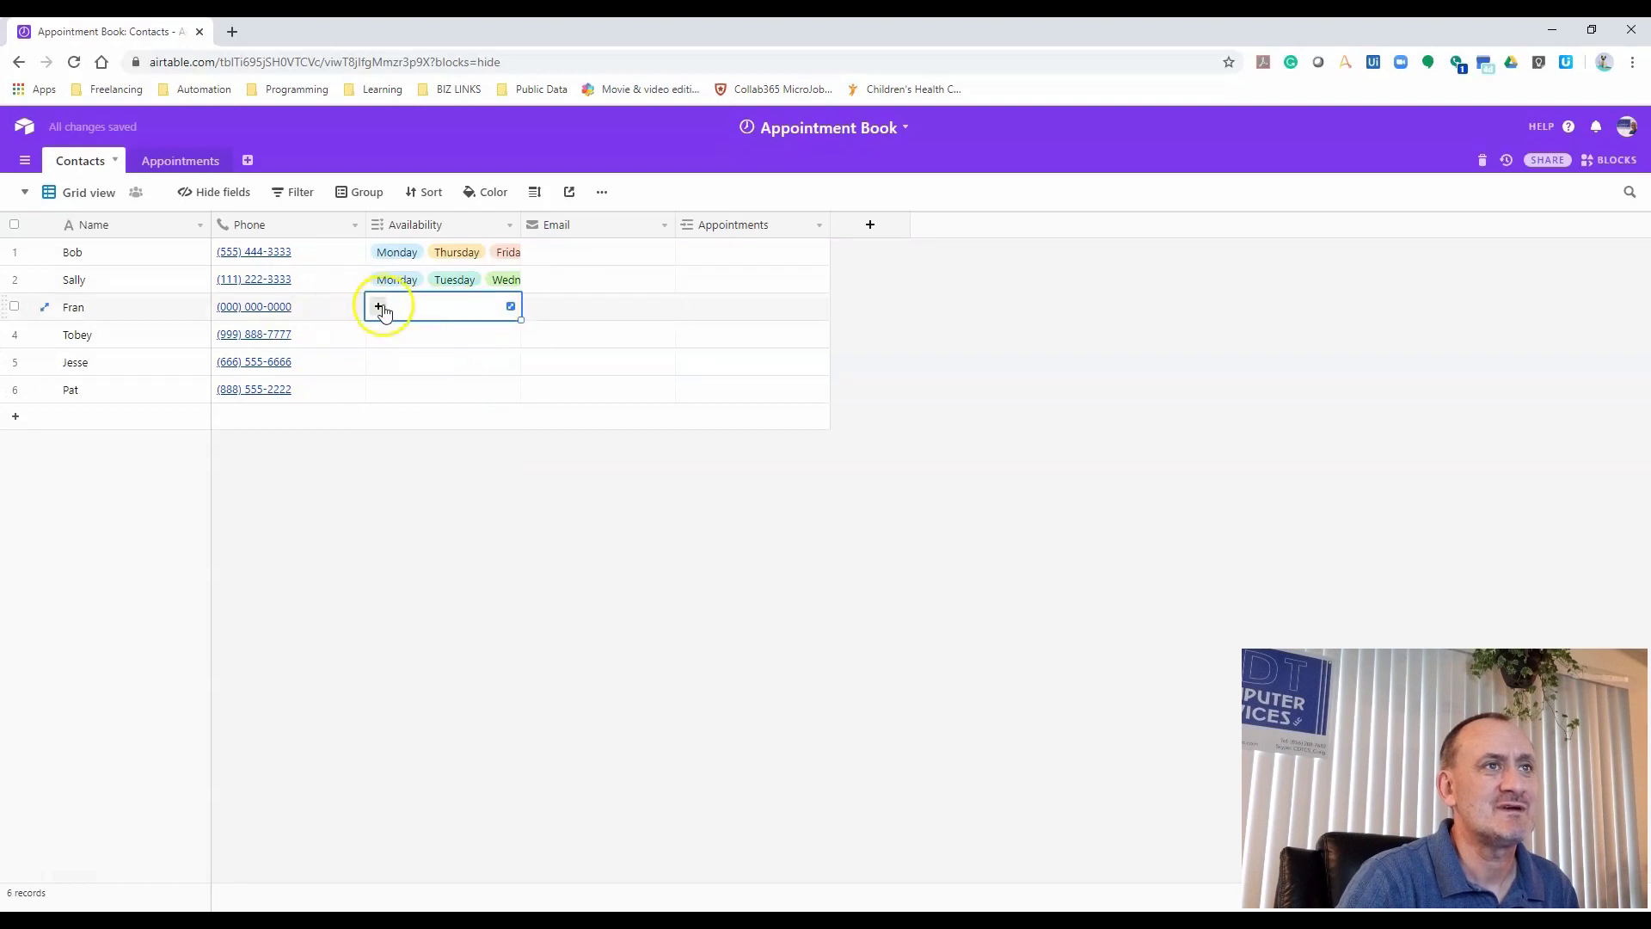
pyautogui.click(407, 366)
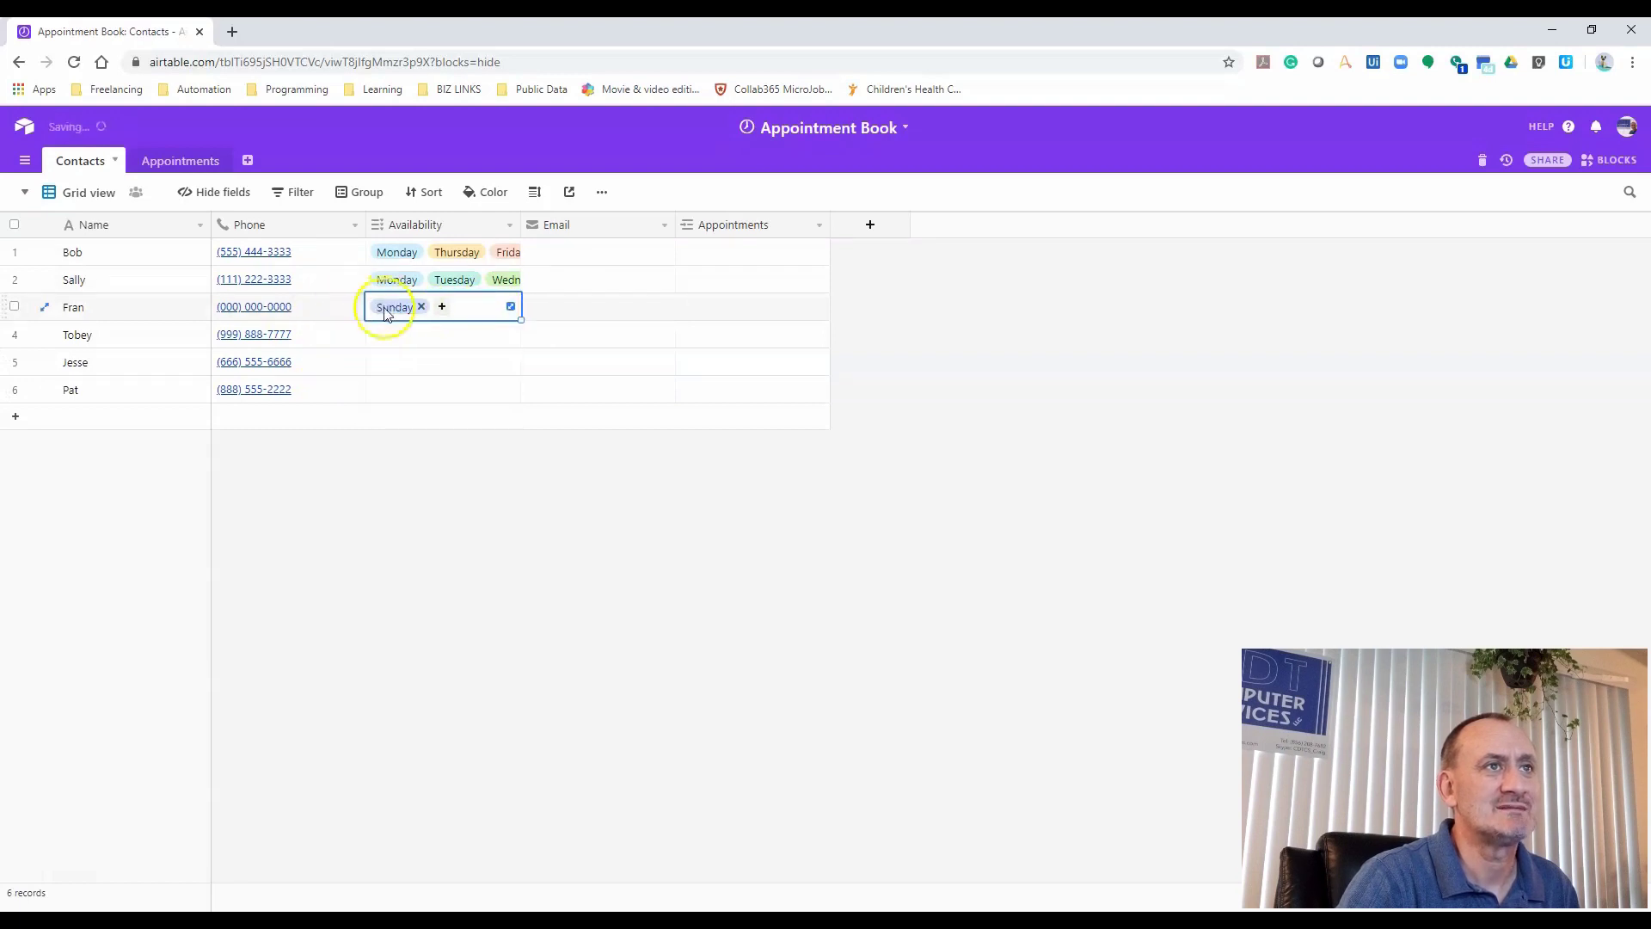
pyautogui.click(443, 309)
pyautogui.click(411, 369)
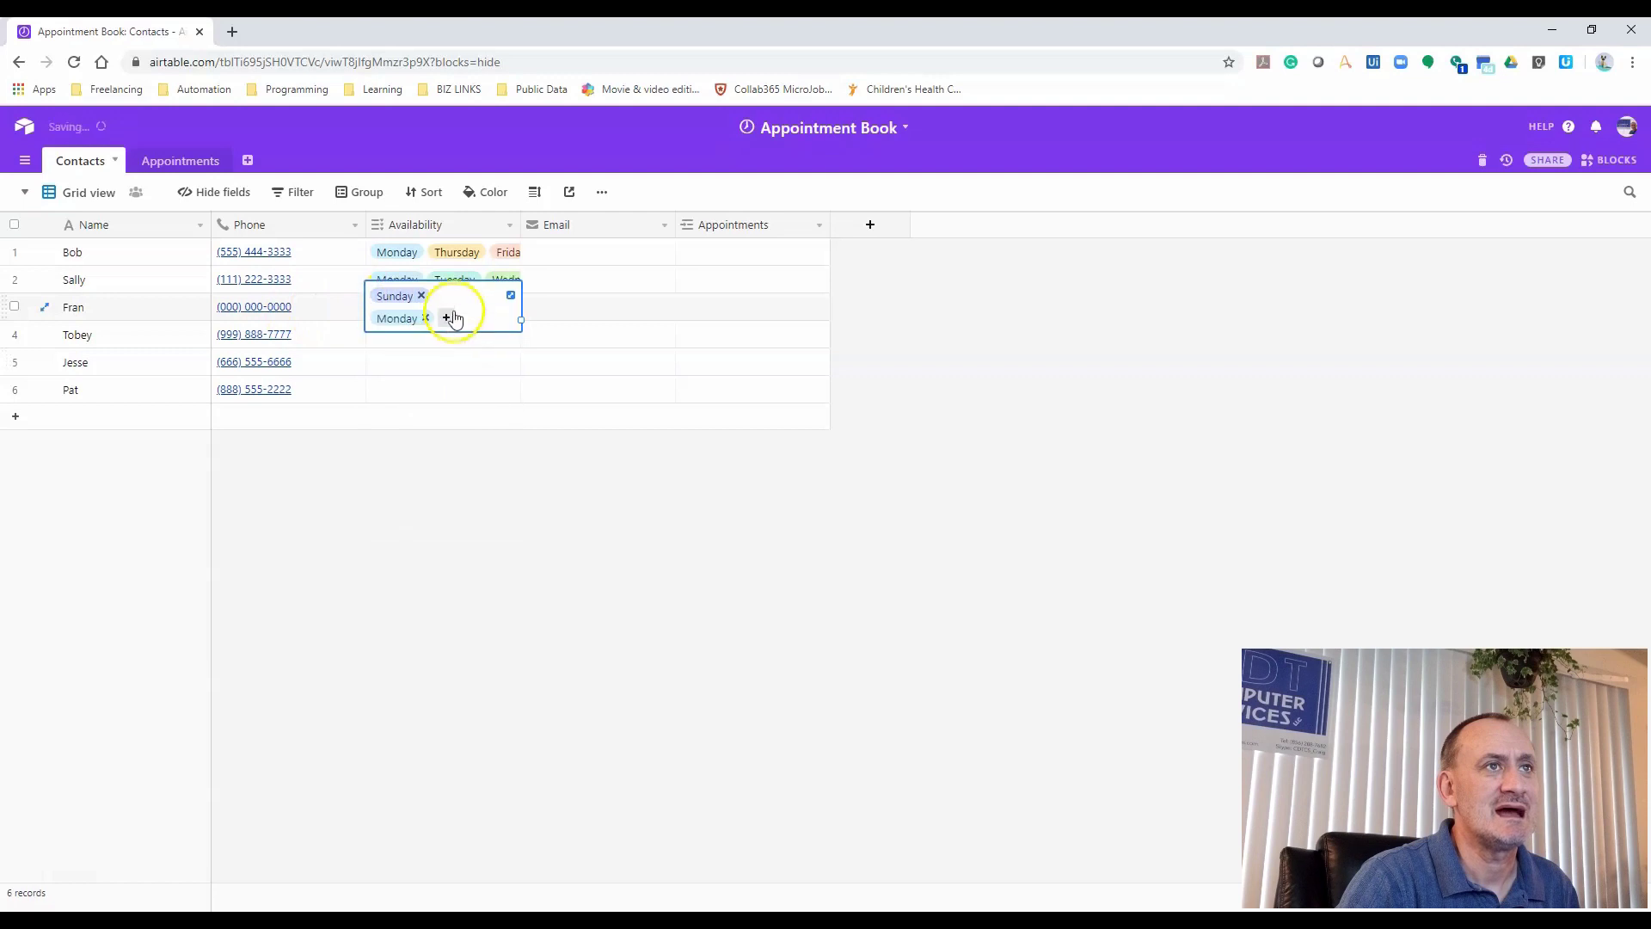
pyautogui.click(446, 319)
pyautogui.click(465, 317)
pyautogui.click(431, 373)
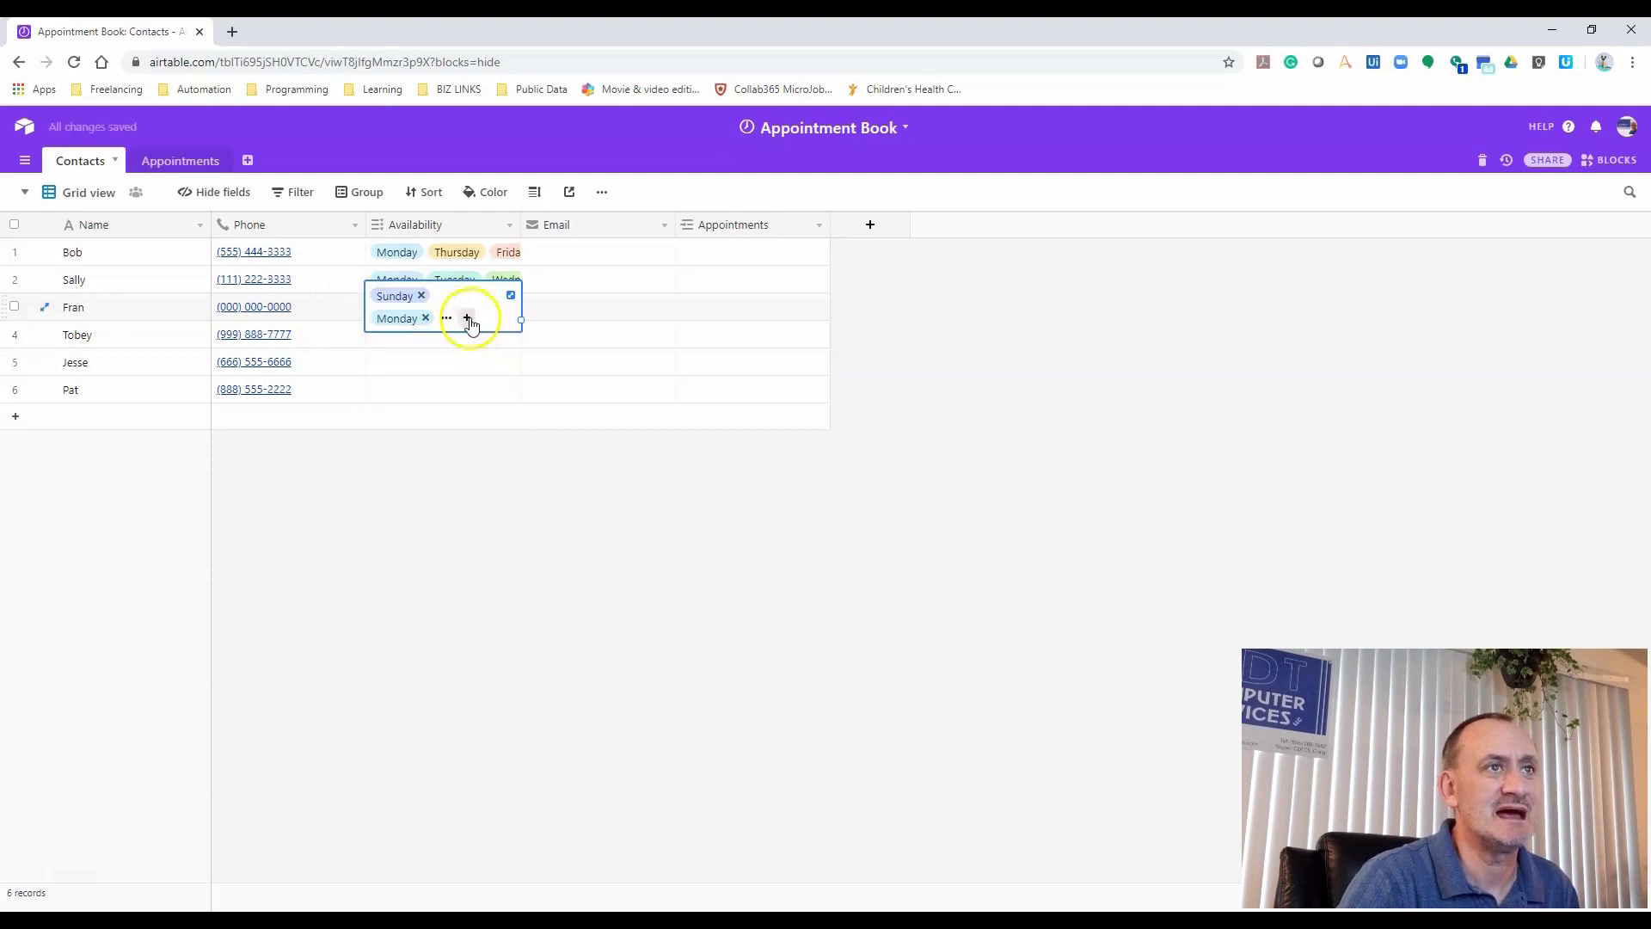
pyautogui.click(416, 378)
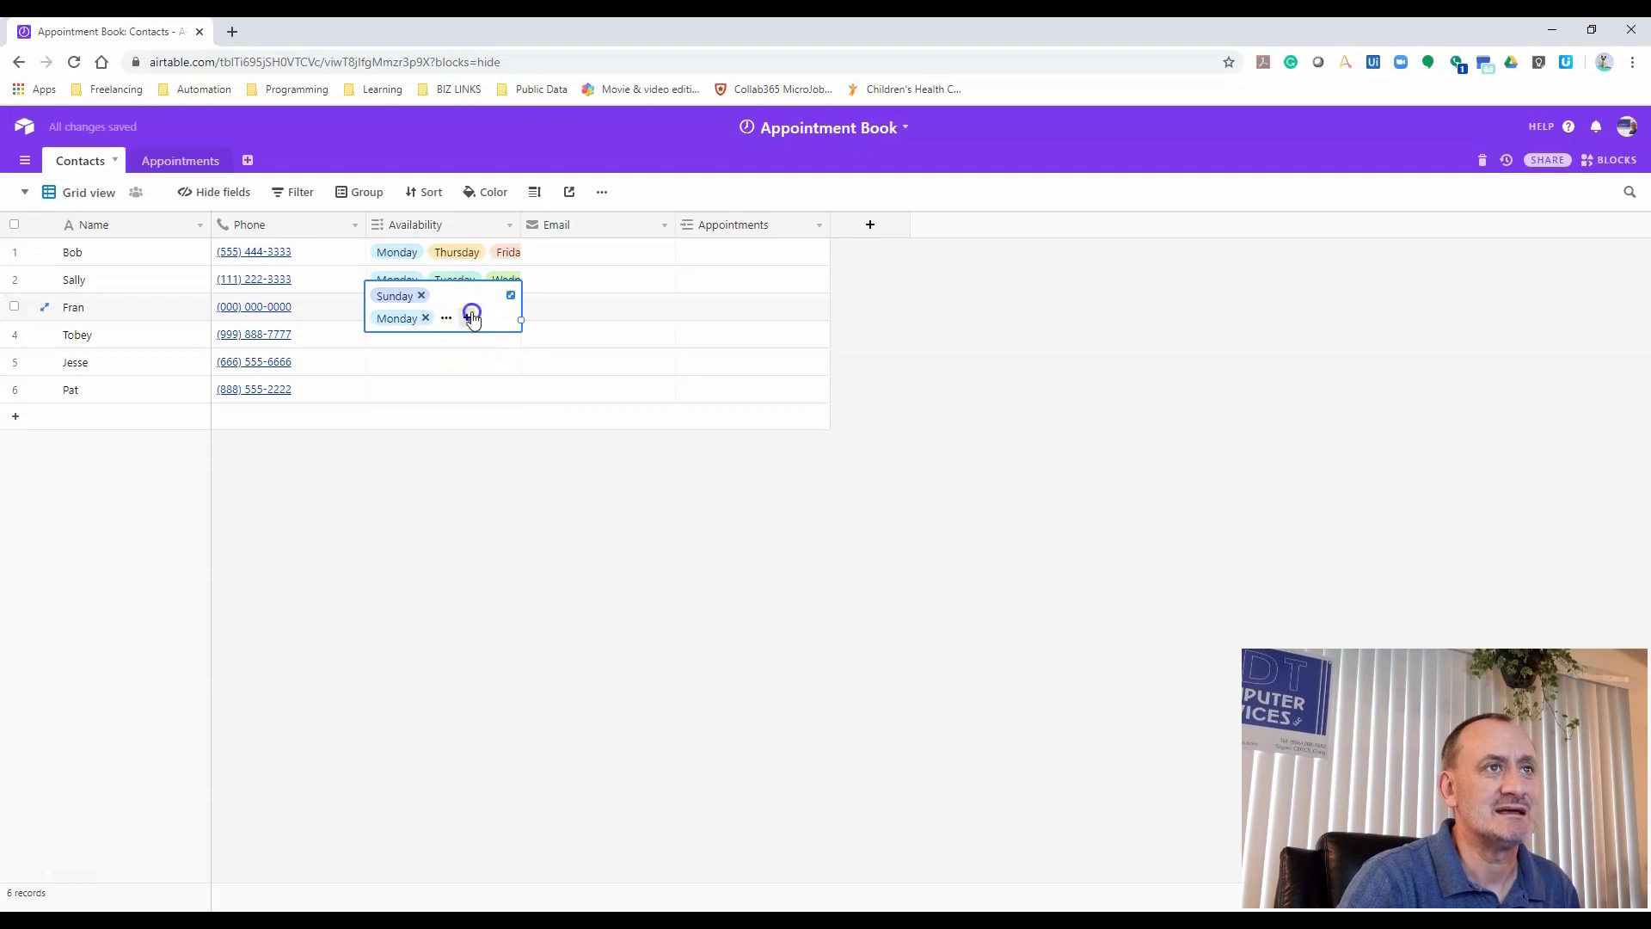
pyautogui.click(467, 317)
pyautogui.click(420, 376)
pyautogui.click(467, 318)
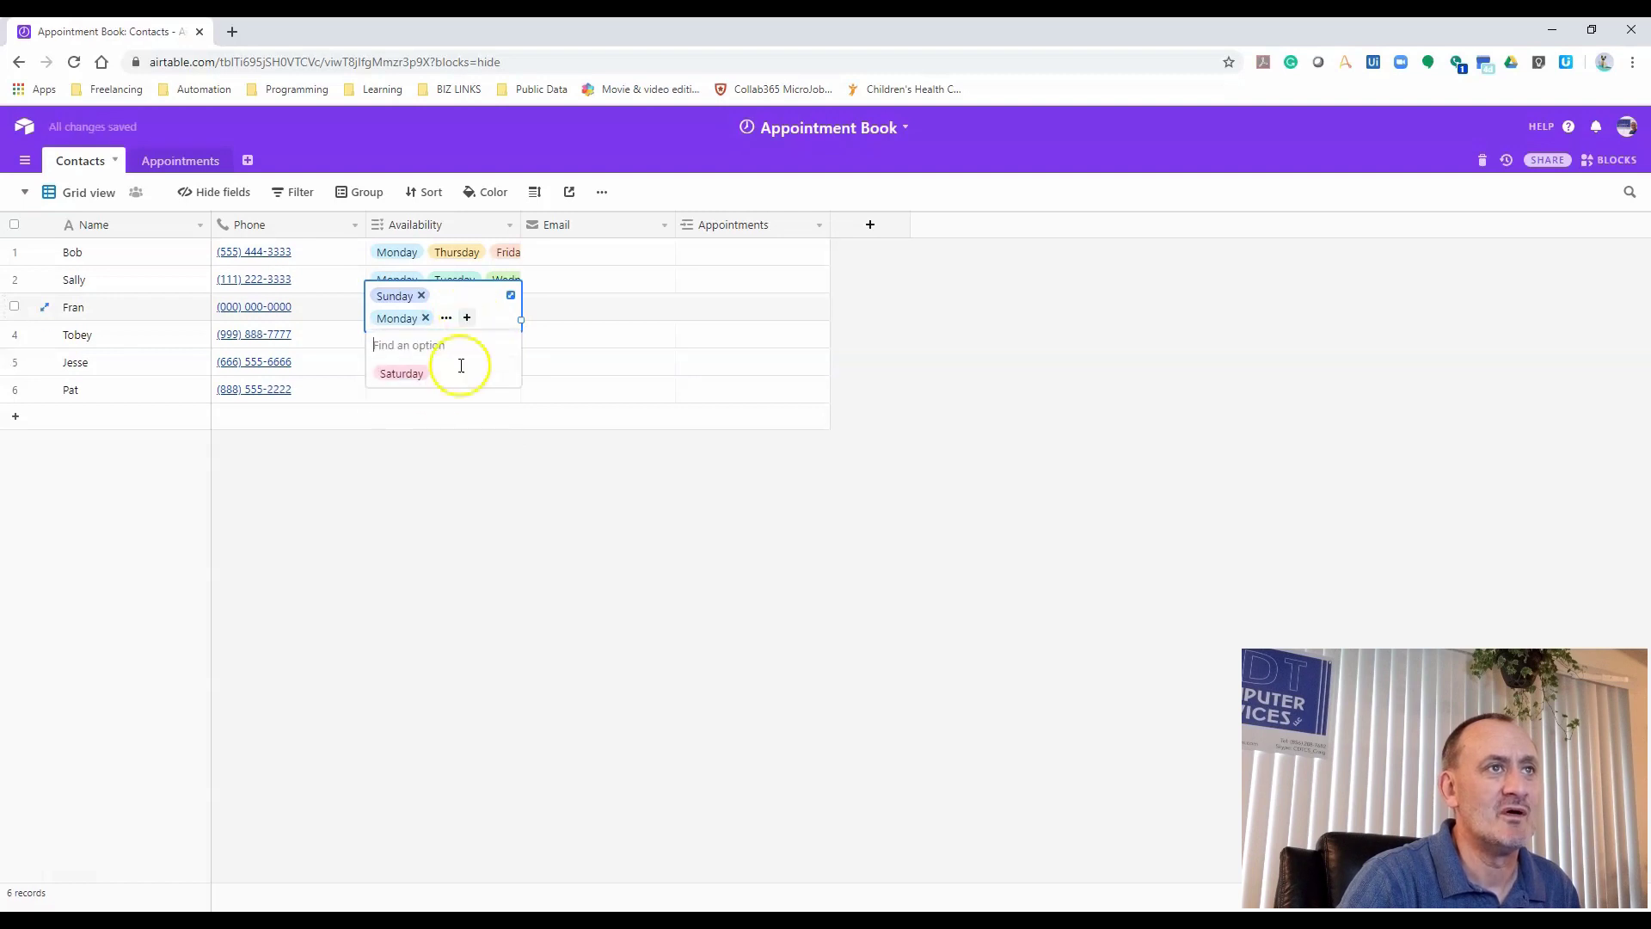
pyautogui.click(419, 372)
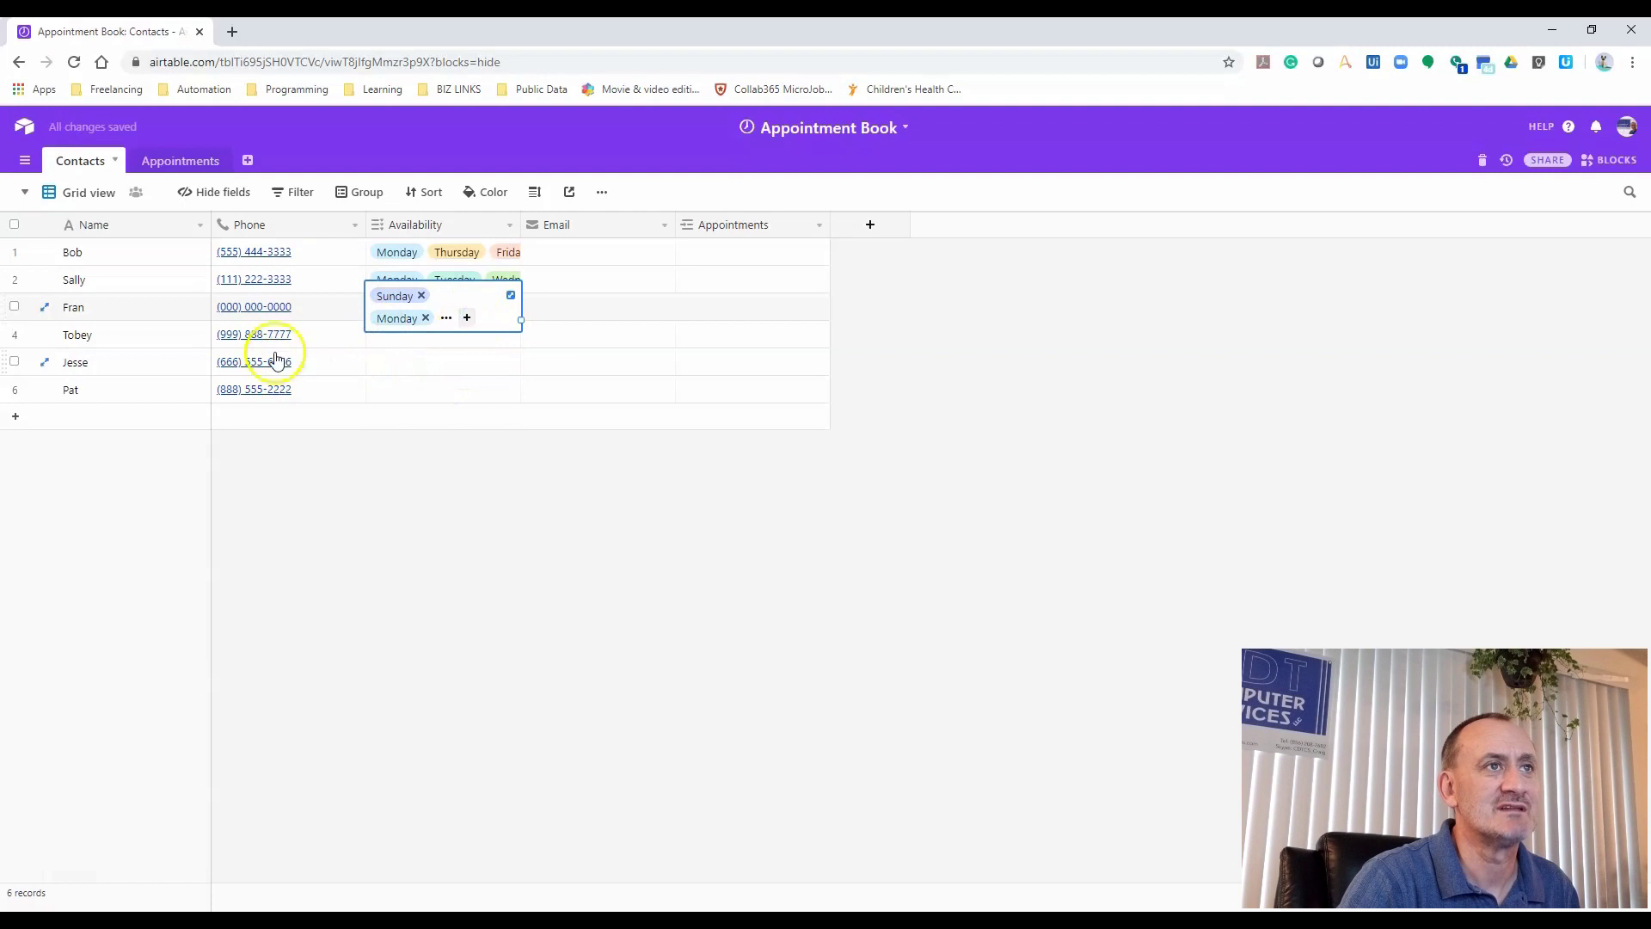
# Set the fourth contact's Availability to Wednesday and Saturday
pyautogui.click(365, 336)
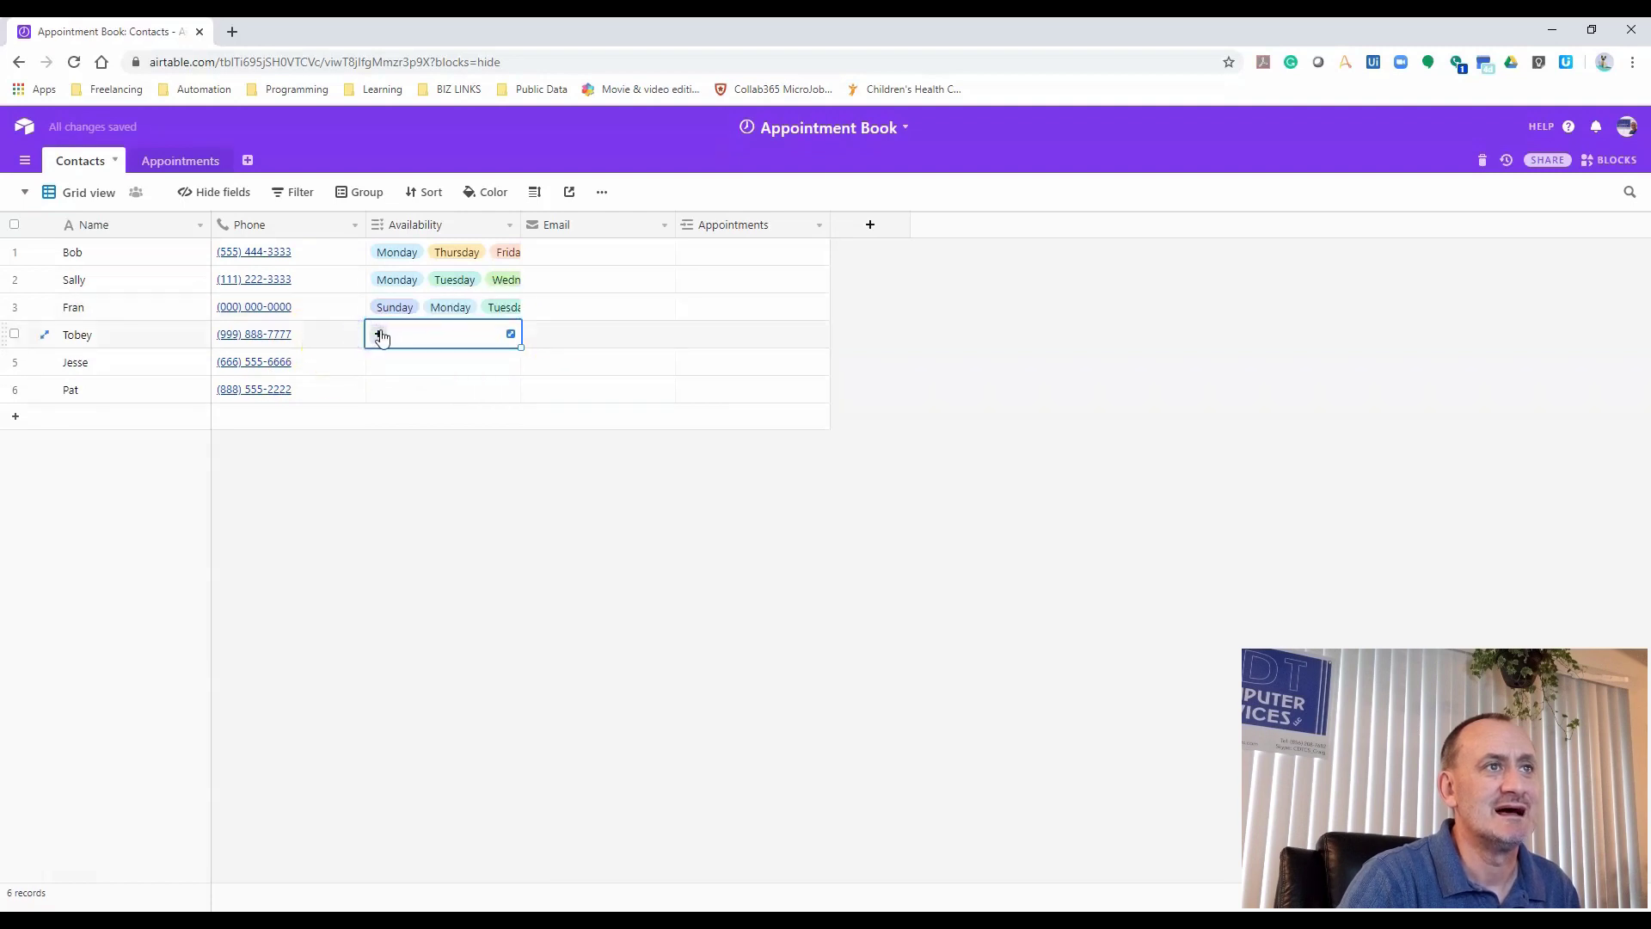
pyautogui.click(379, 335)
pyautogui.click(417, 480)
pyautogui.click(463, 333)
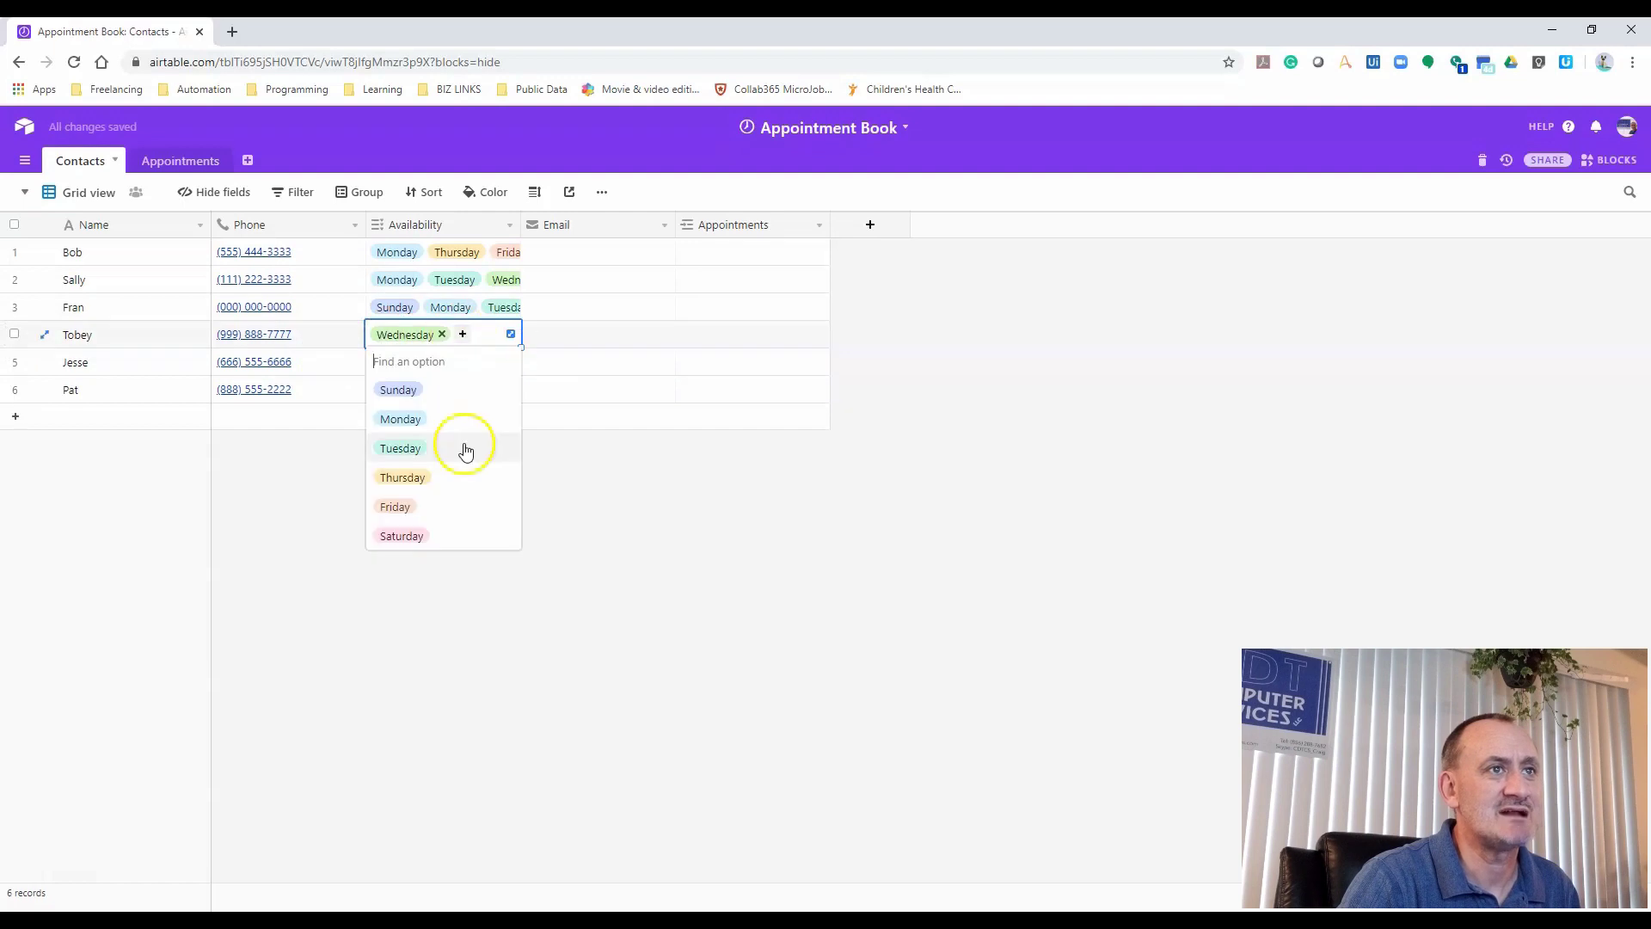
pyautogui.click(411, 533)
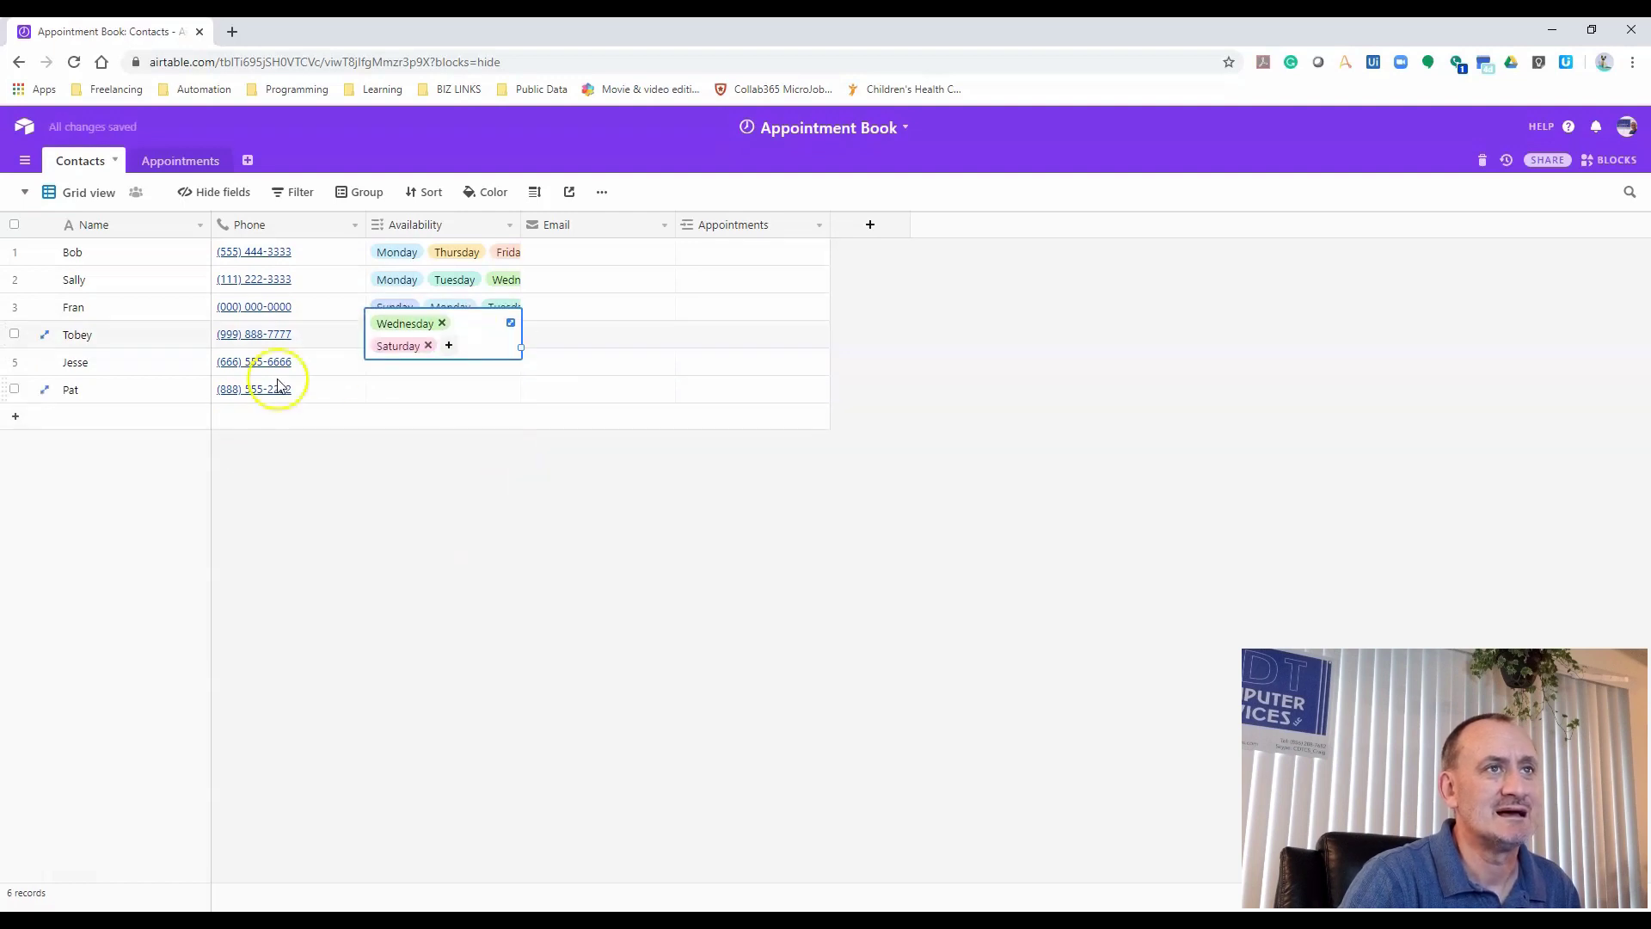
pyautogui.click(612, 361)
# Set the fifth contact's Availability to Monday, Wednesday and Friday
pyautogui.click(416, 367)
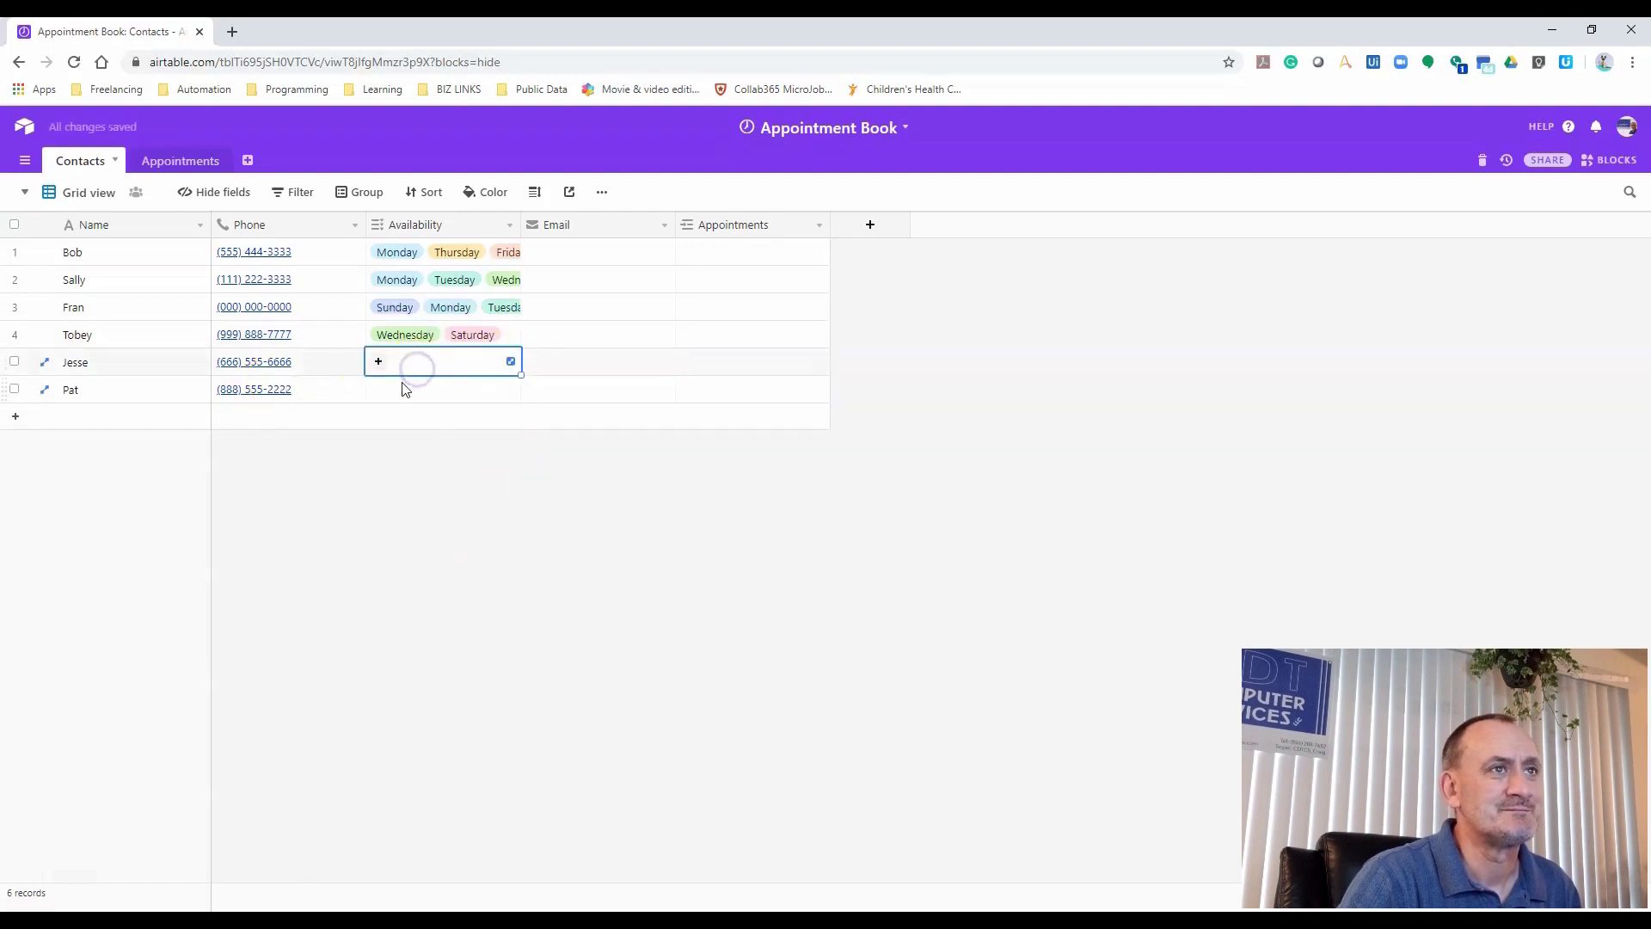
pyautogui.click(377, 361)
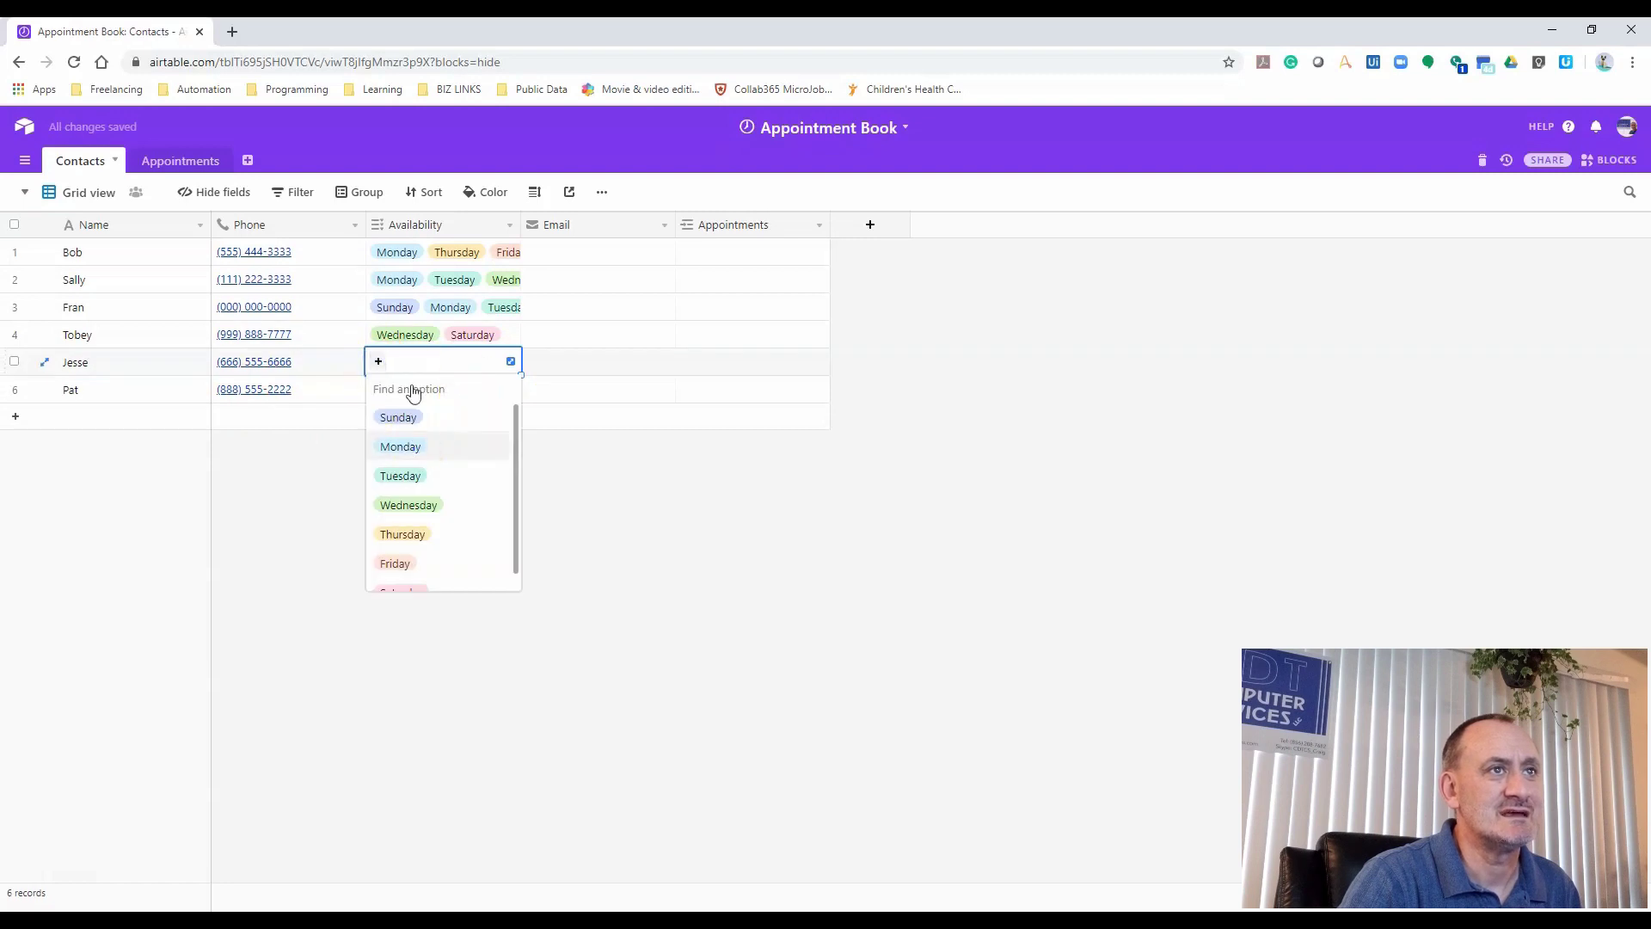
pyautogui.click(401, 446)
pyautogui.click(446, 361)
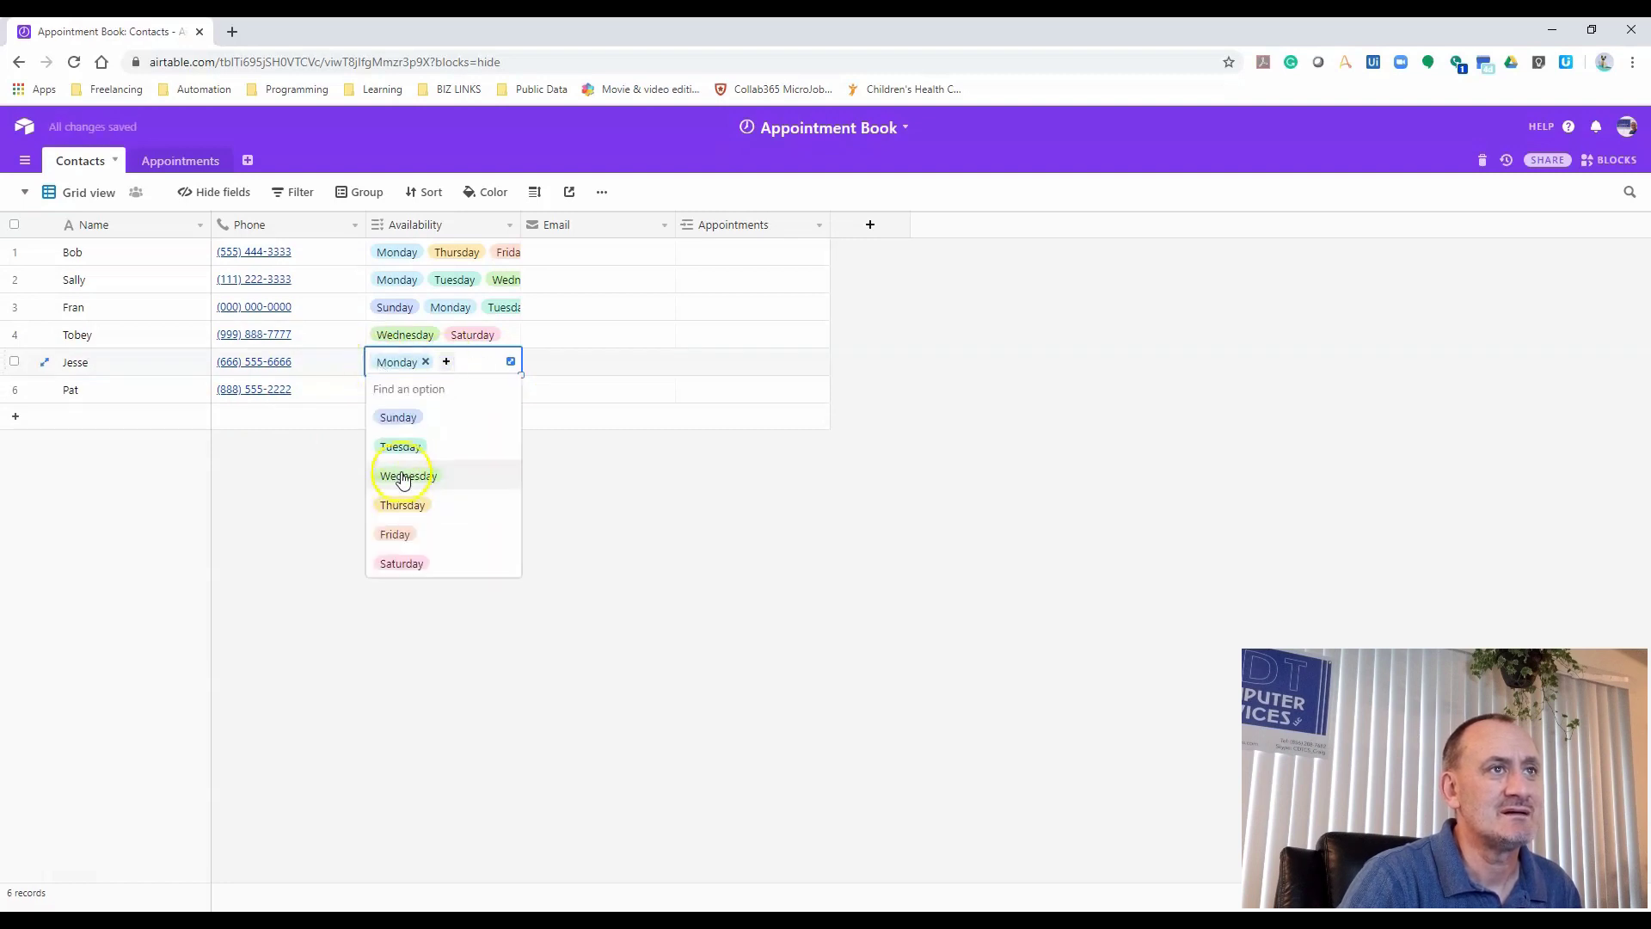
pyautogui.click(403, 477)
pyautogui.click(463, 373)
pyautogui.click(407, 516)
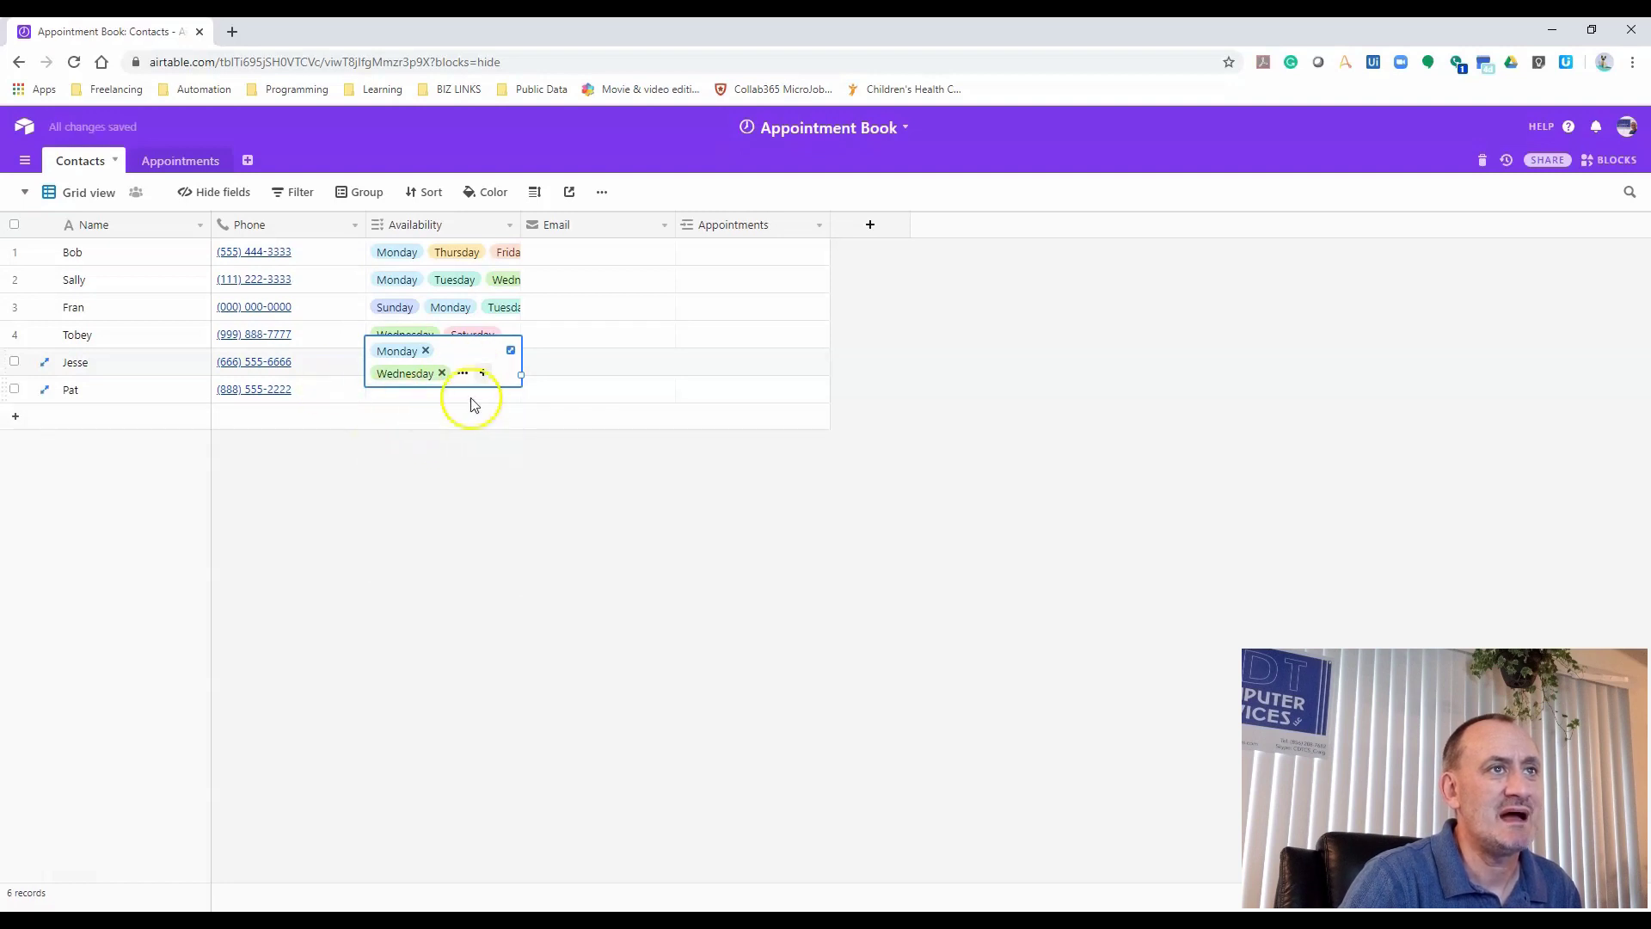
# Set the sixth contact's Availability to Friday and Saturday
pyautogui.click(474, 394)
pyautogui.click(379, 389)
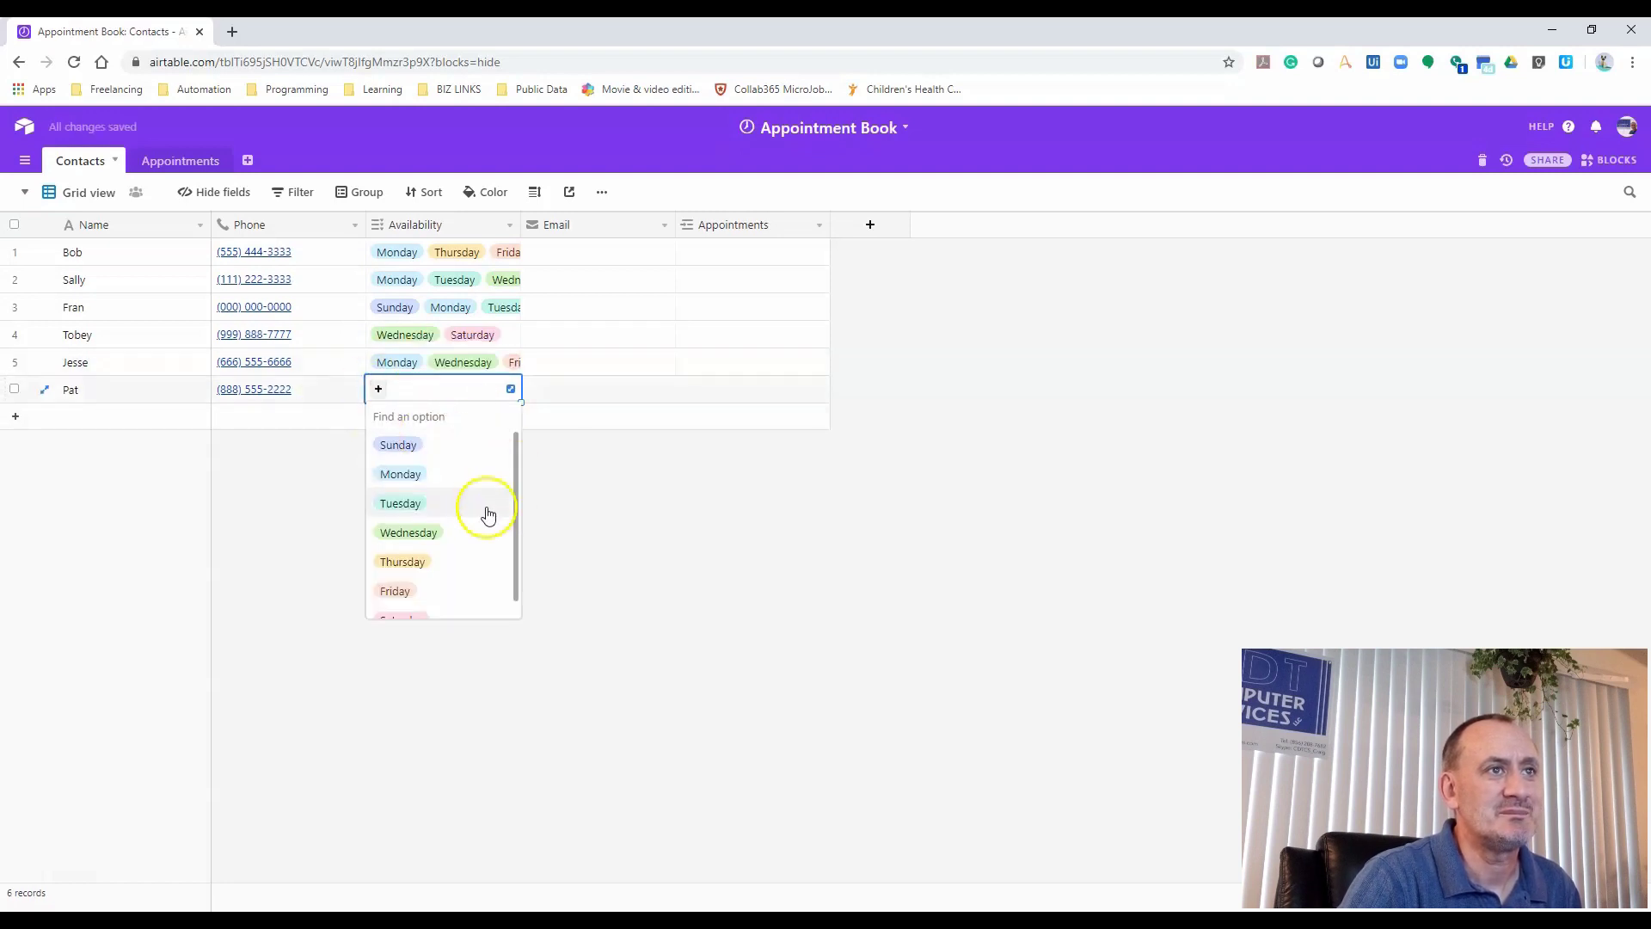
pyautogui.click(416, 580)
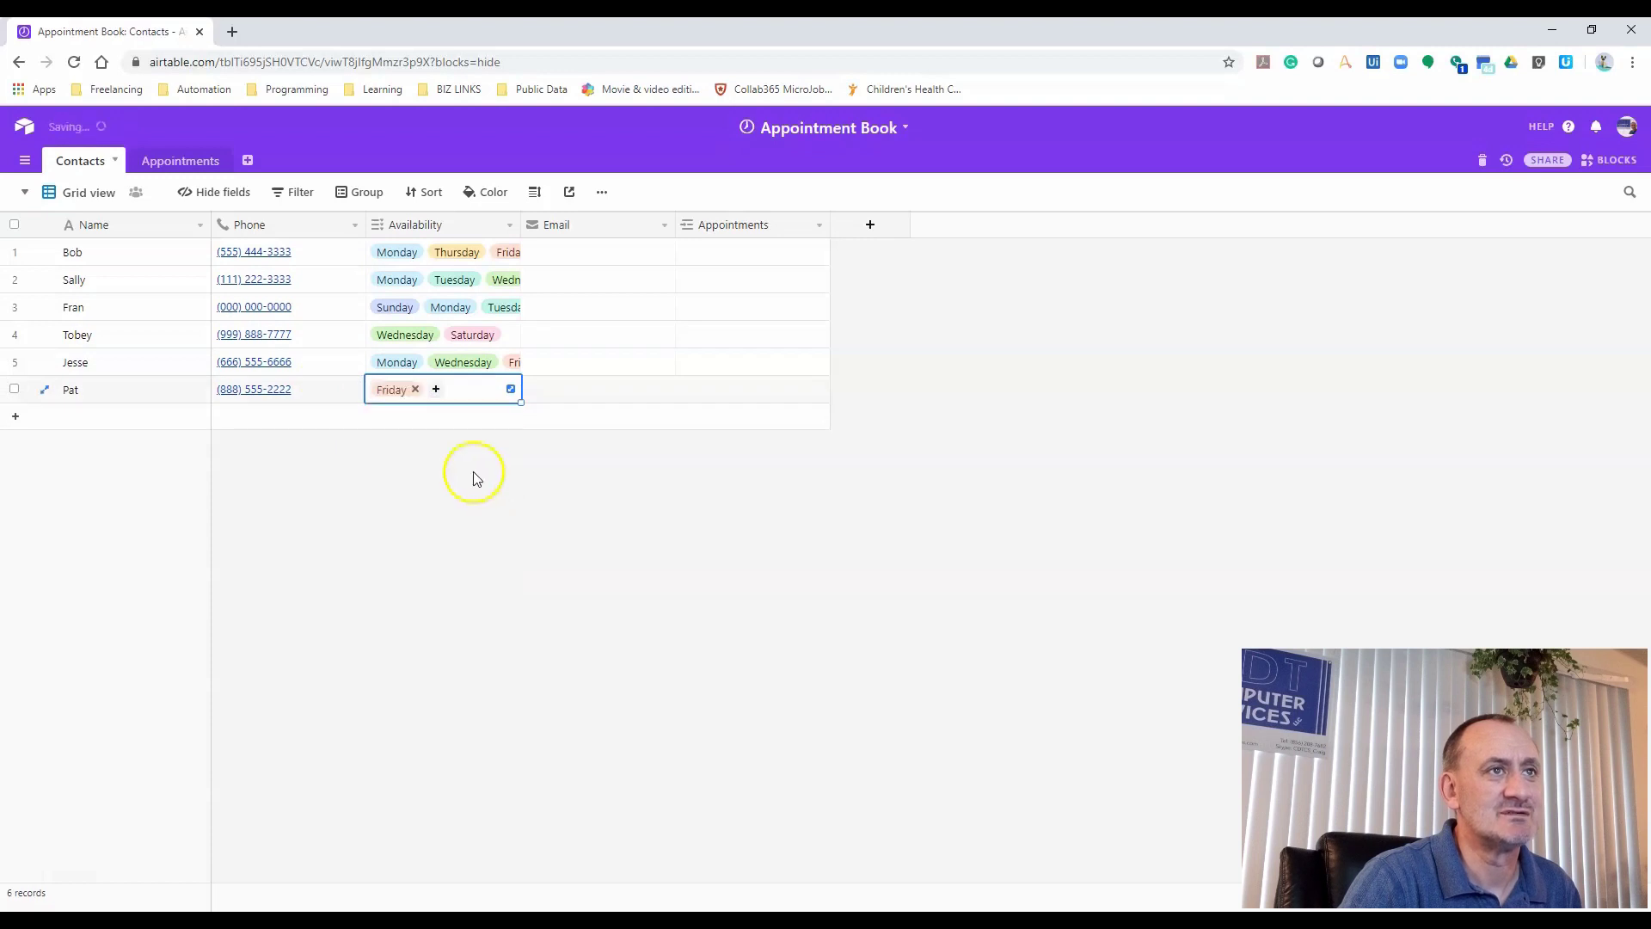
pyautogui.click(436, 388)
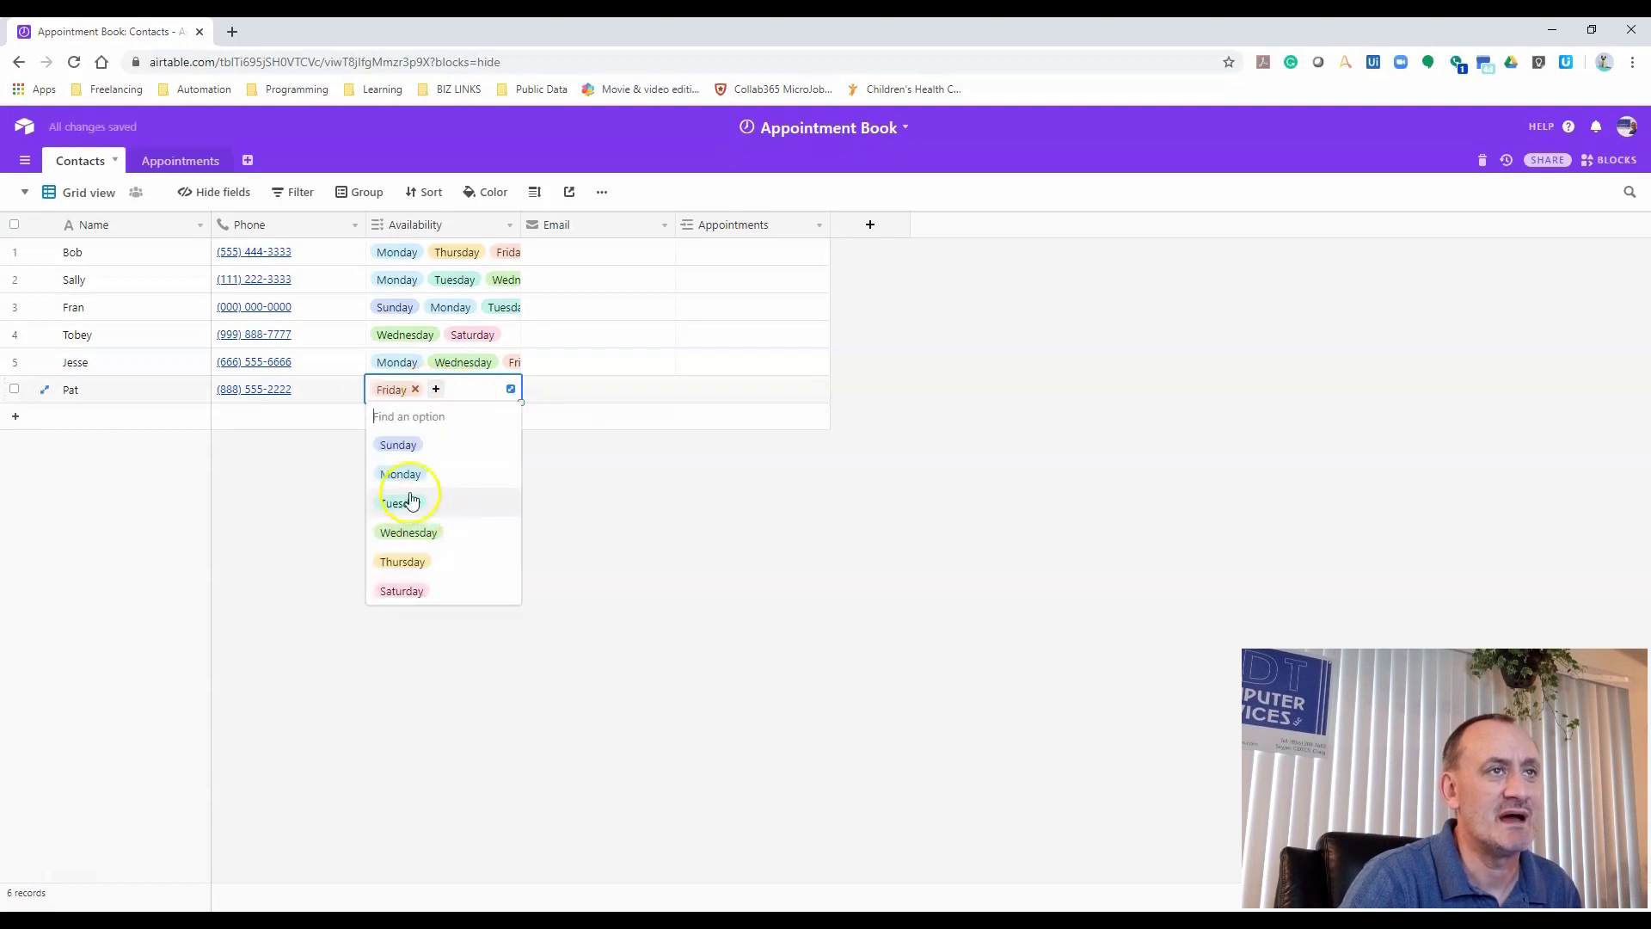
pyautogui.click(413, 591)
pyautogui.click(498, 513)
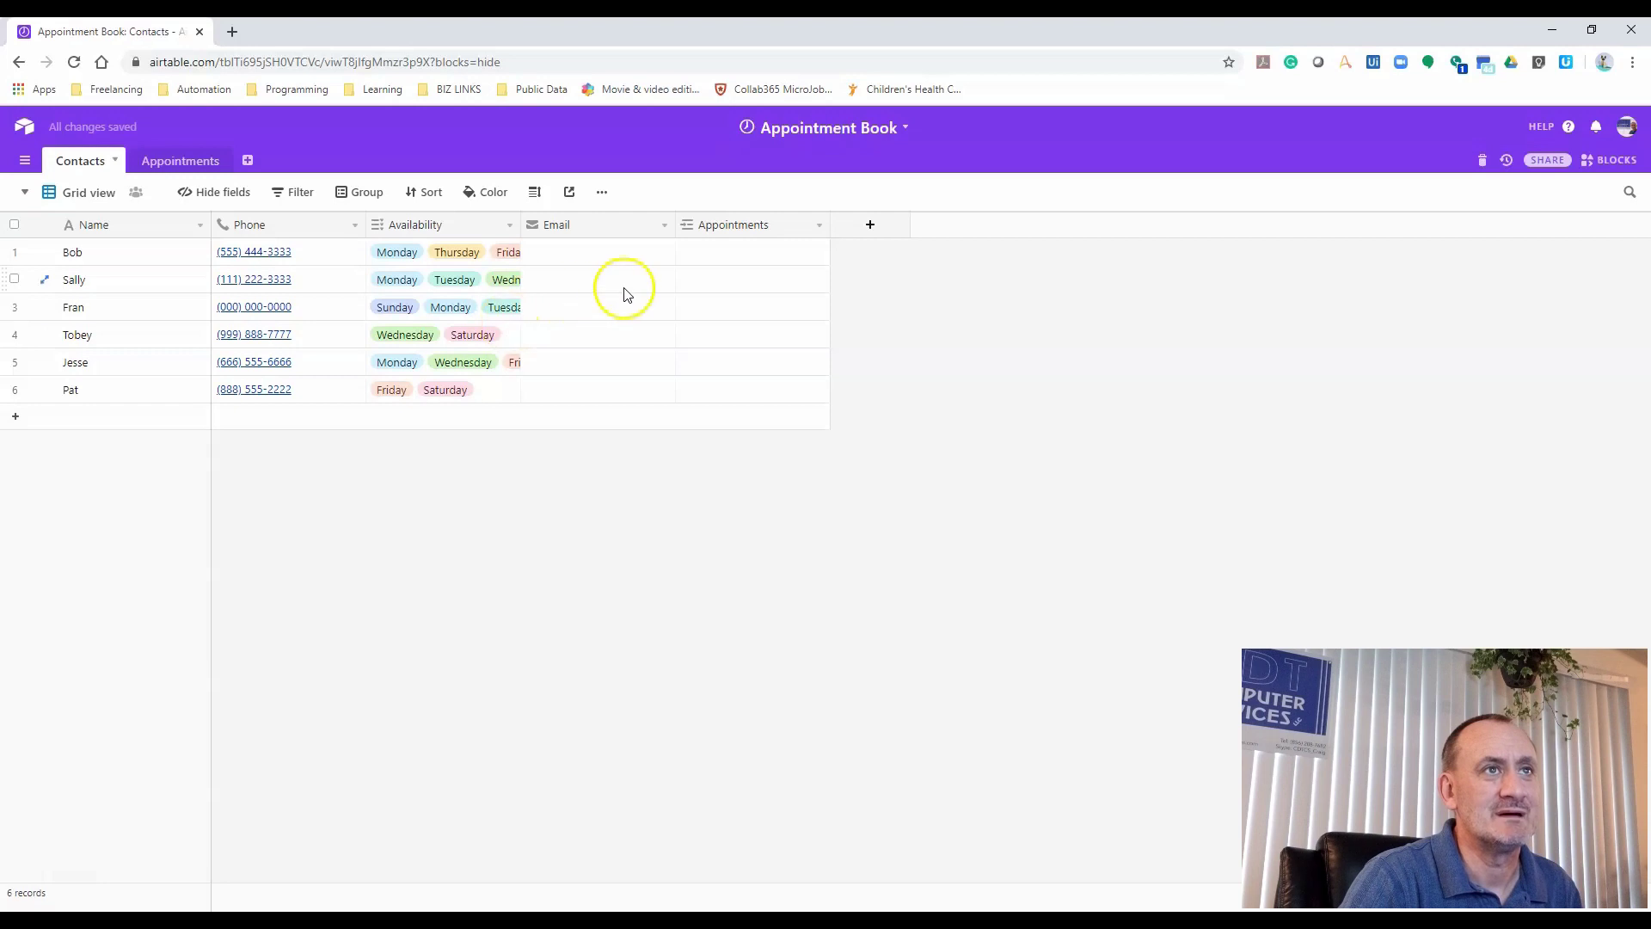
# Widen the Availability column to about twice its width and set the row height to Medium
pyautogui.moveTo(521, 225); pyautogui.dragTo(680, 221)
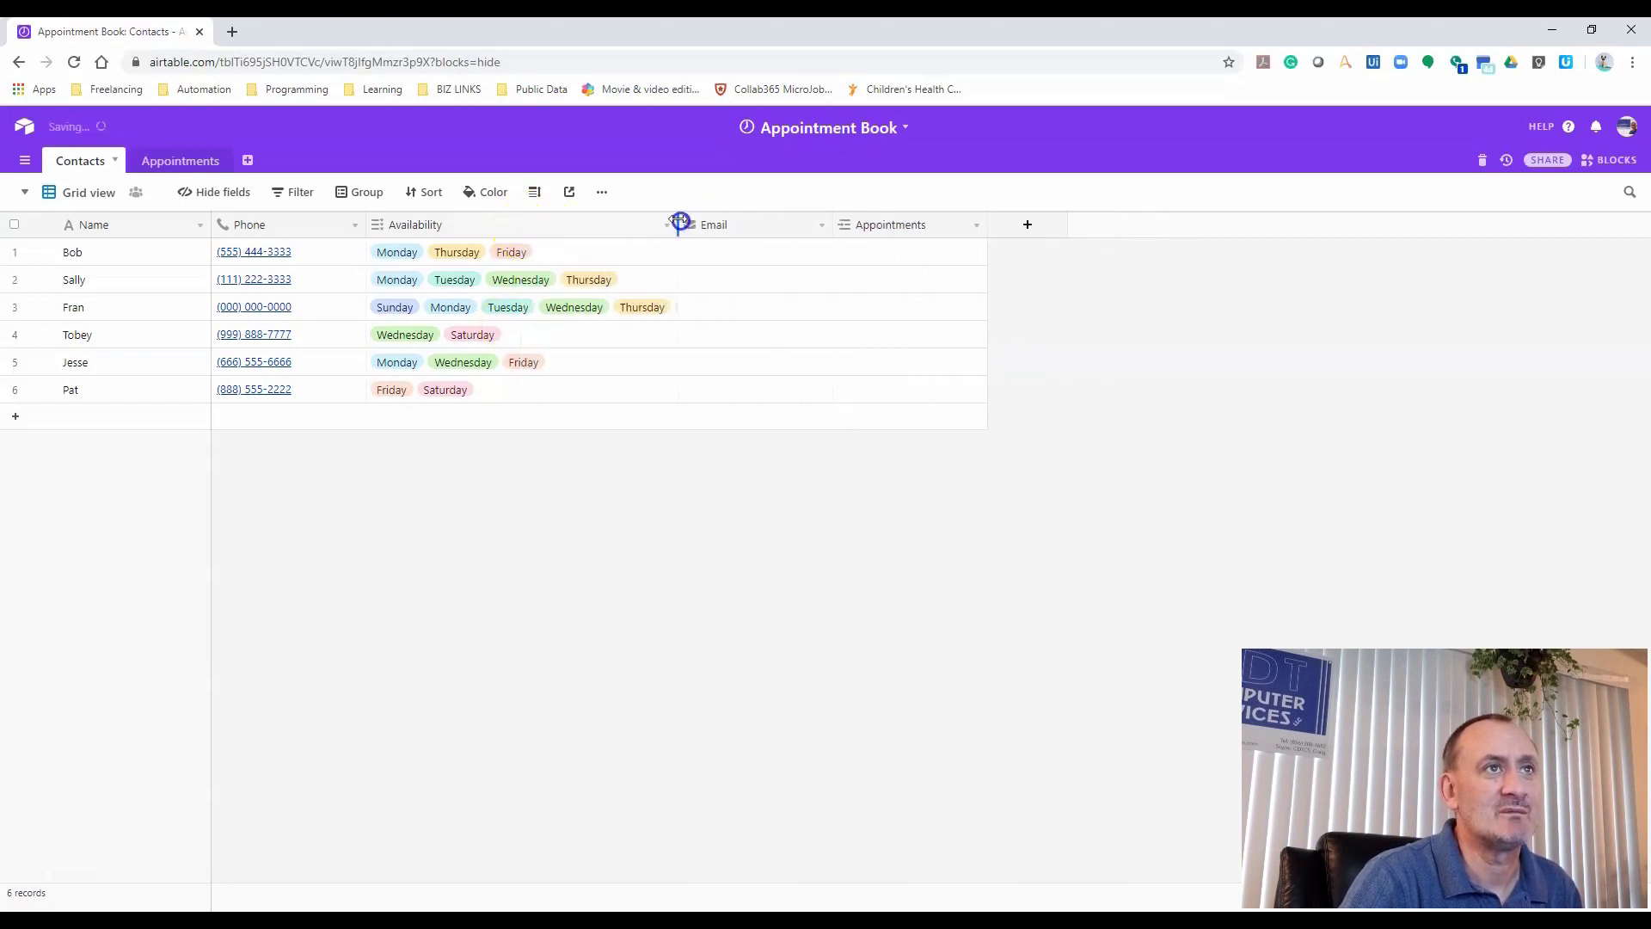
pyautogui.click(547, 205)
pyautogui.click(576, 277)
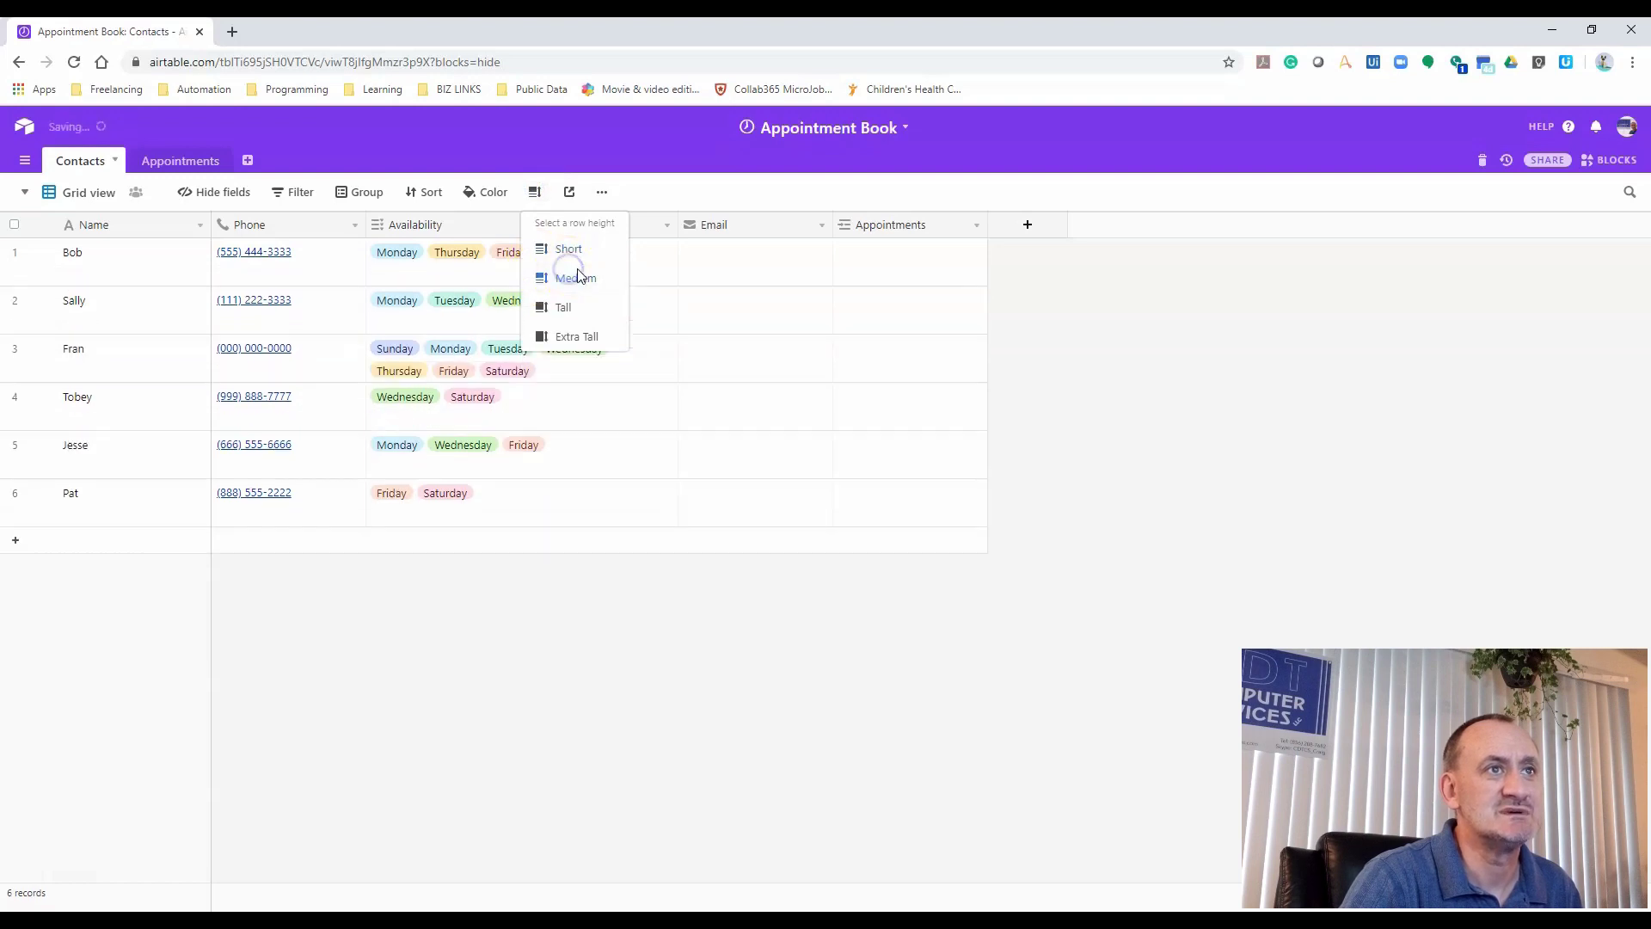
pyautogui.click(584, 394)
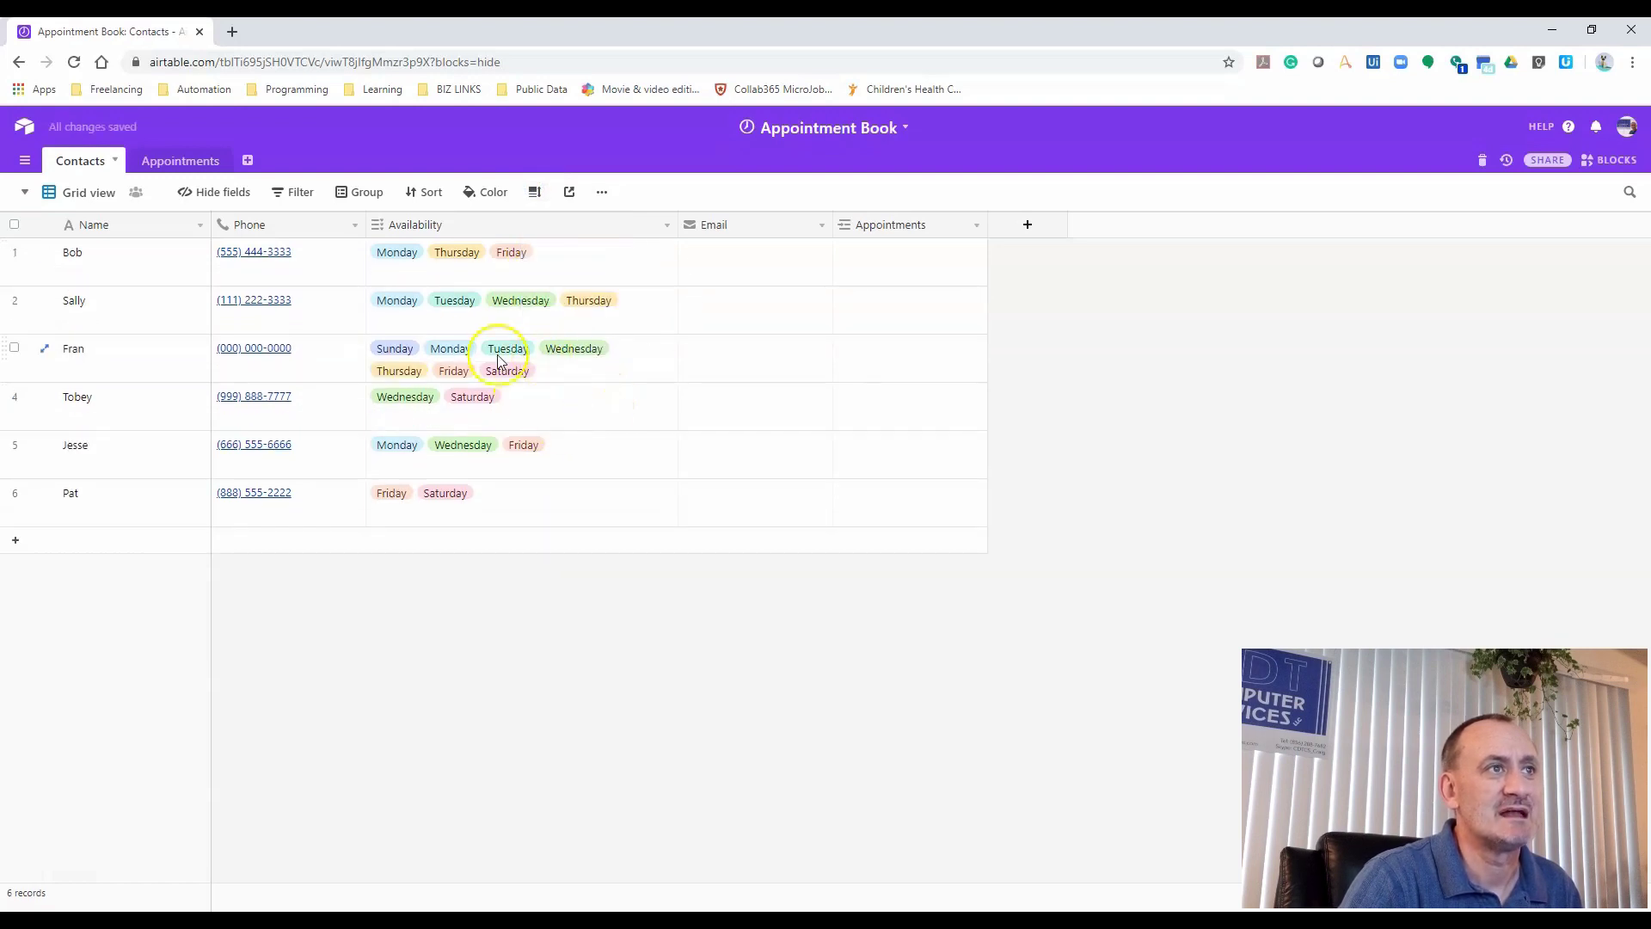
# Fill in the Email field for the first three contacts with sample e-mail addresses
pyautogui.click(727, 268)
pyautogui.write('bob@any.com')
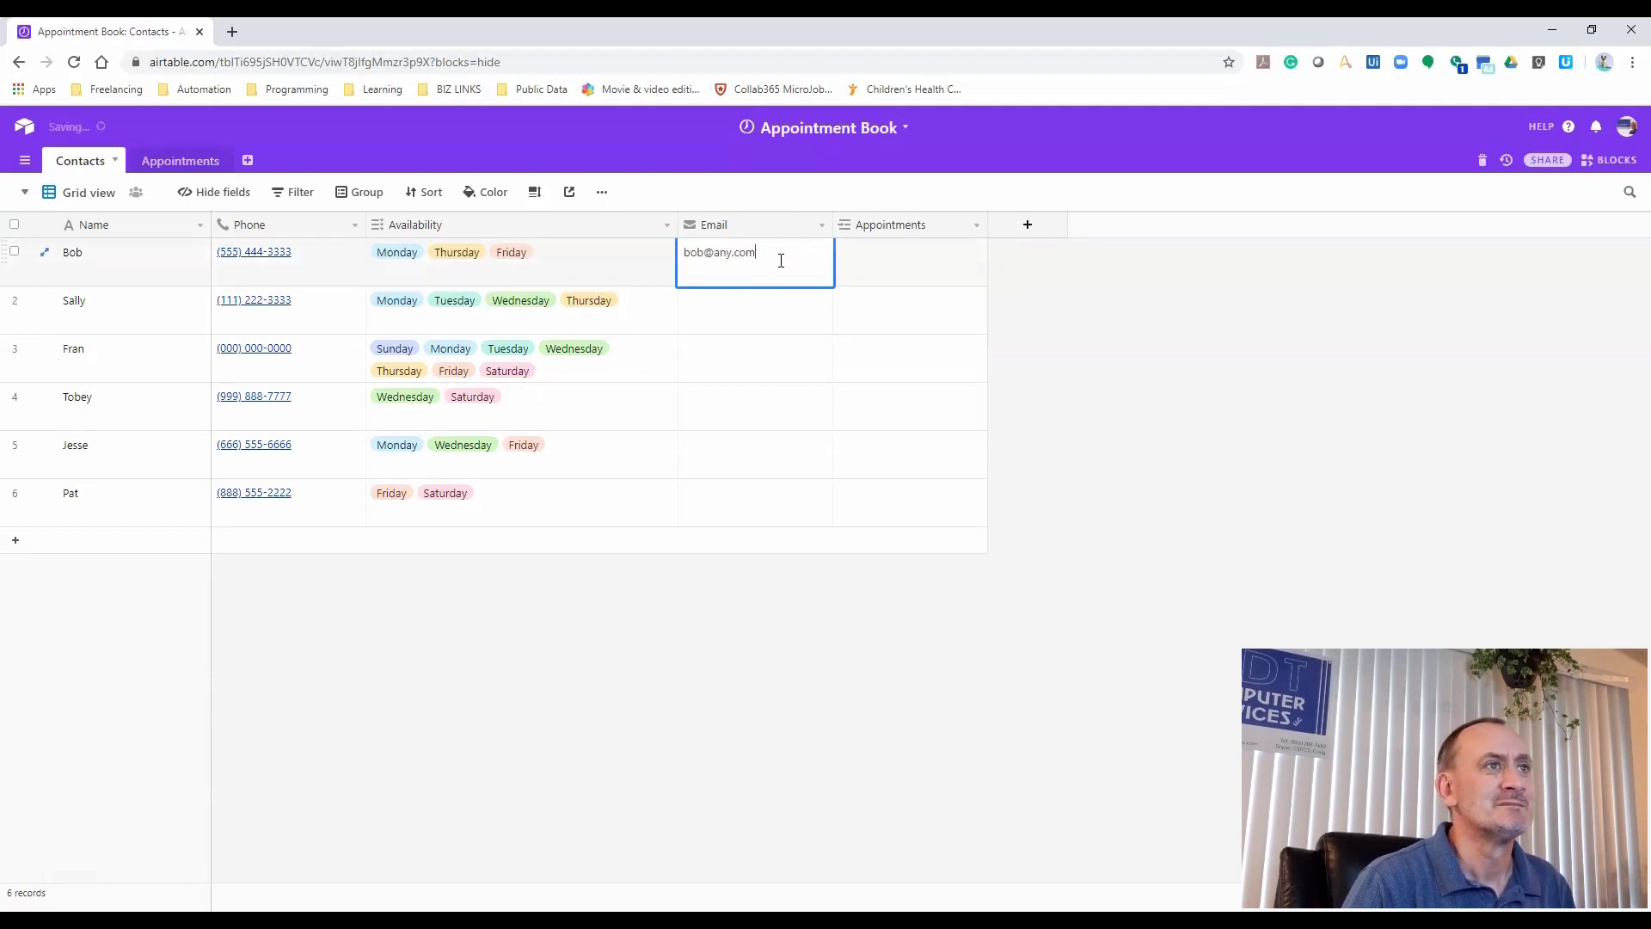
pyautogui.press('Return')
pyautogui.write('sall')
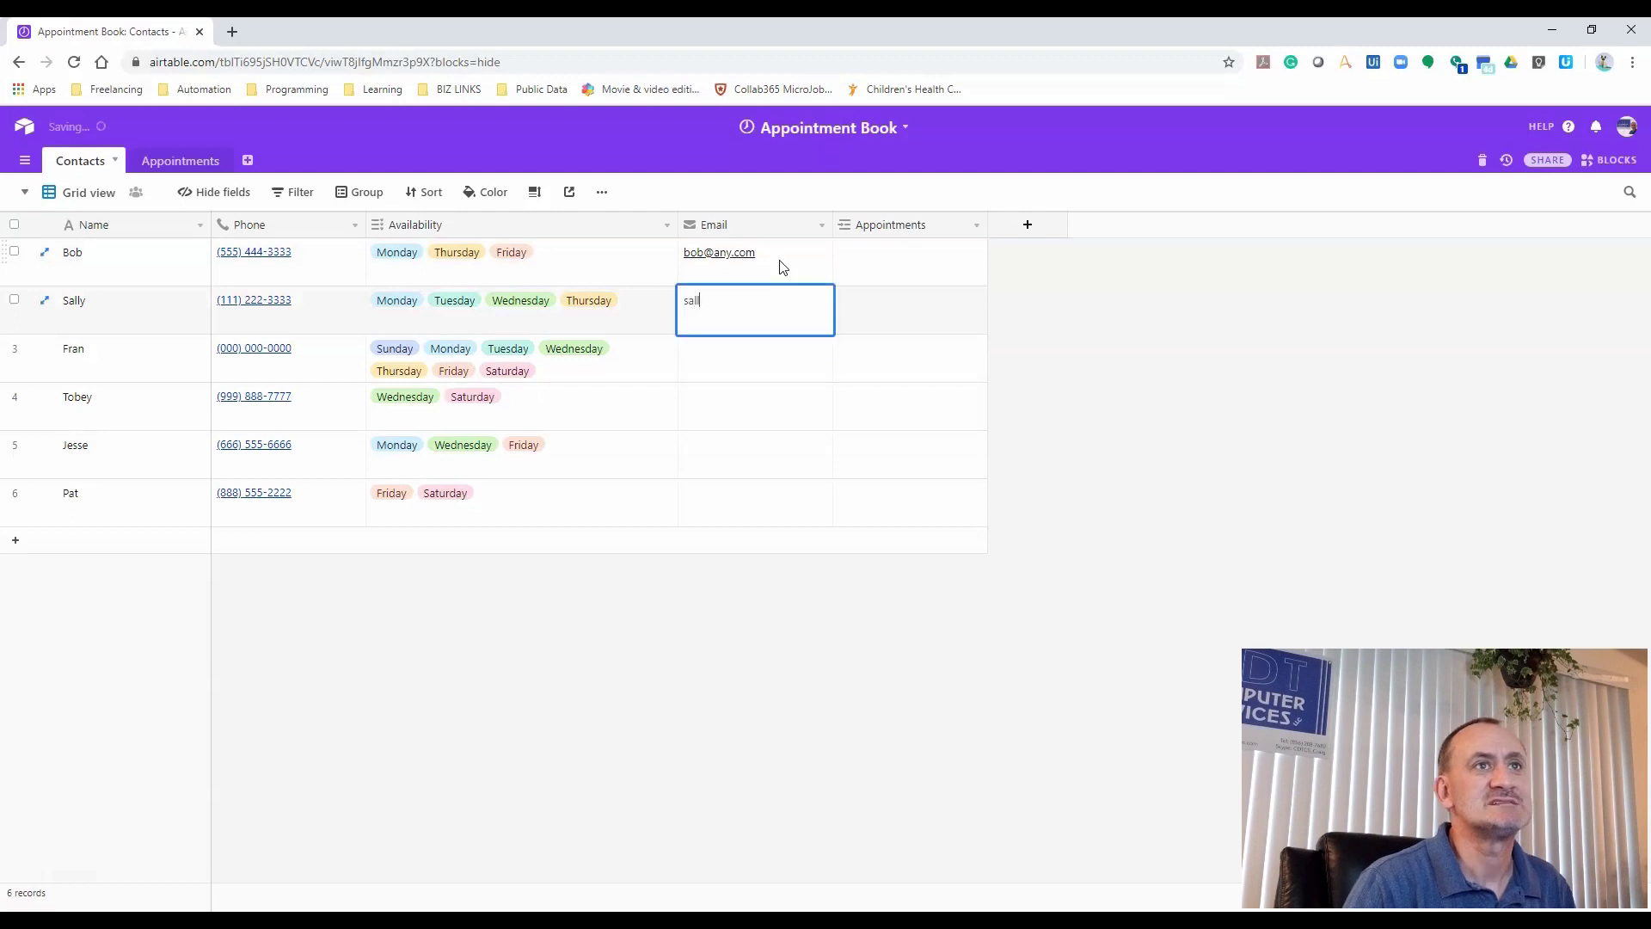
pyautogui.write('y@any.com')
pyautogui.press('Return')
pyautogui.write('Fra')
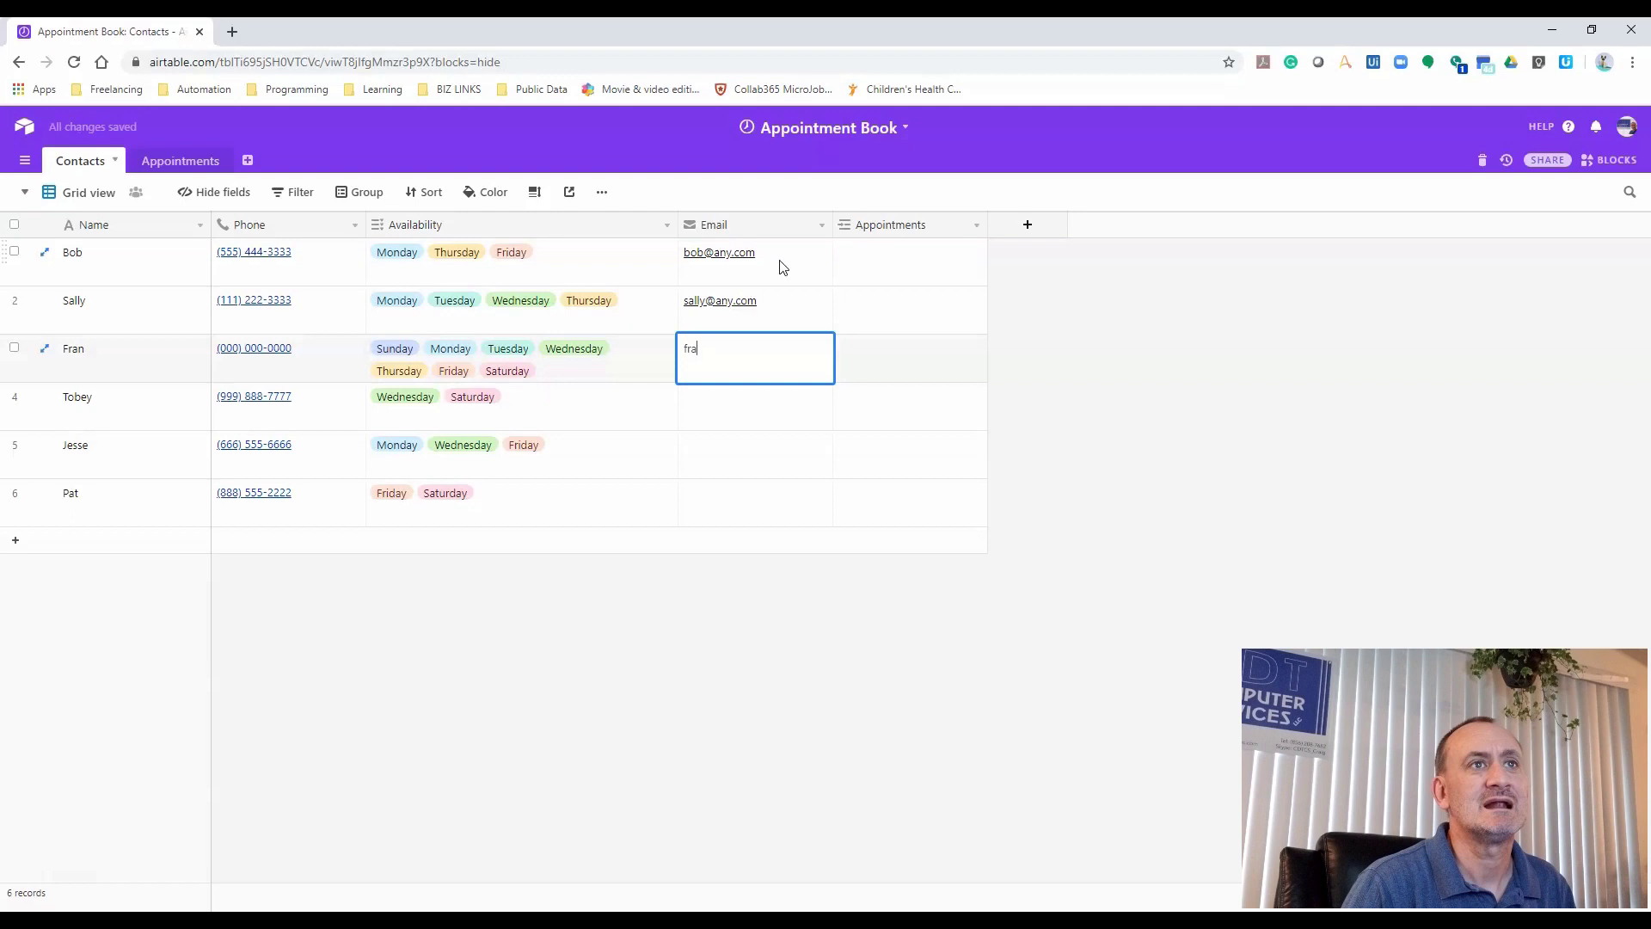
pyautogui.write('n@any.com')
pyautogui.press('Return')
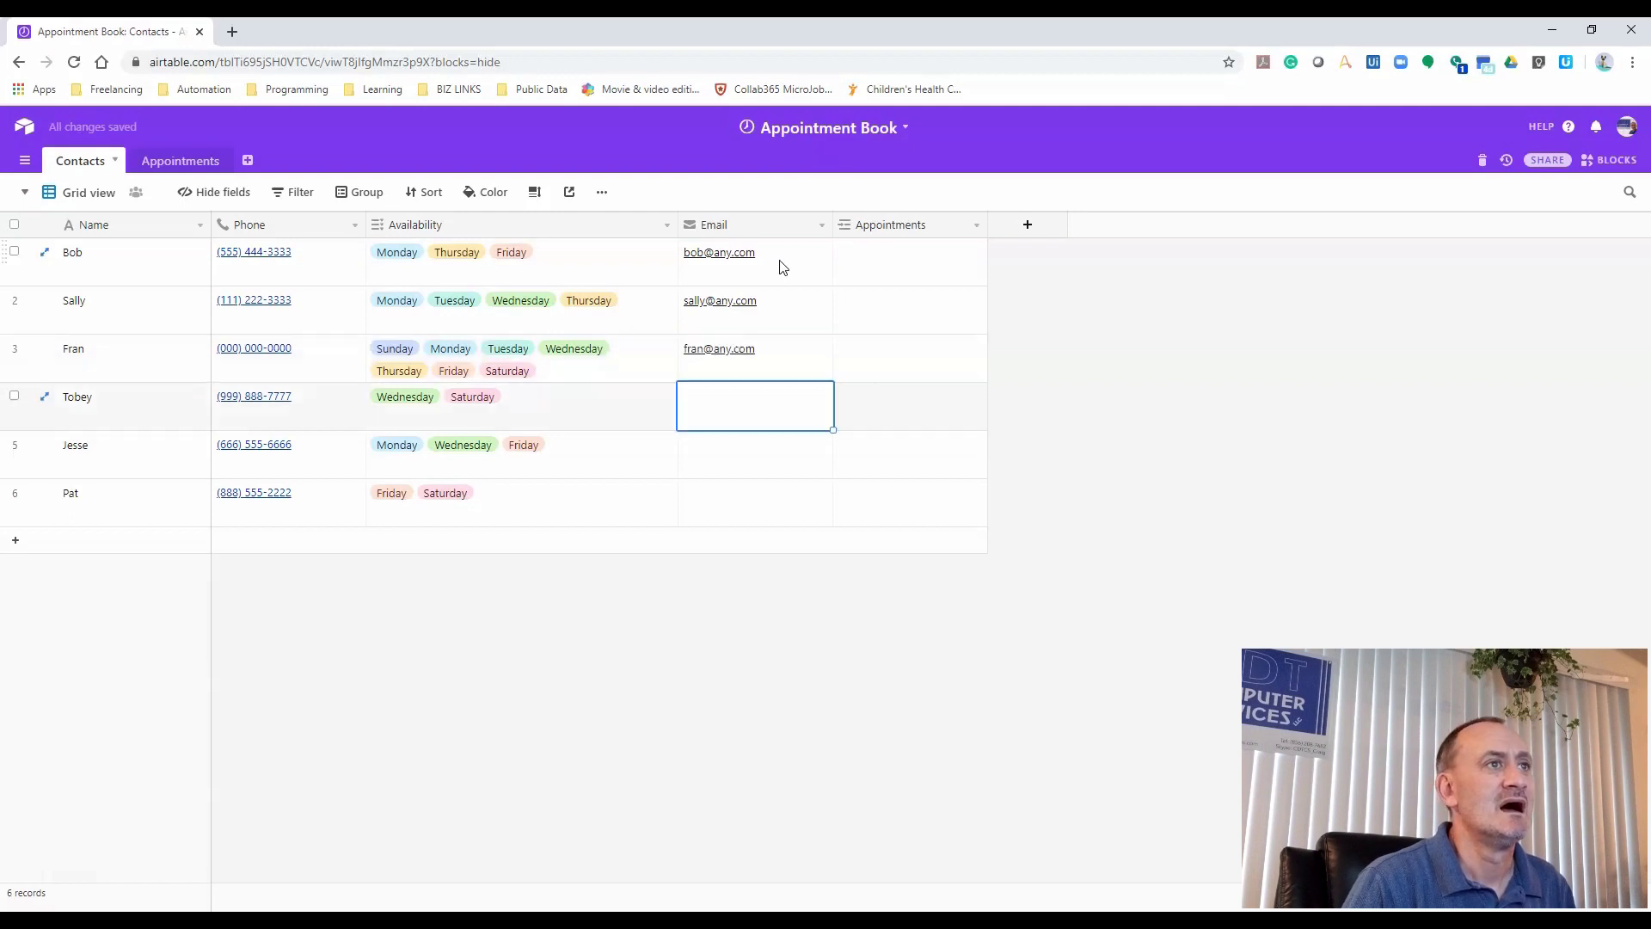
# Fill in the Email field for the last three contacts with sample e-mail addresses
pyautogui.write('tobey@')
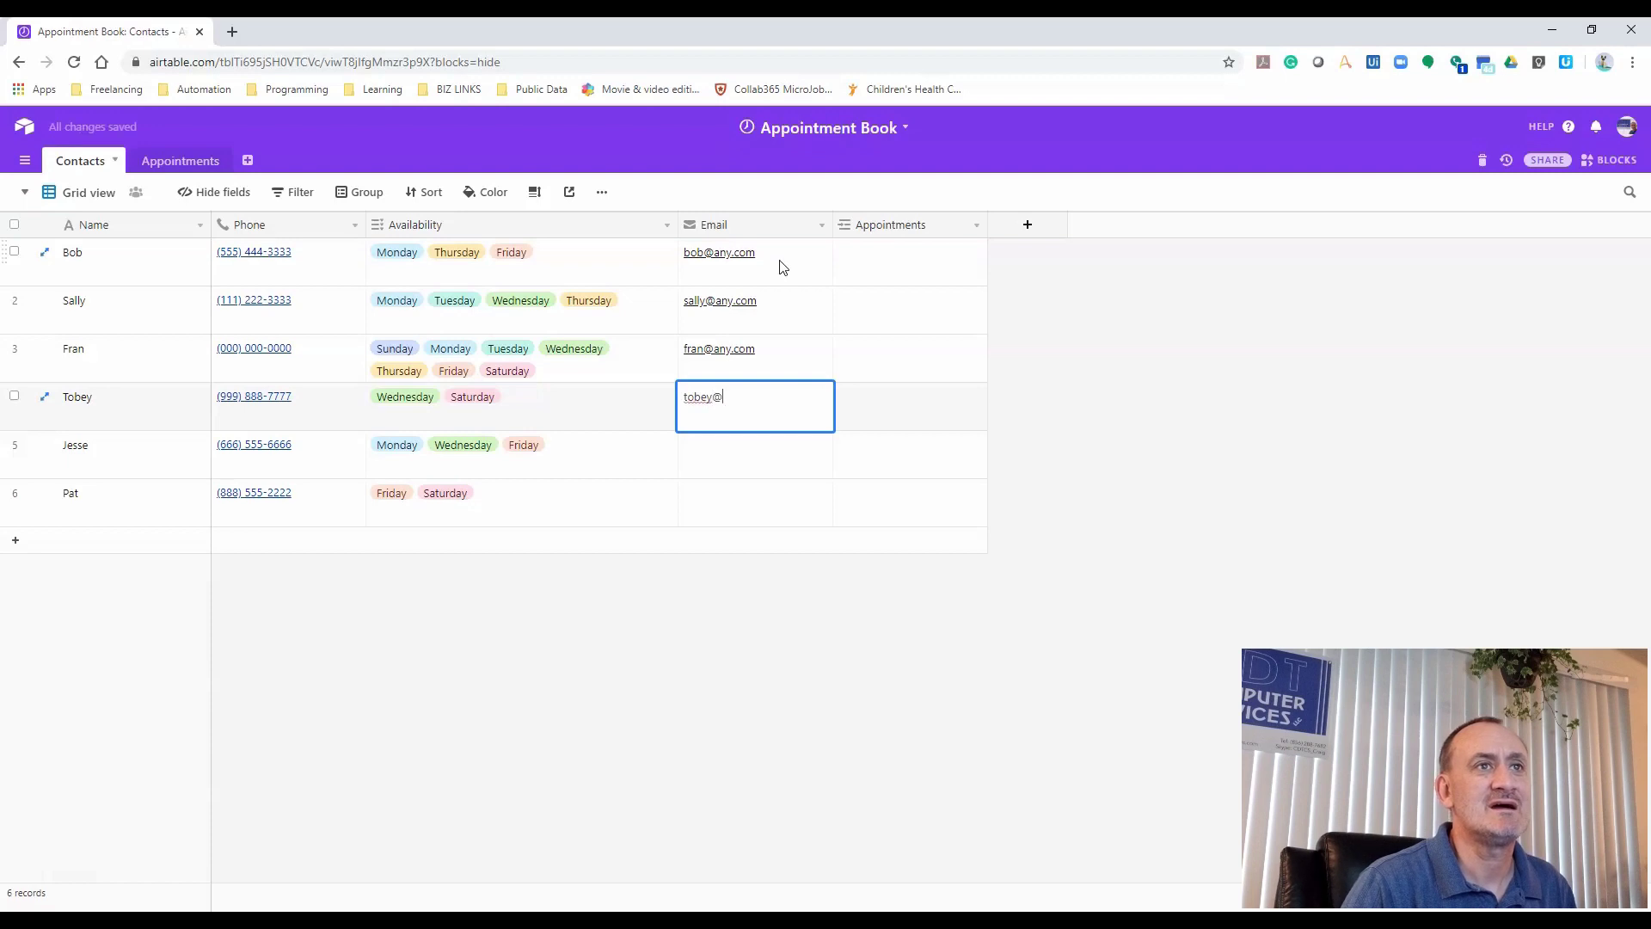
pyautogui.write('any.com')
pyautogui.press('Return')
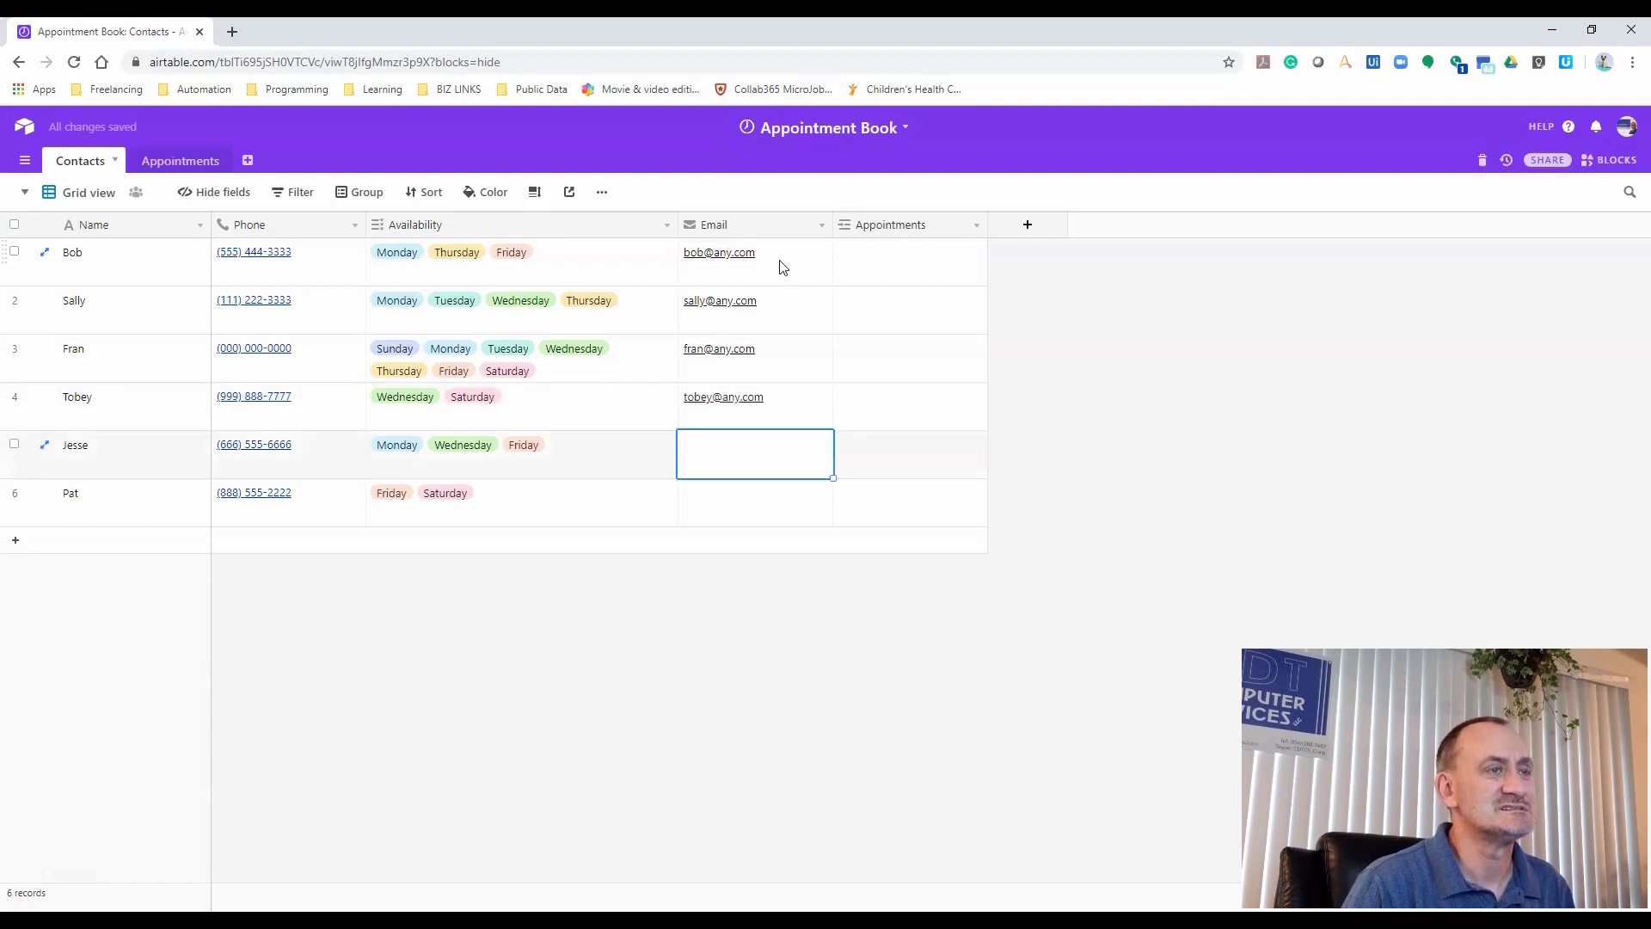
pyautogui.write('jesse')
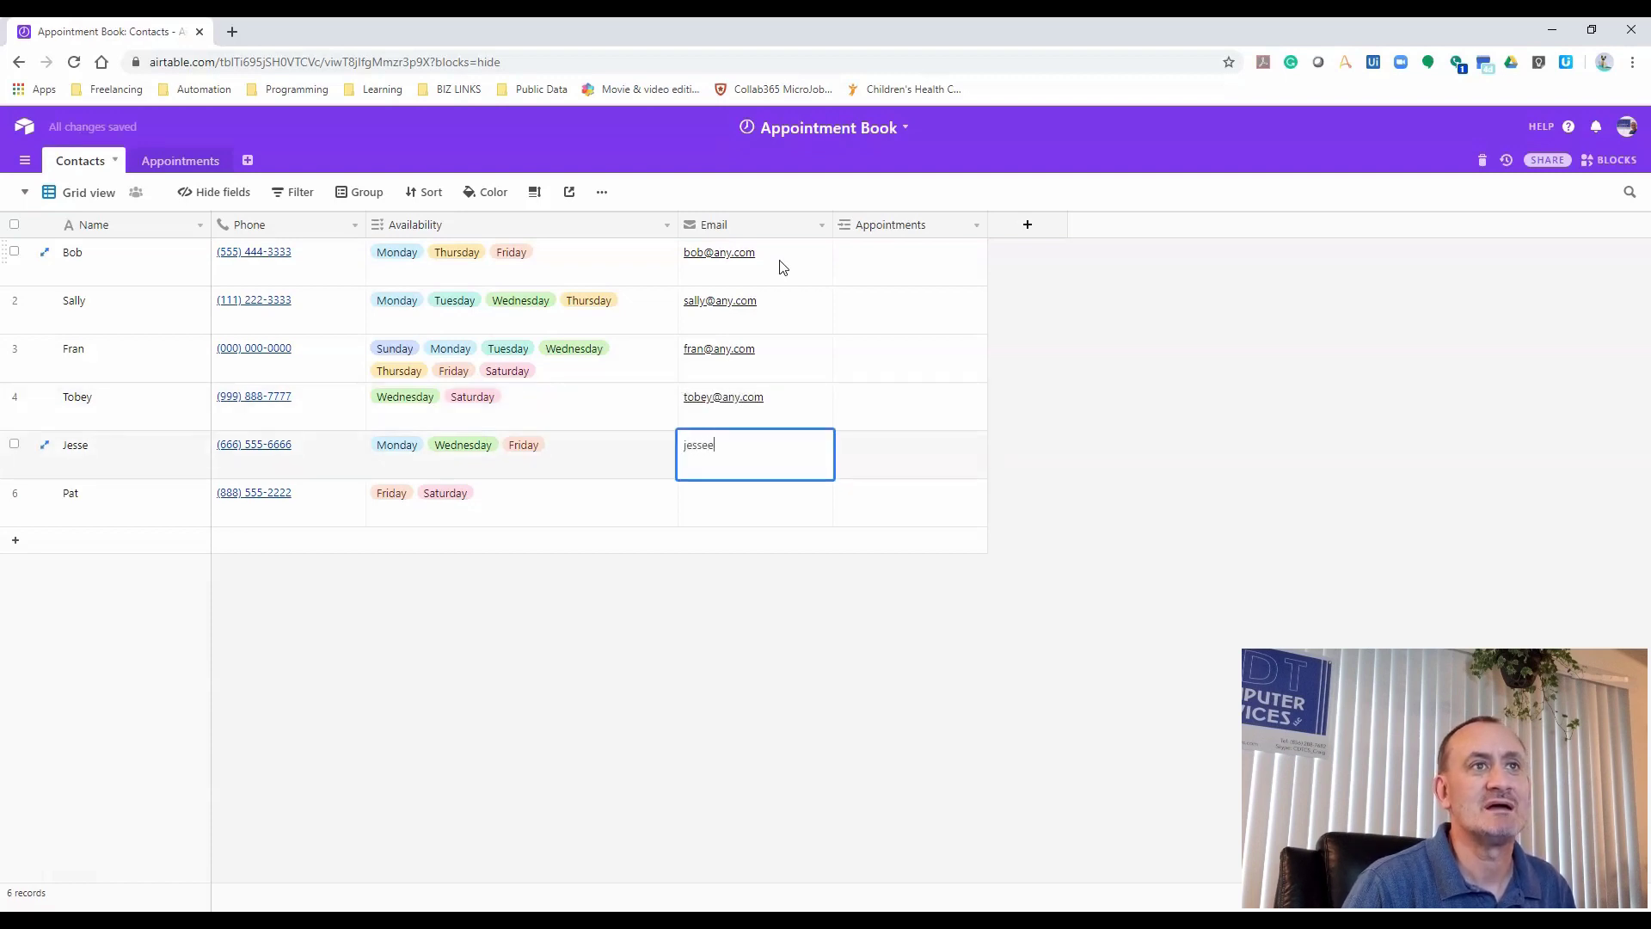
pyautogui.write('@any.com')
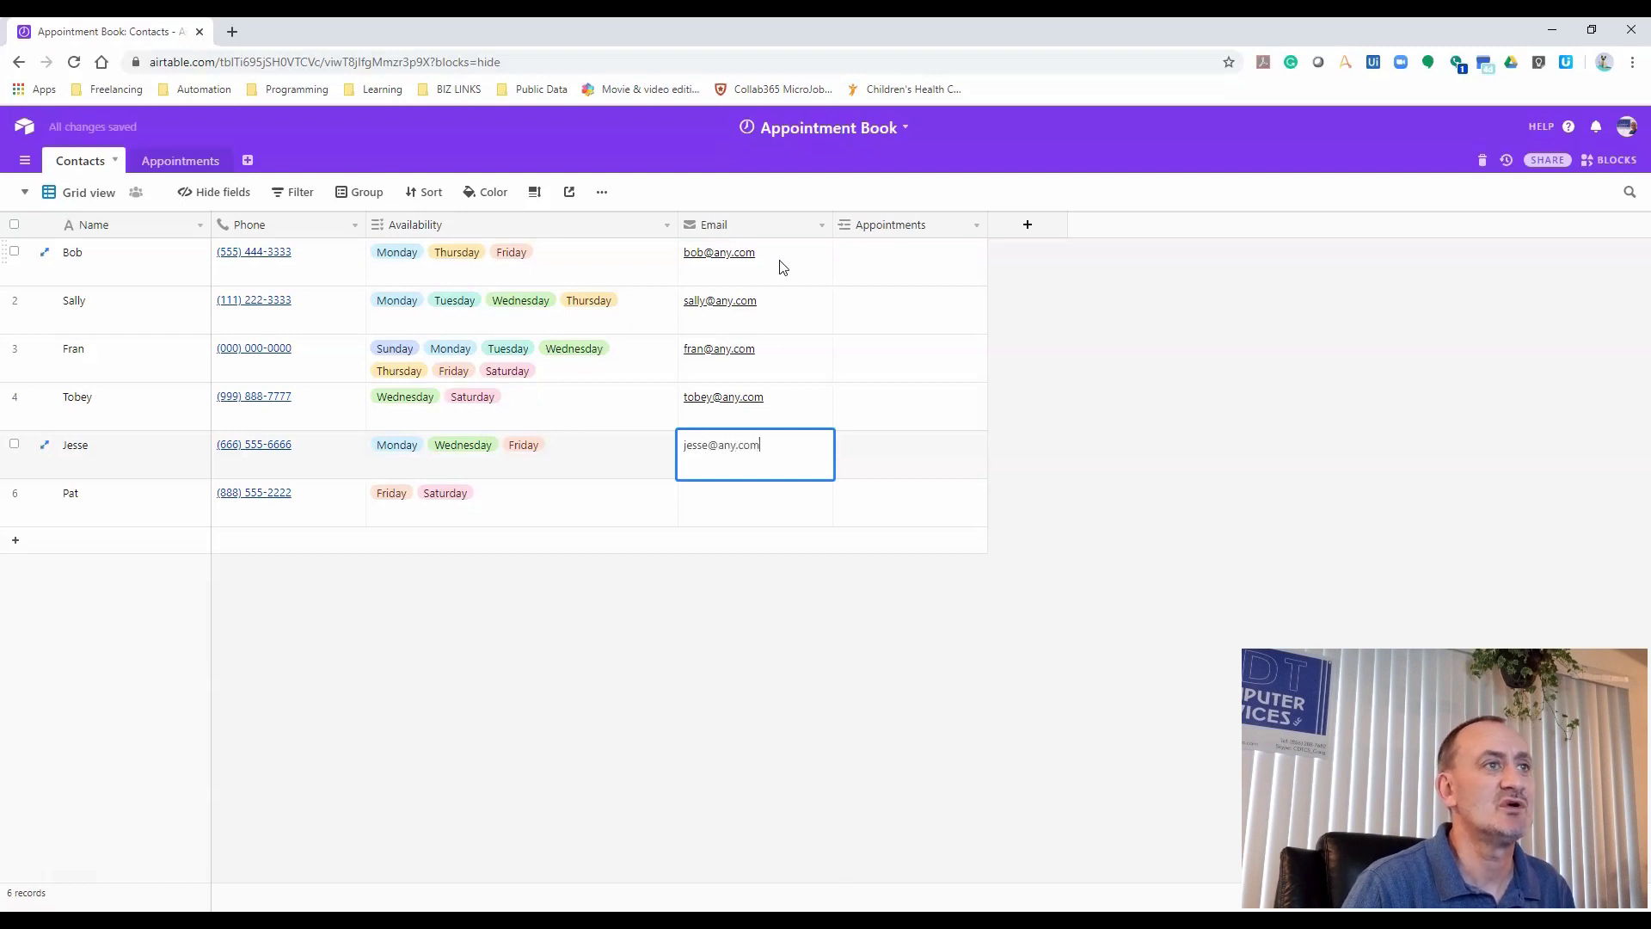
pyautogui.press('Return')
pyautogui.write('pat@any.com')
pyautogui.press('Tab')
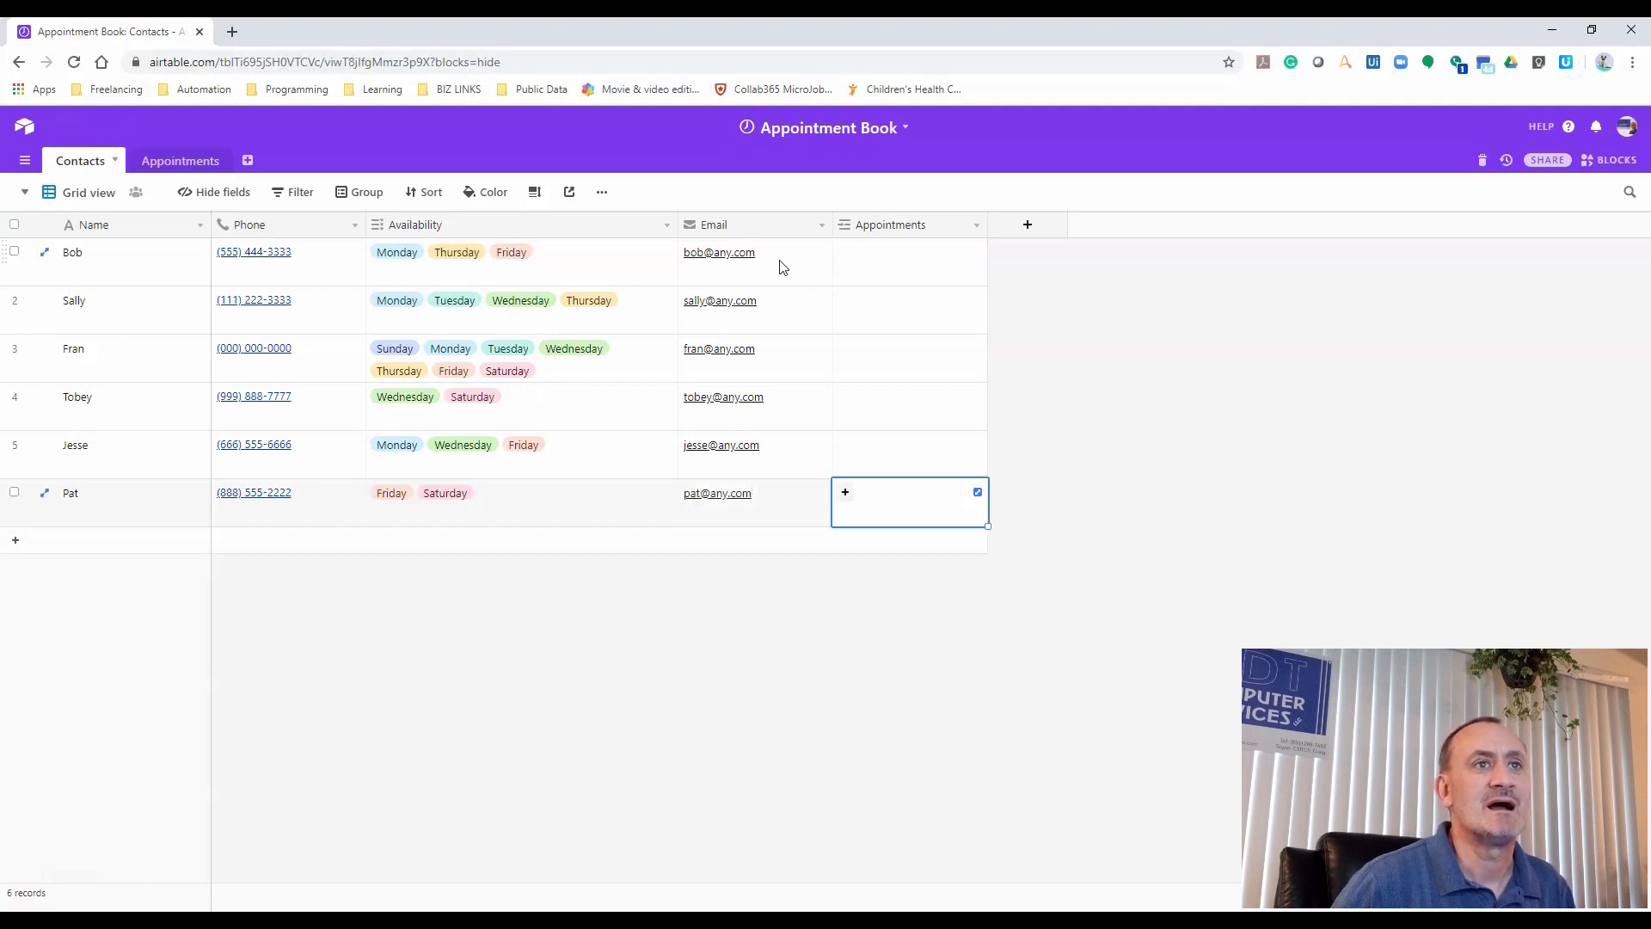
# Compare the empty Appointments field in the Contacts table with the fields of the Appointments table
pyautogui.press('Up')
pyautogui.press('Up')
pyautogui.press('Up')
pyautogui.press('Up')
pyautogui.press('Up')
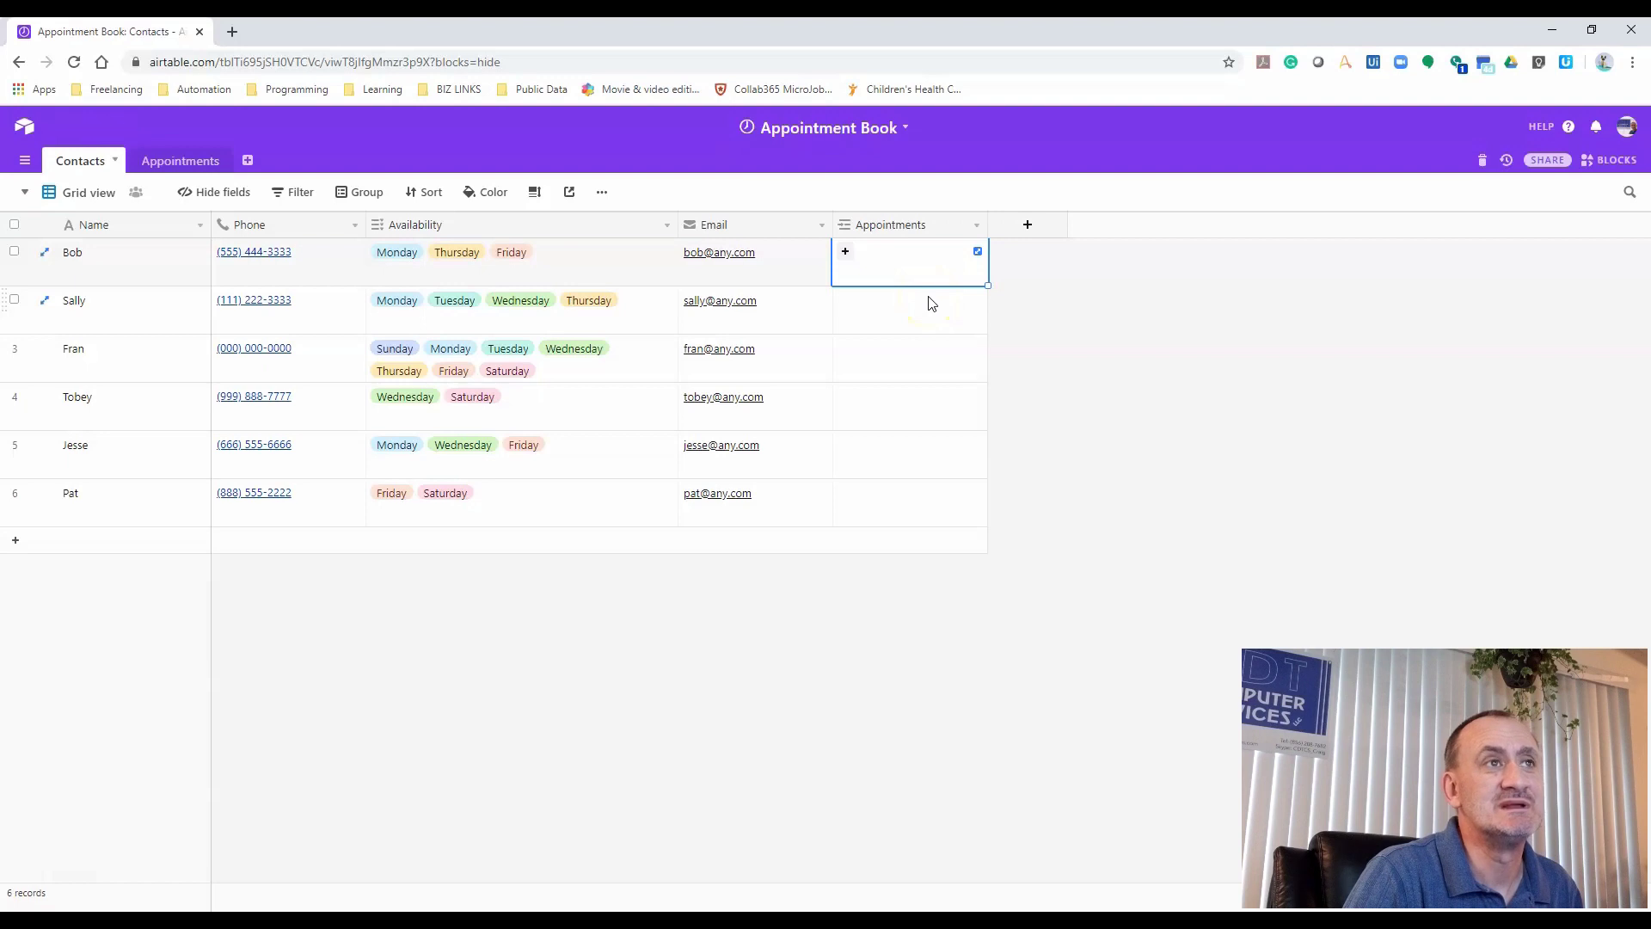
pyautogui.click(205, 162)
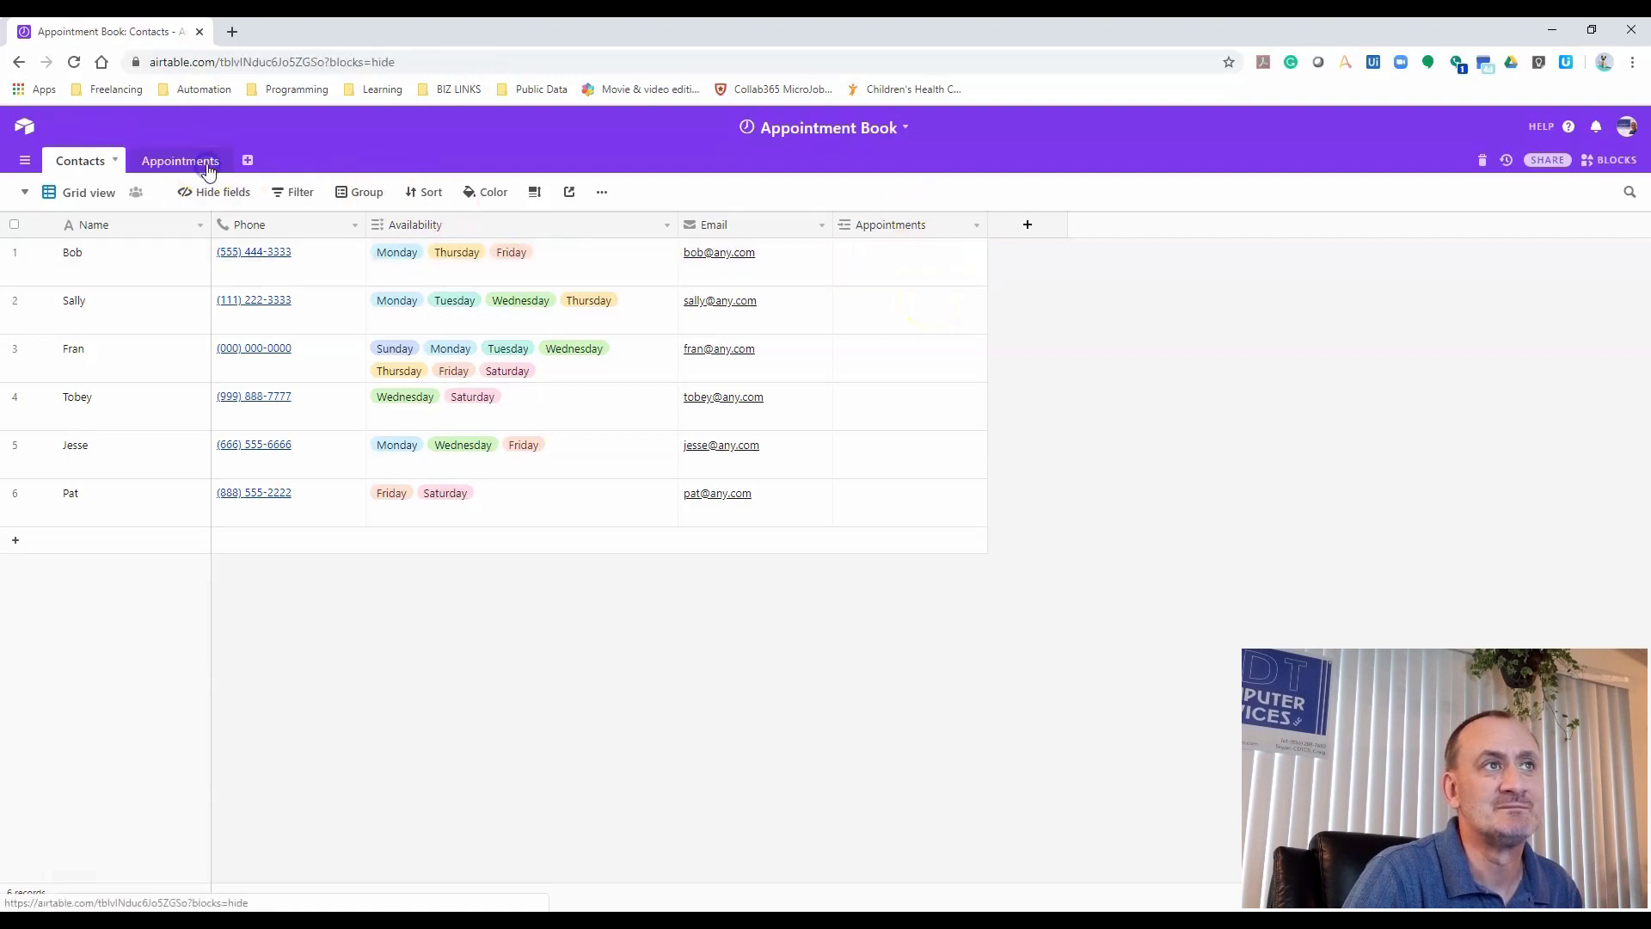
pyautogui.click(76, 161)
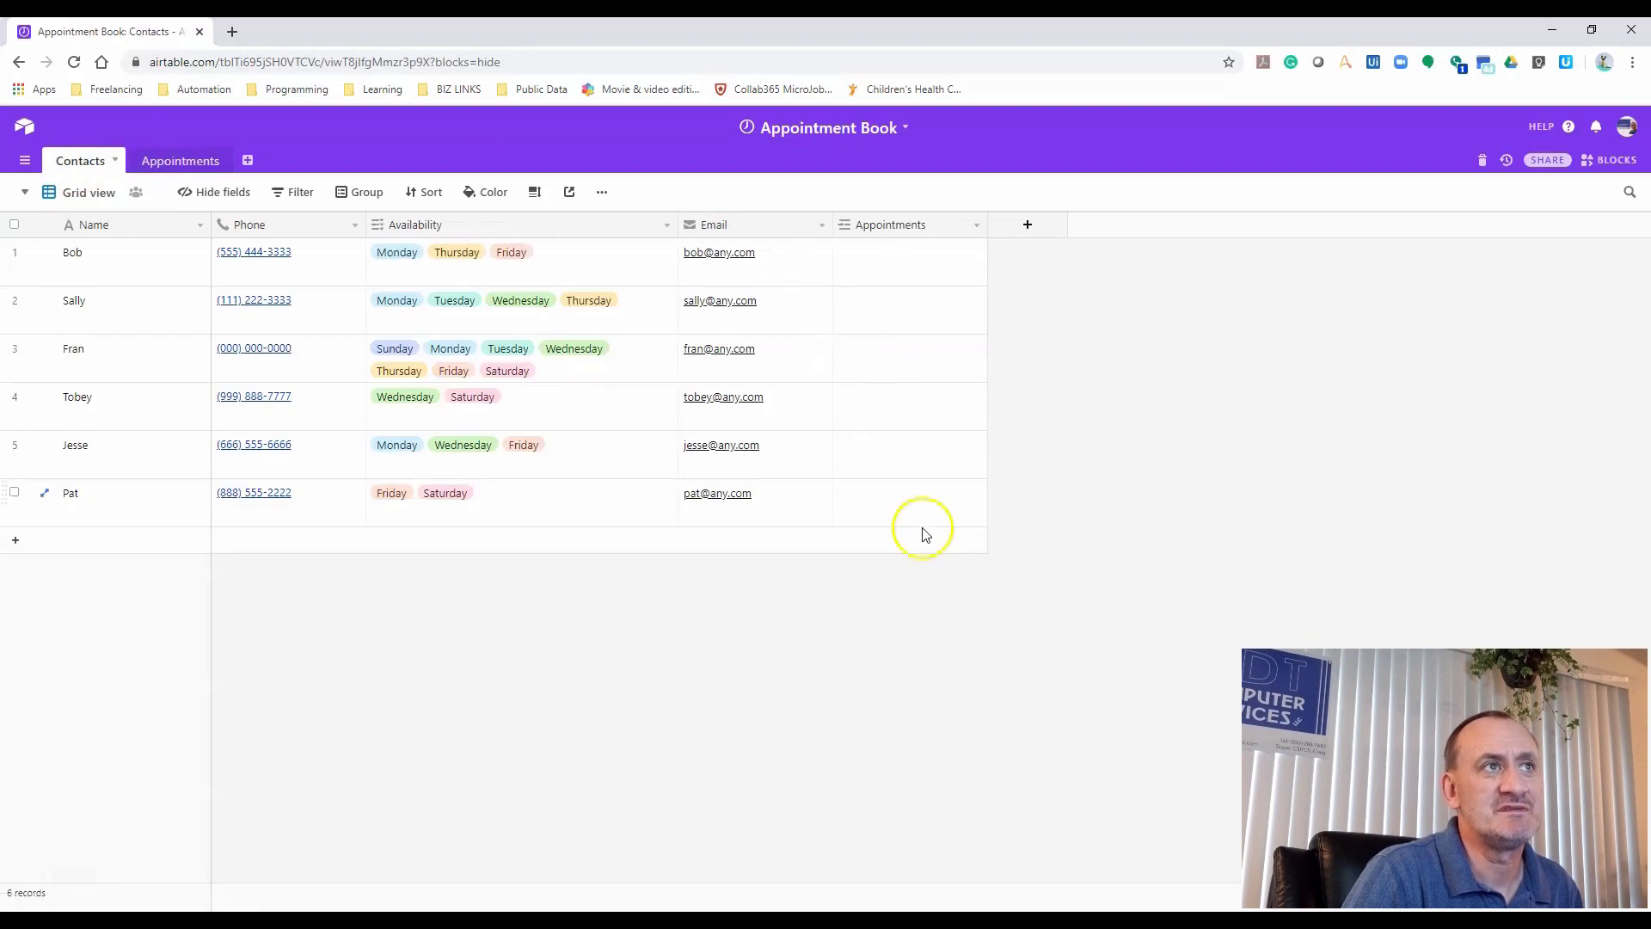
pyautogui.click(198, 160)
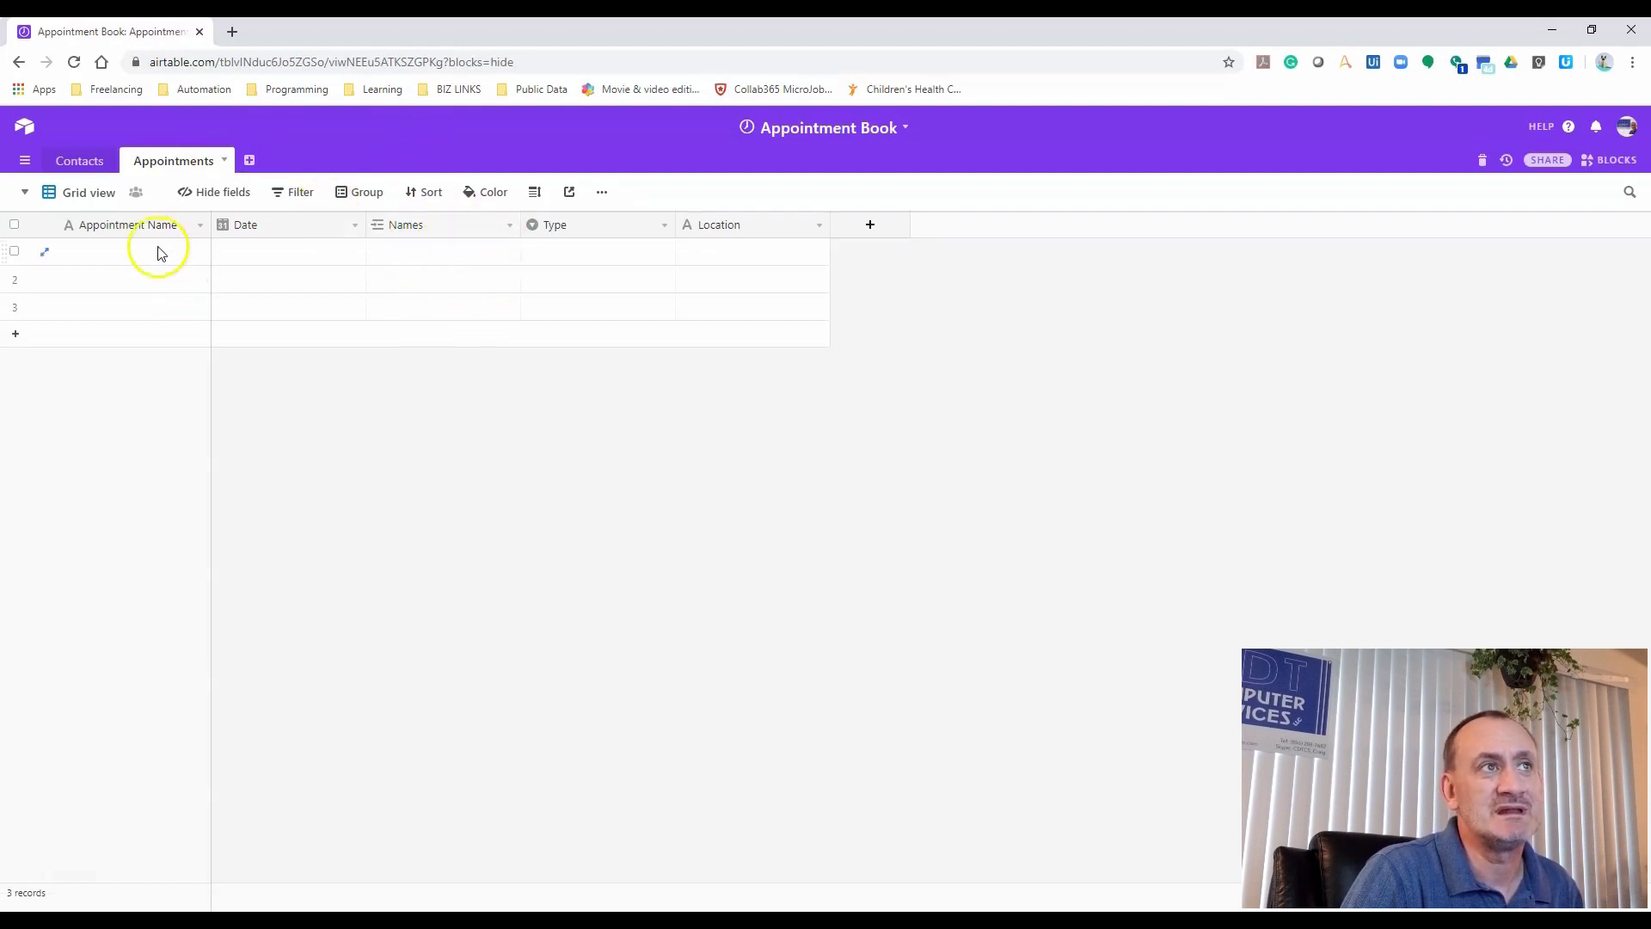
pyautogui.click(81, 162)
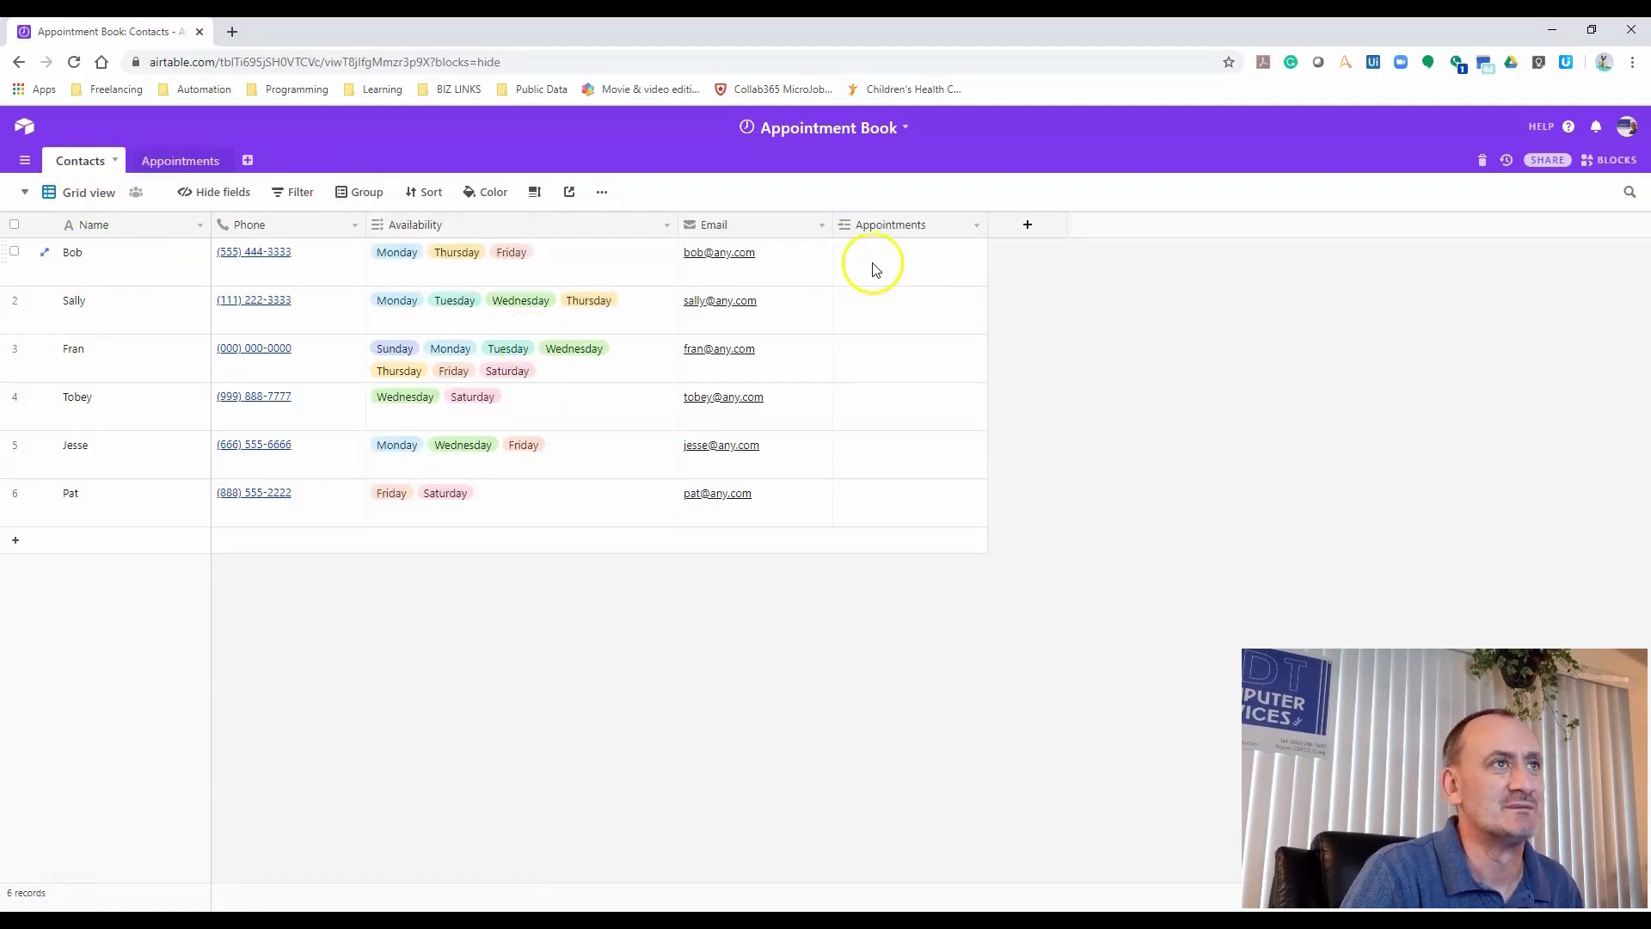
# In the Appointments table, name the first record with the first three contacts' names followed by "@ Diner"
pyautogui.click(185, 161)
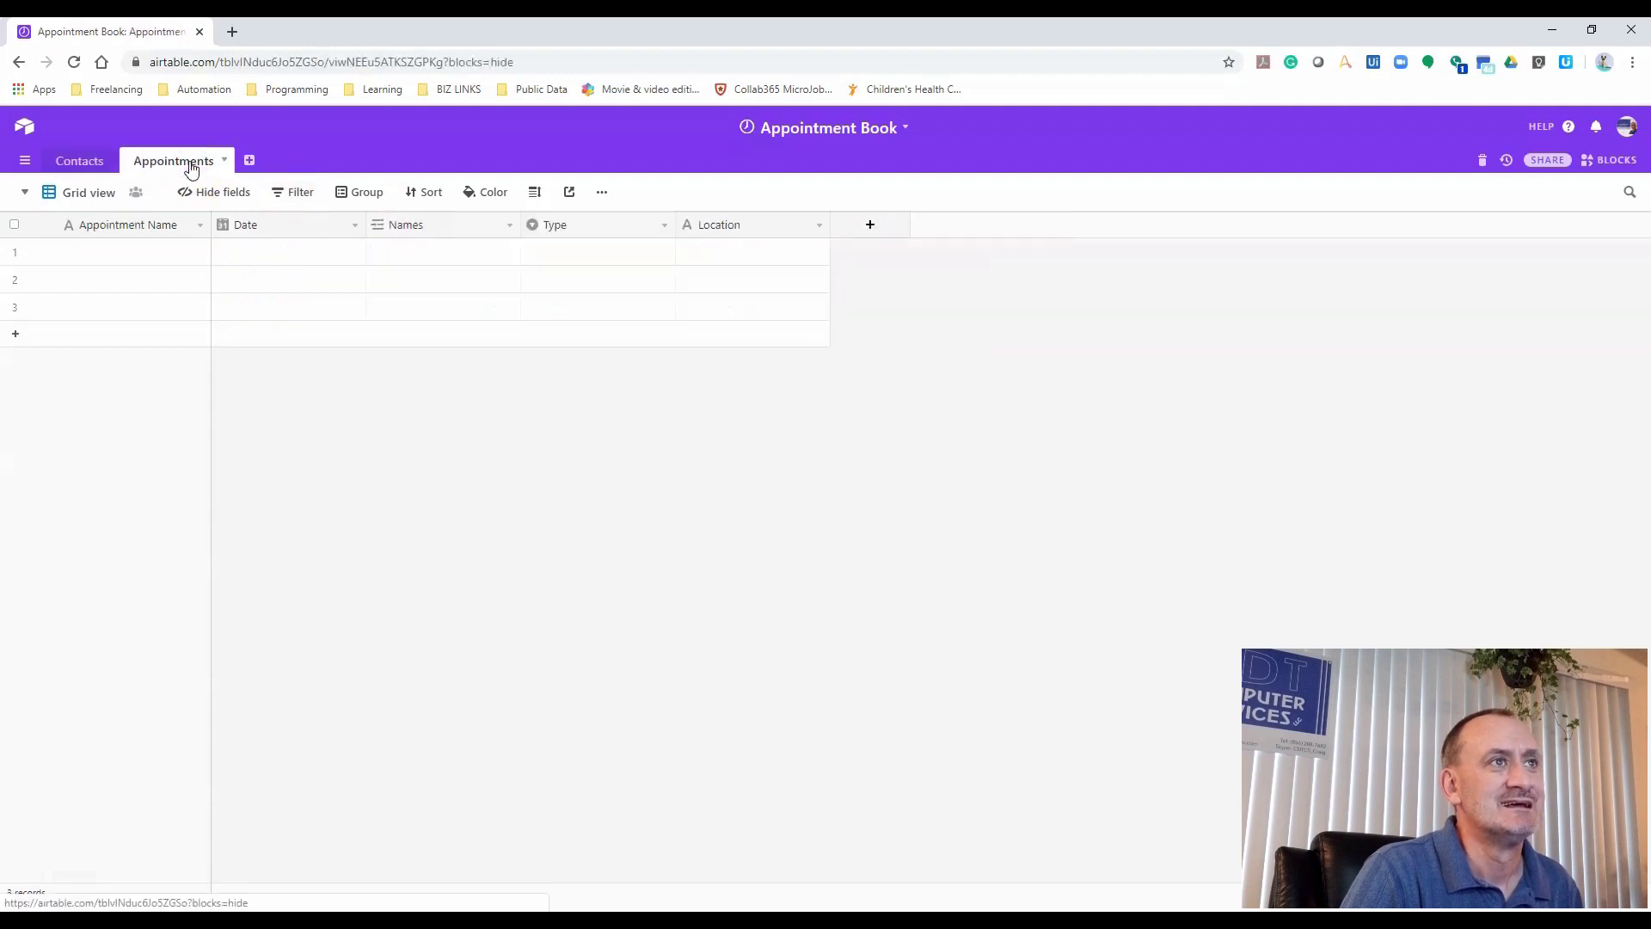
pyautogui.click(166, 257)
pyautogui.click(82, 163)
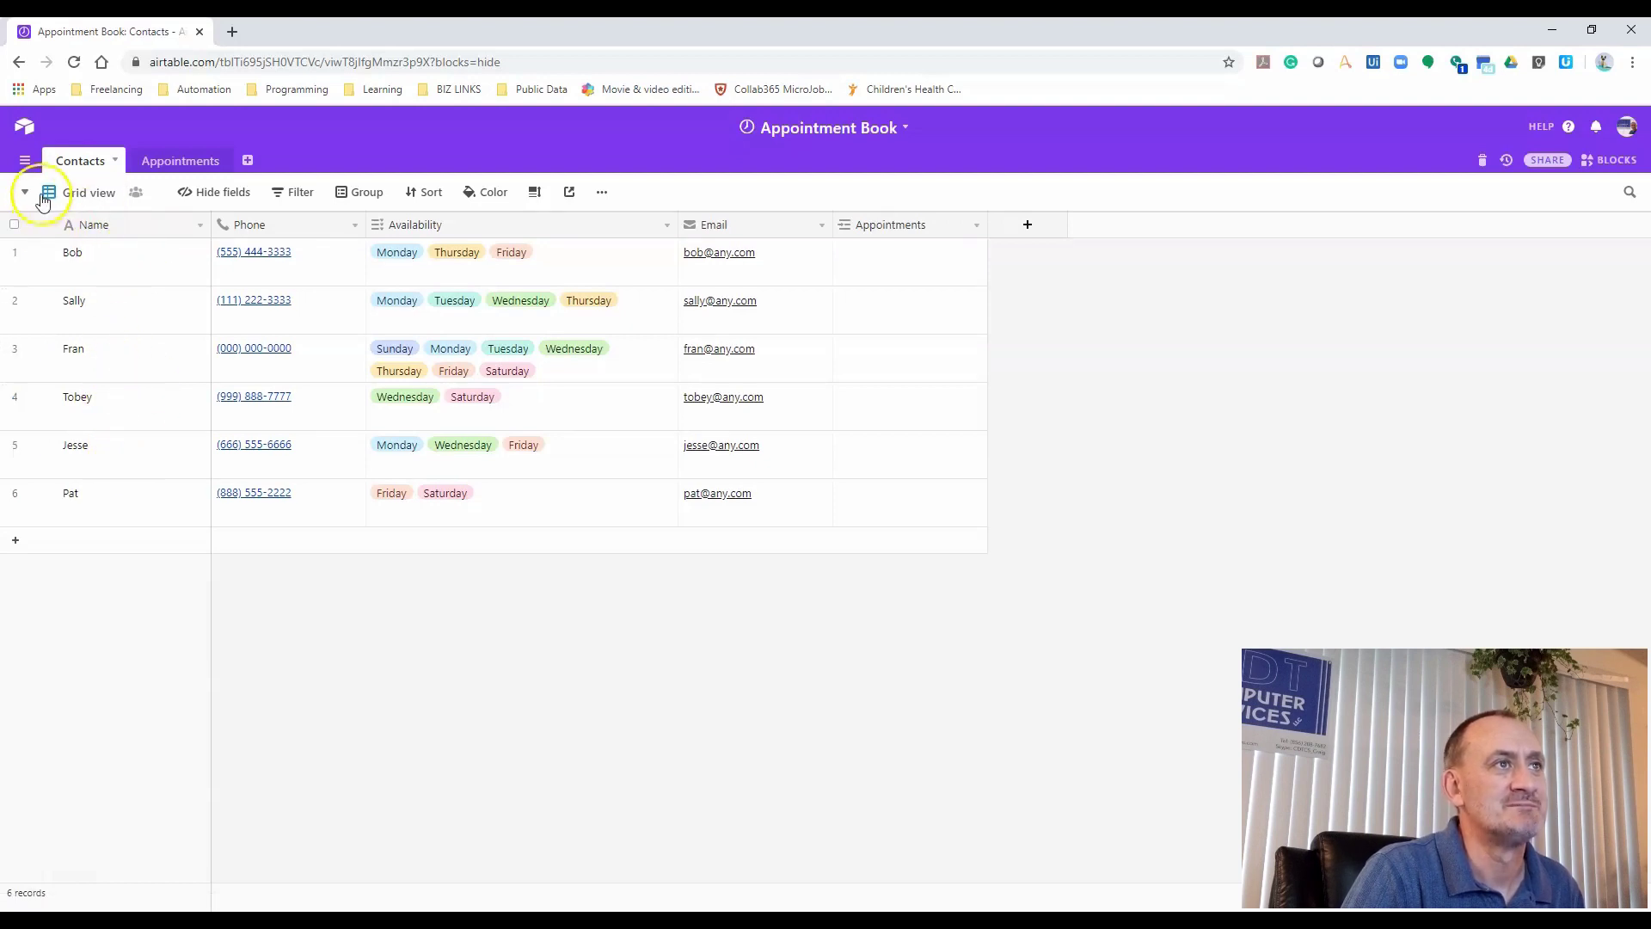
pyautogui.click(174, 160)
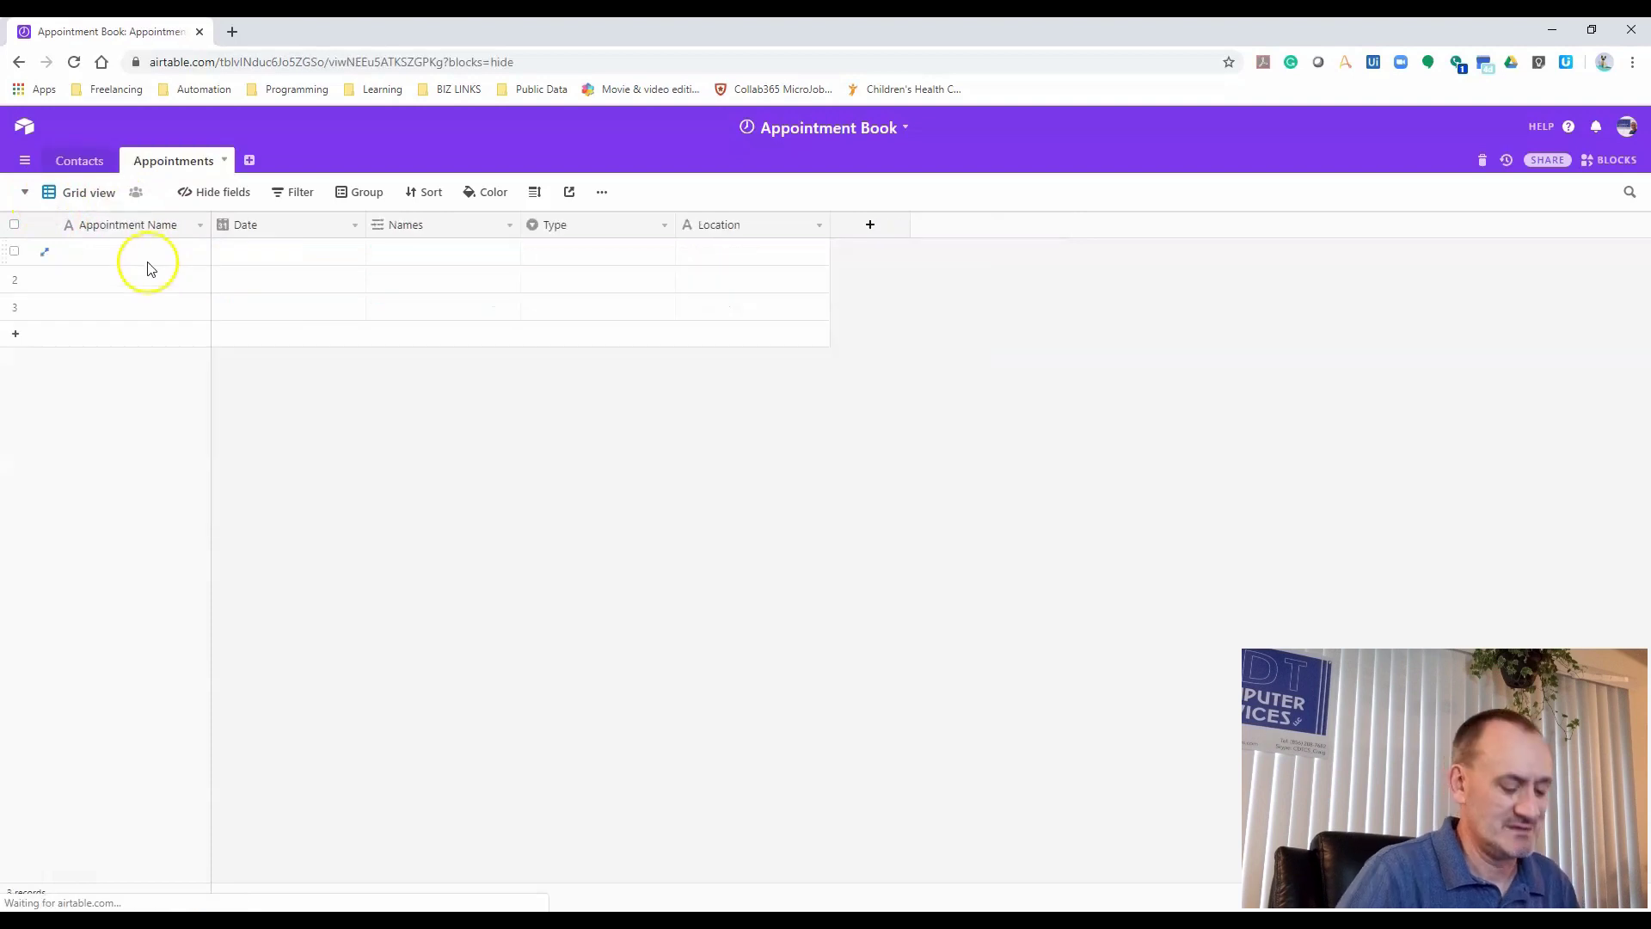
pyautogui.click(131, 274)
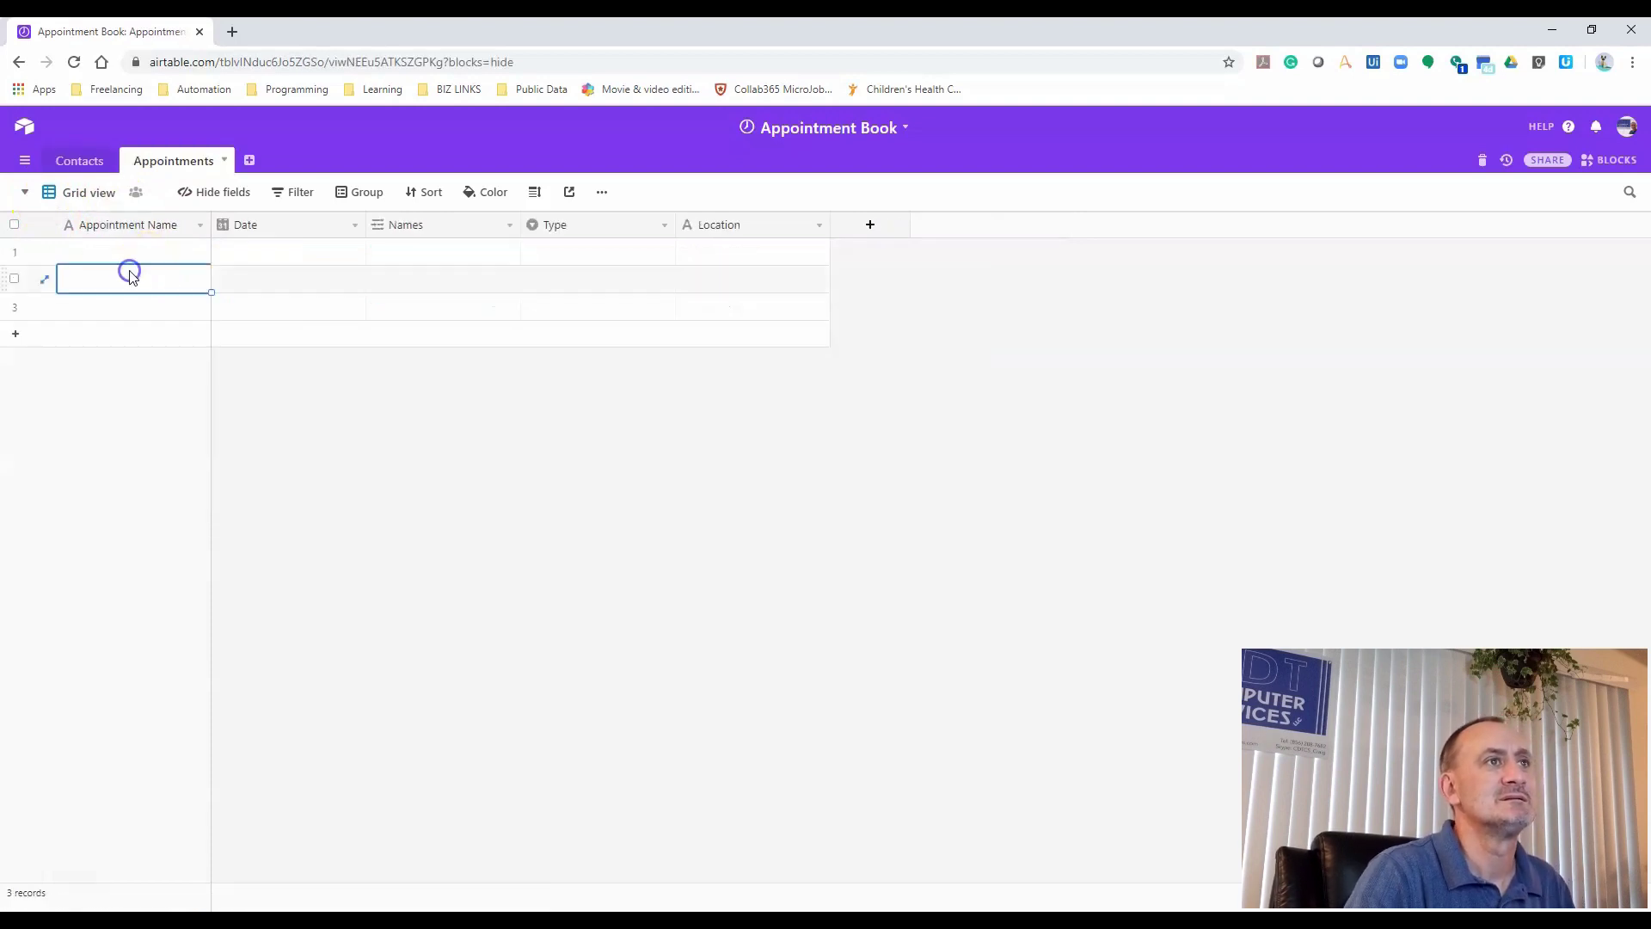
pyautogui.click(135, 256)
pyautogui.write('Bboi')
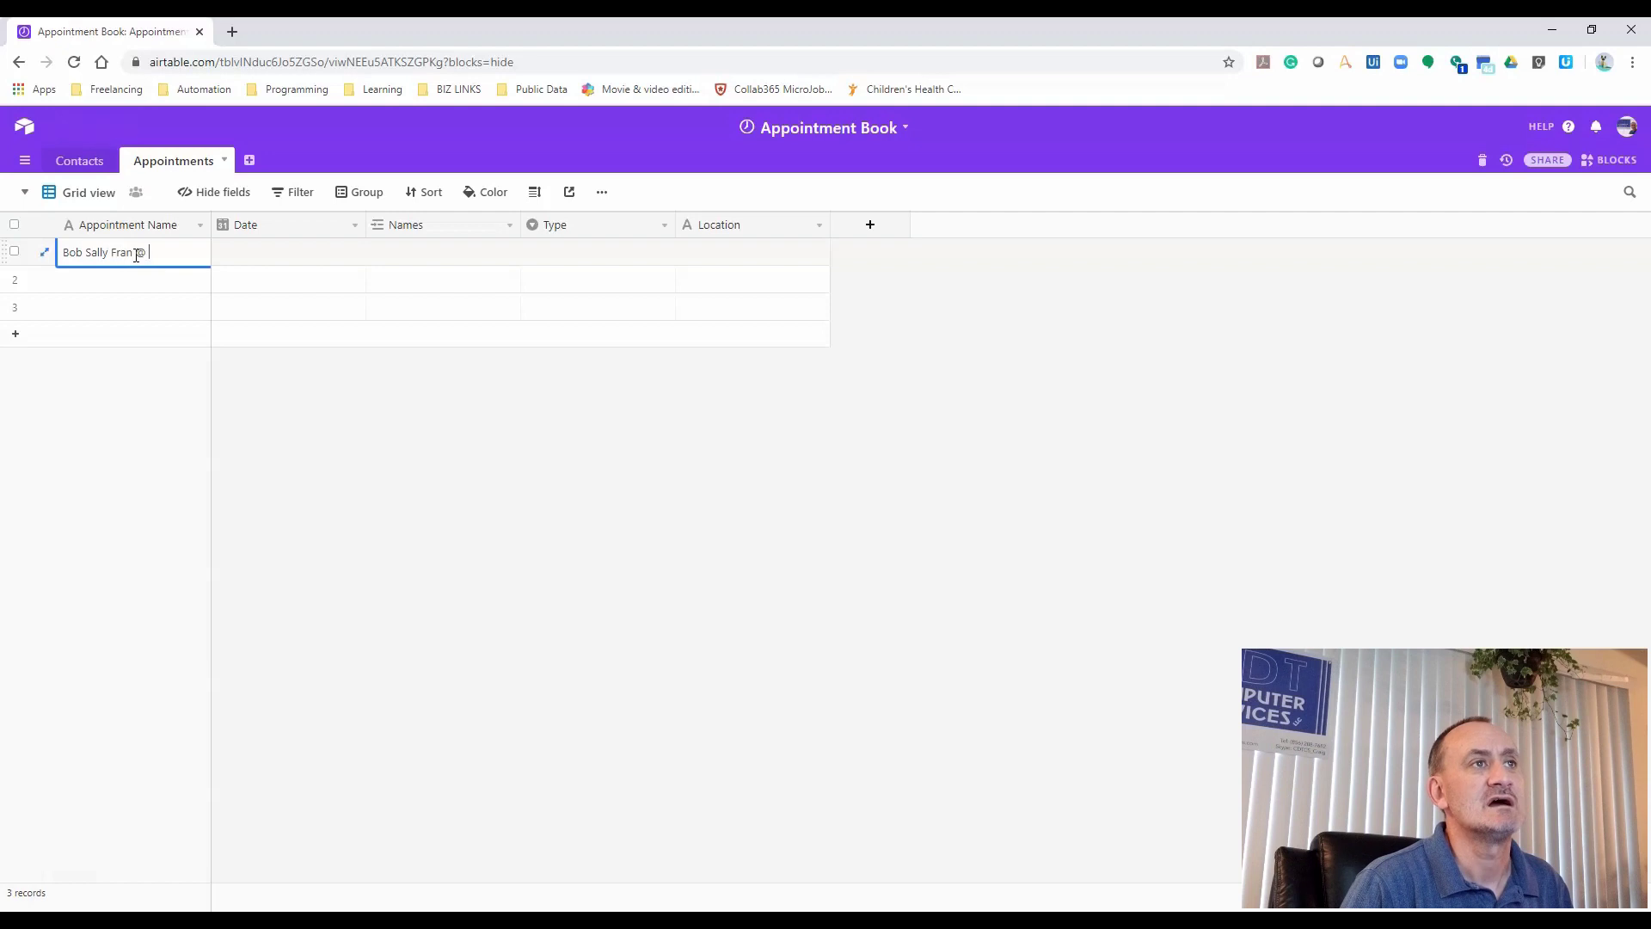
pyautogui.press('Tab')
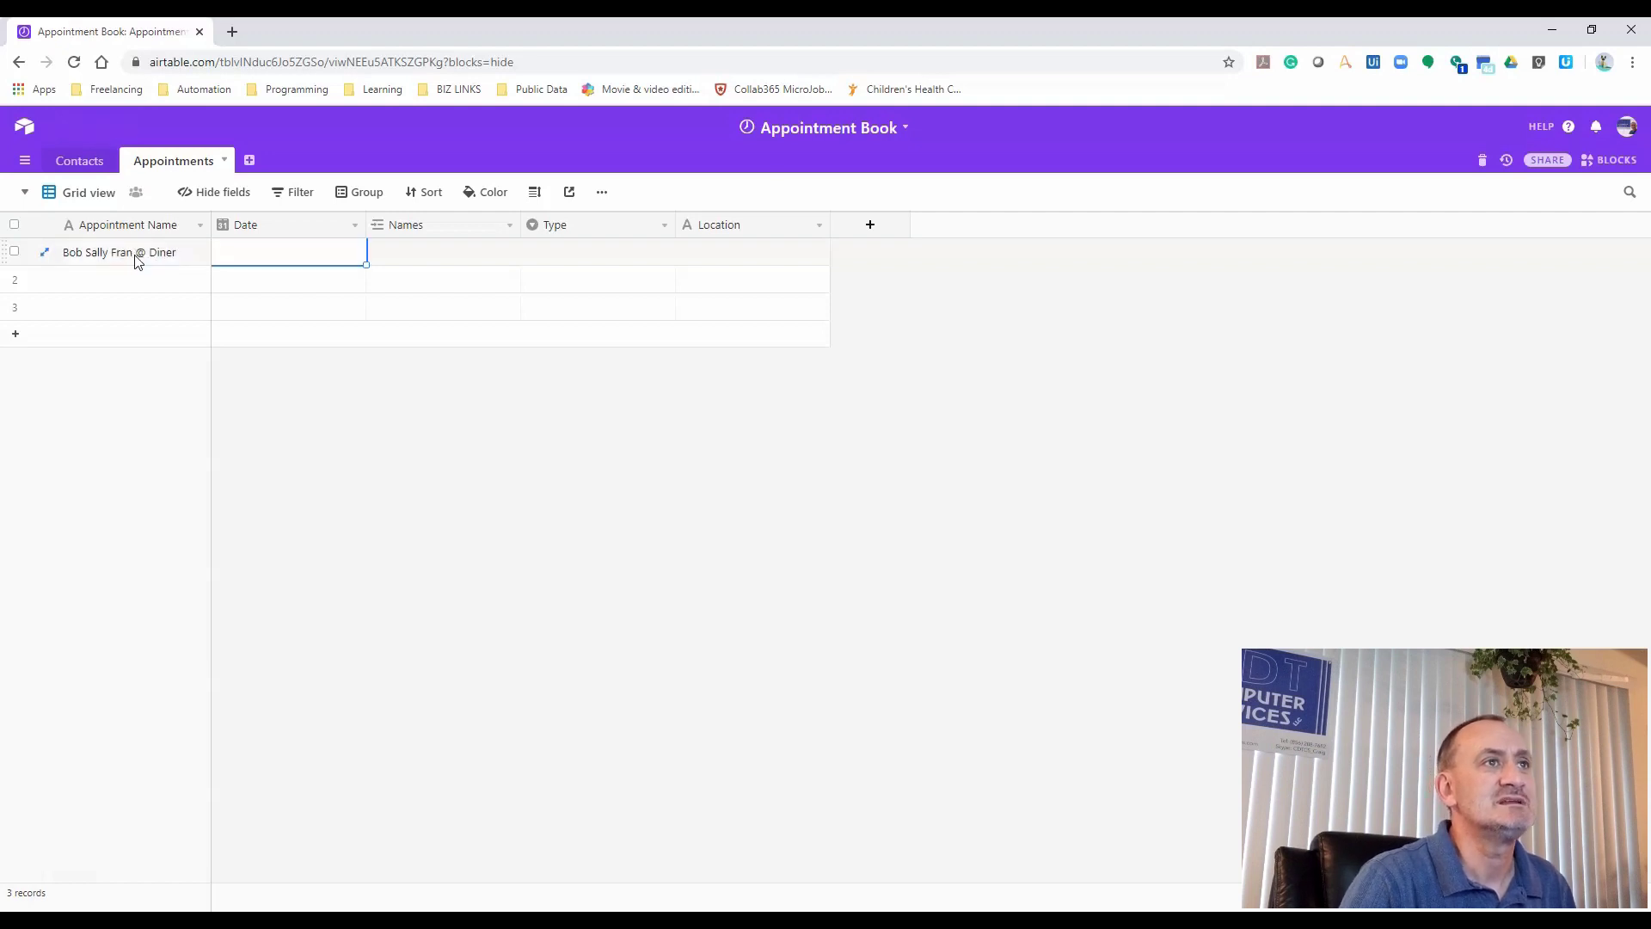
# Set the first appointment's date to 4/27/2020 and its time to 7:30pm
pyautogui.click(269, 255)
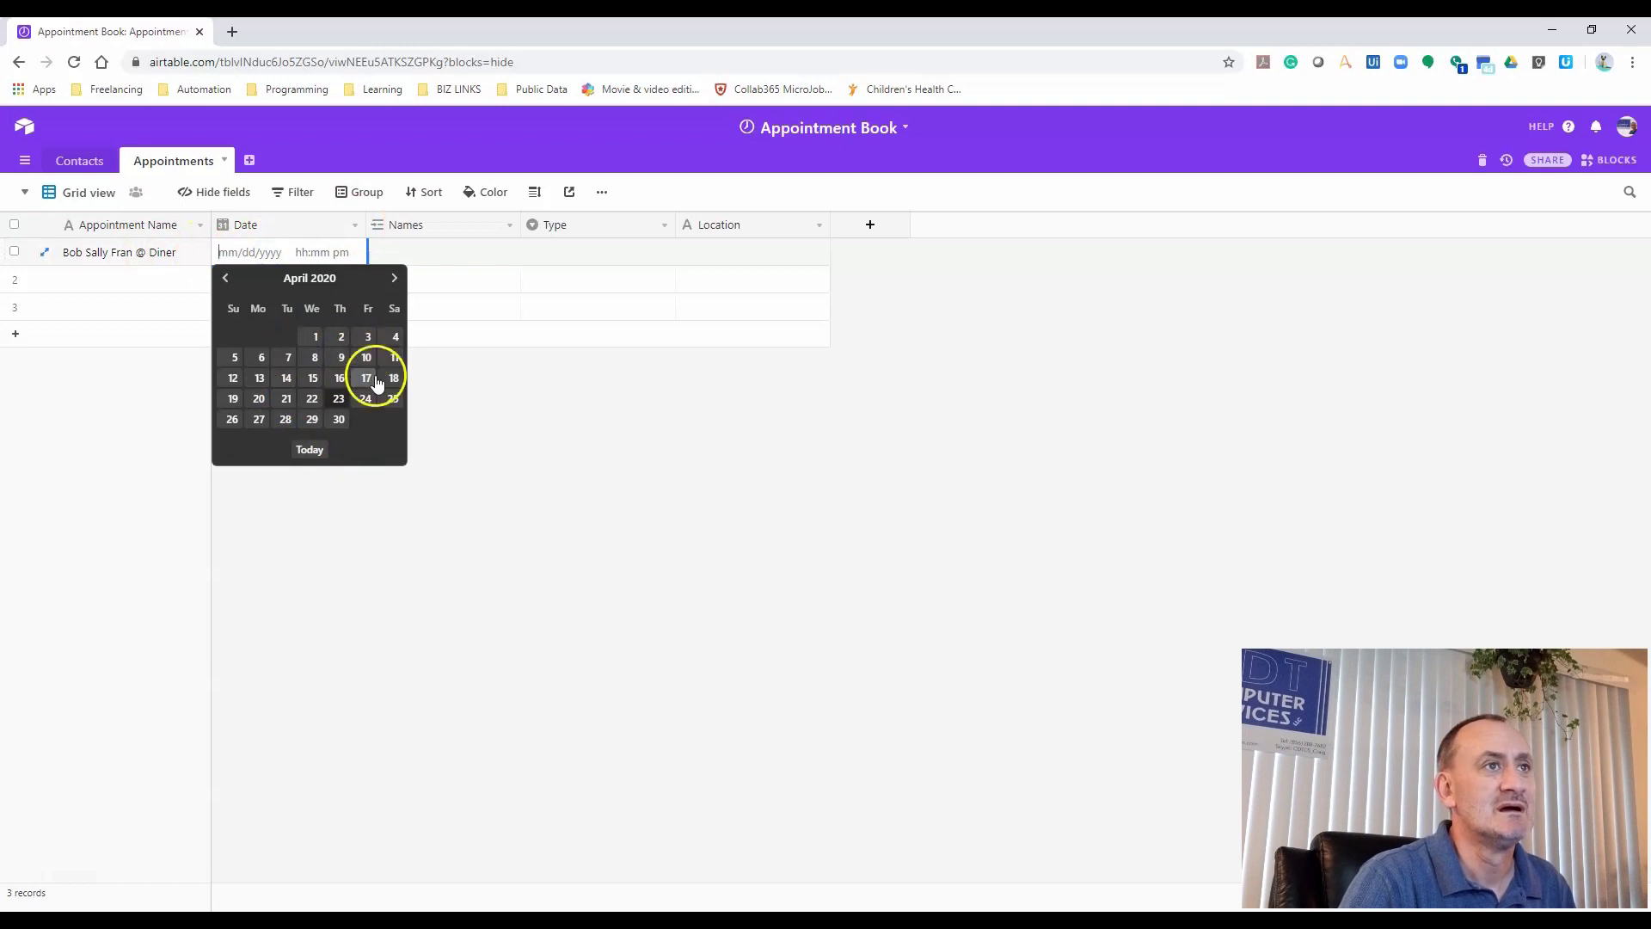
pyautogui.click(263, 424)
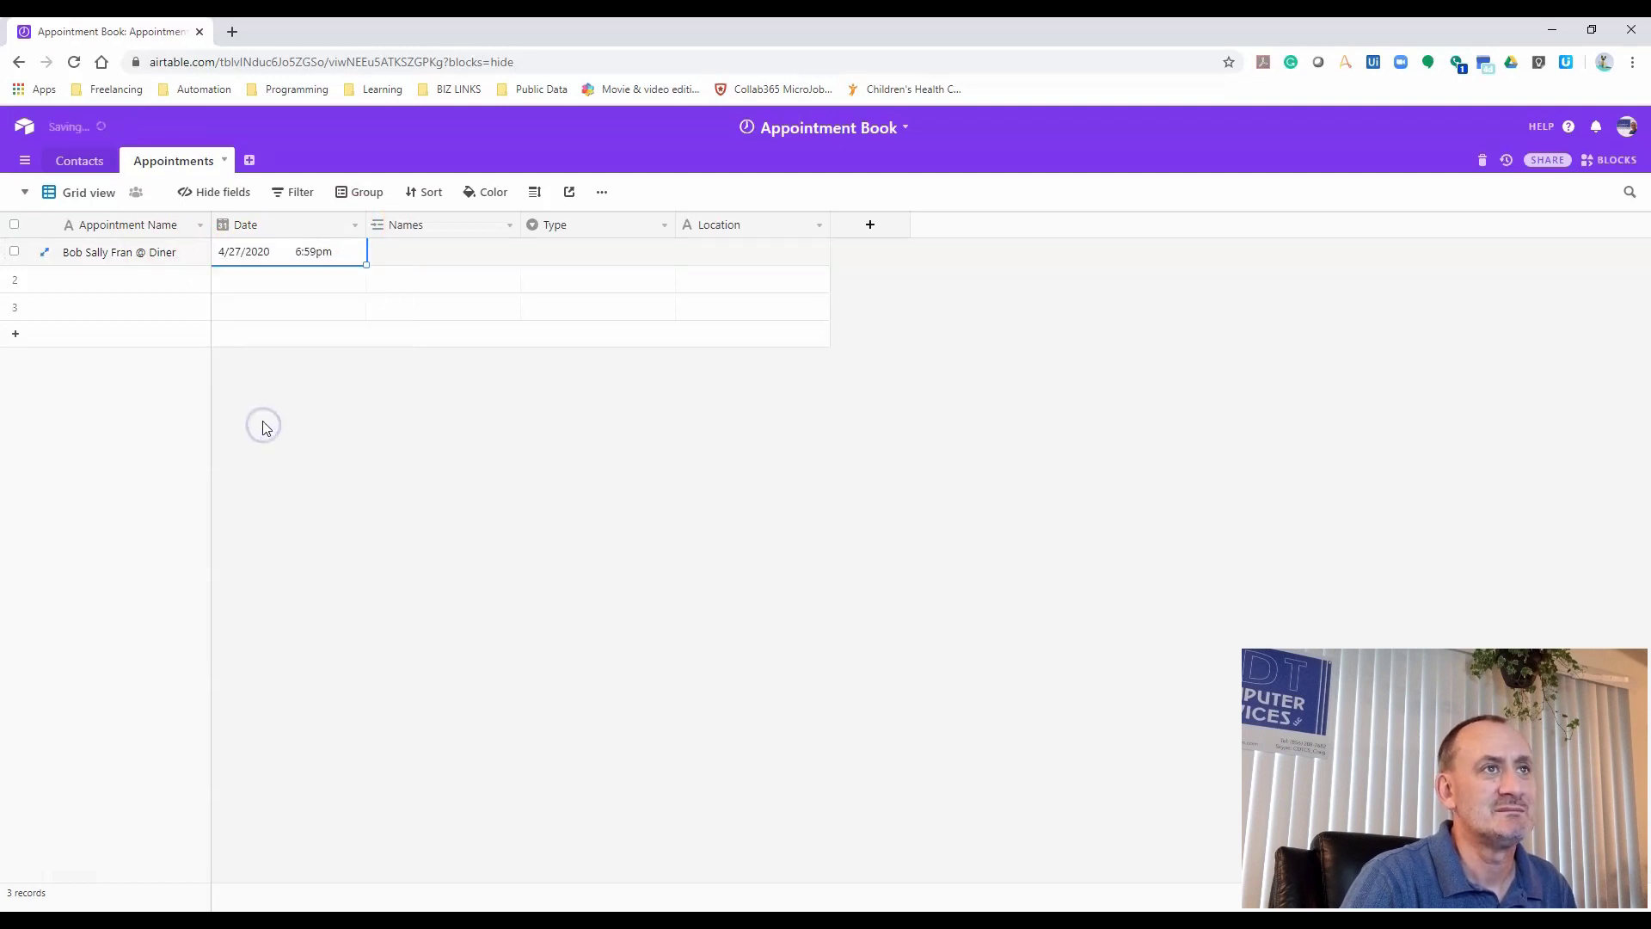
pyautogui.click(310, 249)
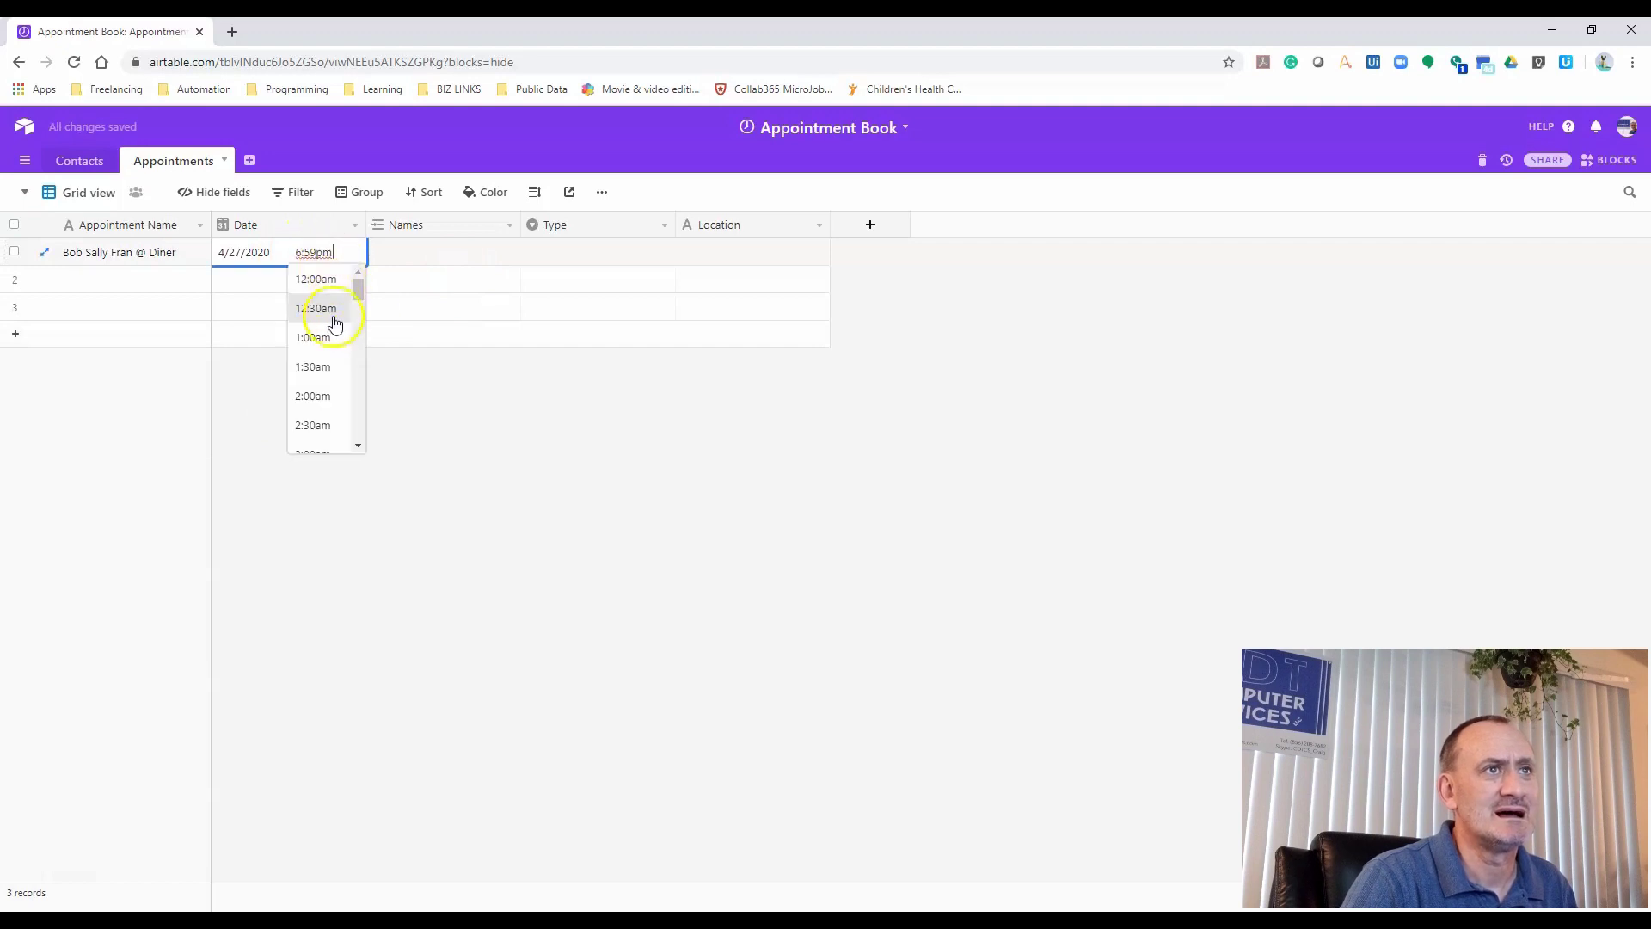
pyautogui.moveTo(359, 289); pyautogui.dragTo(344, 414)
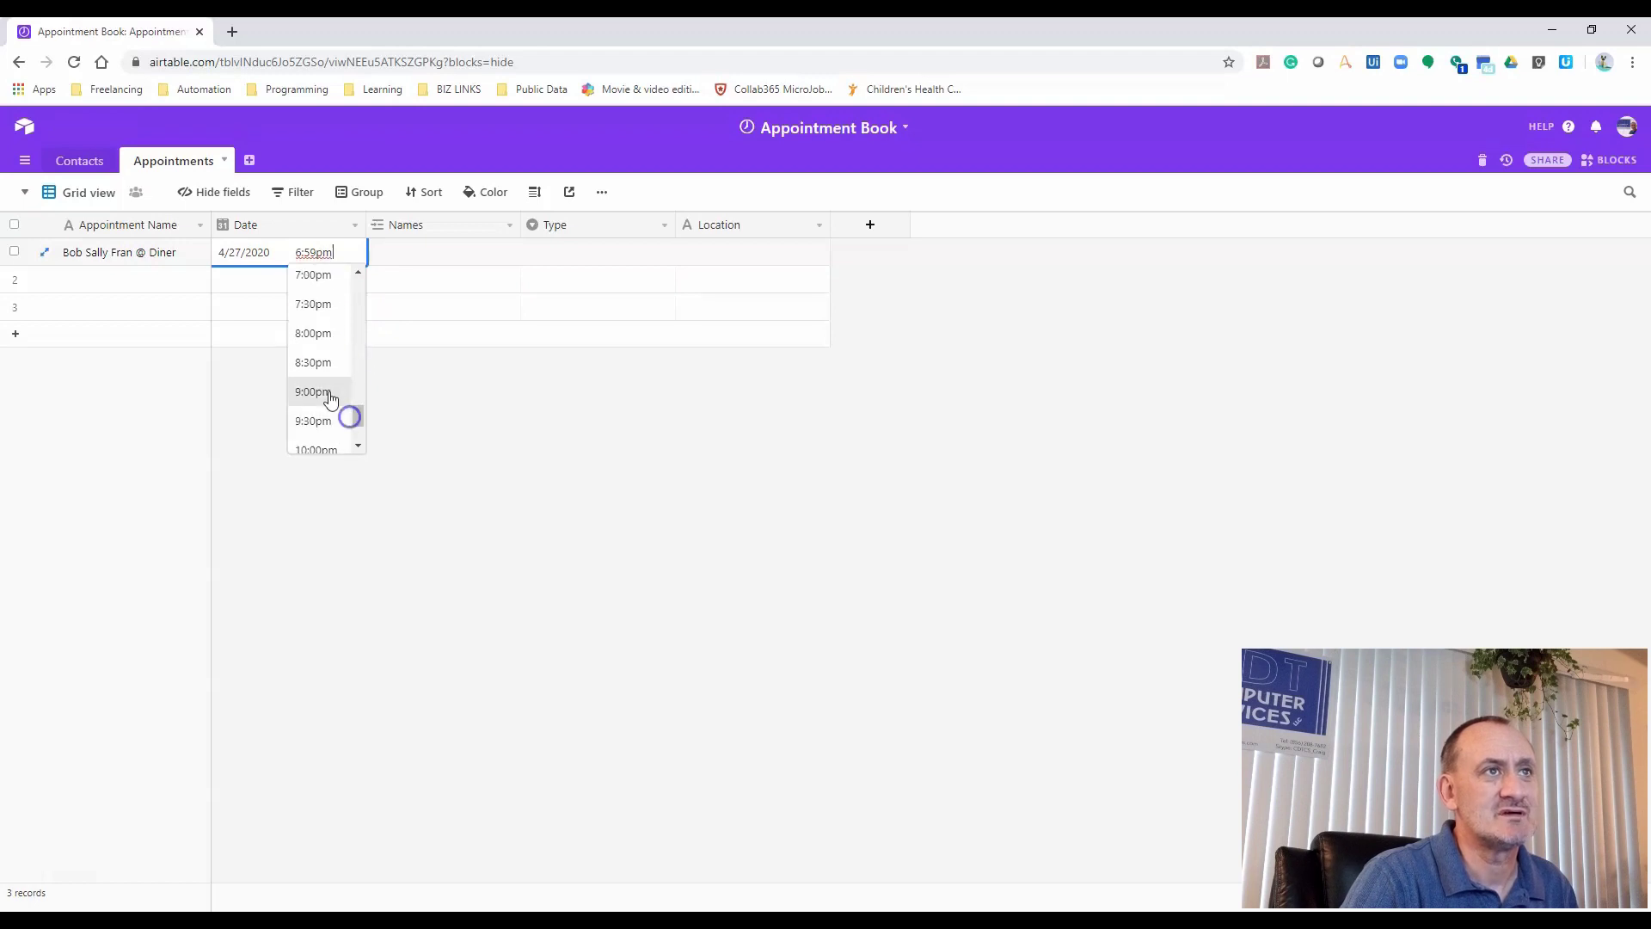
pyautogui.click(316, 306)
# Link the first three contacts to the first appointment in its Names field
pyautogui.click(443, 258)
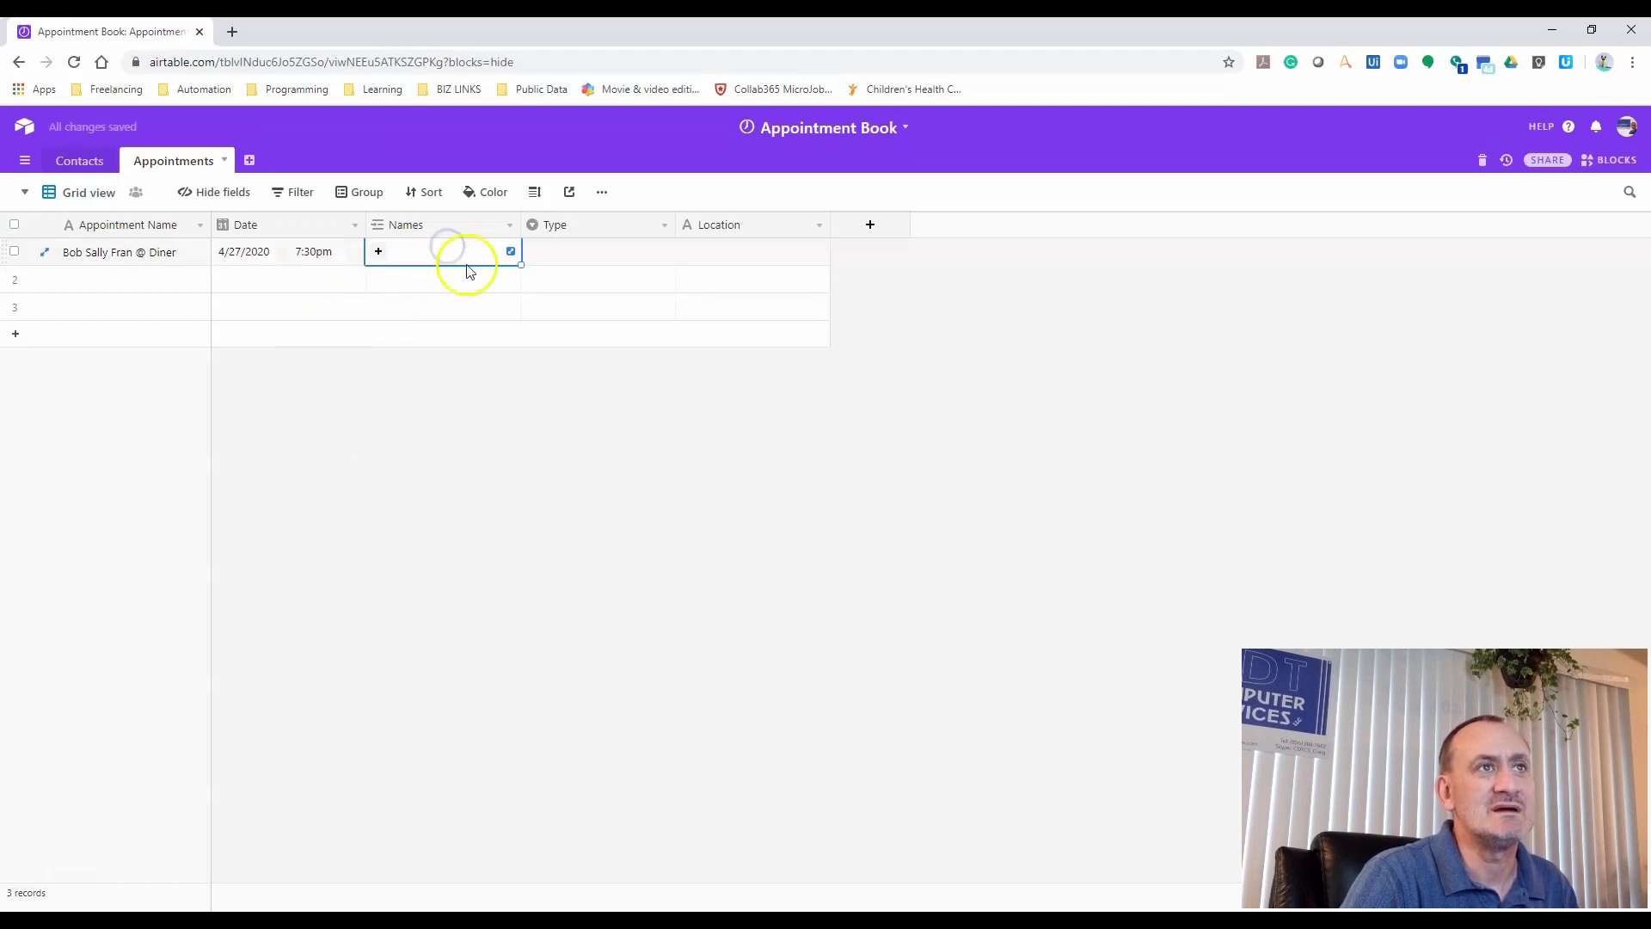
pyautogui.click(380, 251)
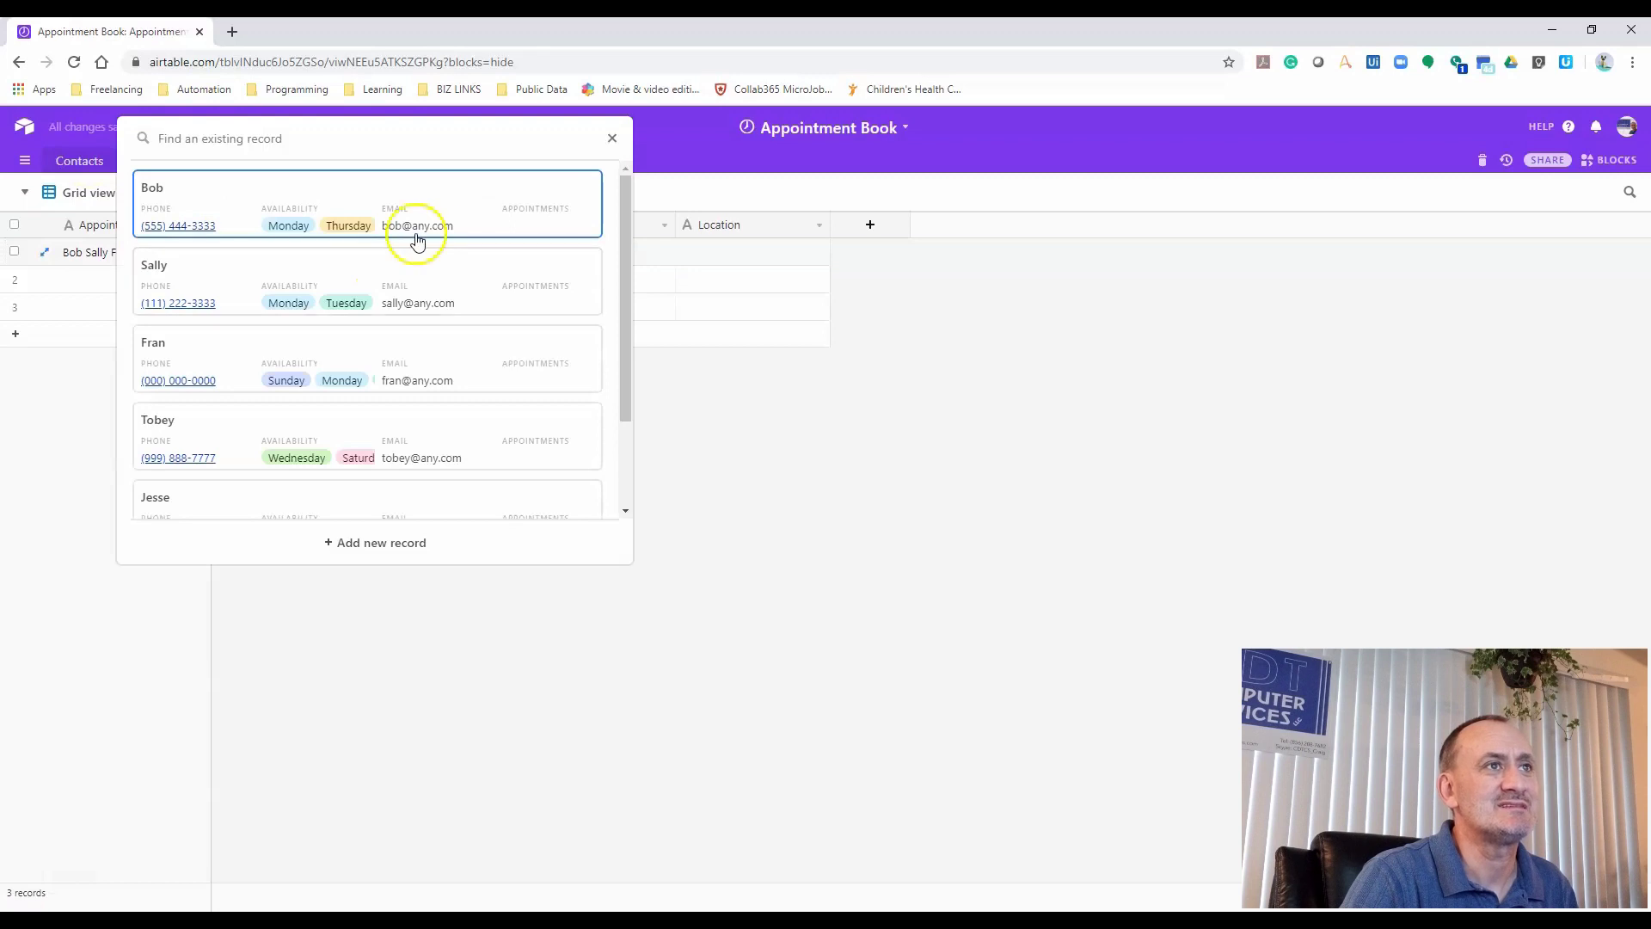
pyautogui.scroll(-2, 386, 258)
pyautogui.scroll(3, 386, 273)
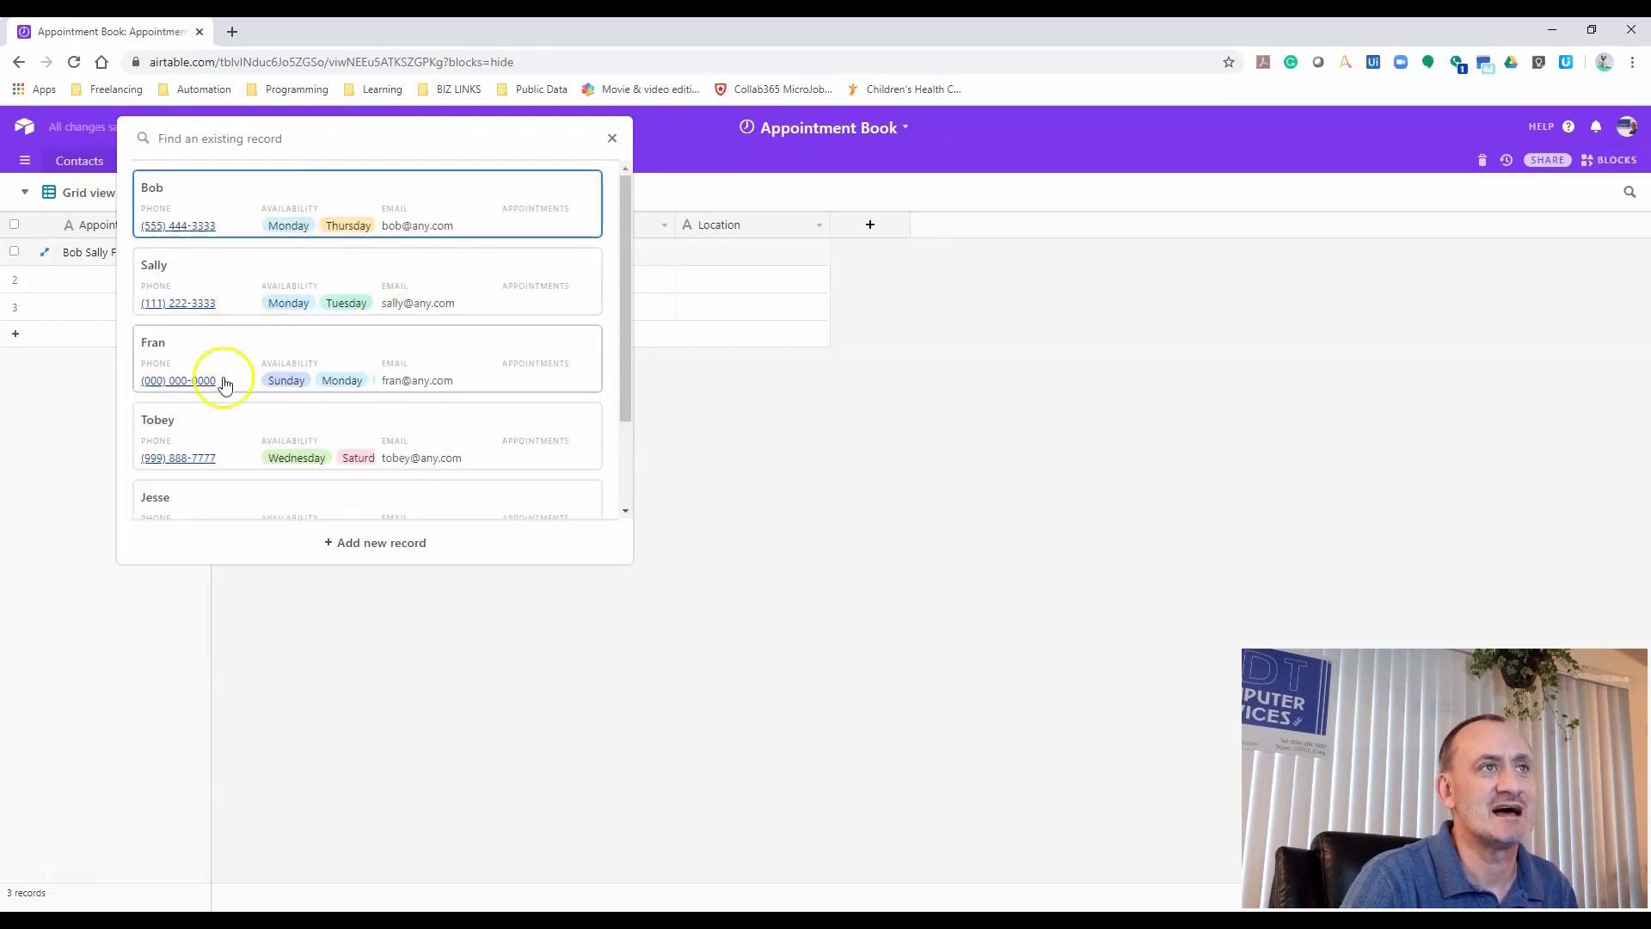
pyautogui.scroll(-2, 284, 309)
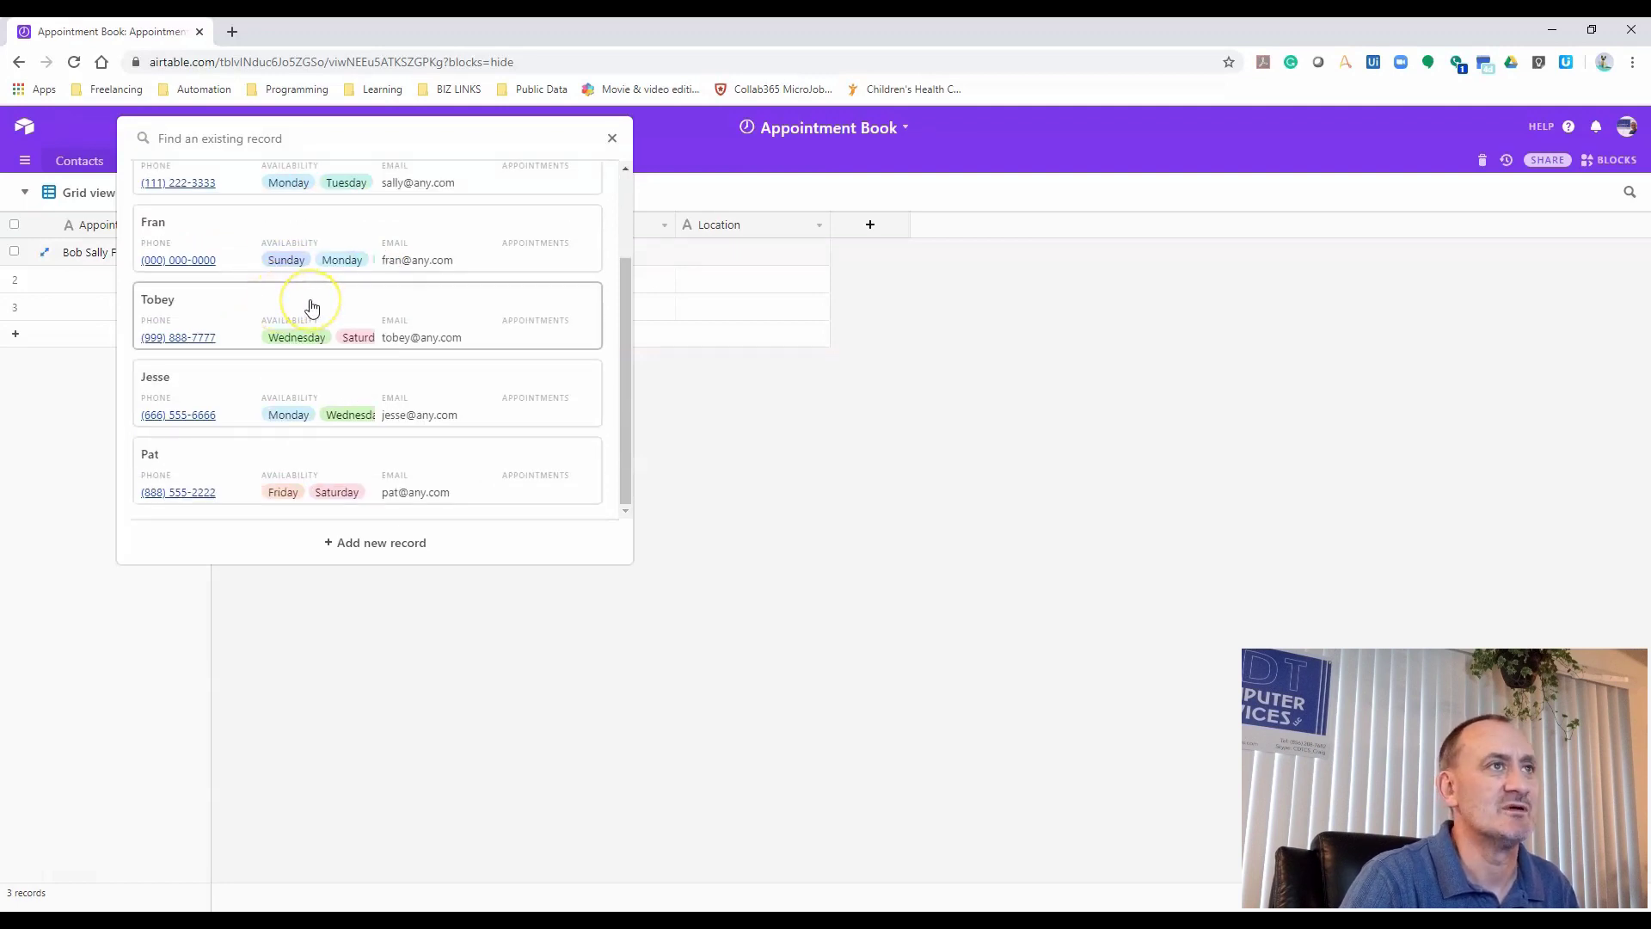
pyautogui.scroll(2, 311, 308)
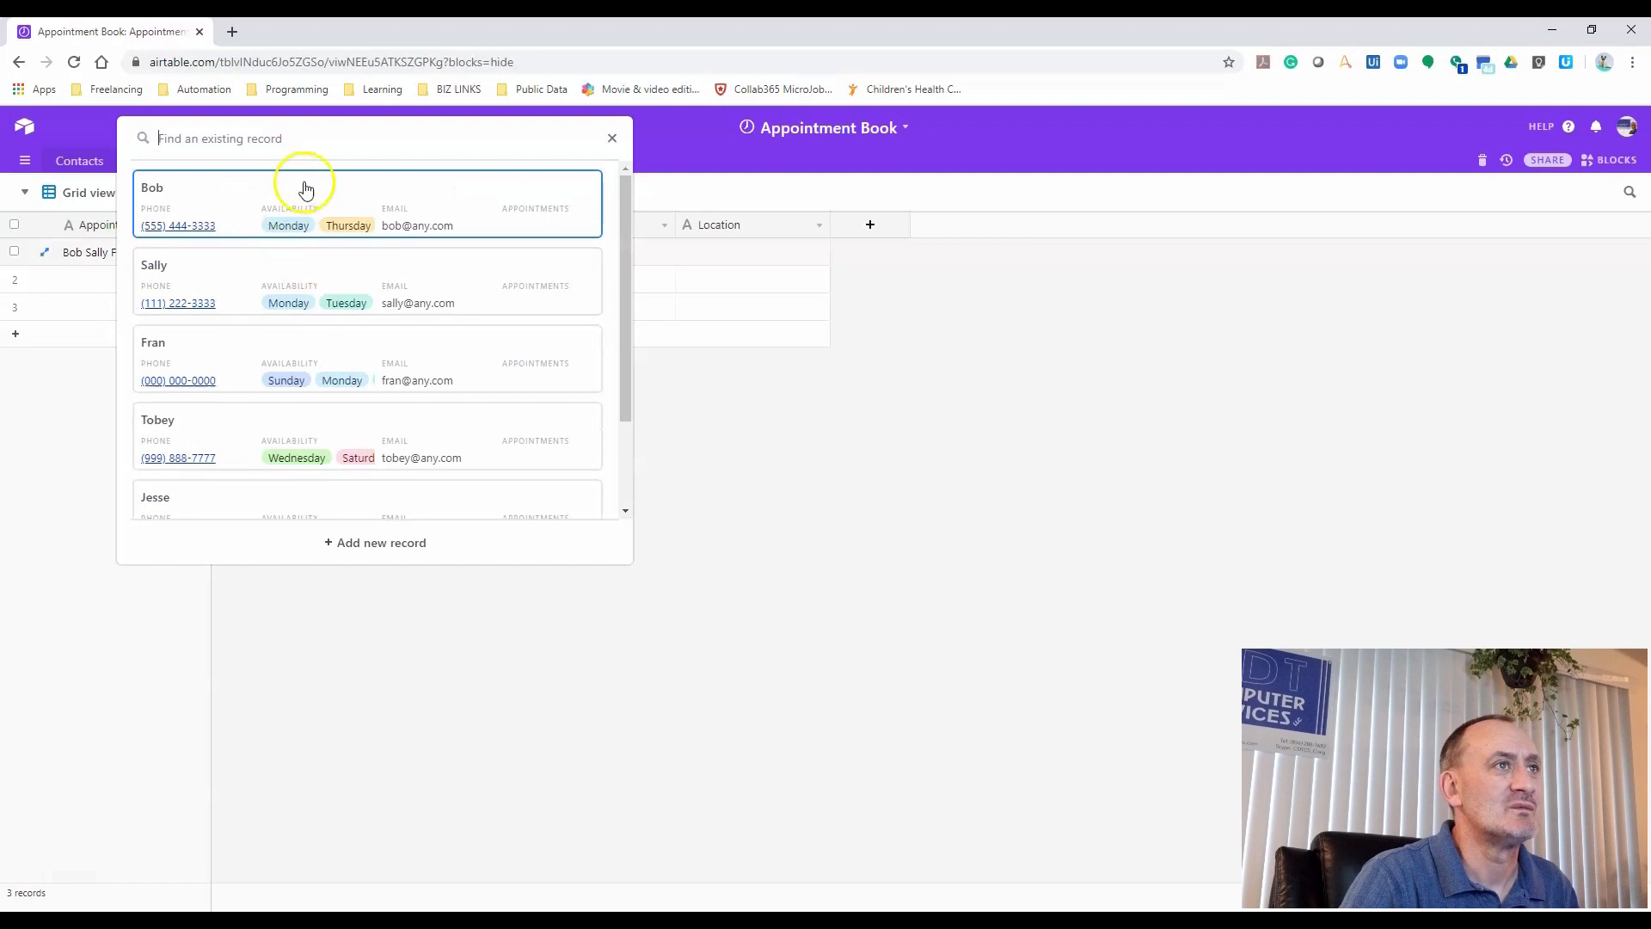
pyautogui.click(245, 190)
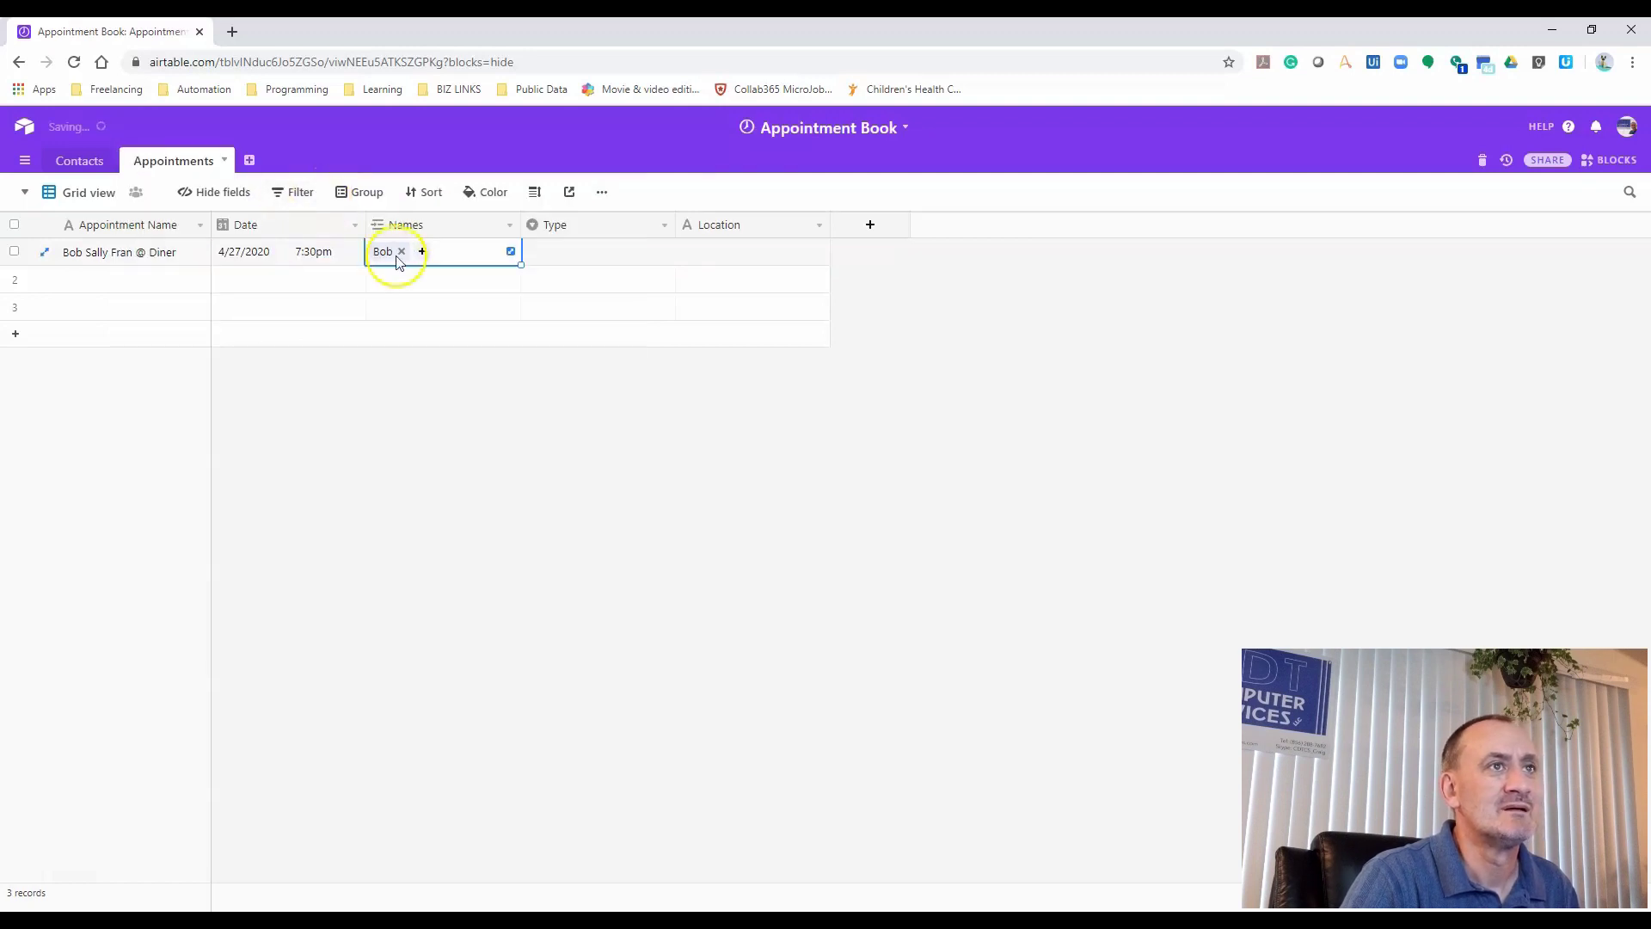
pyautogui.click(423, 247)
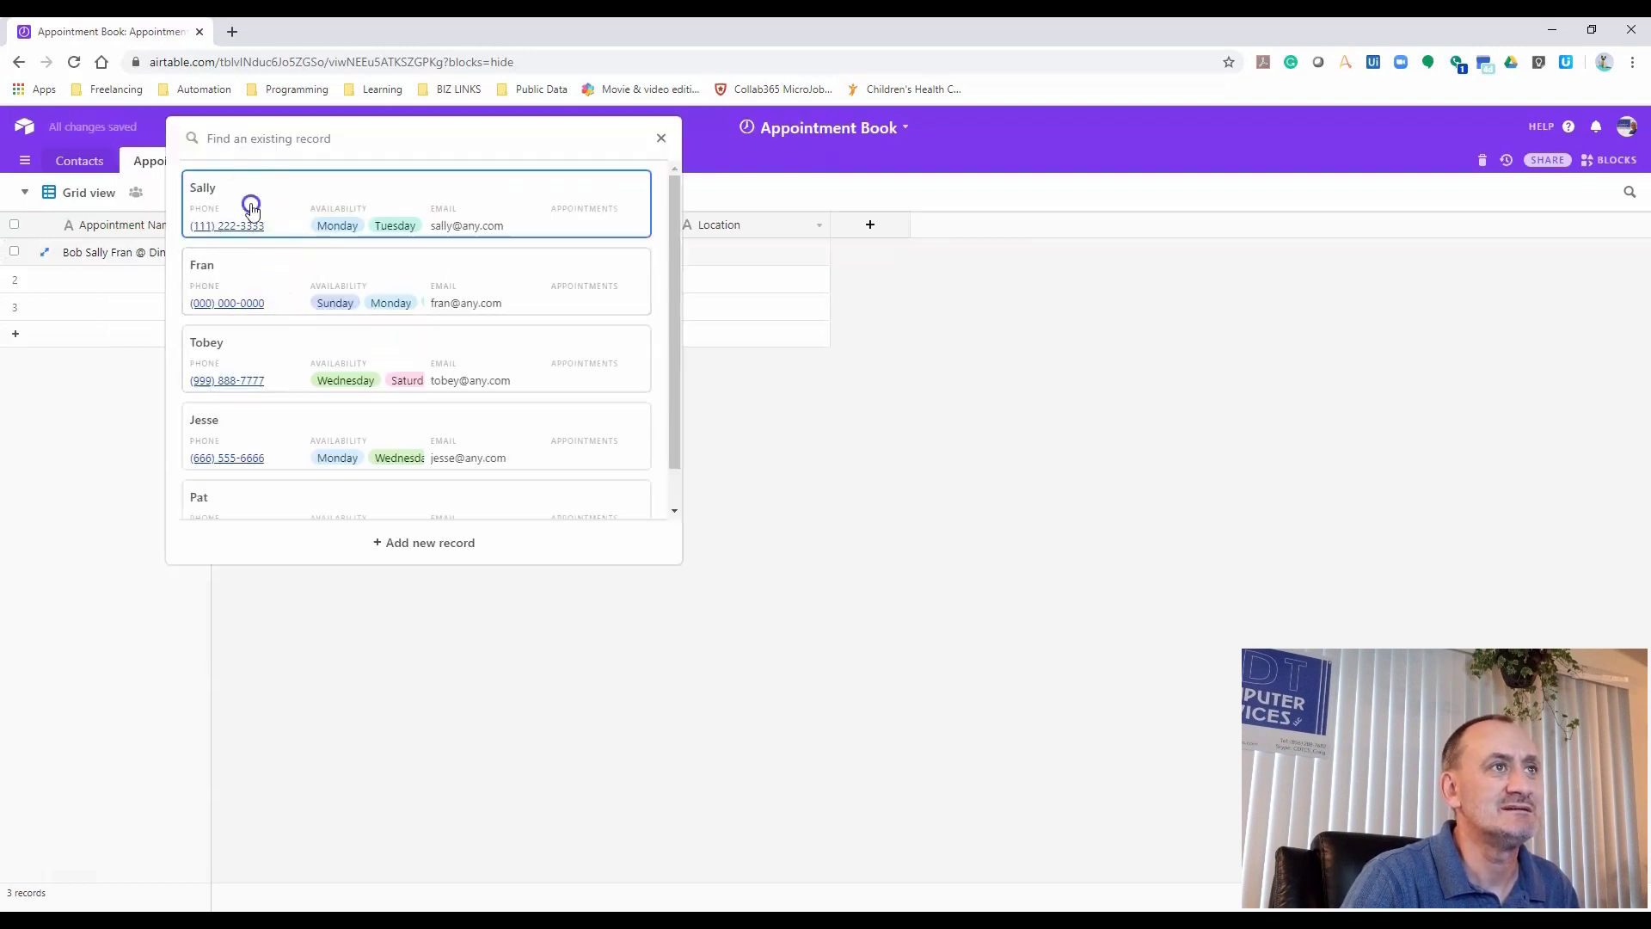
pyautogui.click(250, 210)
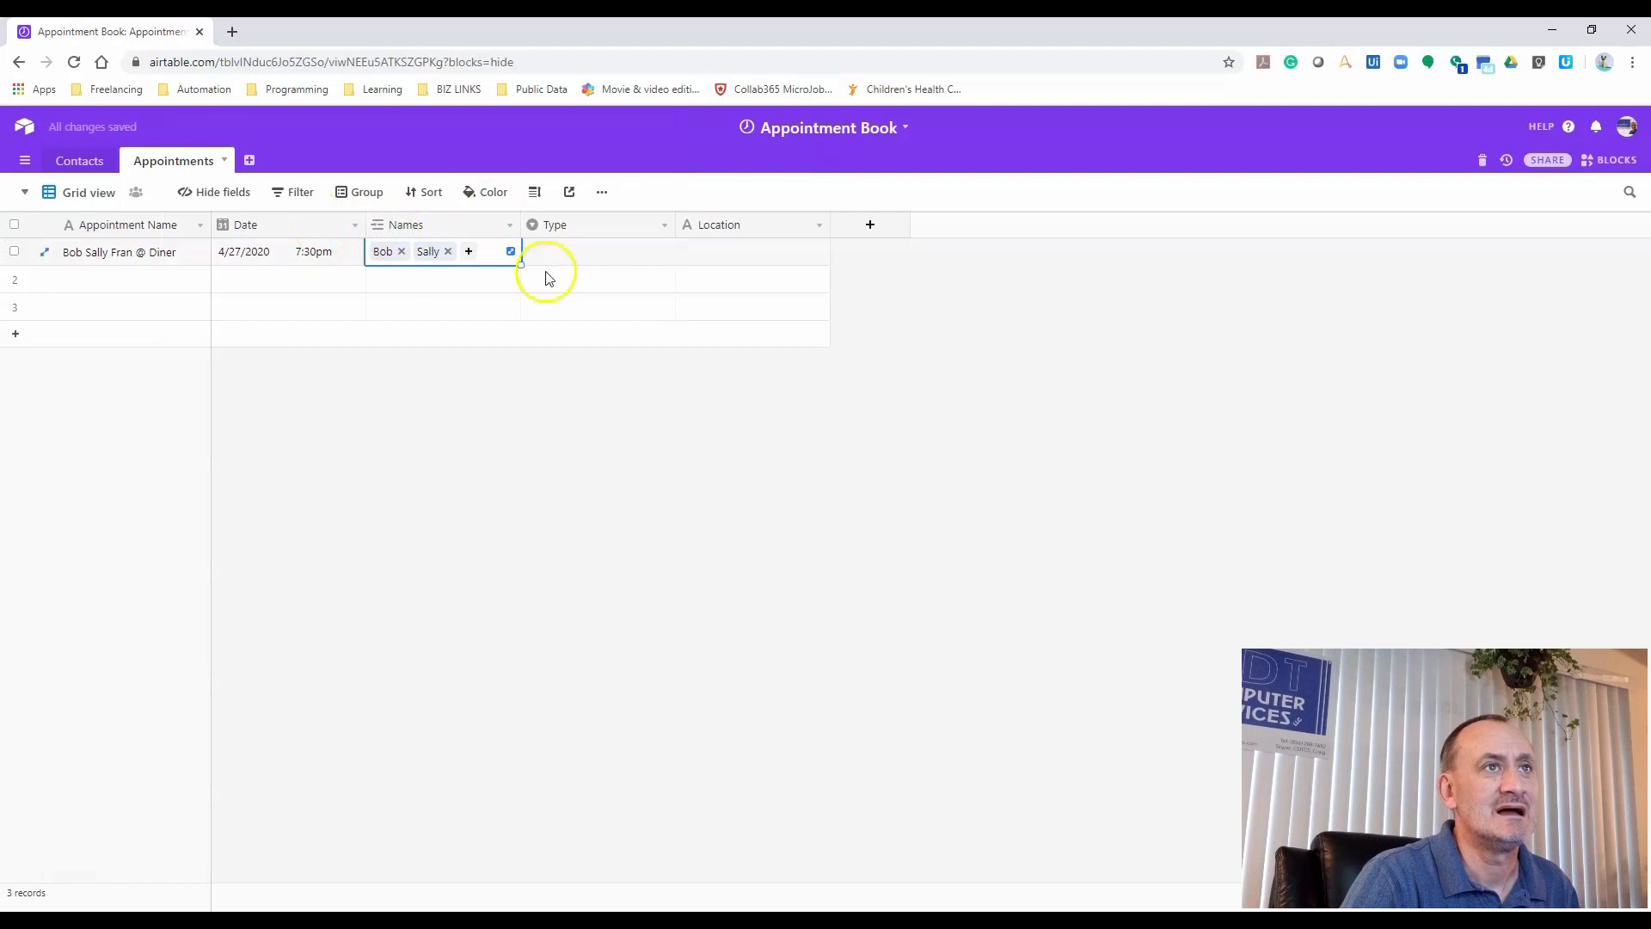
pyautogui.click(468, 251)
pyautogui.click(297, 215)
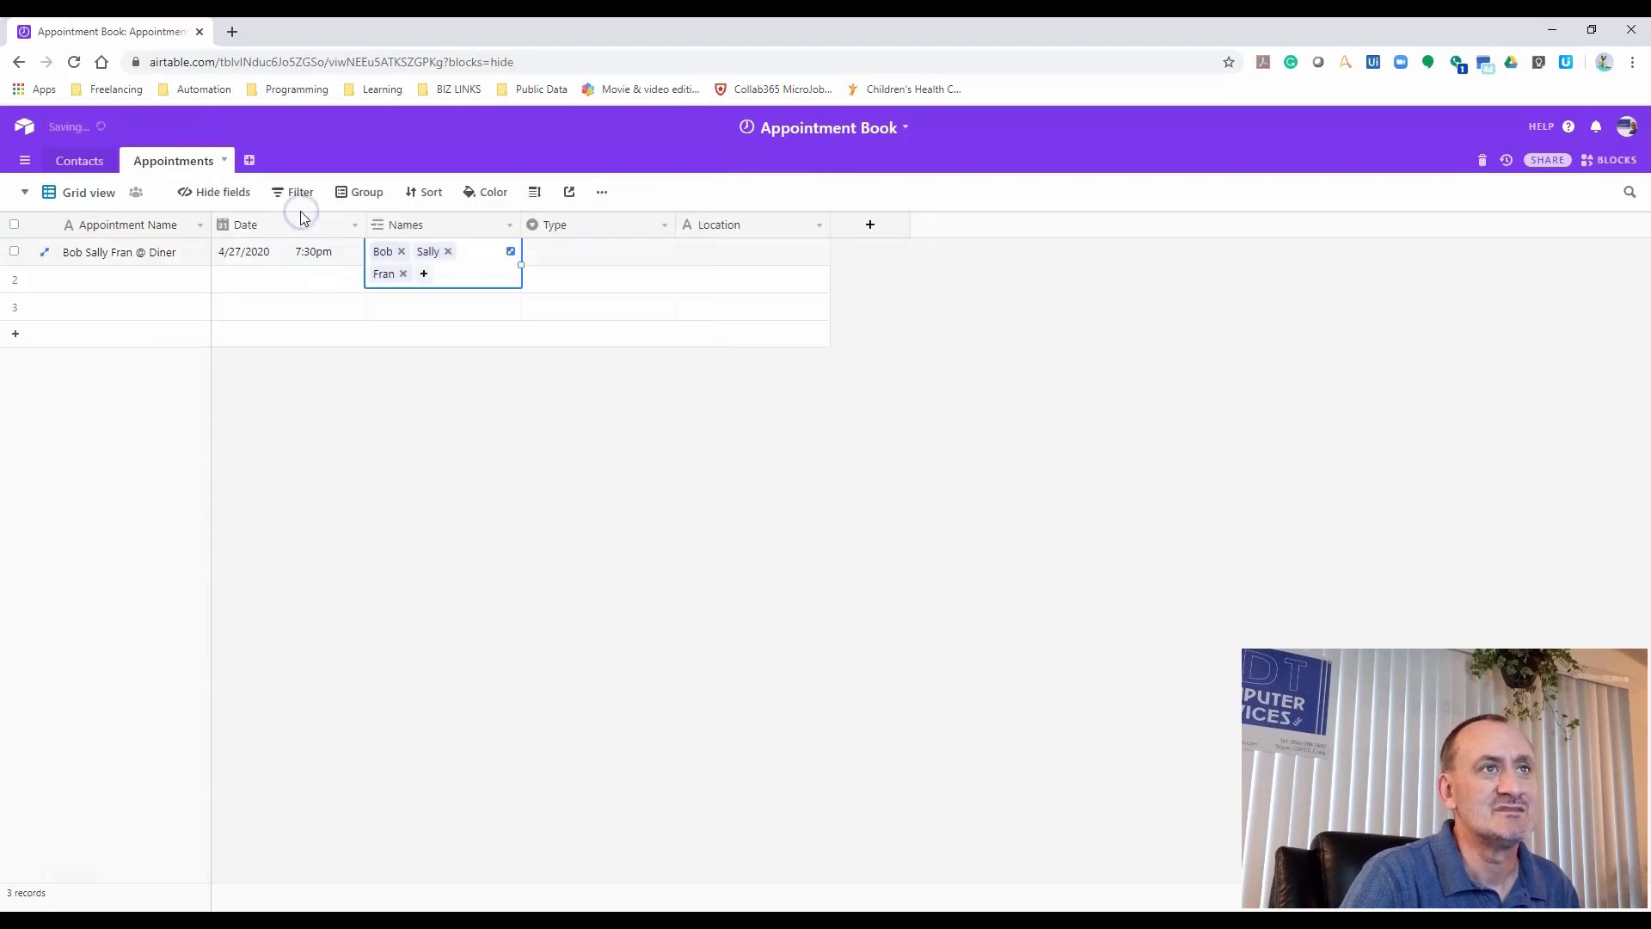
pyautogui.click(479, 387)
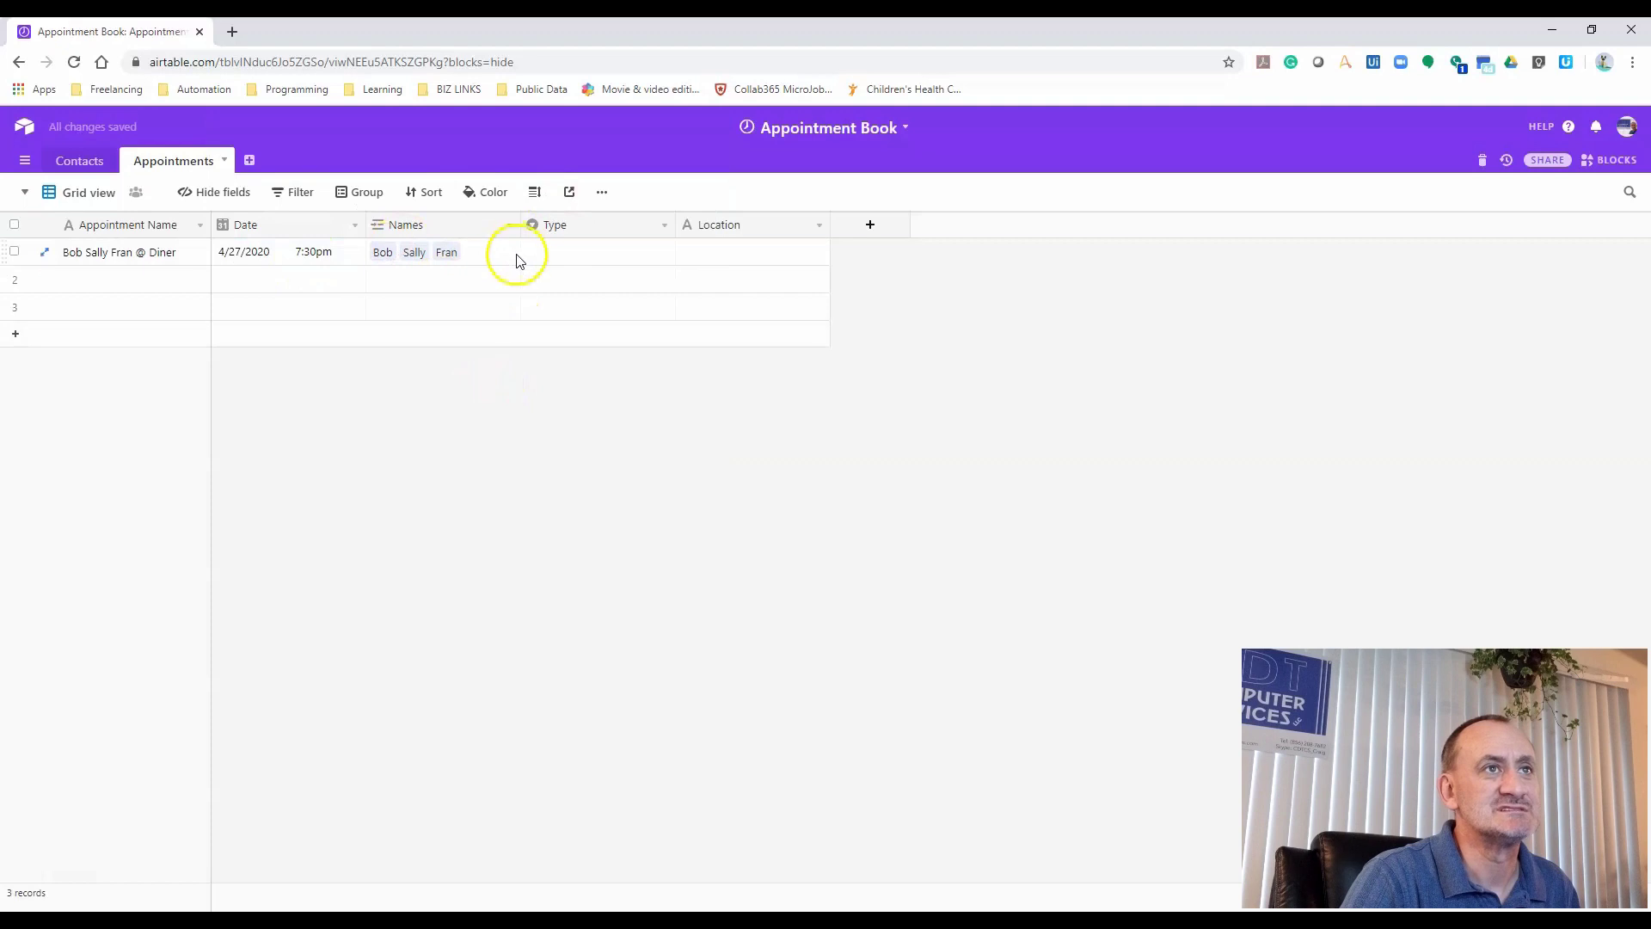
# Widen the Names column by about half and check the Appointments field in the Contacts table for the linked appointment
pyautogui.moveTo(524, 227); pyautogui.dragTo(601, 224)
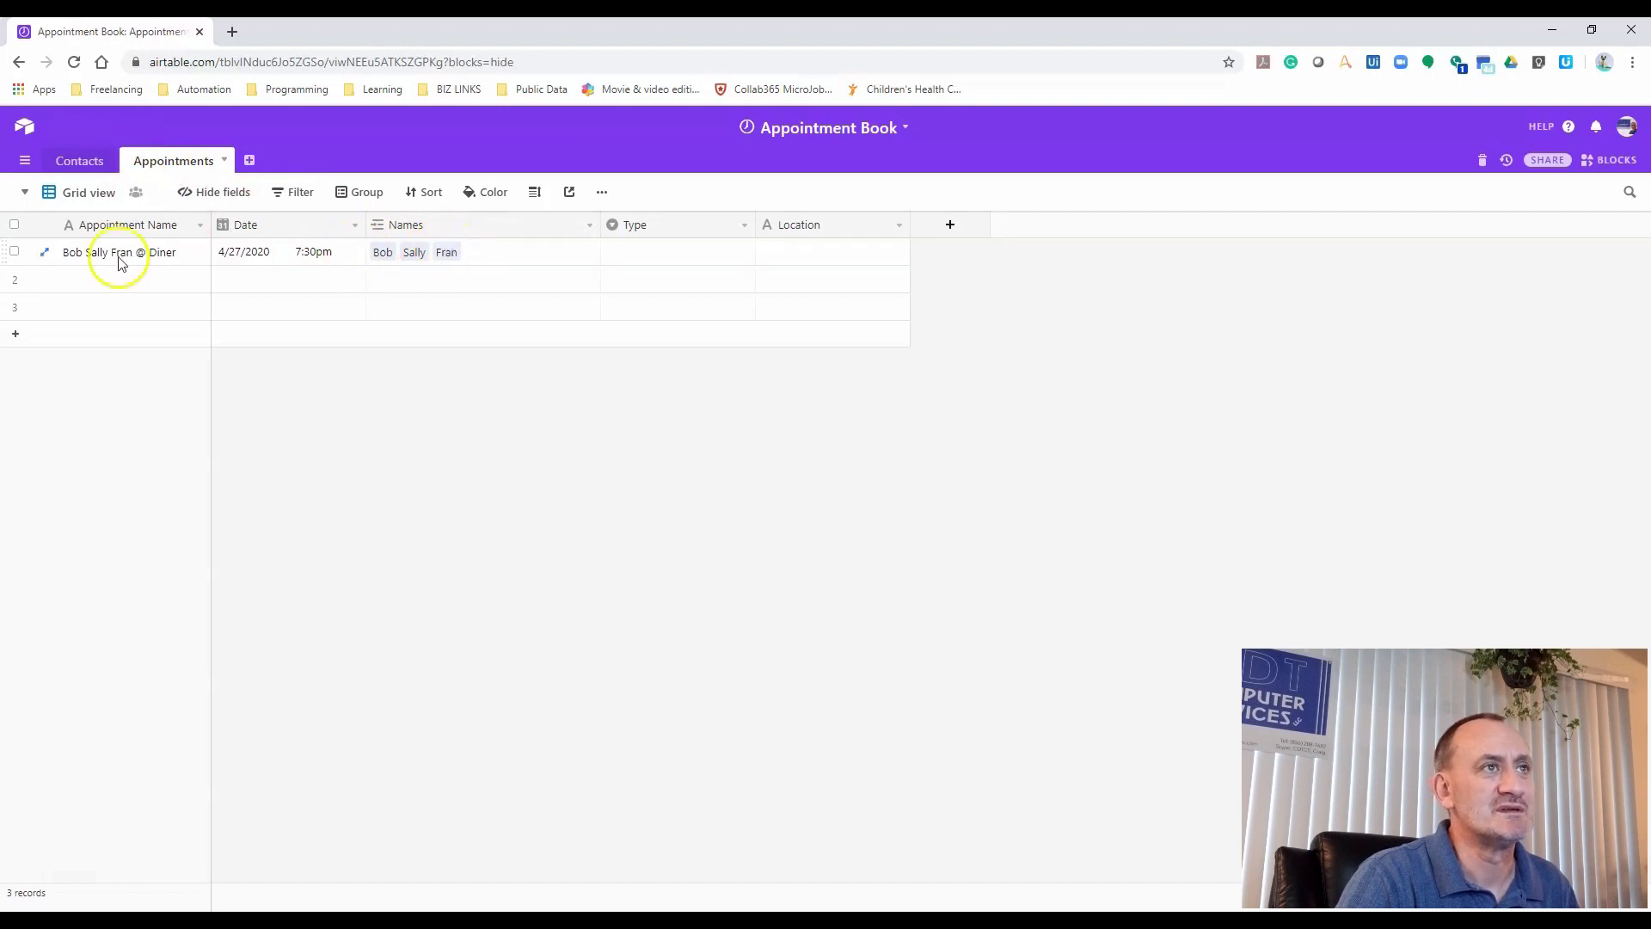
pyautogui.click(79, 161)
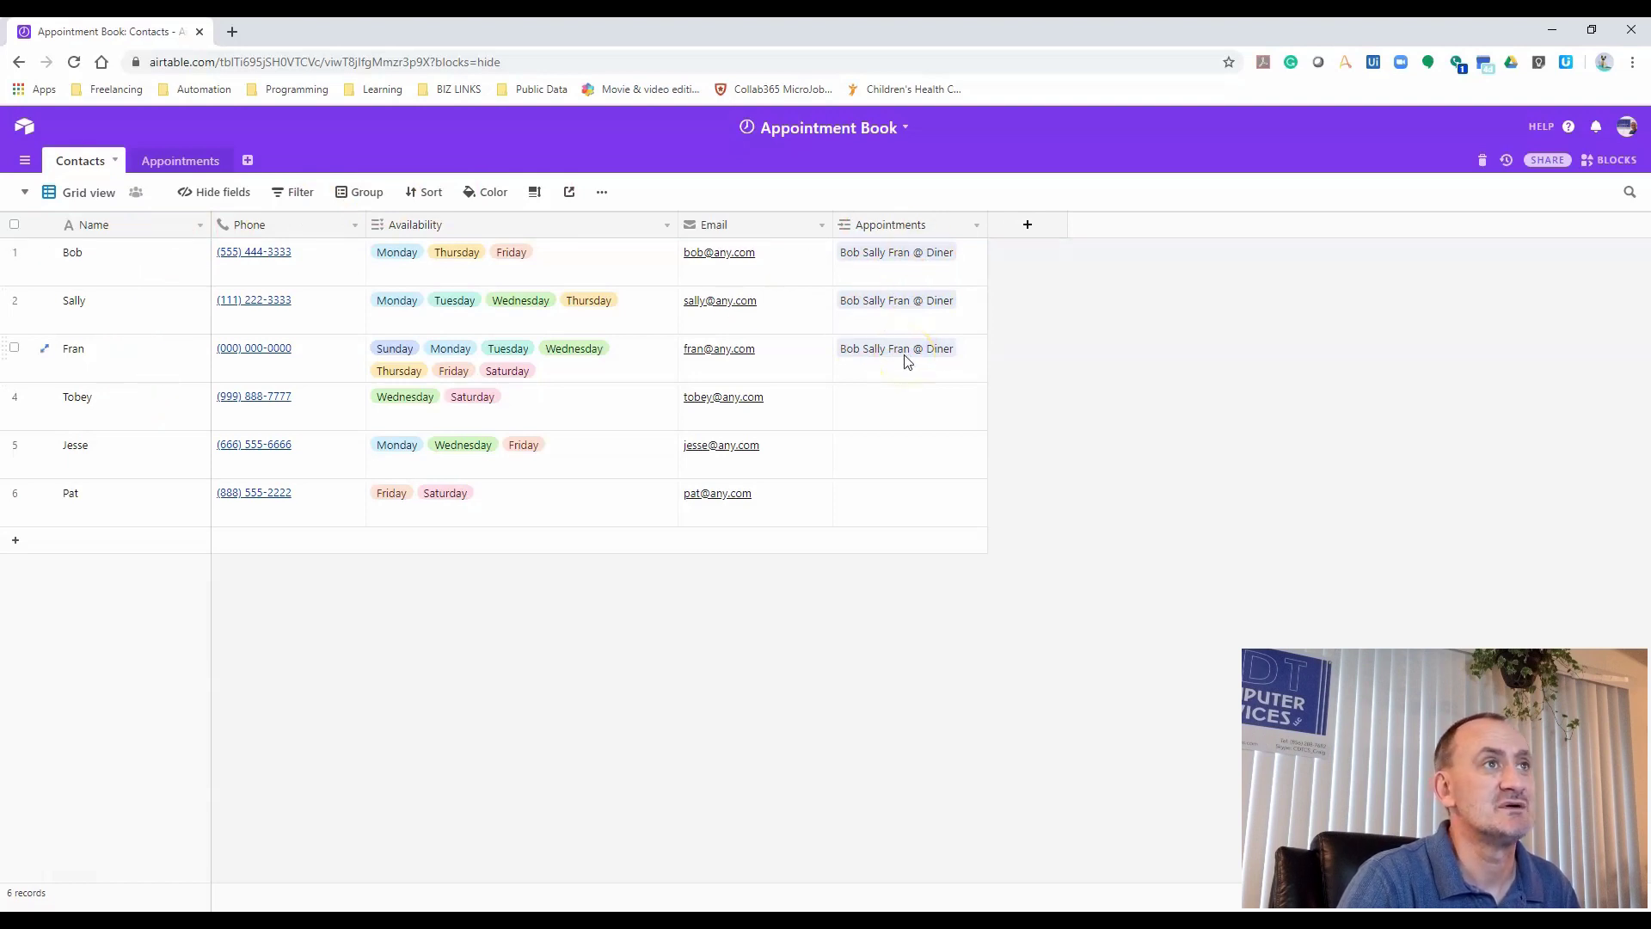
# In the Appointments table, set the first appointment's Type to Personal and its Location to Diner
pyautogui.click(190, 163)
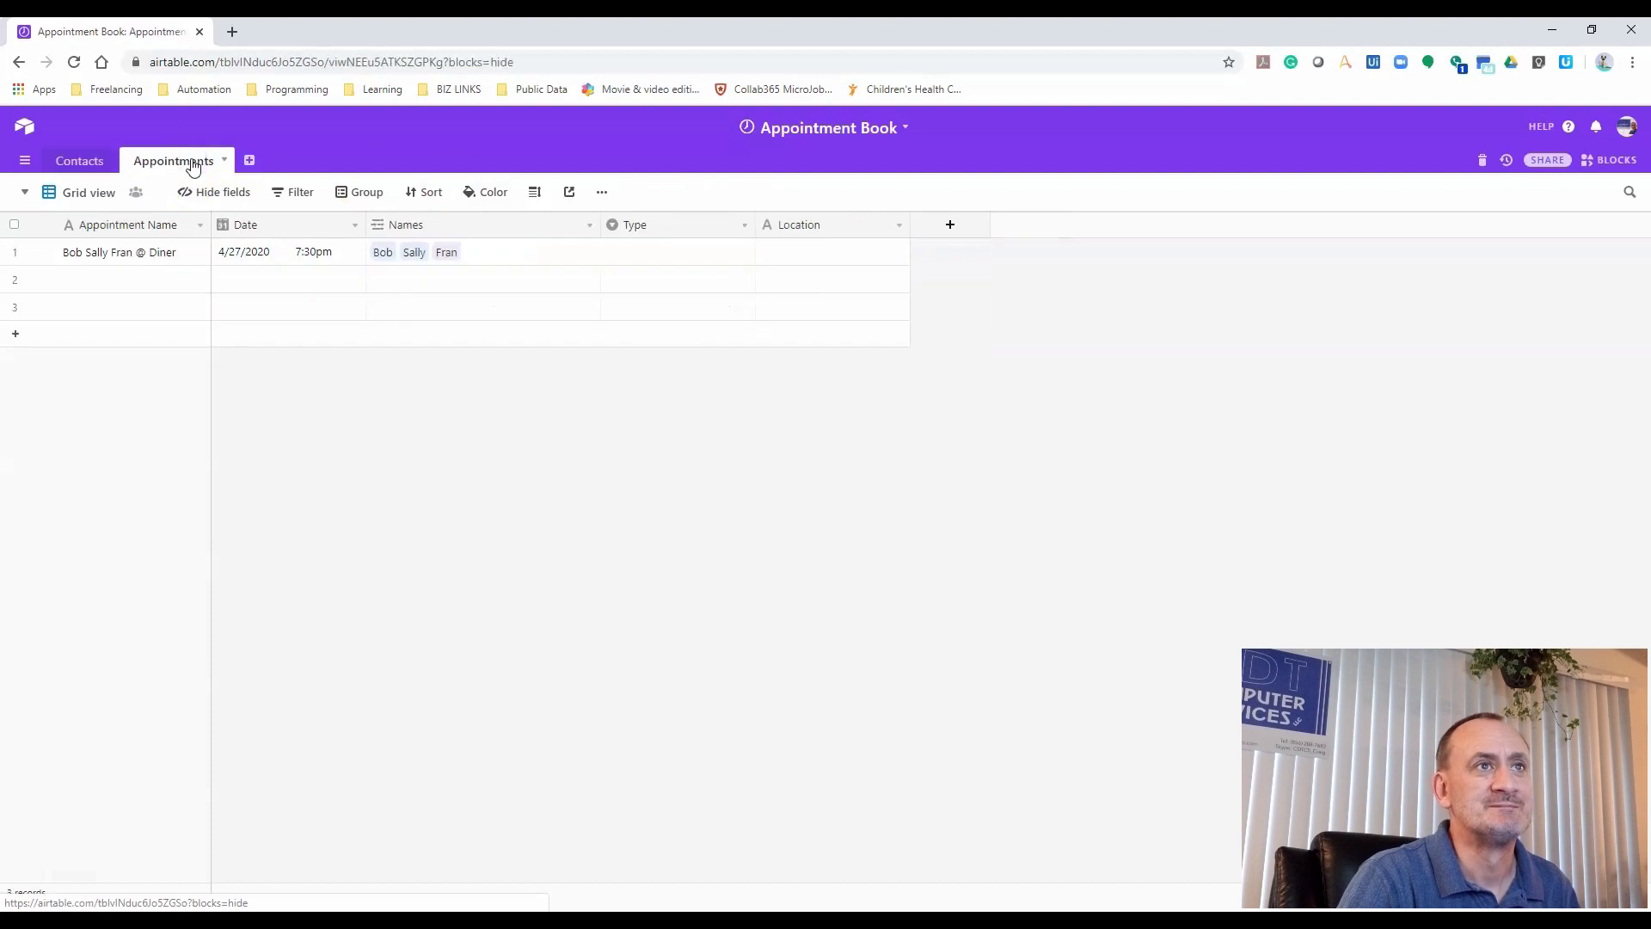
pyautogui.click(667, 249)
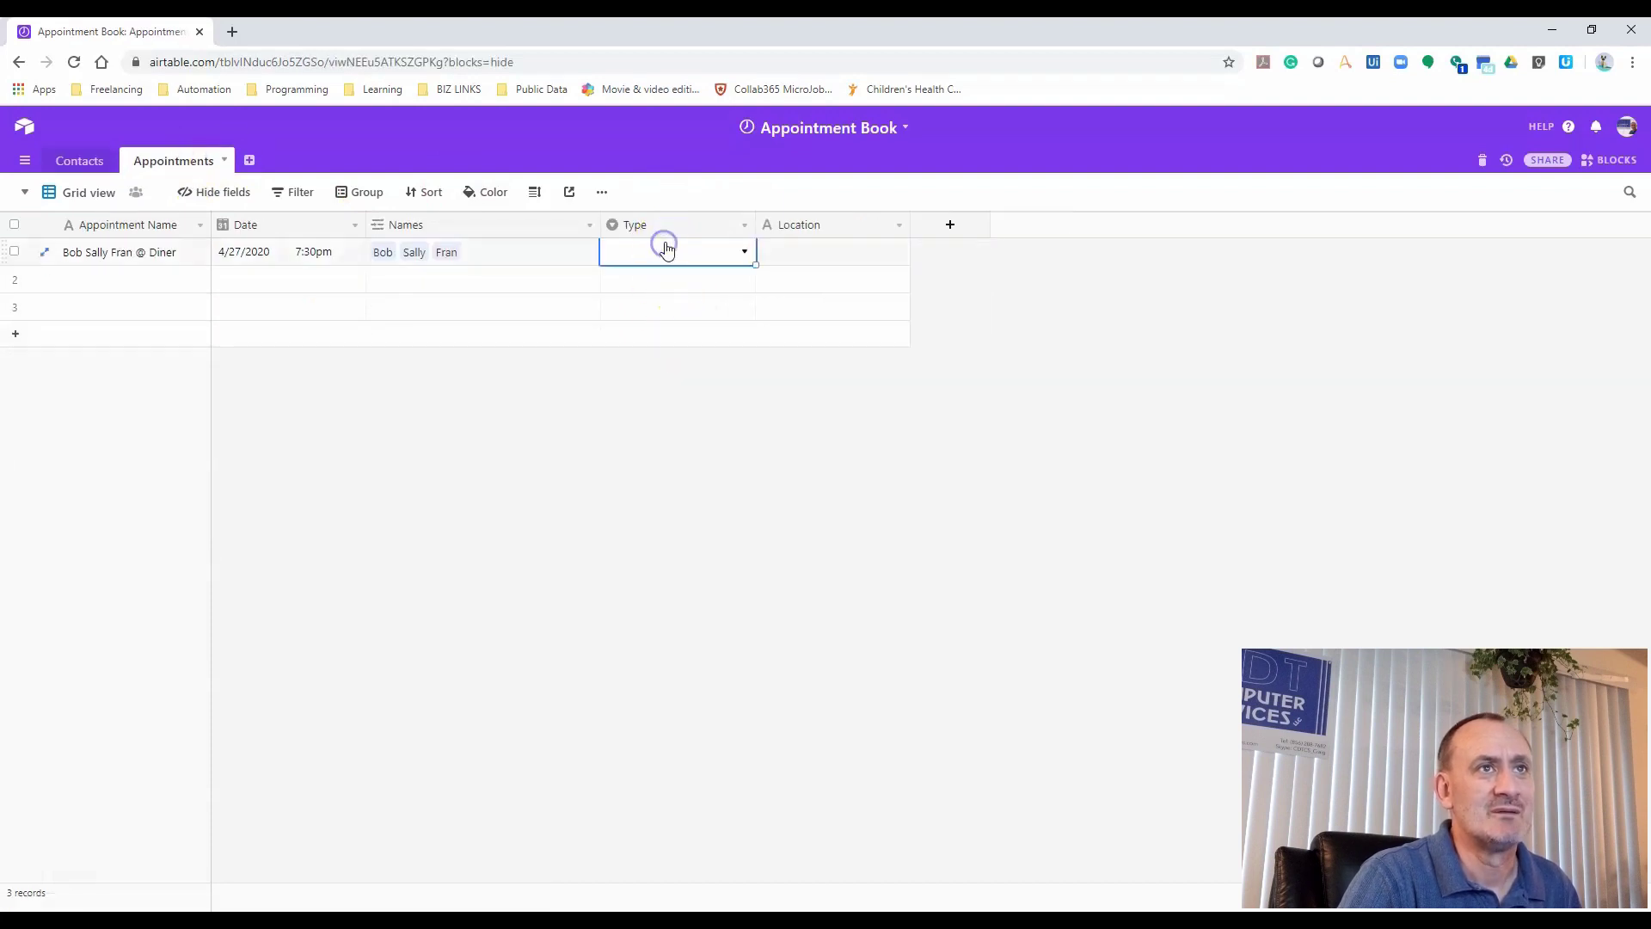
pyautogui.click(744, 251)
pyautogui.click(631, 335)
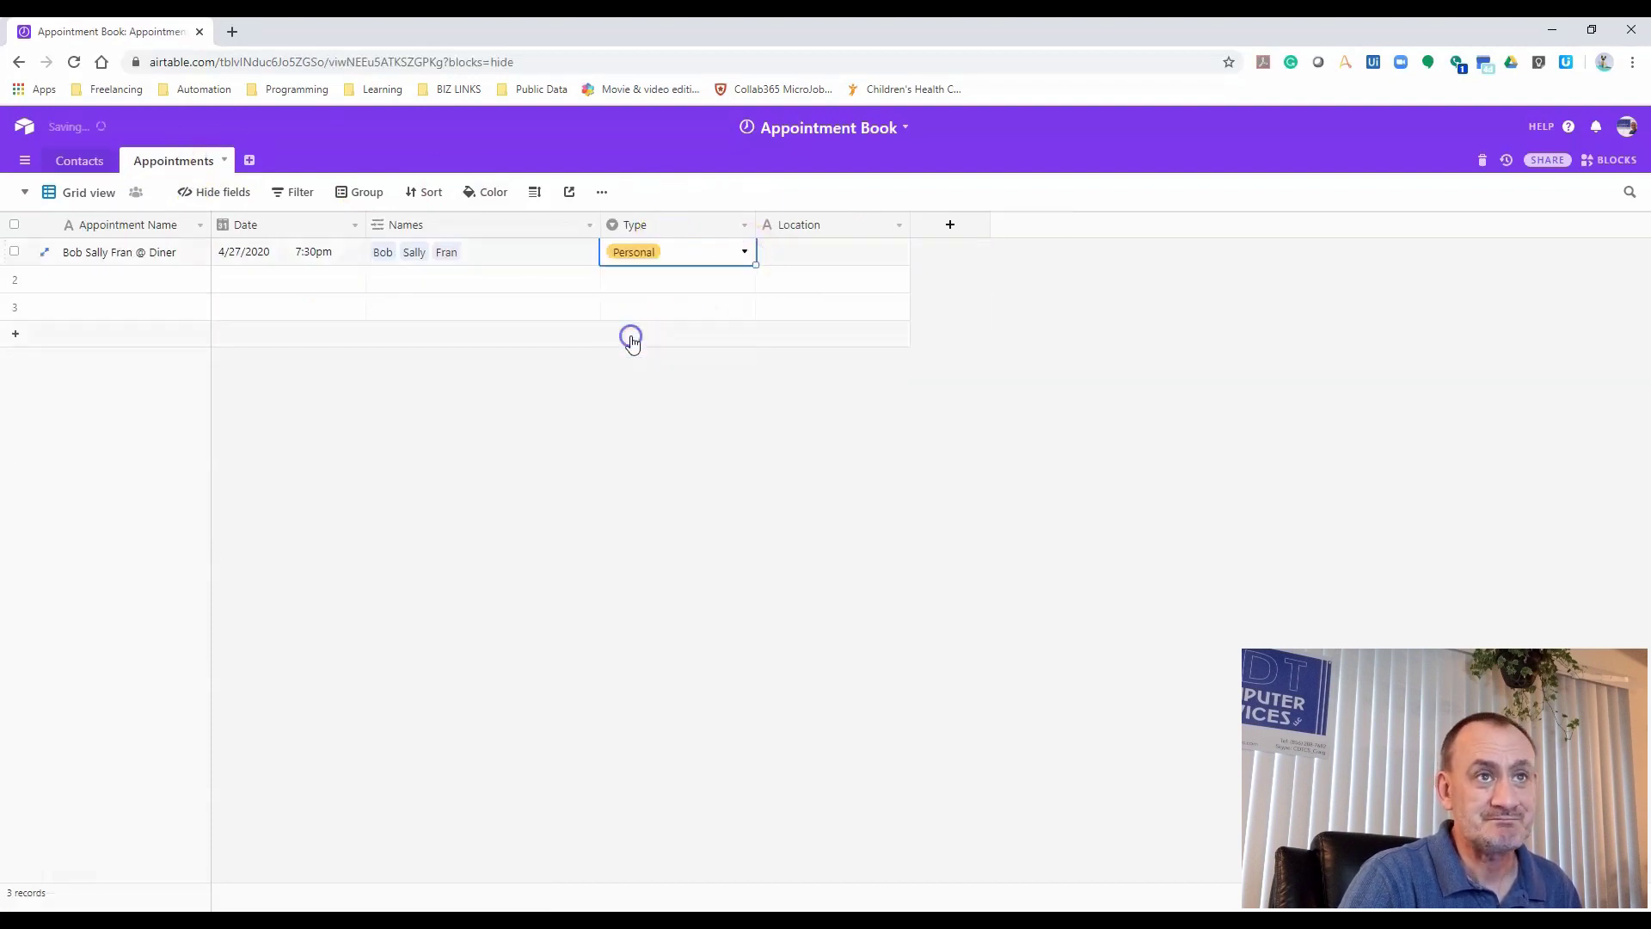
pyautogui.click(845, 253)
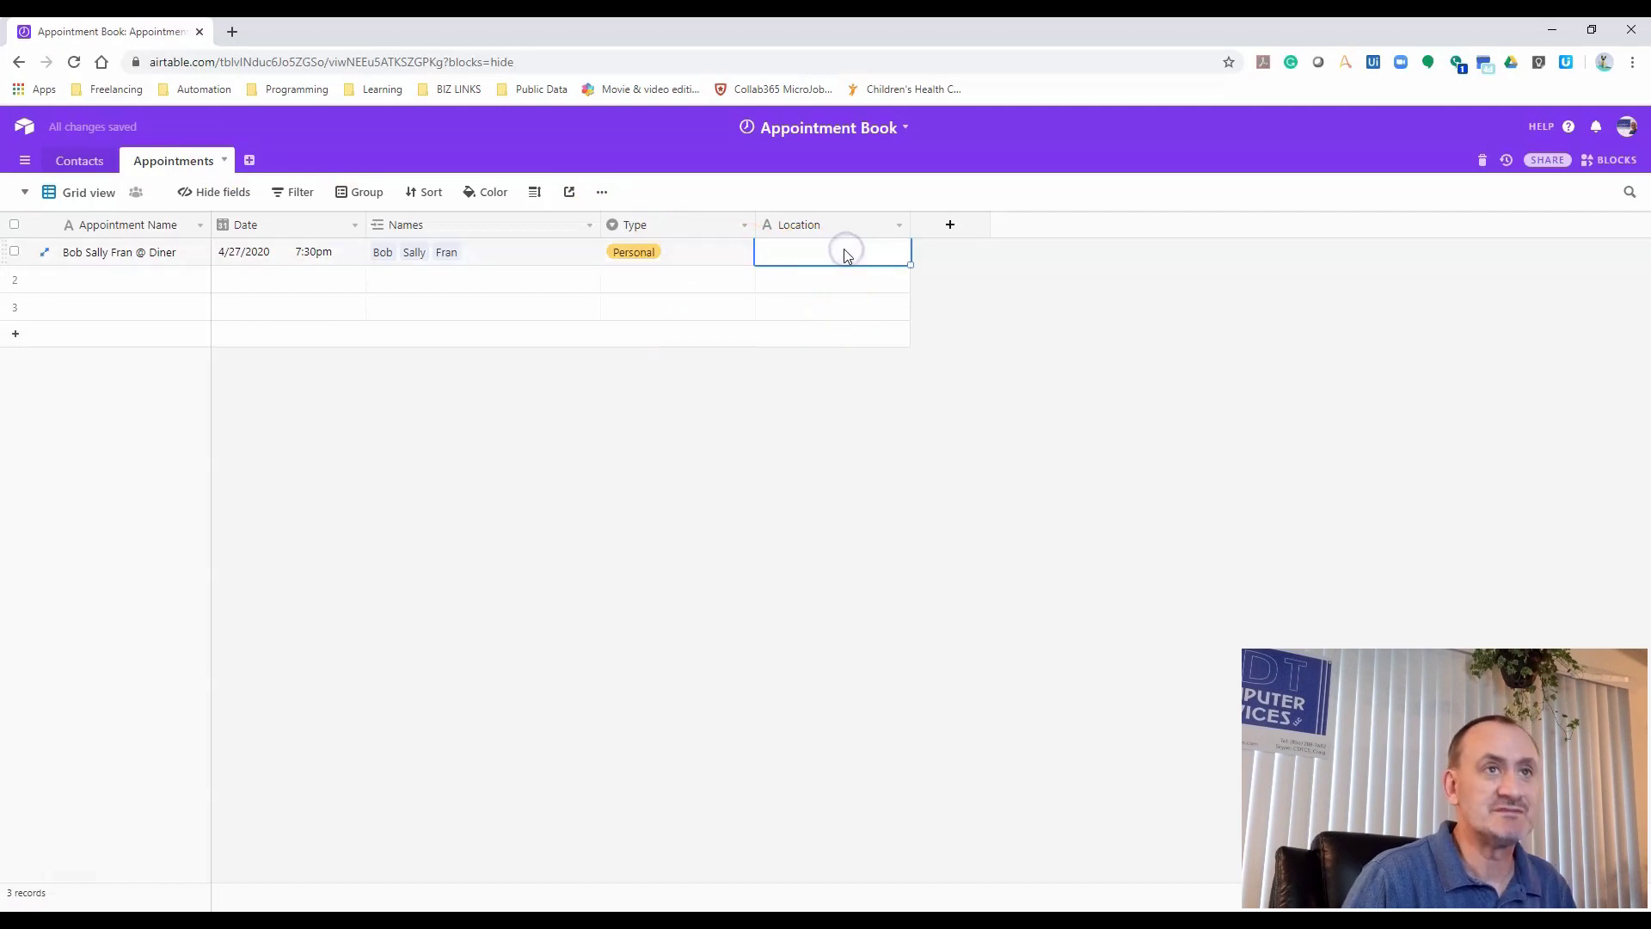
pyautogui.write('Diner')
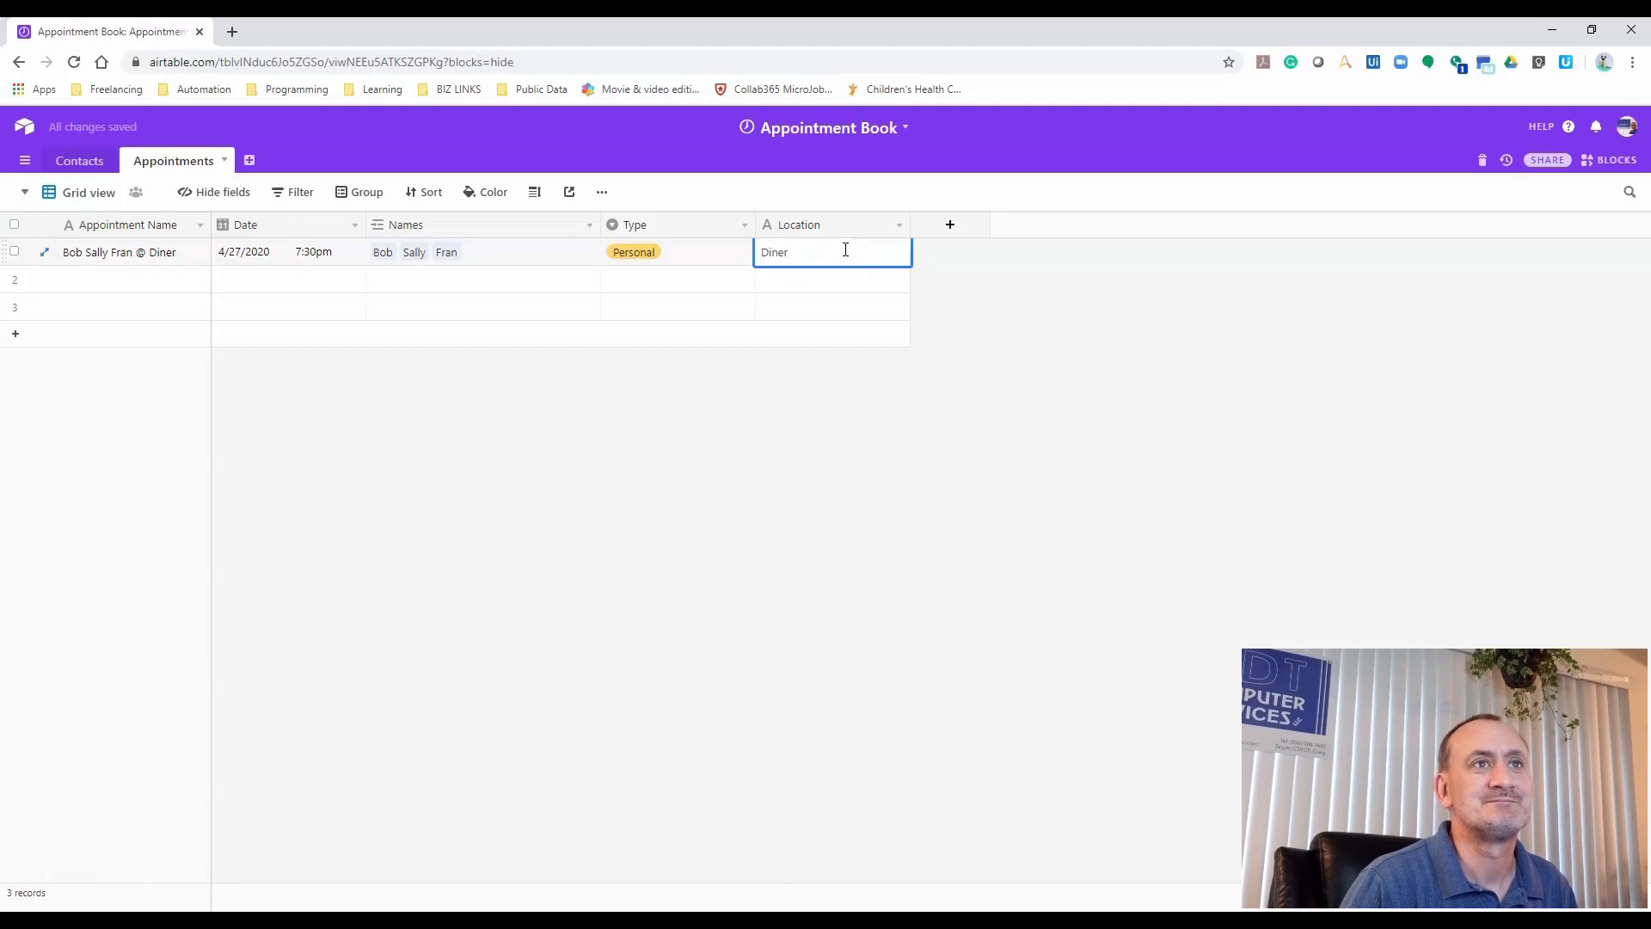
pyautogui.press('Return')
# Widen the Appointment Name column by about 60% and start the second appointment's name with "Biz lunch with"
pyautogui.press('Left')
pyautogui.press('Left')
pyautogui.press('Left')
pyautogui.press('Left')
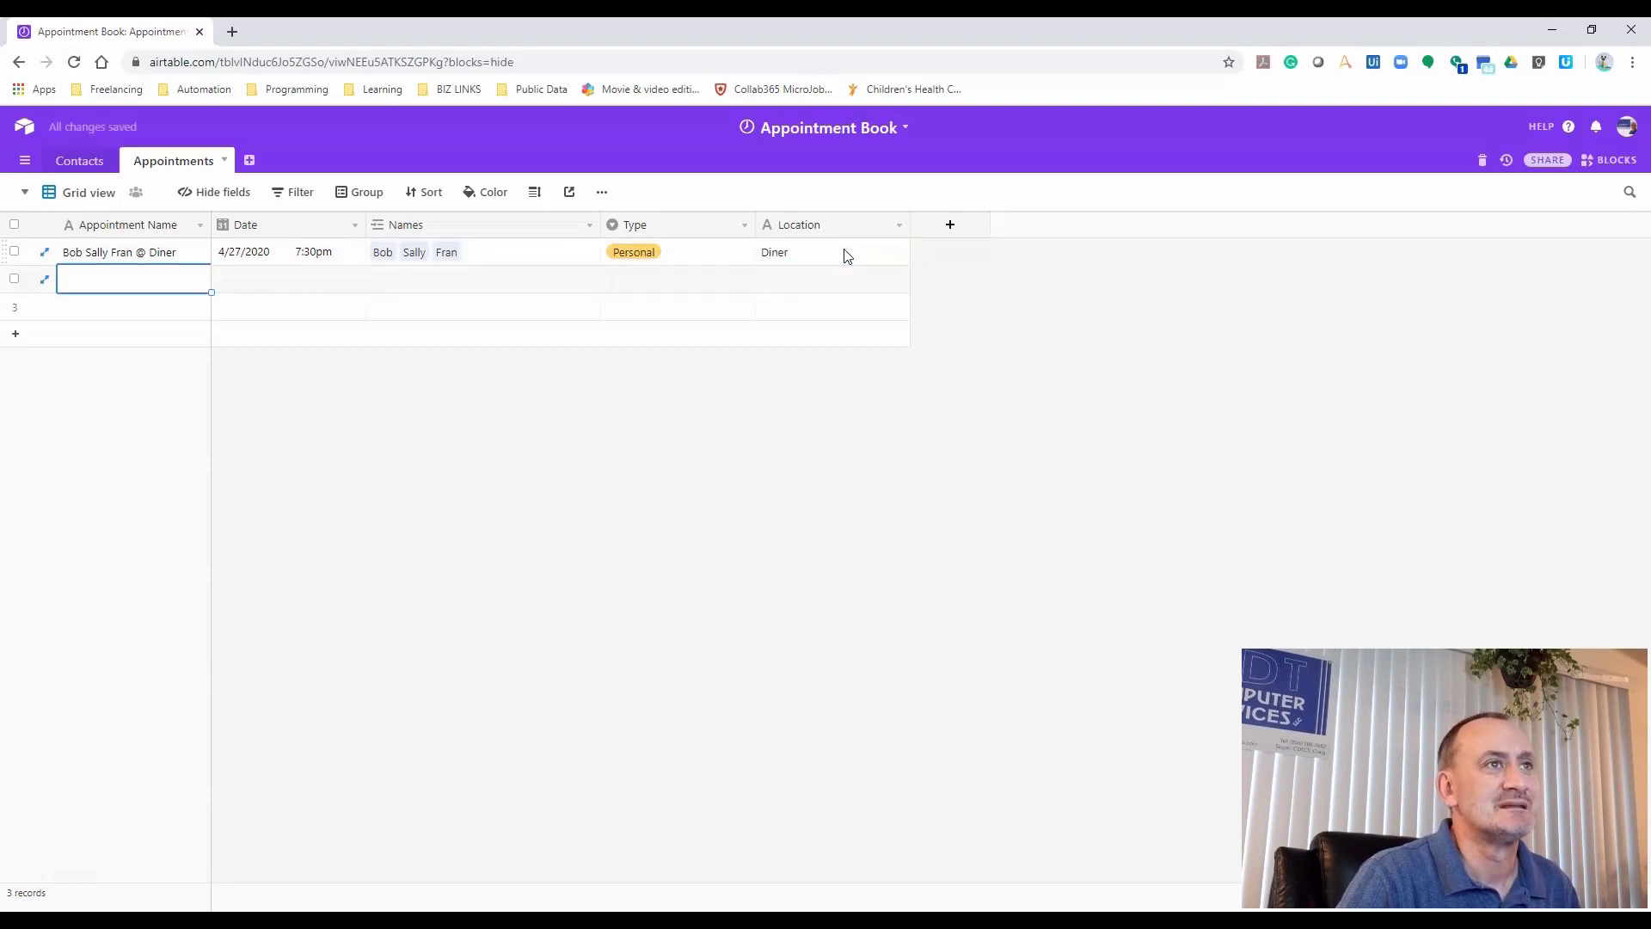
pyautogui.moveTo(212, 225); pyautogui.dragTo(306, 226)
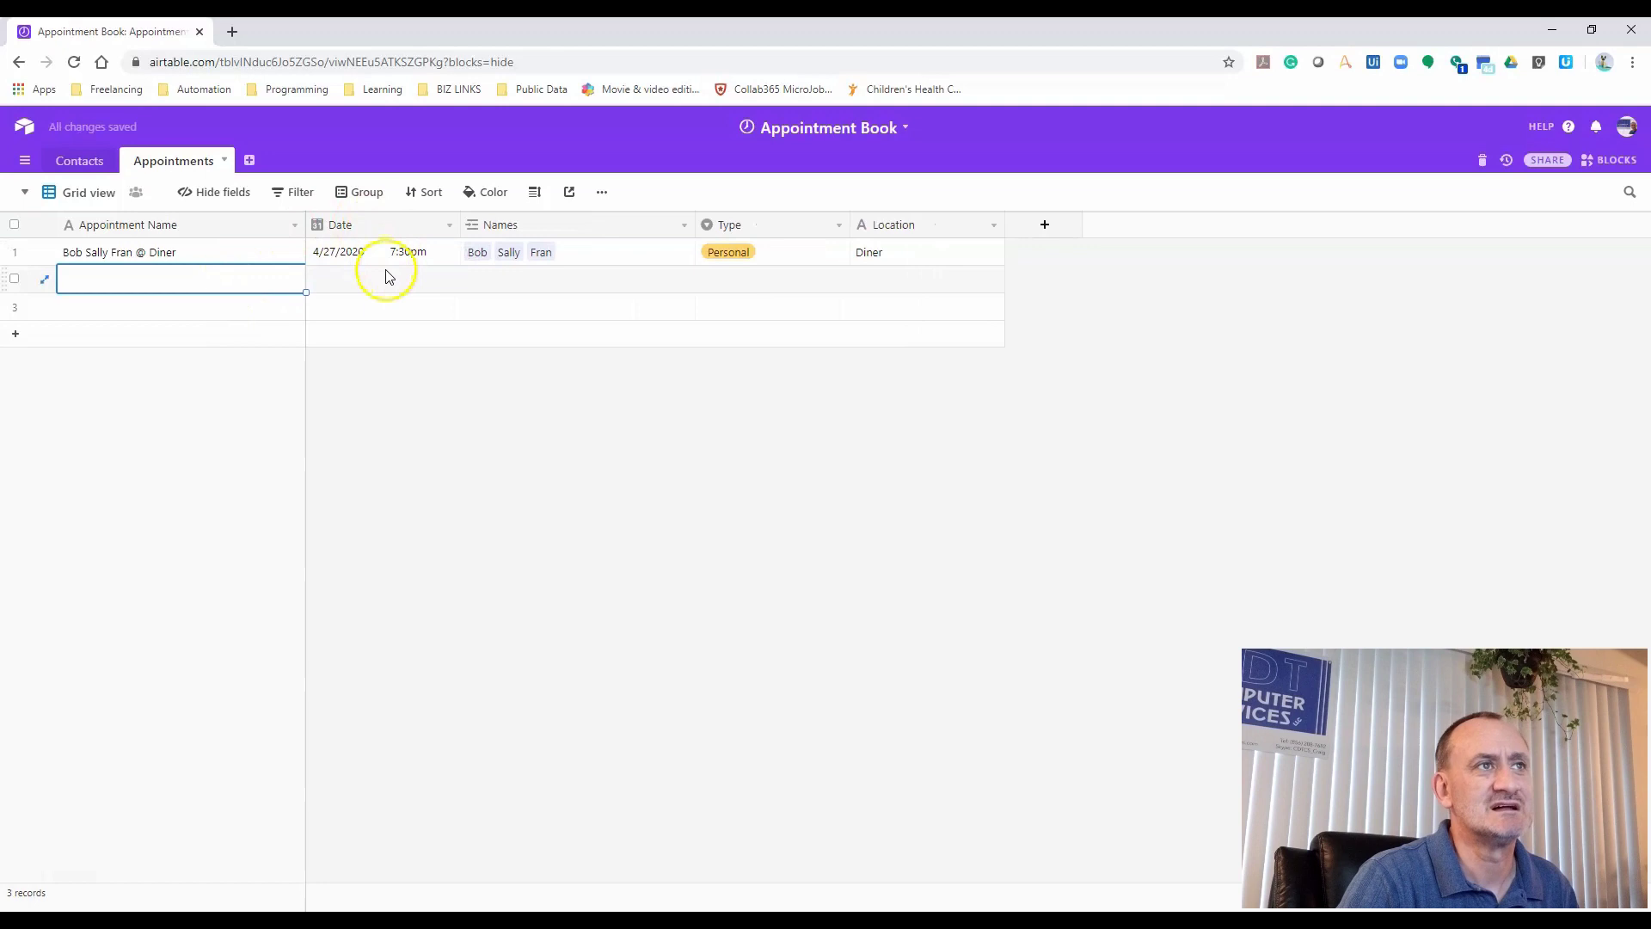
pyautogui.write('Biz lunch with')
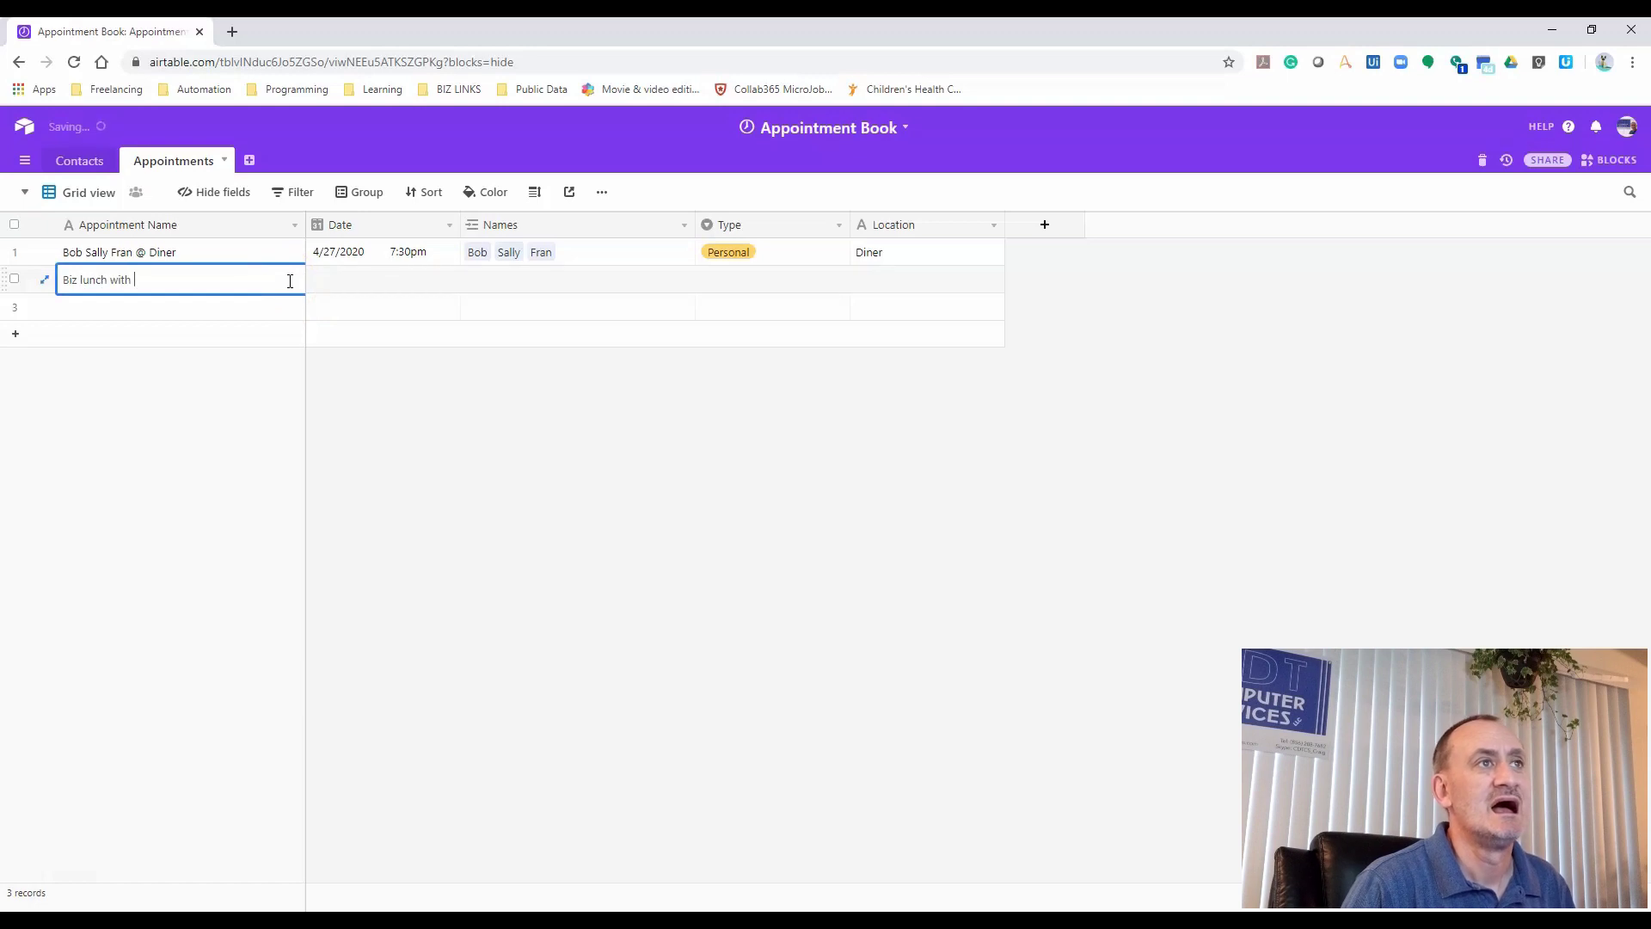
# Link the last contact in the list to the second appointment in its Names field
pyautogui.click(654, 281)
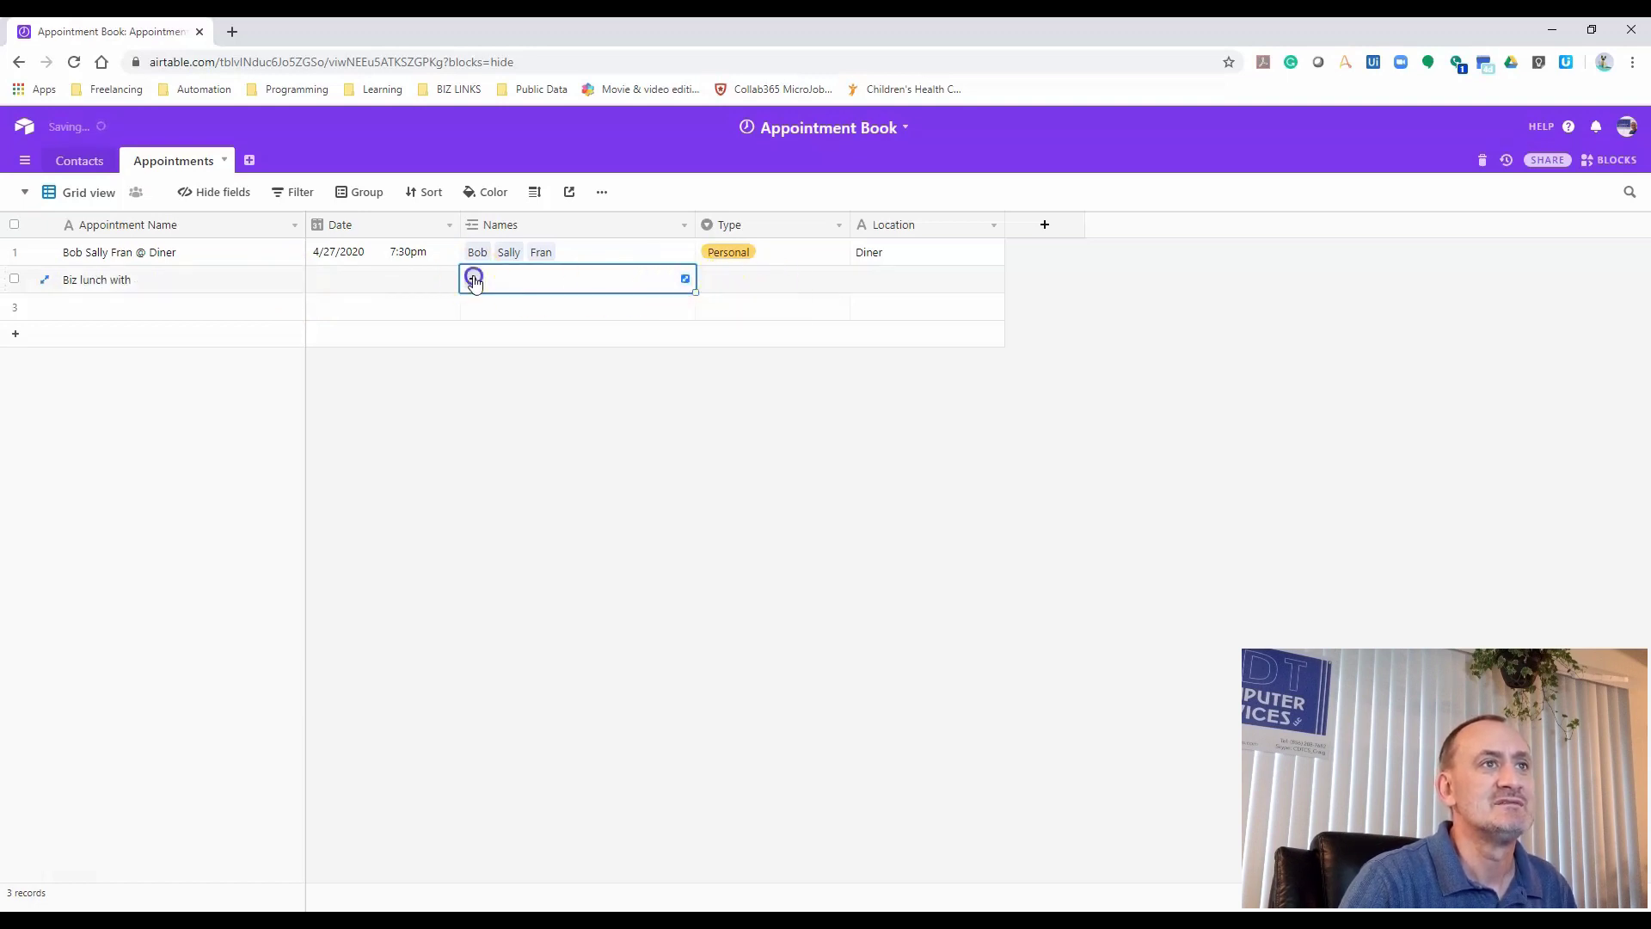
pyautogui.click(473, 278)
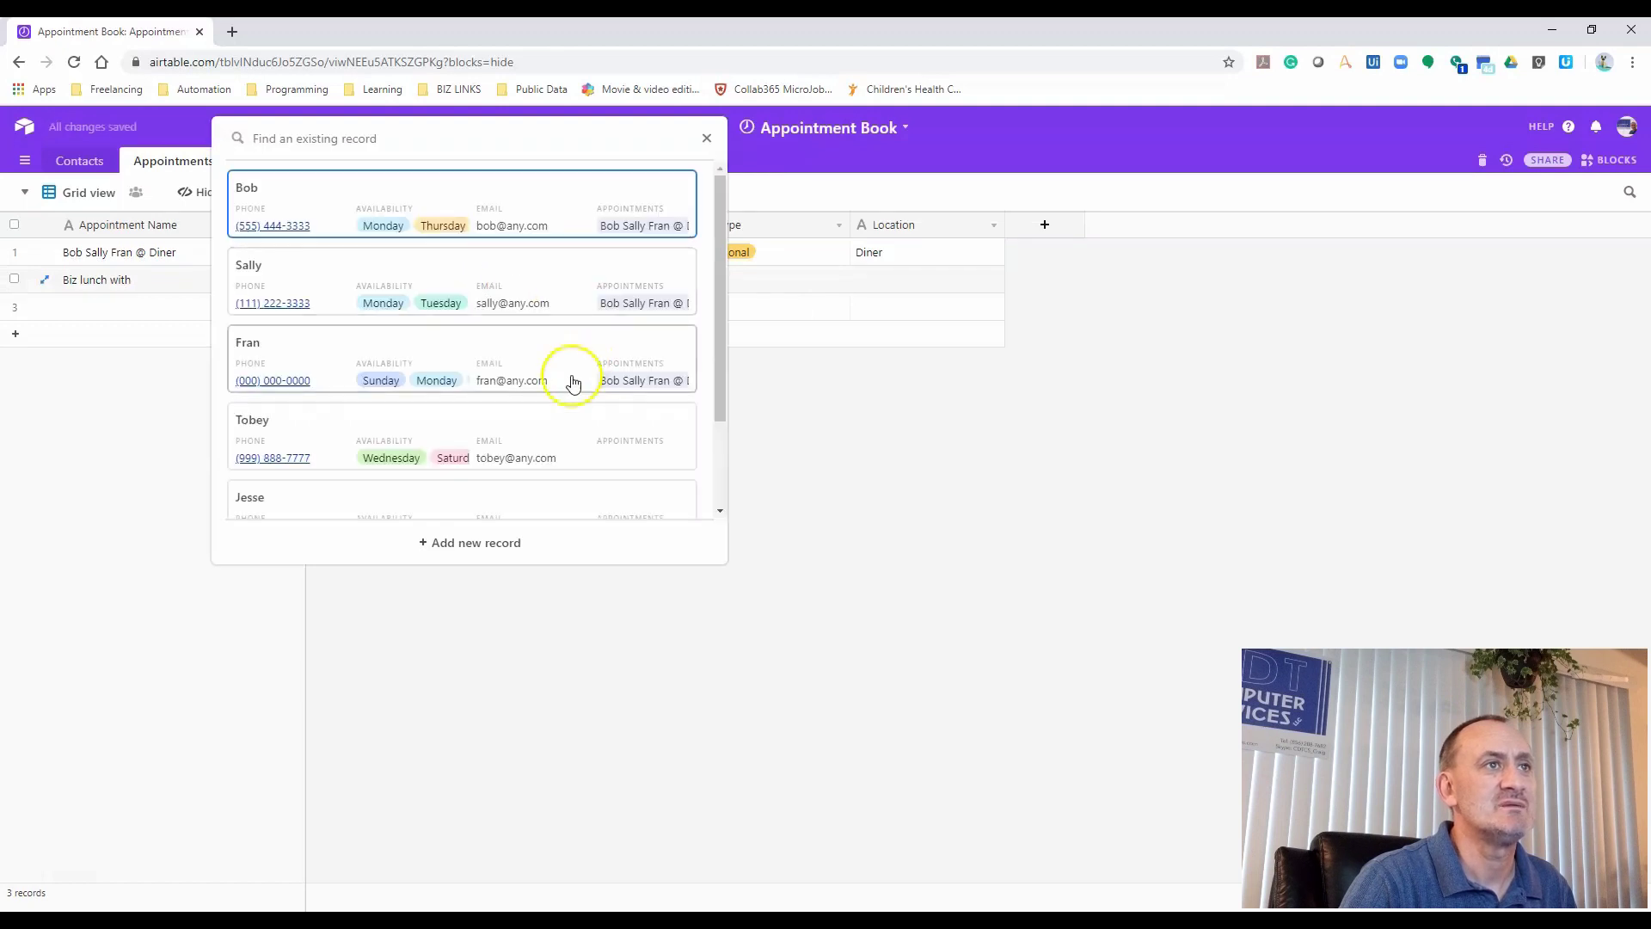
pyautogui.scroll(-2, 567, 383)
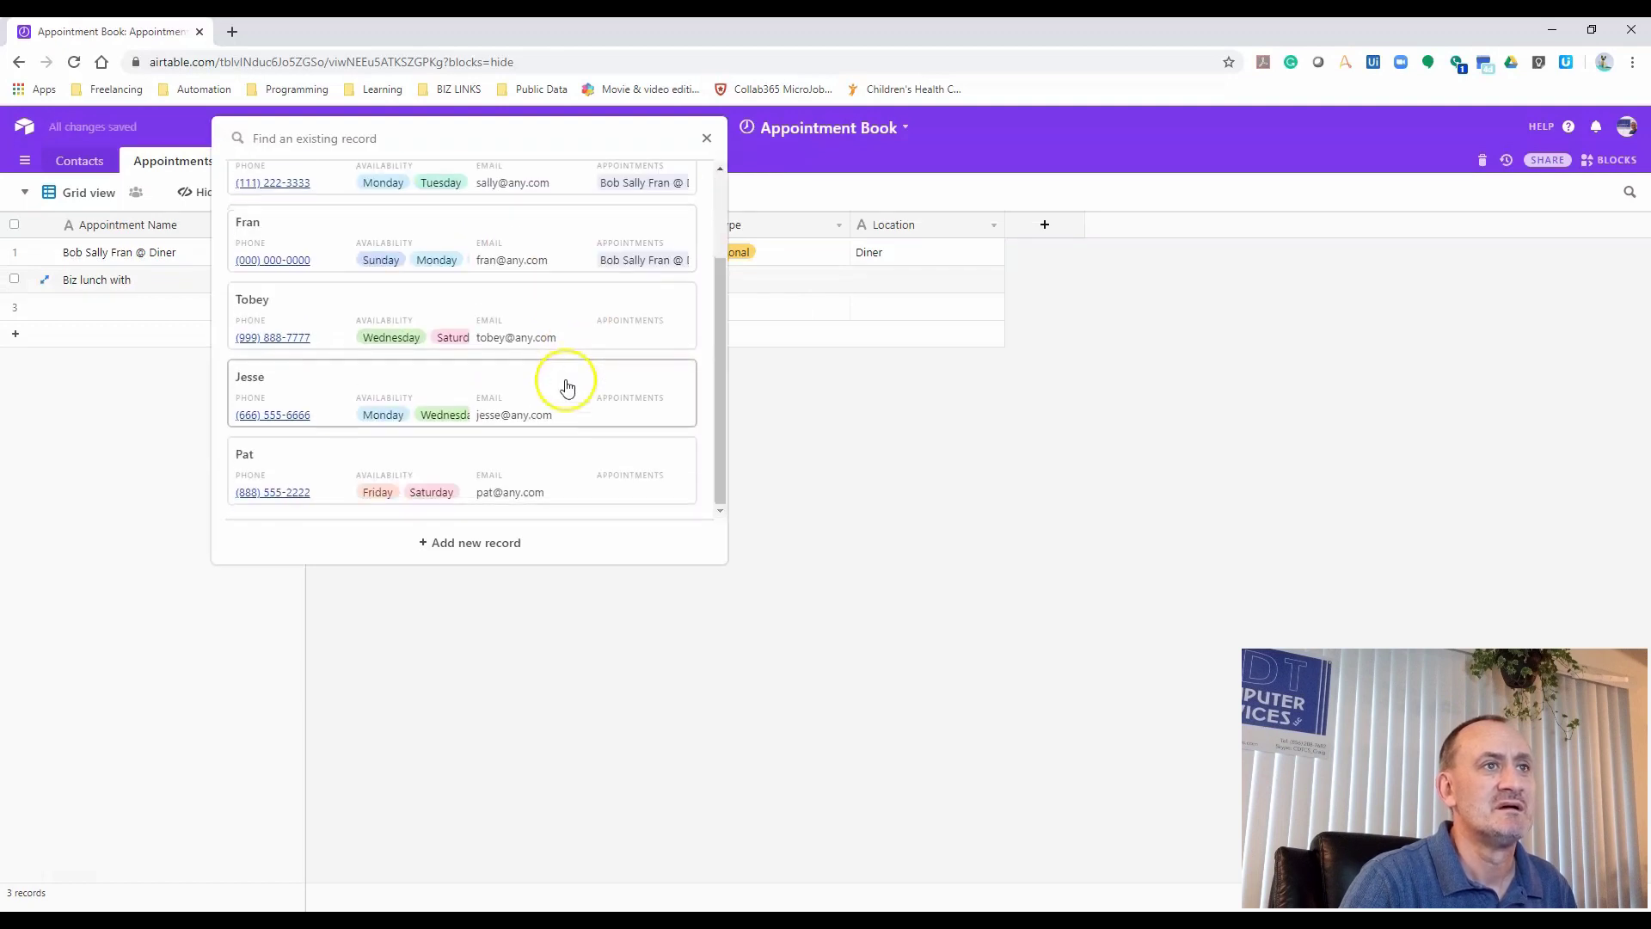
pyautogui.click(498, 451)
# Complete the second appointment's name by adding the linked contact's first name and ", Friday" after "Biz lunch with"
pyautogui.click(223, 289)
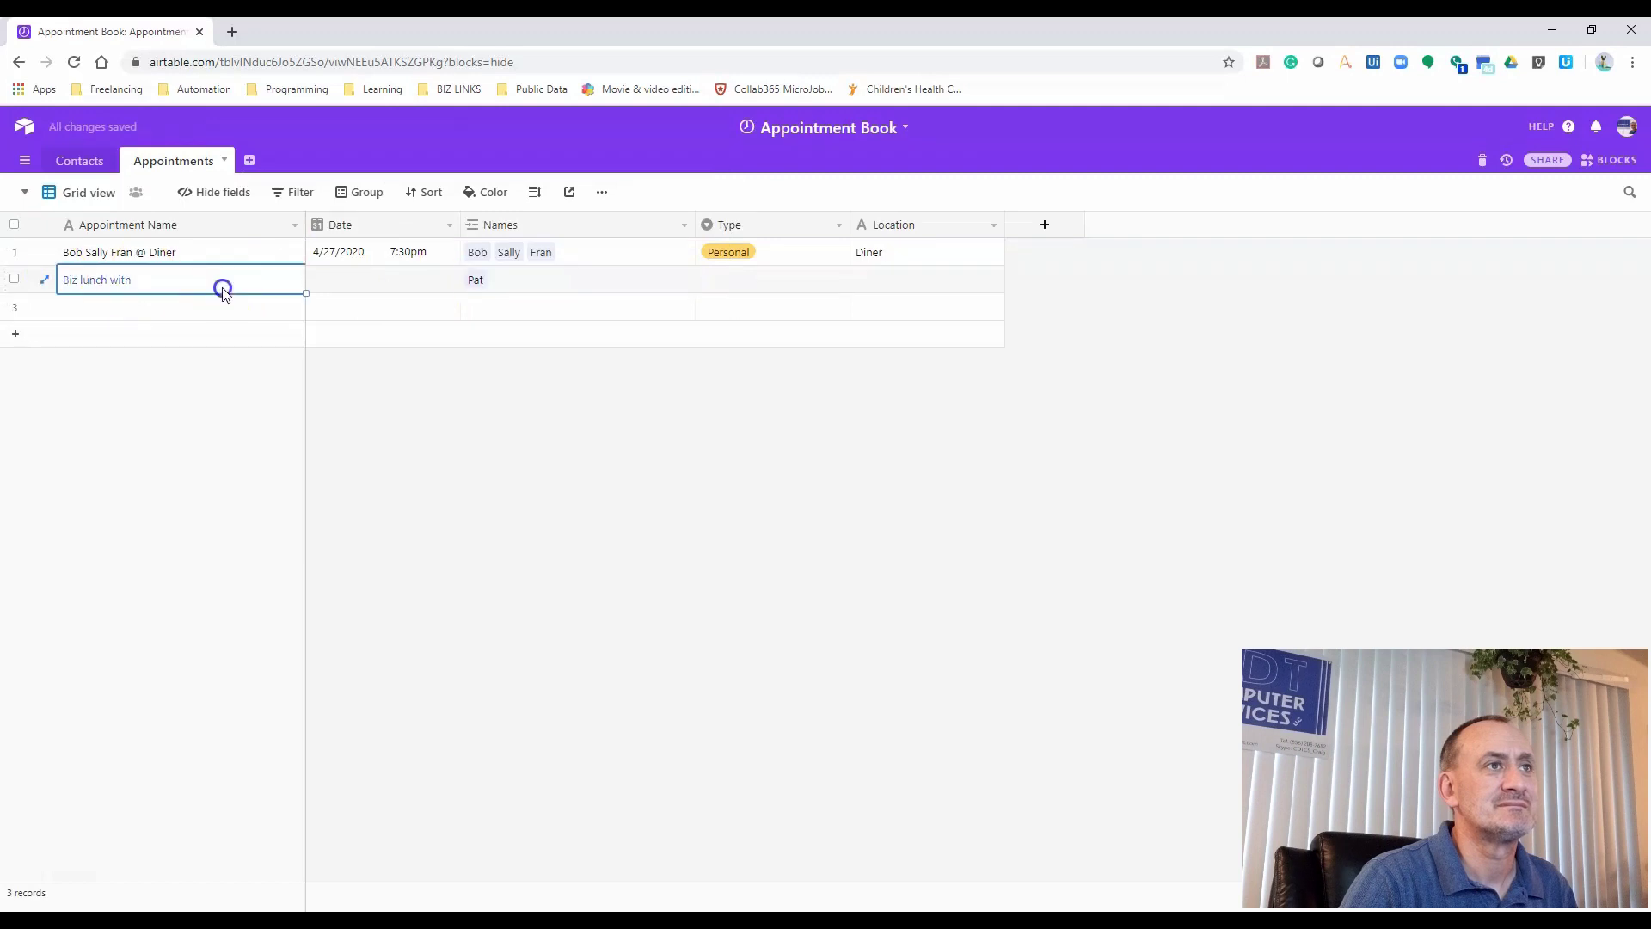
pyautogui.click(223, 290)
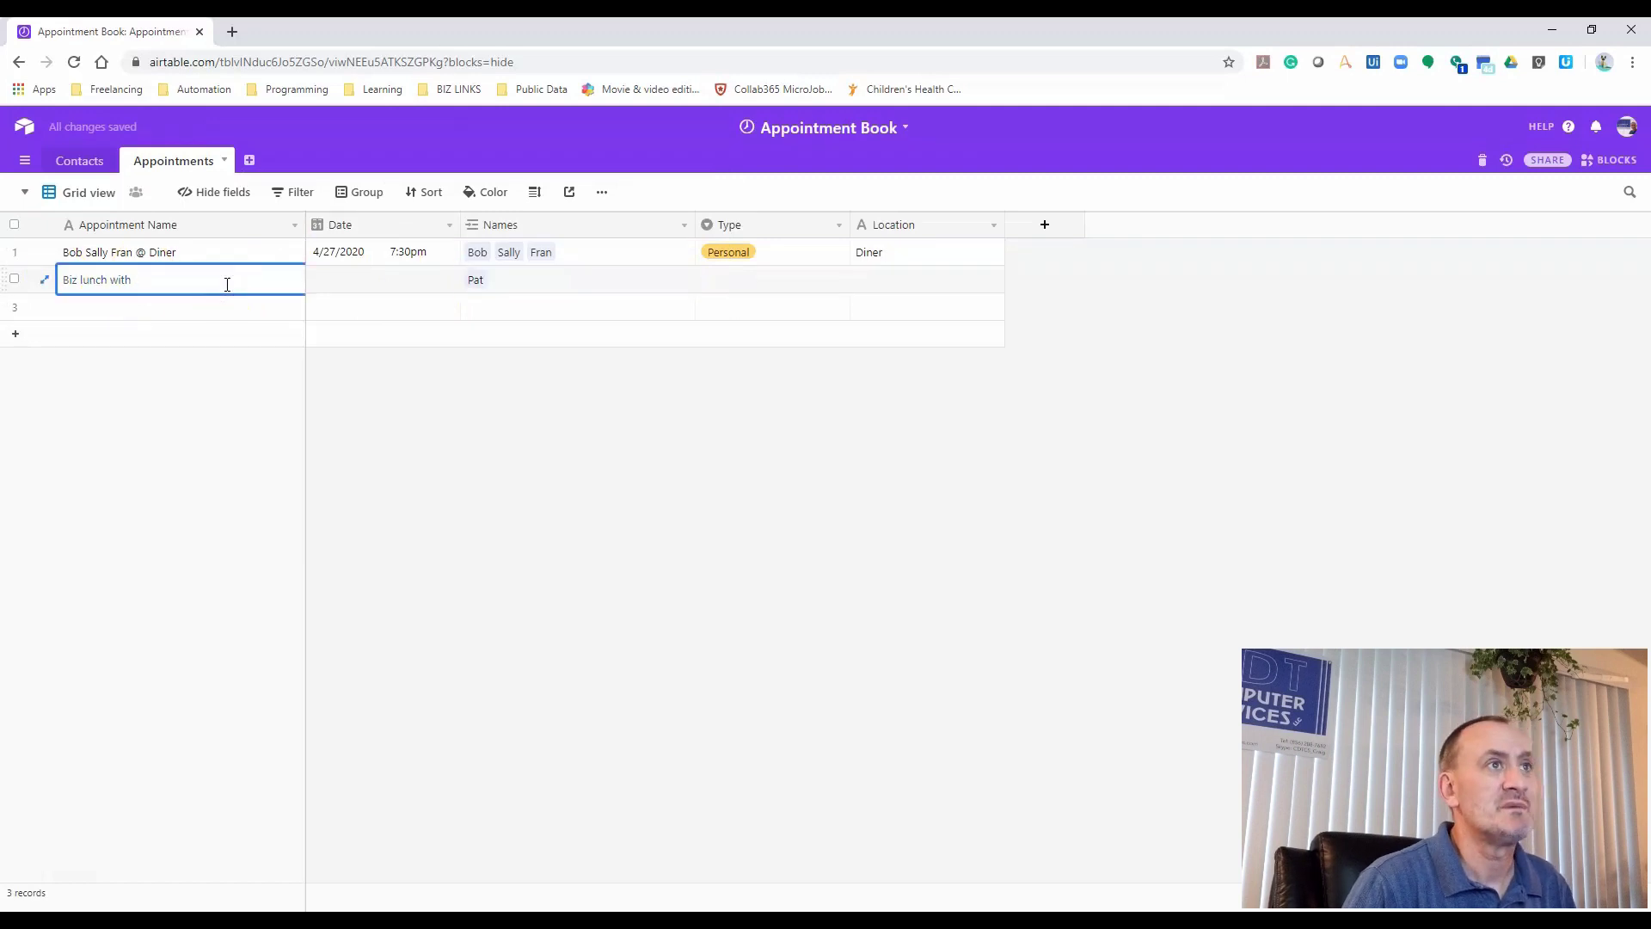
pyautogui.press('Tab')
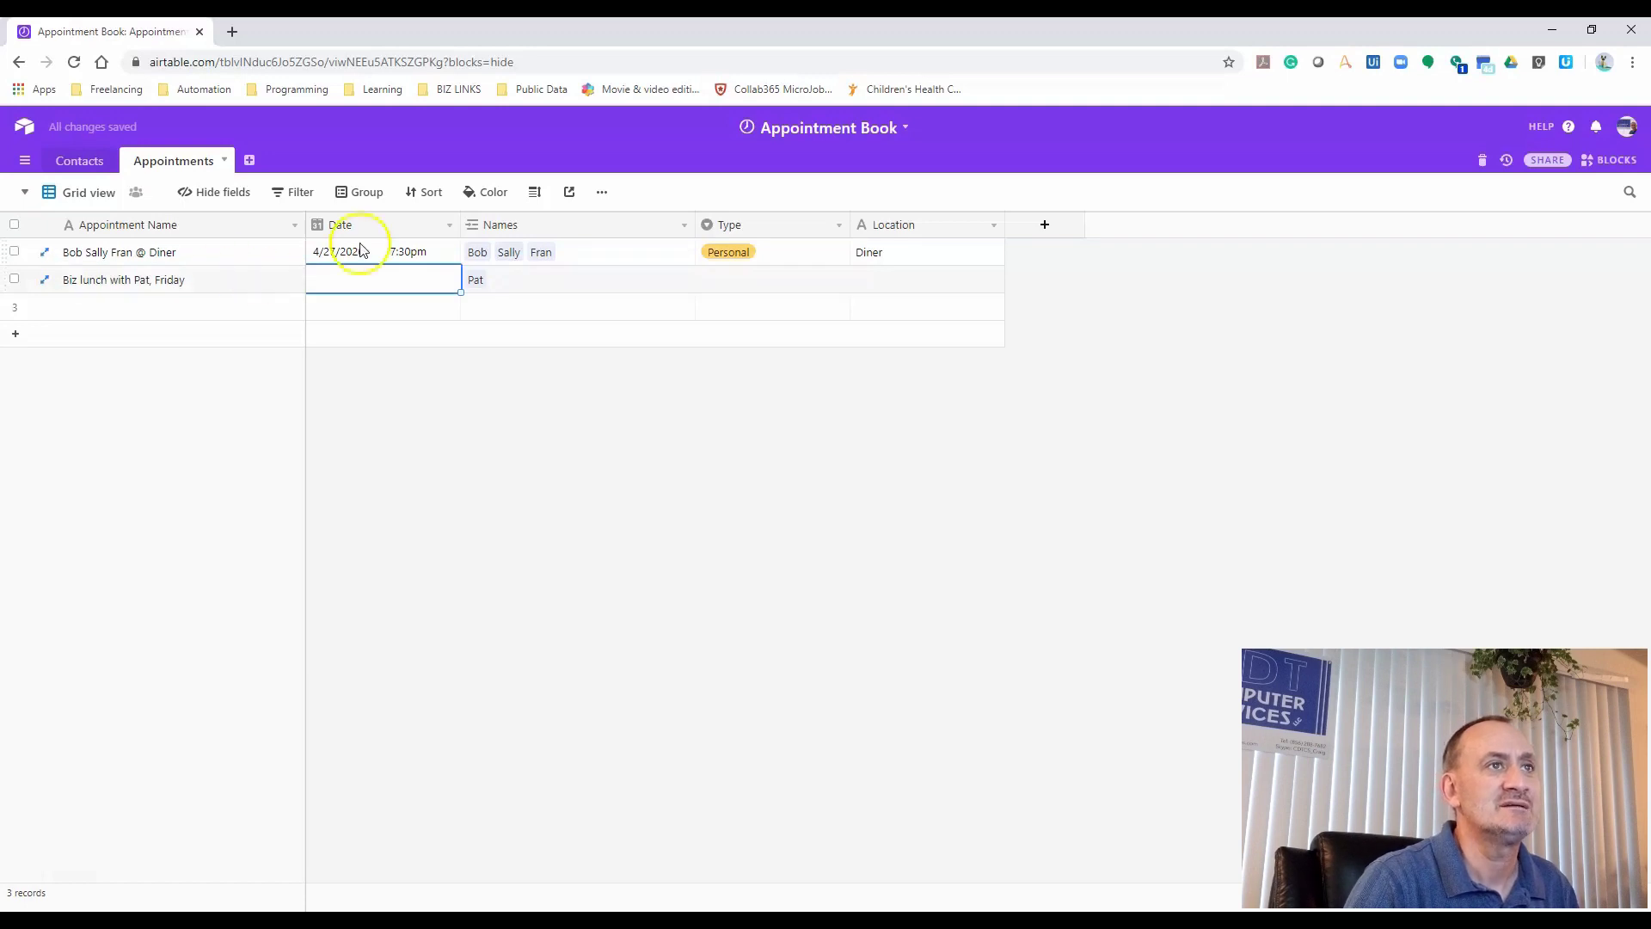
# Open the calendar for the second appointment's Date field
pyautogui.click(363, 281)
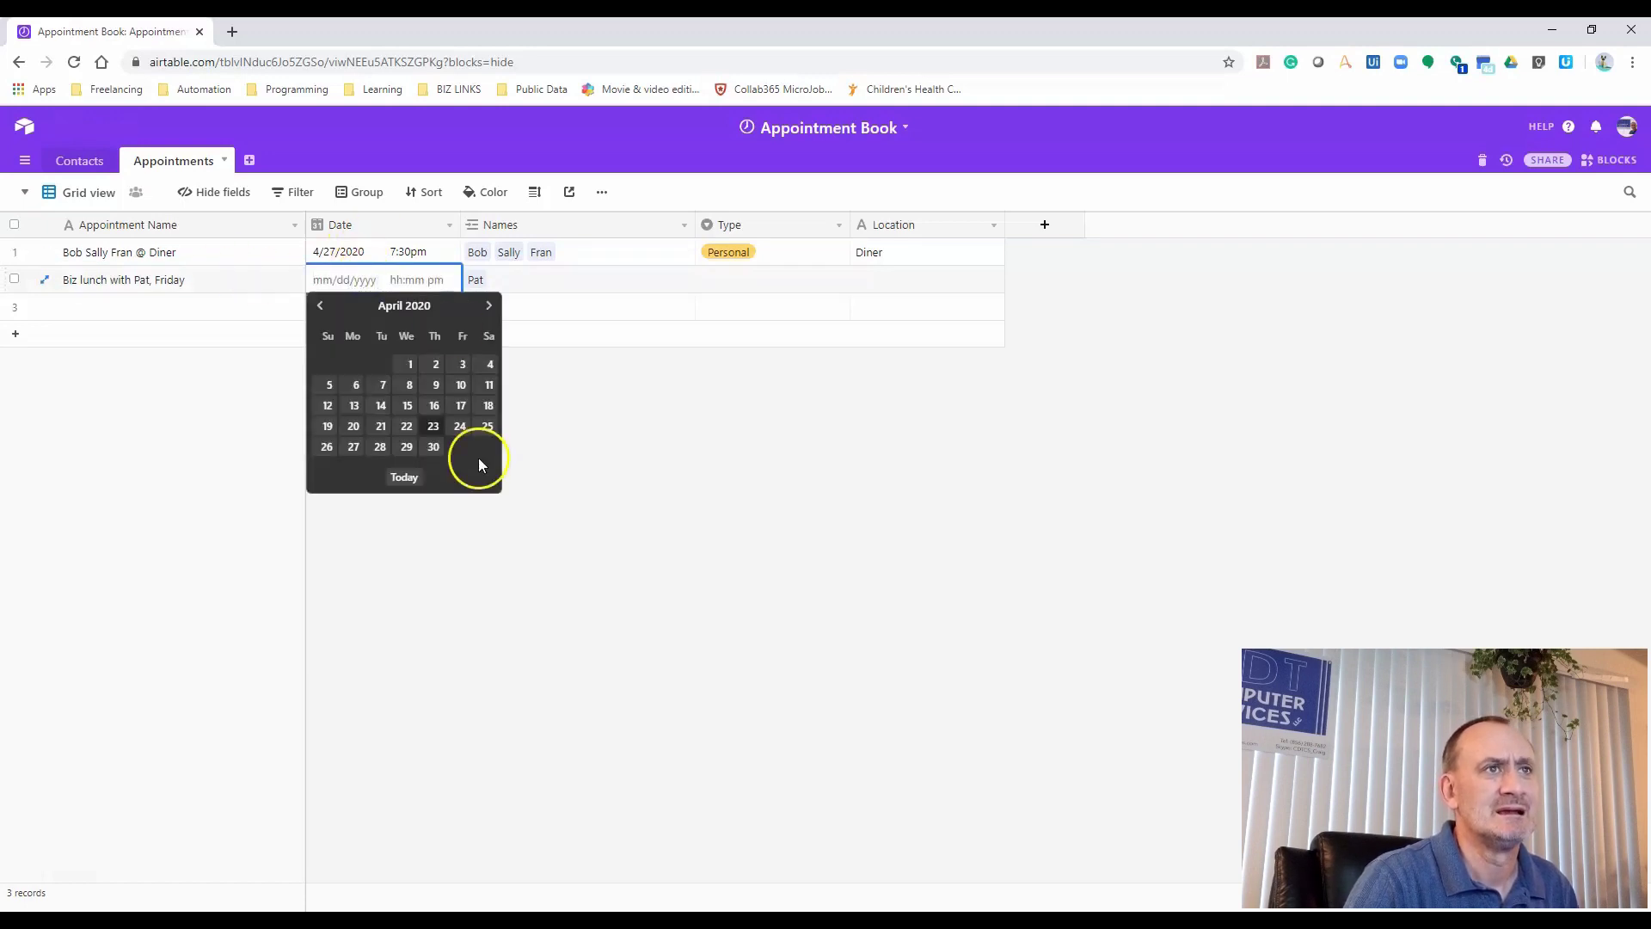
# Set the date of the Friday business lunch appointment to 5/8/2020 at 12:30pm
pyautogui.click(488, 305)
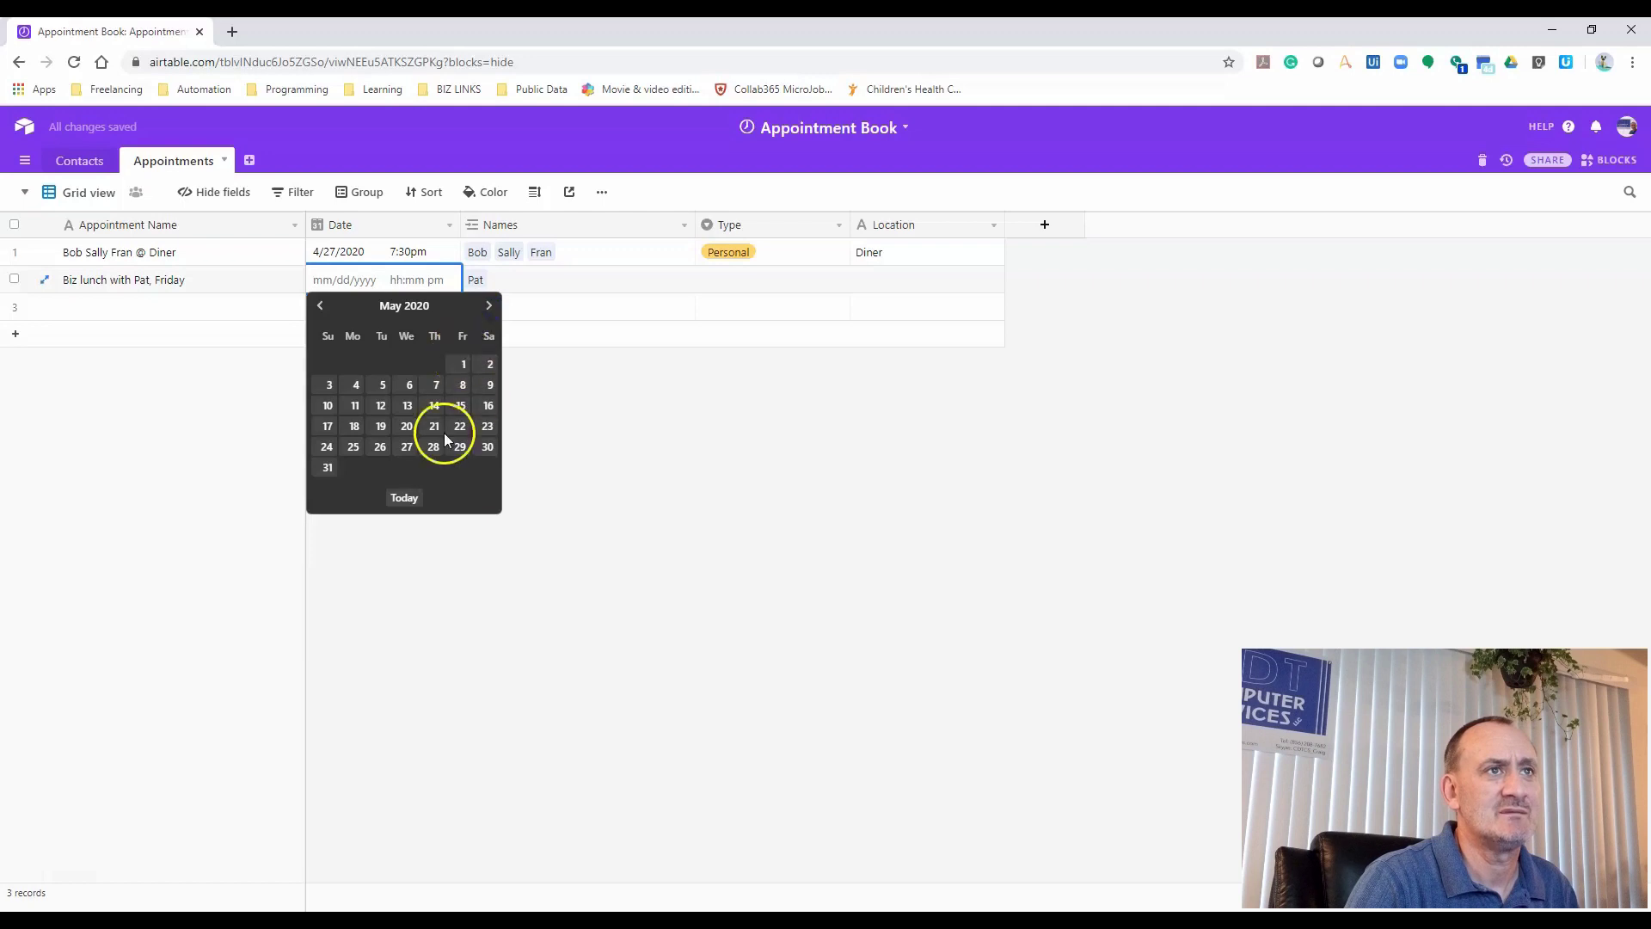
pyautogui.click(462, 387)
pyautogui.click(407, 280)
pyautogui.moveTo(457, 318); pyautogui.dragTo(442, 402)
pyautogui.scroll(3, 430, 369)
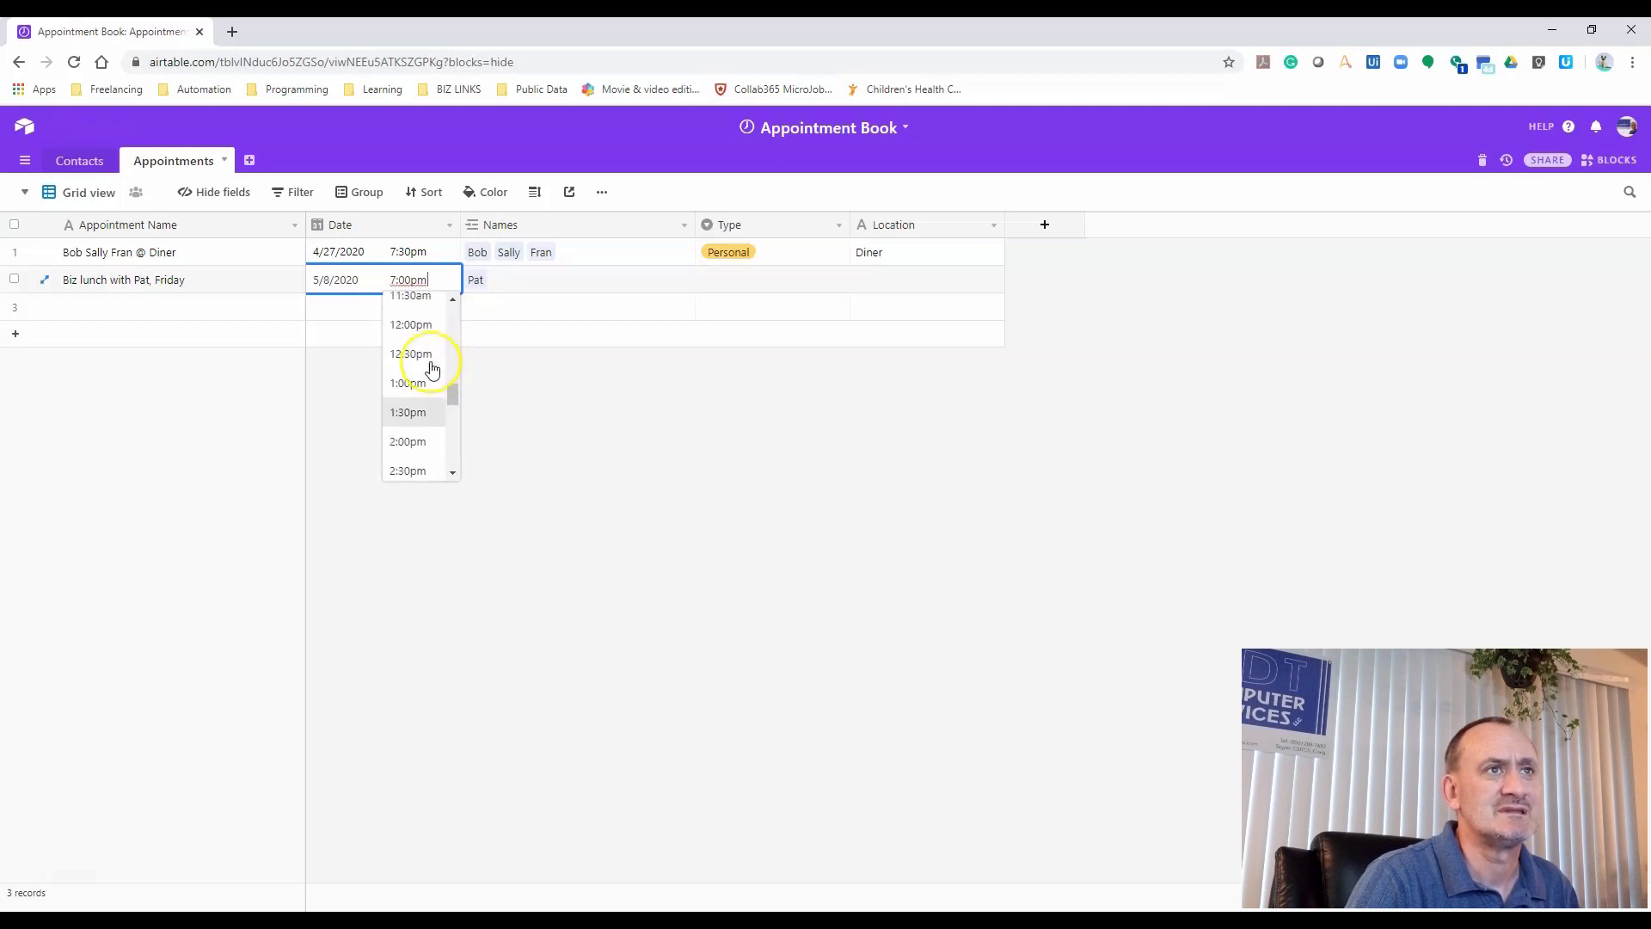
pyautogui.click(446, 484)
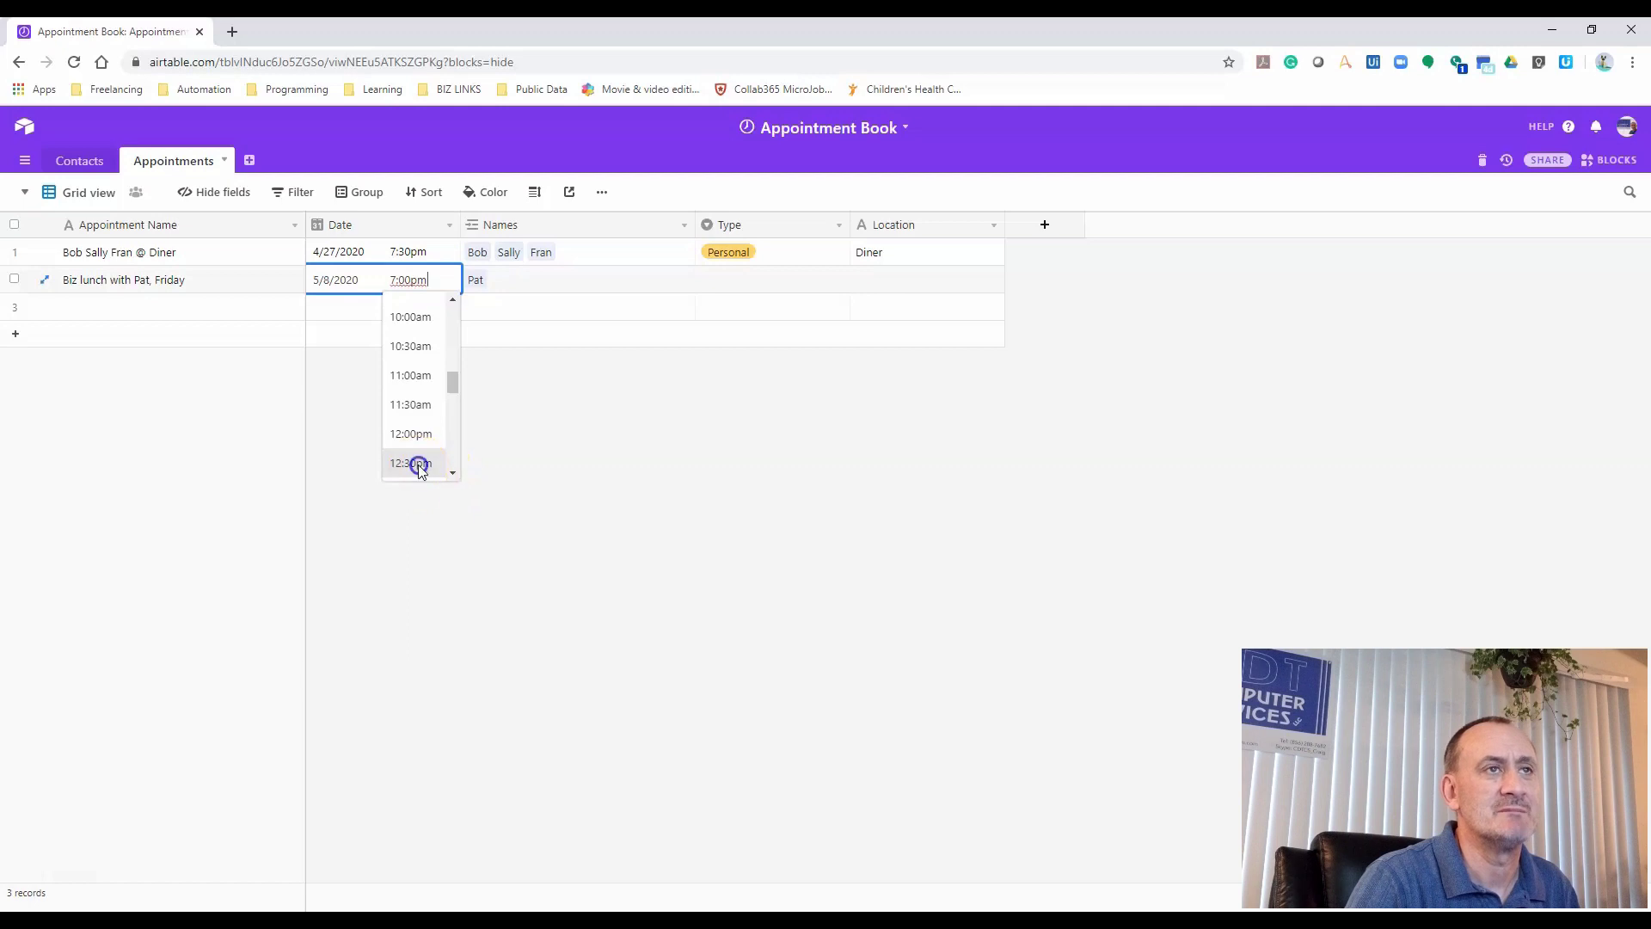
pyautogui.click(416, 463)
# Set the business lunch's type to Work and its location to "Another diner"
pyautogui.click(575, 284)
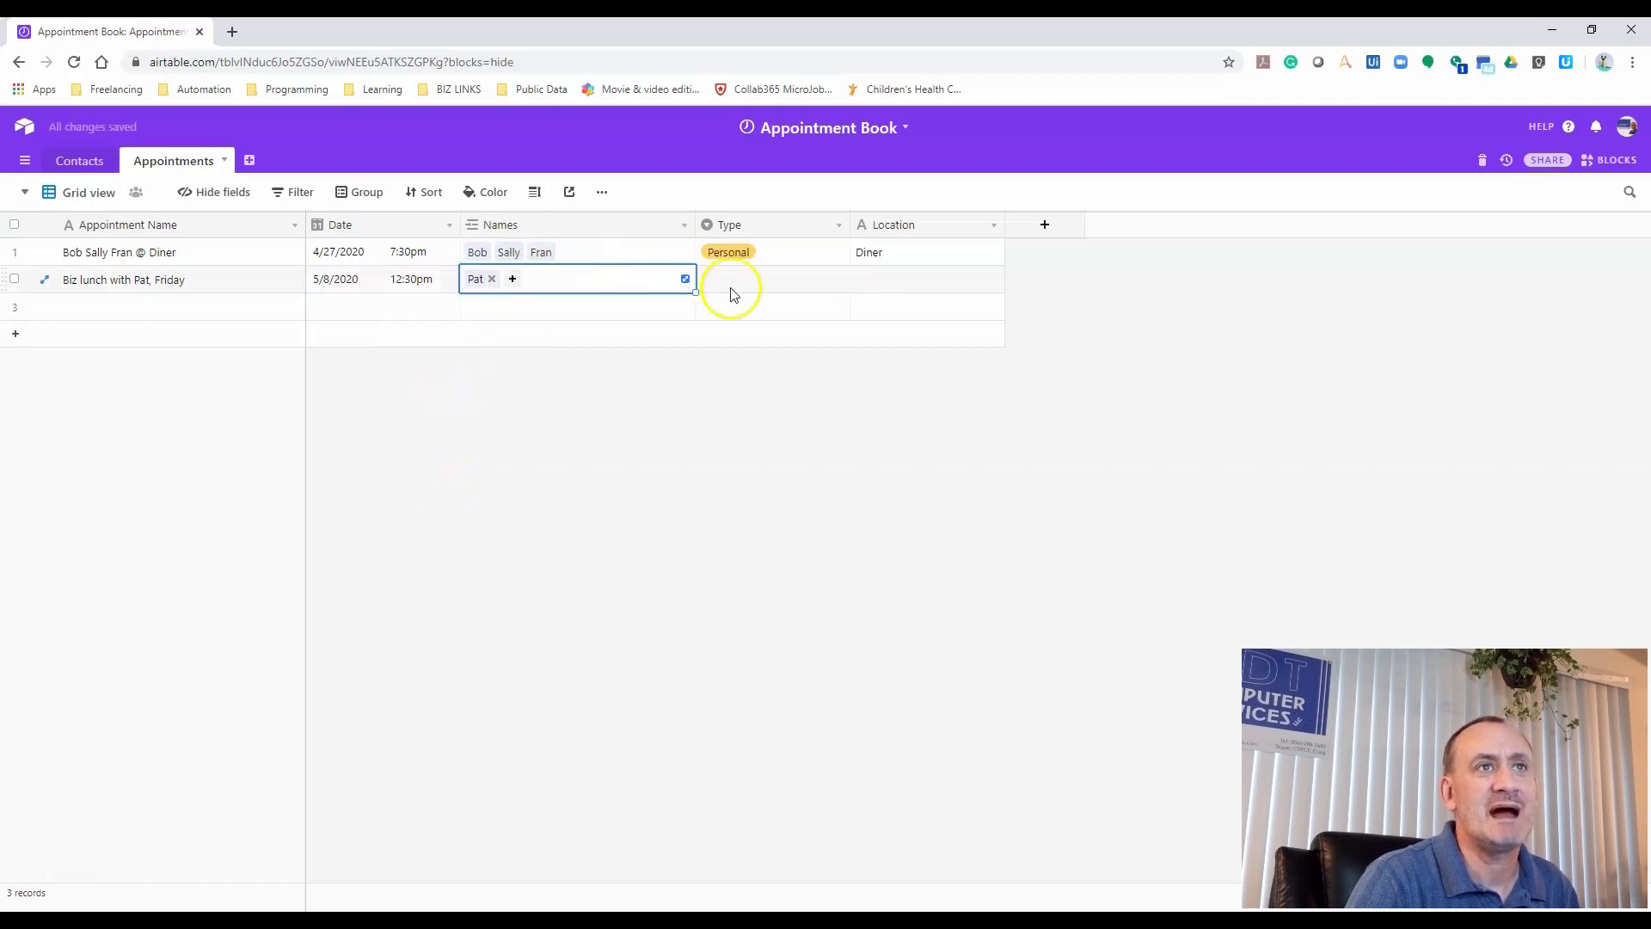
pyautogui.click(839, 290)
pyautogui.click(839, 280)
pyautogui.click(722, 389)
pyautogui.click(922, 287)
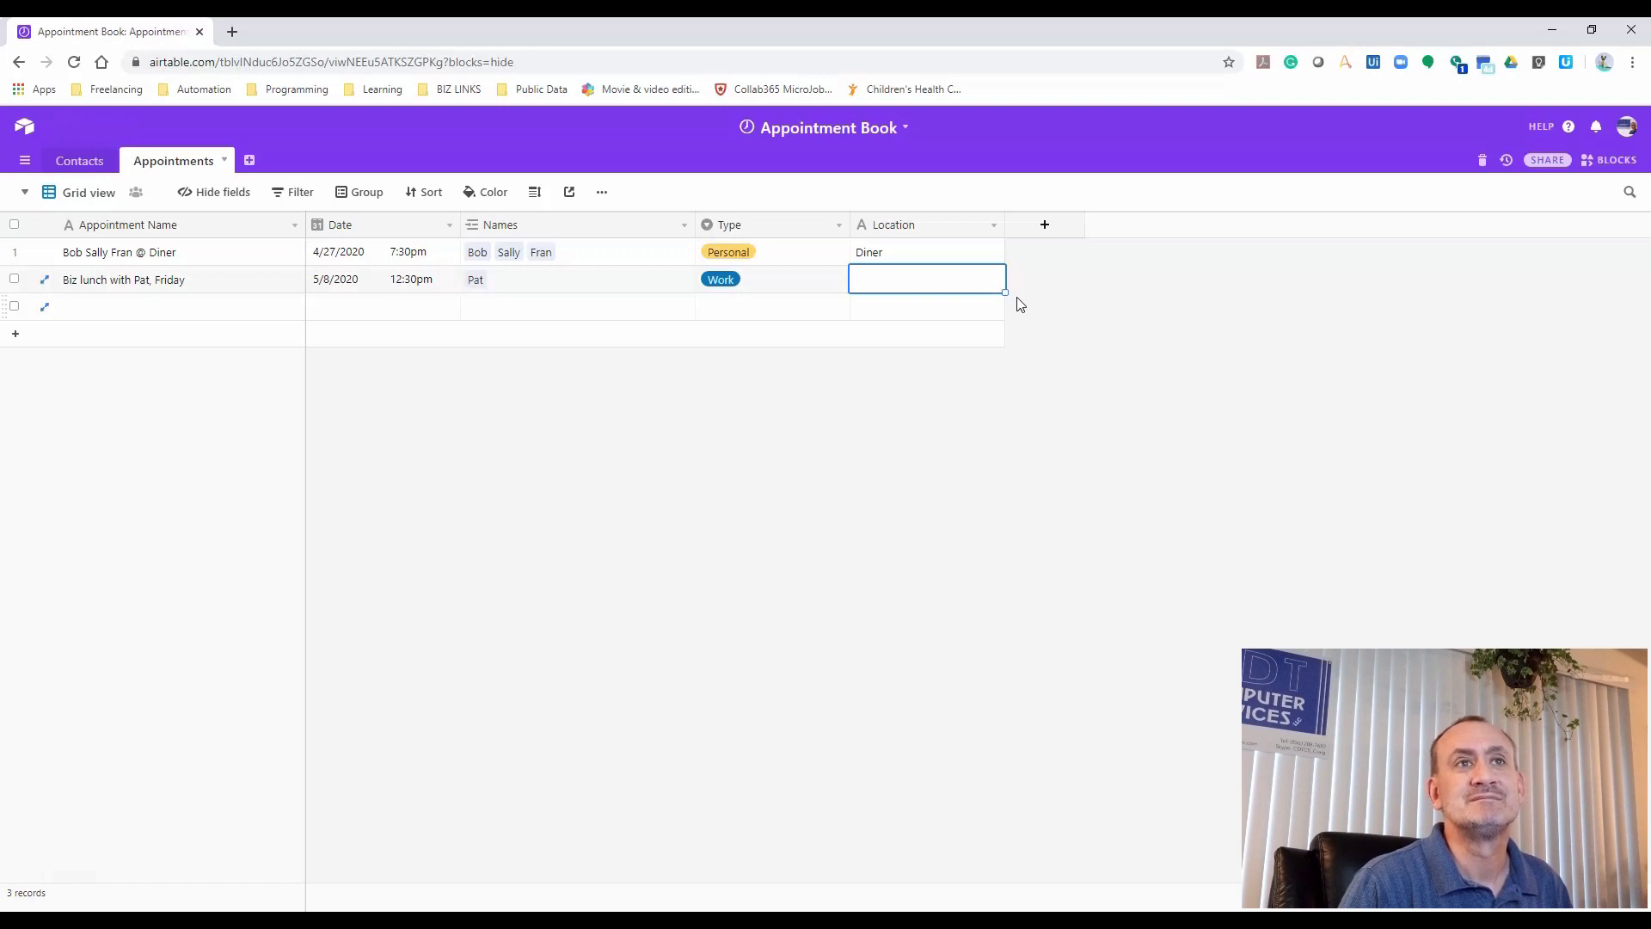
pyautogui.write('Another dine')
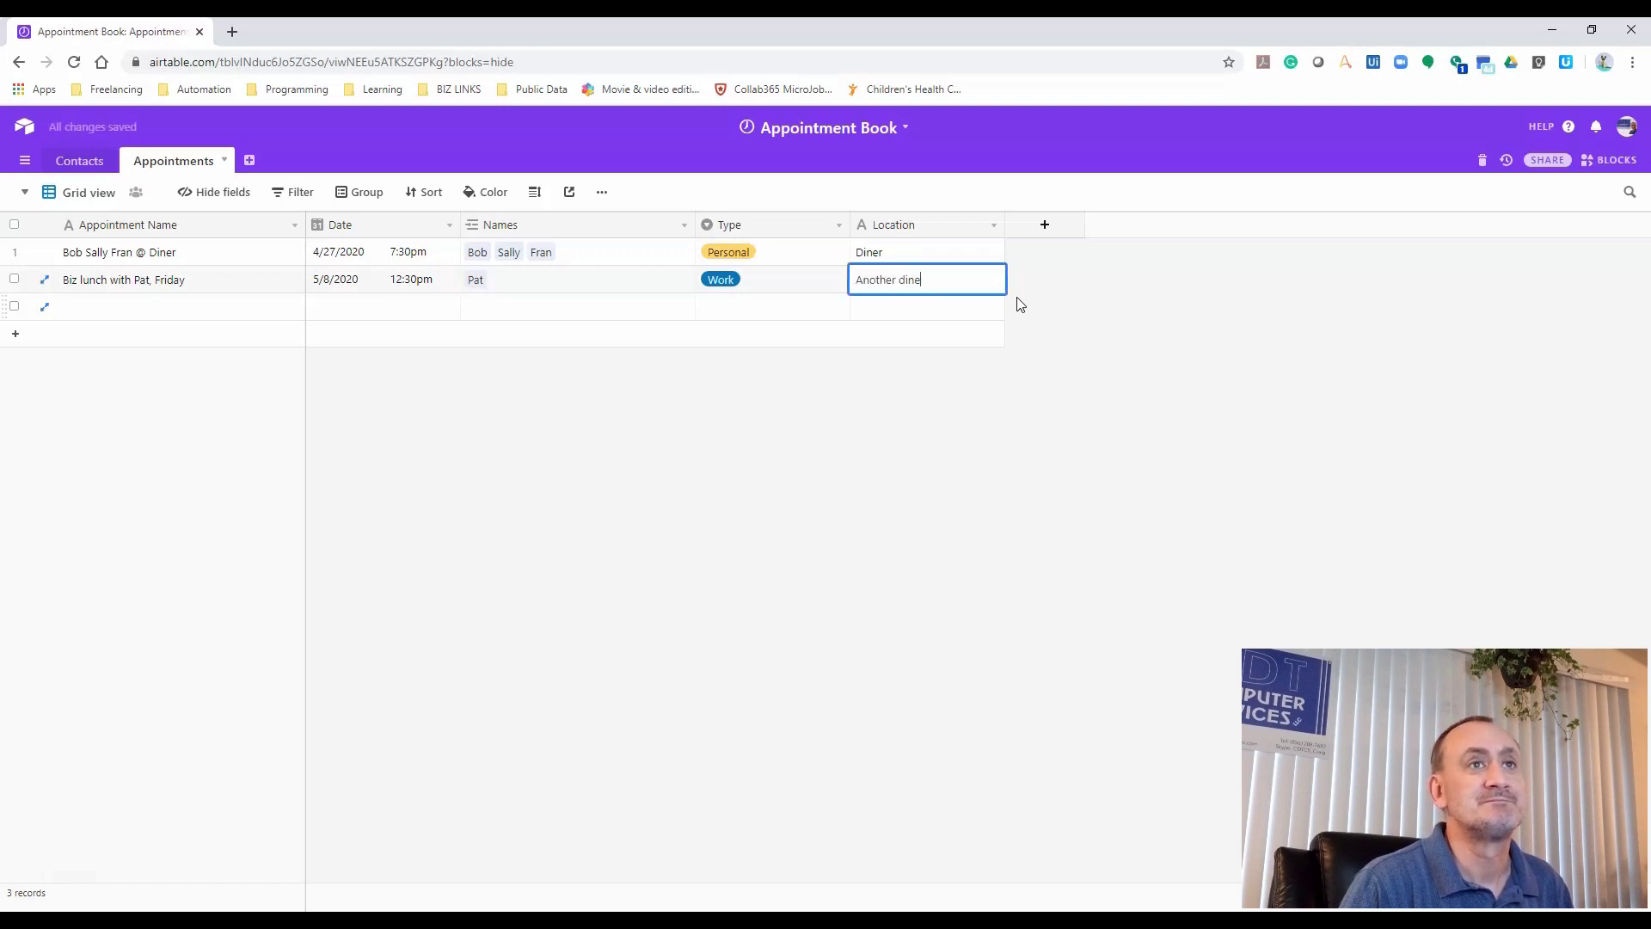
pyautogui.press('Return')
# In the third appointment's Names field, link the contact available Friday and Saturday and the one available Wednesday and Saturday
pyautogui.press('Left')
pyautogui.press('Left')
pyautogui.press('Left')
pyautogui.press('Left')
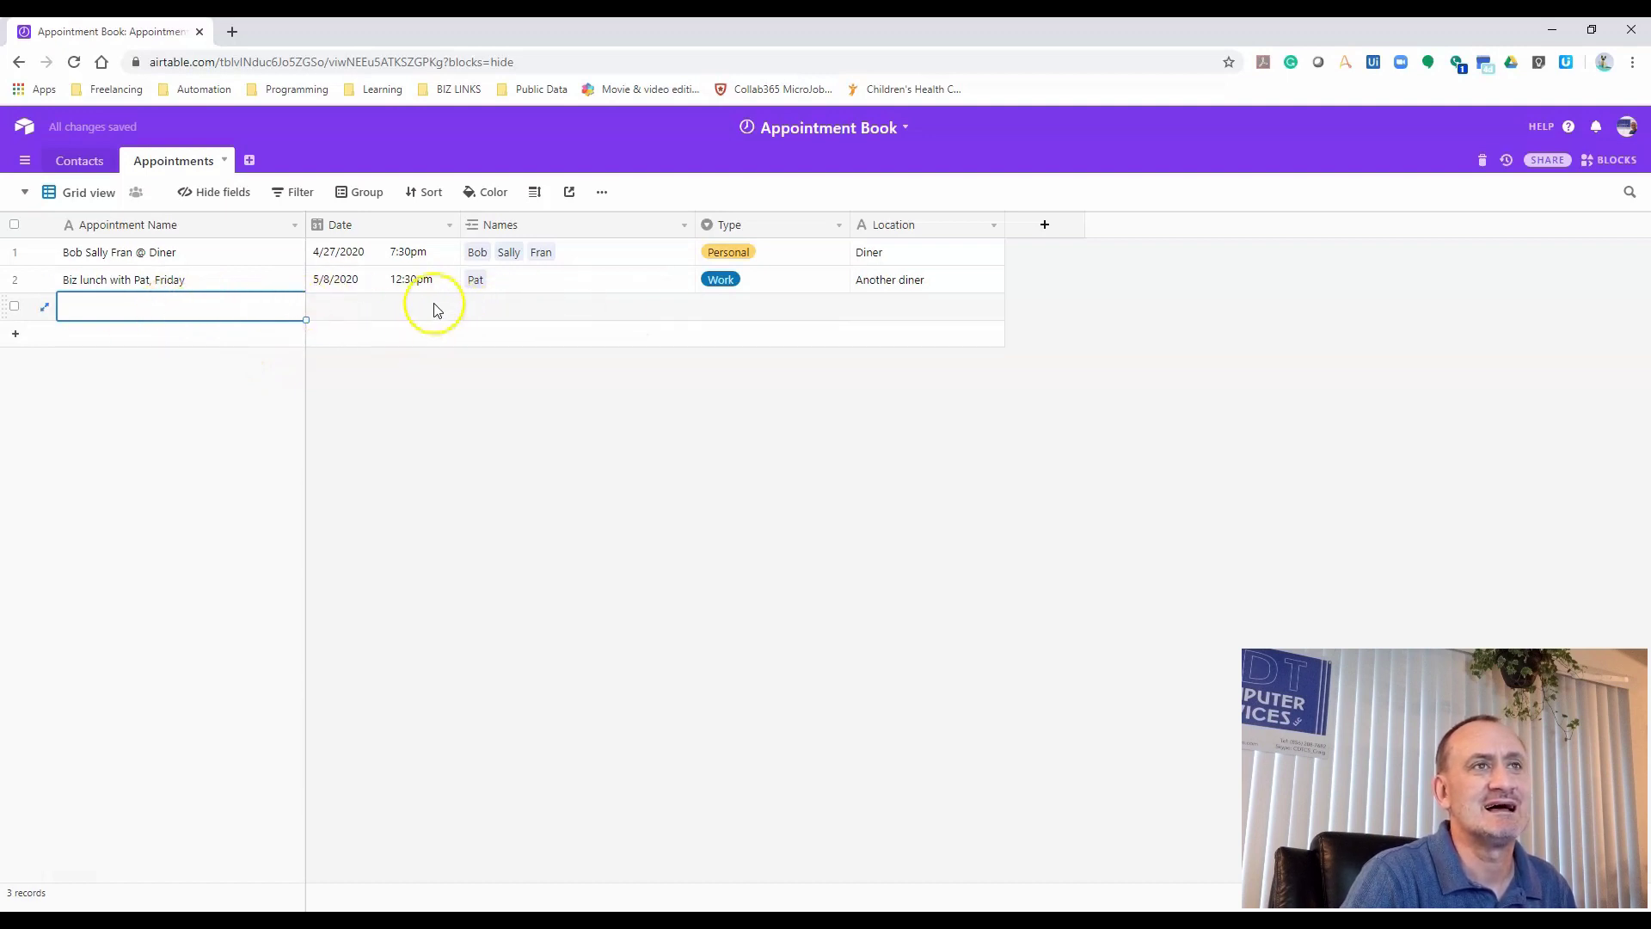
pyautogui.click(601, 311)
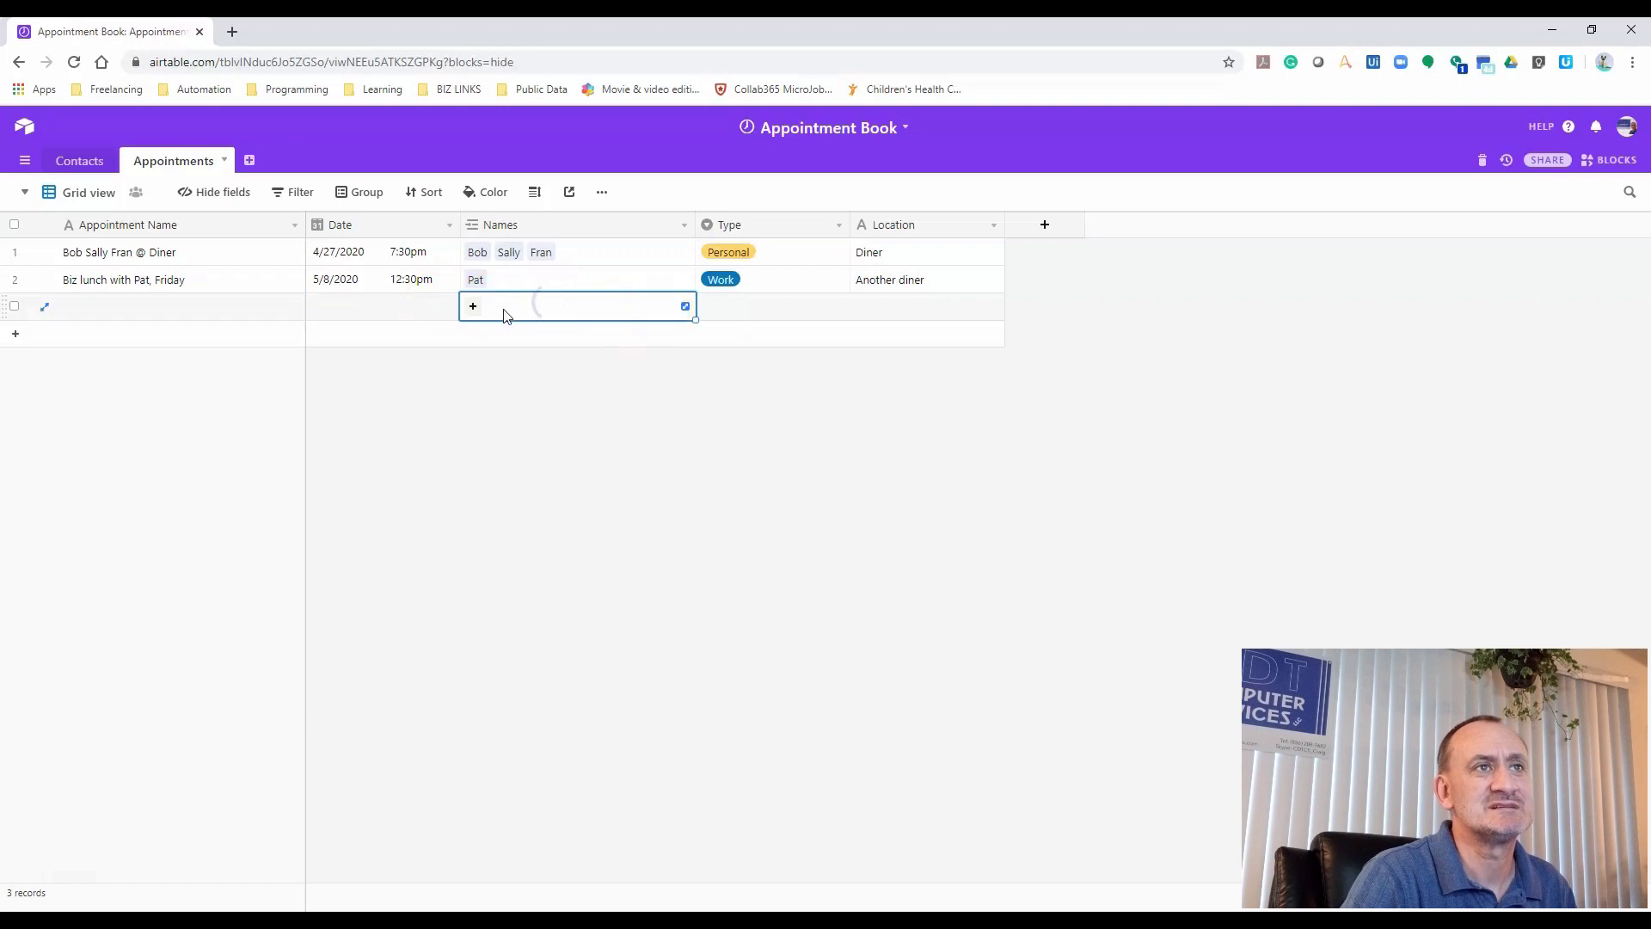
pyautogui.click(474, 308)
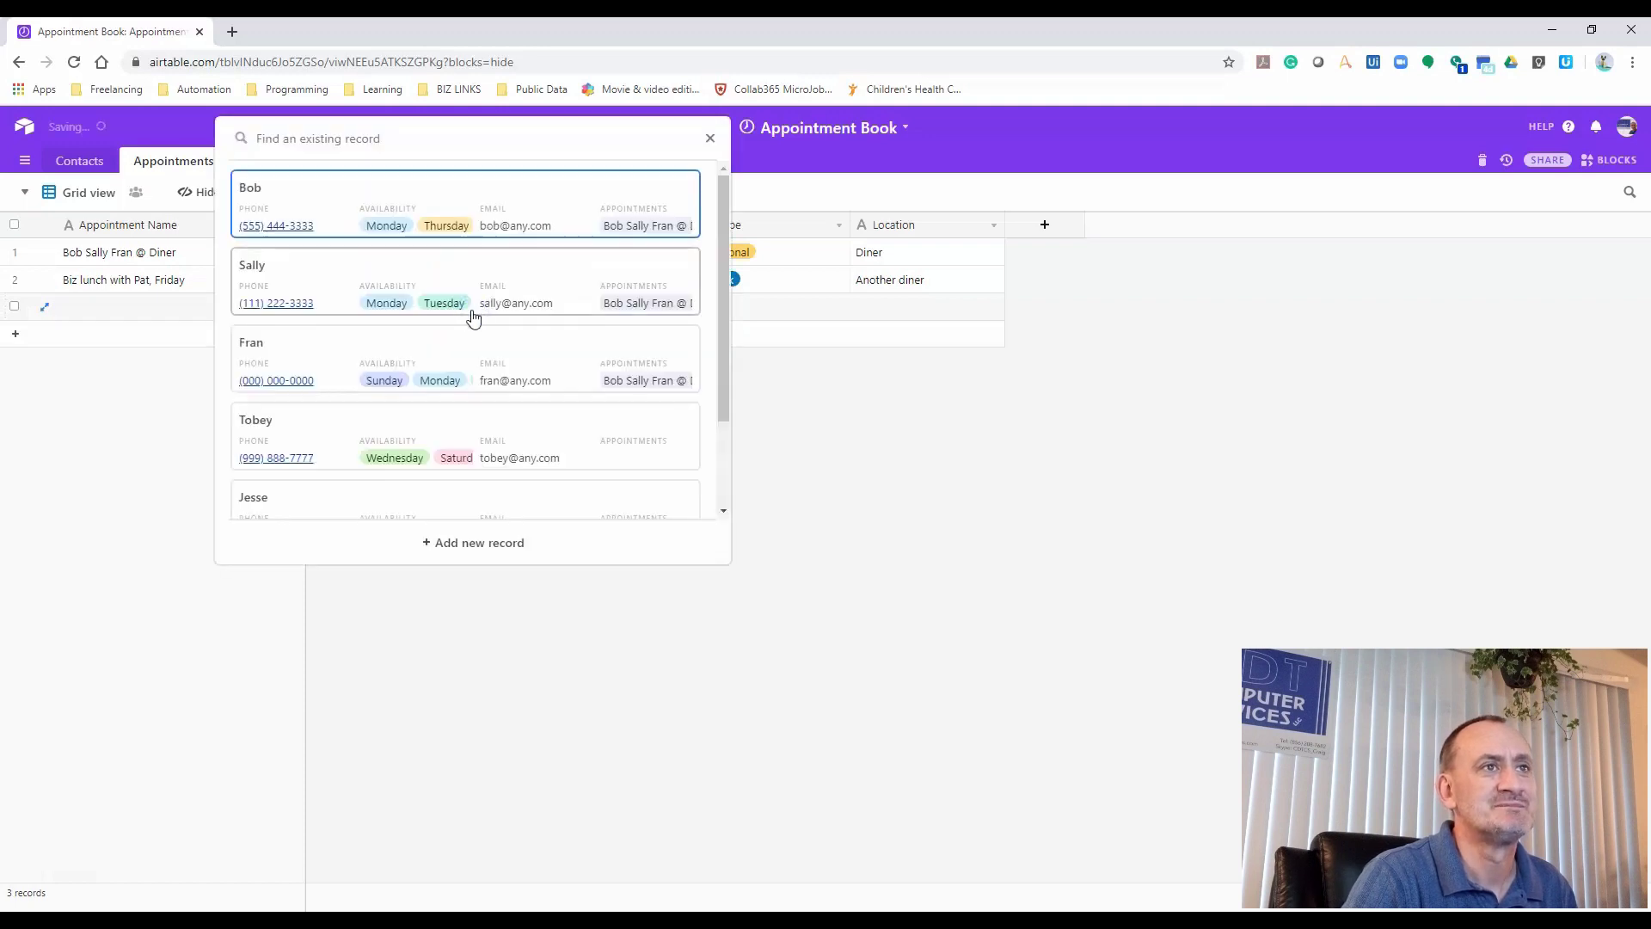
pyautogui.scroll(-3, 533, 299)
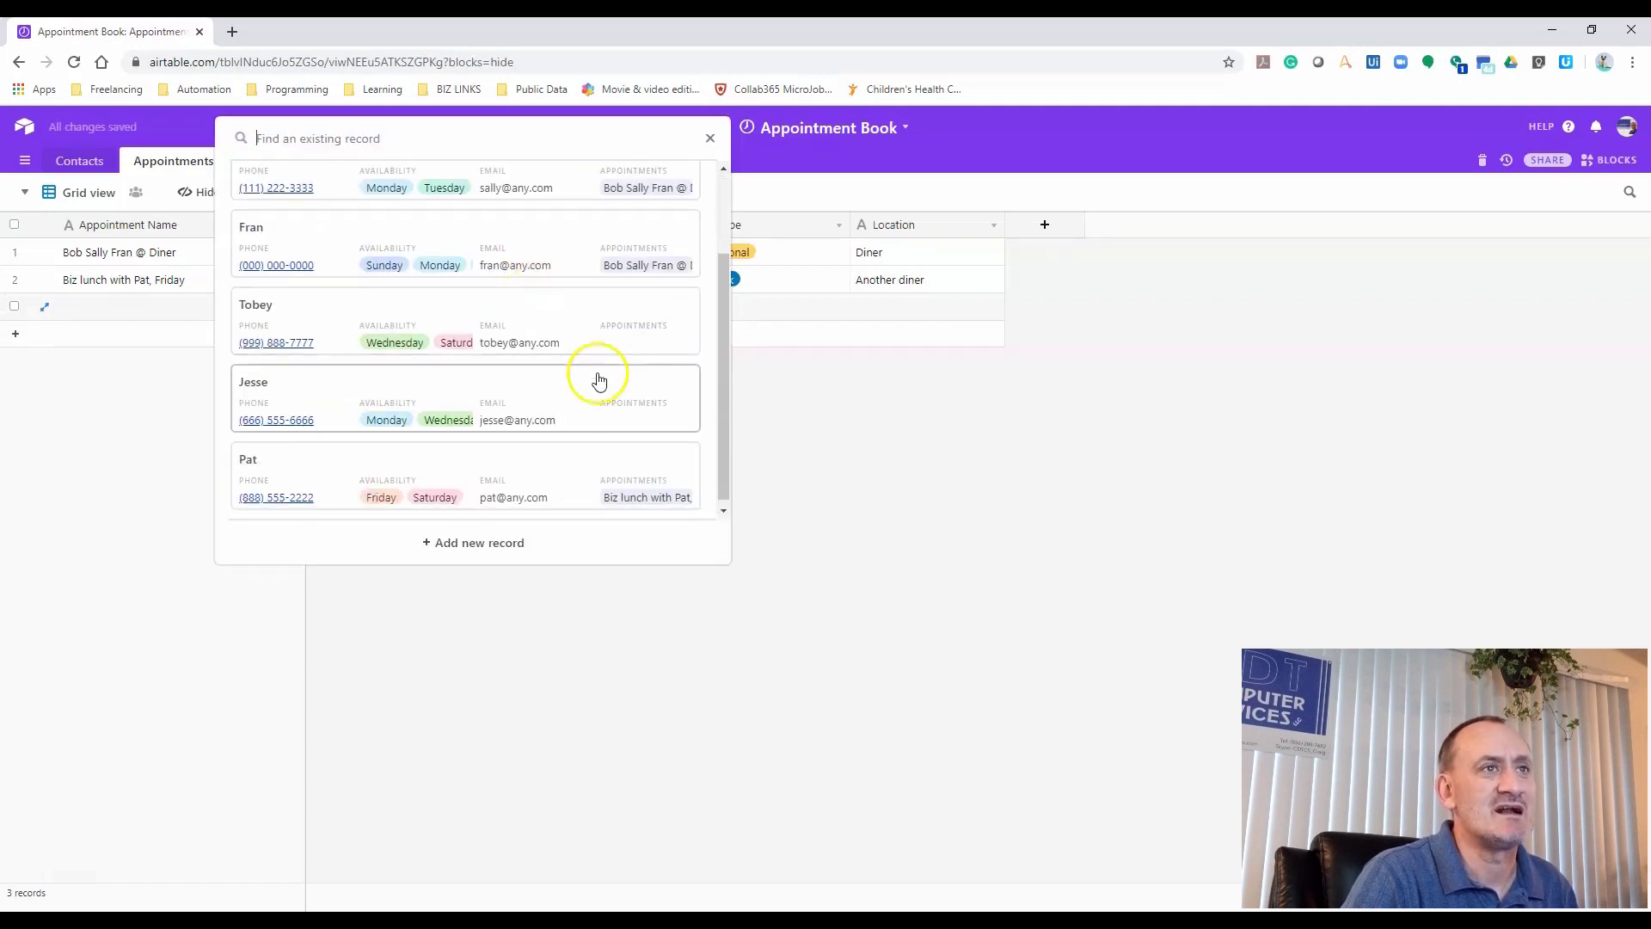
pyautogui.click(296, 478)
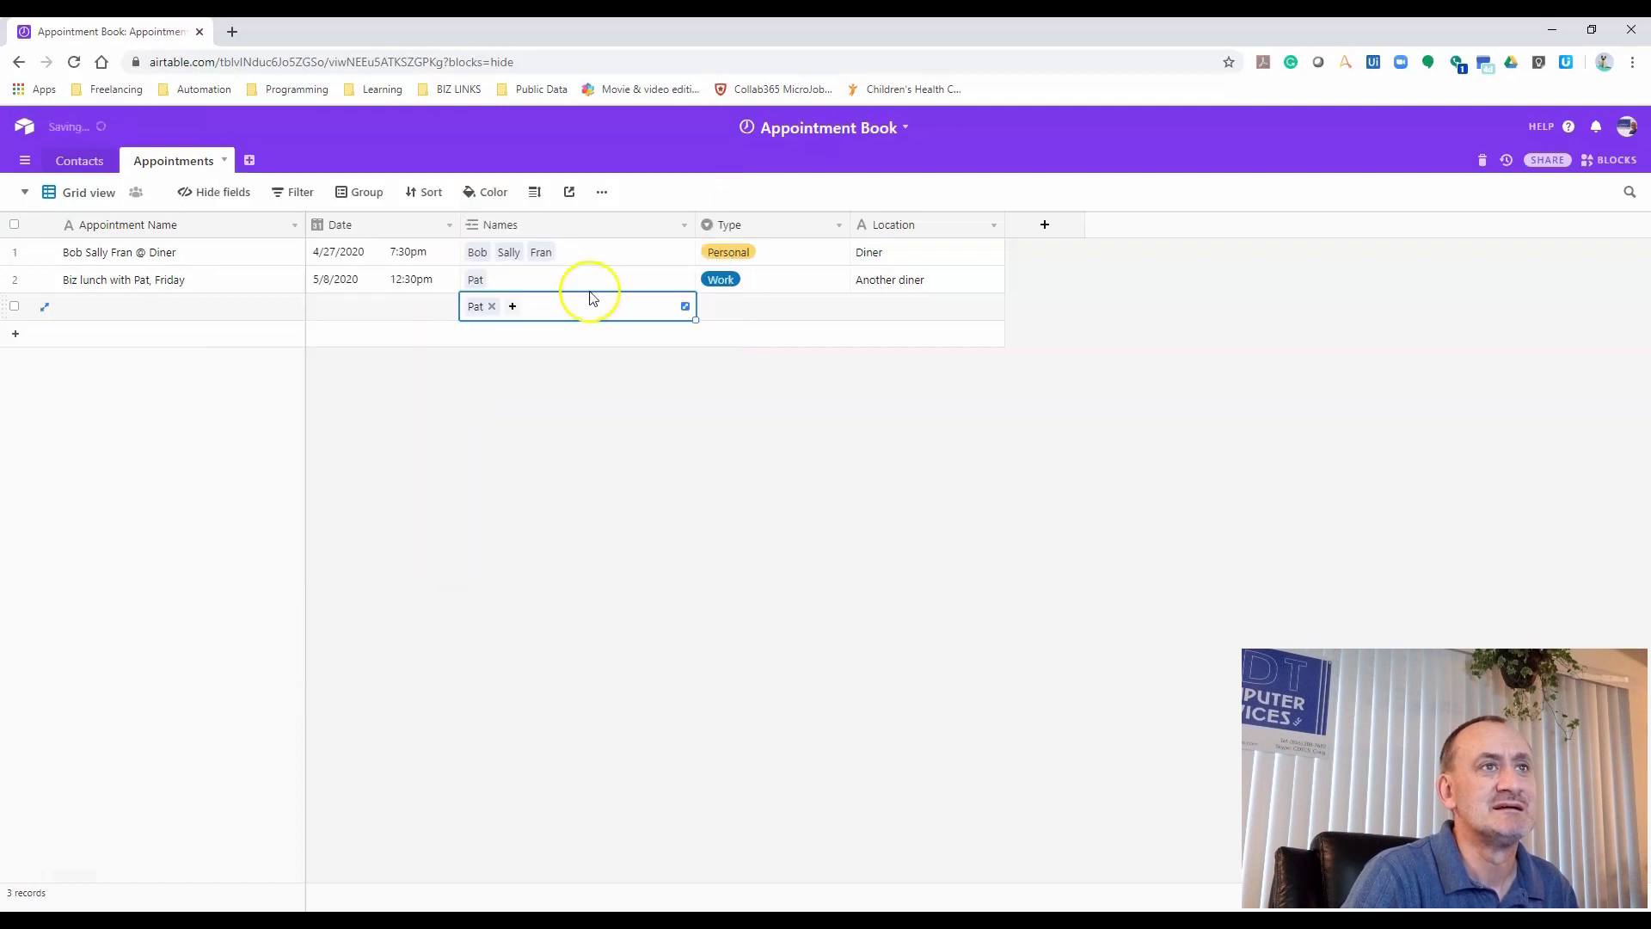
pyautogui.click(513, 306)
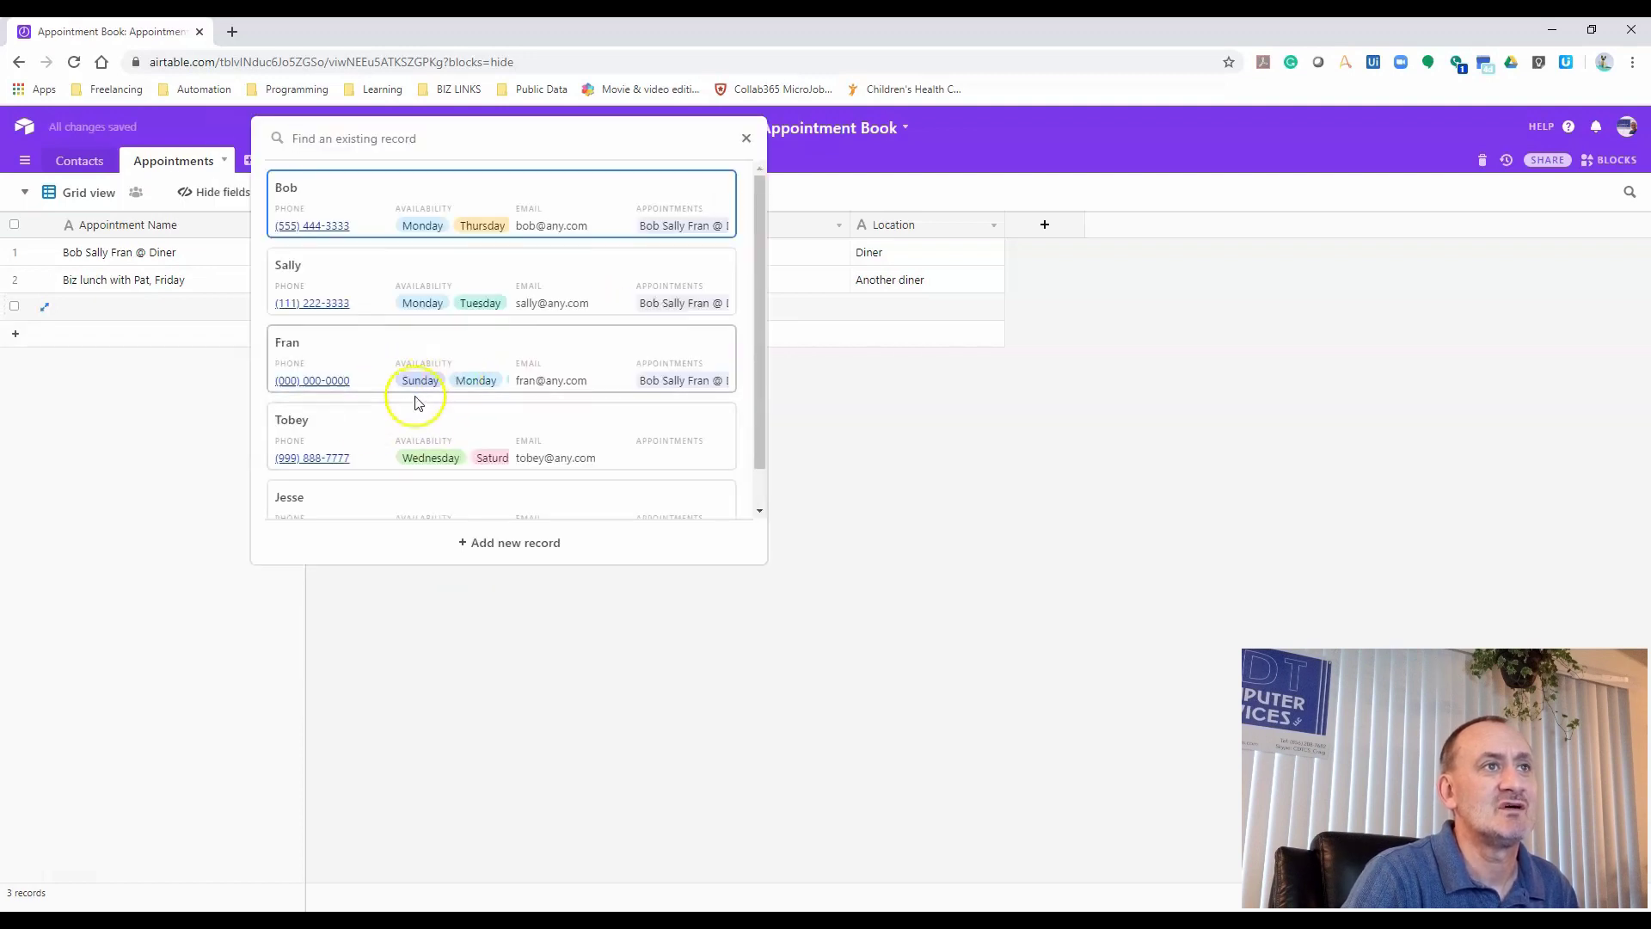
pyautogui.scroll(-1, 408, 402)
pyautogui.click(364, 387)
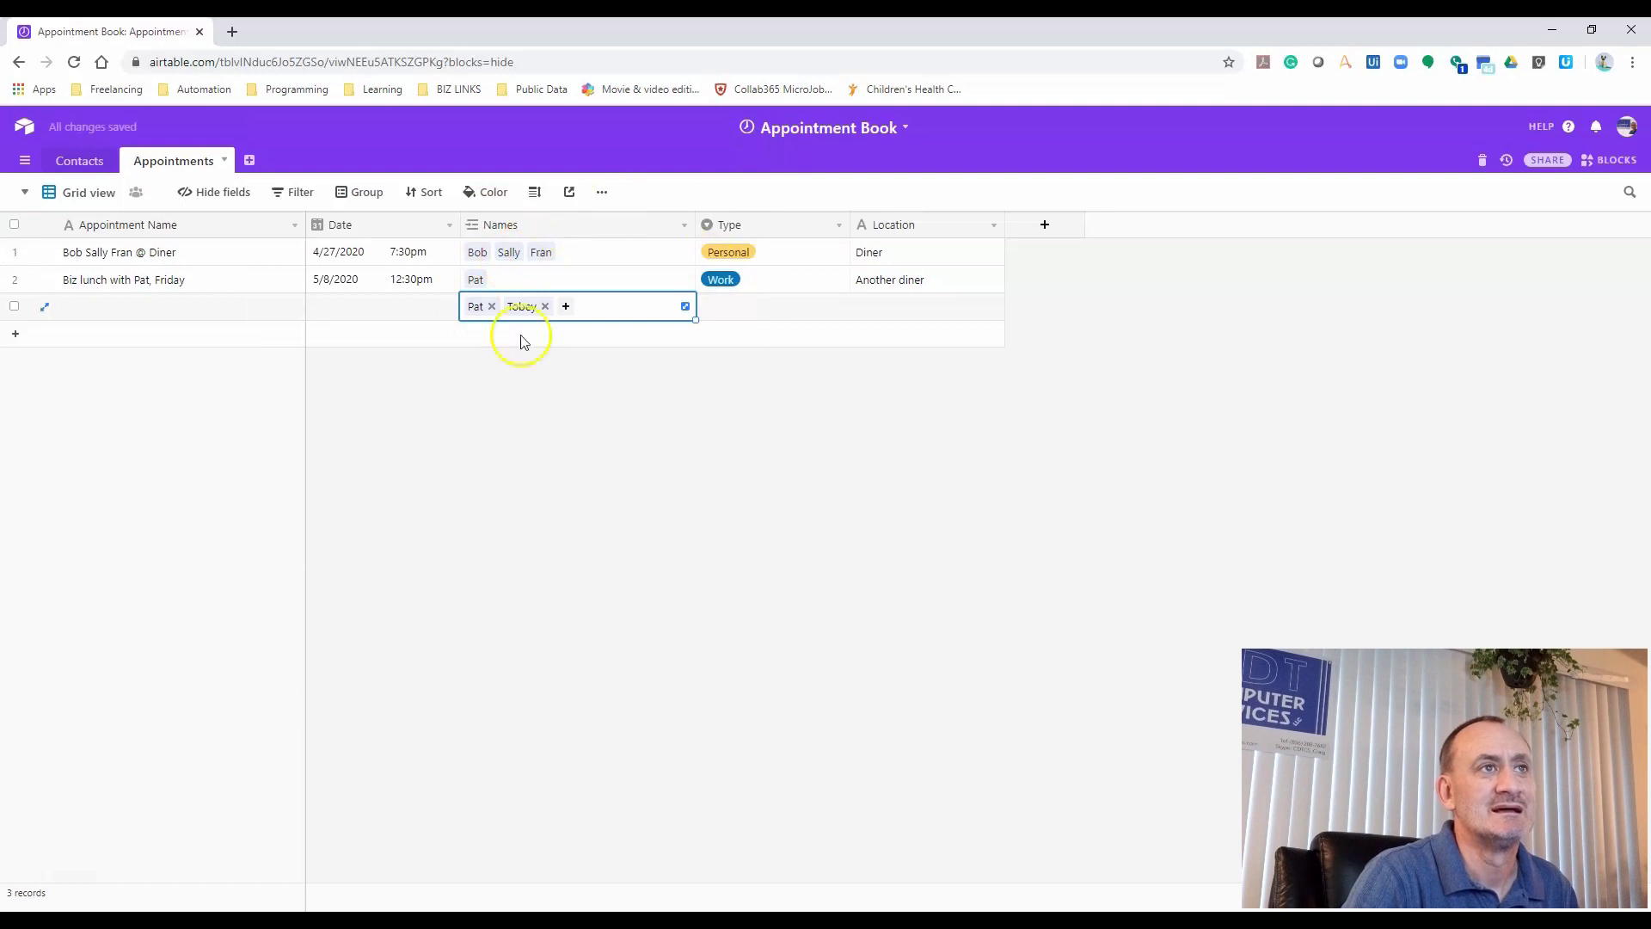
# Set the third appointment's date to 5/23/2020 at 3:00pm
pyautogui.click(362, 306)
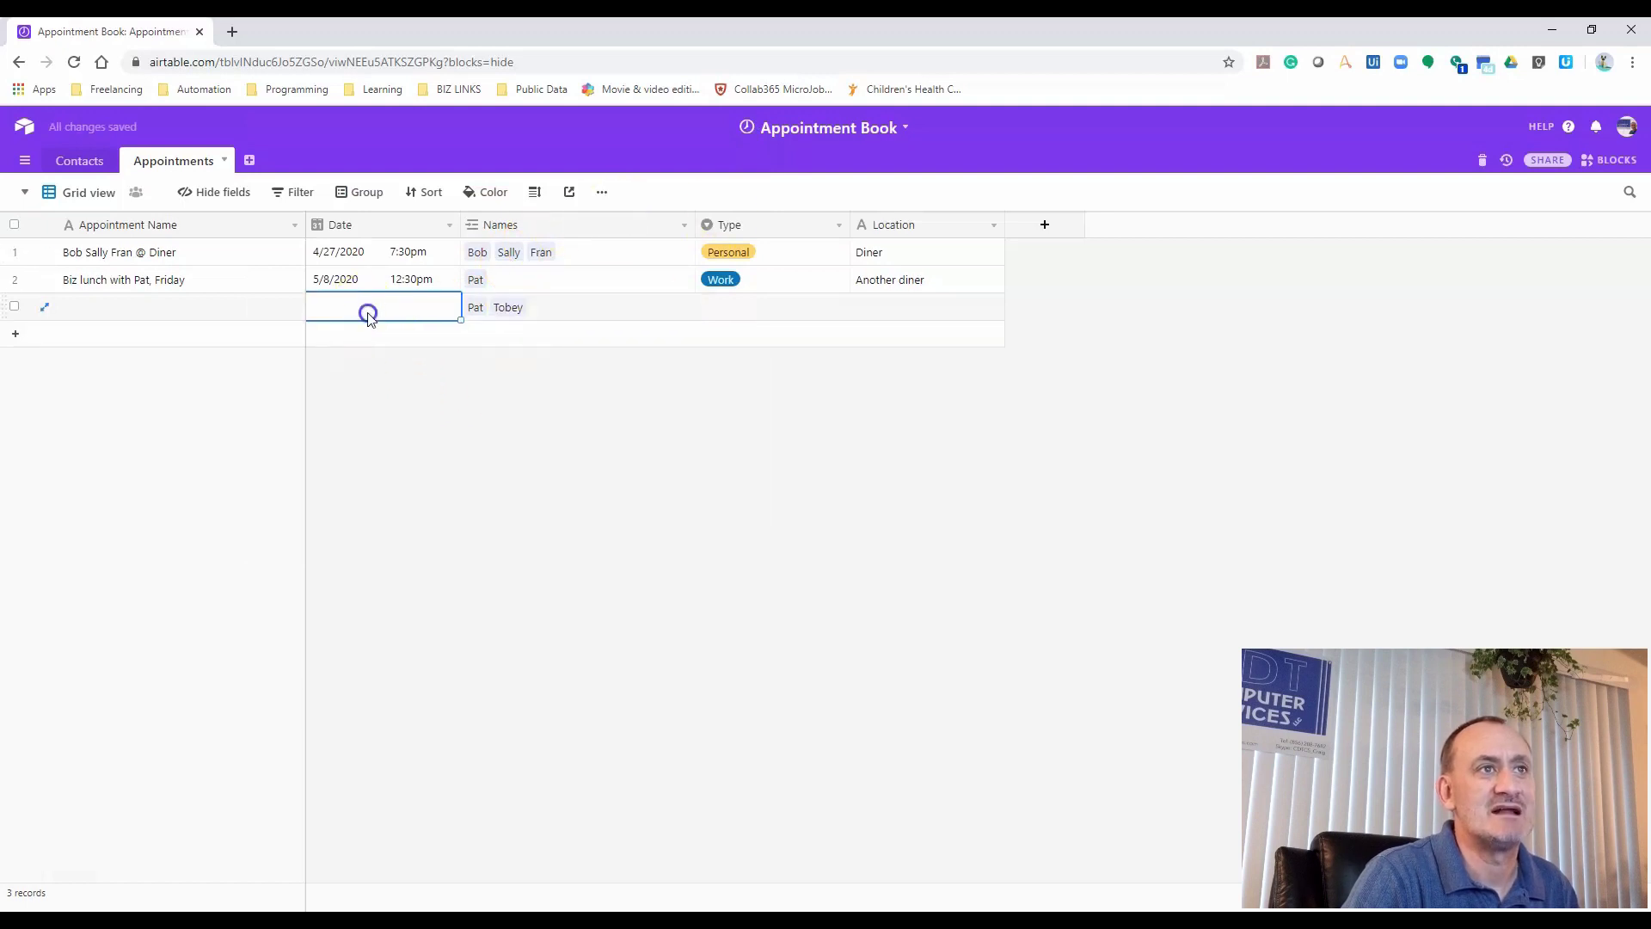
pyautogui.click(368, 315)
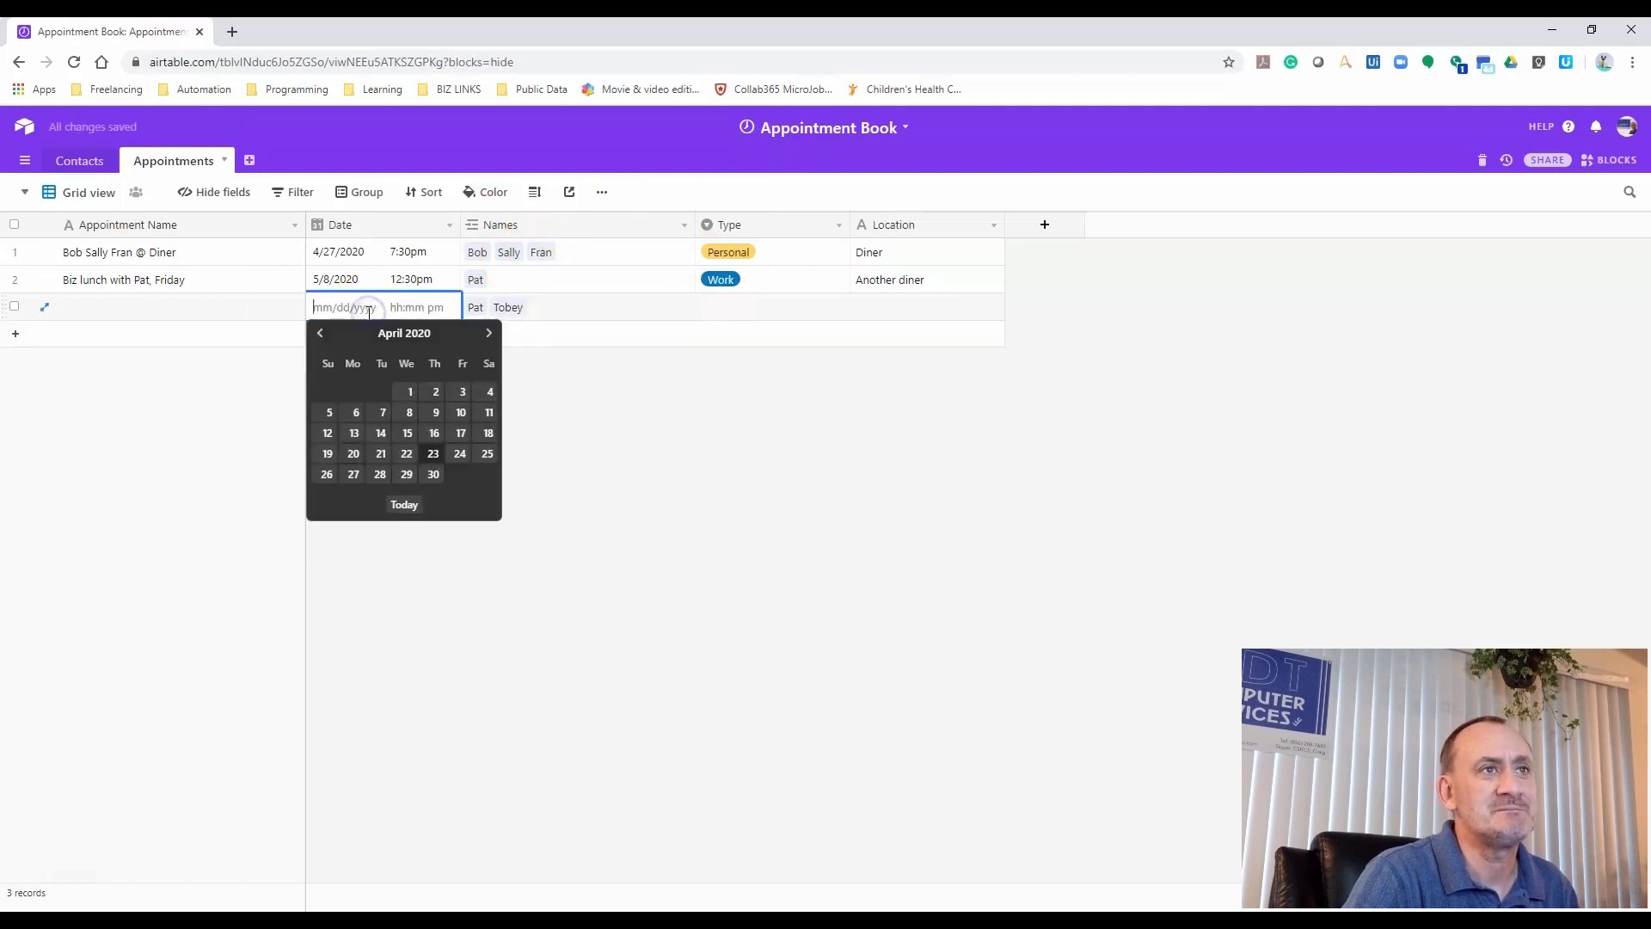
pyautogui.click(488, 334)
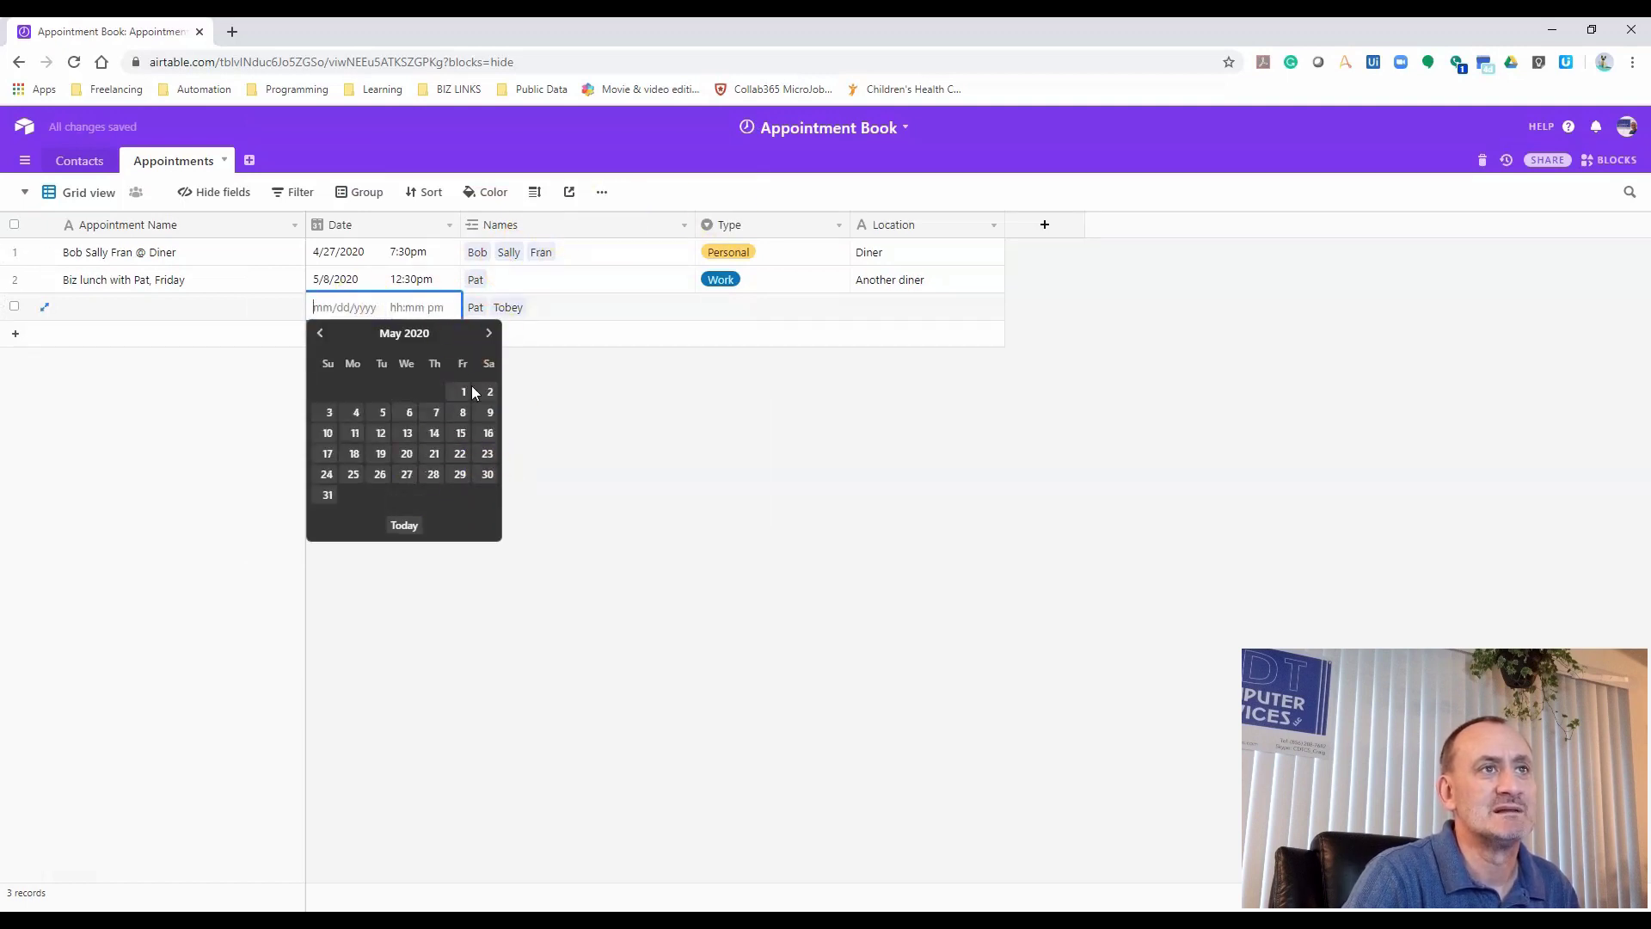
pyautogui.click(487, 454)
pyautogui.click(415, 308)
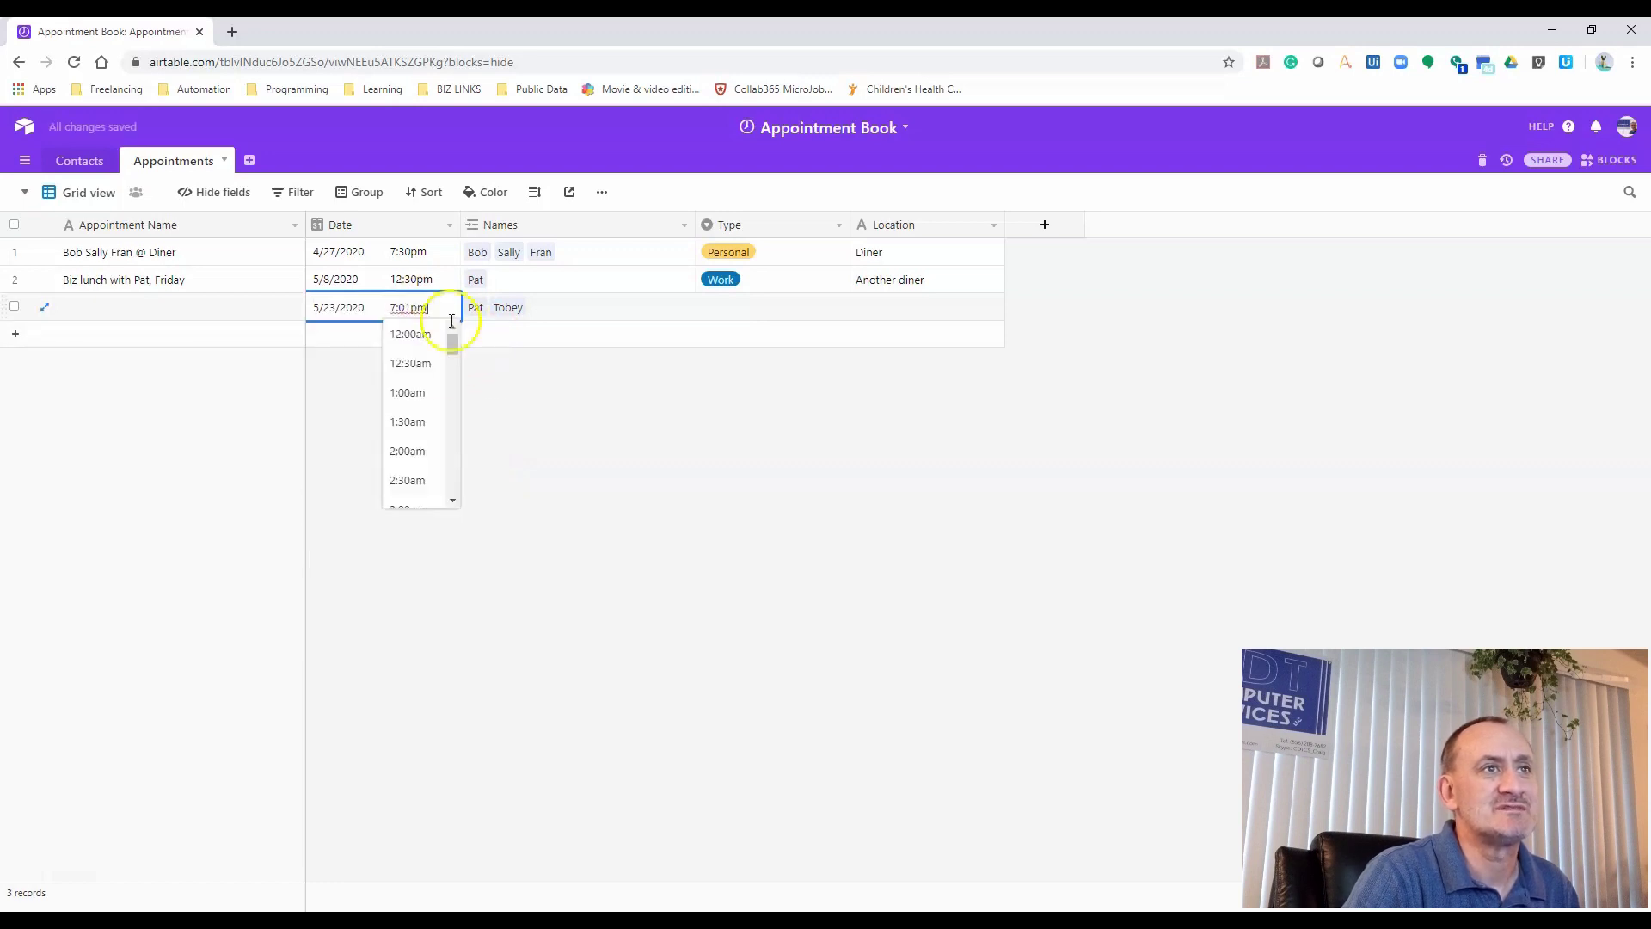
pyautogui.scroll(-4, 457, 404)
pyautogui.click(461, 472)
pyautogui.click(421, 316)
pyautogui.click(421, 313)
pyautogui.scroll(-4, 438, 413)
pyautogui.scroll(-3, 438, 429)
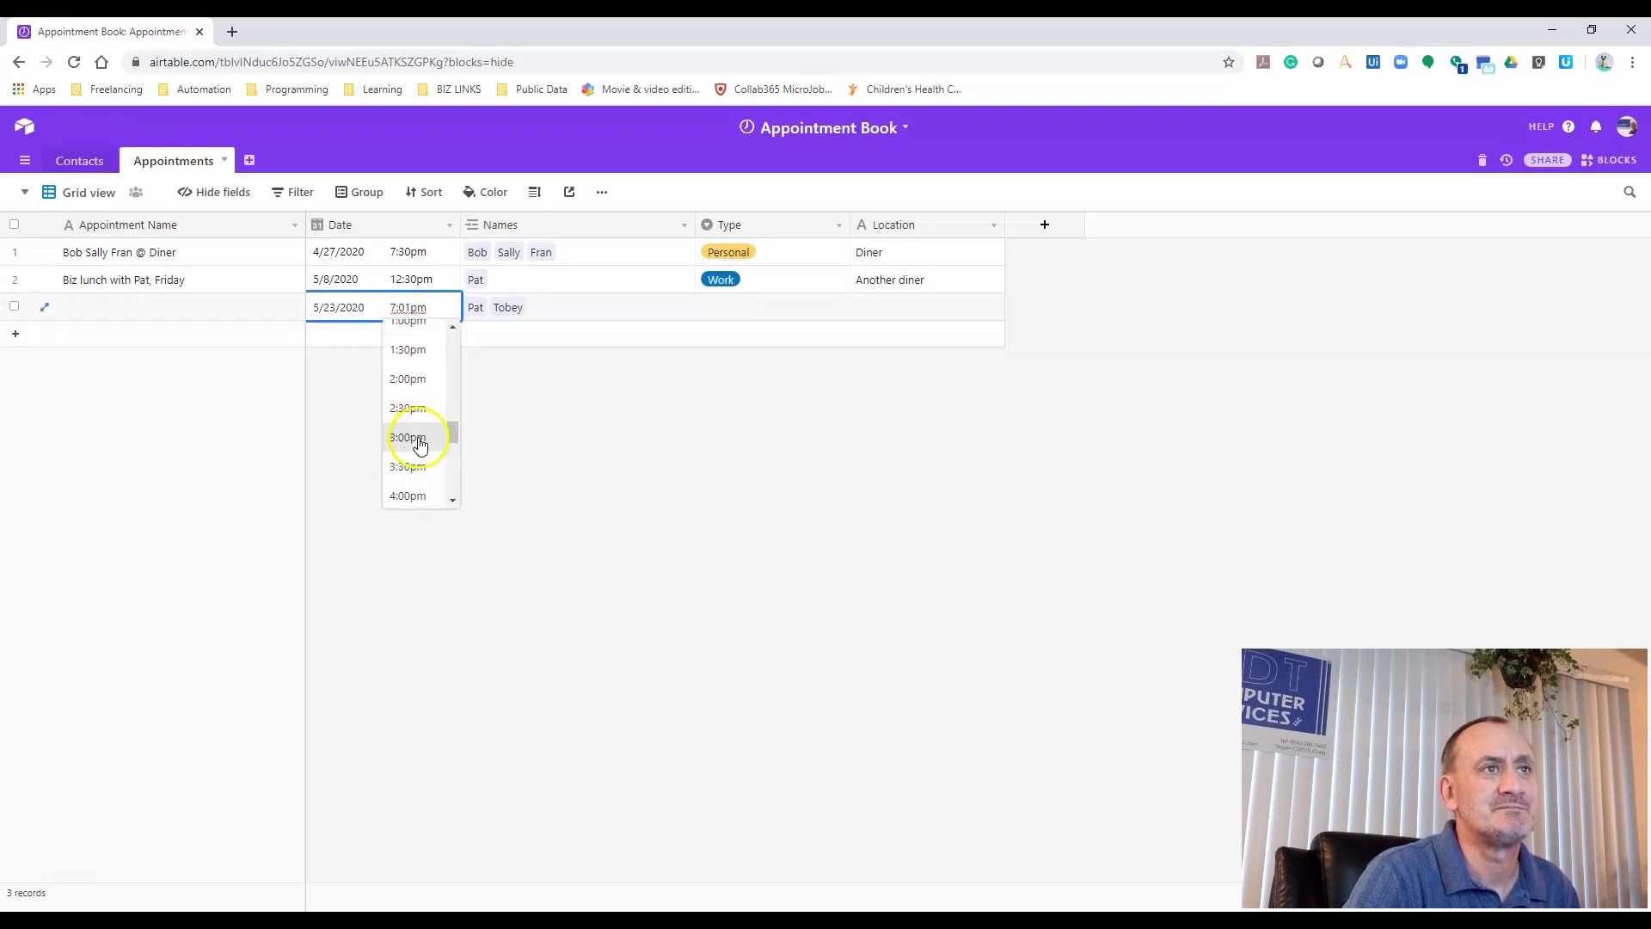
pyautogui.click(423, 437)
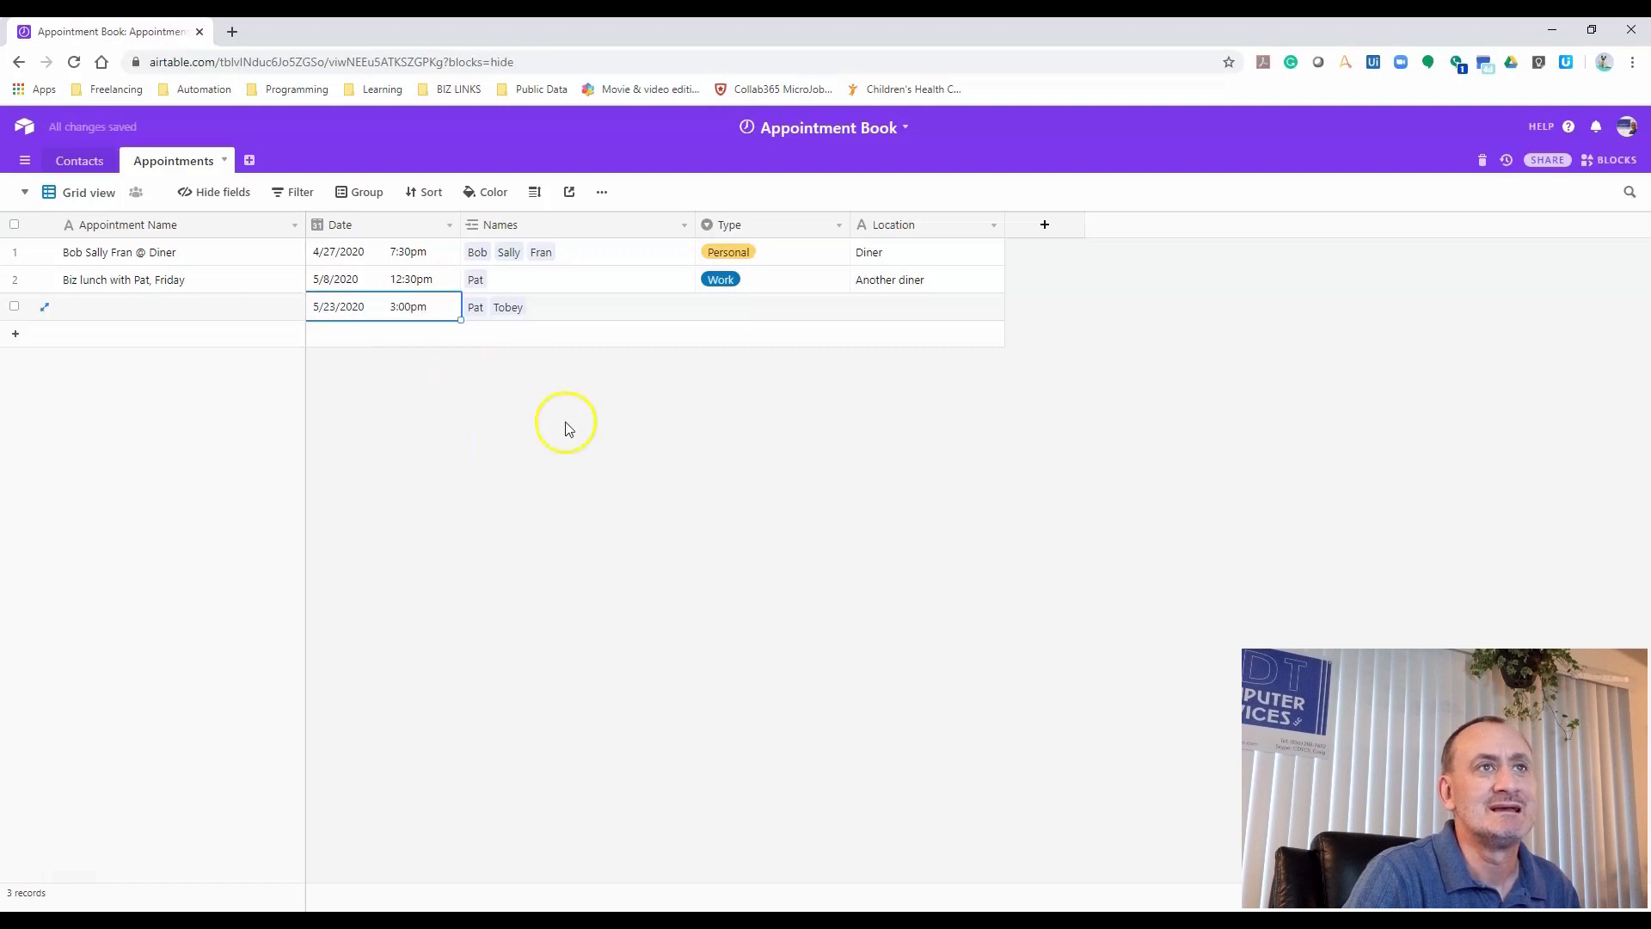
# Name the third appointment with its two linked contacts' first names followed by "gather at the Mall"
pyautogui.click(119, 313)
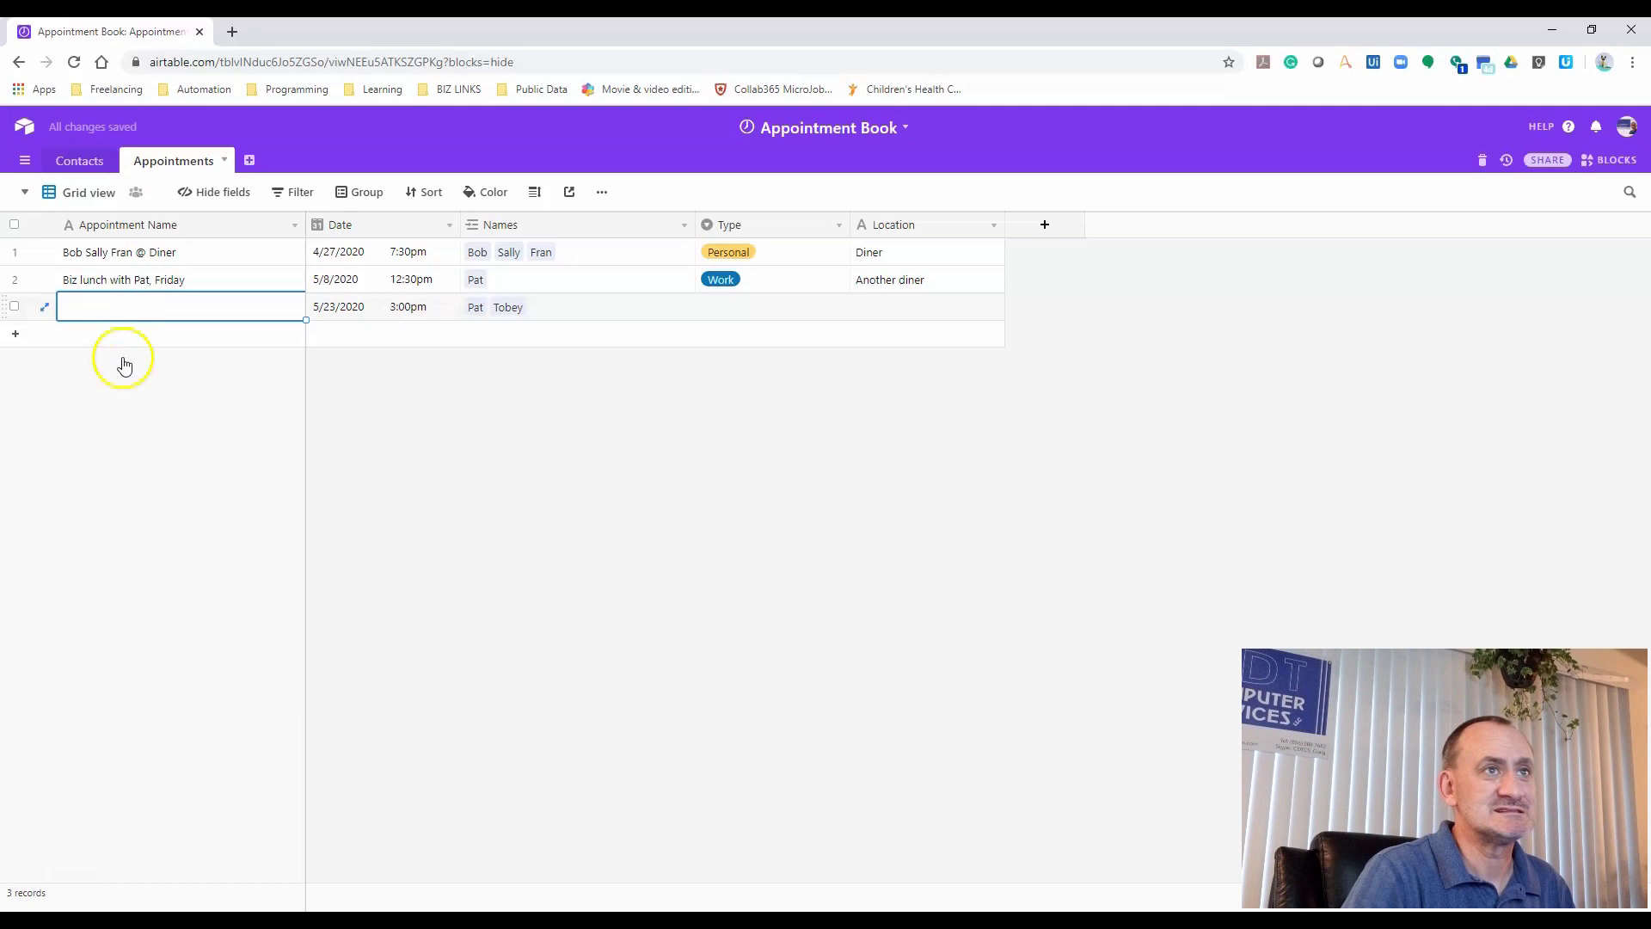
pyautogui.write('Pat and Tobey gather at t')
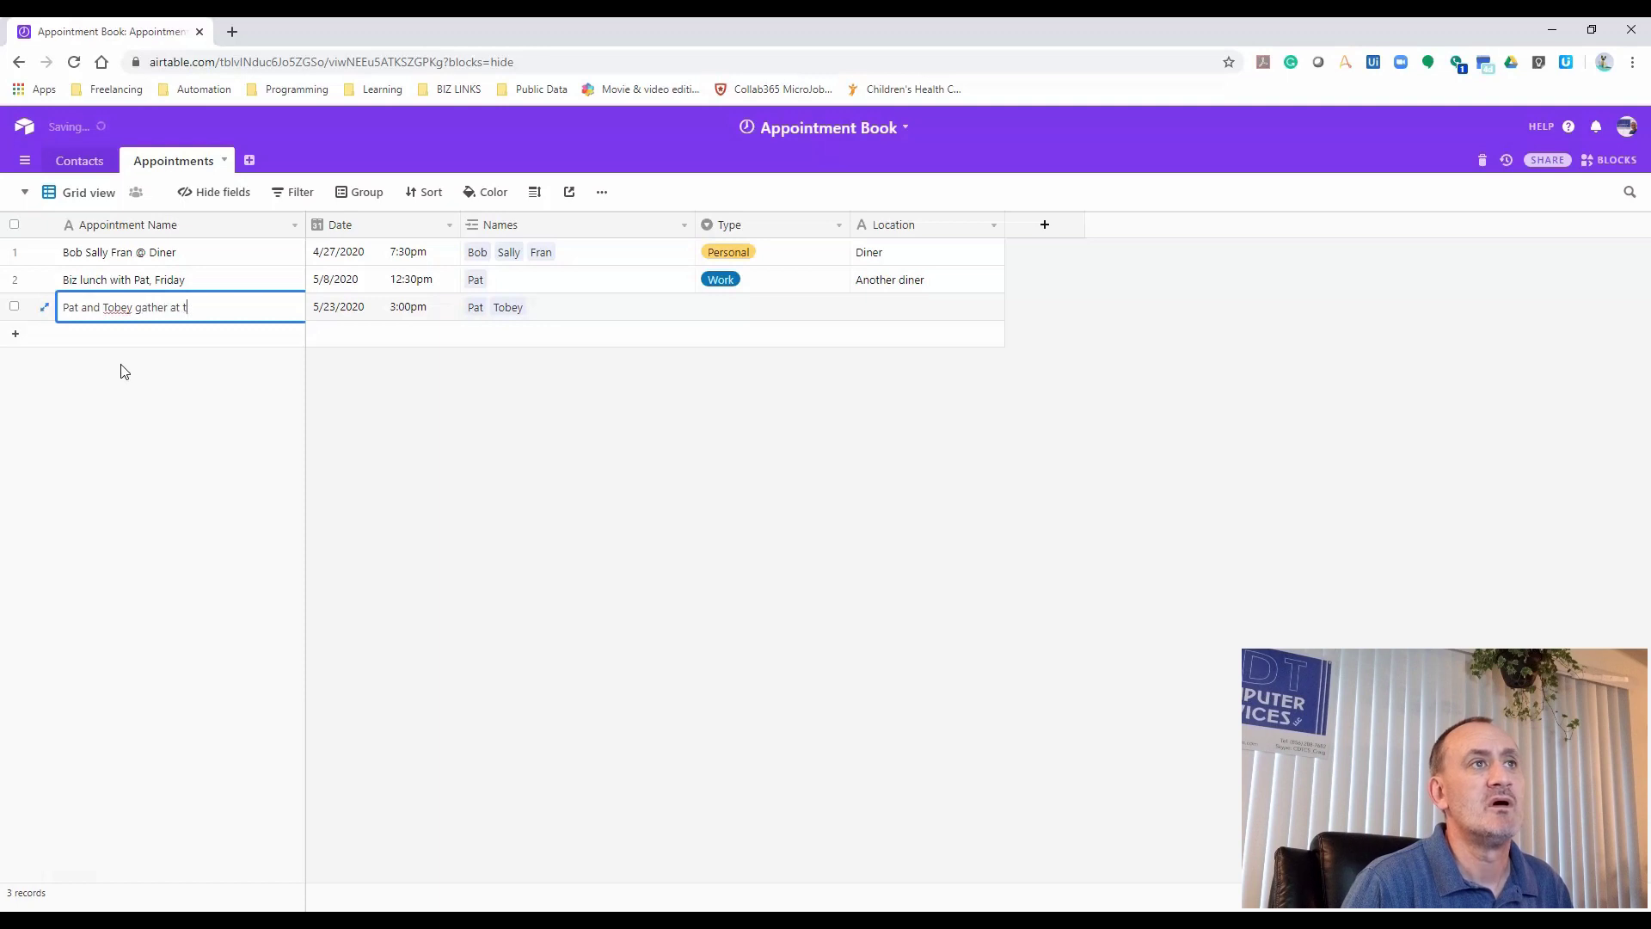
pyautogui.press('Tab')
# Set the Mall gathering's type to Personal and its location to "Mall", and start a fourth record below it
pyautogui.press('Tab')
pyautogui.press('Tab')
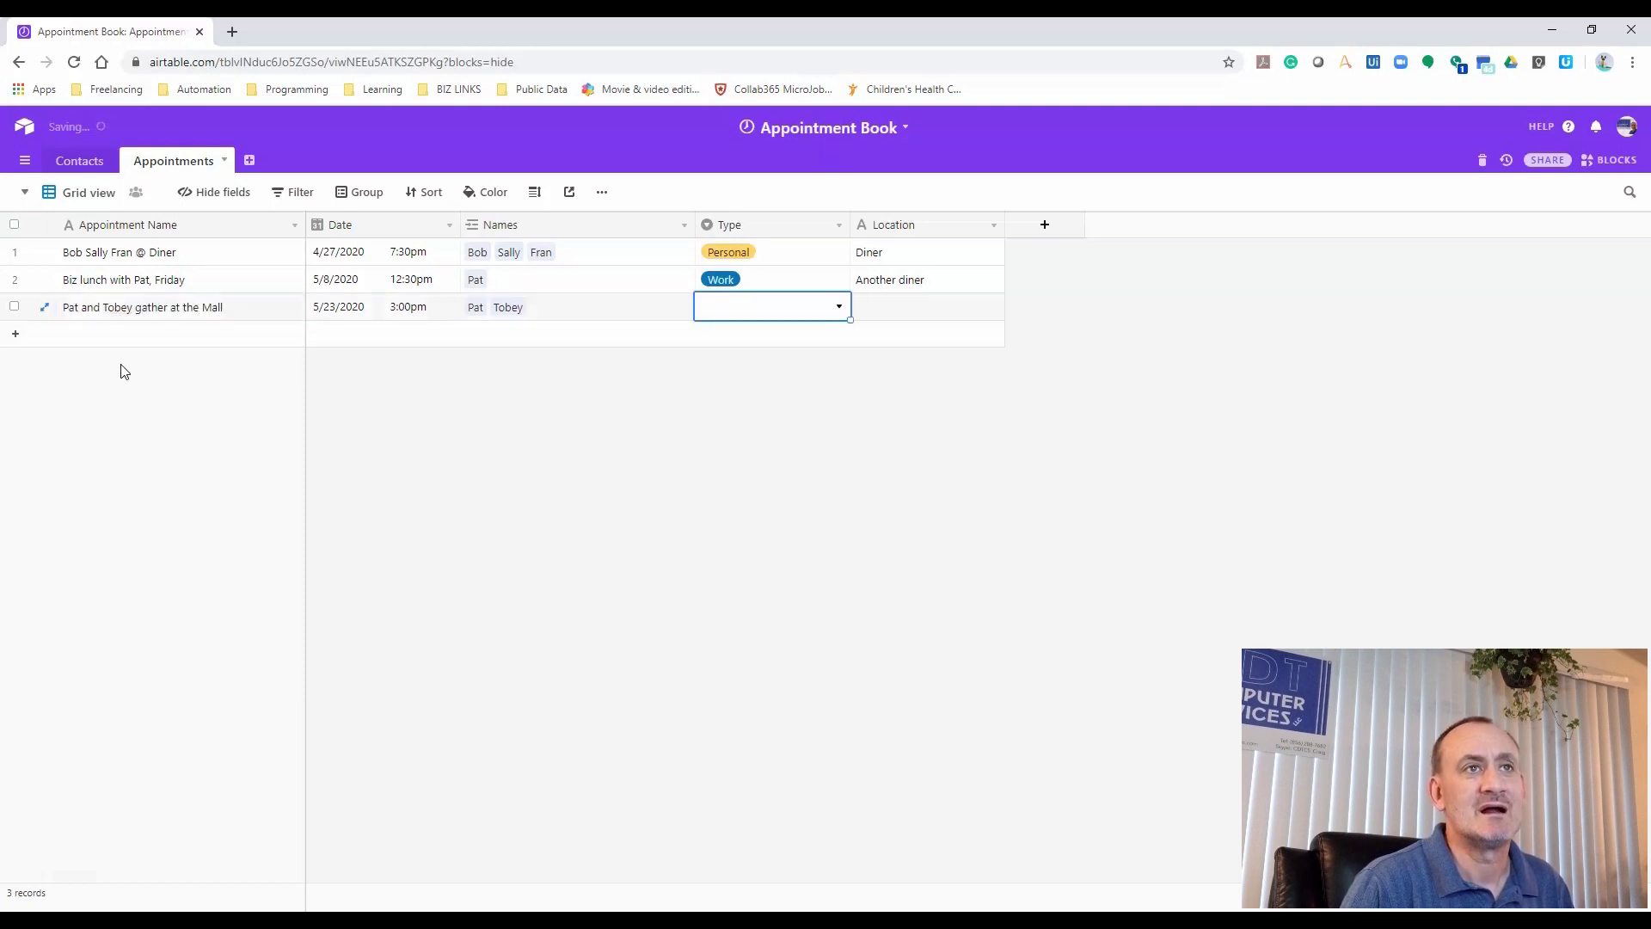
pyautogui.write('Per')
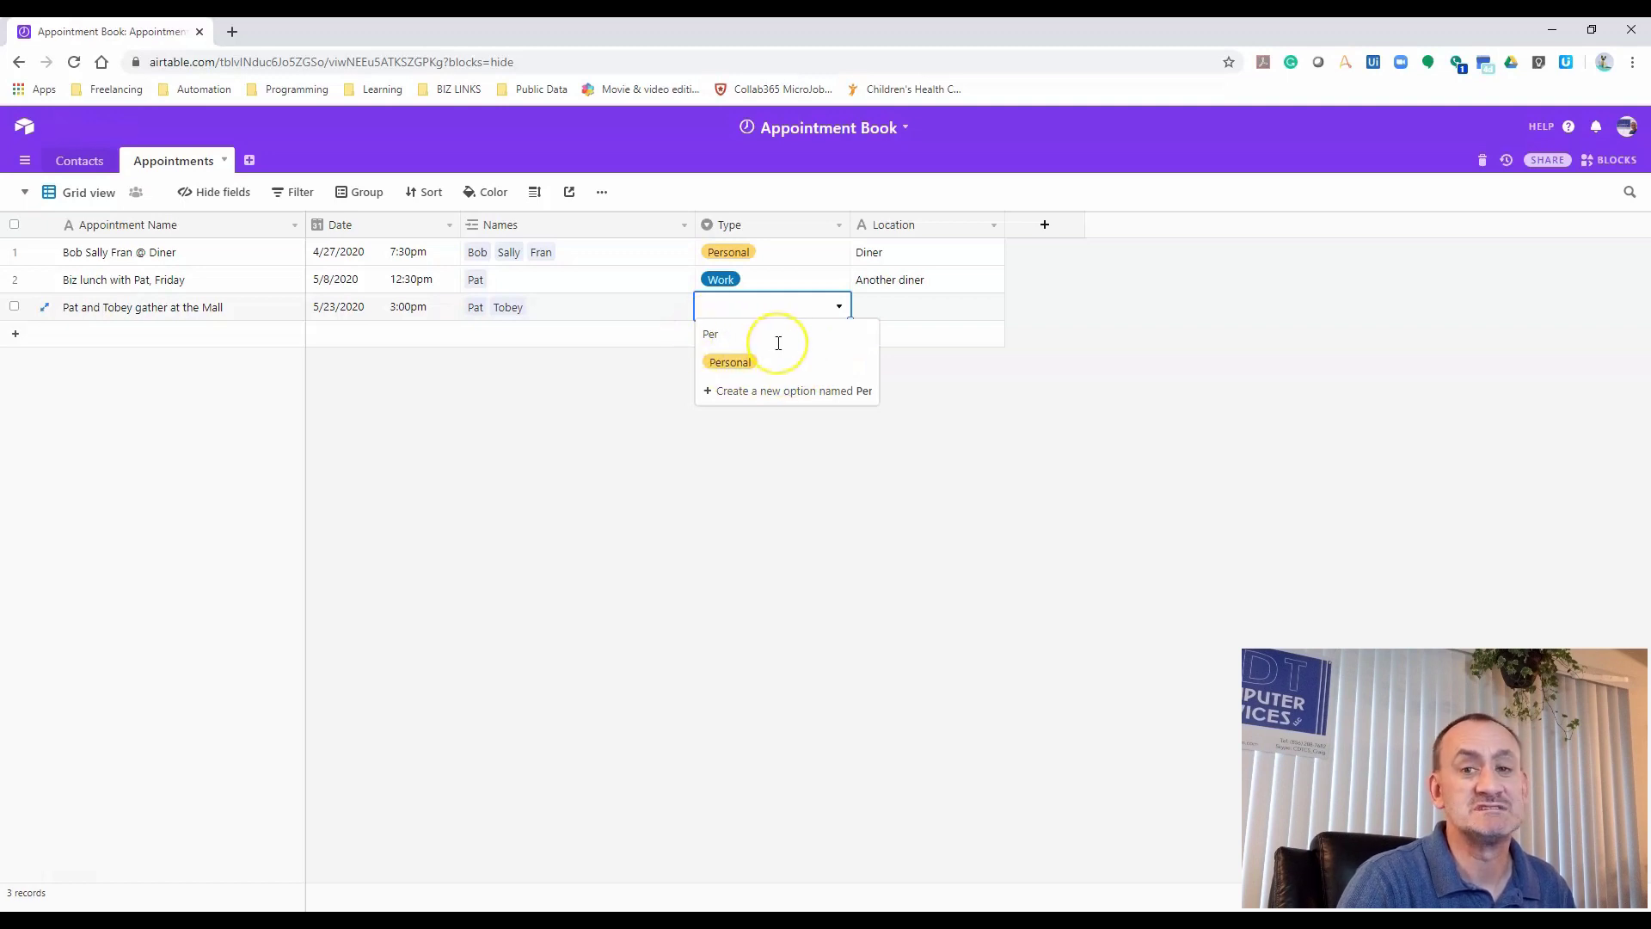
pyautogui.click(739, 365)
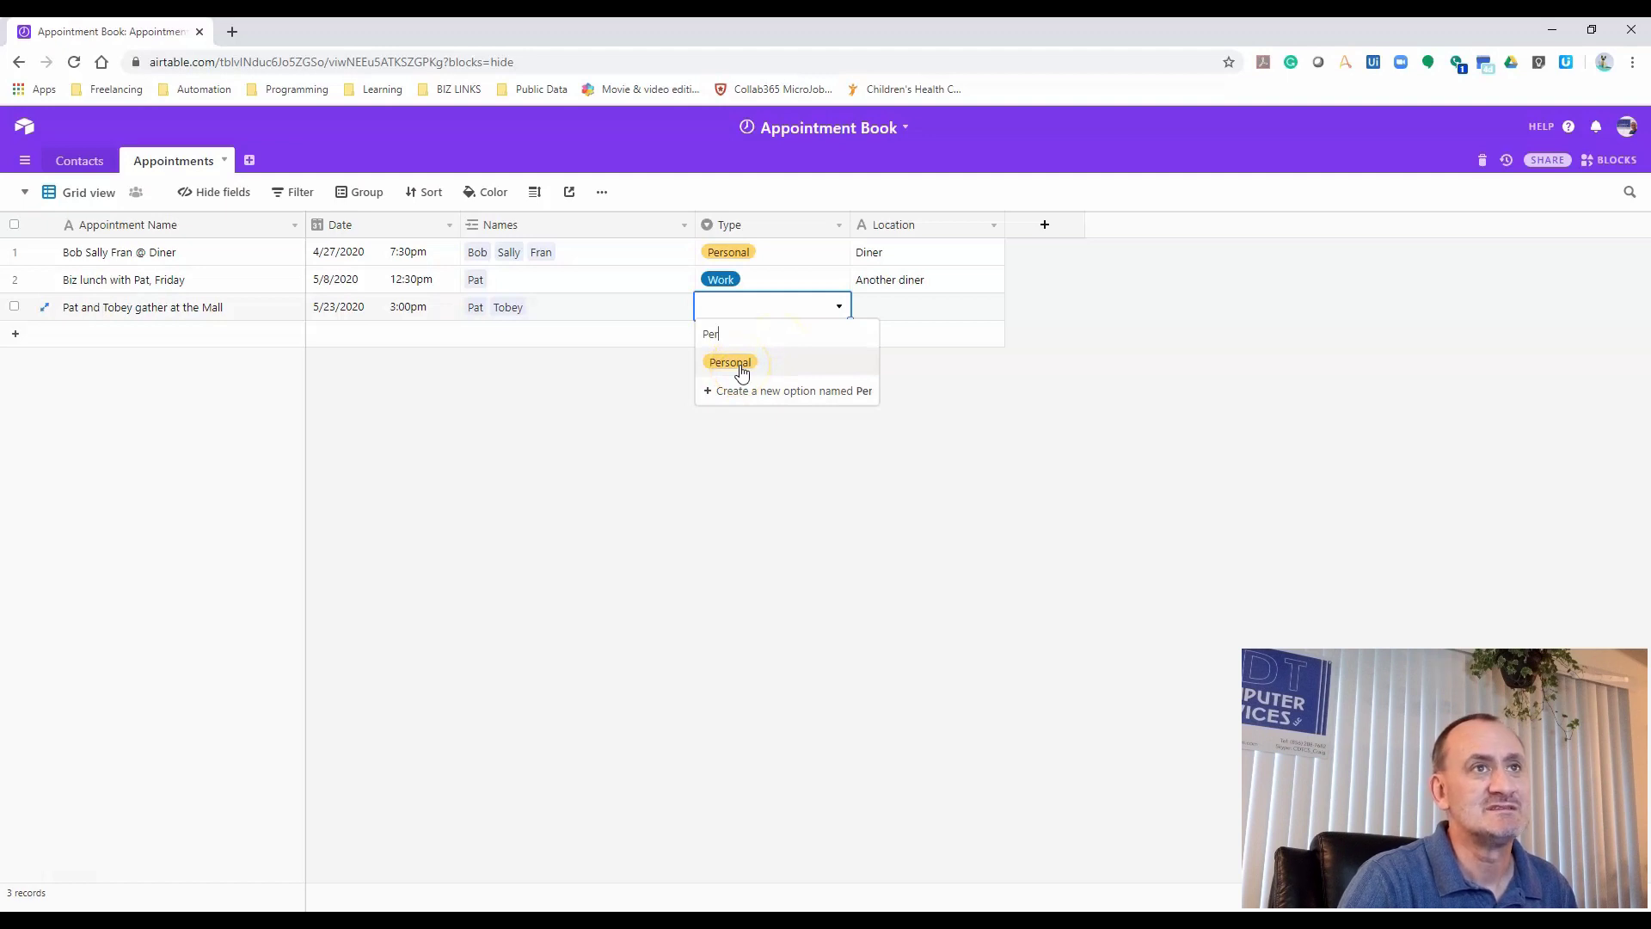
pyautogui.click(741, 366)
pyautogui.click(935, 314)
pyautogui.write('Mall')
pyautogui.press('Return')
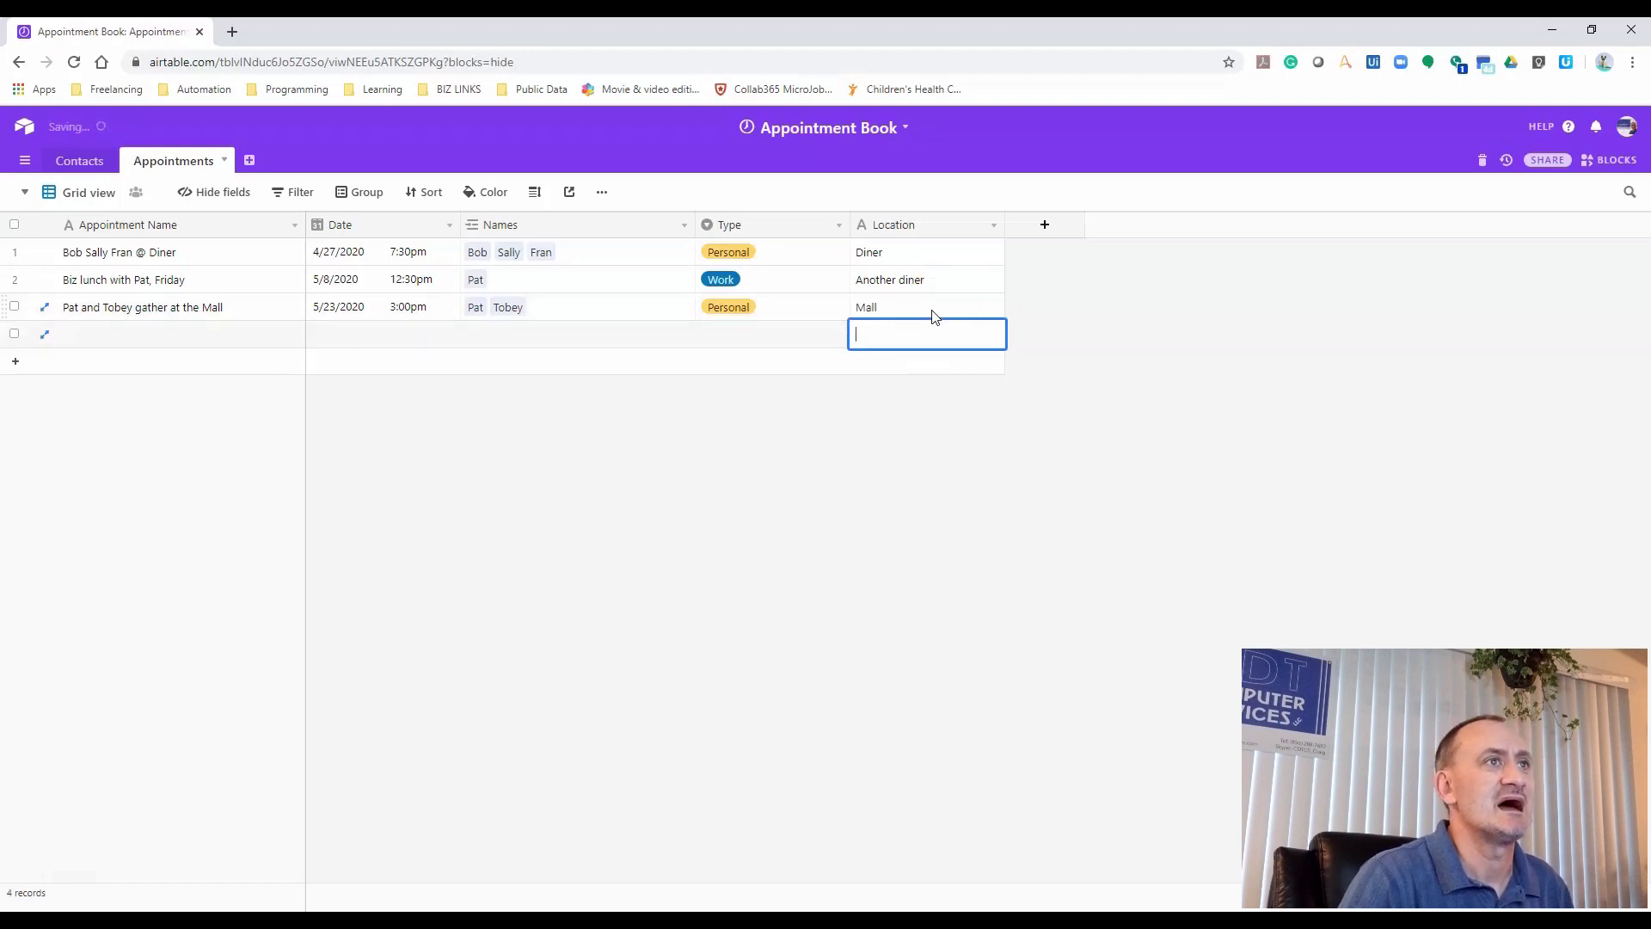
# In the fourth appointment's Names field, link the contact available Wednesday and Saturday and the one available Monday and Wednesday
pyautogui.click(237, 335)
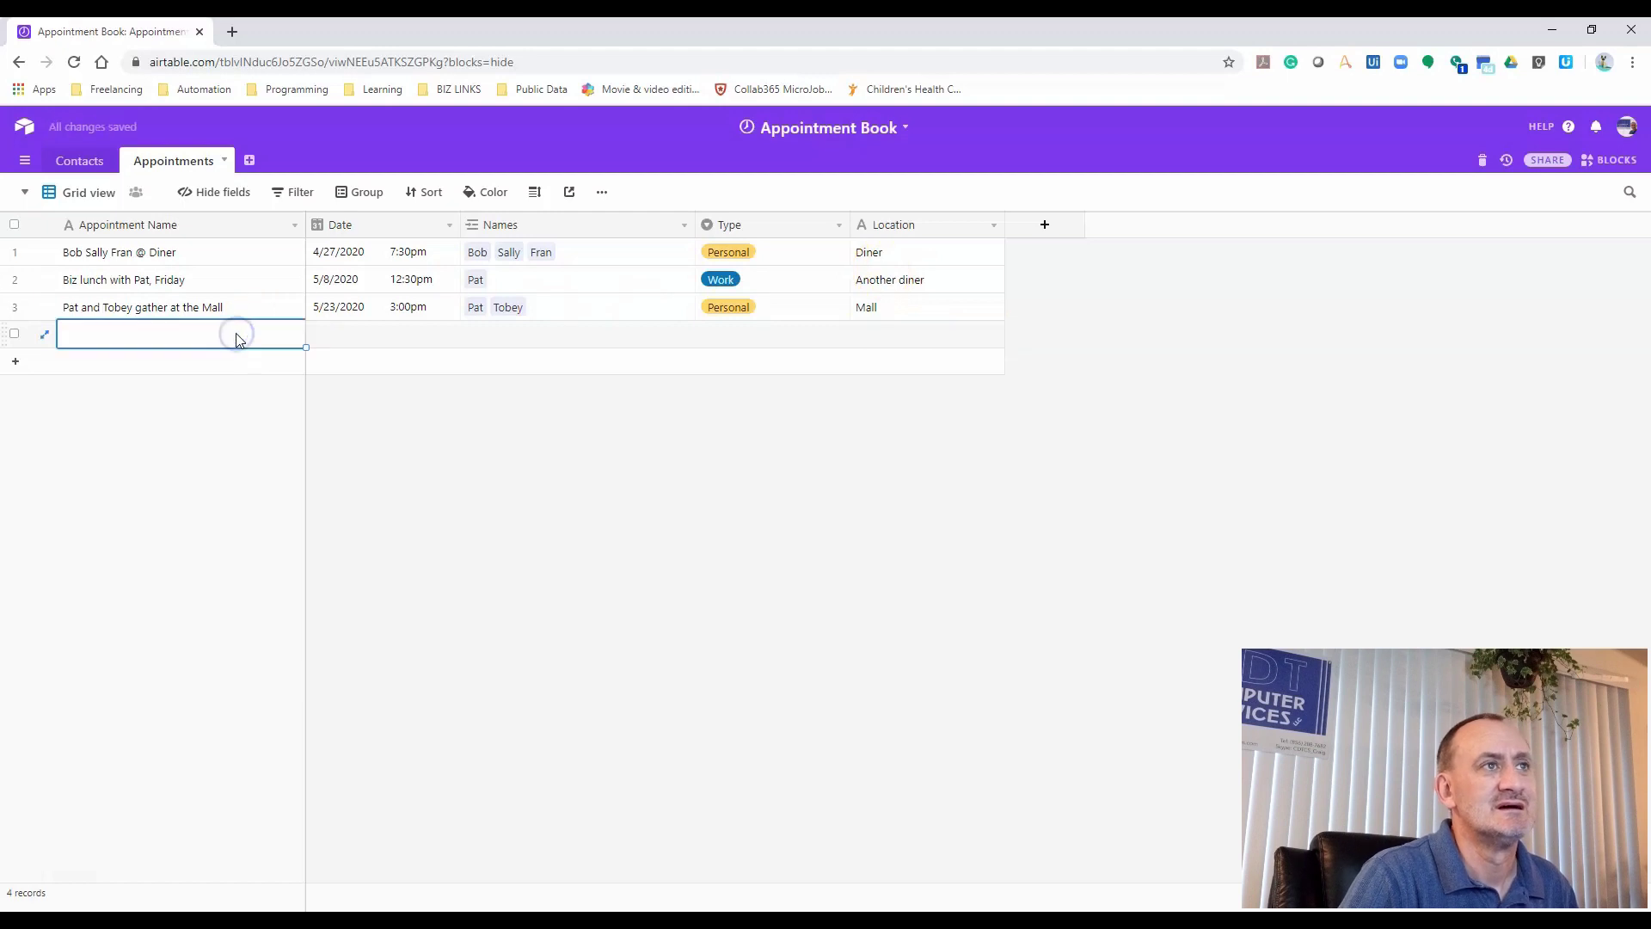
pyautogui.click(209, 338)
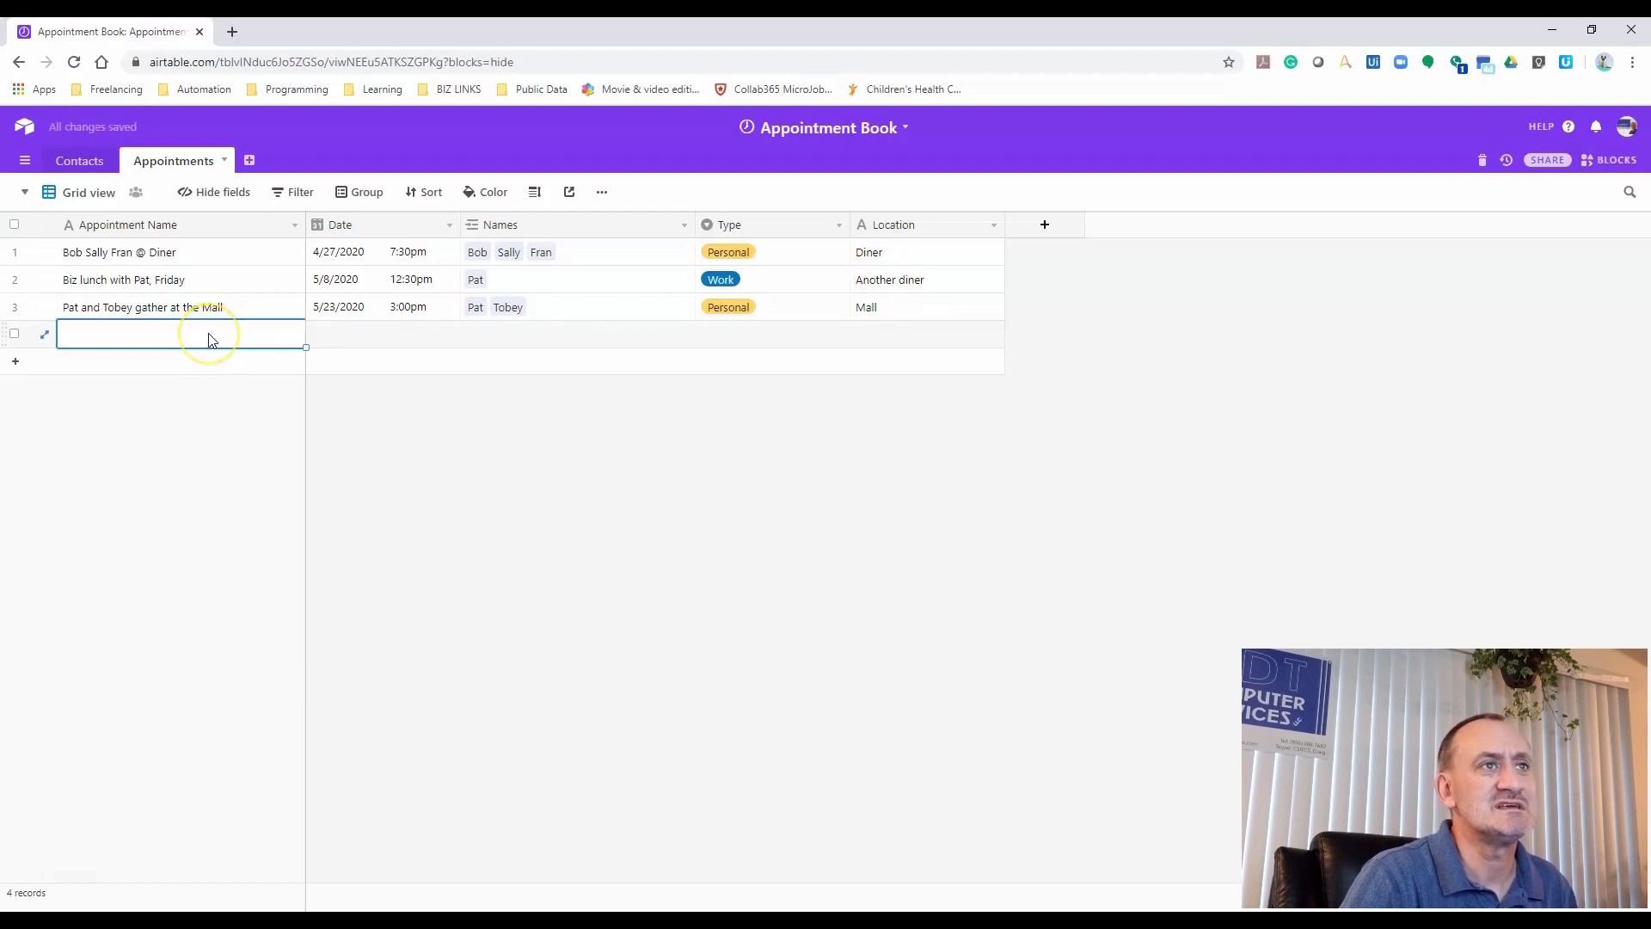
pyautogui.click(549, 335)
pyautogui.click(472, 333)
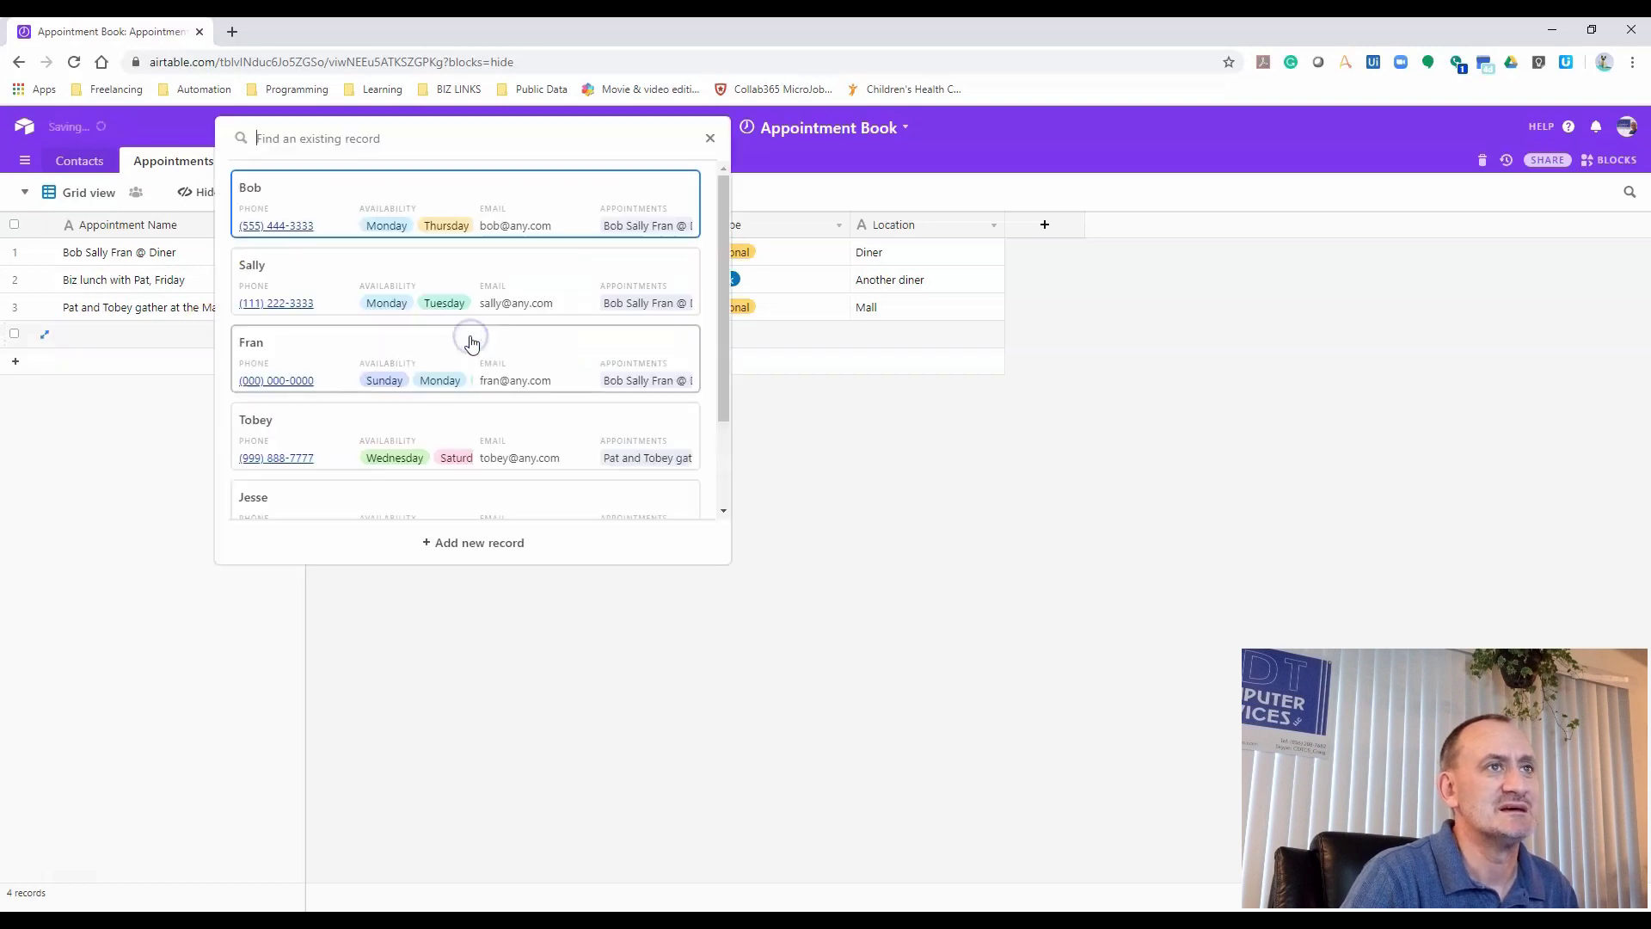
pyautogui.scroll(-3, 567, 232)
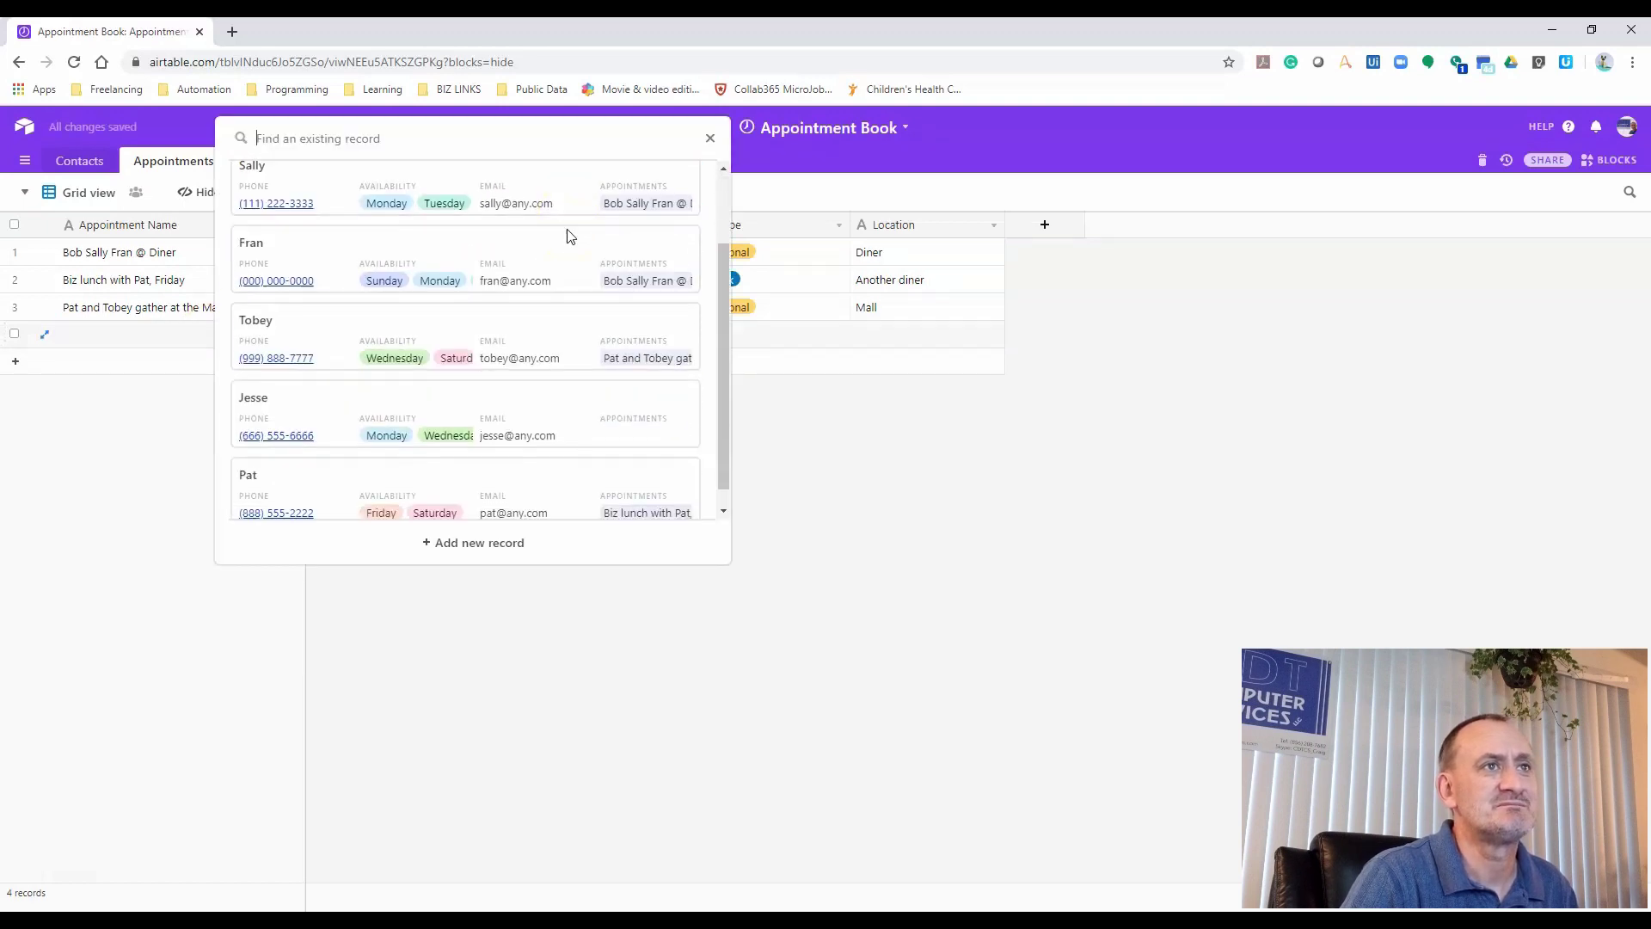
pyautogui.scroll(3, 568, 235)
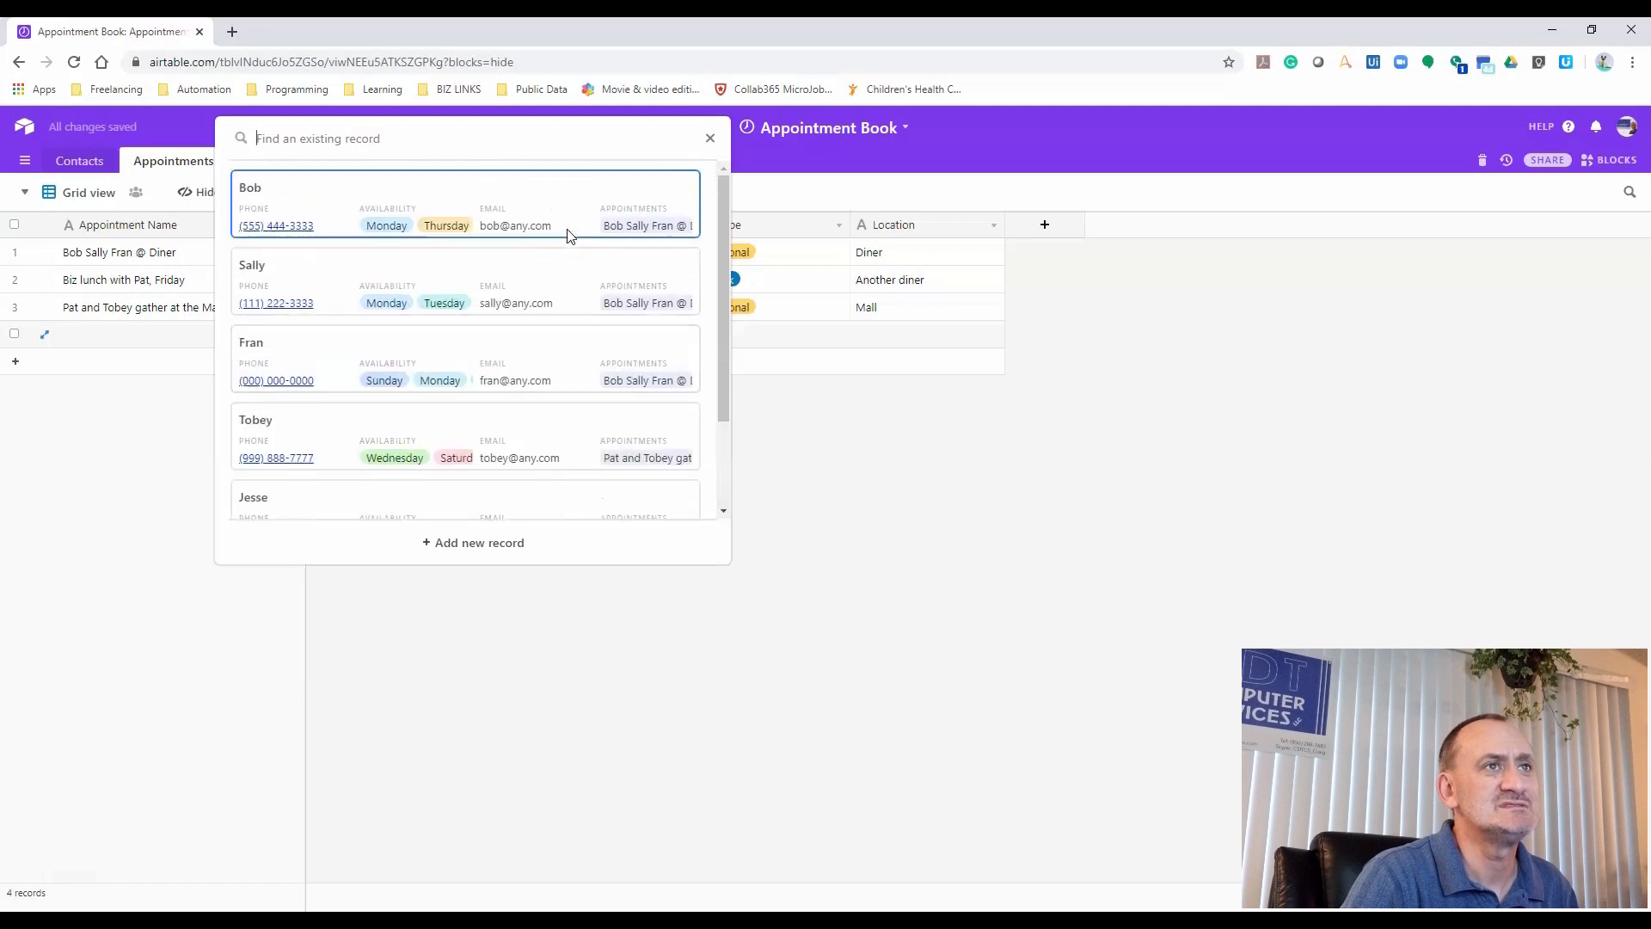
pyautogui.scroll(-3, 567, 236)
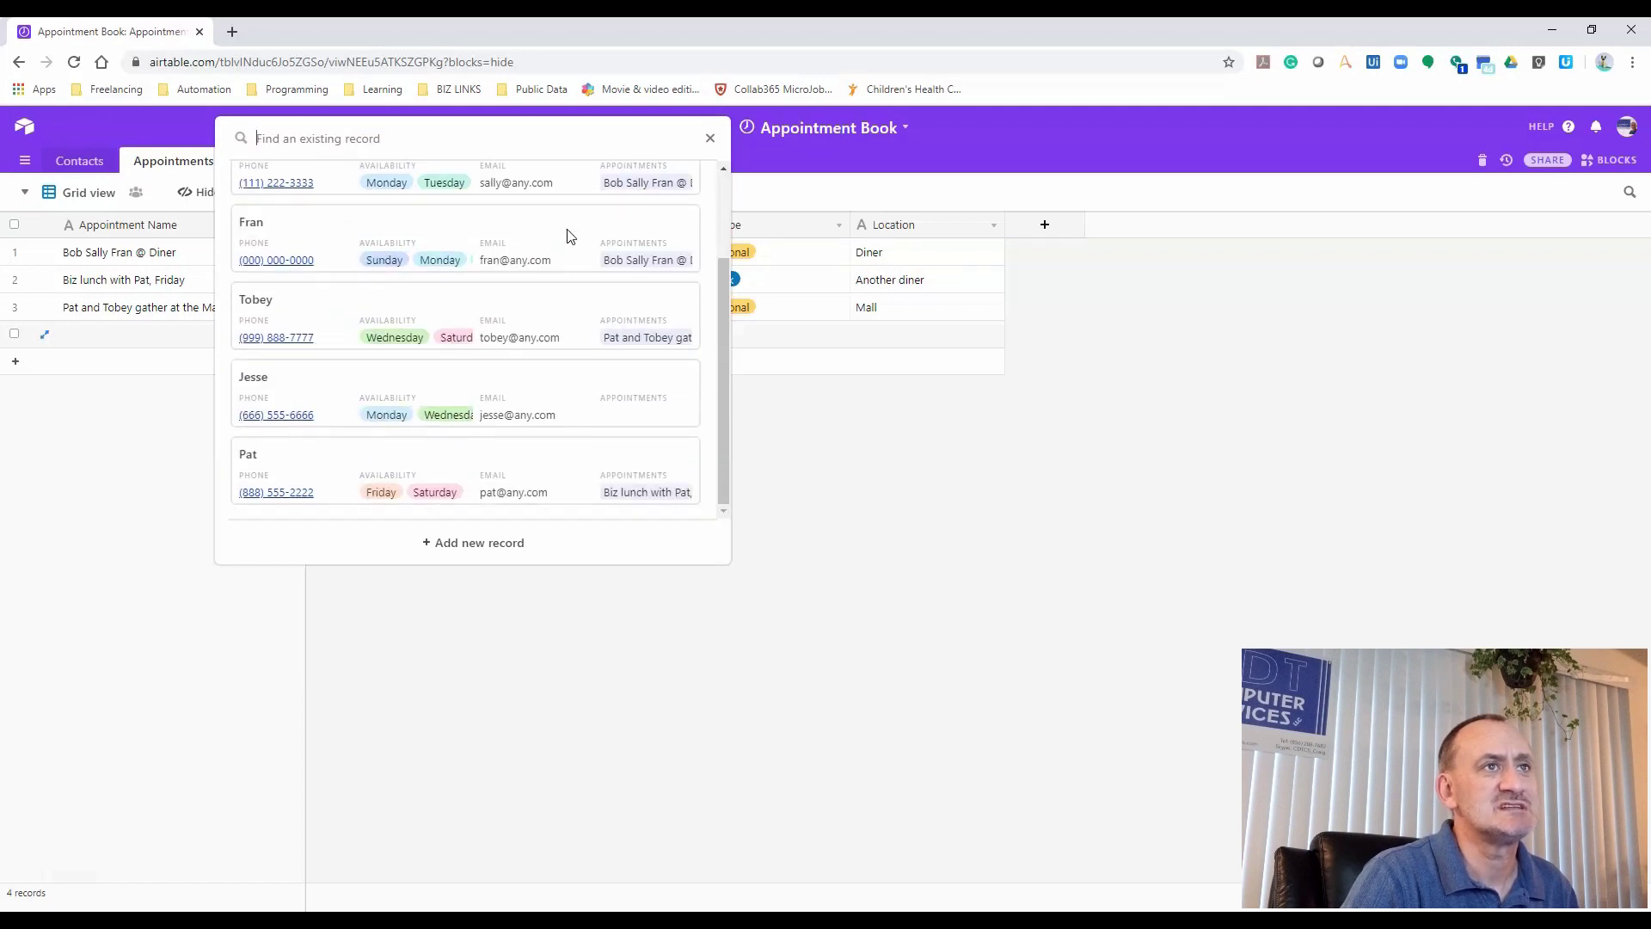
pyautogui.scroll(3, 568, 237)
pyautogui.scroll(-3, 534, 240)
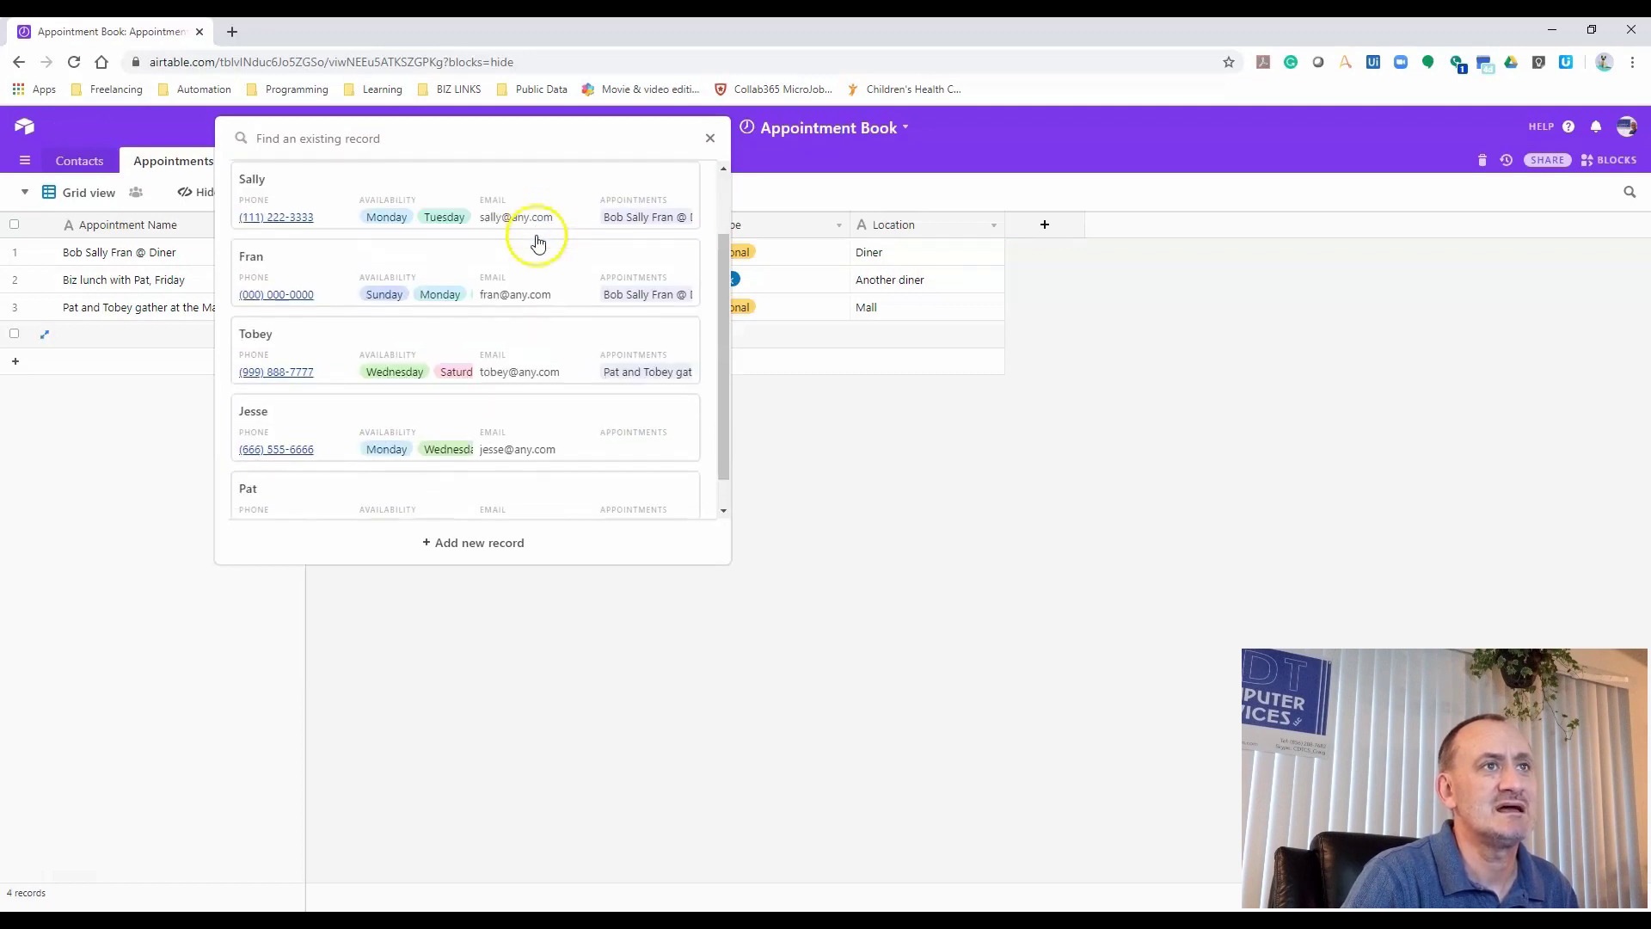
pyautogui.click(258, 308)
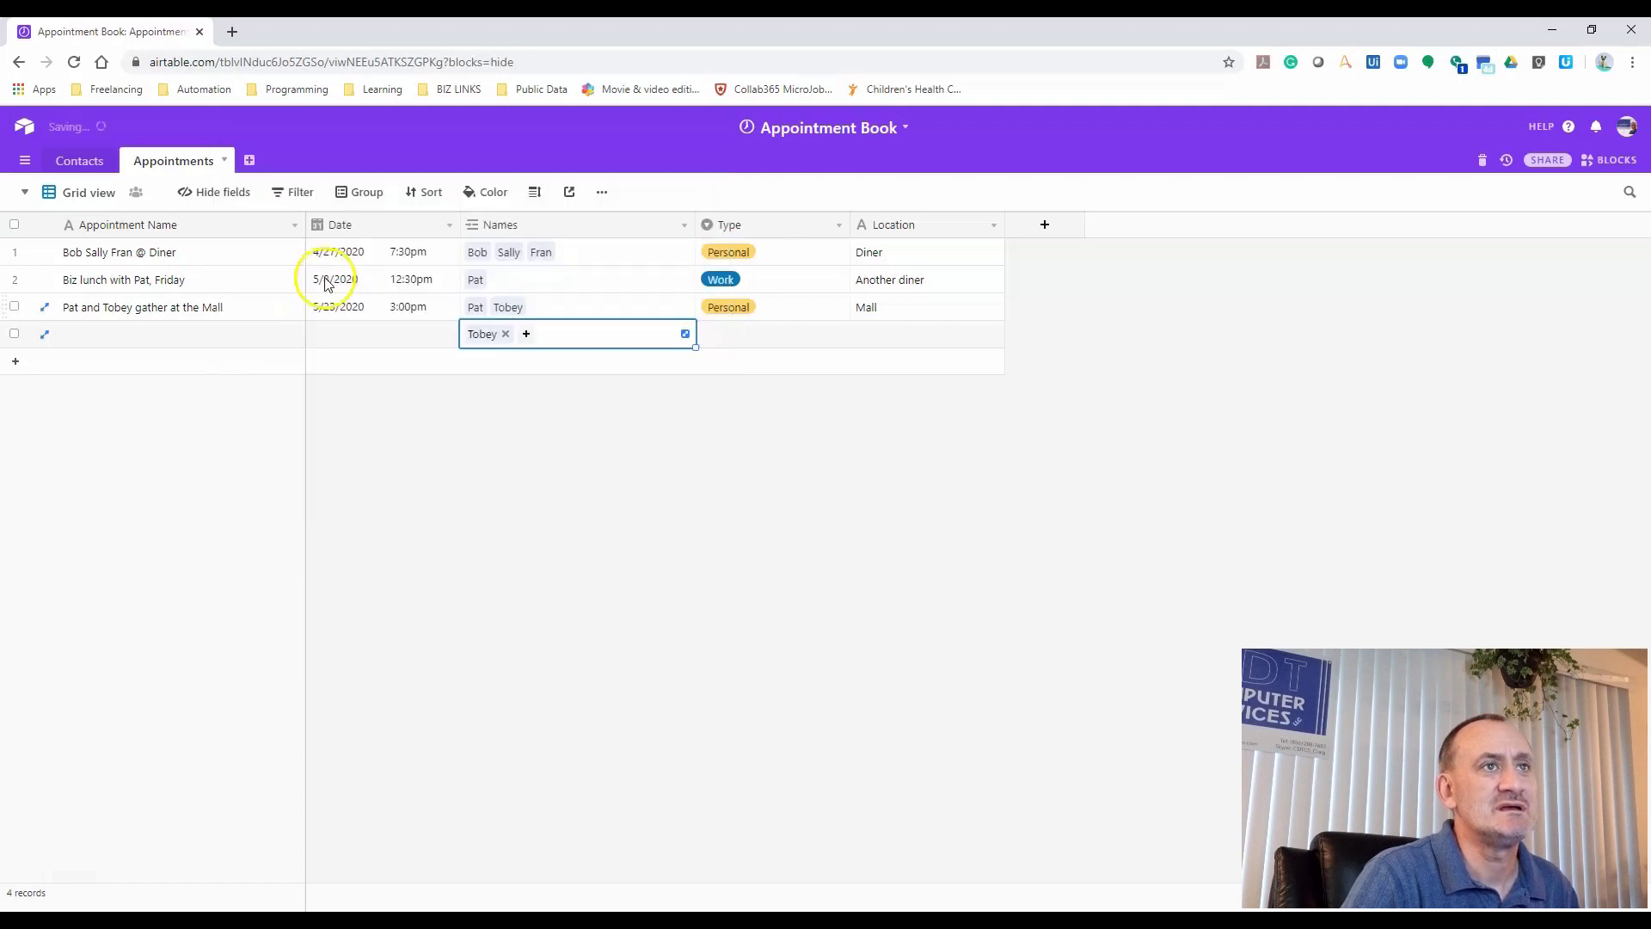
pyautogui.click(527, 335)
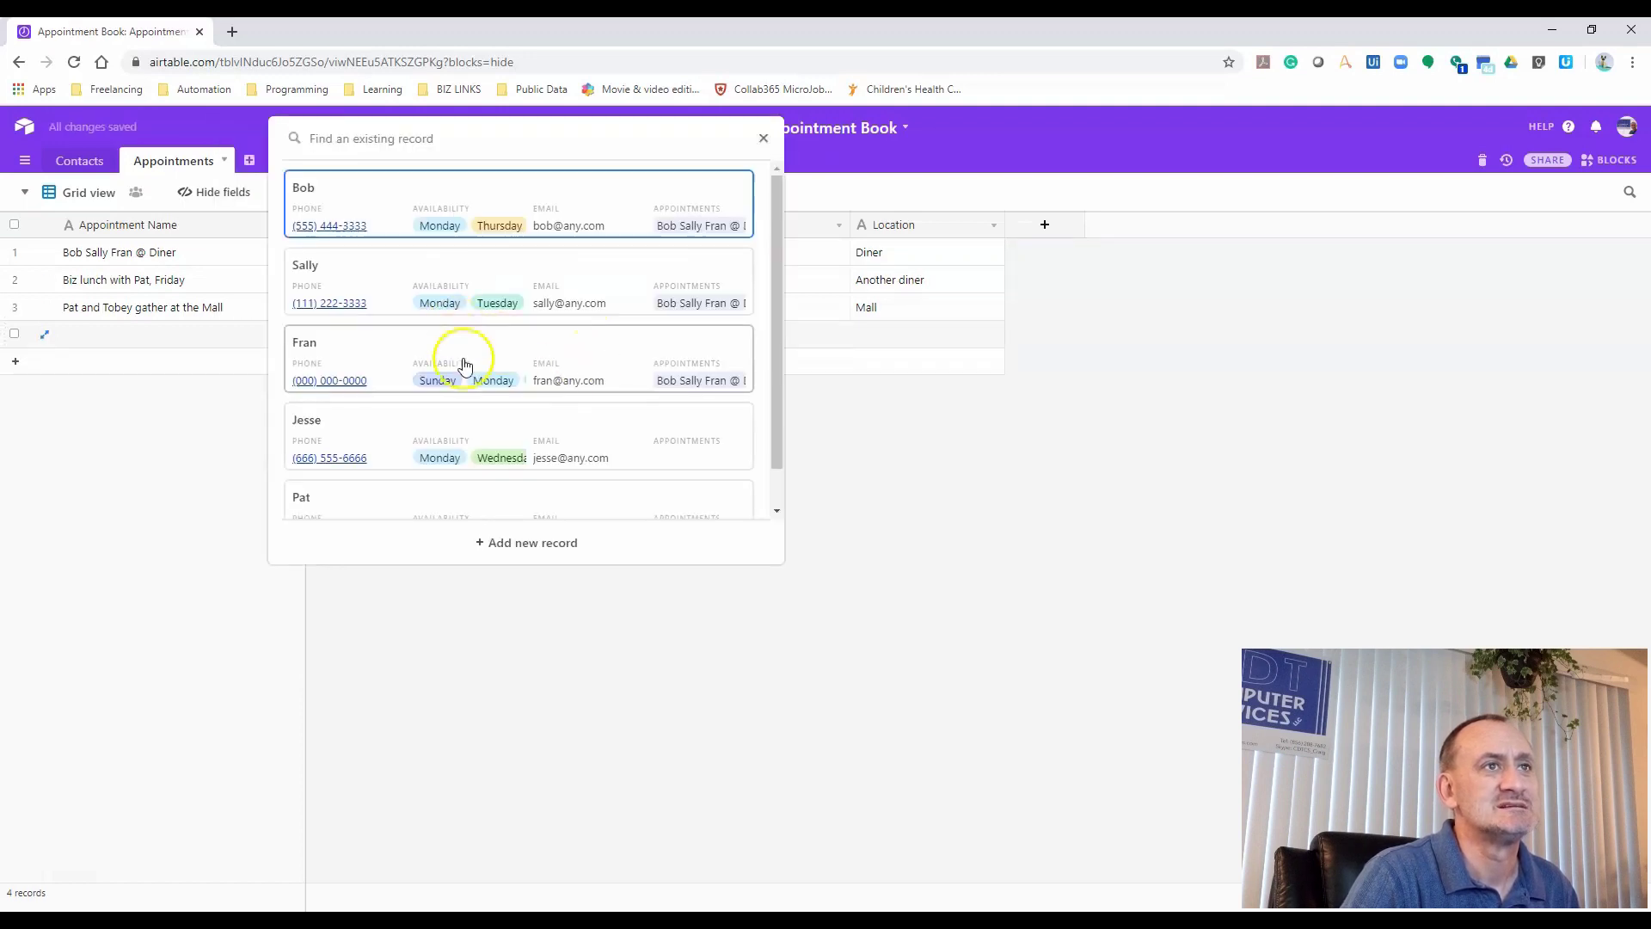
pyautogui.click(324, 427)
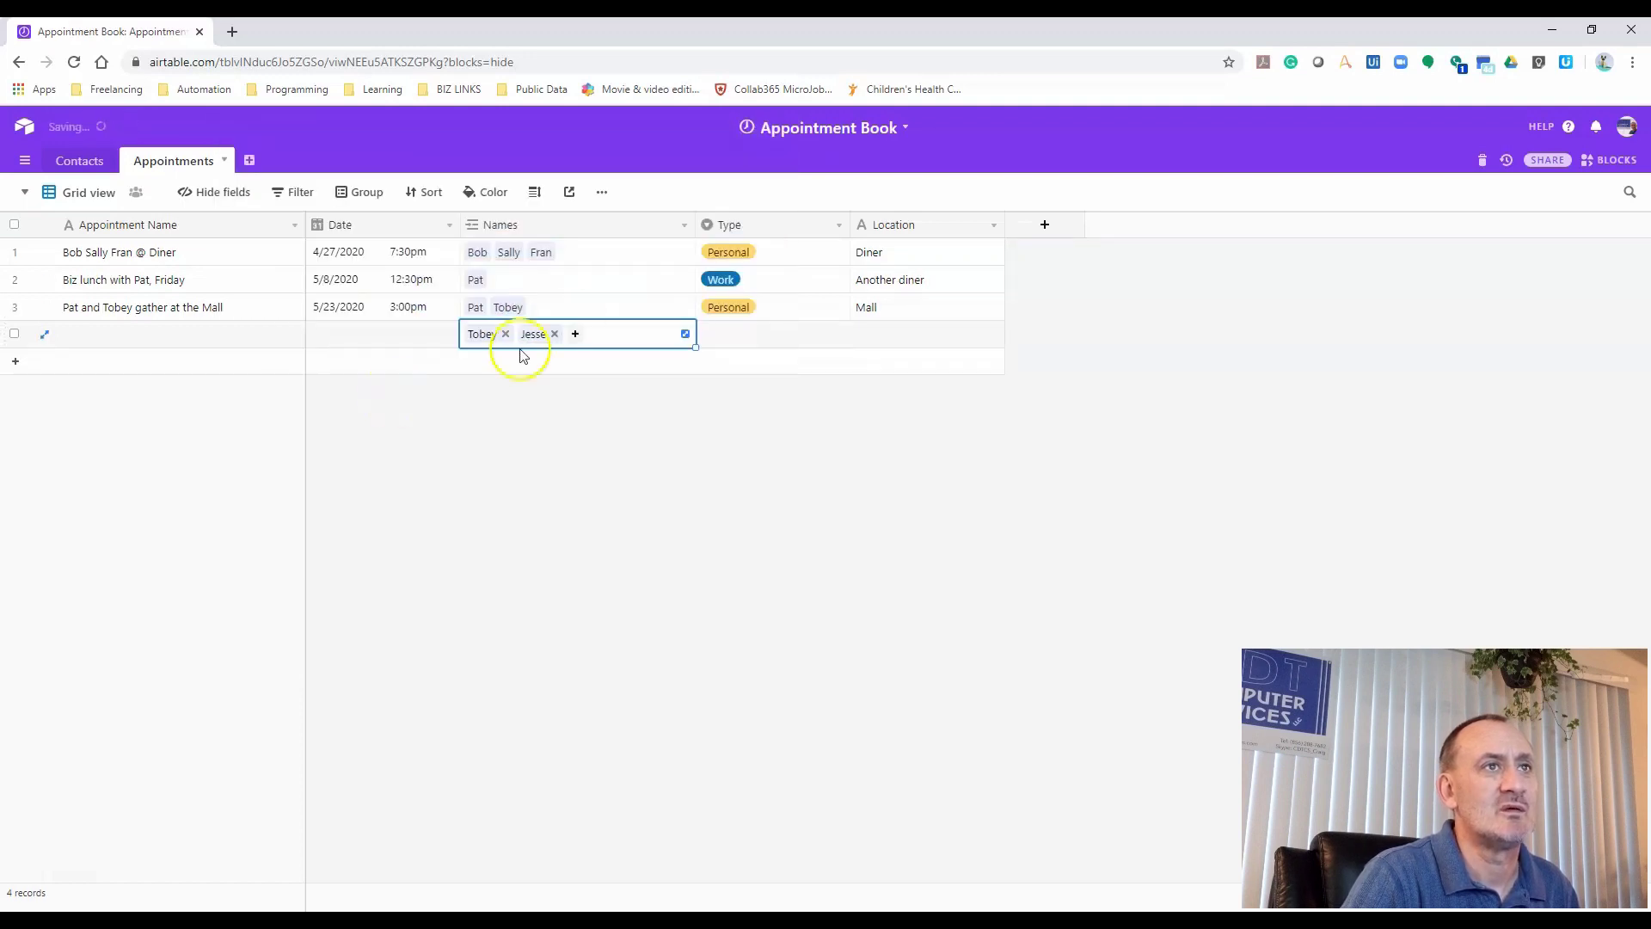
# Set the fourth appointment's type to Work, keeping its two linked contacts
pyautogui.click(576, 335)
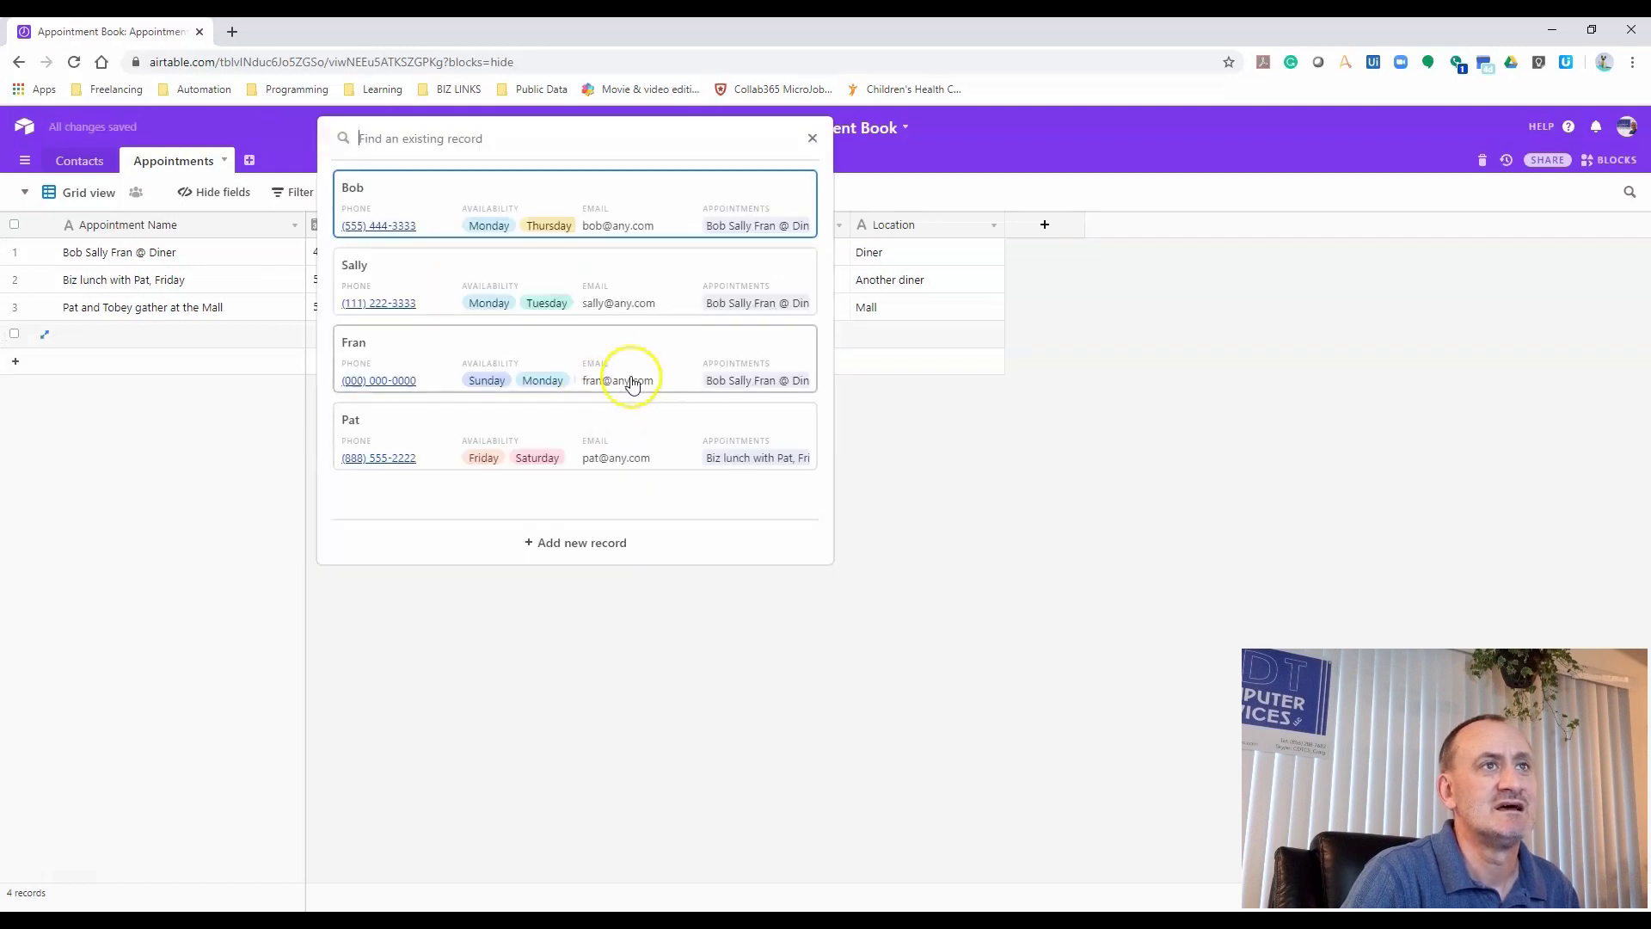
pyautogui.click(892, 384)
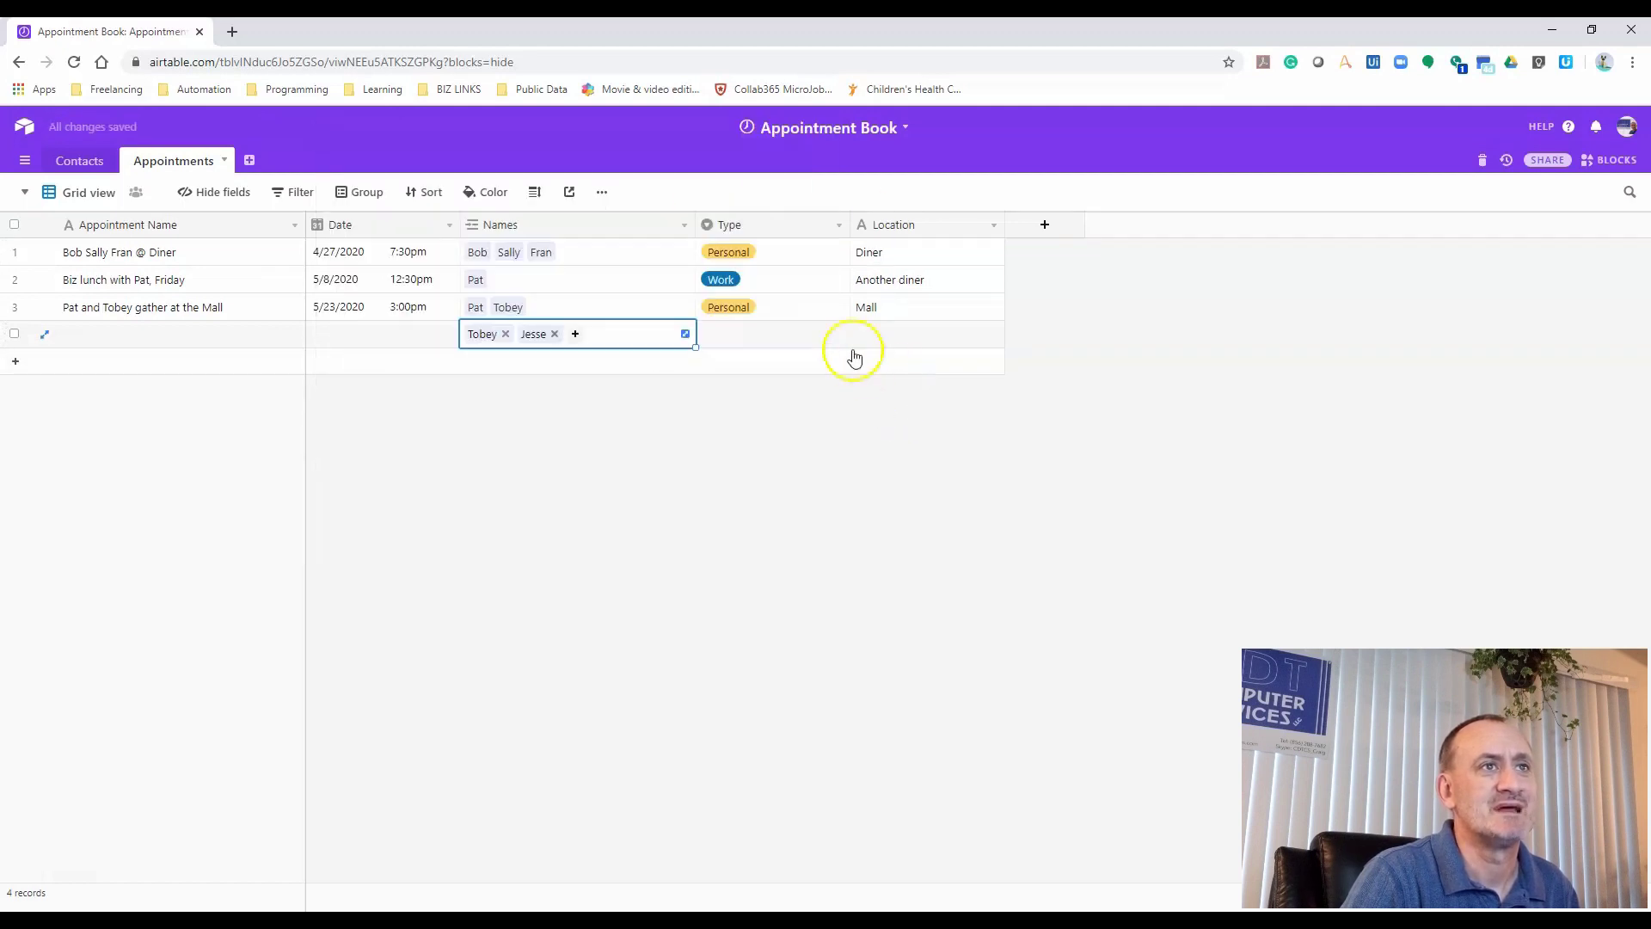
pyautogui.click(831, 341)
pyautogui.click(835, 335)
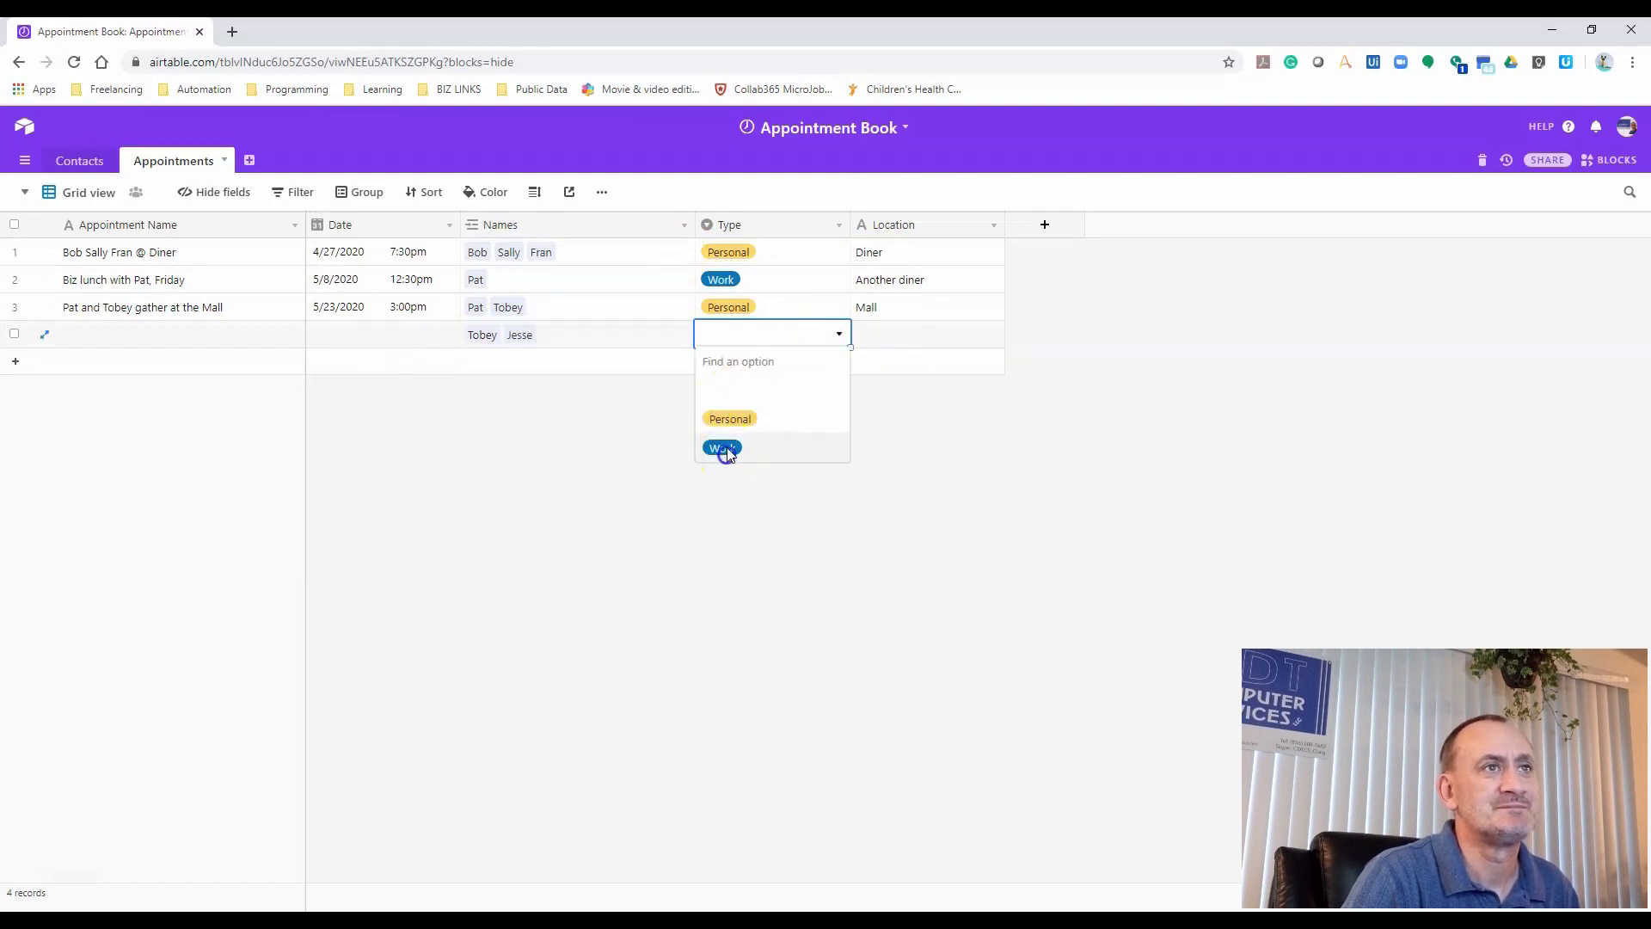
pyautogui.click(723, 446)
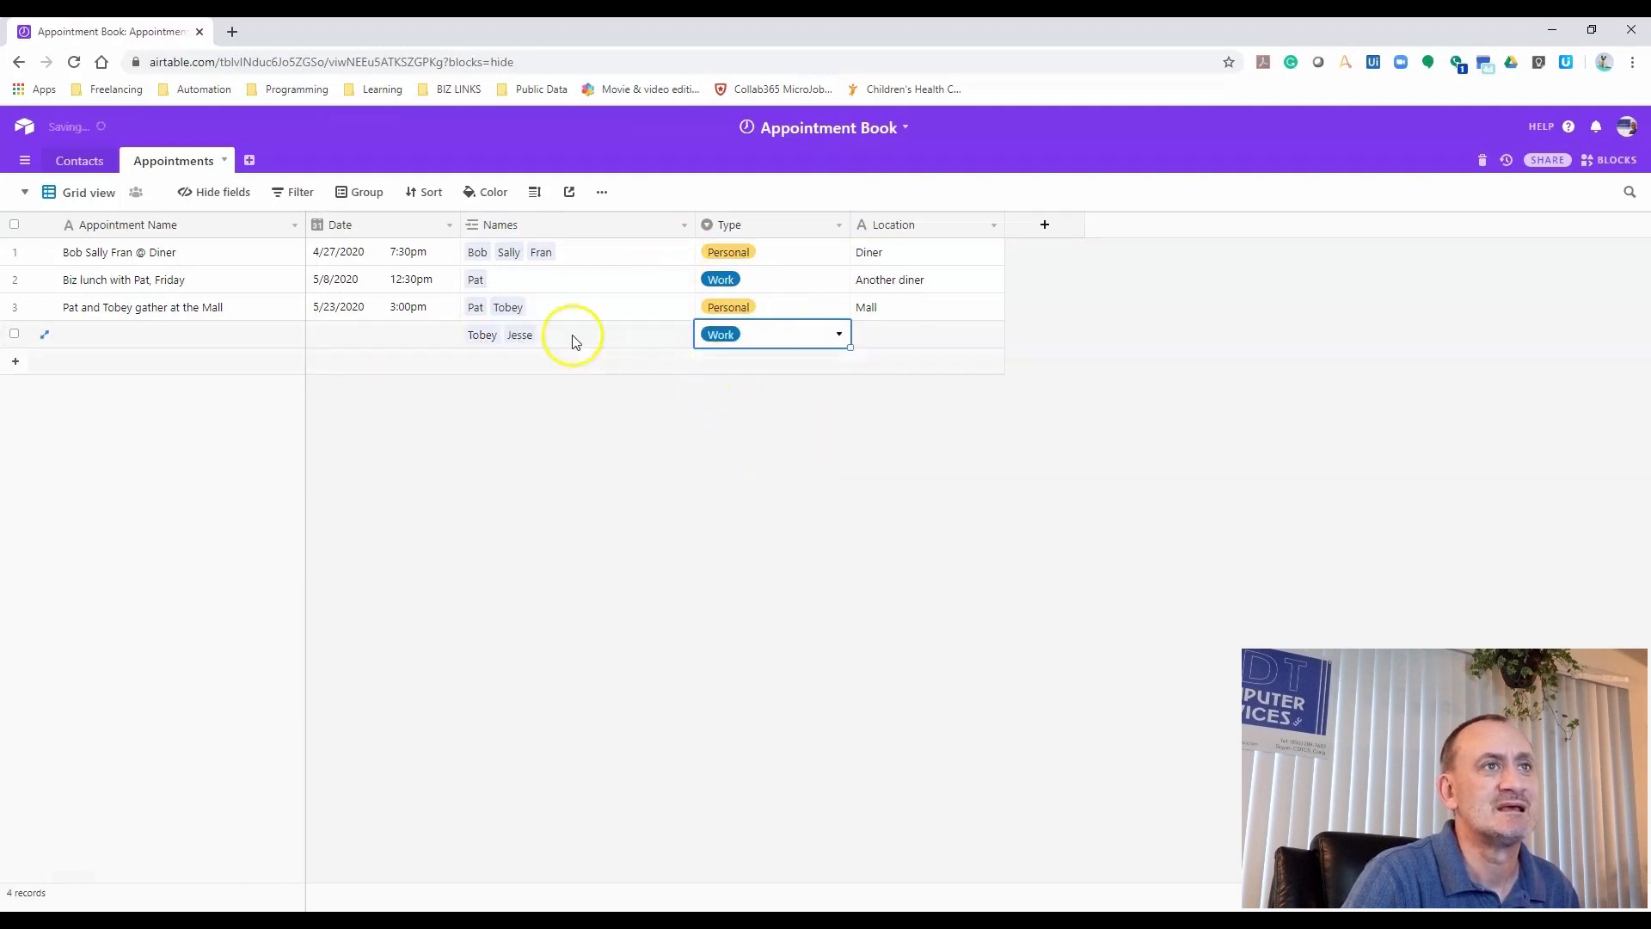
# Set the fourth appointment's date to 6/10/2020 at 2:30pm
pyautogui.click(384, 342)
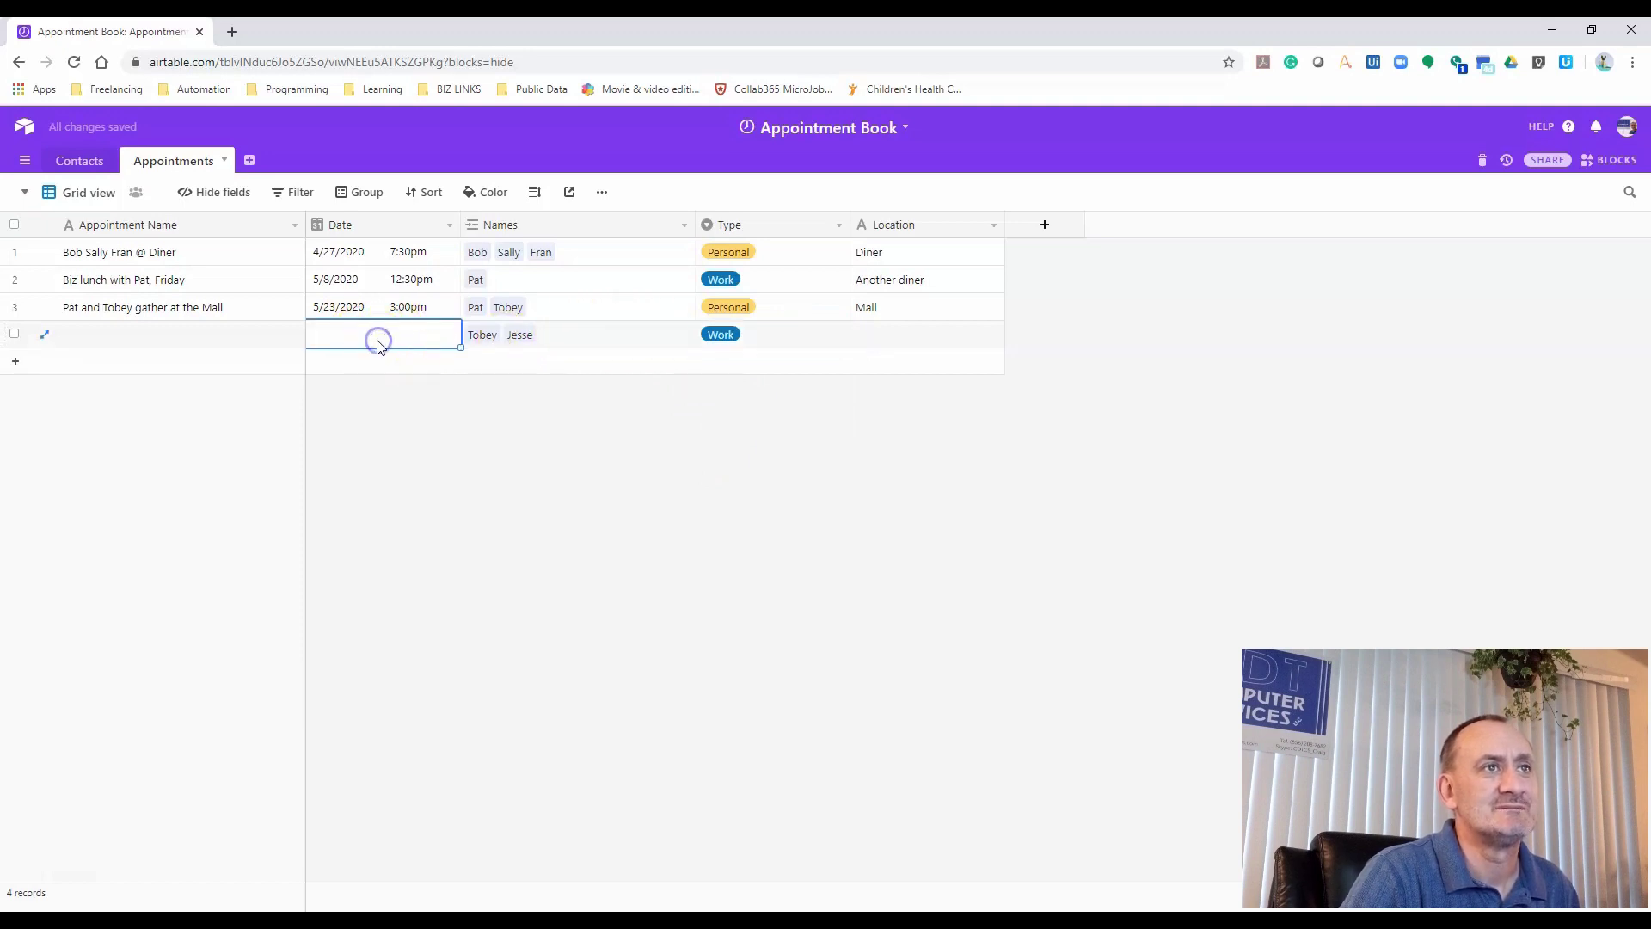
pyautogui.click(381, 334)
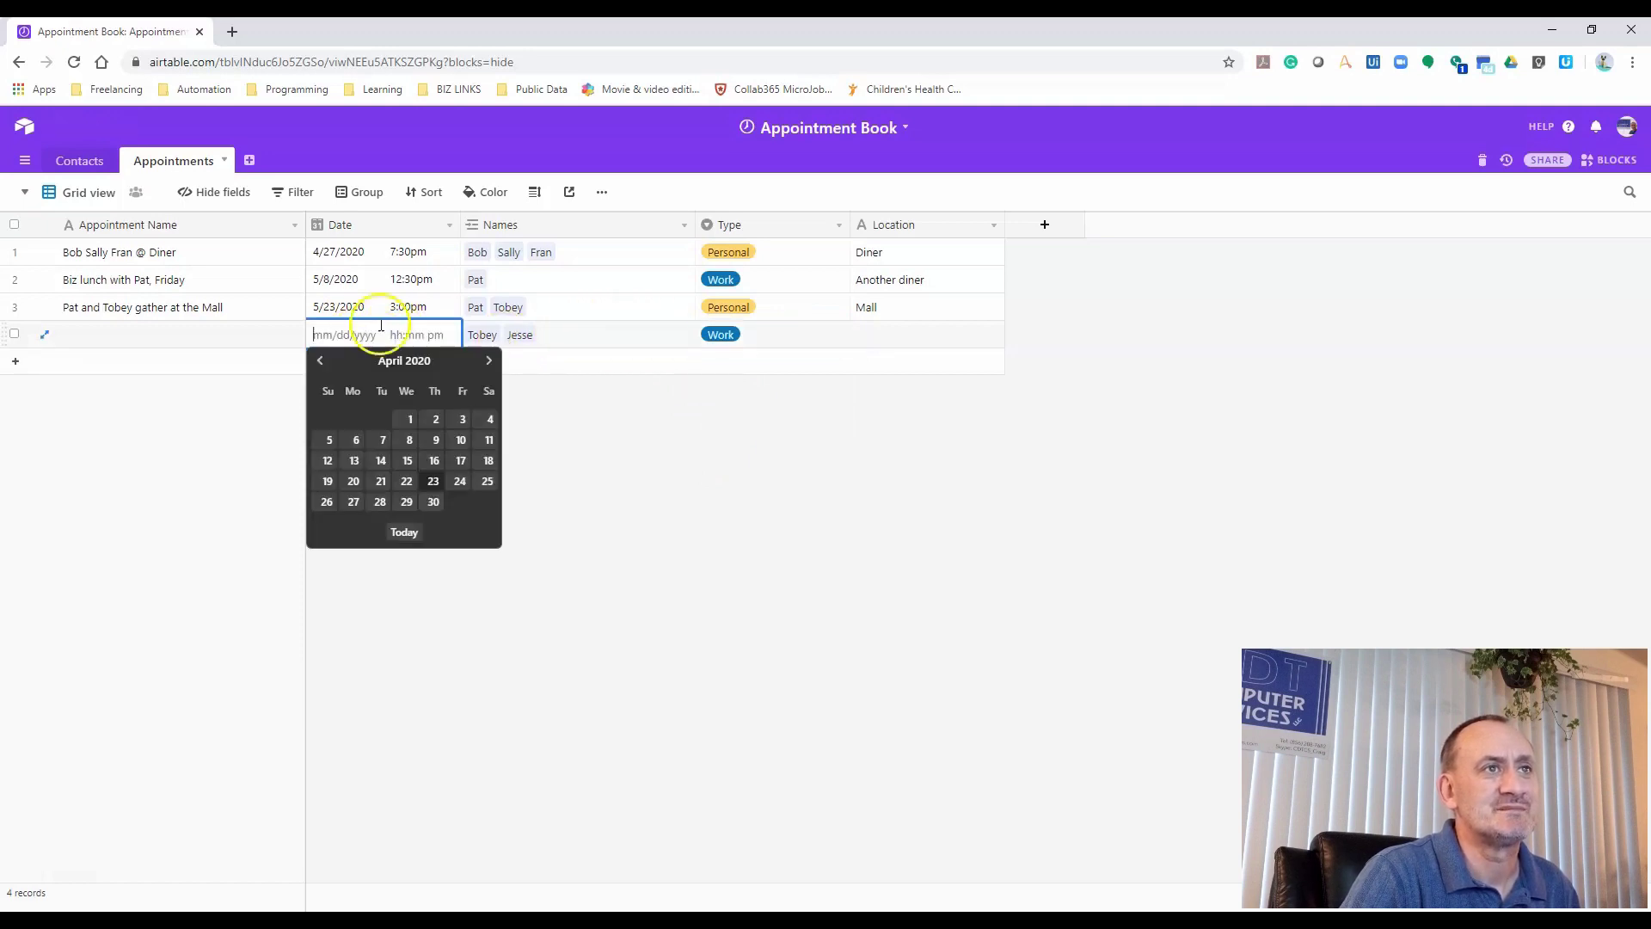
pyautogui.click(489, 362)
pyautogui.click(488, 363)
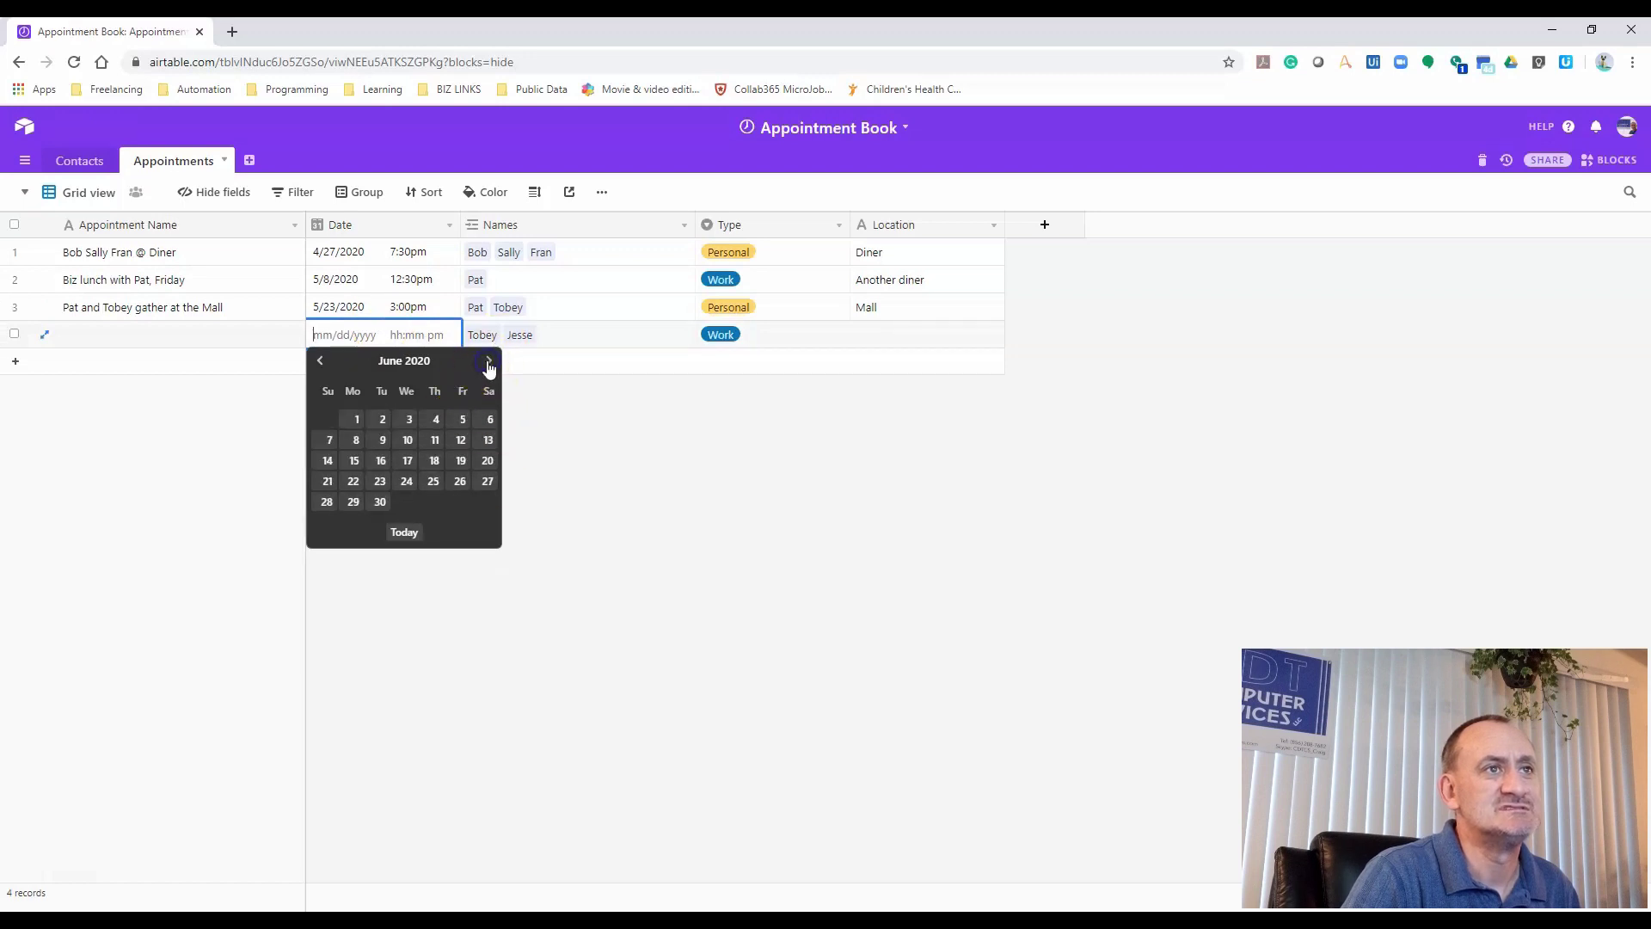
pyautogui.click(408, 440)
pyautogui.click(408, 336)
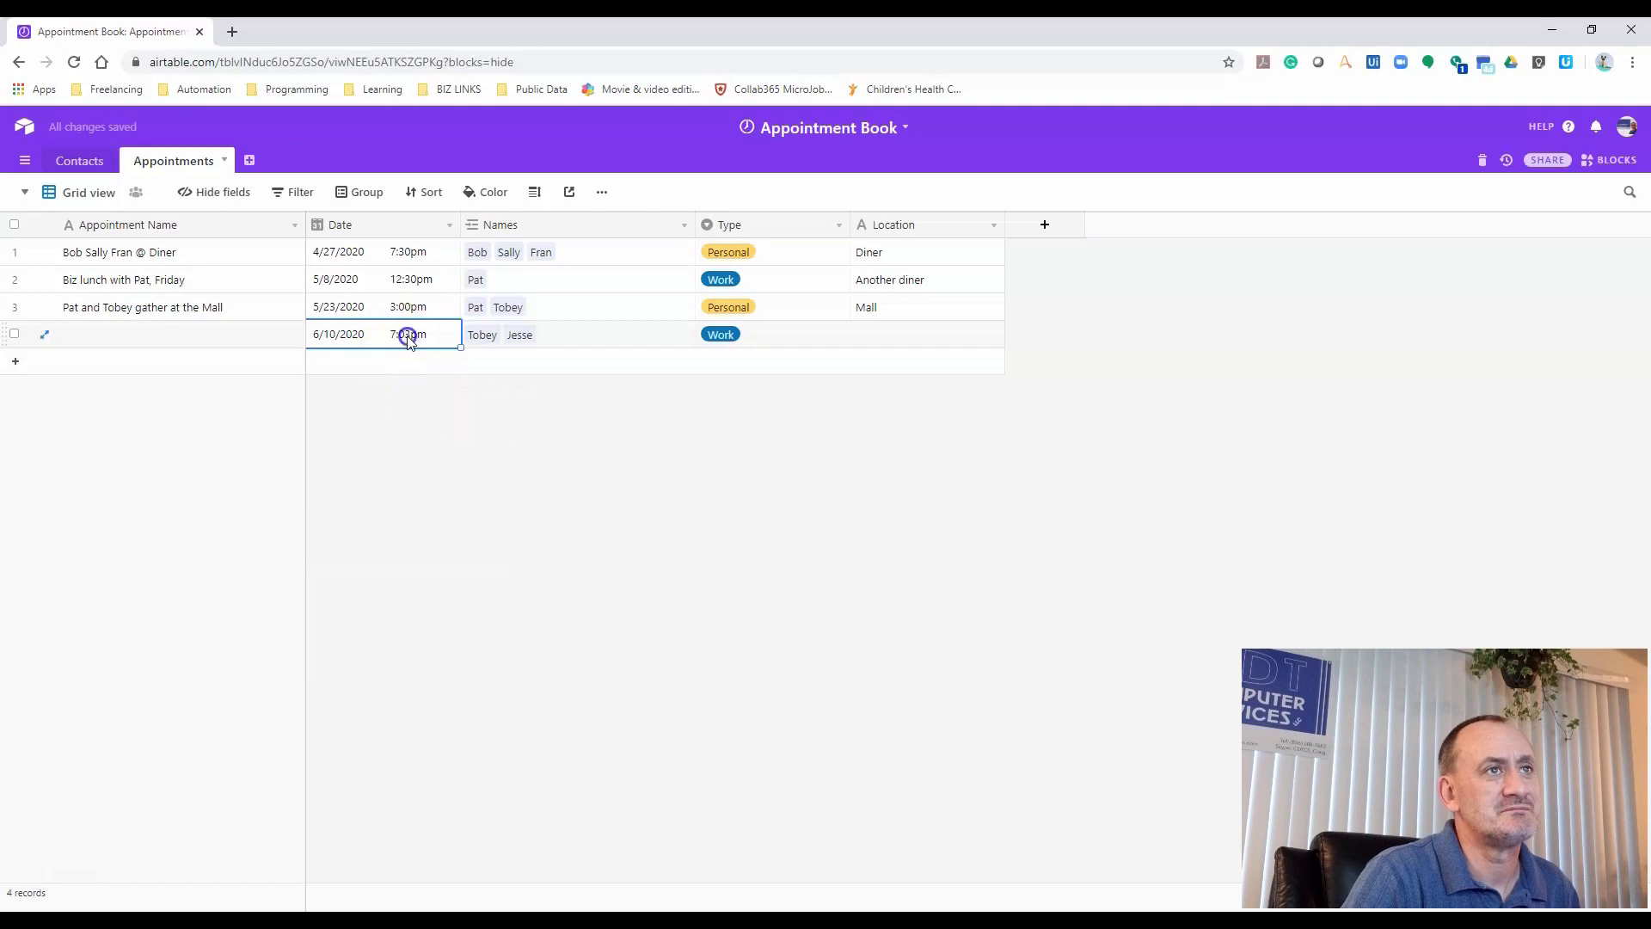
pyautogui.scroll(-6, 409, 430)
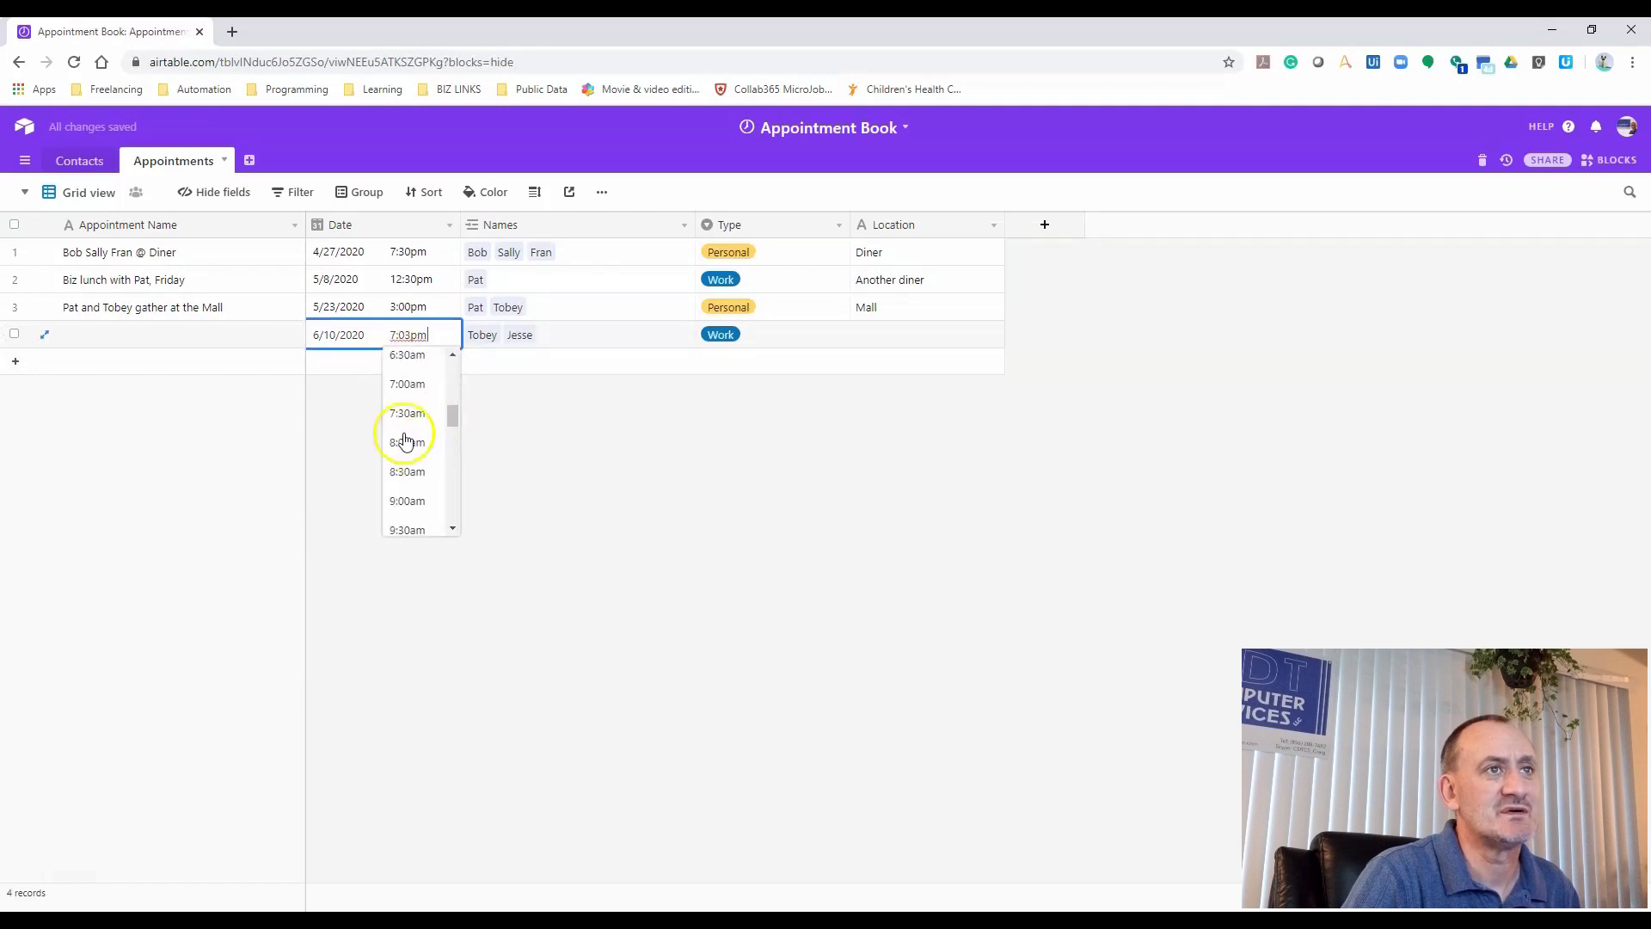
pyautogui.scroll(-3, 411, 445)
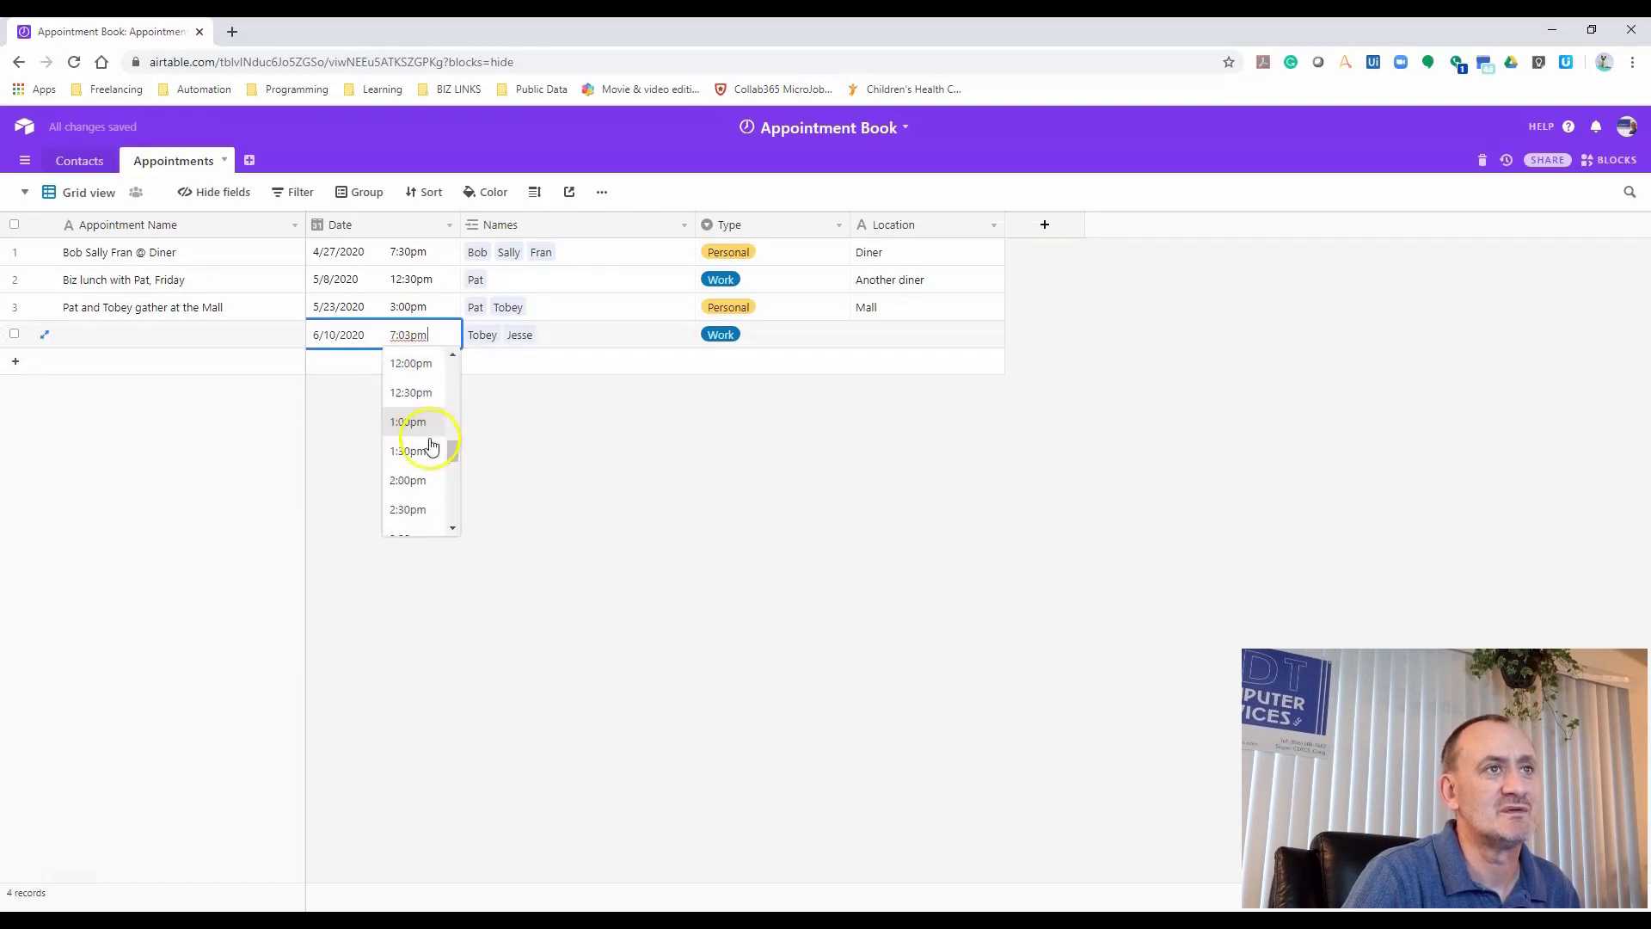
pyautogui.click(412, 438)
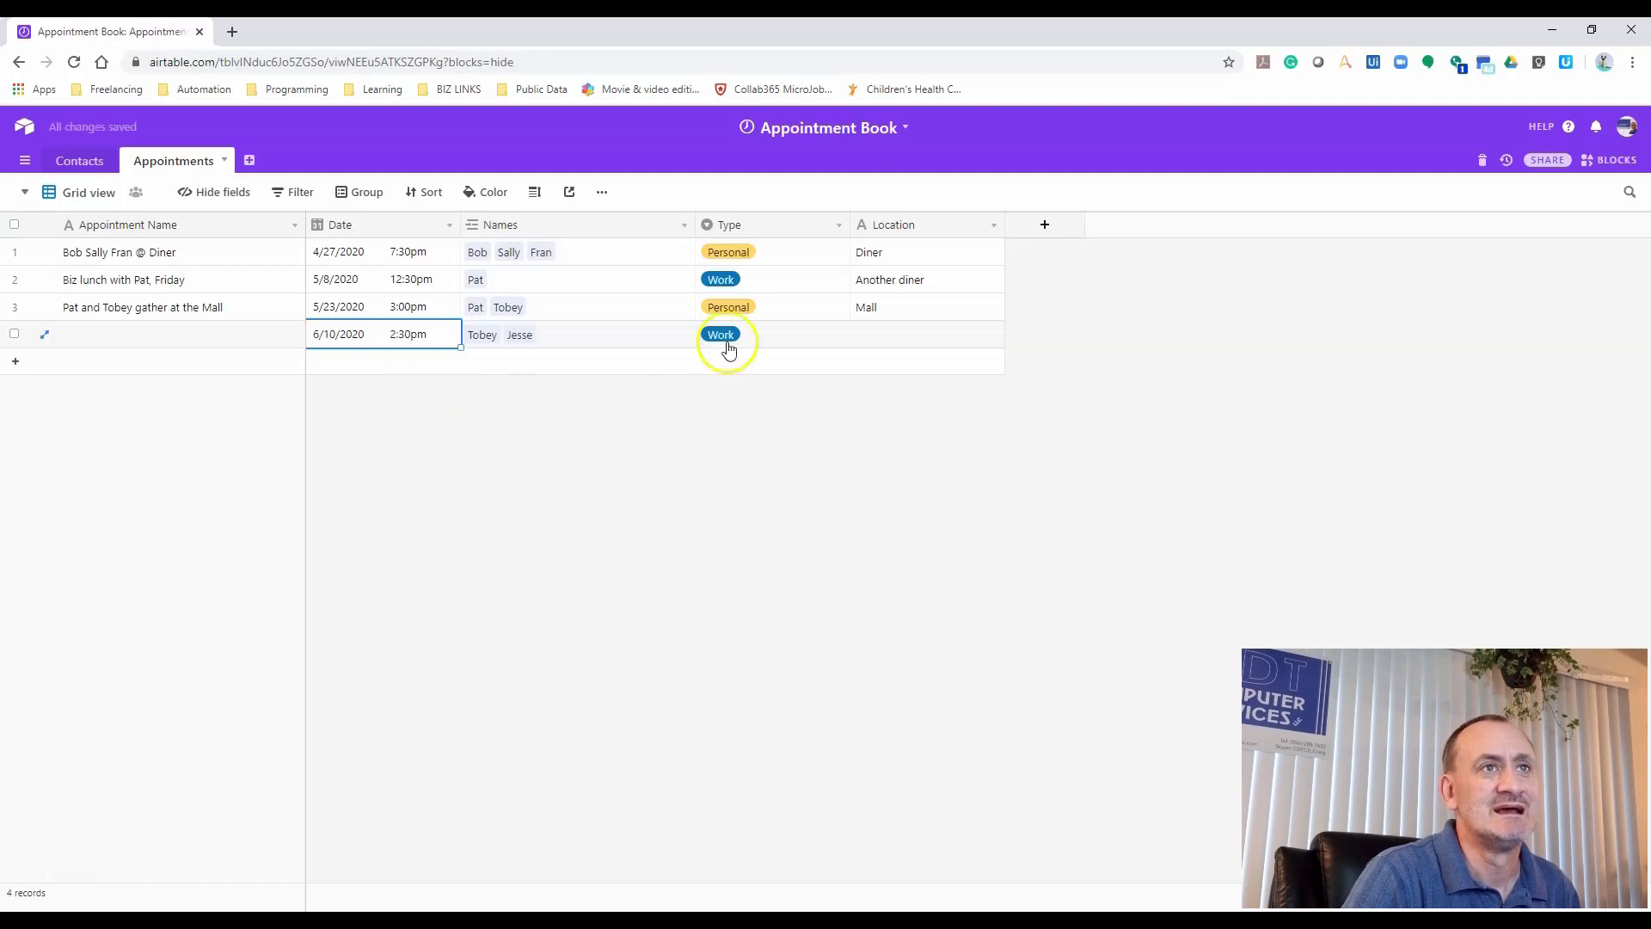
# Set the fourth appointment's location to "Conference" and name it "Conference with" followed by its two linked contacts' first names
pyautogui.click(901, 333)
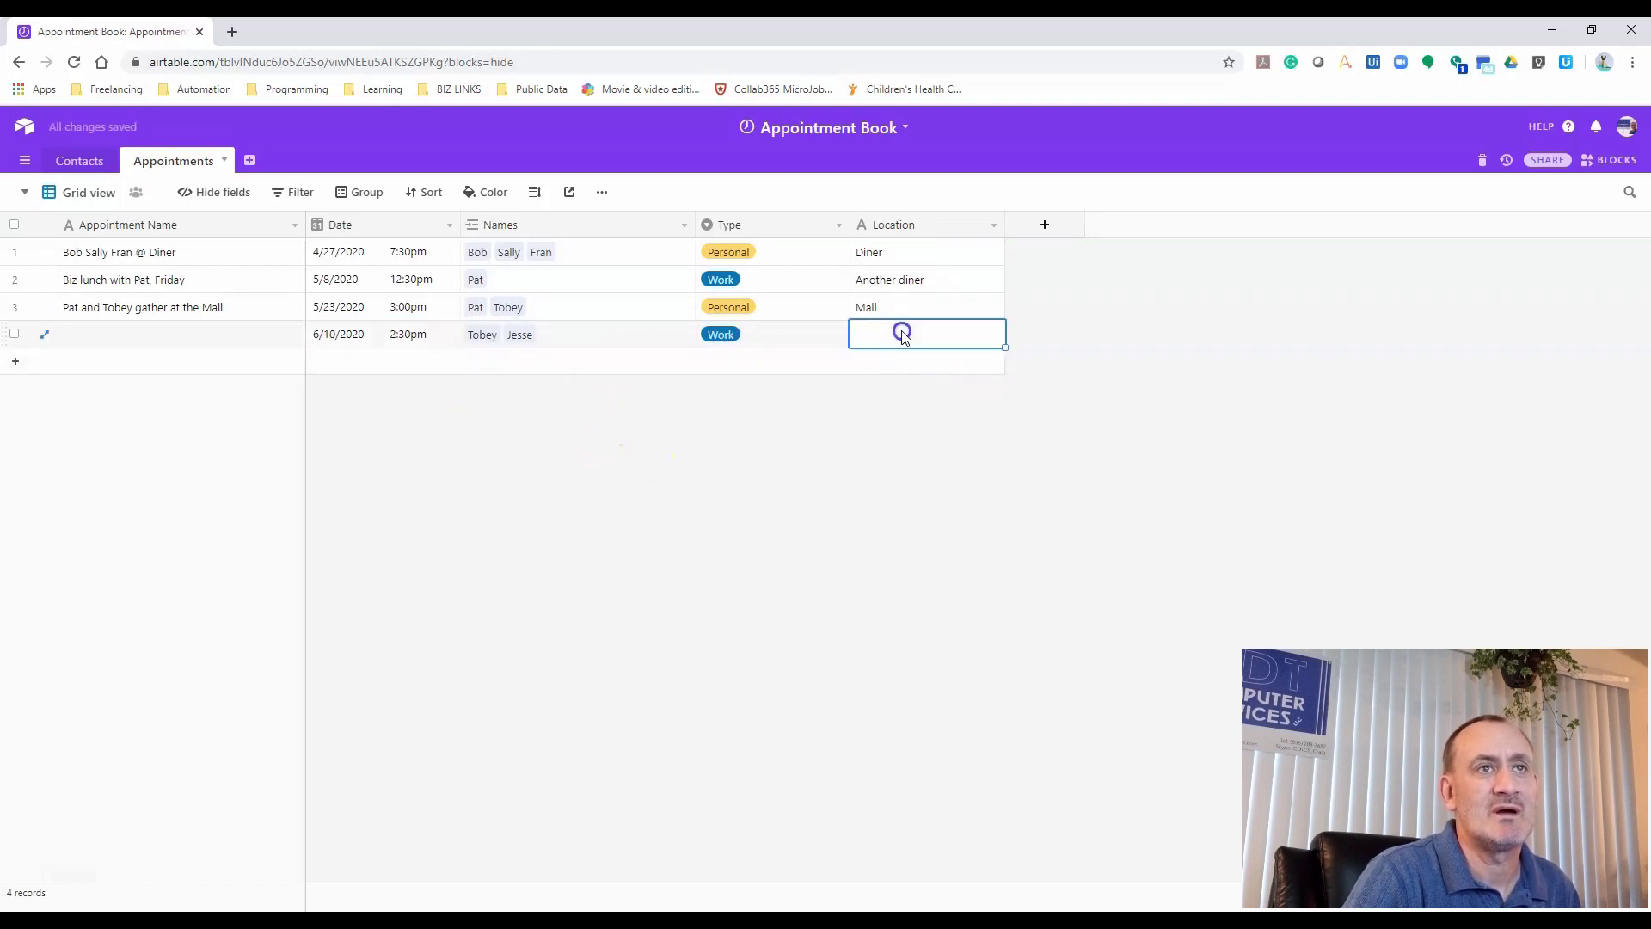
pyautogui.click(933, 343)
pyautogui.write('Conference')
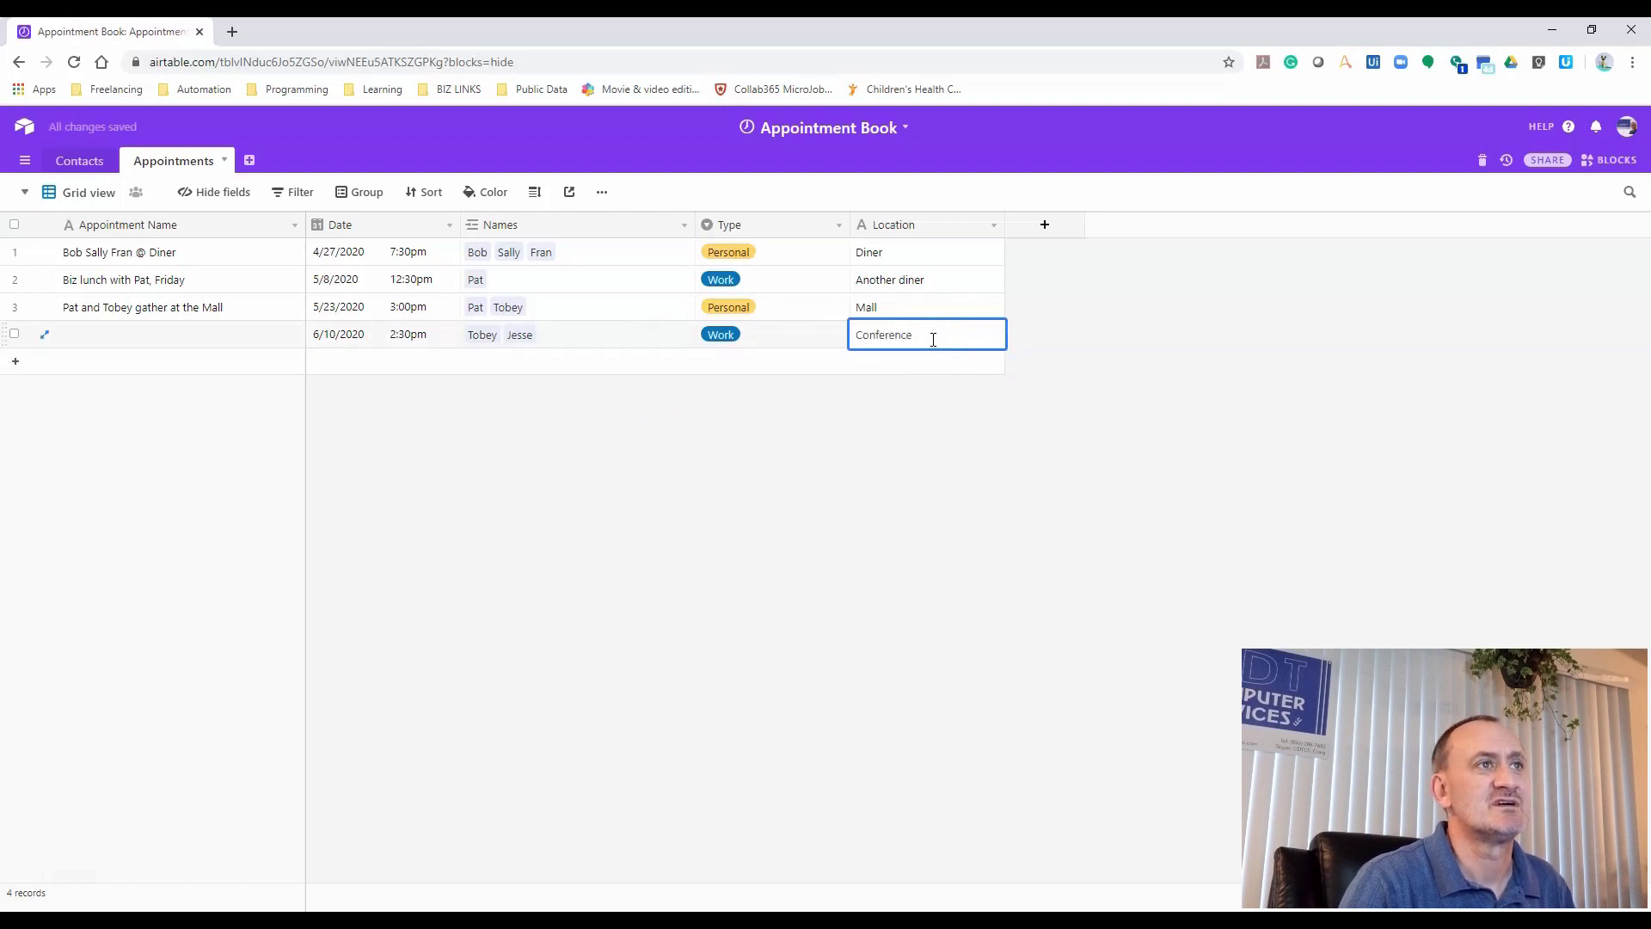
pyautogui.click(226, 333)
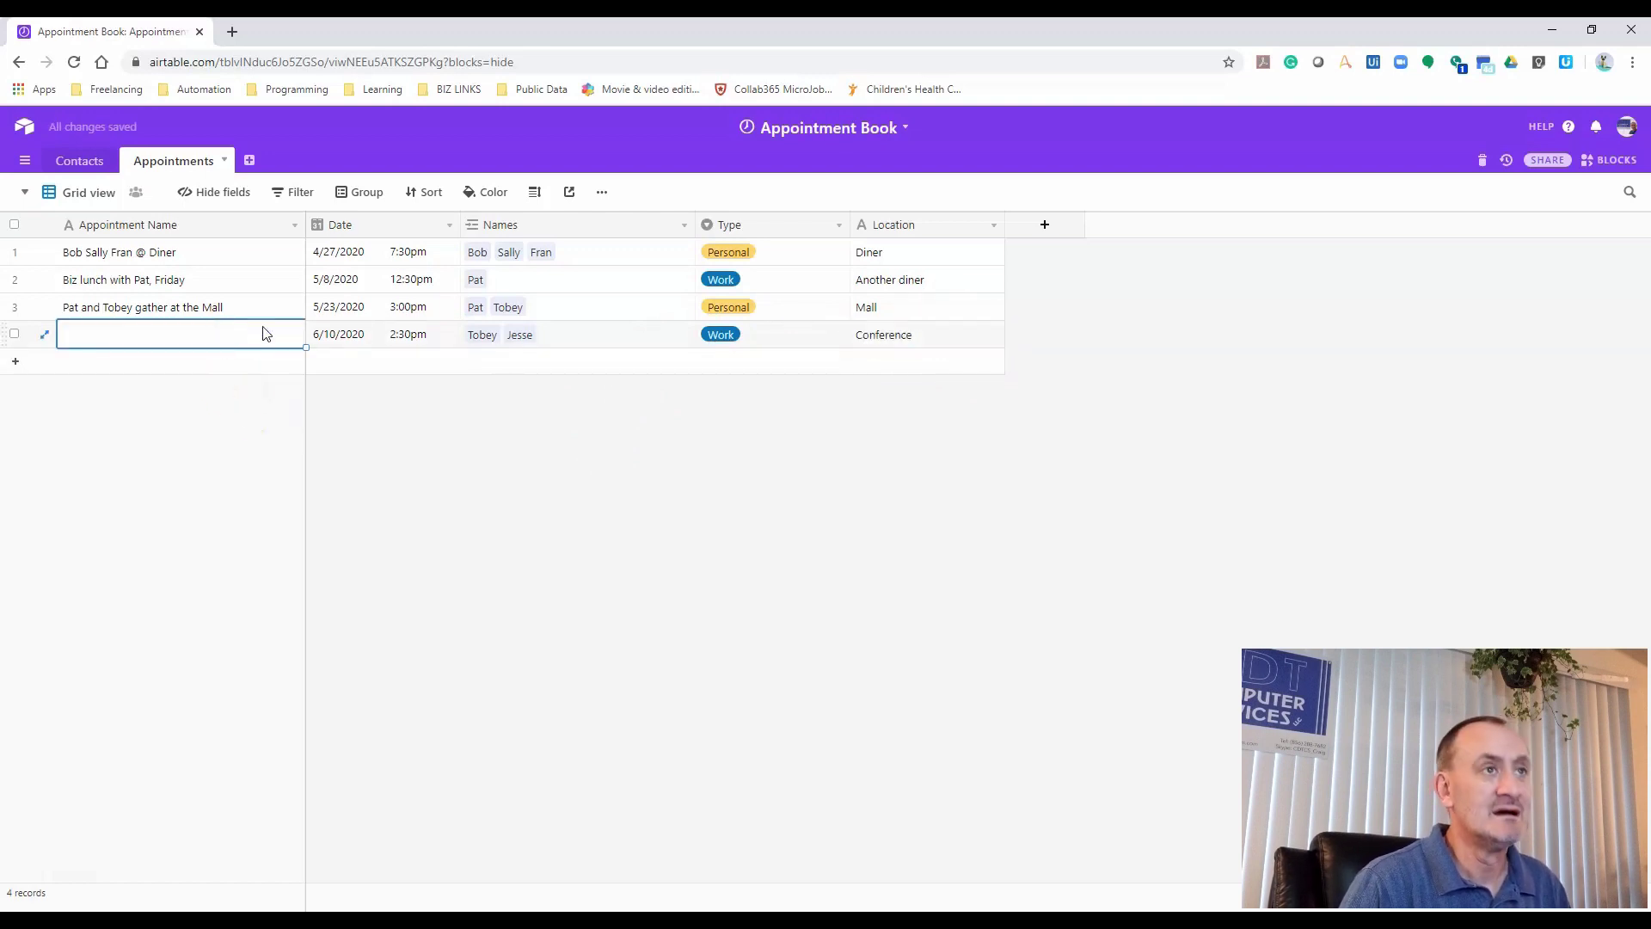
pyautogui.write('Conference with Tobey and Jesse')
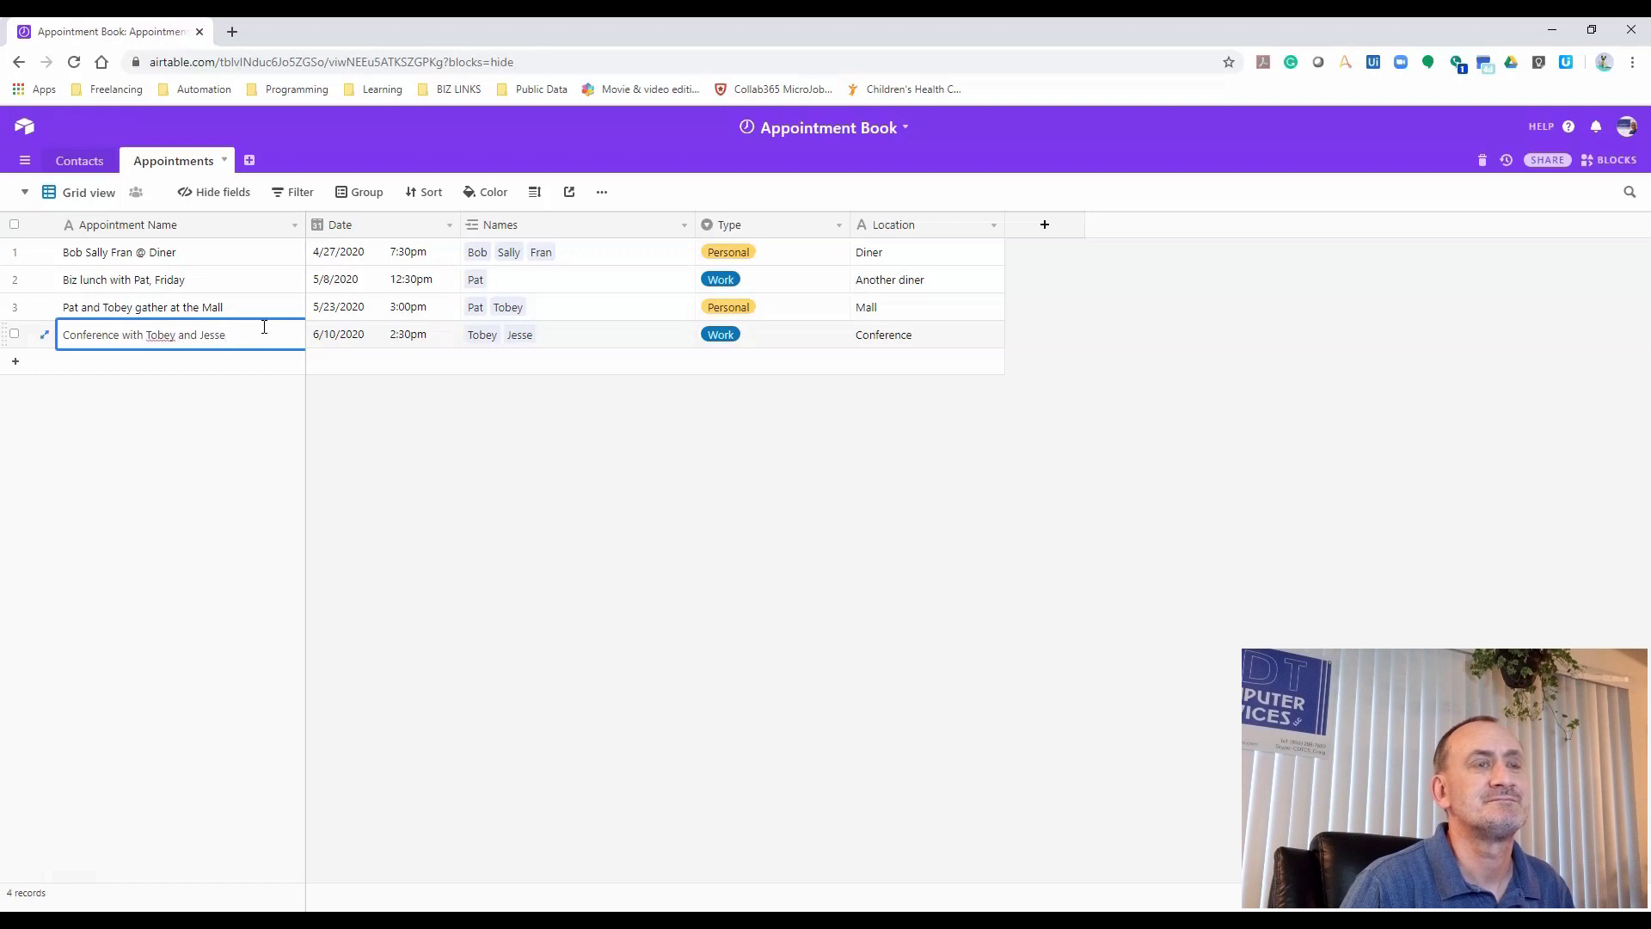
pyautogui.press('Tab')
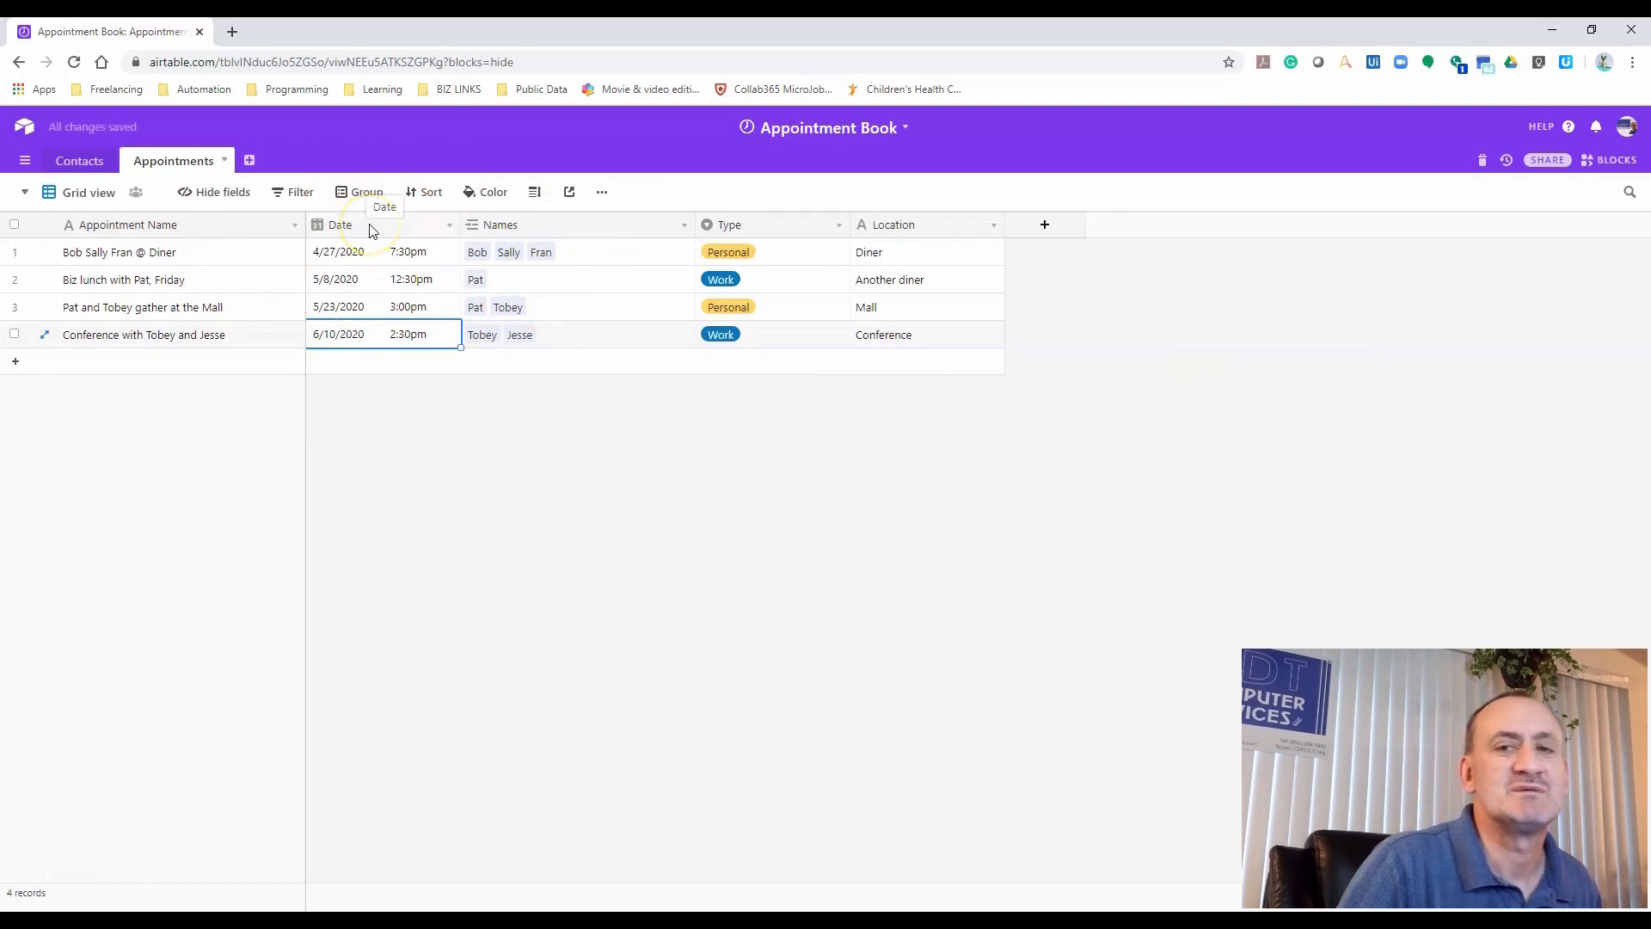
# Compare the Contacts and Appointments tables to examine how contacts and appointments are linked
pyautogui.click(86, 164)
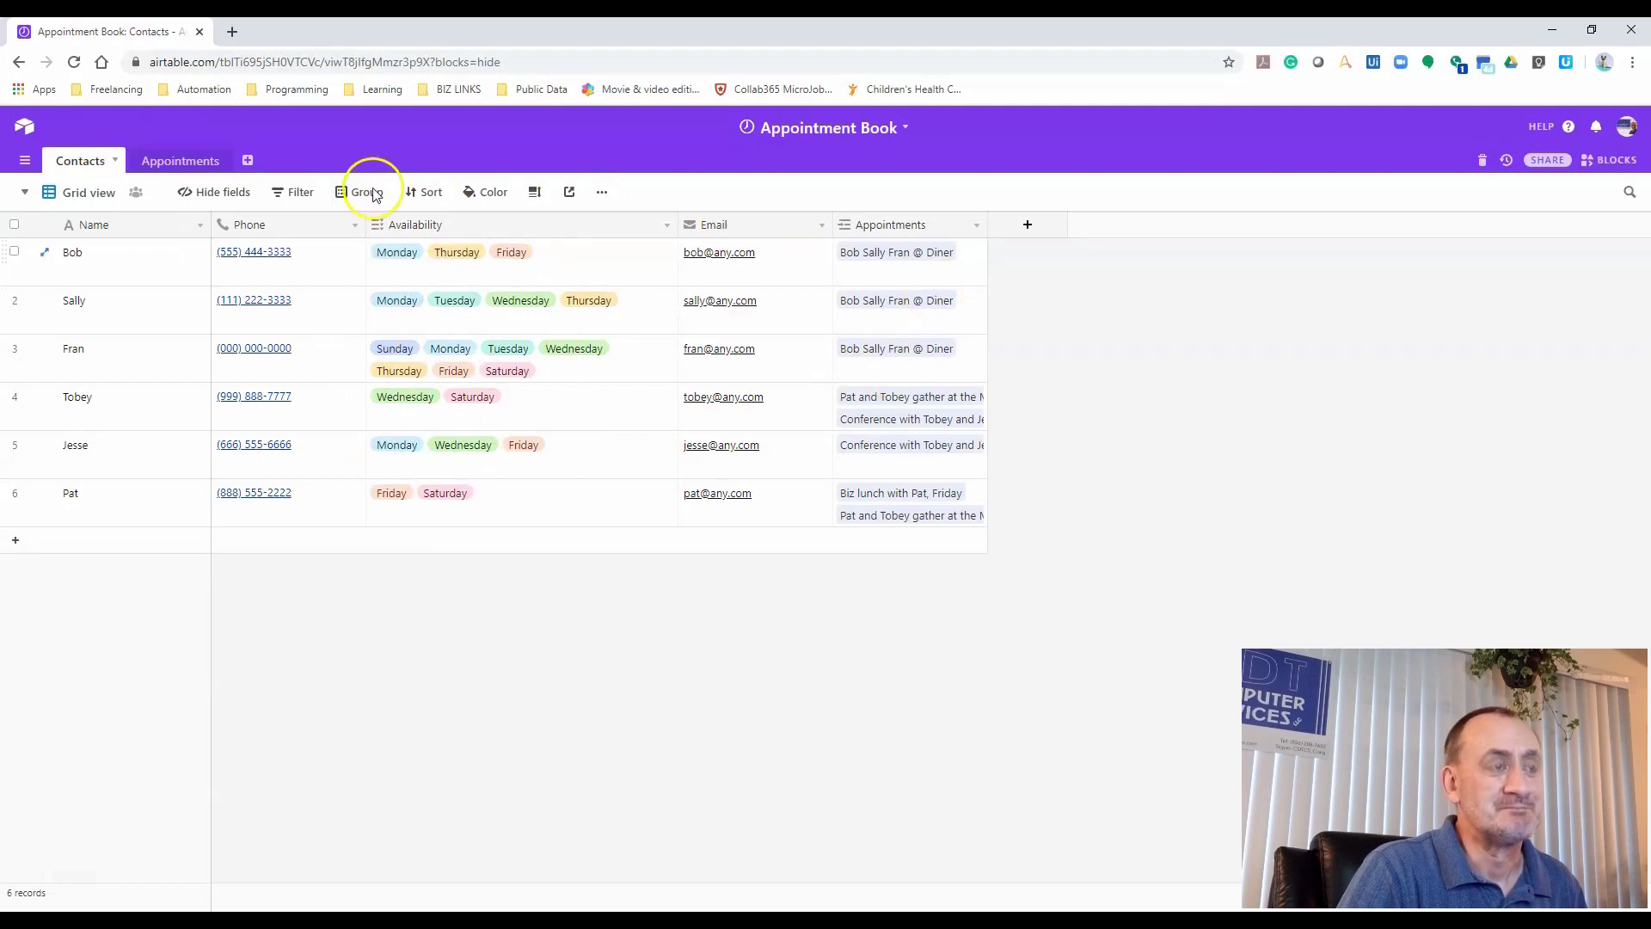
pyautogui.click(184, 163)
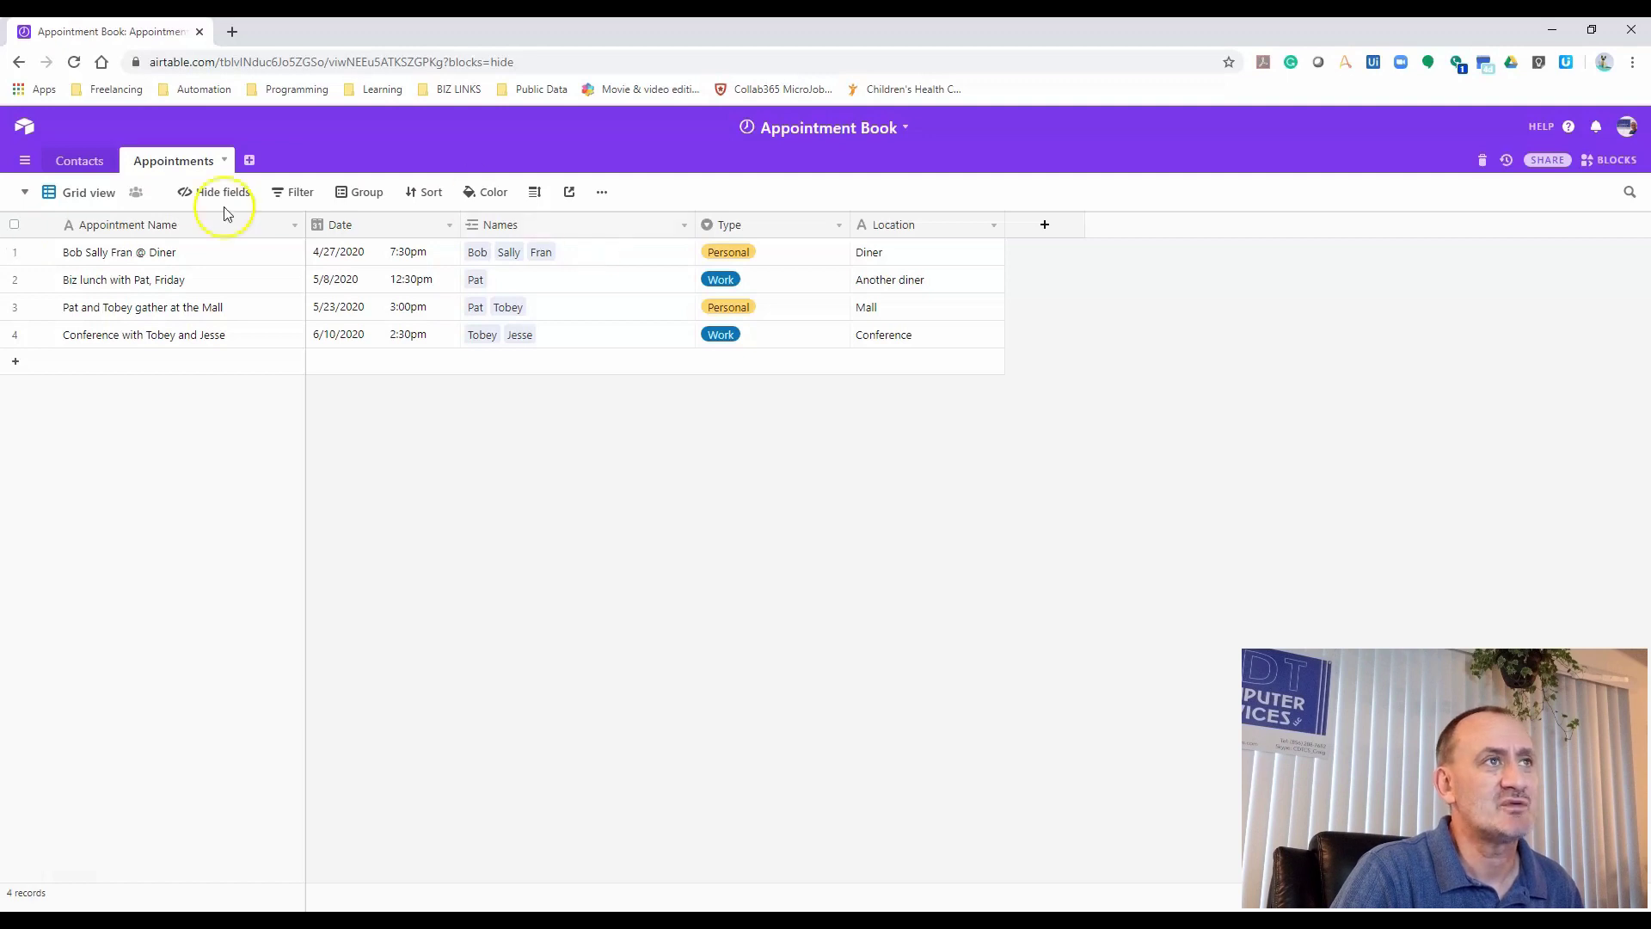
pyautogui.click(87, 162)
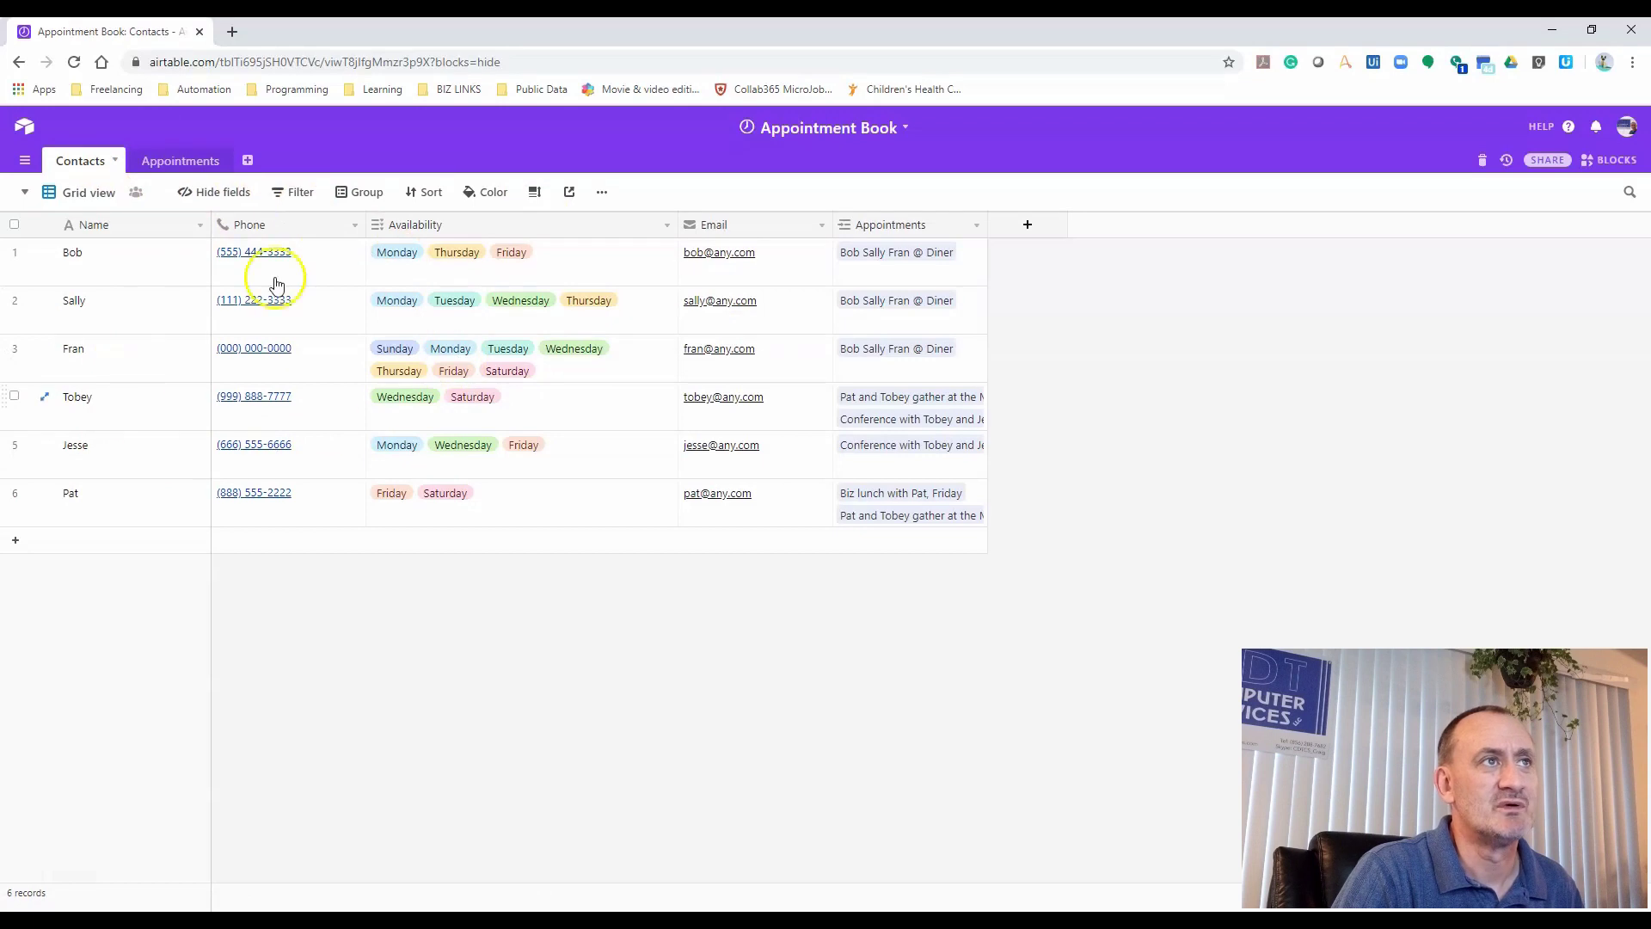
pyautogui.click(181, 160)
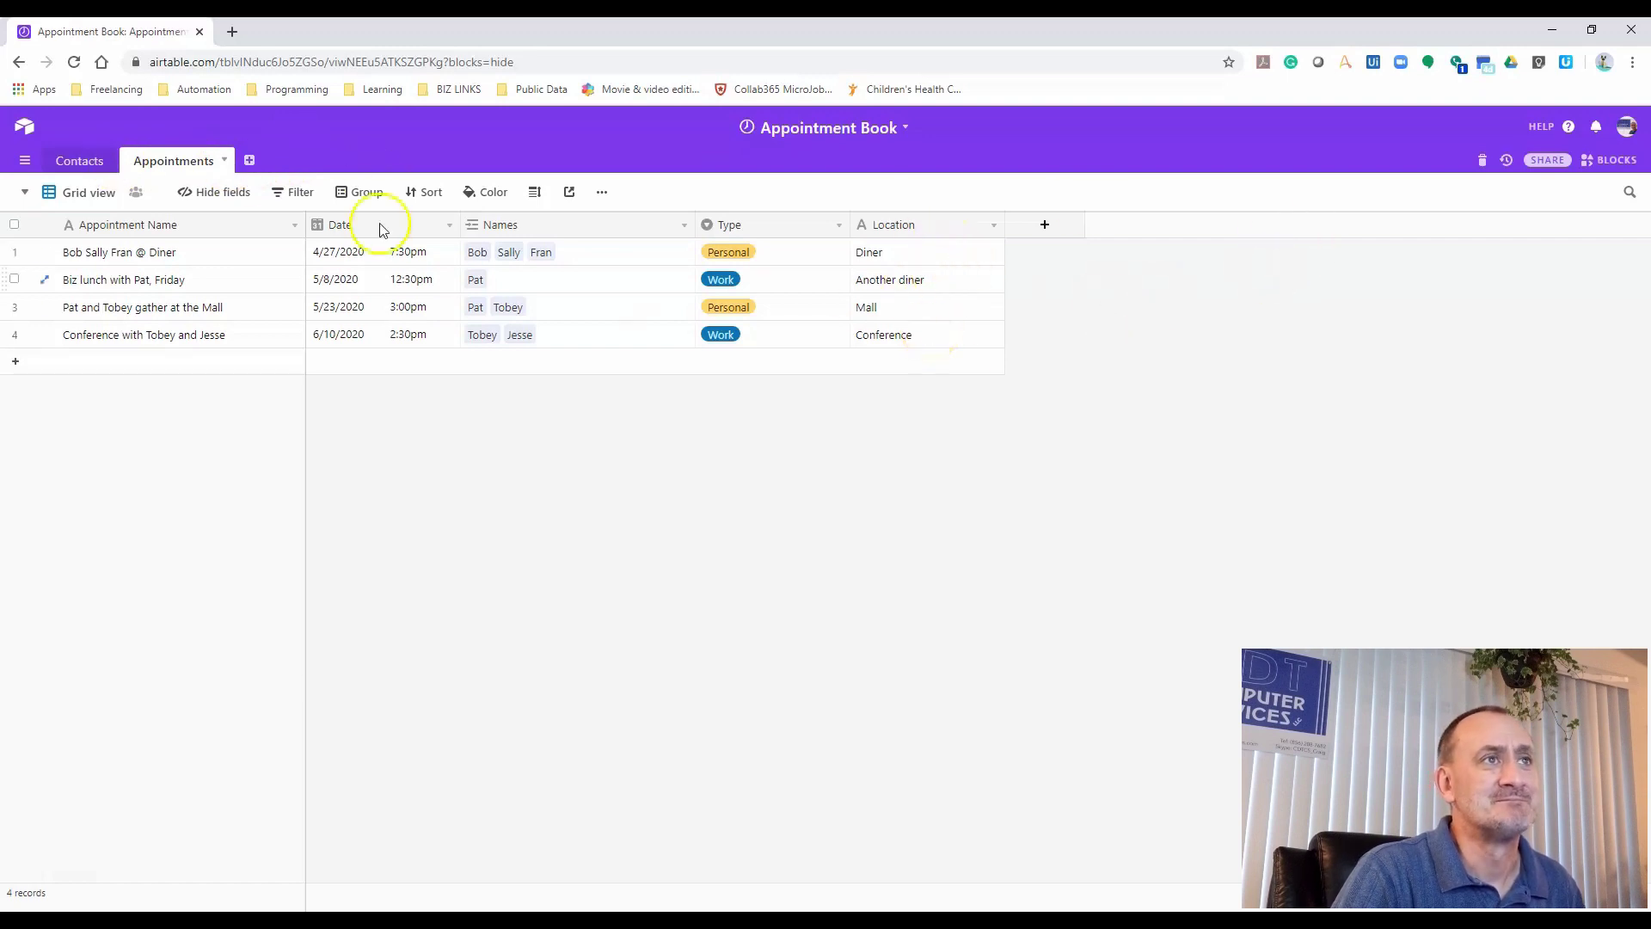
# Create an empty table named "Locations" in the base
pyautogui.click(250, 160)
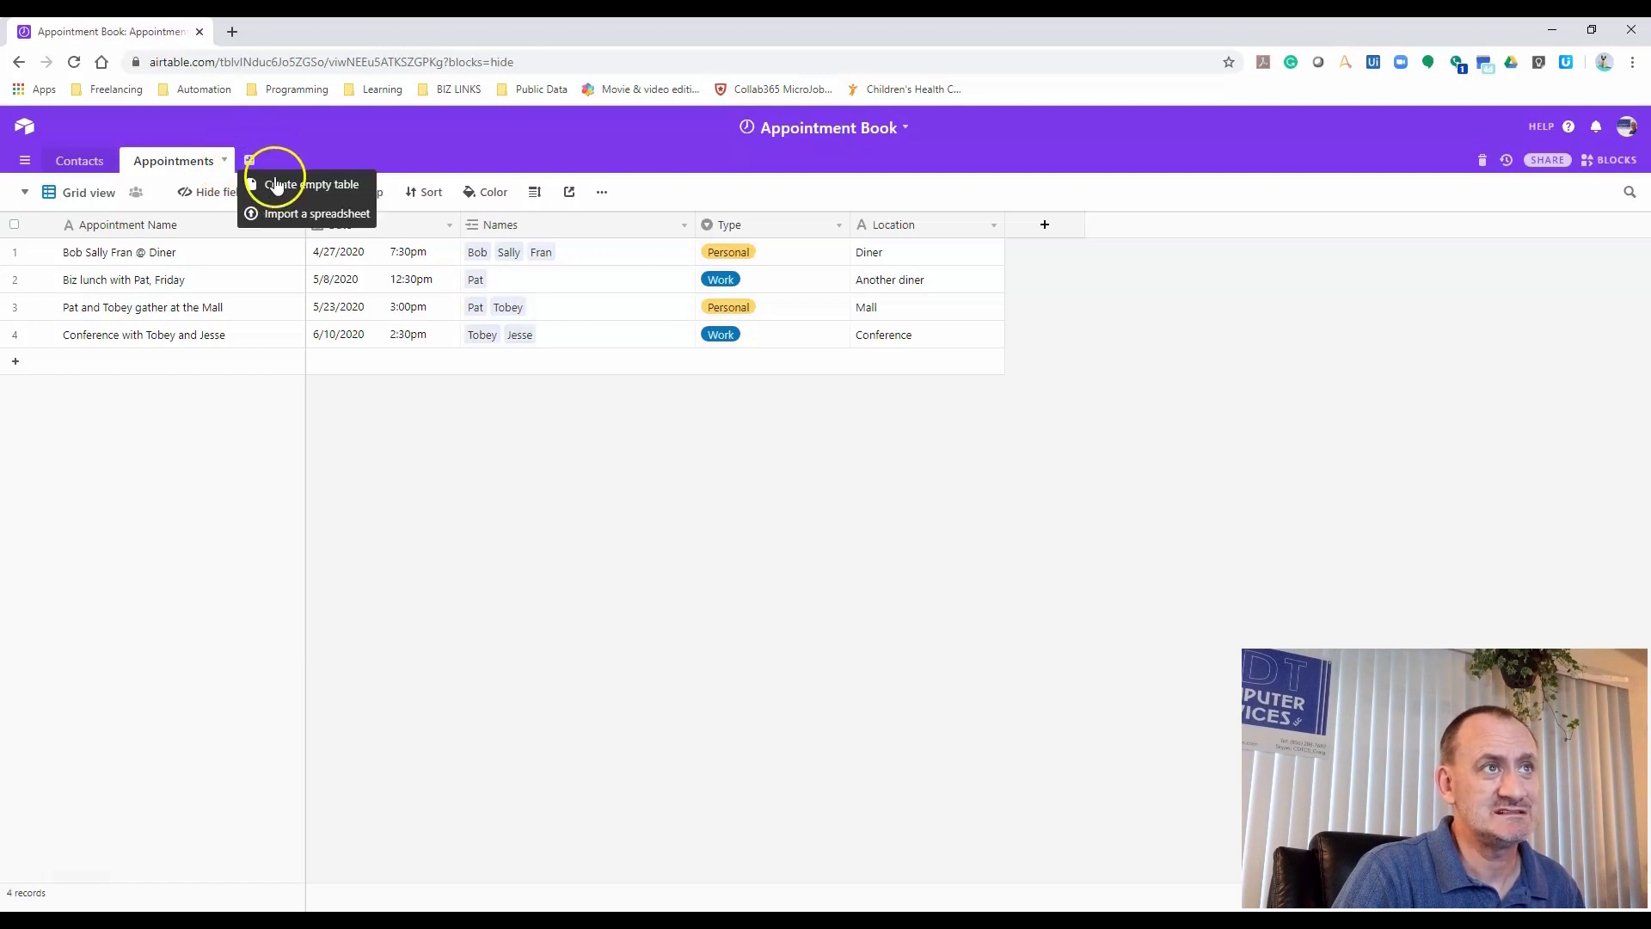
pyautogui.click(275, 182)
pyautogui.write('Lolcations')
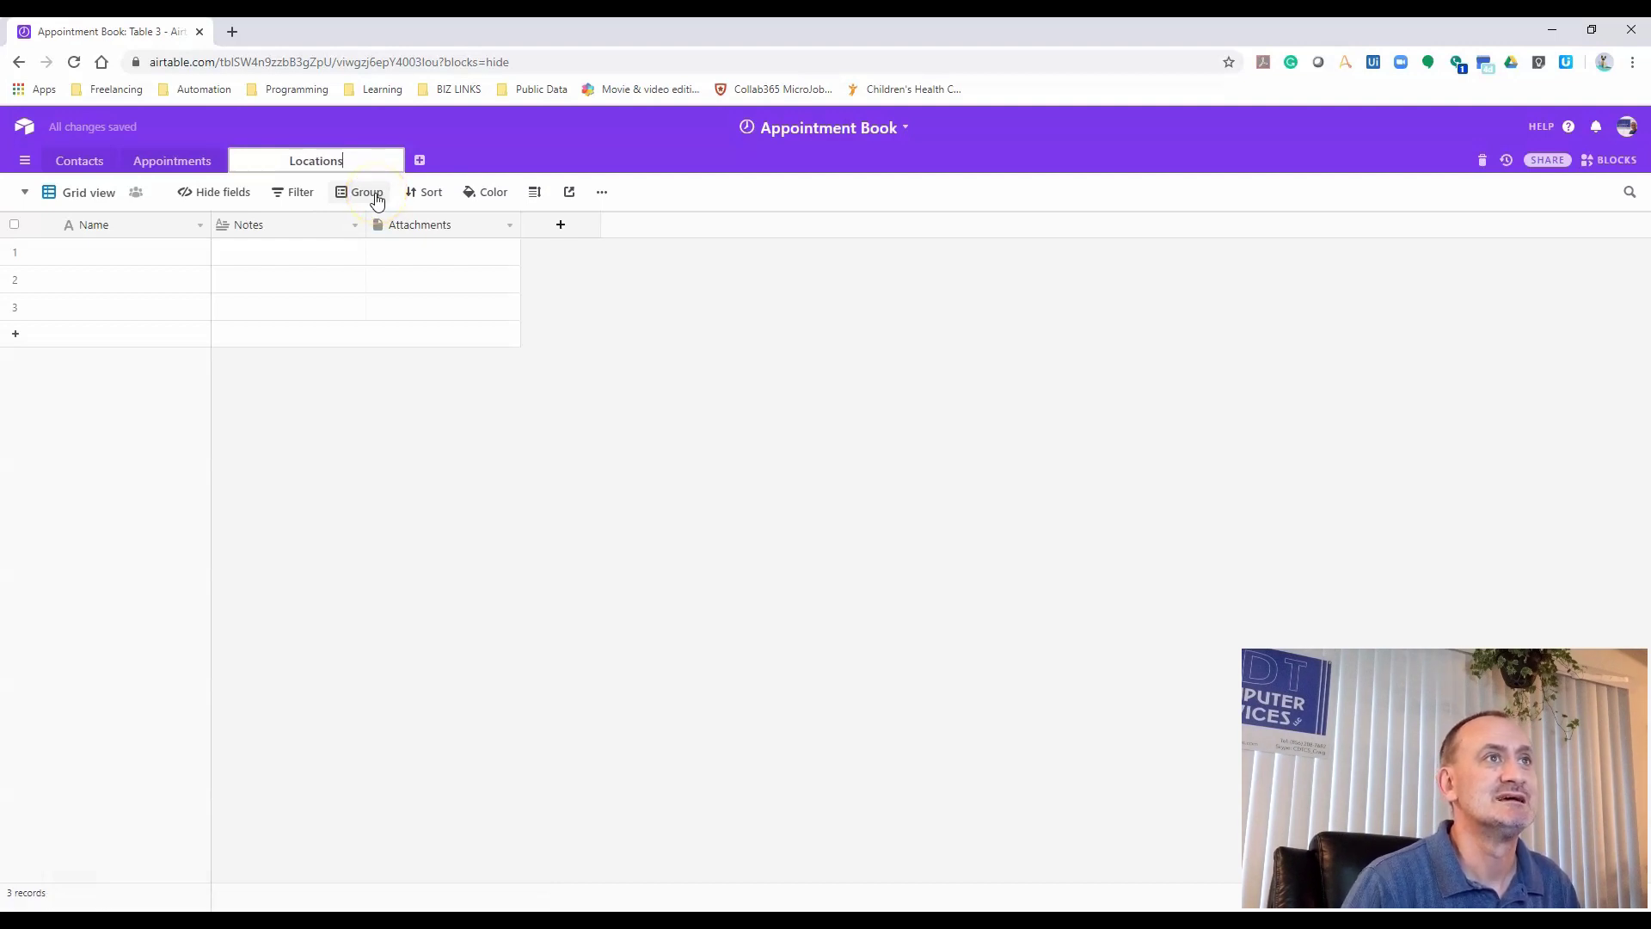
pyautogui.press('Return')
# Delete the default Notes and Attachments fields from the Locations table
pyautogui.click(356, 225)
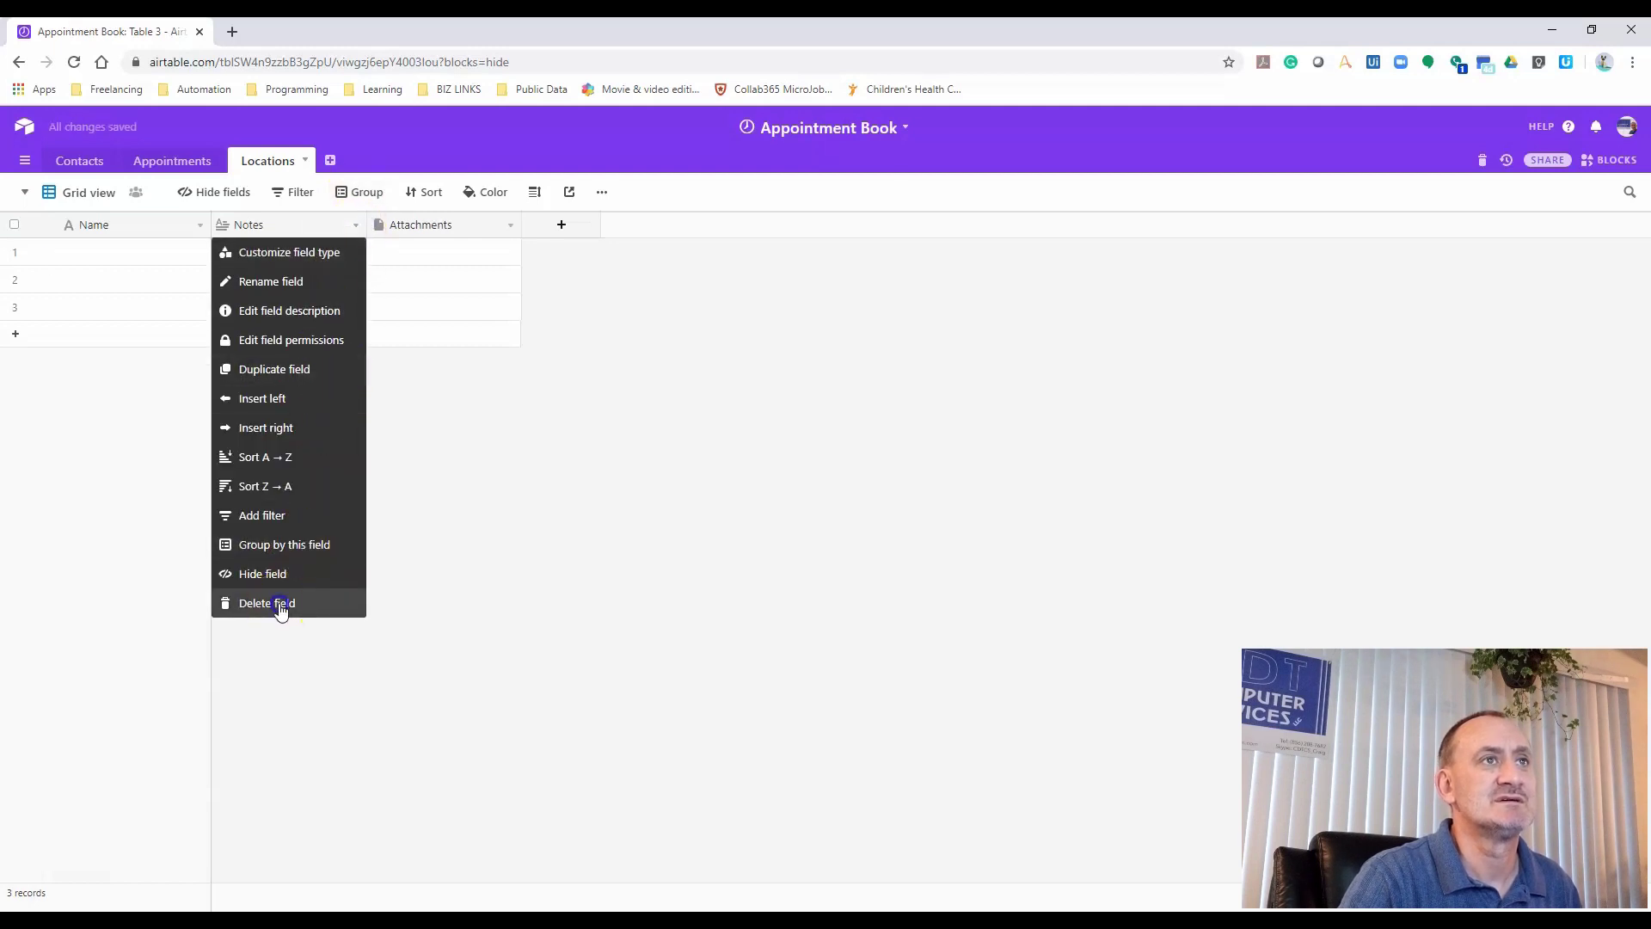
pyautogui.click(279, 606)
pyautogui.click(355, 224)
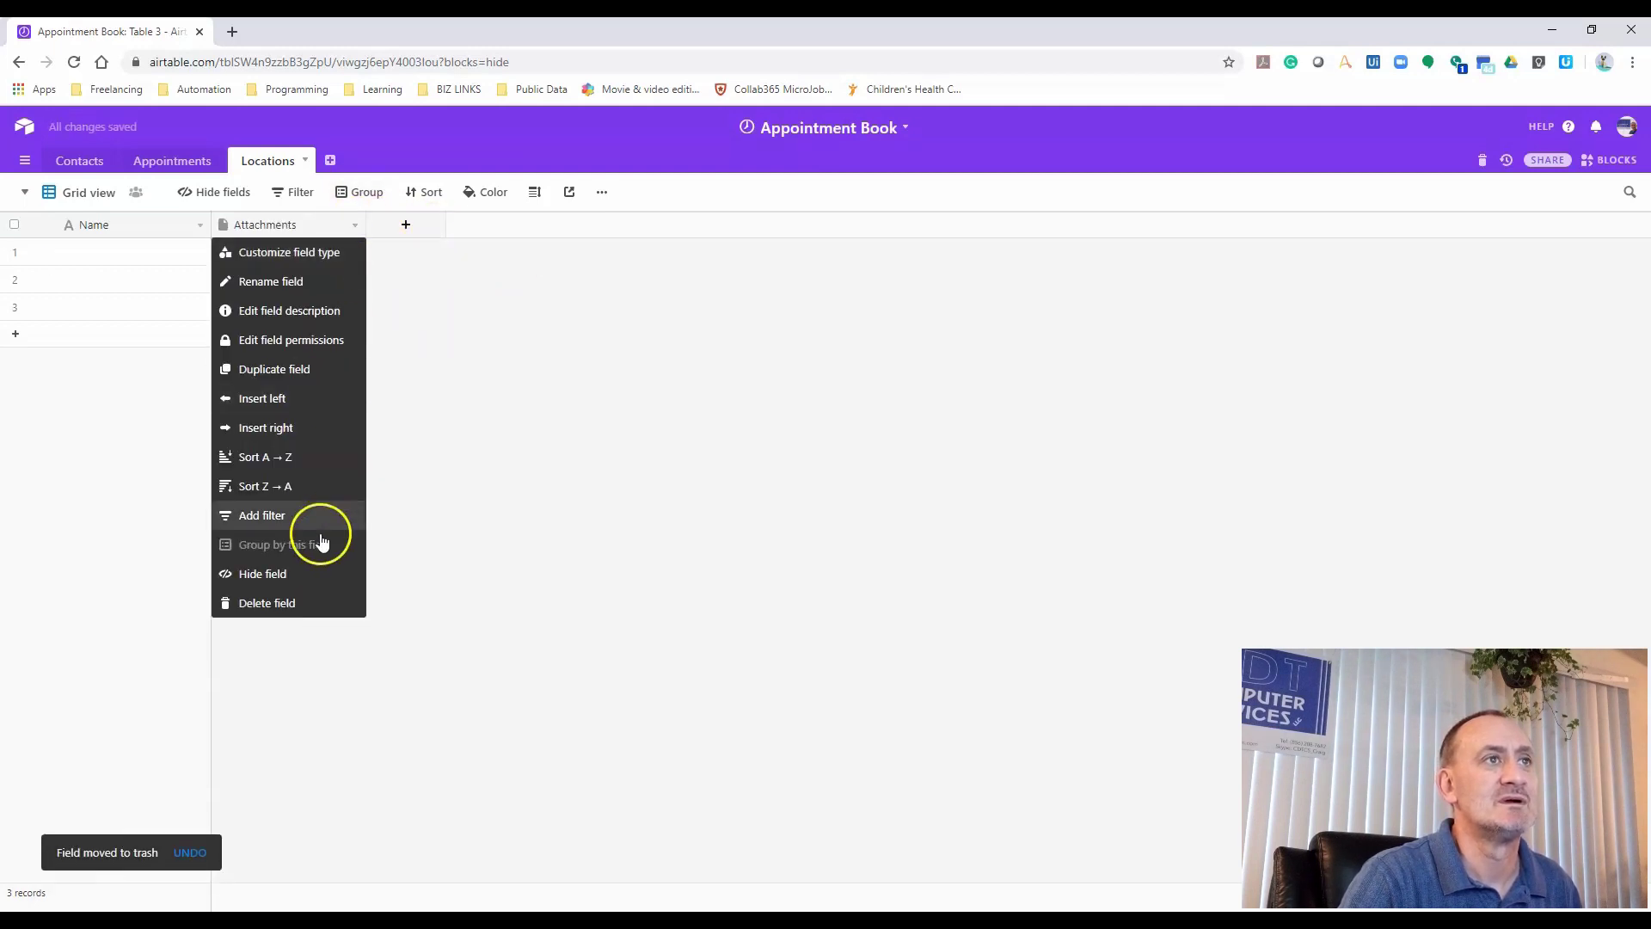
pyautogui.click(282, 604)
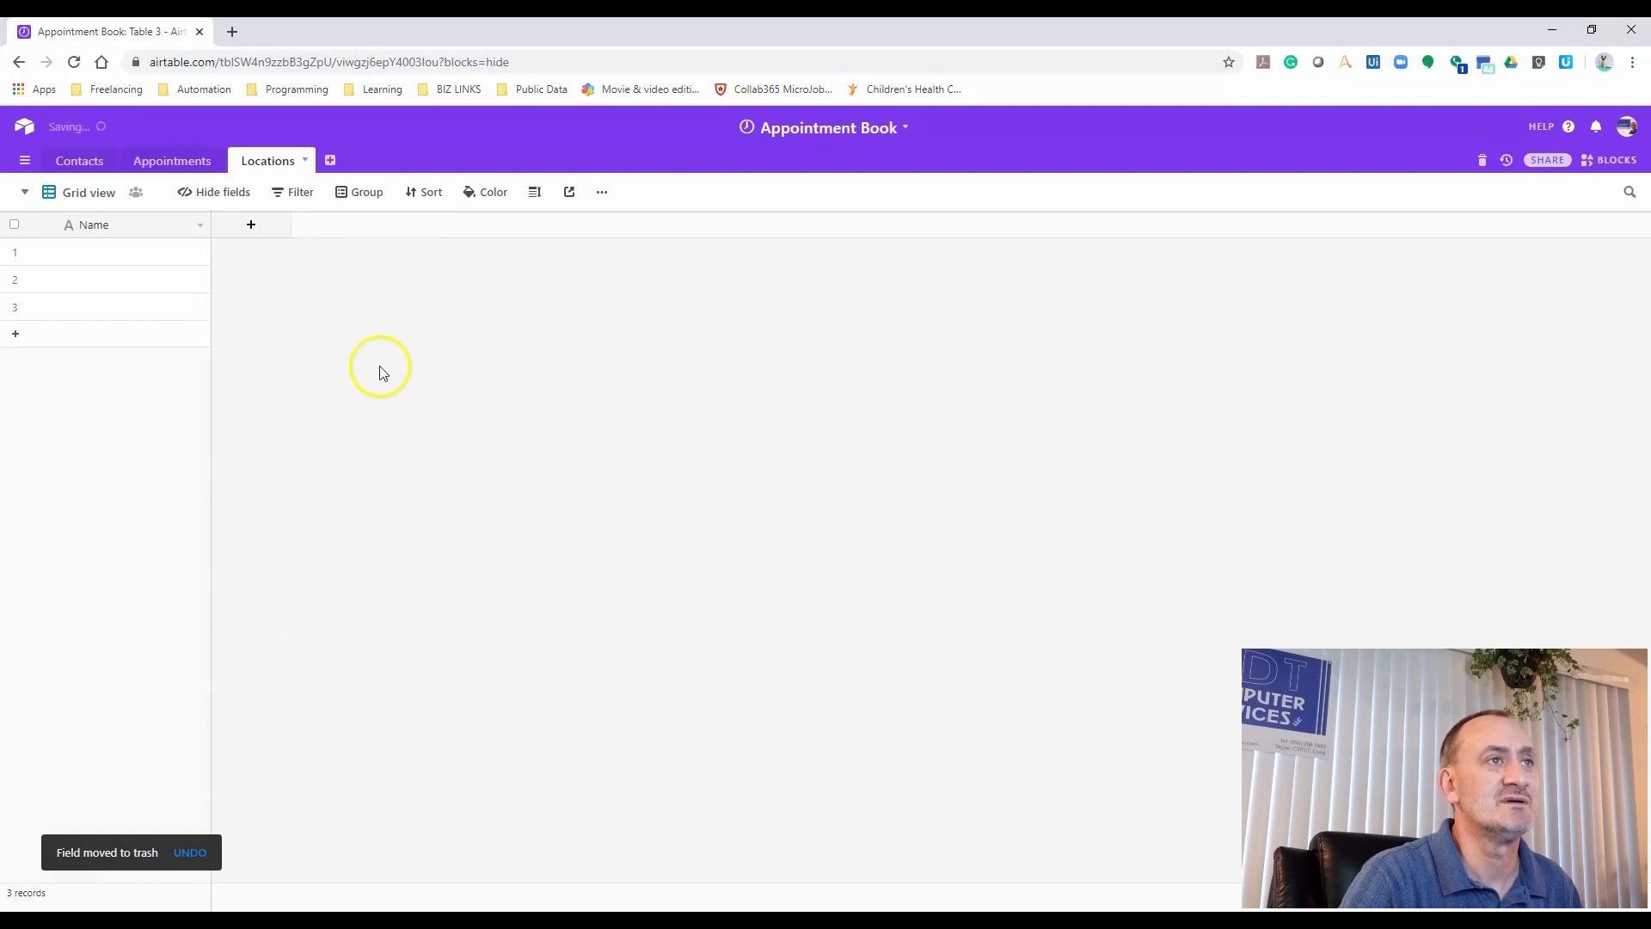
# Rename the Locations table's primary field to "Location Name" and add a single line text field named "Address"
pyautogui.doubleClick(126, 224)
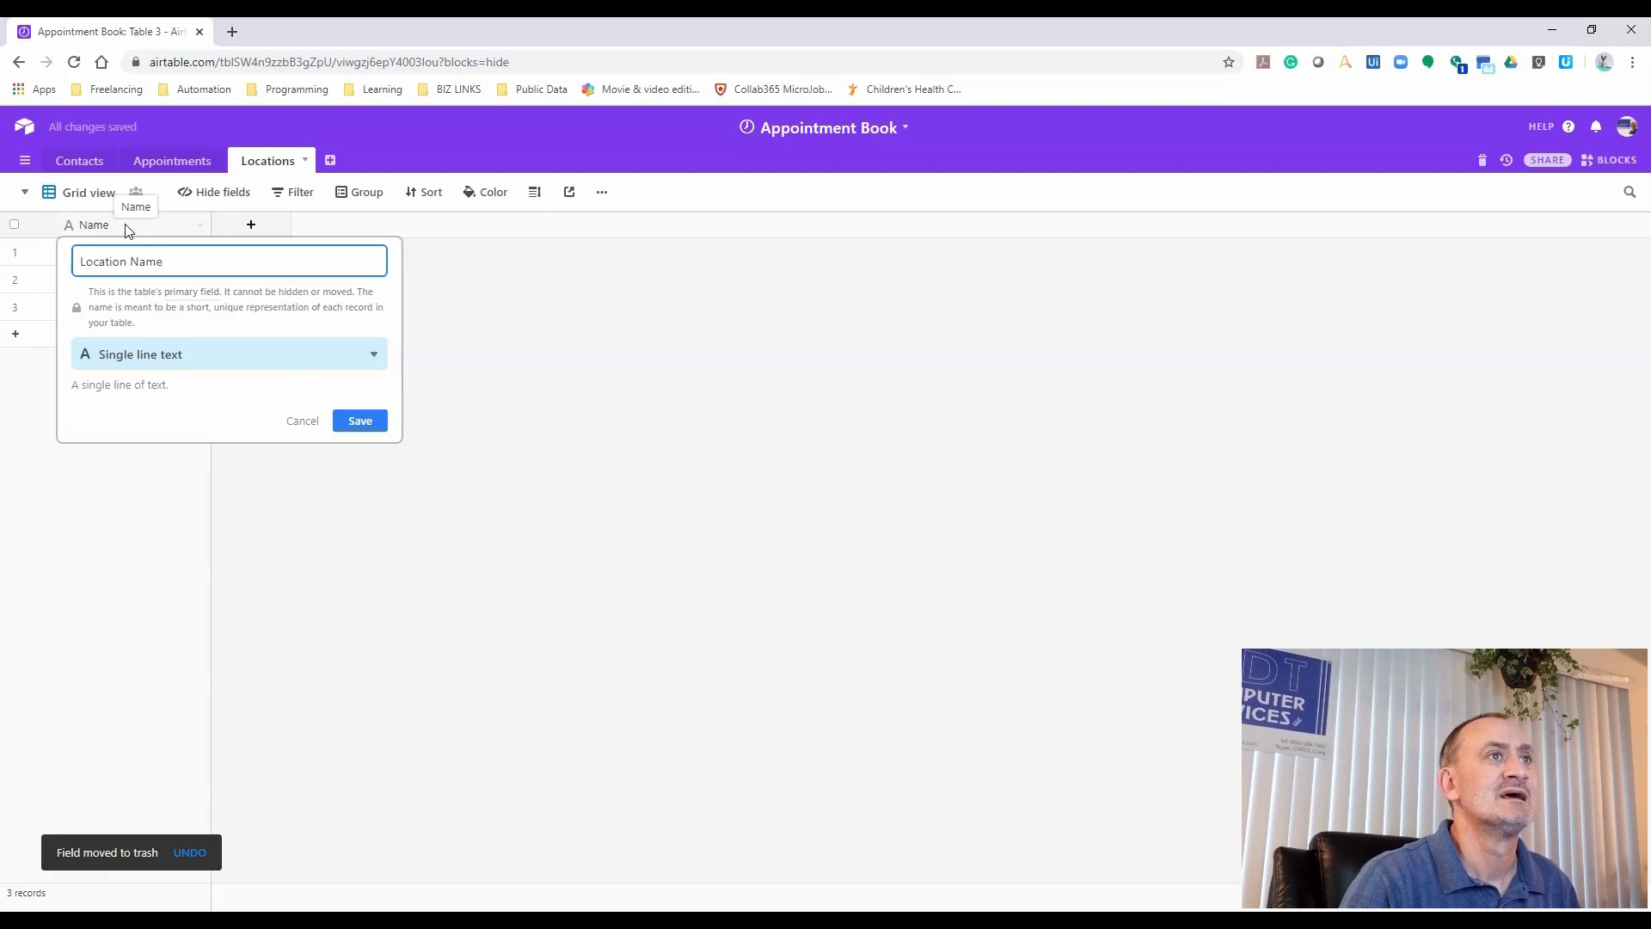
pyautogui.press('Return')
pyautogui.click(266, 224)
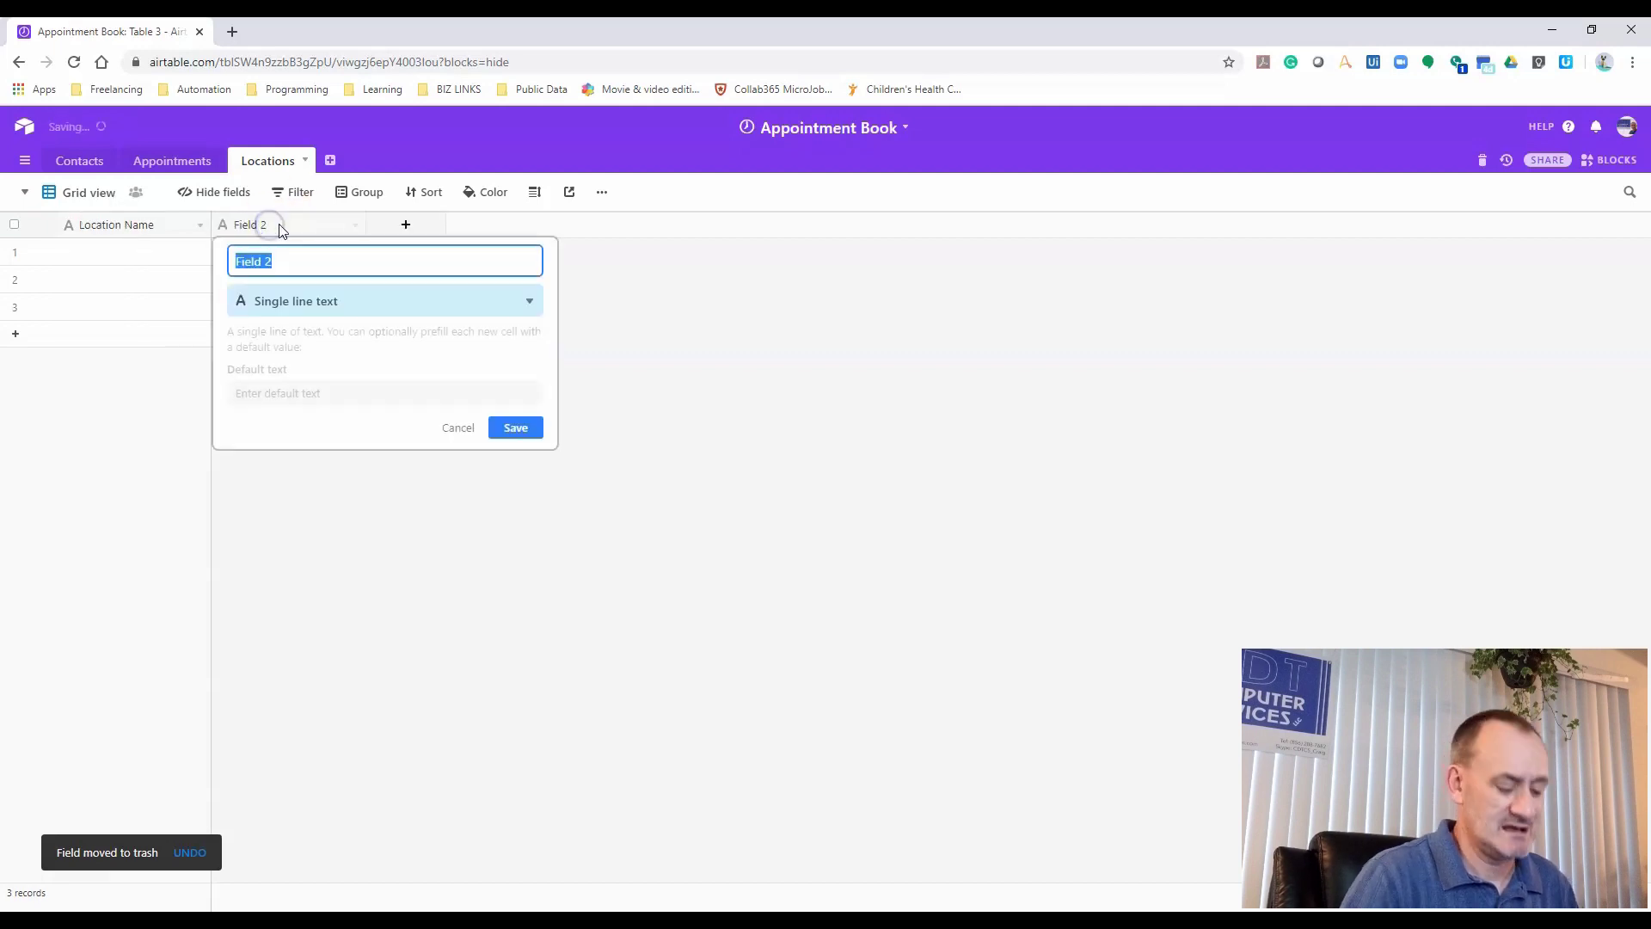
pyautogui.press('BackSpace')
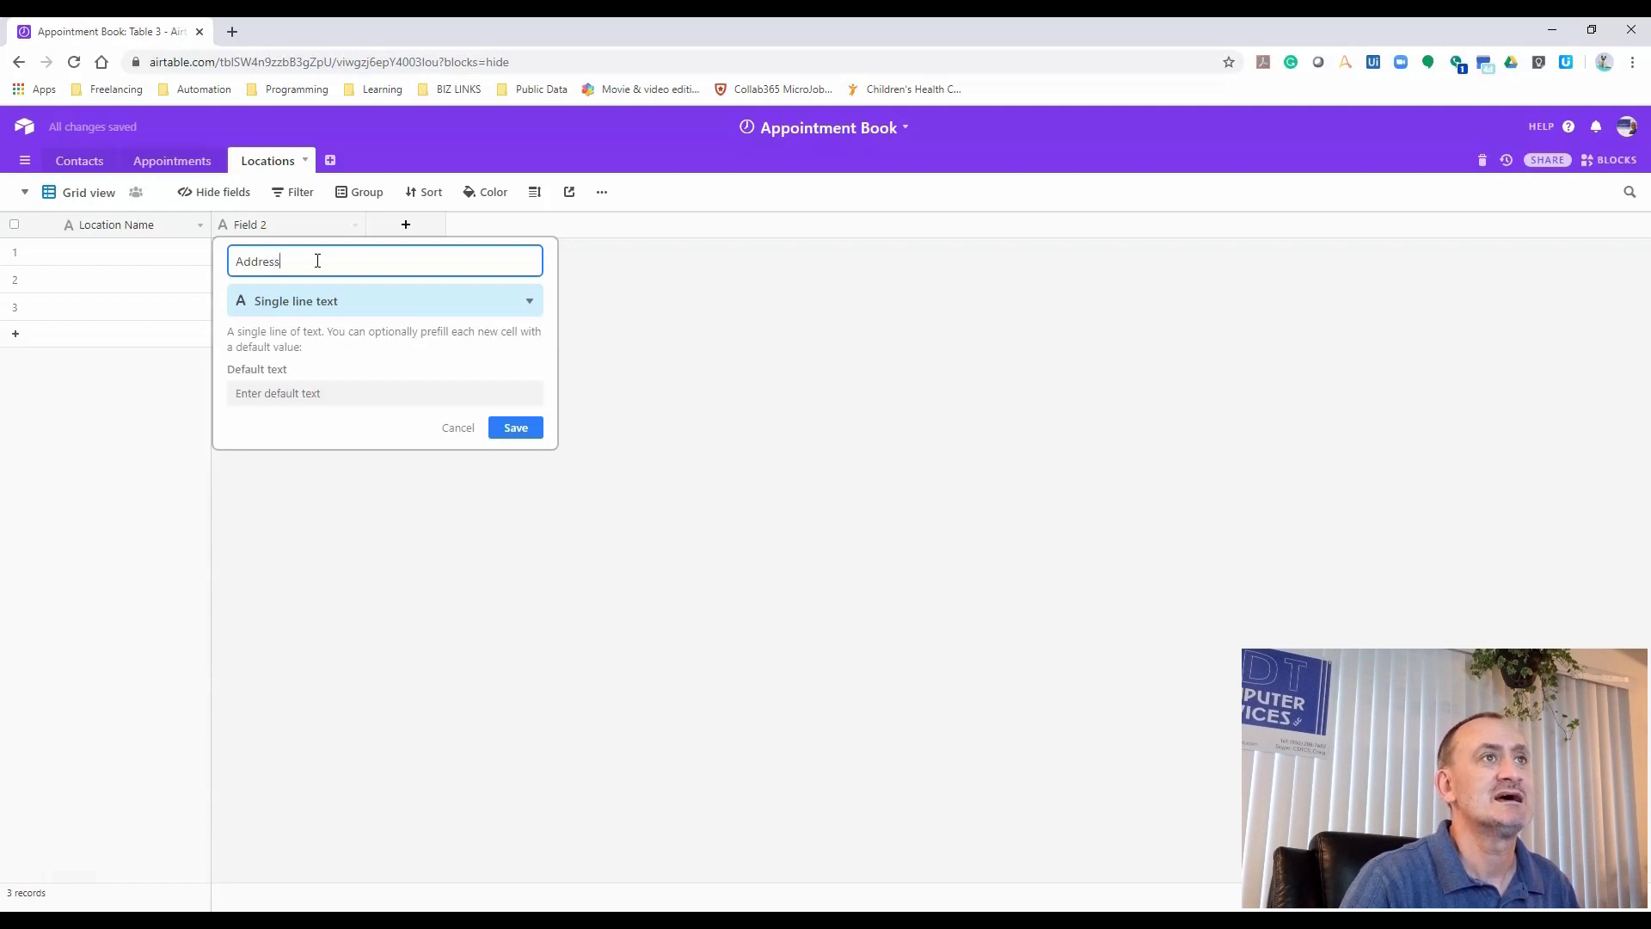
pyautogui.write('dress')
pyautogui.press('Return')
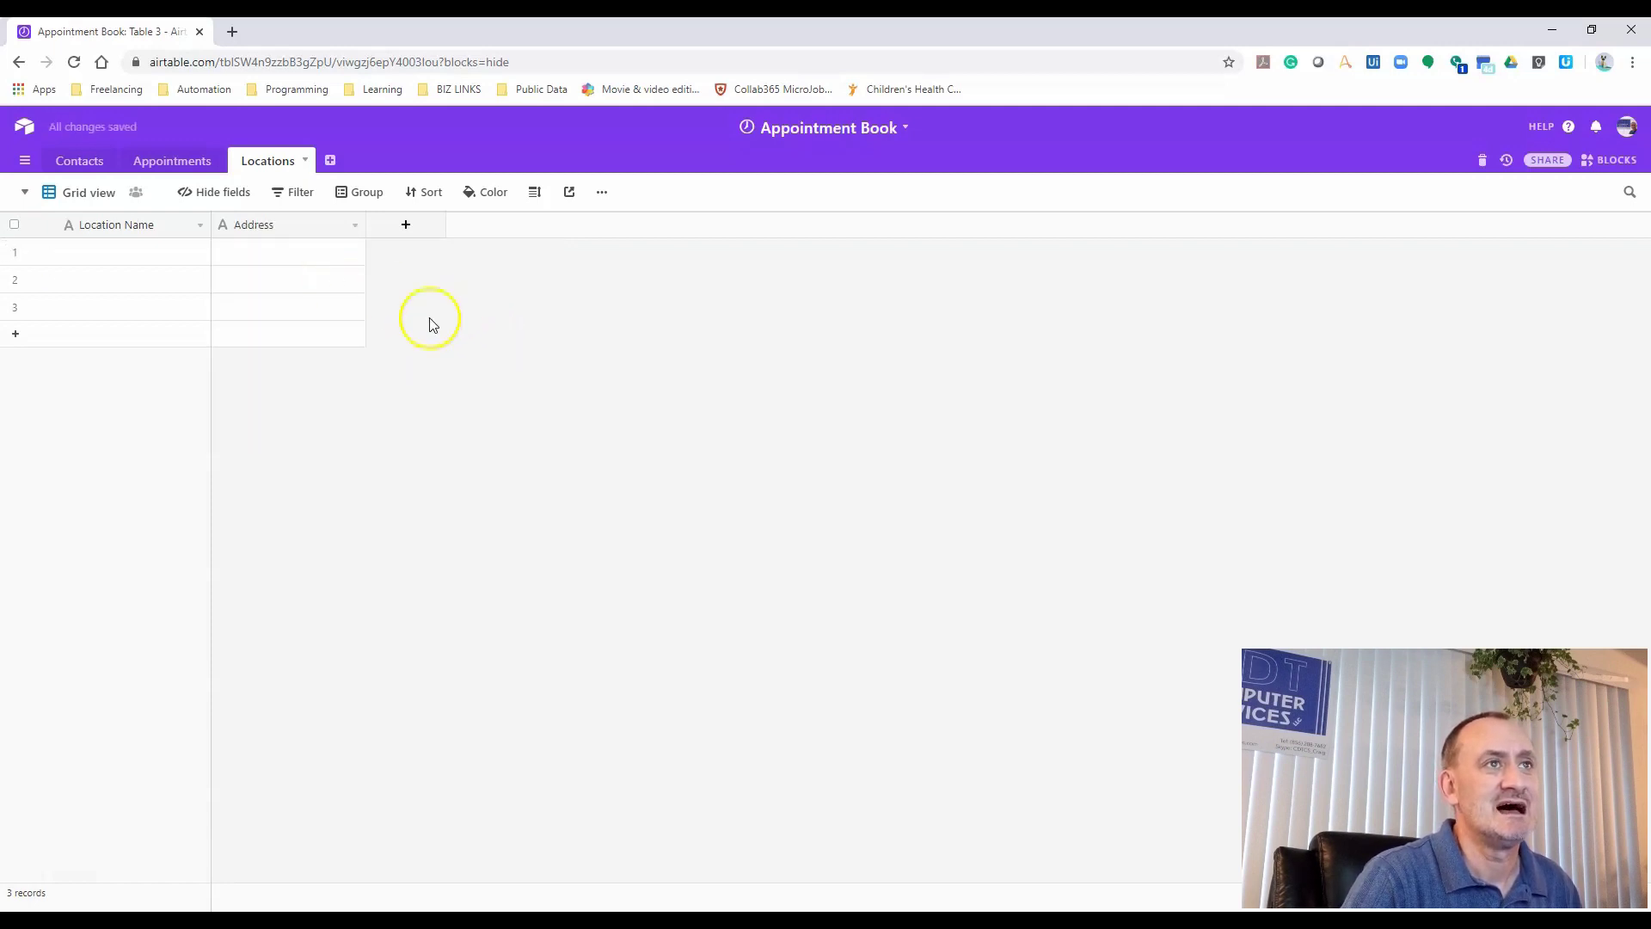
# Widen the Address column and add a field named "Phone #" with the Phone number type
pyautogui.moveTo(366, 222); pyautogui.dragTo(623, 219)
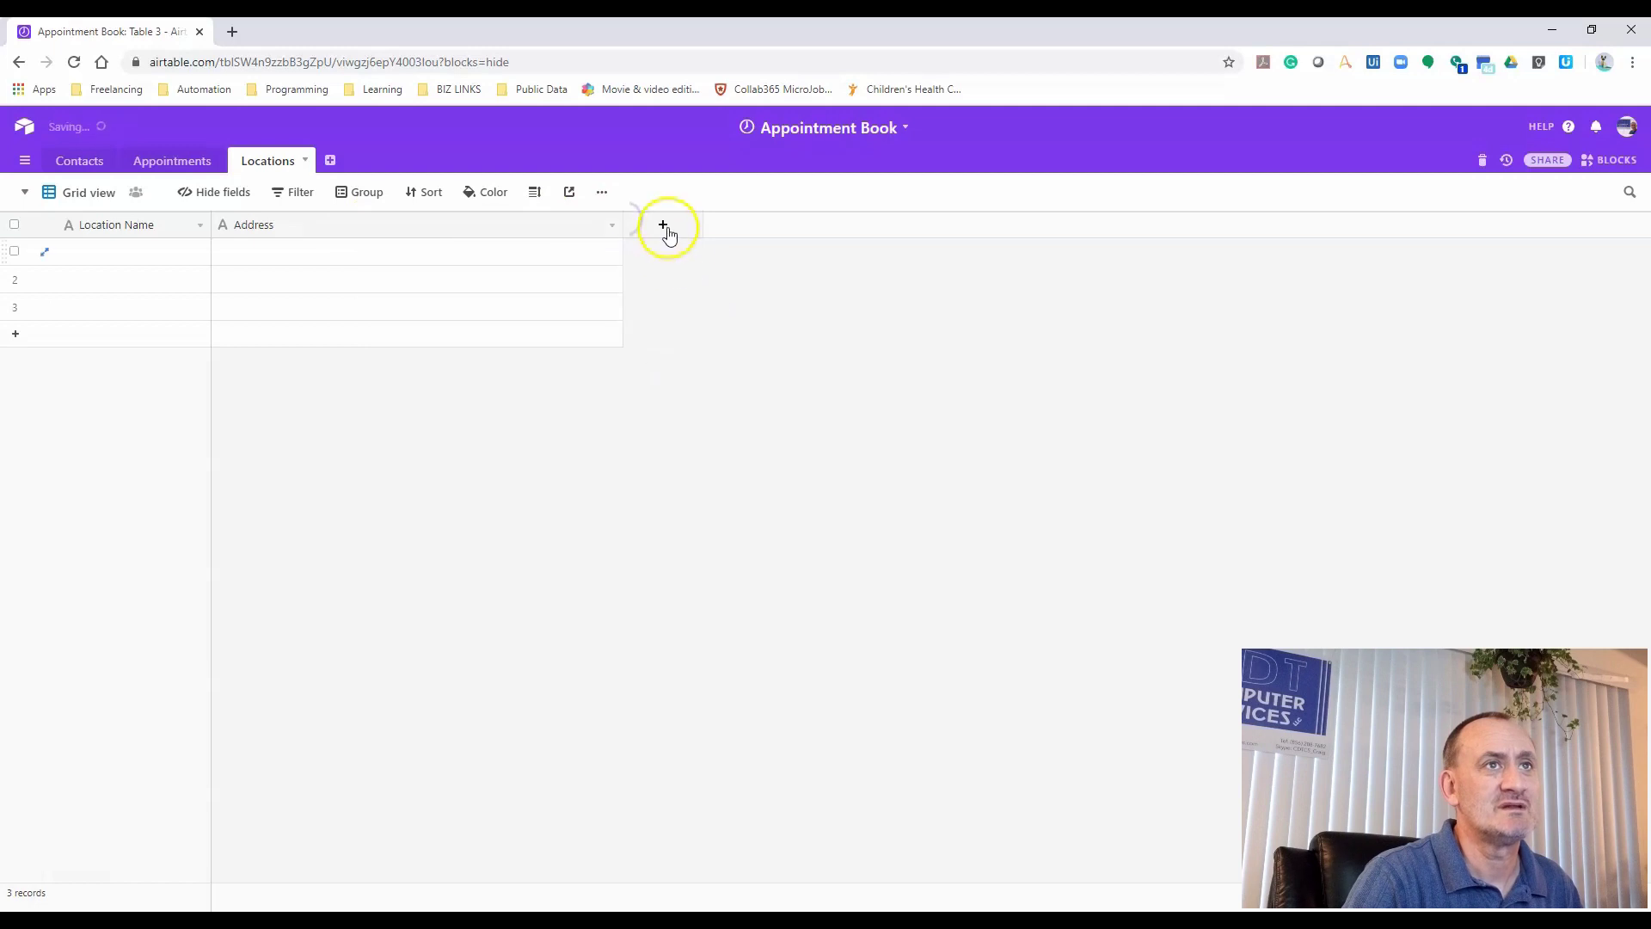
pyautogui.click(663, 225)
pyautogui.write('Phone #')
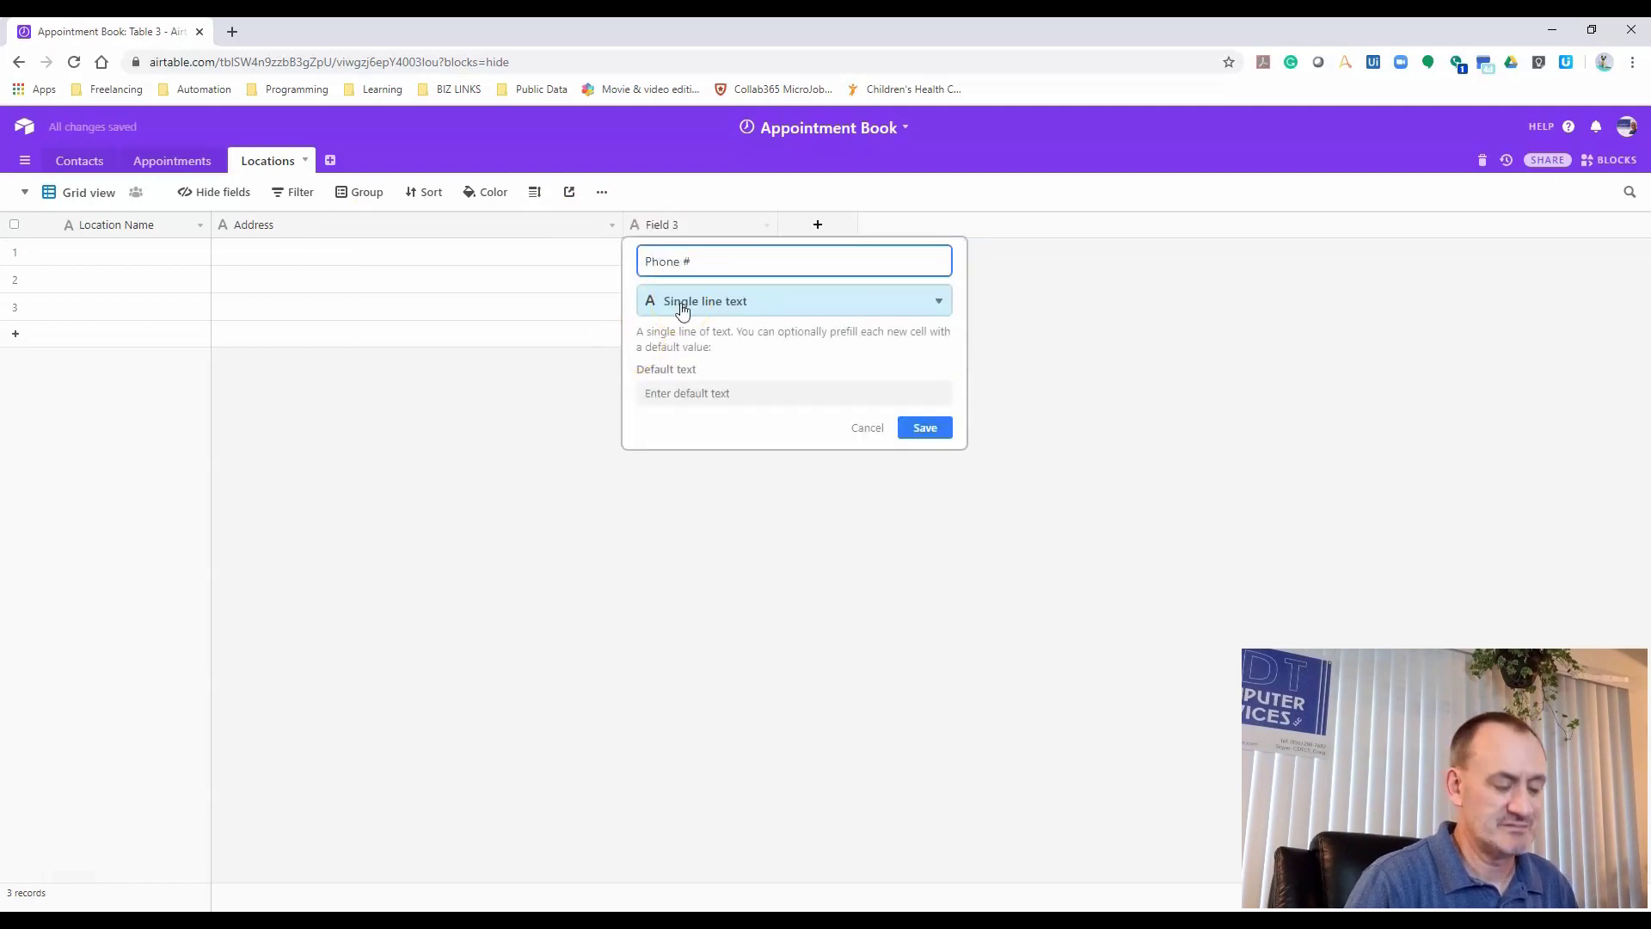
pyautogui.click(682, 308)
pyautogui.write('ph')
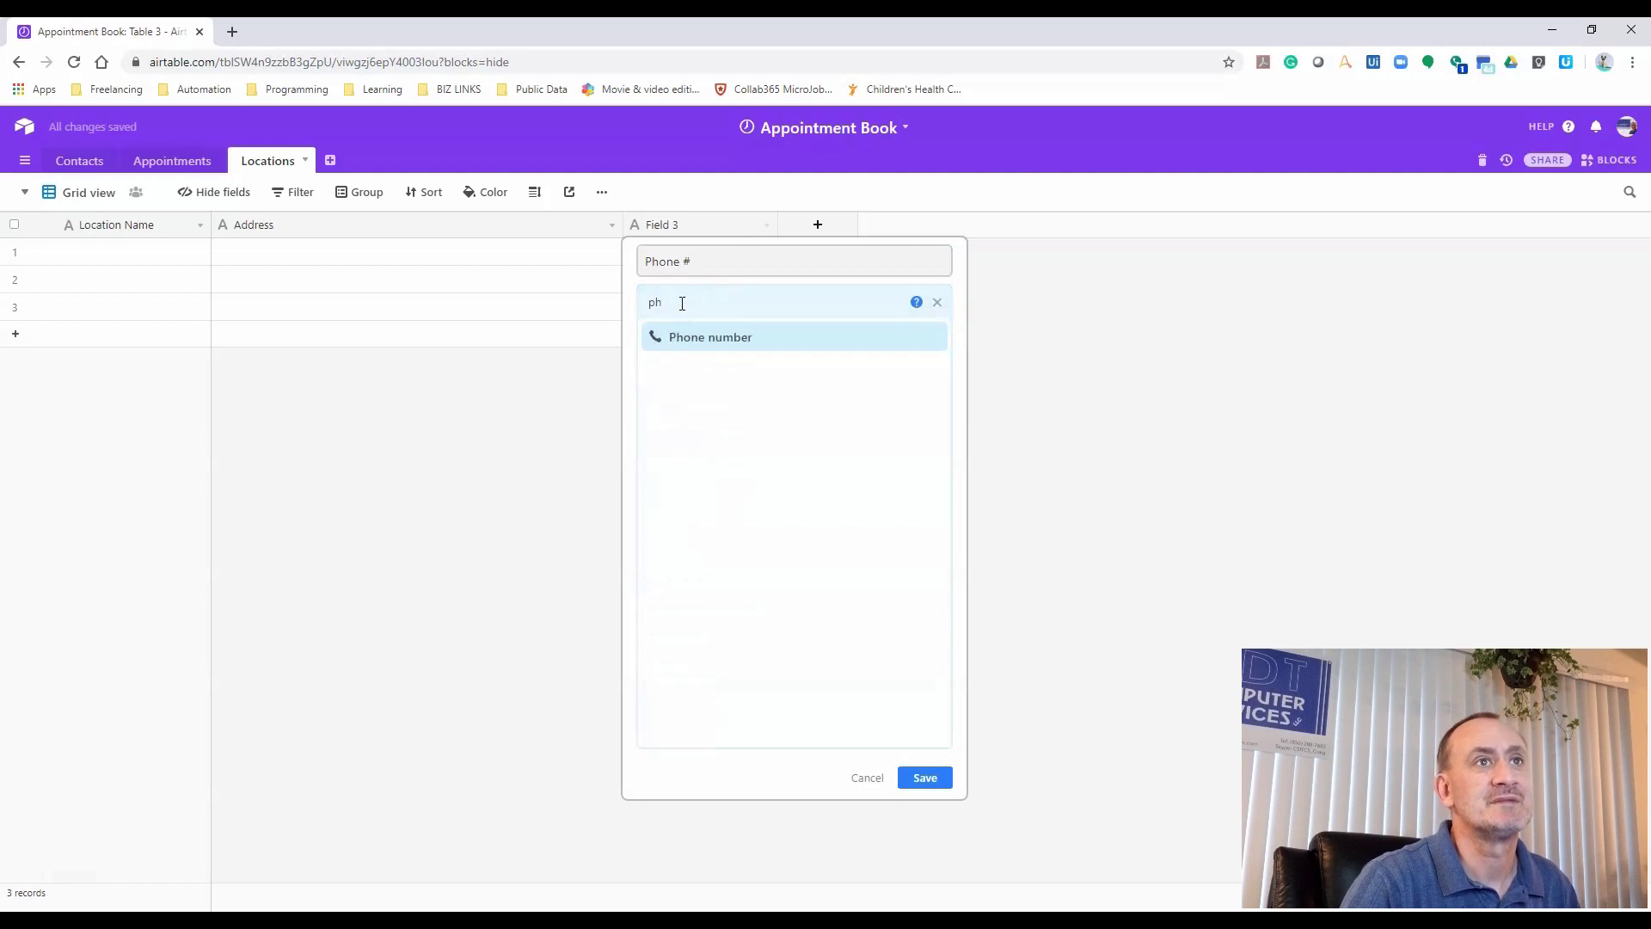
pyautogui.click(730, 342)
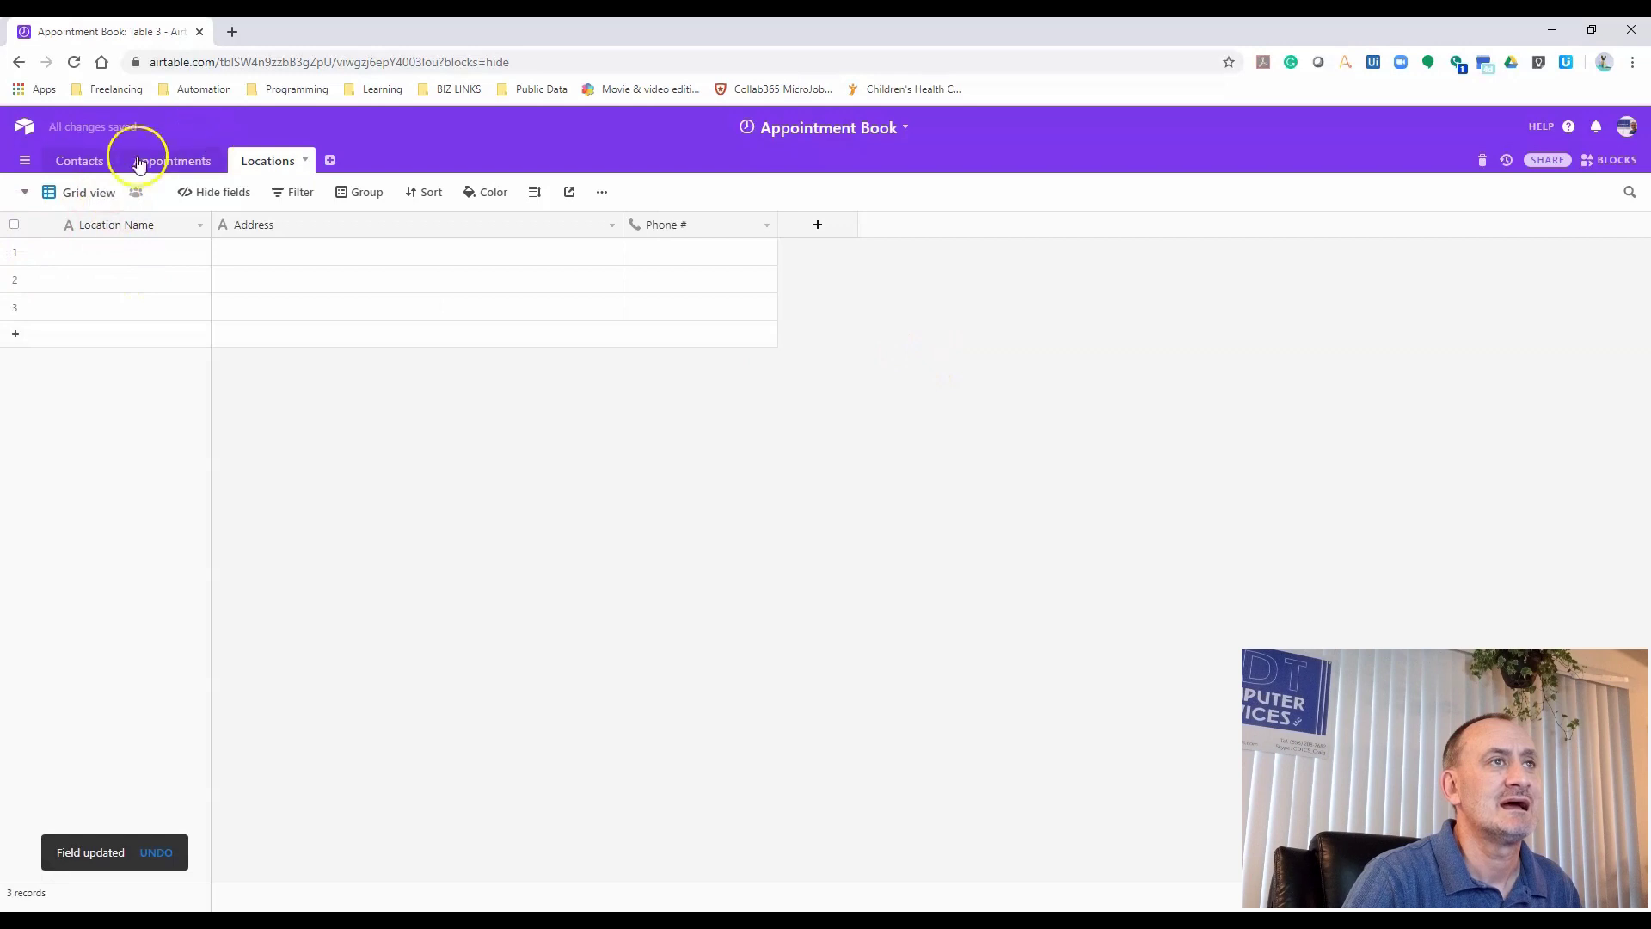
# Enter "Diner", "Another dine" and "Conference" as the location names of the first three records in the Locations table
pyautogui.click(172, 162)
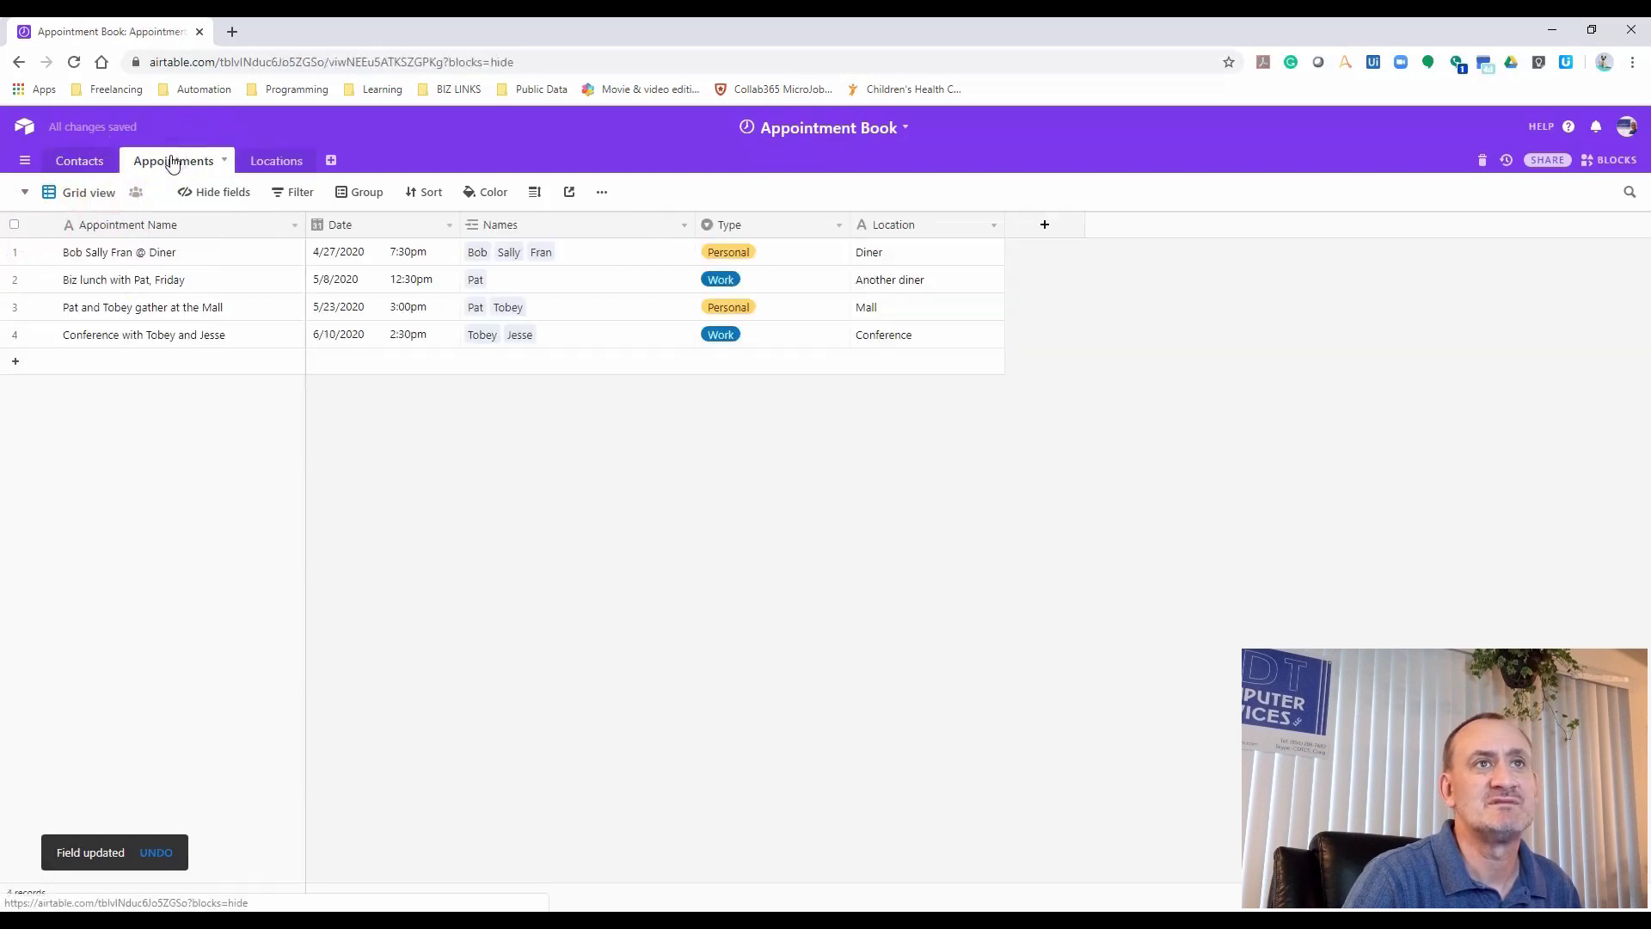
pyautogui.click(271, 164)
pyautogui.click(95, 262)
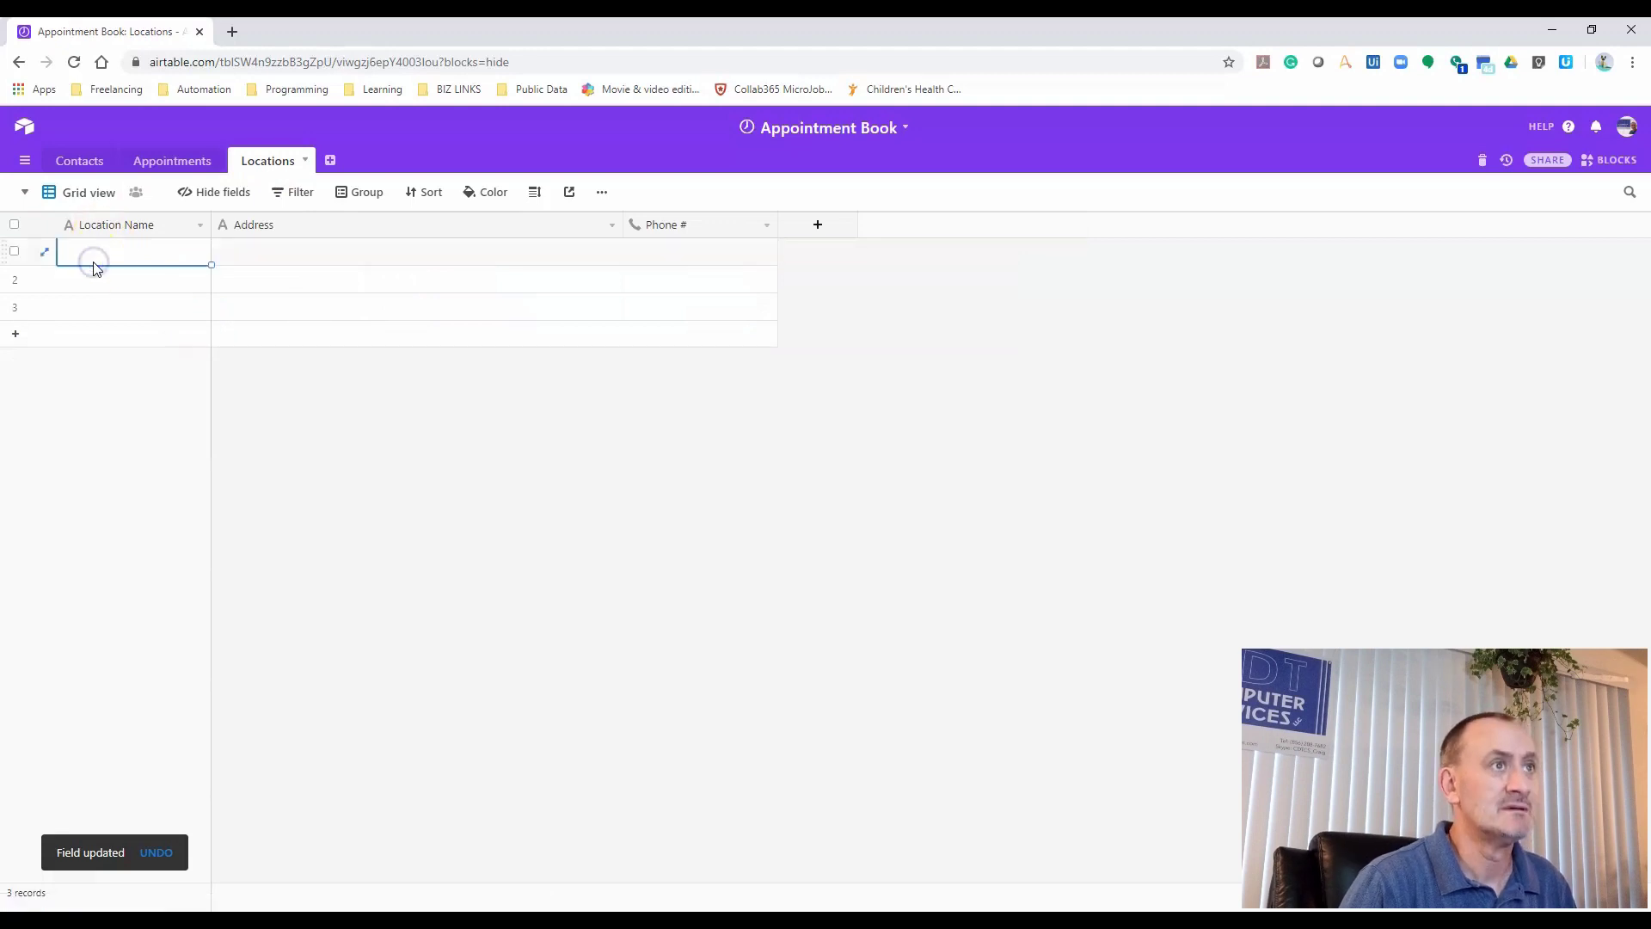
pyautogui.write('Diner')
pyautogui.press('Return')
pyautogui.write('amn')
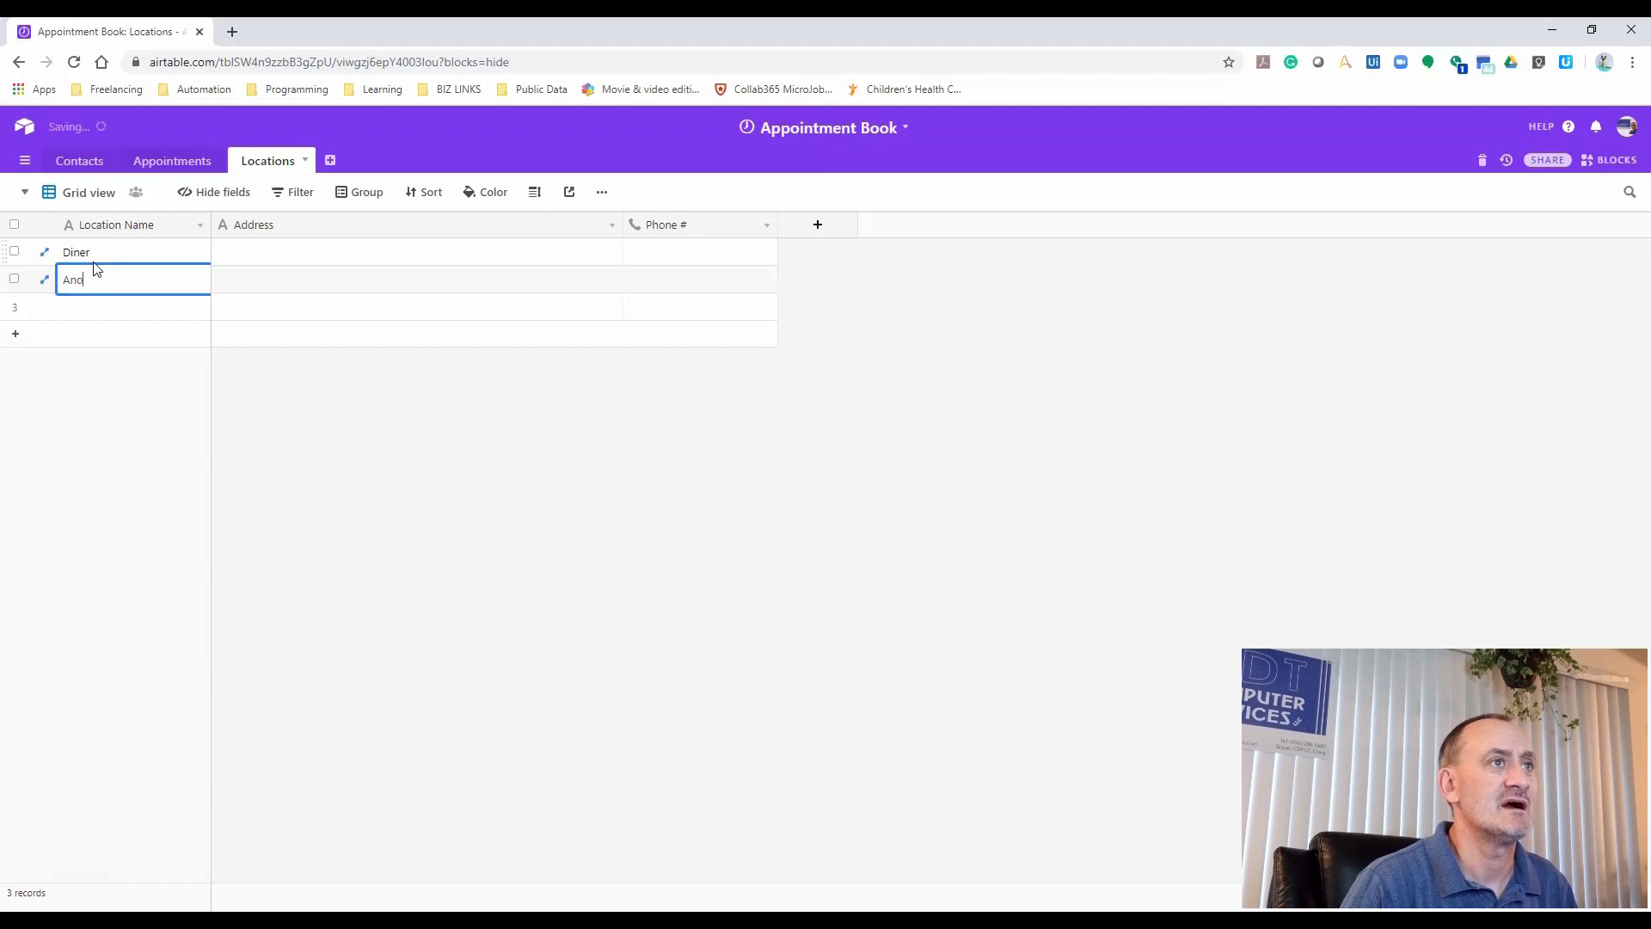
pyautogui.press('Return')
pyautogui.write('Confere')
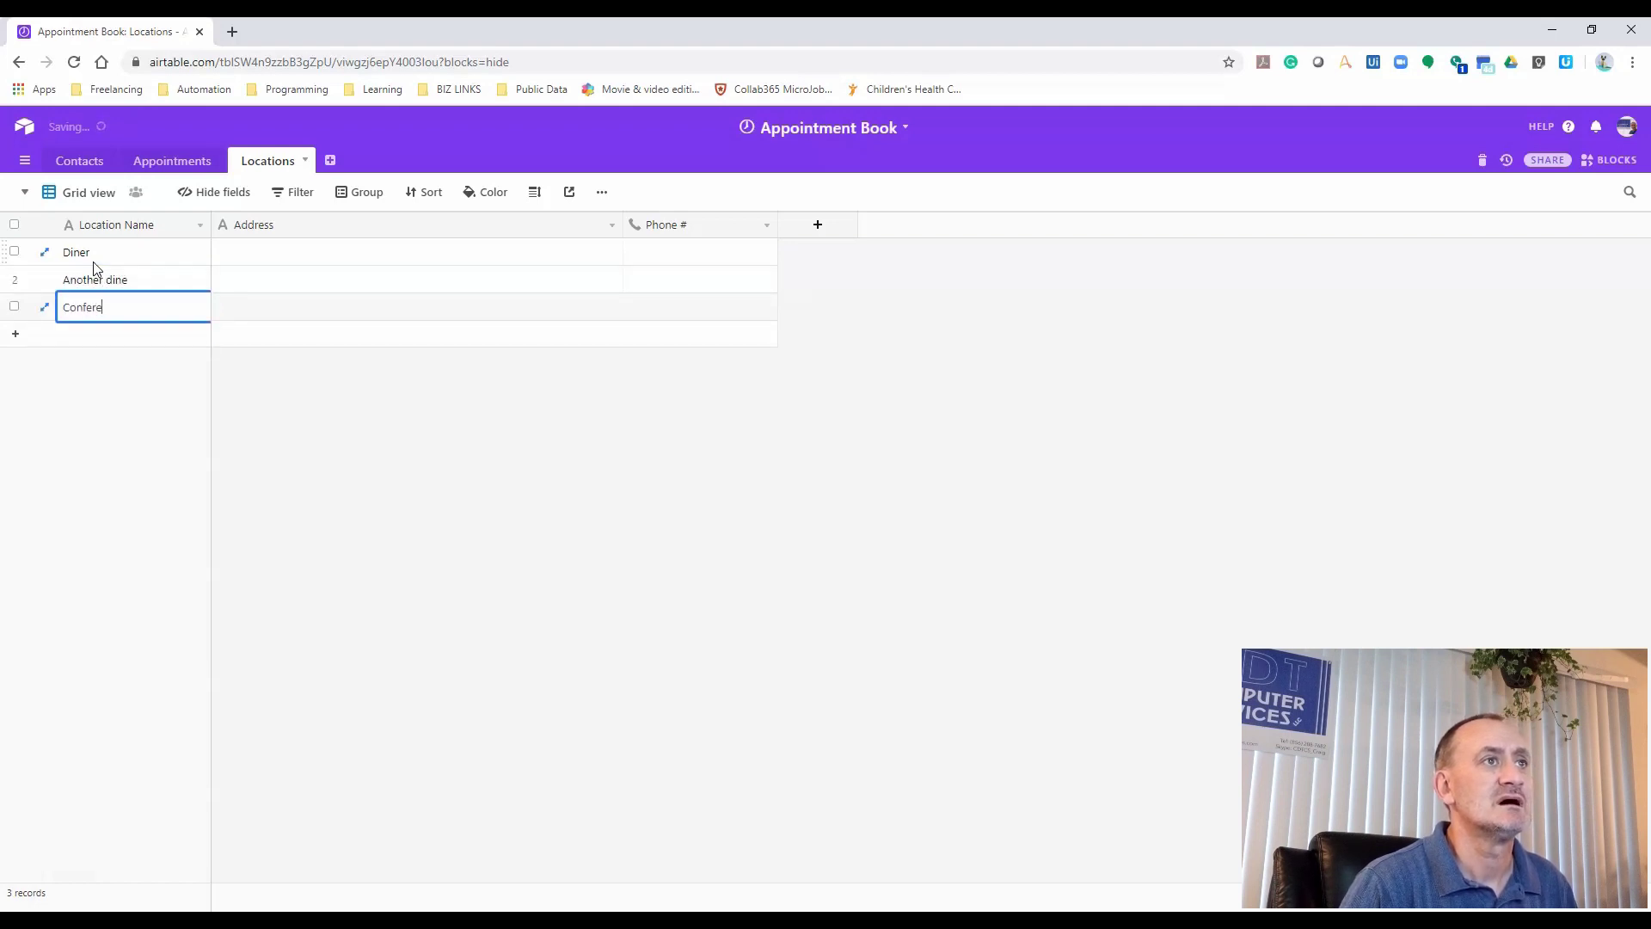
pyautogui.press('Tab')
# Correct the second record's location name to "Another diner"
pyautogui.press('Up')
pyautogui.press('Up')
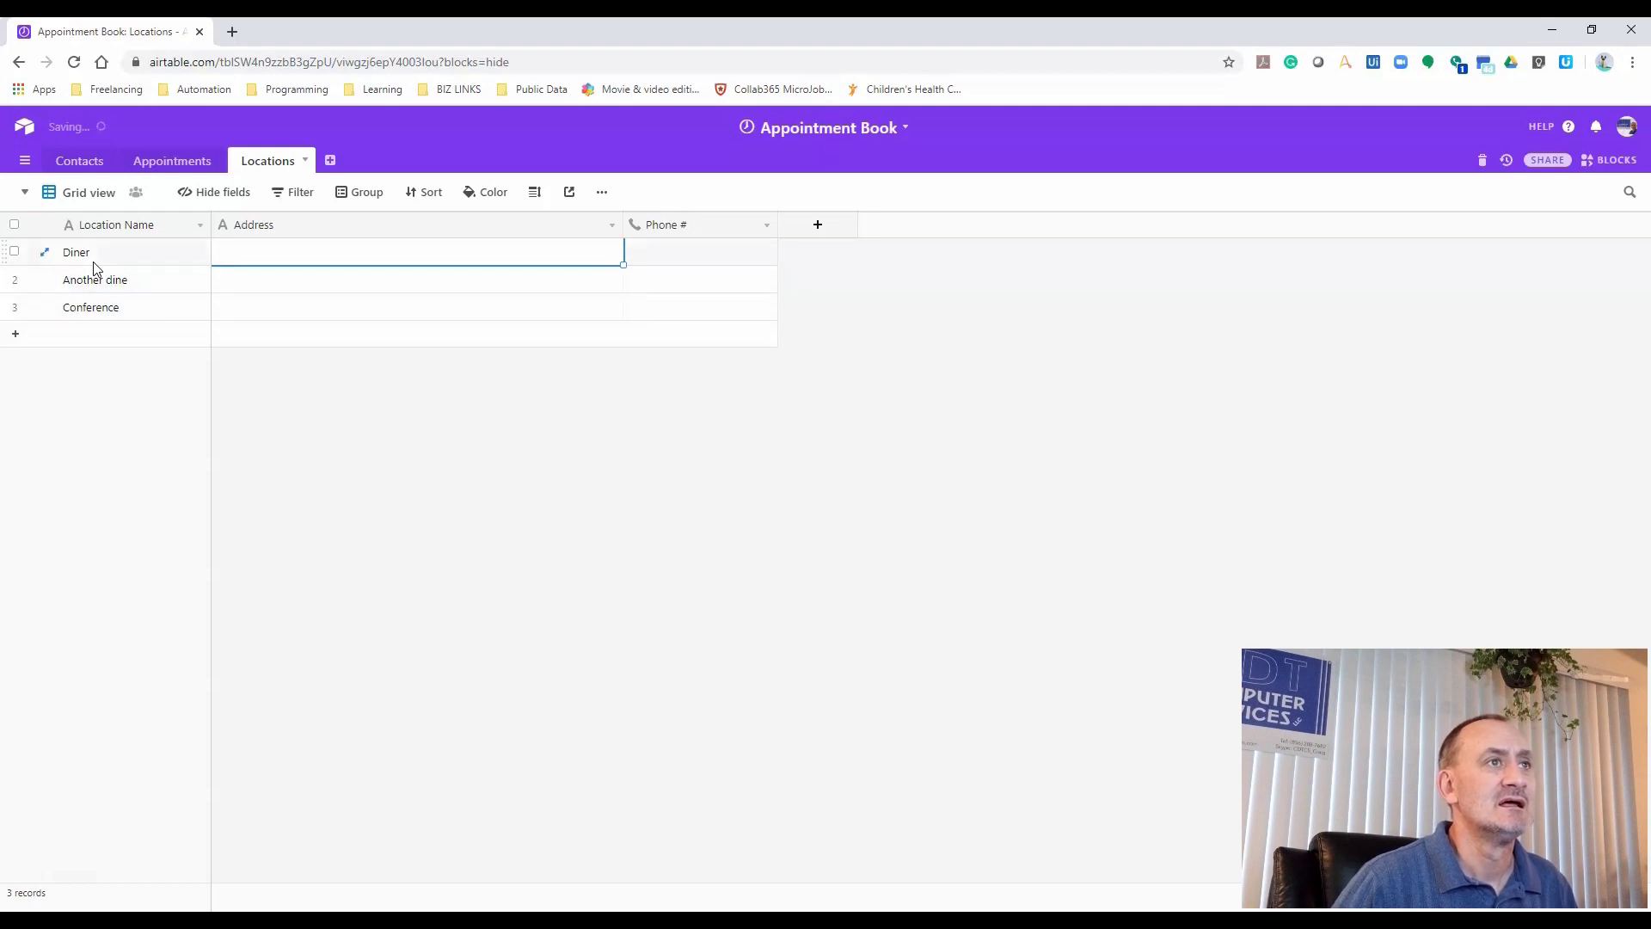
pyautogui.press('Down')
pyautogui.press('Left')
pyautogui.press('F1')
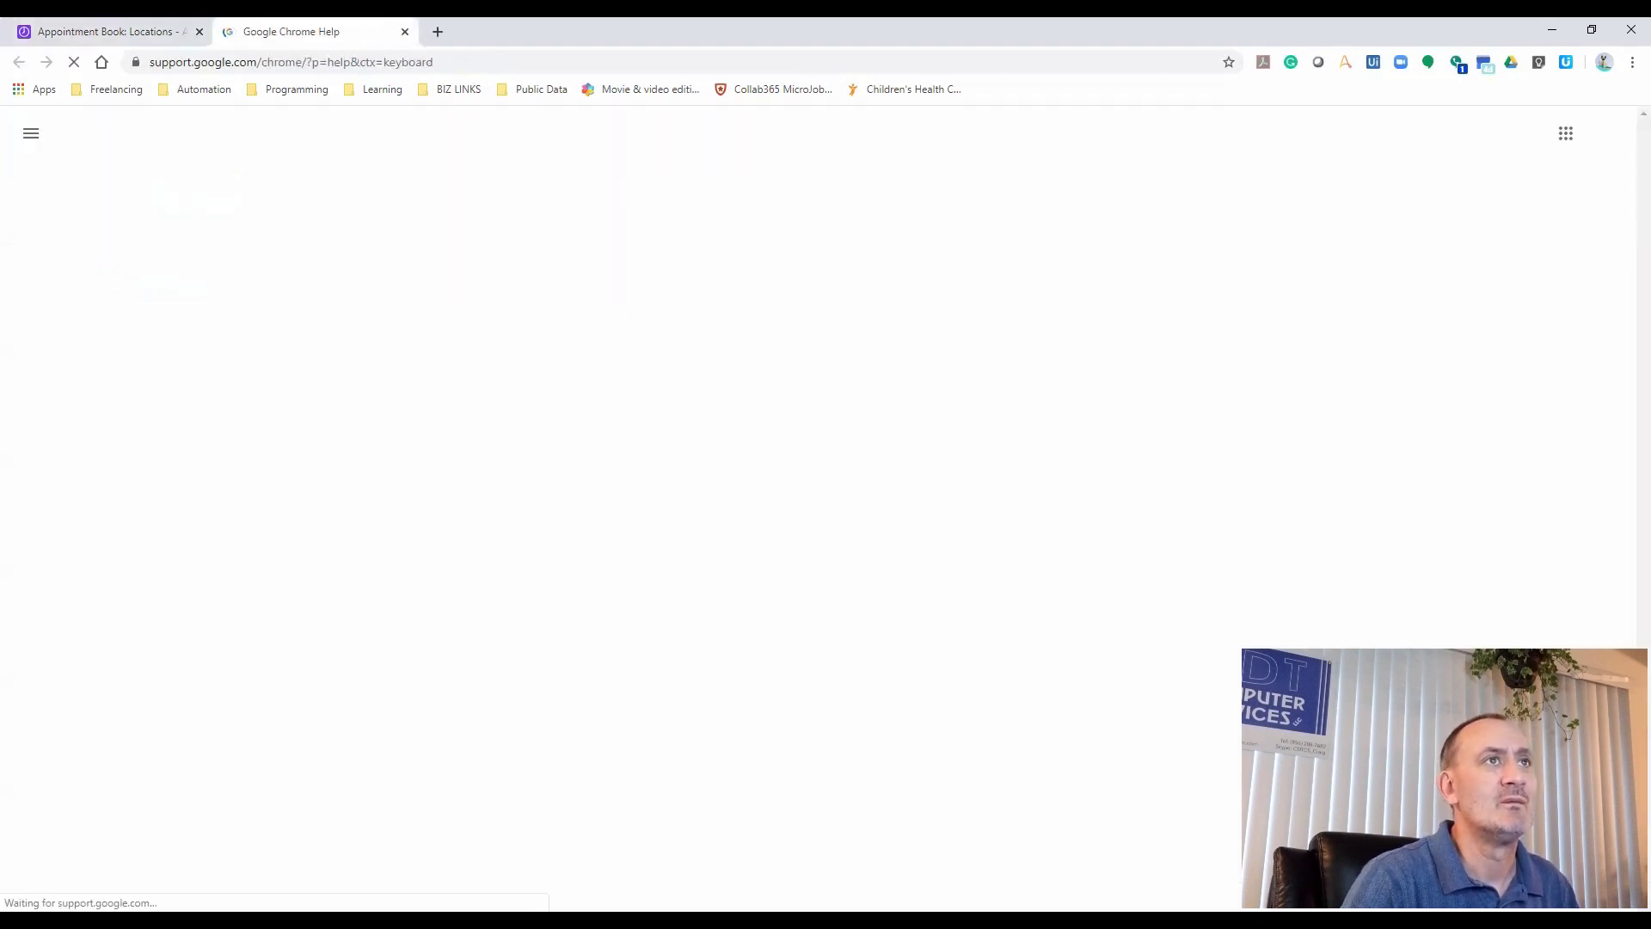
pyautogui.hotkey('ctrl', 'w')
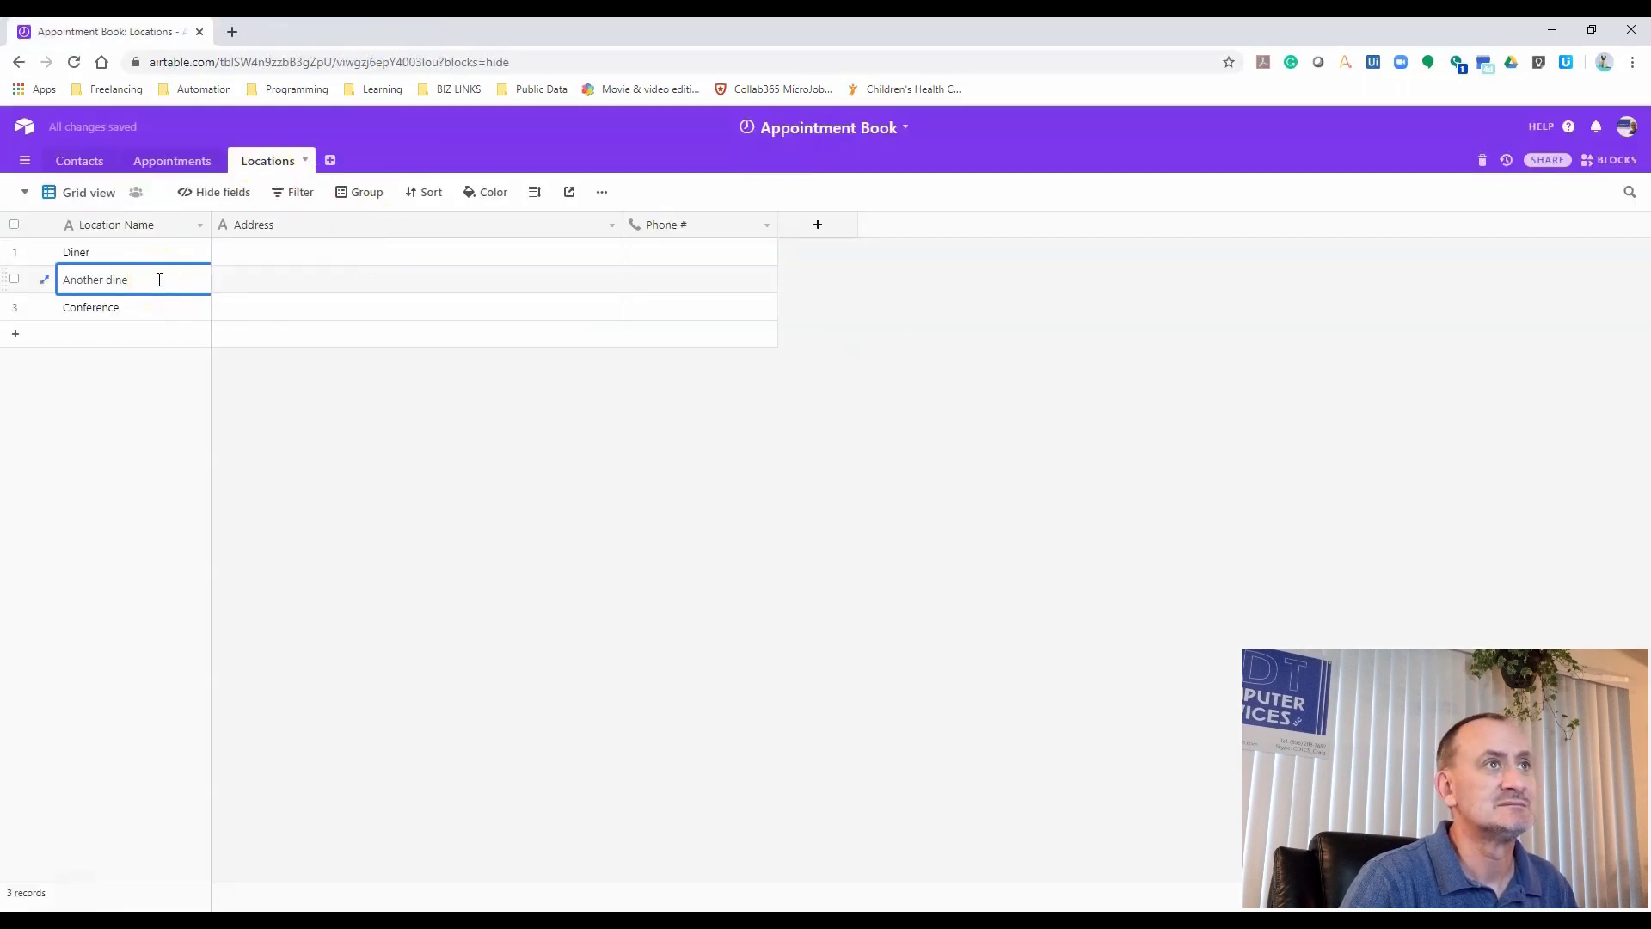
pyautogui.write('r')
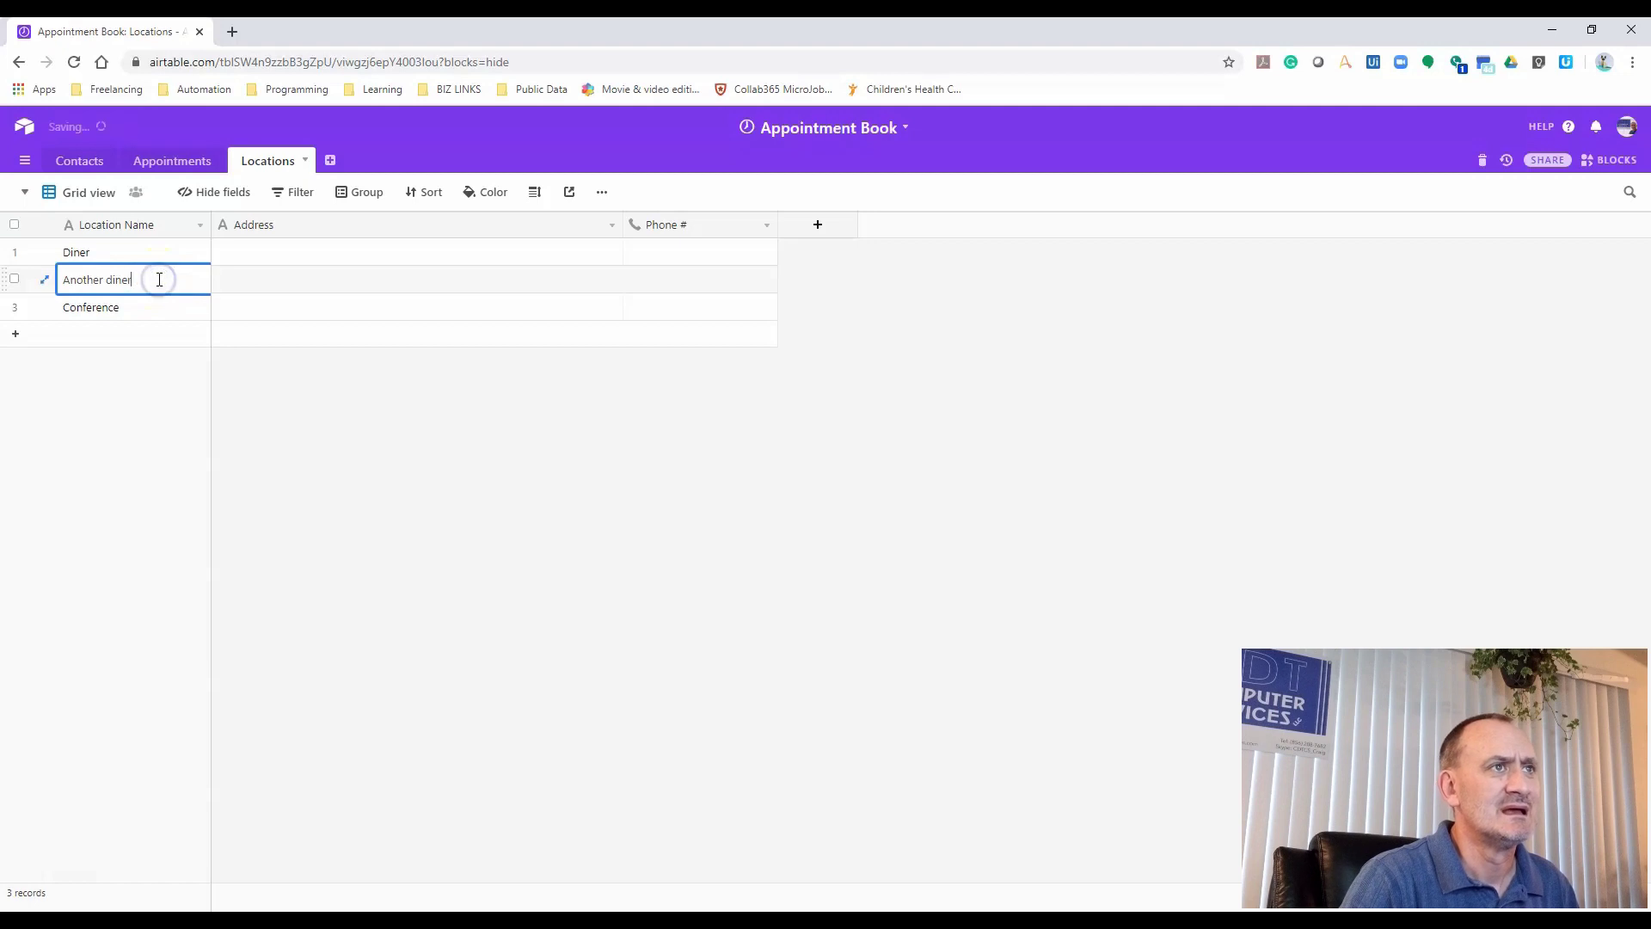
# Add a fourth record to the Locations table with the location name "Mall"
pyautogui.click(150, 308)
pyautogui.click(148, 341)
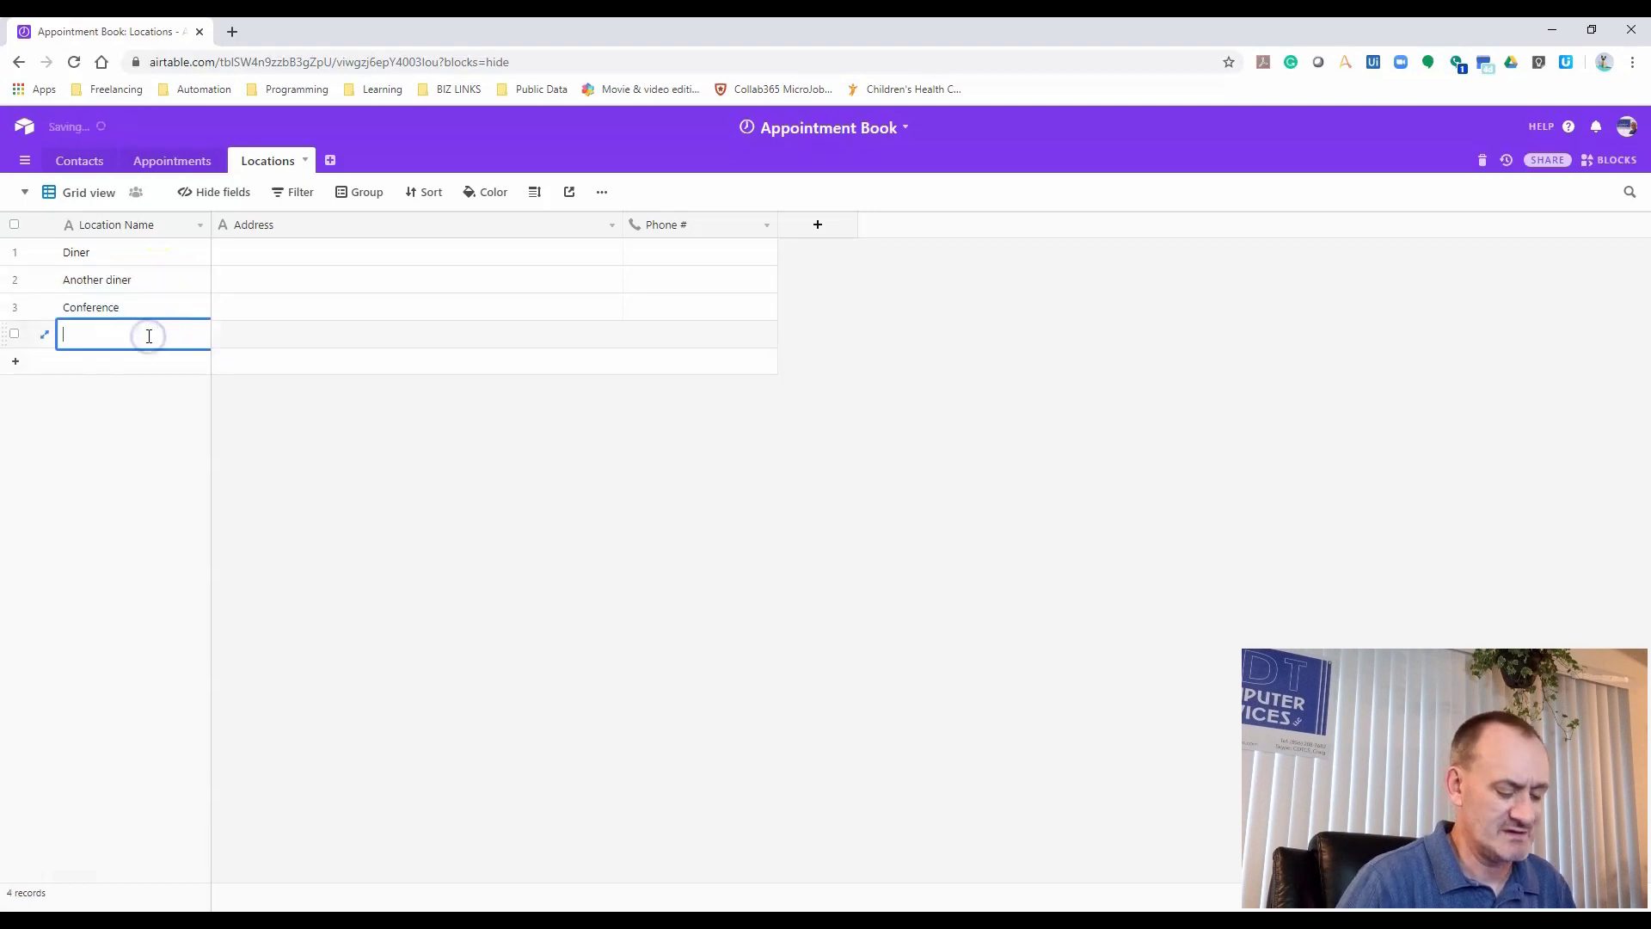
pyautogui.write('Mall')
pyautogui.press('Tab')
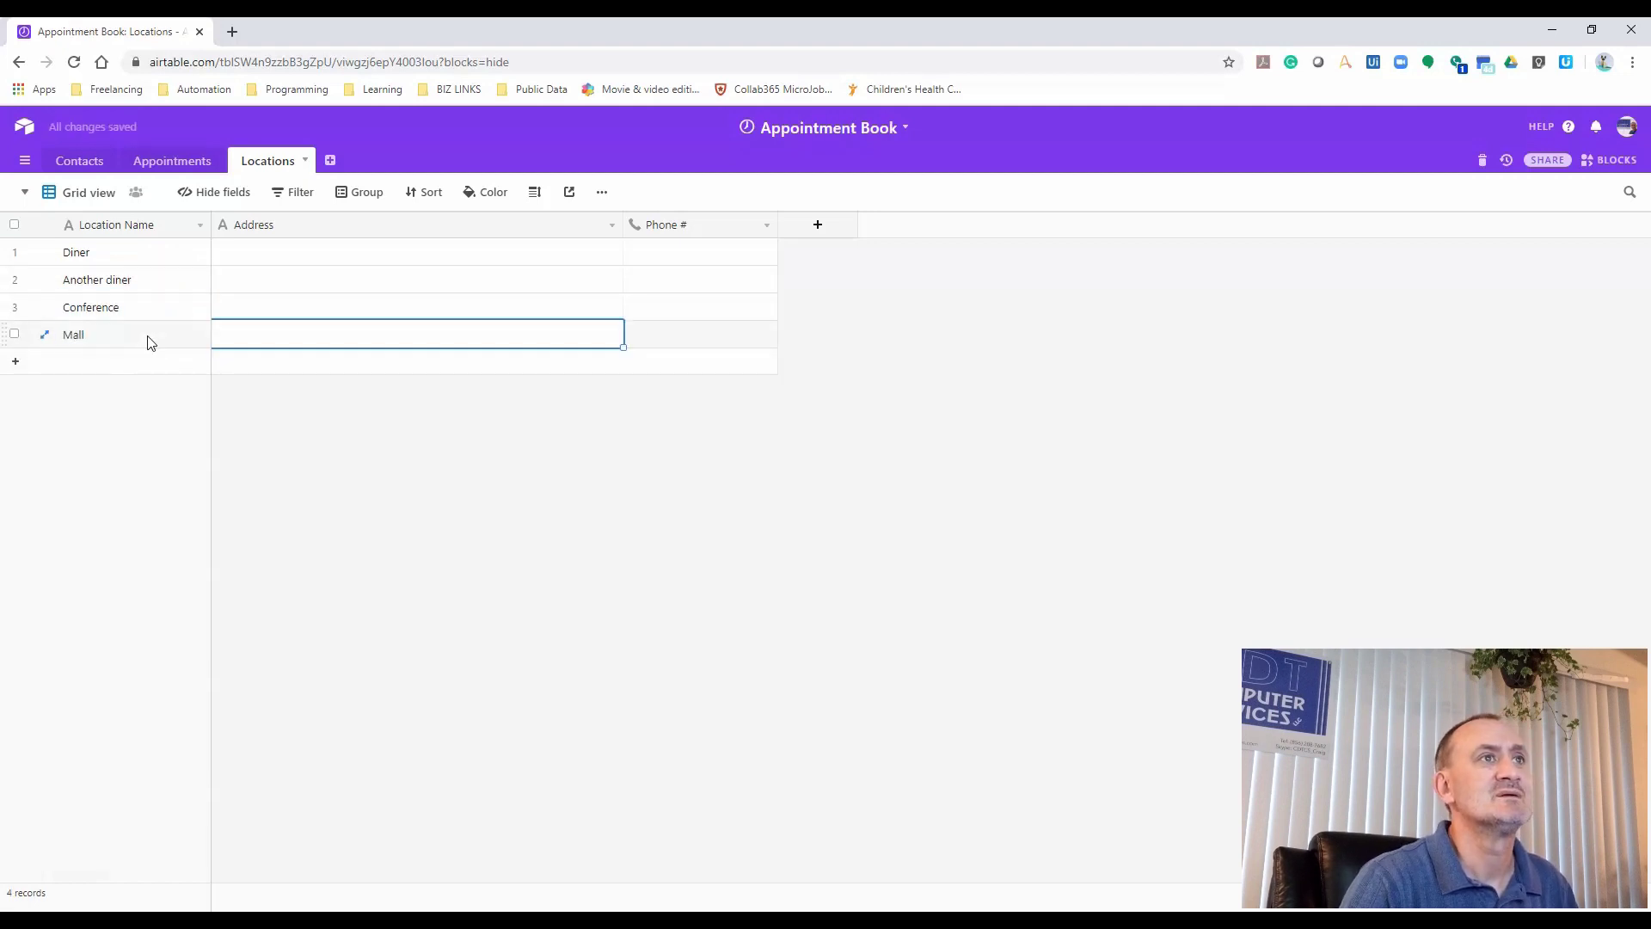
# Fill in a sample street address for each of the four locations: Diner, Another diner, Conference and Mall
pyautogui.click(381, 258)
pyautogui.write('111')
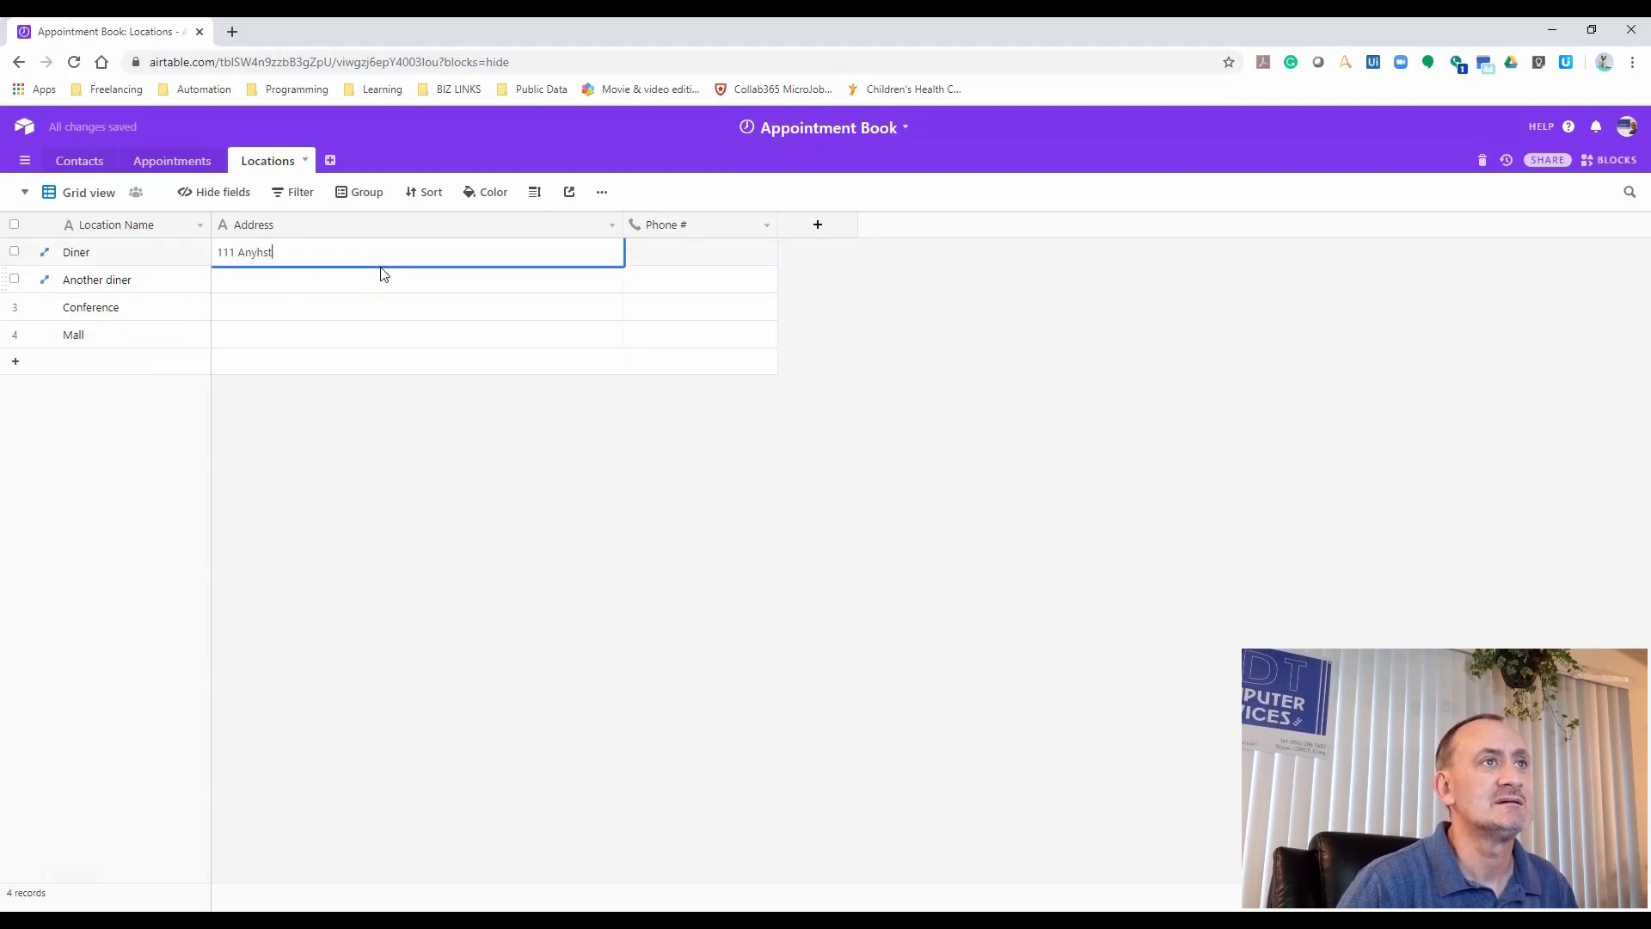
pyautogui.write(' Anystreet')
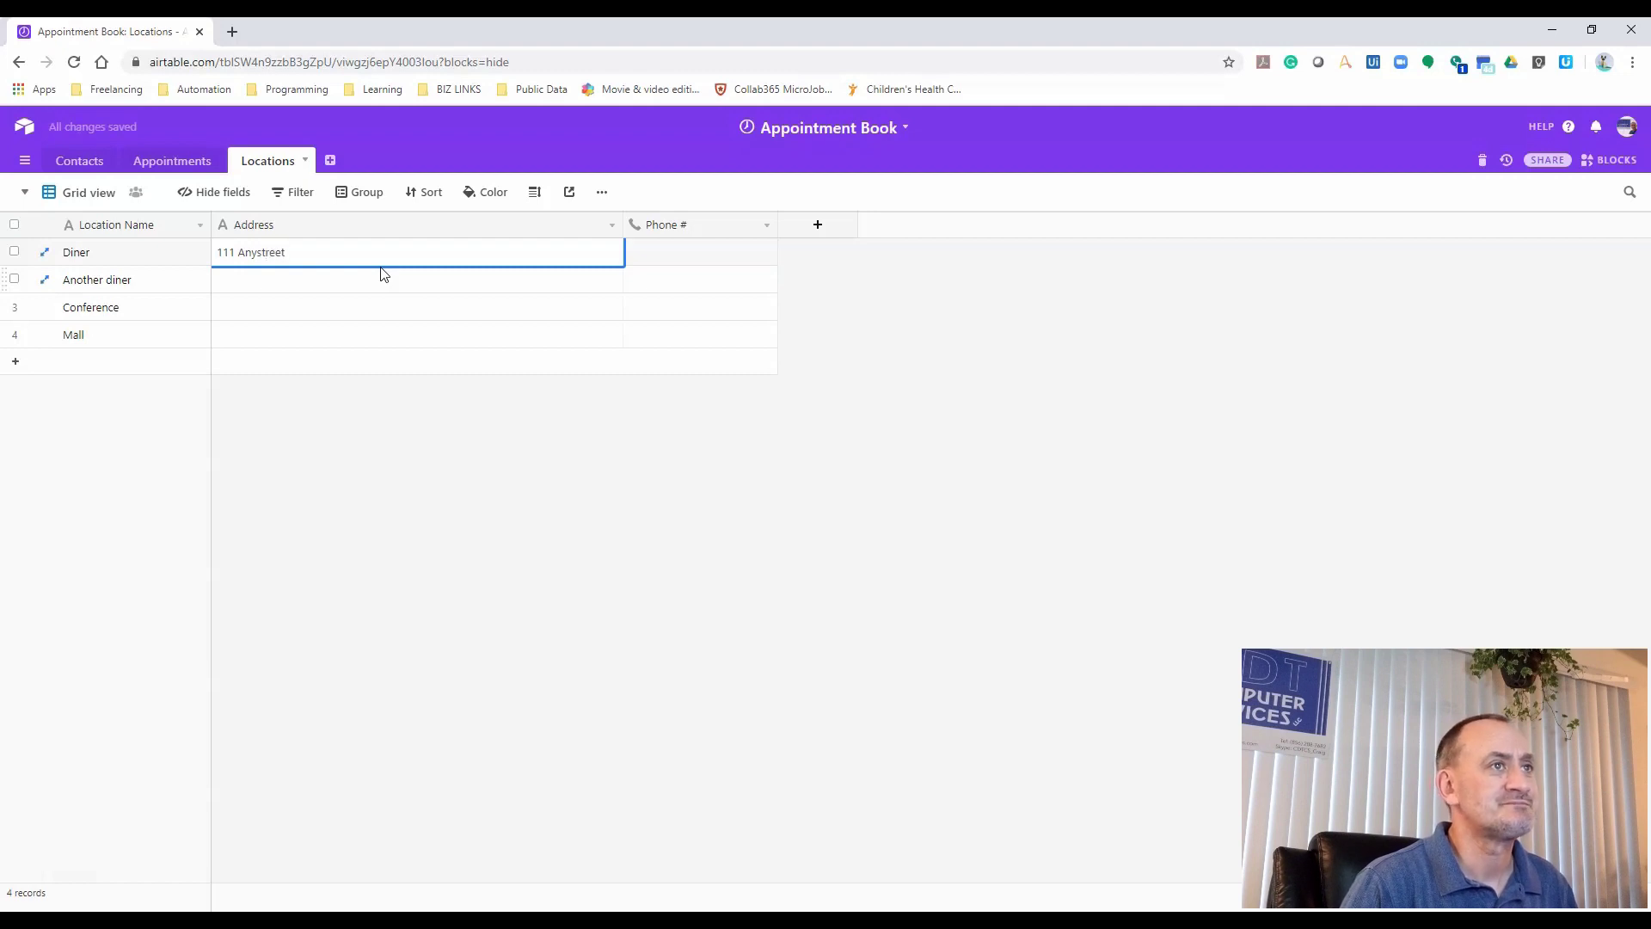
pyautogui.click(384, 274)
pyautogui.write('1212 That Lane')
pyautogui.press('Return')
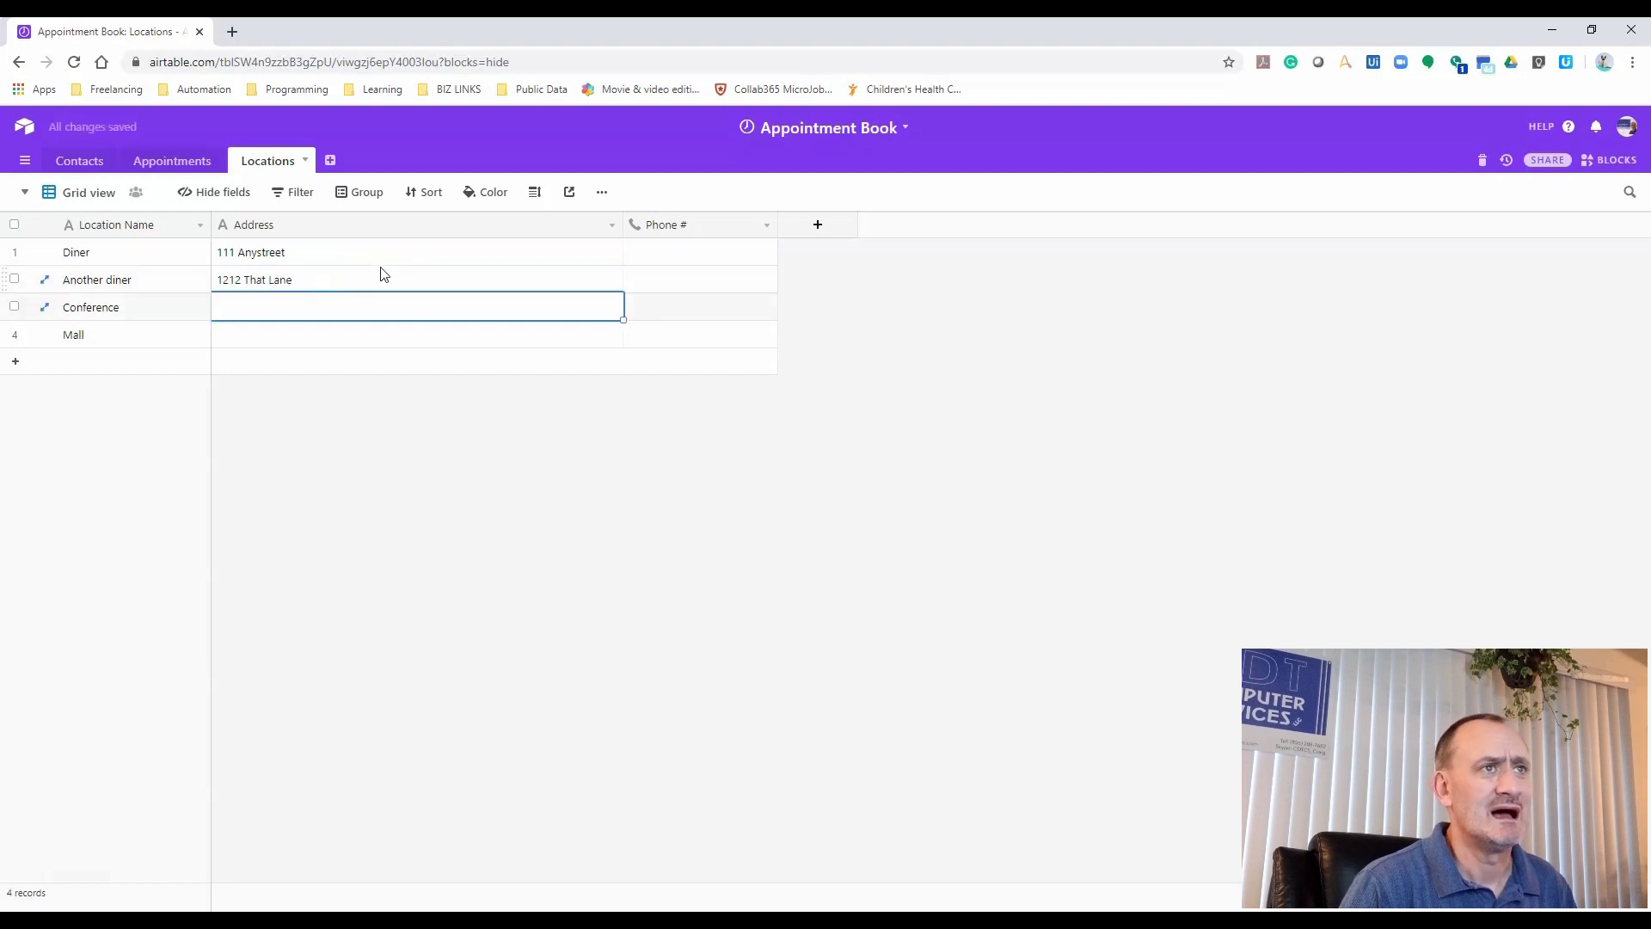
pyautogui.write('3344 Wherever Street')
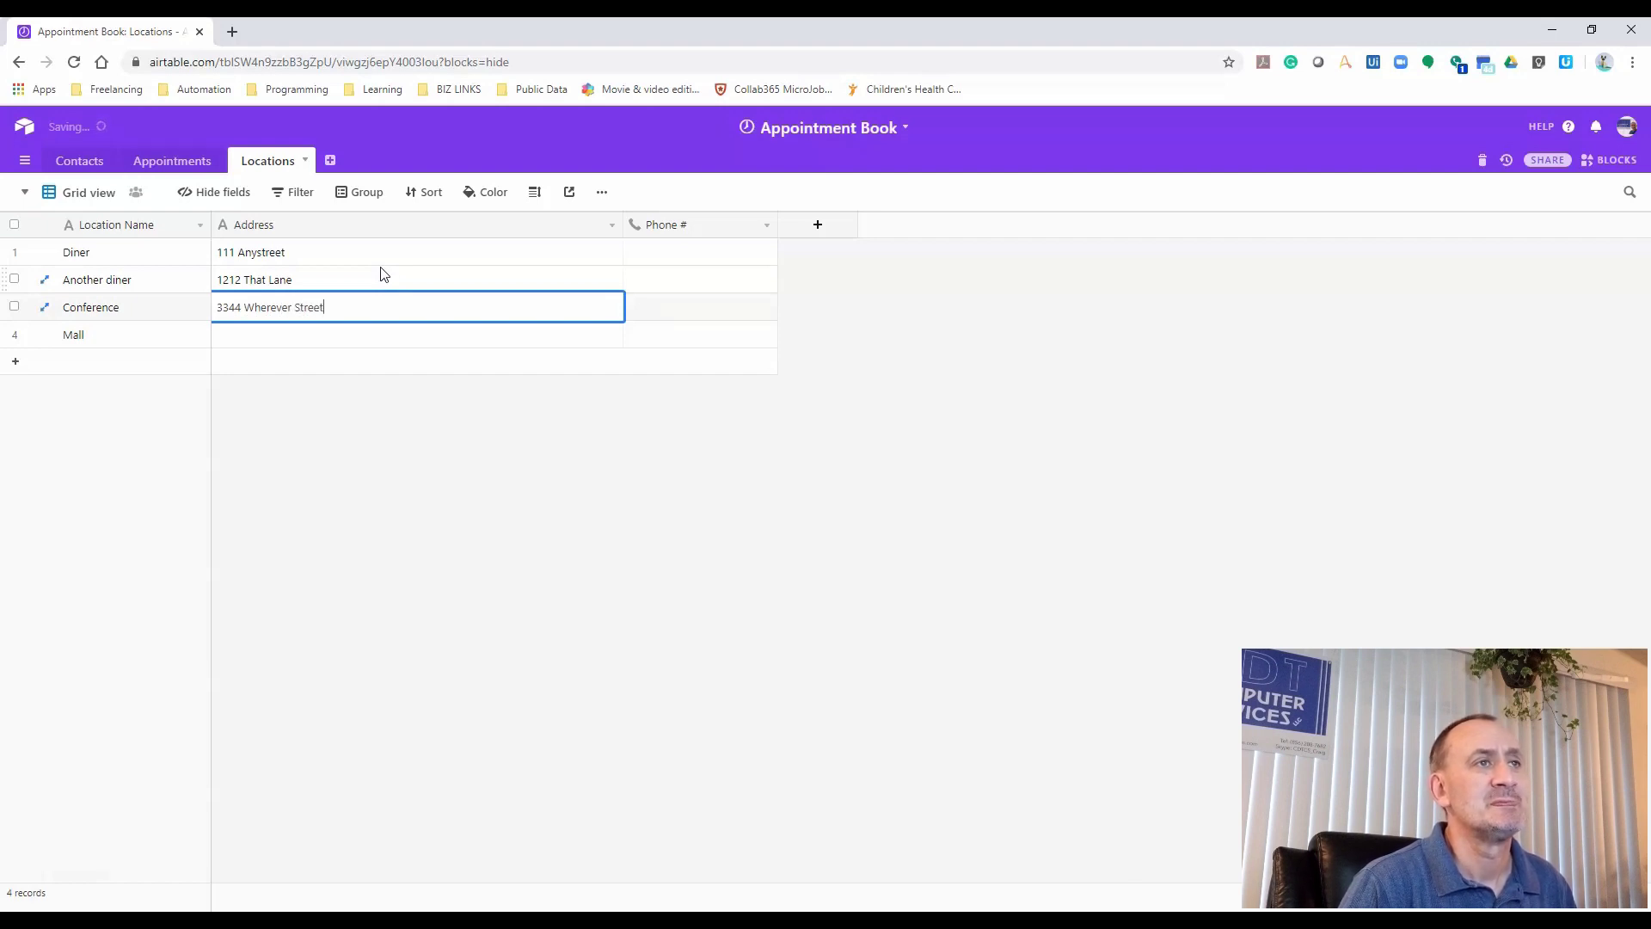
pyautogui.press('Return')
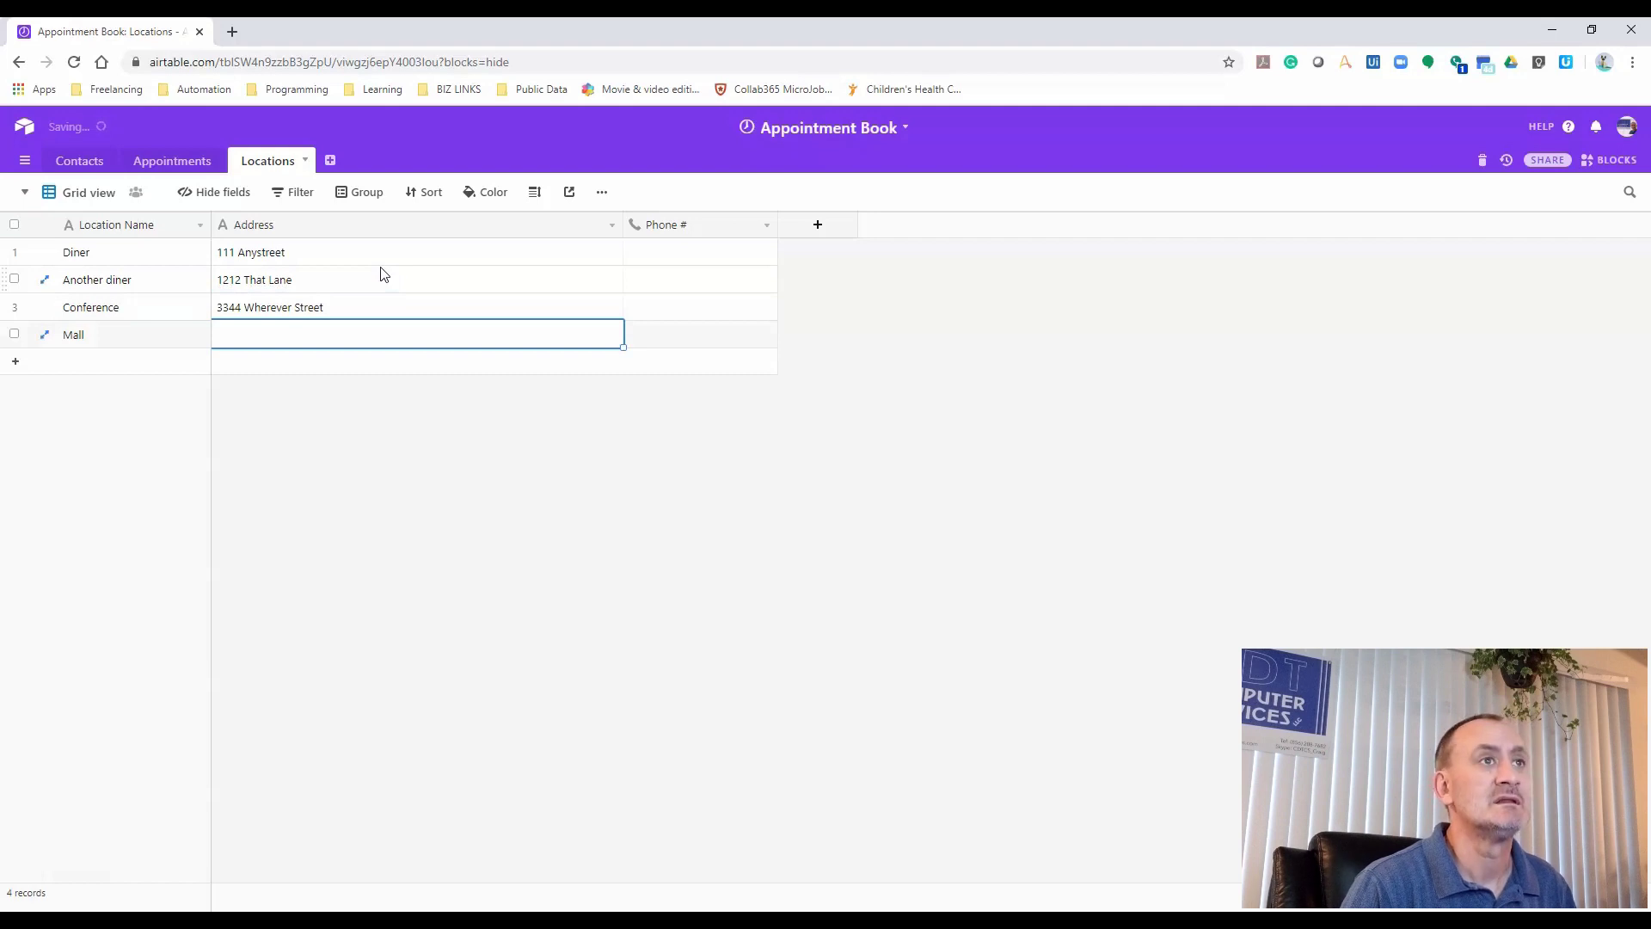
pyautogui.write('999 WhoCares Avenu')
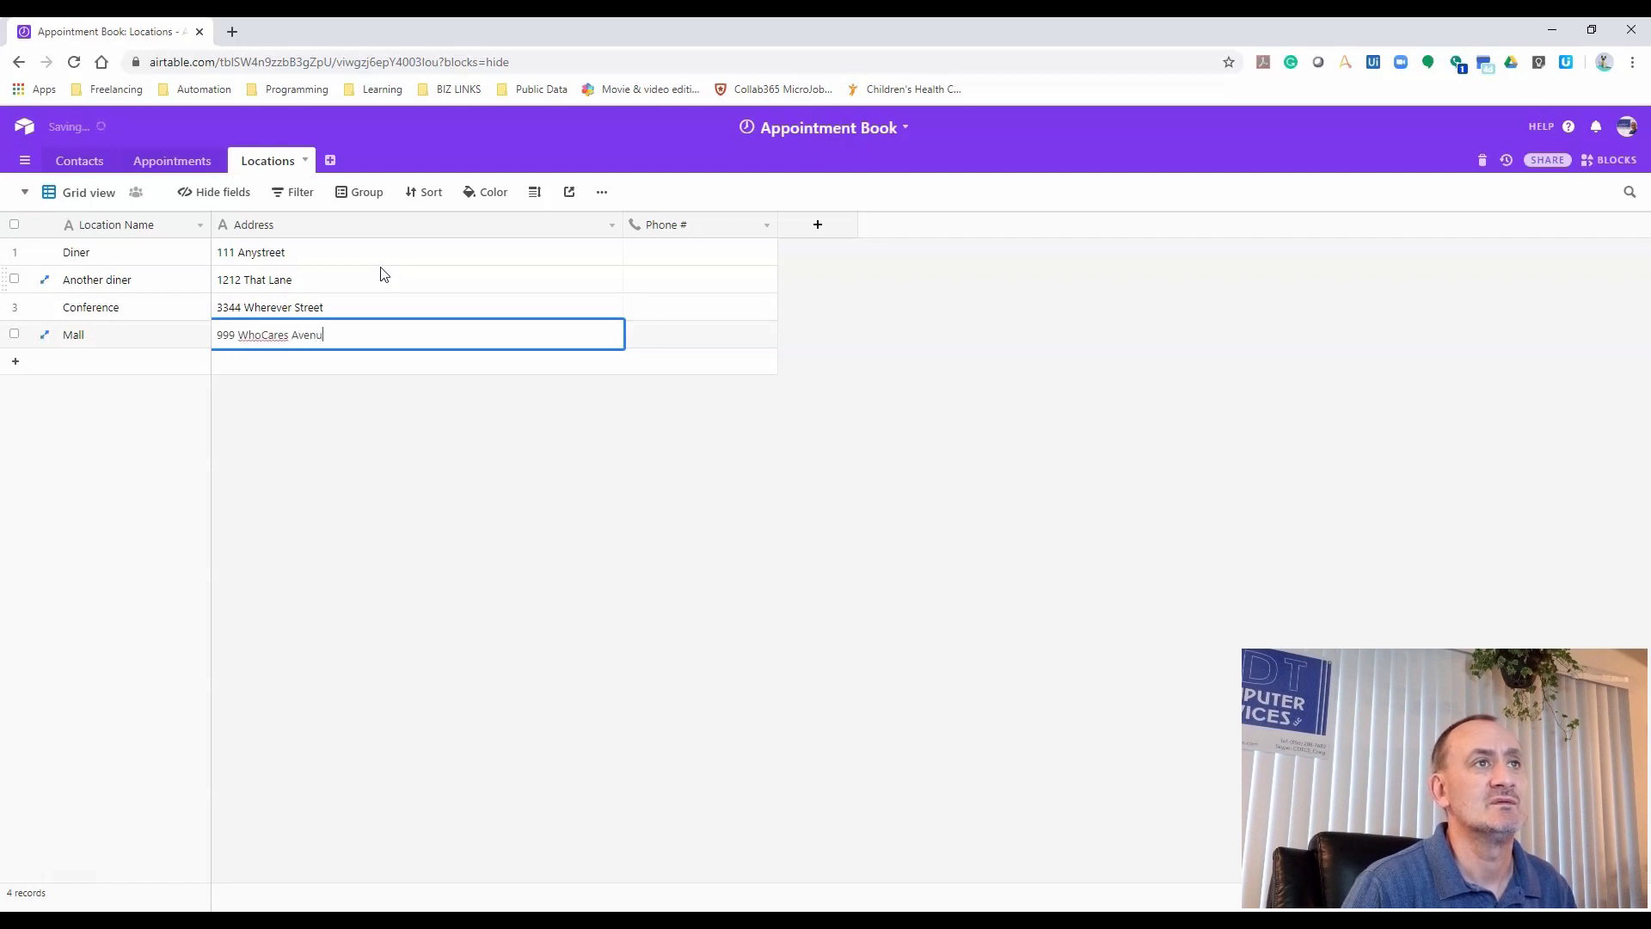
pyautogui.press('Tab')
# Enter sample ten-digit phone numbers for the Diner and Another diner records
pyautogui.press('Up')
pyautogui.press('Up')
pyautogui.press('Up')
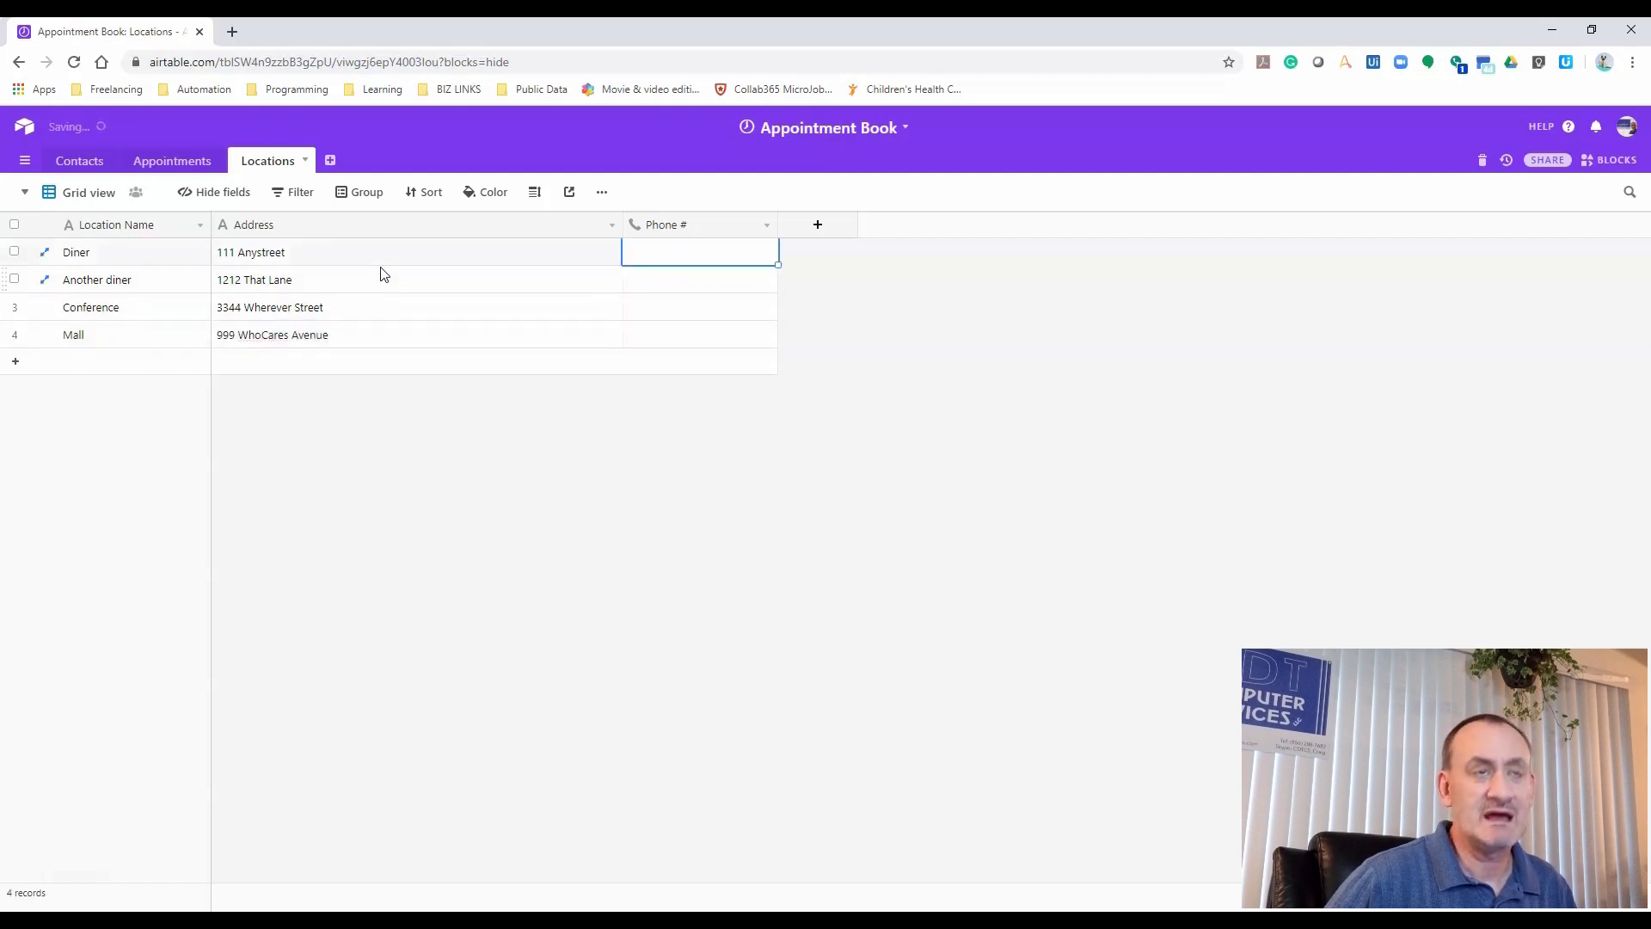
pyautogui.write('555) ')
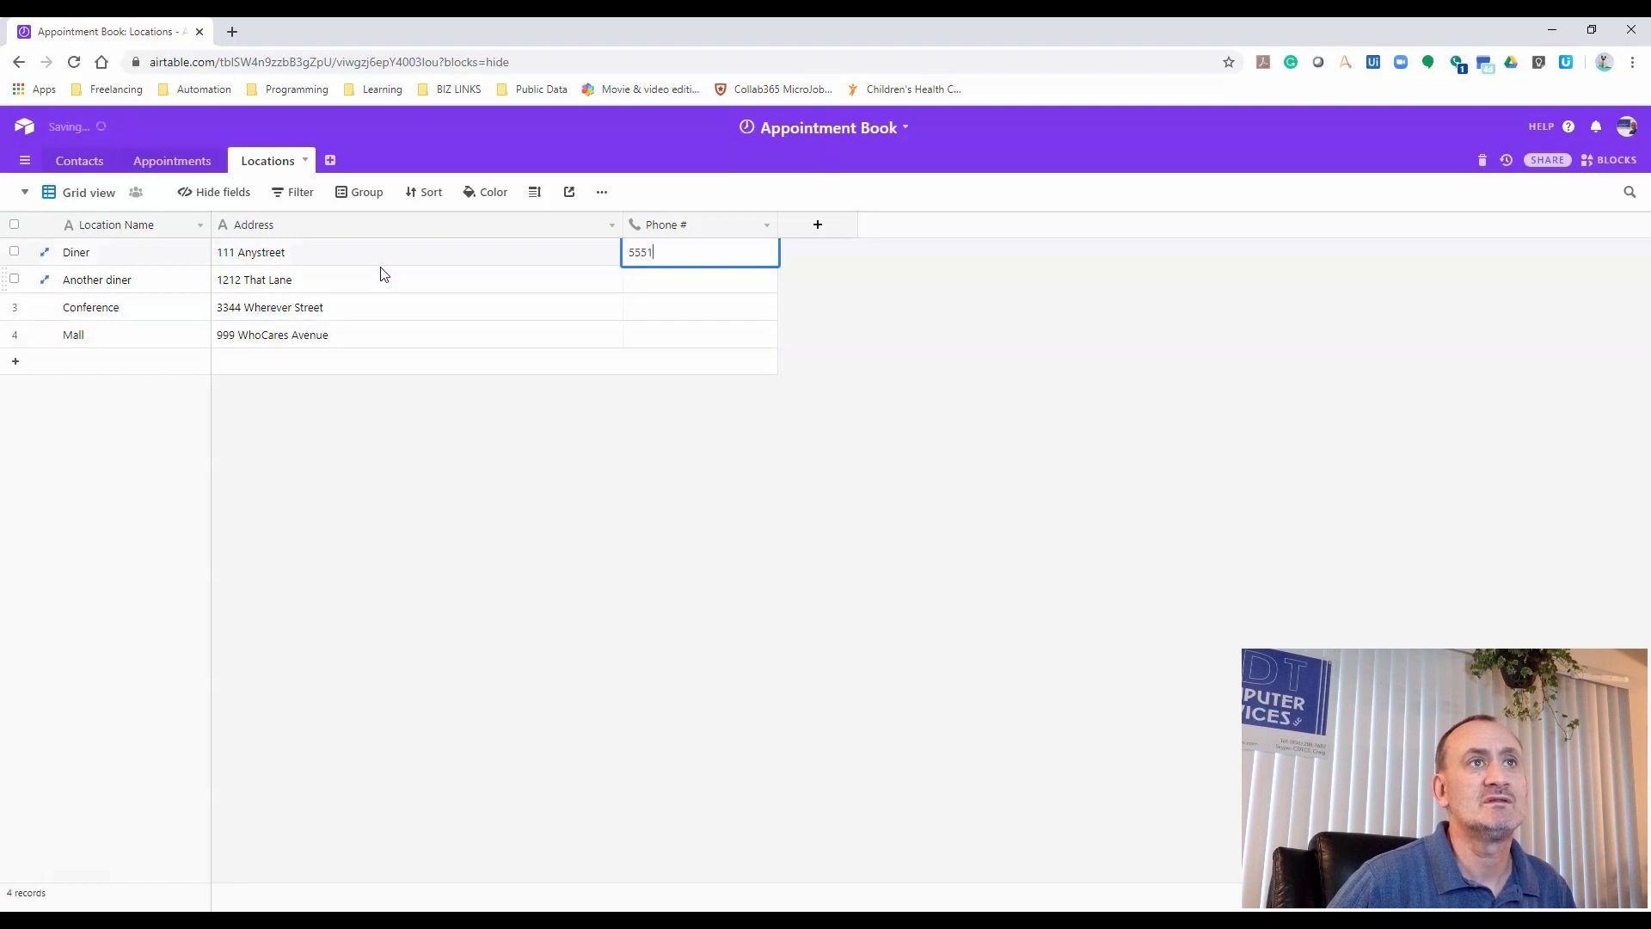
pyautogui.write('111-2222')
pyautogui.press('Return')
pyautogui.write('666555')
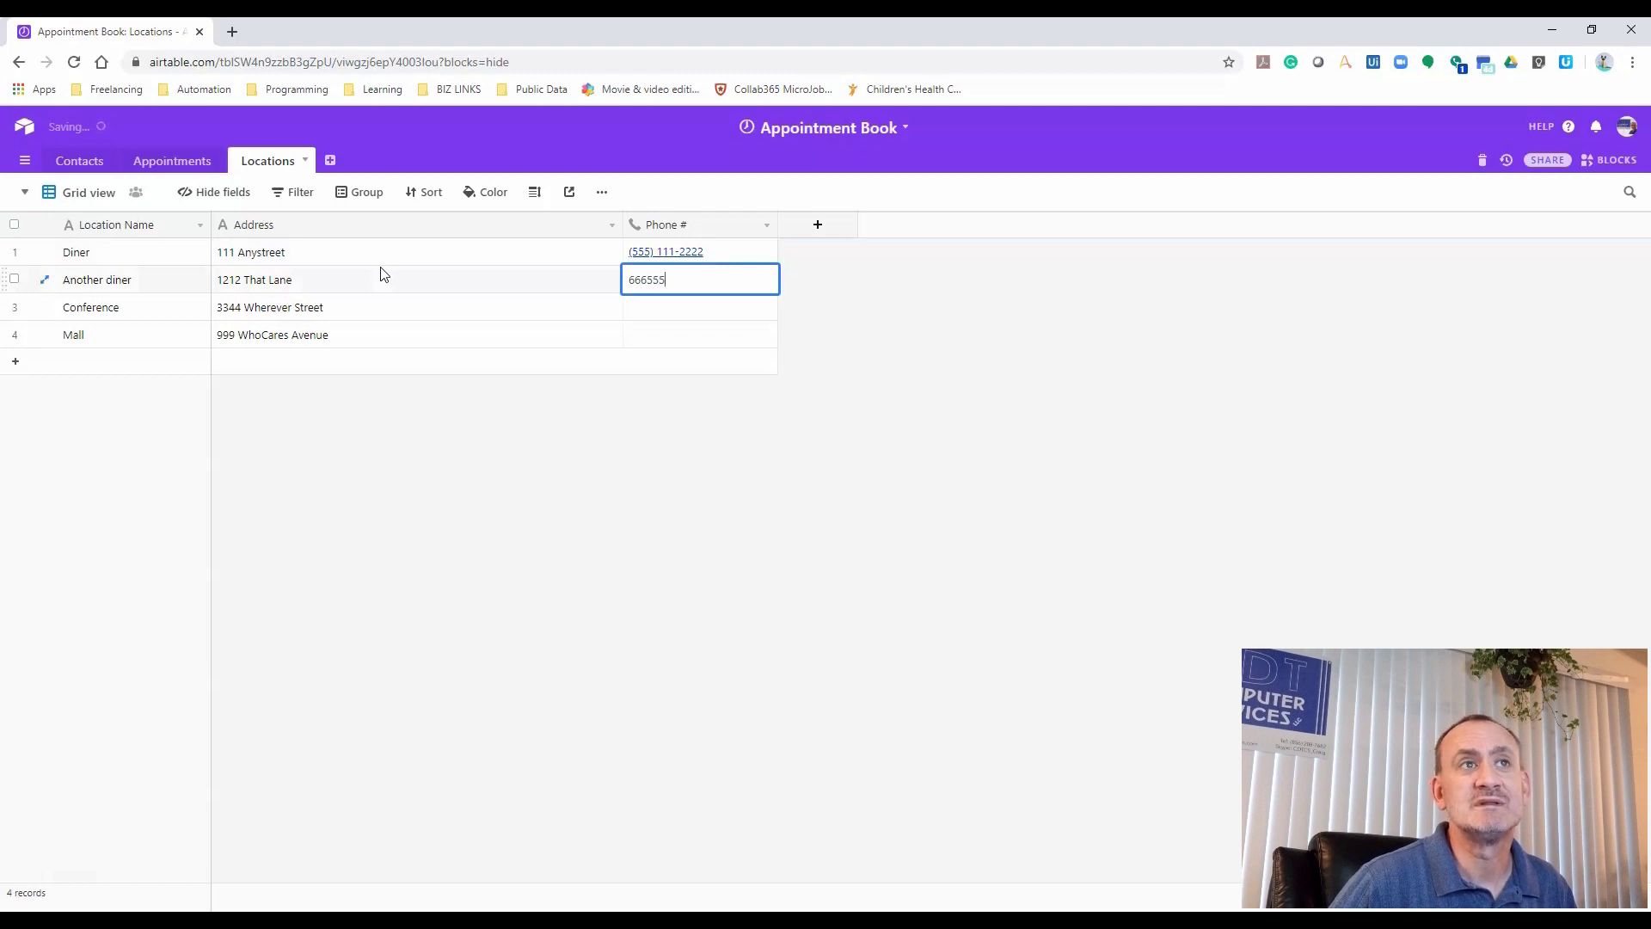
pyautogui.write('66) 555-999')
pyautogui.press('Return')
# Enter sample ten-digit phone numbers for the Conference and Mall records
pyautogui.write('999) ')
pyautogui.write('999-999999')
pyautogui.press('Return')
pyautogui.write('12345678')
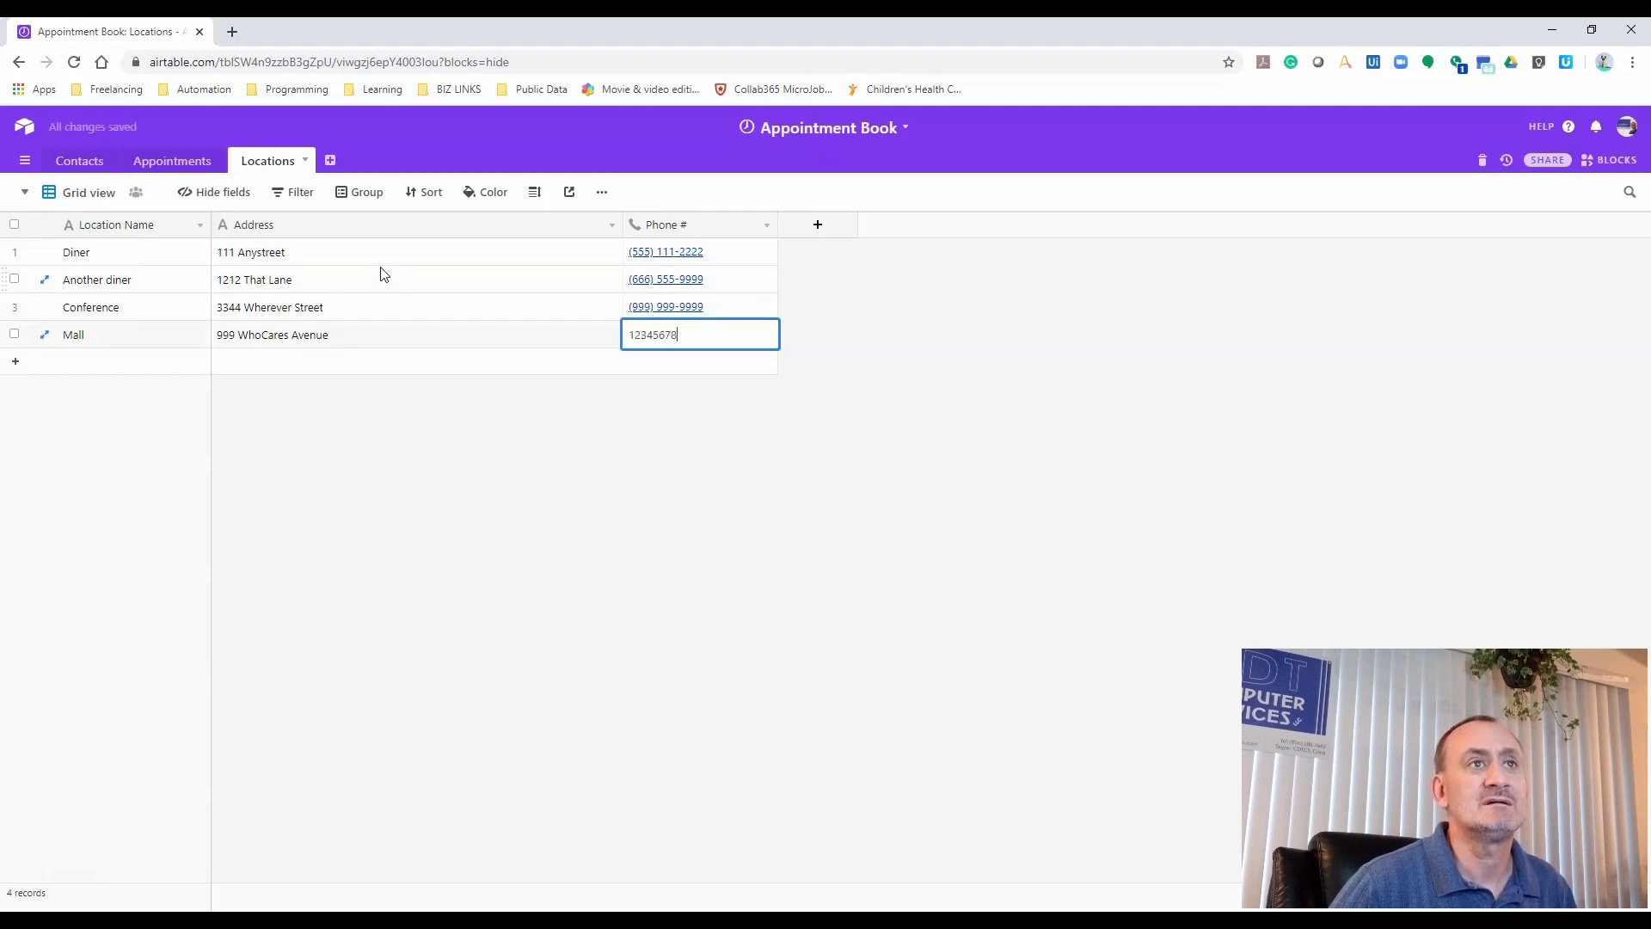
pyautogui.write('9')
pyautogui.press('Up')
pyautogui.press('Down')
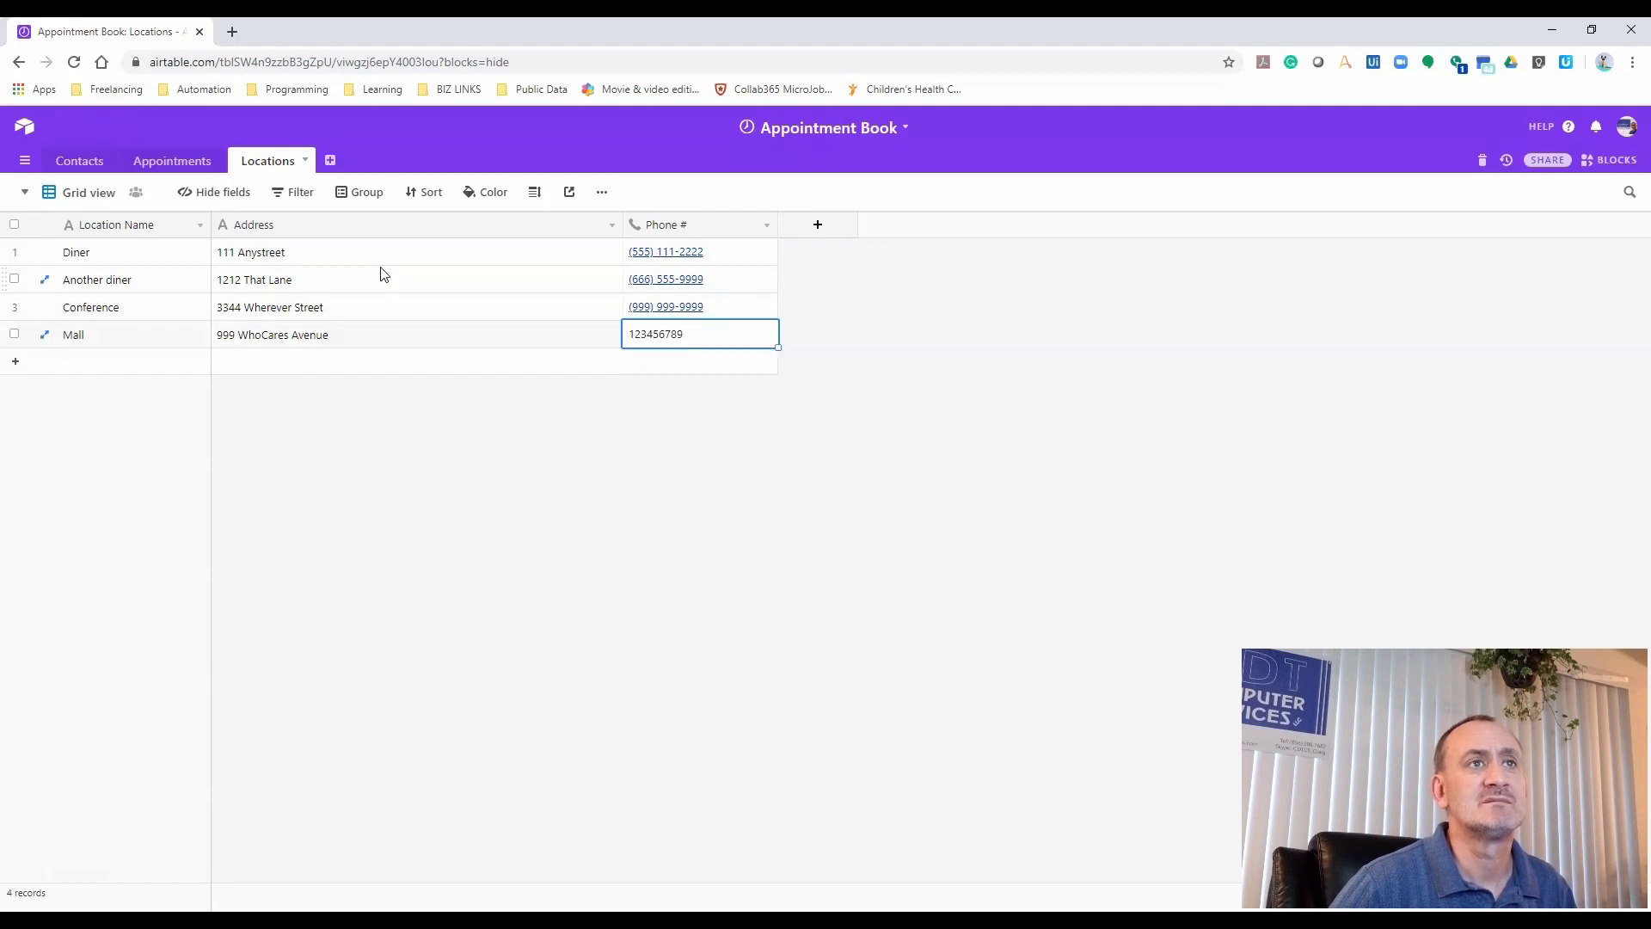
pyautogui.write('0')
pyautogui.press('Return')
pyautogui.press('Up')
pyautogui.press('Left')
pyautogui.press('Left')
pyautogui.press('Up')
pyautogui.press('Up')
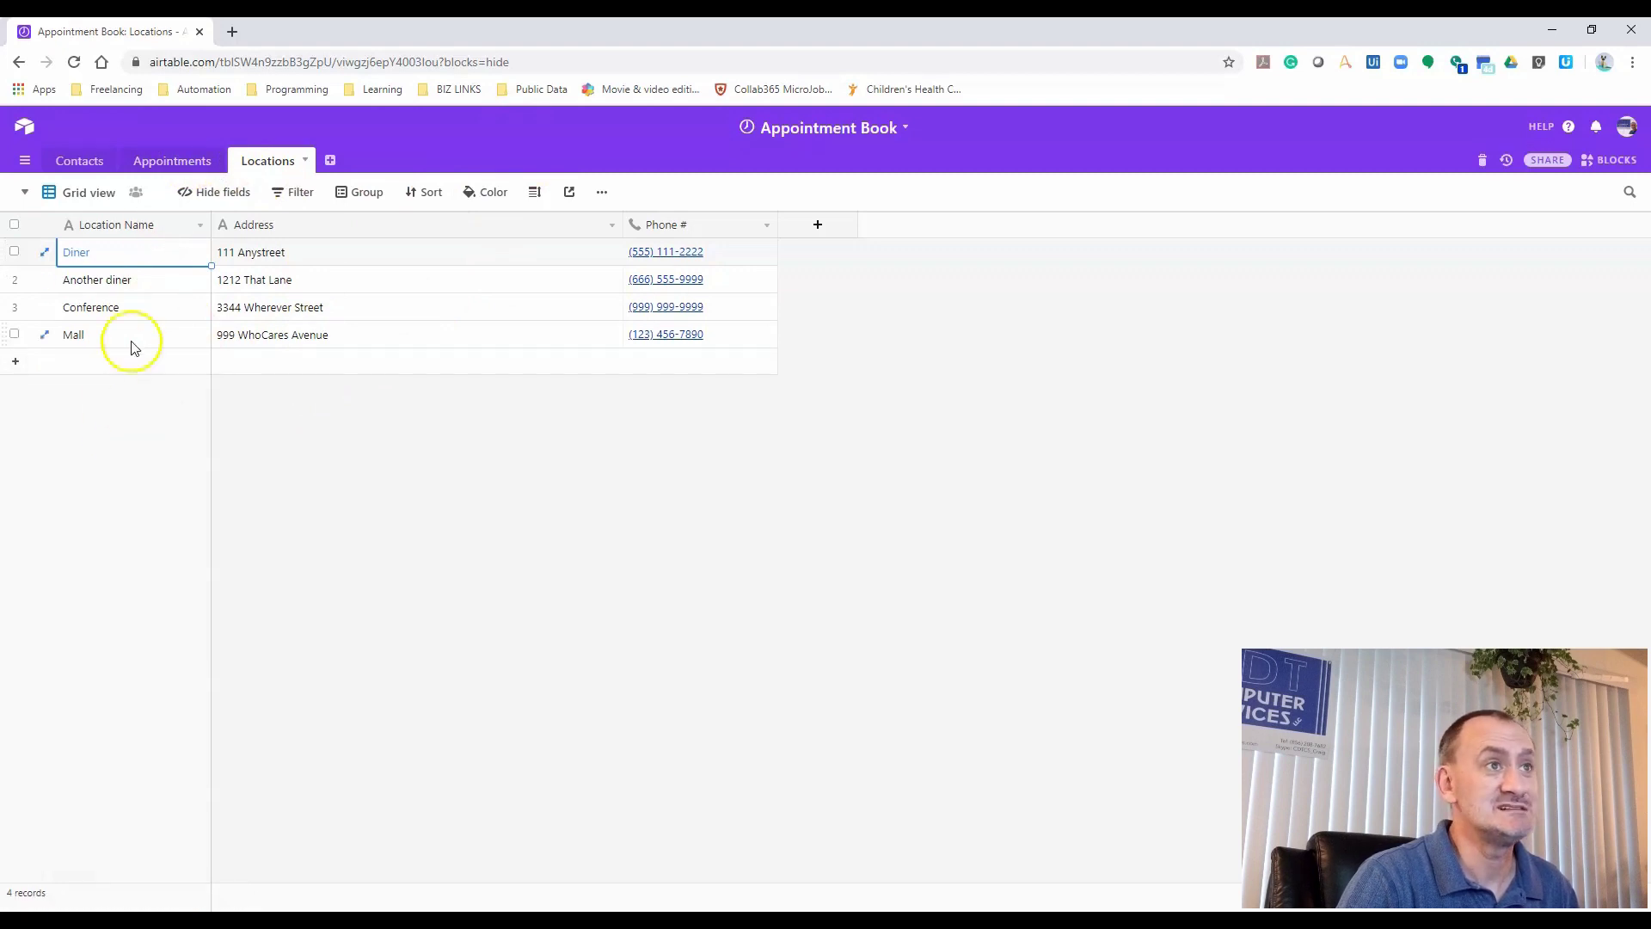
# Reorder the tables so Appointments follows Locations, and open the type settings of the Location field in Appointments
pyautogui.click(153, 162)
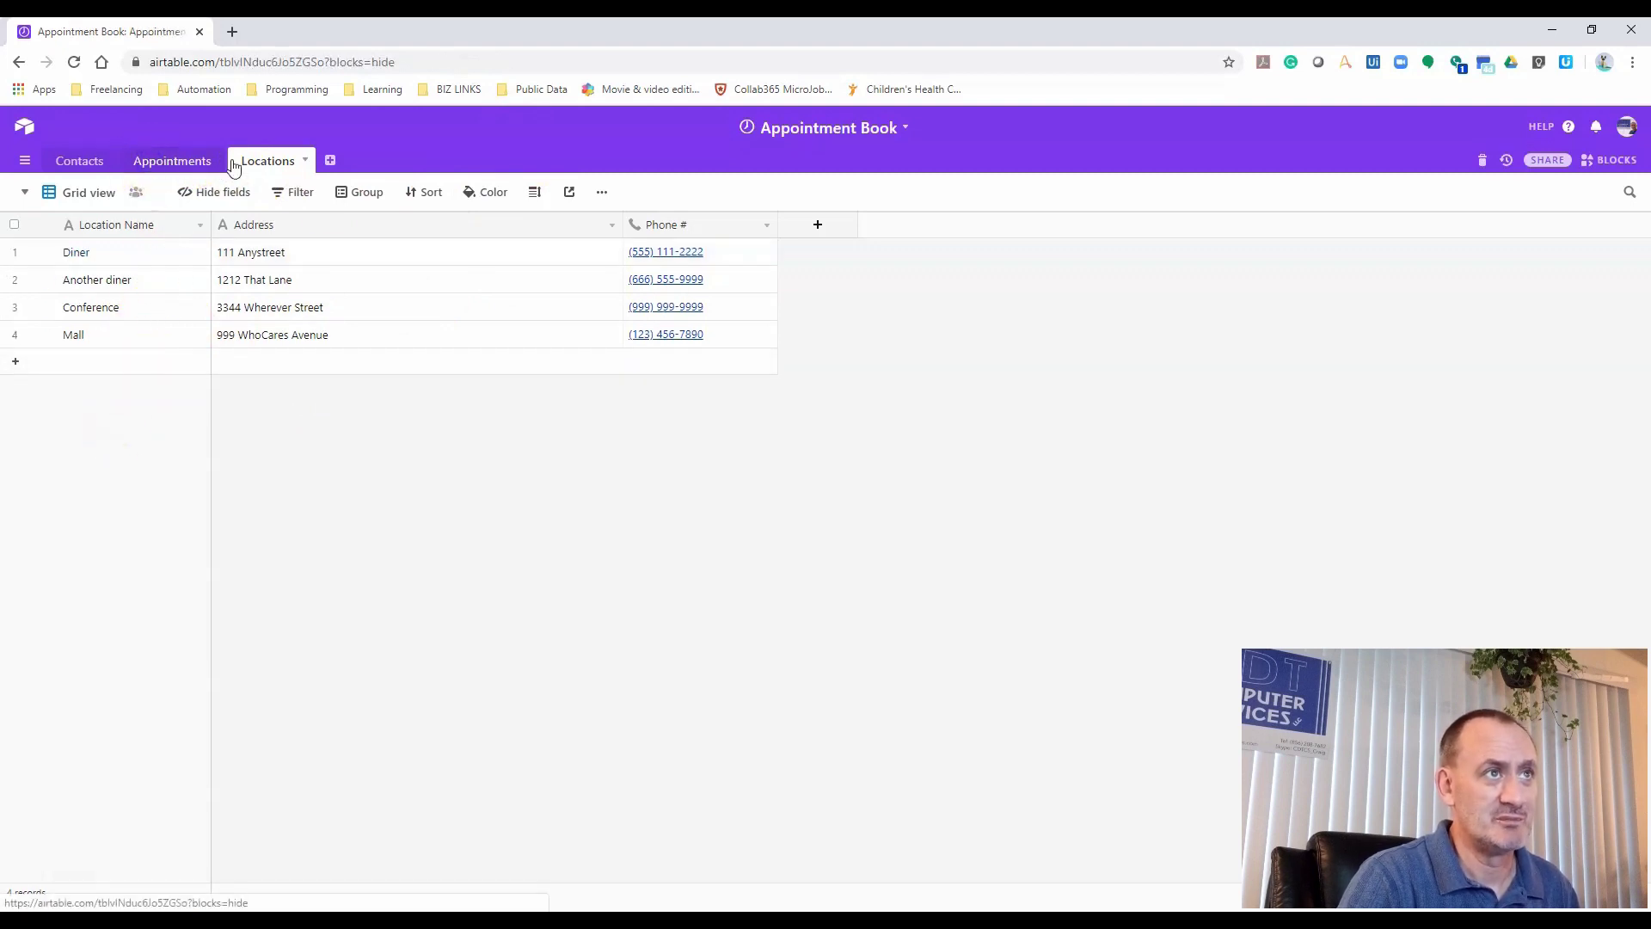
pyautogui.moveTo(237, 172); pyautogui.dragTo(311, 163)
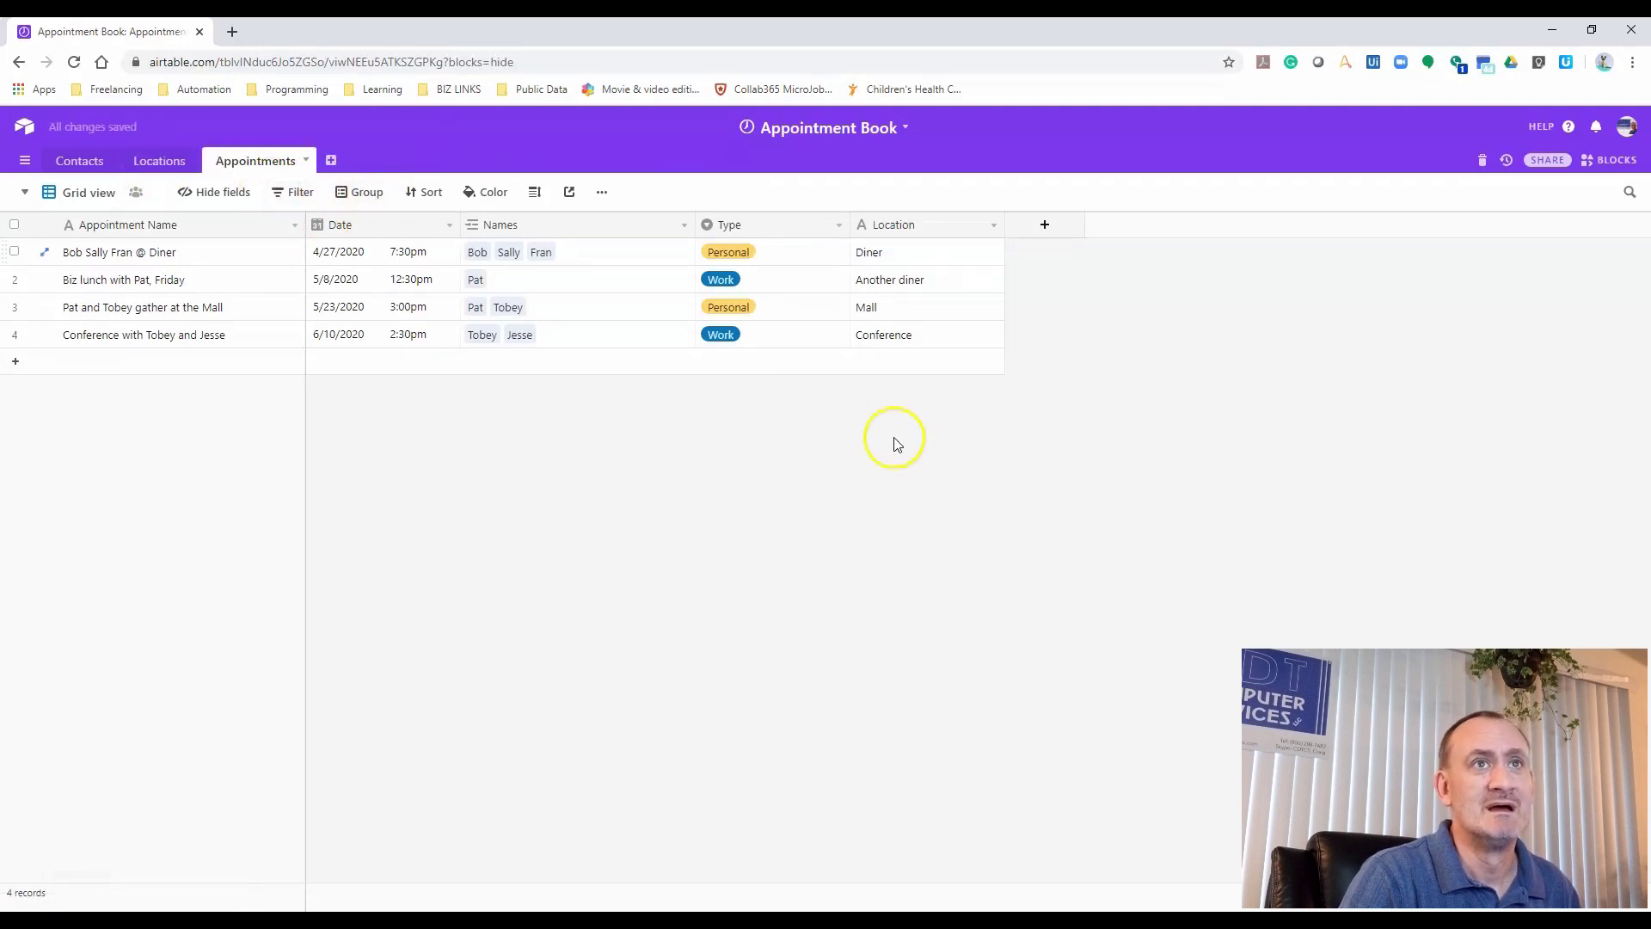
pyautogui.click(994, 227)
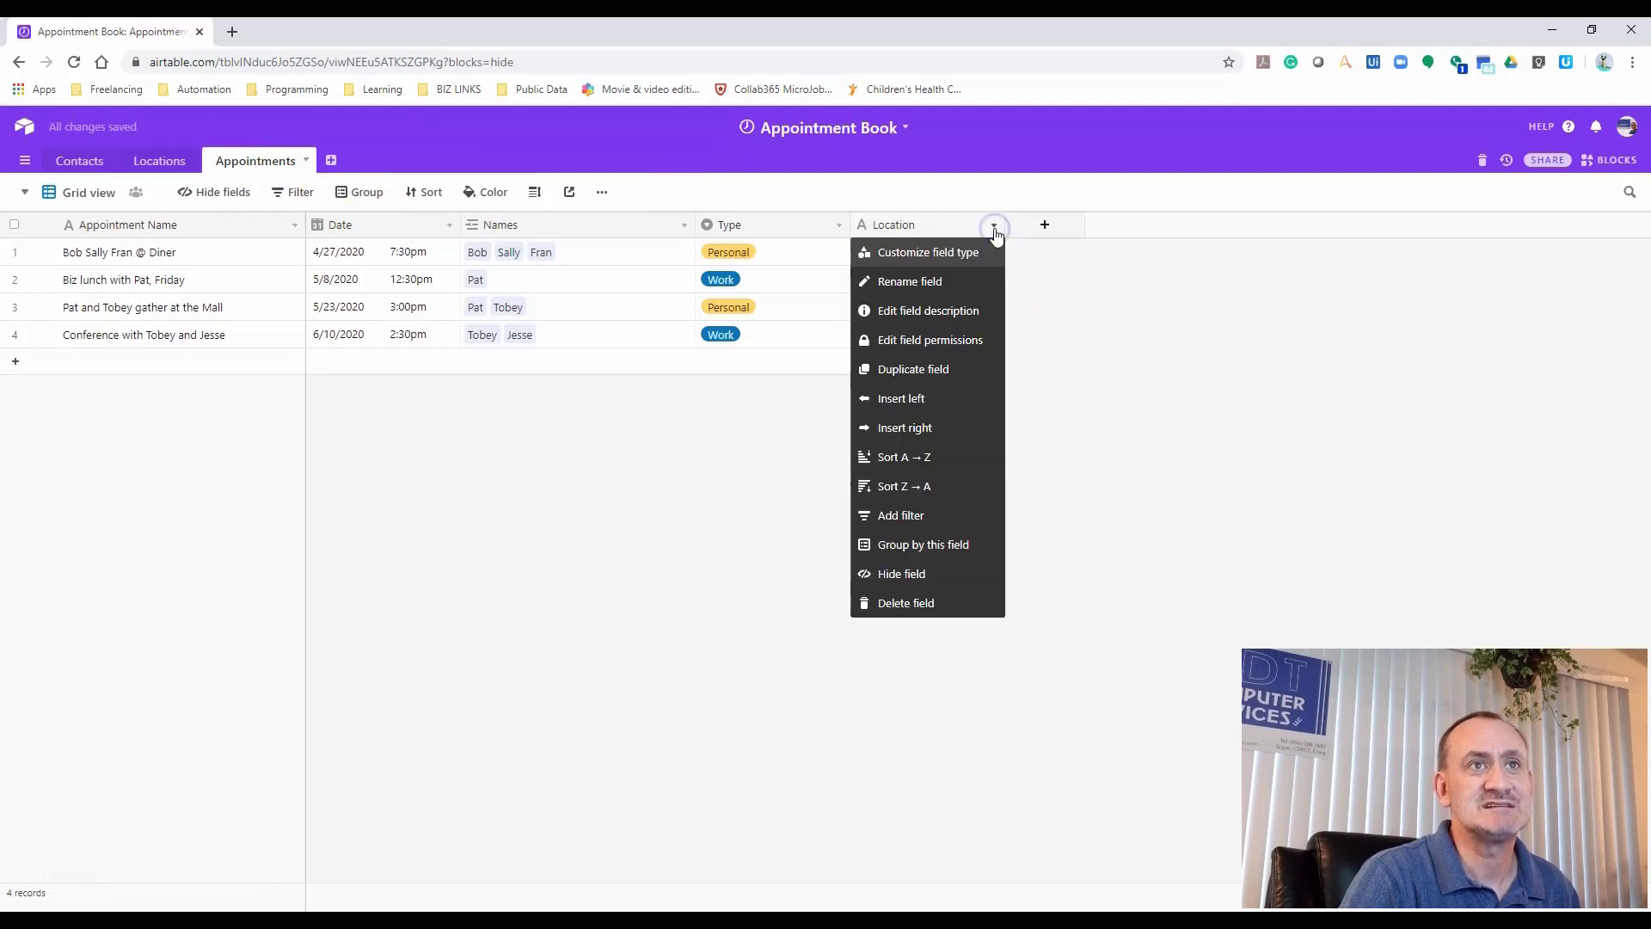
pyautogui.click(942, 256)
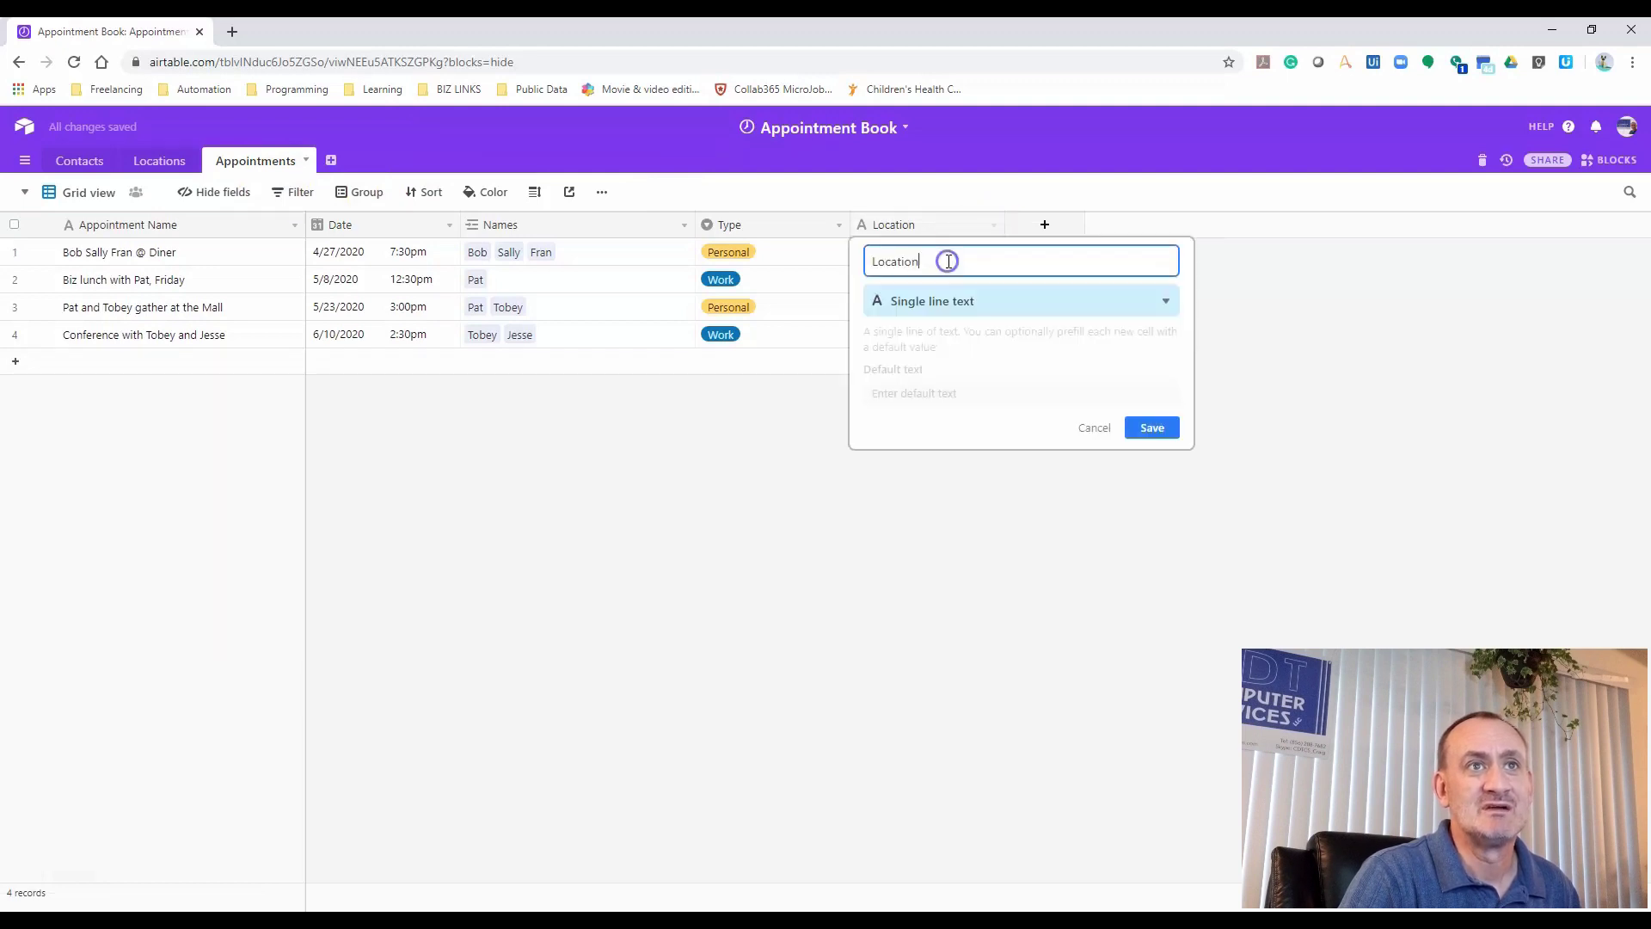
pyautogui.click(984, 307)
pyautogui.write('si')
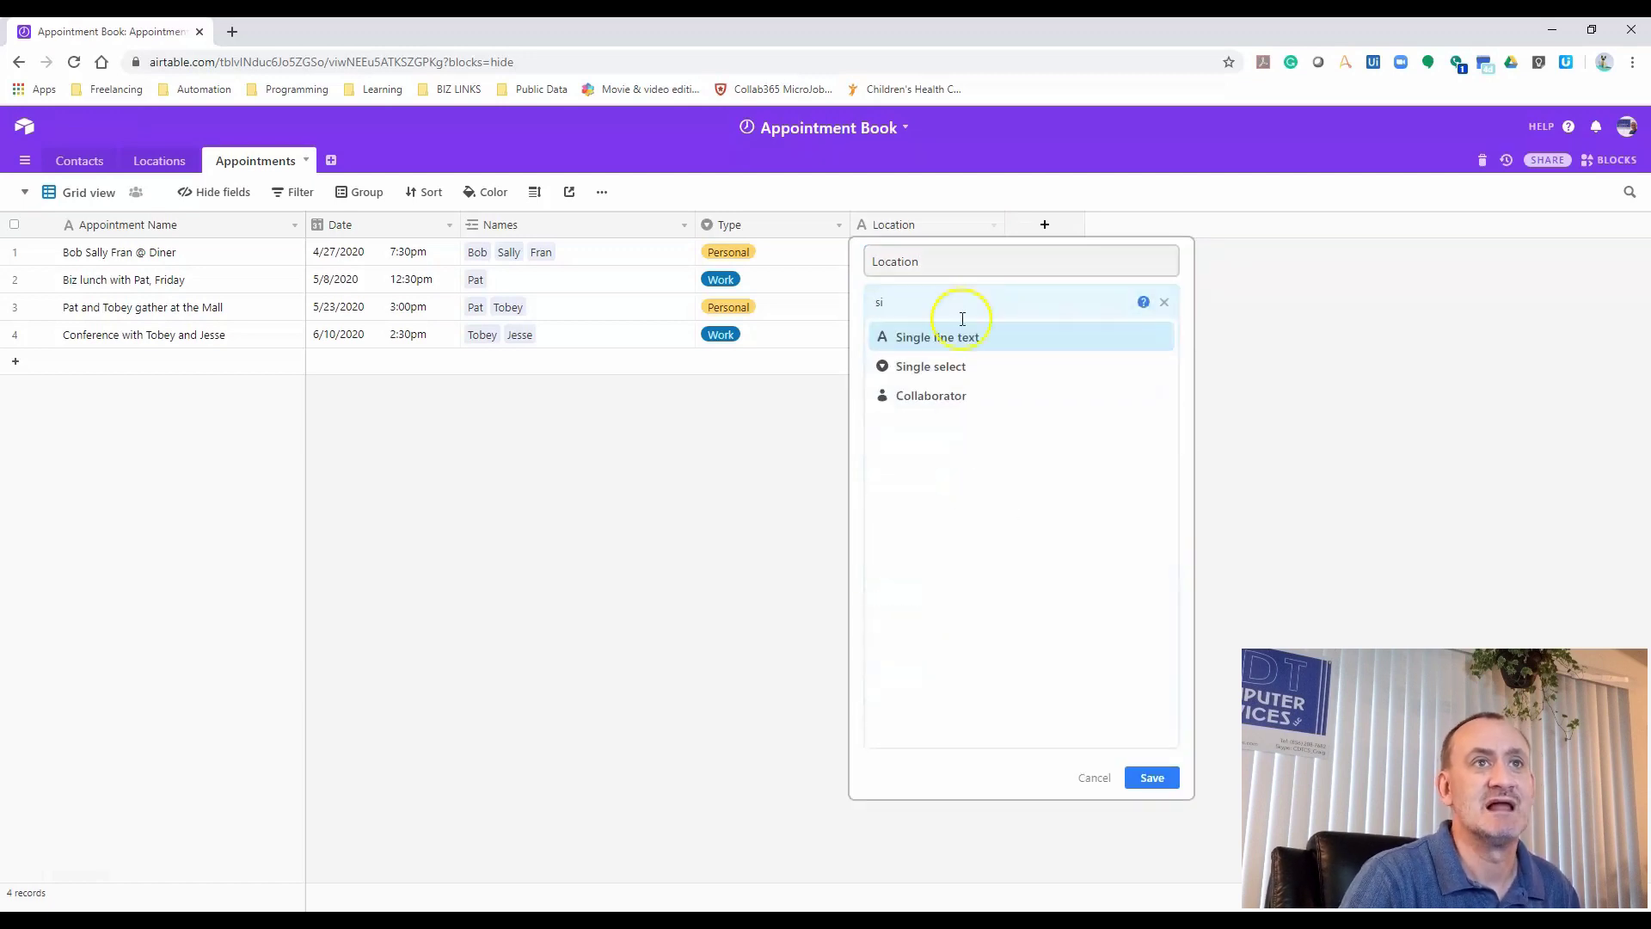
pyautogui.click(935, 367)
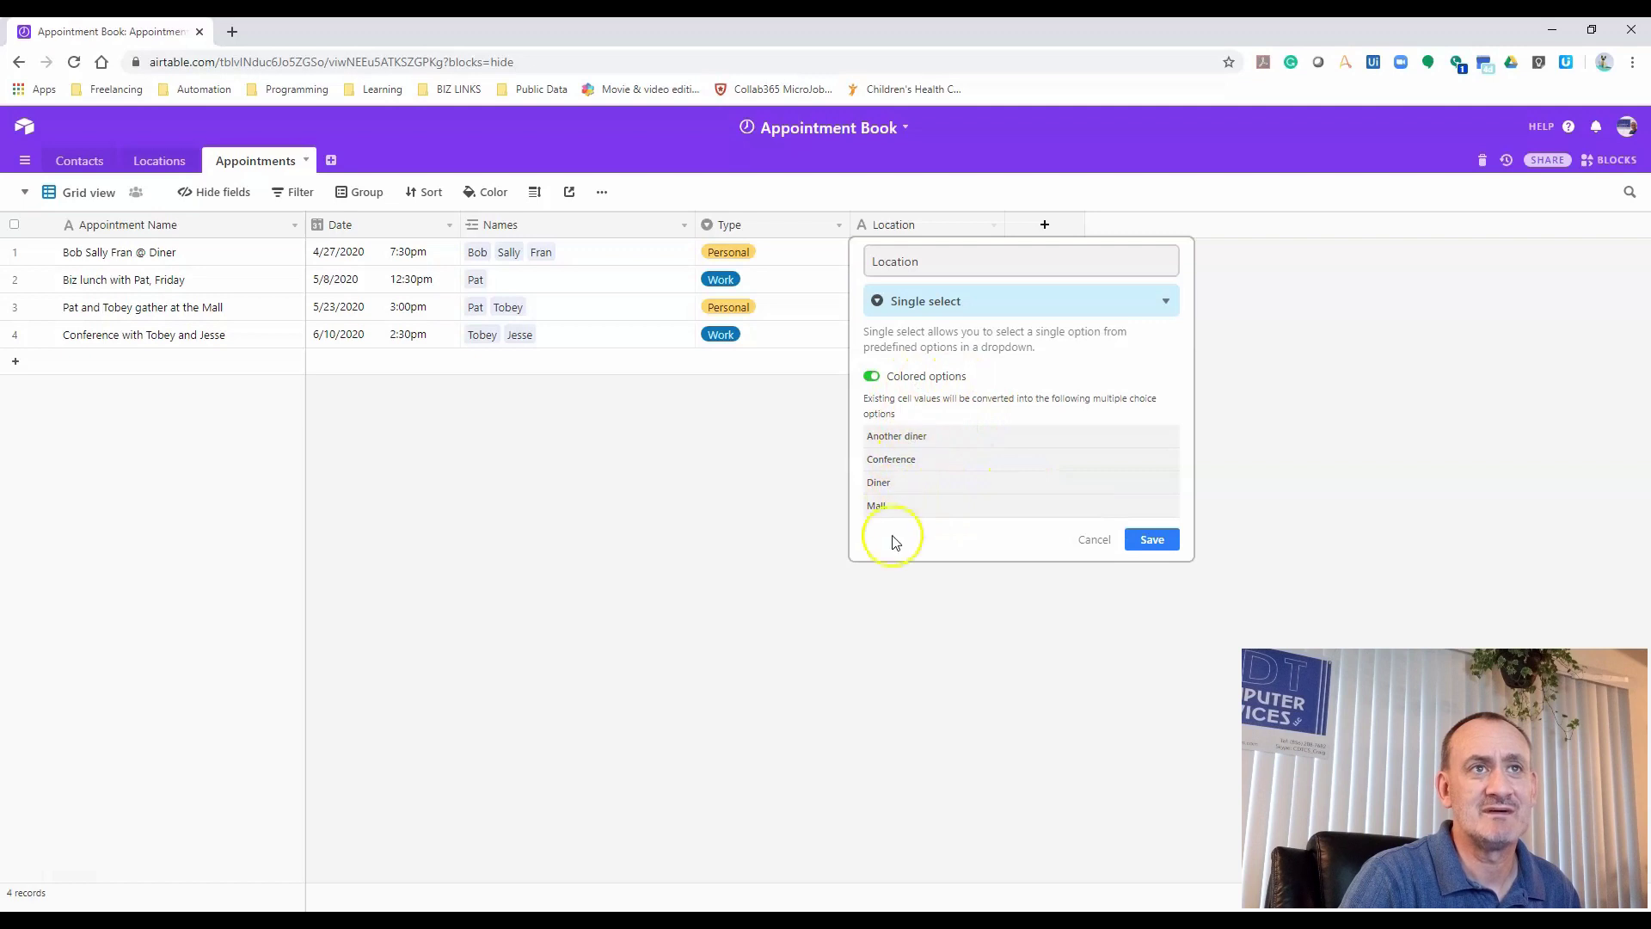
# Convert the Location field to a link to the Locations table, with linking to multiple records turned off
pyautogui.click(970, 303)
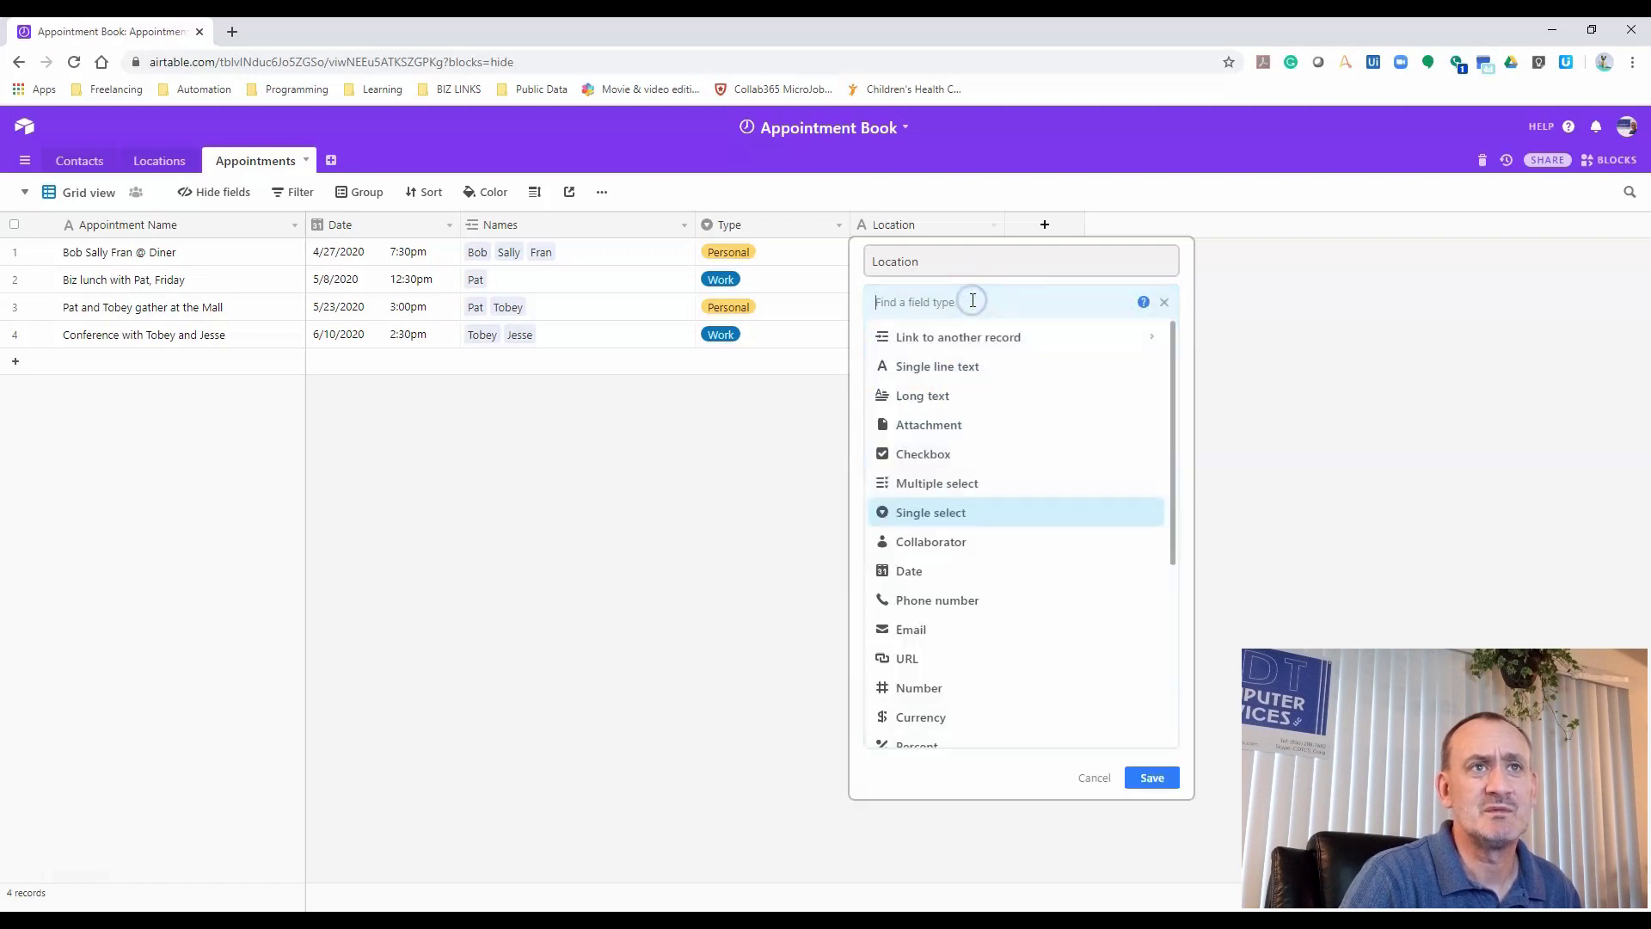
pyautogui.click(950, 338)
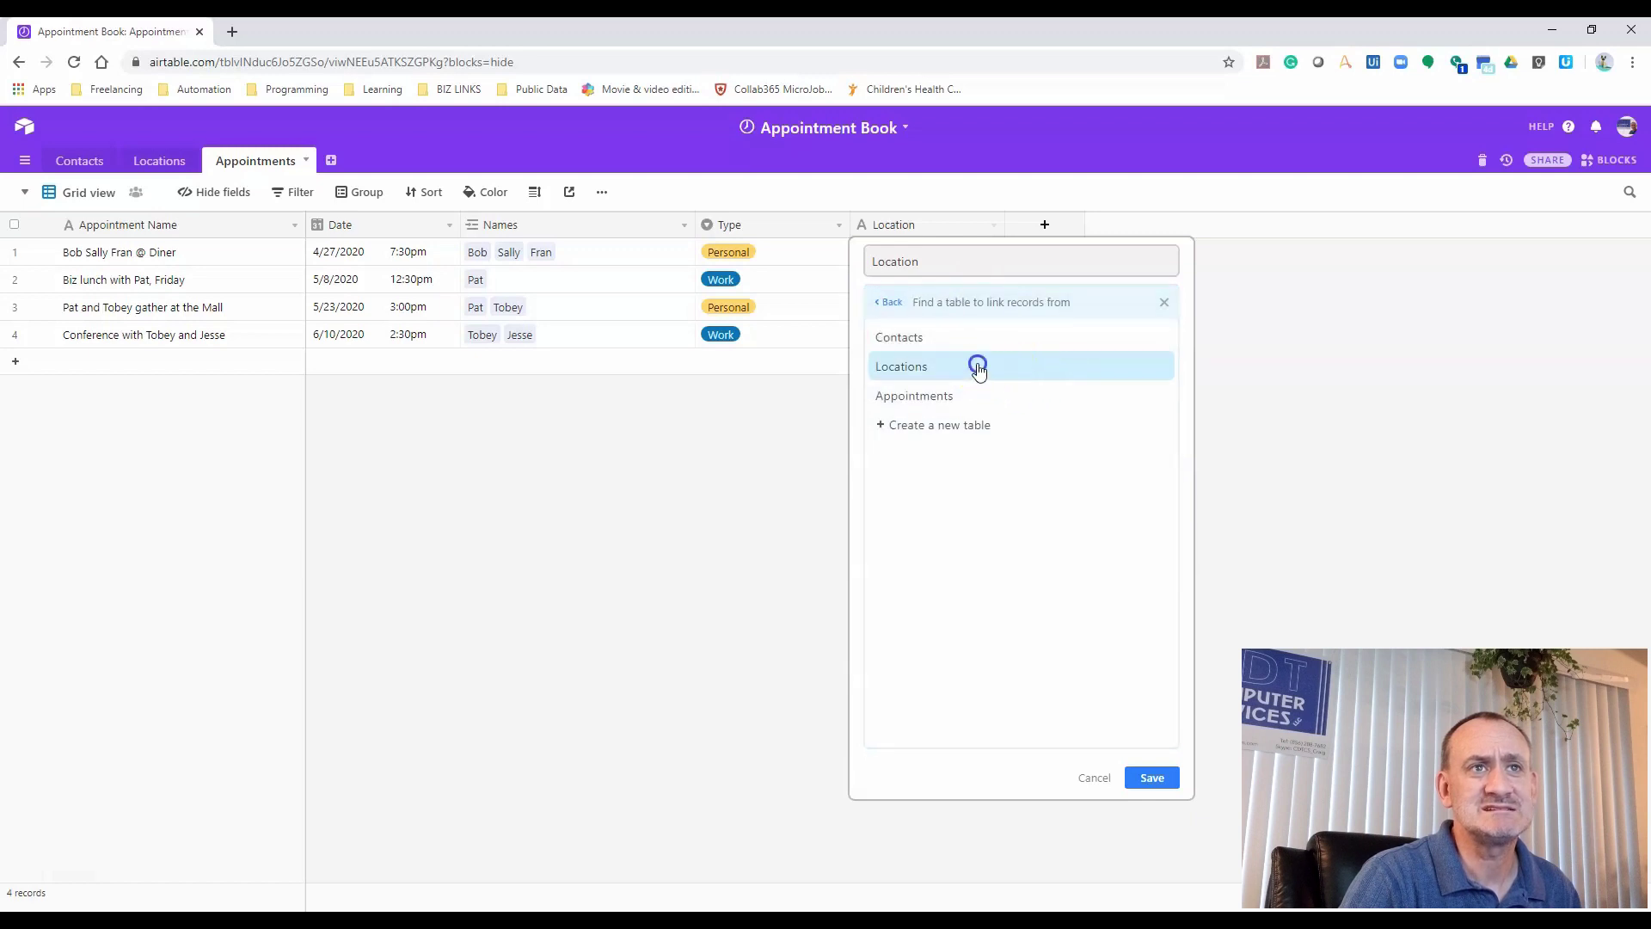
pyautogui.click(968, 366)
pyautogui.click(871, 362)
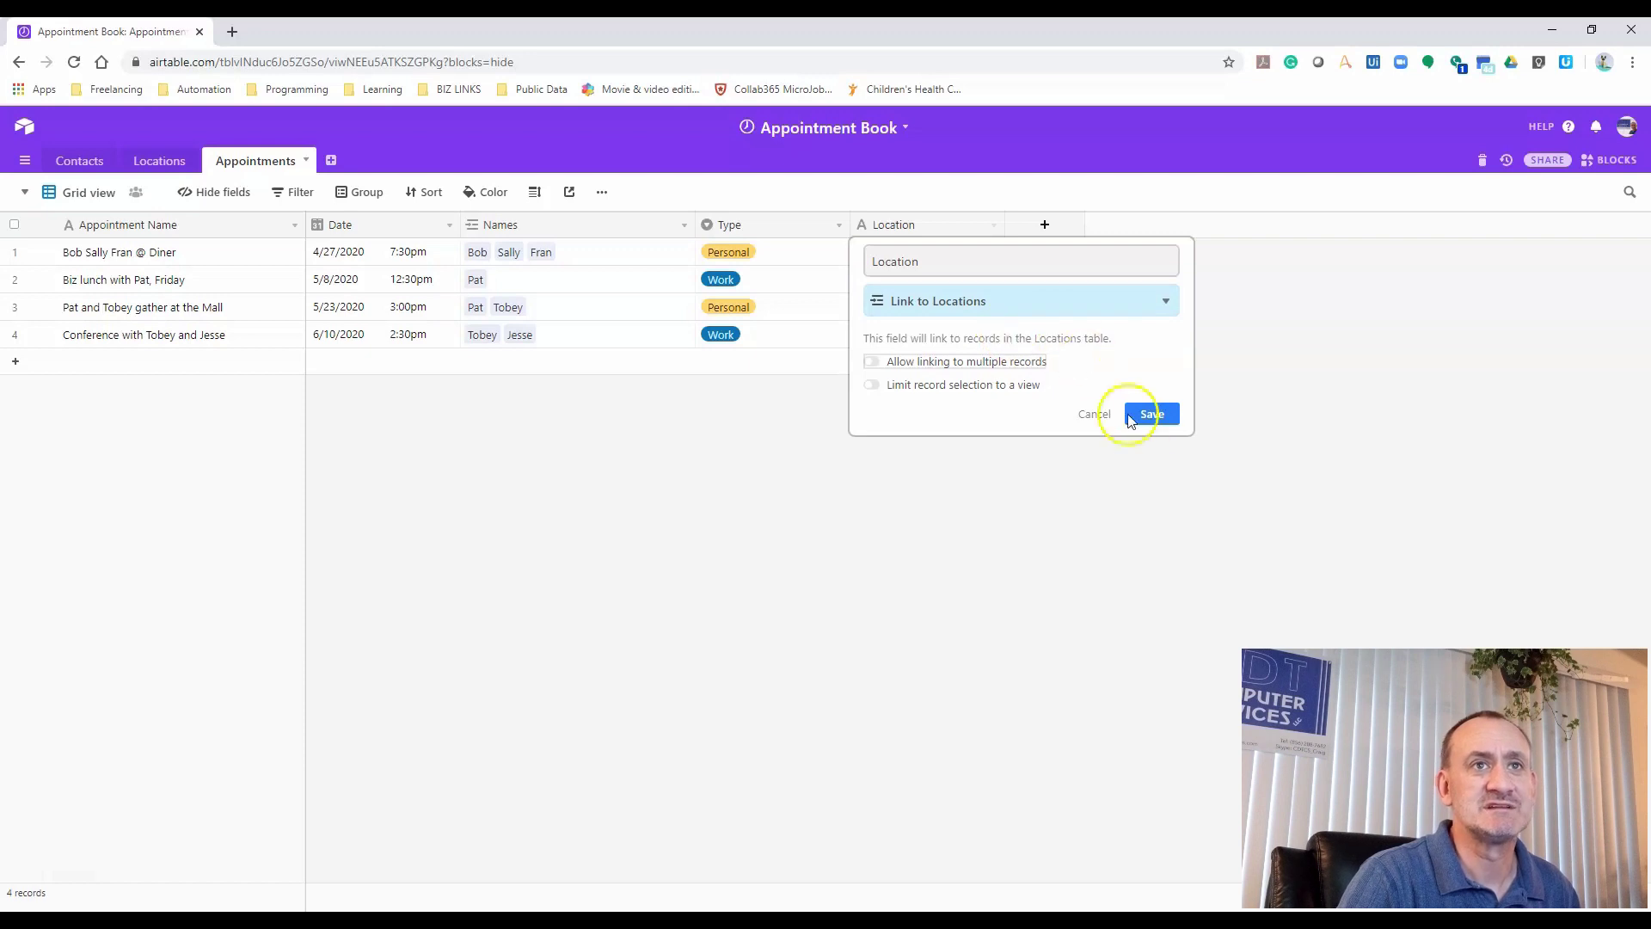
pyautogui.click(1157, 415)
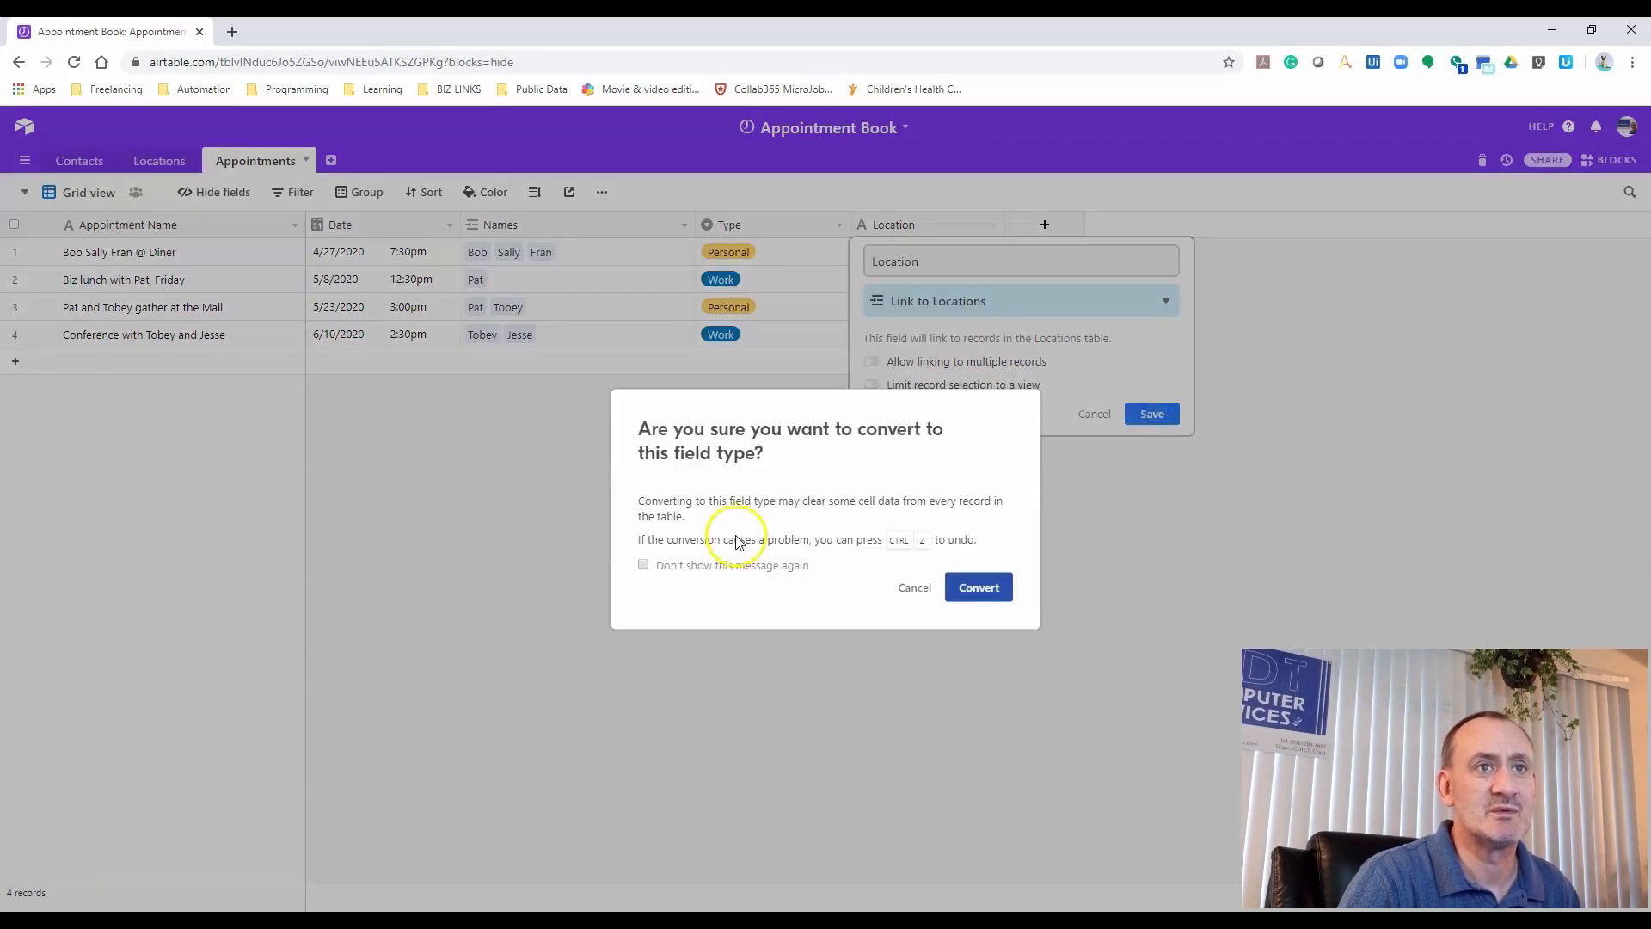
pyautogui.click(971, 586)
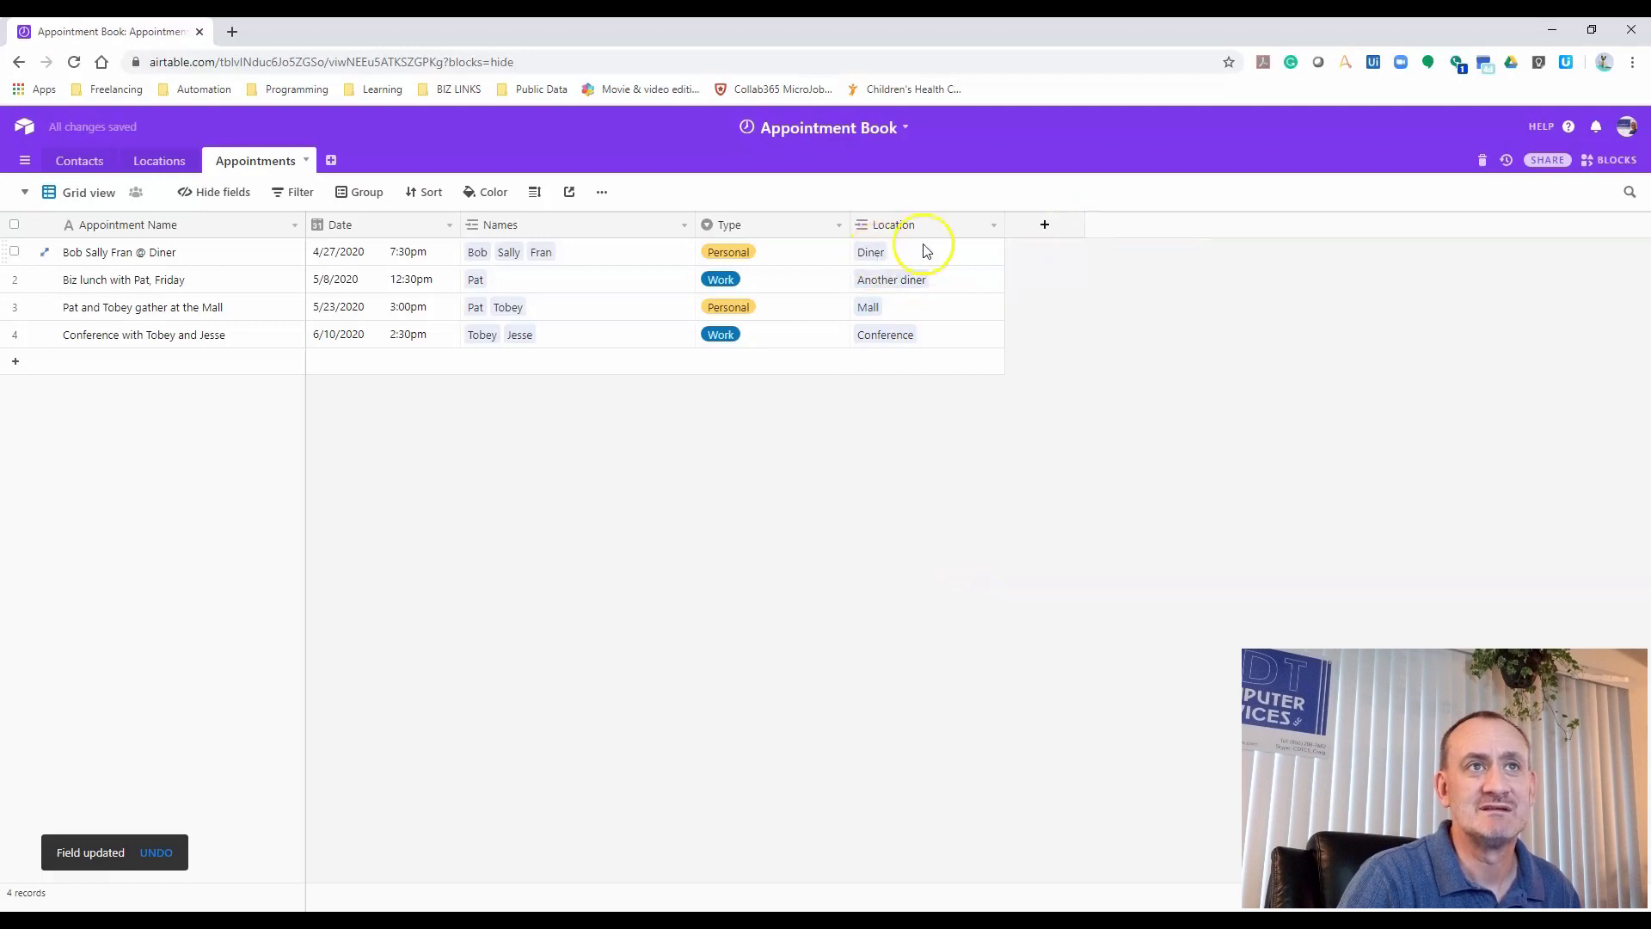
pyautogui.click(950, 258)
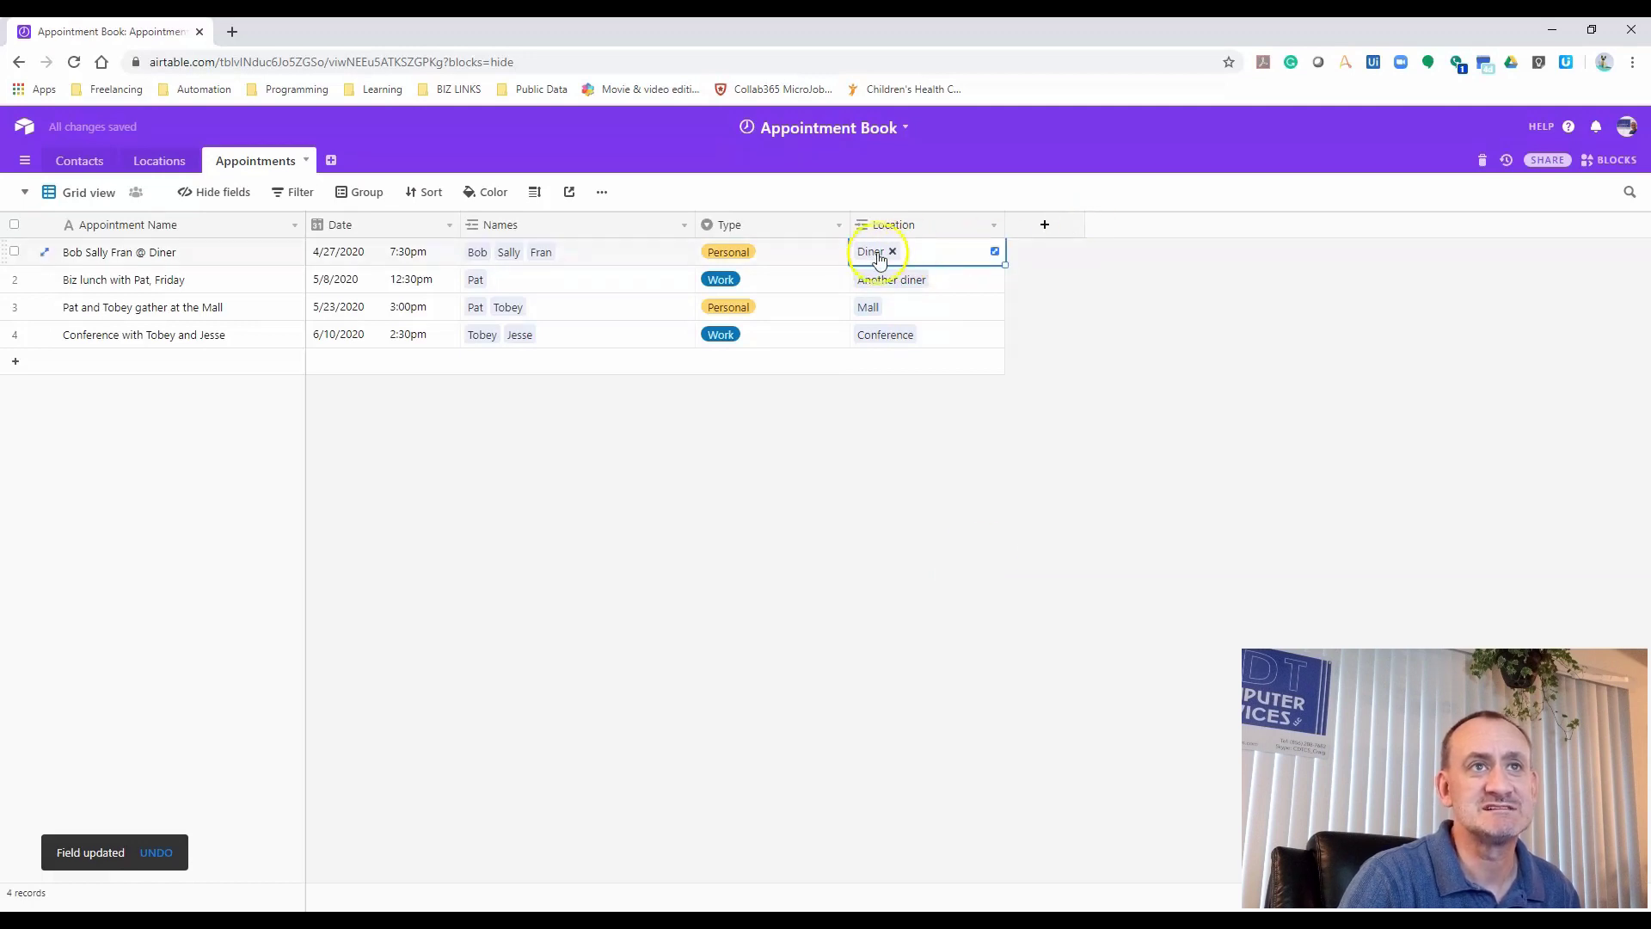
pyautogui.click(935, 254)
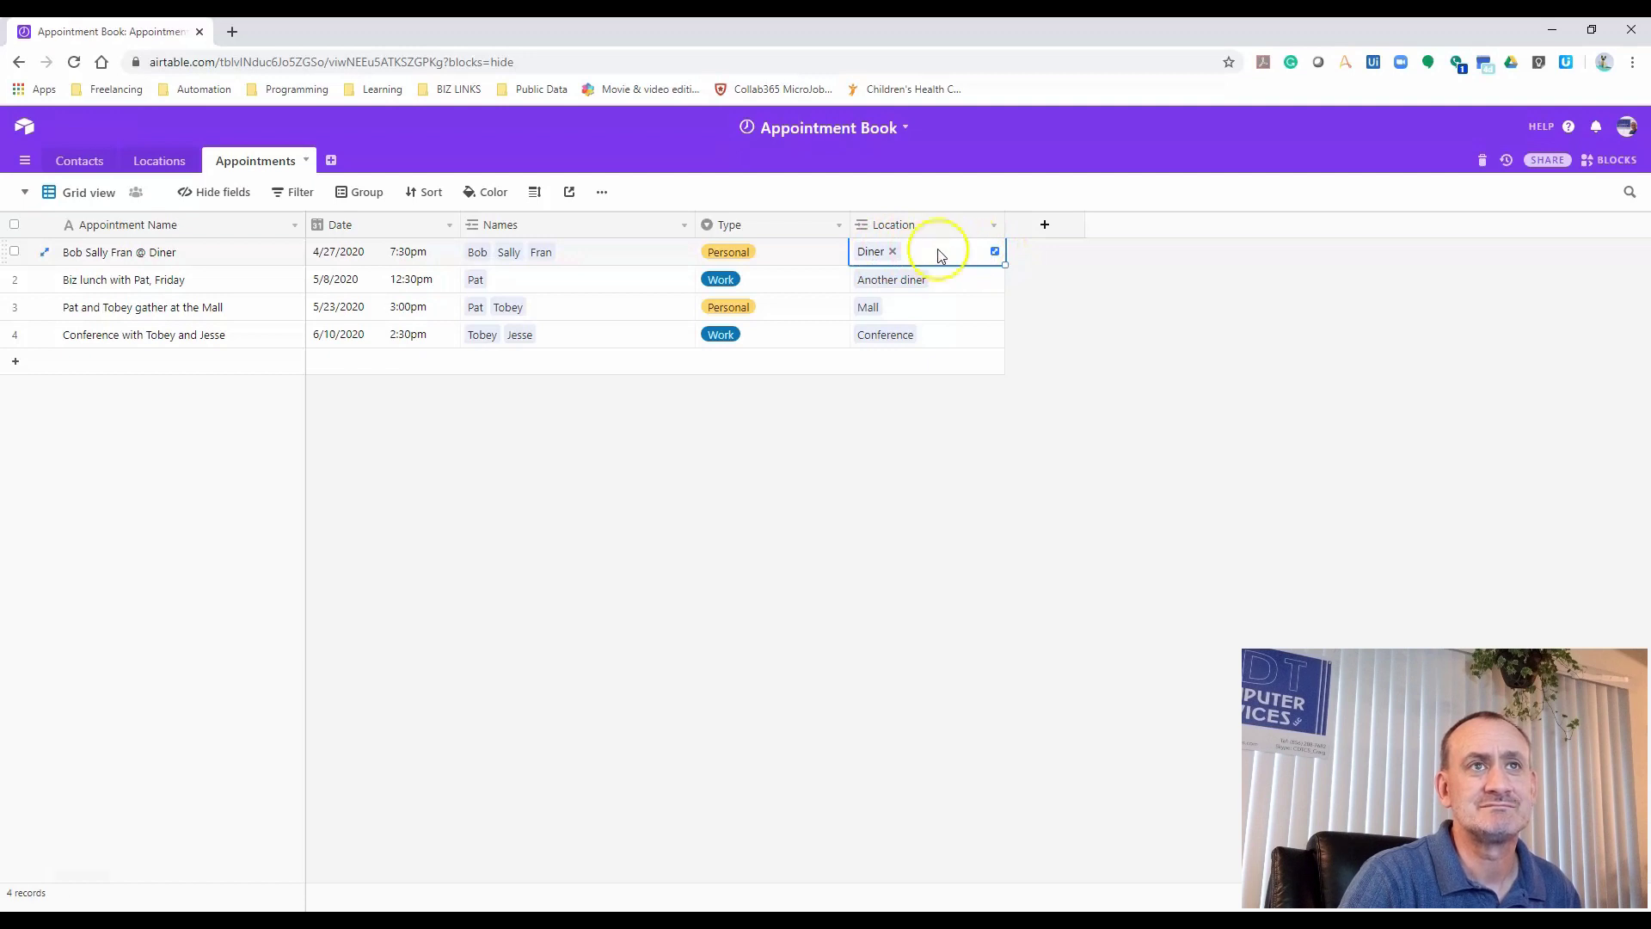
# Relink the first appointment's location to Conference, and set it back to Diner
pyautogui.click(893, 252)
pyautogui.click(862, 252)
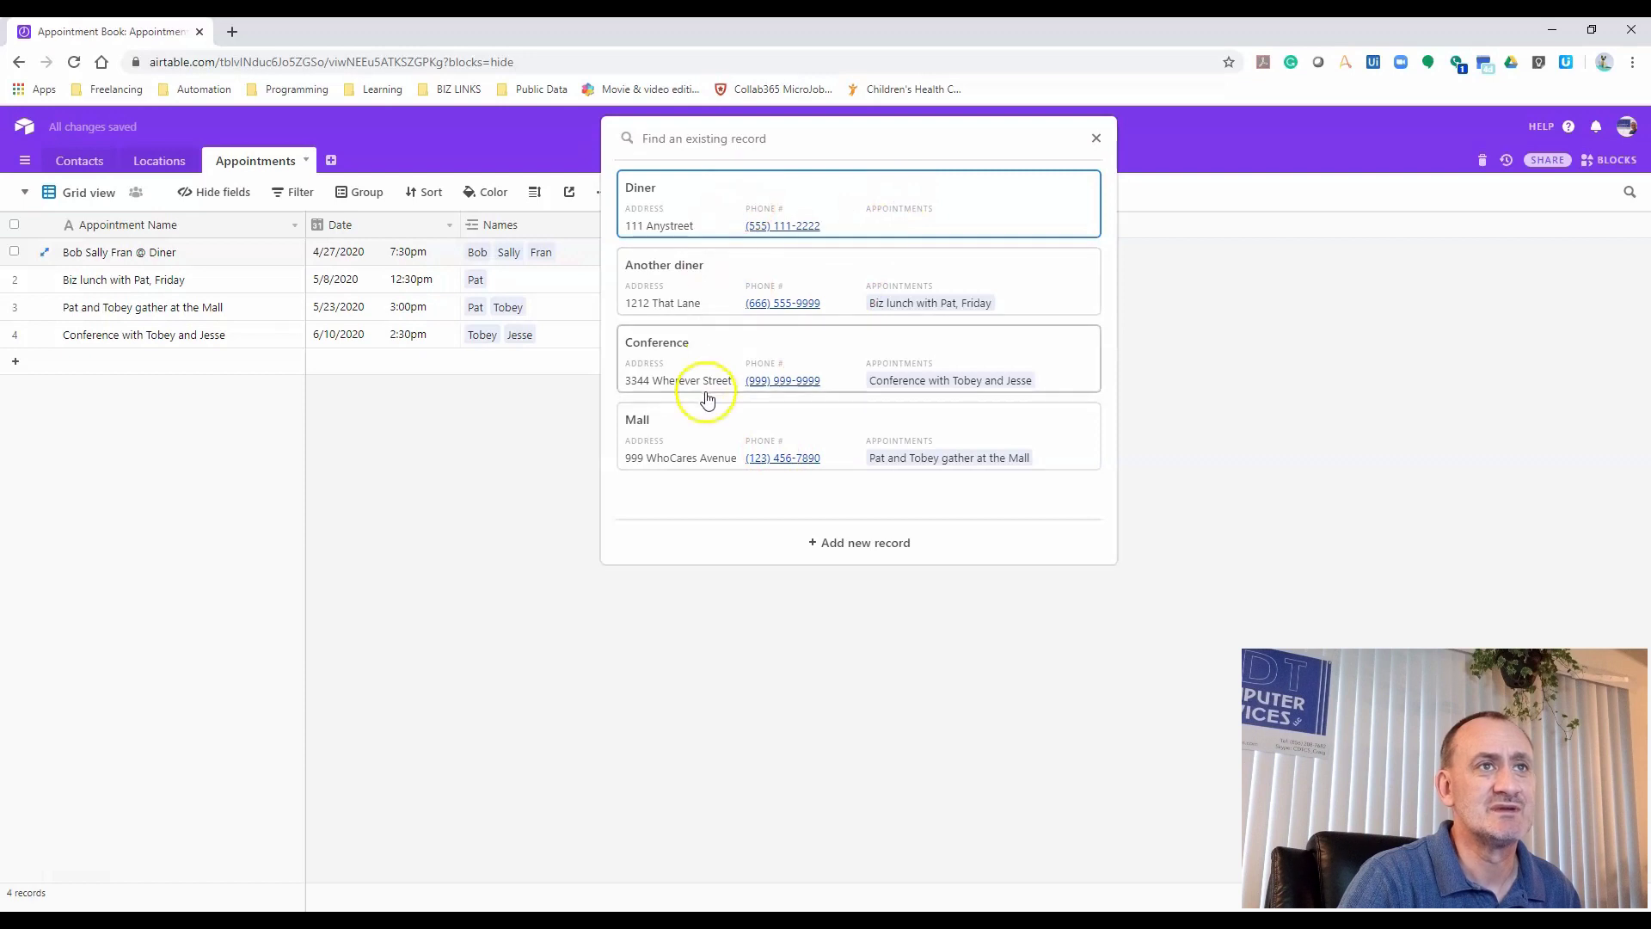
pyautogui.click(684, 356)
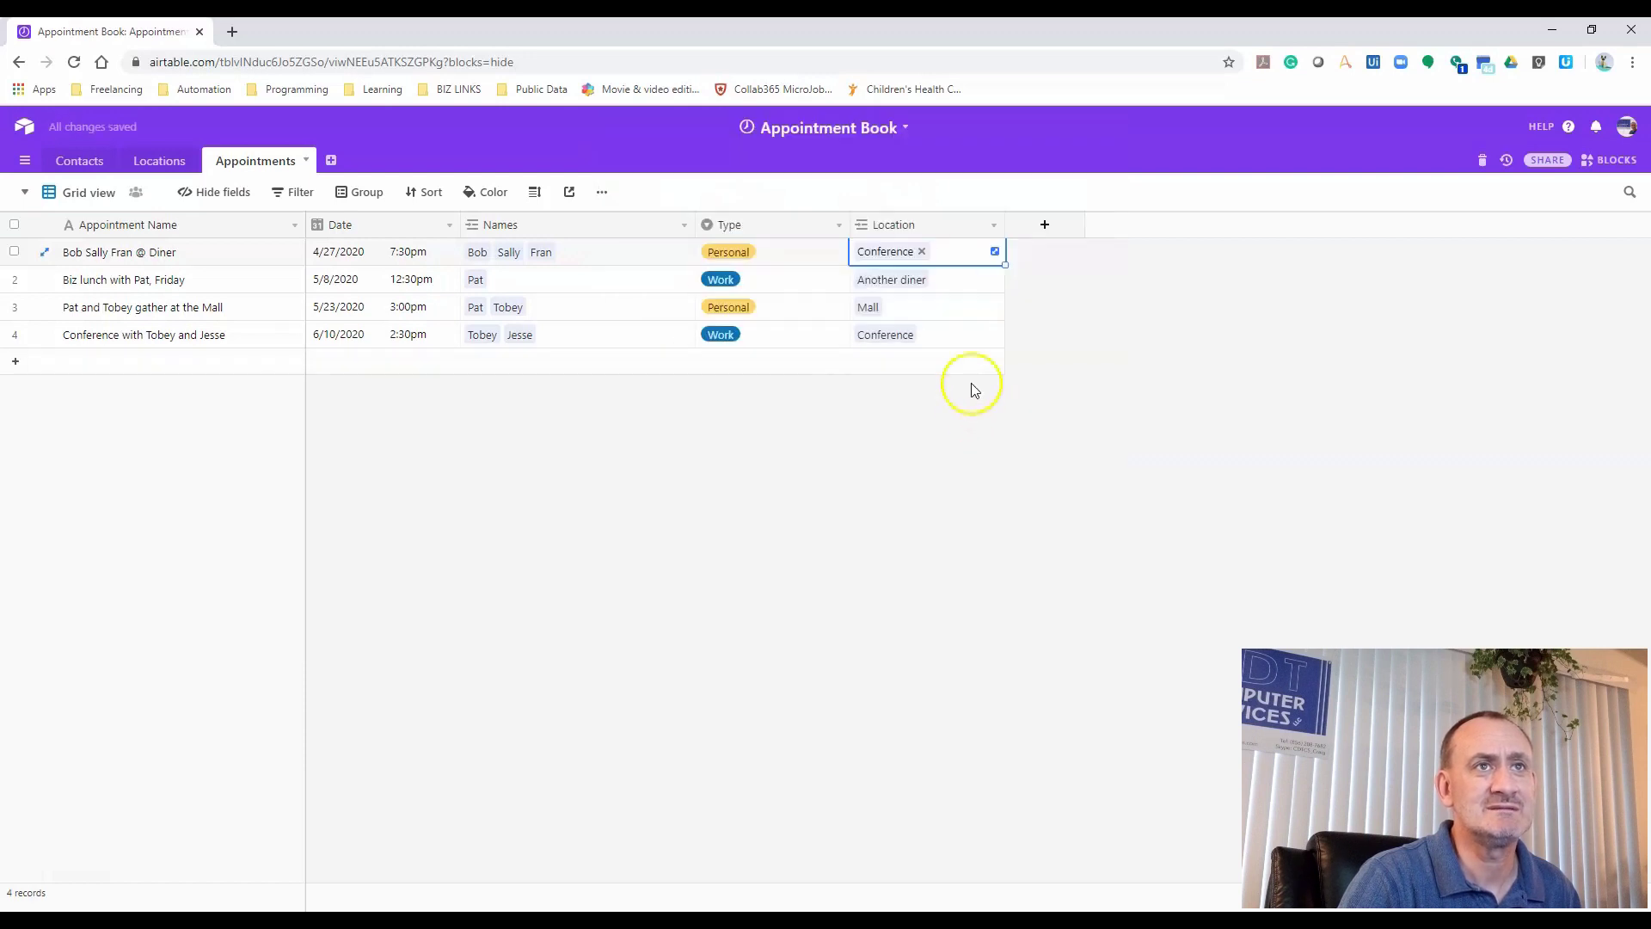
pyautogui.click(921, 251)
pyautogui.click(860, 251)
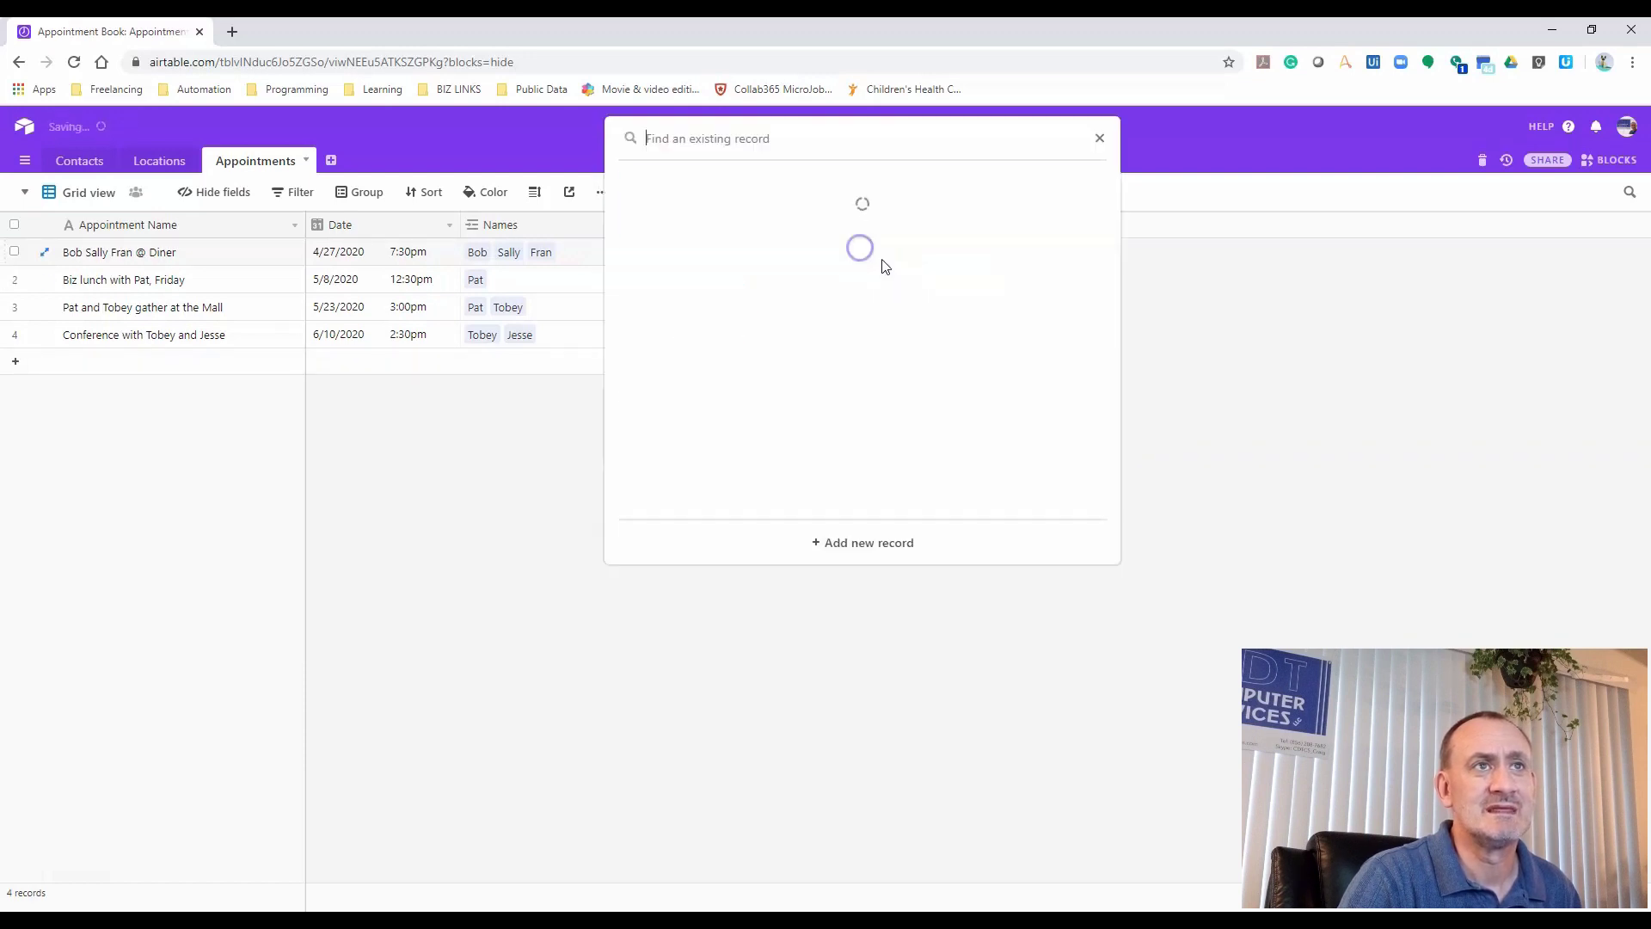
pyautogui.click(678, 193)
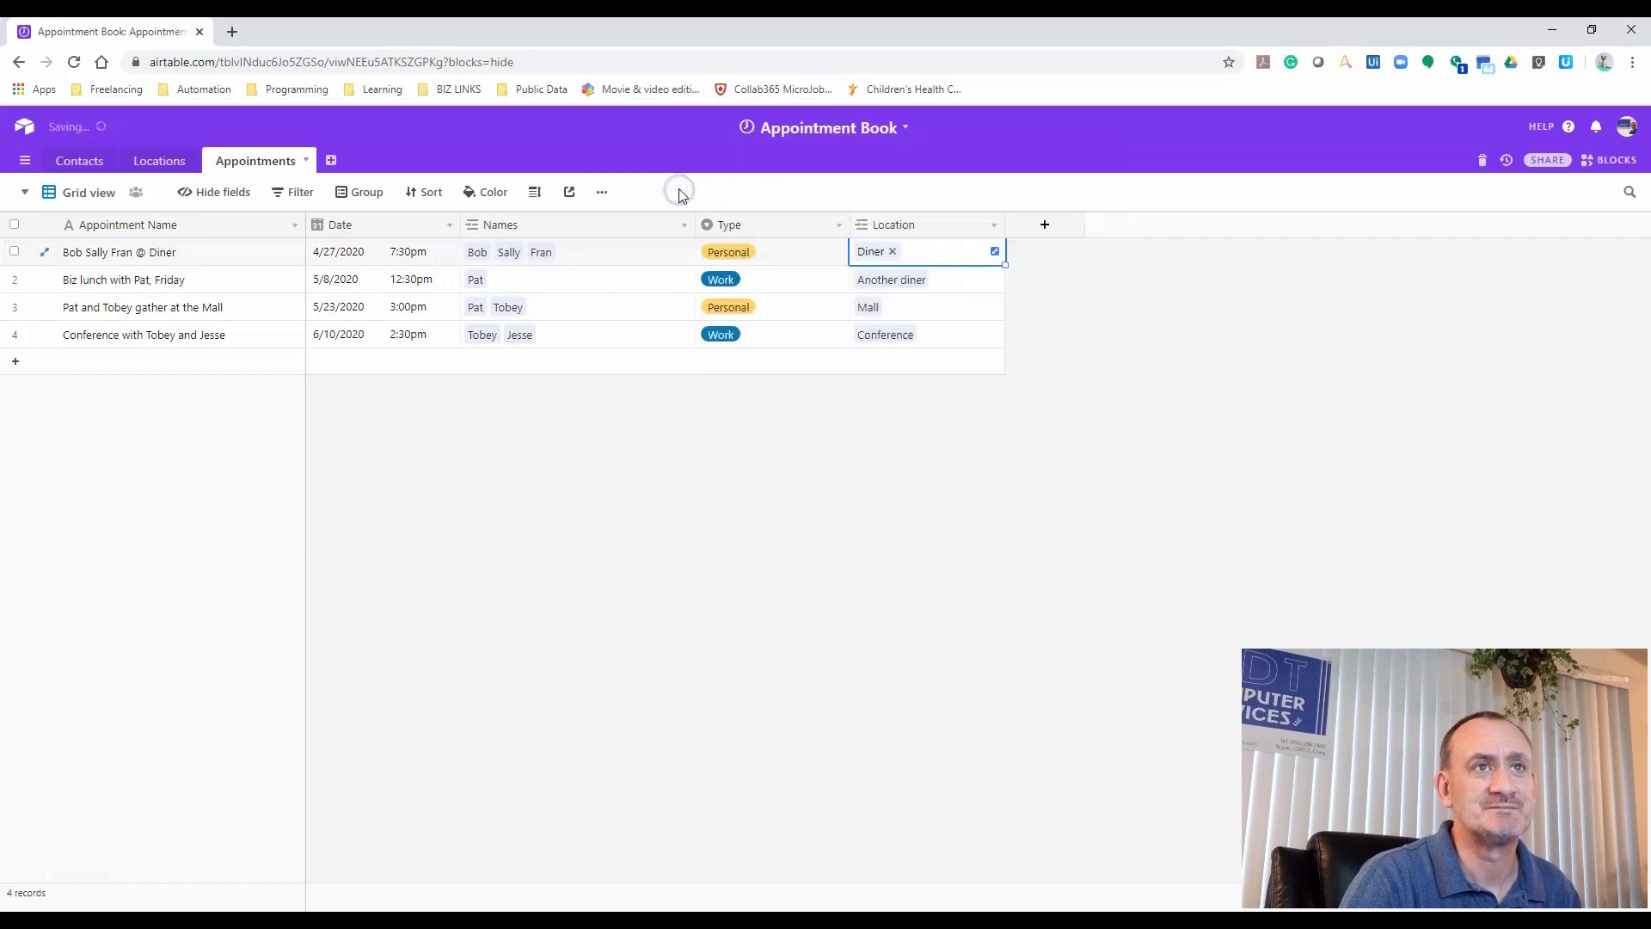
pyautogui.click(1124, 335)
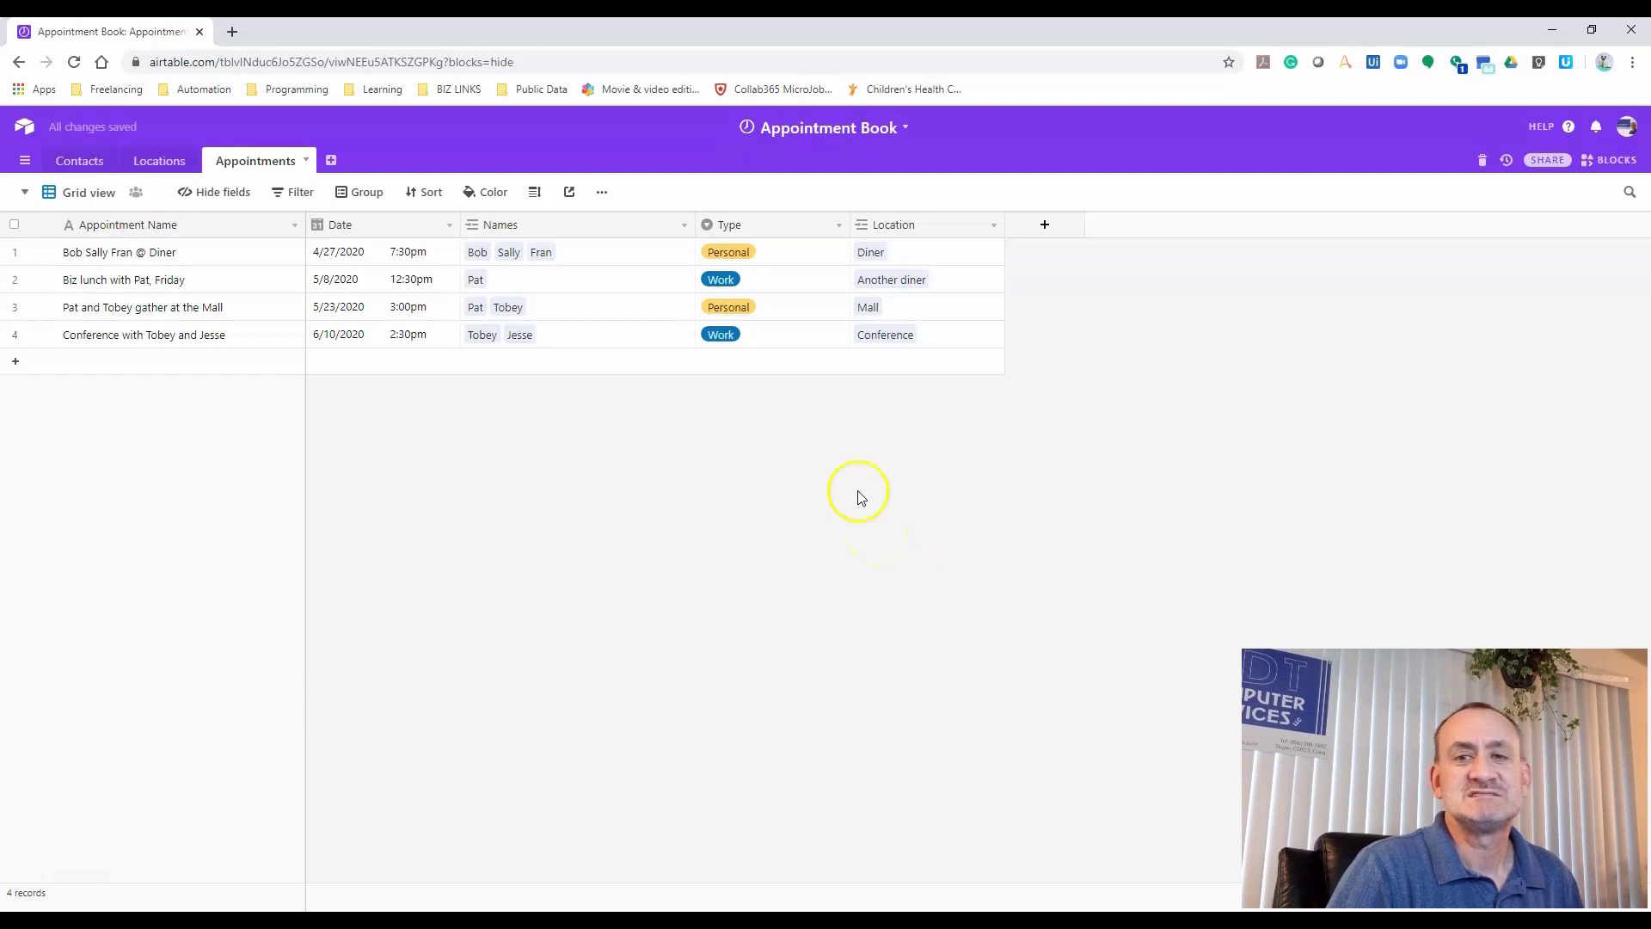
# Examine the Contacts and Locations tables and their linked Appointments fields
pyautogui.click(162, 161)
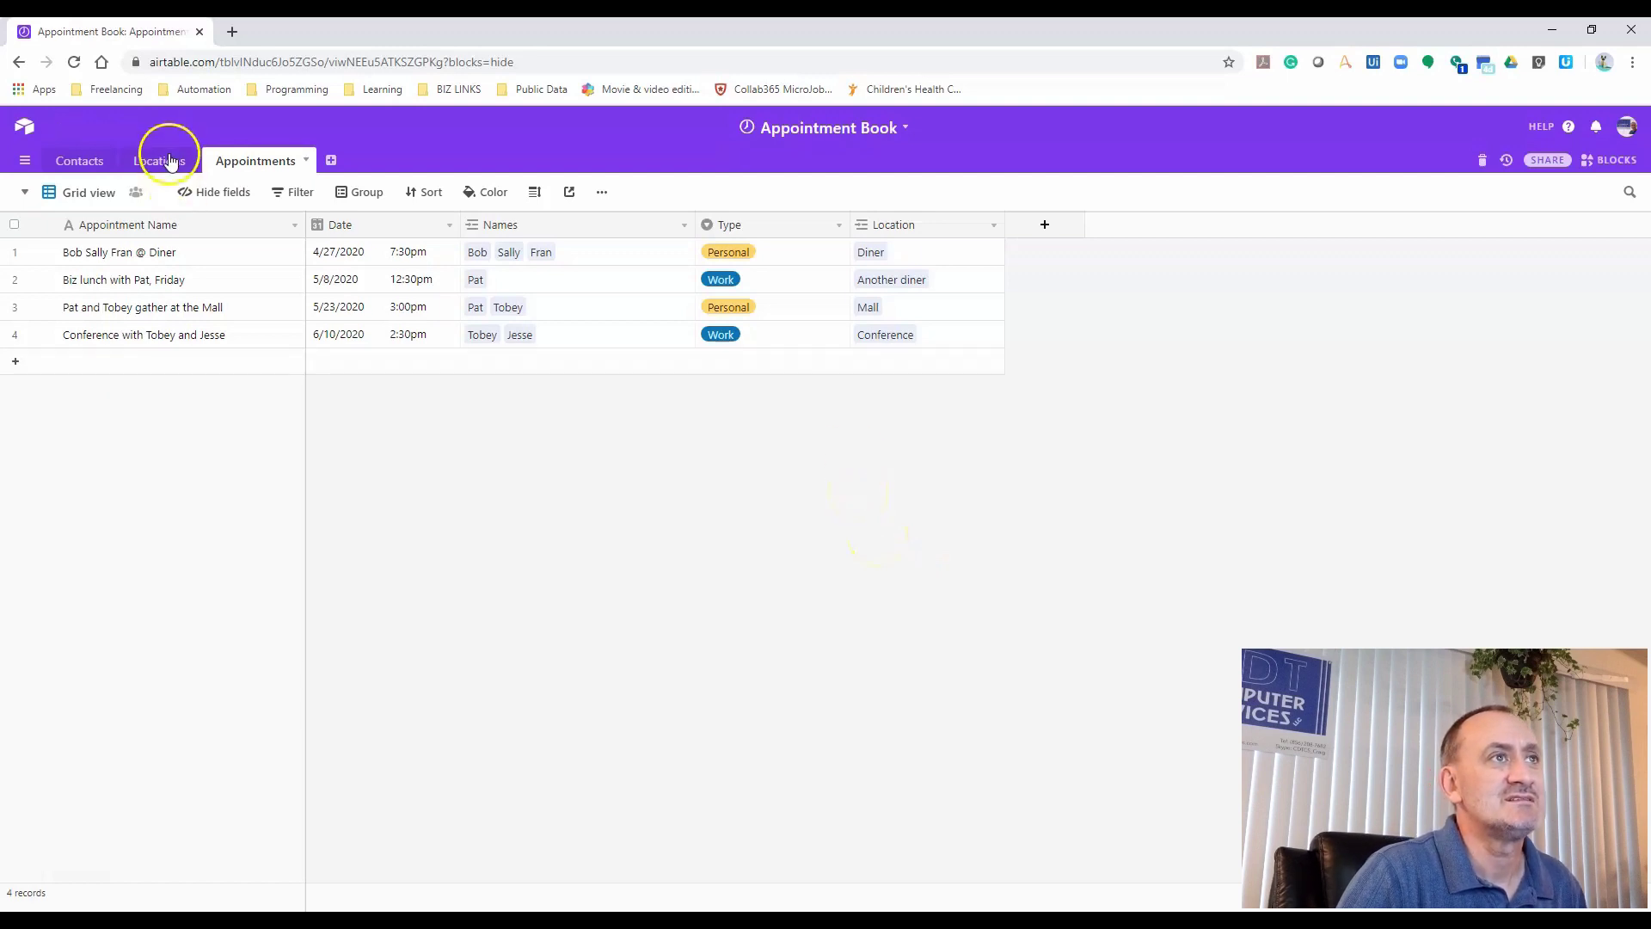
pyautogui.click(81, 163)
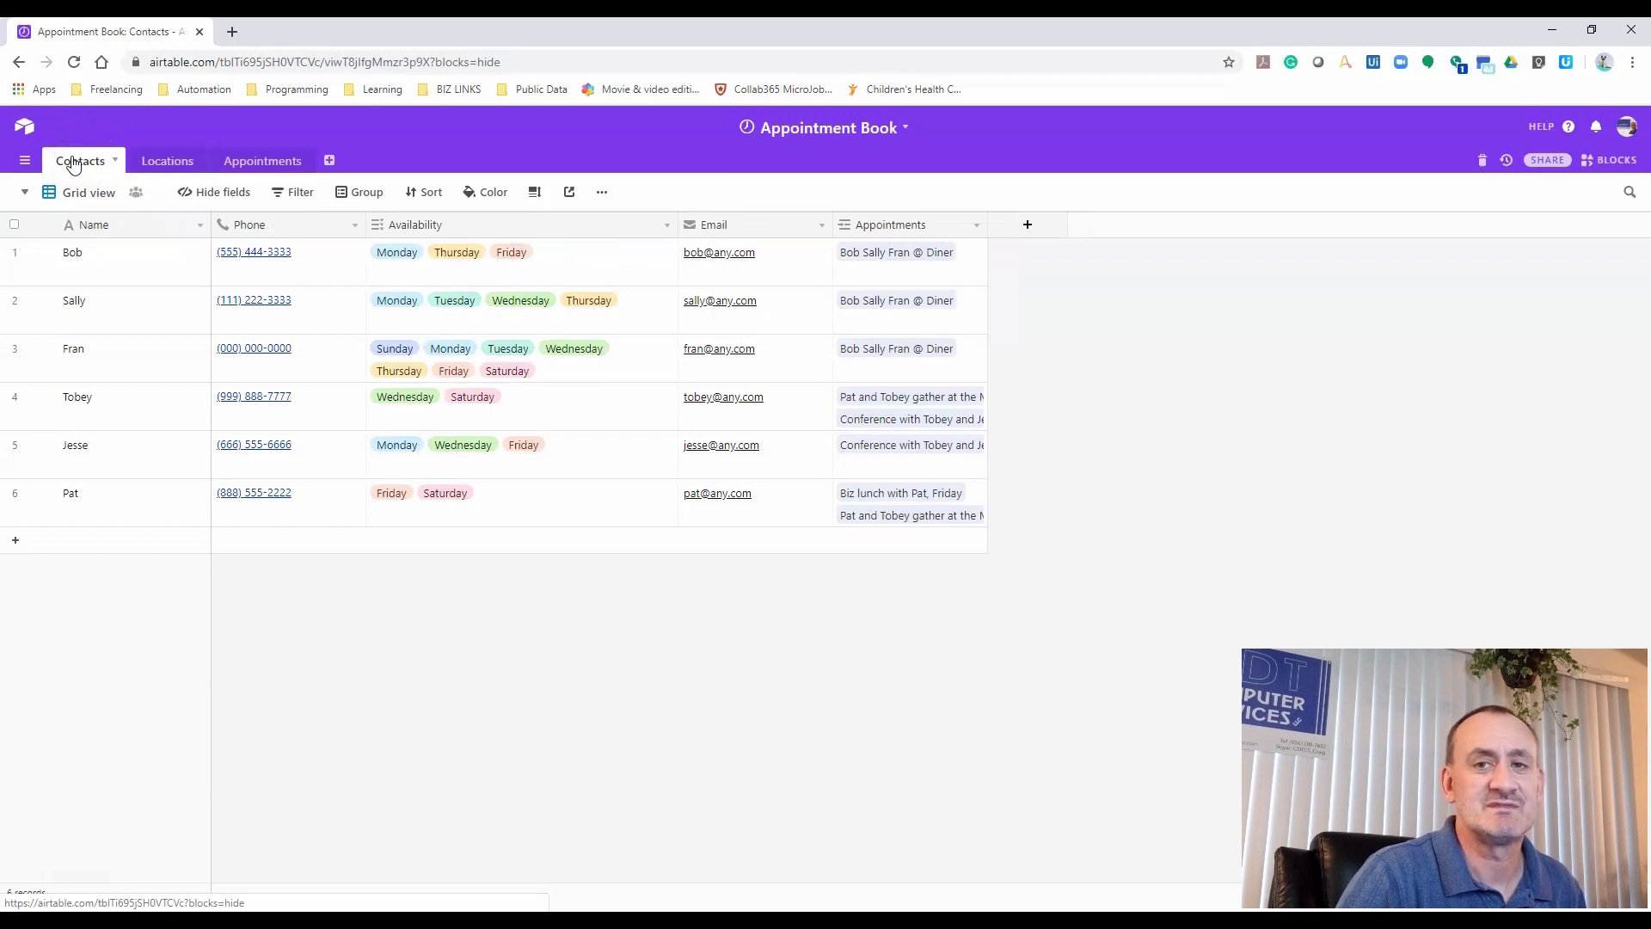
pyautogui.click(172, 163)
pyautogui.click(77, 162)
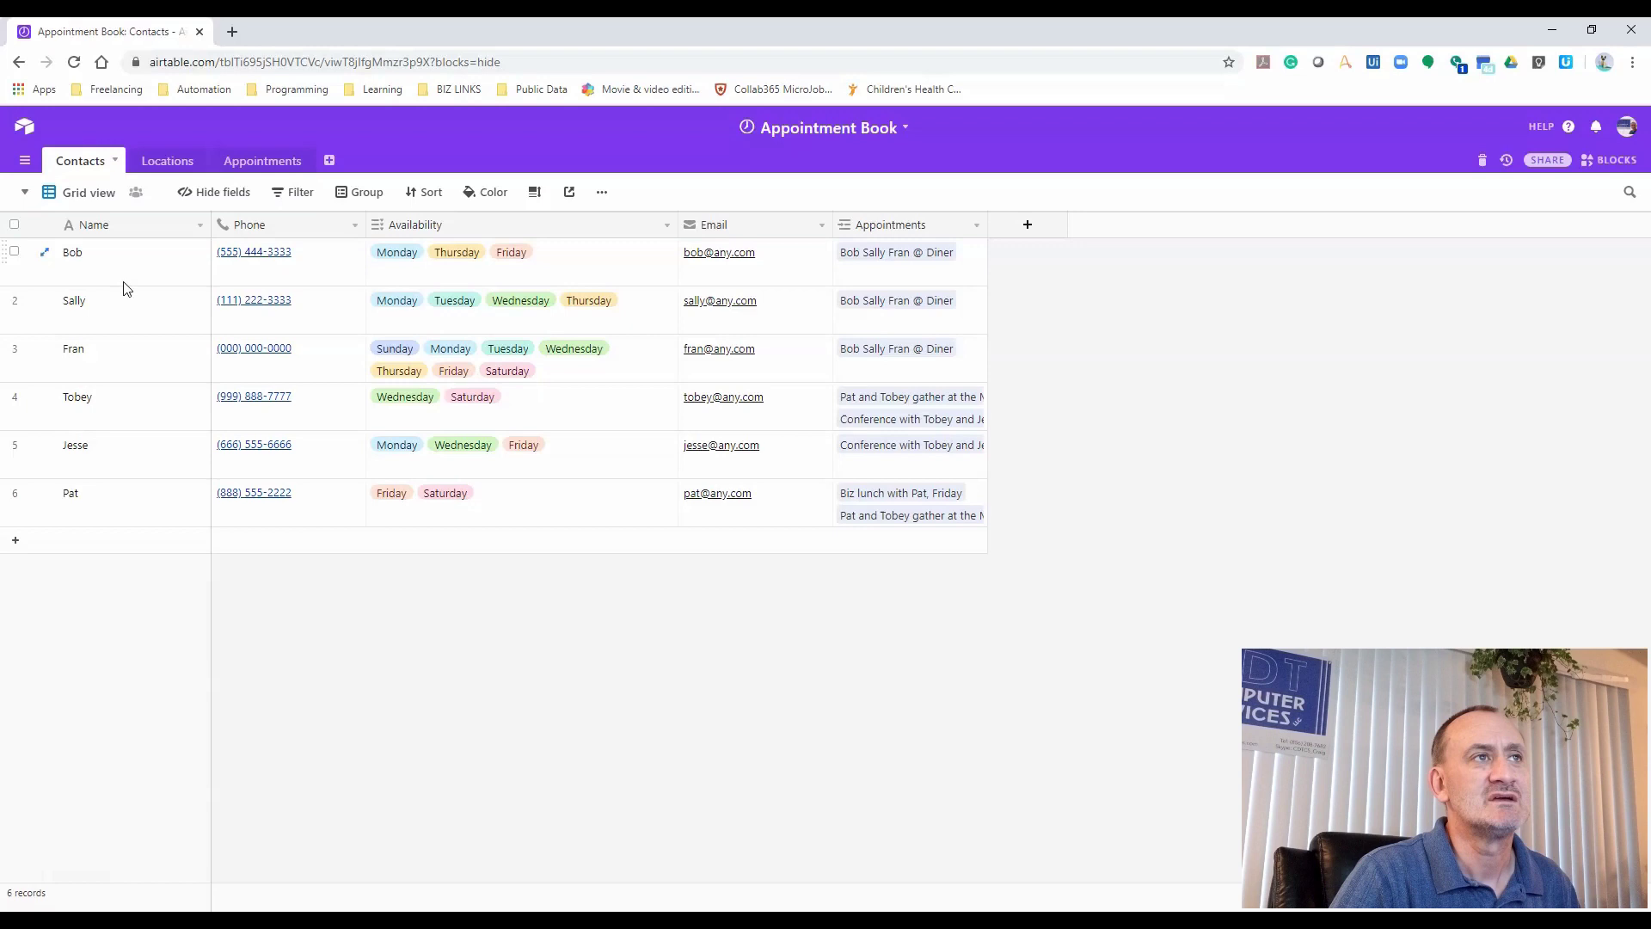
pyautogui.click(155, 169)
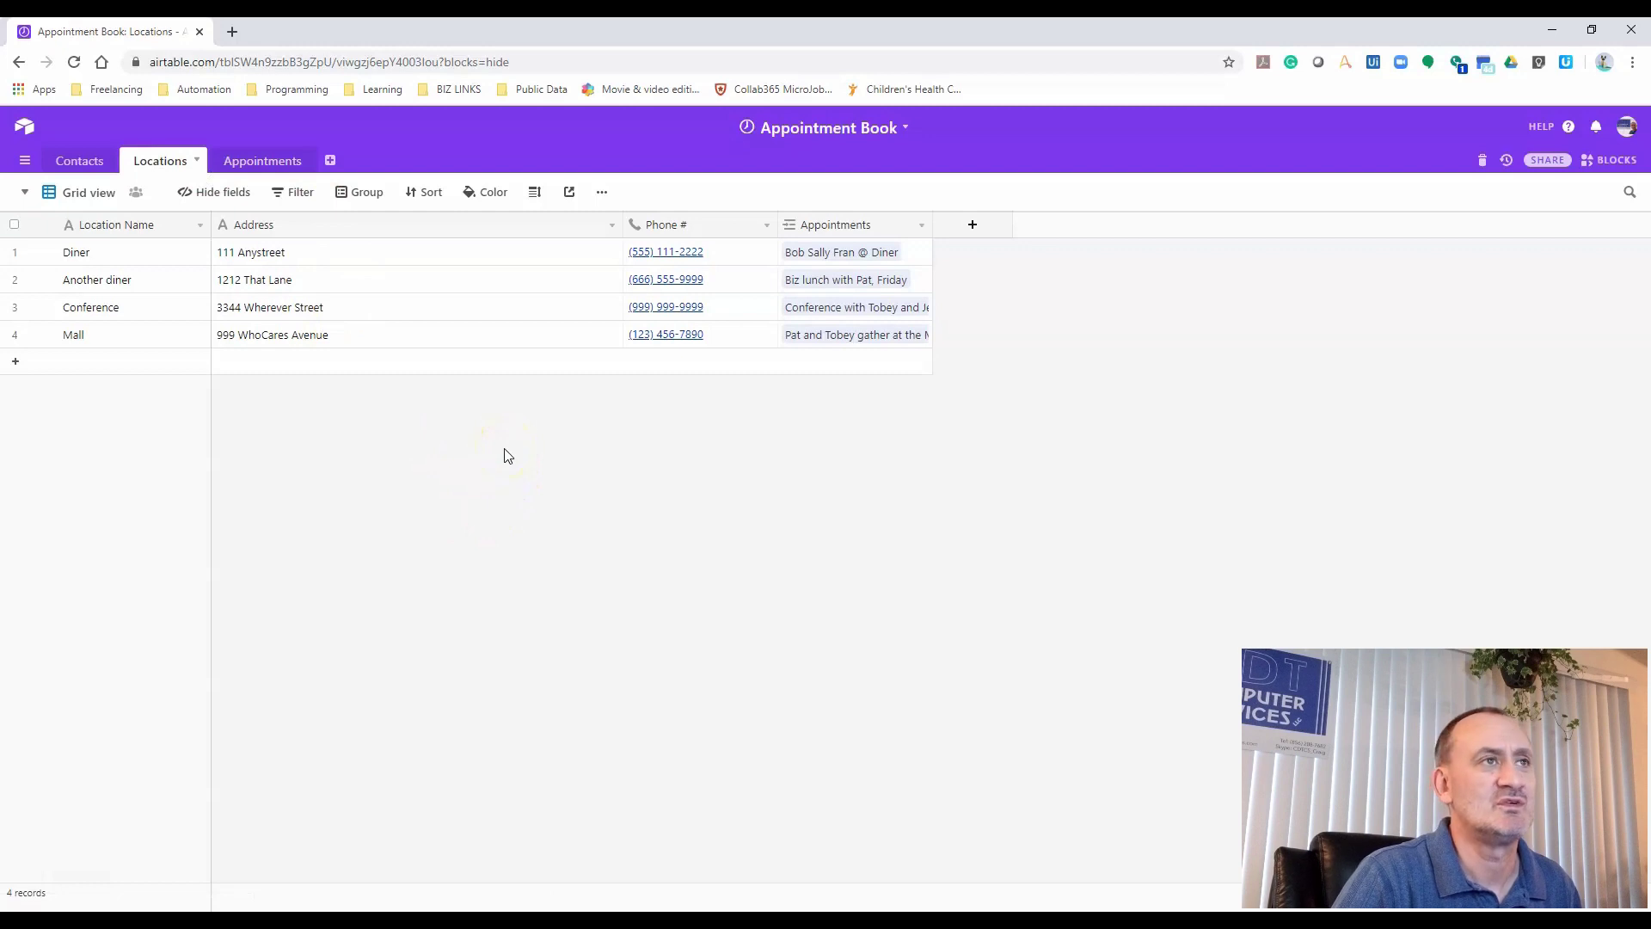
pyautogui.click(484, 412)
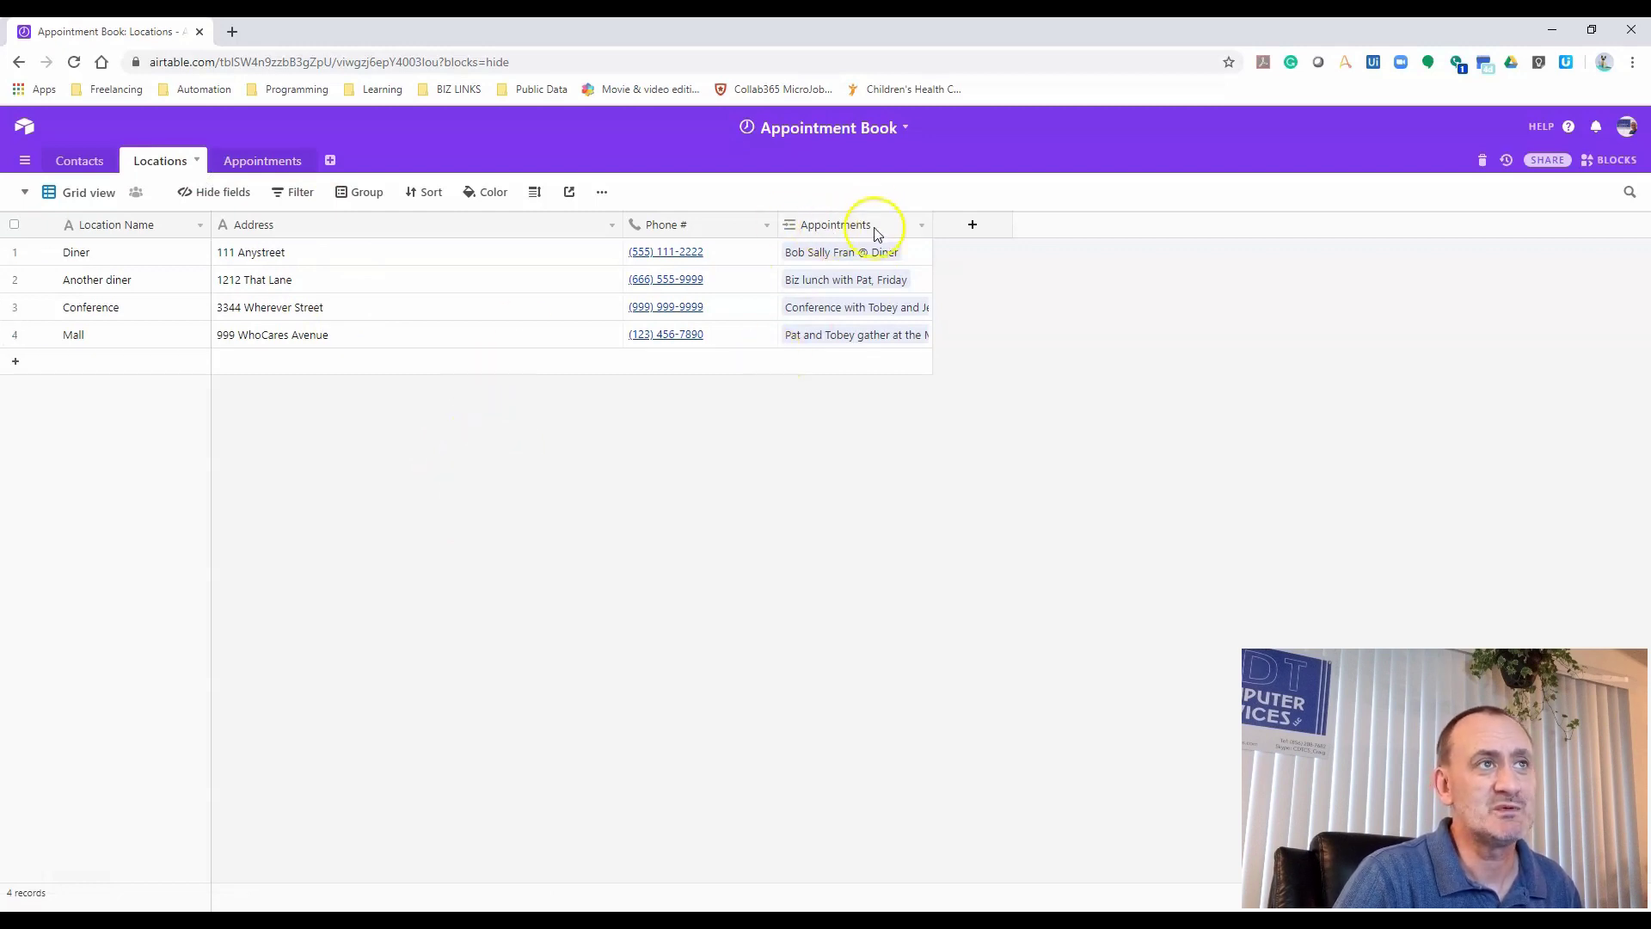
pyautogui.click(282, 163)
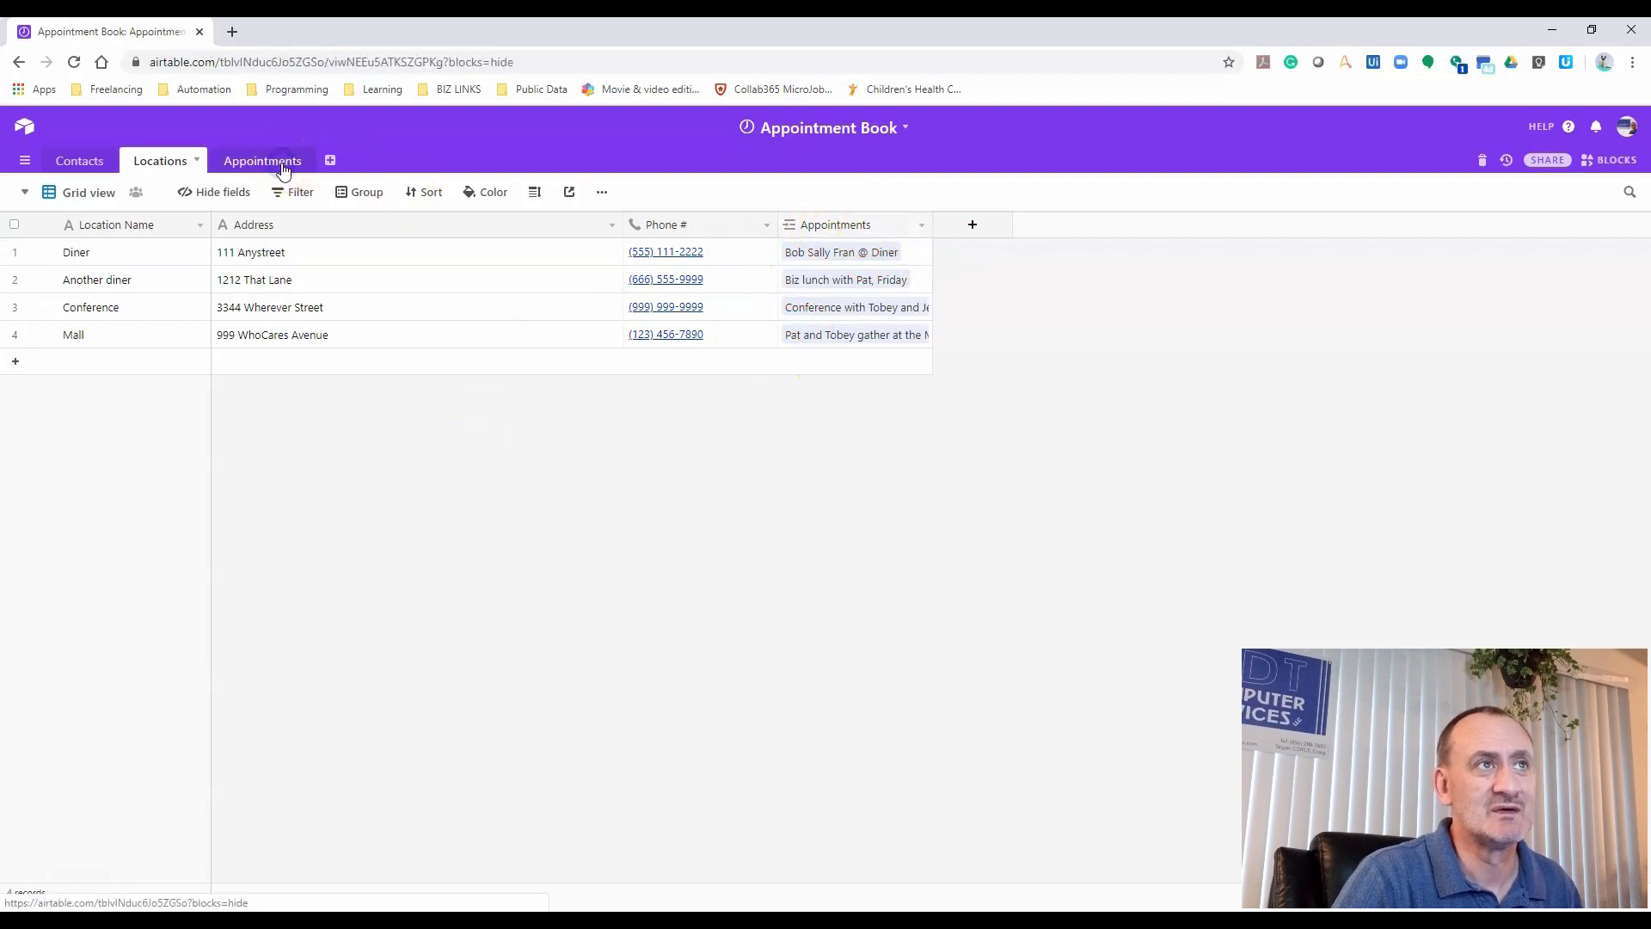
# Widen the Appointments column in the Locations table to fit the full appointment names
pyautogui.click(163, 162)
pyautogui.click(375, 165)
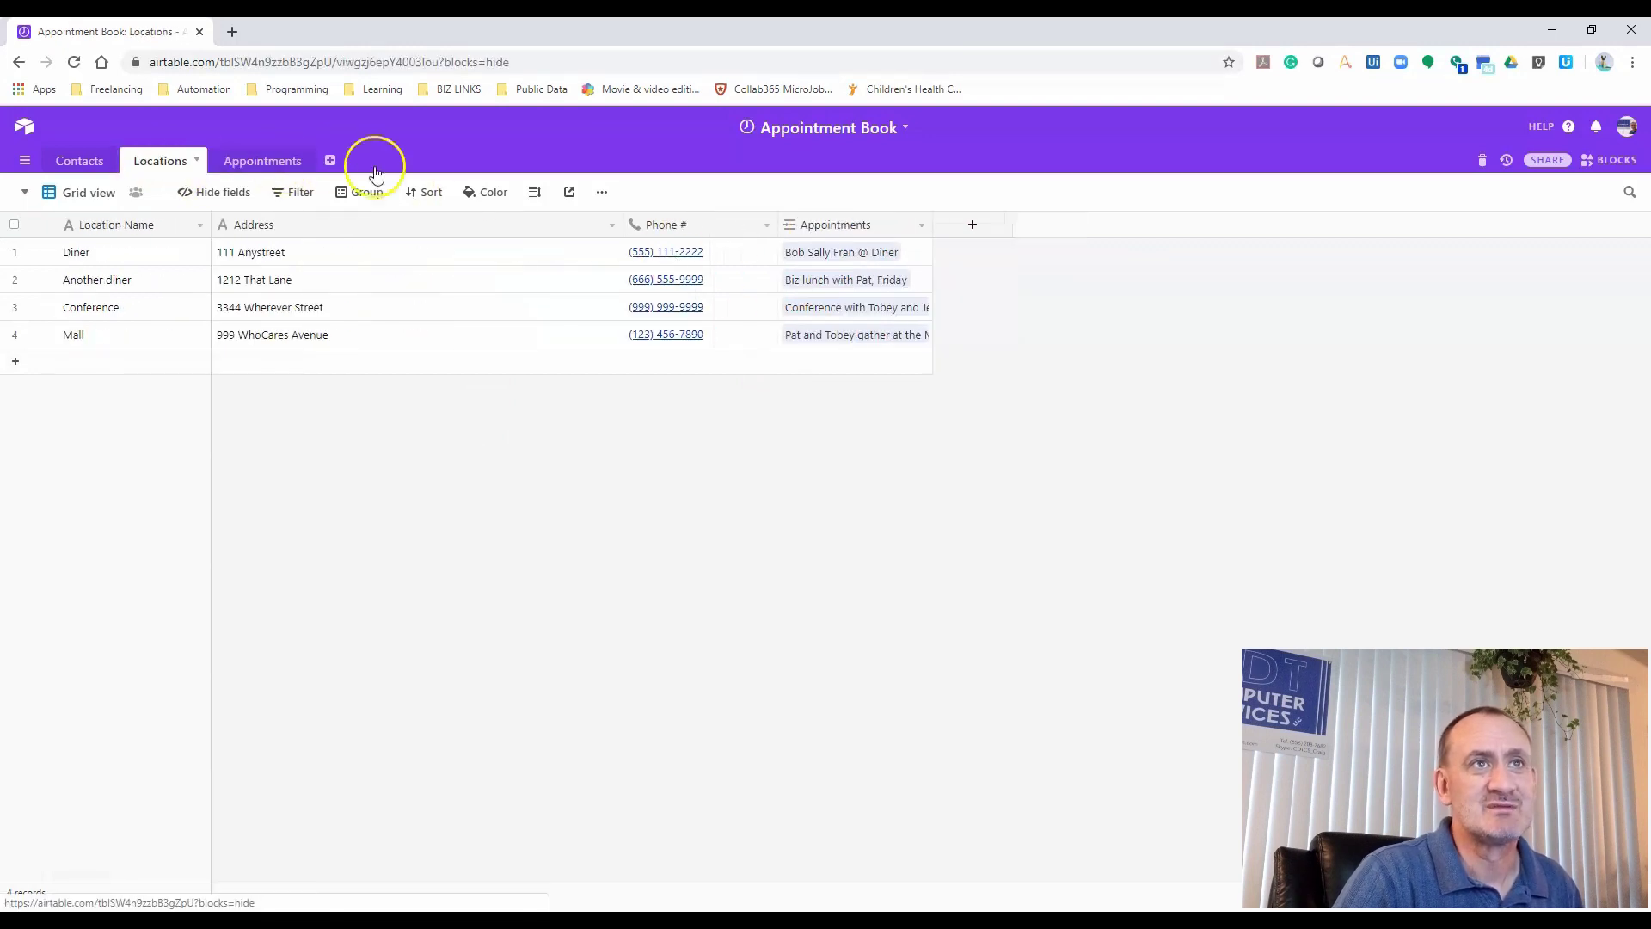
pyautogui.moveTo(936, 224); pyautogui.dragTo(993, 225)
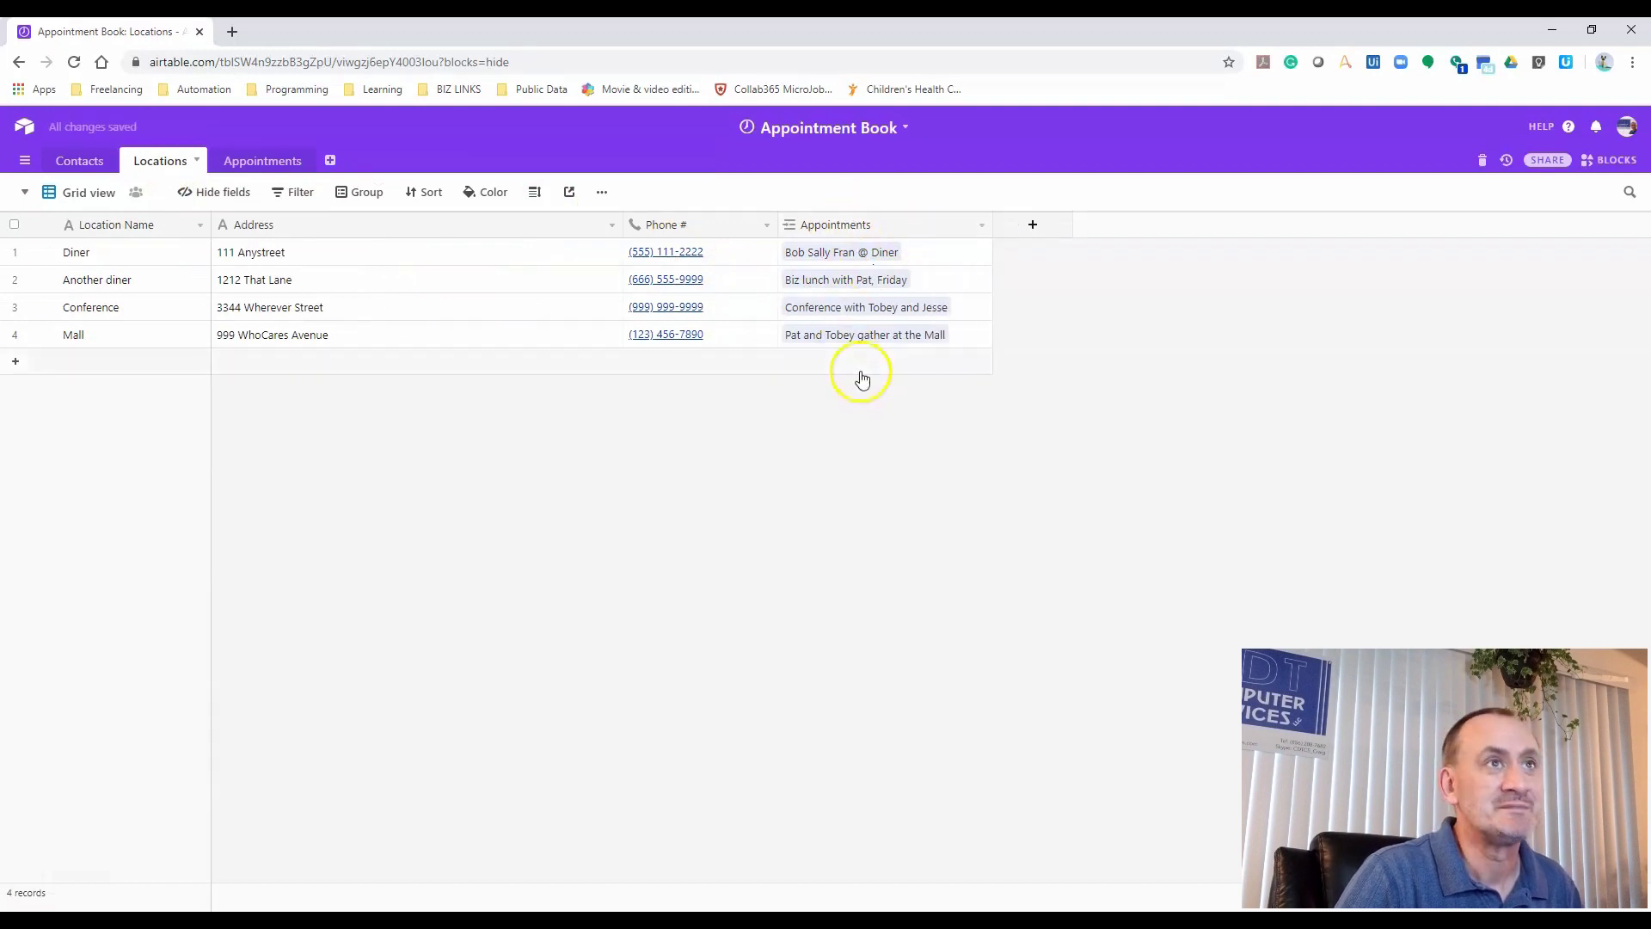
pyautogui.click(280, 165)
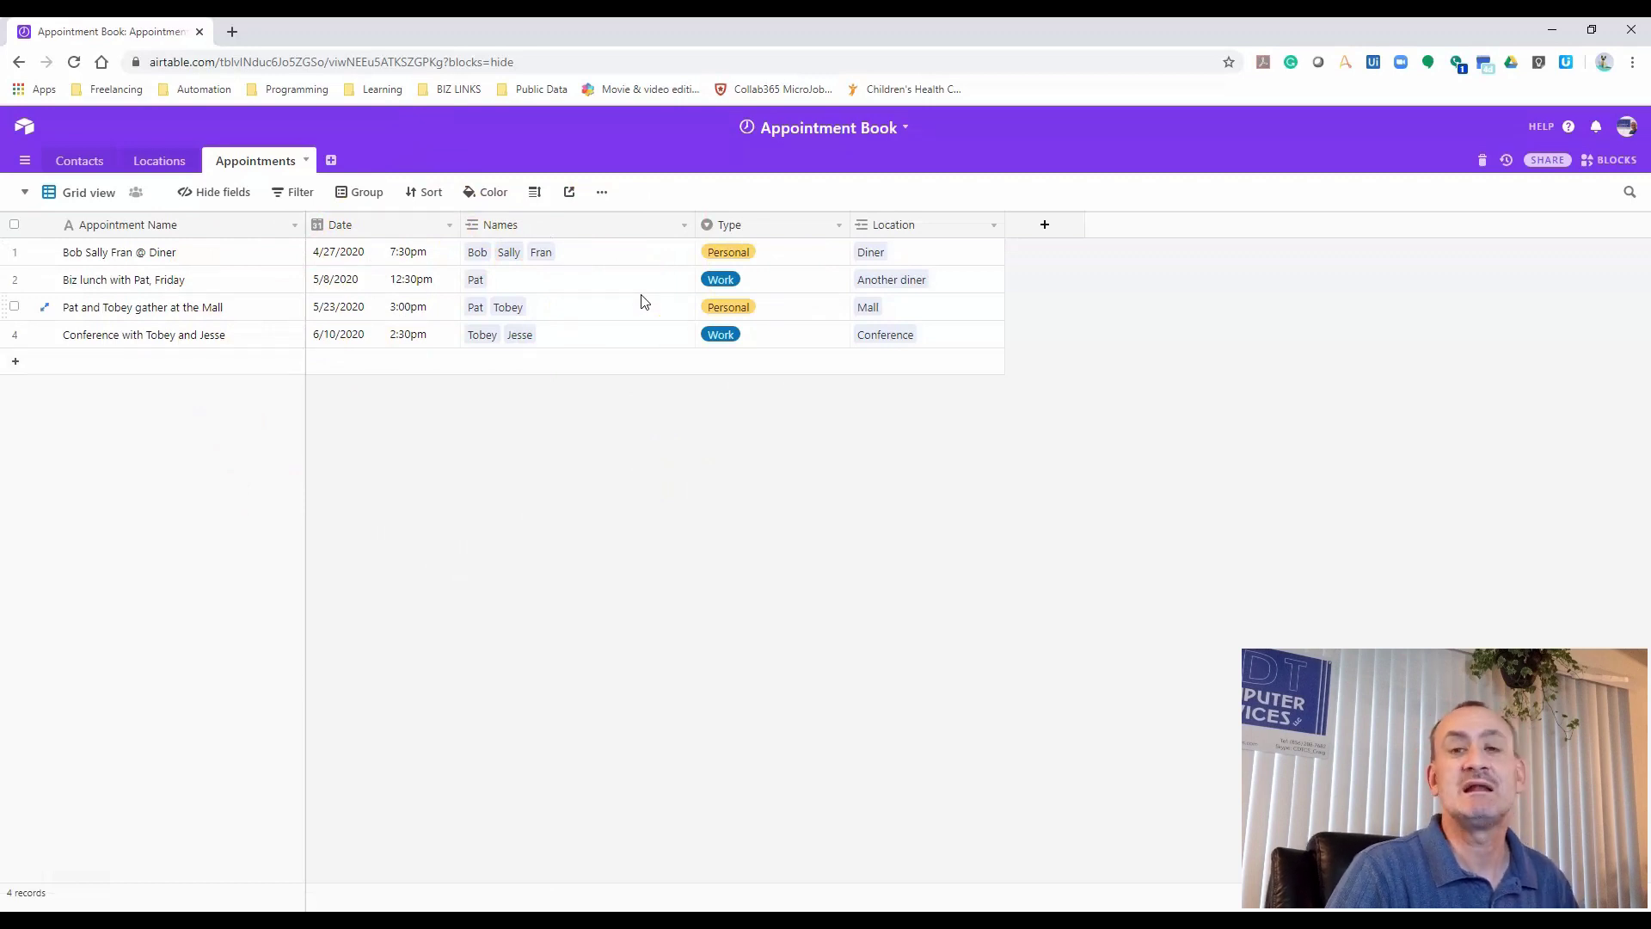
pyautogui.click(631, 407)
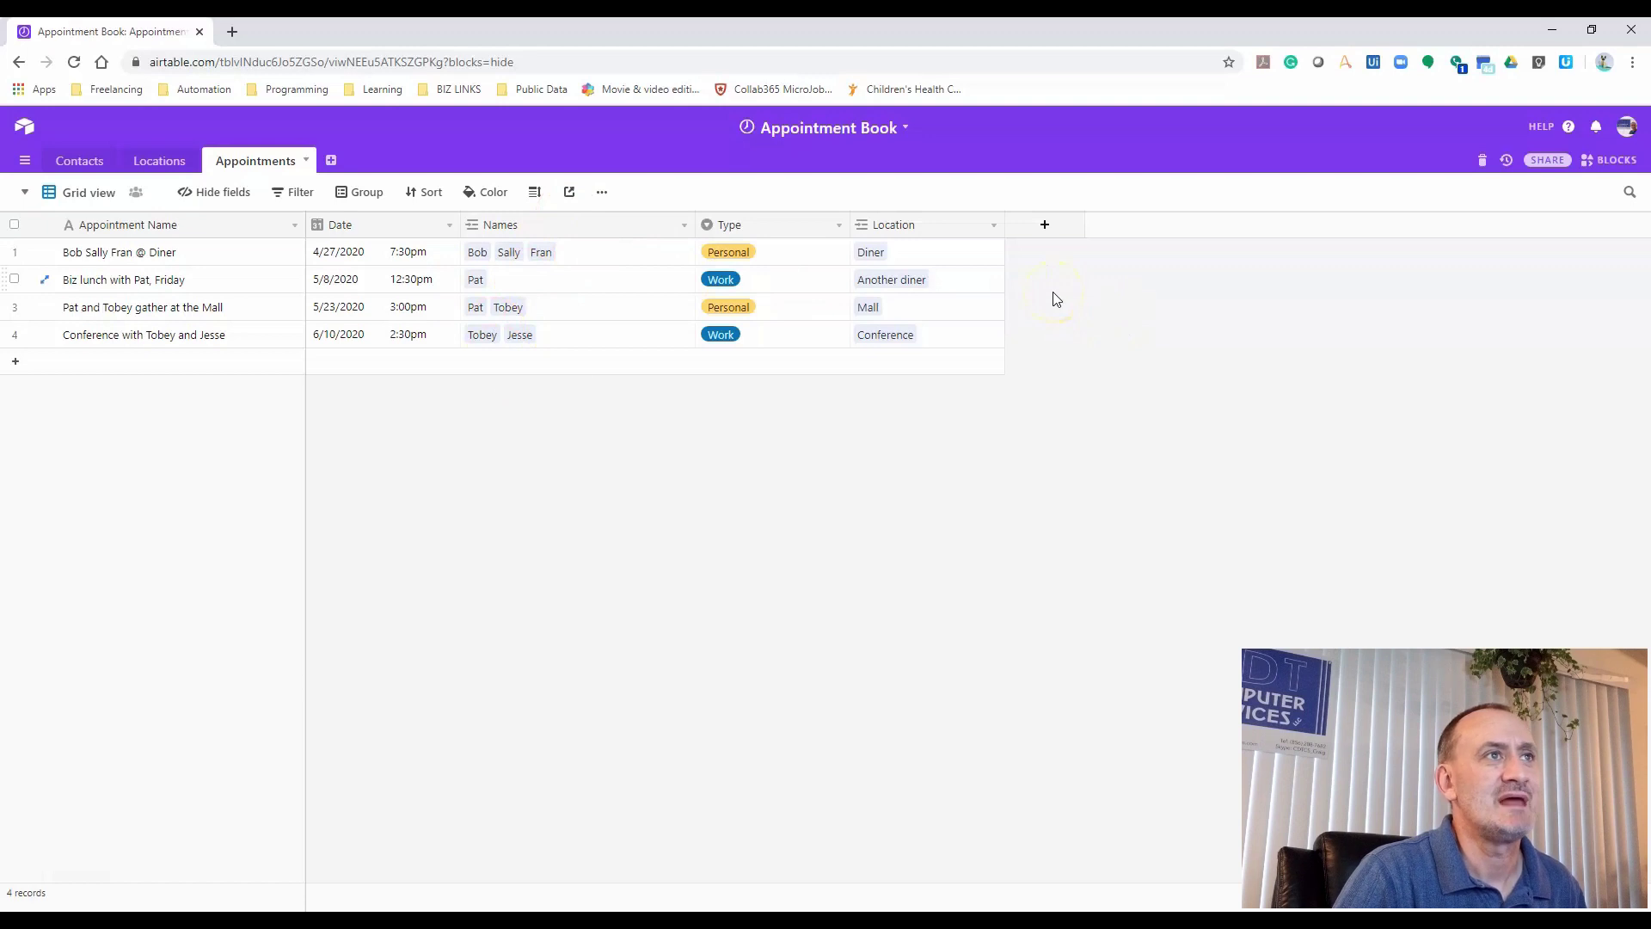
pyautogui.click(79, 160)
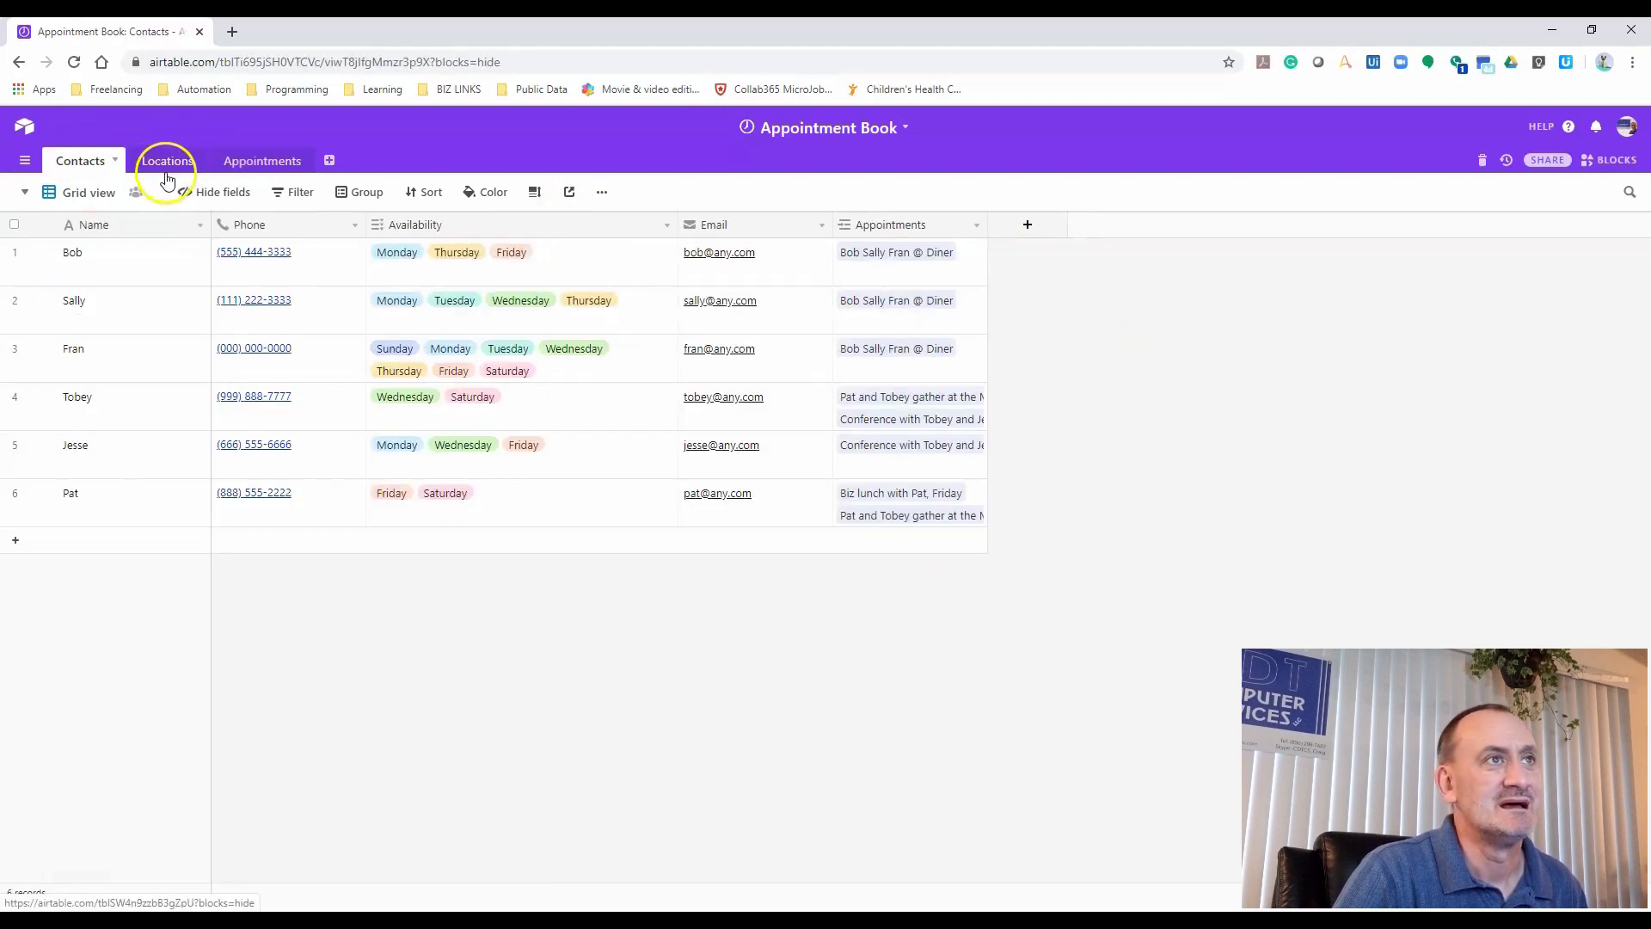
pyautogui.click(221, 166)
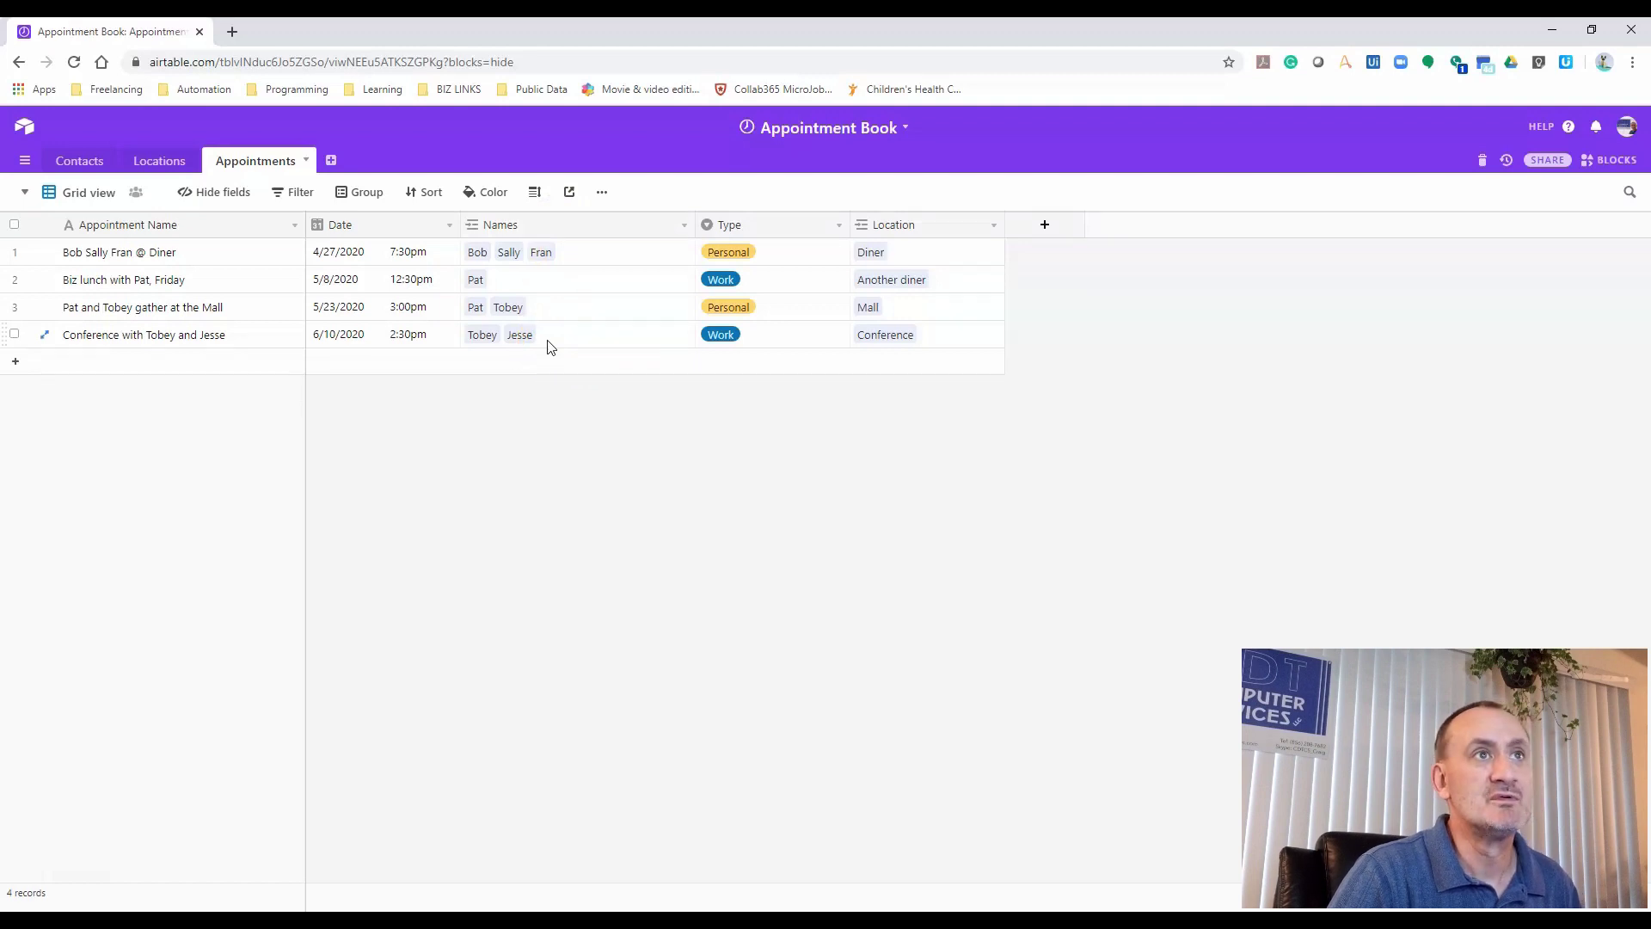
# Add a Contact Phone lookup field to the Appointments table that pulls Phone from Contacts through the Names link
pyautogui.click(1056, 230)
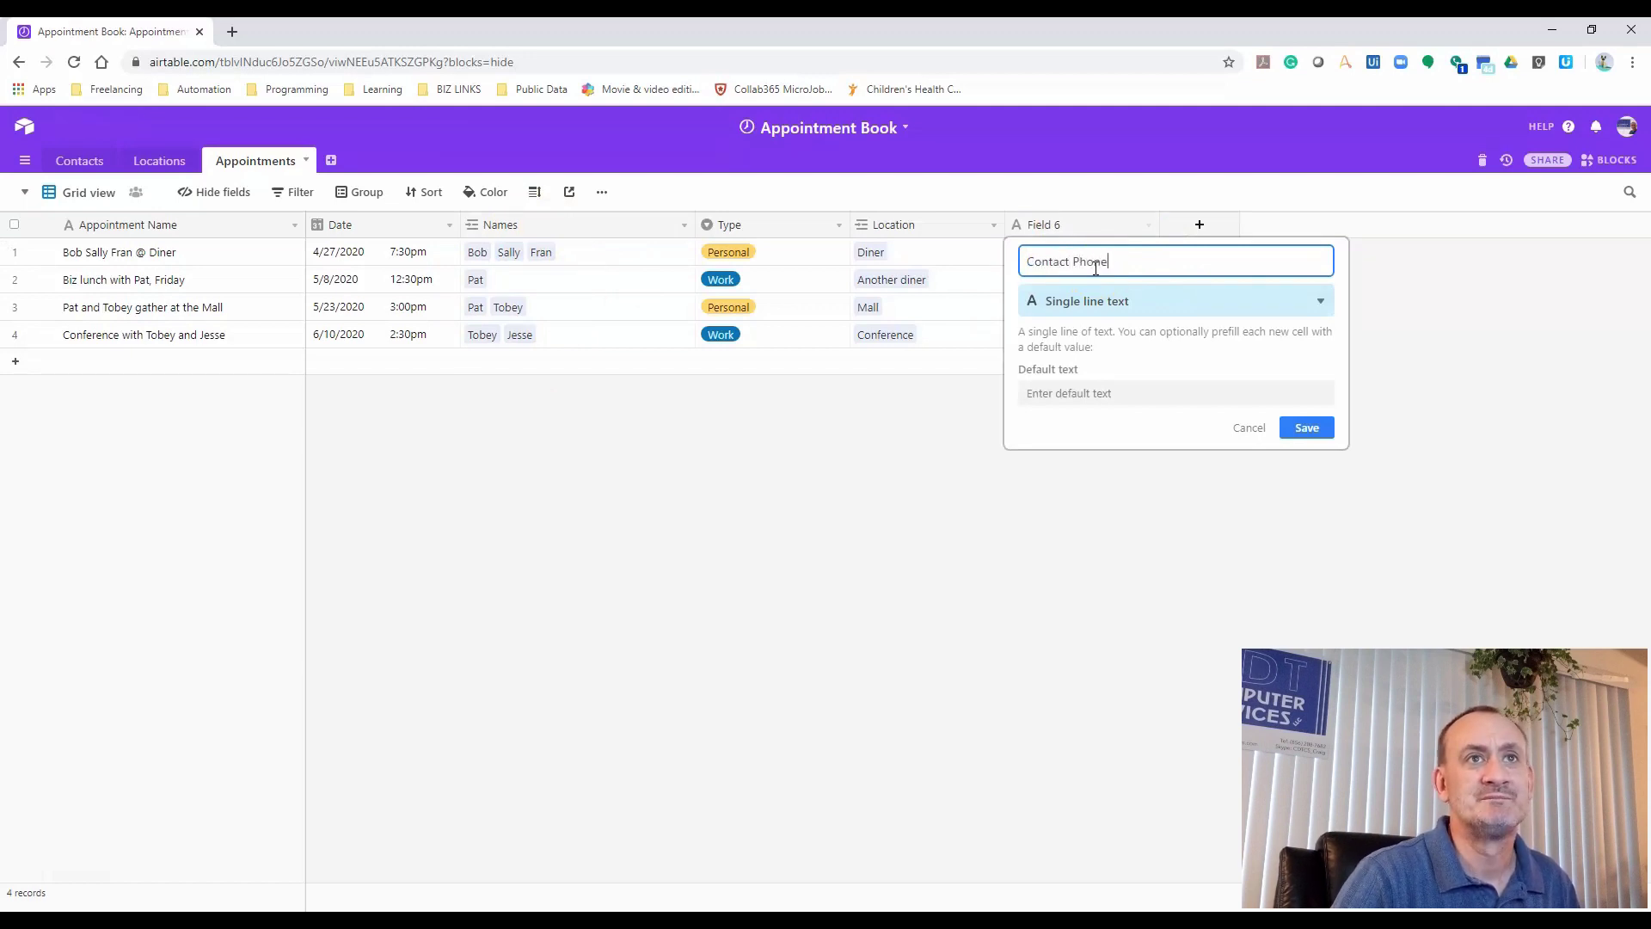
pyautogui.click(1123, 302)
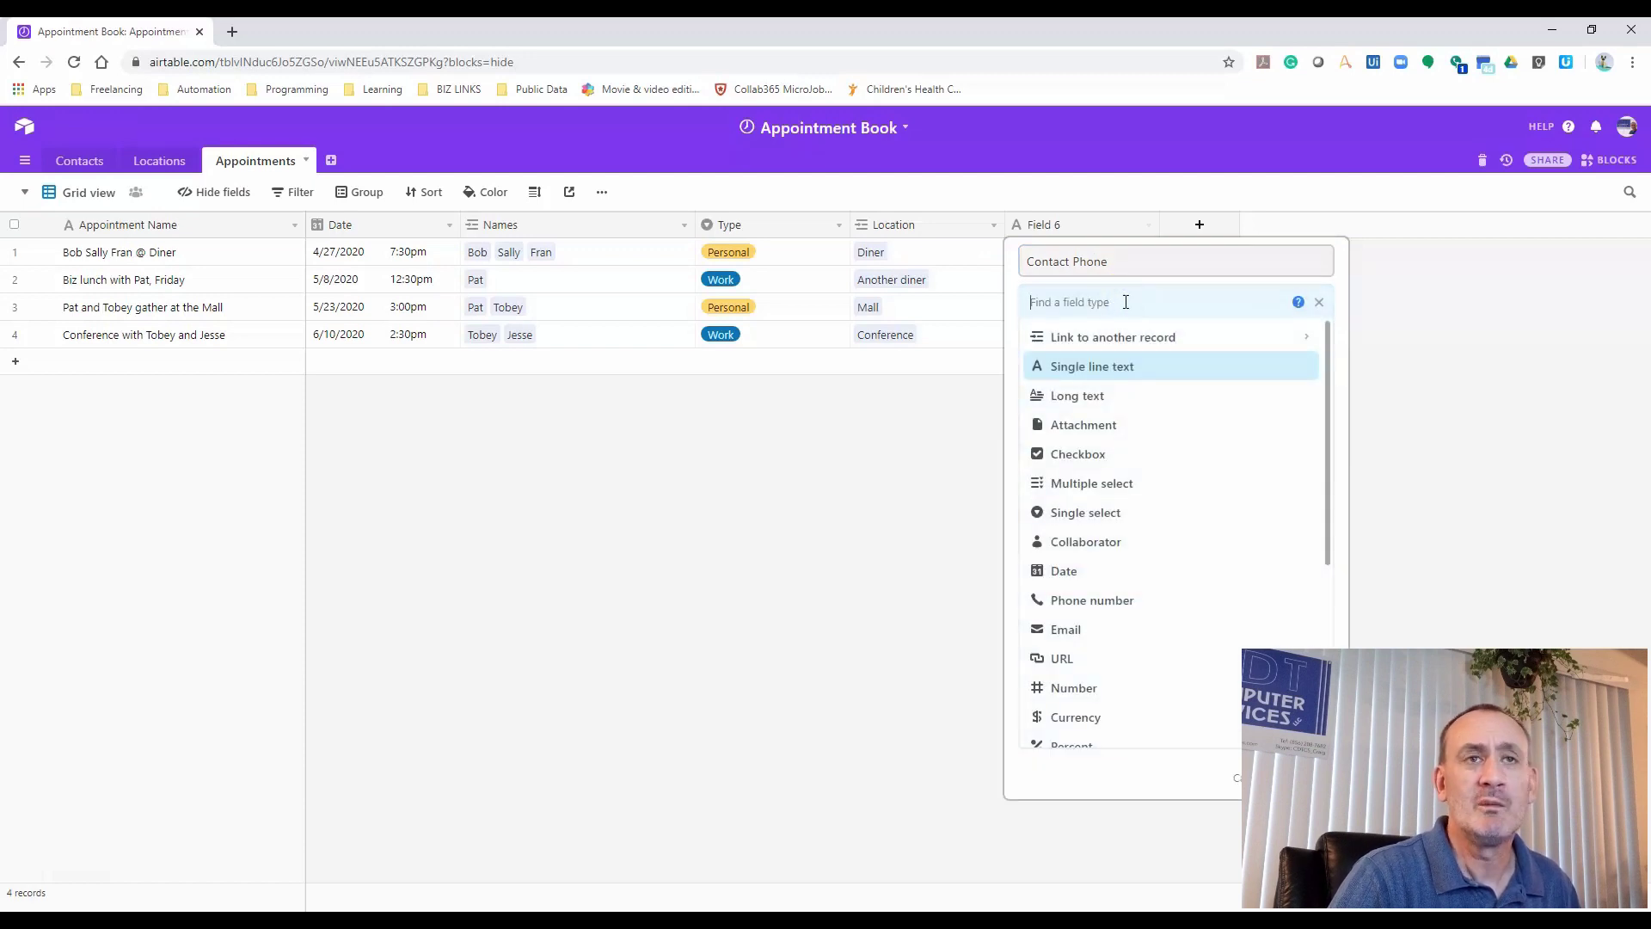
pyautogui.write('look')
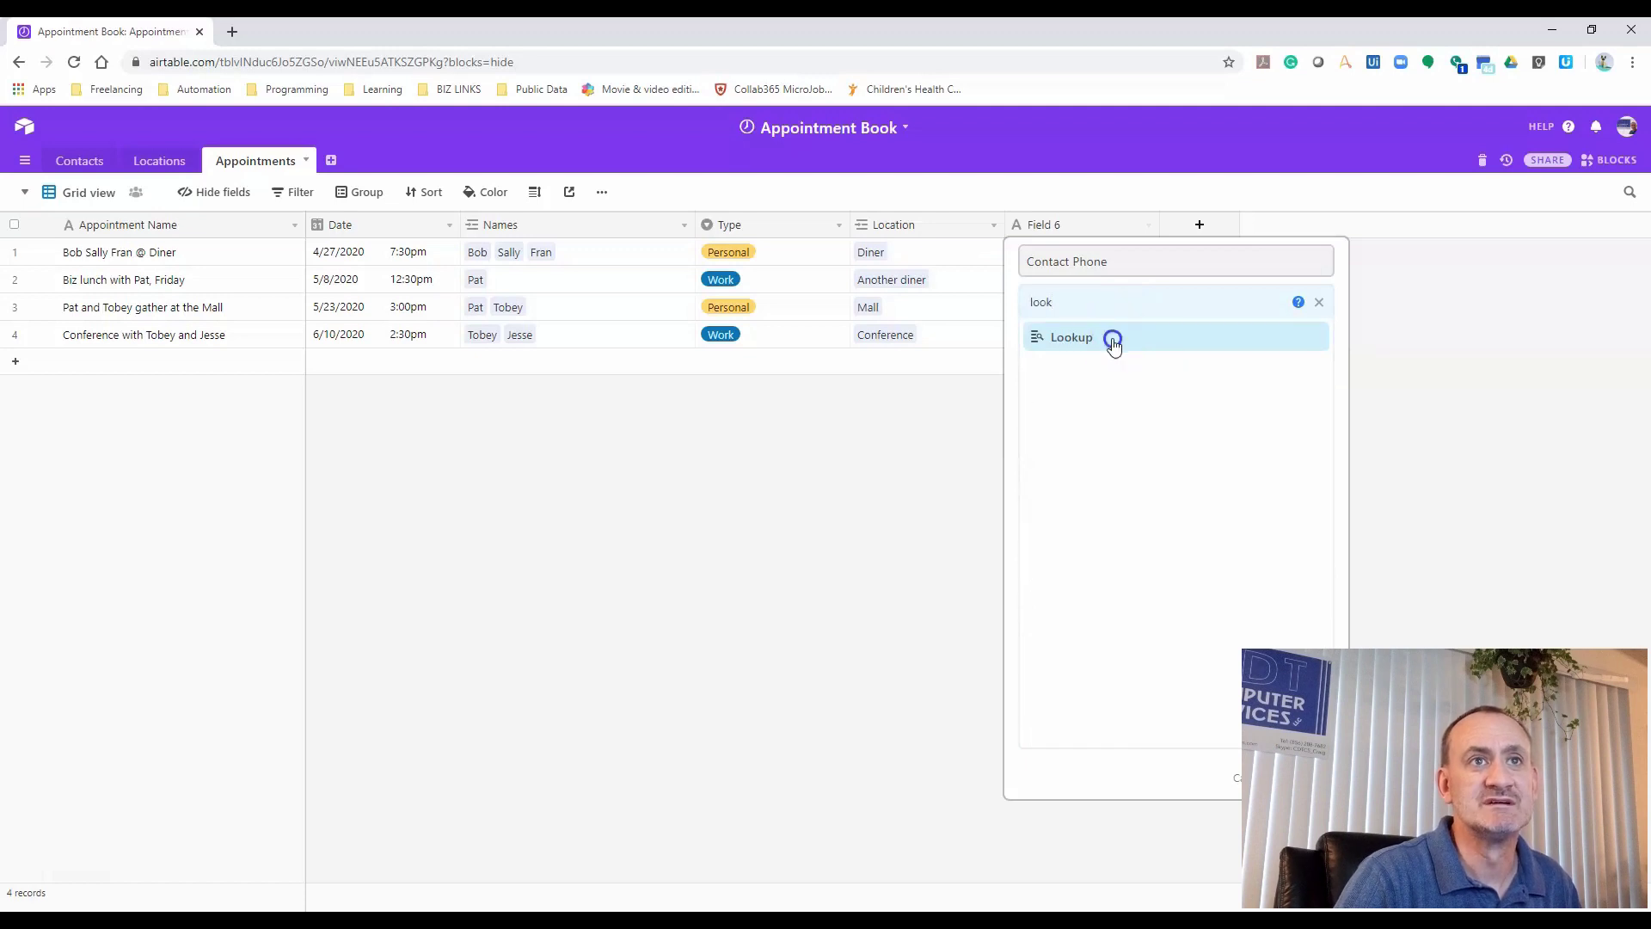
pyautogui.click(1110, 338)
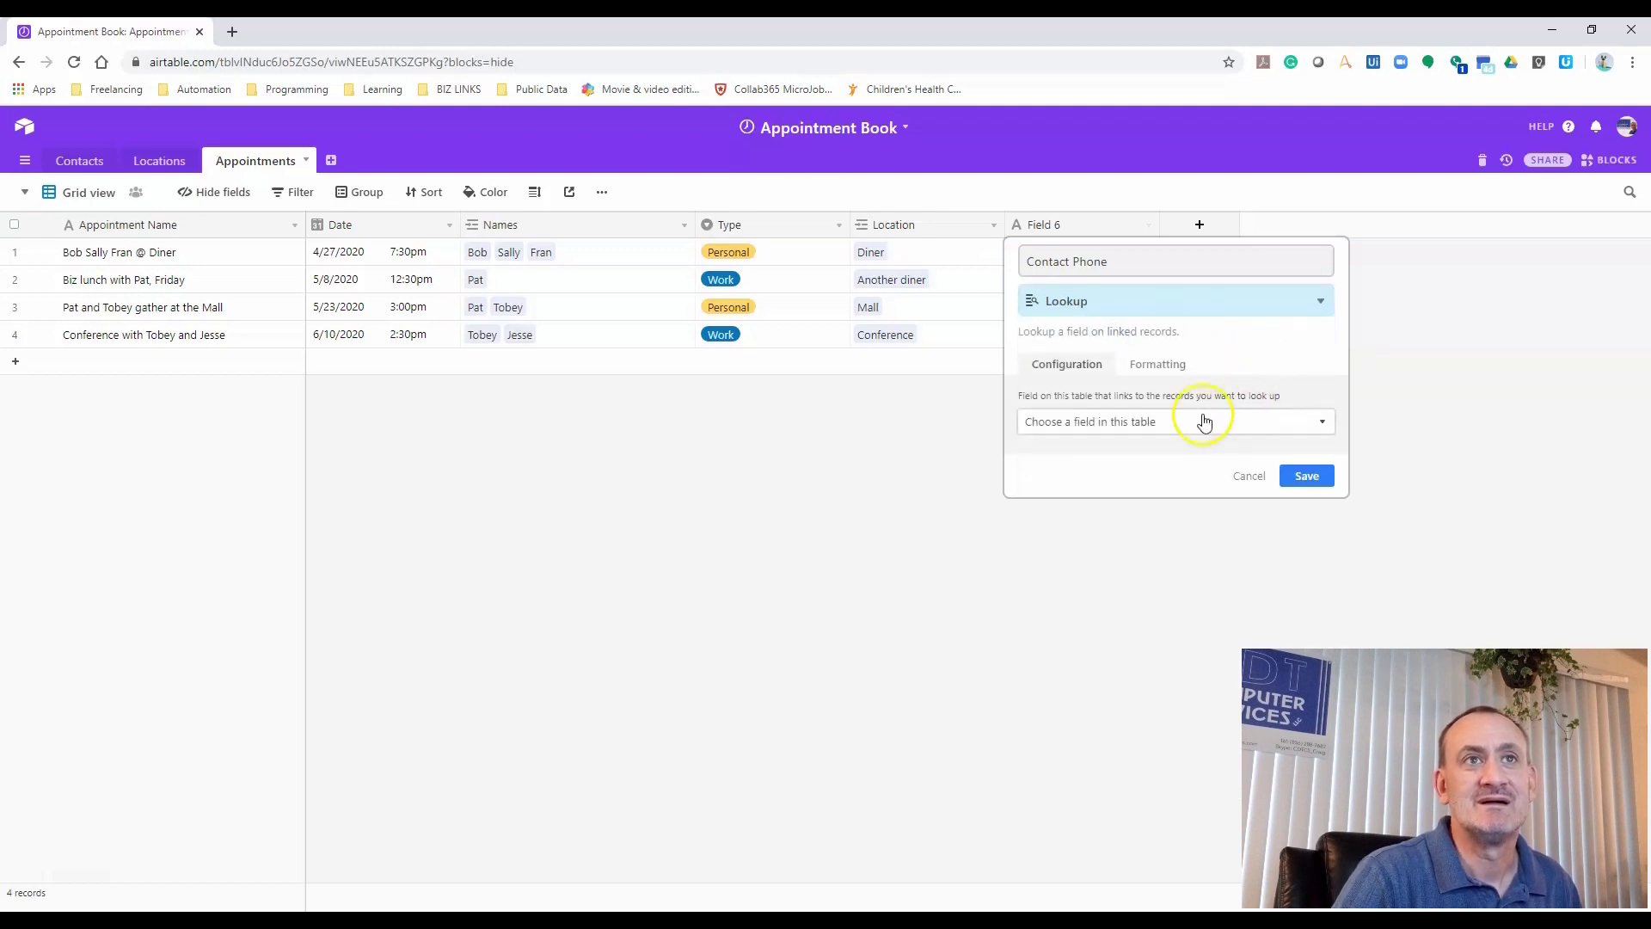
pyautogui.click(1120, 432)
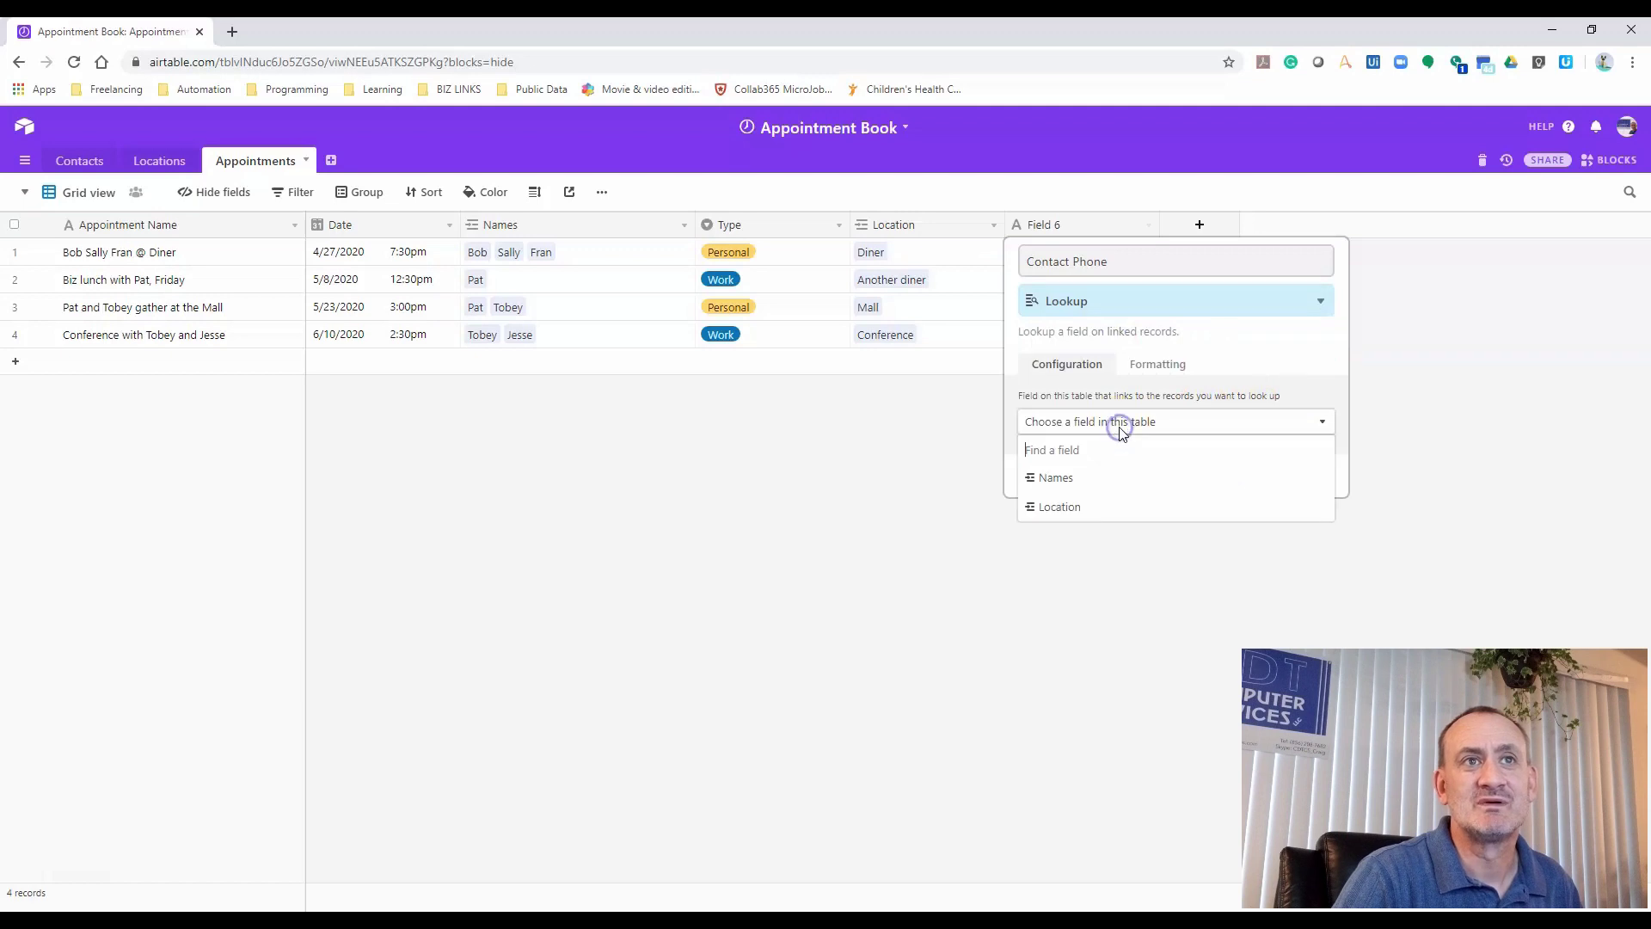
pyautogui.click(1088, 486)
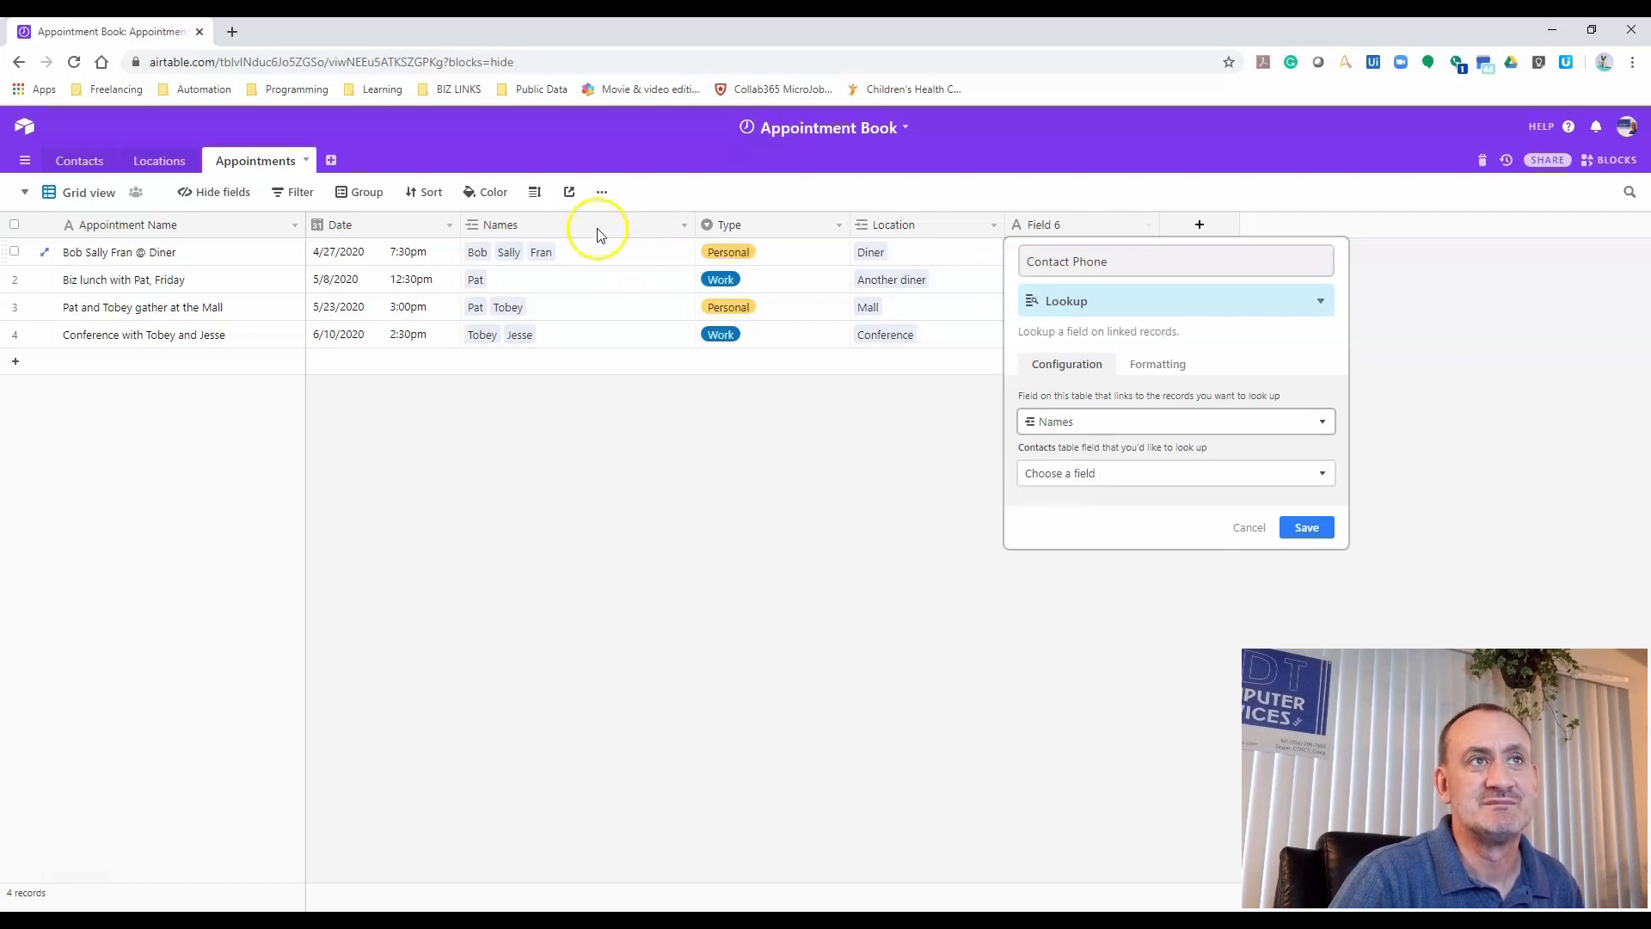
pyautogui.click(1087, 473)
pyautogui.click(1075, 560)
pyautogui.click(1300, 528)
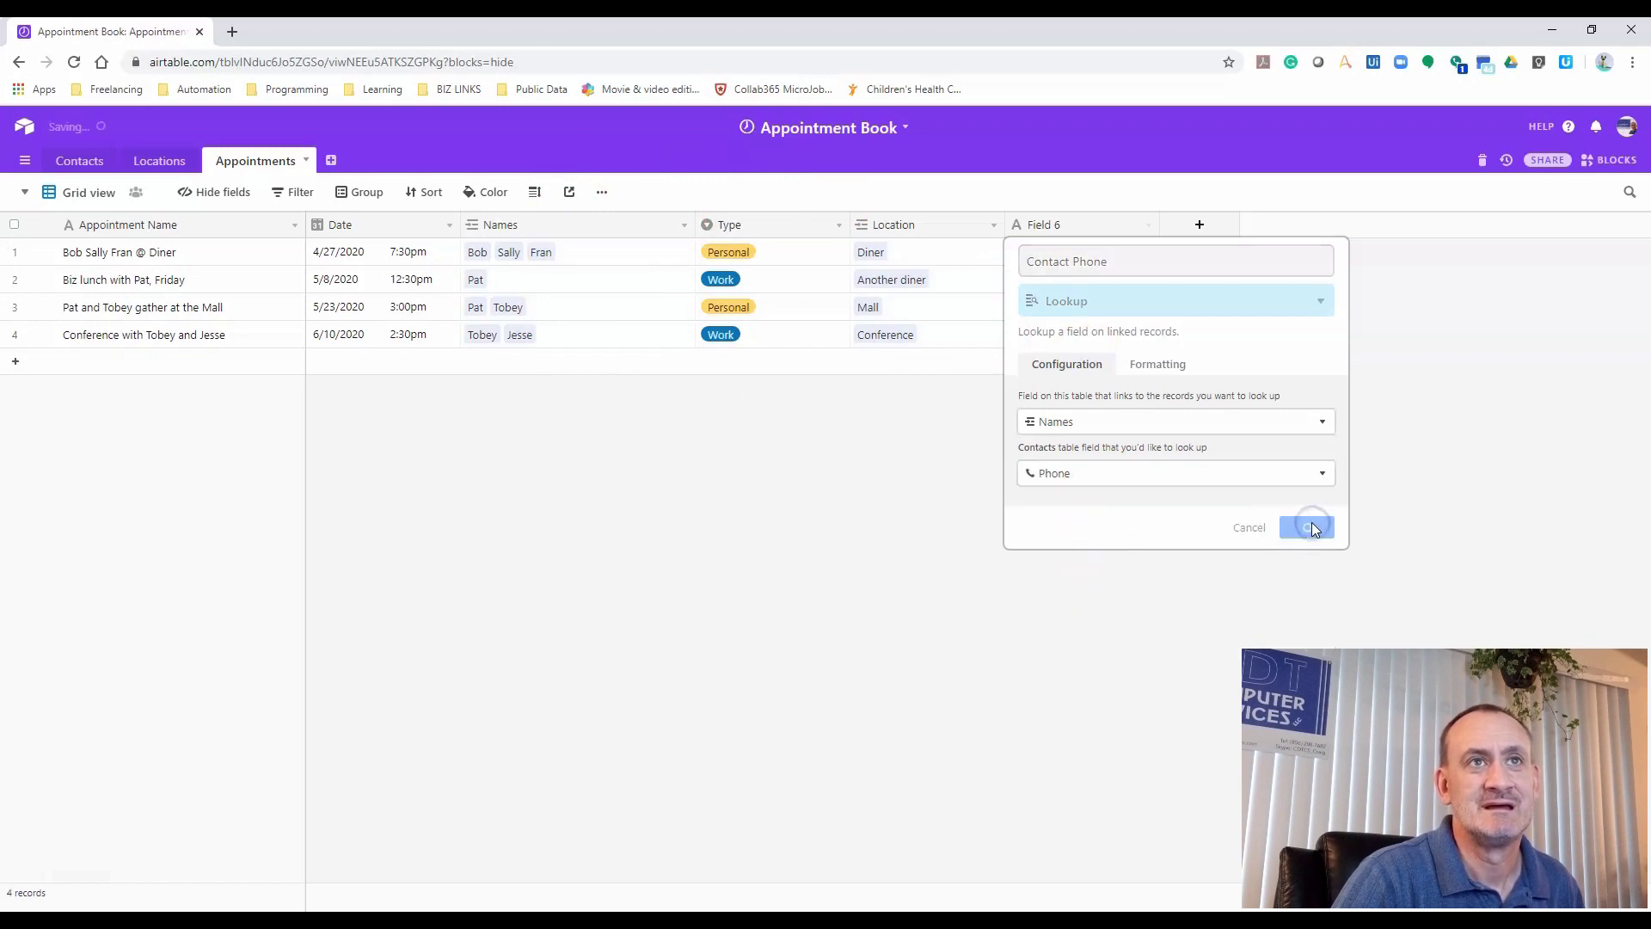
# Widen the Contact Phone column and move it directly after Names
pyautogui.moveTo(1159, 225); pyautogui.dragTo(1318, 222)
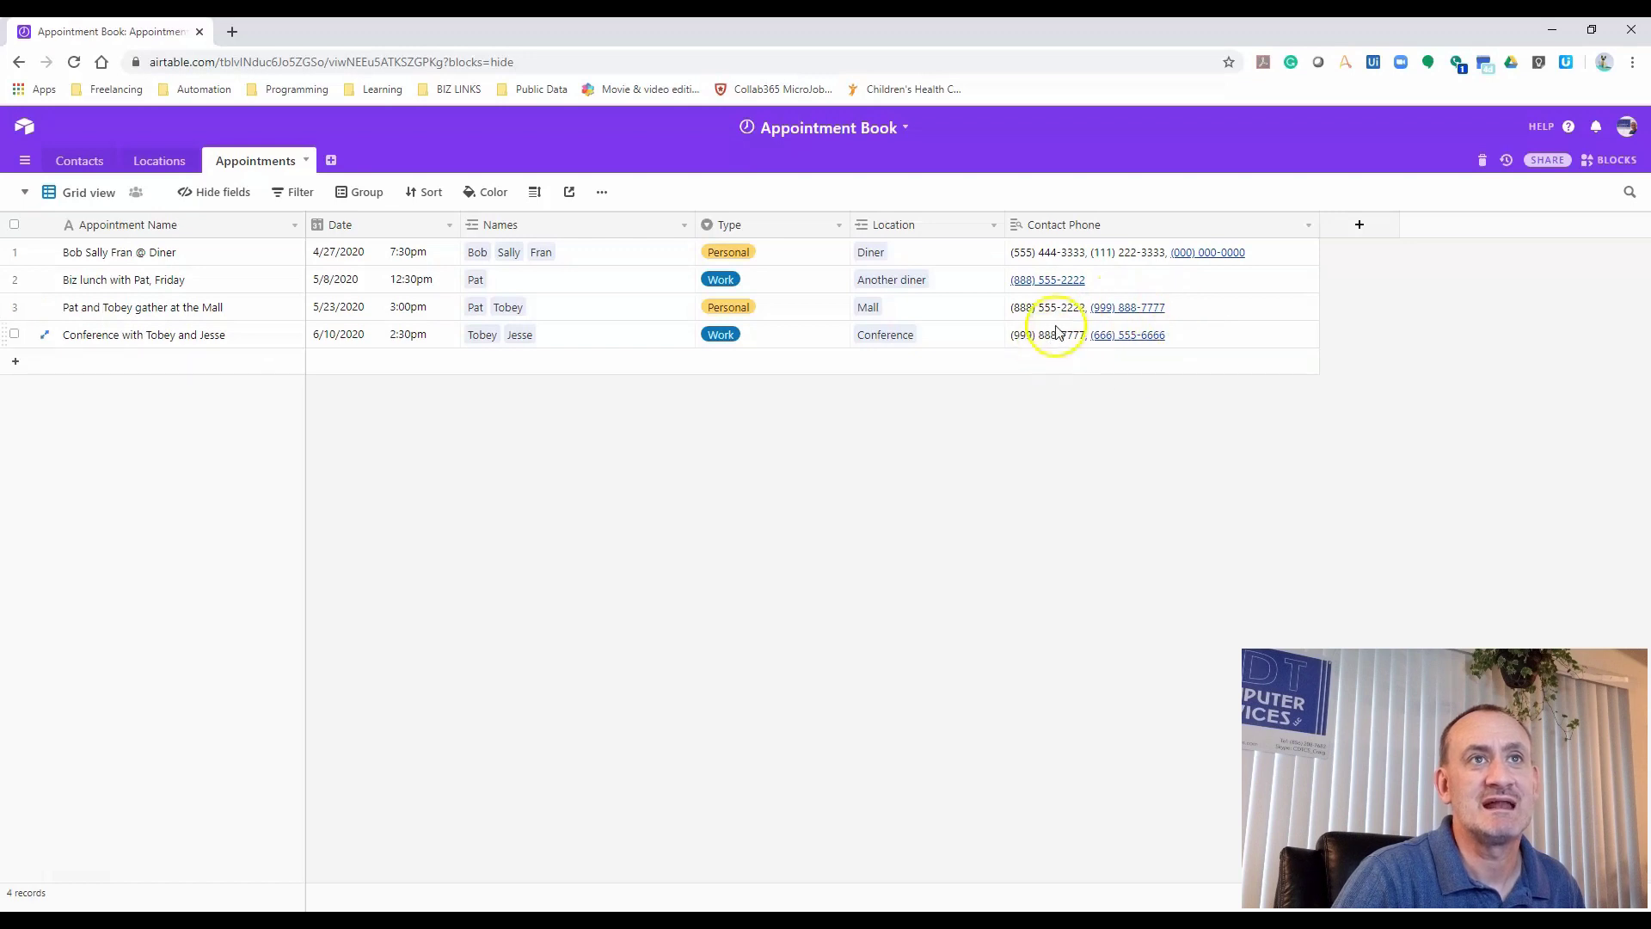
pyautogui.moveTo(1038, 227); pyautogui.dragTo(730, 227)
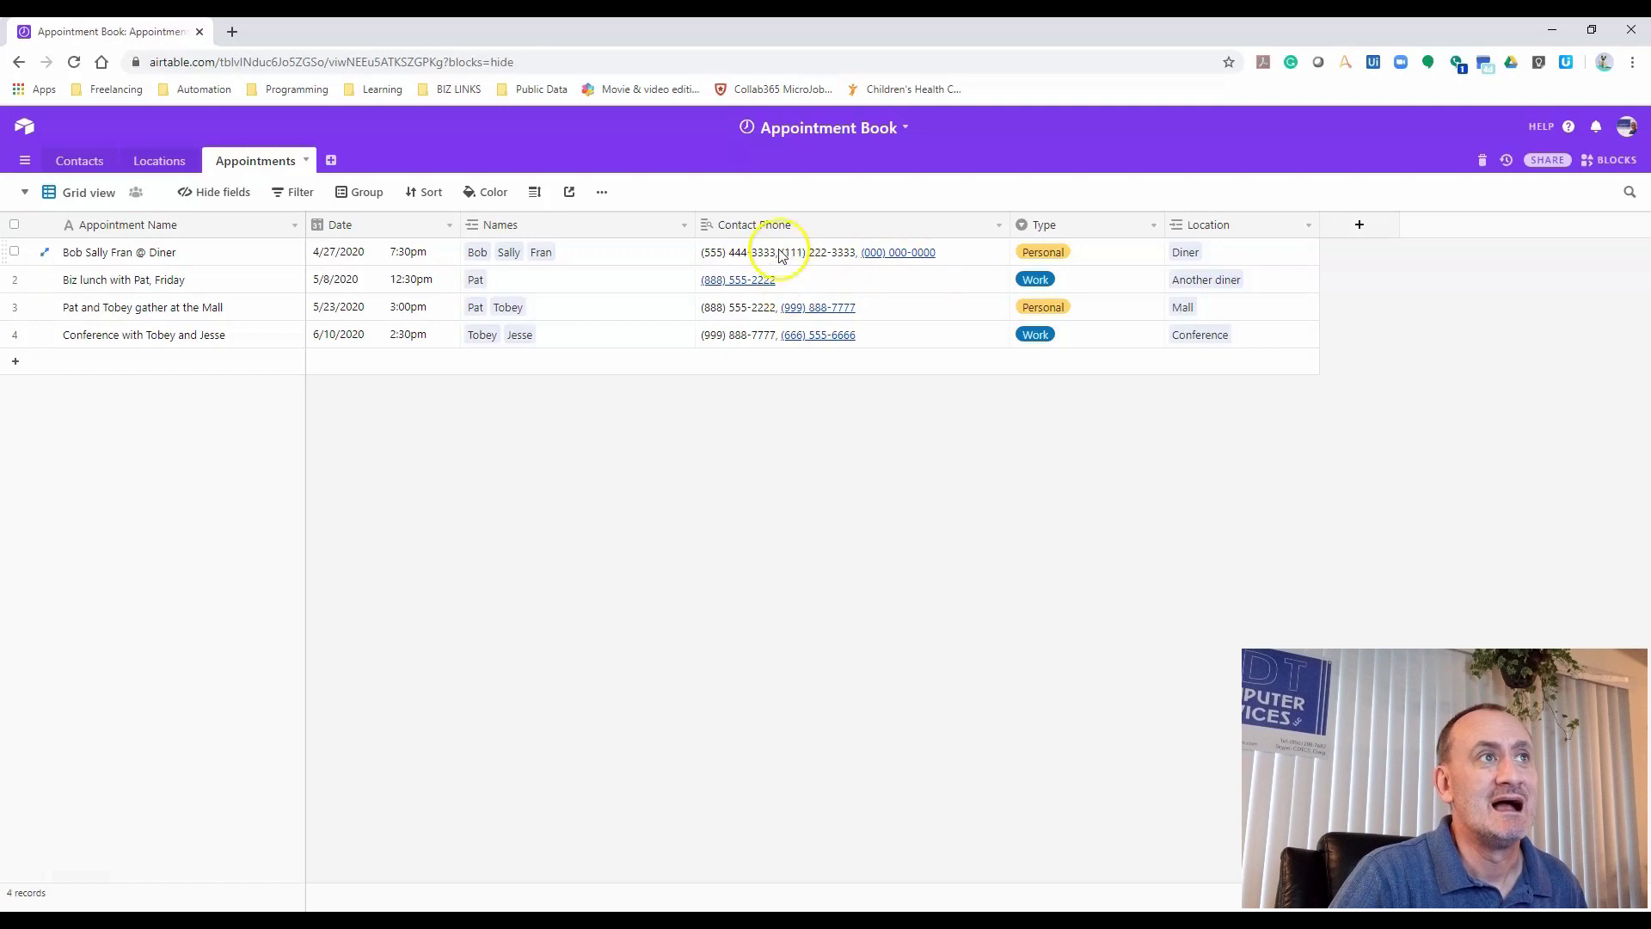
# Replace the first contact's phone number in the Contacts table with a different sample ten-digit number
pyautogui.click(75, 163)
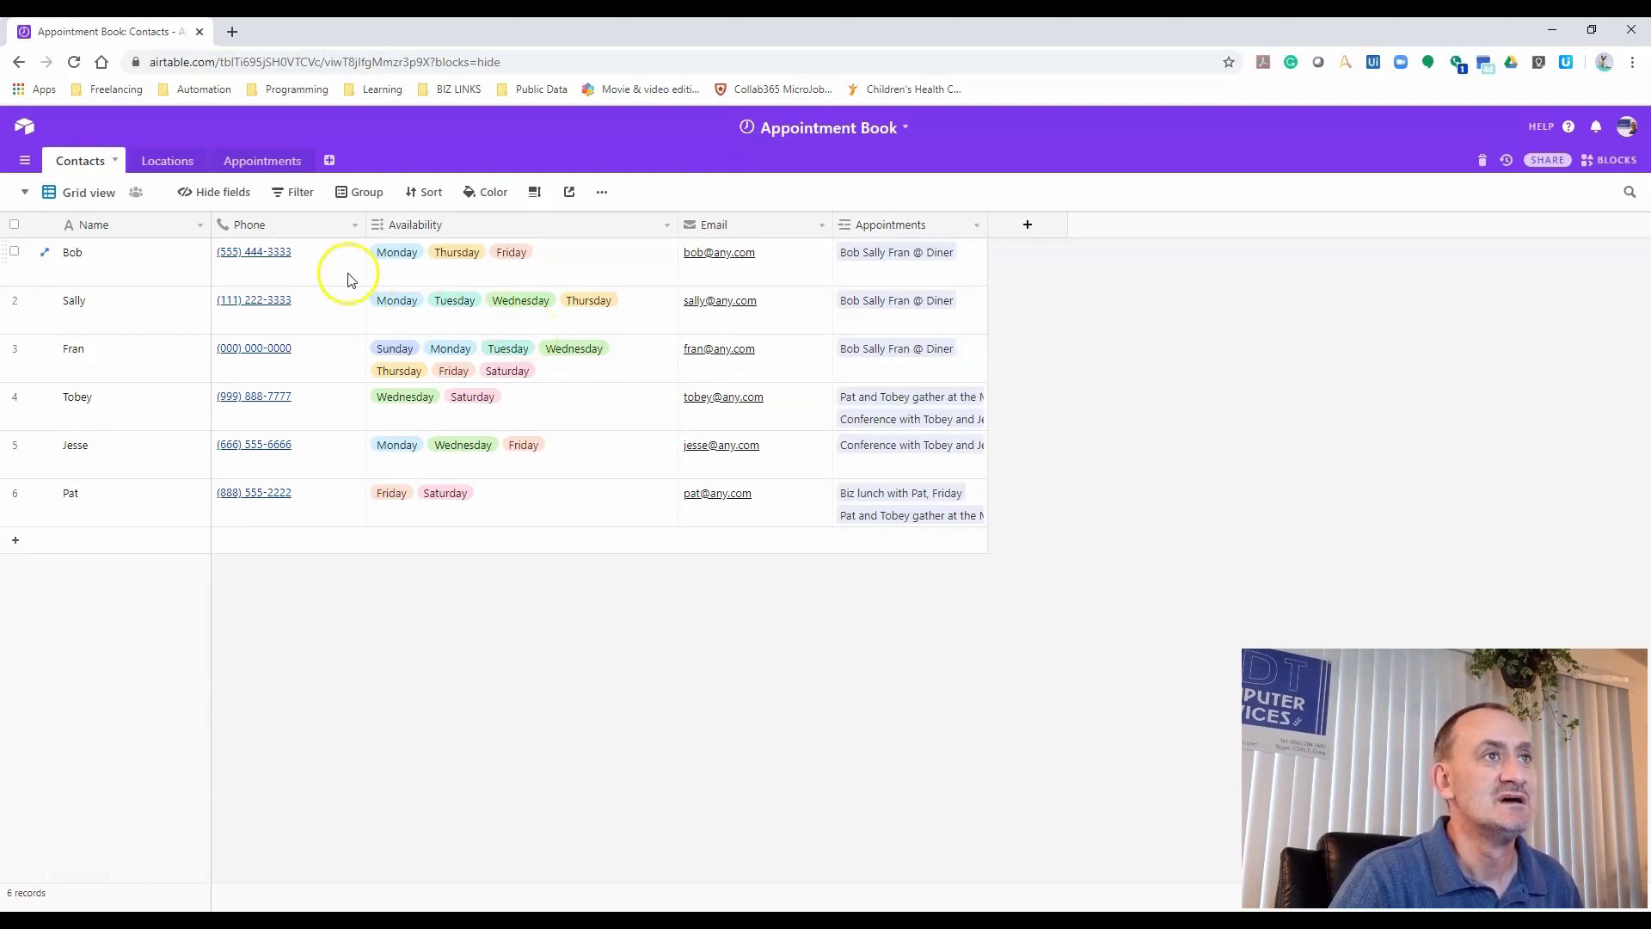
pyautogui.click(318, 260)
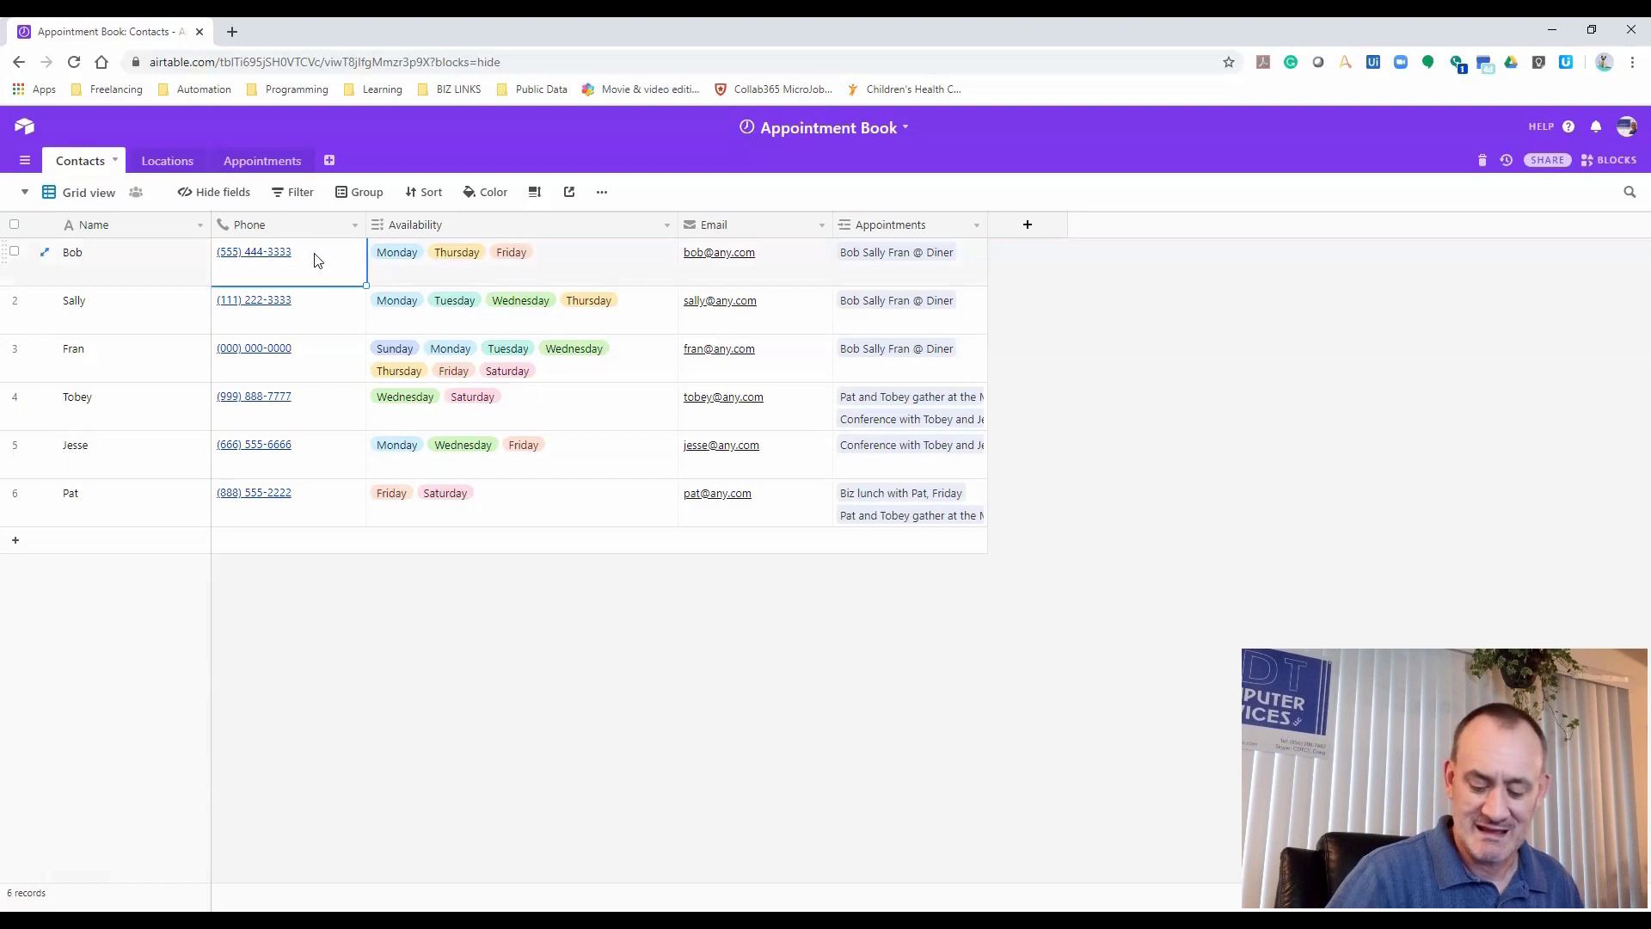
pyautogui.write('000) ')
pyautogui.write('111-222')
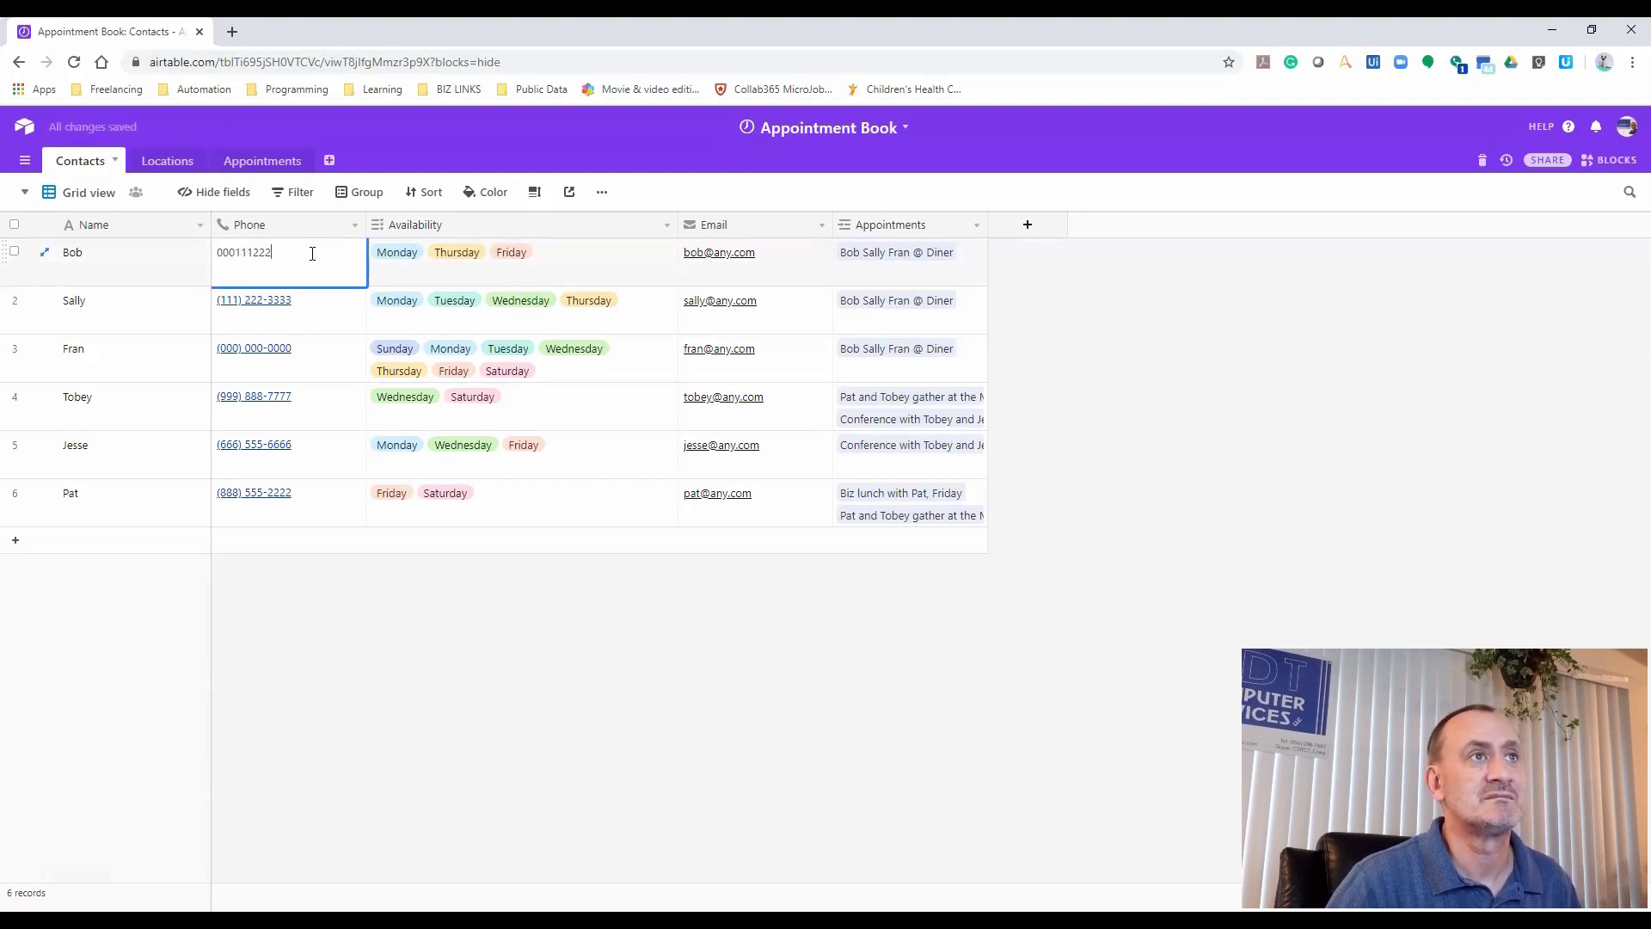
pyautogui.write('2')
pyautogui.press('Tab')
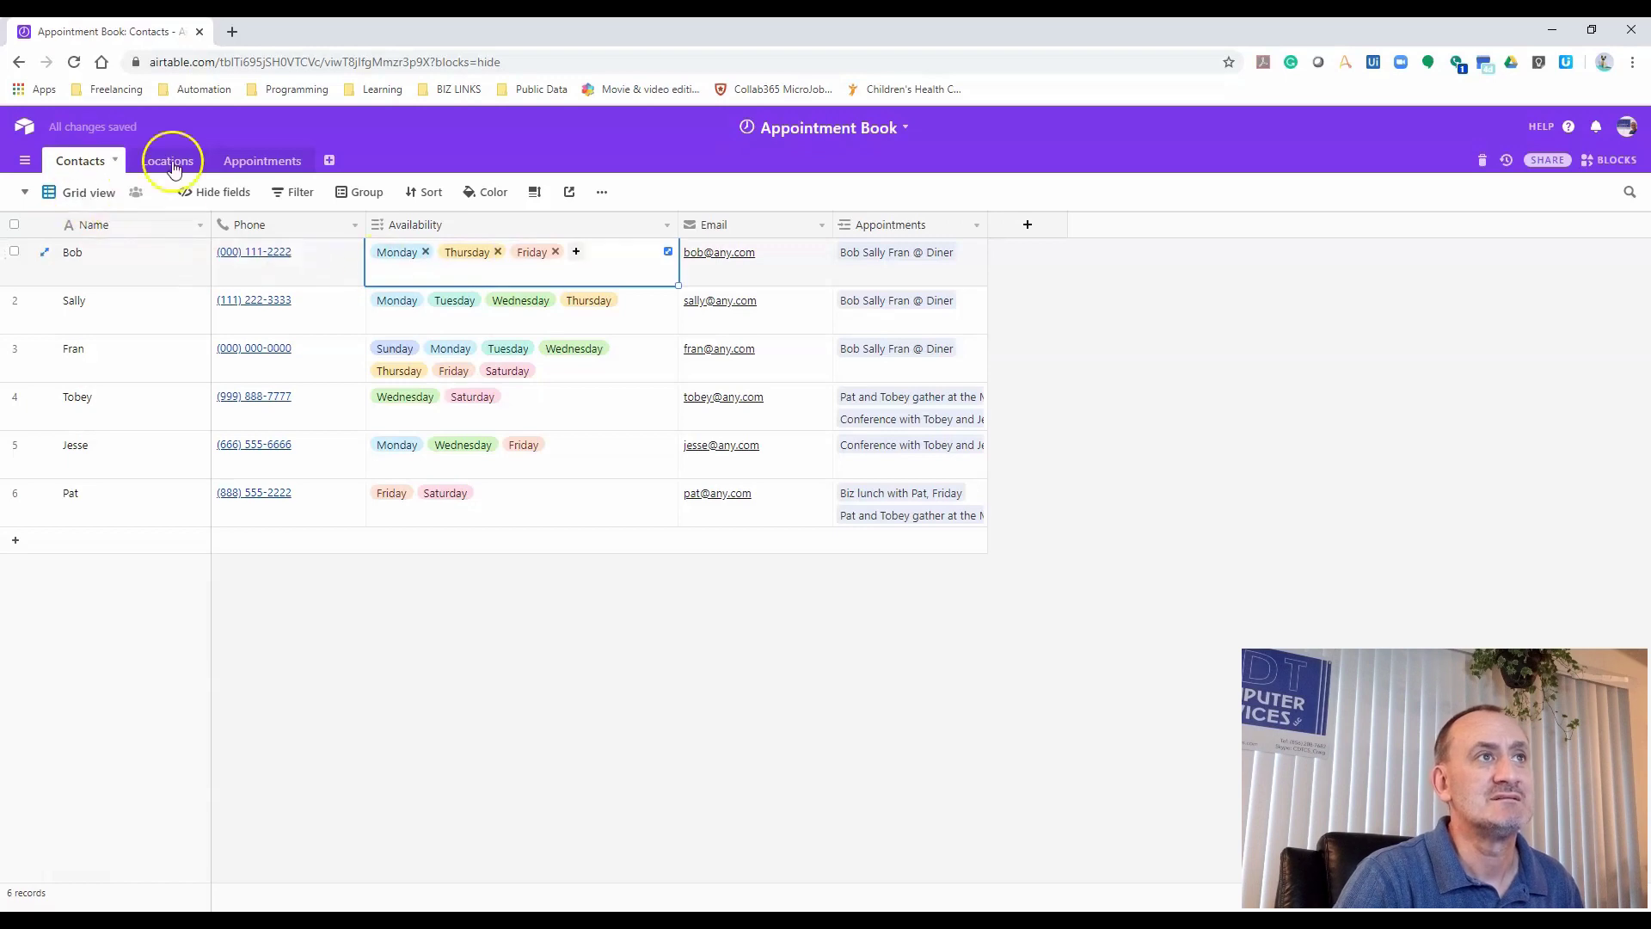
# Check the first appointment's Contact Phone lookup against the changed number in the Contacts table
pyautogui.click(266, 160)
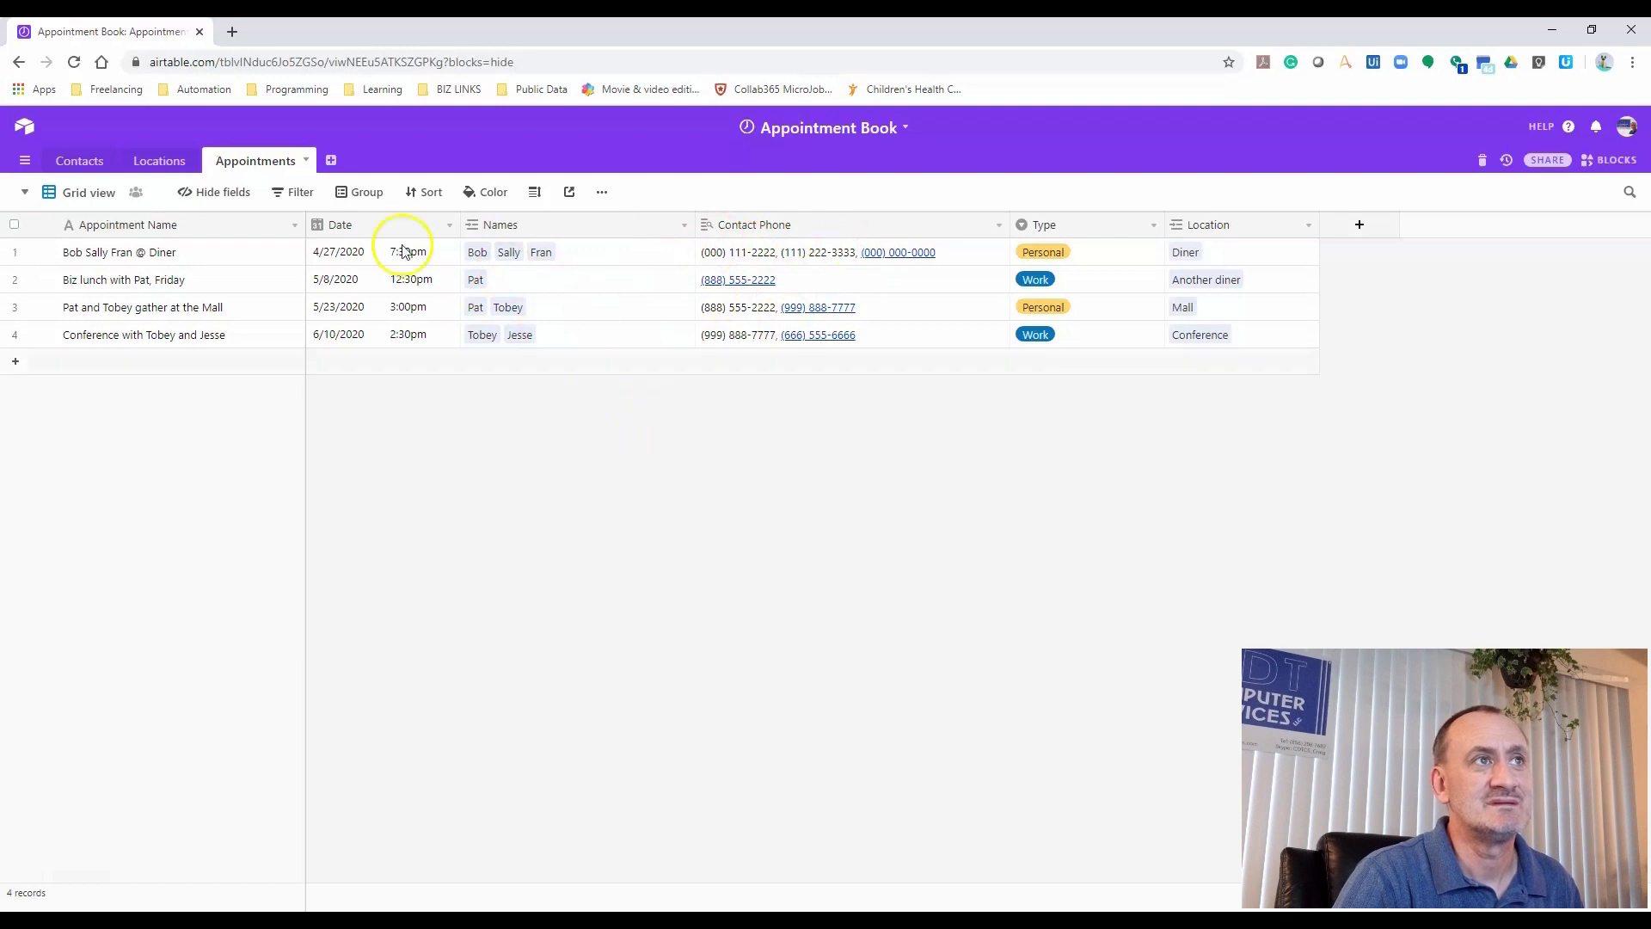
pyautogui.click(105, 159)
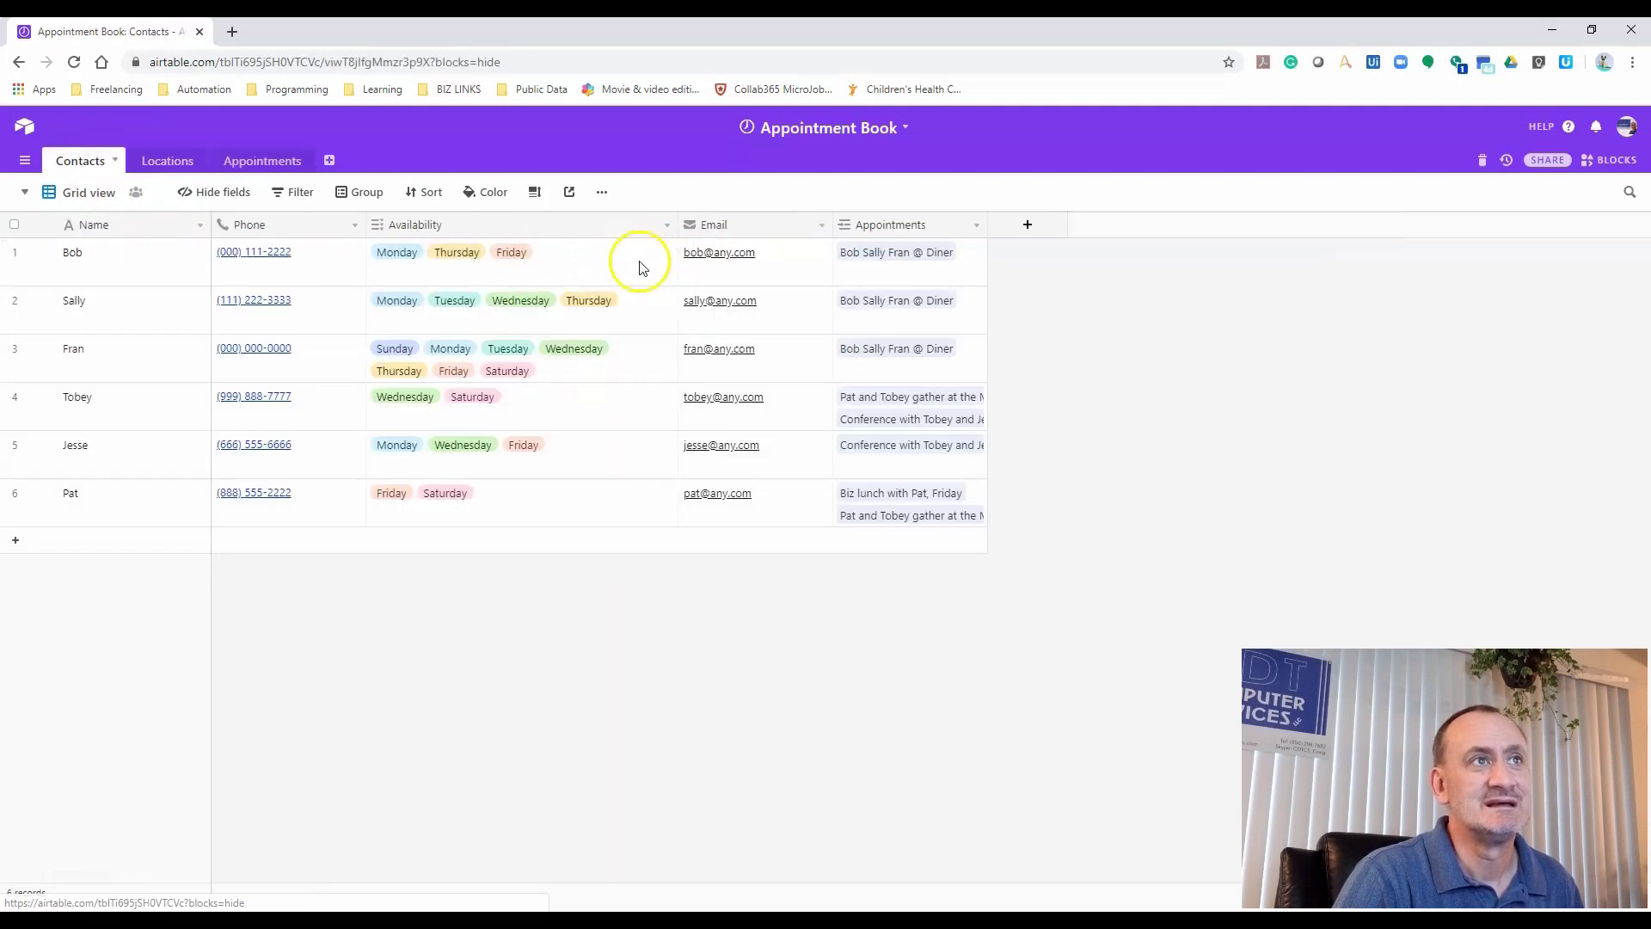
pyautogui.click(265, 159)
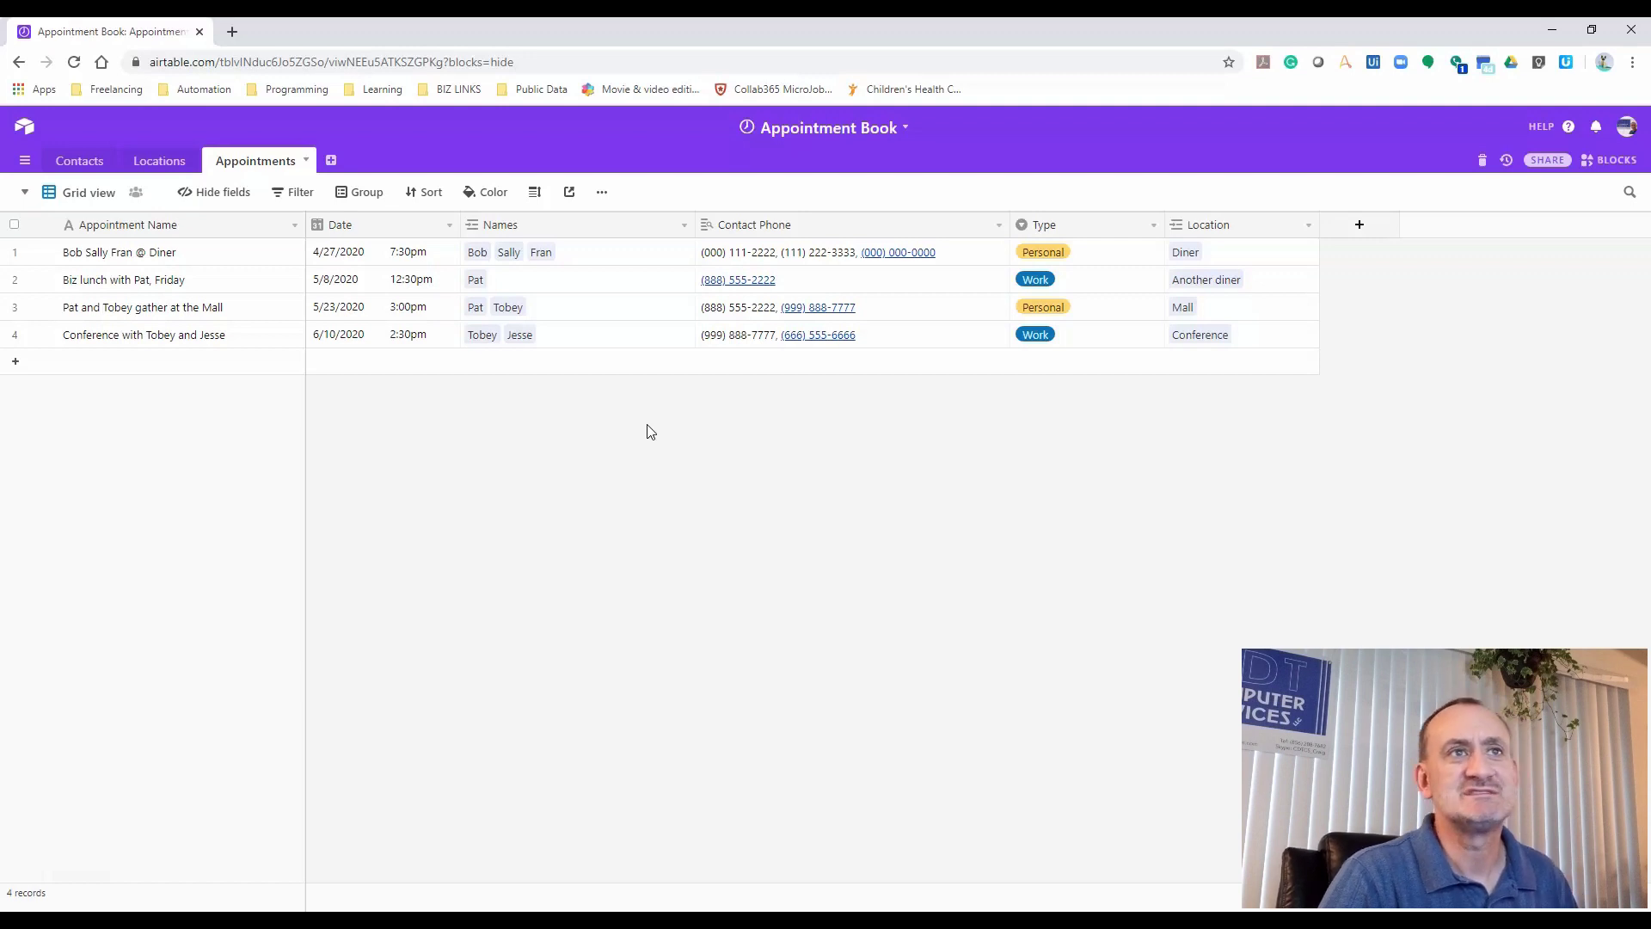
pyautogui.click(691, 403)
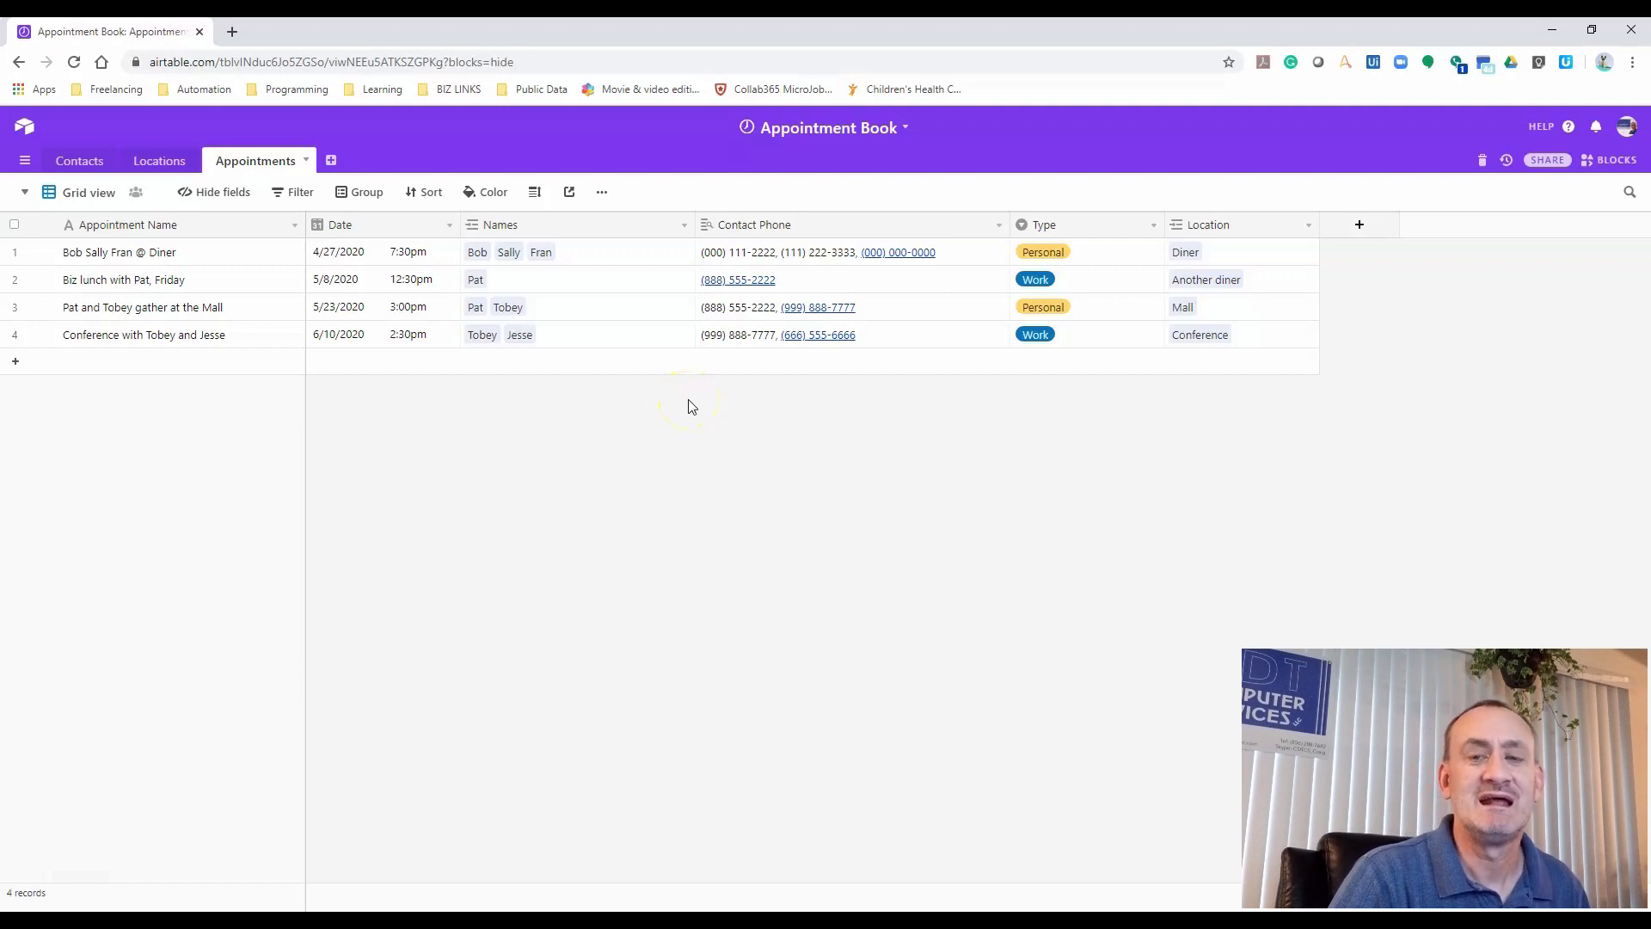
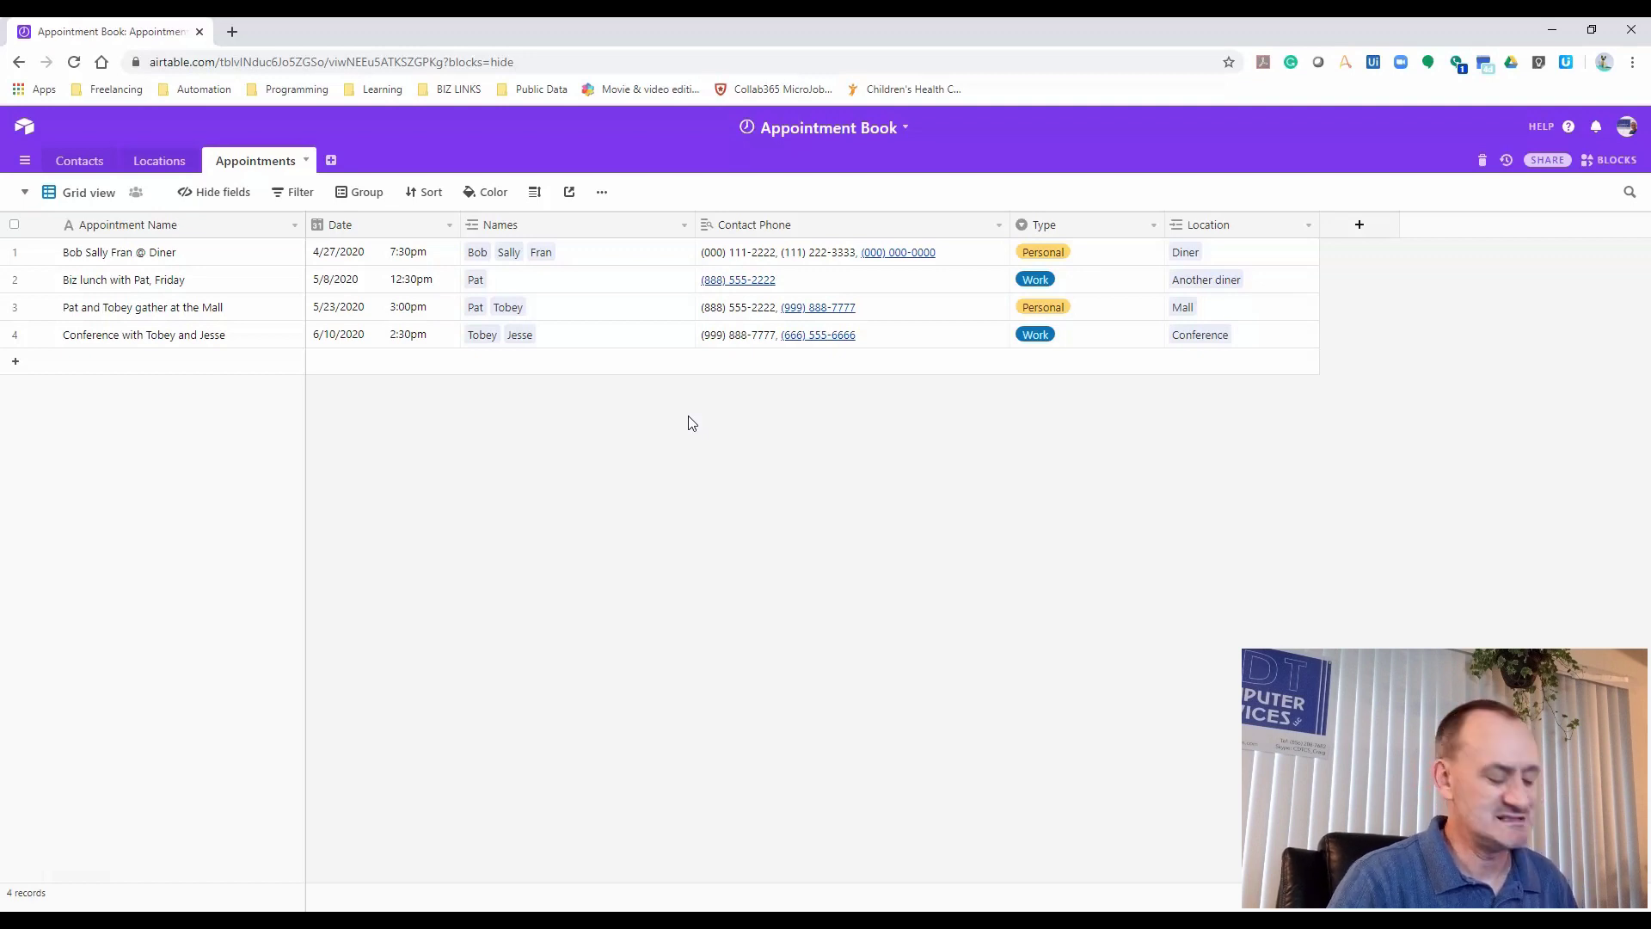
# Look over the Contacts and Locations tables, and return to the Appointments table
pyautogui.click(70, 161)
pyautogui.click(167, 164)
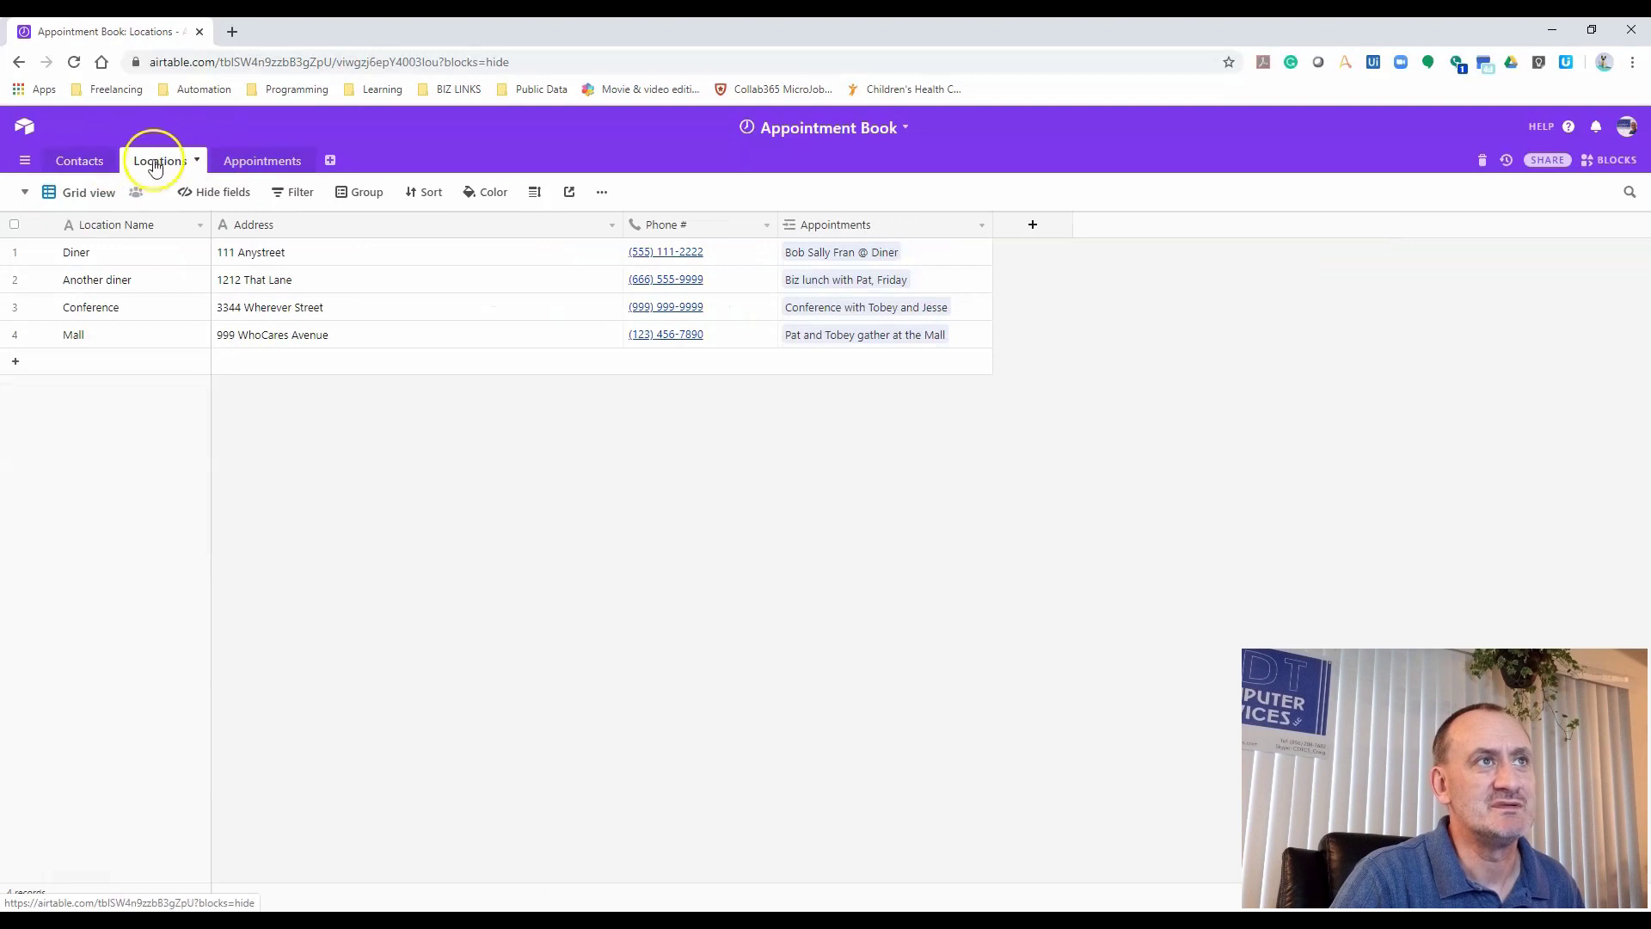
pyautogui.click(260, 164)
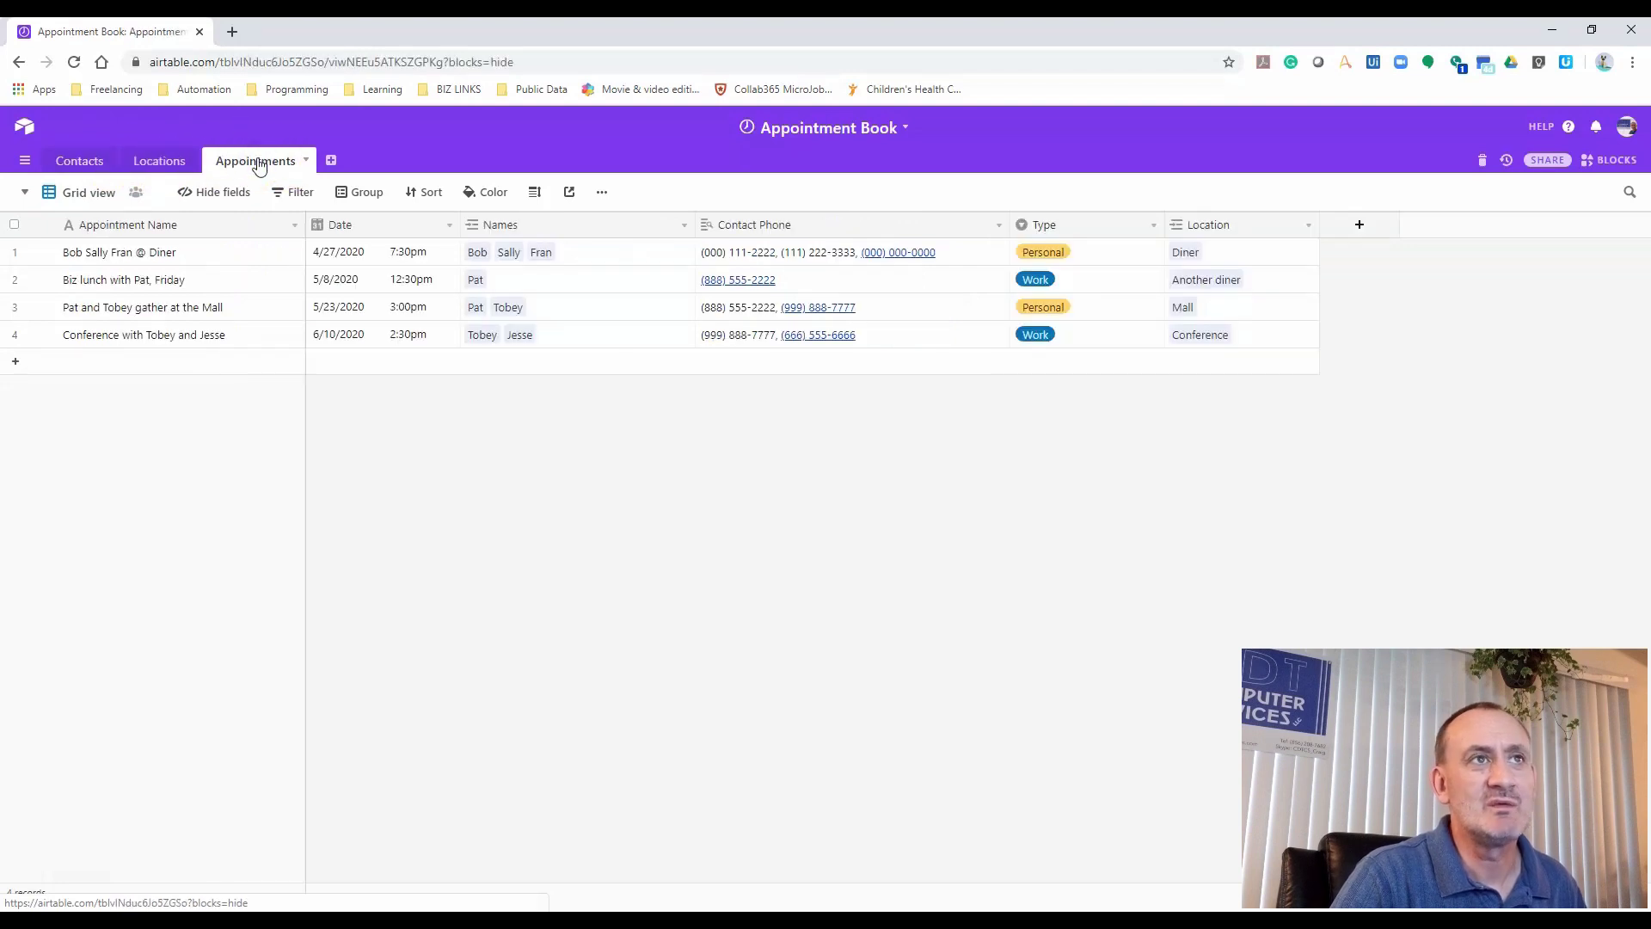
# View the contacts available for linking in the first appointment's Names cell without adding any
pyautogui.click(595, 253)
pyautogui.click(604, 251)
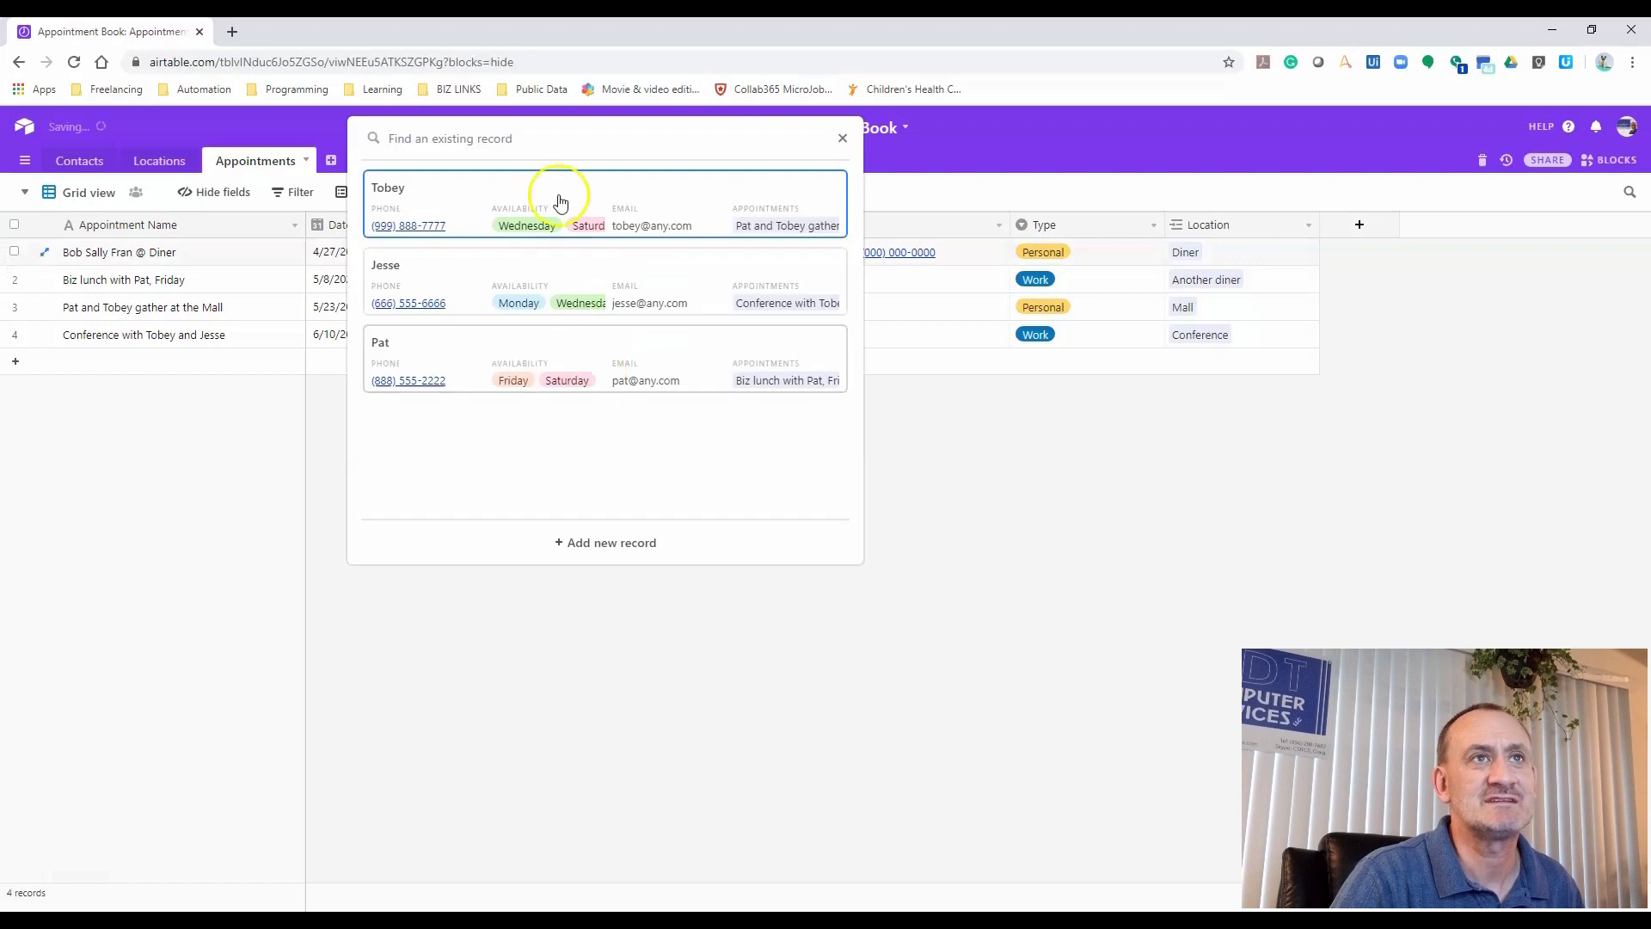
pyautogui.click(842, 138)
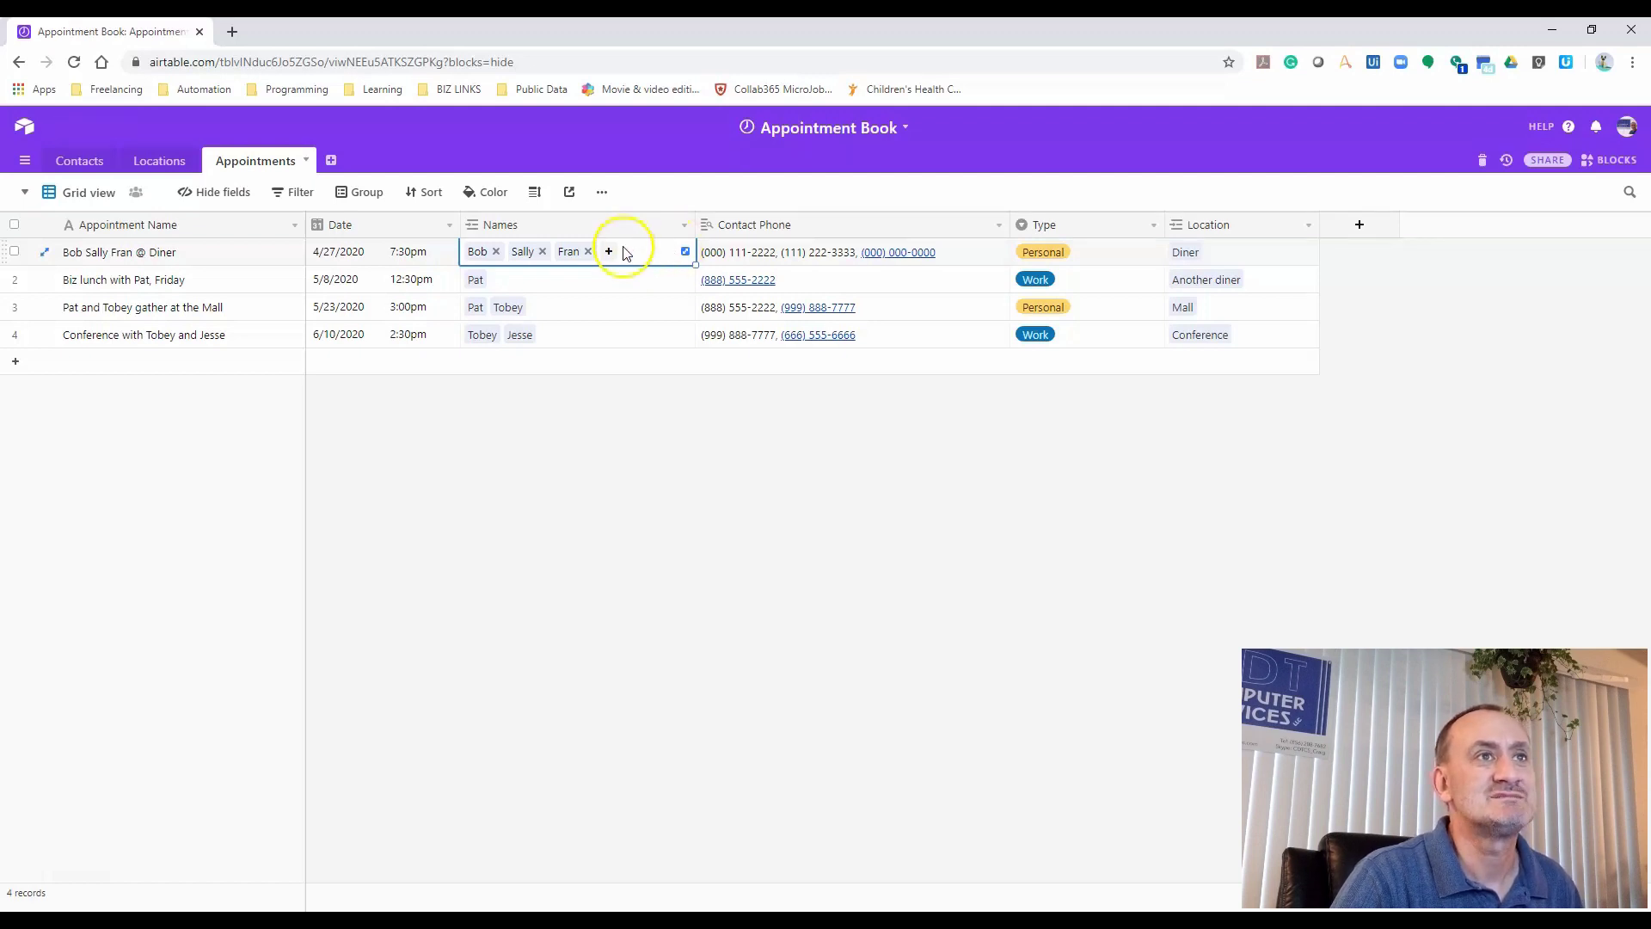
pyautogui.click(609, 251)
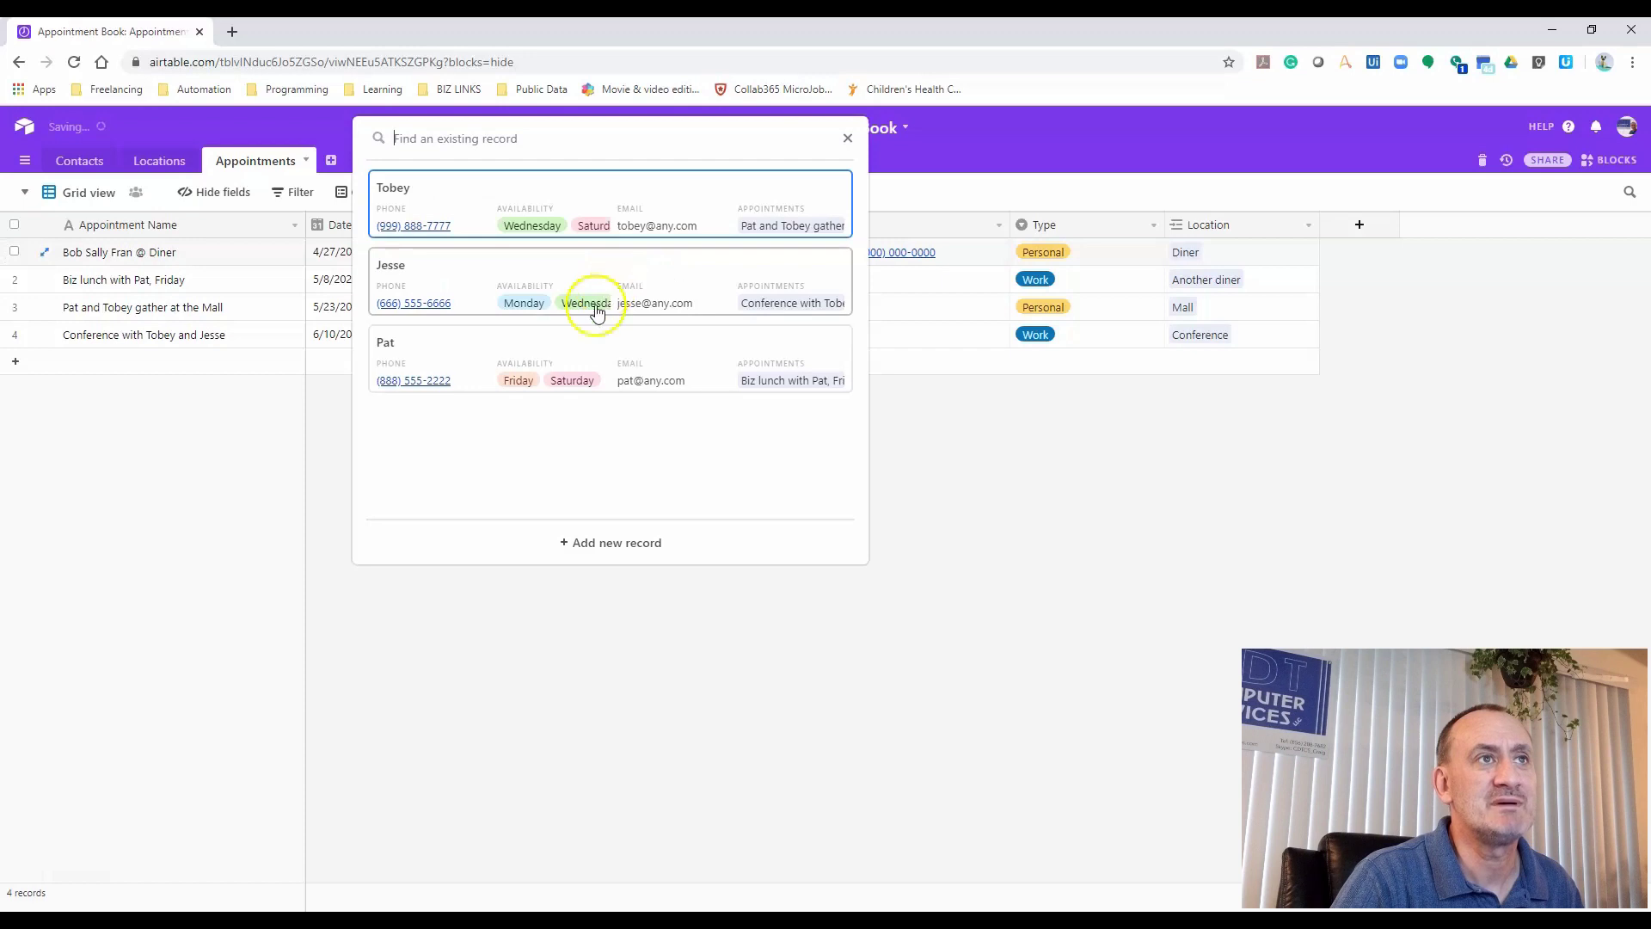
pyautogui.click(847, 138)
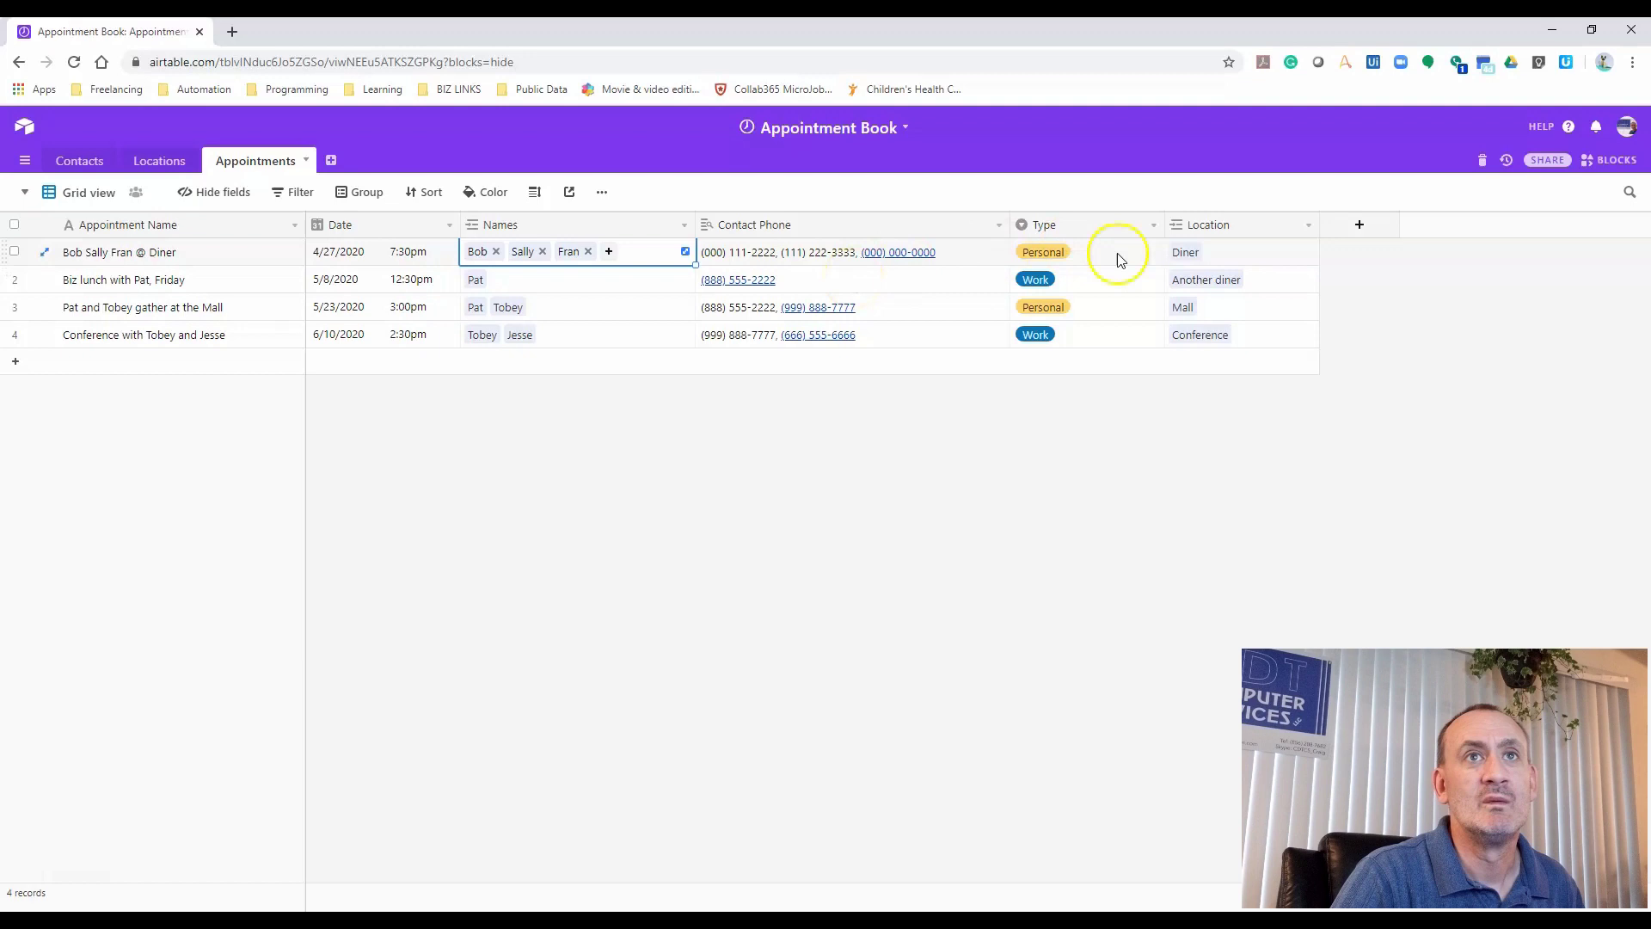
# Add a lookup field named Loc Address to the Appointments table that pulls Phone # from Locations through the Location link
pyautogui.click(1354, 224)
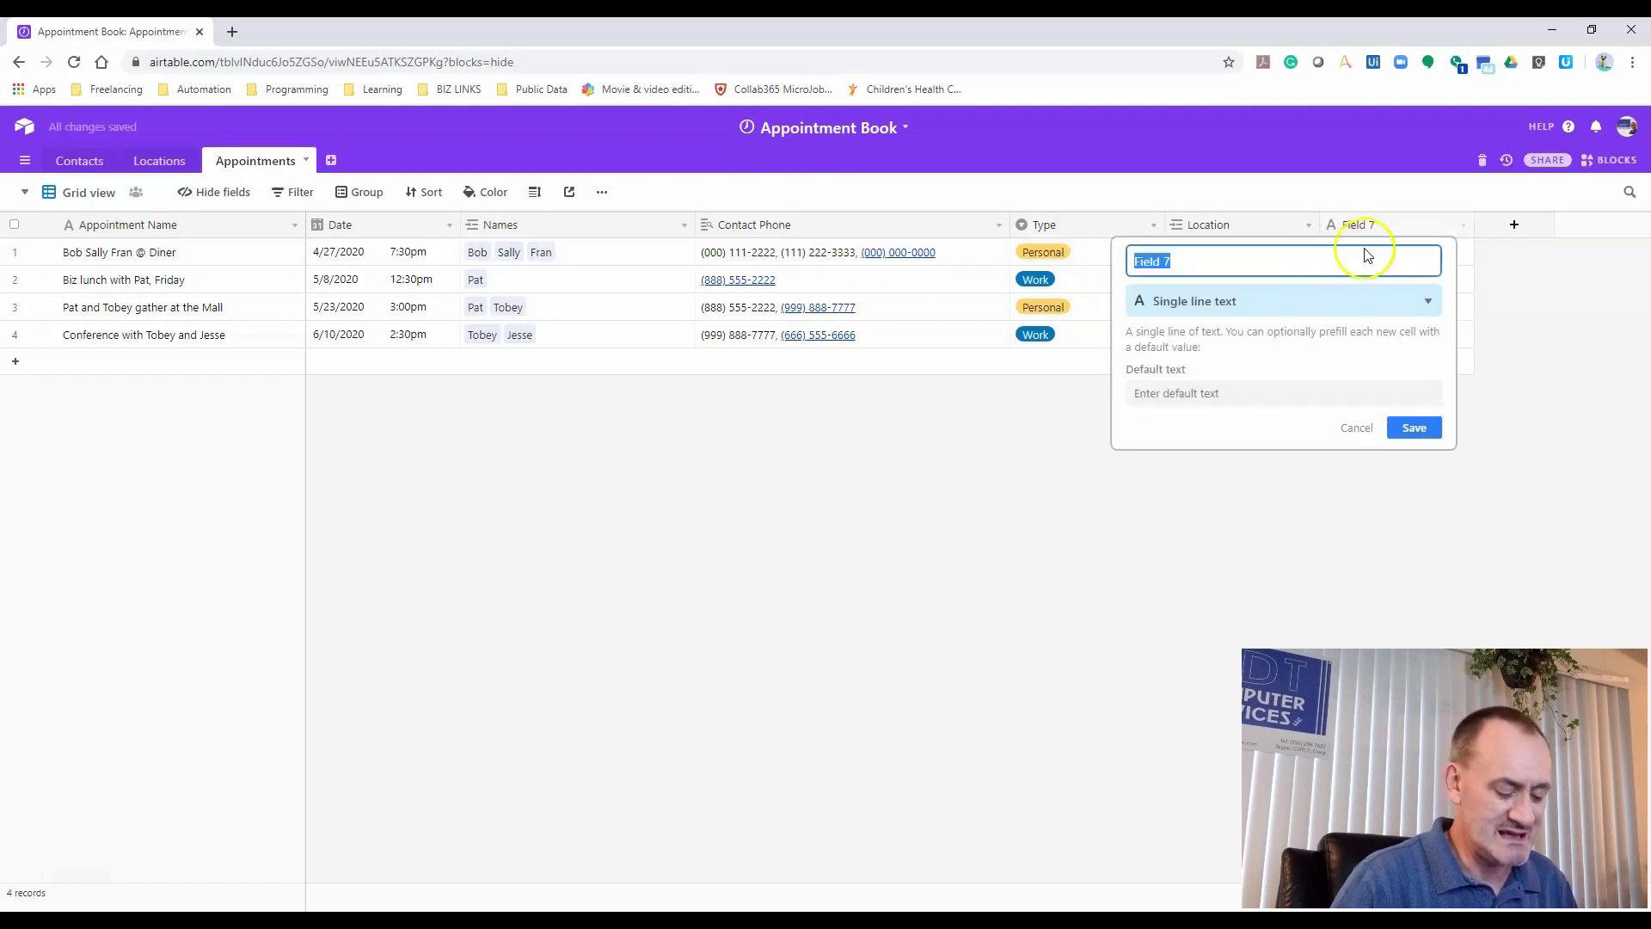
pyautogui.write('Loc Address')
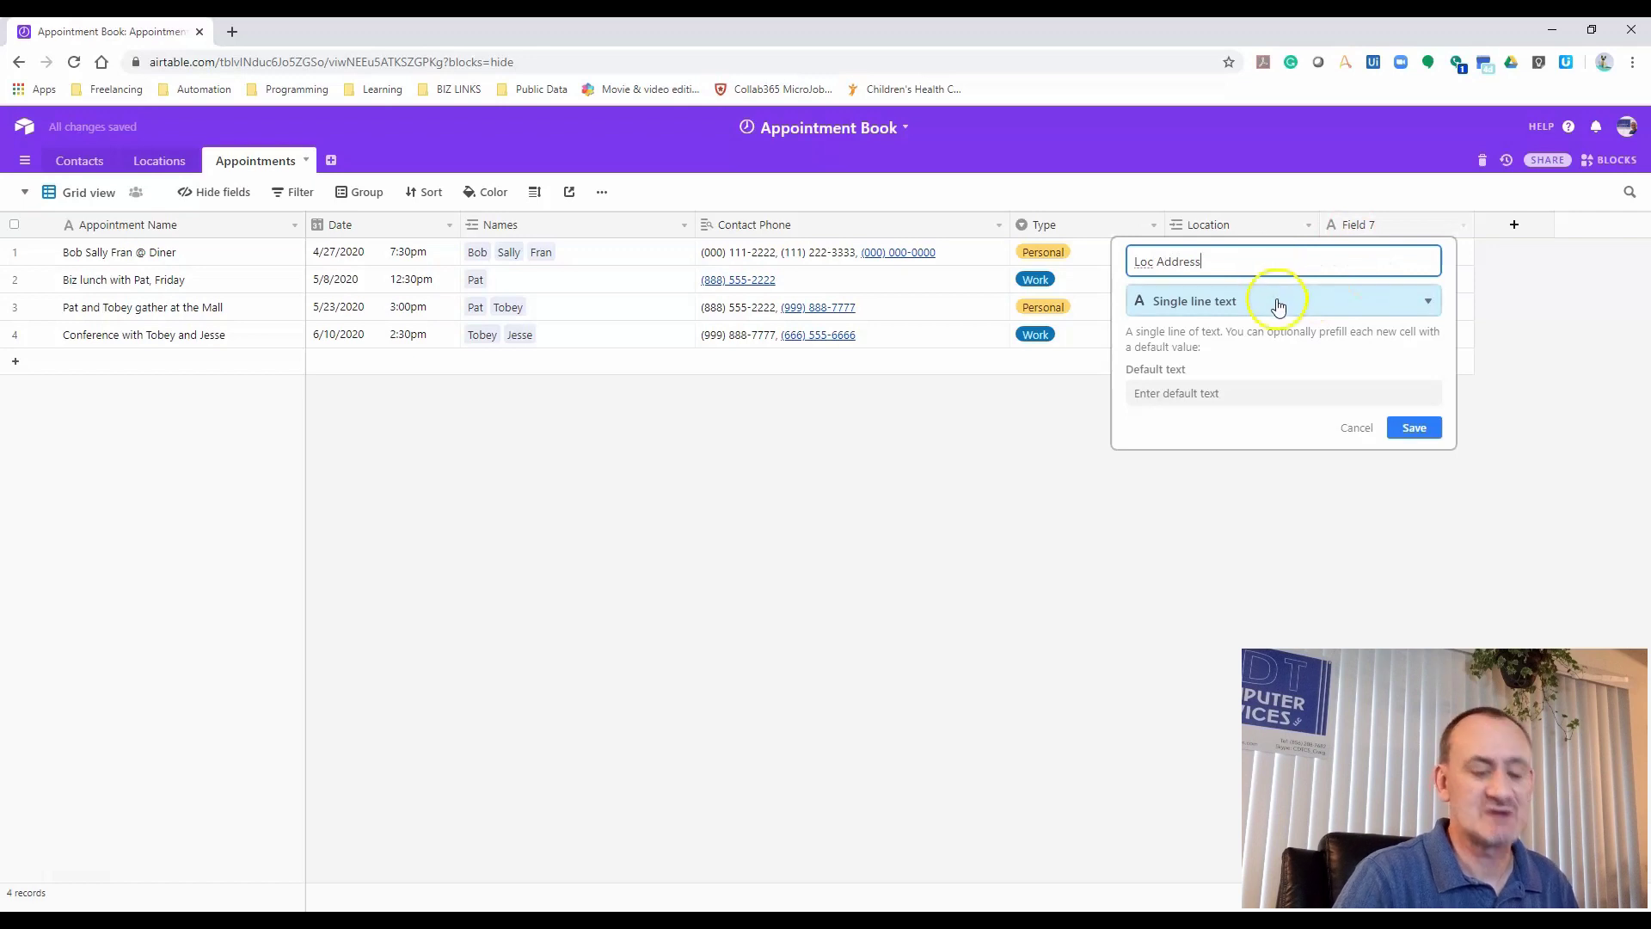
pyautogui.click(1273, 302)
pyautogui.write('loc')
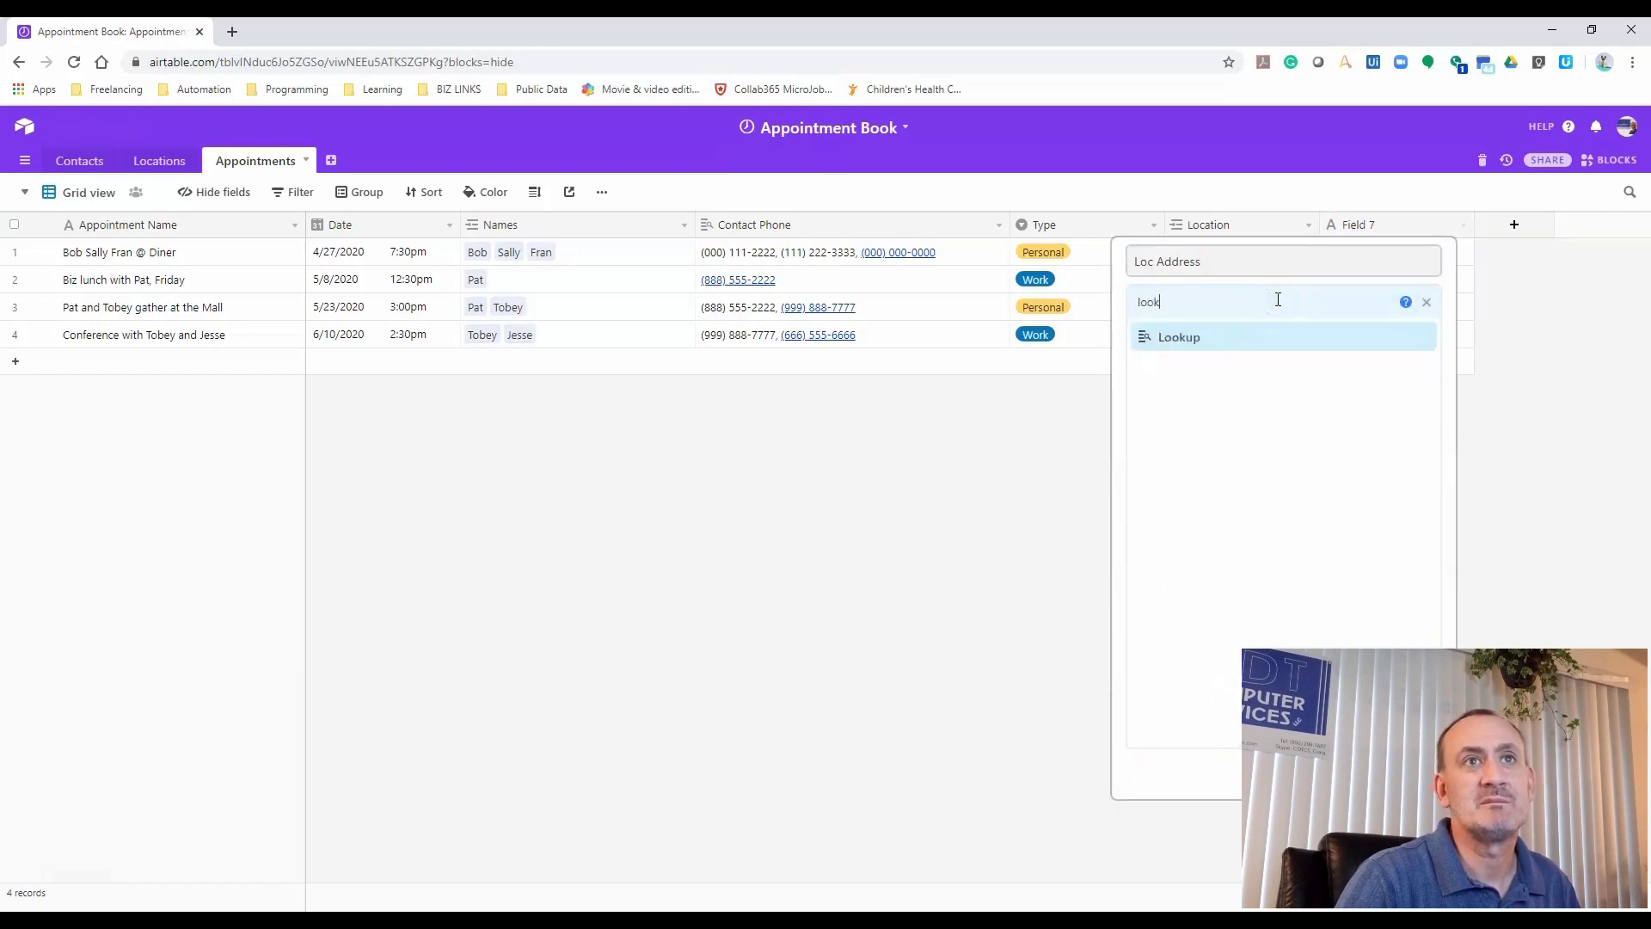
pyautogui.click(1243, 334)
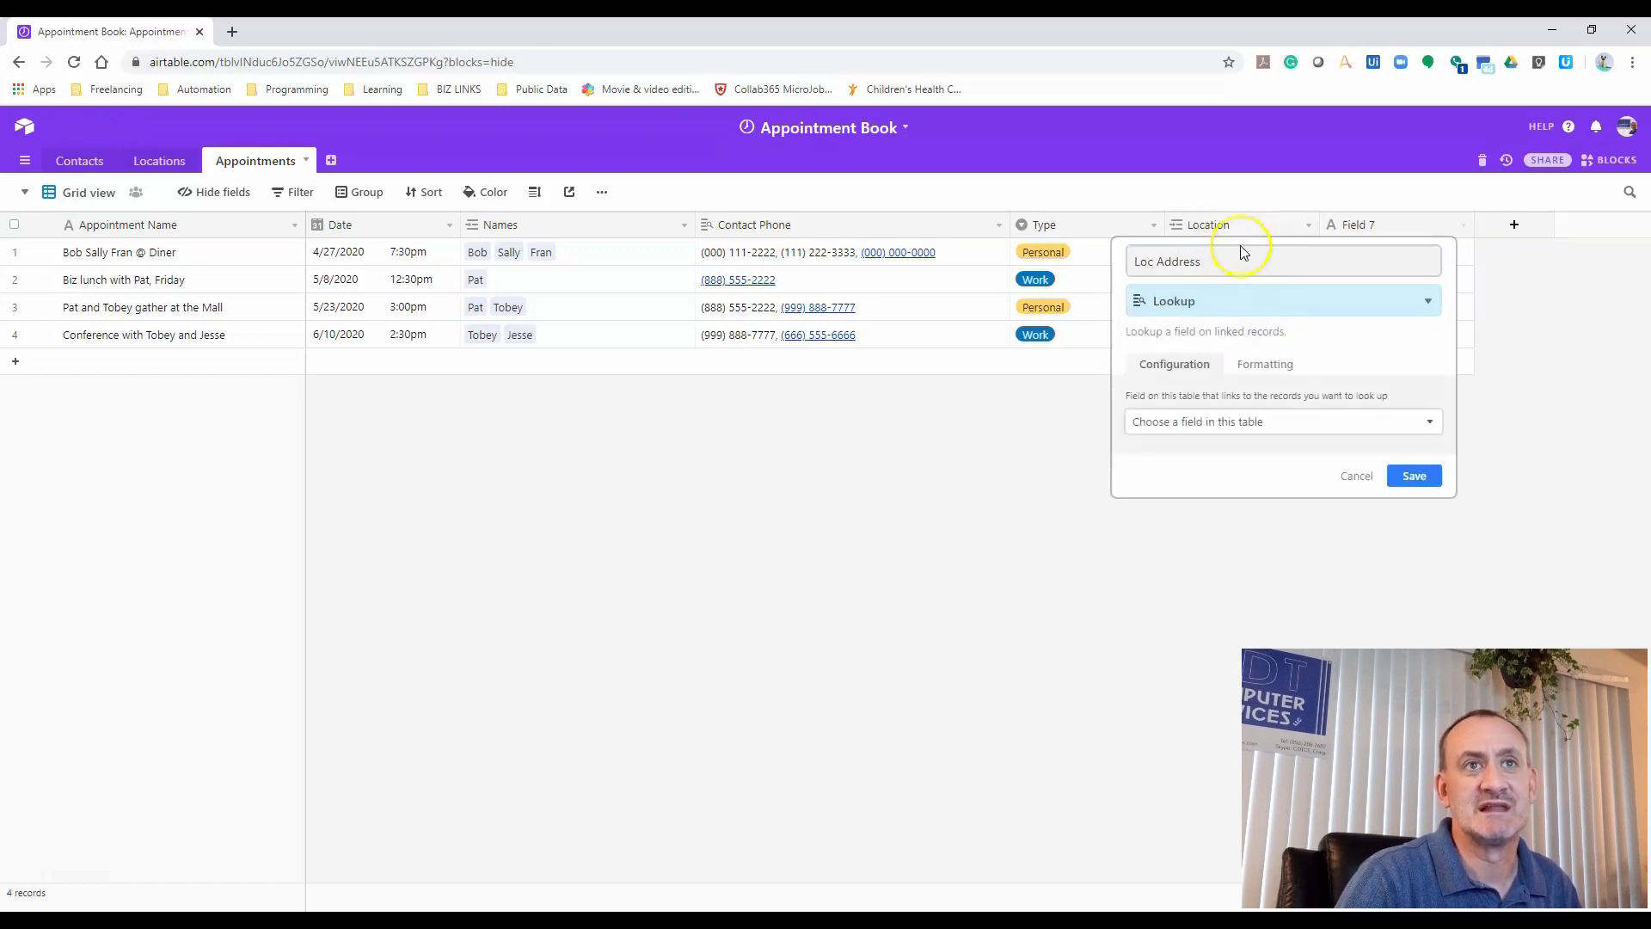
pyautogui.click(1288, 421)
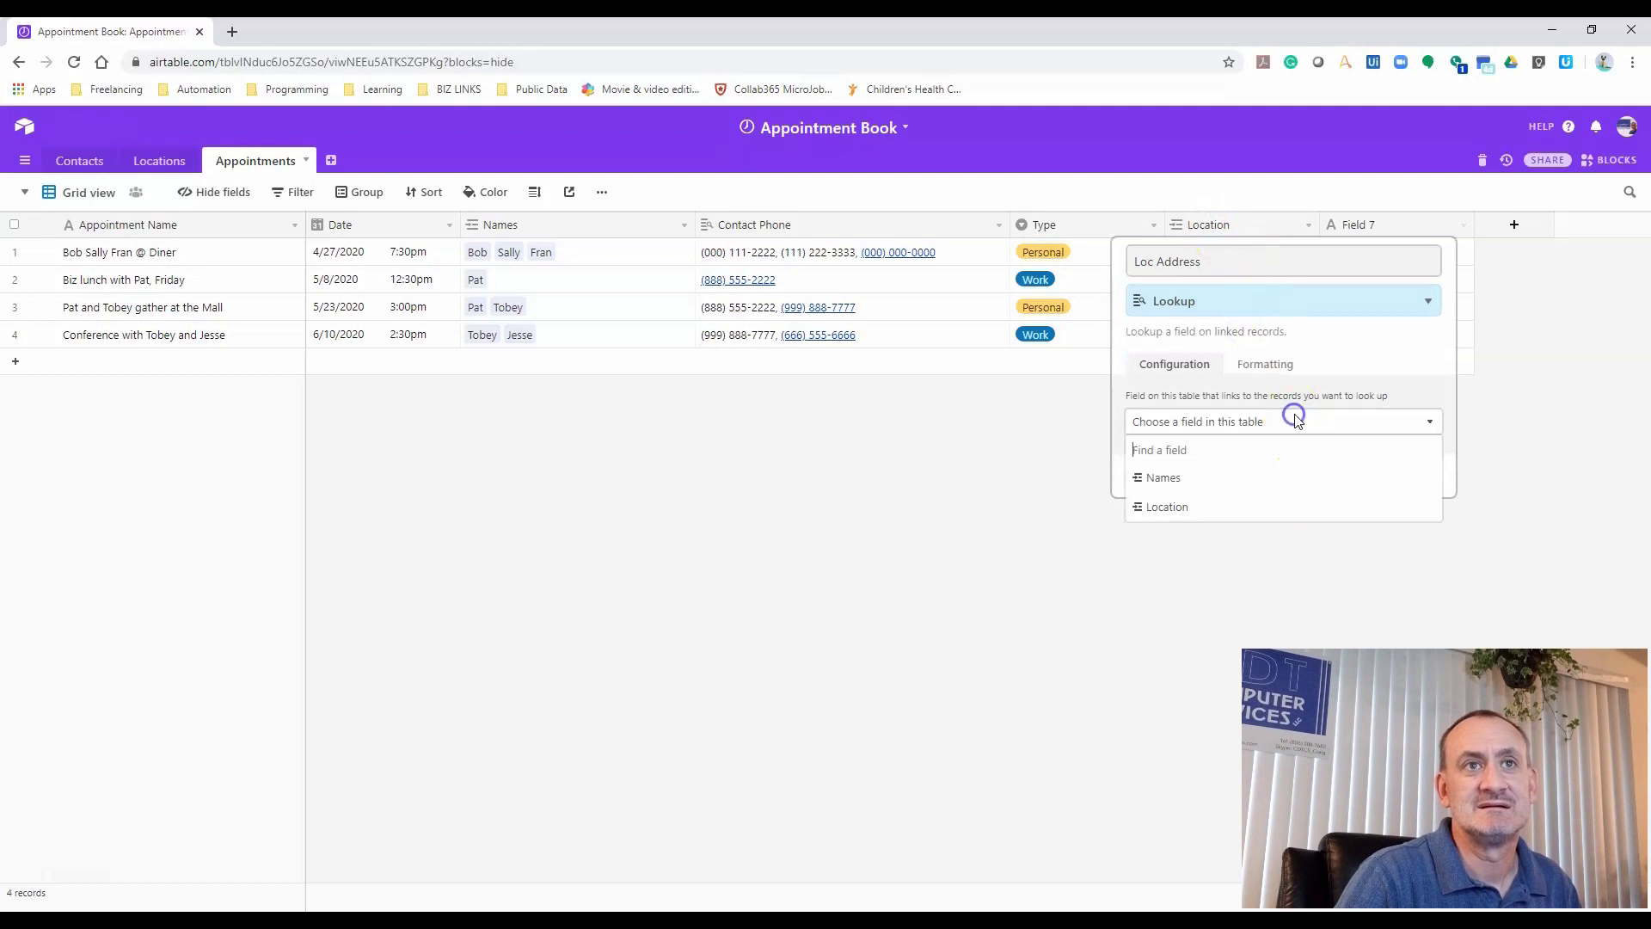
pyautogui.click(1181, 506)
pyautogui.click(1227, 473)
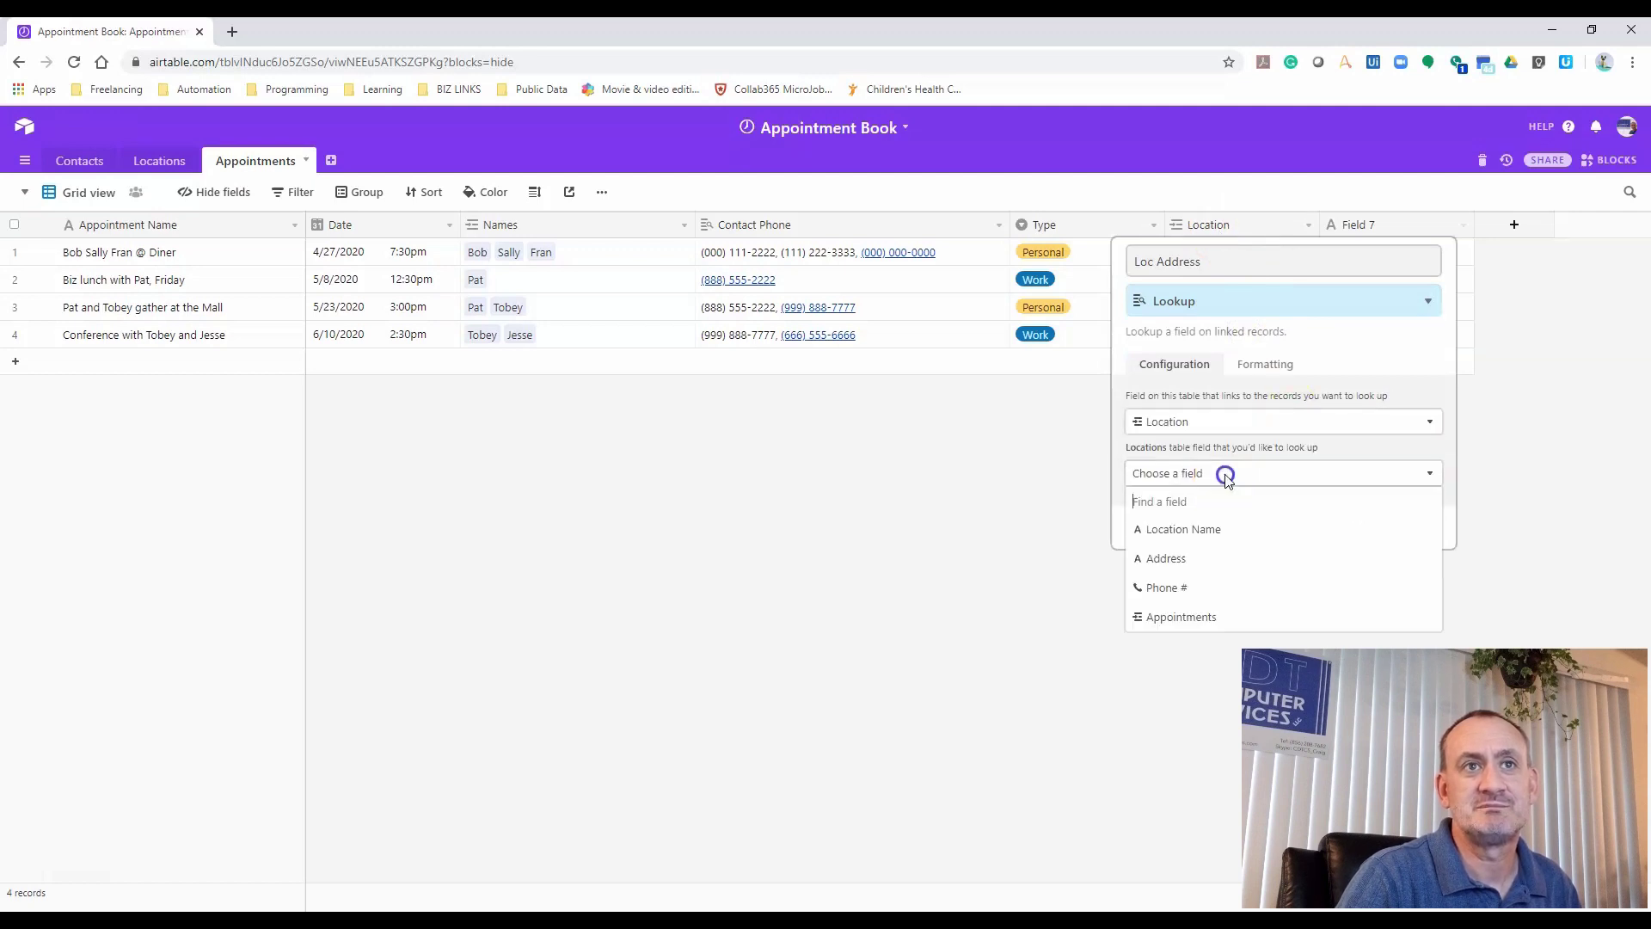
pyautogui.click(1184, 588)
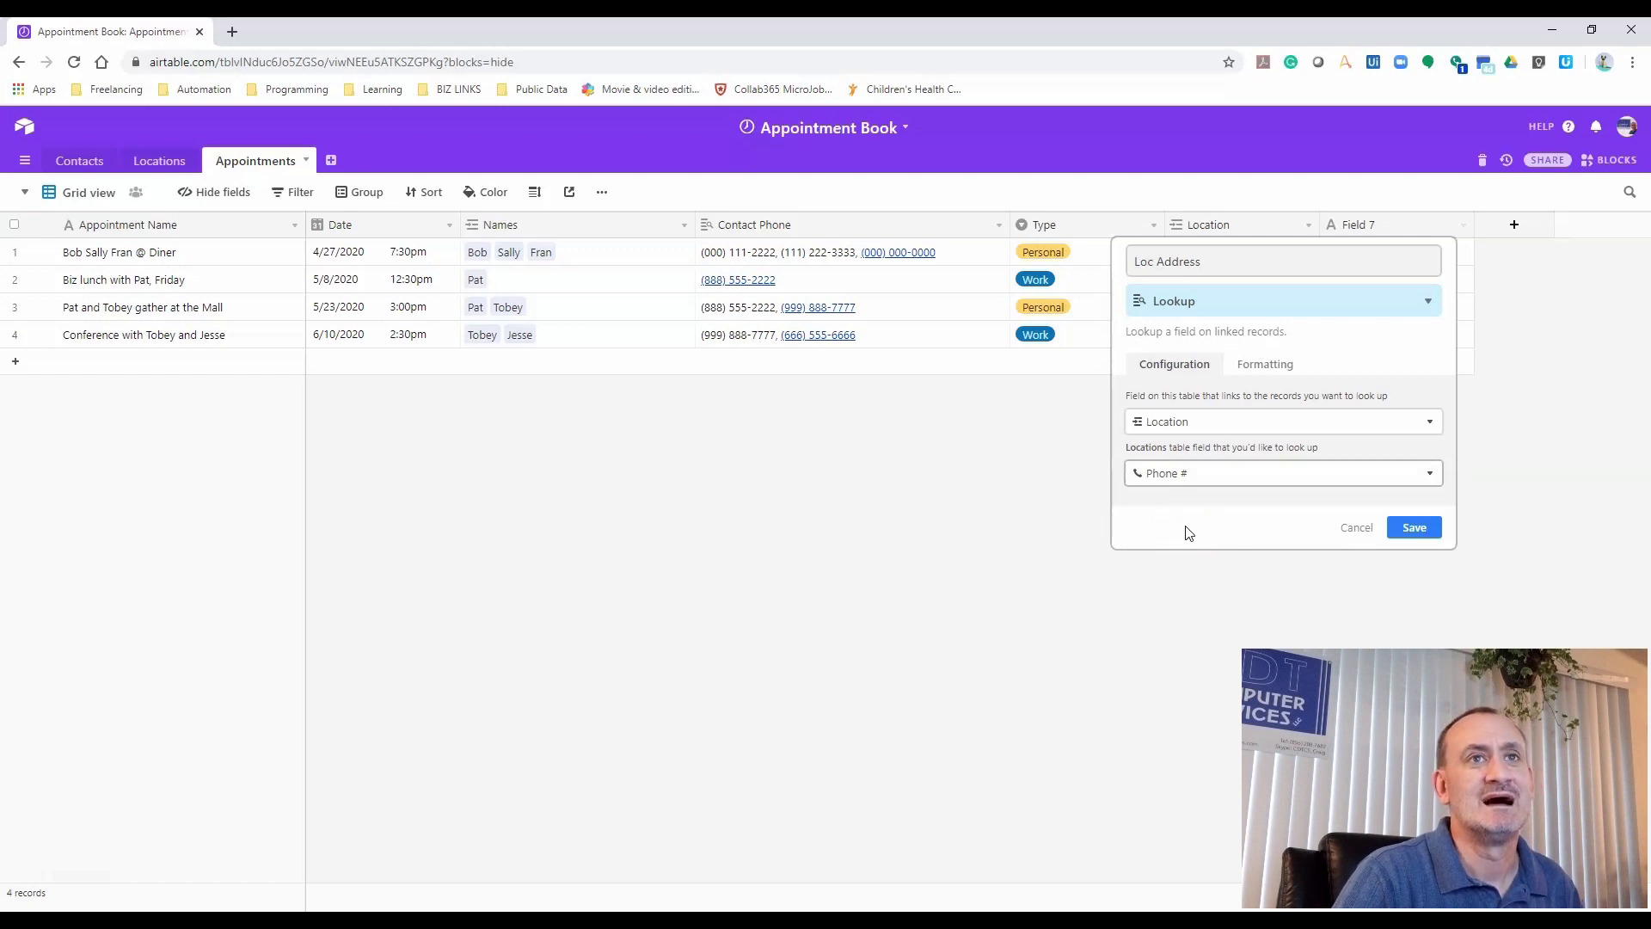
pyautogui.click(1414, 528)
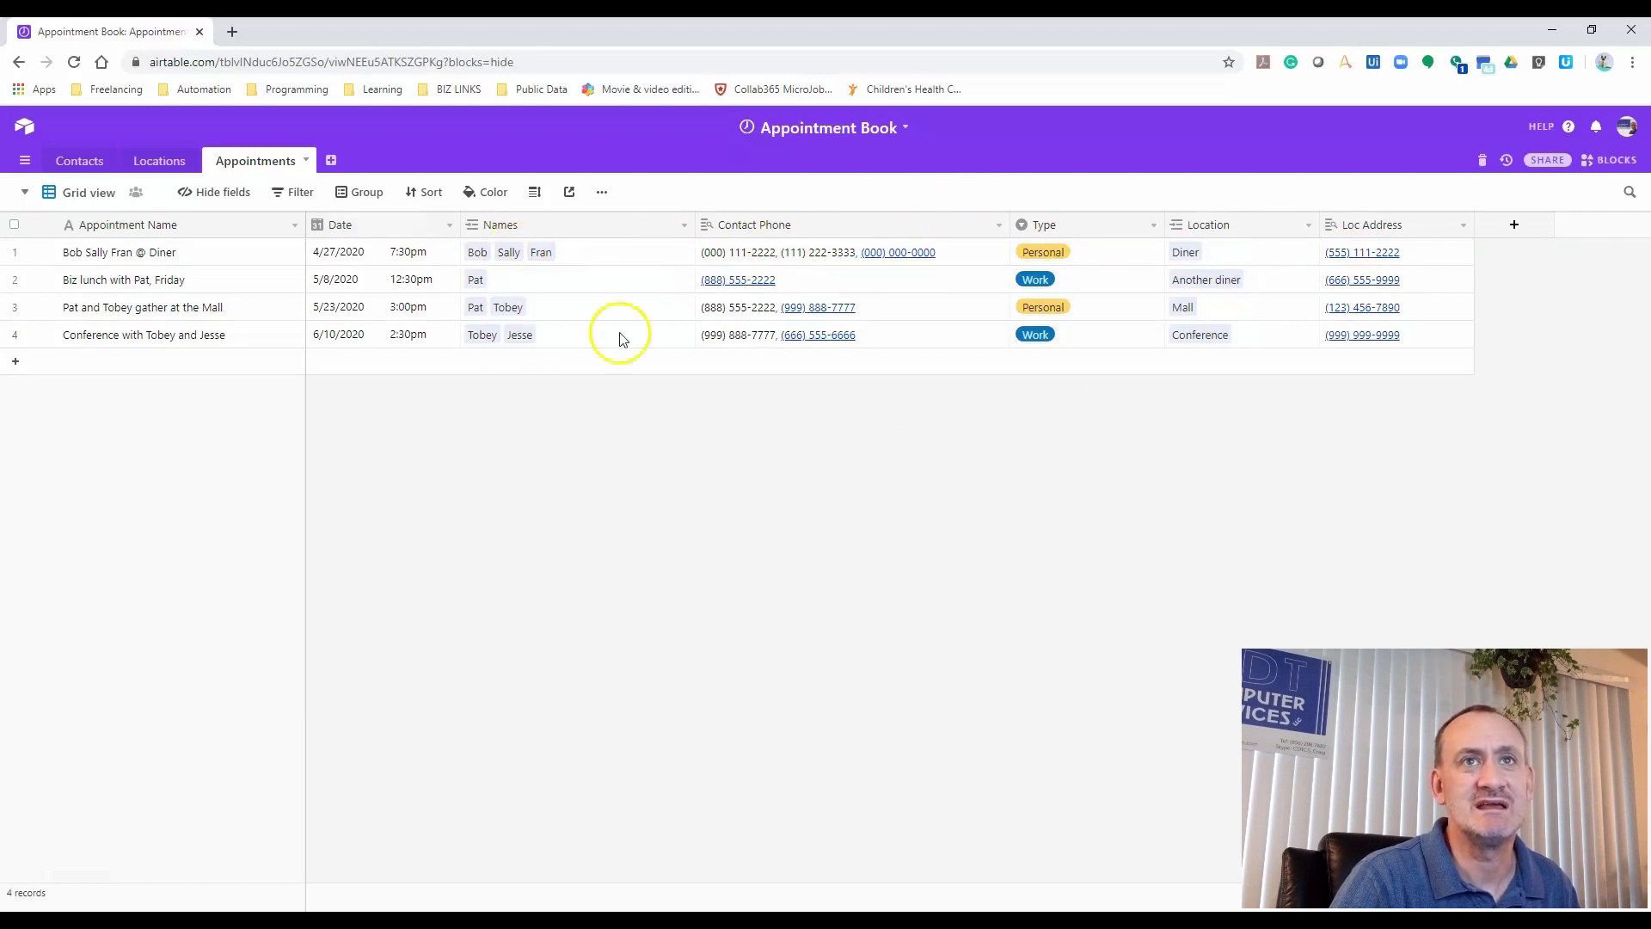
pyautogui.click(1462, 224)
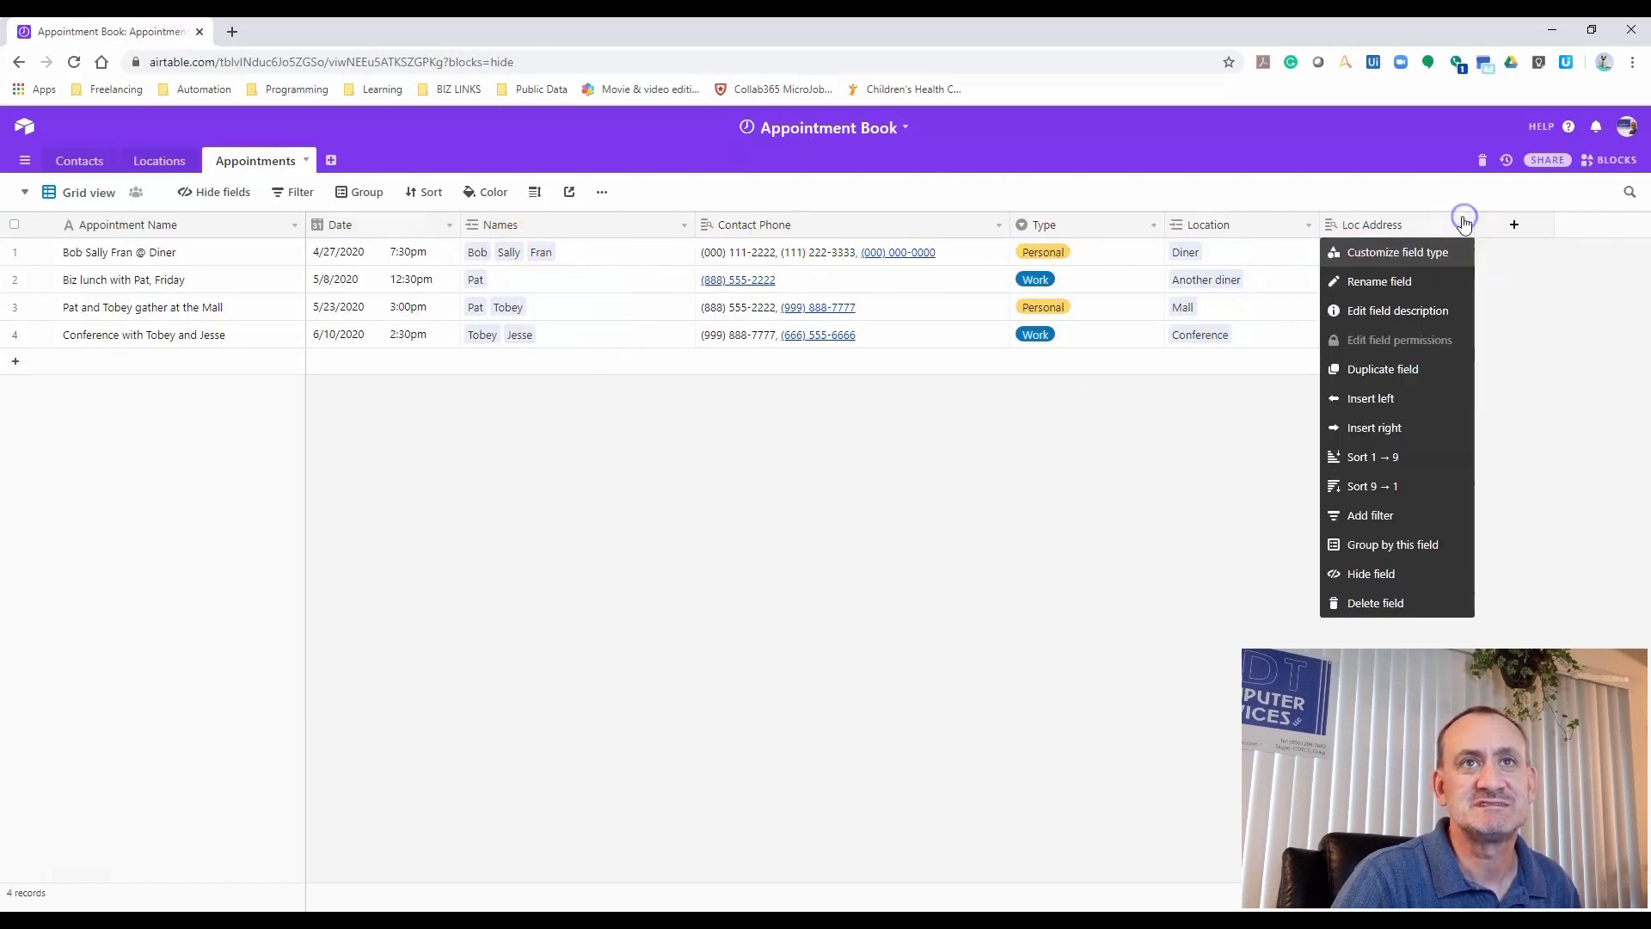
pyautogui.click(1425, 250)
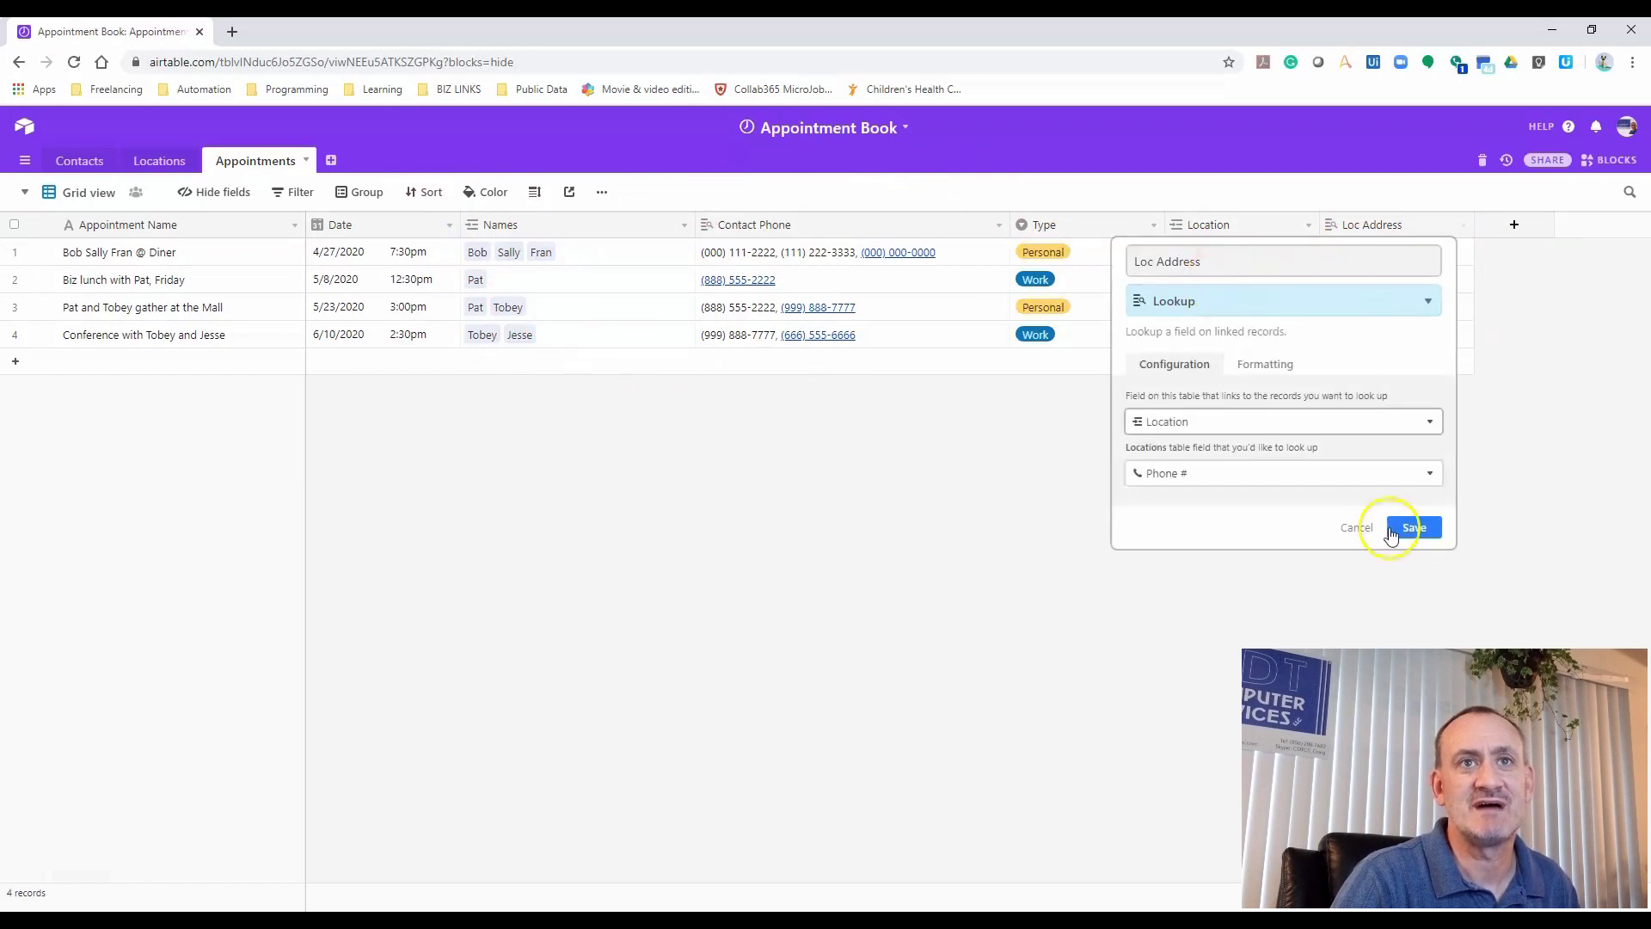
pyautogui.click(1344, 527)
# Rename the Loc Address lookup field as Loc Phone
pyautogui.click(1463, 225)
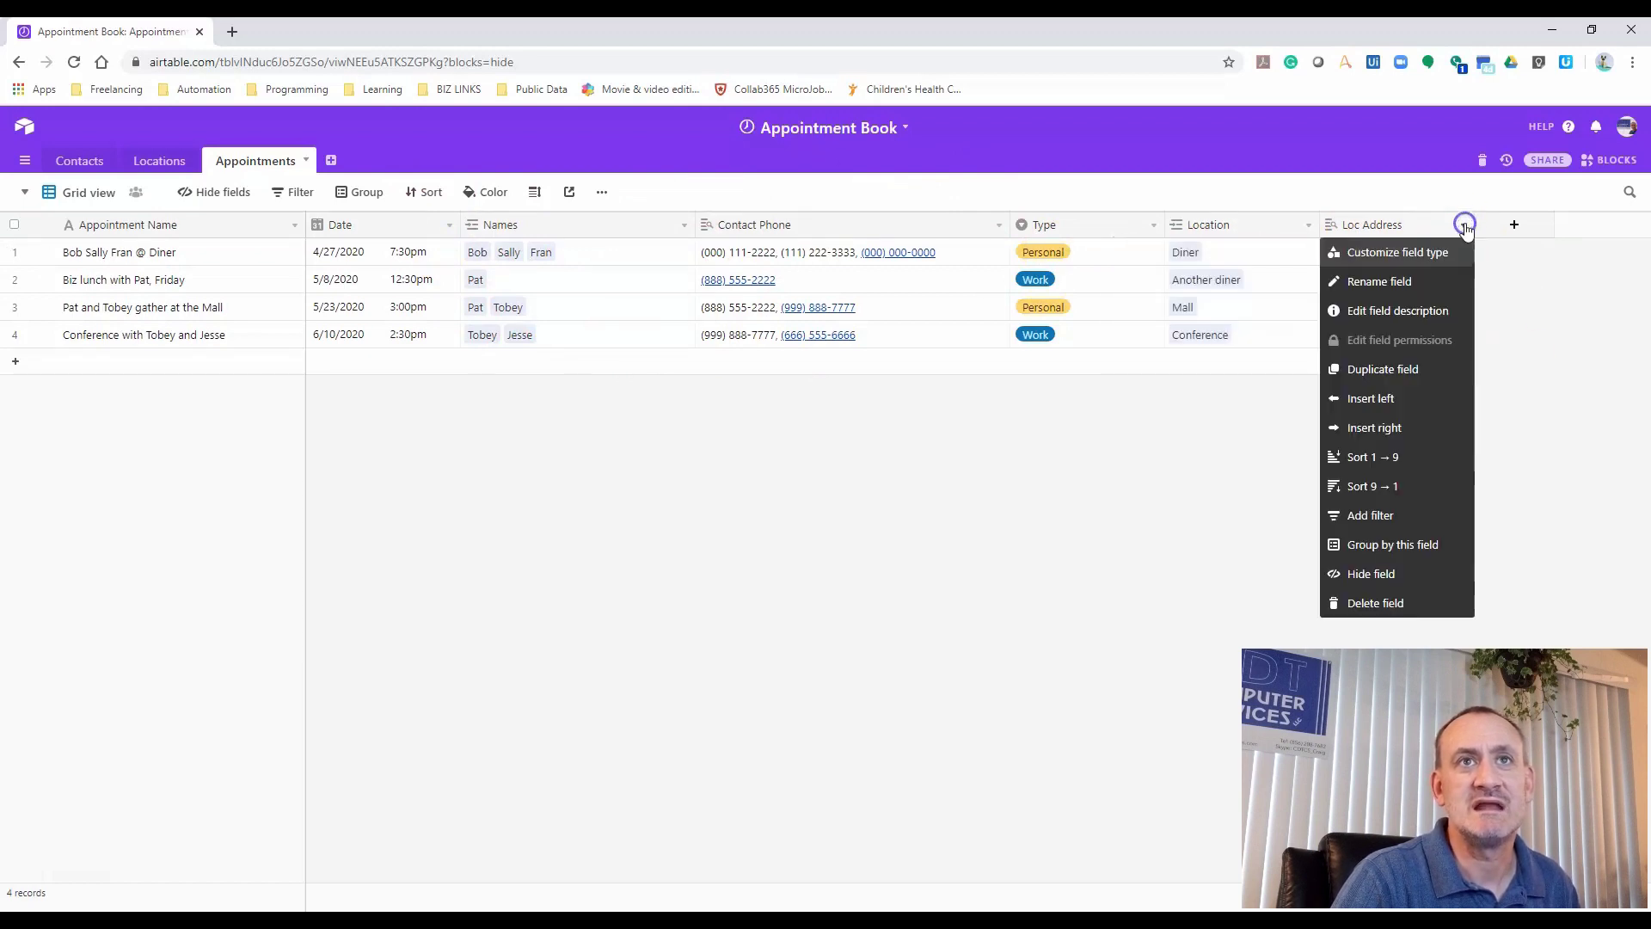
pyautogui.click(1392, 284)
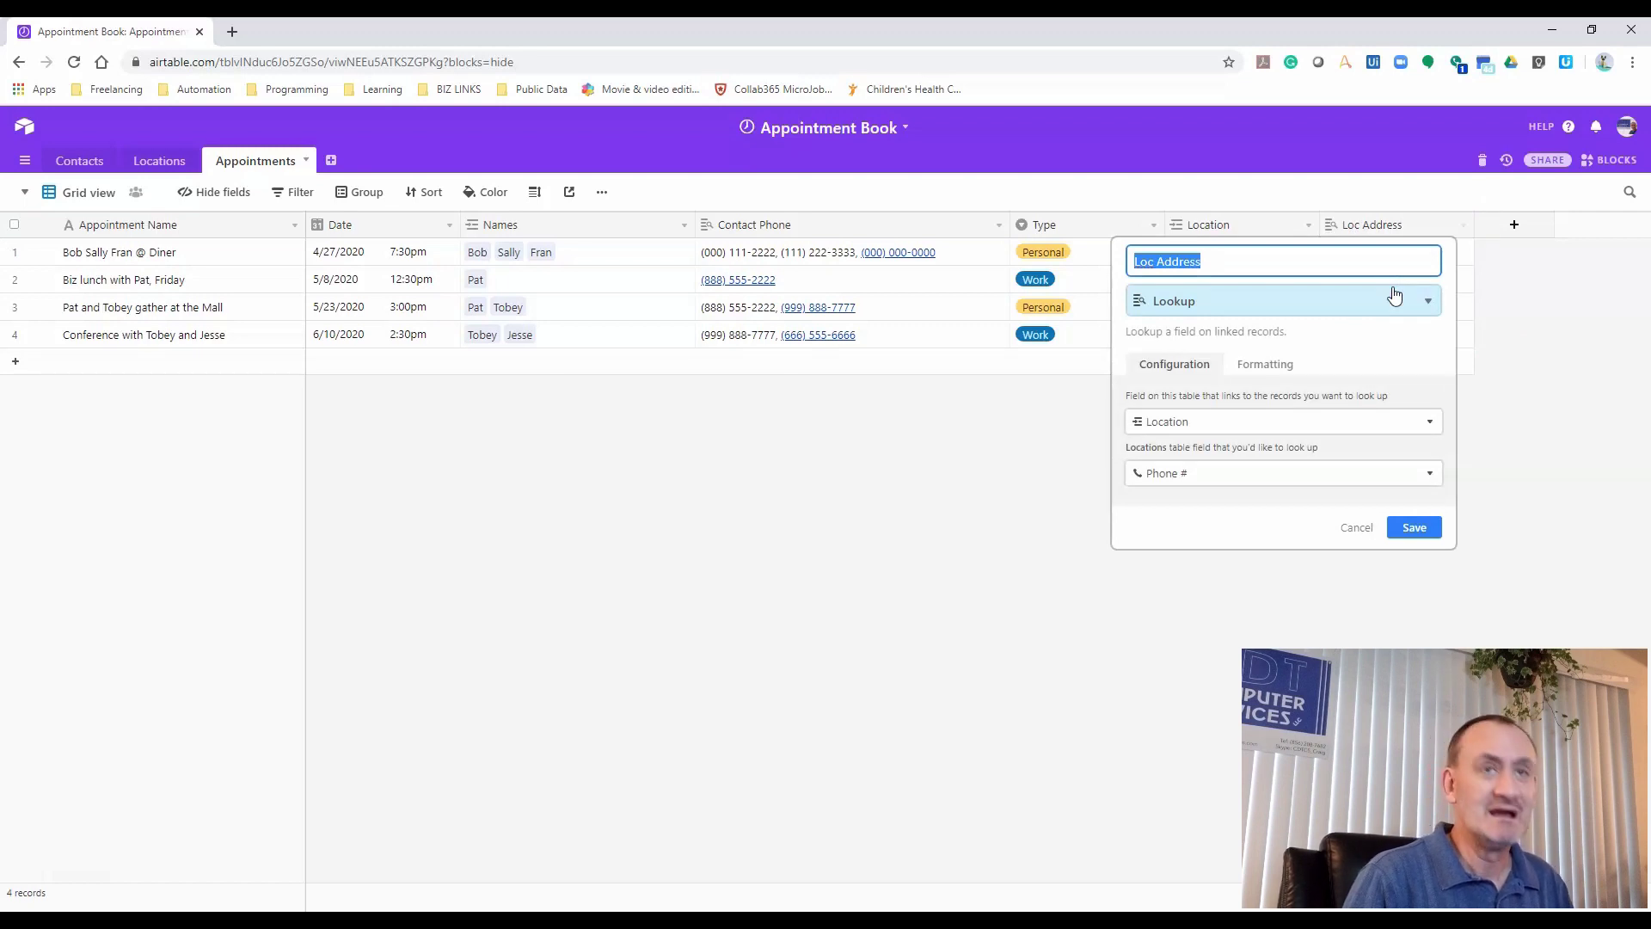
pyautogui.write('Loc')
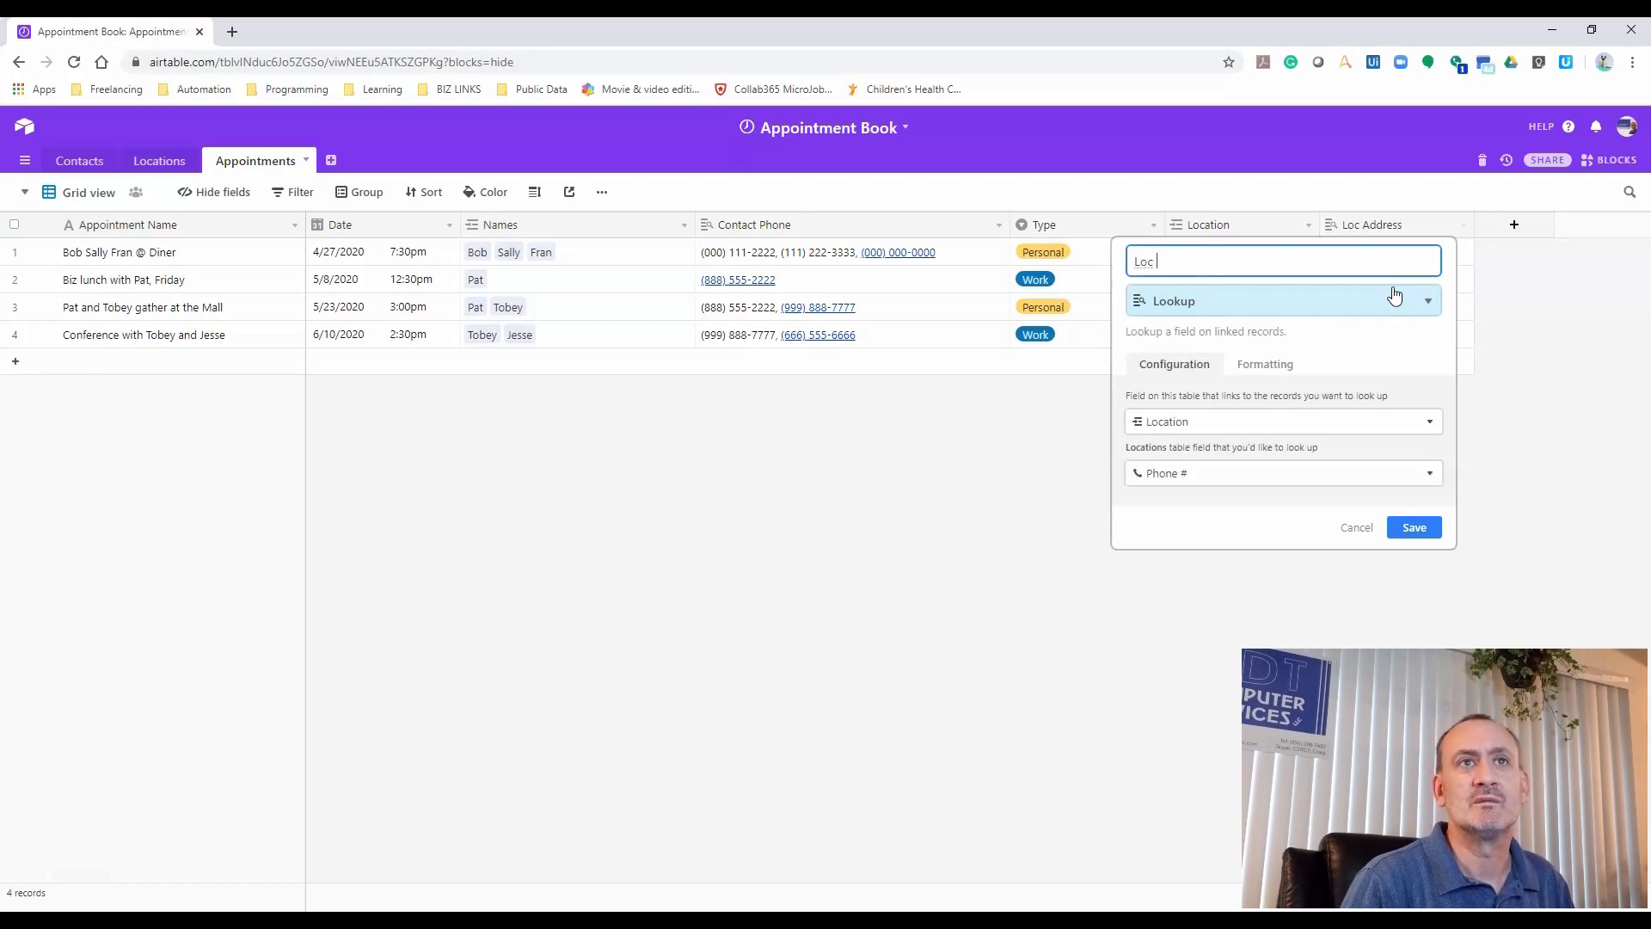
pyautogui.press('Return')
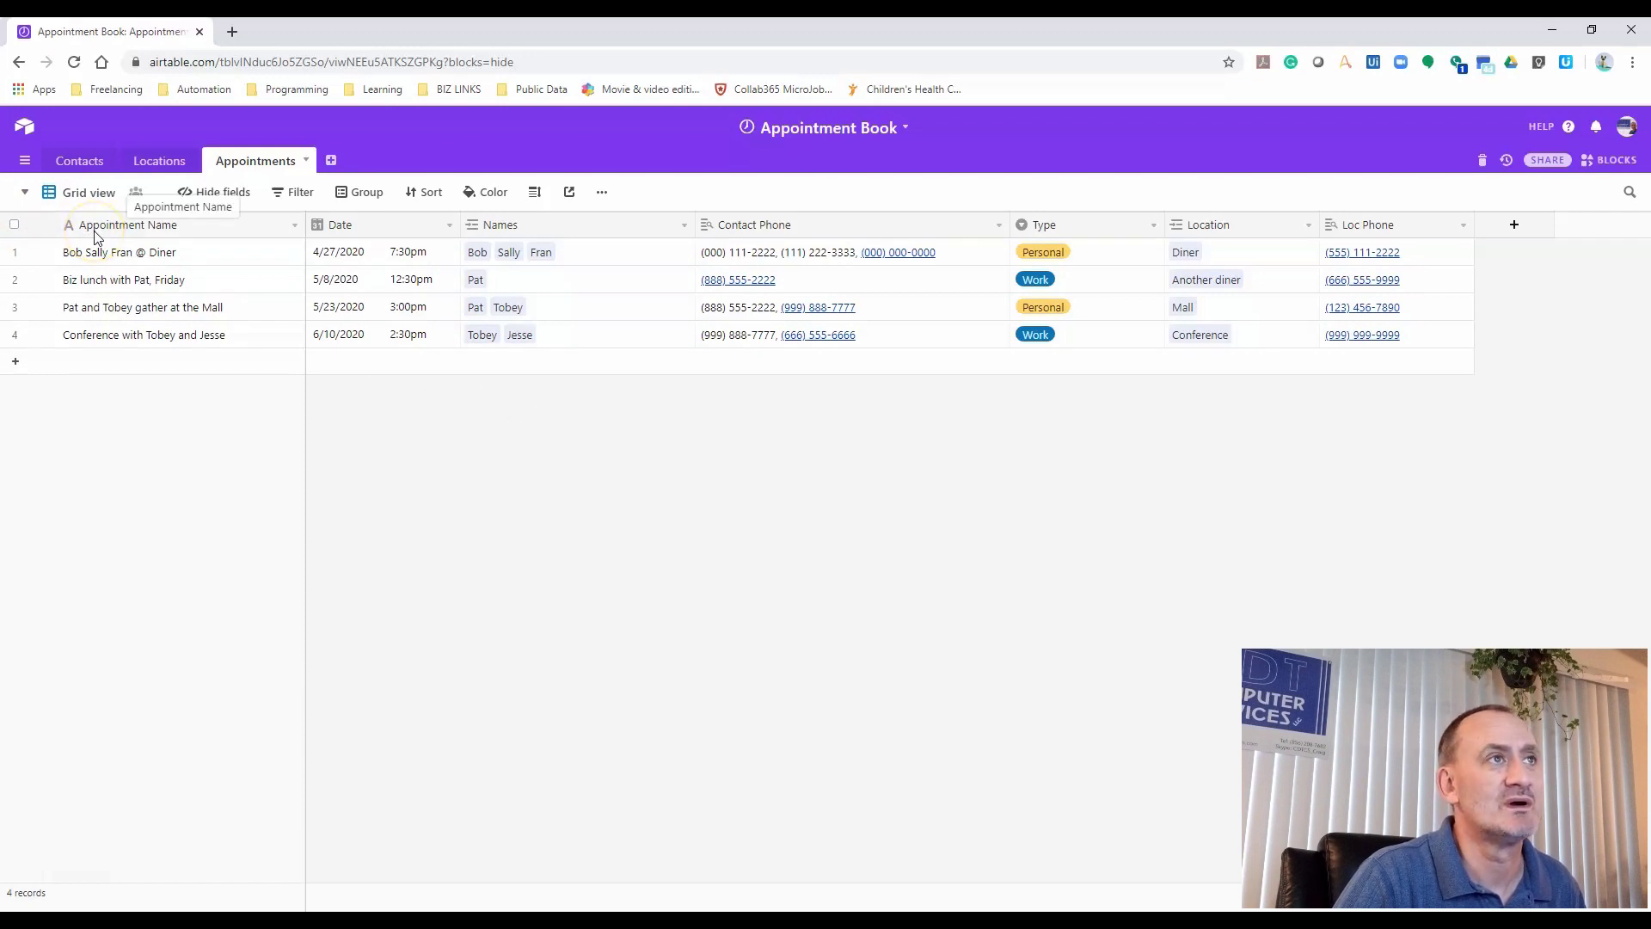
# Create a second grid view of the Appointments table named Grouped Grid
pyautogui.click(27, 194)
pyautogui.click(170, 313)
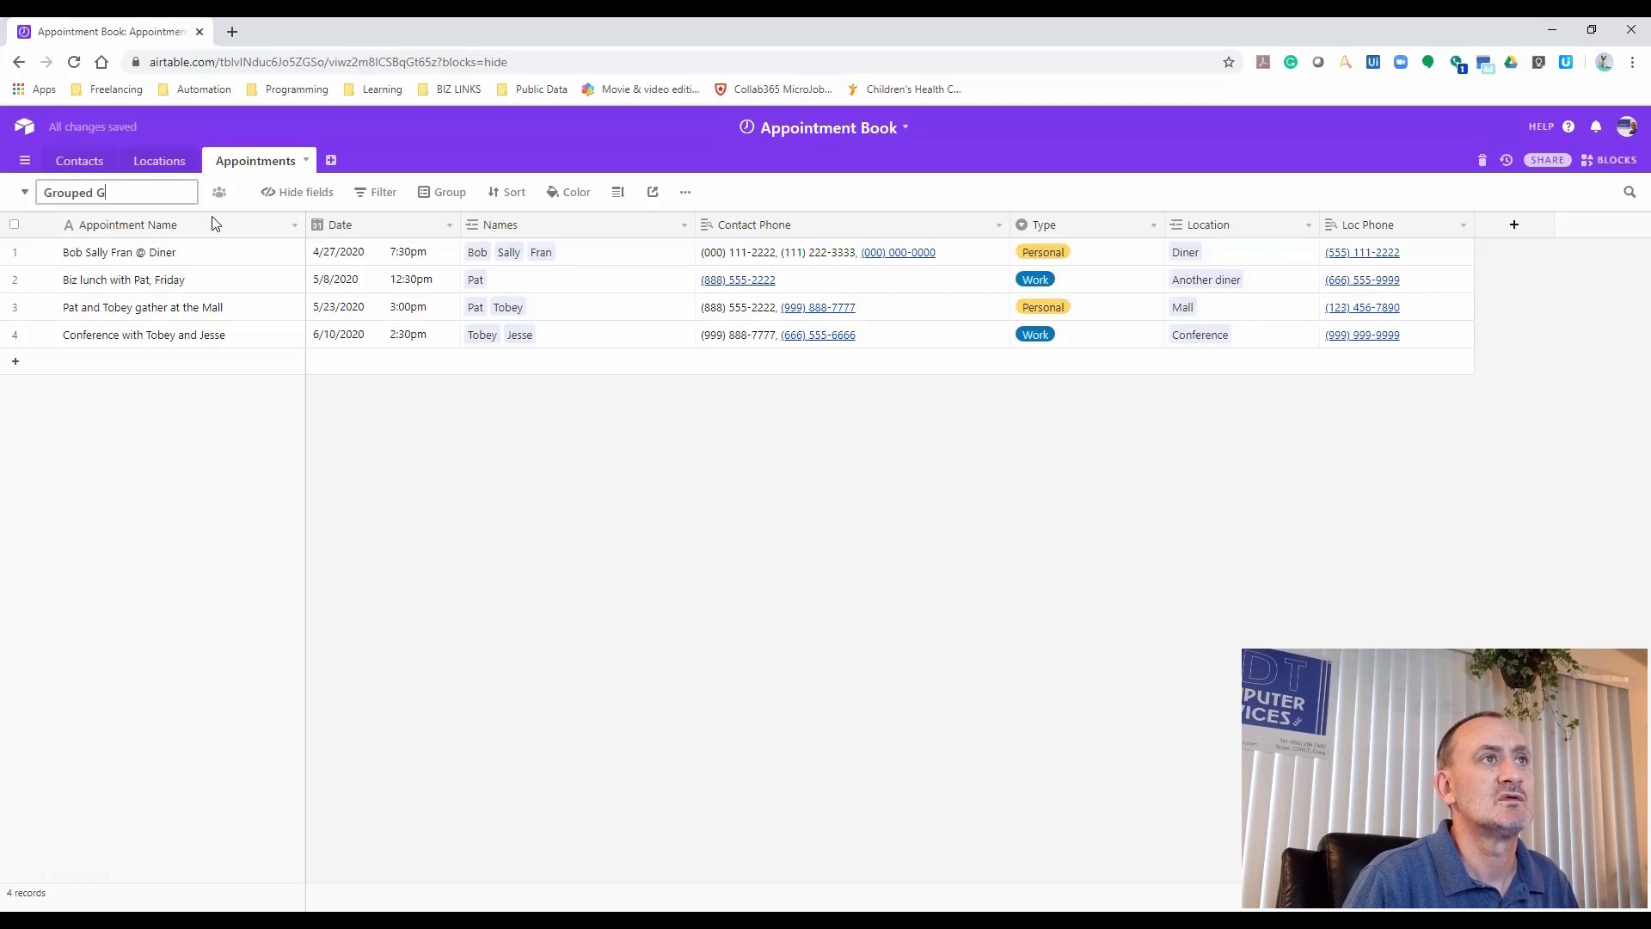
pyautogui.press('Return')
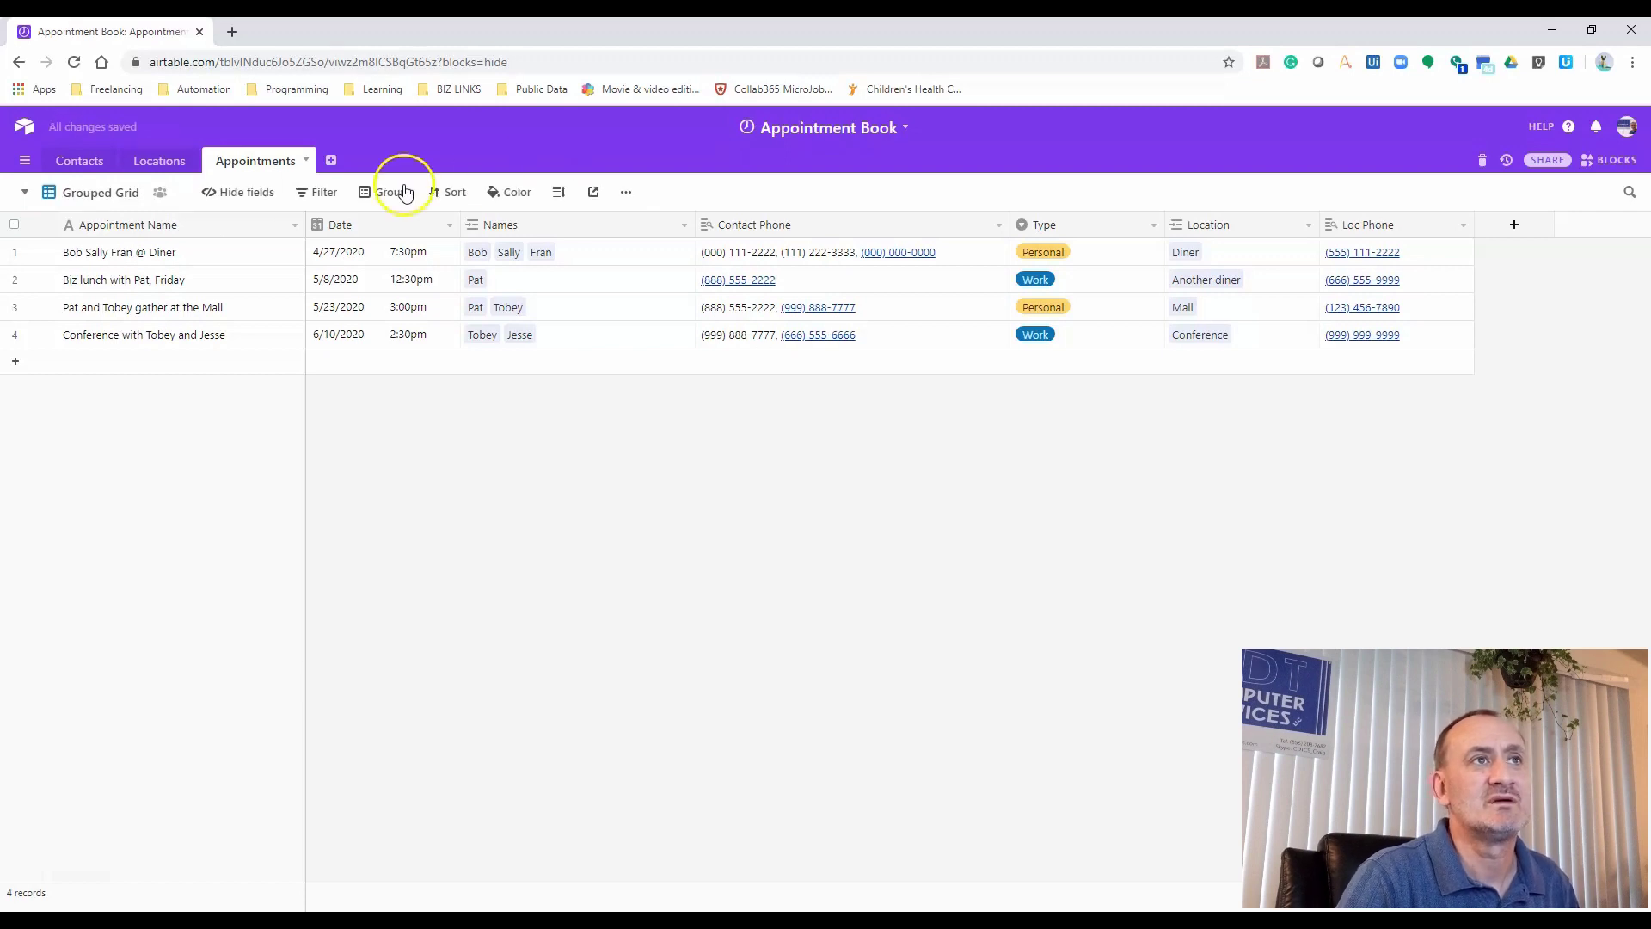
# Group the records in the Grouped Grid view by Type
pyautogui.click(403, 189)
pyautogui.click(426, 267)
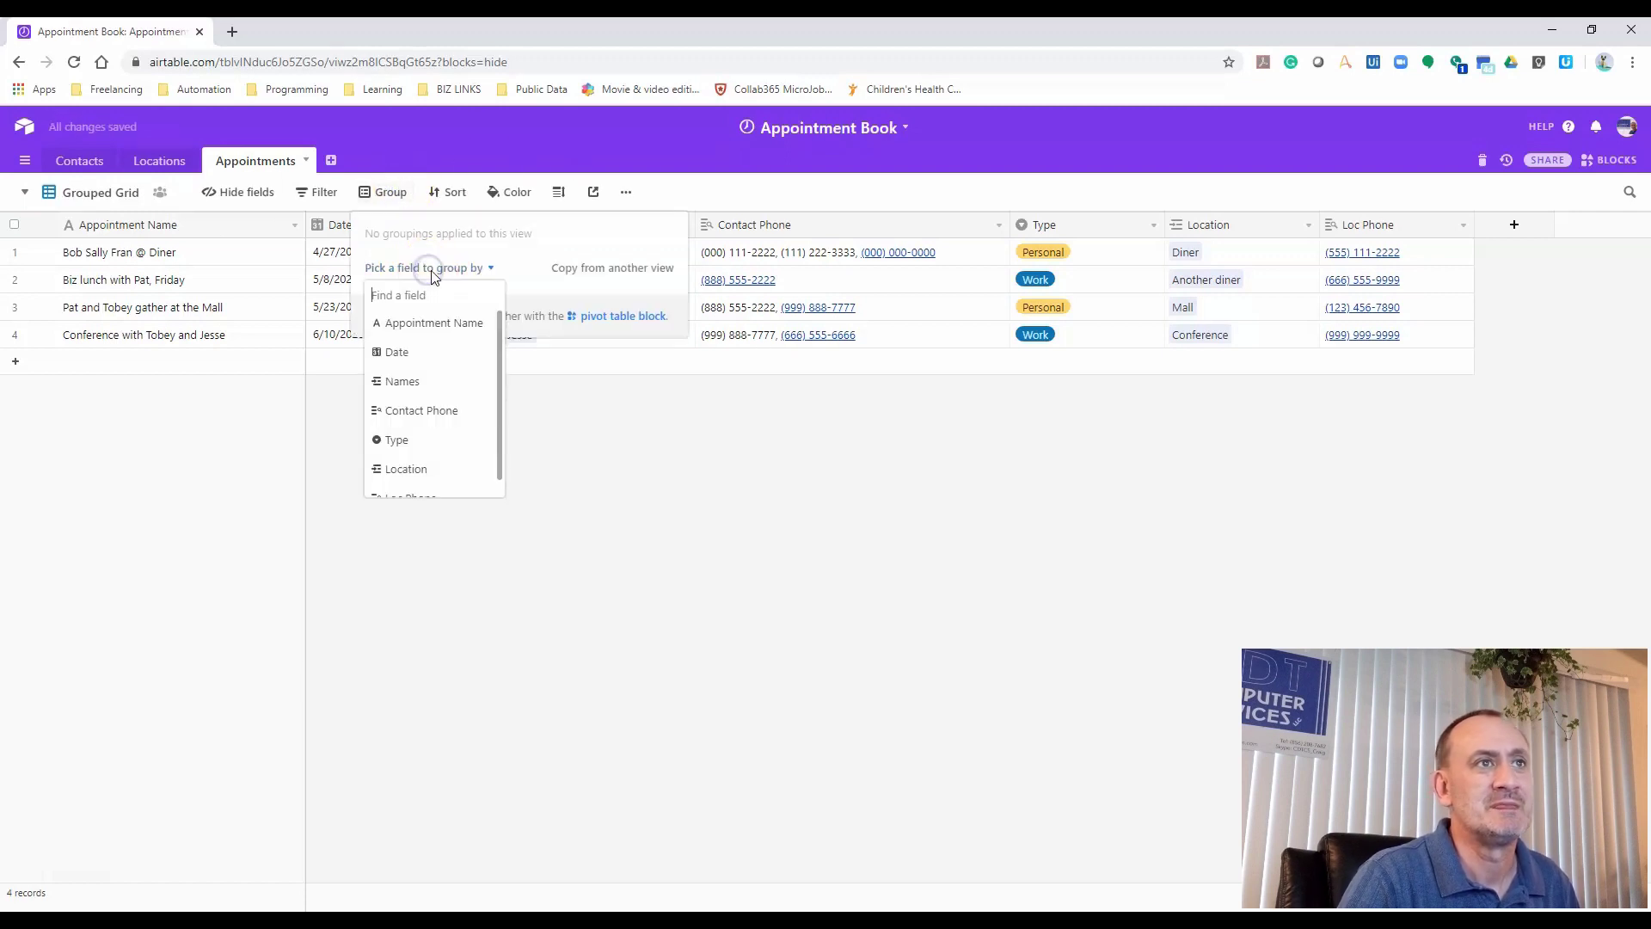
pyautogui.click(455, 437)
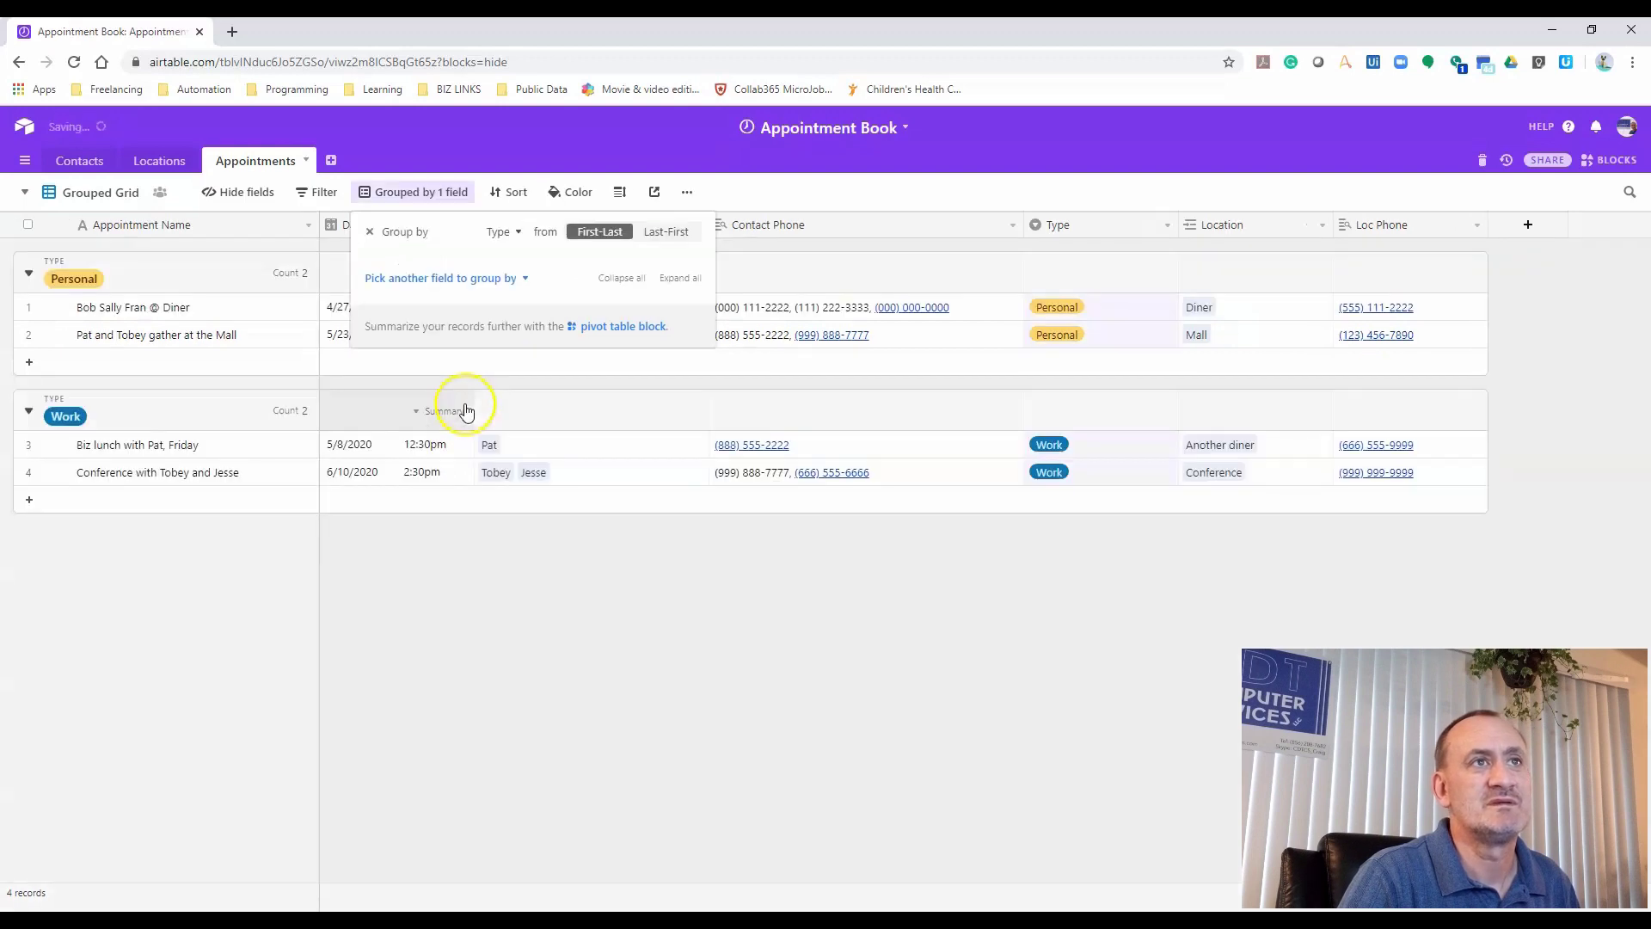
pyautogui.click(847, 271)
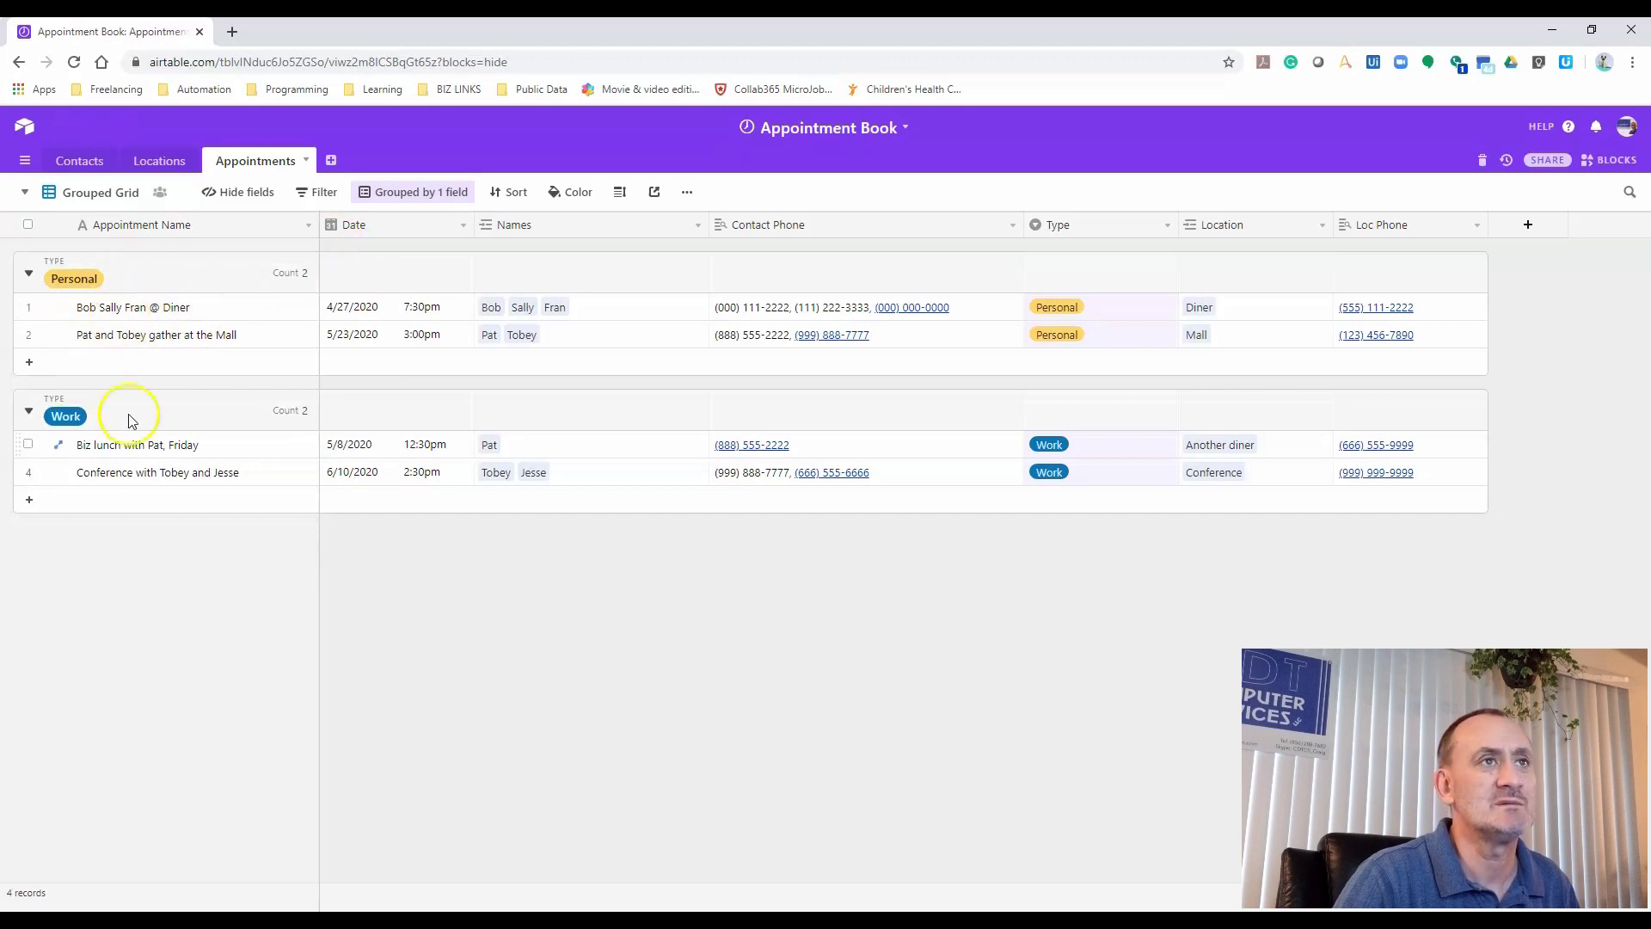
# Sort the grouped appointments by Date in ascending order
pyautogui.click(506, 196)
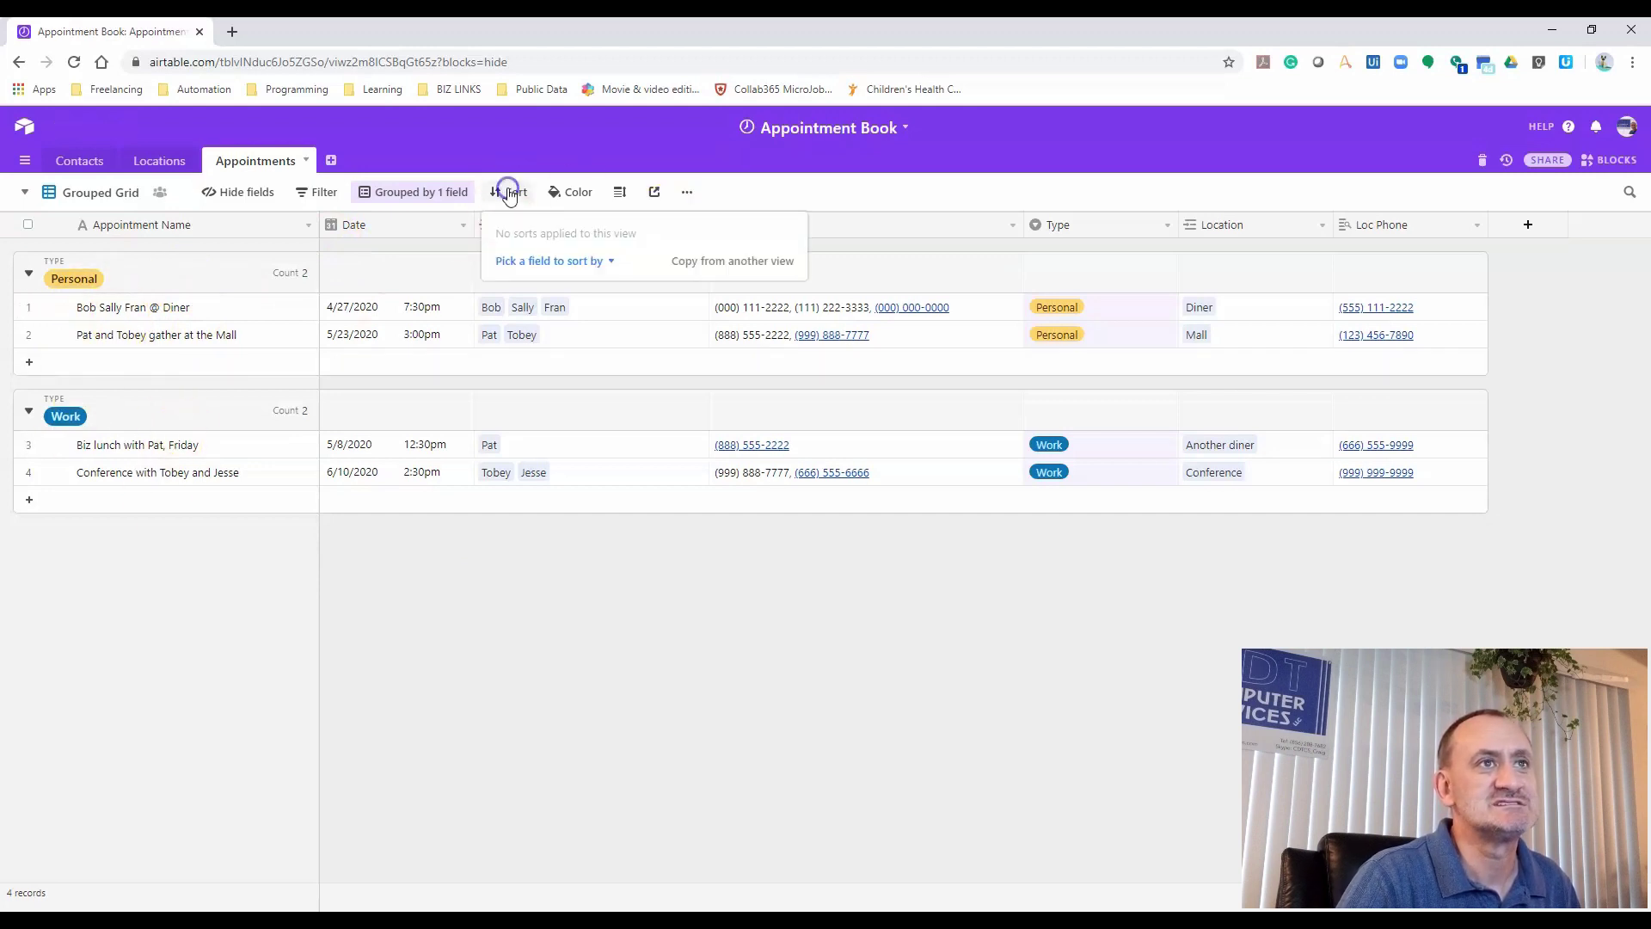
pyautogui.click(572, 260)
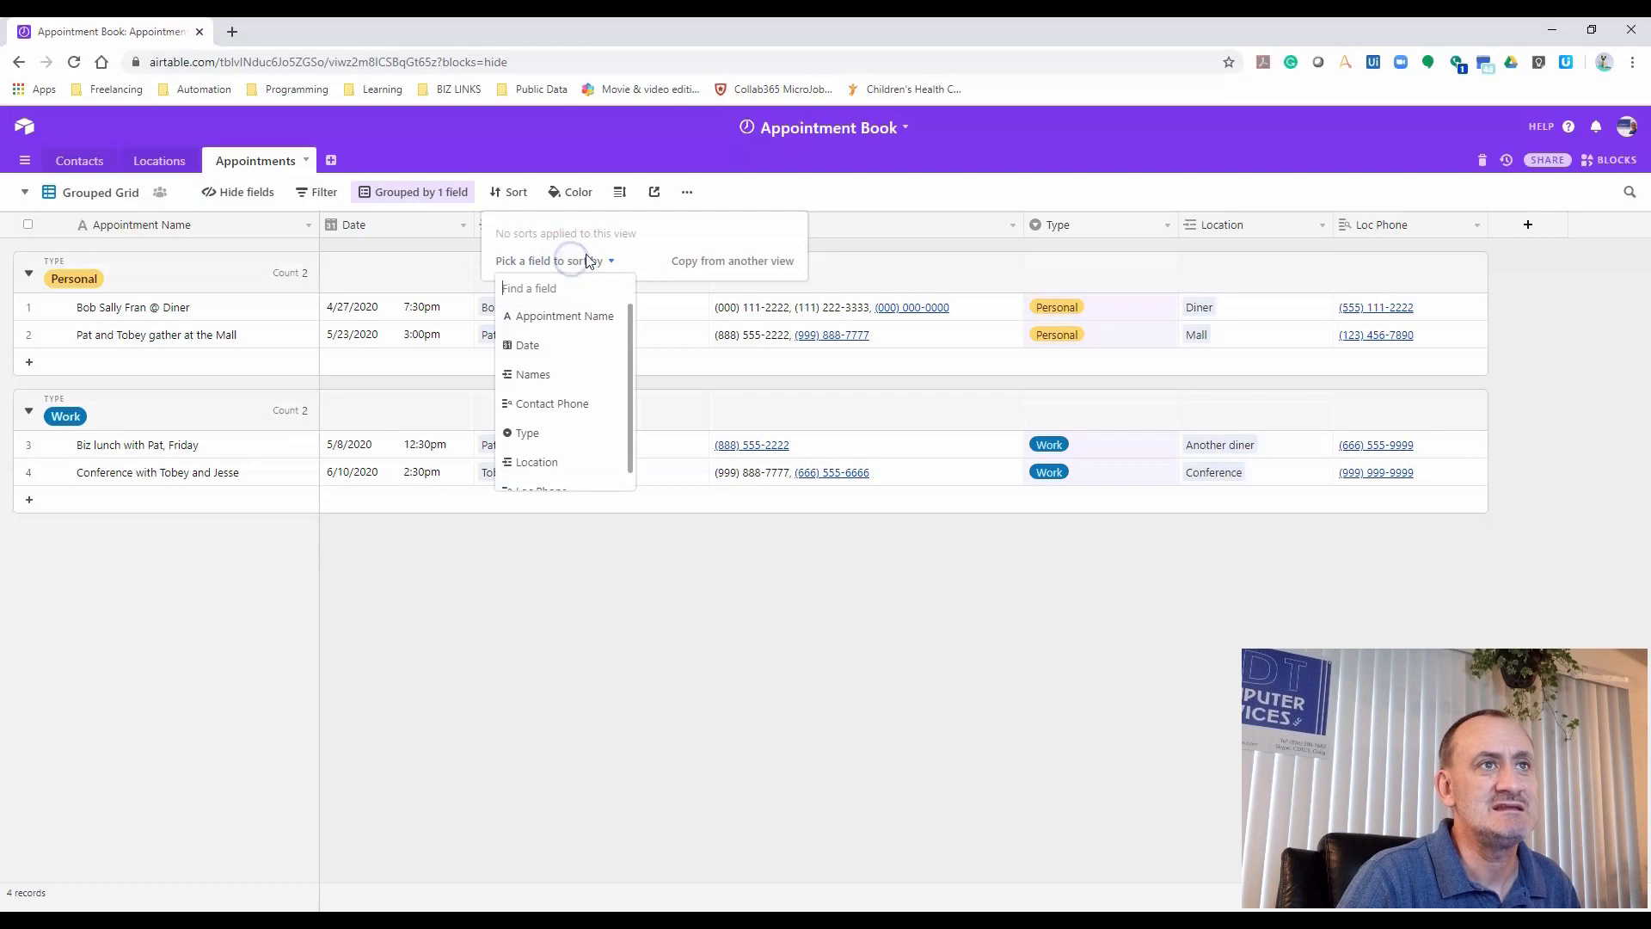
pyautogui.click(547, 348)
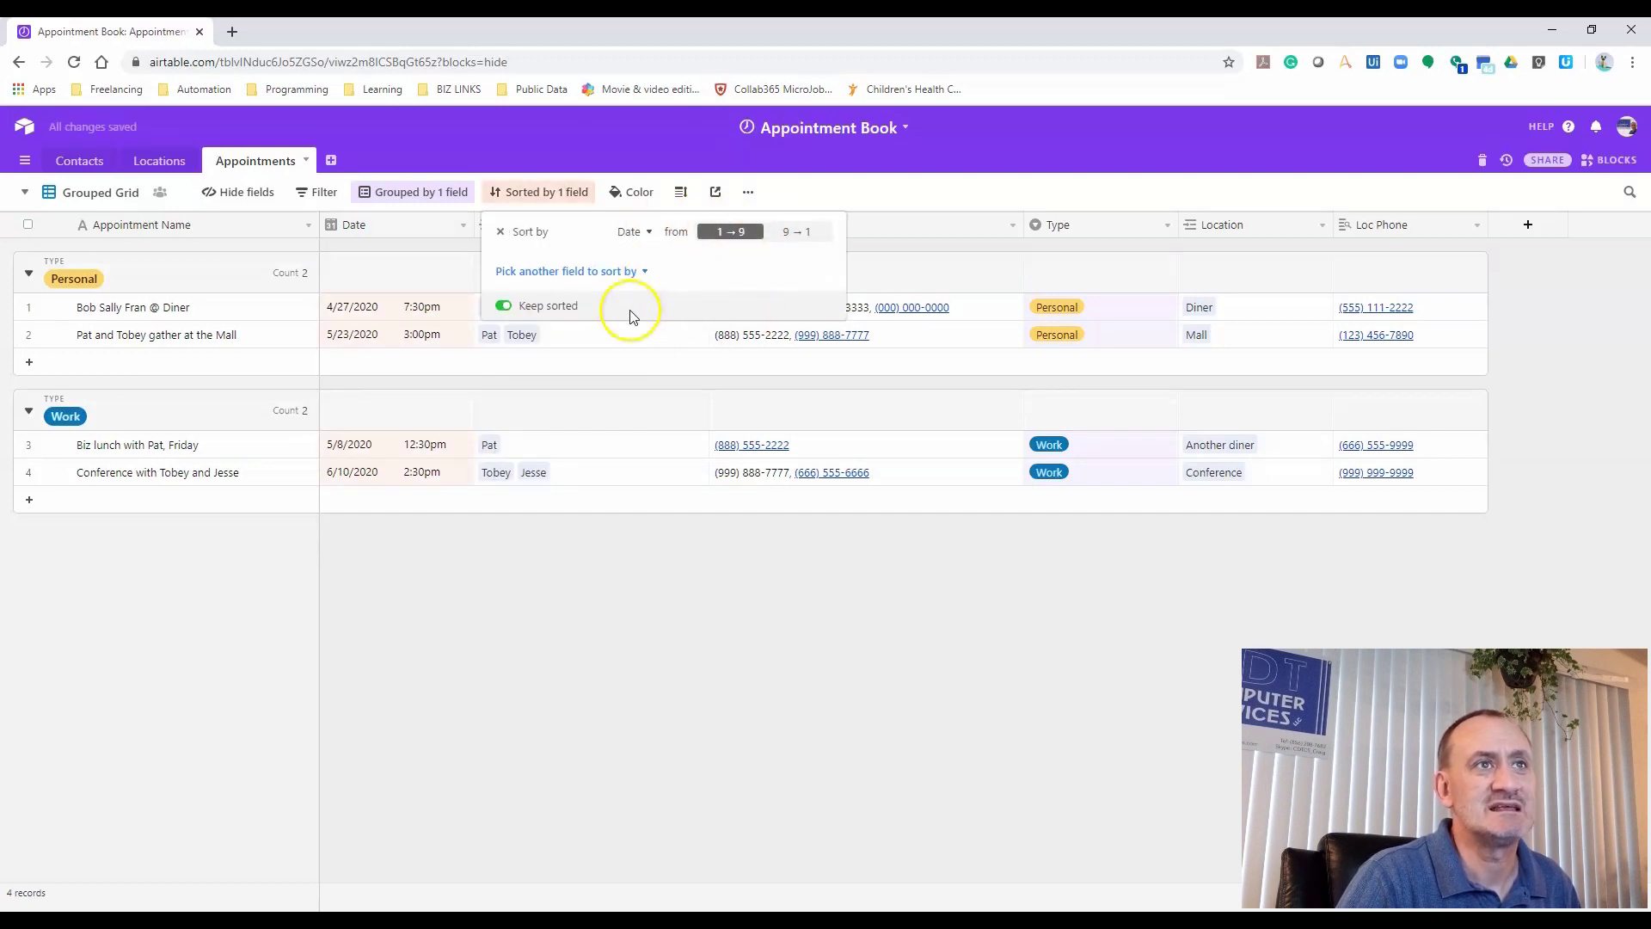
pyautogui.click(628, 559)
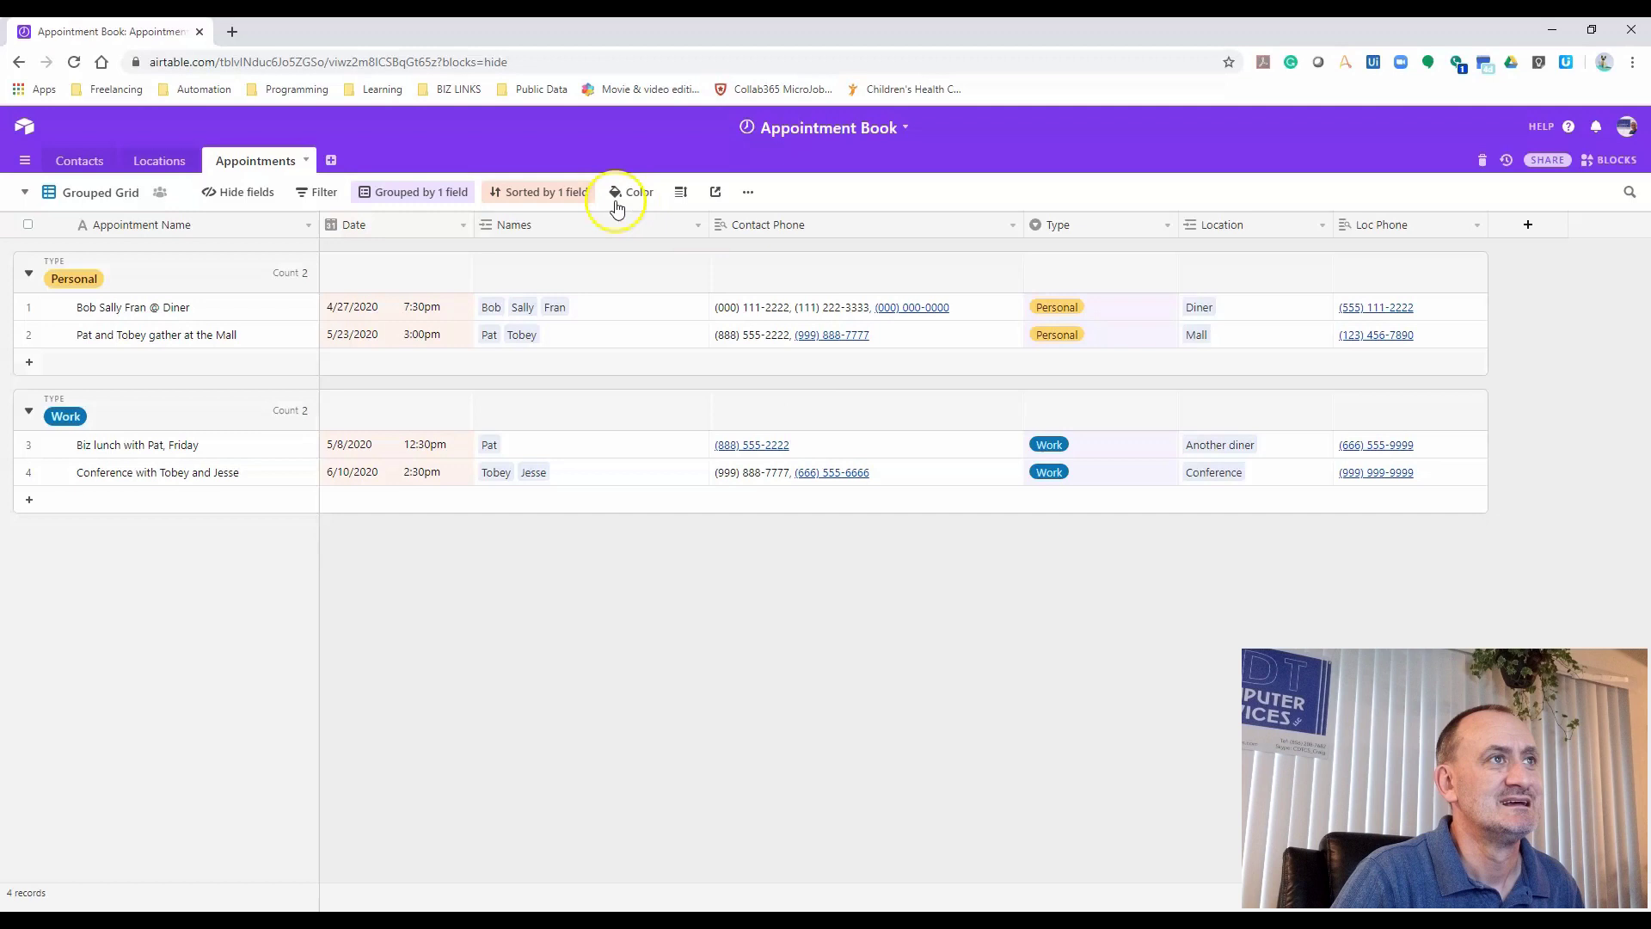
# Switch the Appointments table back to Grid view and look over the view types that can be added
pyautogui.click(25, 191)
pyautogui.click(138, 230)
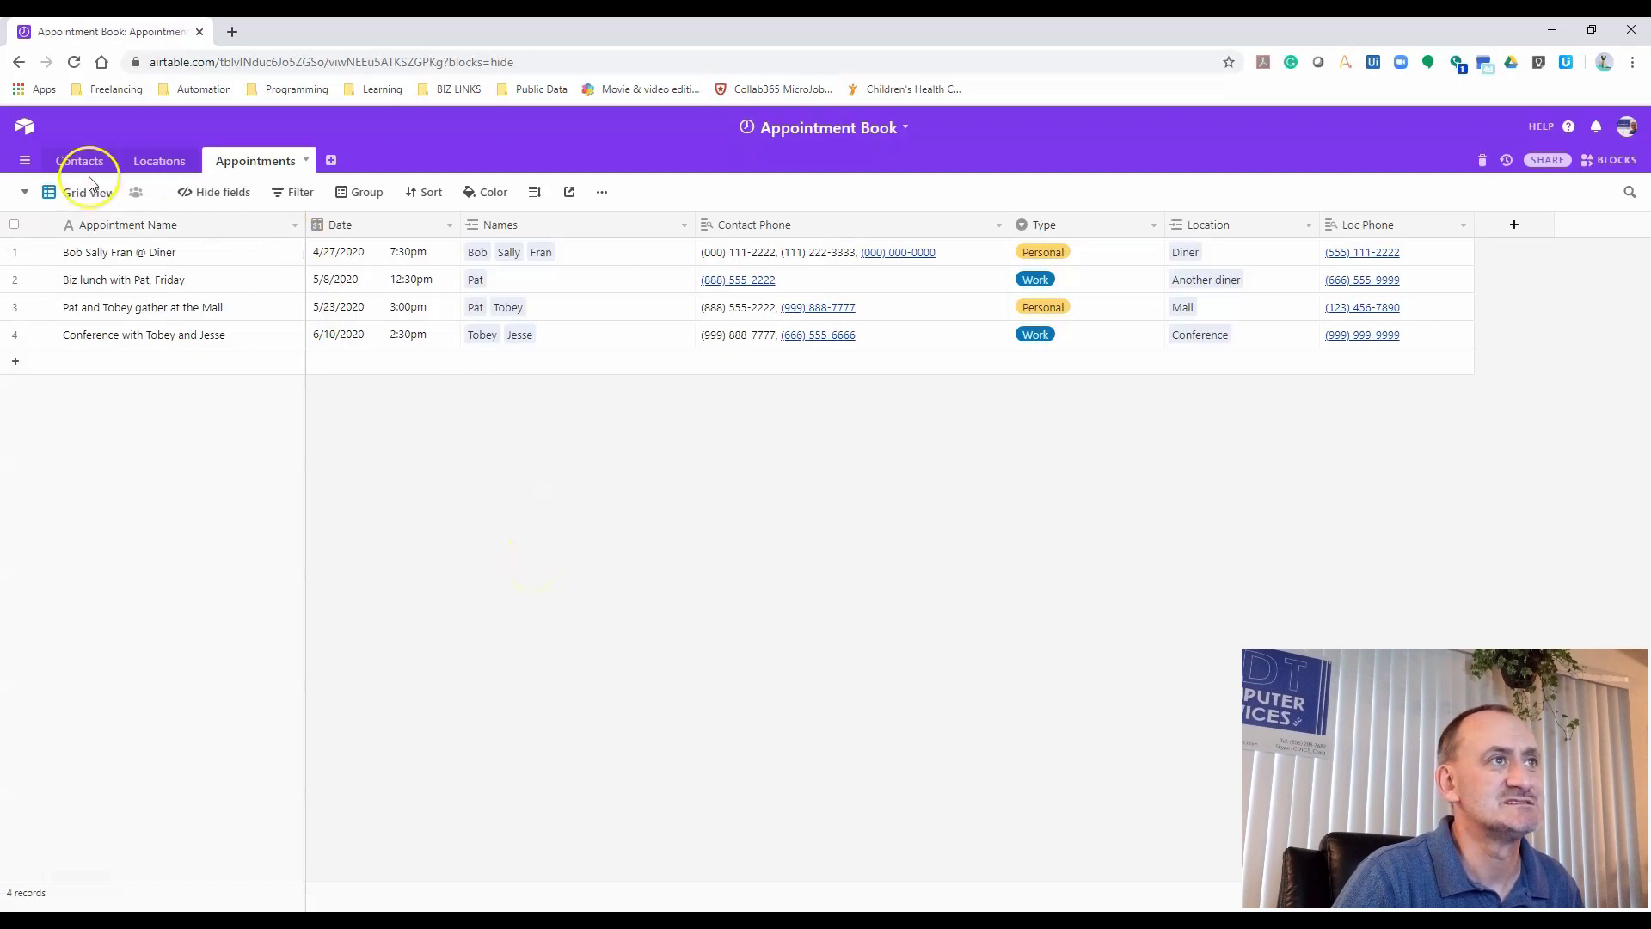
pyautogui.click(24, 191)
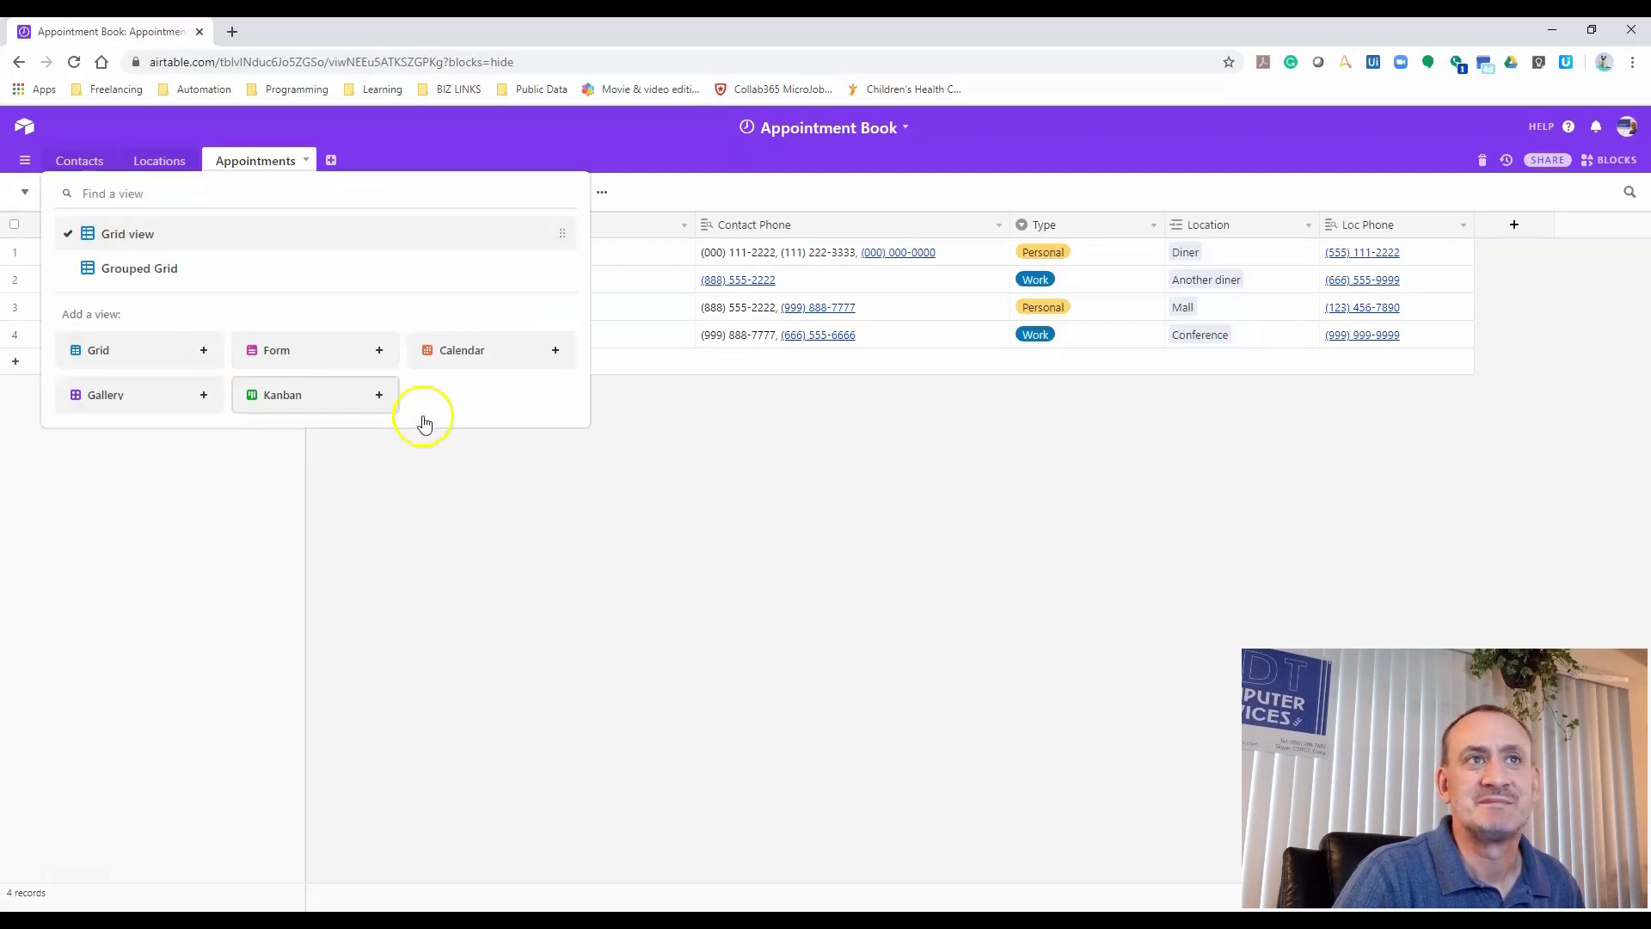
pyautogui.click(594, 520)
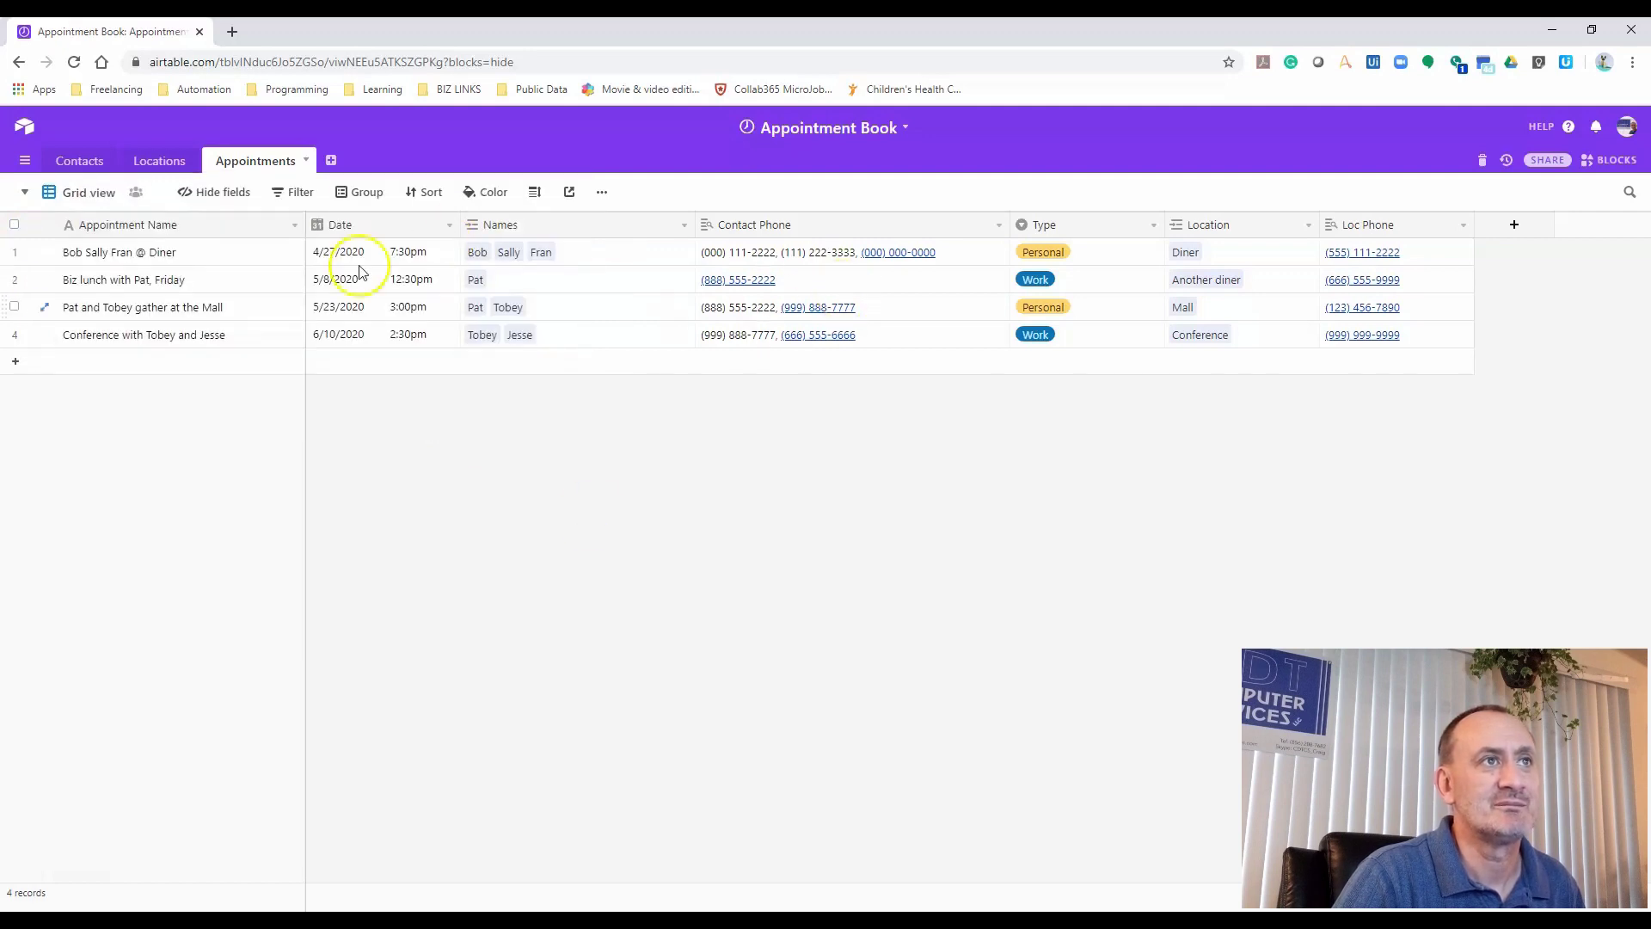
# Add a Calendar view to the Appointments table that places records by the Date field
pyautogui.click(26, 193)
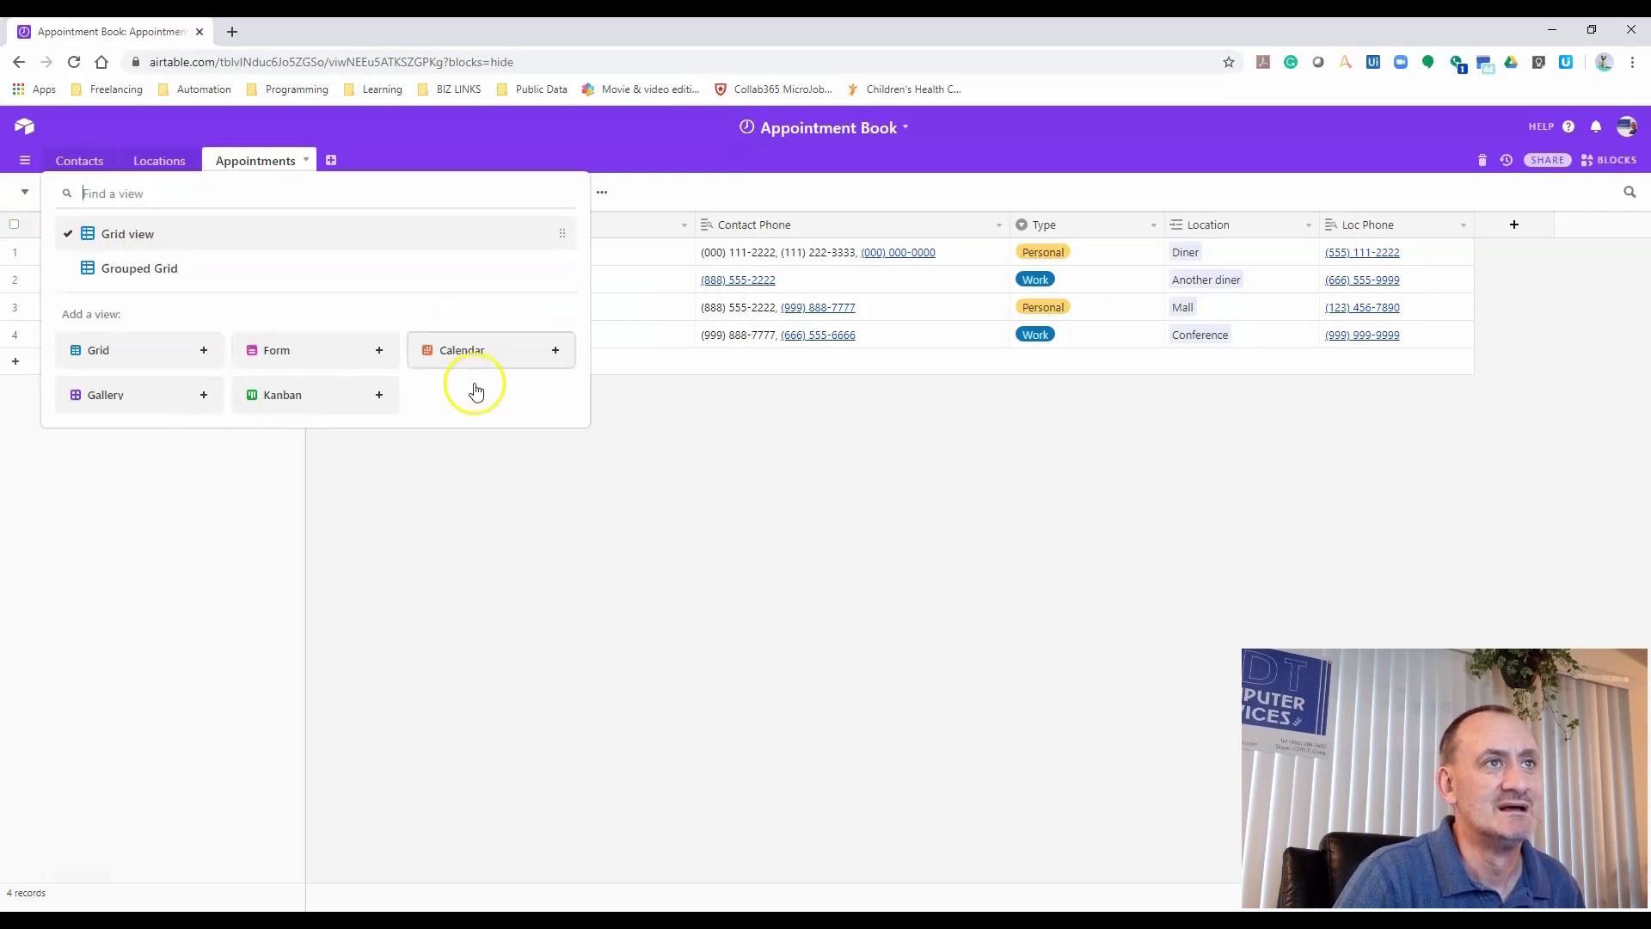
pyautogui.click(453, 356)
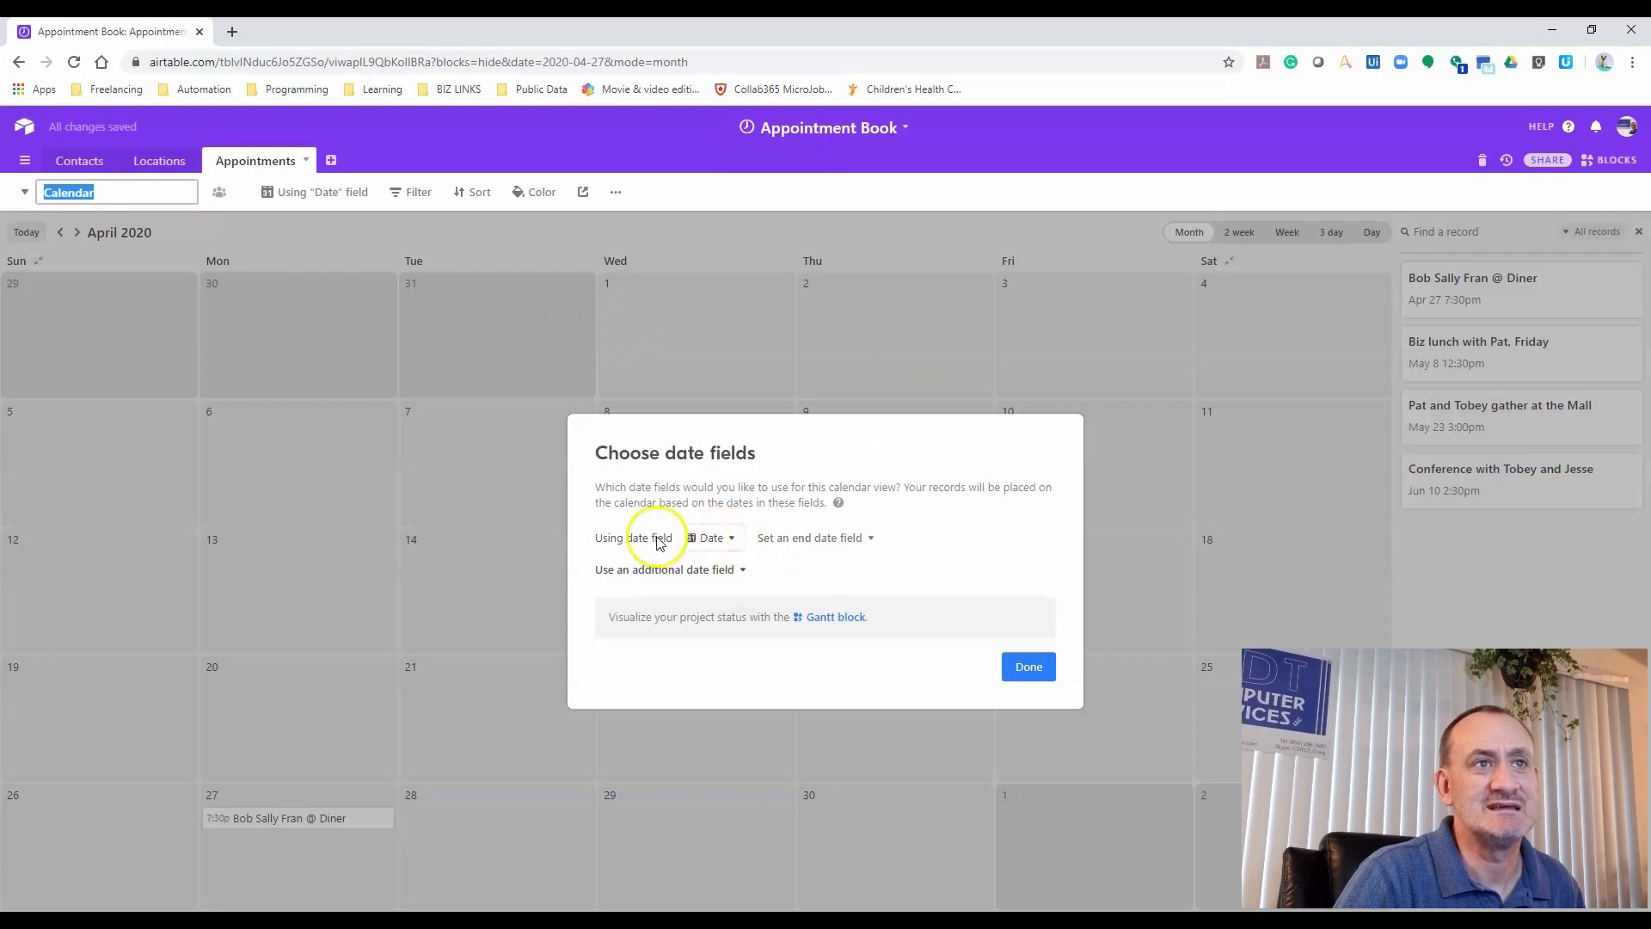
pyautogui.click(739, 549)
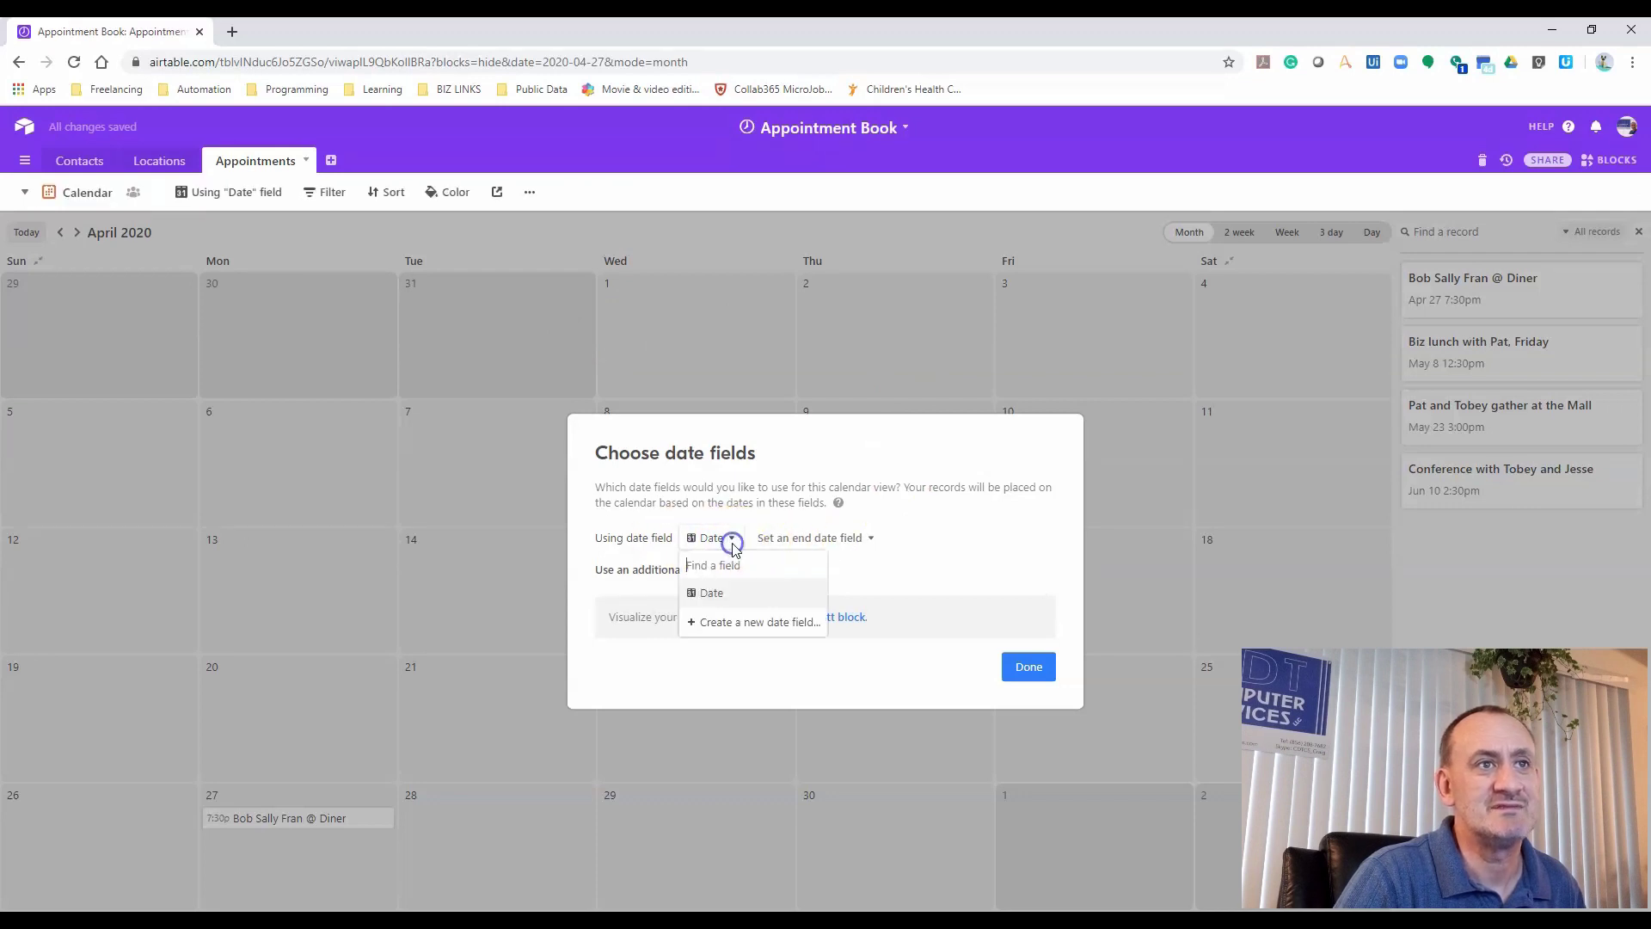
pyautogui.click(709, 591)
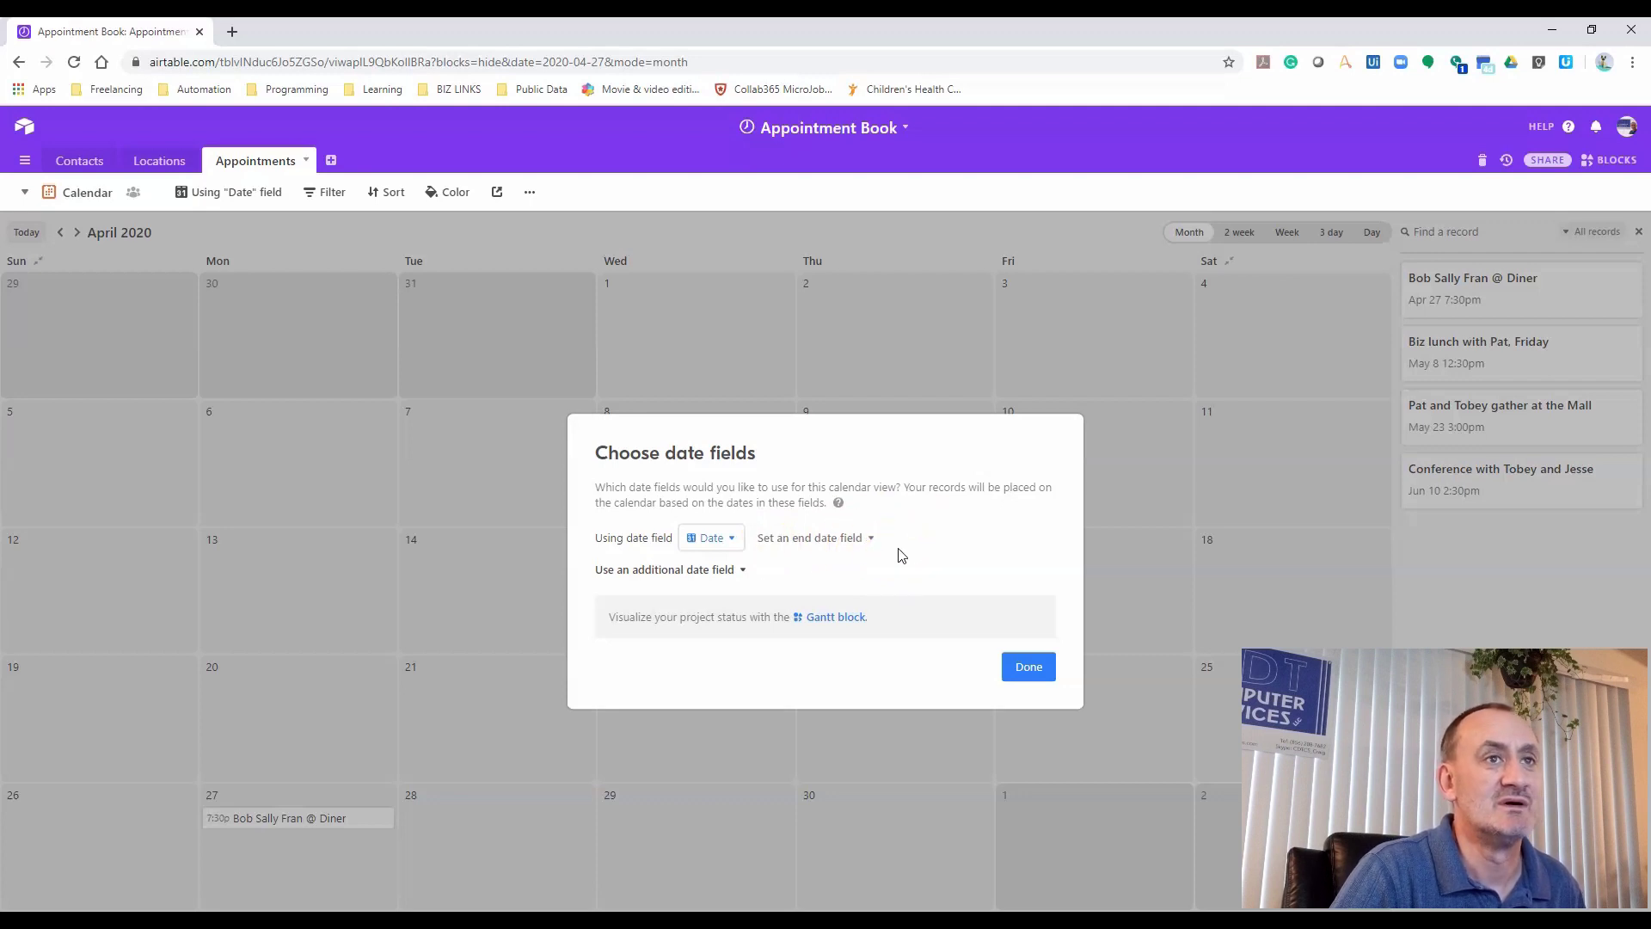
pyautogui.click(1030, 668)
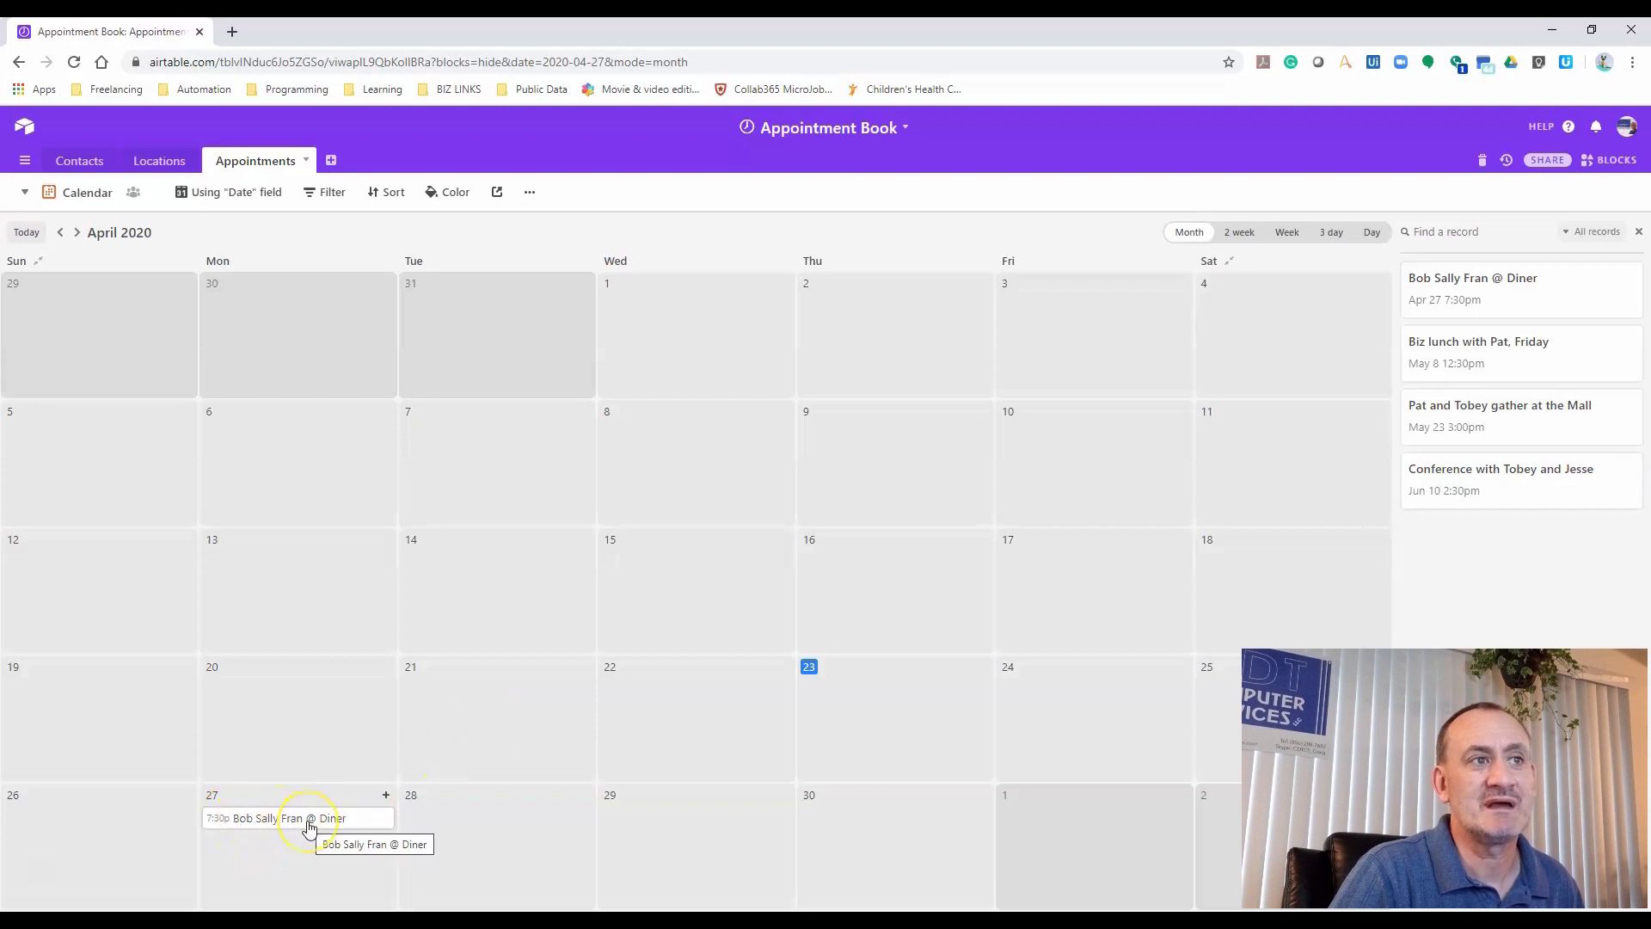
# Examine the full record of the April 27 diner appointment from the calendar and close it without changes
pyautogui.click(250, 826)
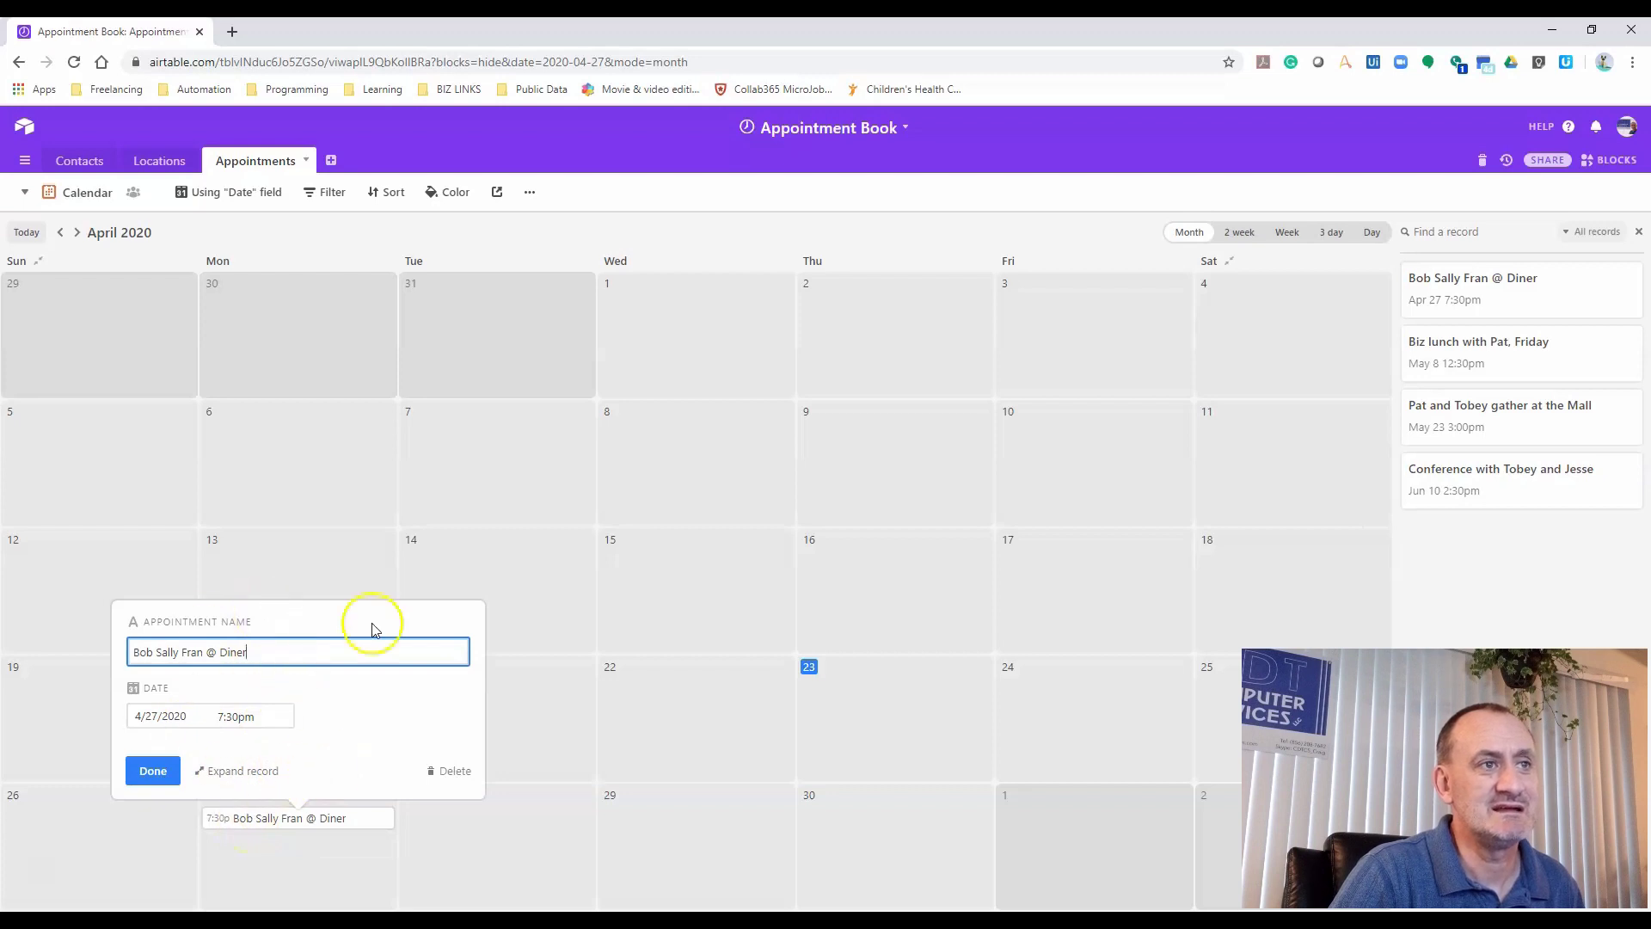
pyautogui.click(230, 772)
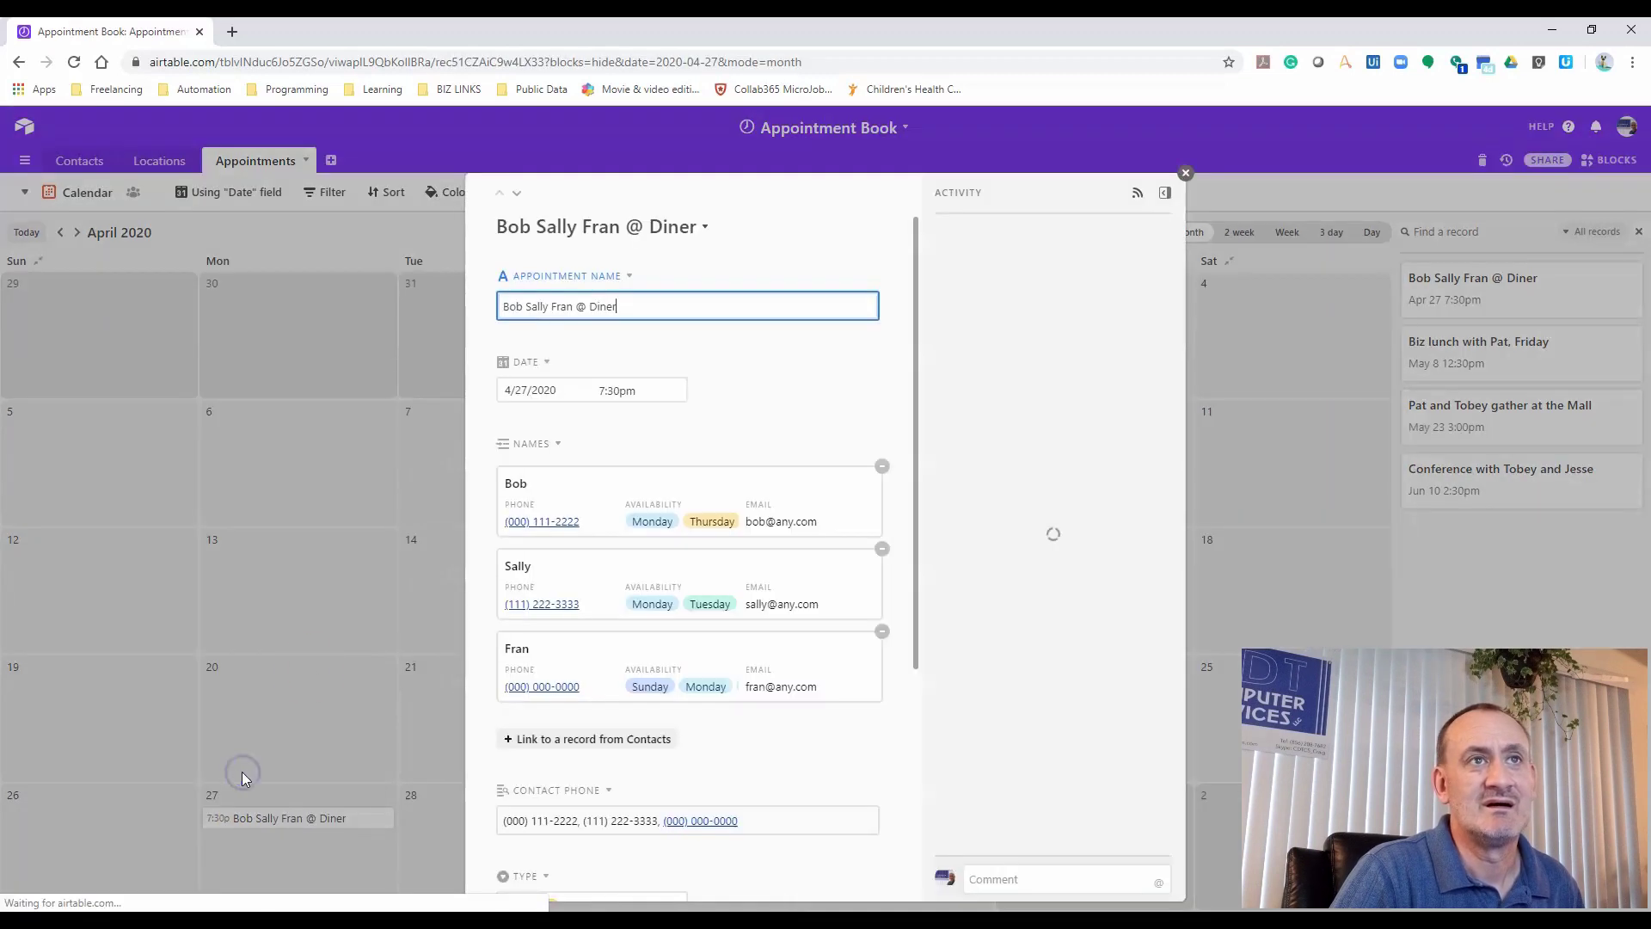
pyautogui.scroll(-4, 822, 435)
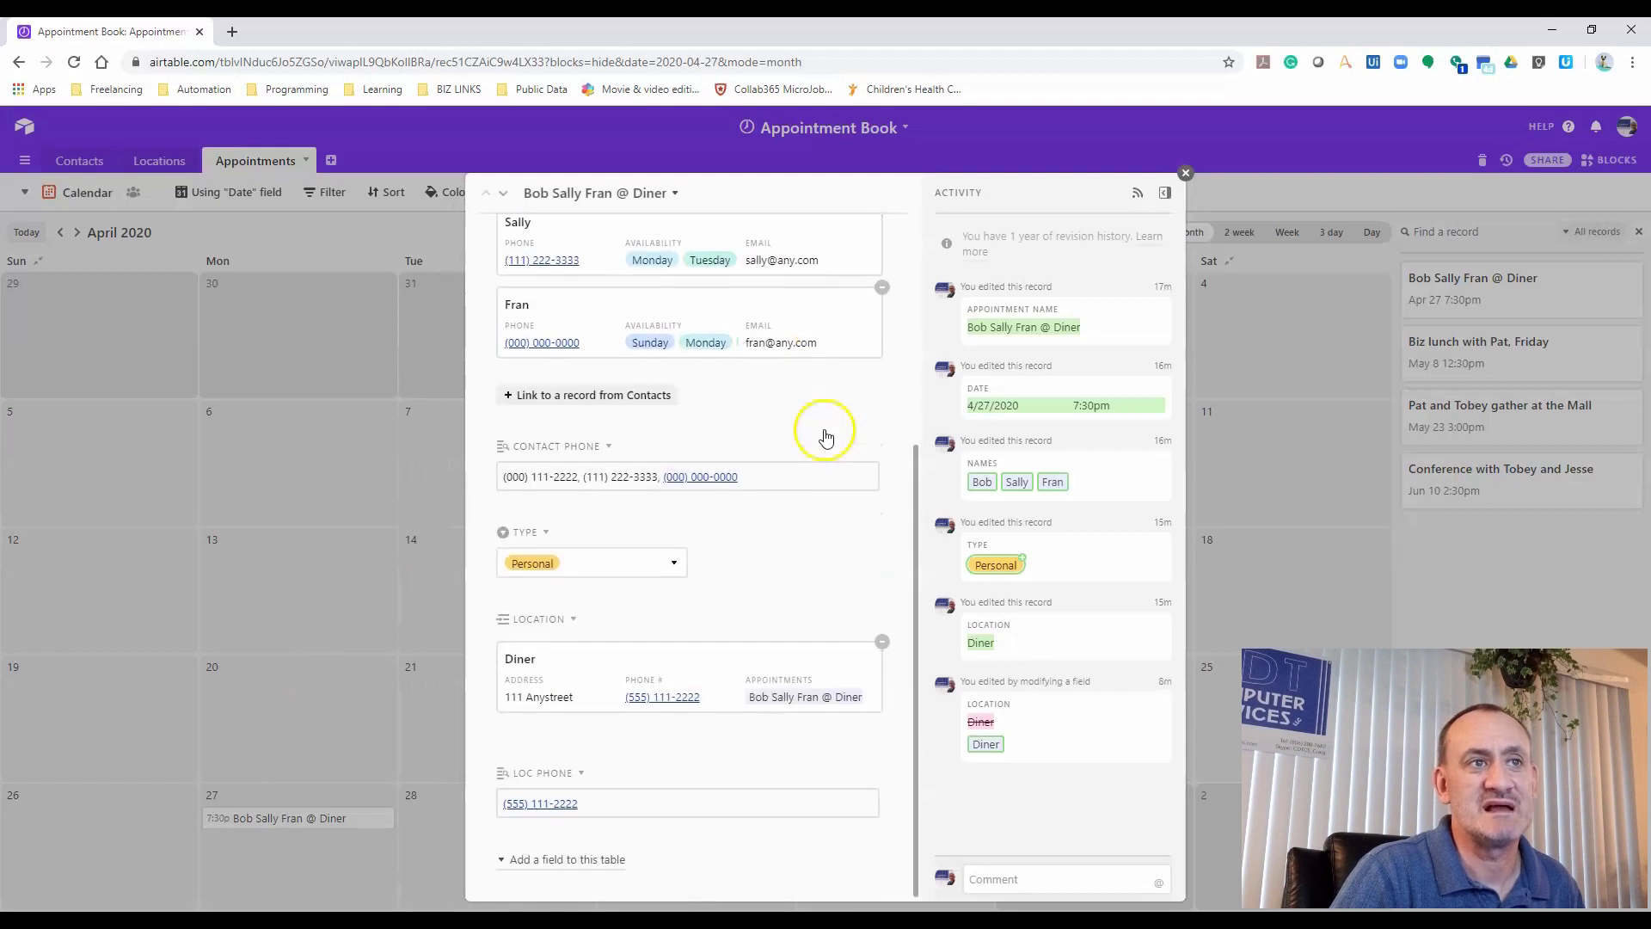
pyautogui.scroll(4, 866, 546)
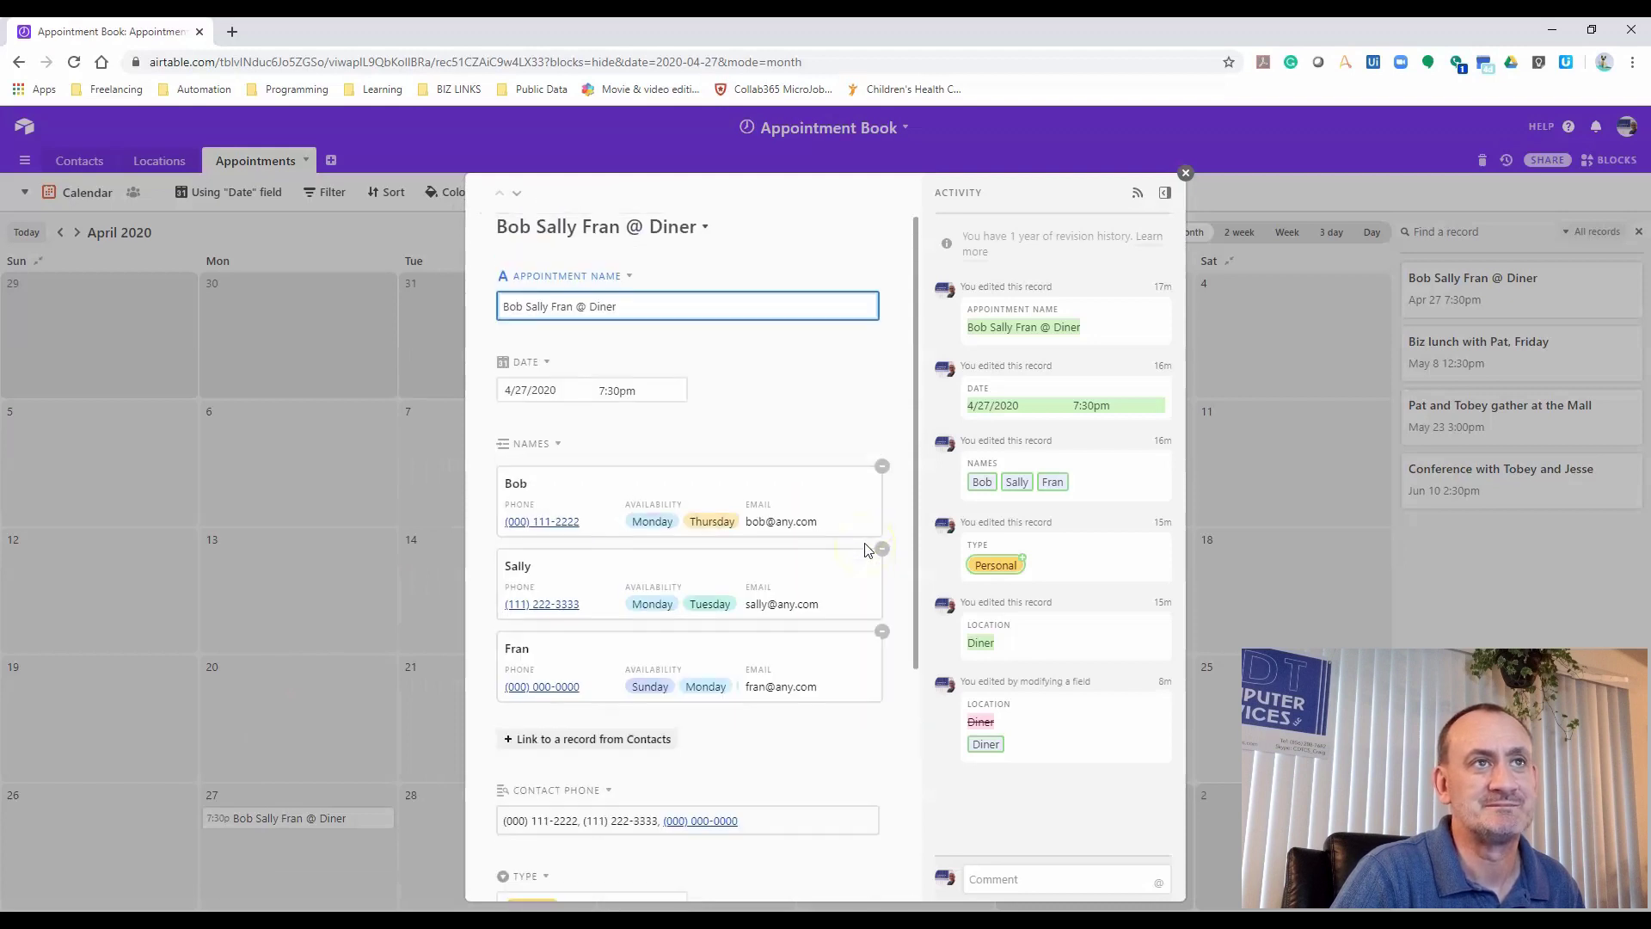
pyautogui.click(1183, 172)
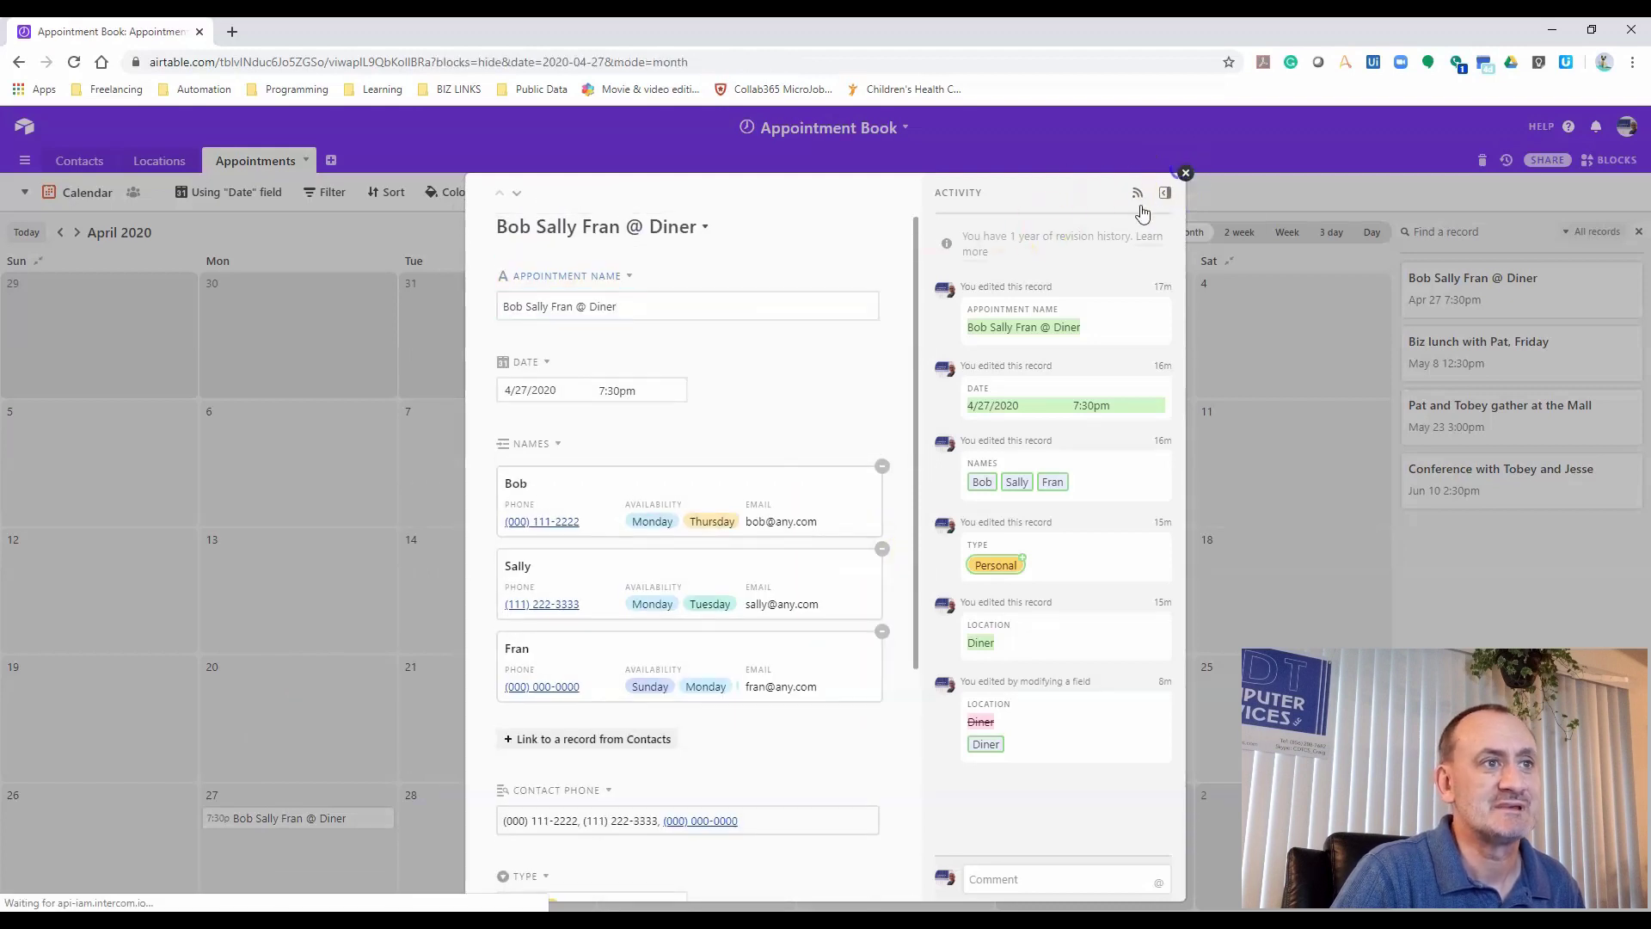
pyautogui.click(269, 818)
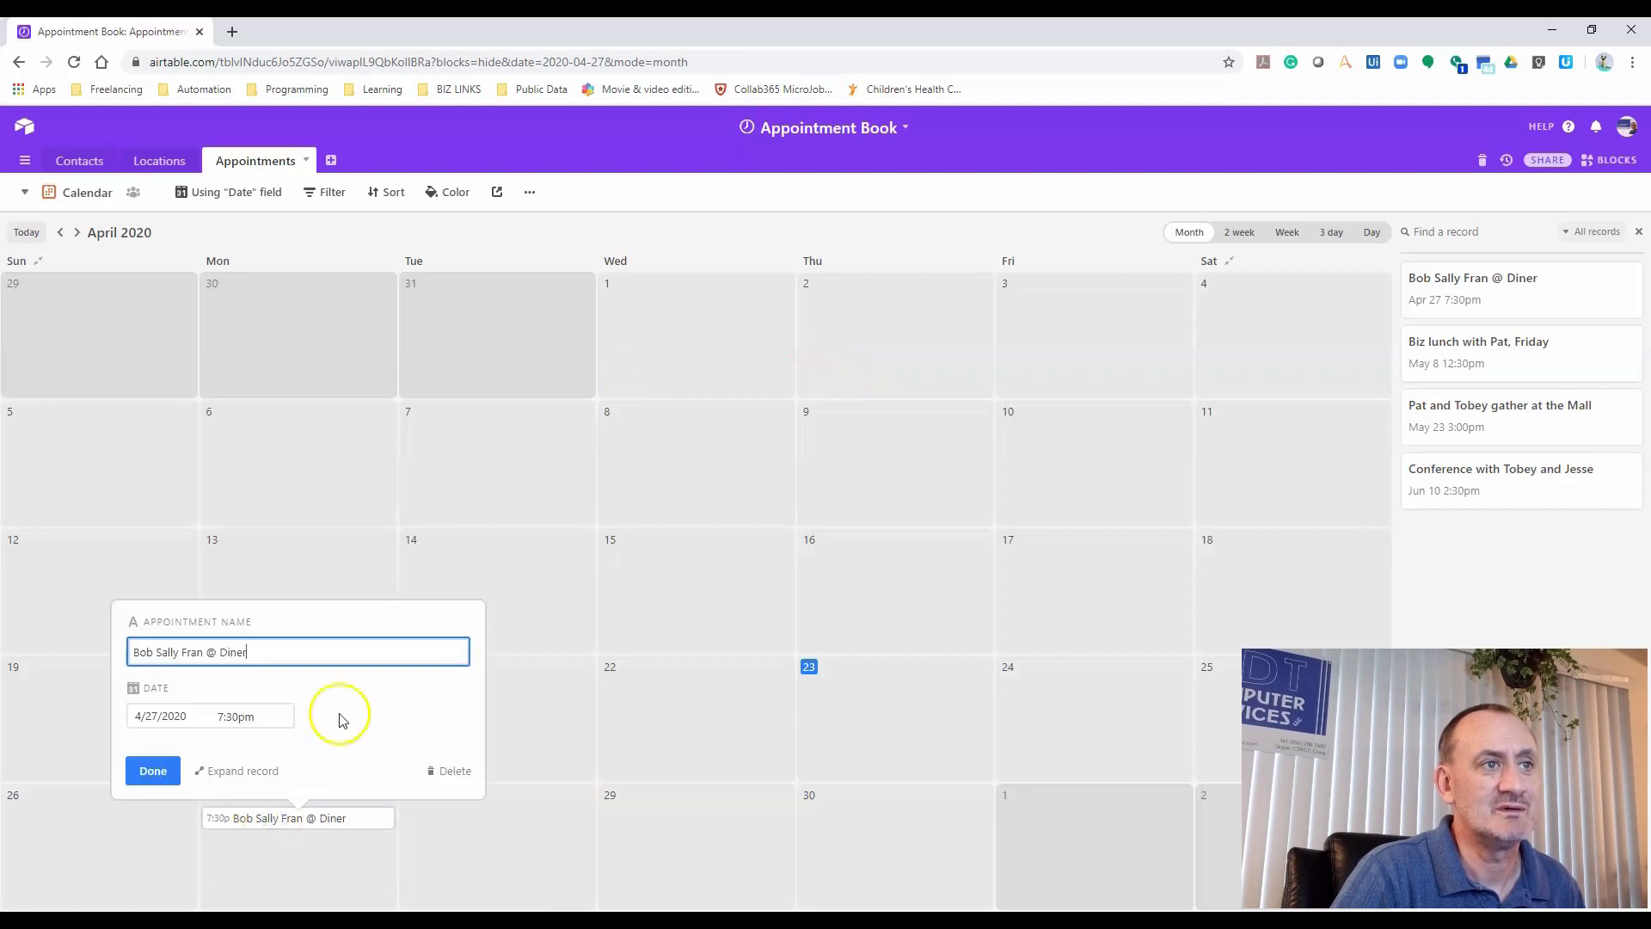
pyautogui.click(155, 771)
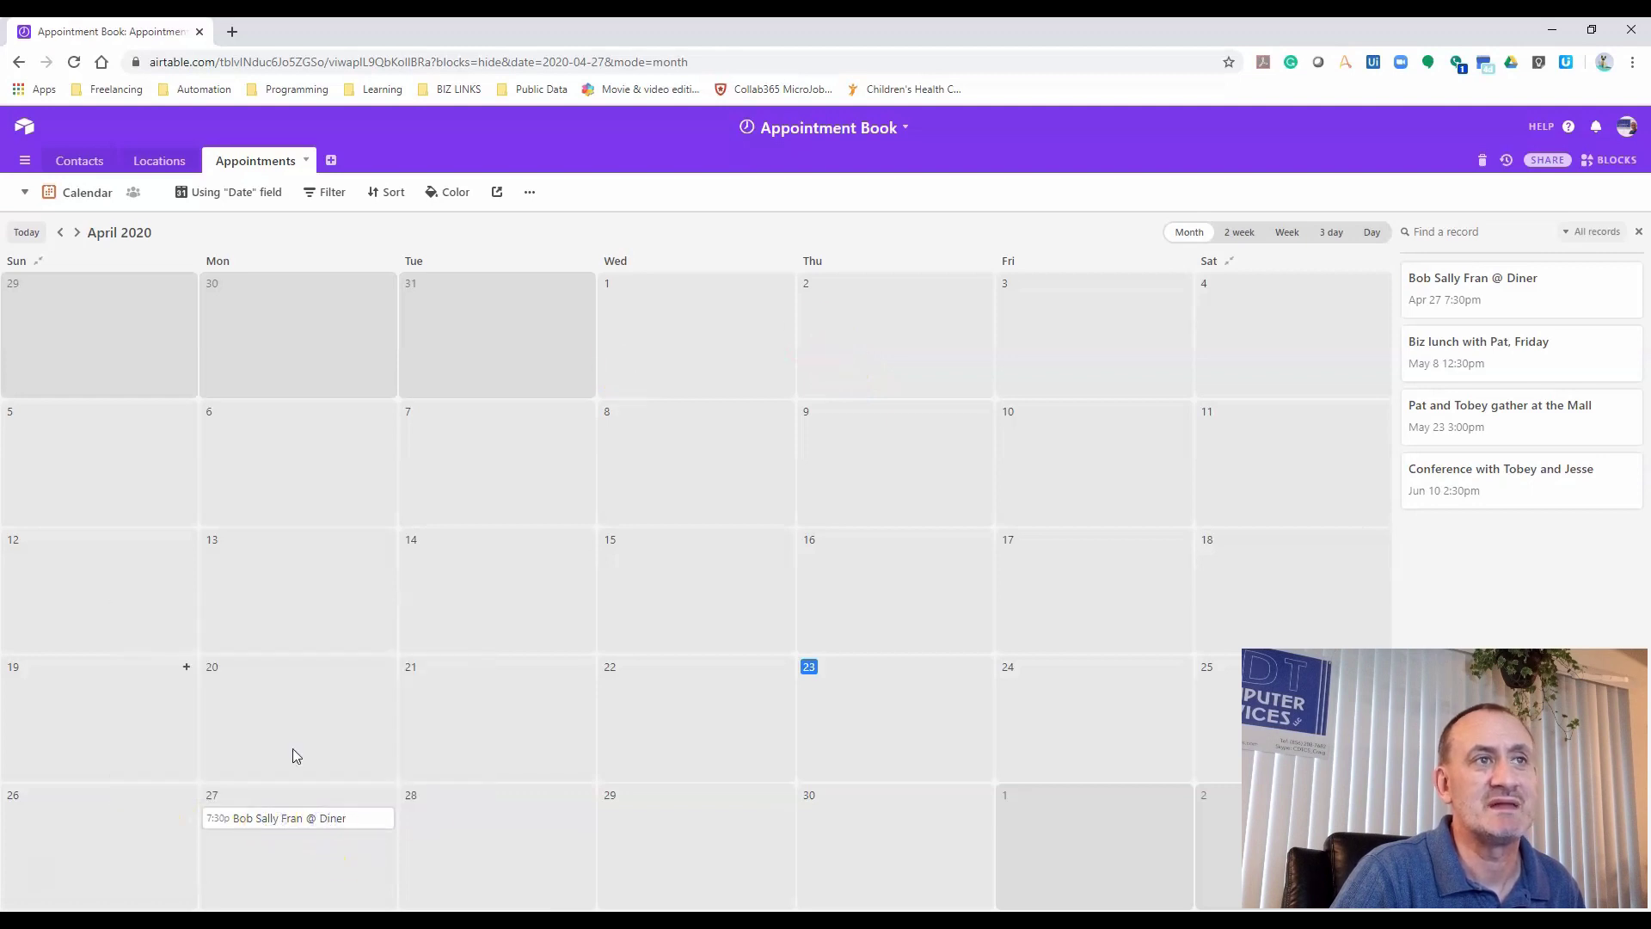
# Preview the calendar in 2 week, Week, 3 day and Day layouts, and return it to Month
pyautogui.click(1238, 234)
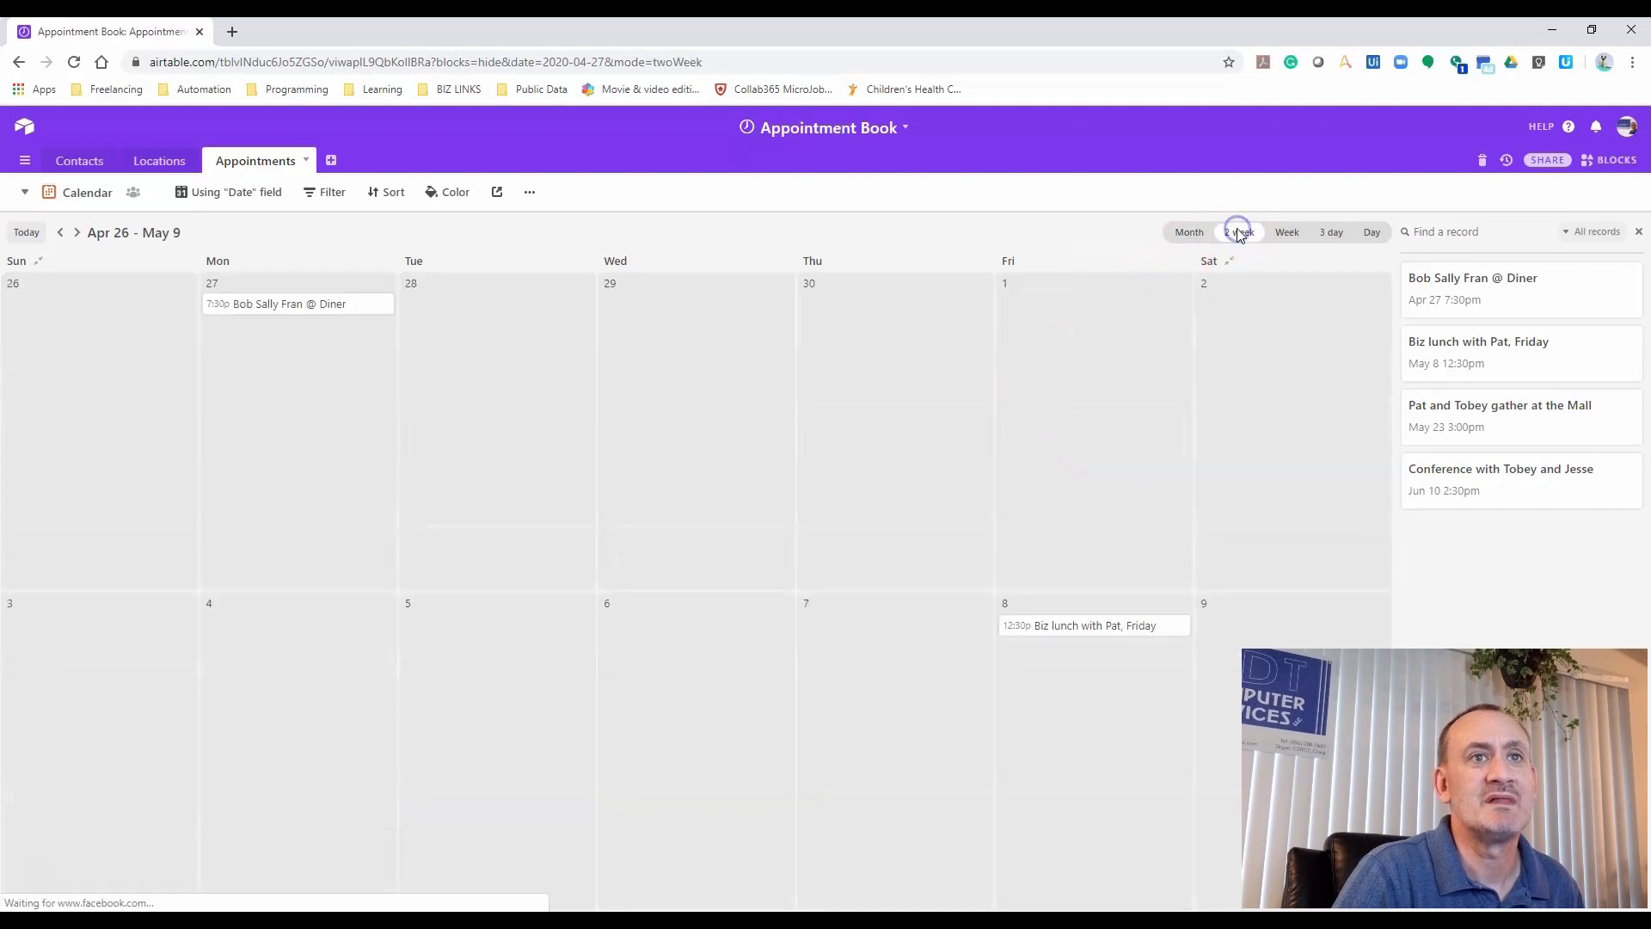
pyautogui.click(1287, 234)
pyautogui.click(1331, 232)
pyautogui.click(1371, 232)
pyautogui.click(1185, 230)
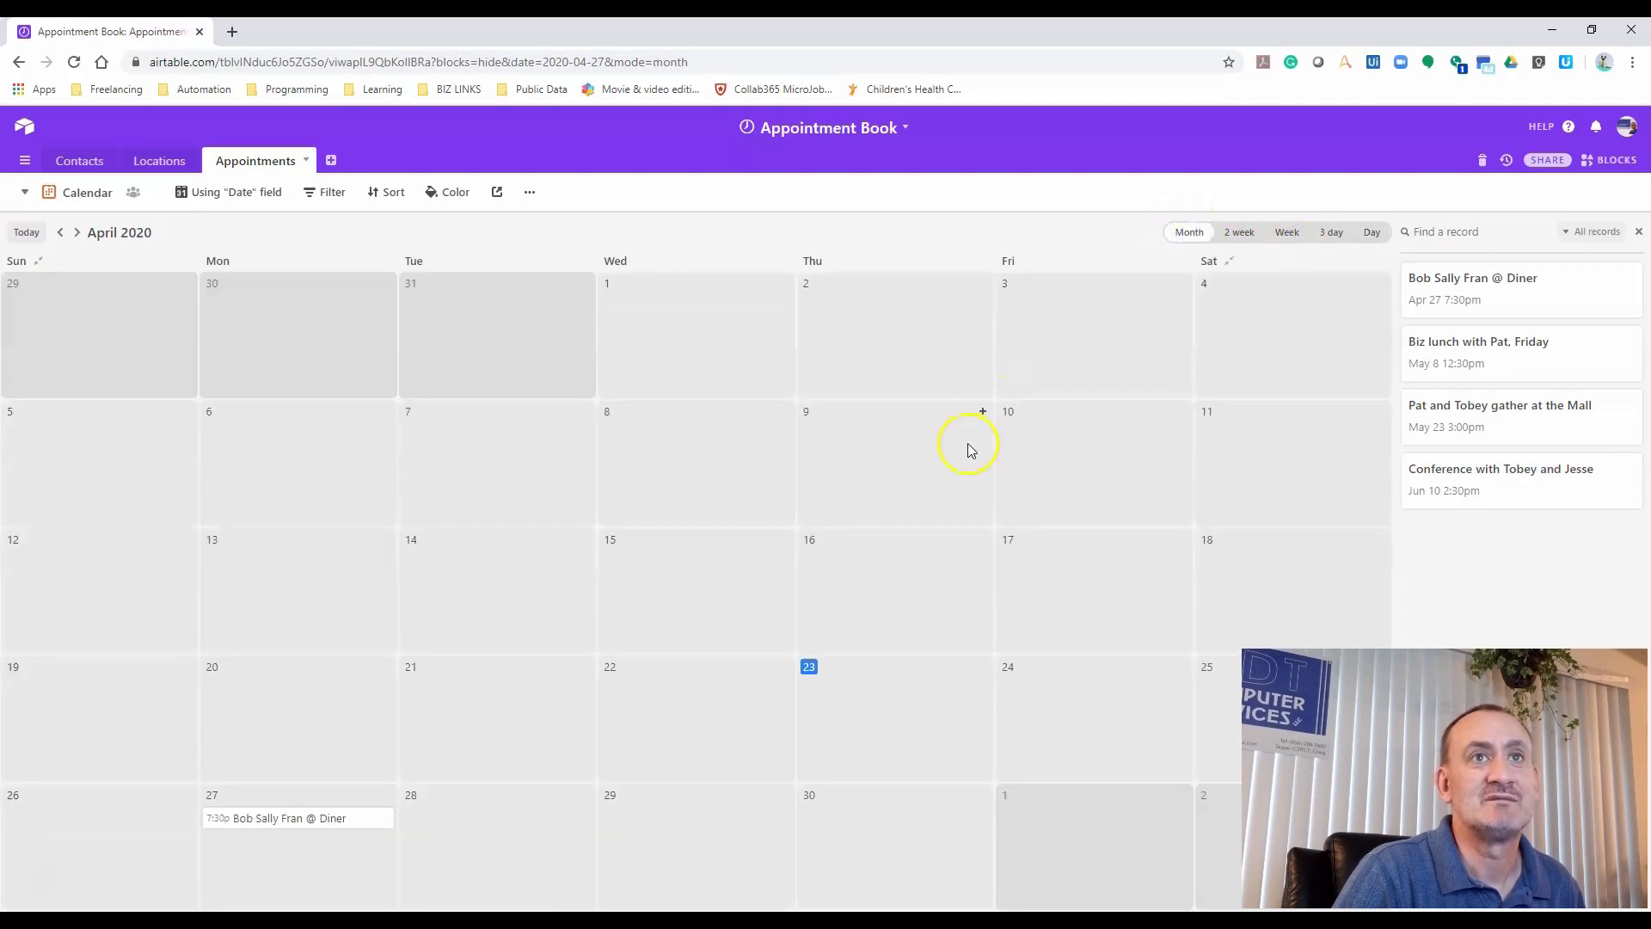
# Advance the calendar to June 2020 and examine the full record of the June 10 conference appointment
pyautogui.click(77, 233)
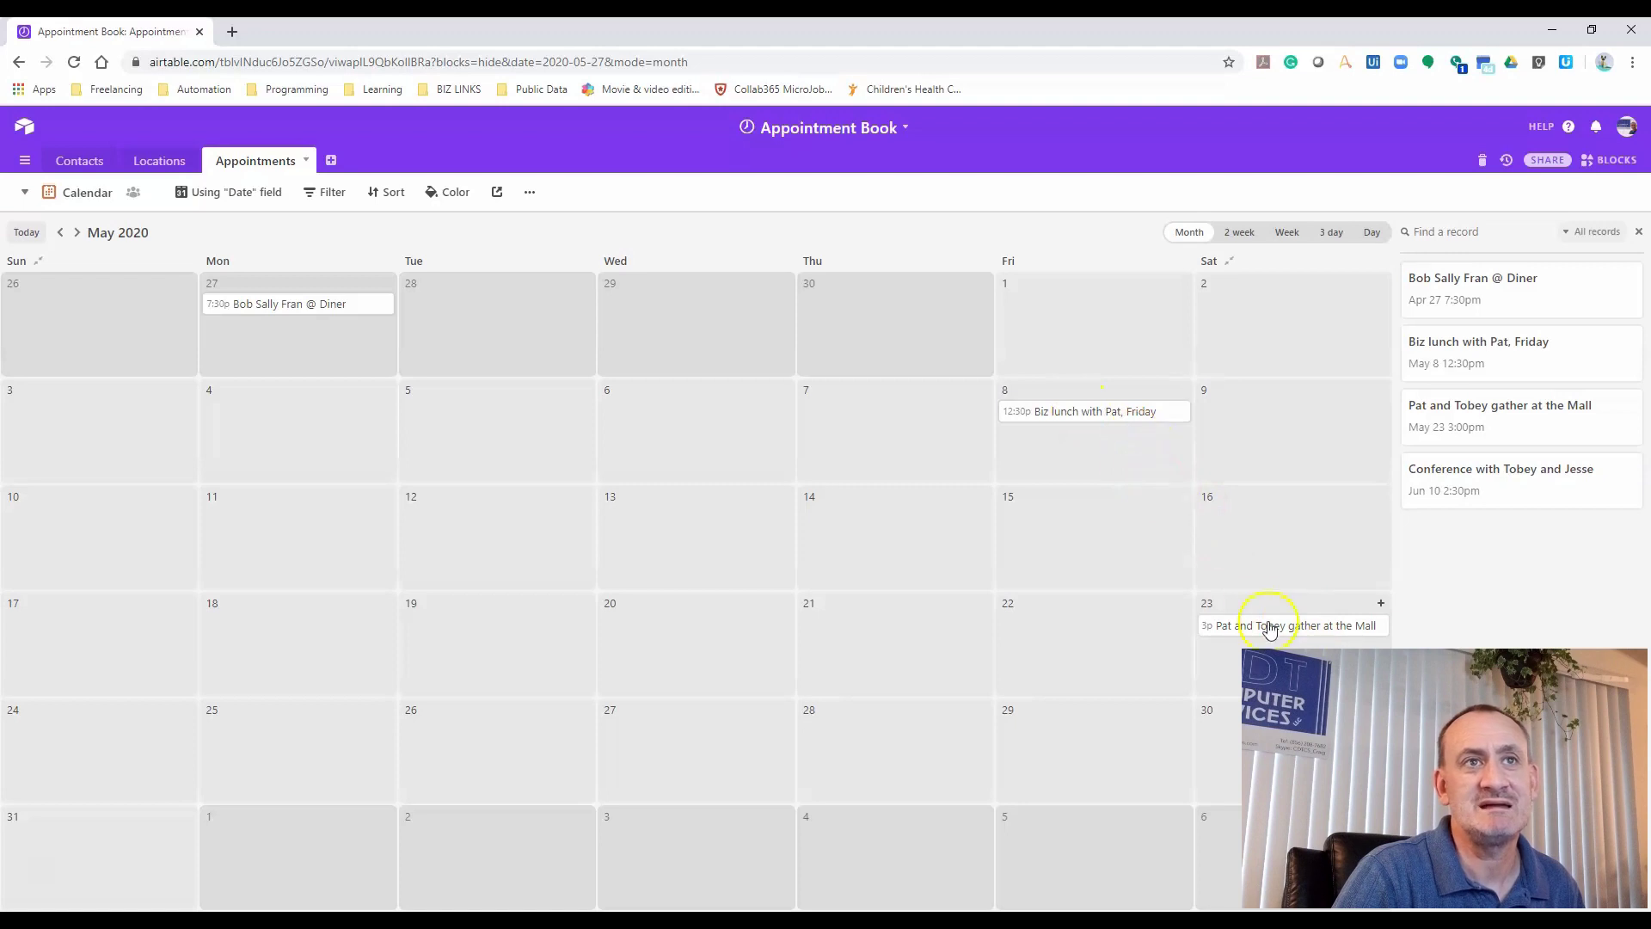
pyautogui.click(78, 233)
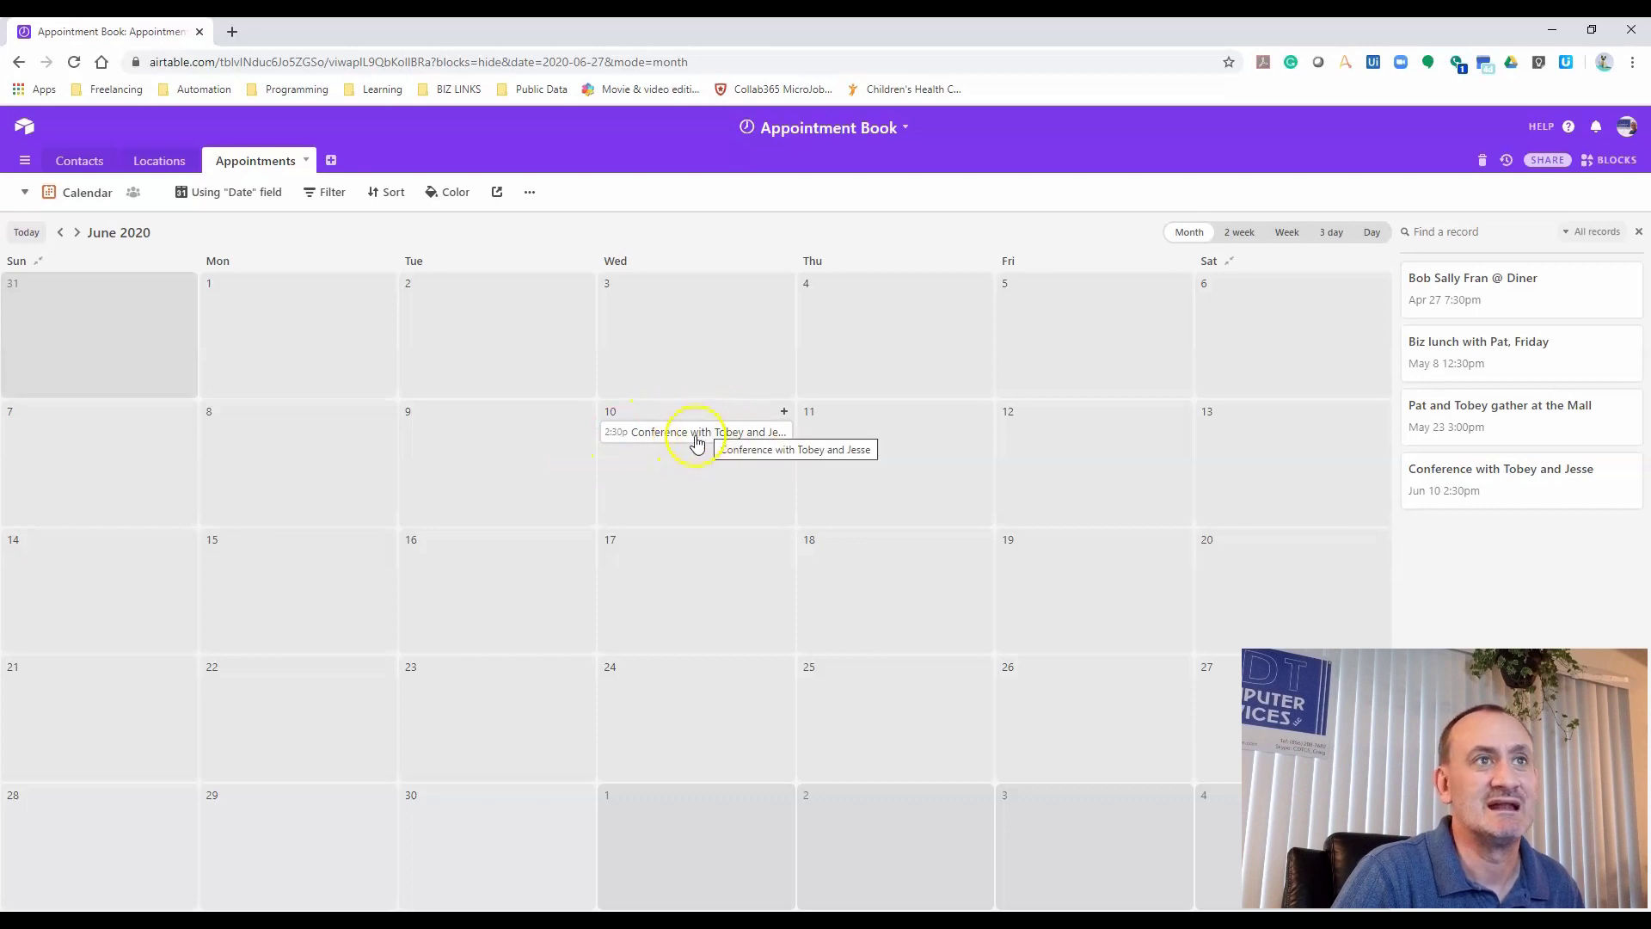
pyautogui.click(696, 442)
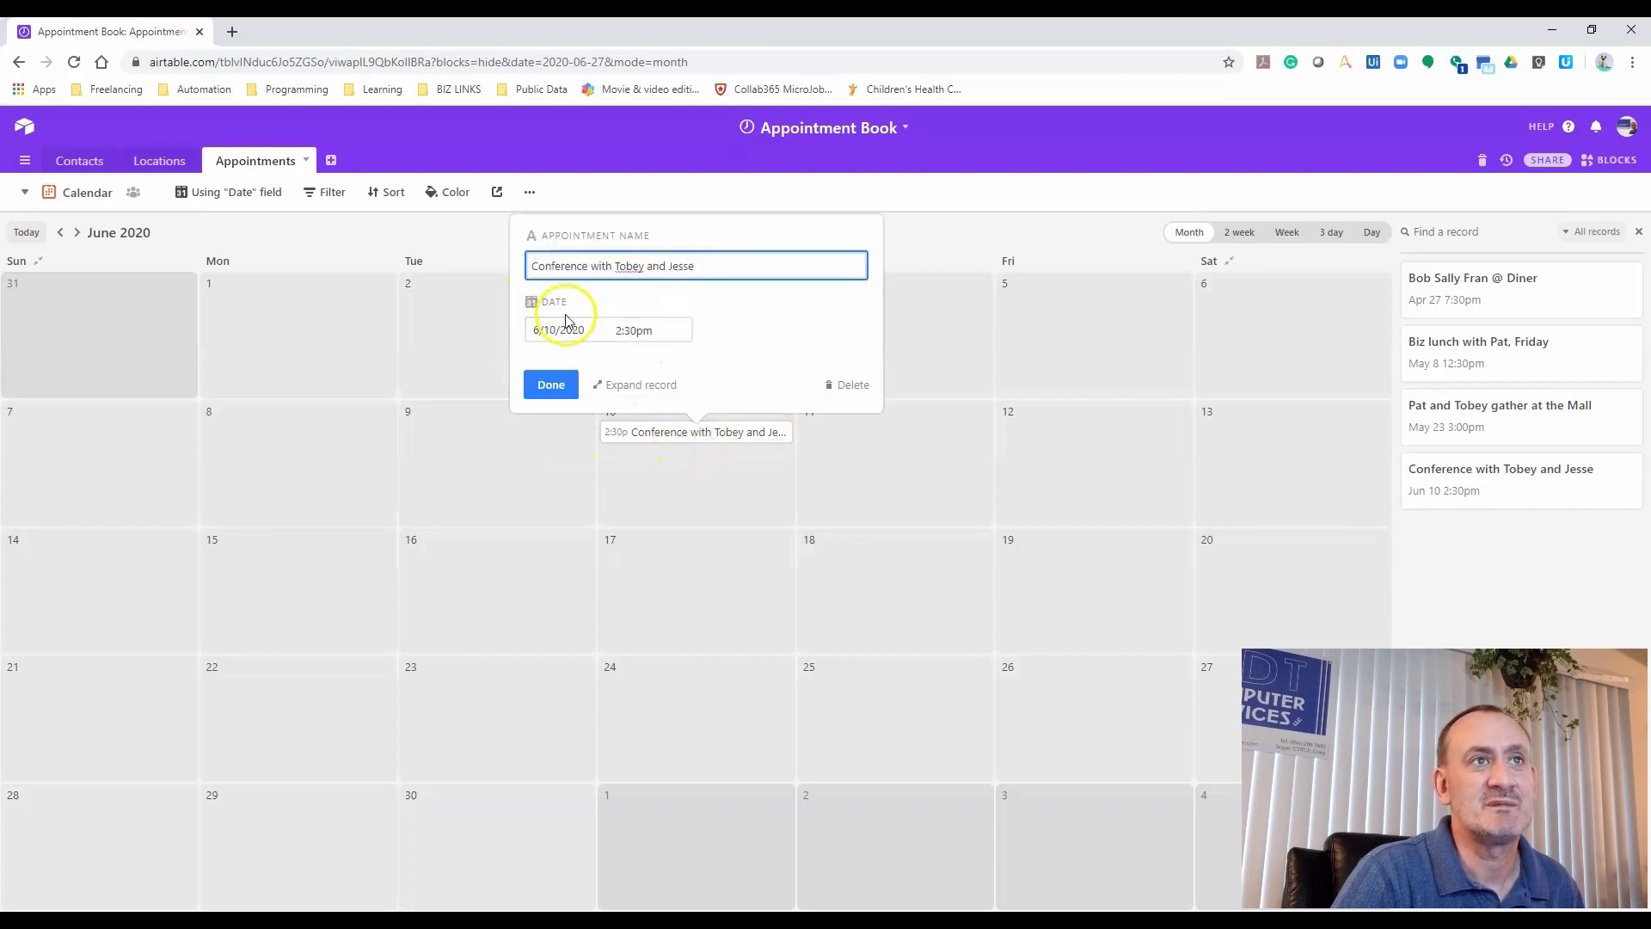
pyautogui.click(647, 383)
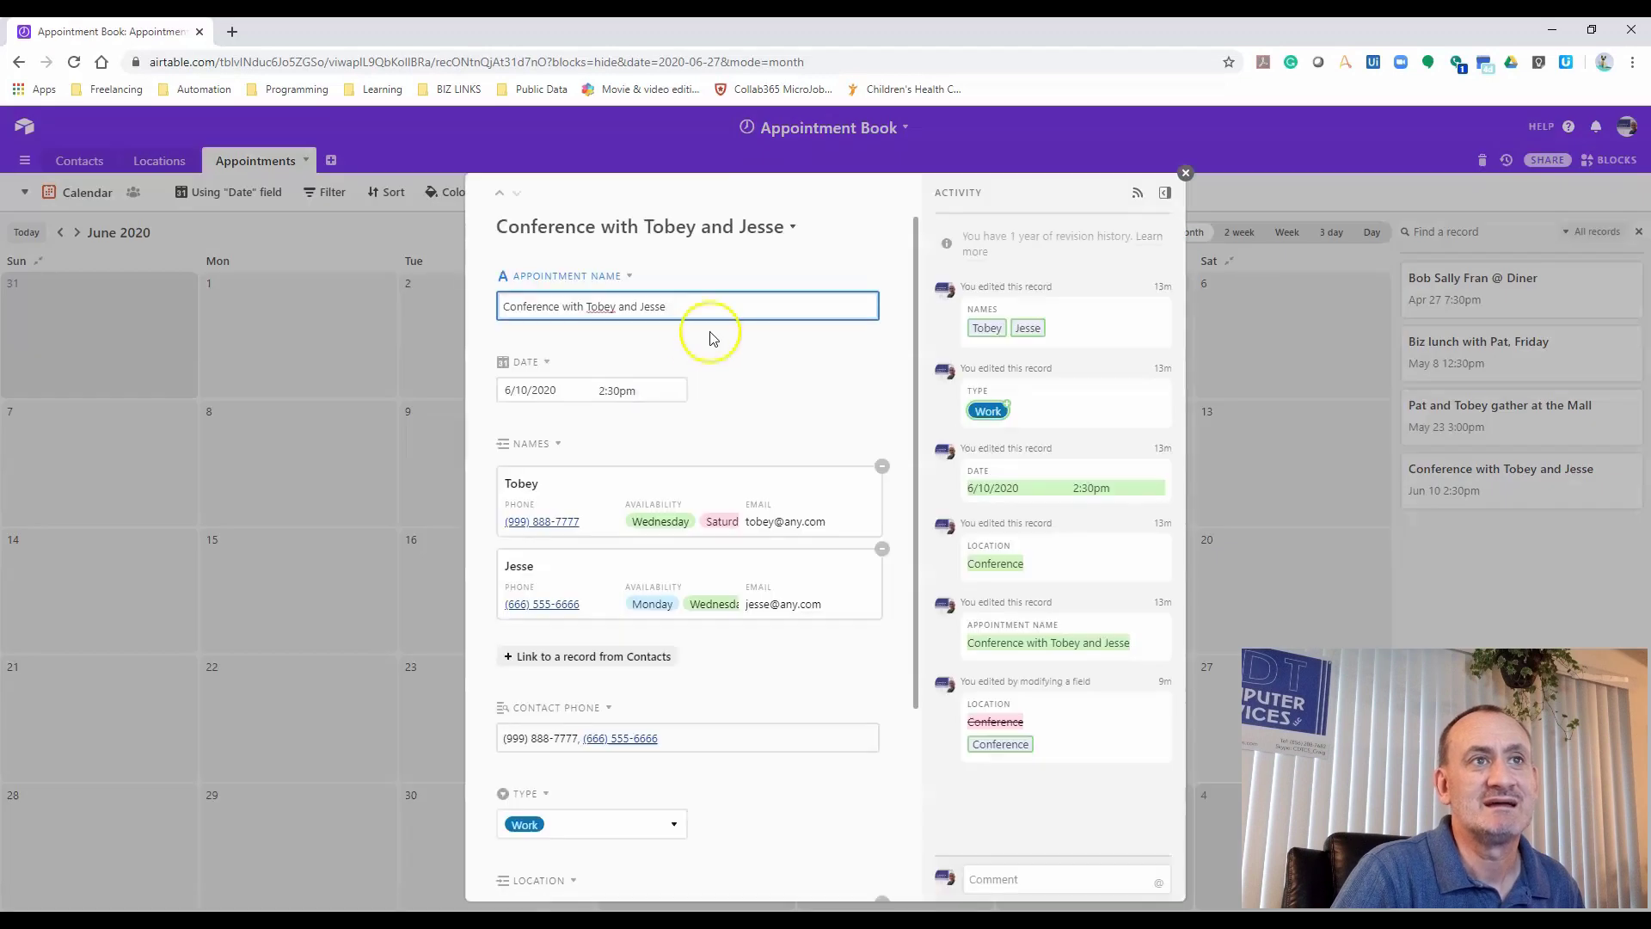
pyautogui.scroll(-3, 854, 398)
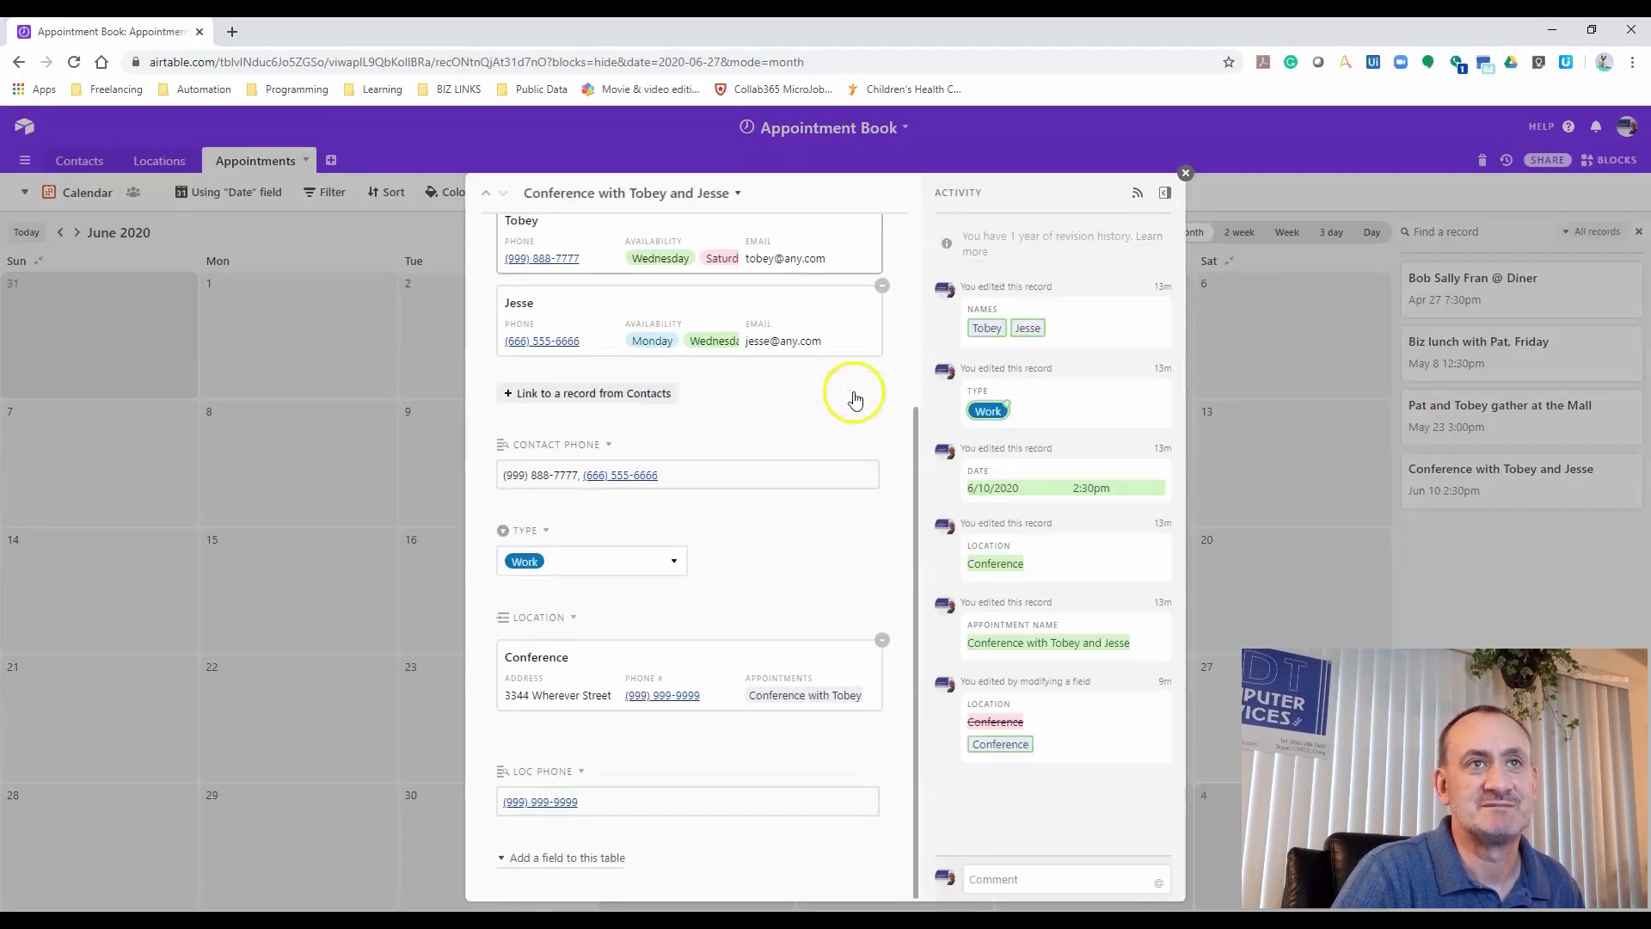
pyautogui.scroll(3, 855, 396)
pyautogui.click(1184, 176)
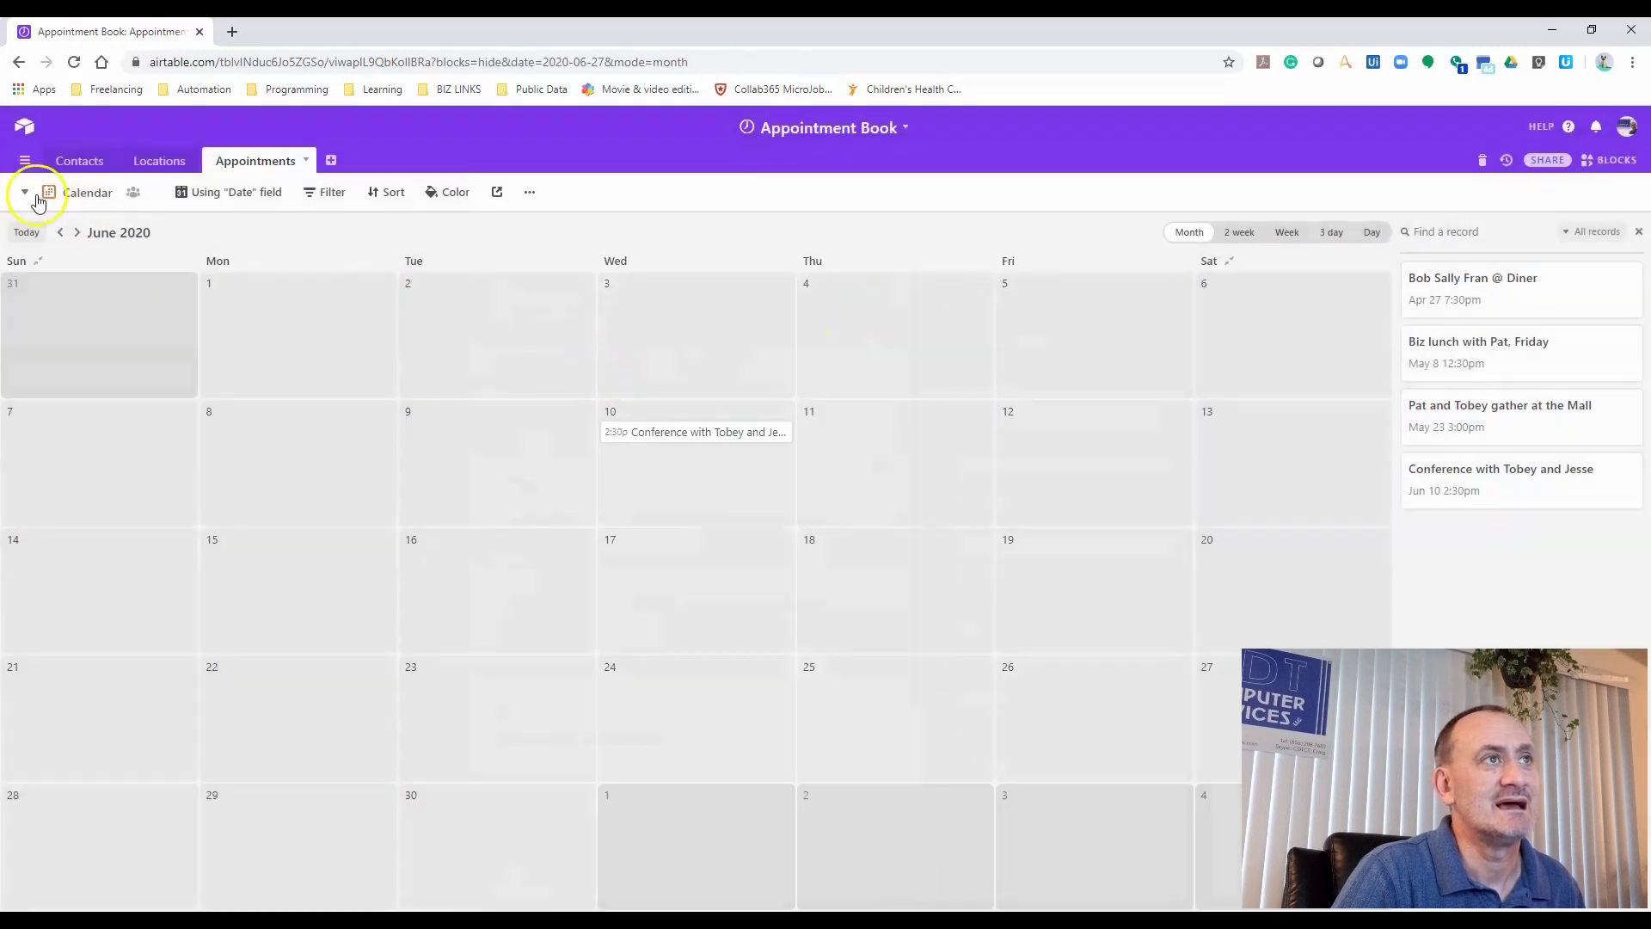
# Create a Kanban view of the appointments stacked by Type, and move the April 27 diner card to Work and back to Personal
pyautogui.click(25, 195)
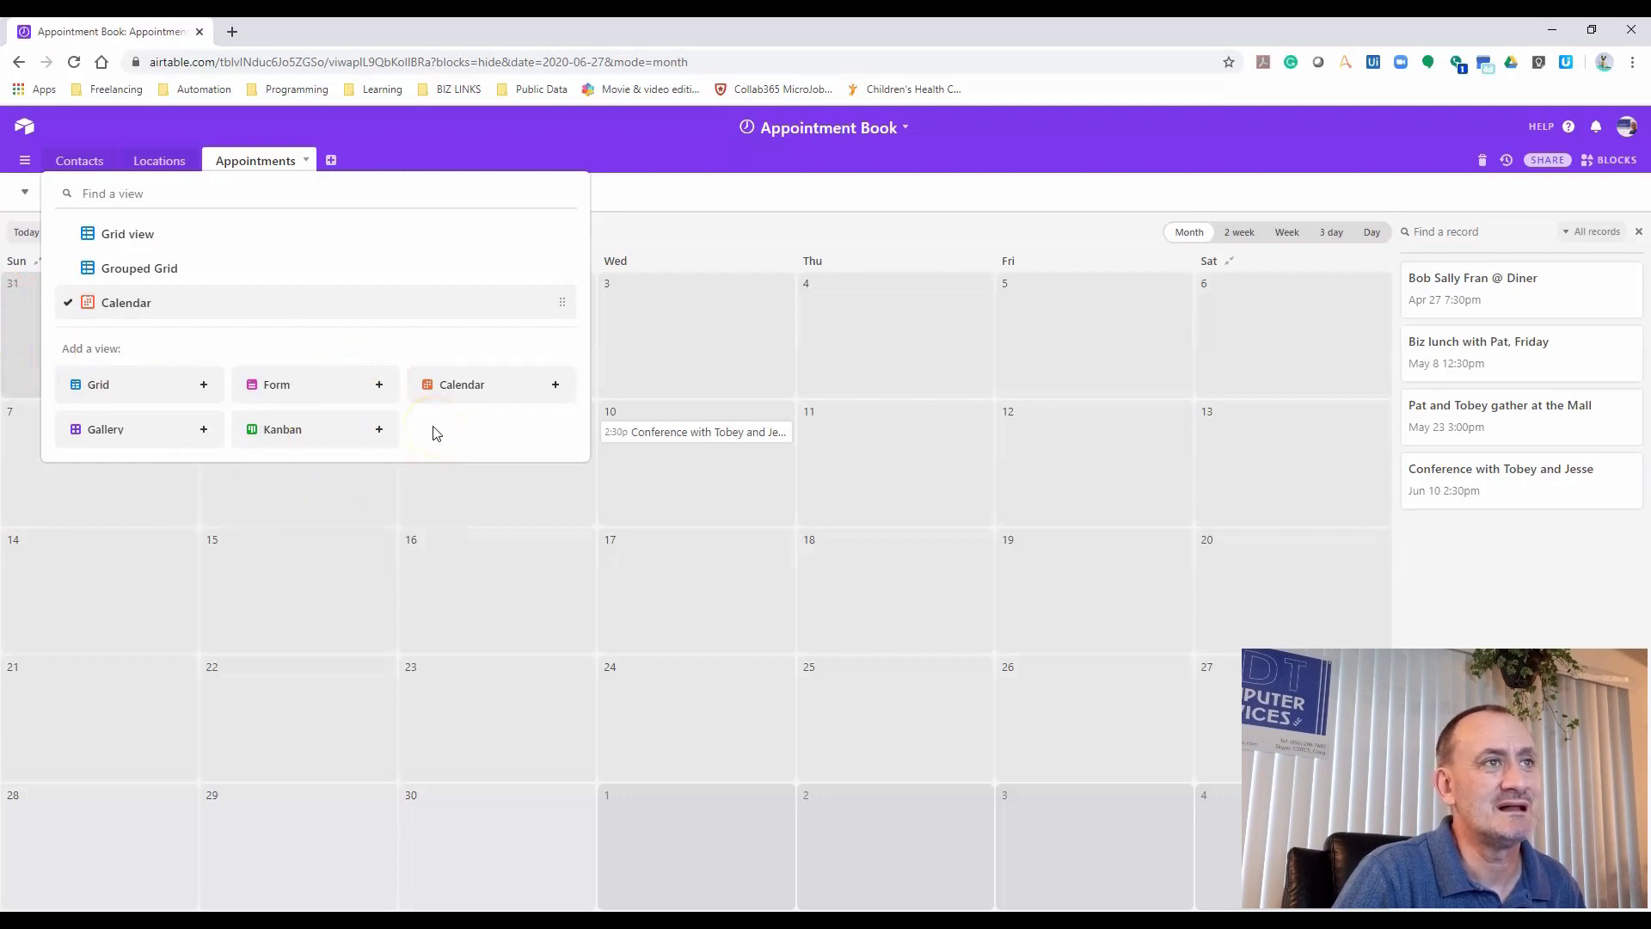
pyautogui.click(319, 437)
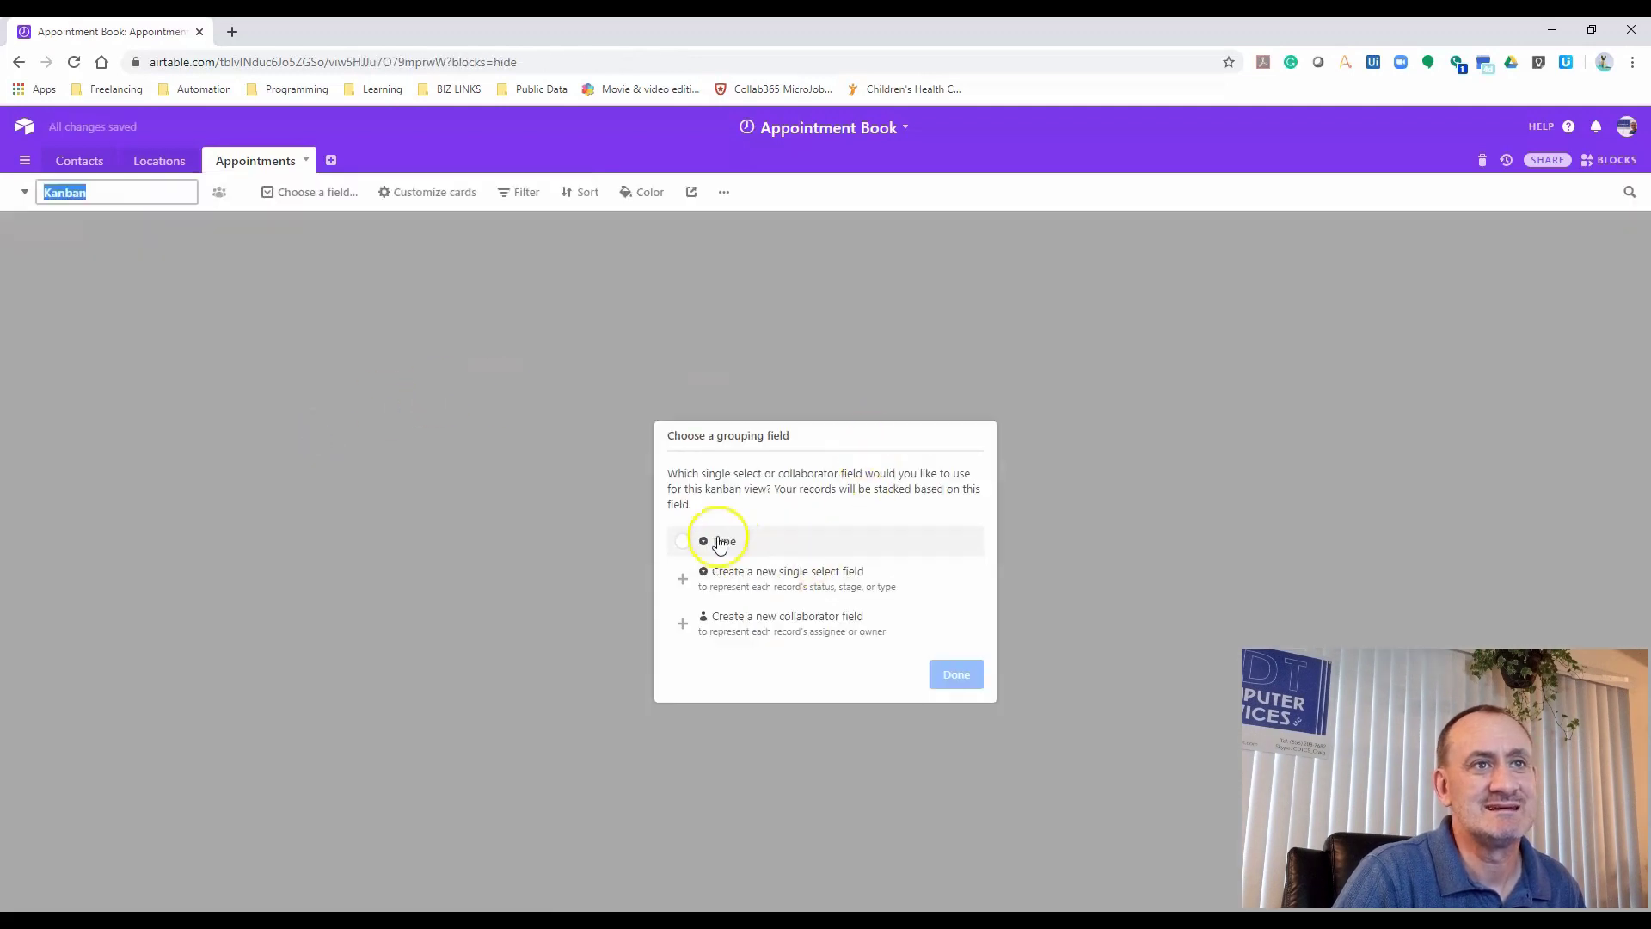
pyautogui.click(718, 543)
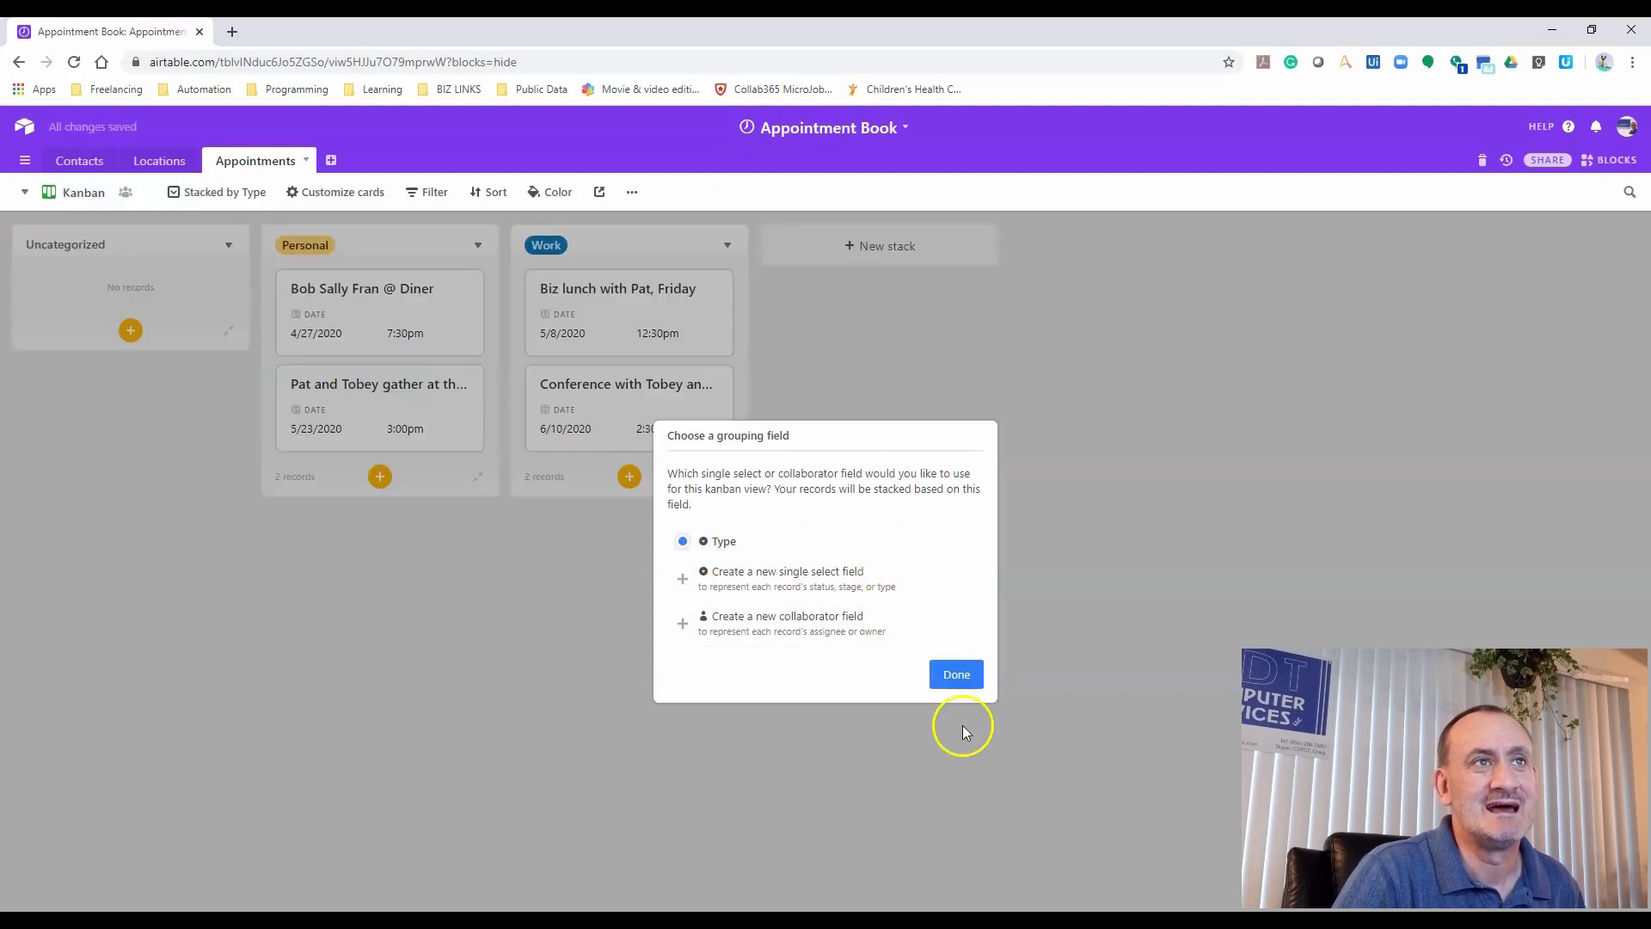
pyautogui.click(958, 674)
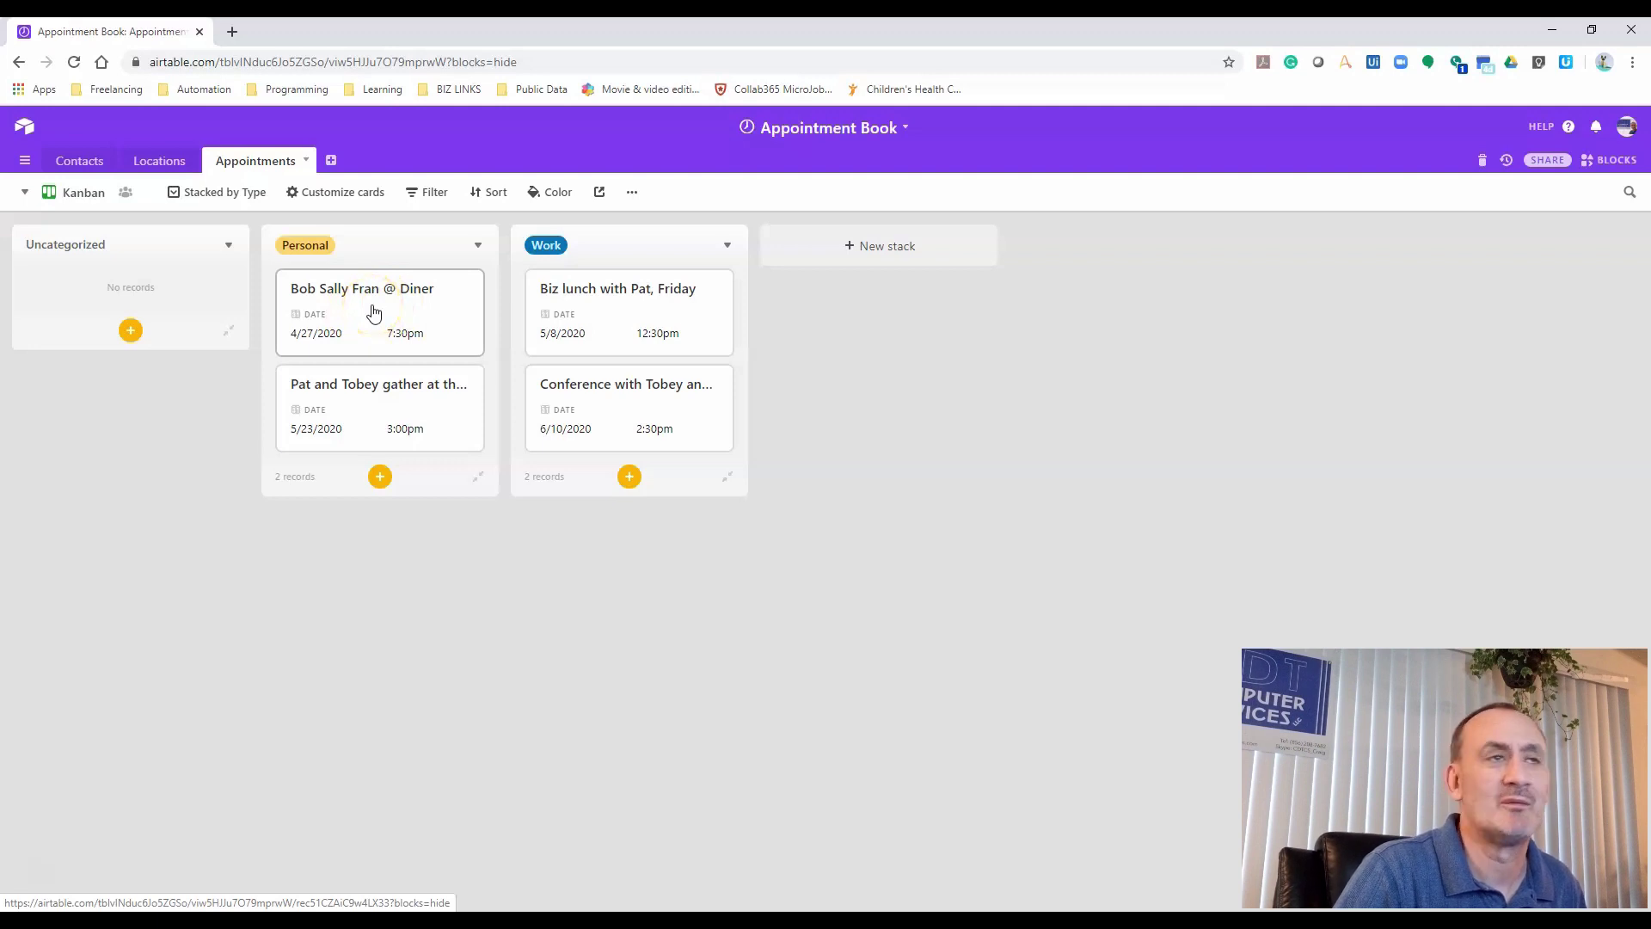
pyautogui.moveTo(353, 302); pyautogui.dragTo(597, 293)
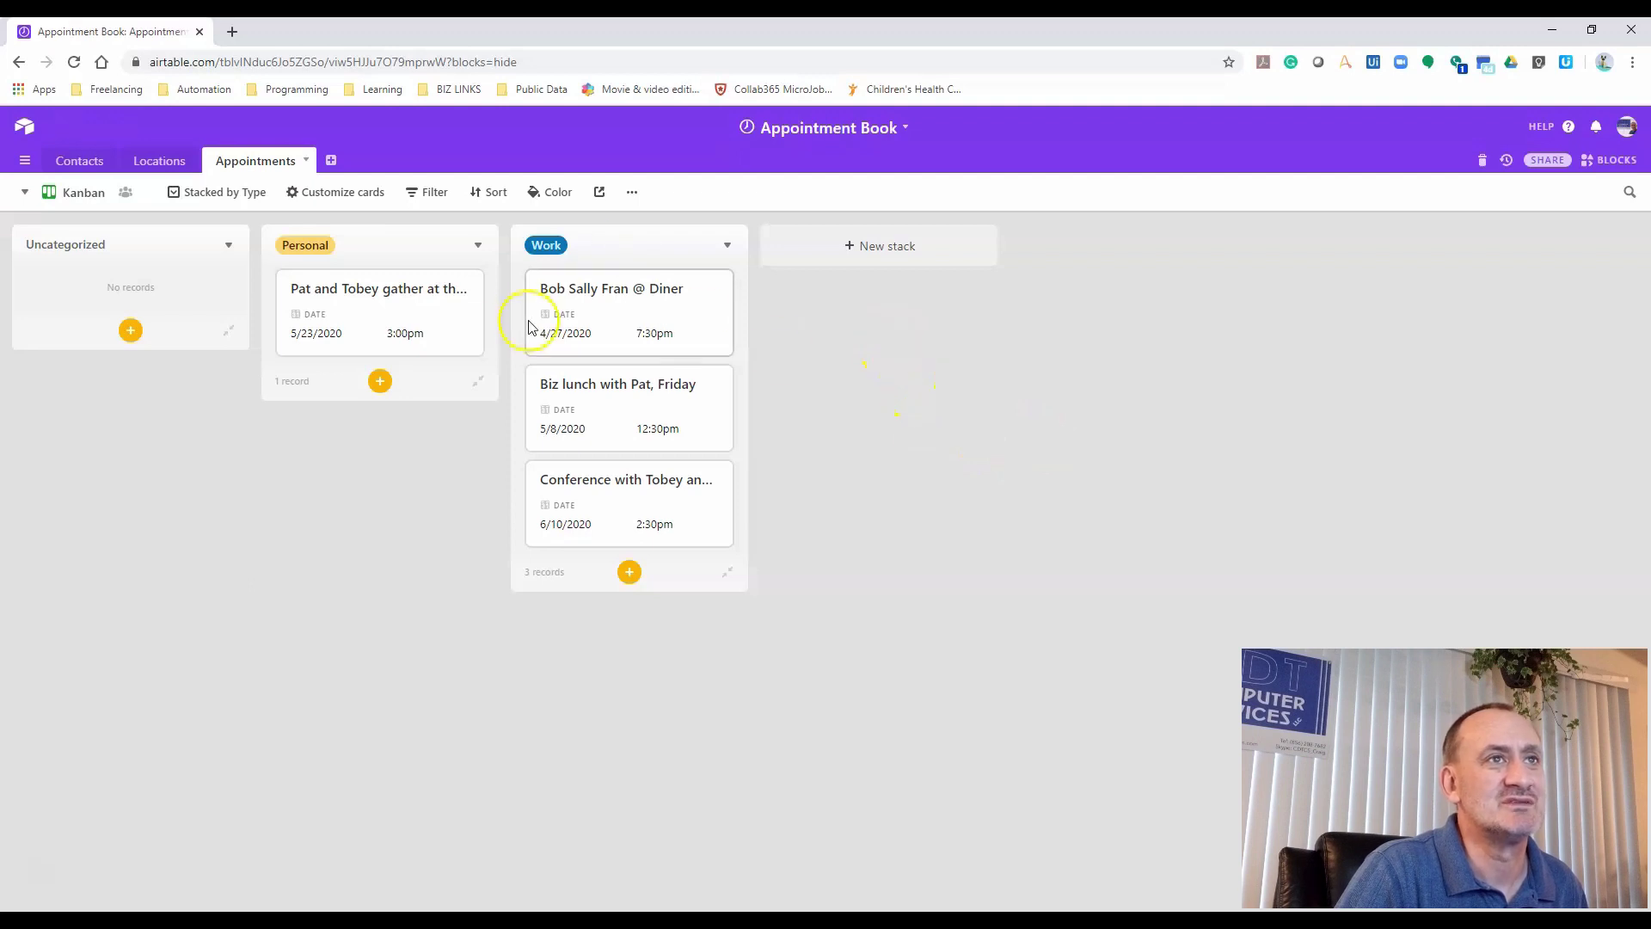
pyautogui.moveTo(542, 291); pyautogui.dragTo(447, 292)
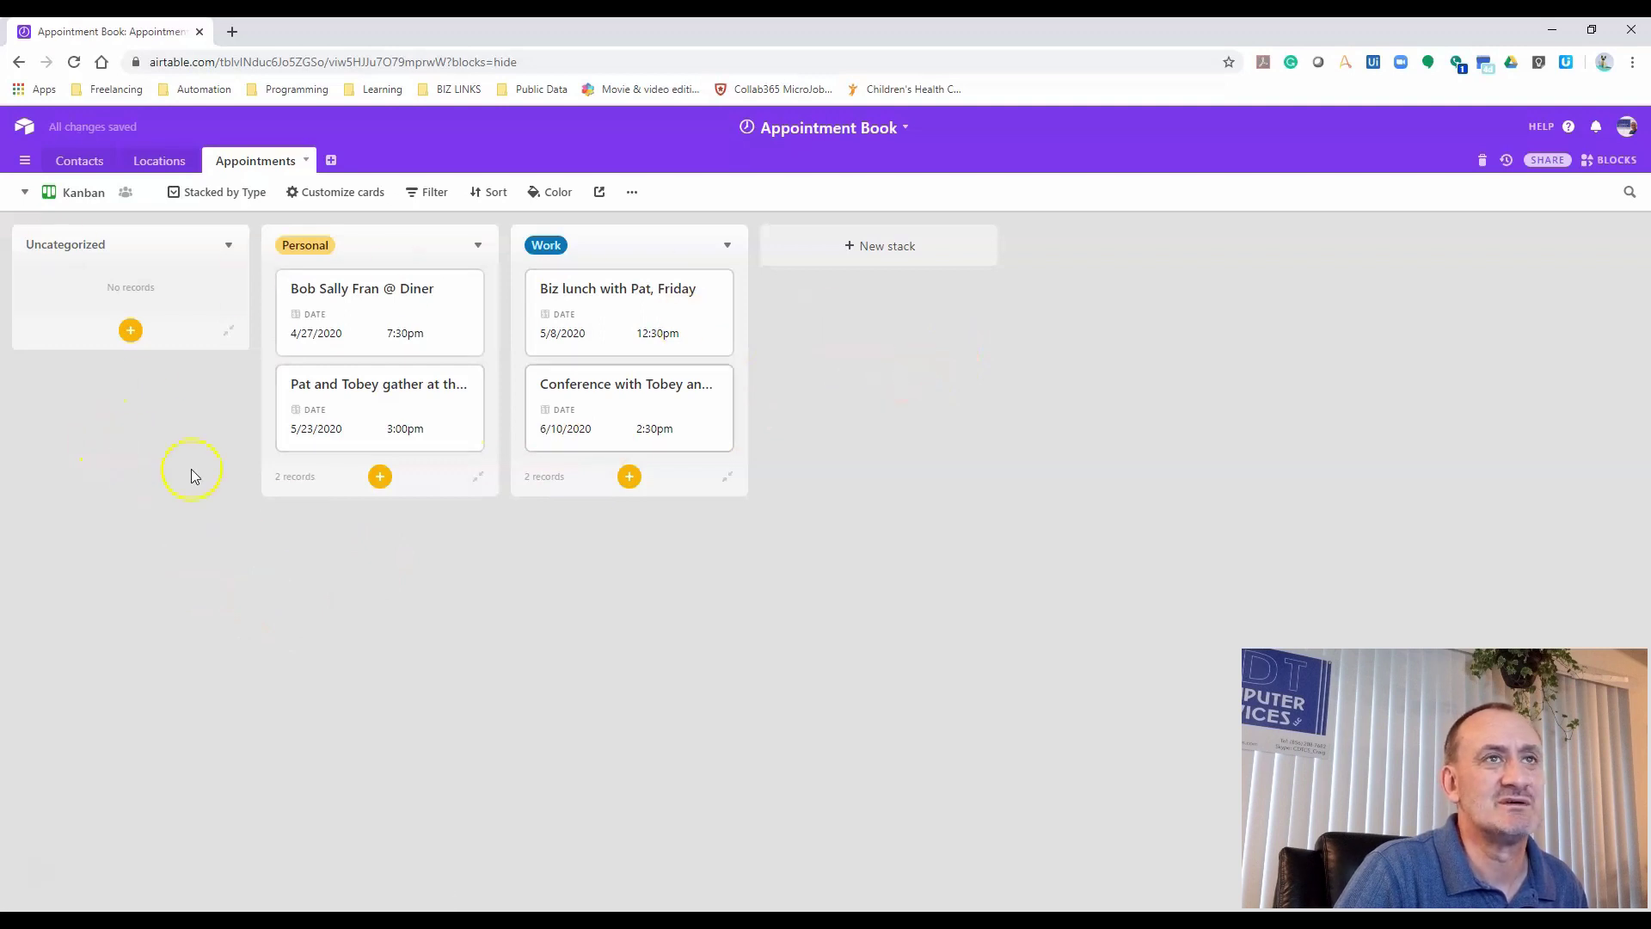
# Delete the Kanban view and look over the remaining views of the Appointments table
pyautogui.click(633, 191)
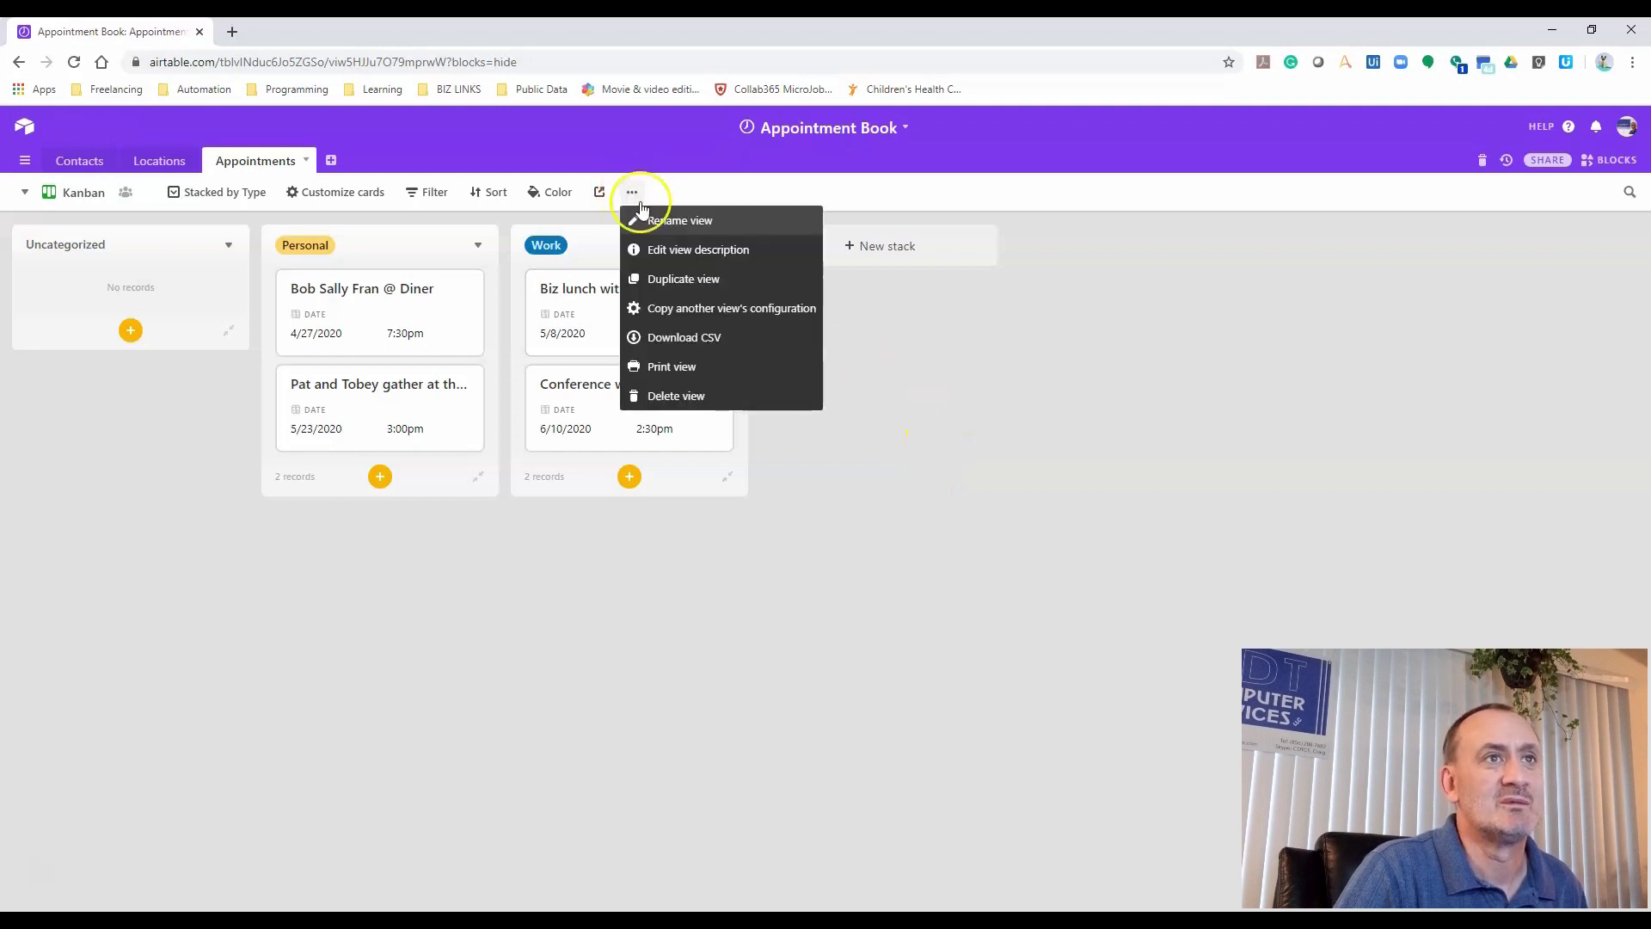
pyautogui.click(686, 397)
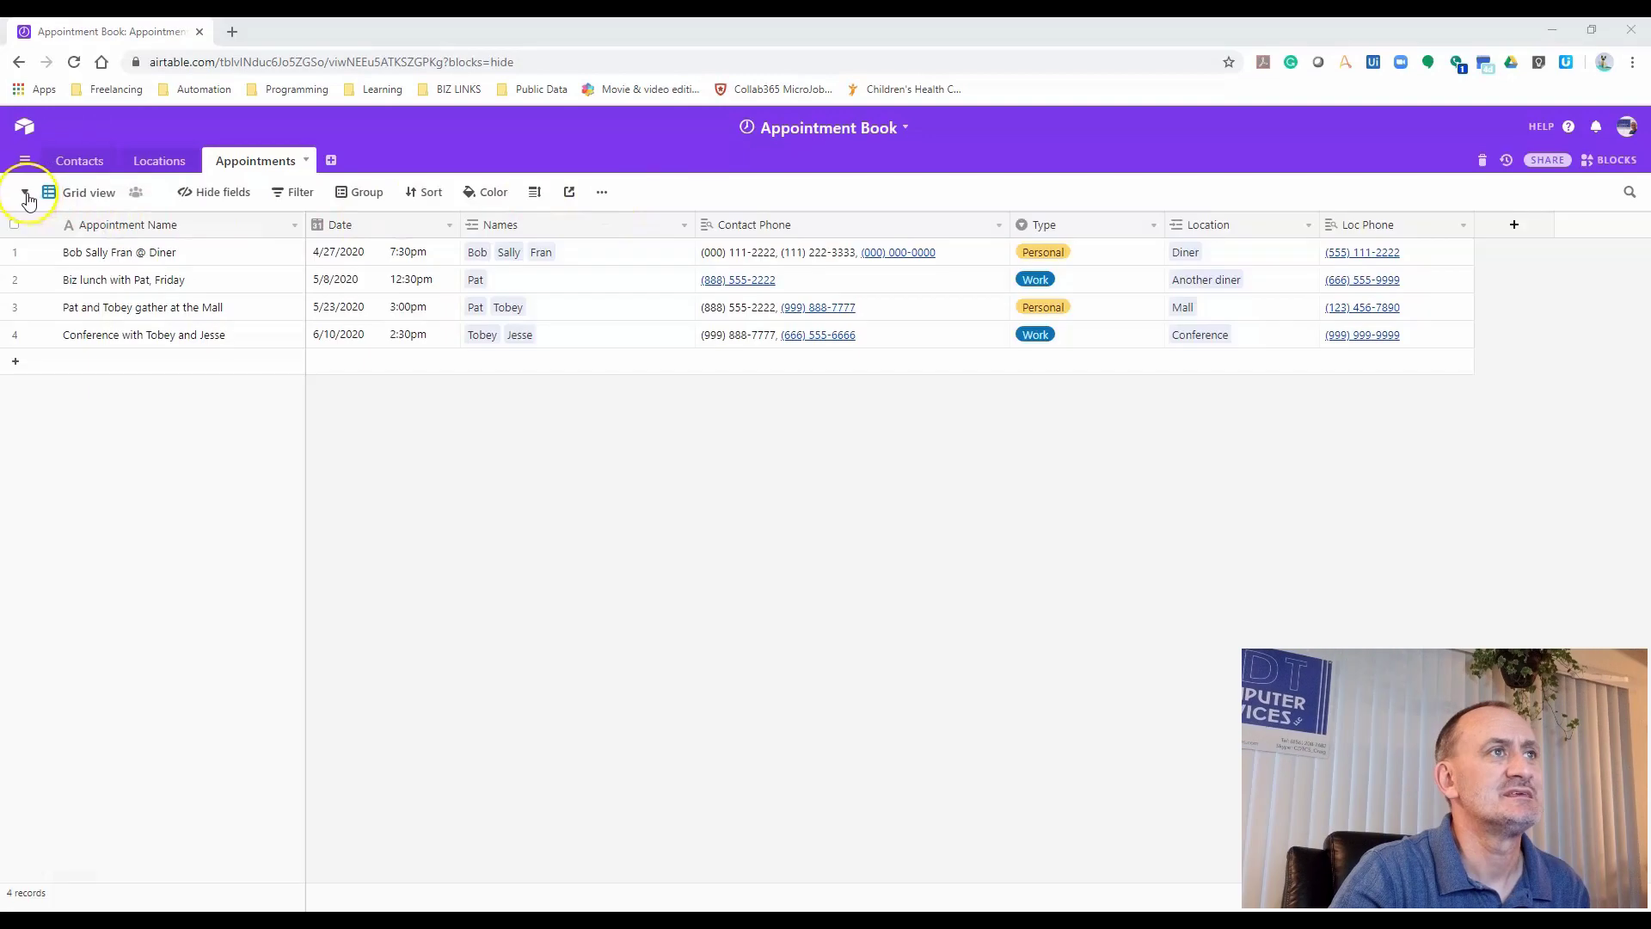
pyautogui.click(25, 191)
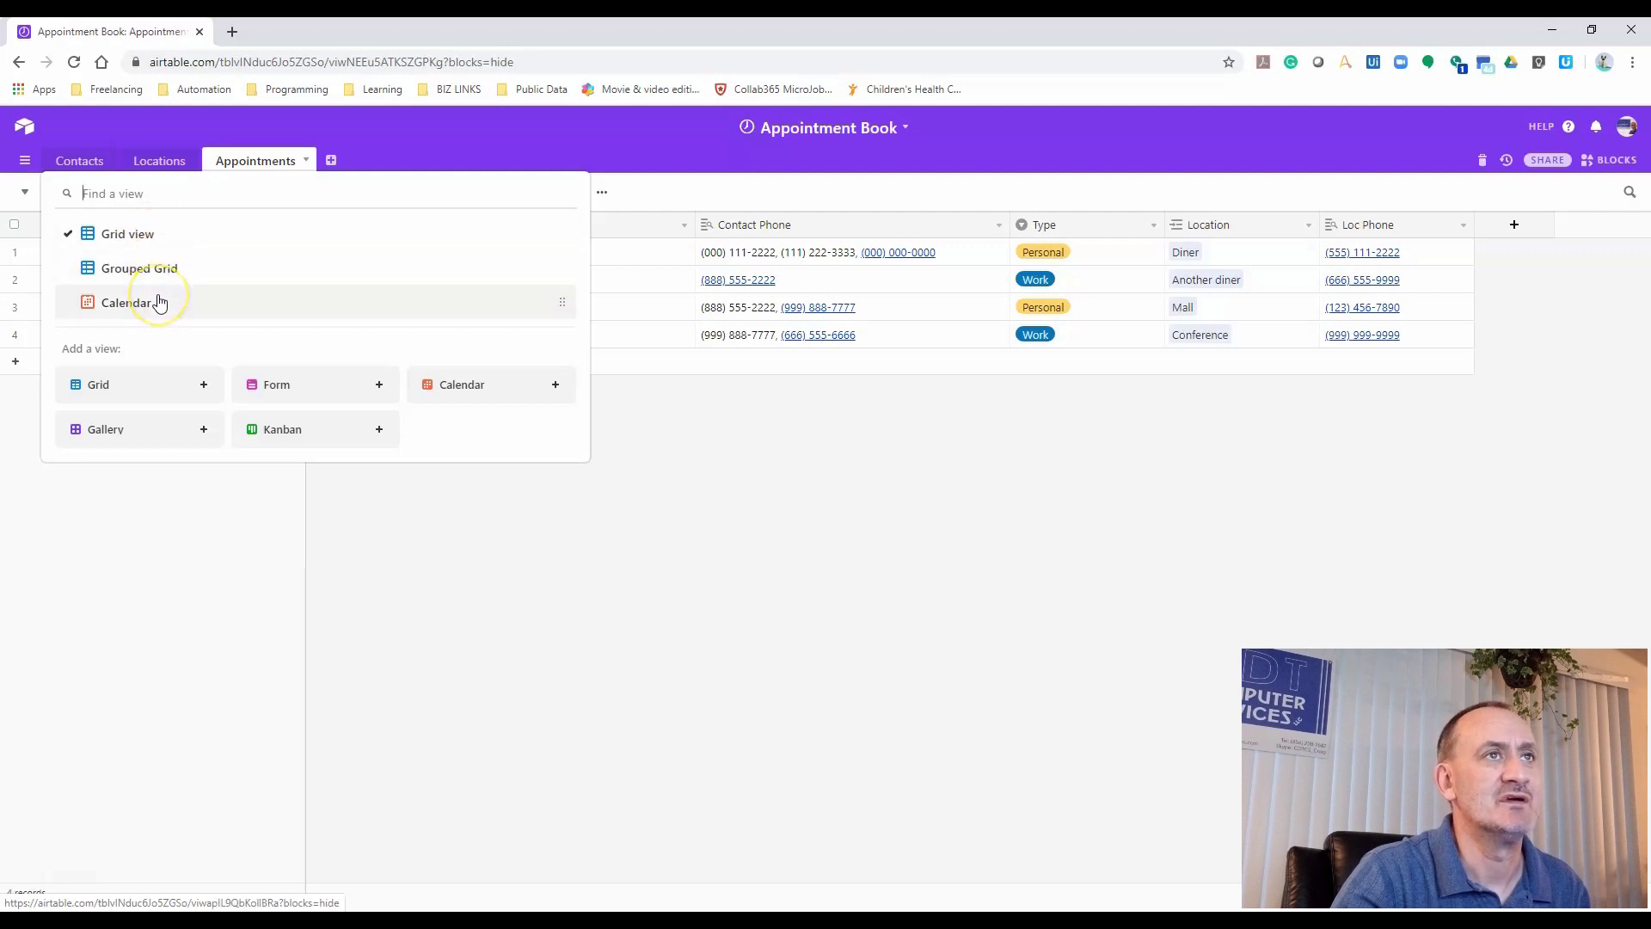
pyautogui.click(425, 143)
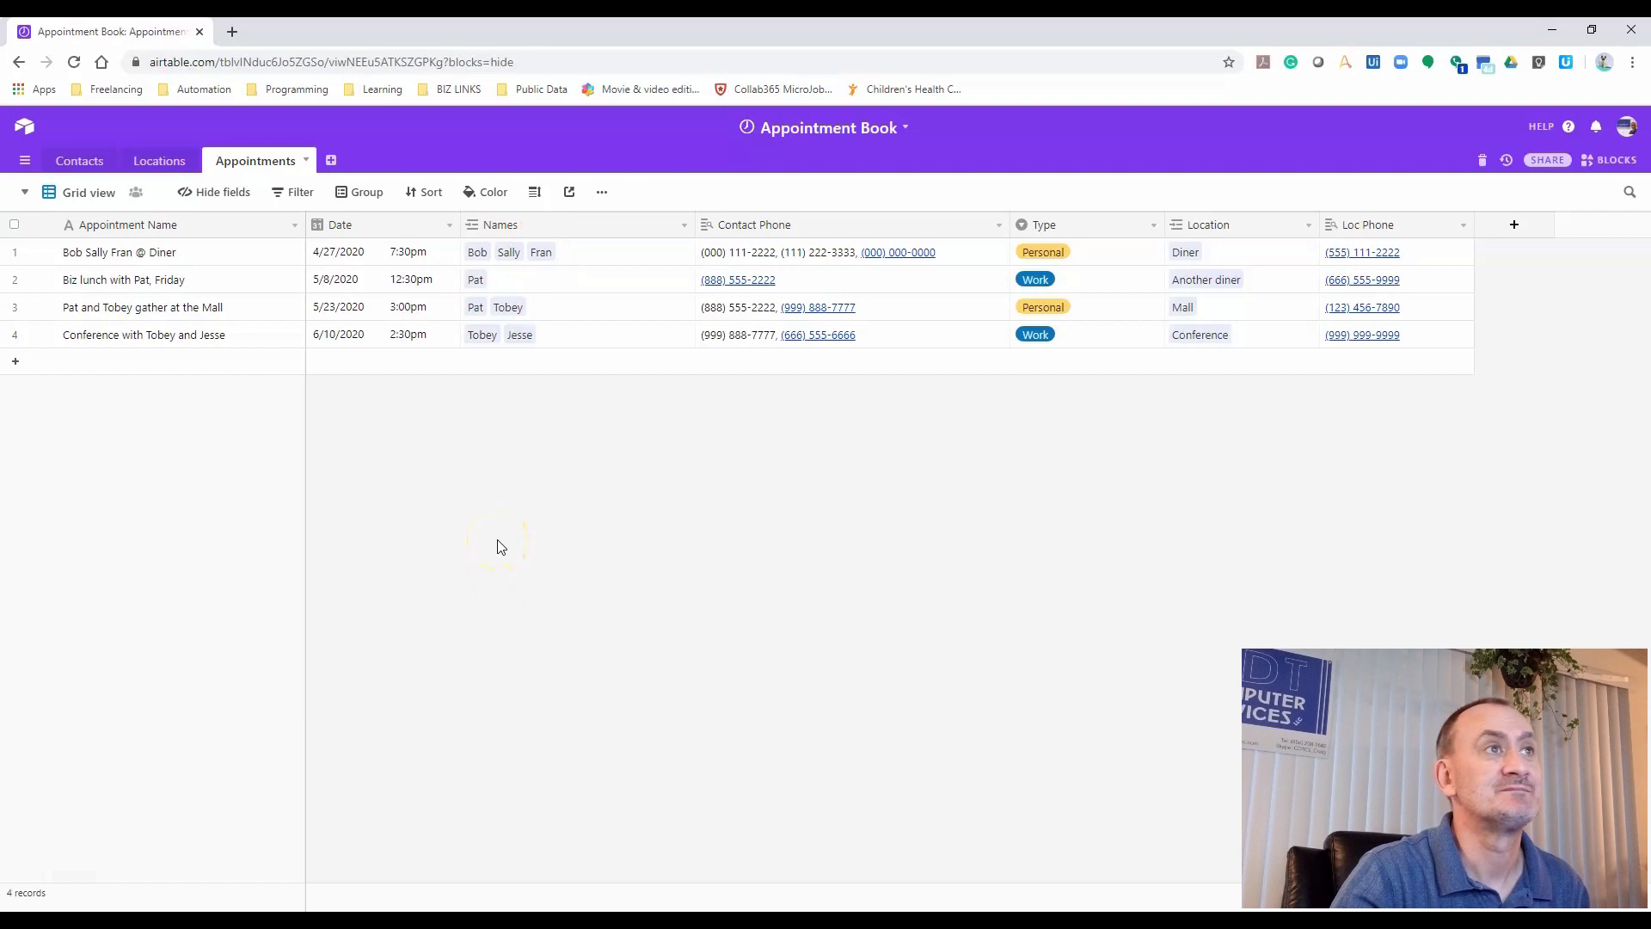
# Return to the overview of bases and examine the collaborators and permission levels in the Lightweight CRM copy base's sharing settings
pyautogui.click(24, 126)
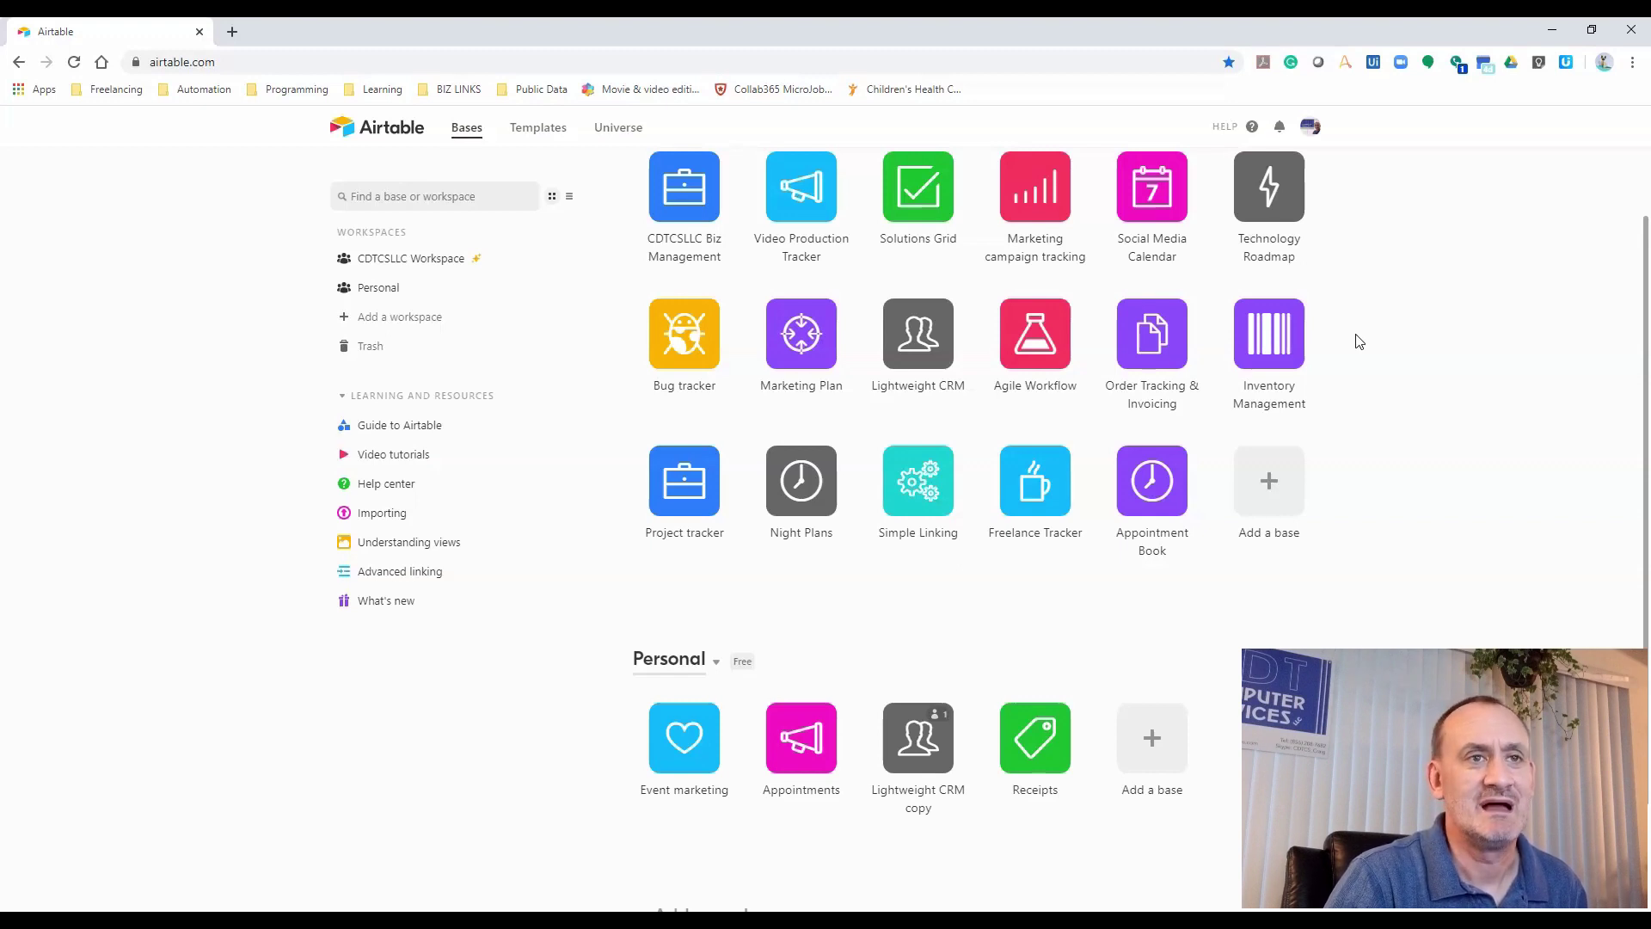
pyautogui.scroll(-1, 1375, 482)
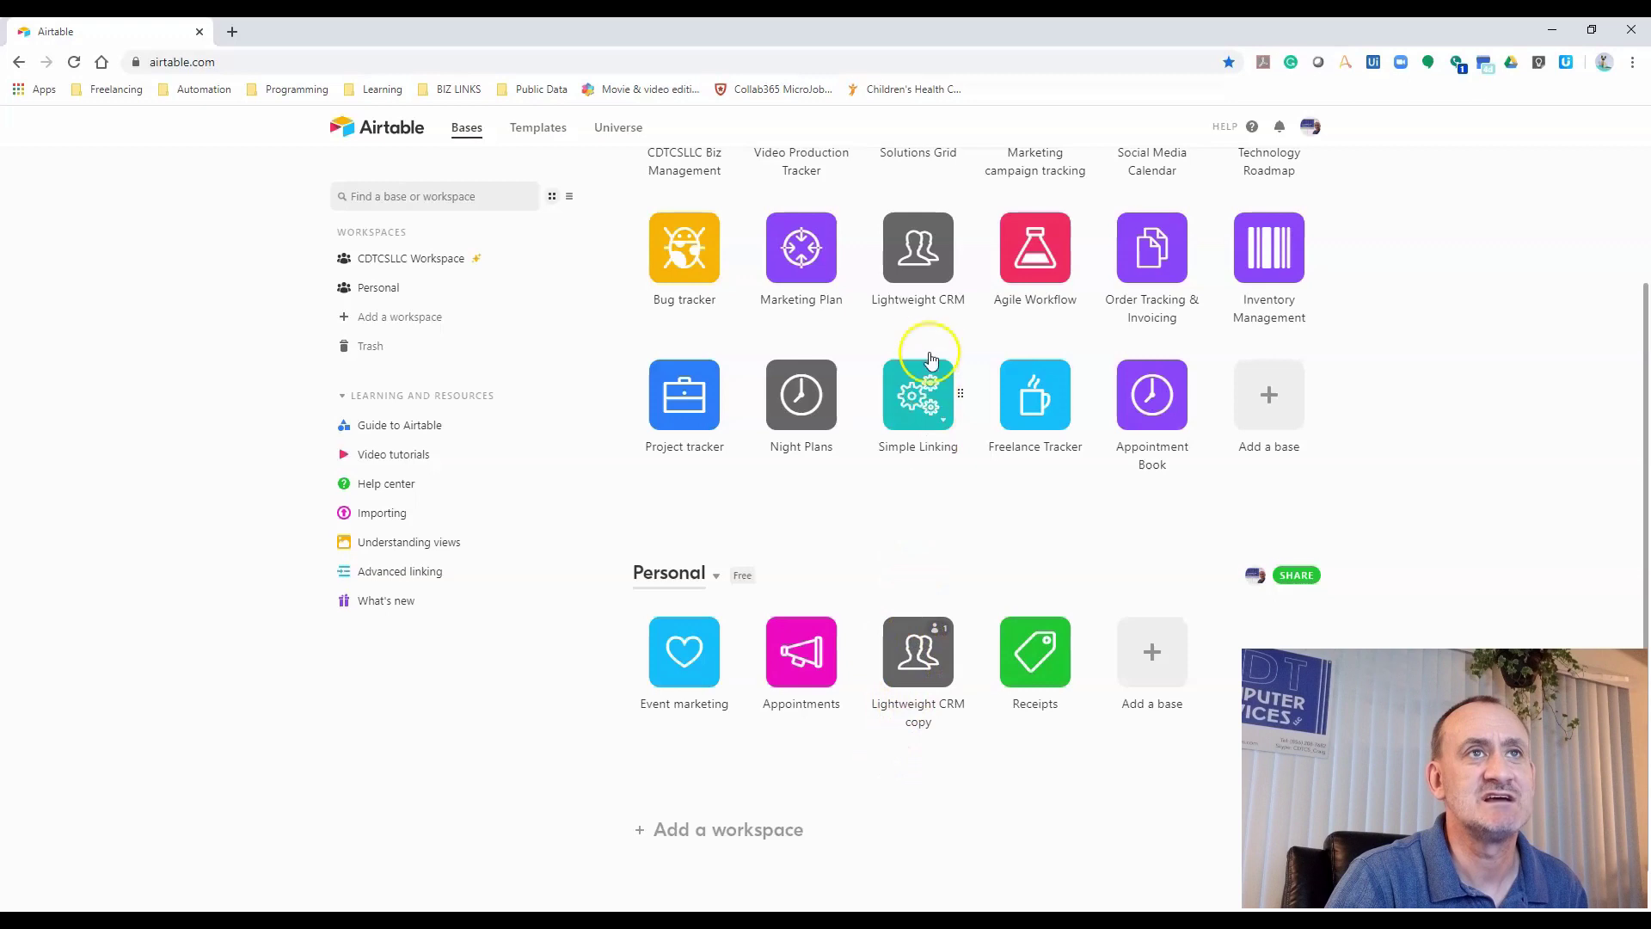
pyautogui.click(937, 635)
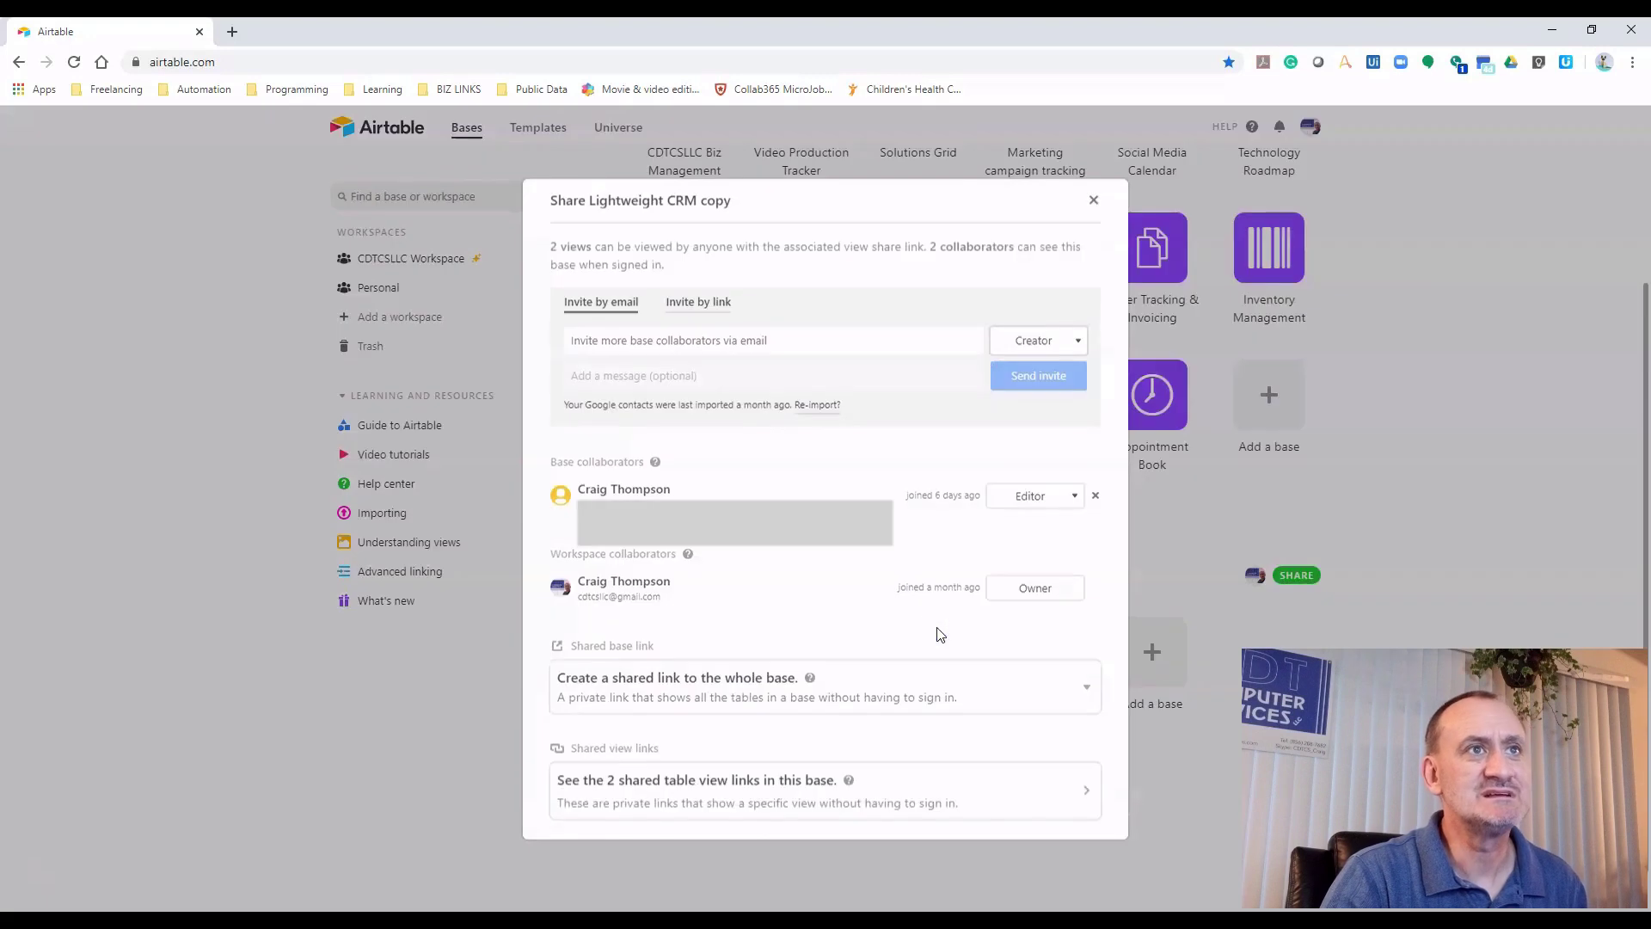
pyautogui.click(928, 590)
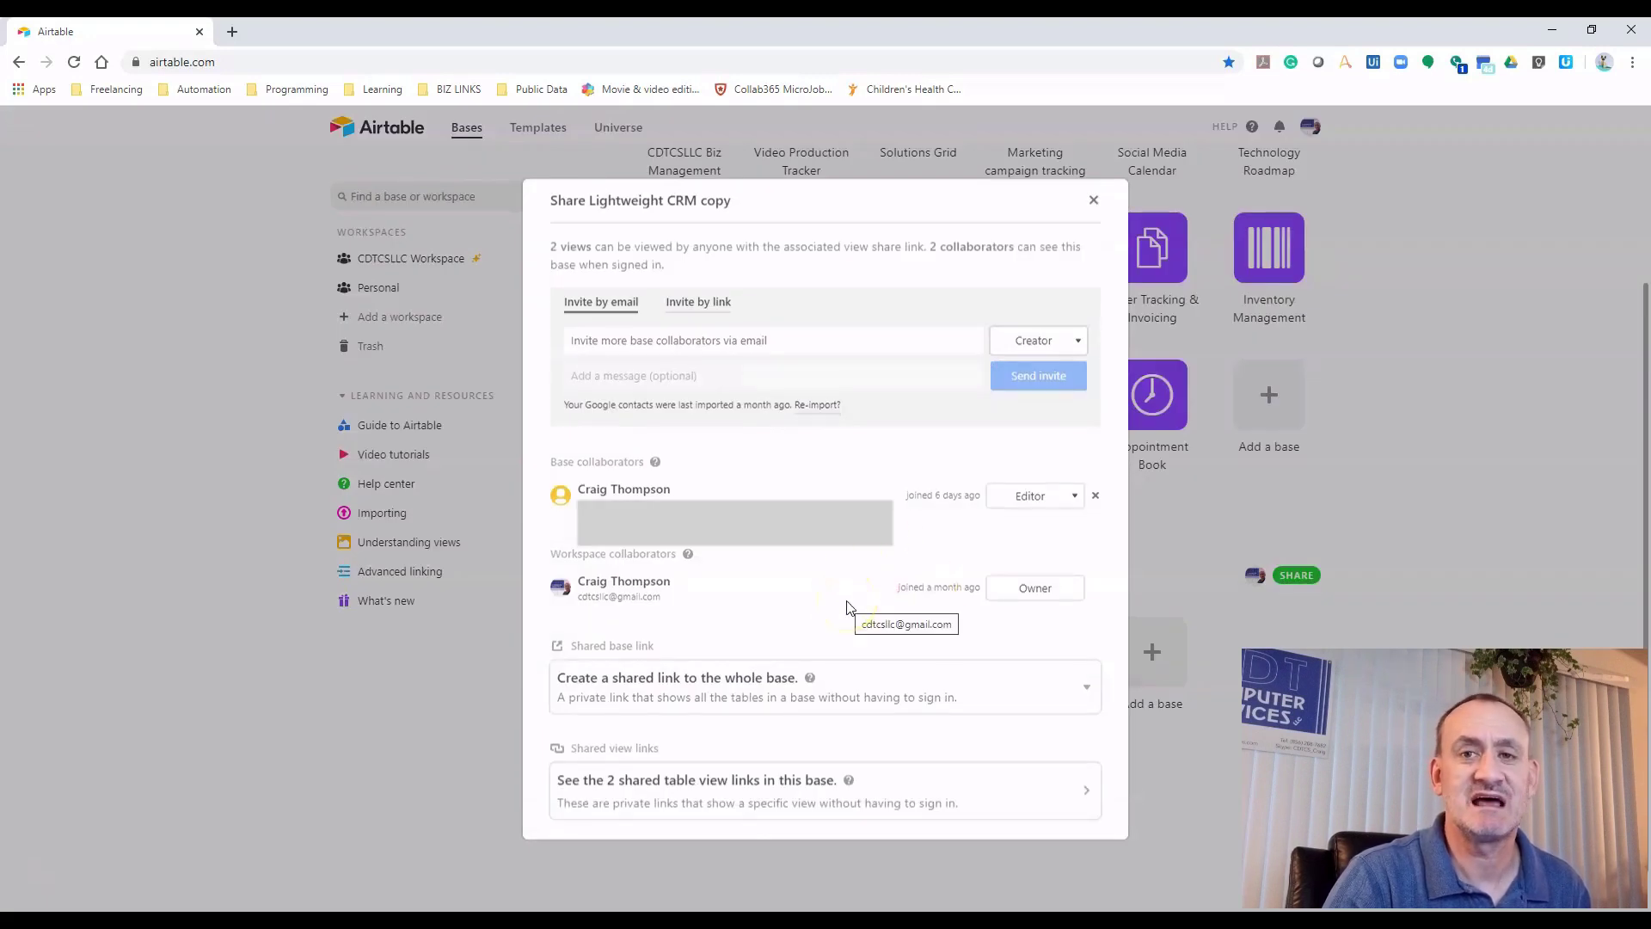
pyautogui.click(757, 607)
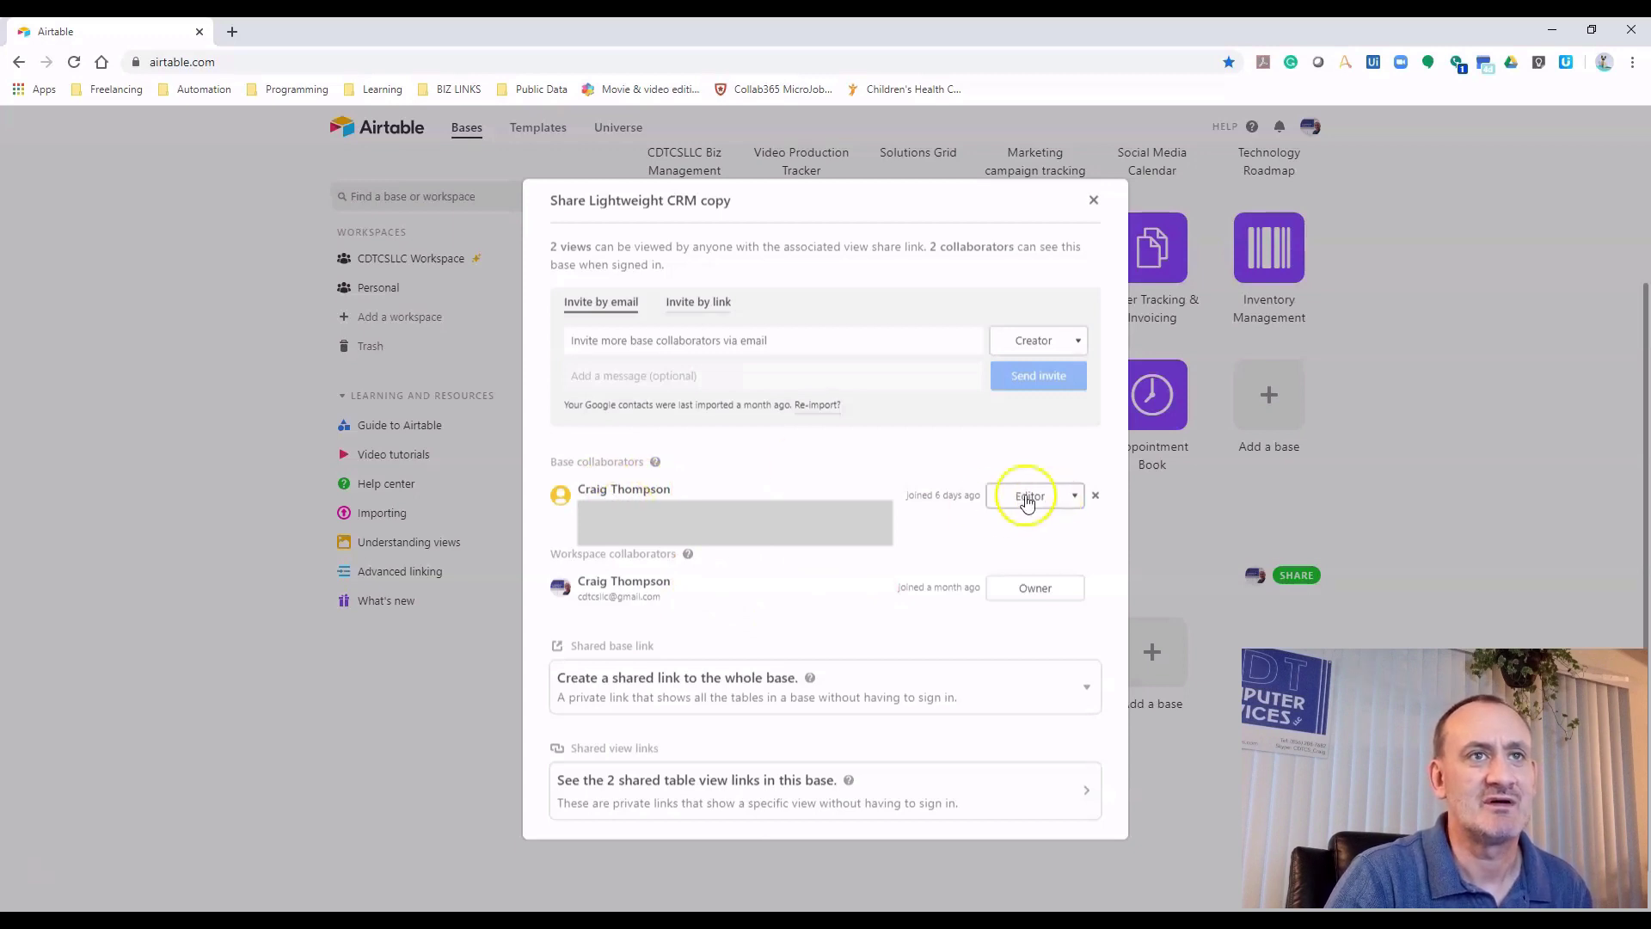
# Examine the Creator, Editor, Commenter and Read only permission levels available for the existing base collaborator, and close the sharing settings
pyautogui.click(1076, 496)
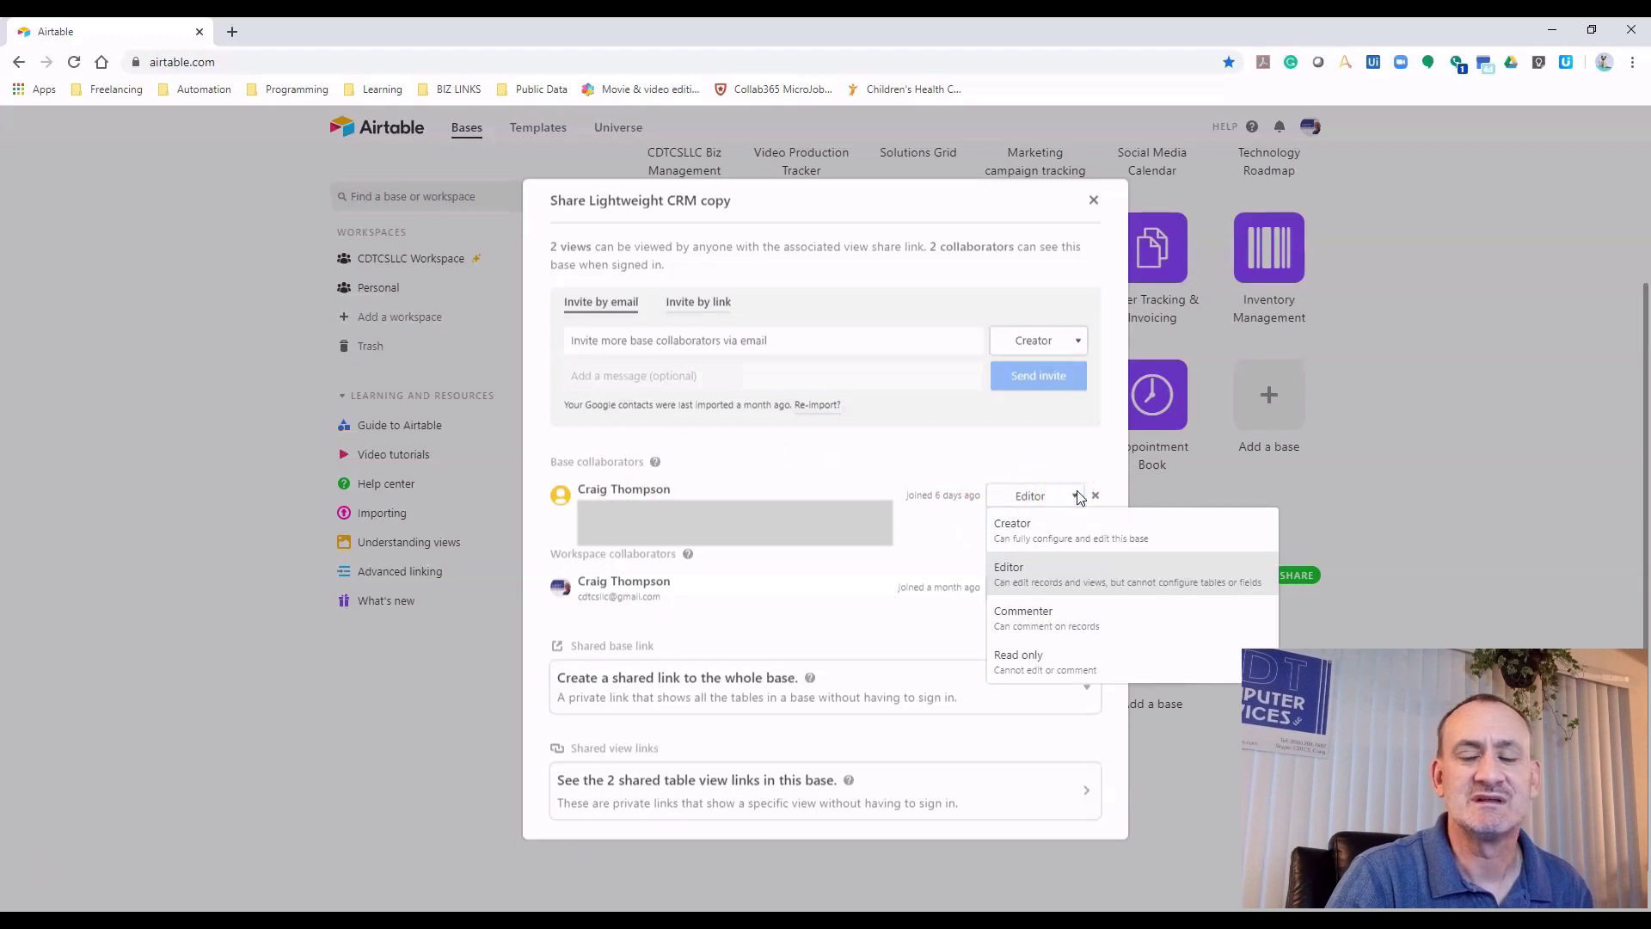
pyautogui.click(1062, 540)
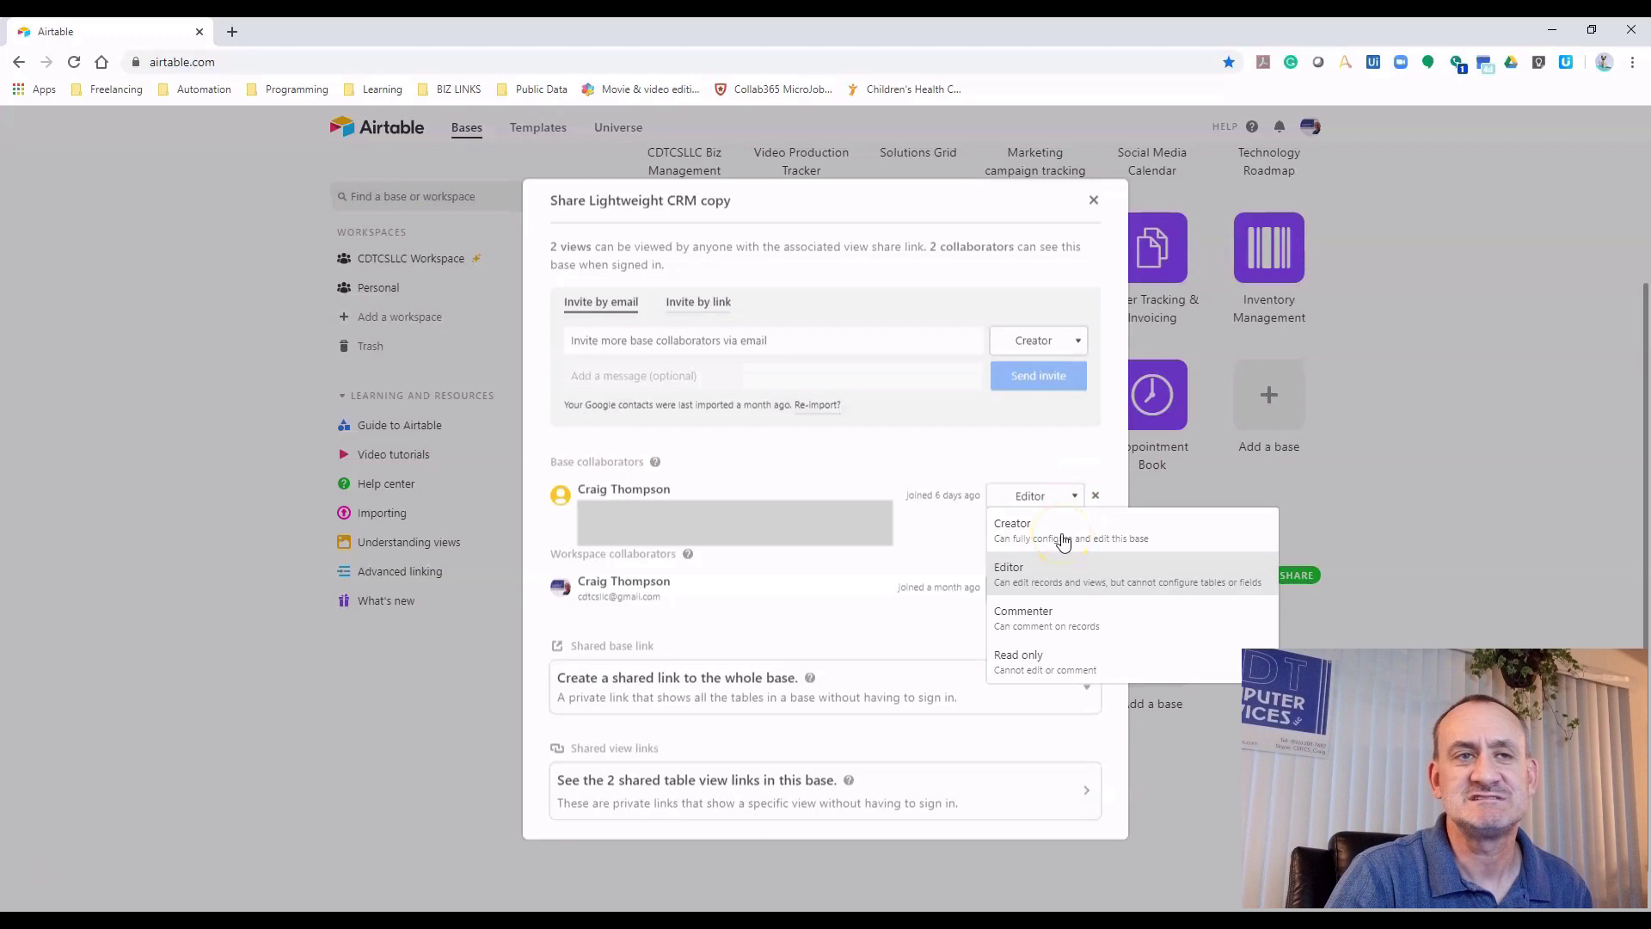
pyautogui.click(1064, 574)
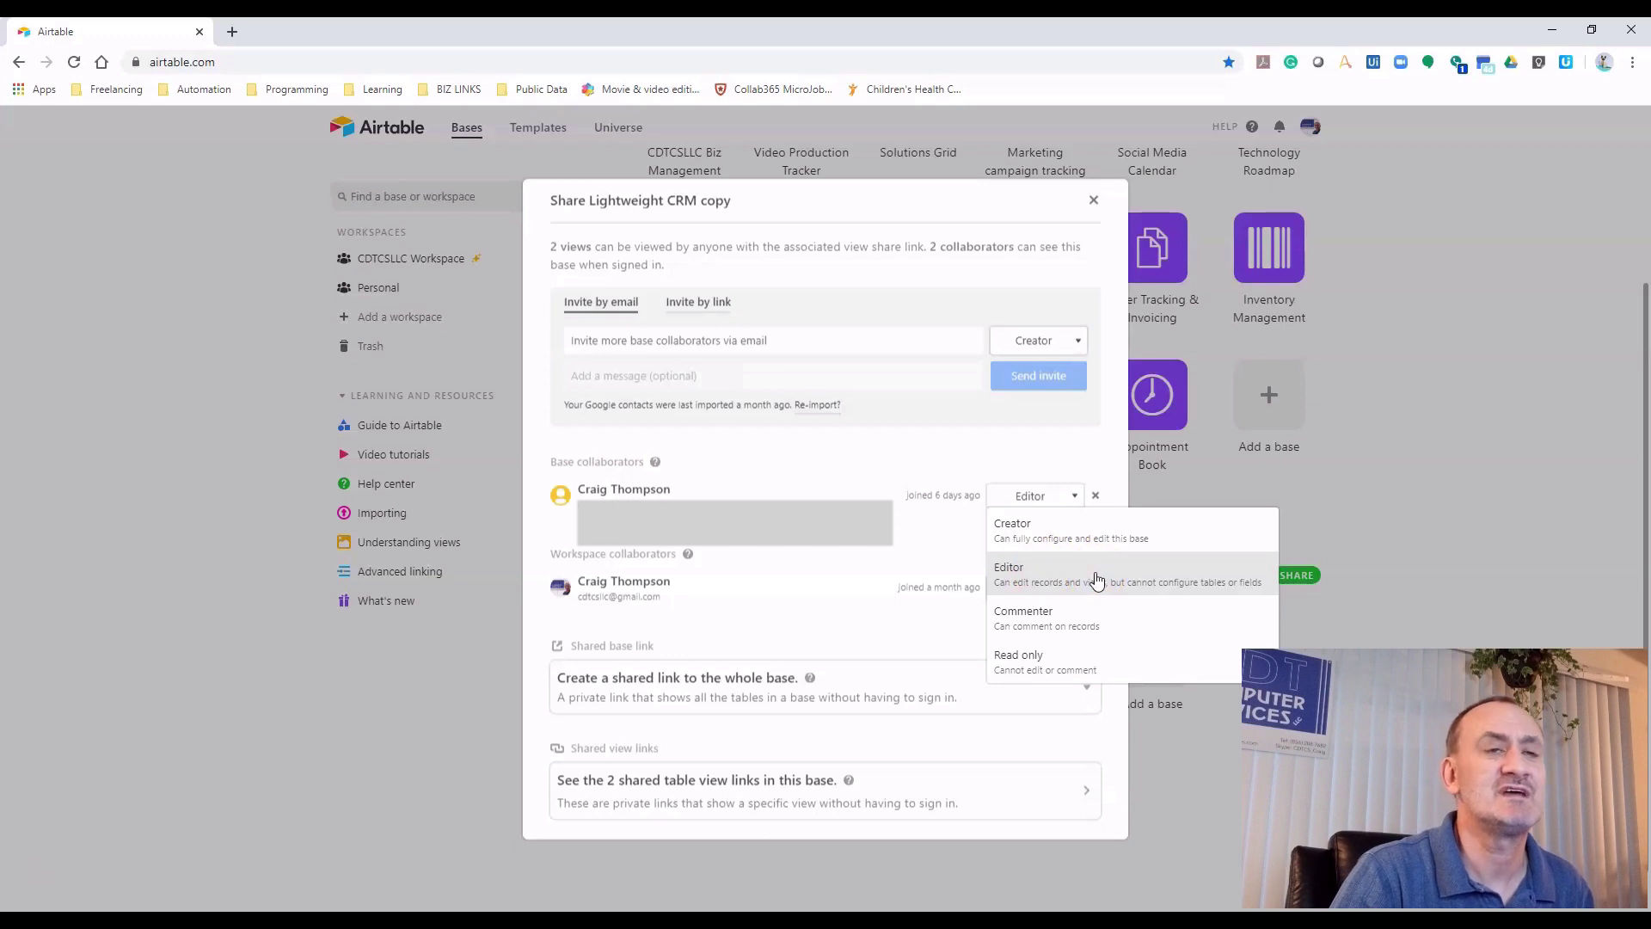
pyautogui.click(1054, 630)
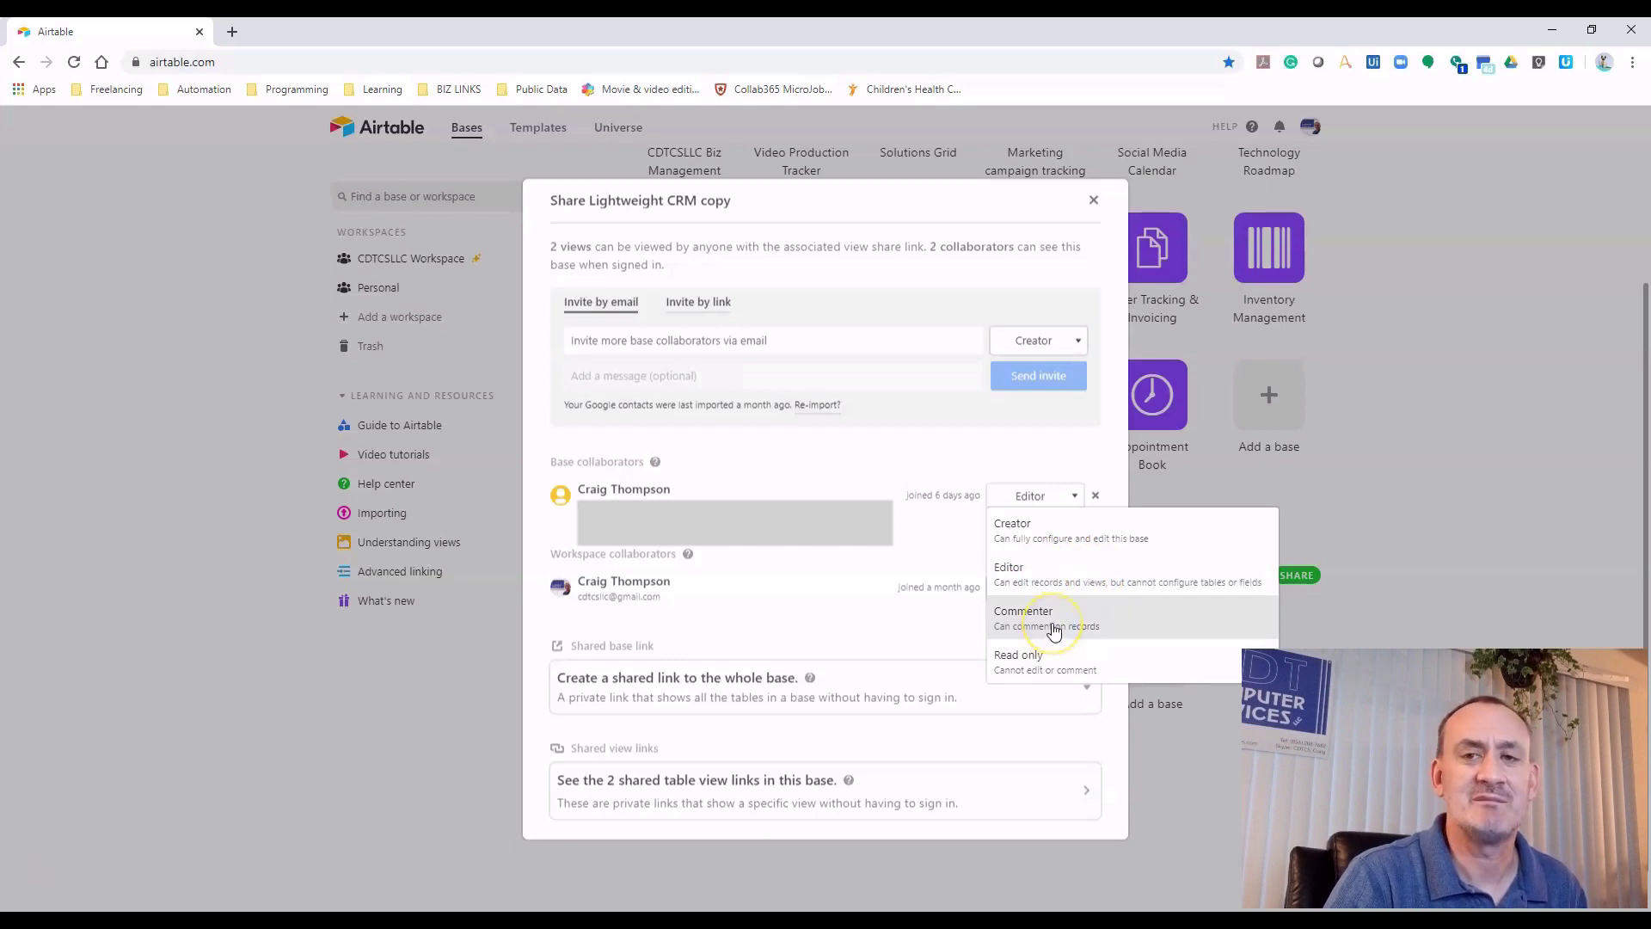
pyautogui.click(1052, 661)
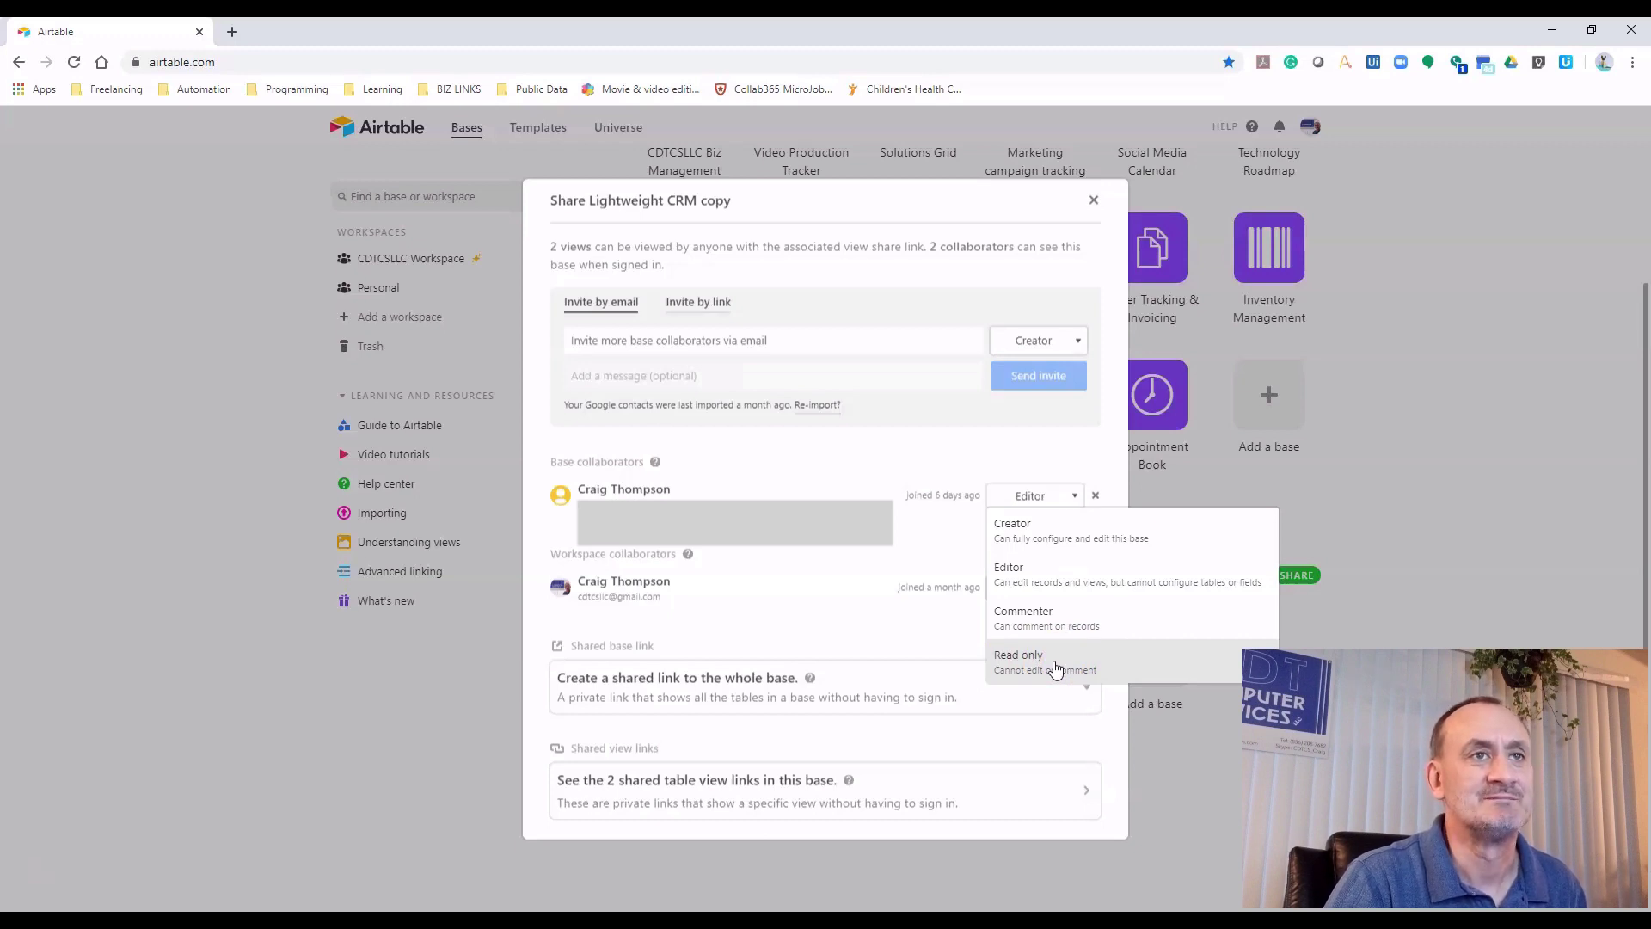
pyautogui.click(827, 547)
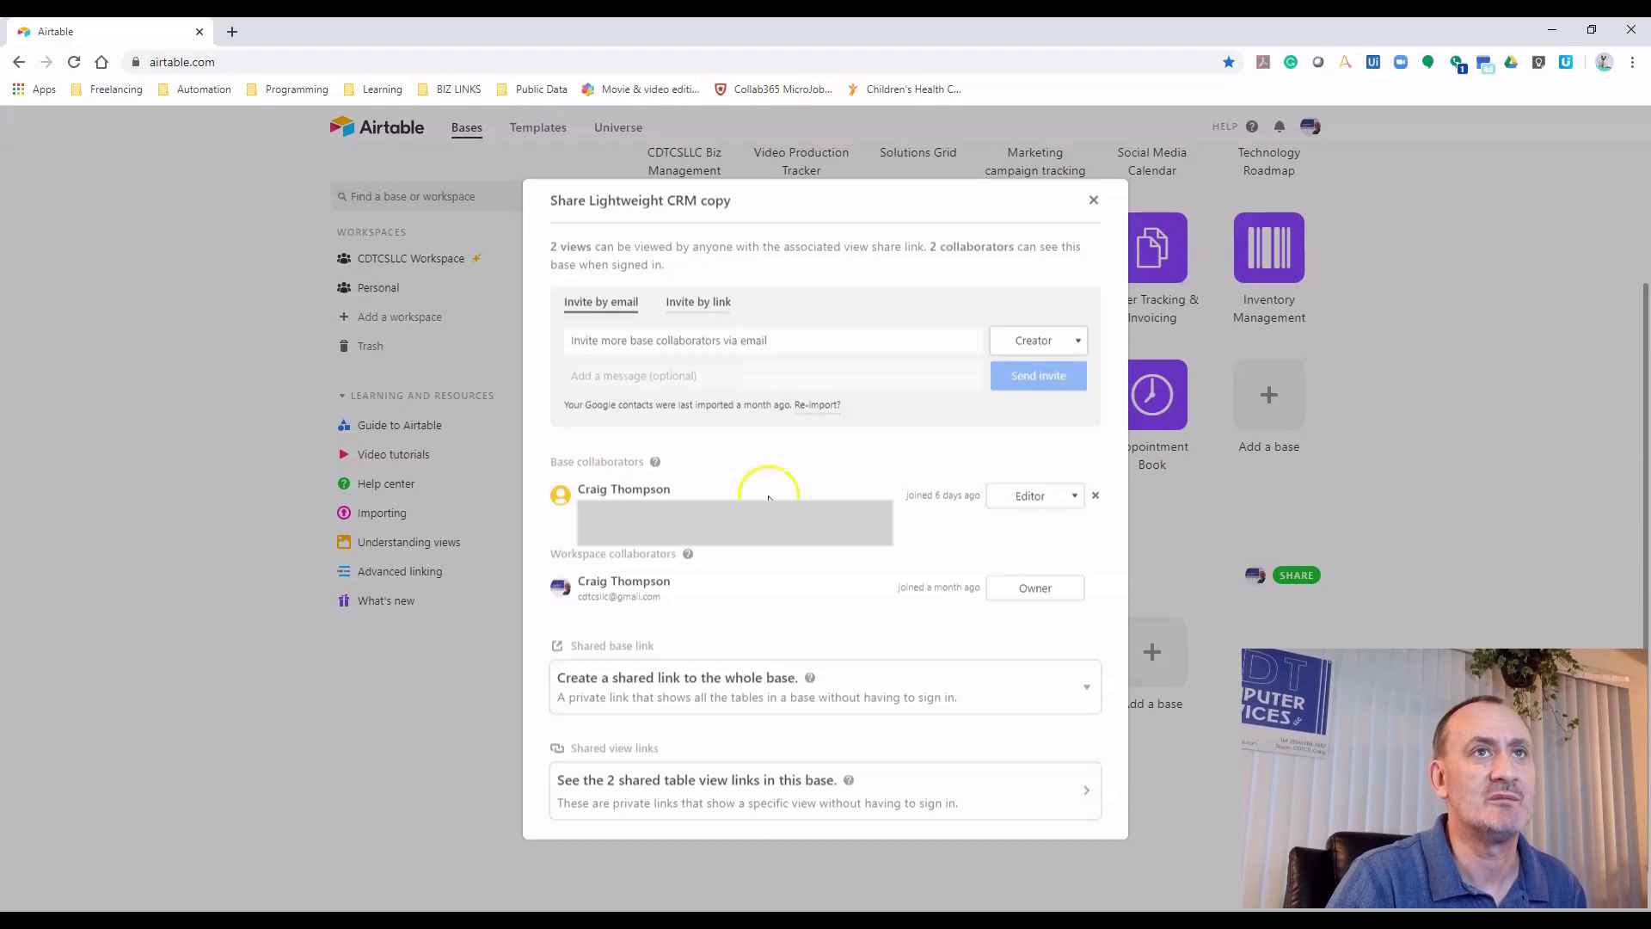
pyautogui.click(1094, 200)
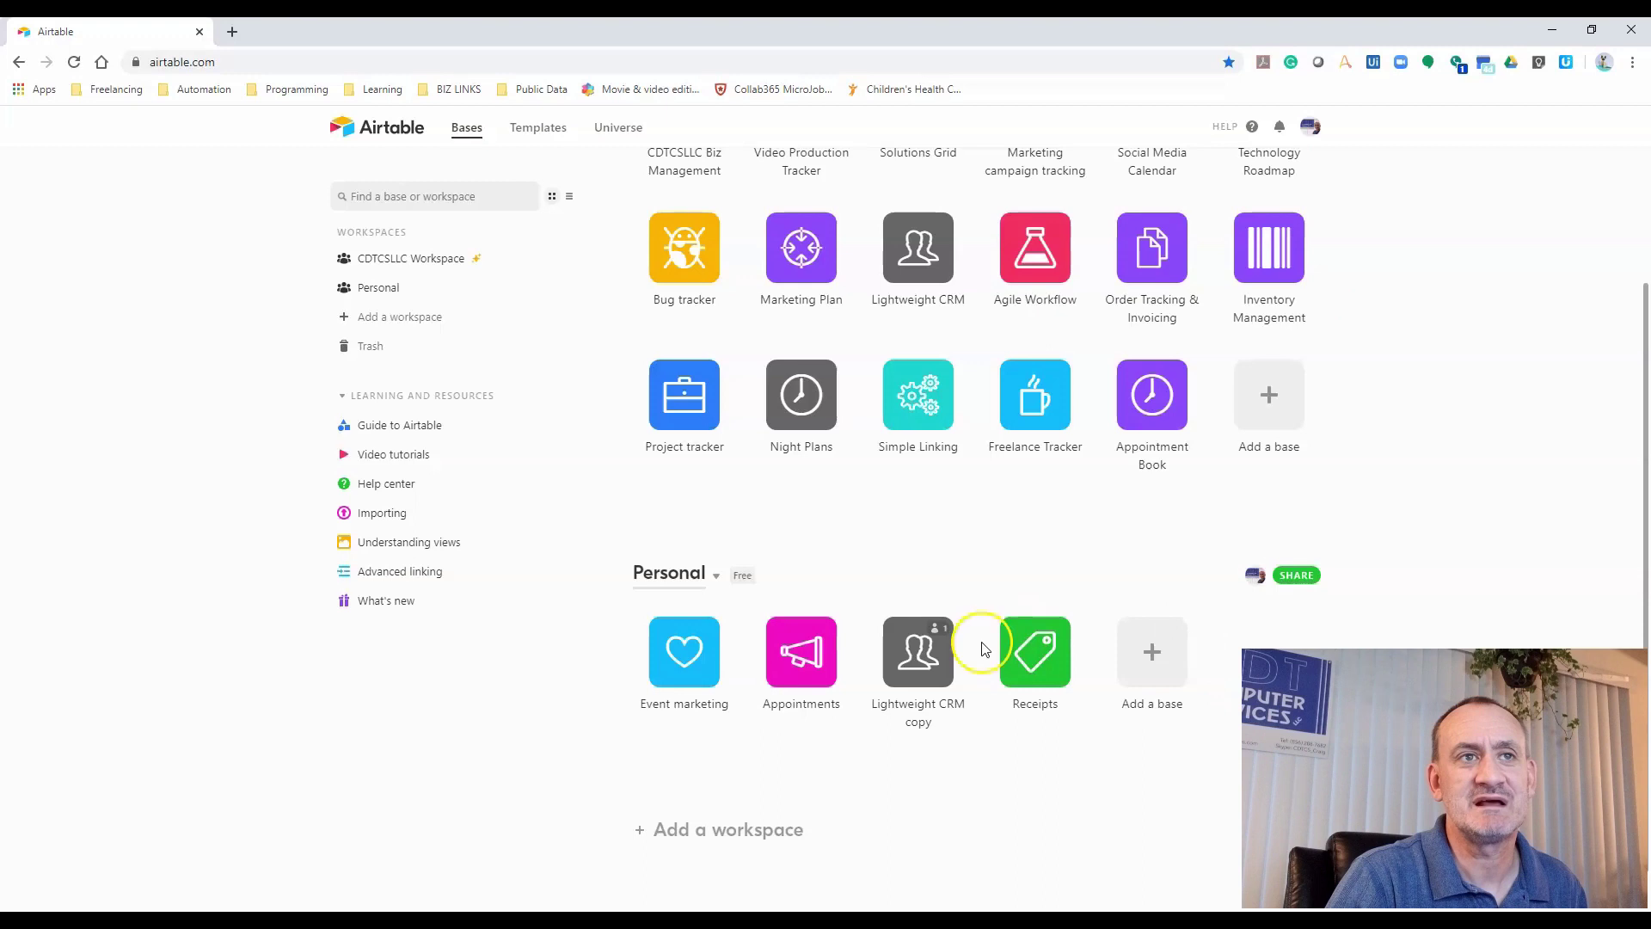
# Reopen the Lightweight CRM copy base's sharing settings and review the permission levels offered when inviting collaborators by email
pyautogui.click(935, 629)
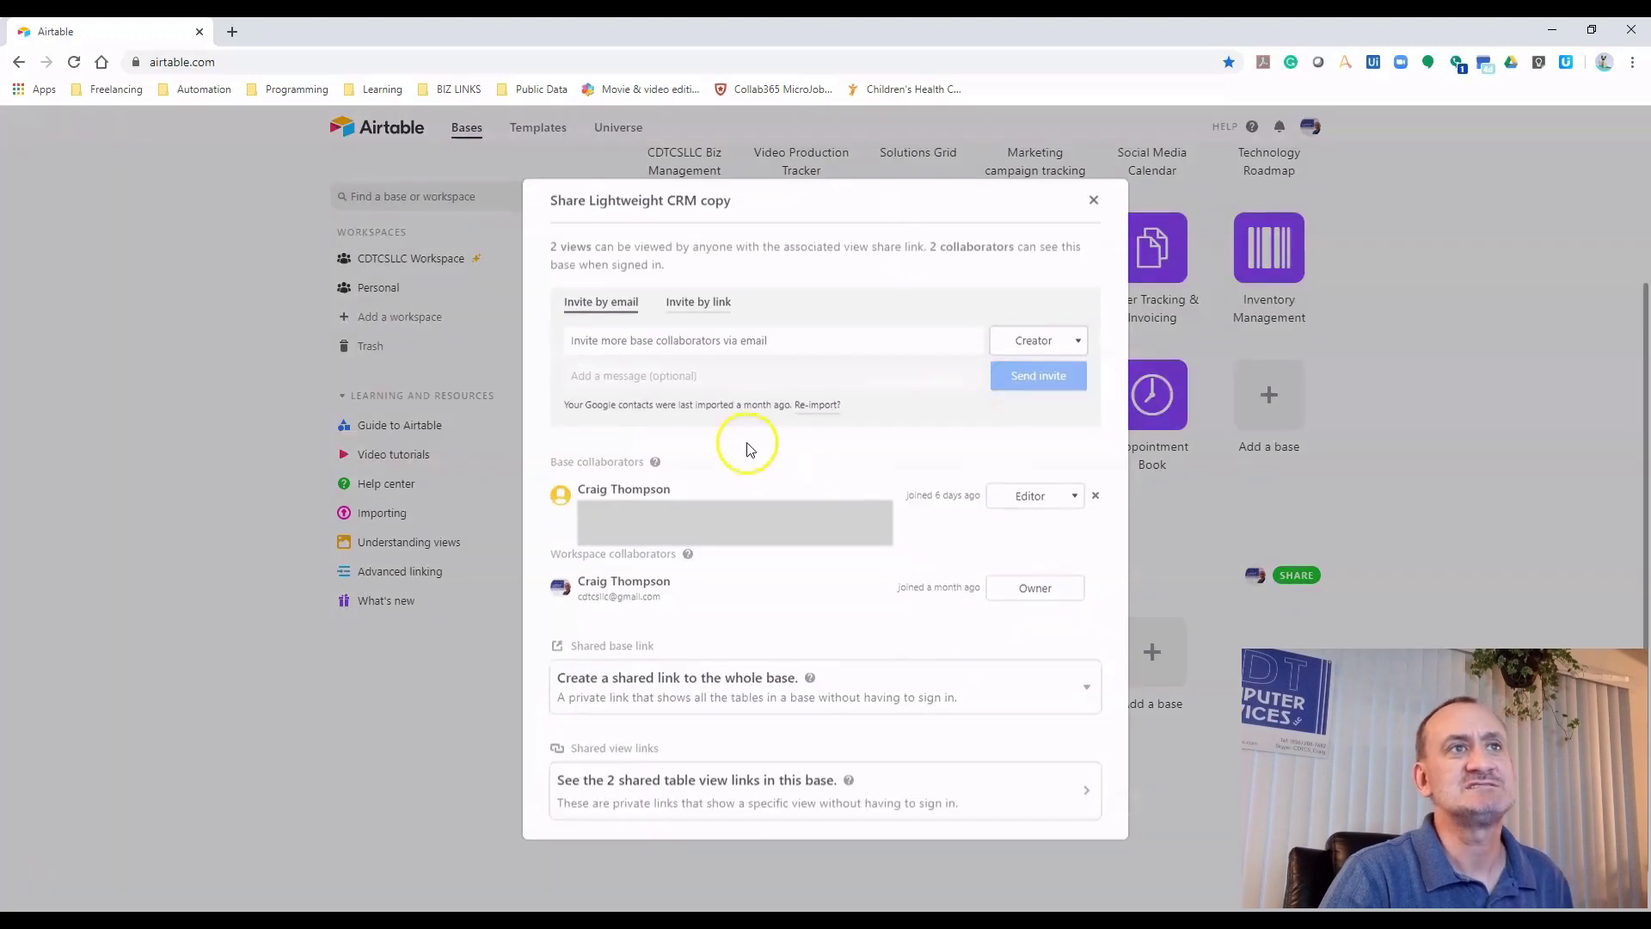
pyautogui.click(772, 337)
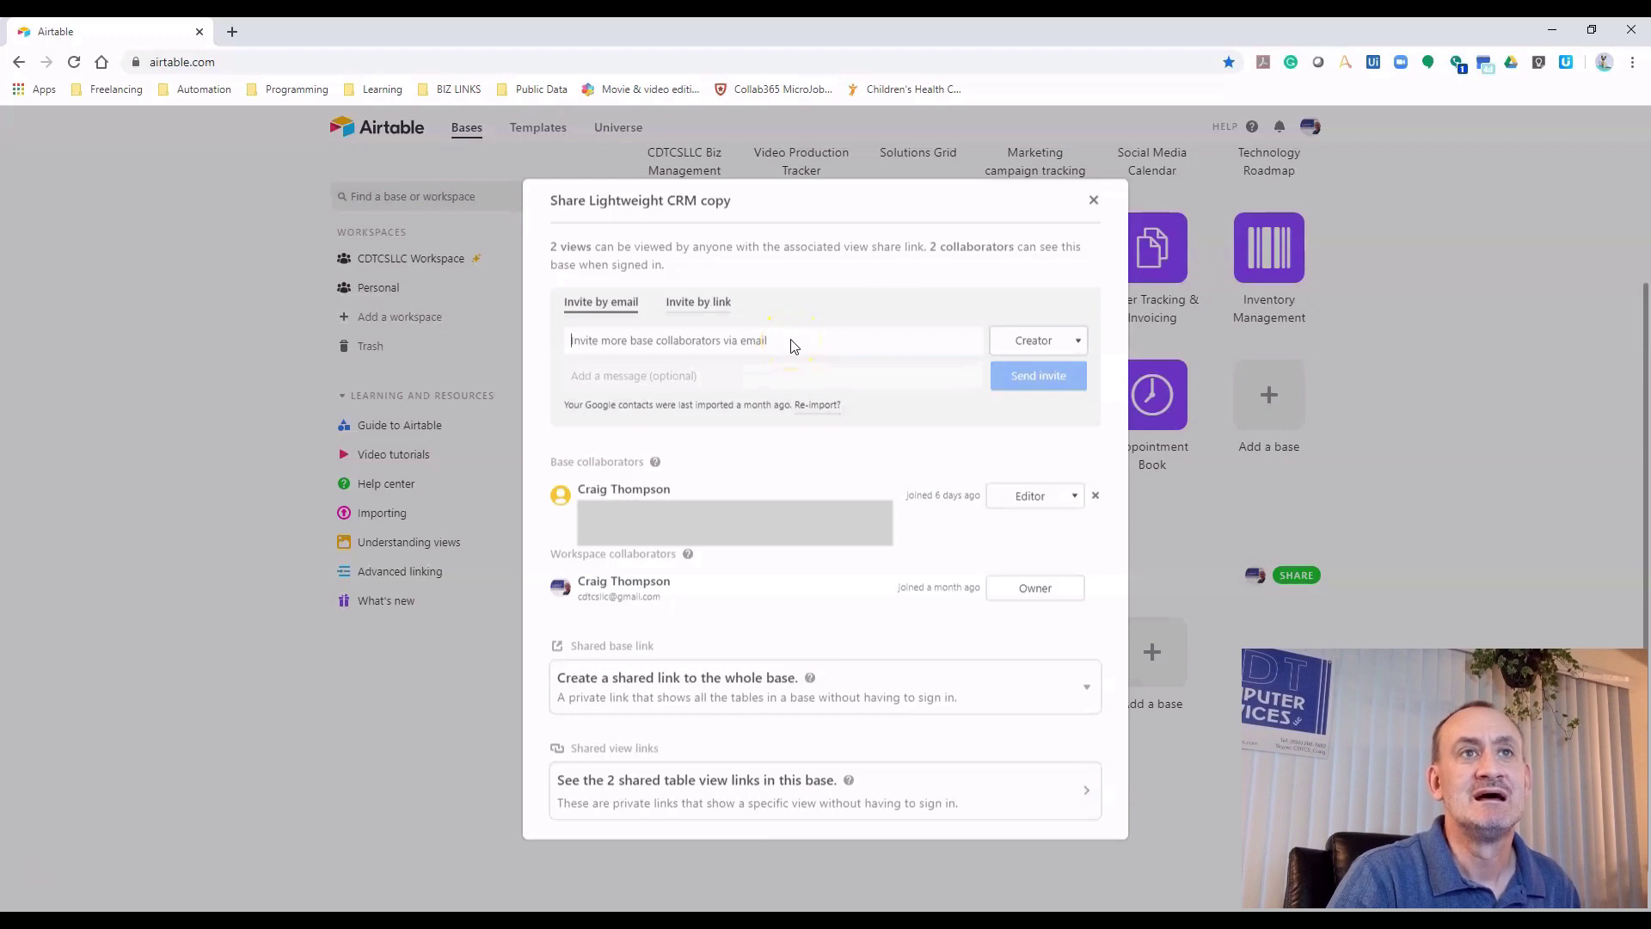
pyautogui.click(1075, 340)
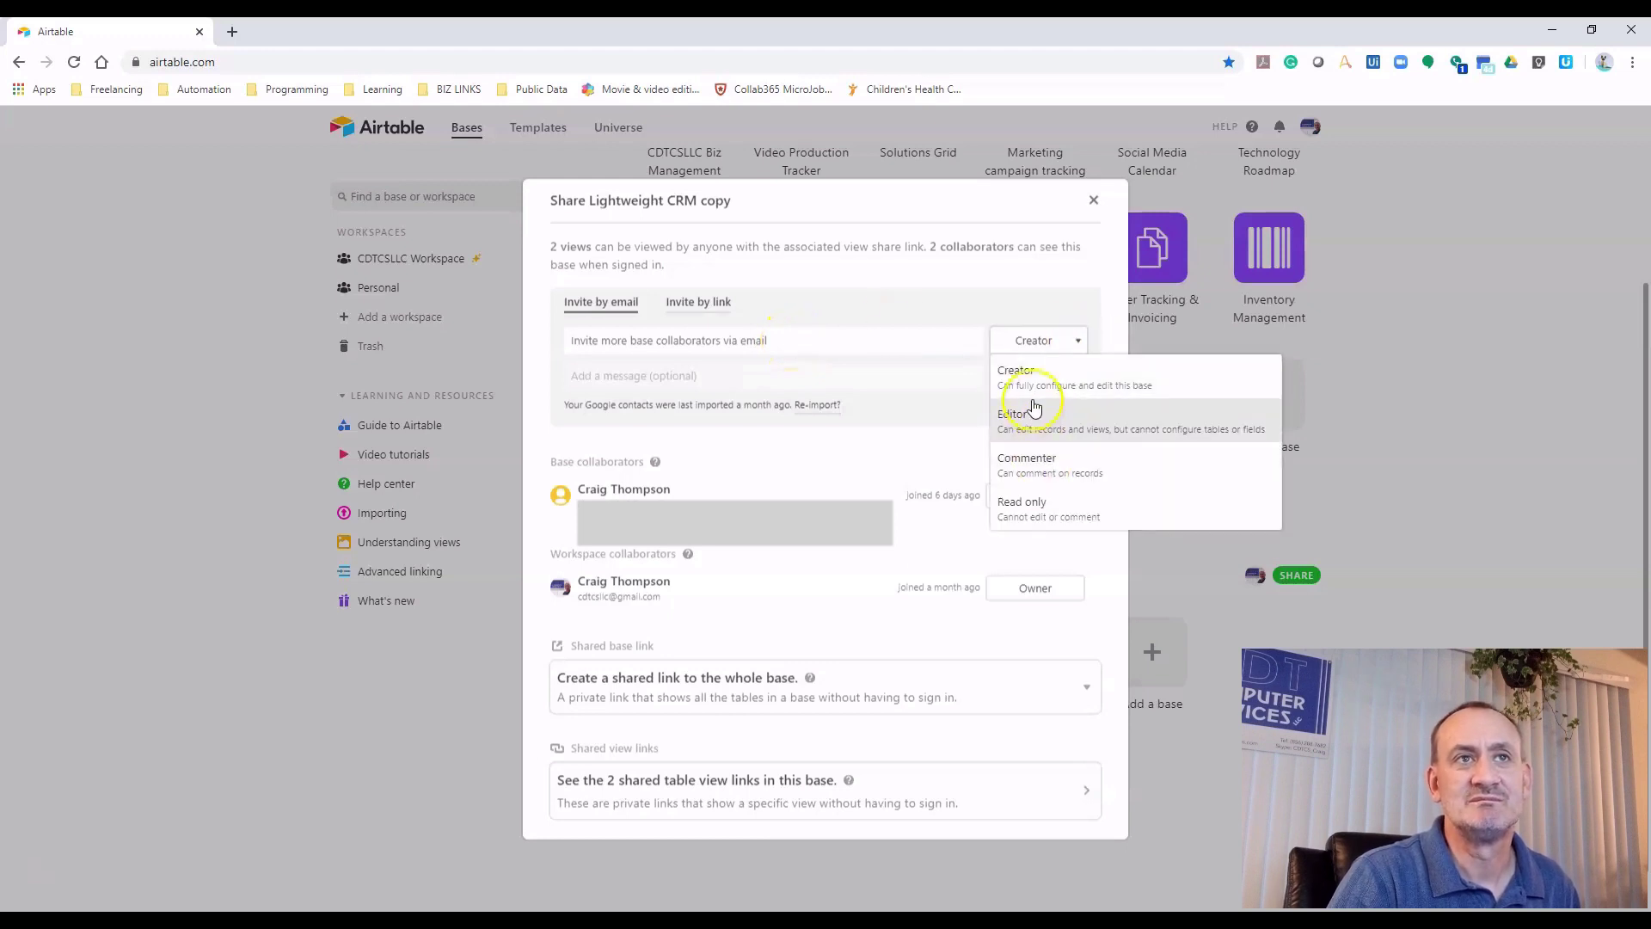
pyautogui.click(1414, 357)
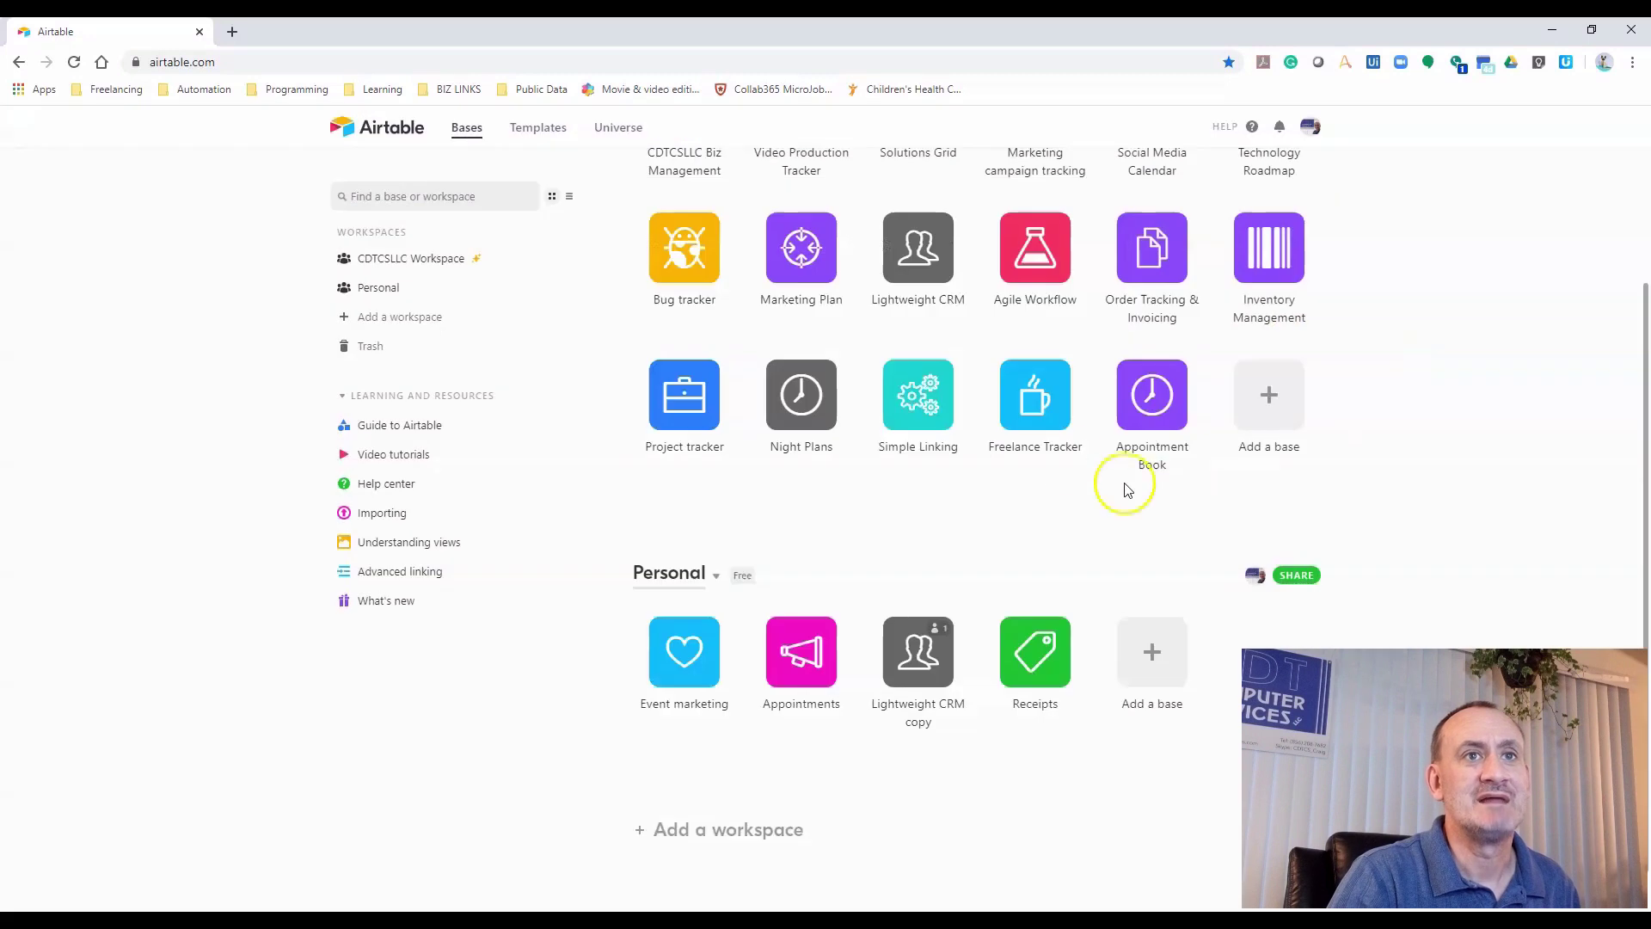
# Explore inviting collaborators by link, trying Editor access restricted to one email domain, and leave the sharing settings without creating the link
pyautogui.click(951, 633)
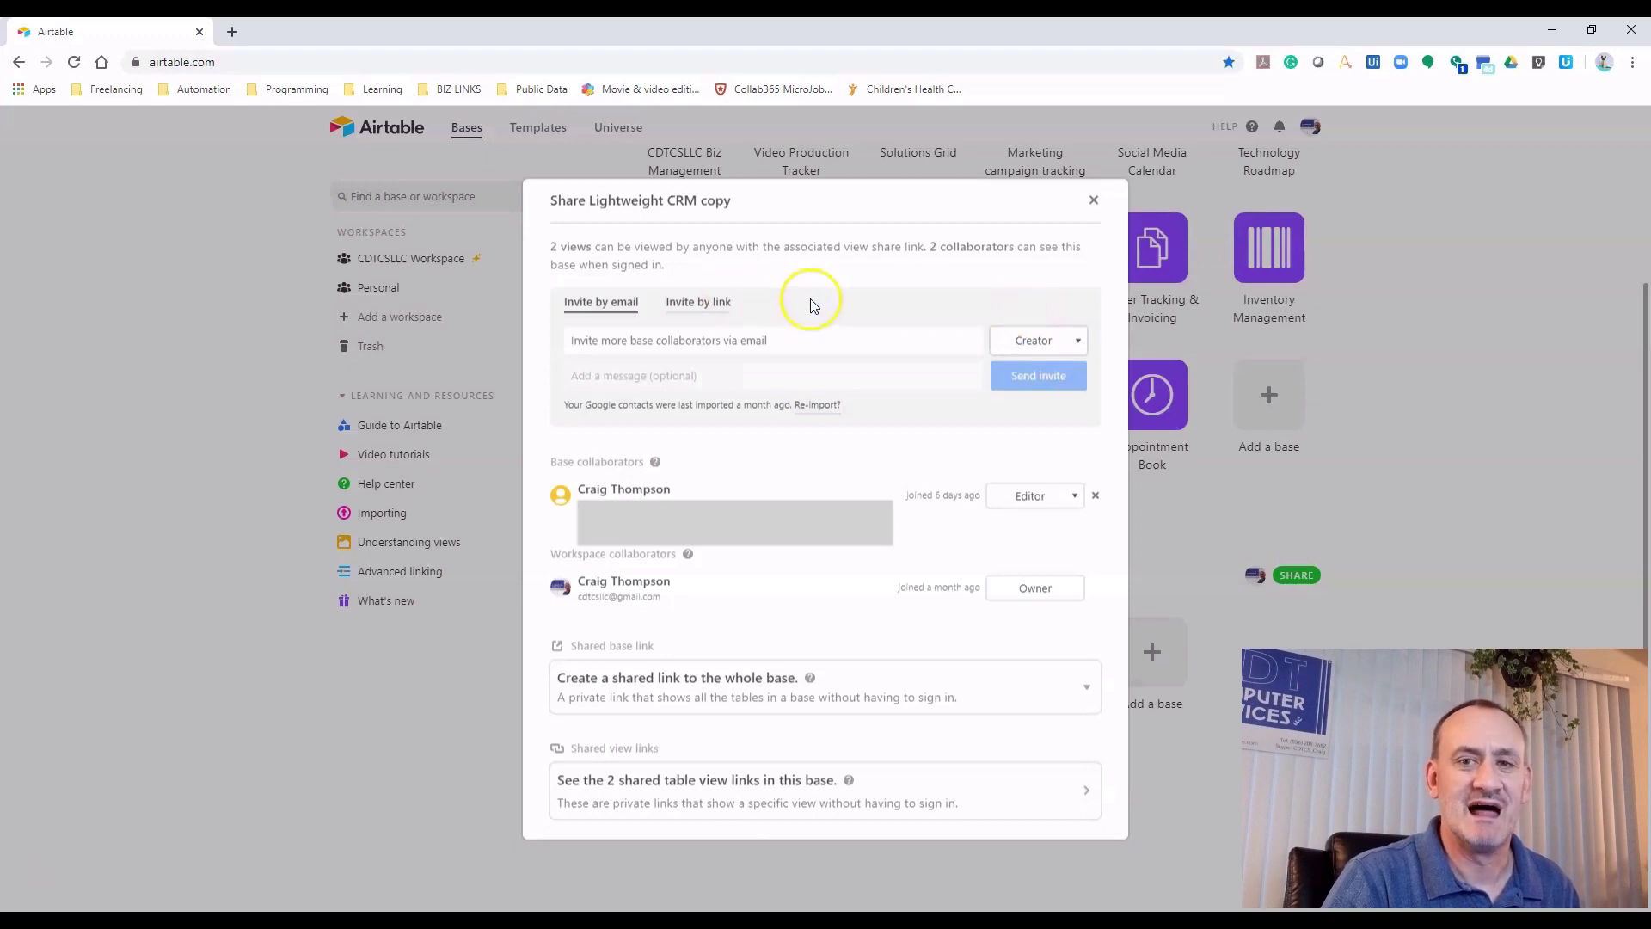
pyautogui.click(698, 302)
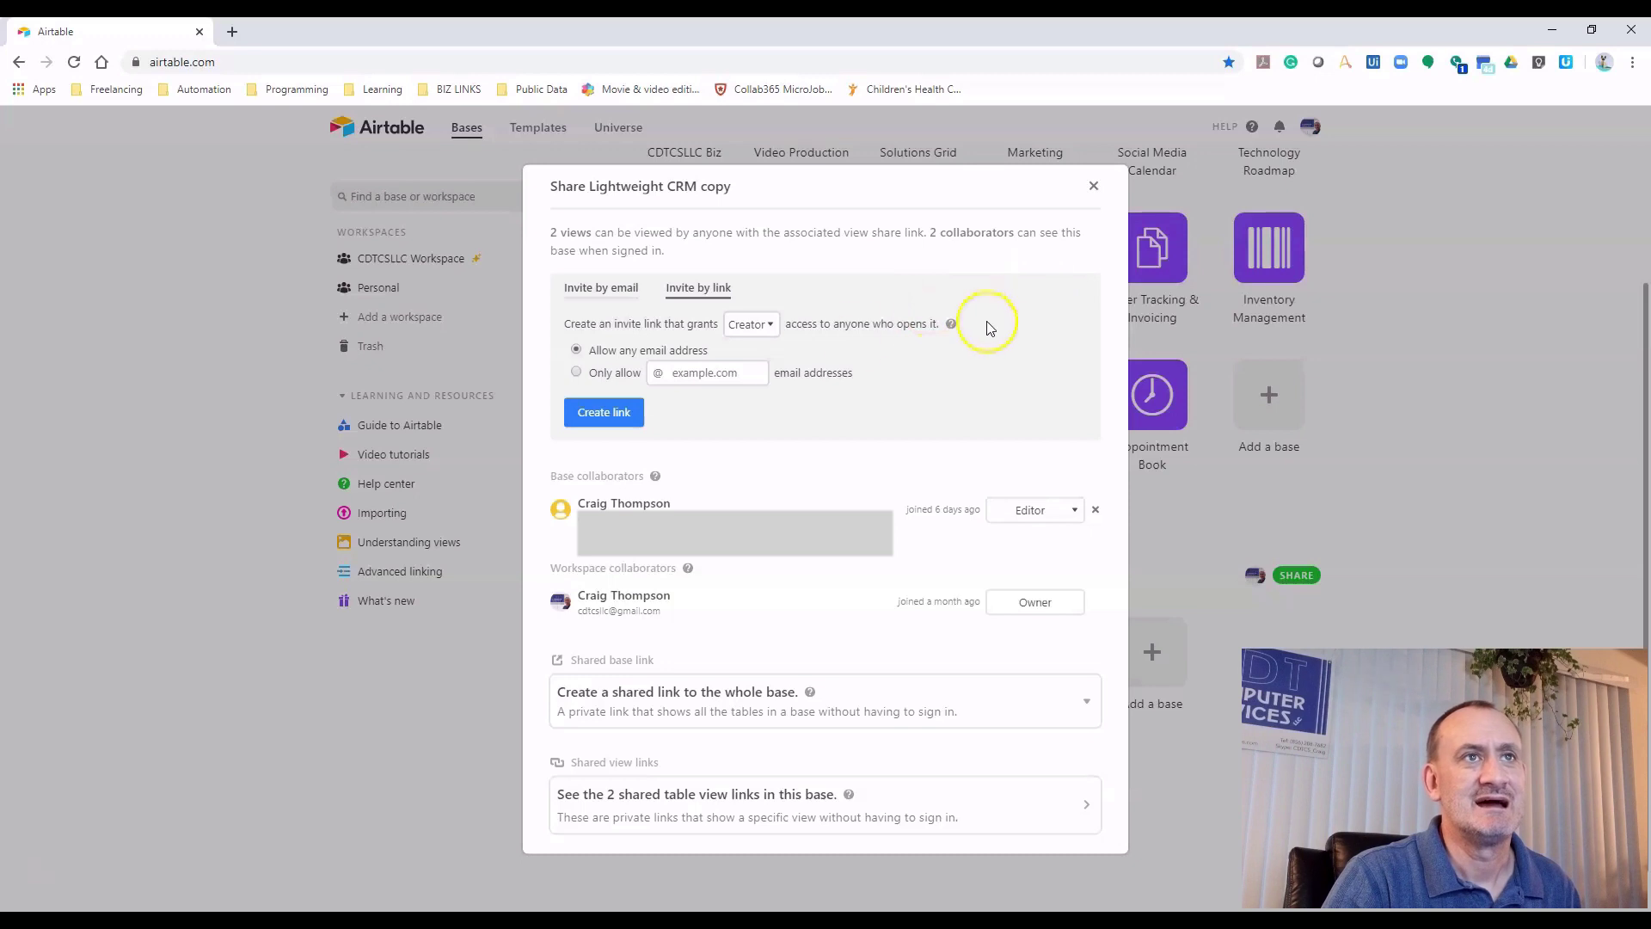
pyautogui.click(768, 325)
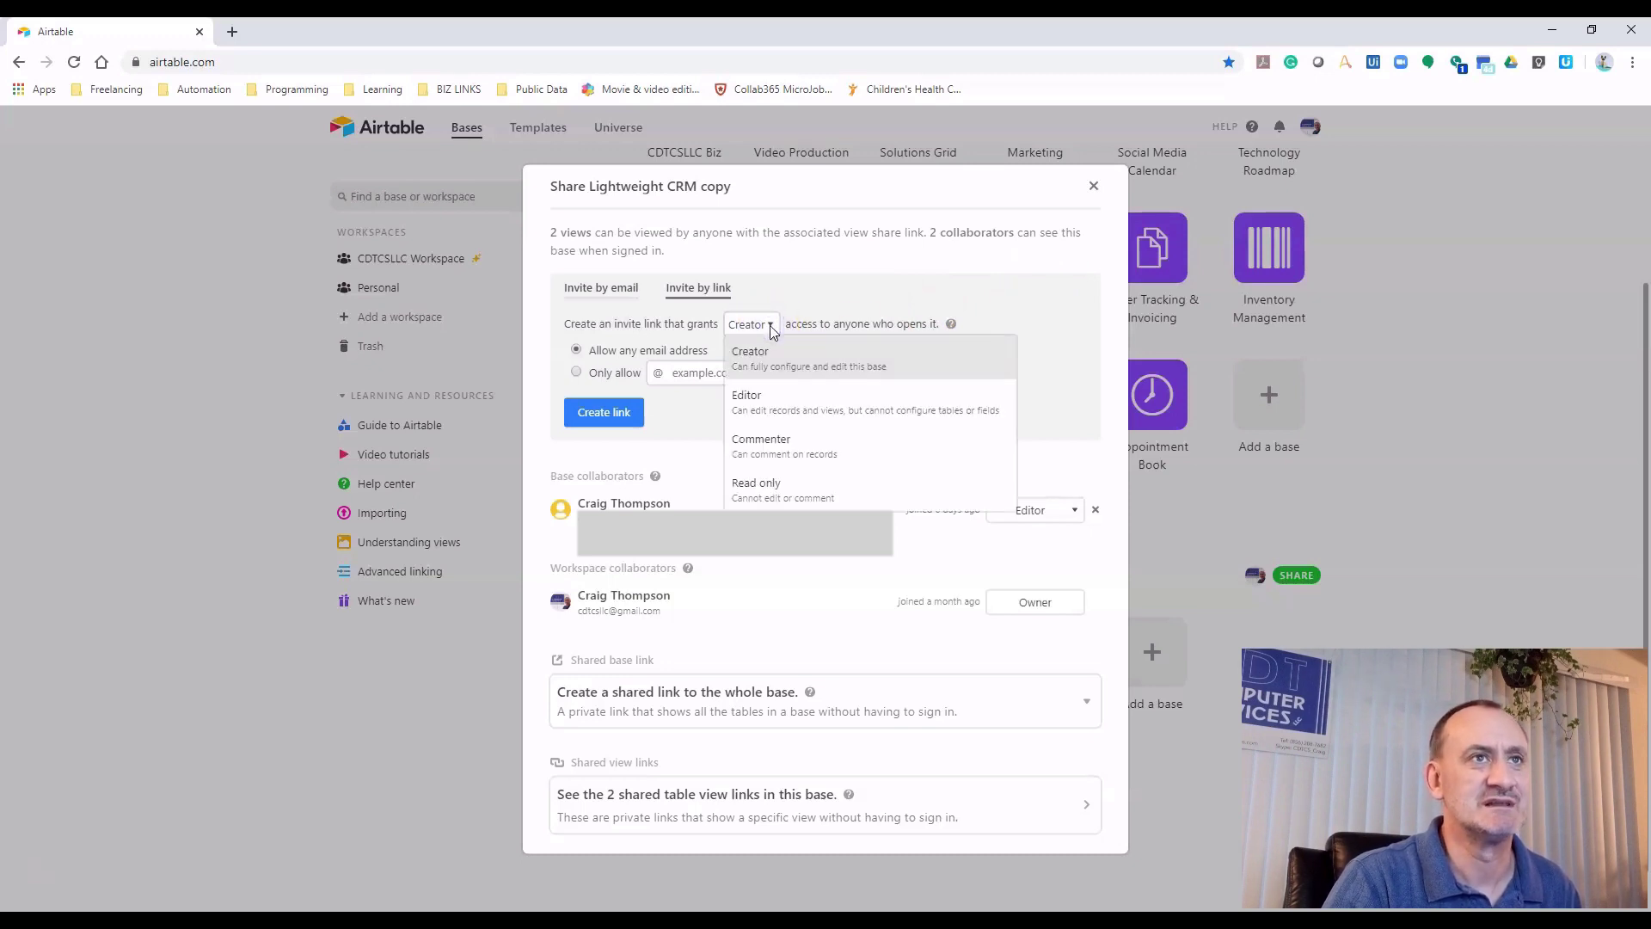
pyautogui.click(754, 396)
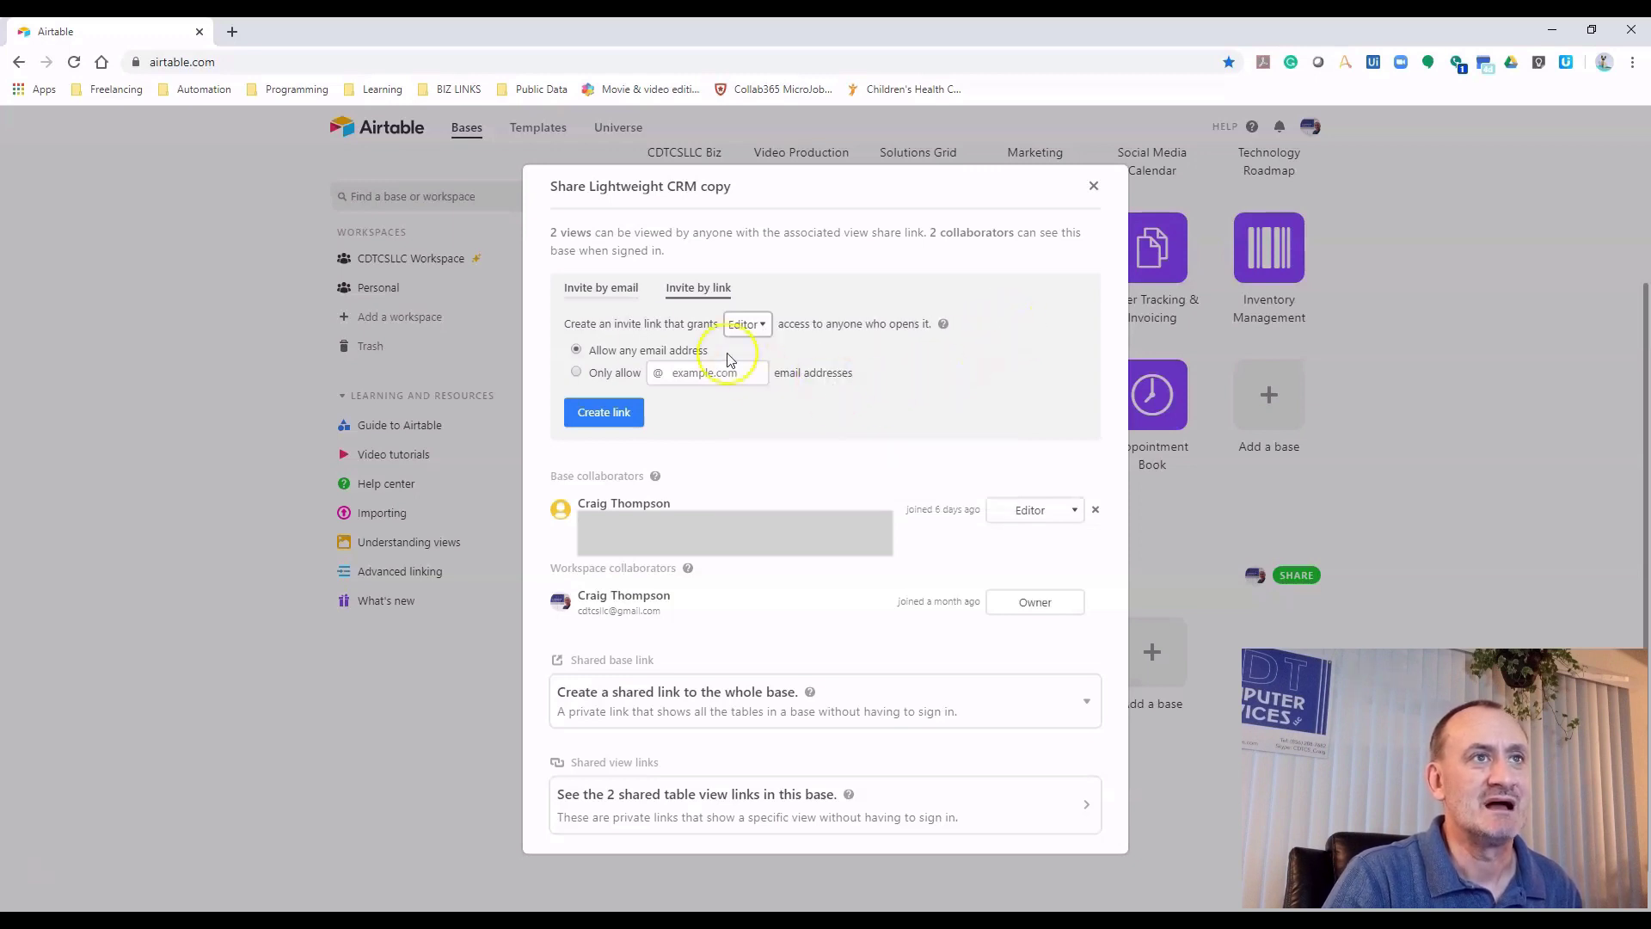
pyautogui.click(575, 375)
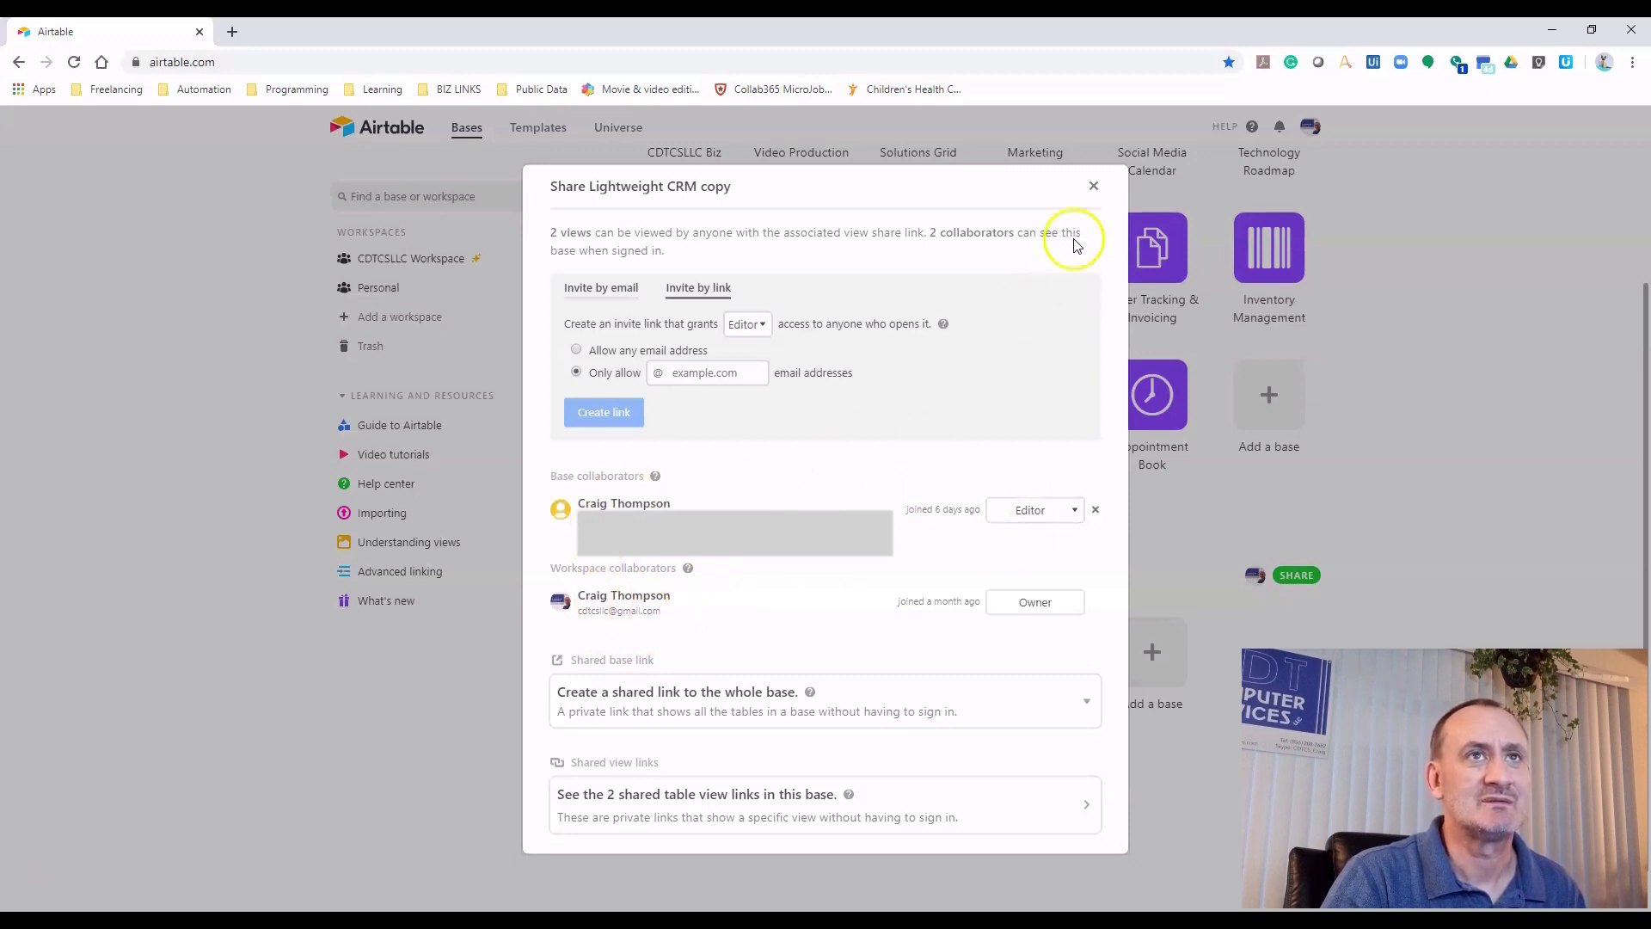
pyautogui.click(1096, 191)
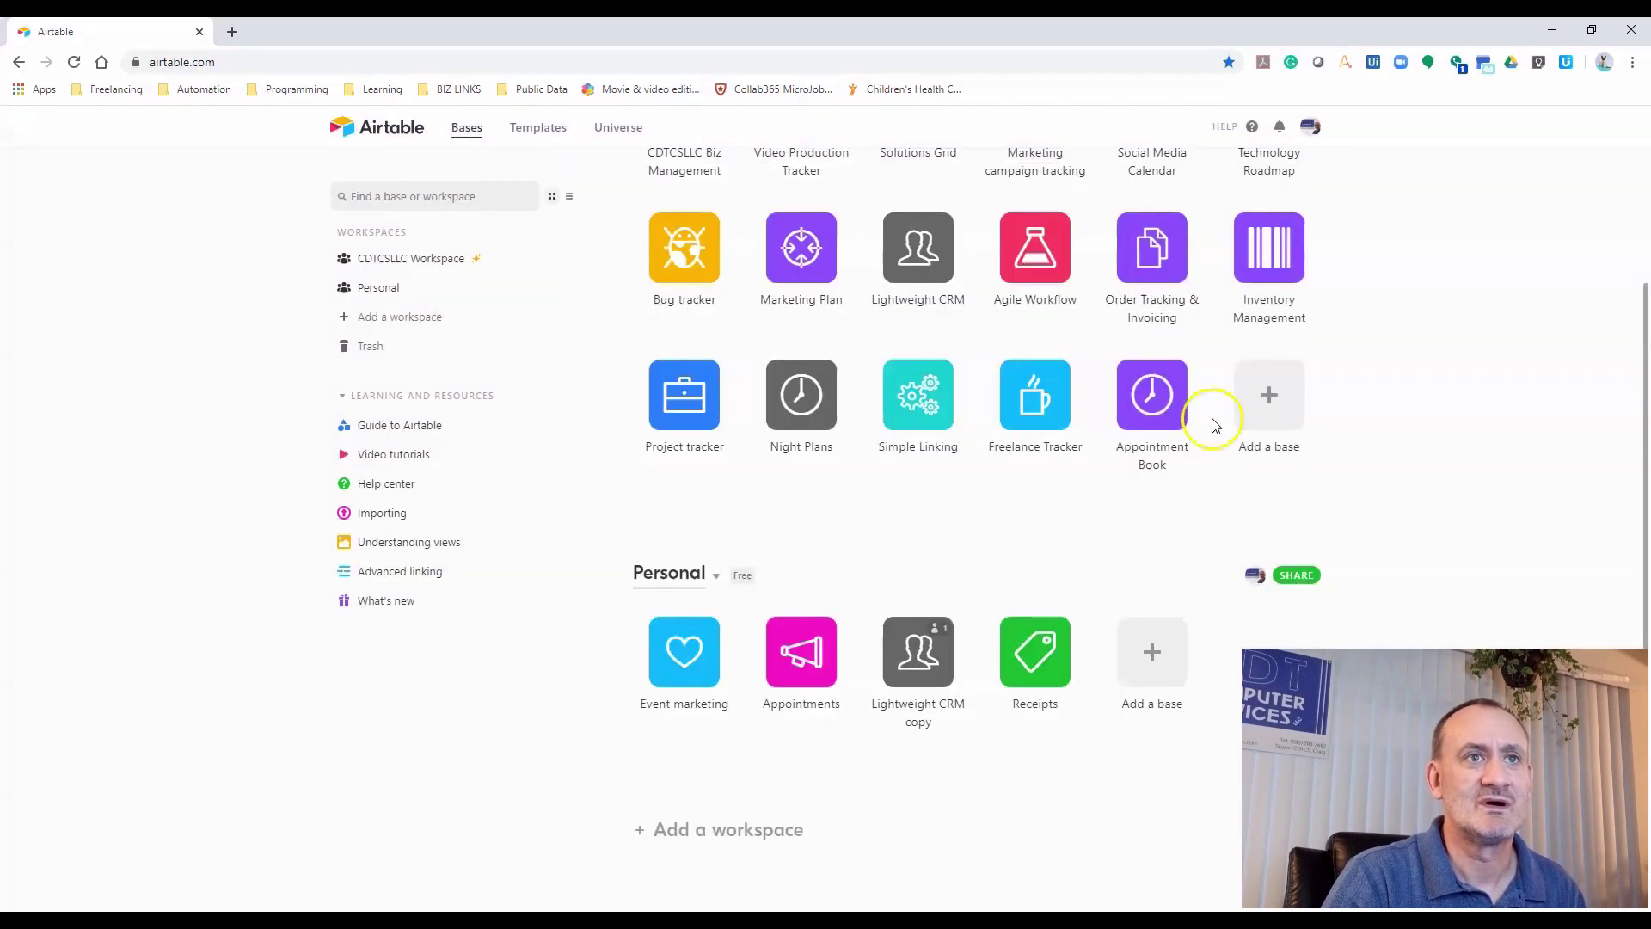
# Add a Collaborator field named Owner to the Activities table of the Lightweight CRM copy base and widen its column
pyautogui.click(919, 669)
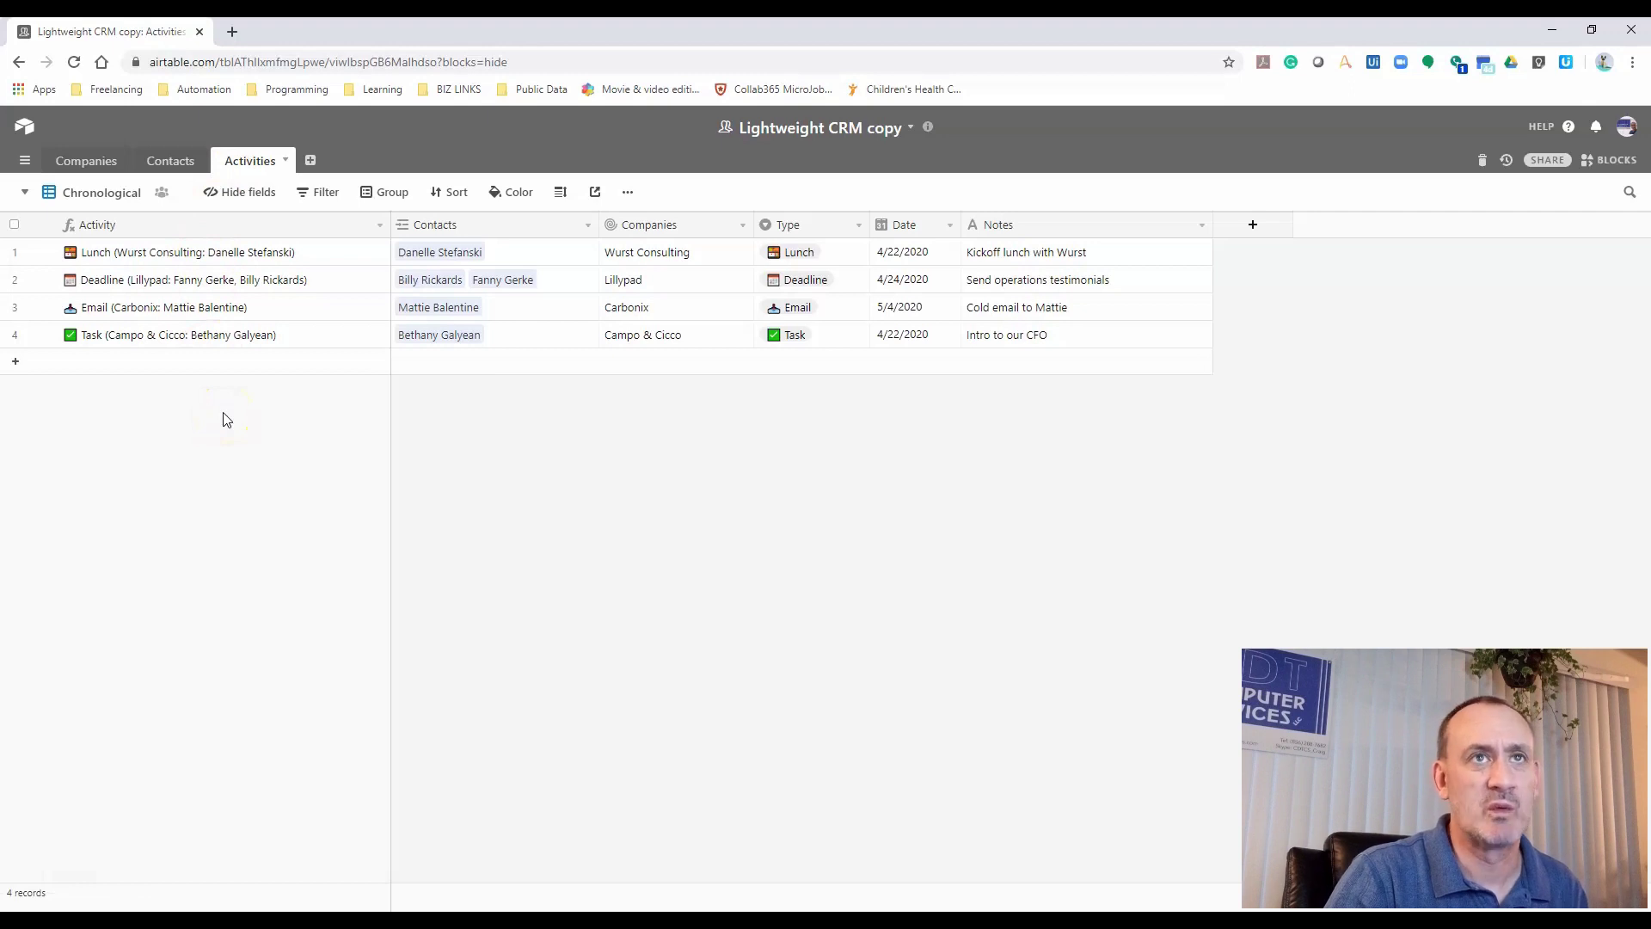
pyautogui.click(1242, 227)
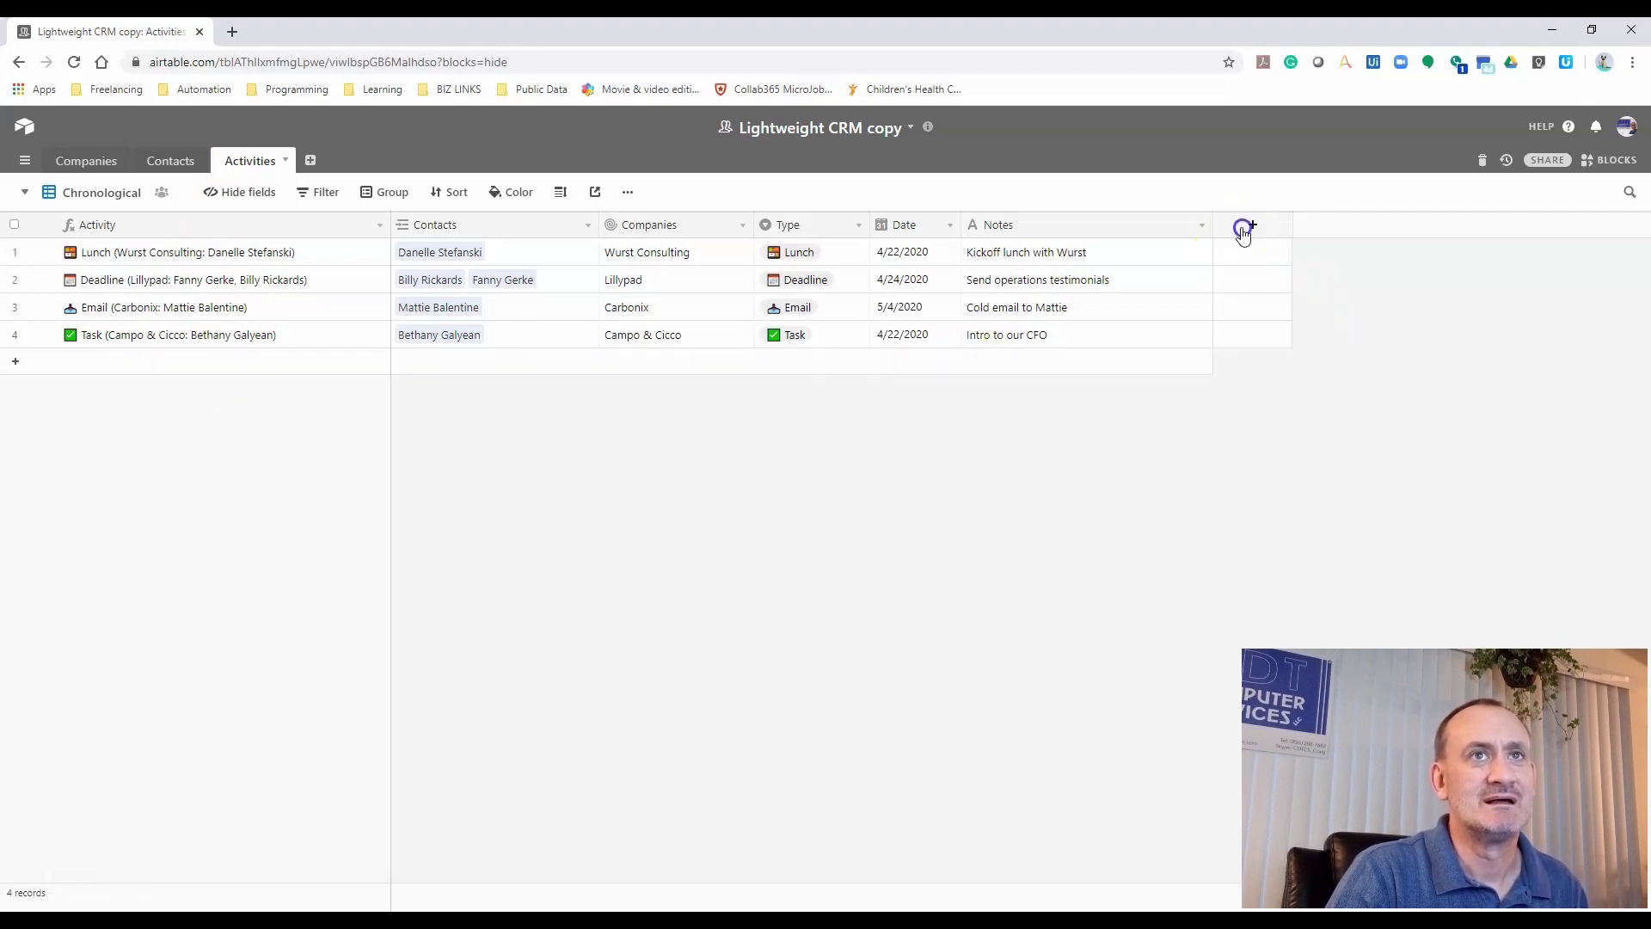
pyautogui.write('Owner')
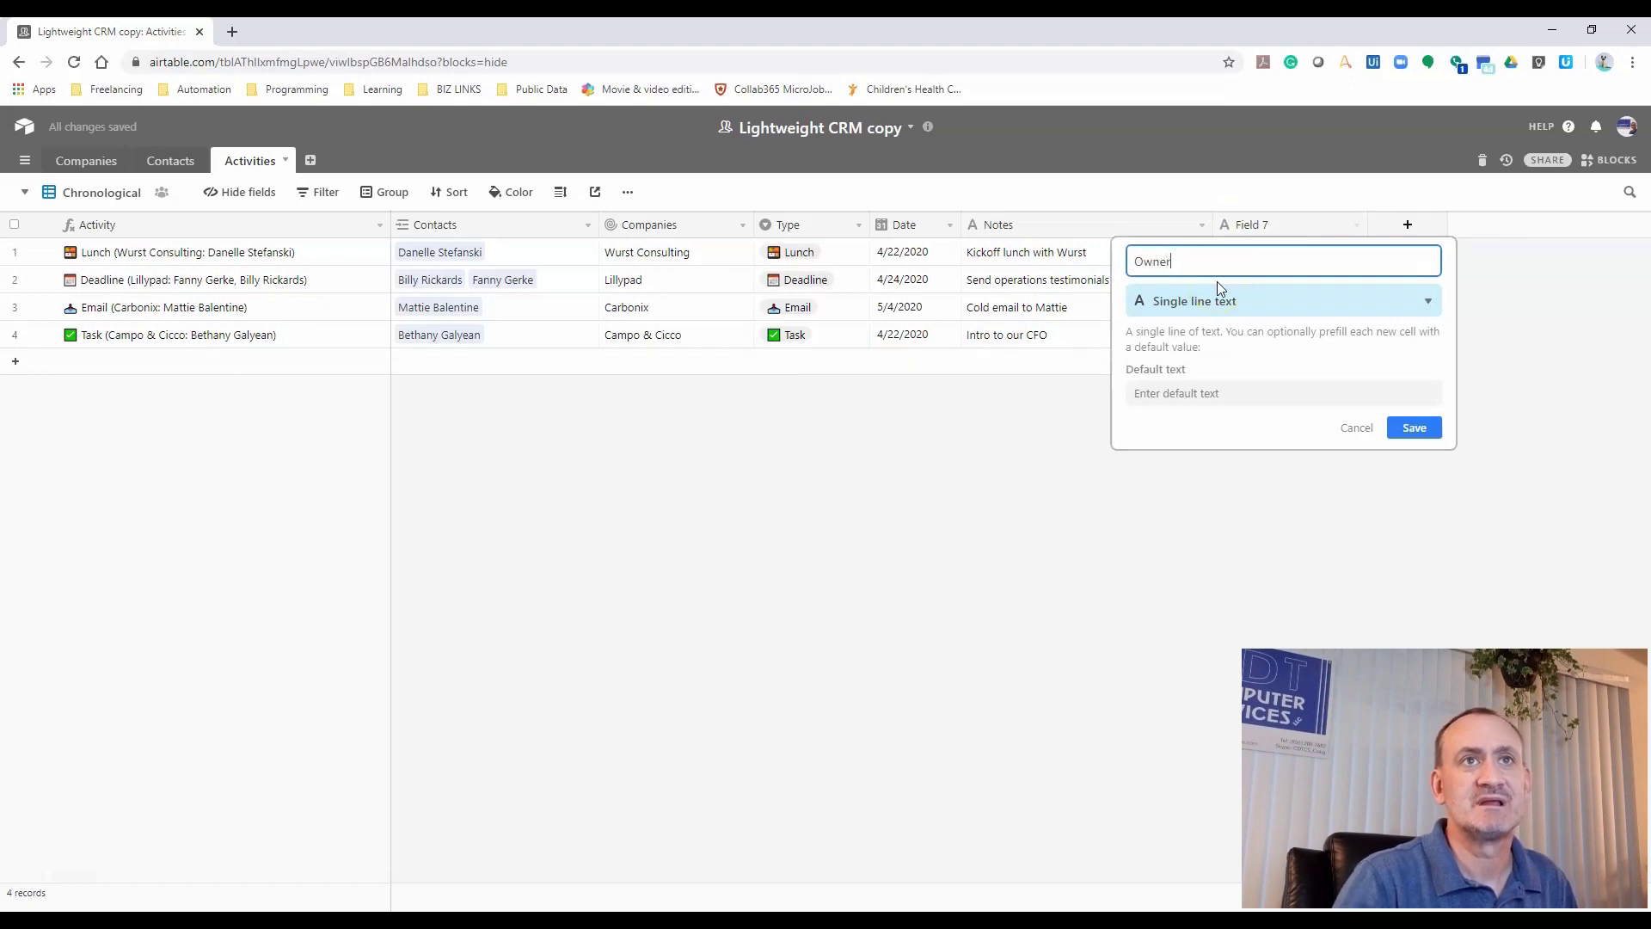
pyautogui.click(1225, 295)
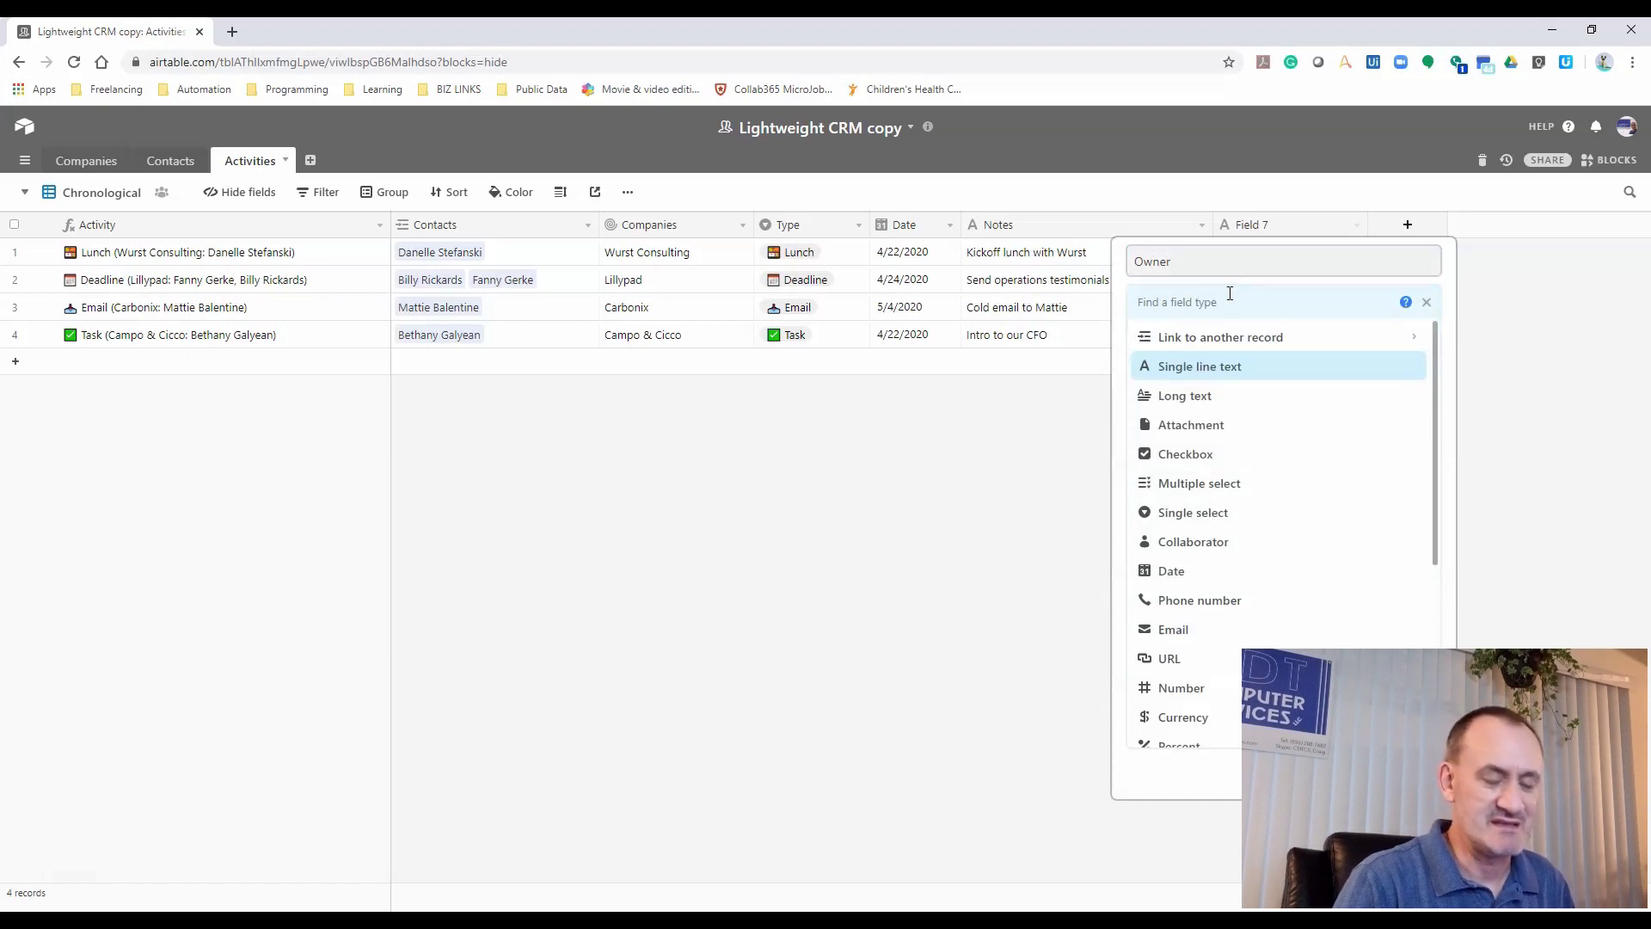
pyautogui.write('colla')
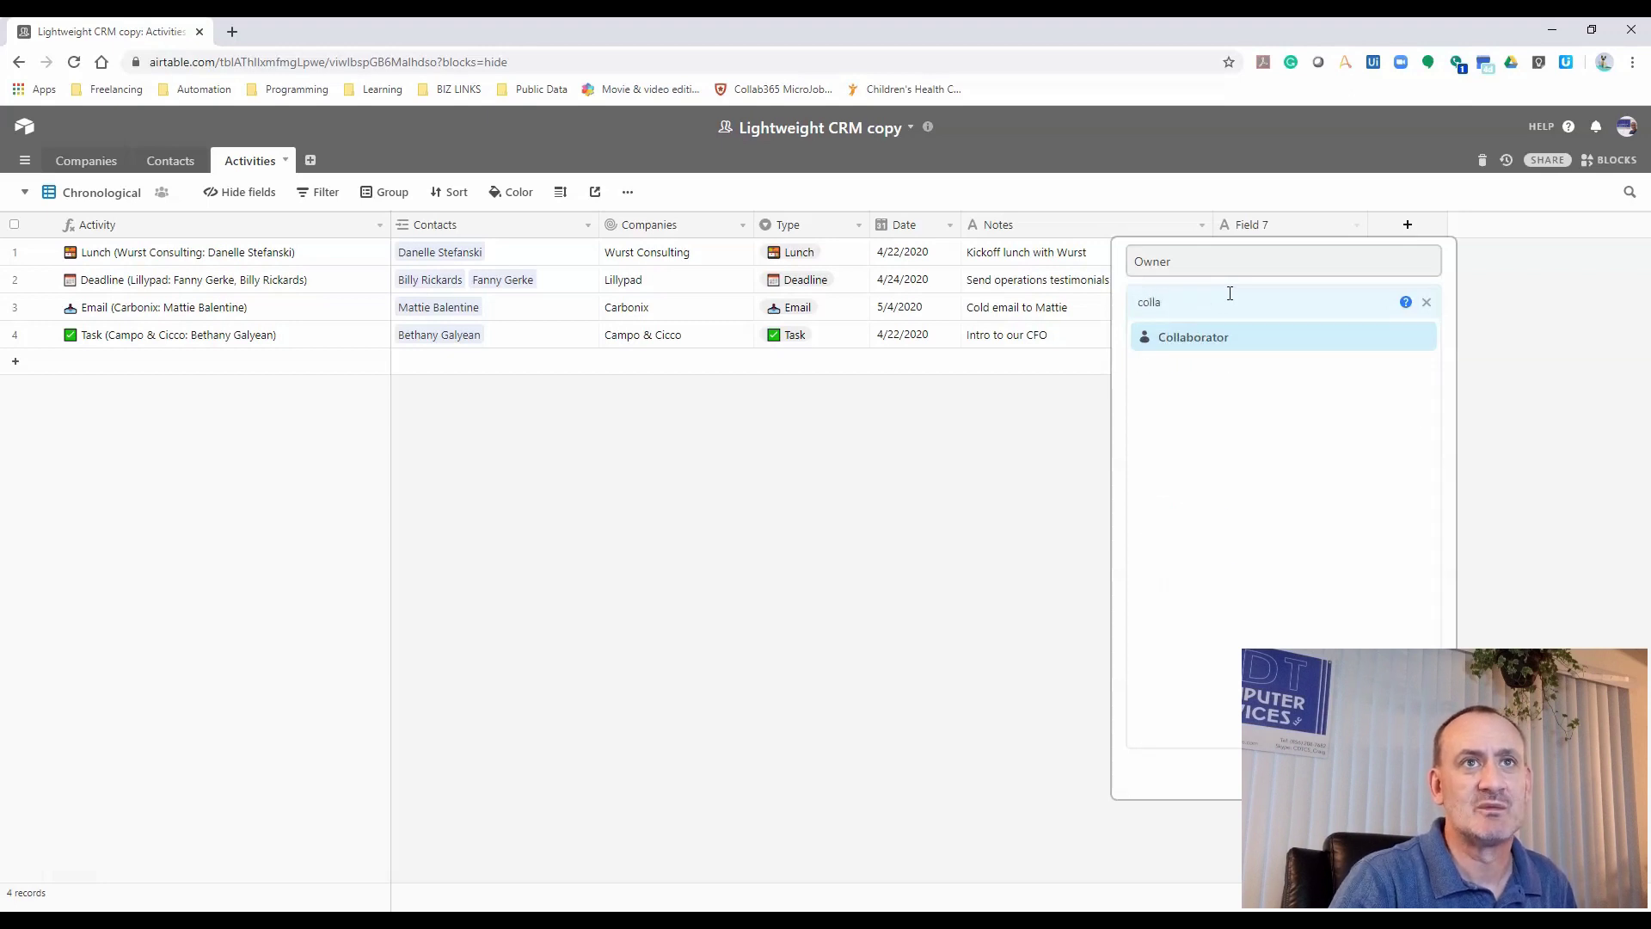
pyautogui.click(1211, 335)
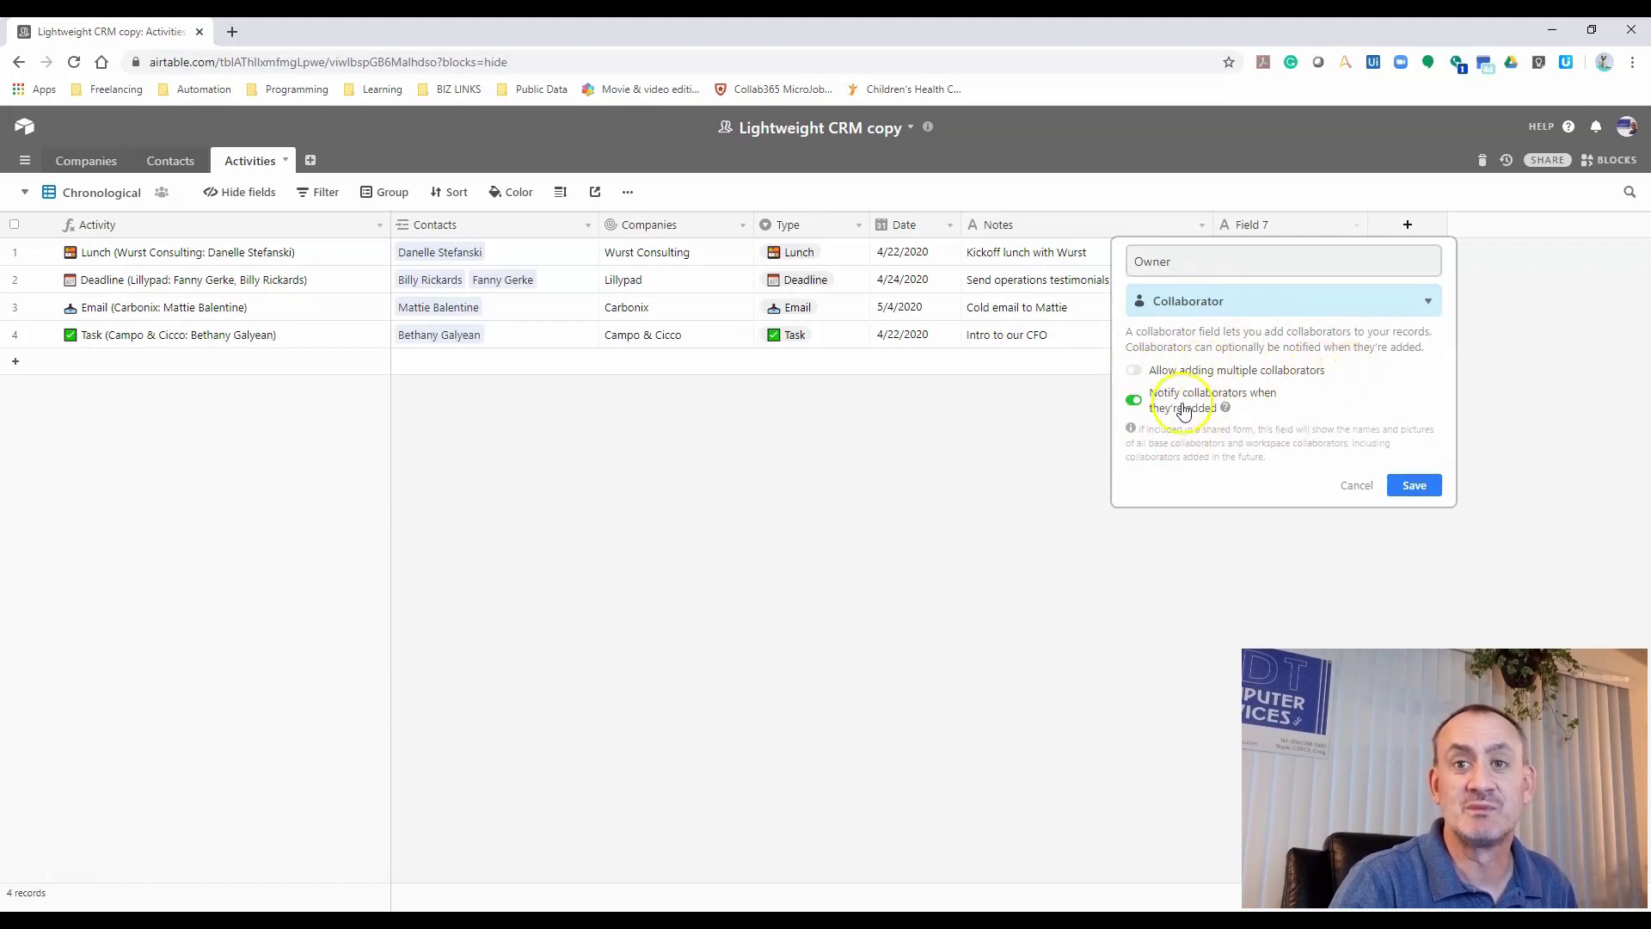
pyautogui.click(1403, 484)
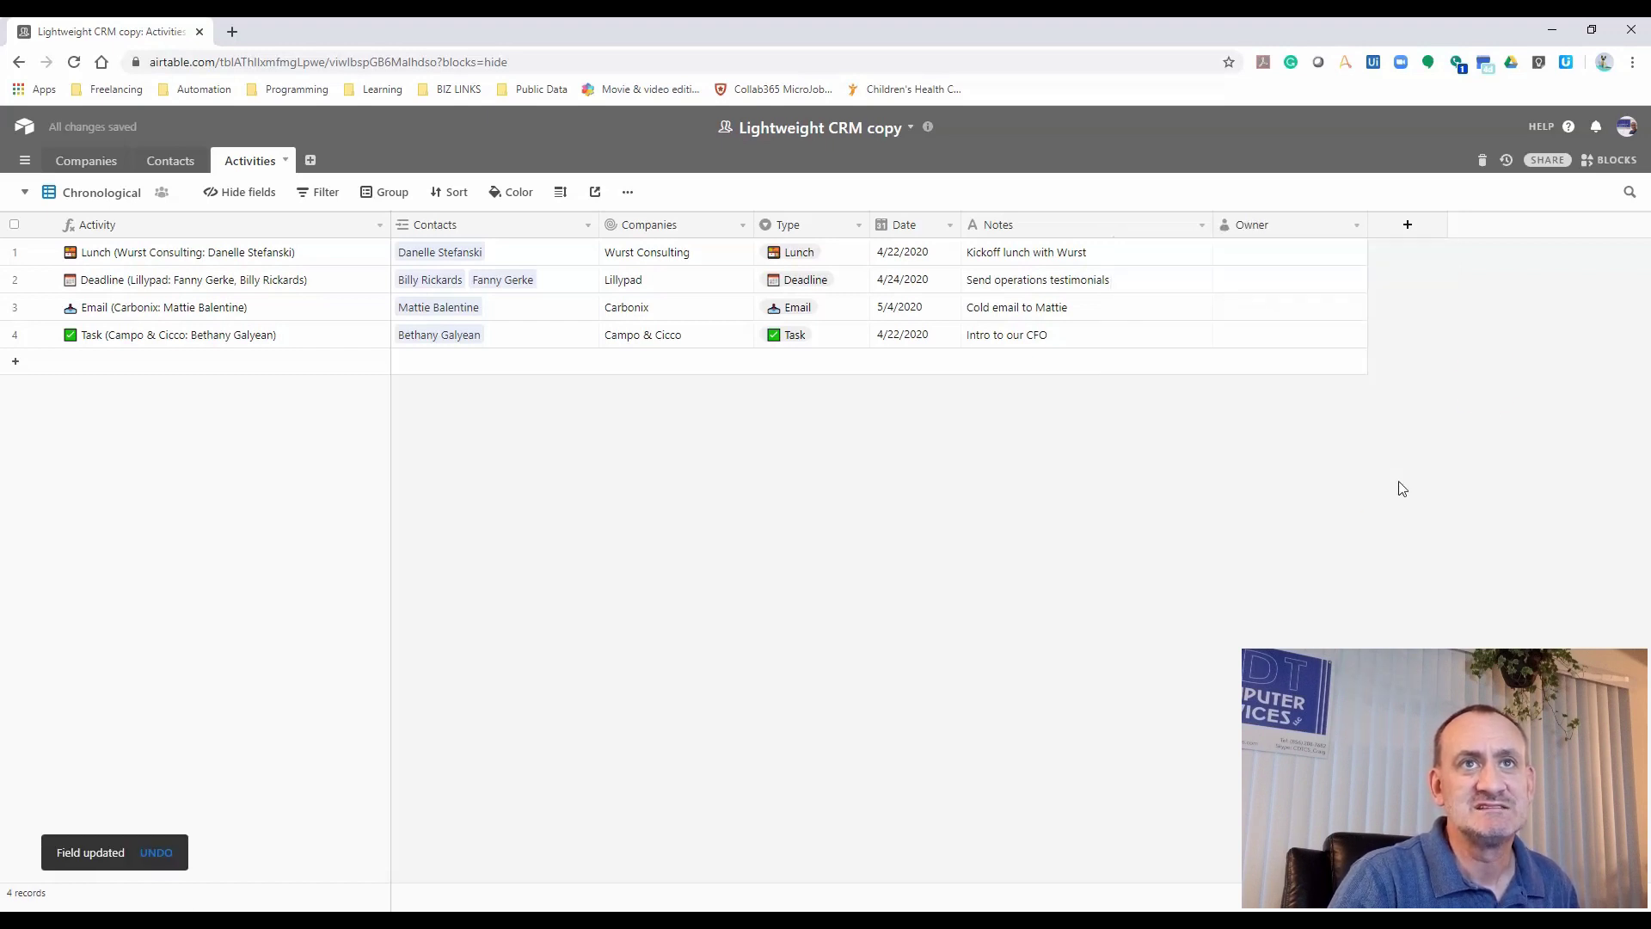
pyautogui.moveTo(1368, 226); pyautogui.dragTo(1445, 218)
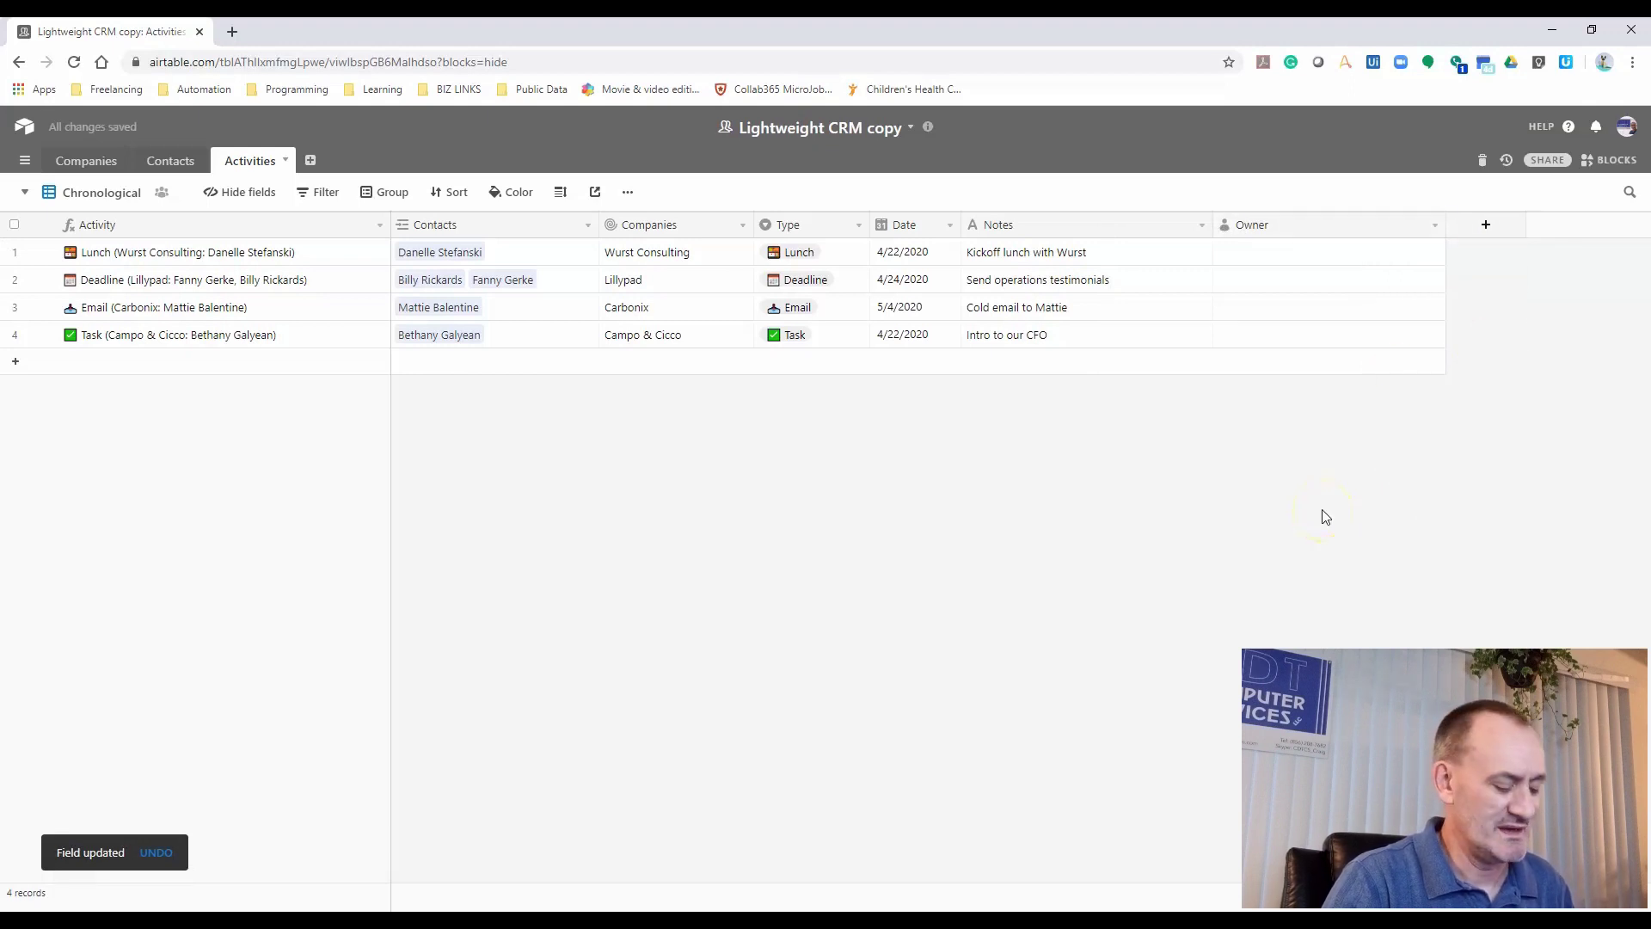
# Assign the workspace owner's account as Owner of the Wurst Consulting lunch activity
pyautogui.click(1352, 251)
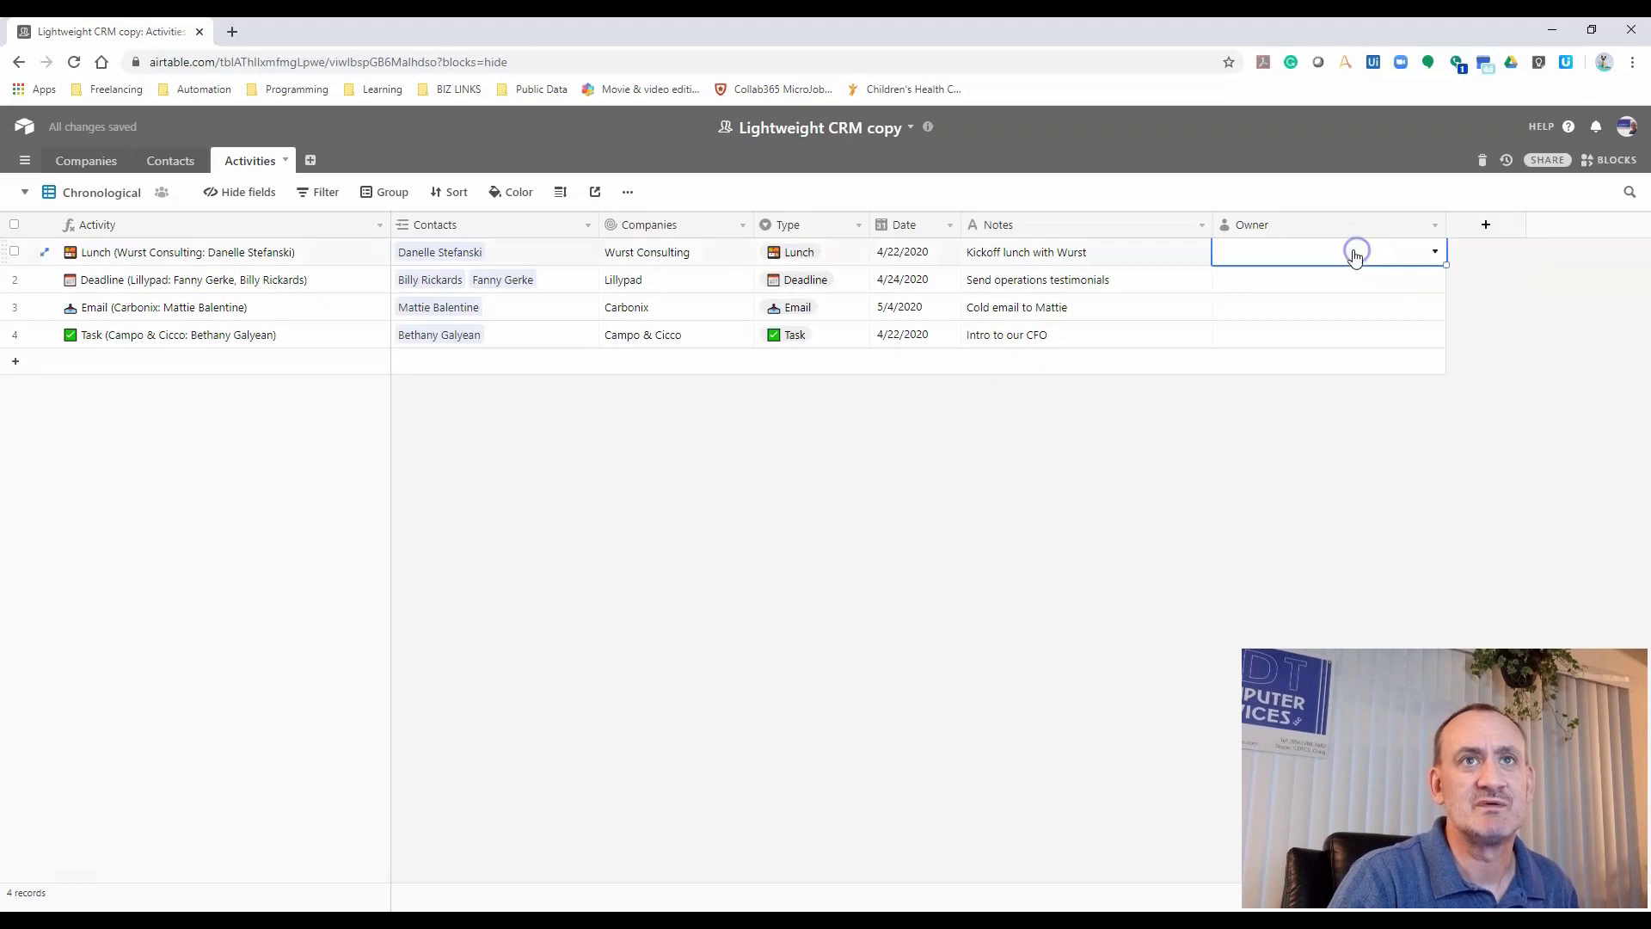
pyautogui.click(1433, 252)
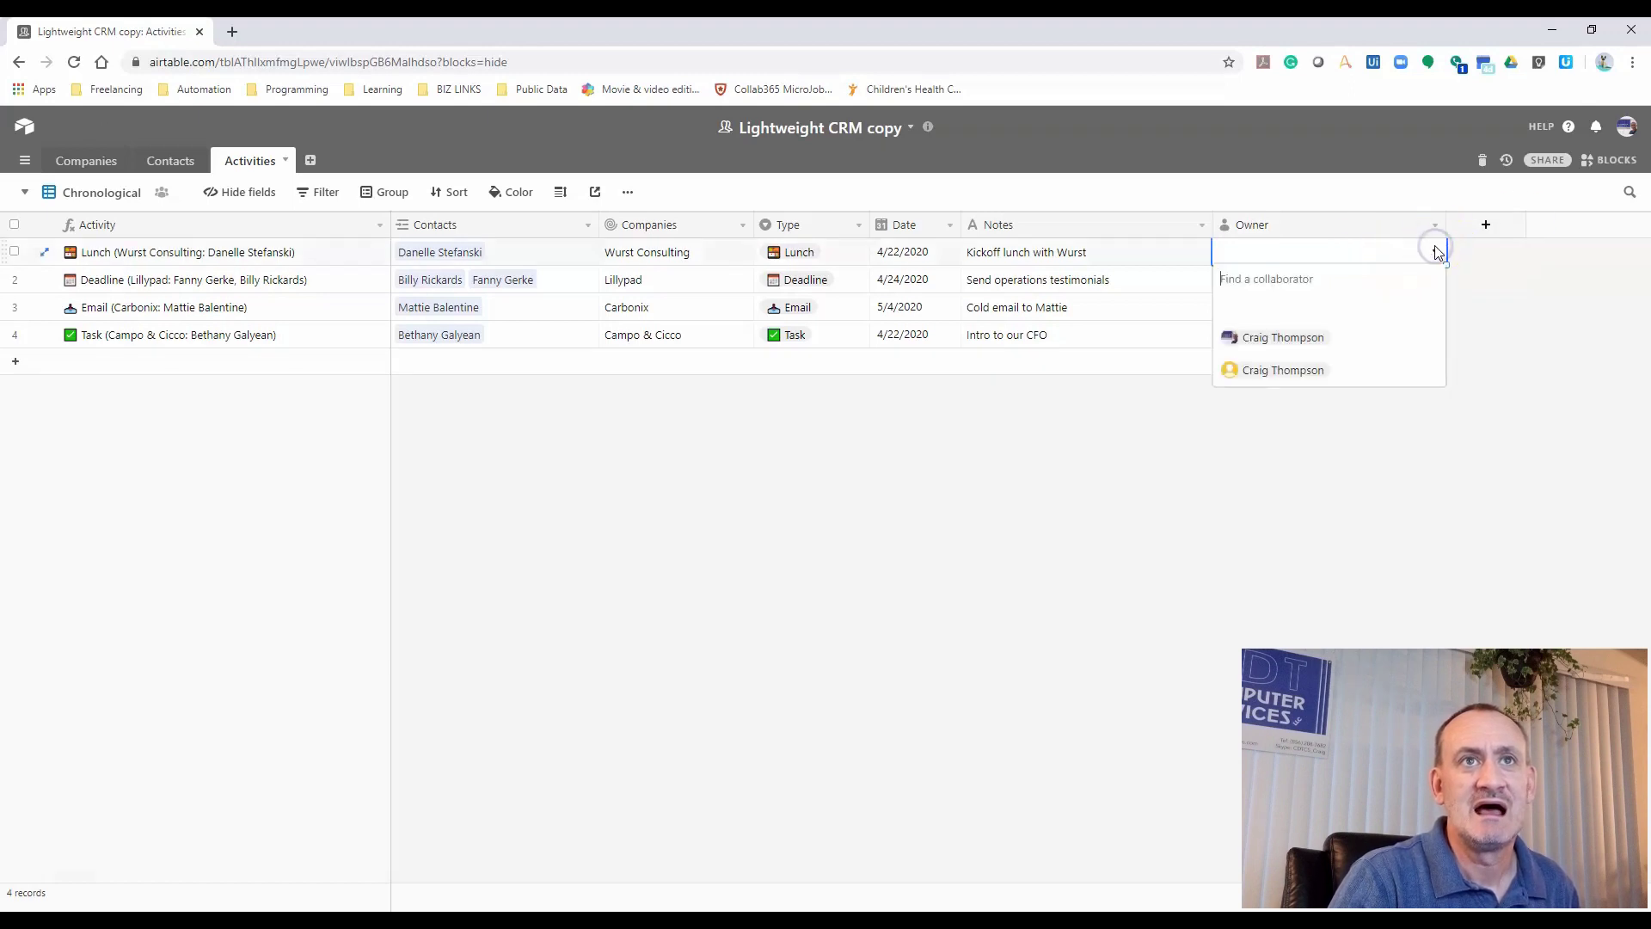
pyautogui.click(1284, 370)
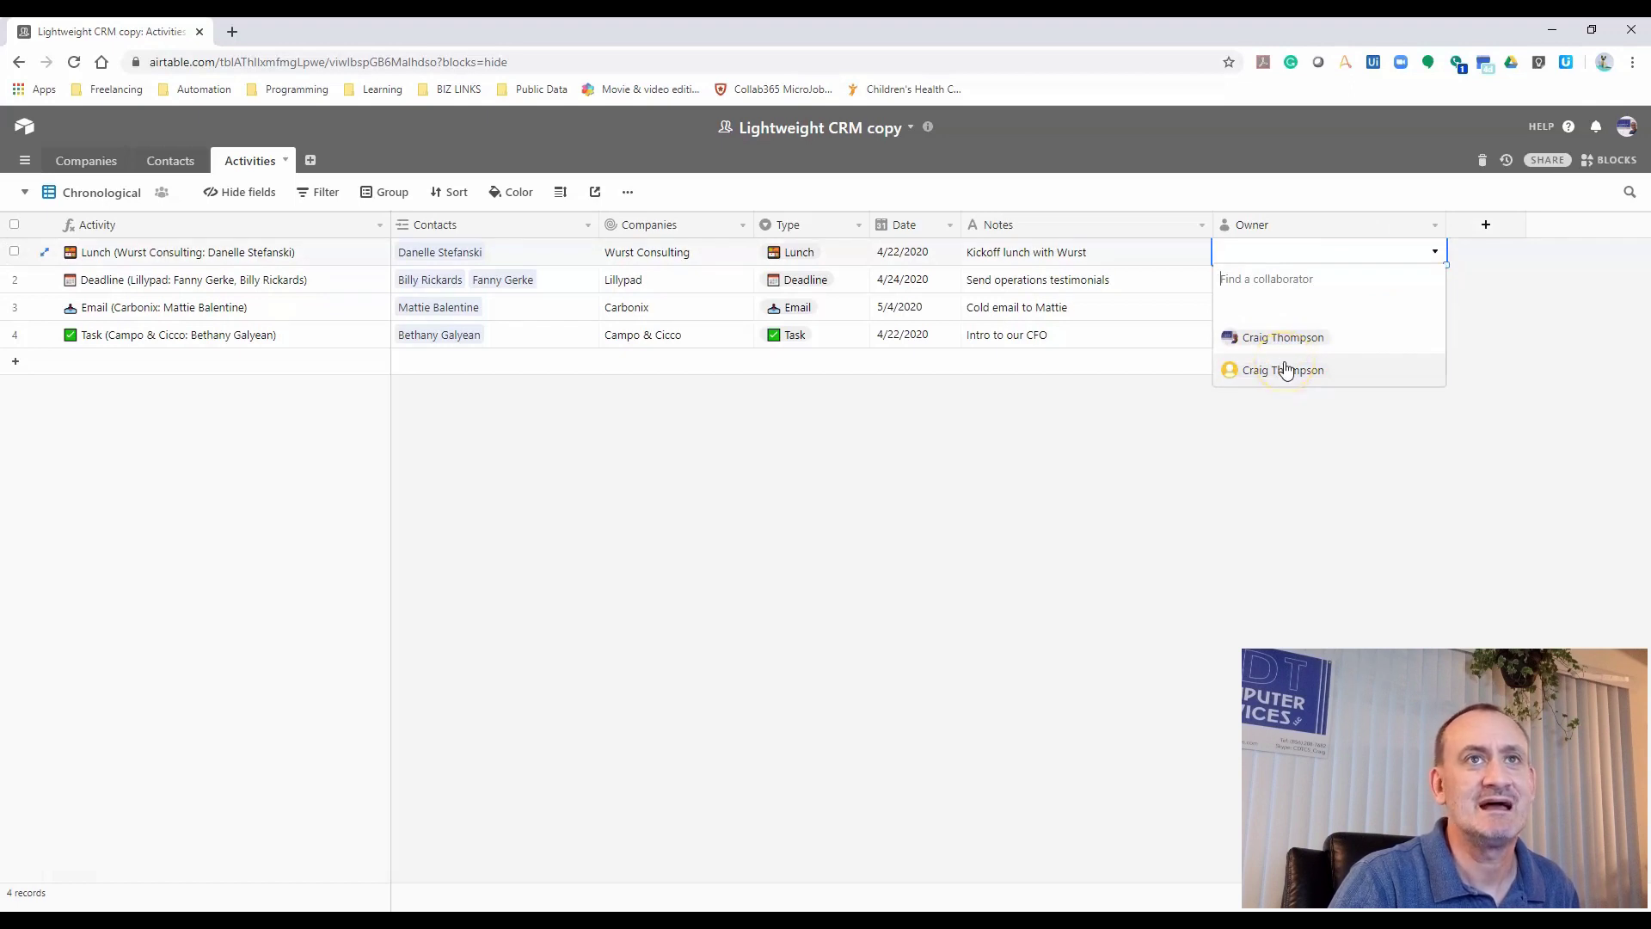
pyautogui.click(1289, 336)
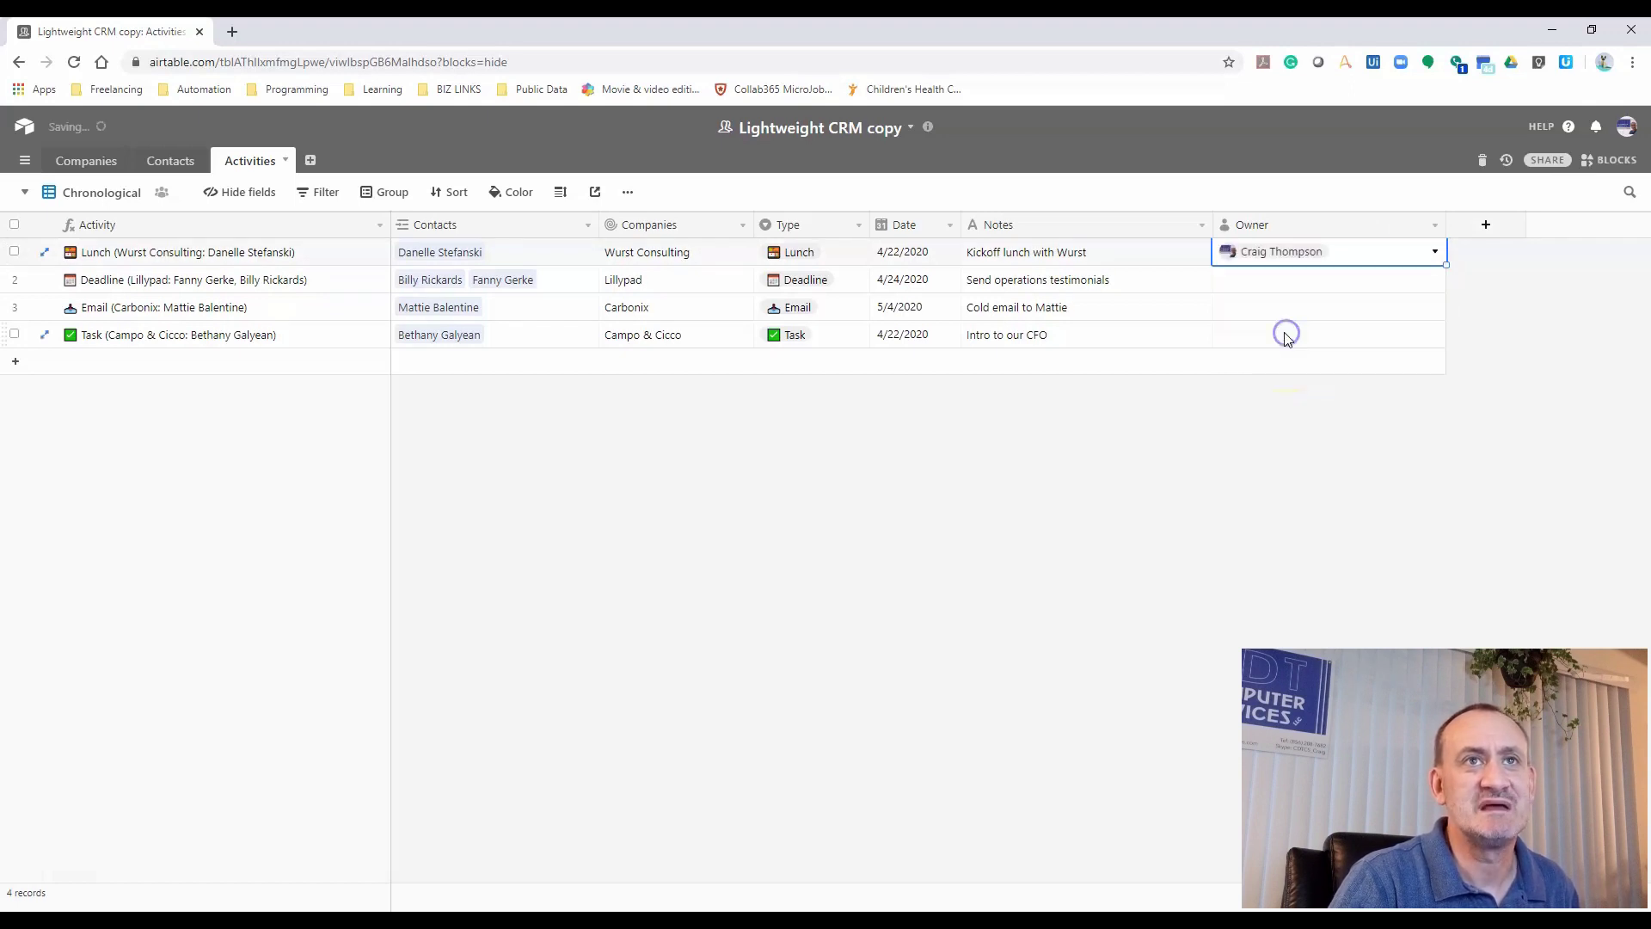
# Assign the invited base collaborator as Owner of the Lillypad deadline, Carbonix email and Campo & Cicco task activities
pyautogui.click(1311, 279)
pyautogui.click(1434, 279)
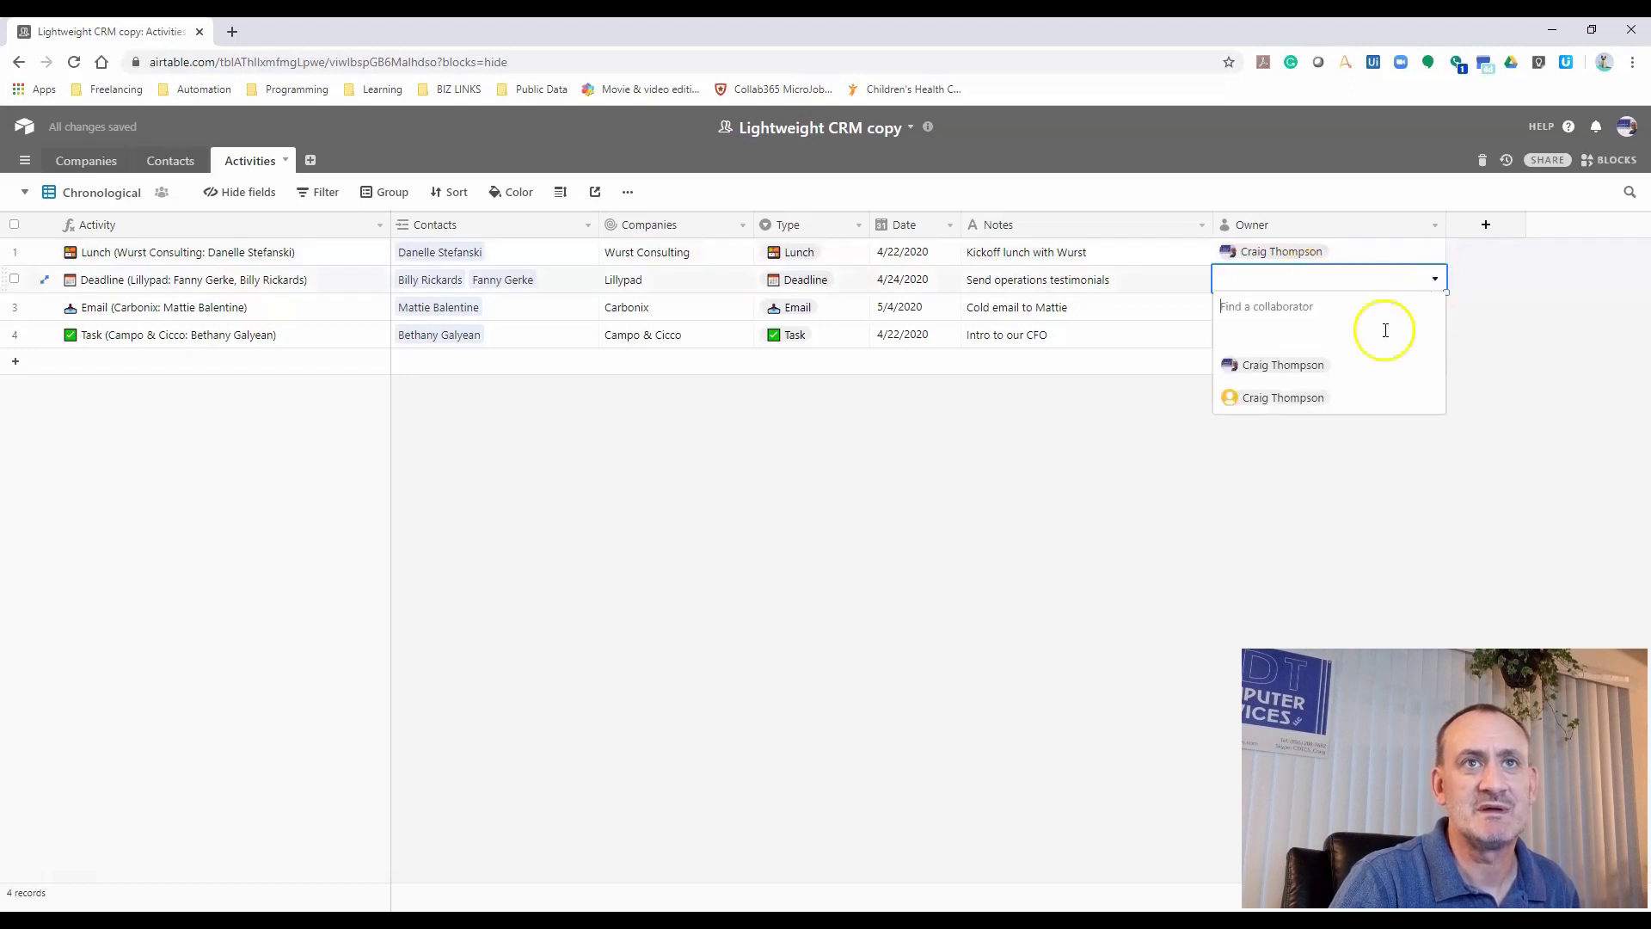
pyautogui.click(1299, 397)
pyautogui.click(1430, 317)
pyautogui.click(1434, 308)
pyautogui.click(1298, 428)
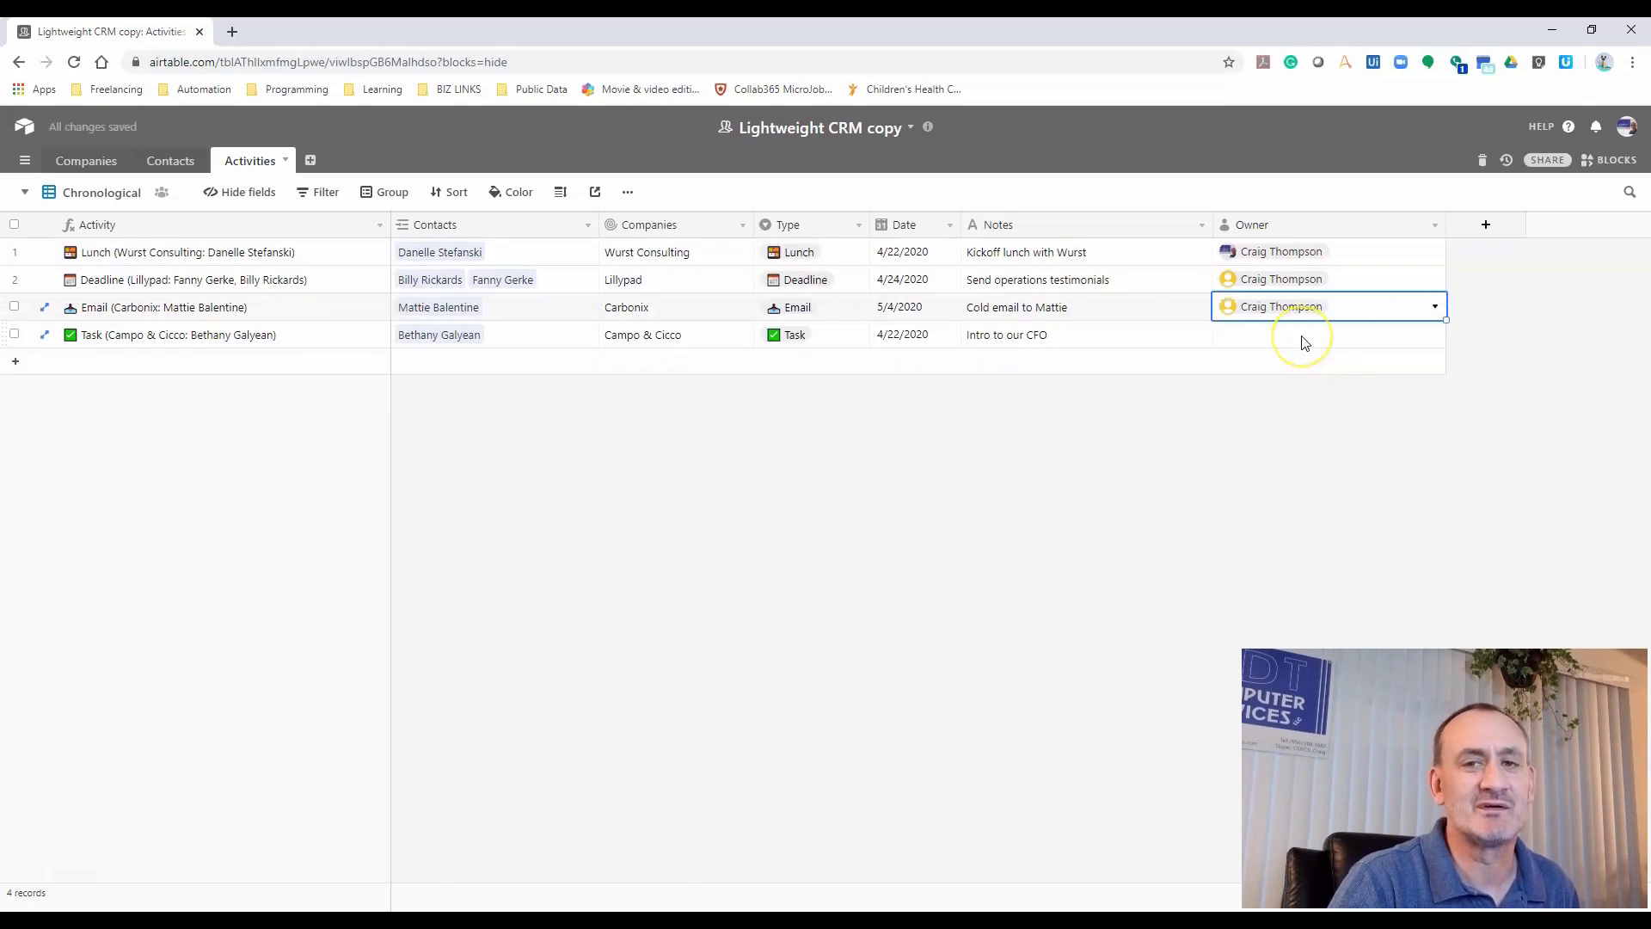
pyautogui.click(1410, 337)
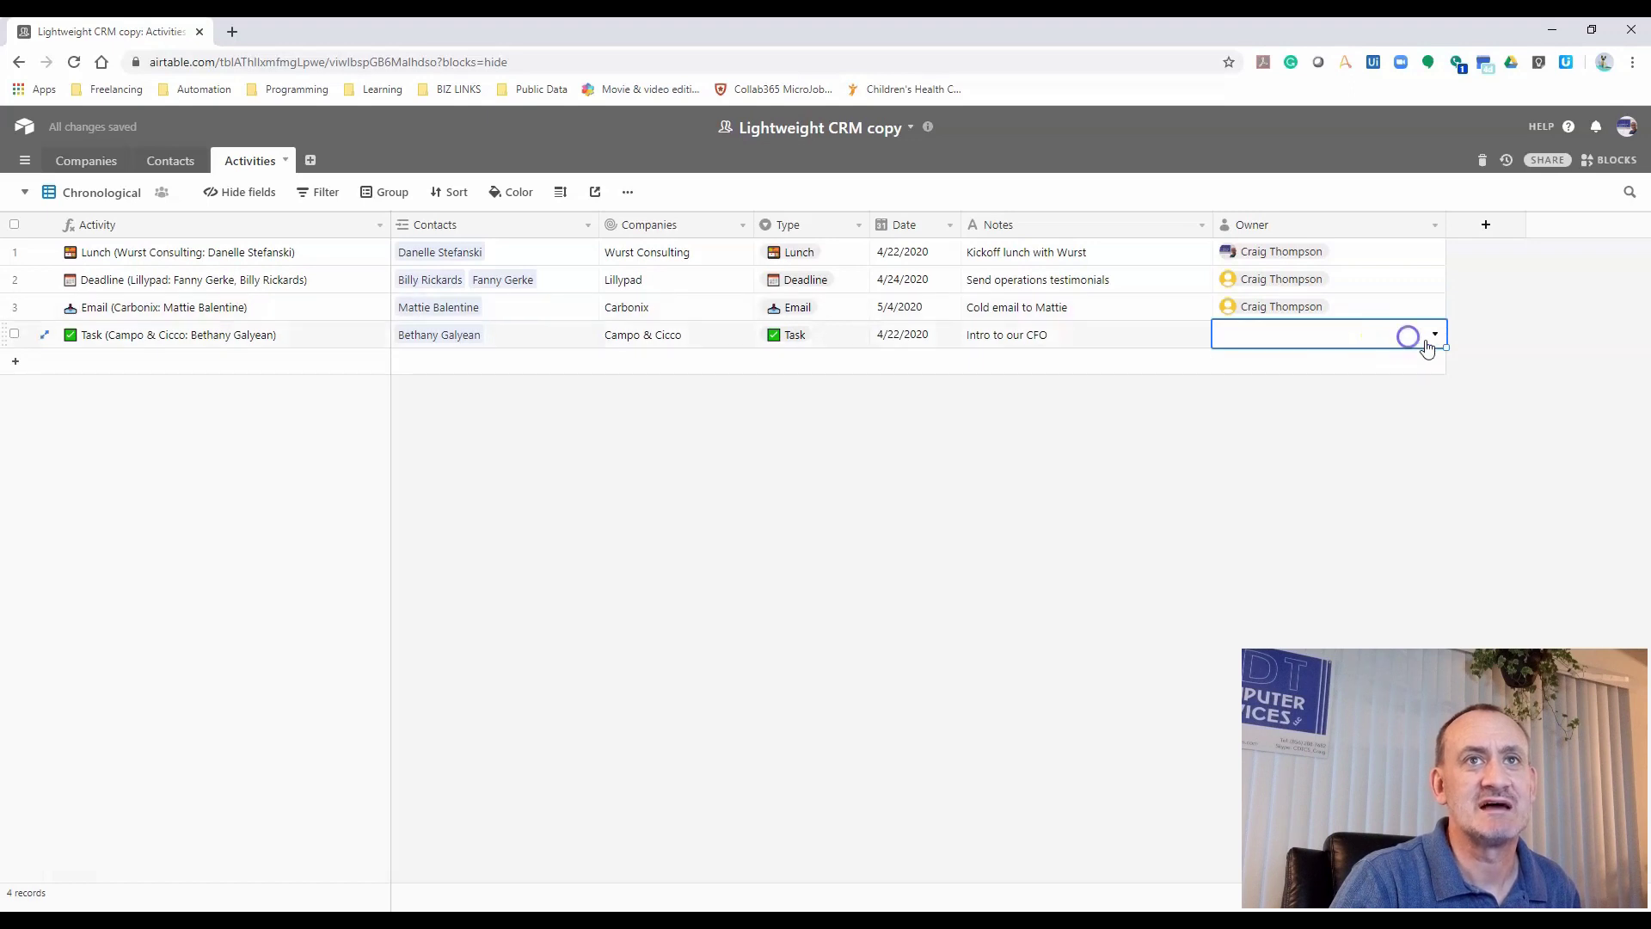
pyautogui.click(1435, 336)
pyautogui.click(1295, 448)
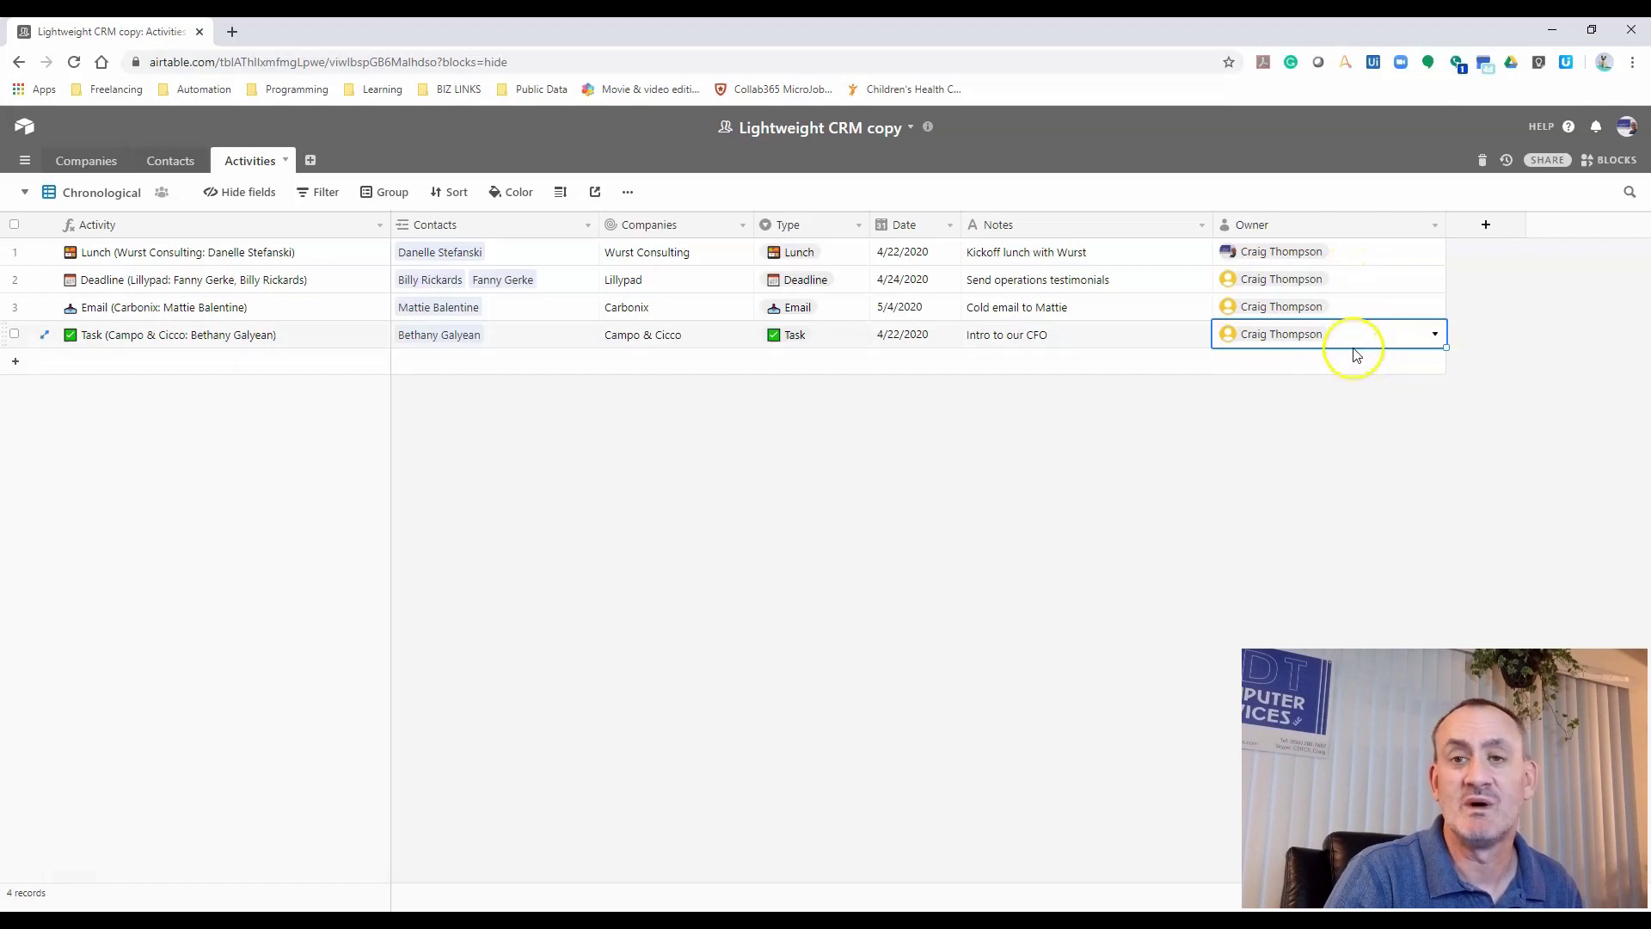
# Try allowing multiple collaborators in the Owner field's settings, turn the option back off and leave without saving
pyautogui.click(1434, 224)
pyautogui.click(1350, 254)
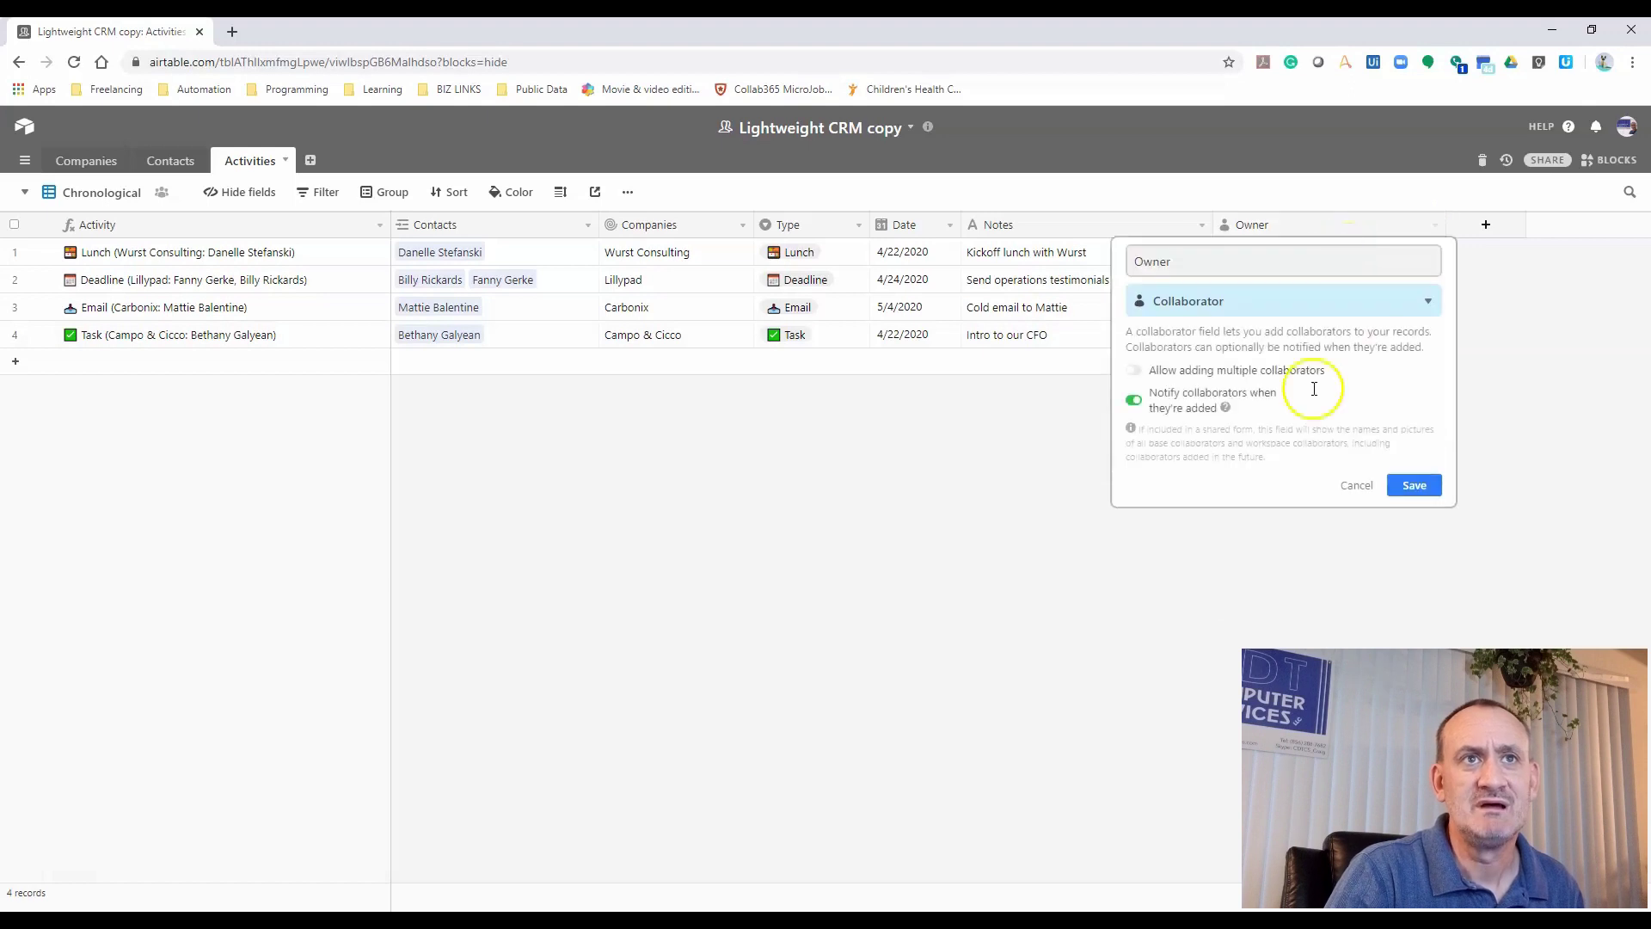
pyautogui.click(1132, 371)
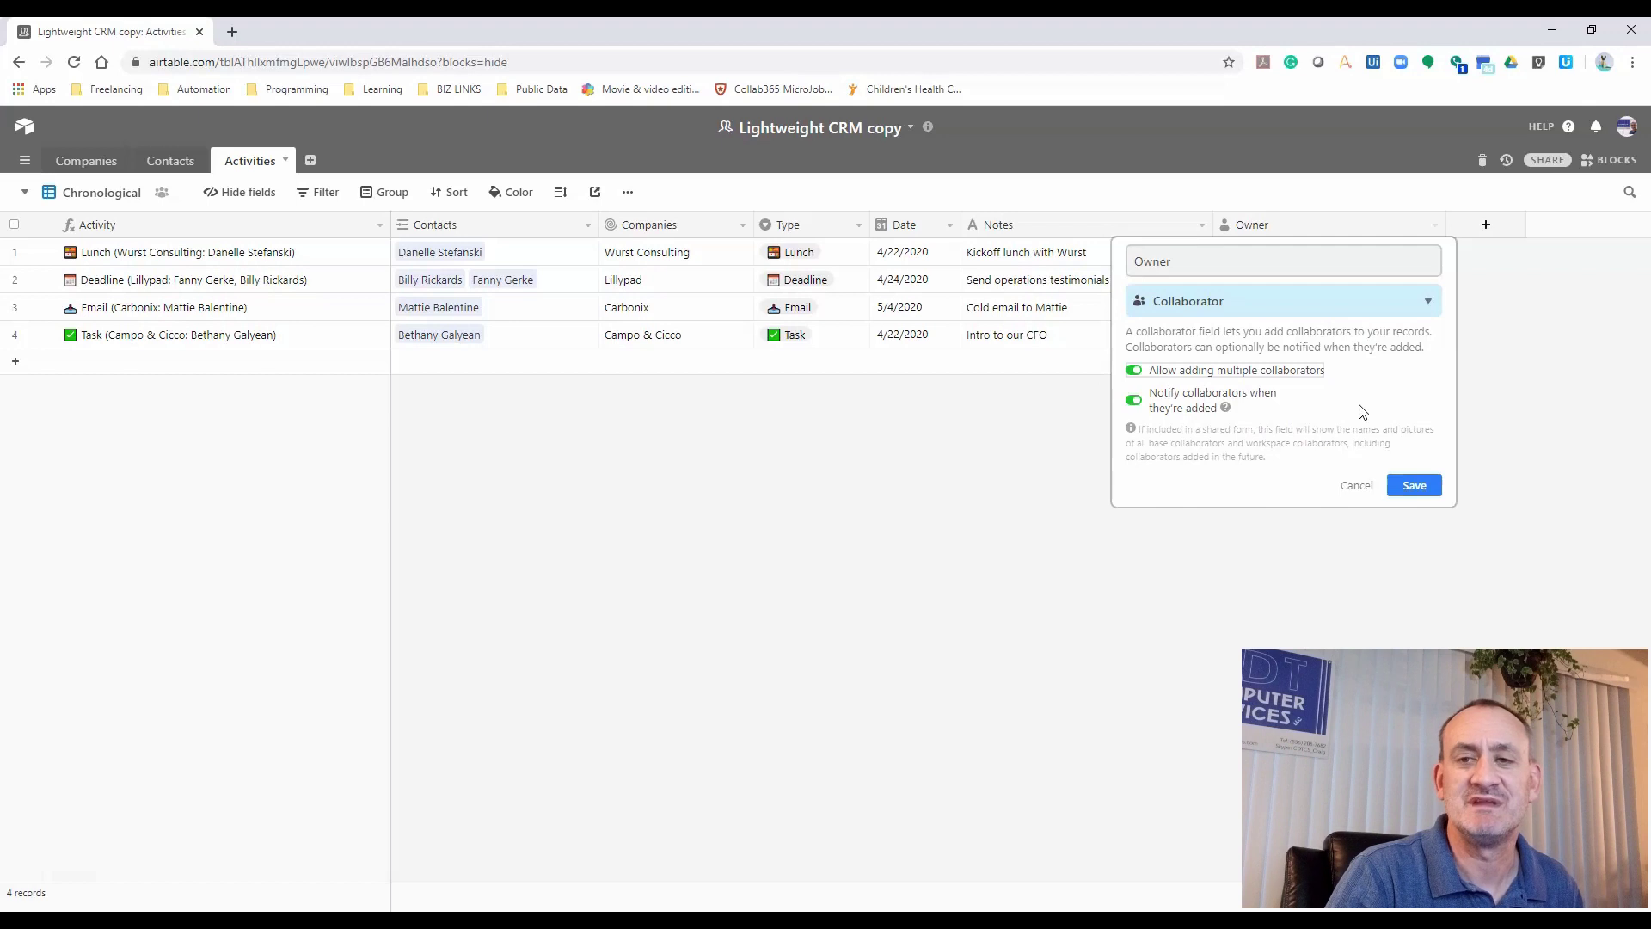
pyautogui.click(1133, 374)
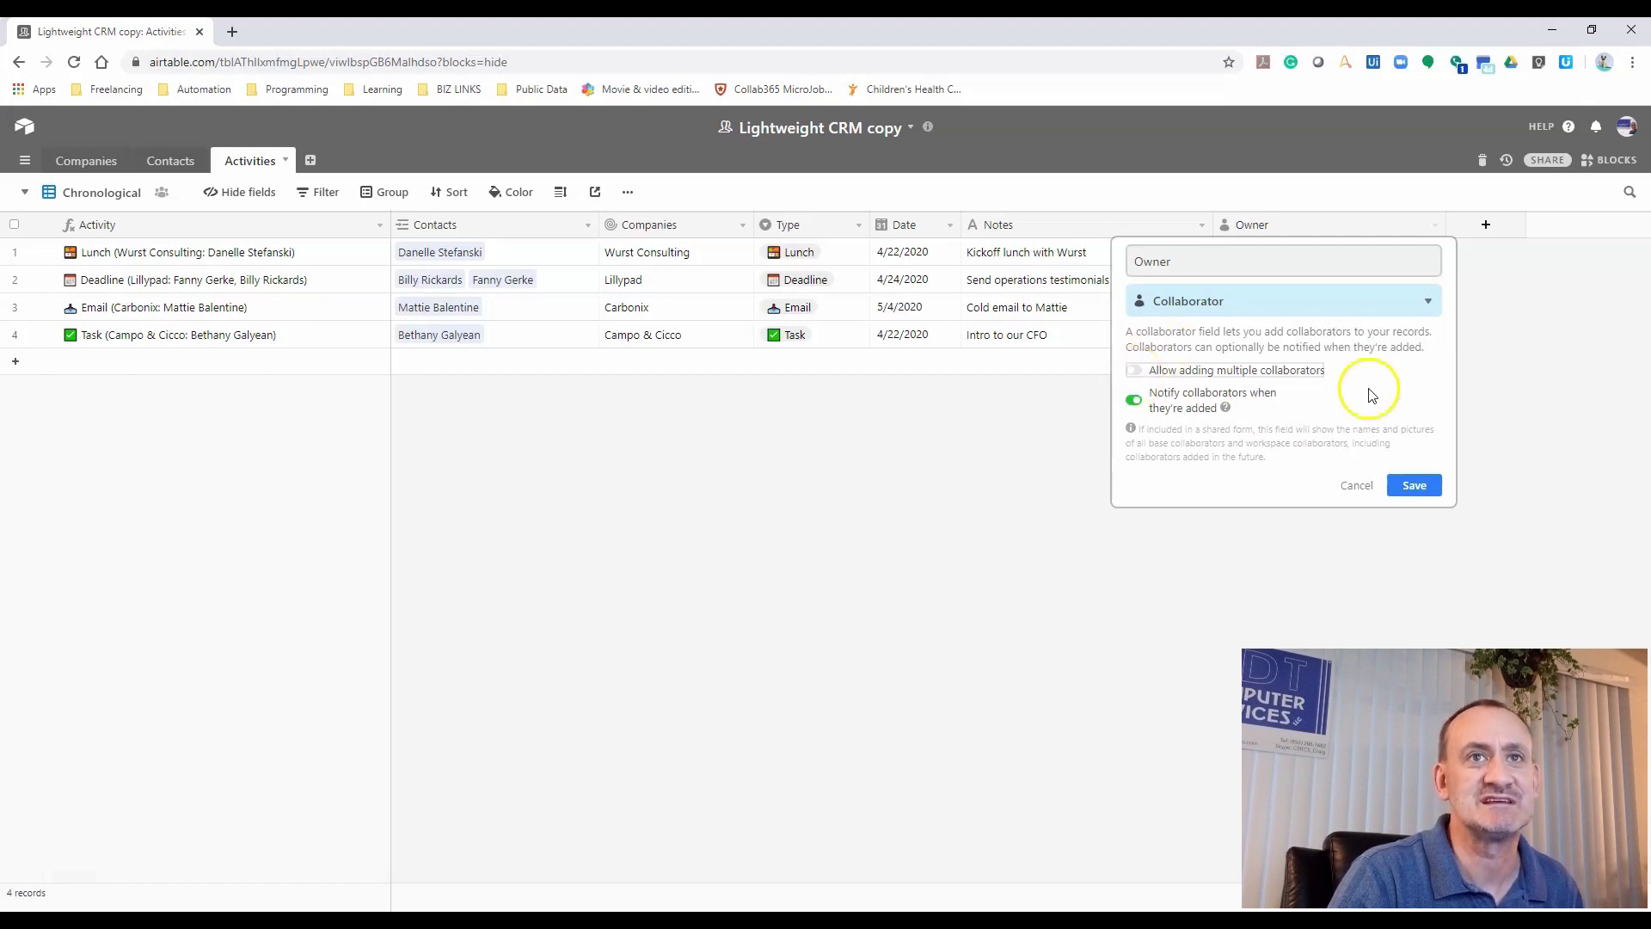
pyautogui.click(1358, 485)
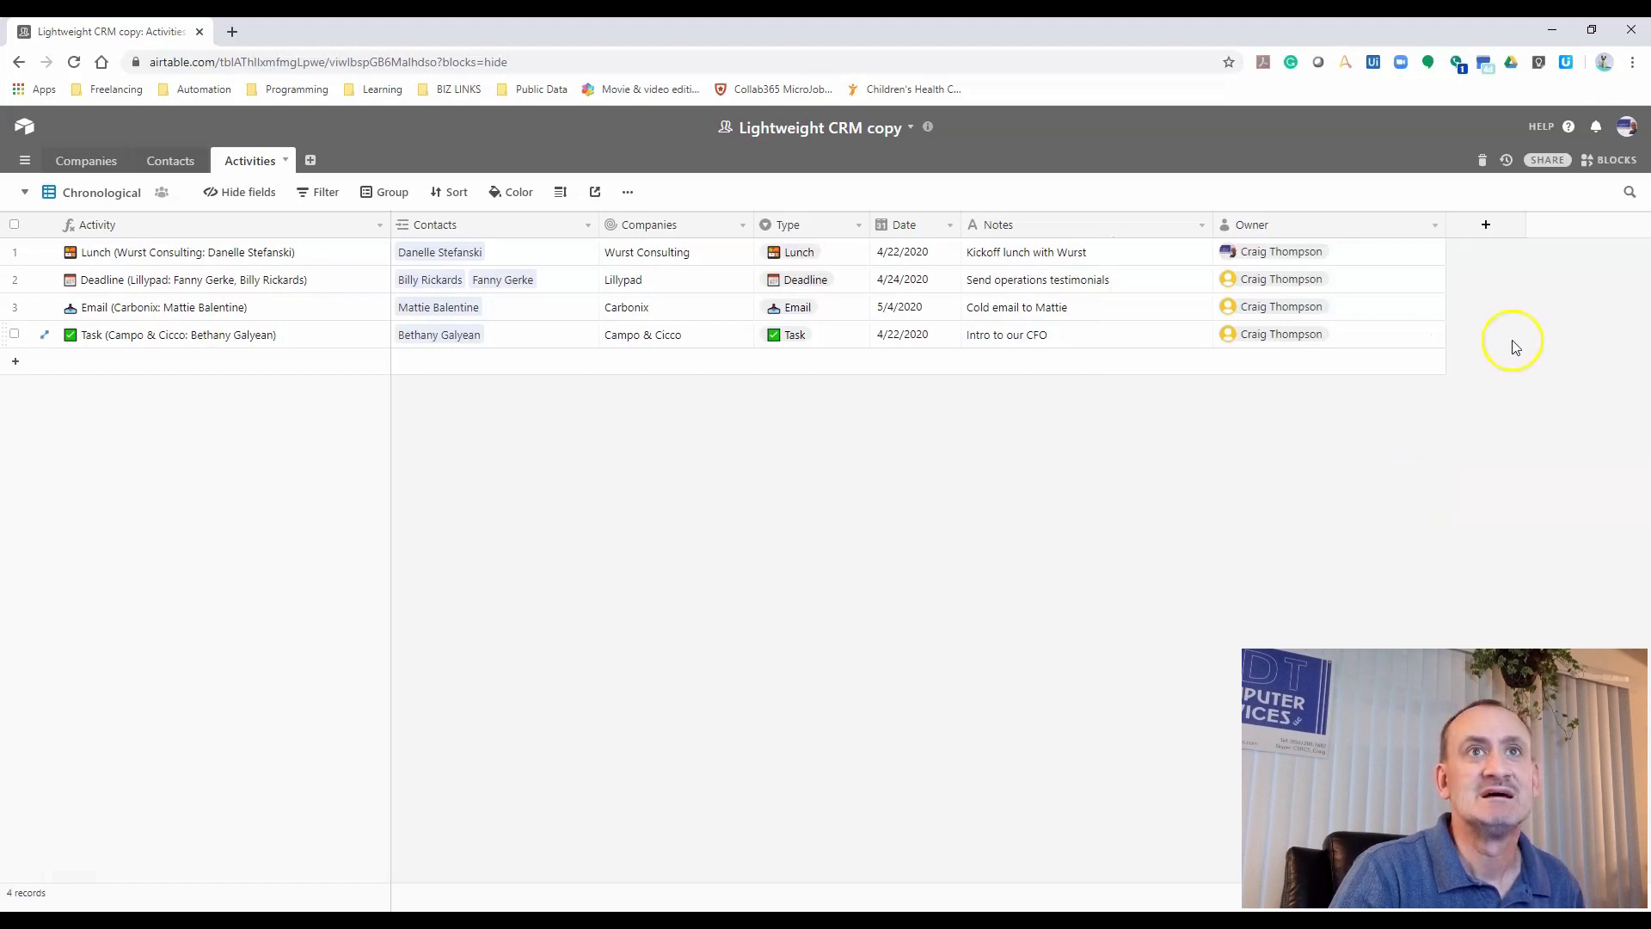
# Narrow the Owner column and add a new grid view to the Activities table with its records grouped by Owner
pyautogui.moveTo(1446, 223); pyautogui.dragTo(1370, 241)
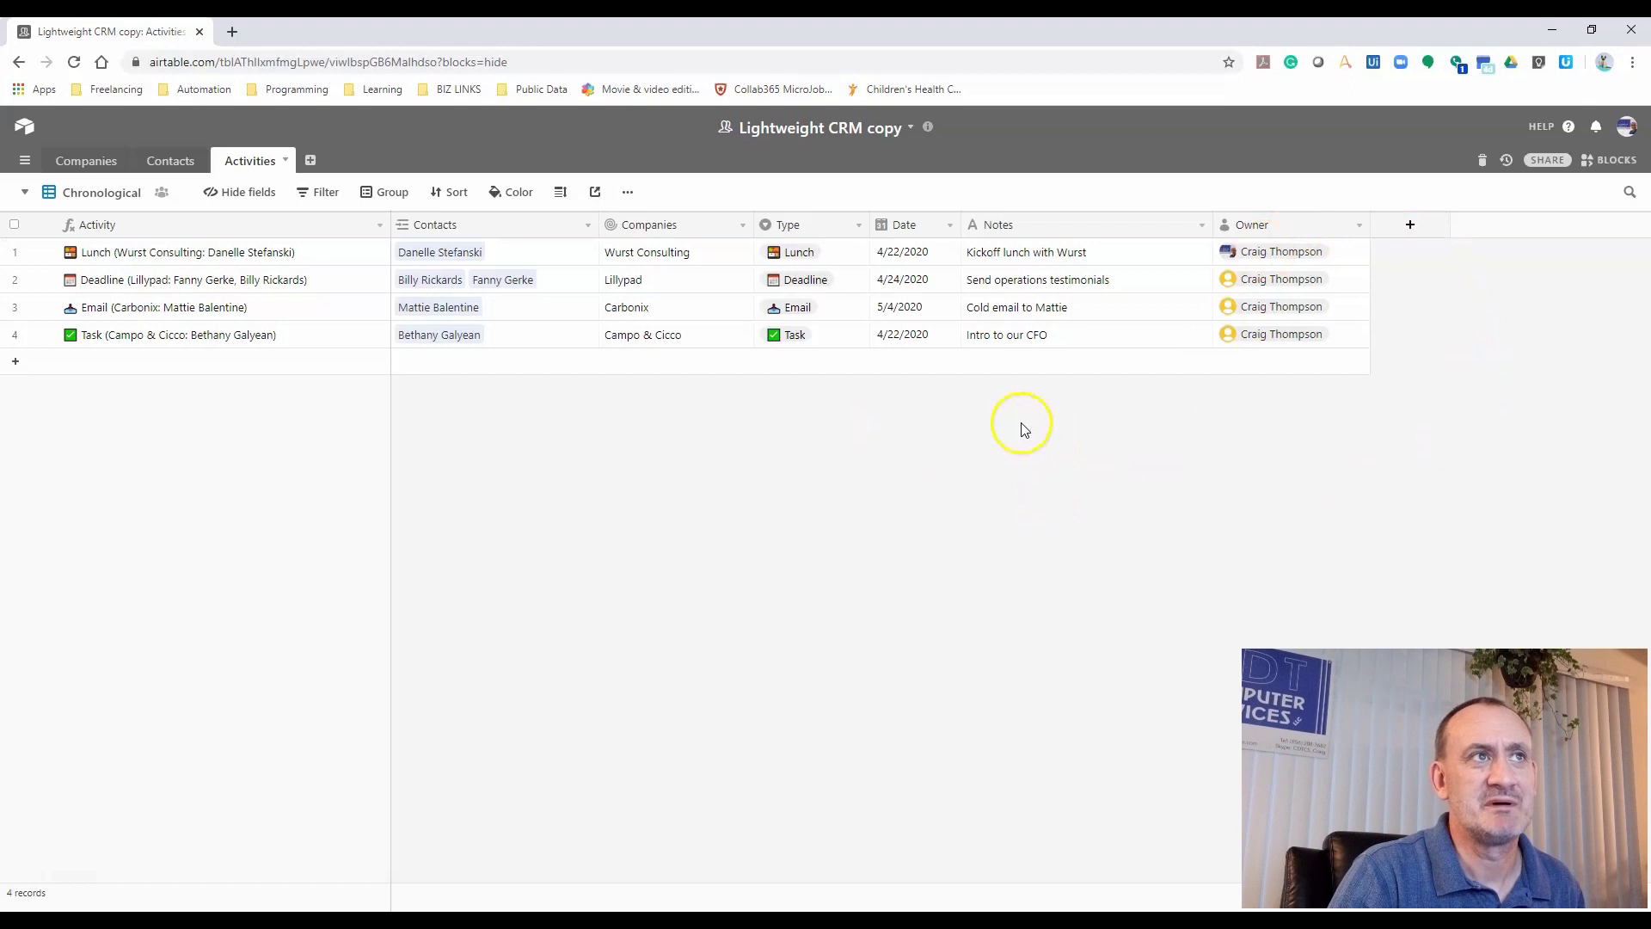
pyautogui.click(24, 192)
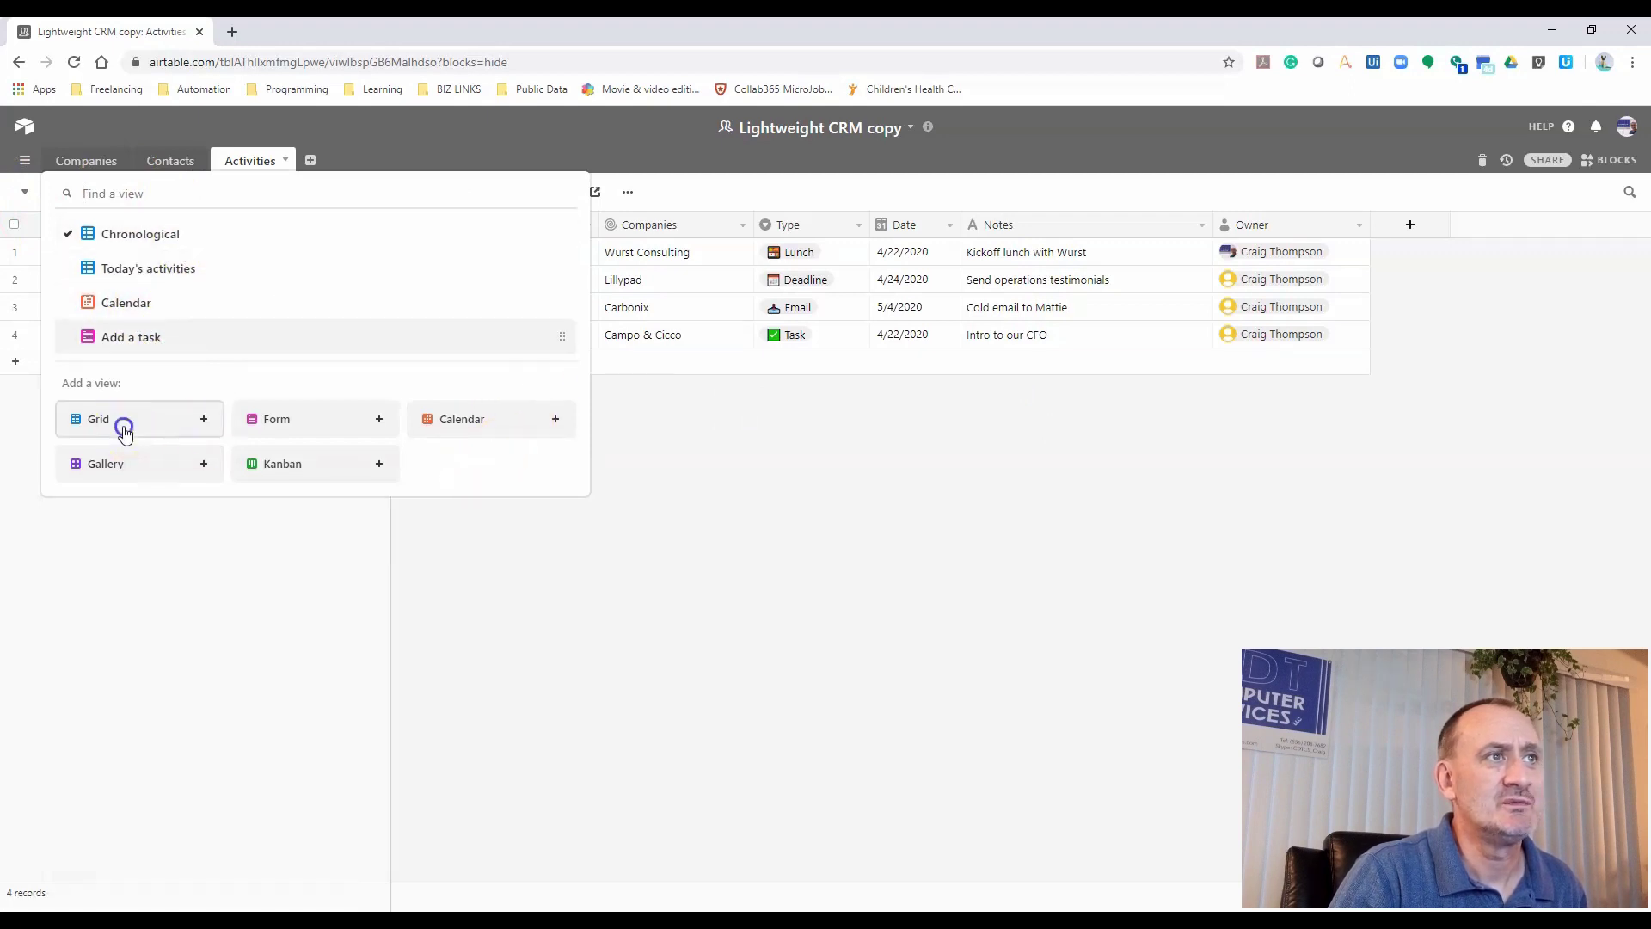
pyautogui.click(203, 419)
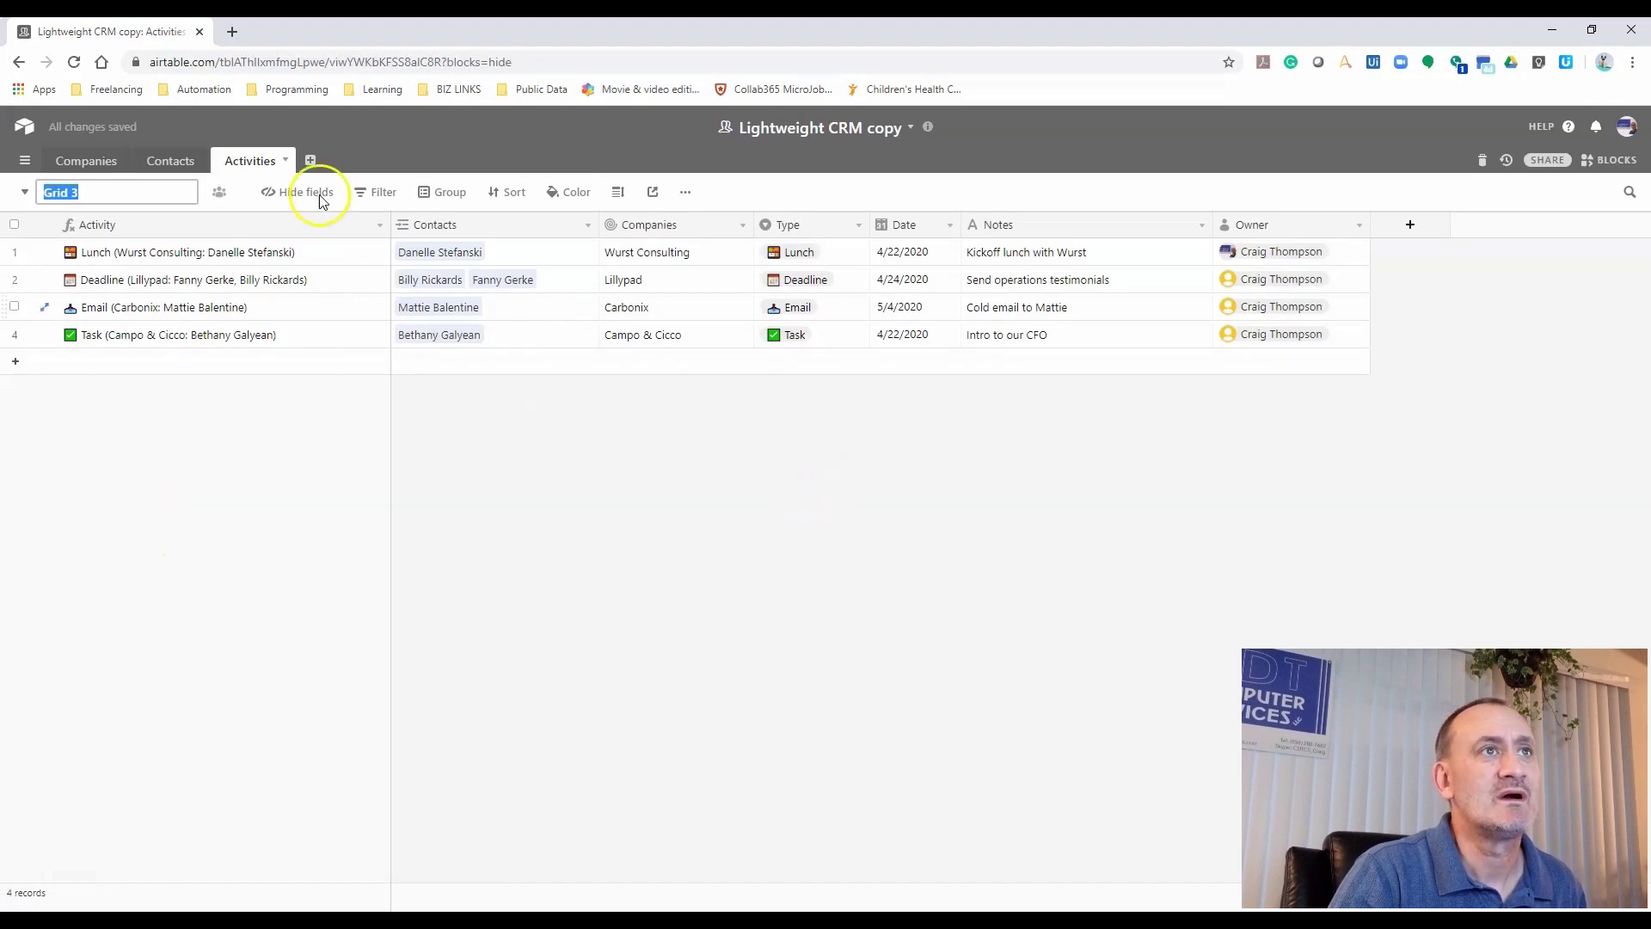
pyautogui.click(439, 193)
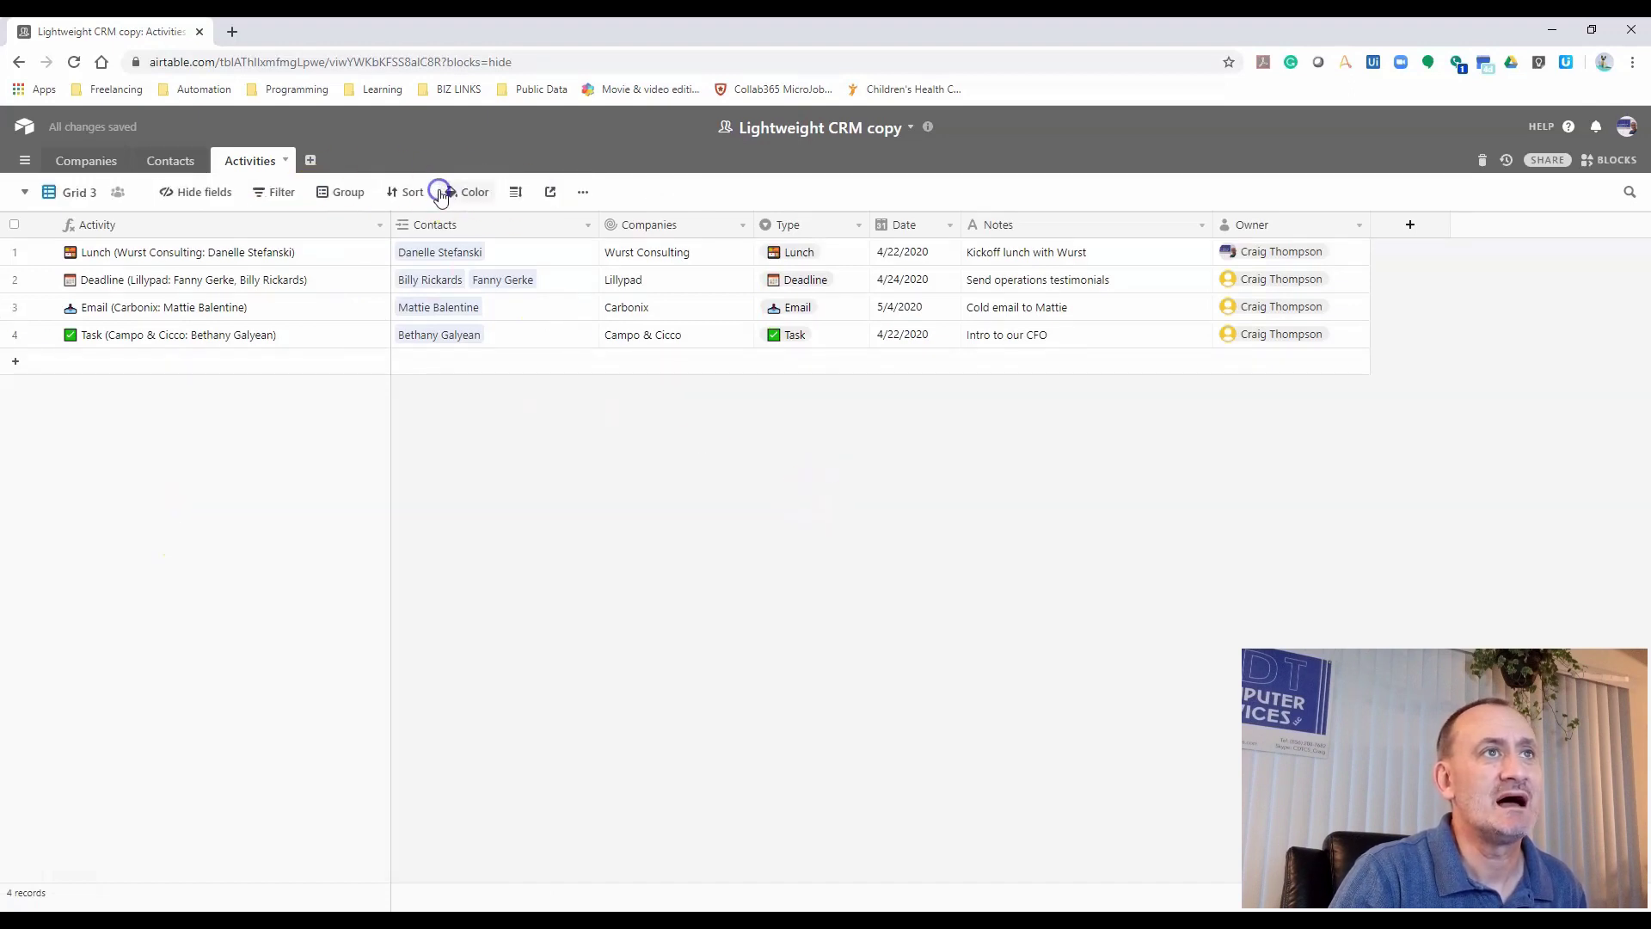
pyautogui.click(350, 191)
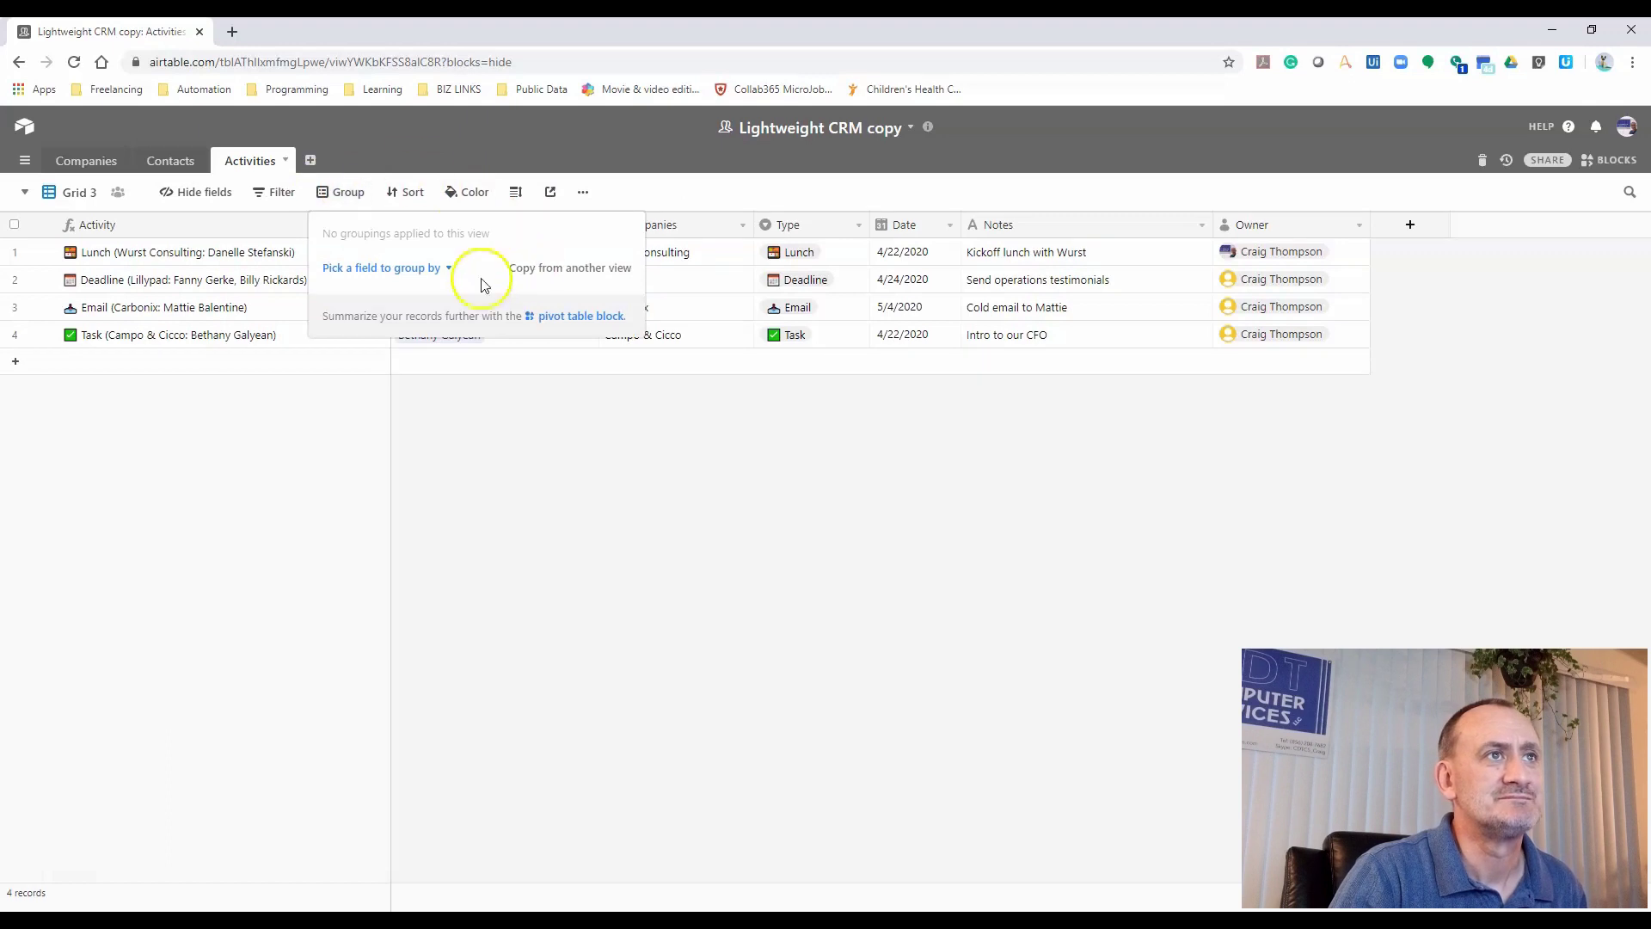
pyautogui.click(430, 268)
pyautogui.scroll(-1, 385, 447)
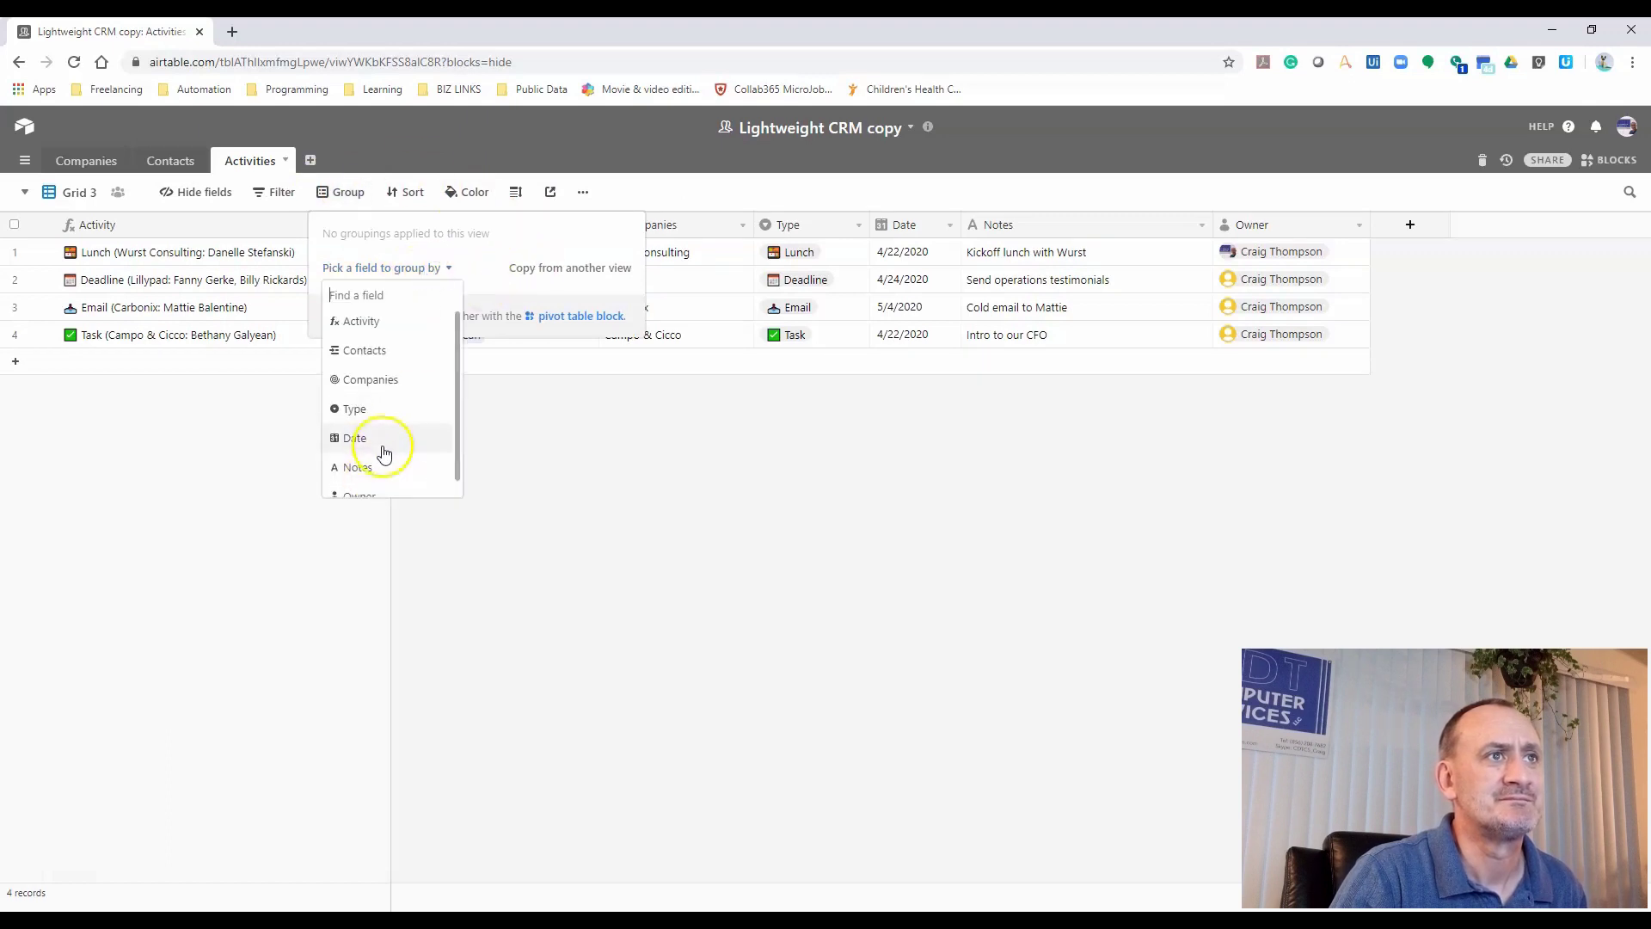
pyautogui.click(381, 485)
pyautogui.click(628, 541)
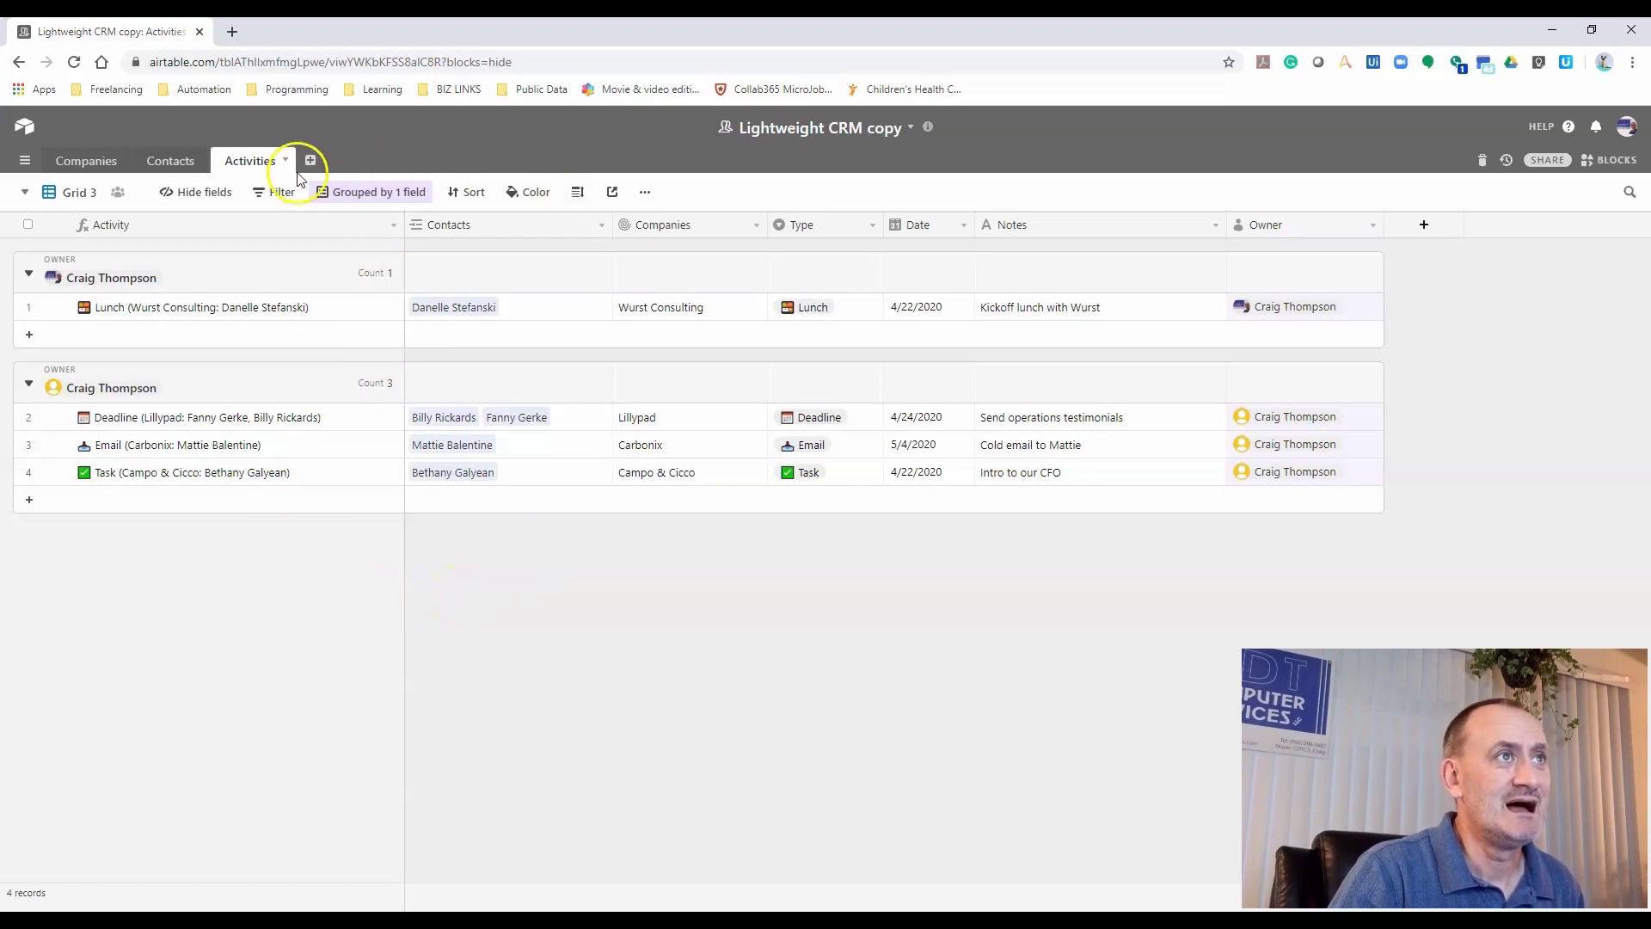
# Add a Kanban view to the Activities table with its records stacked by Owner
pyautogui.click(25, 192)
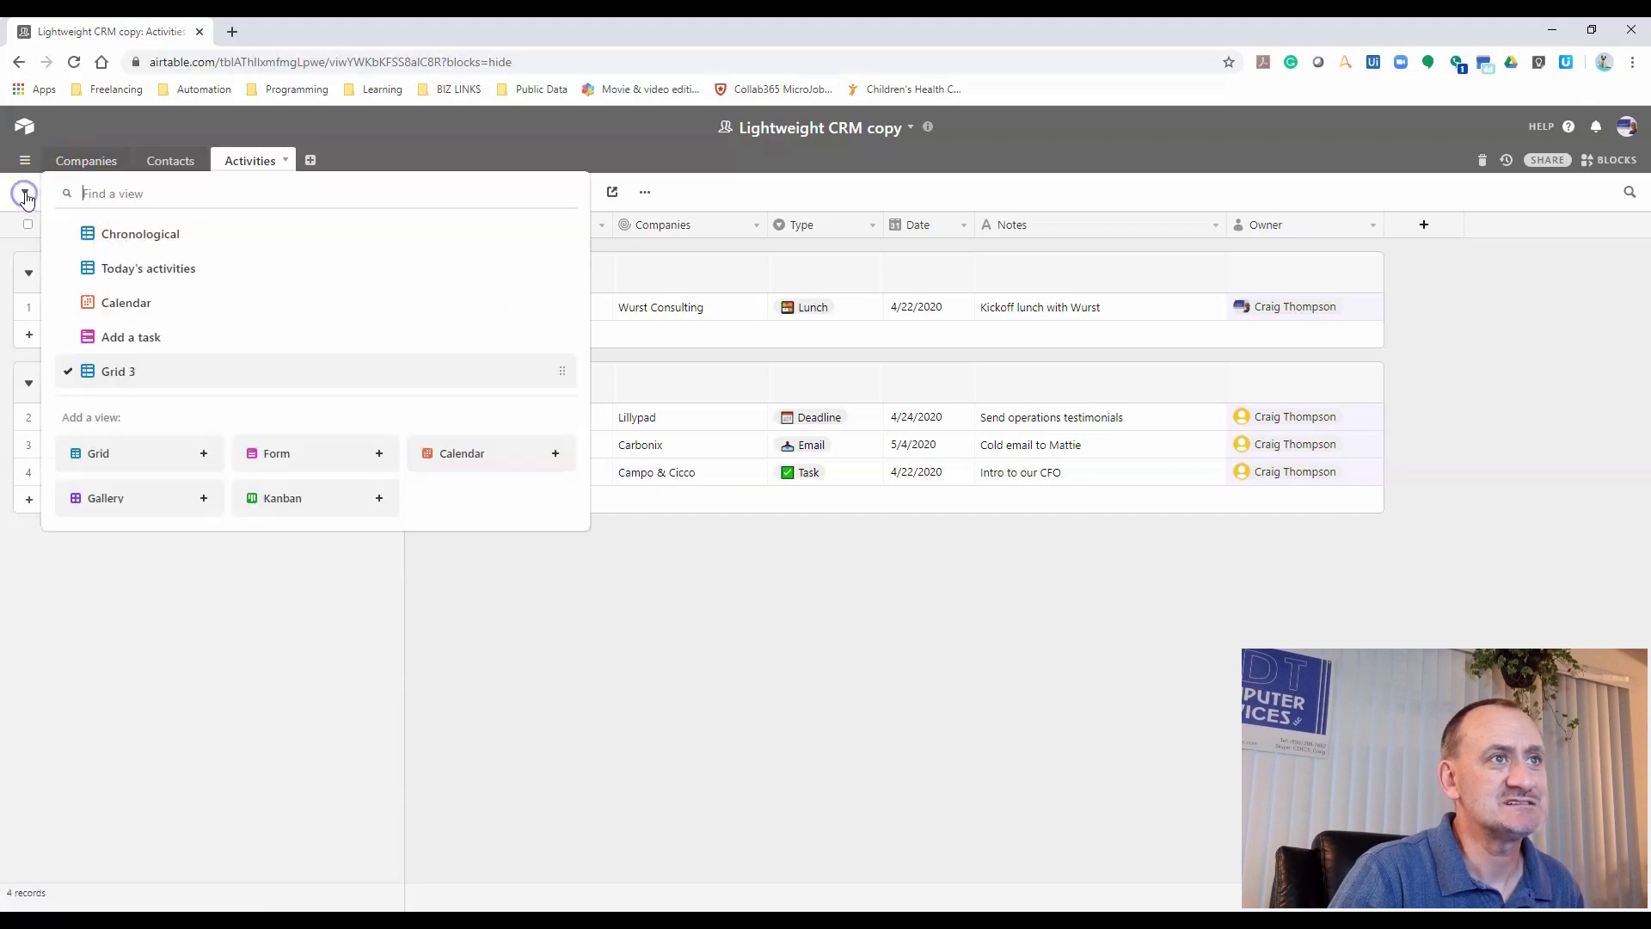
pyautogui.click(306, 498)
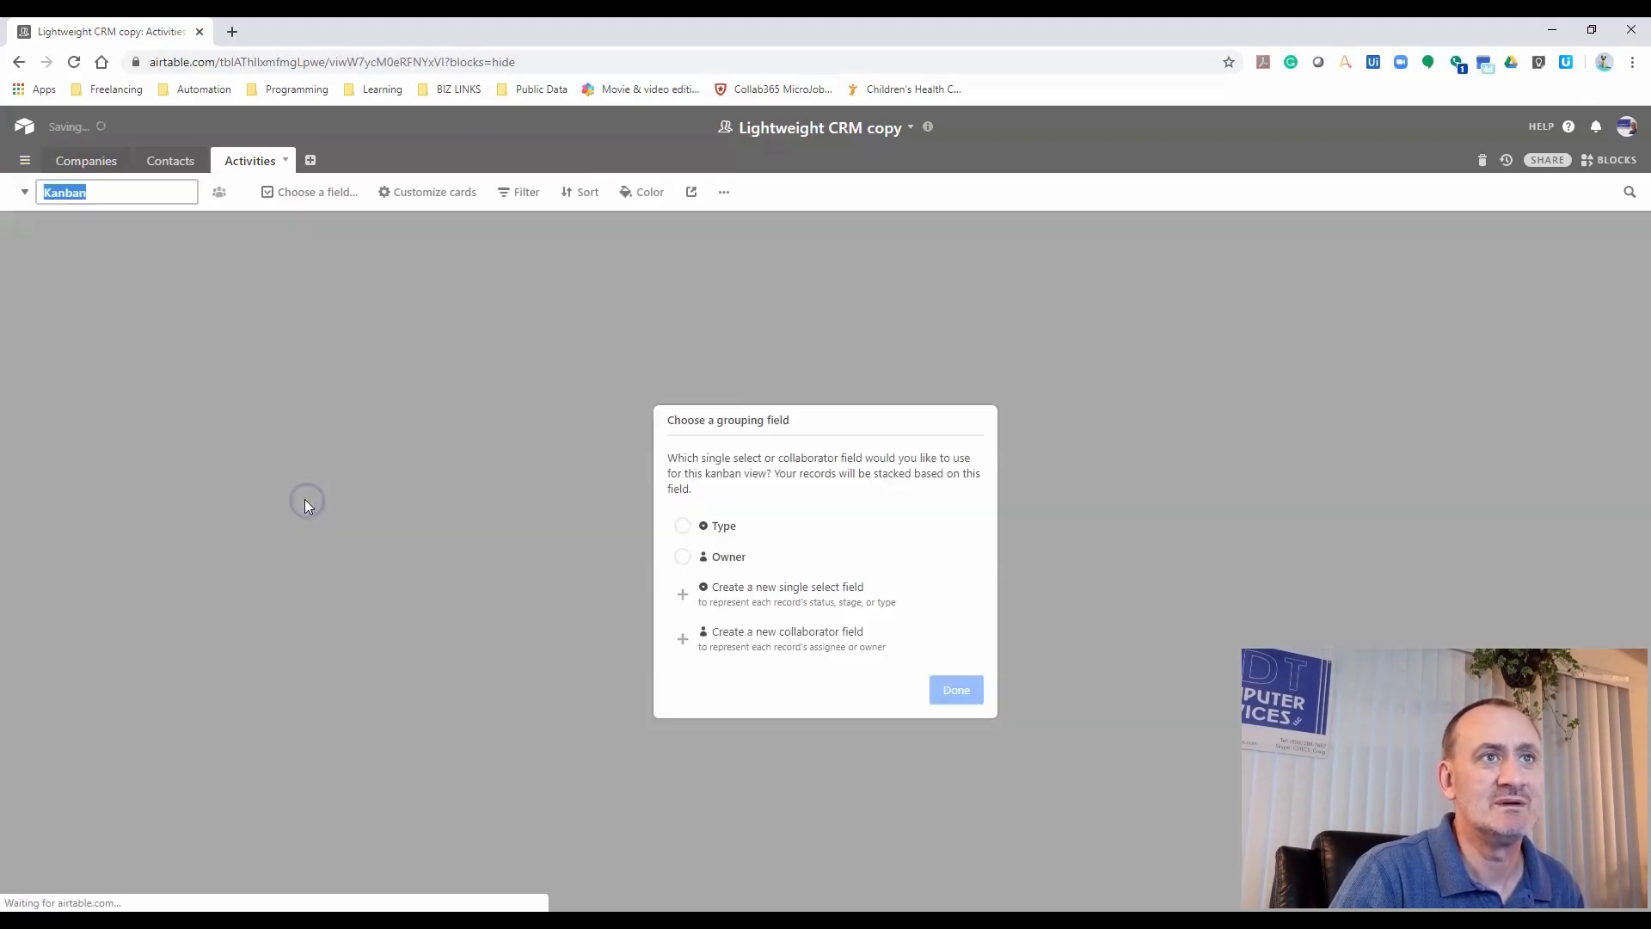
pyautogui.click(737, 555)
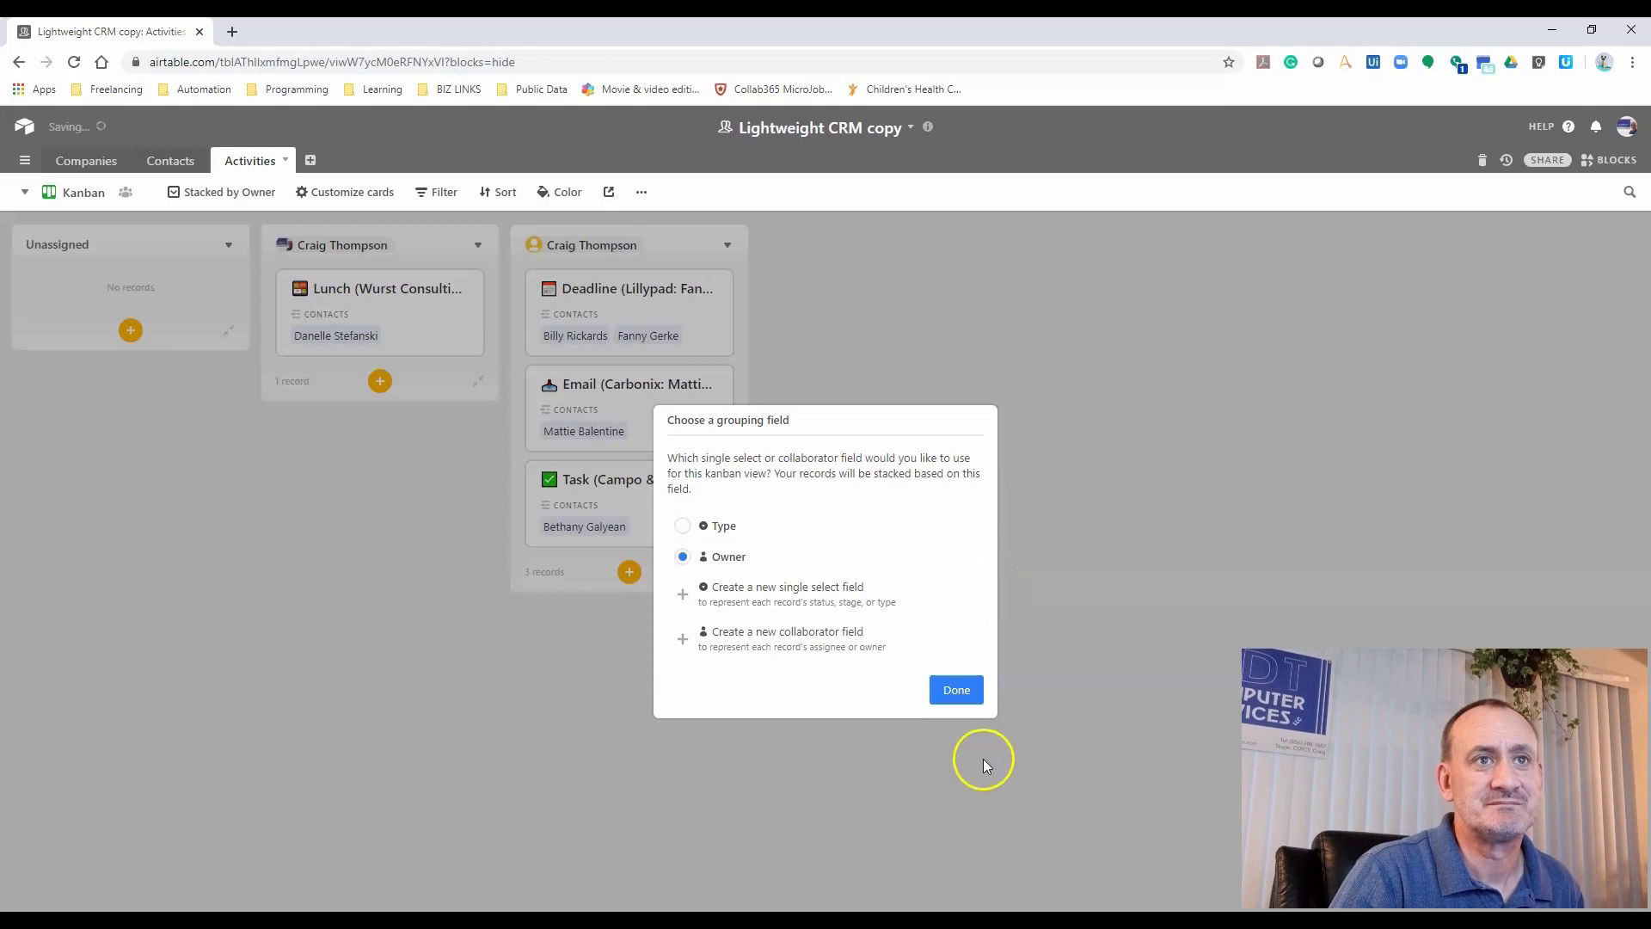
pyautogui.click(952, 698)
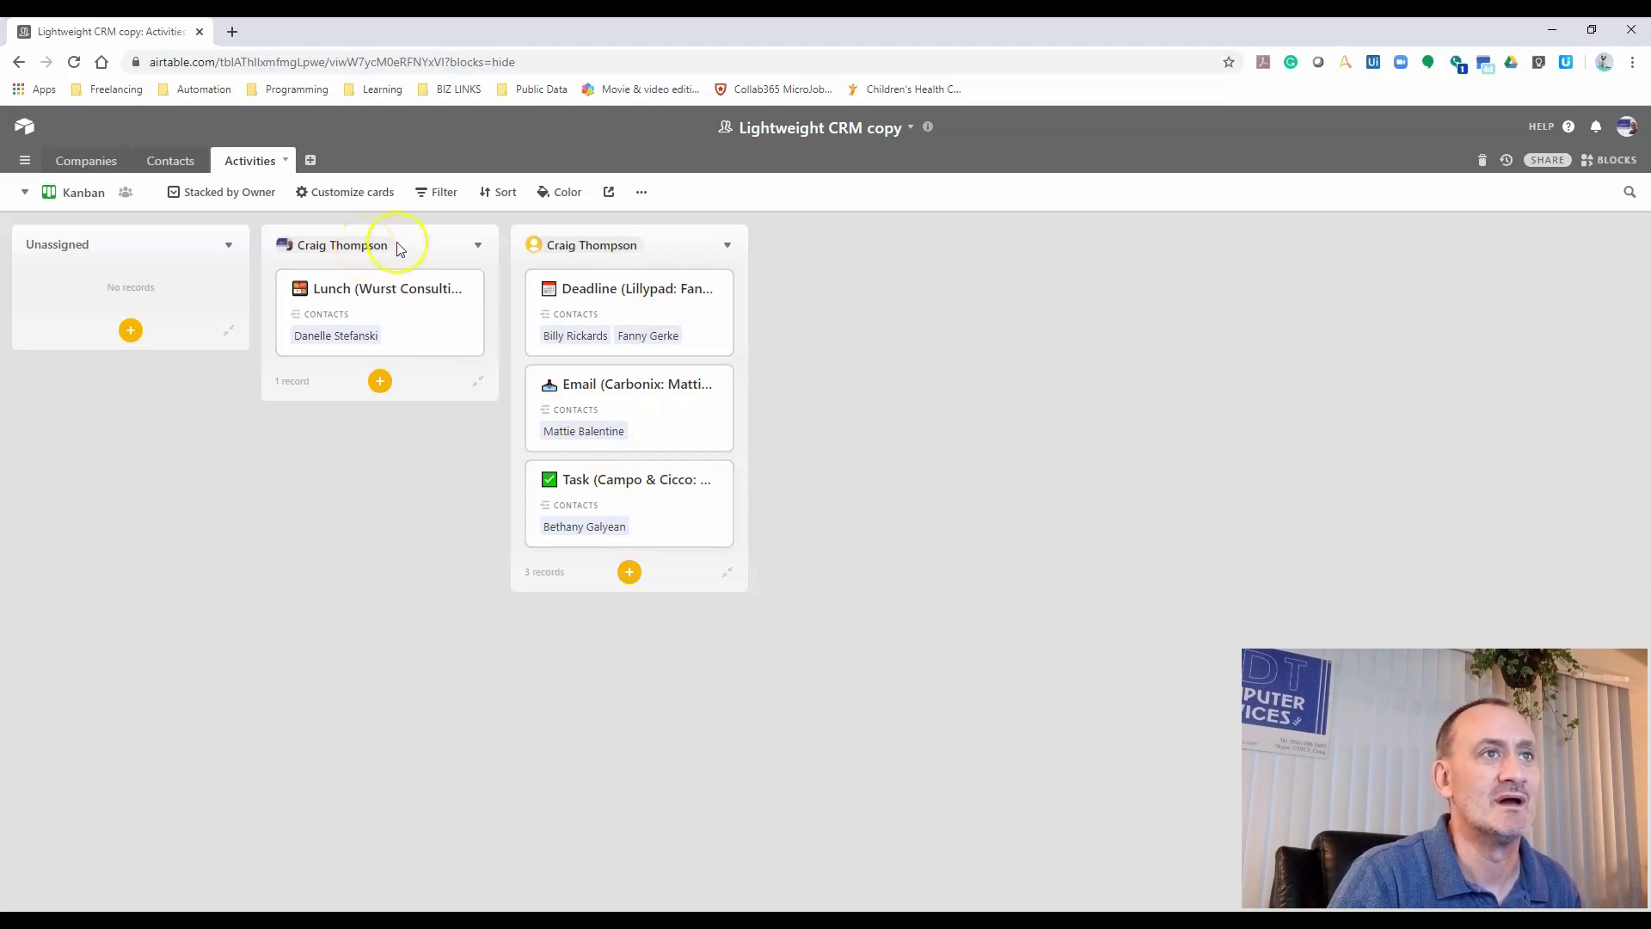
# Move the Carbonix email card to the workspace owner's stack and review the expanded record's Owner field and revision history
pyautogui.moveTo(680, 423); pyautogui.dragTo(435, 397)
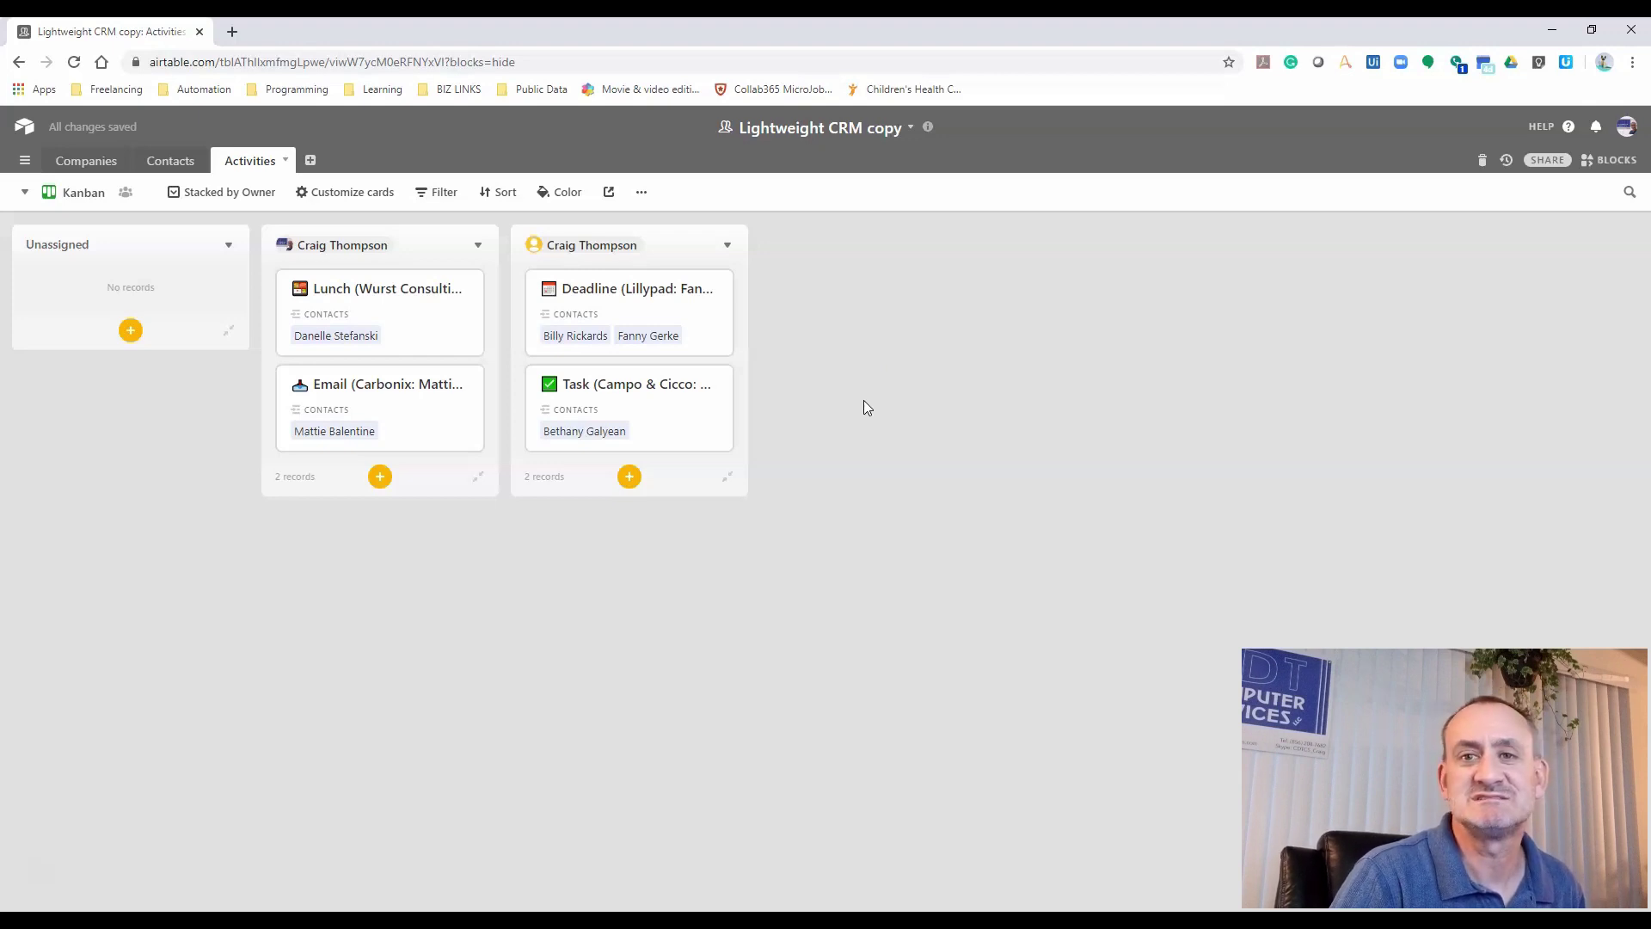
pyautogui.click(431, 411)
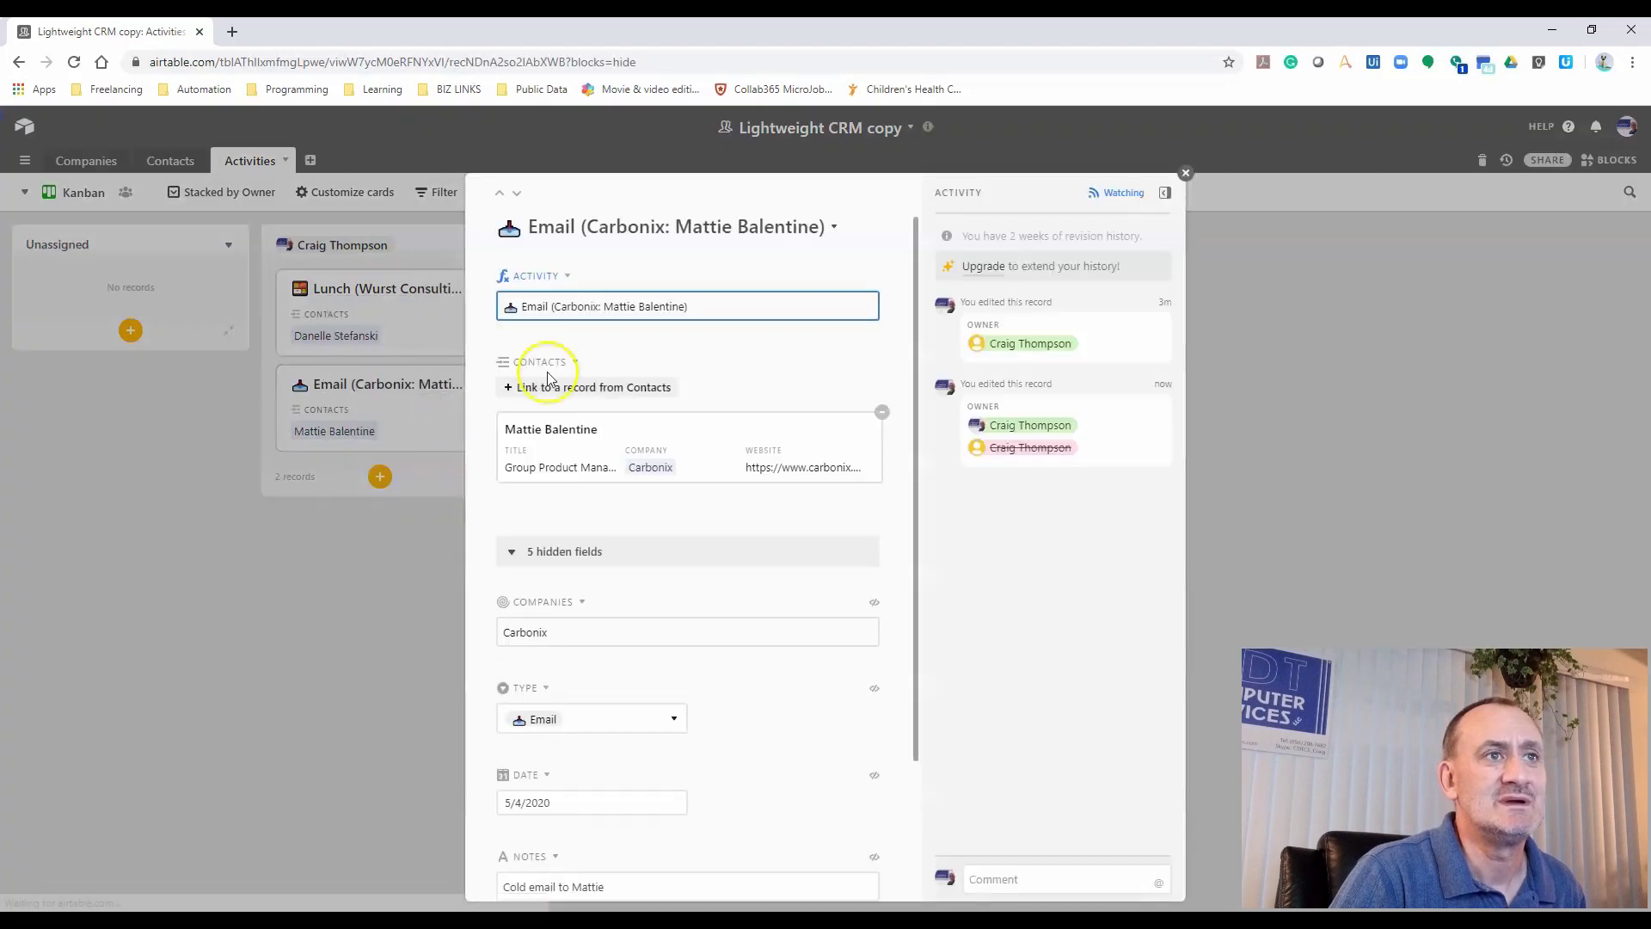
pyautogui.scroll(-2, 681, 587)
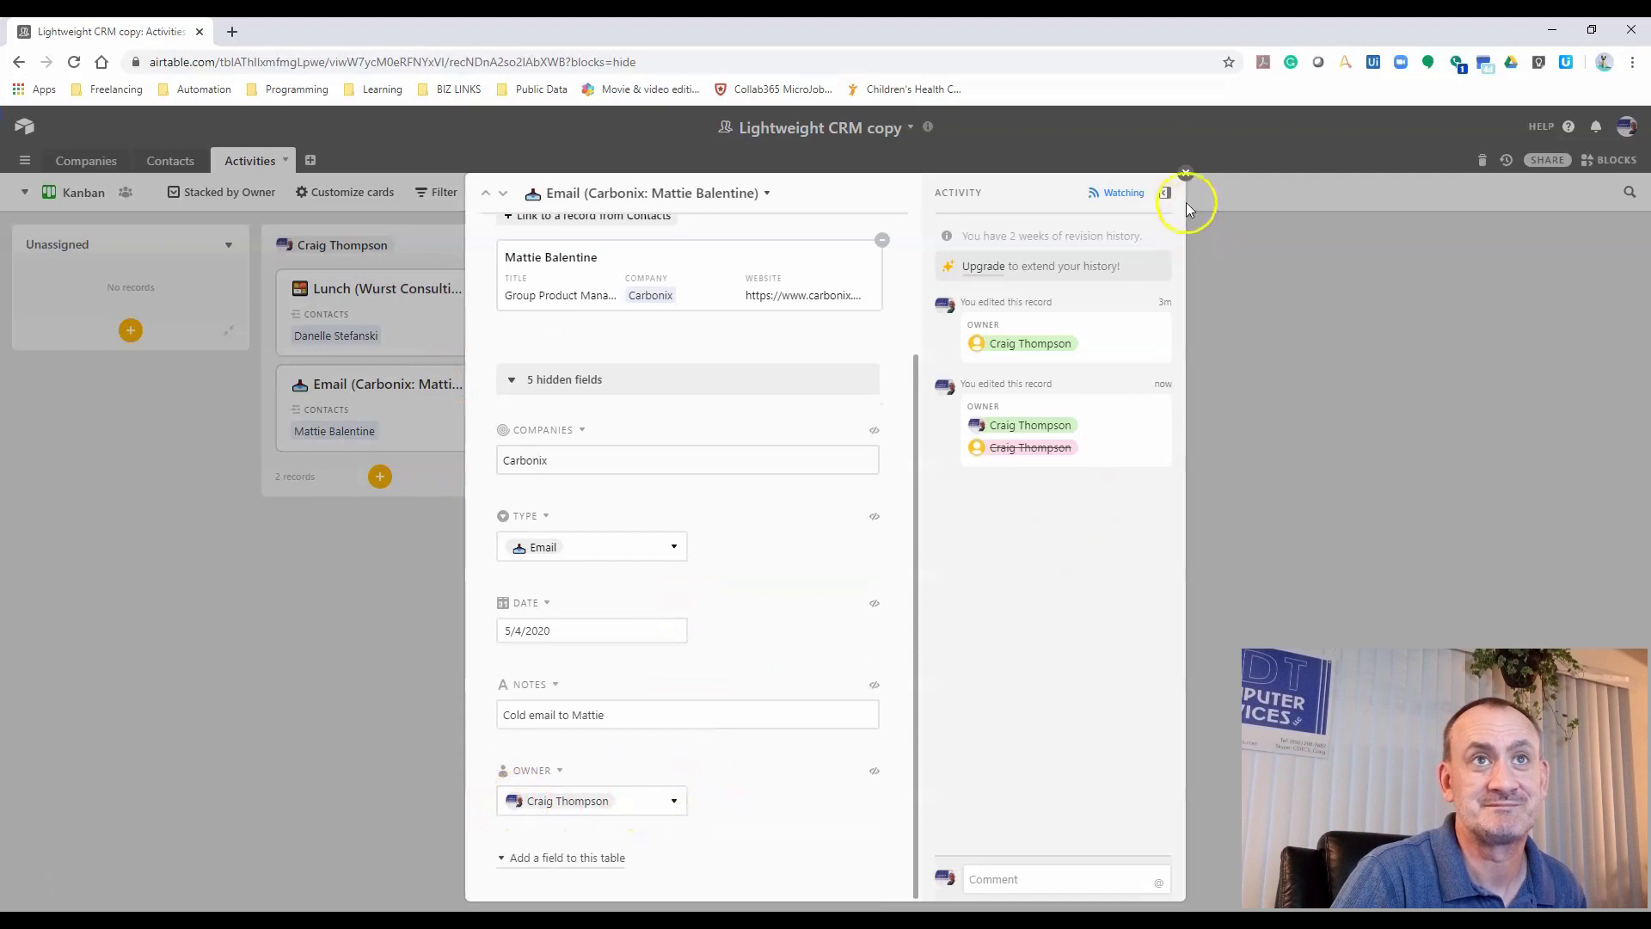
pyautogui.click(1186, 174)
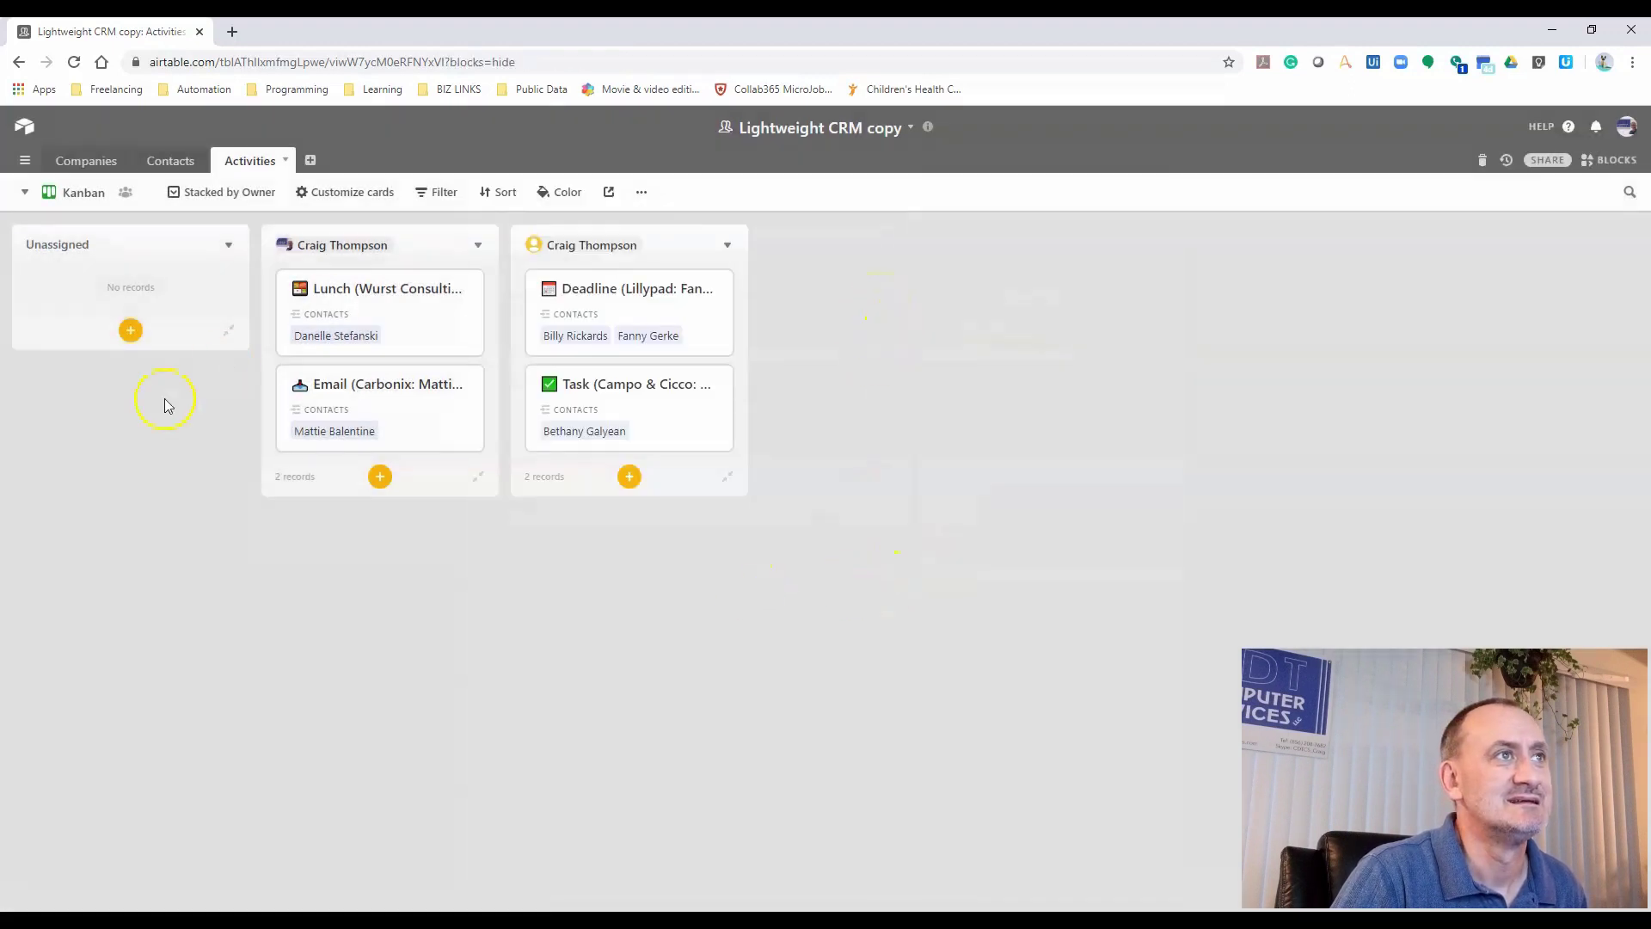
# Review the list of Activities views and the base and workspace collaborators in the Lightweight CRM copy sharing settings
pyautogui.click(24, 193)
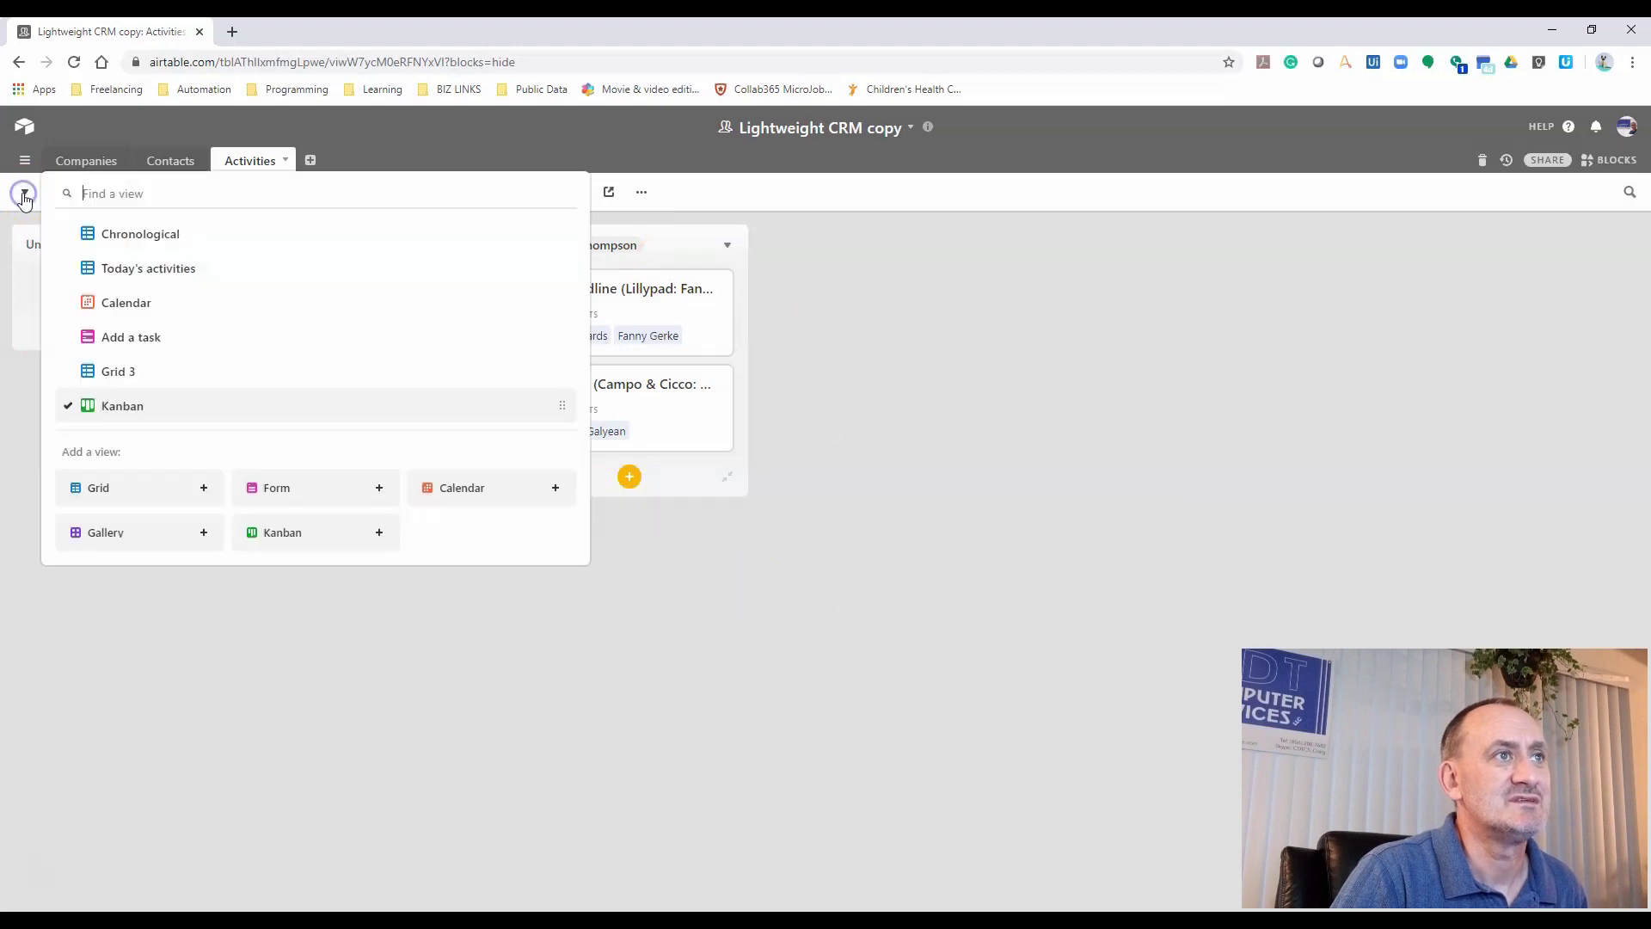
pyautogui.click(358, 148)
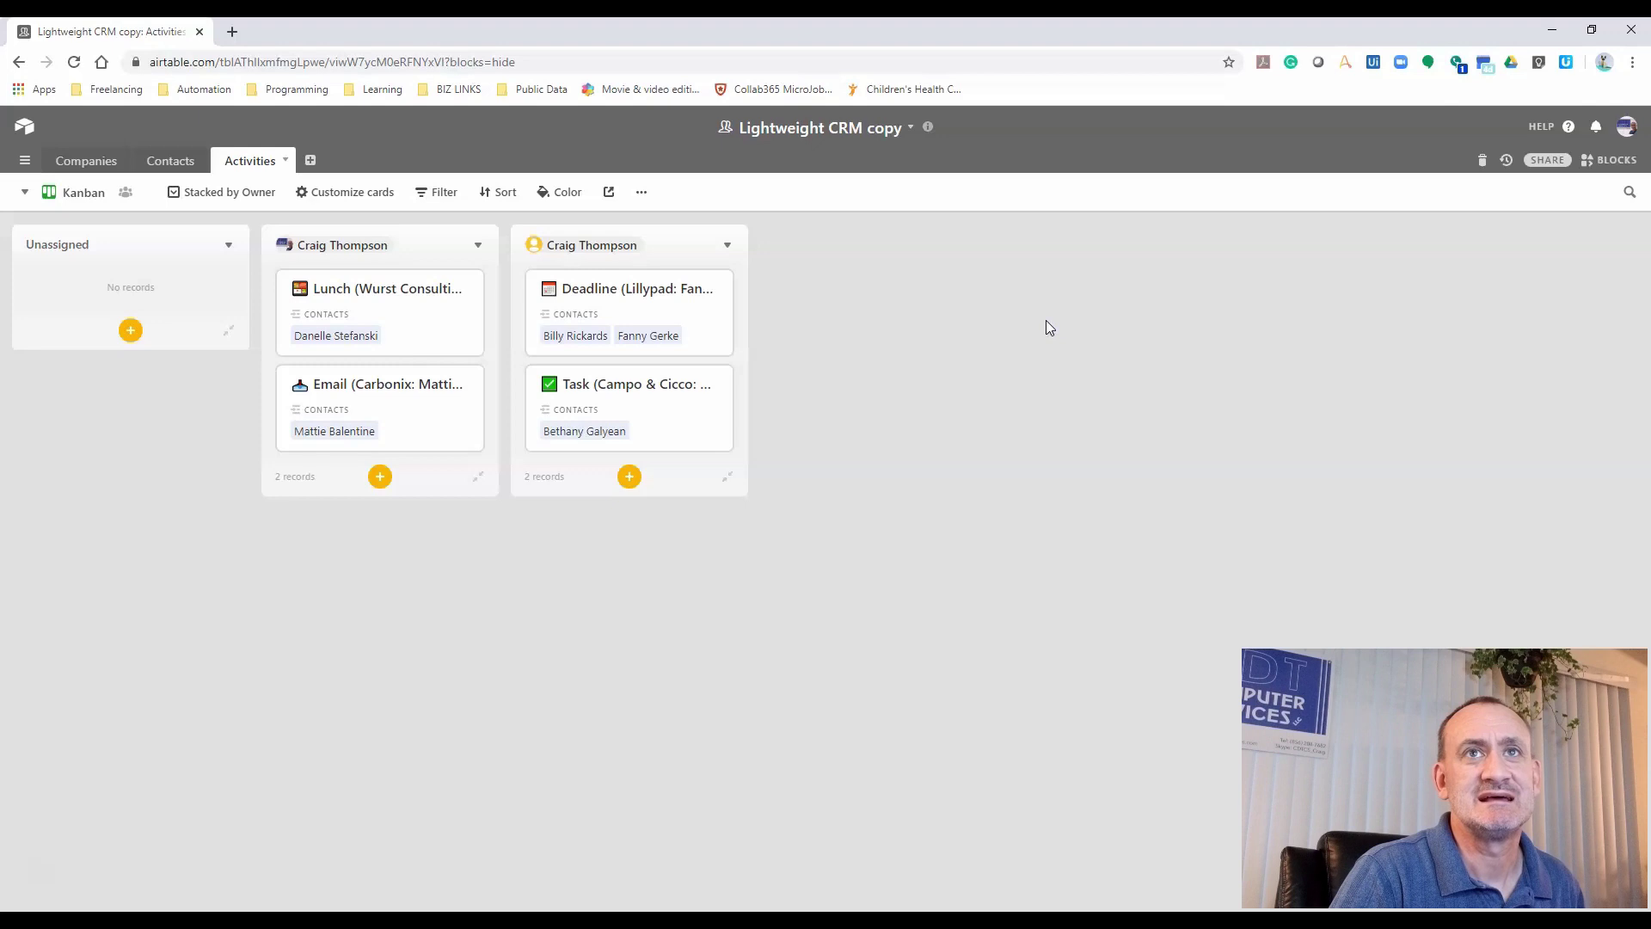
pyautogui.click(1539, 160)
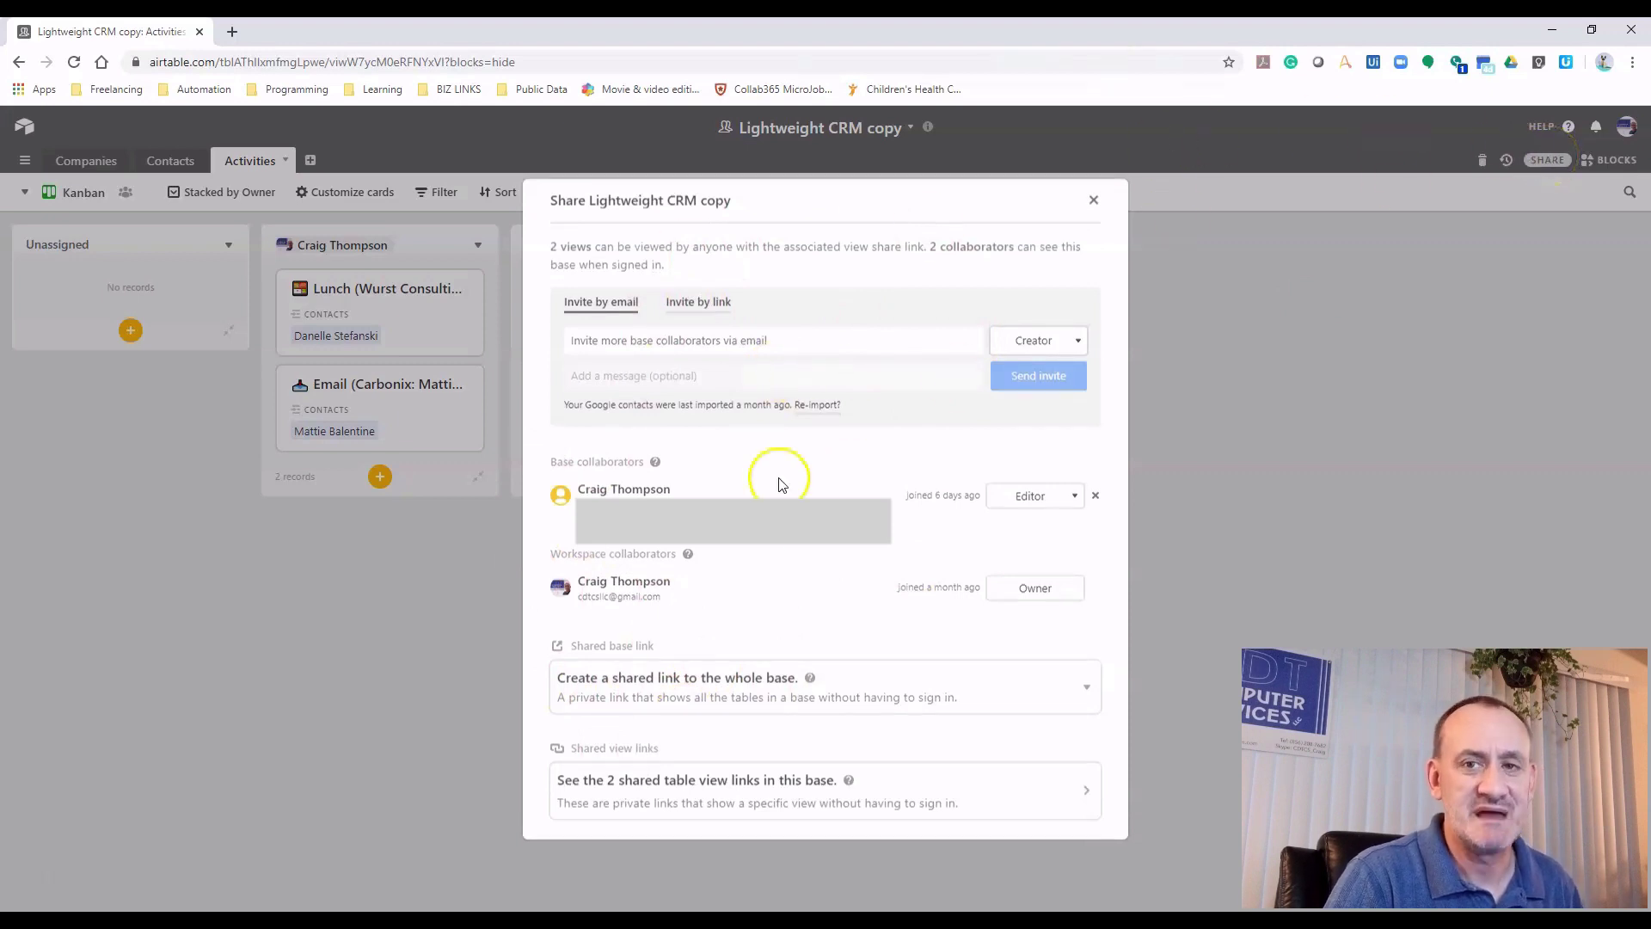
pyautogui.click(1093, 201)
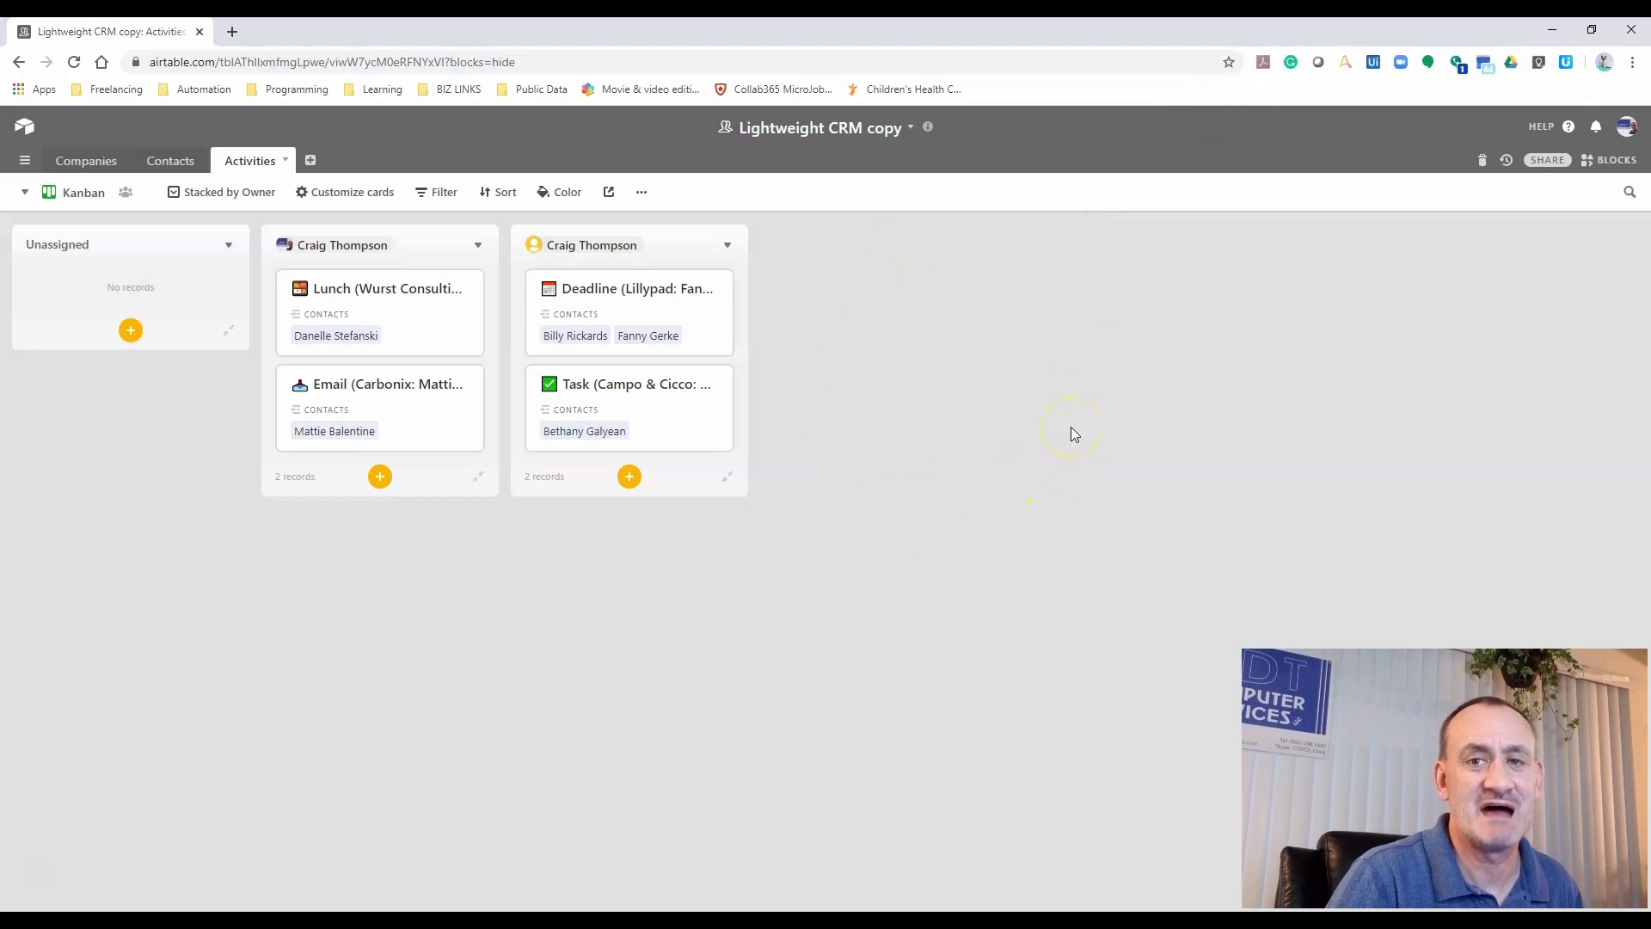
# Return to the bases overview and examine the sharing settings of CDTCSLLC Workspace without inviting anyone
pyautogui.click(24, 125)
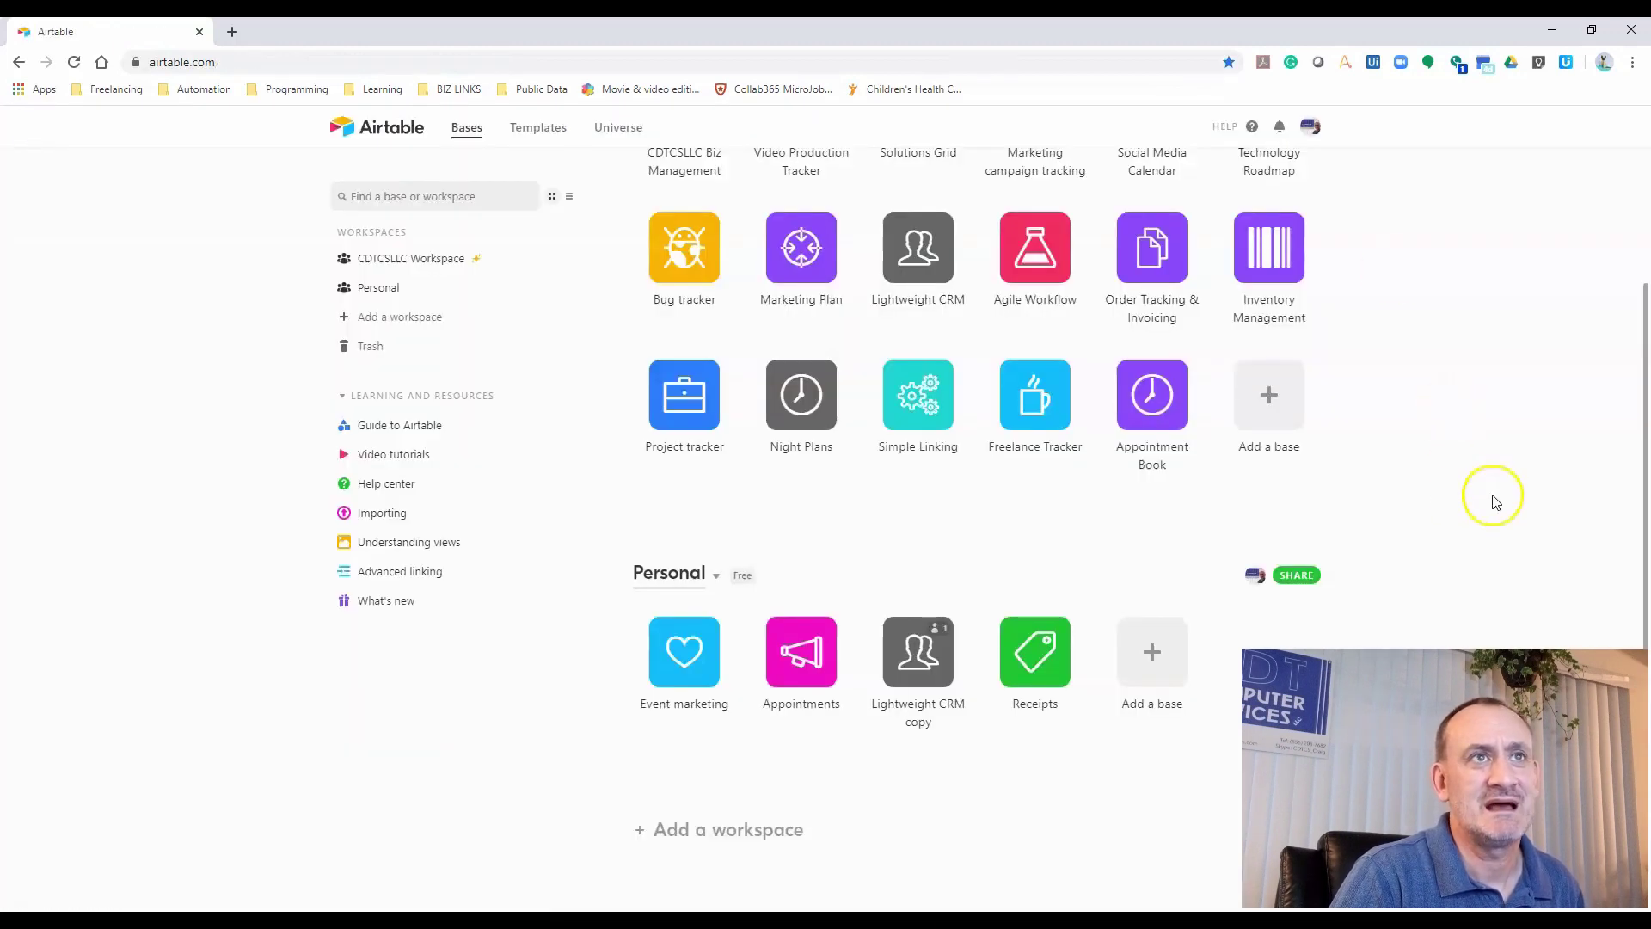
pyautogui.scroll(2, 1490, 494)
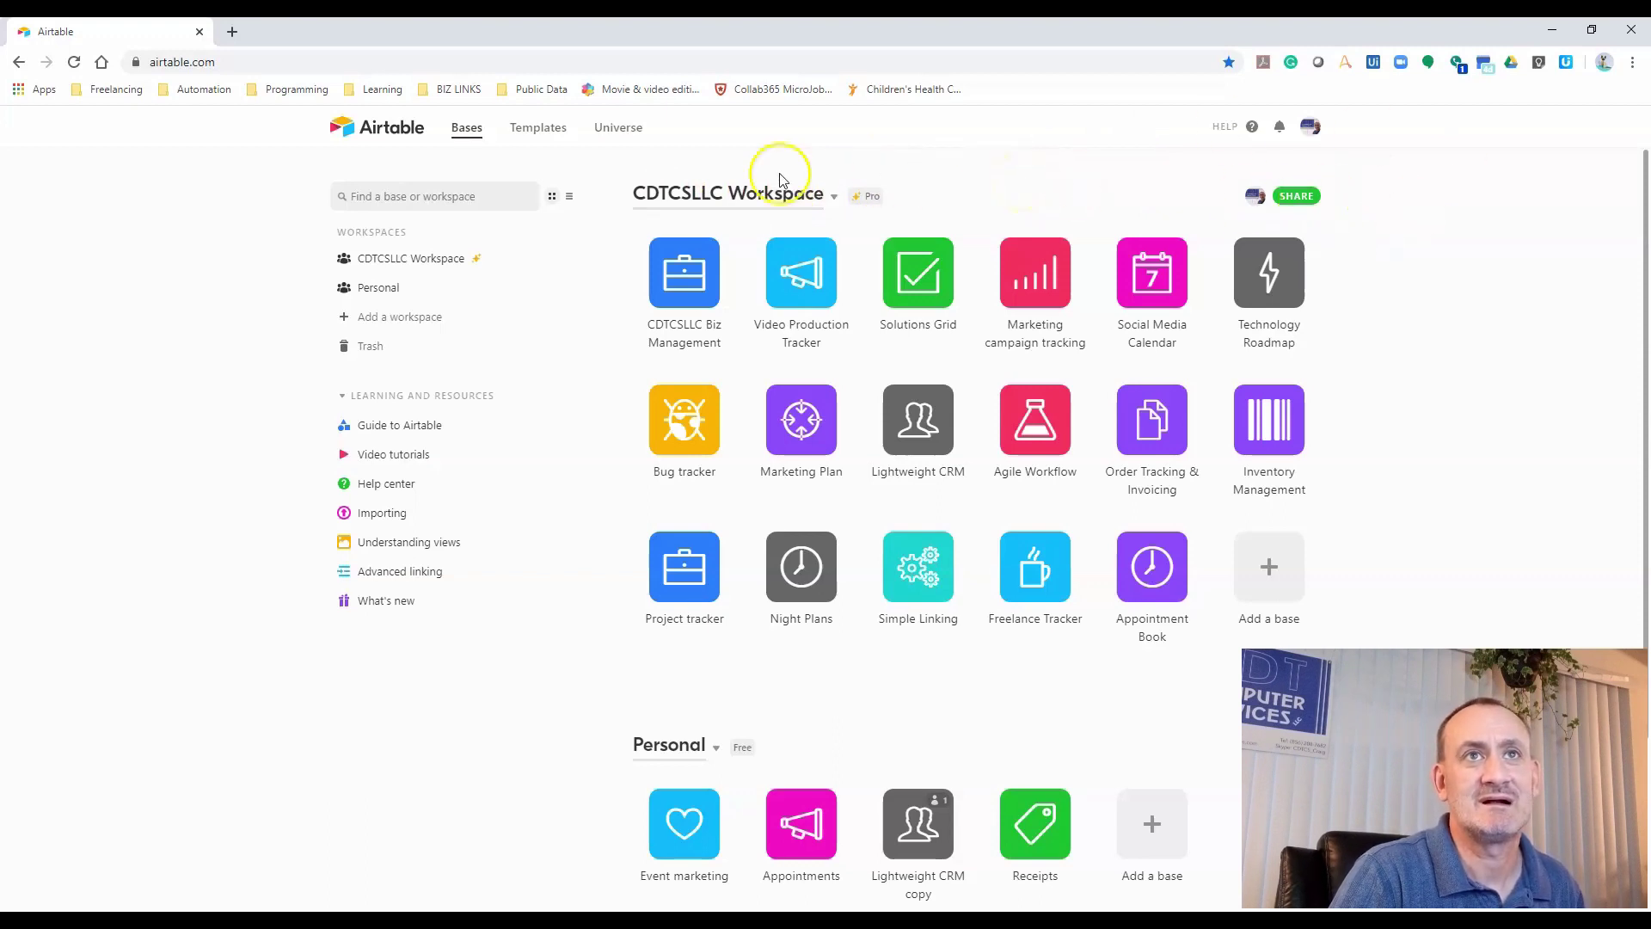
pyautogui.click(1288, 196)
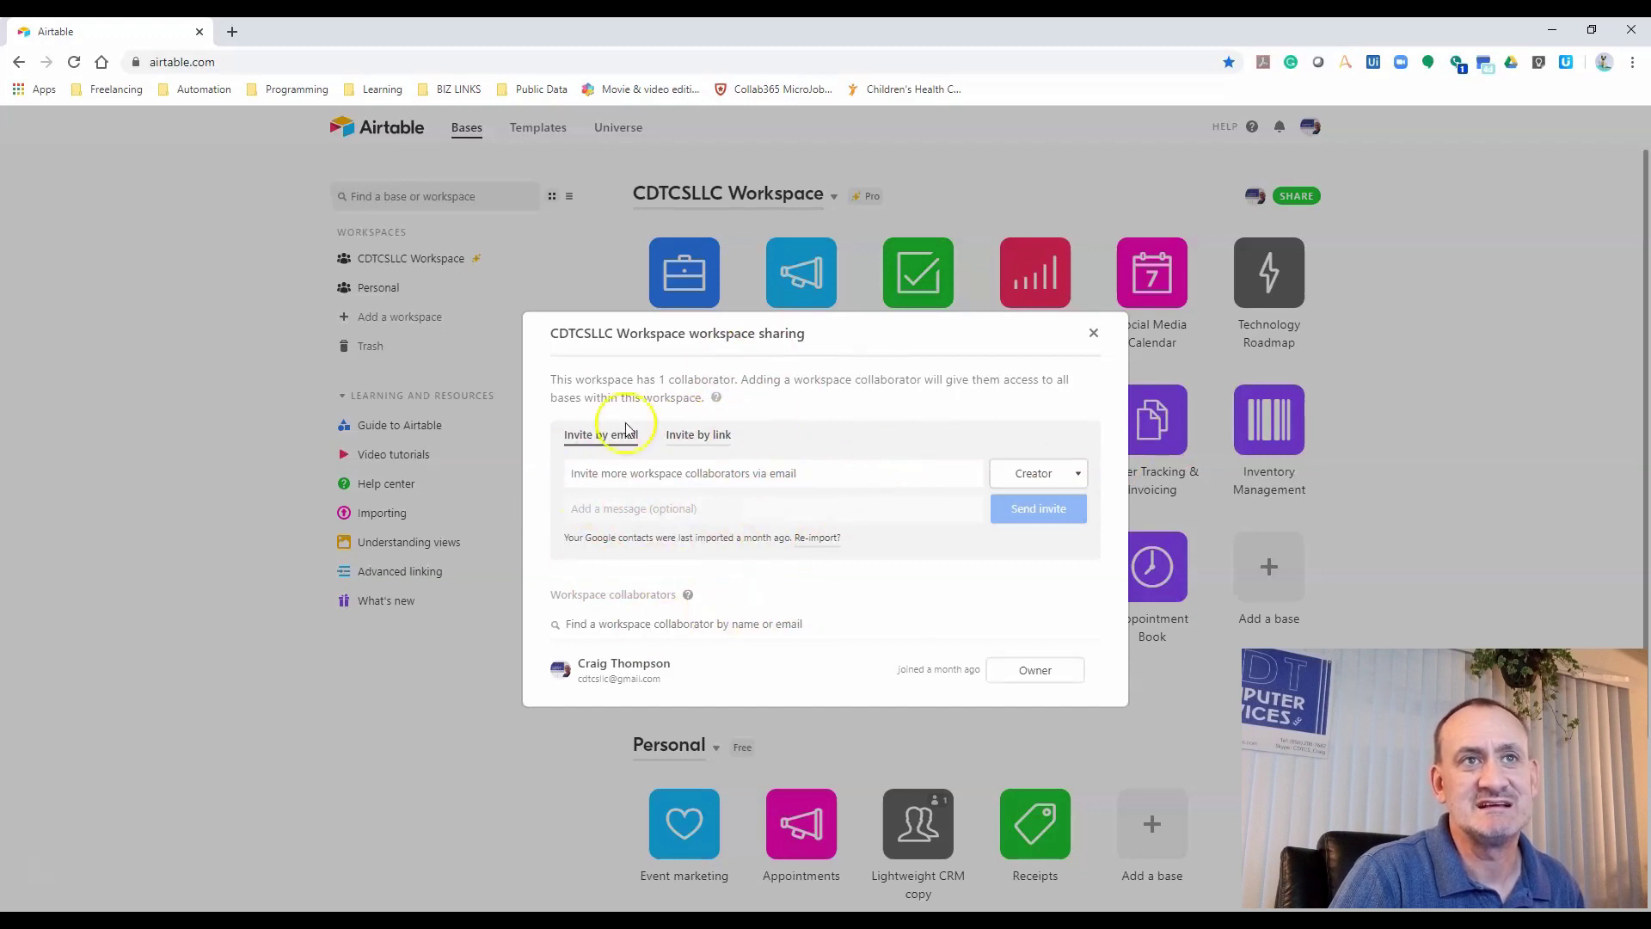
pyautogui.click(1093, 332)
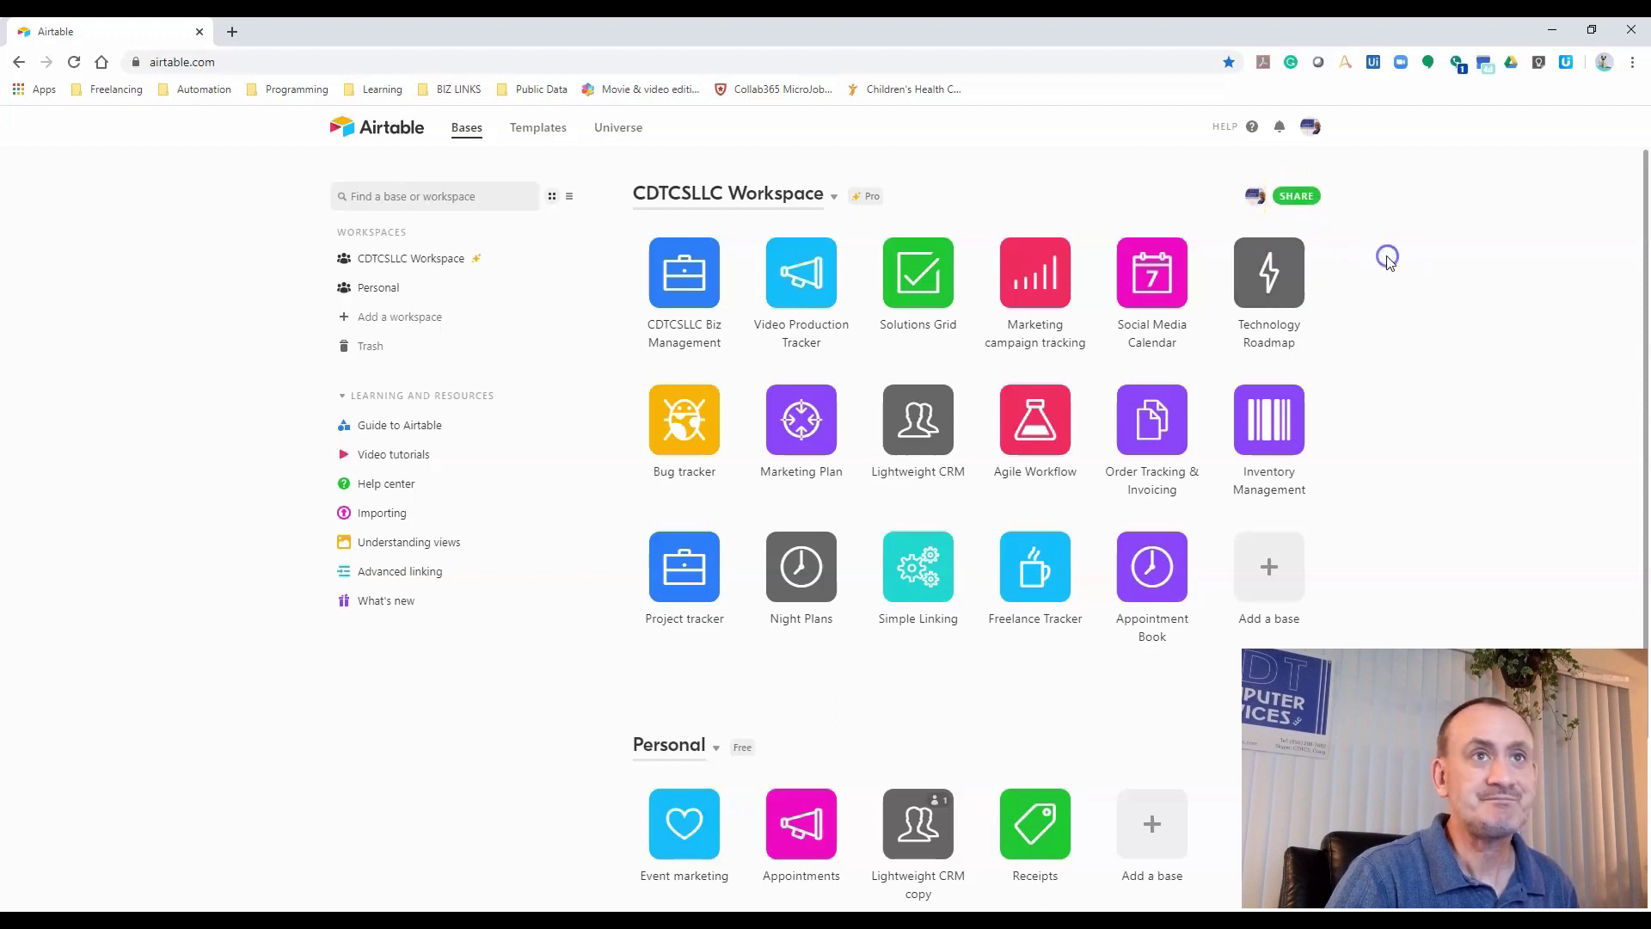
# Look through the bases in CDTCSLLC Workspace and the Personal workspace, checking the collaborator marker on Lightweight CRM copy
pyautogui.scroll(-1, 1416, 356)
pyautogui.scroll(-2, 1417, 360)
pyautogui.scroll(3, 1417, 359)
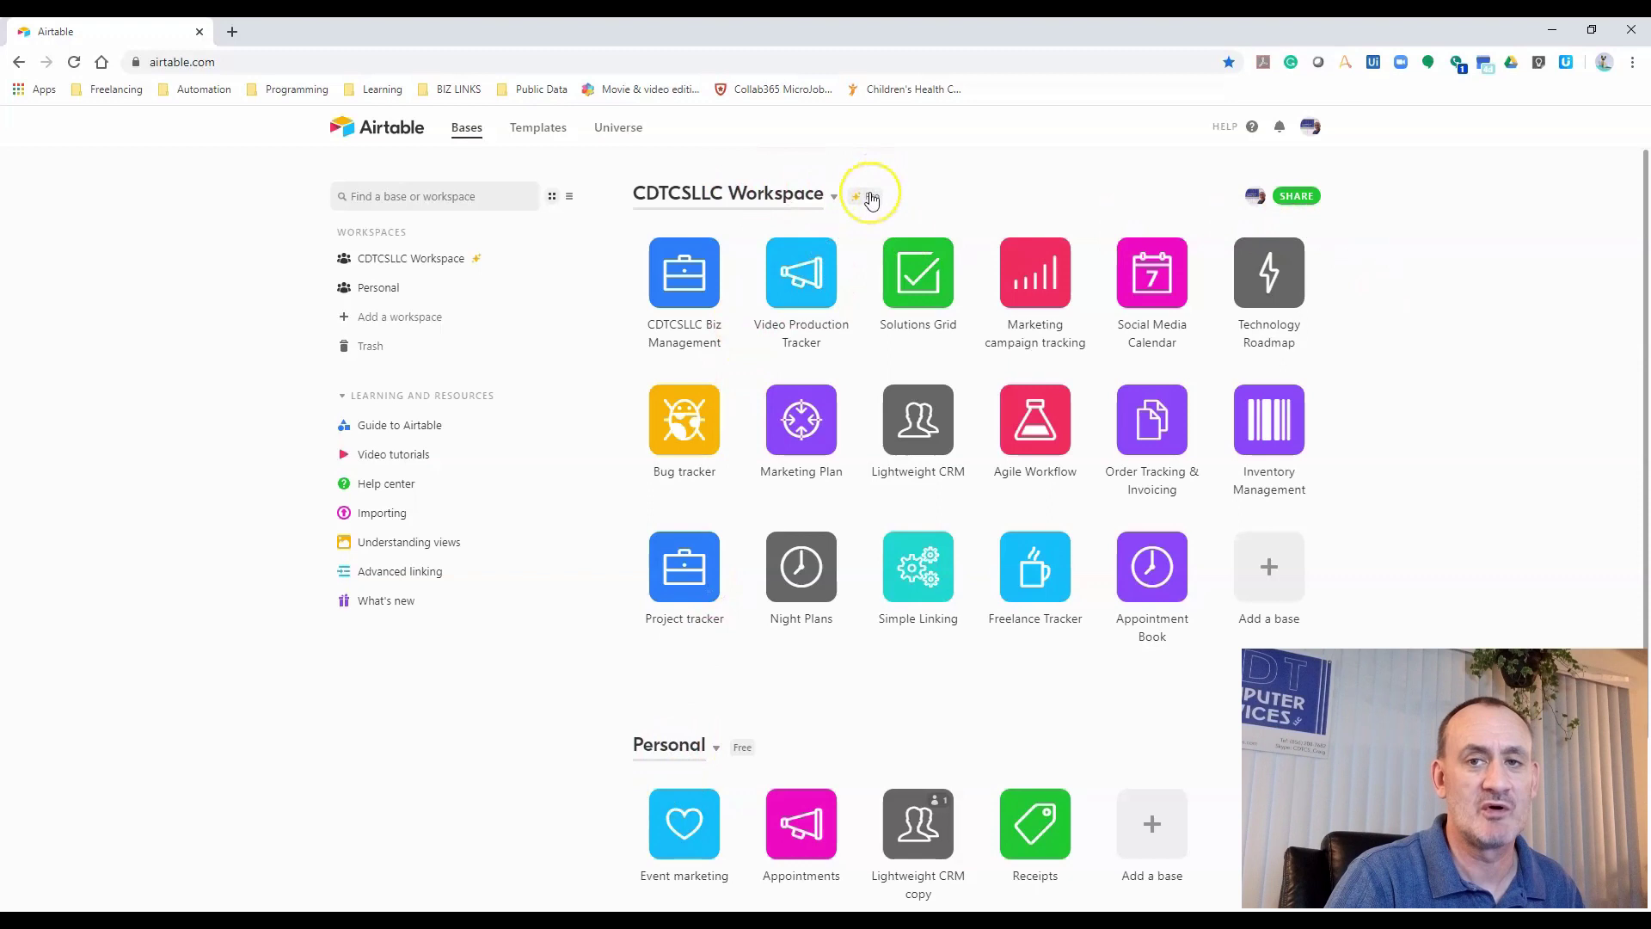
pyautogui.scroll(-2, 663, 755)
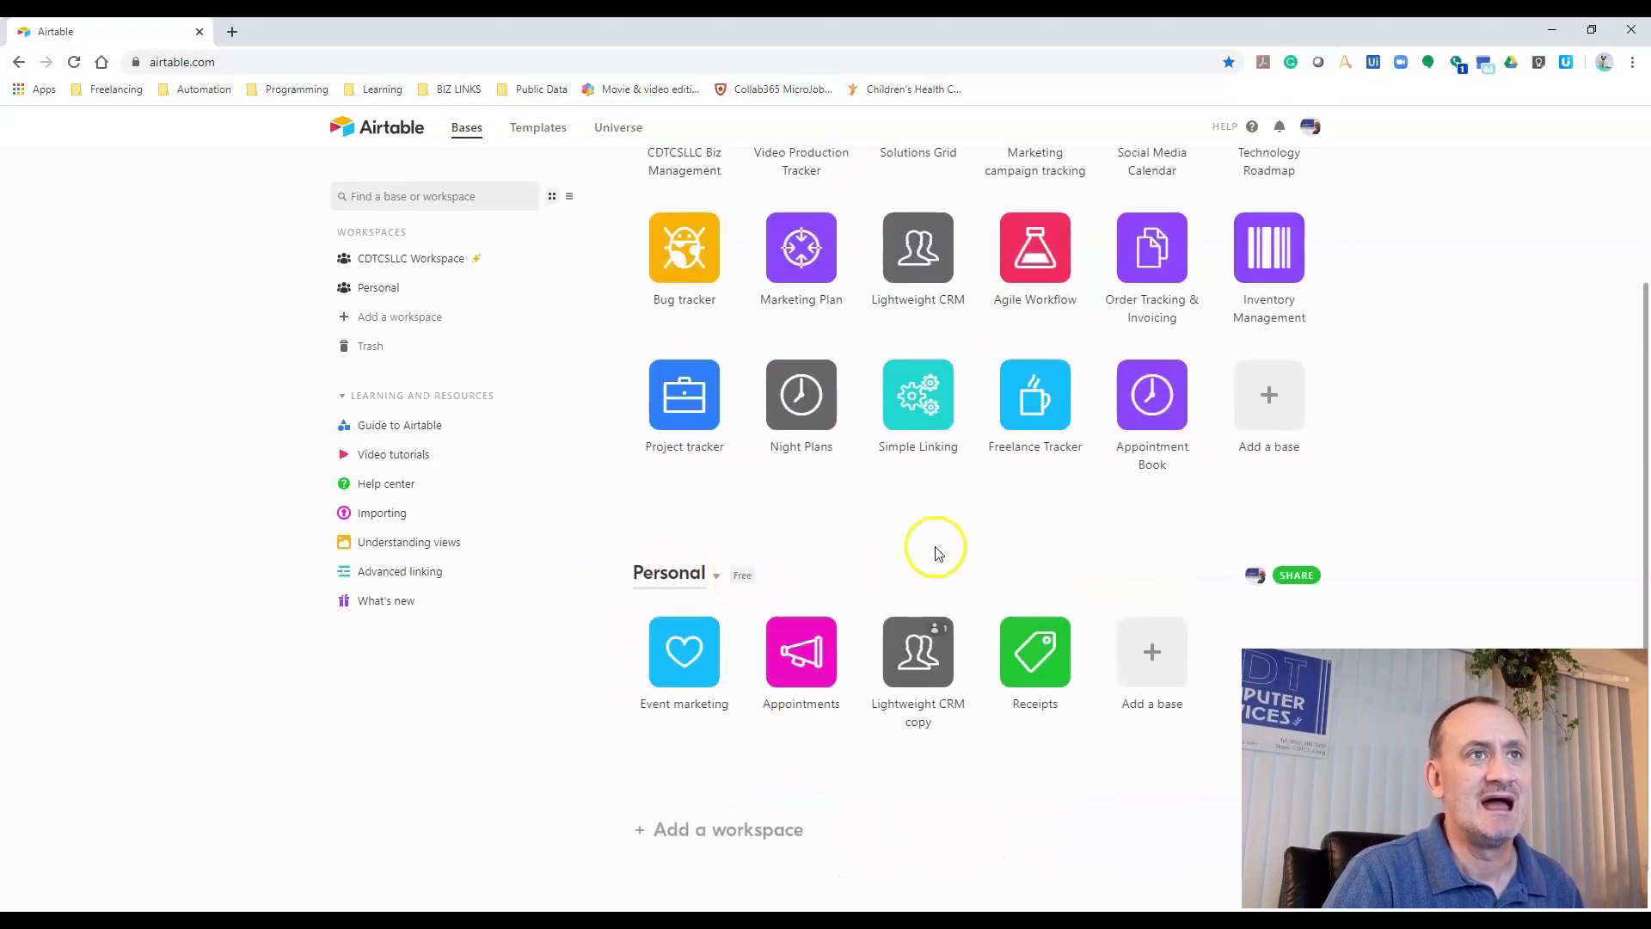
pyautogui.scroll(2, 937, 552)
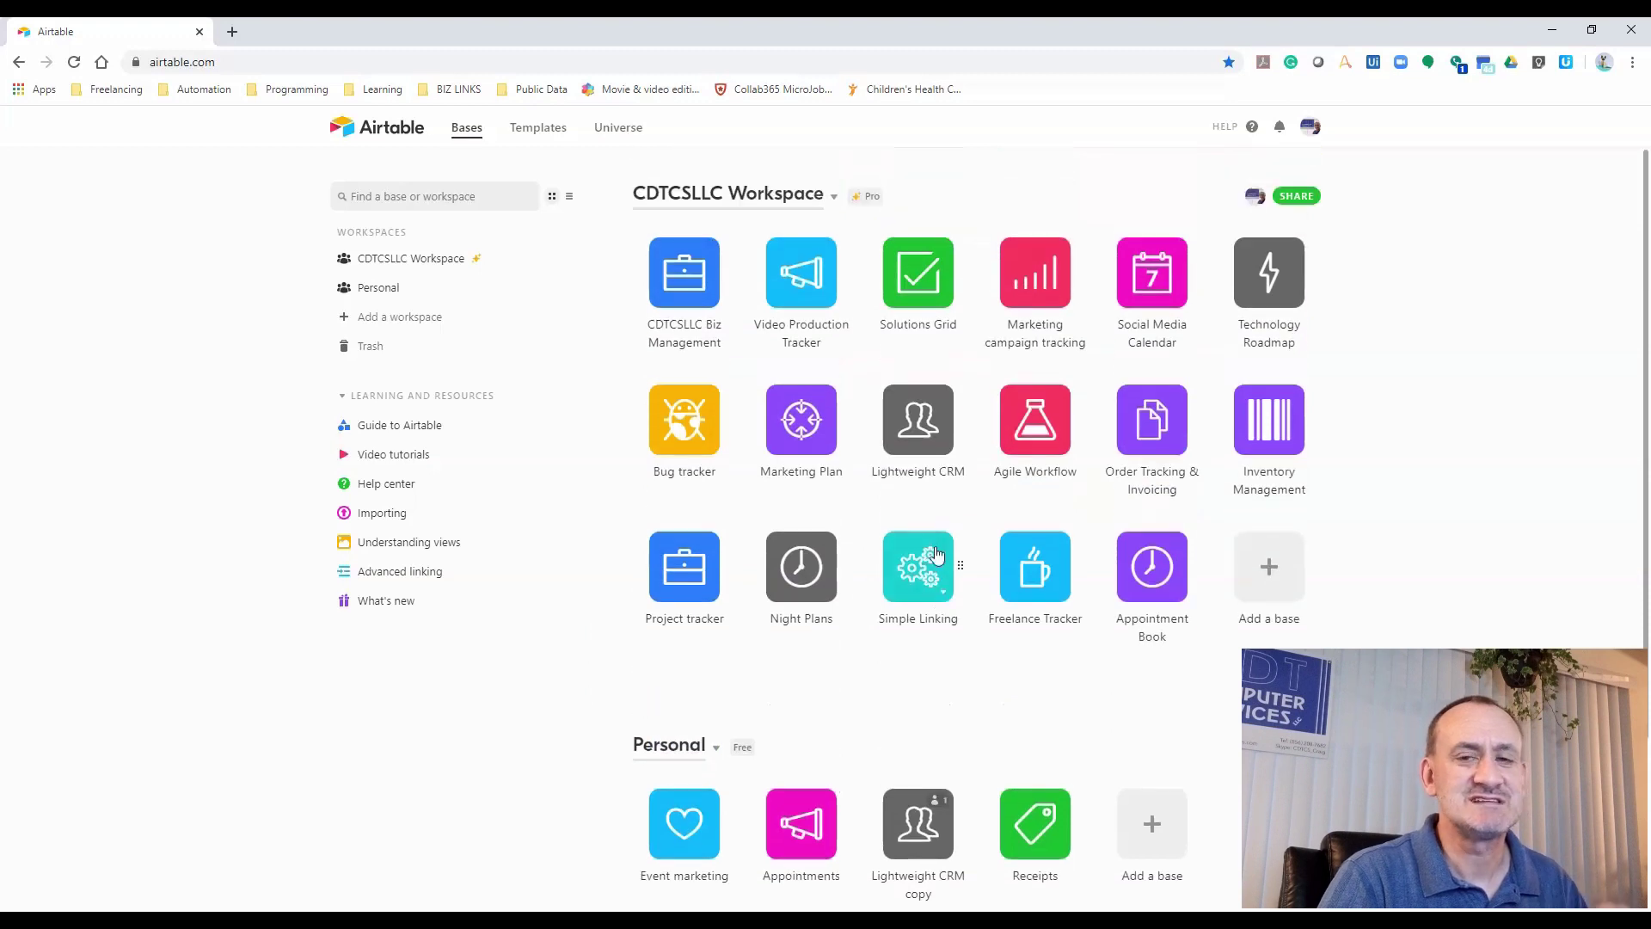
pyautogui.click(941, 583)
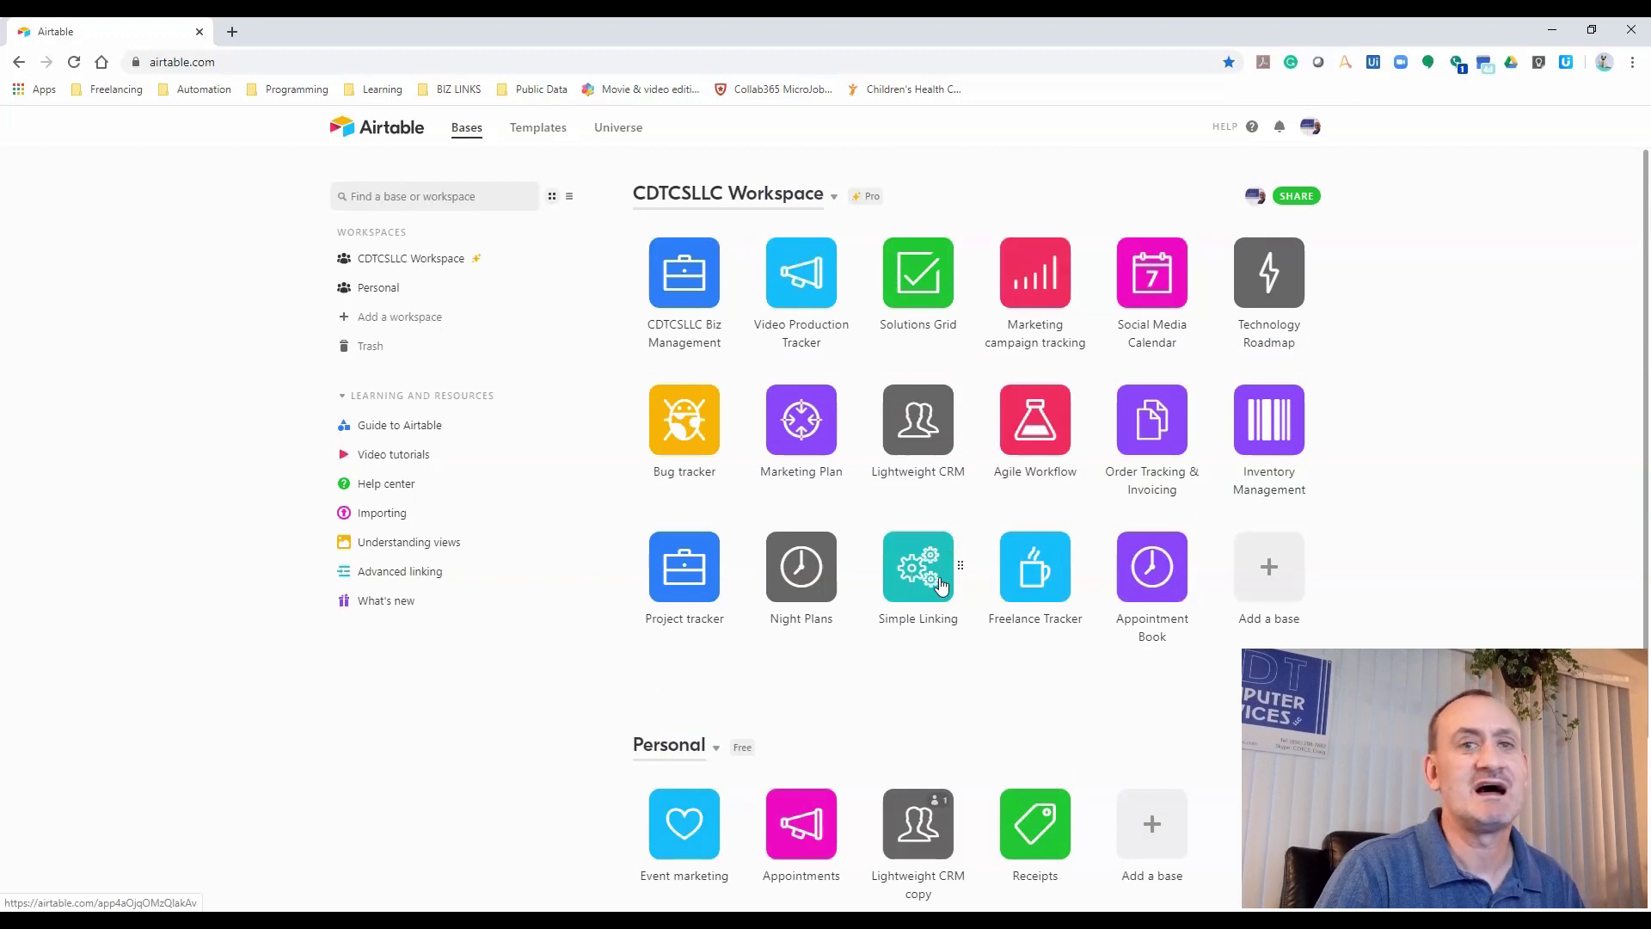
pyautogui.click(922, 649)
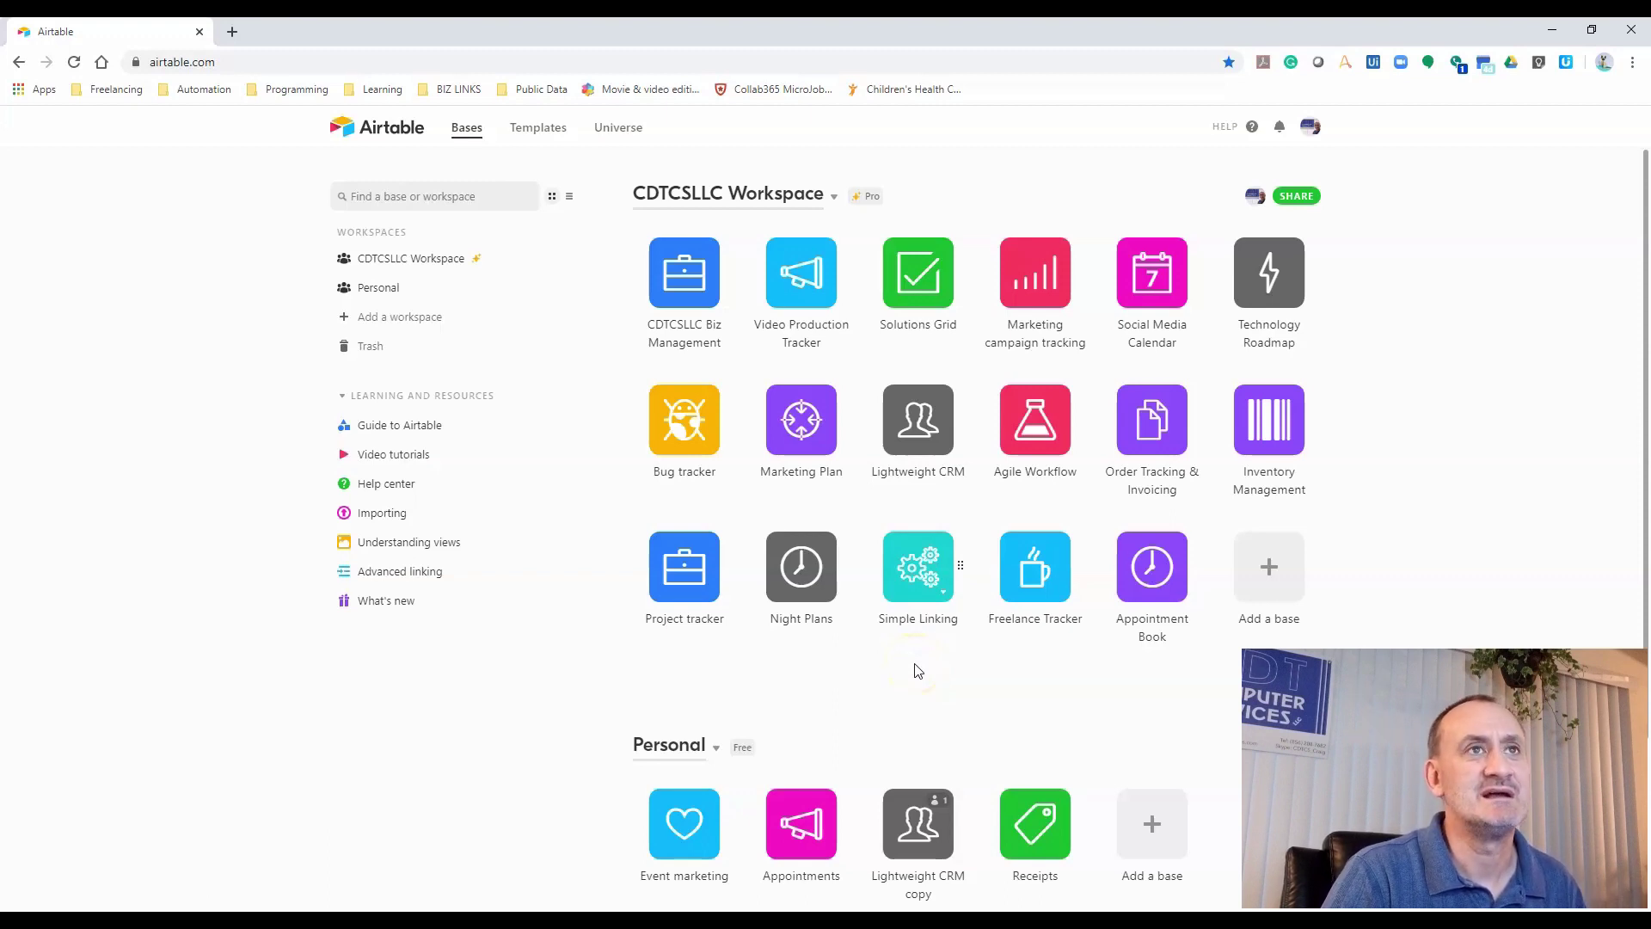
pyautogui.click(899, 679)
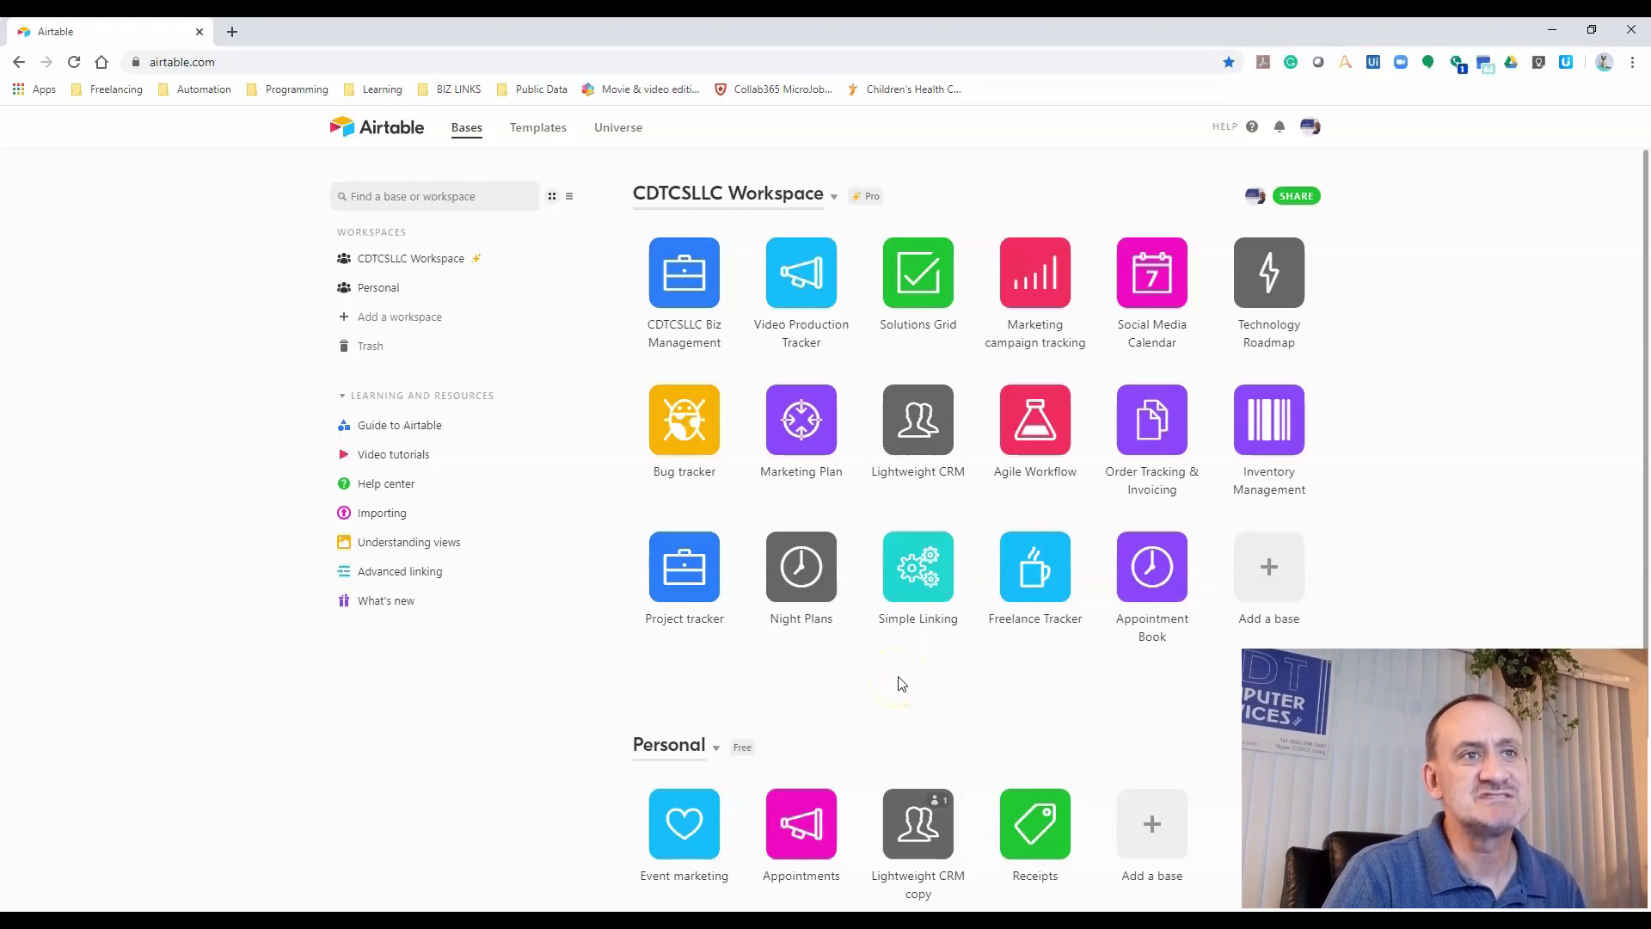
pyautogui.scroll(-1, 910, 649)
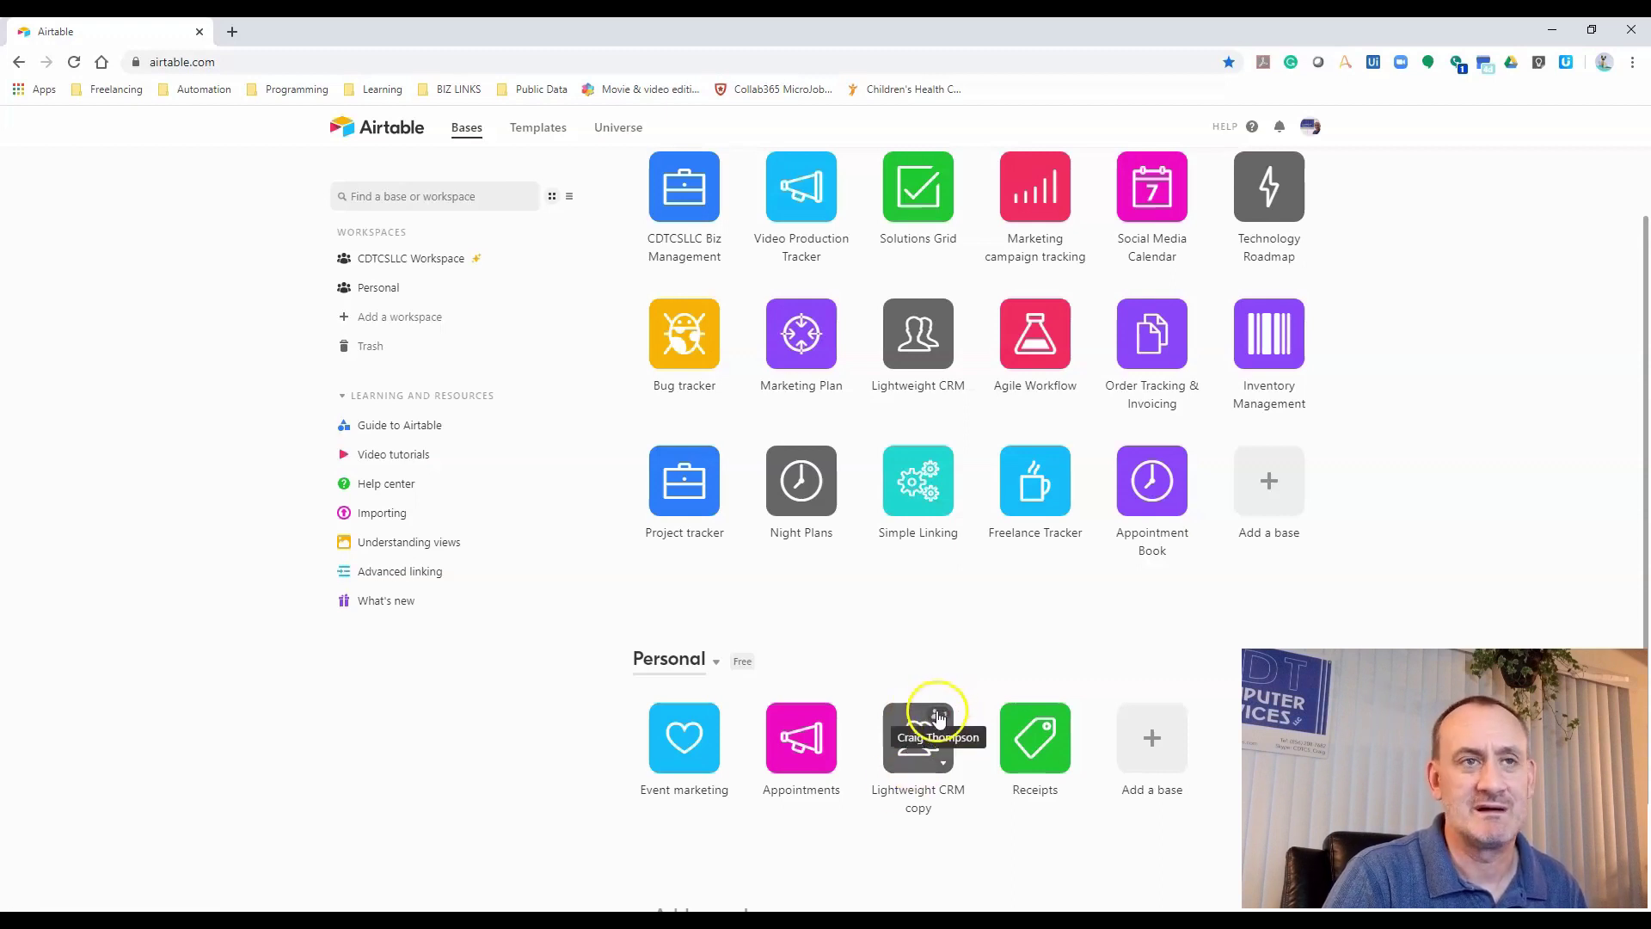
pyautogui.scroll(1, 989, 626)
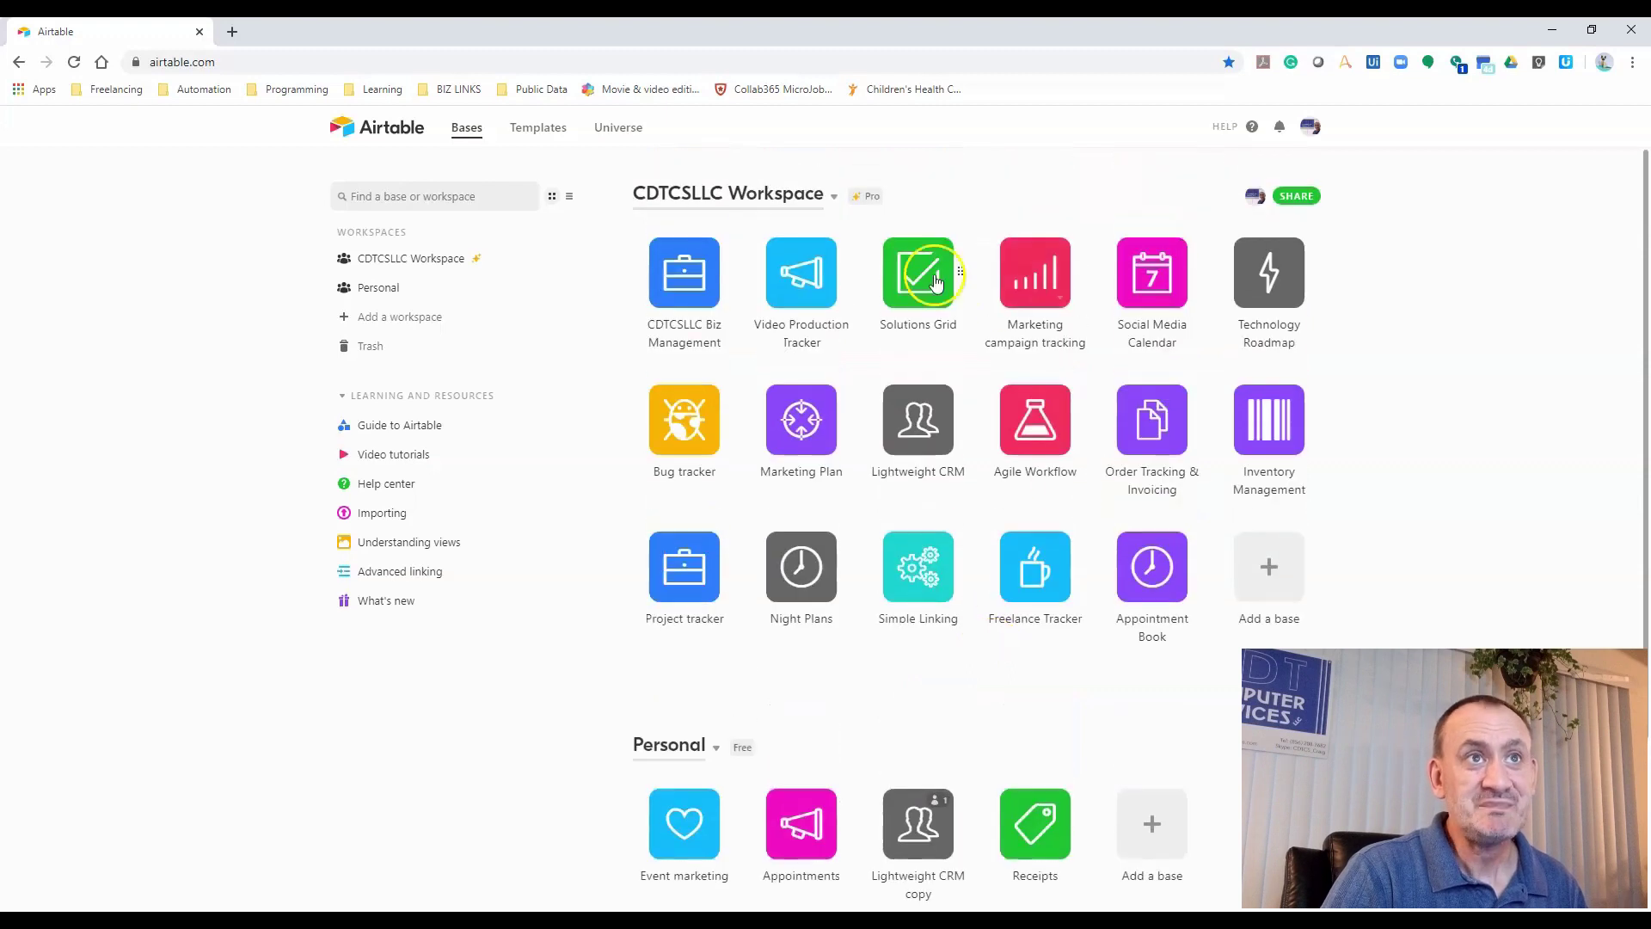
pyautogui.click(1348, 505)
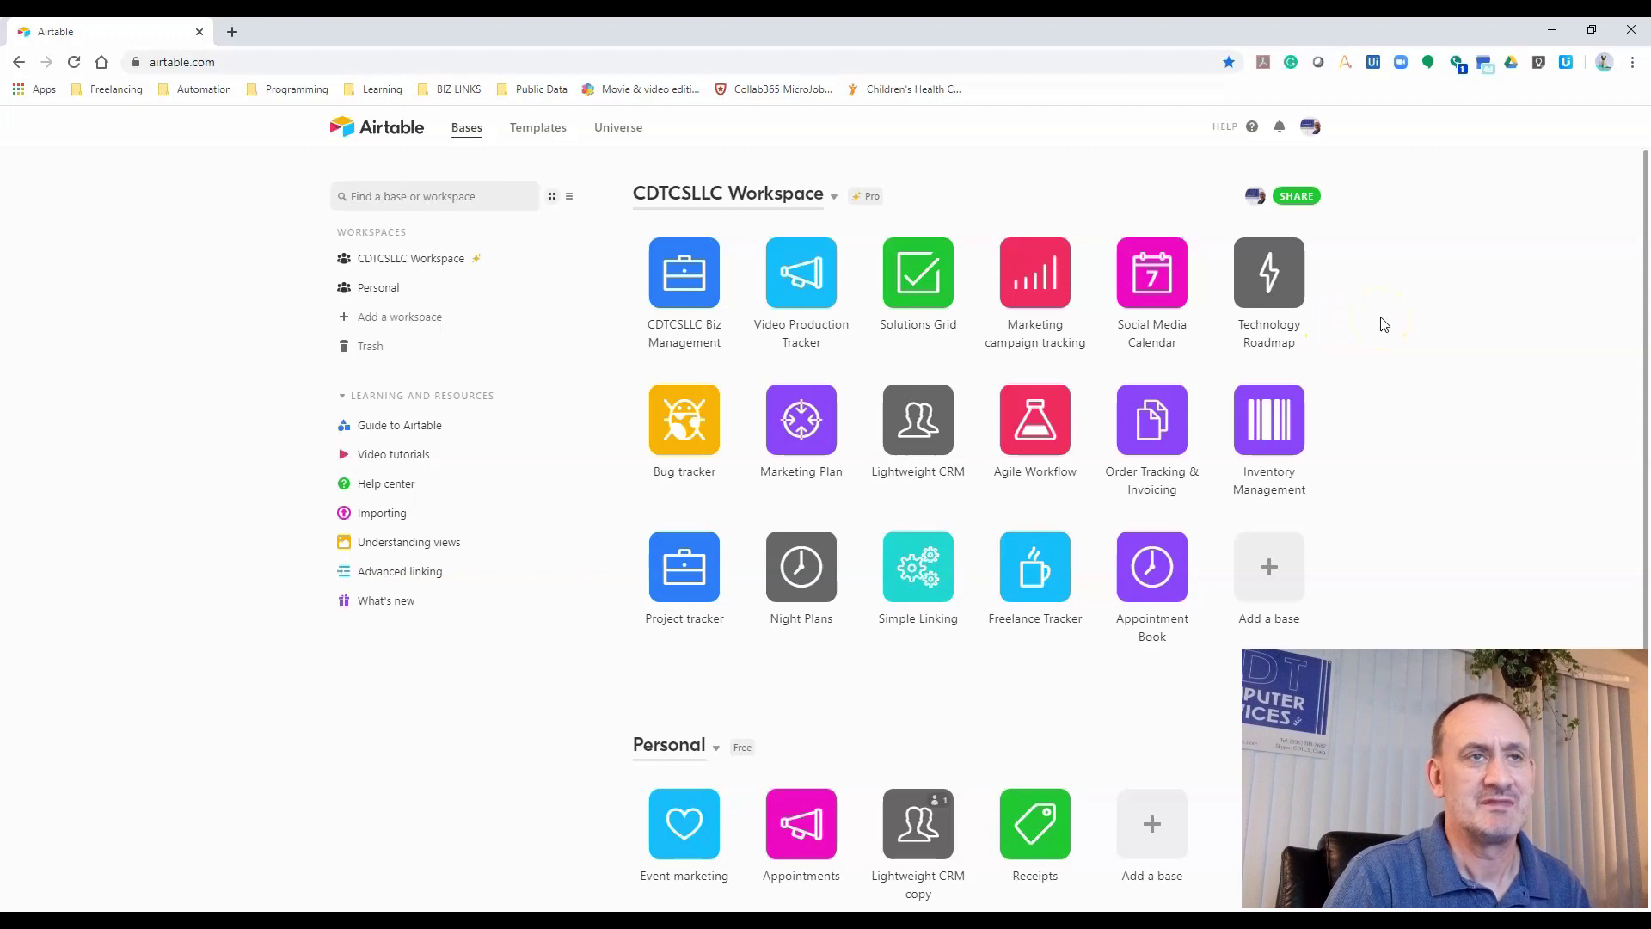
pyautogui.click(915, 421)
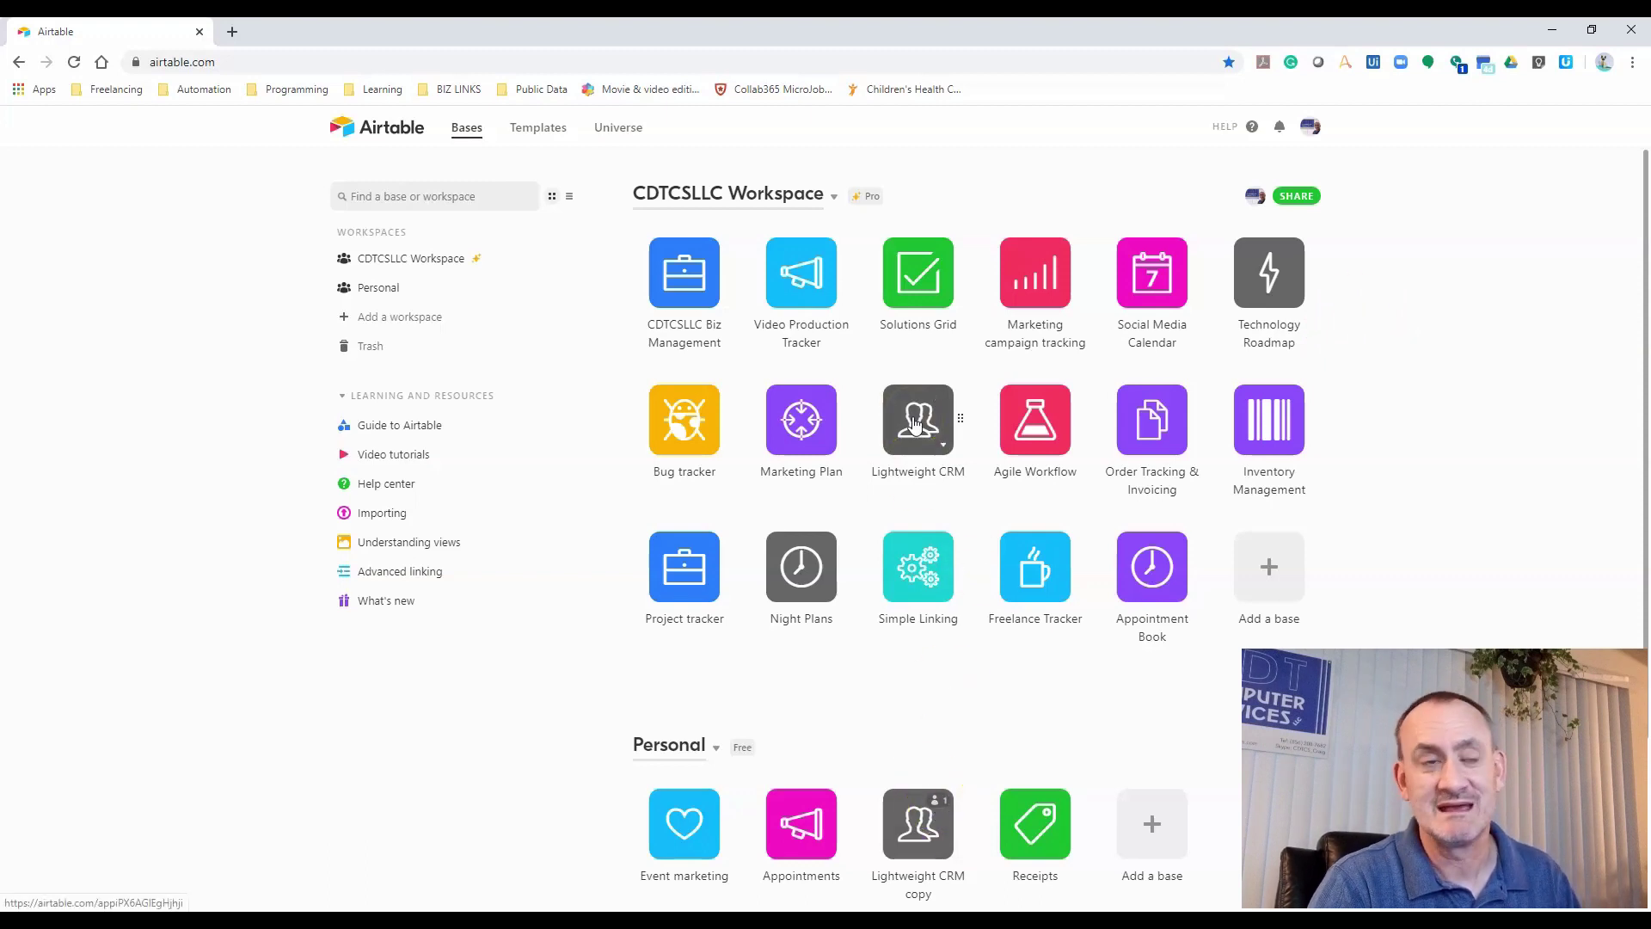
pyautogui.click(1482, 399)
pyautogui.scroll(-2, 1486, 405)
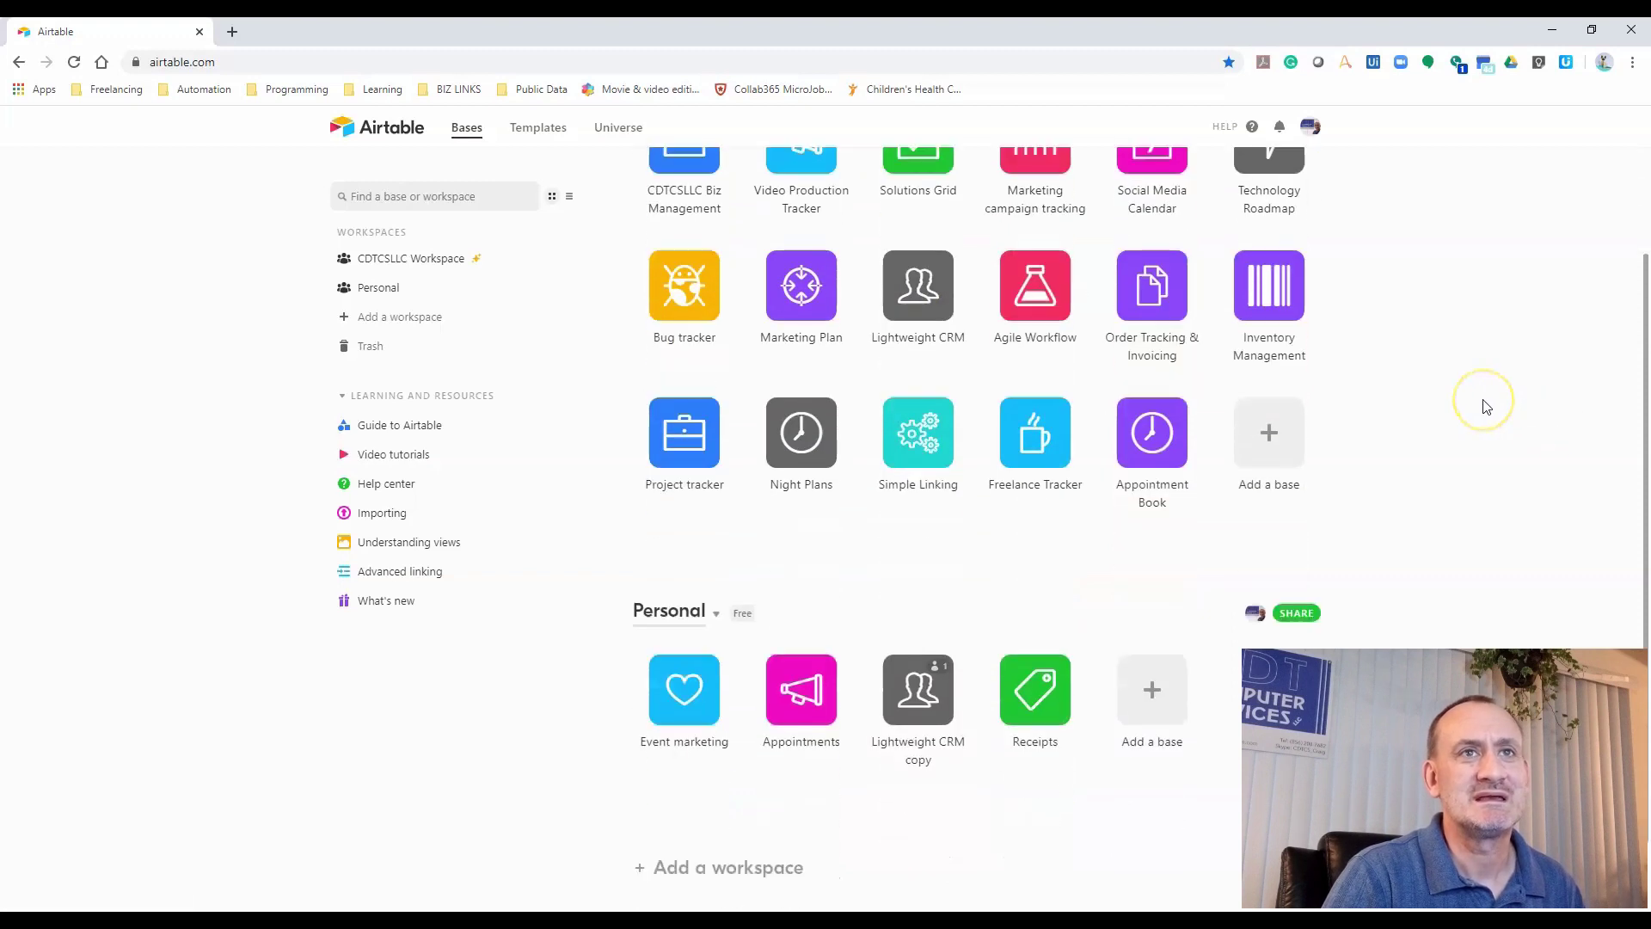
pyautogui.scroll(2, 1485, 406)
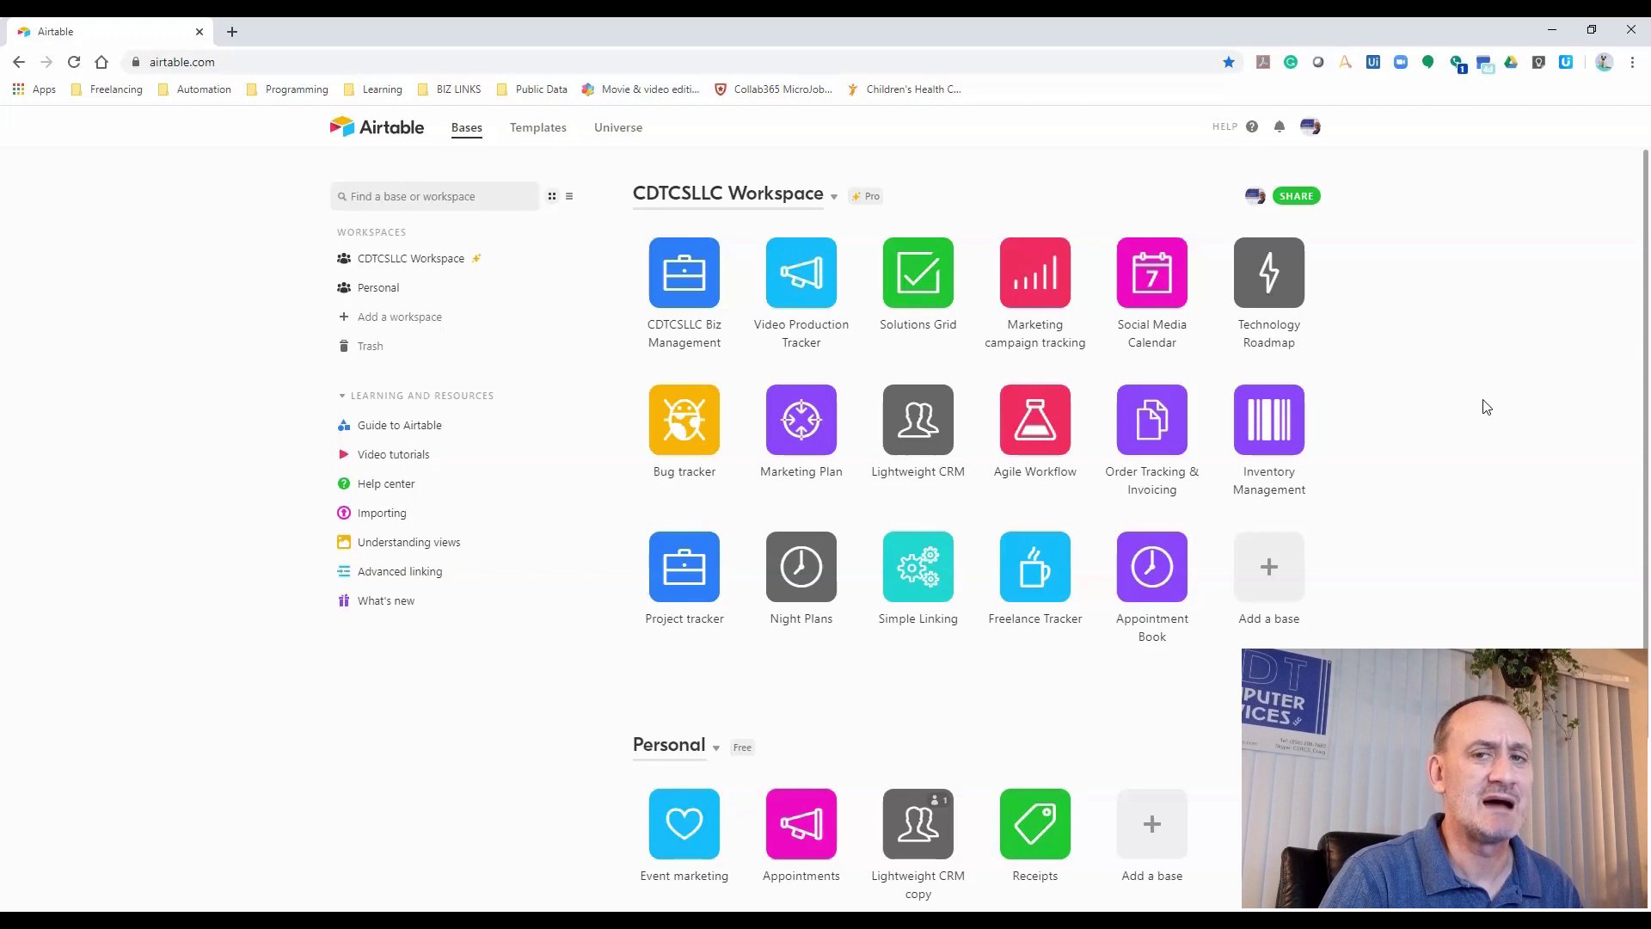
pyautogui.scroll(-1, 1483, 401)
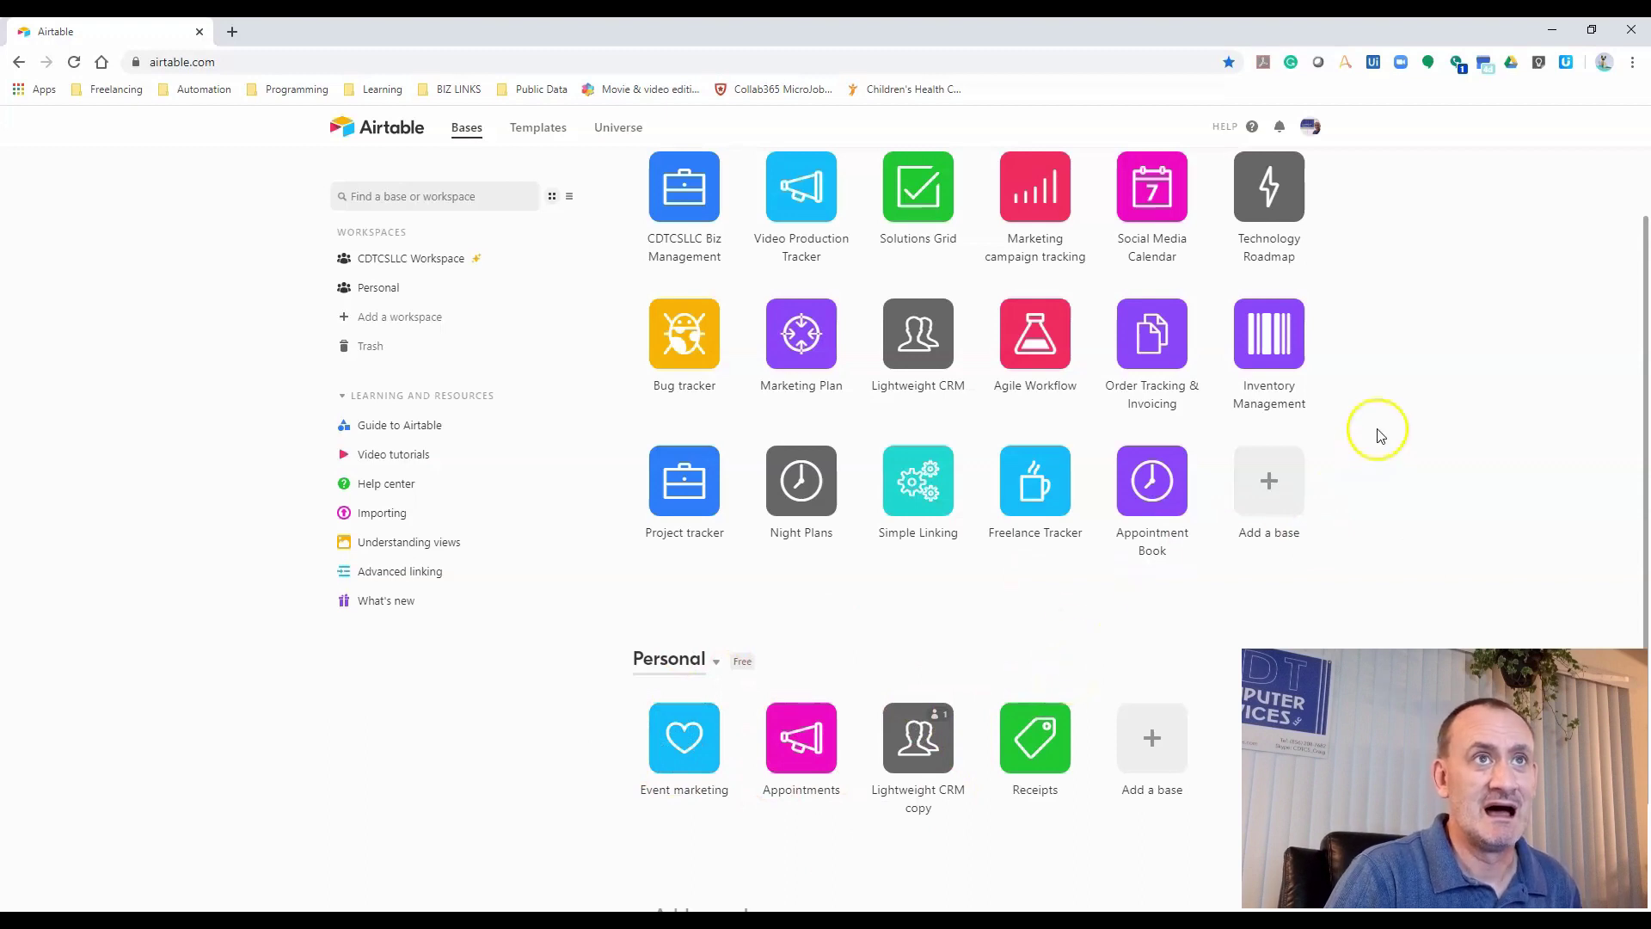
pyautogui.scroll(1, 1380, 436)
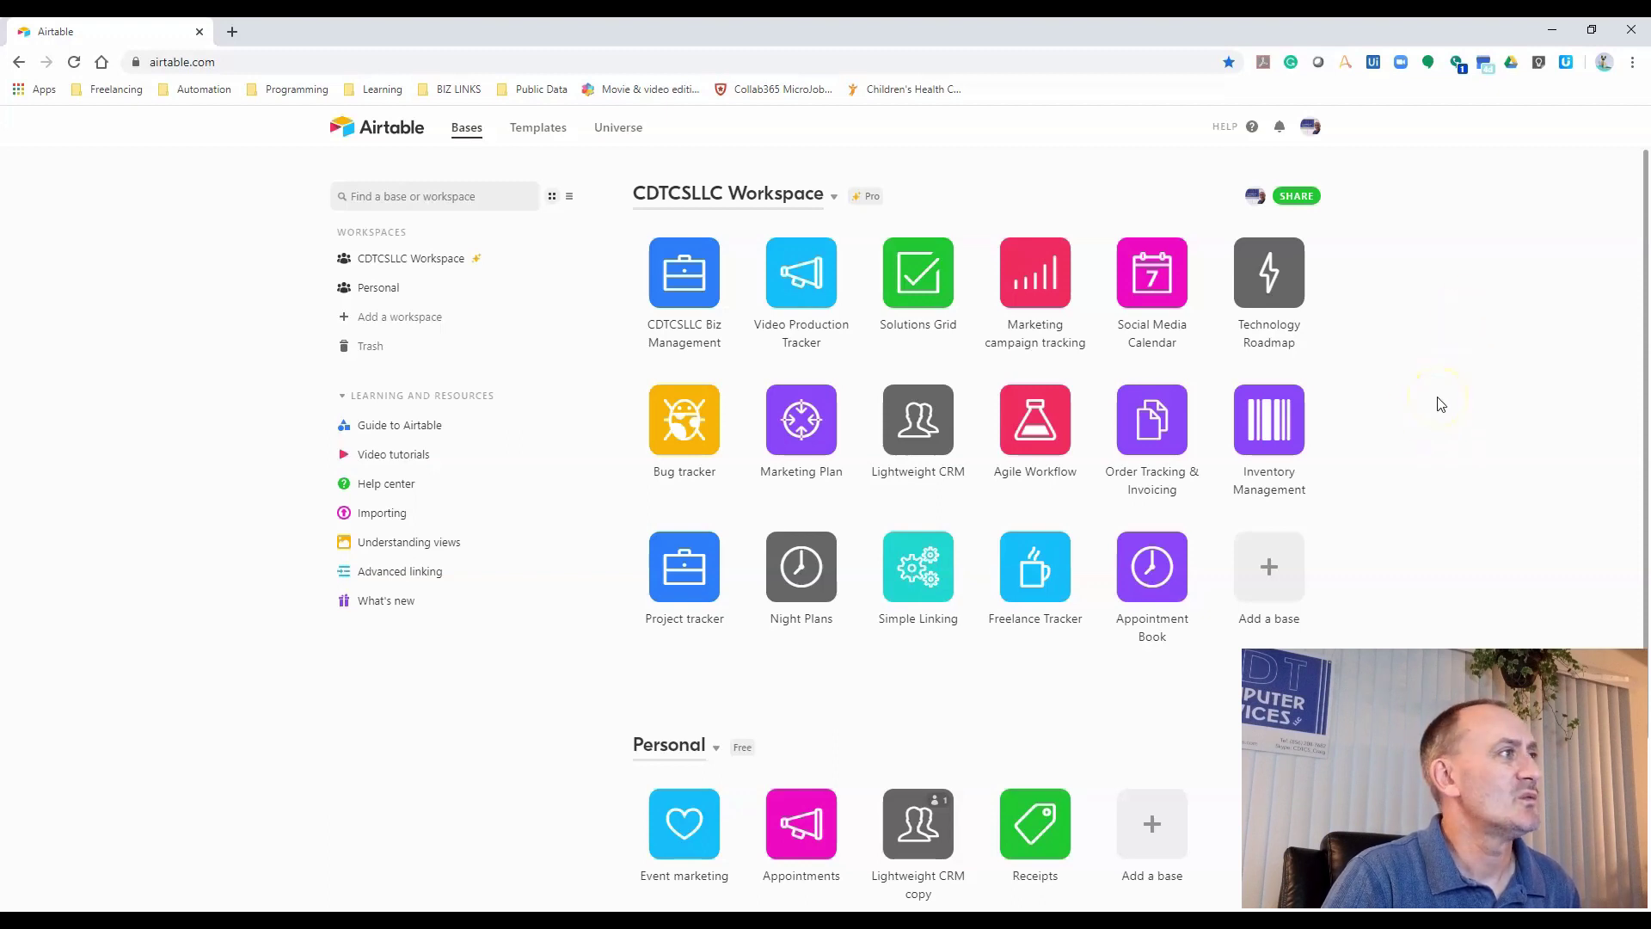
pyautogui.scroll(-1, 1441, 404)
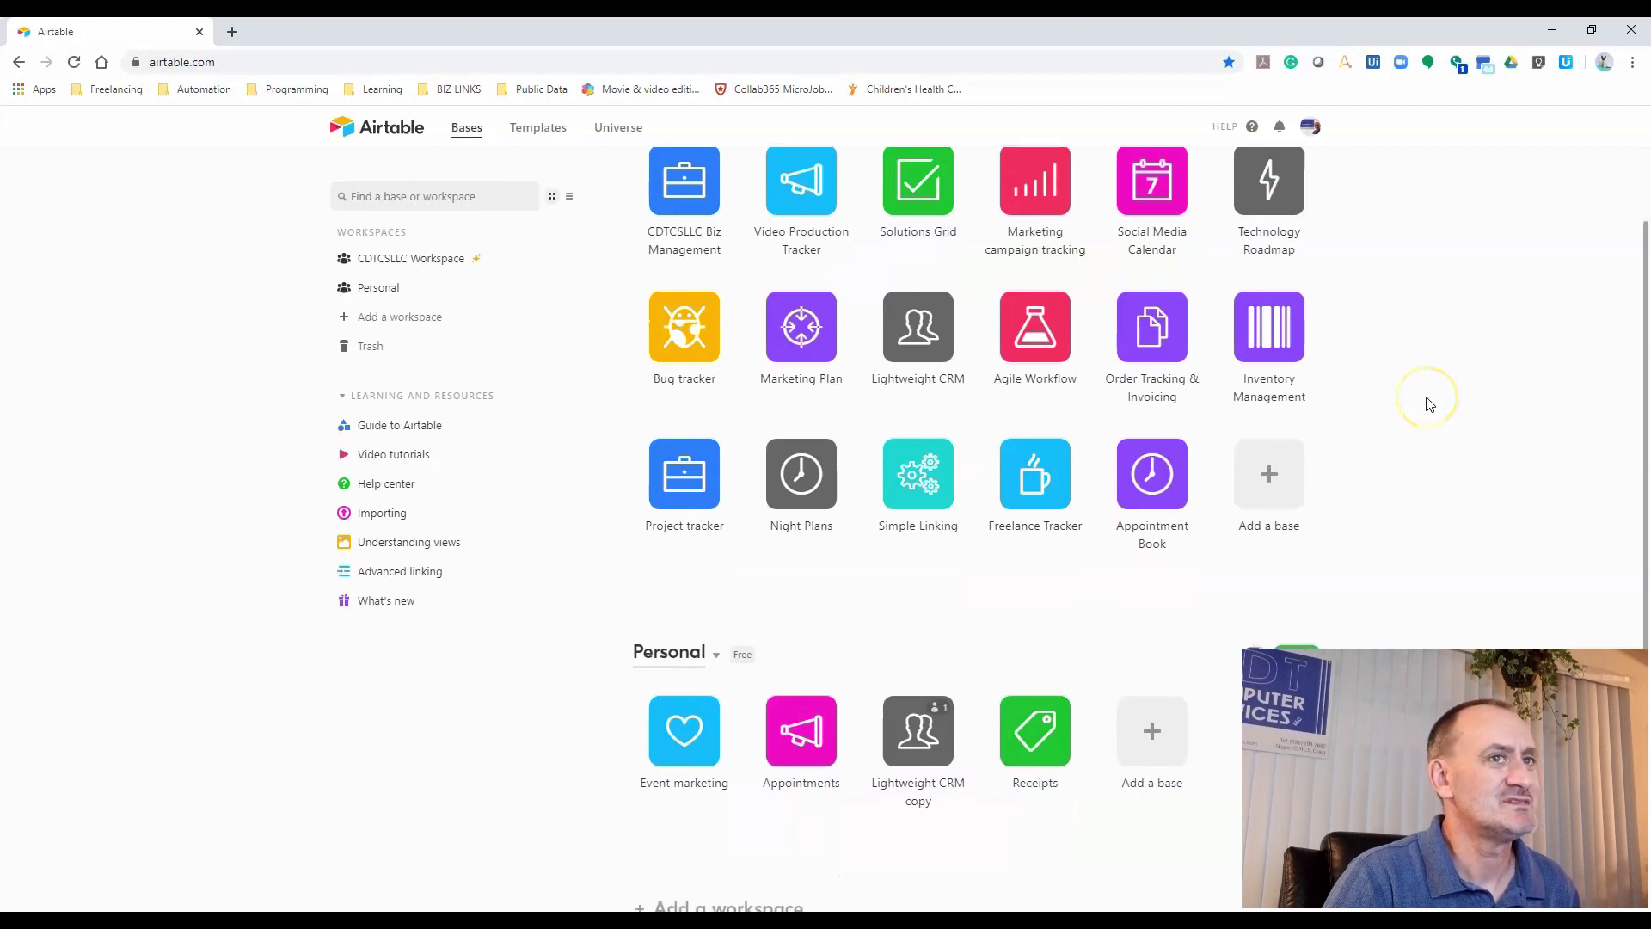
pyautogui.scroll(-1, 1430, 404)
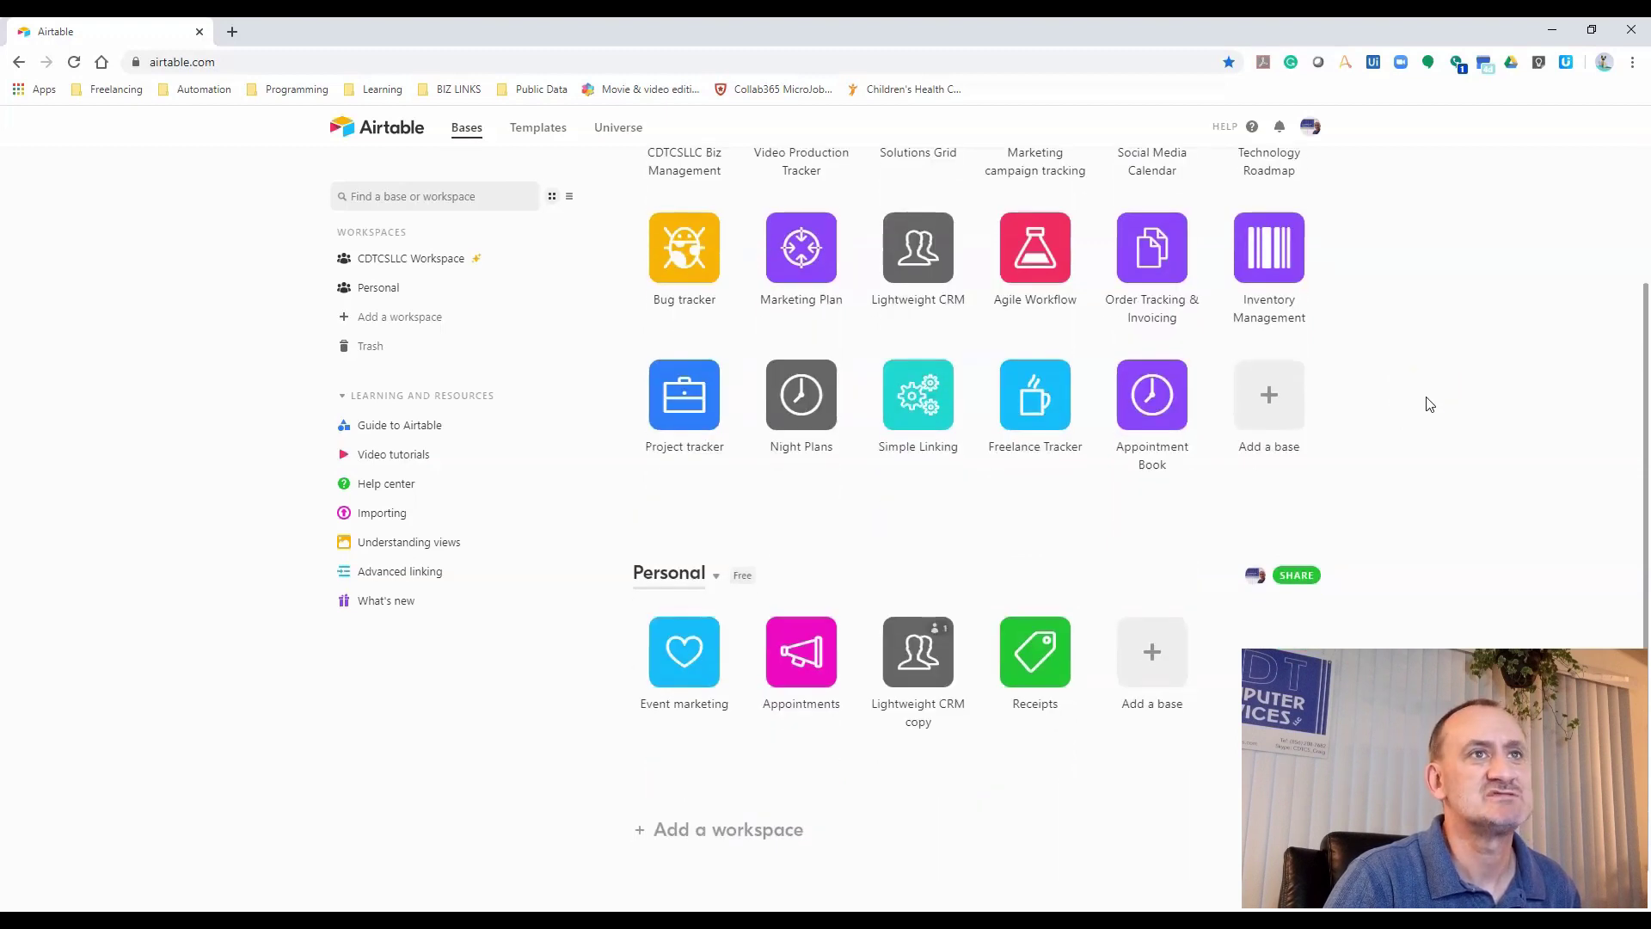
# Open the Bug tracker base from CDTCSLLC Workspace and show its blocks beside the Bugs and issues table
pyautogui.scroll(2, 1428, 402)
pyautogui.click(671, 433)
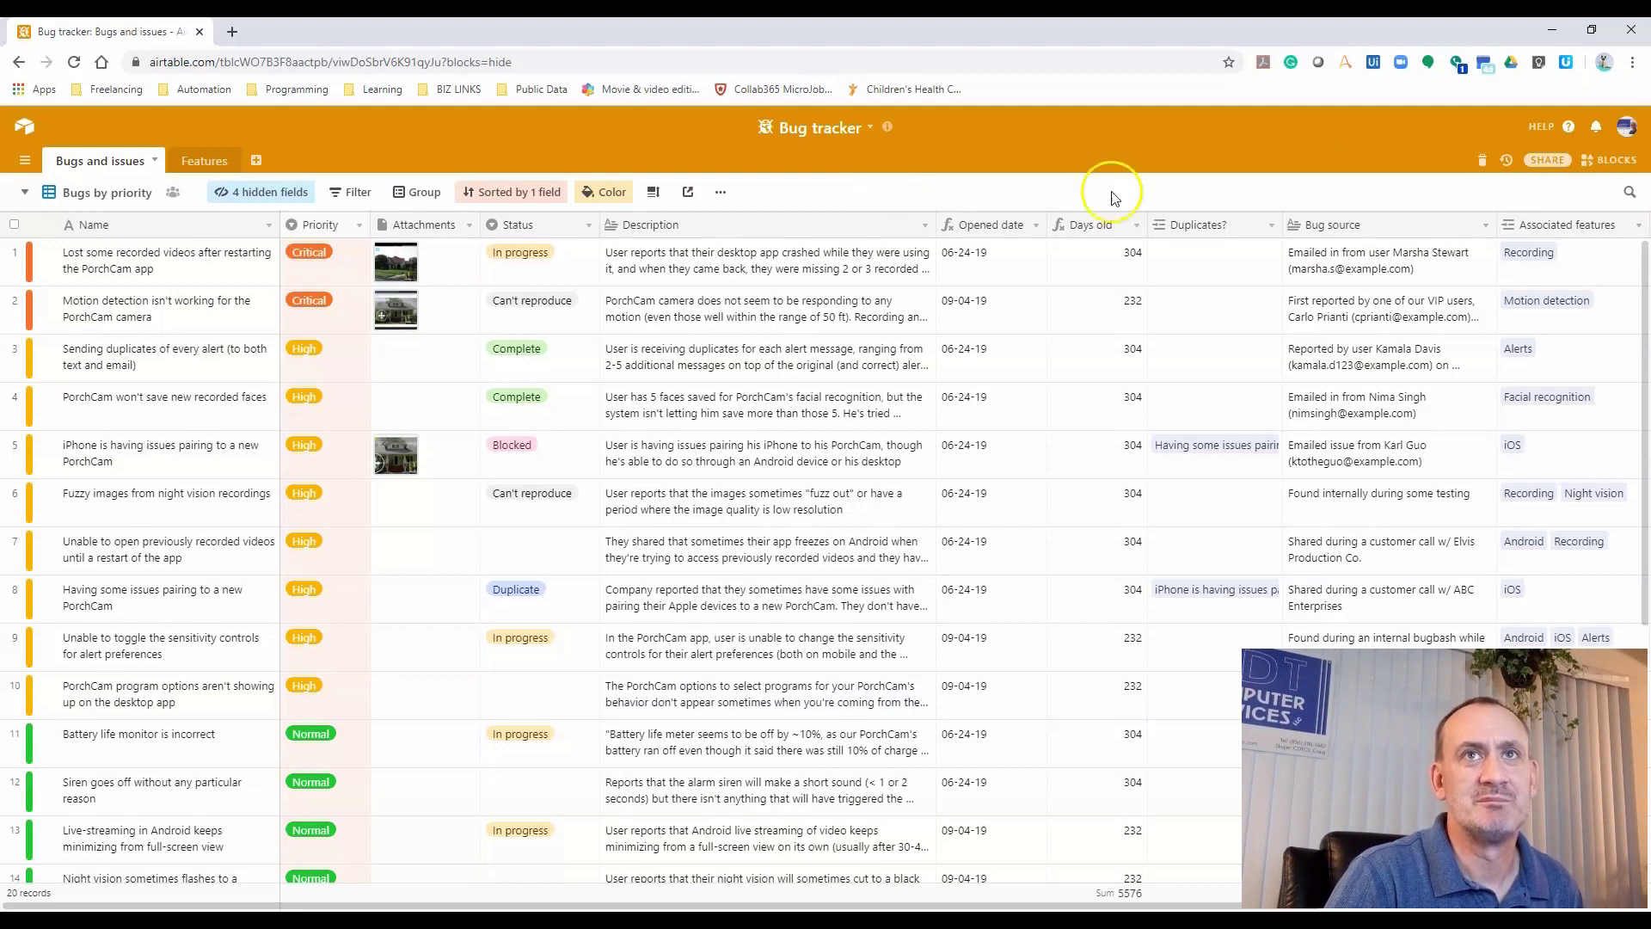
pyautogui.click(1611, 163)
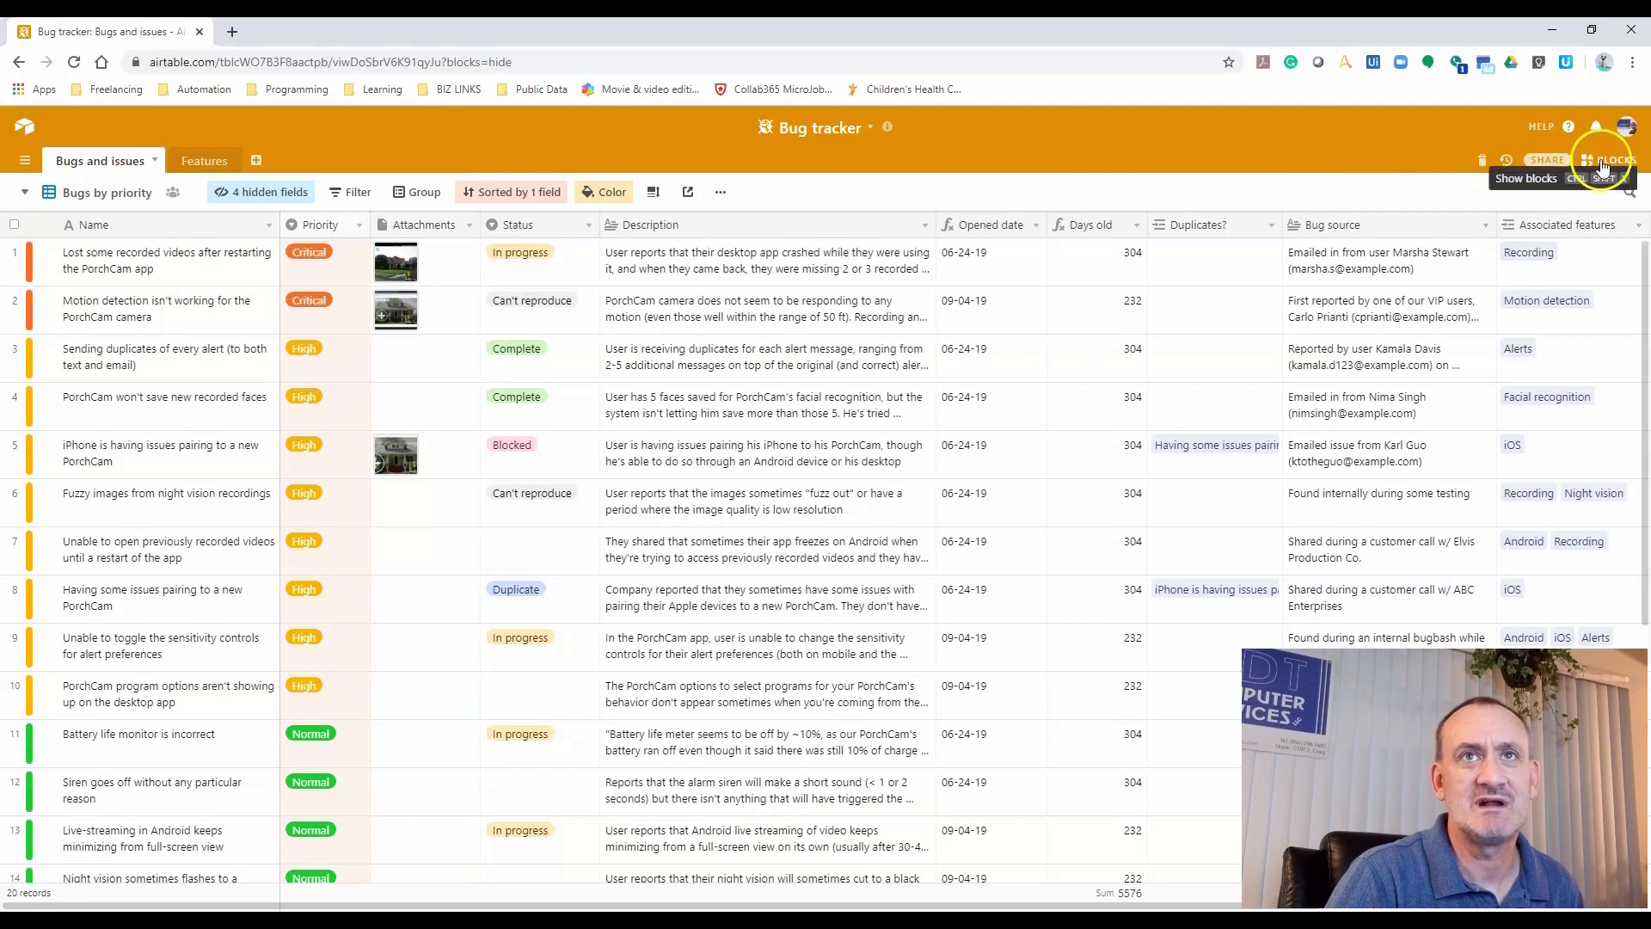
pyautogui.click(1610, 164)
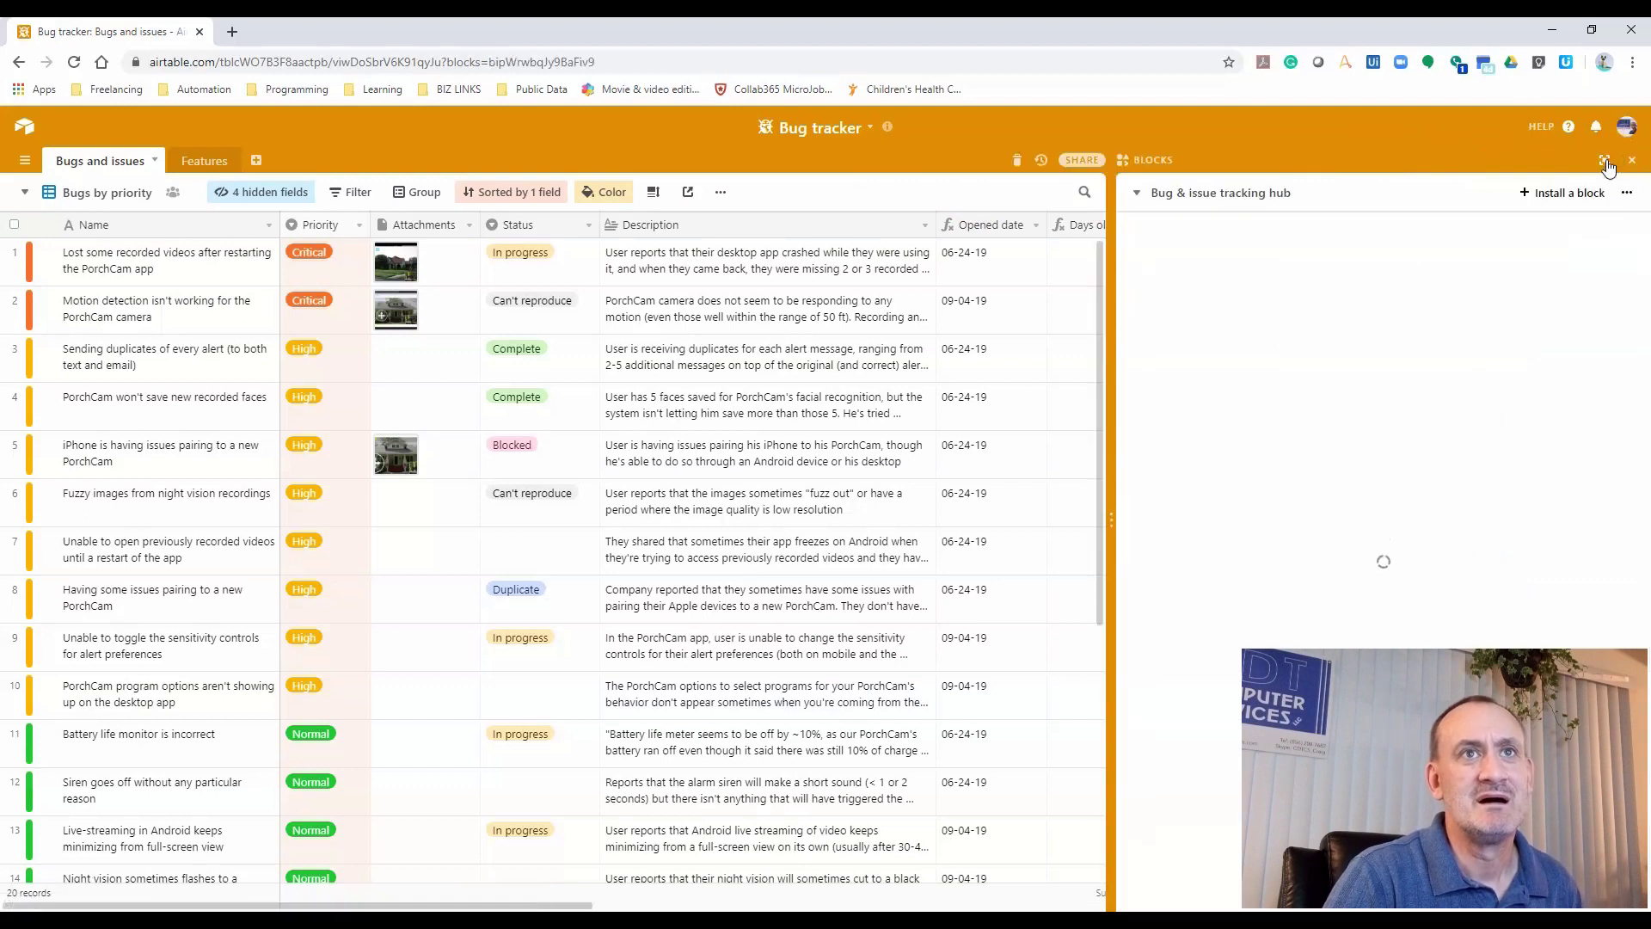
# Look through the Read me text and the other blocks of the Bug & issue tracking hub dashboard
pyautogui.click(1363, 333)
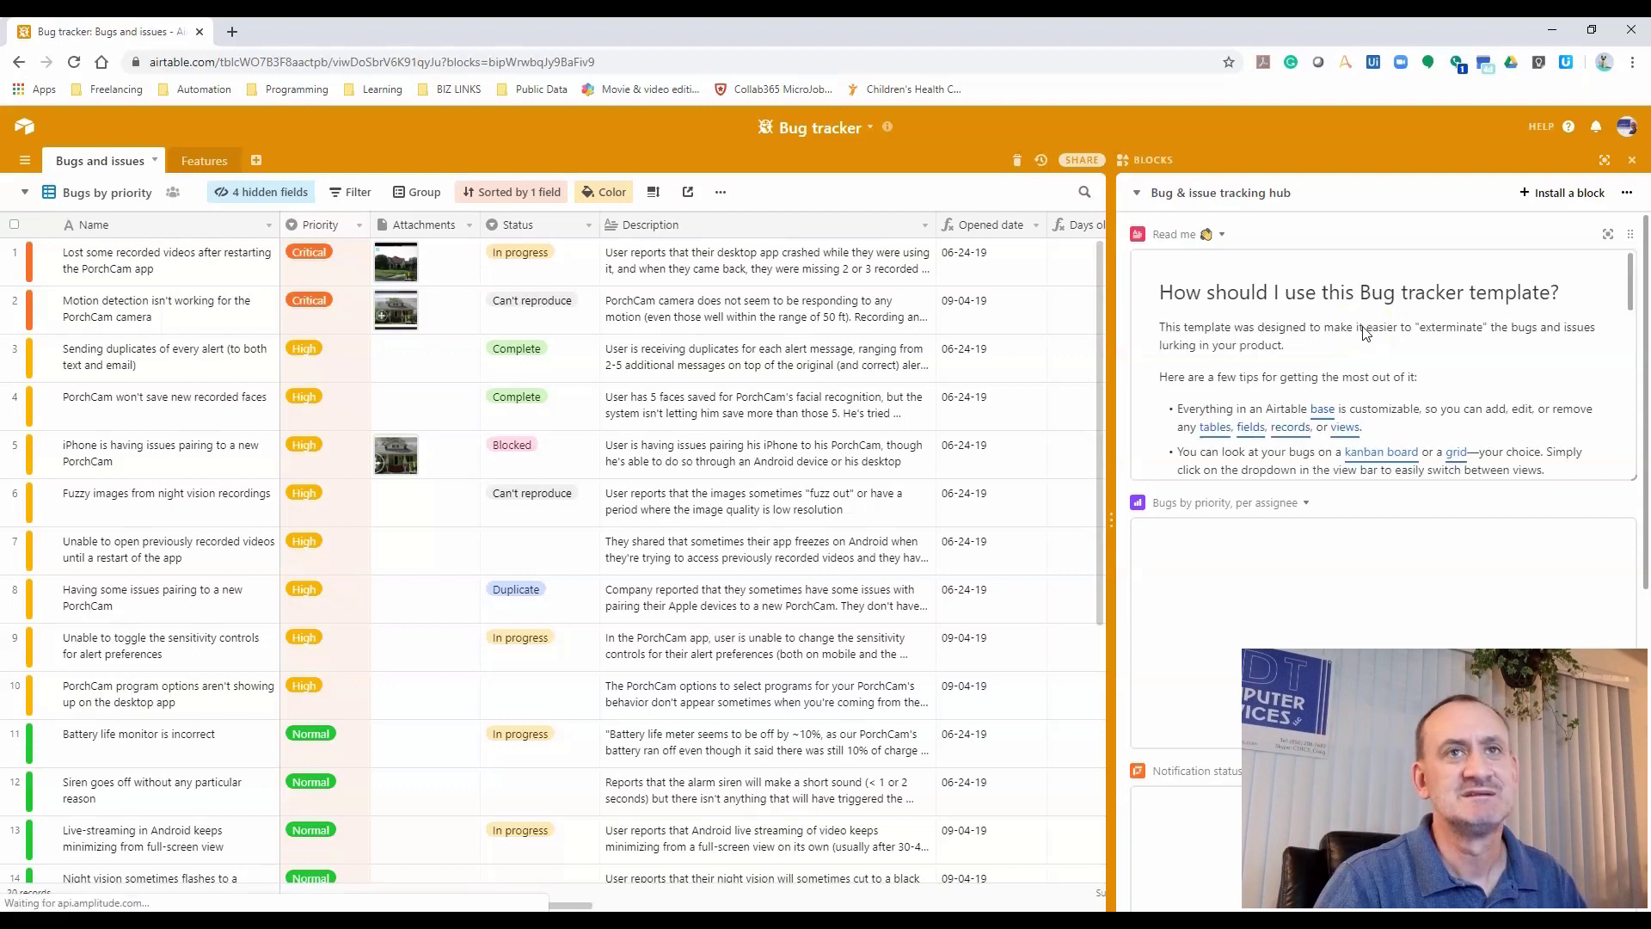
pyautogui.click(1338, 315)
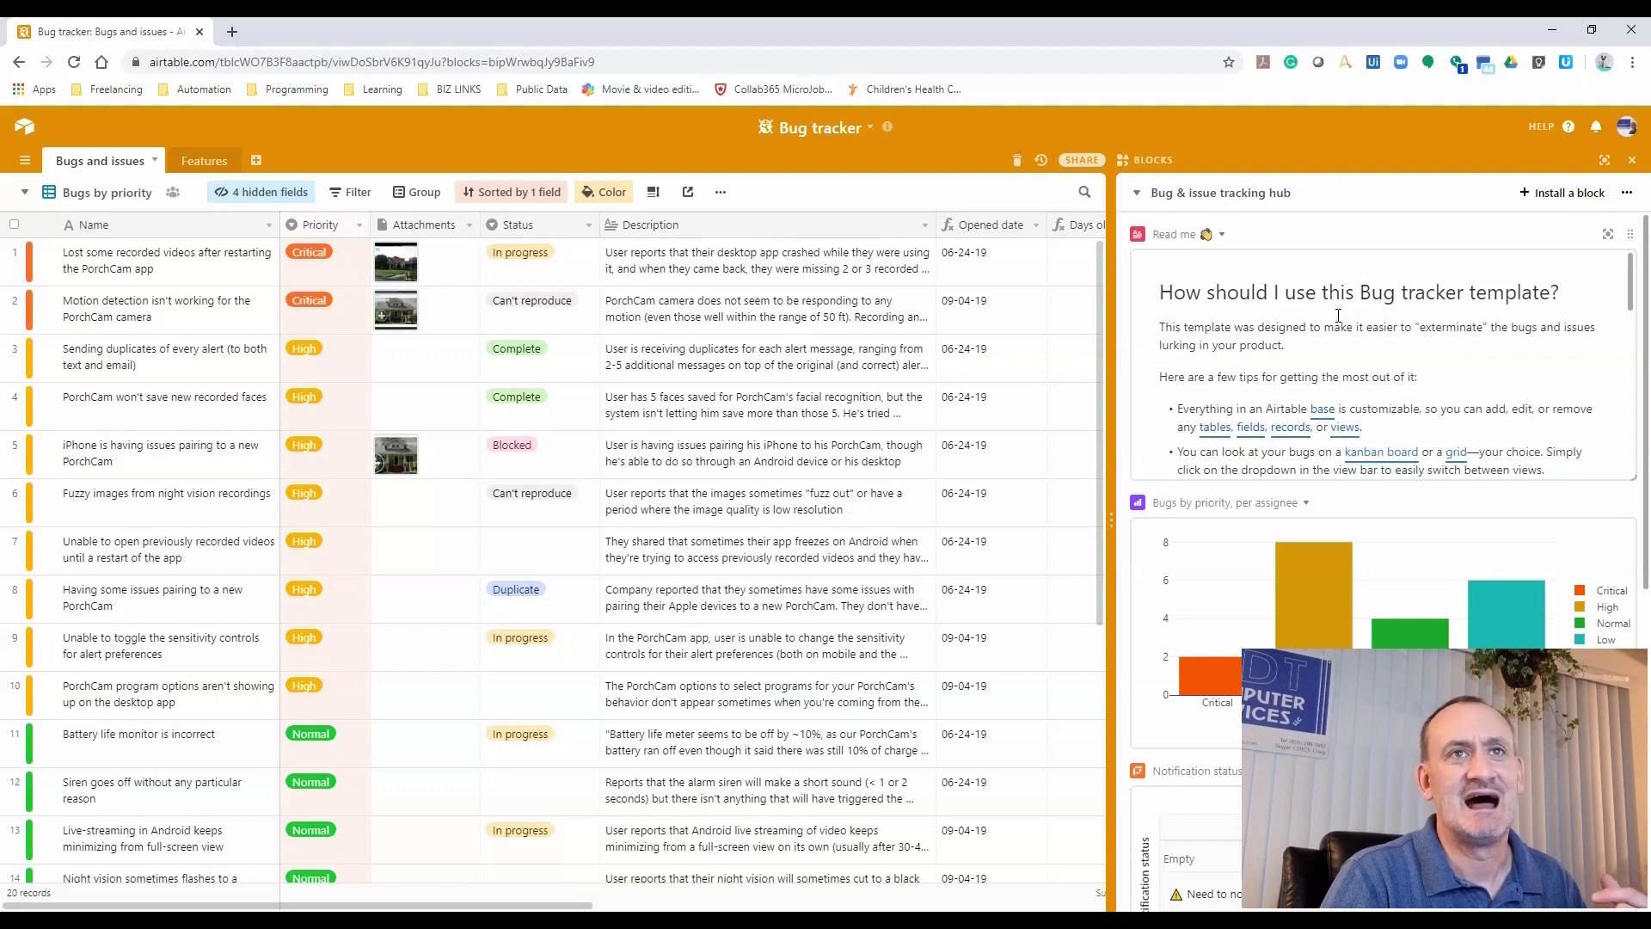
pyautogui.click(1414, 323)
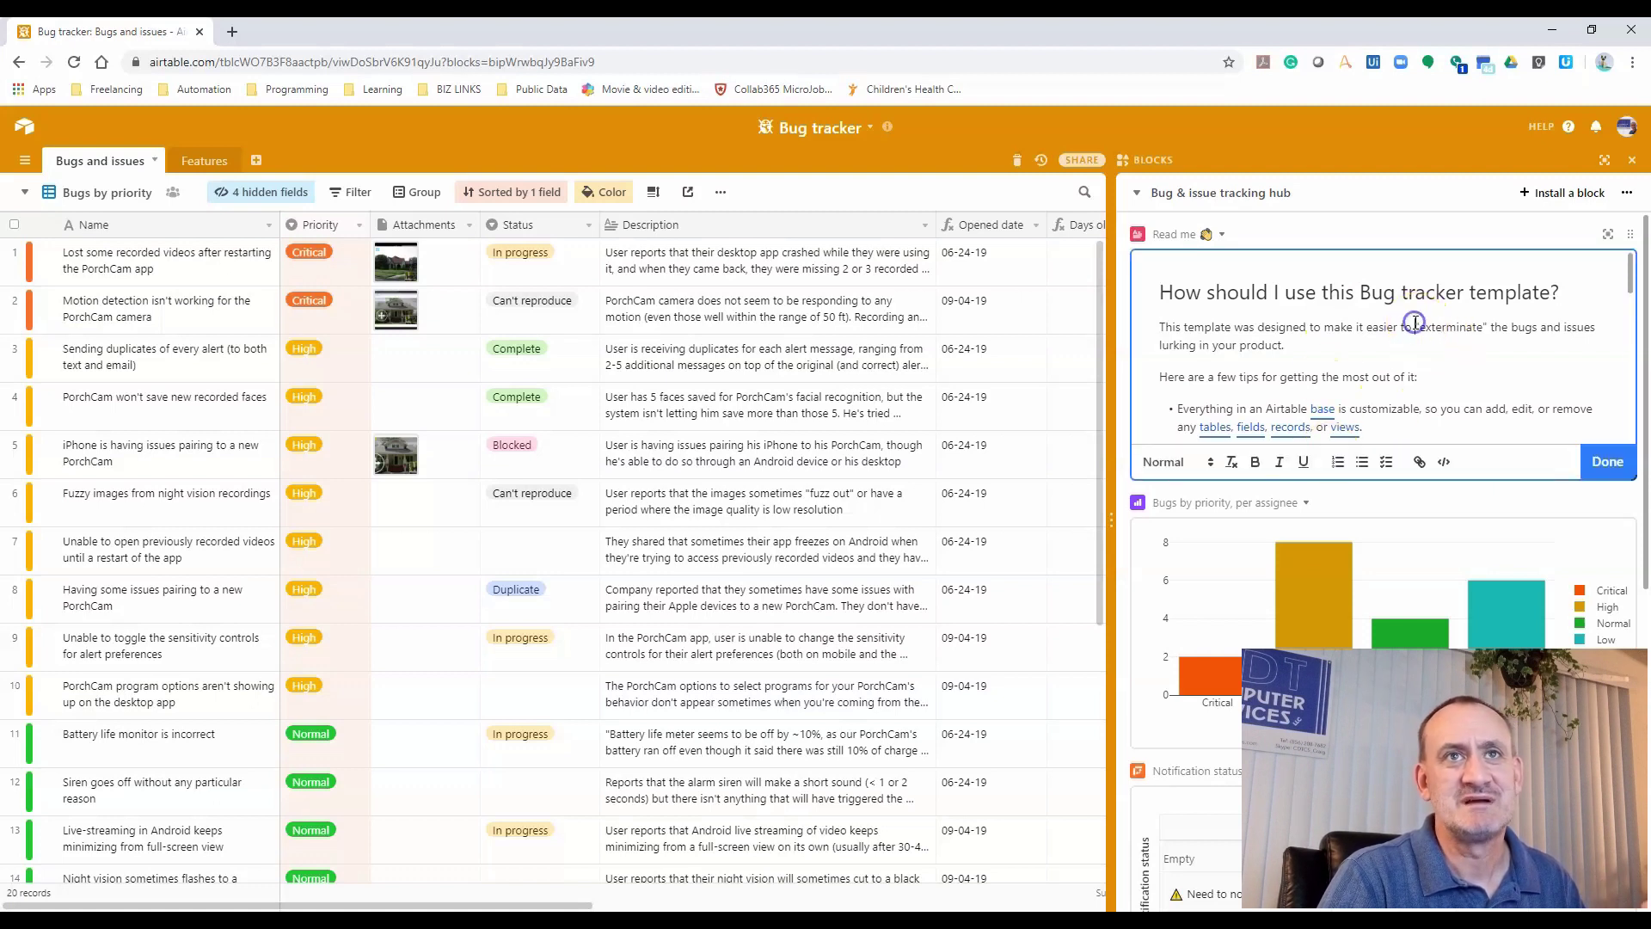
pyautogui.scroll(-5, 1414, 325)
pyautogui.scroll(5, 1417, 331)
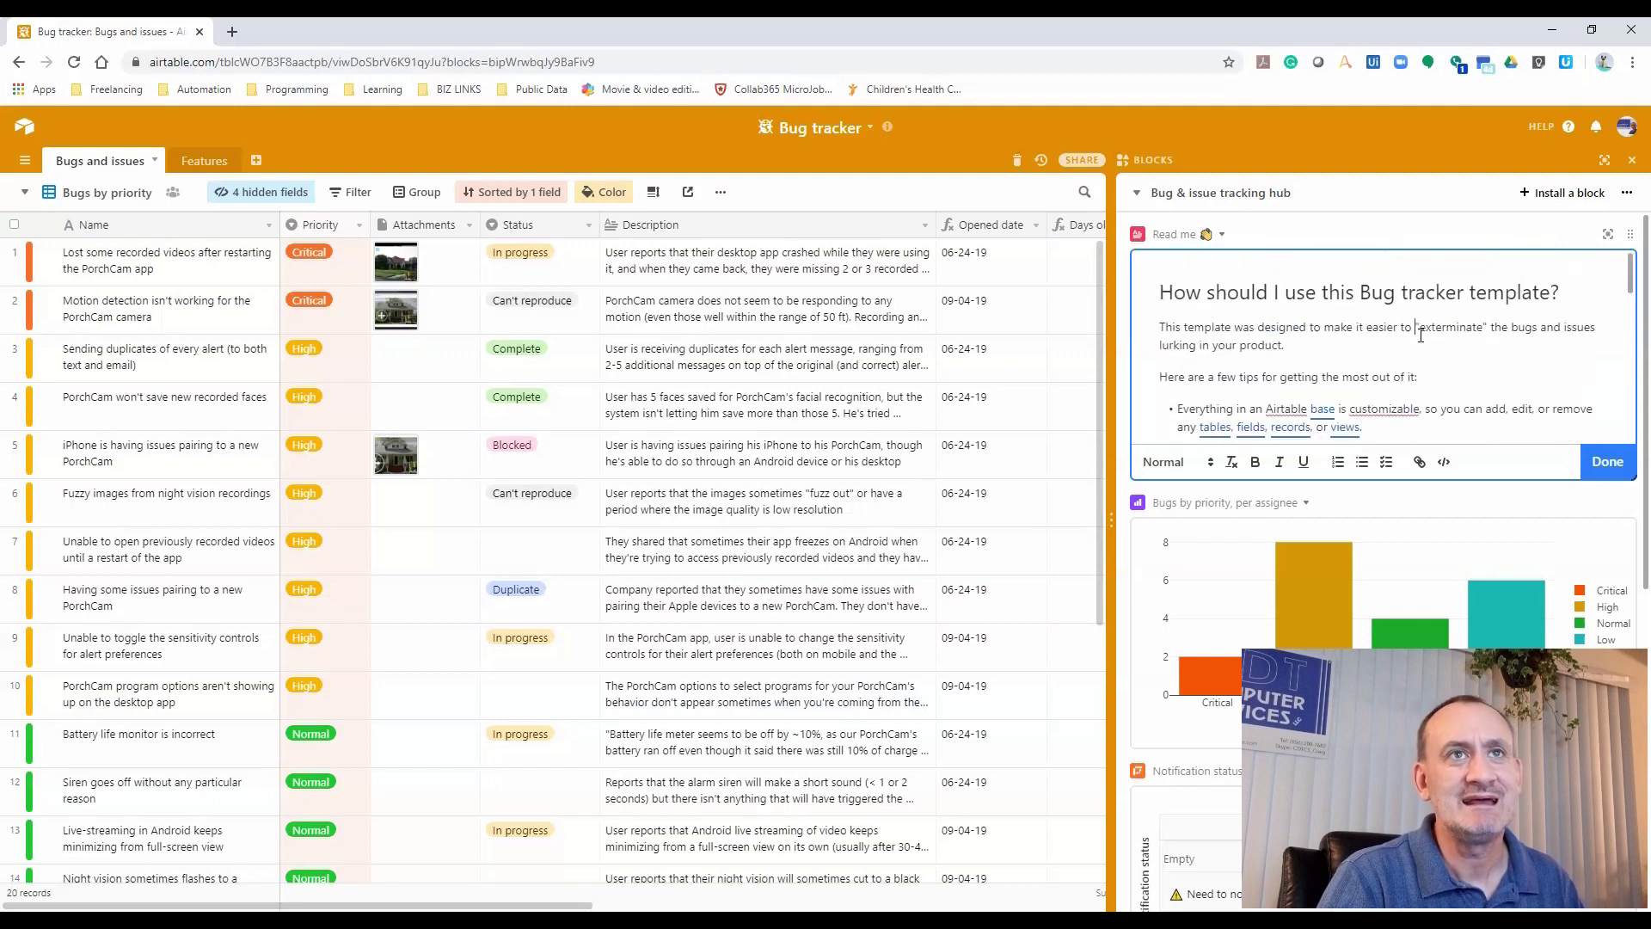
pyautogui.scroll(-7, 1245, 608)
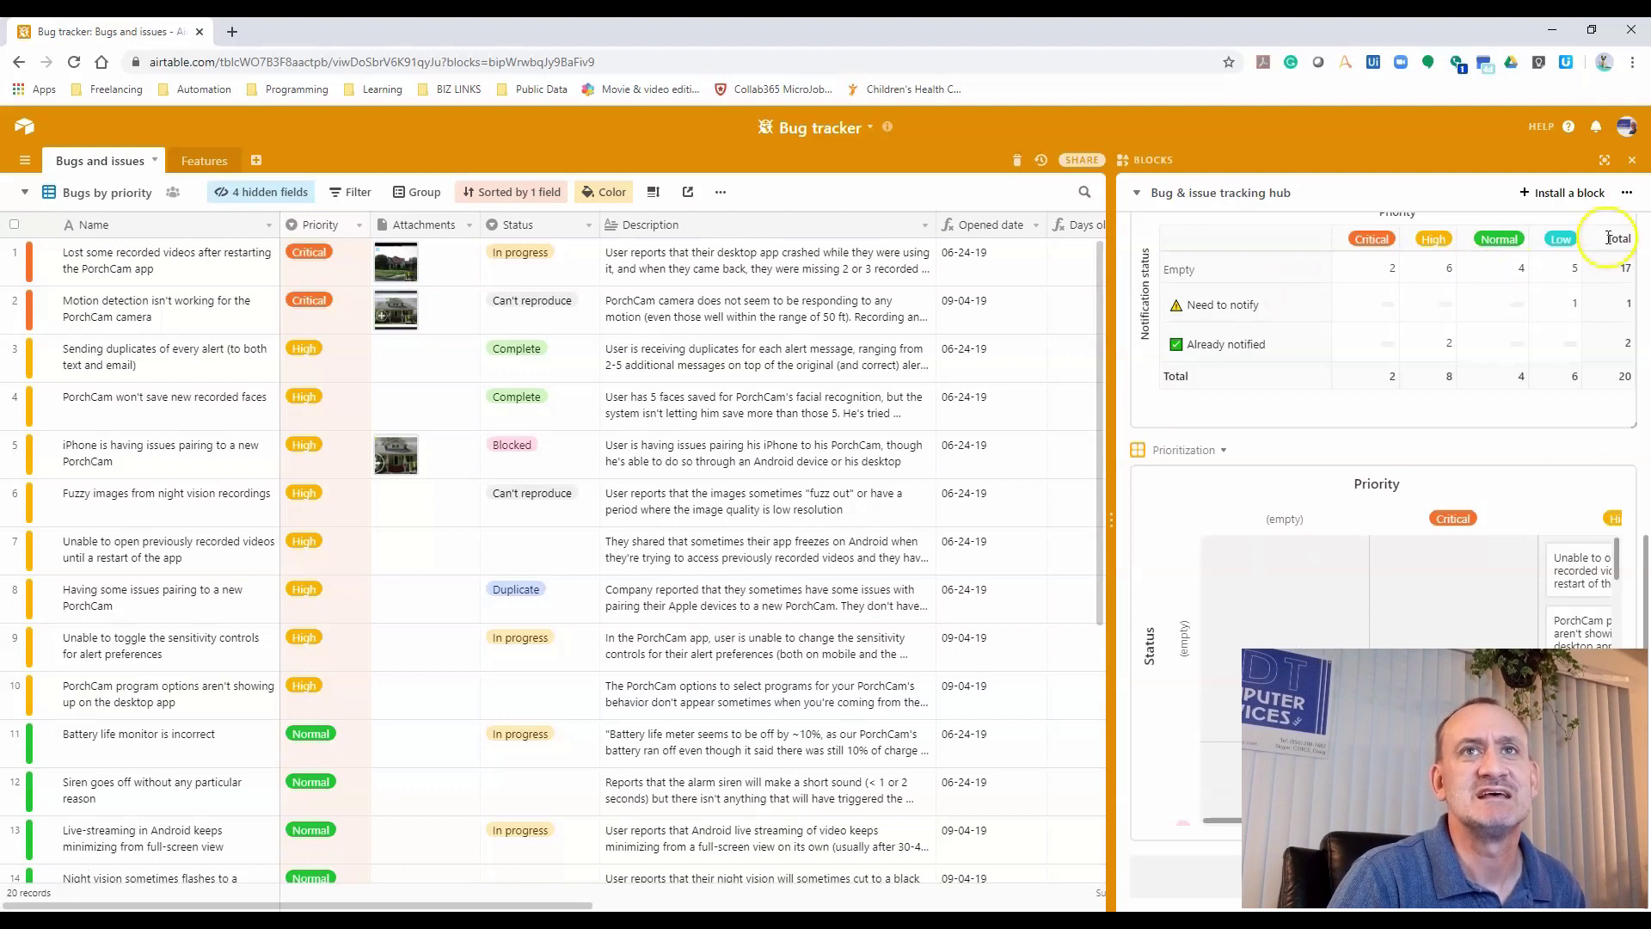
# Expand the blocks area to full screen and check the list of dashboards available in the base
pyautogui.click(1604, 161)
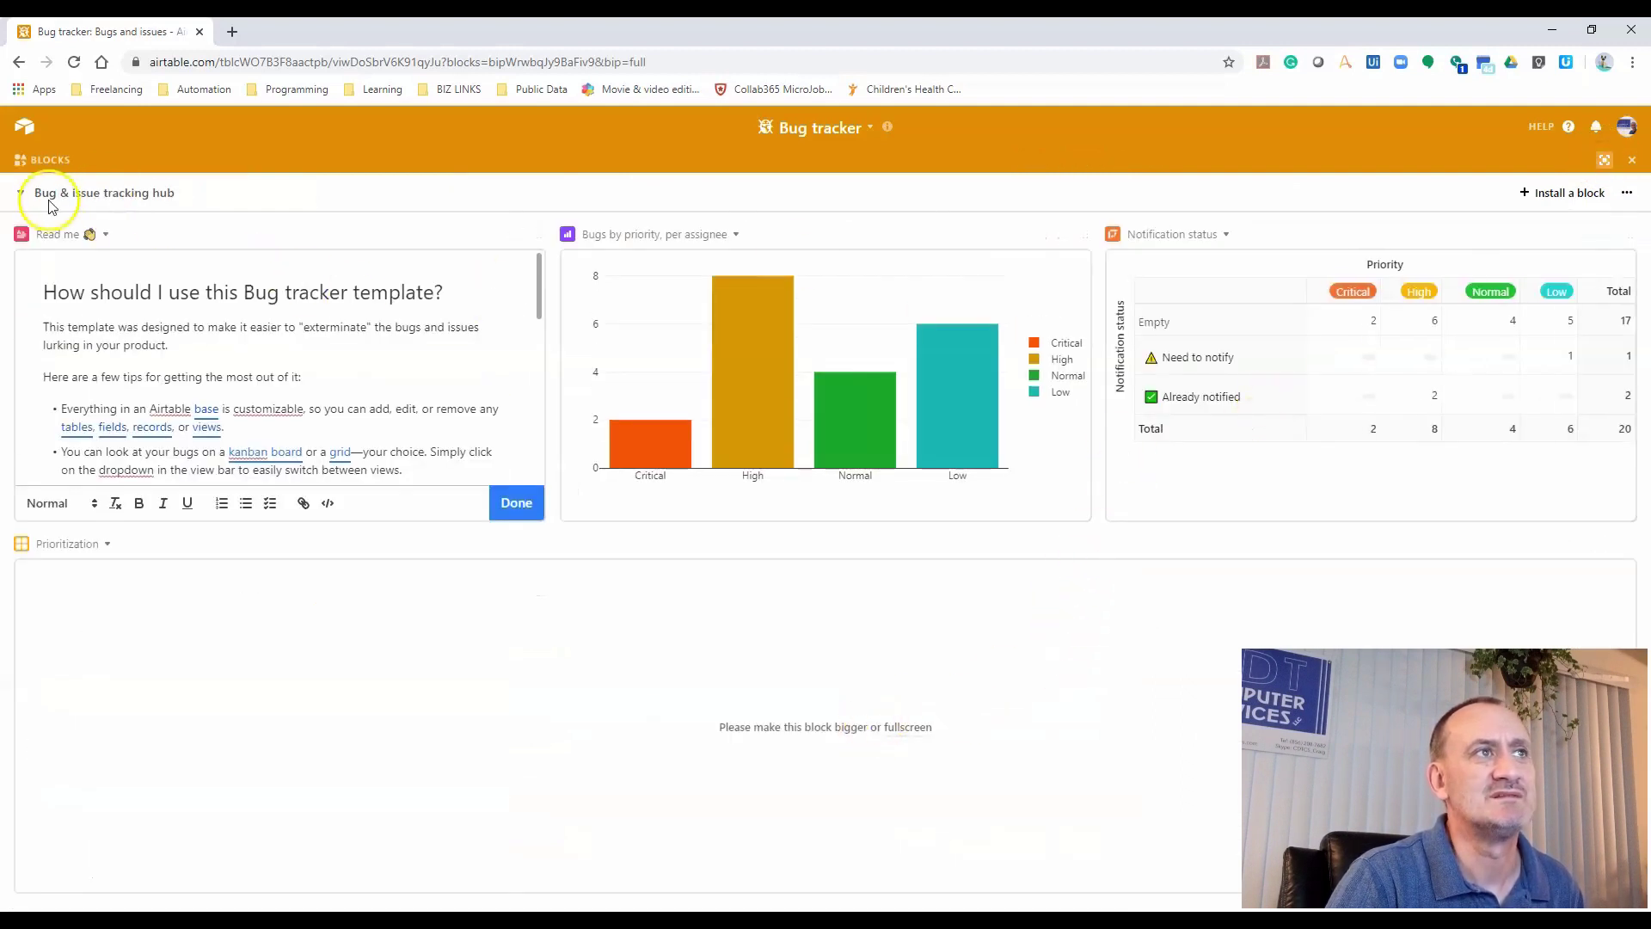
pyautogui.click(18, 194)
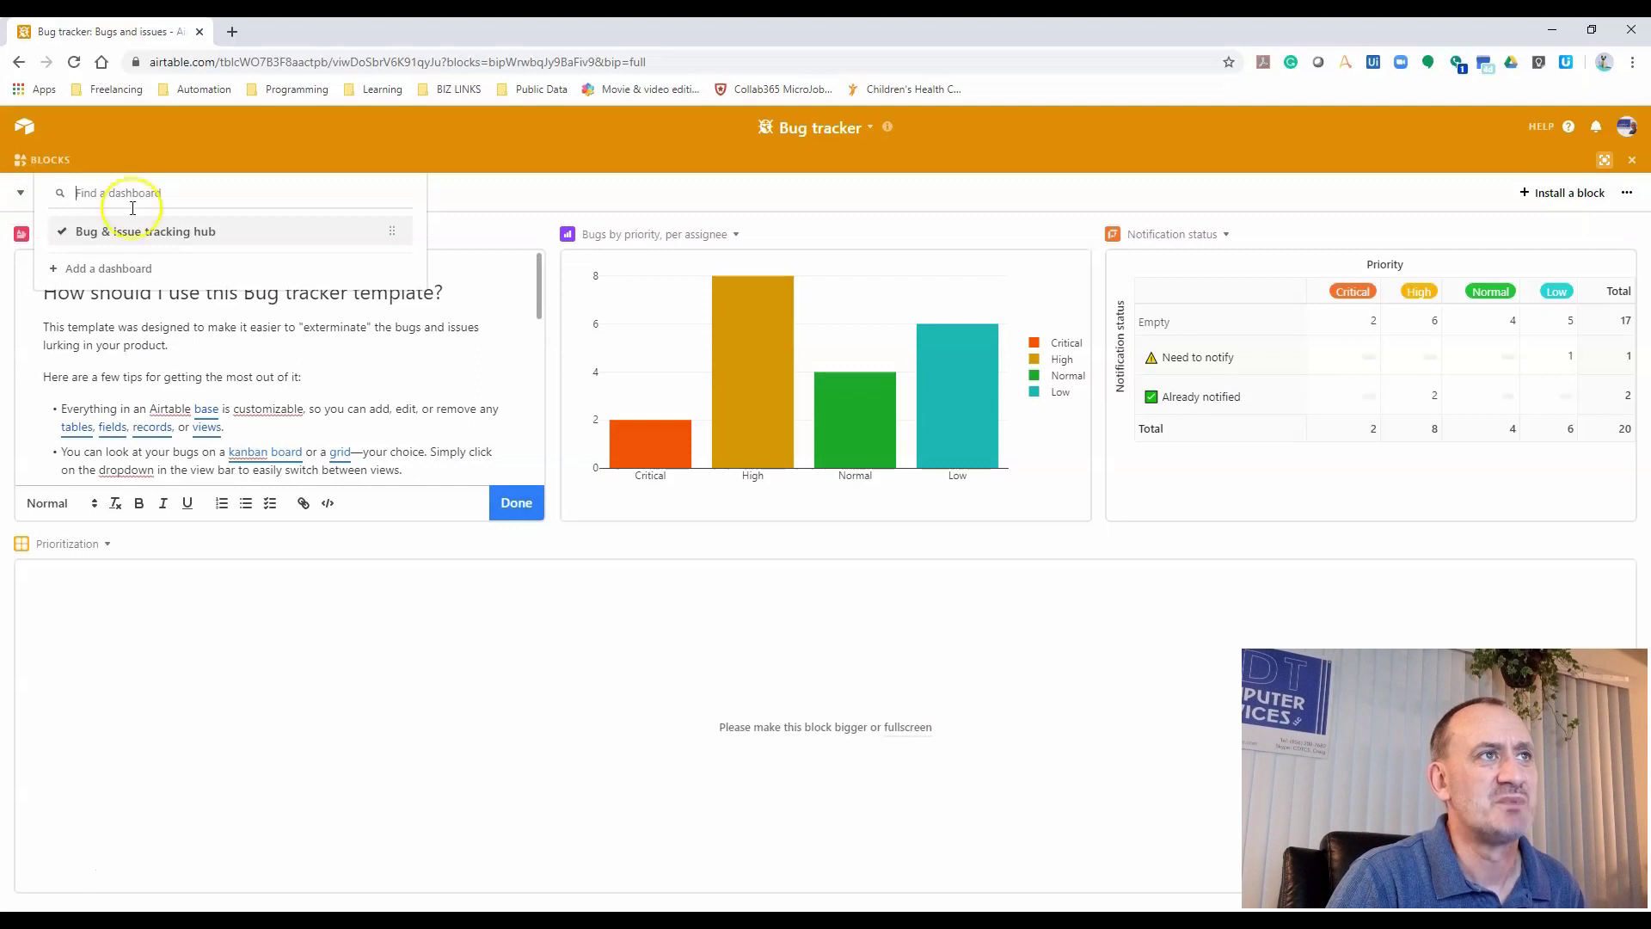
pyautogui.click(534, 193)
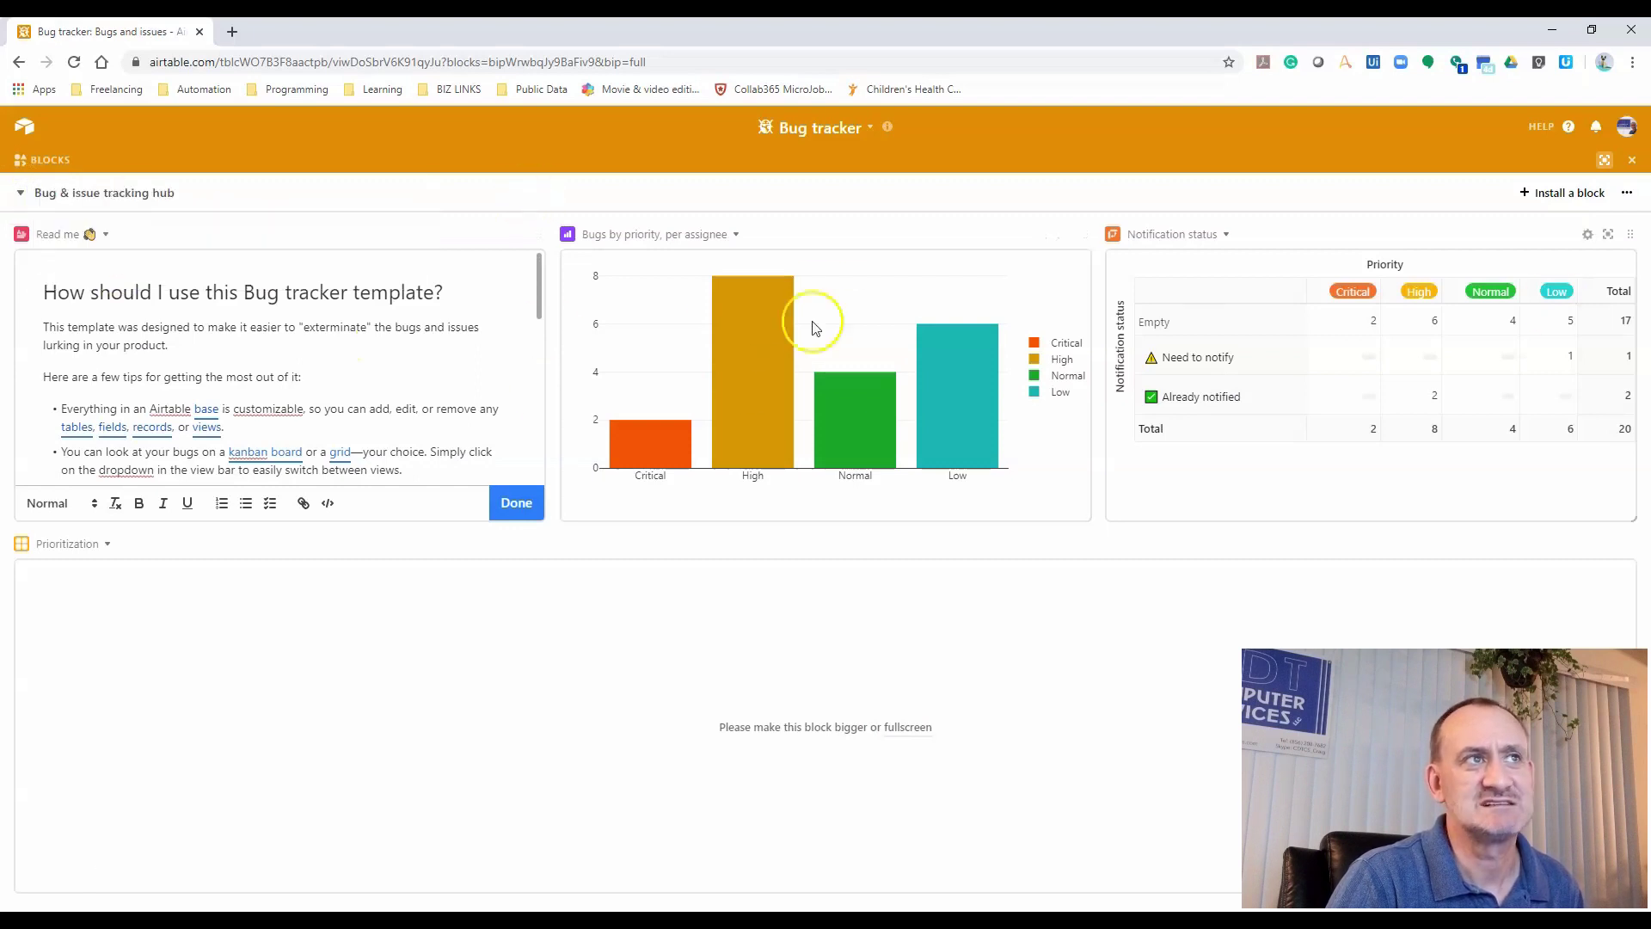
# Add a dashboard to the Bug tracker base and name it New Dashboard
pyautogui.click(18, 194)
pyautogui.click(138, 273)
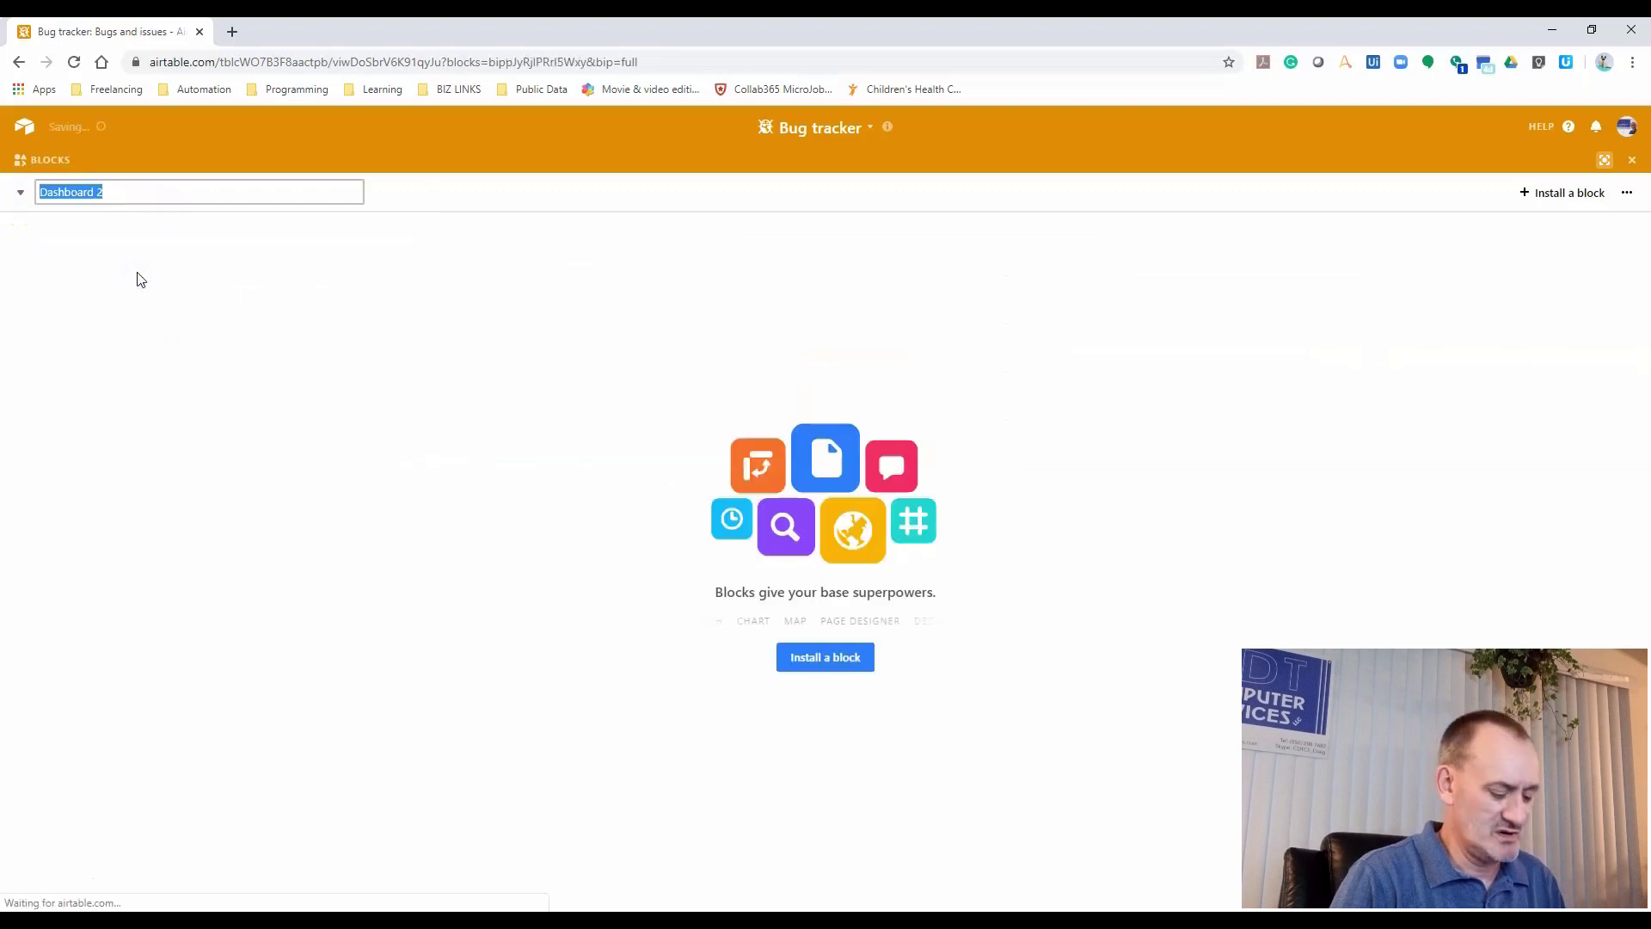
pyautogui.write('New')
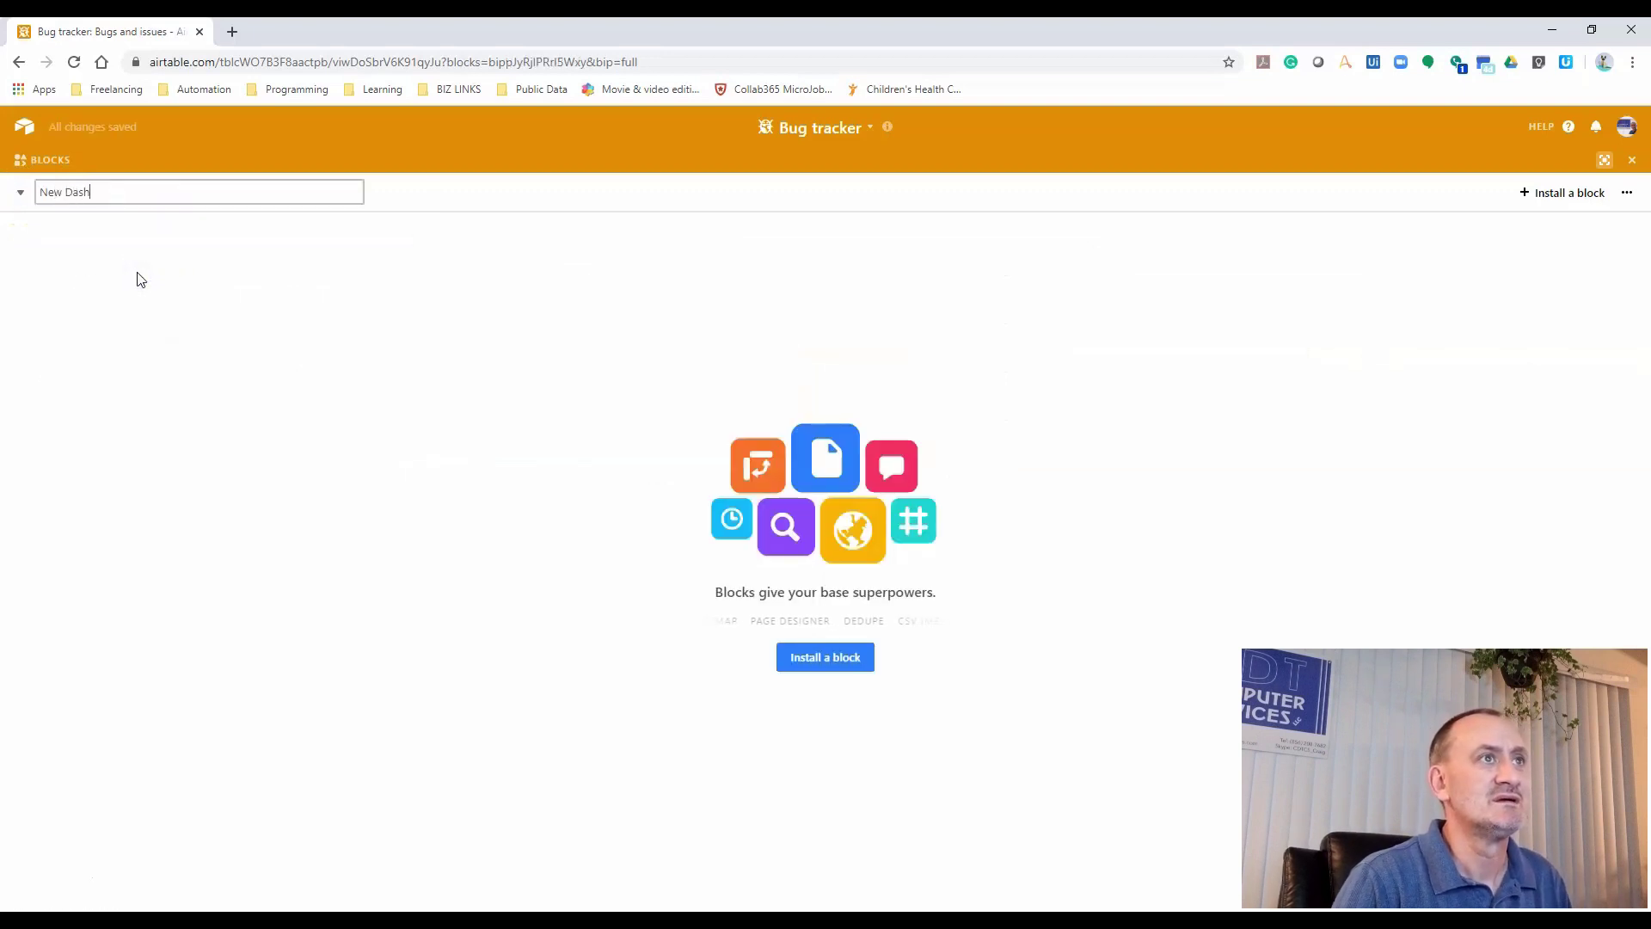
pyautogui.press('Return')
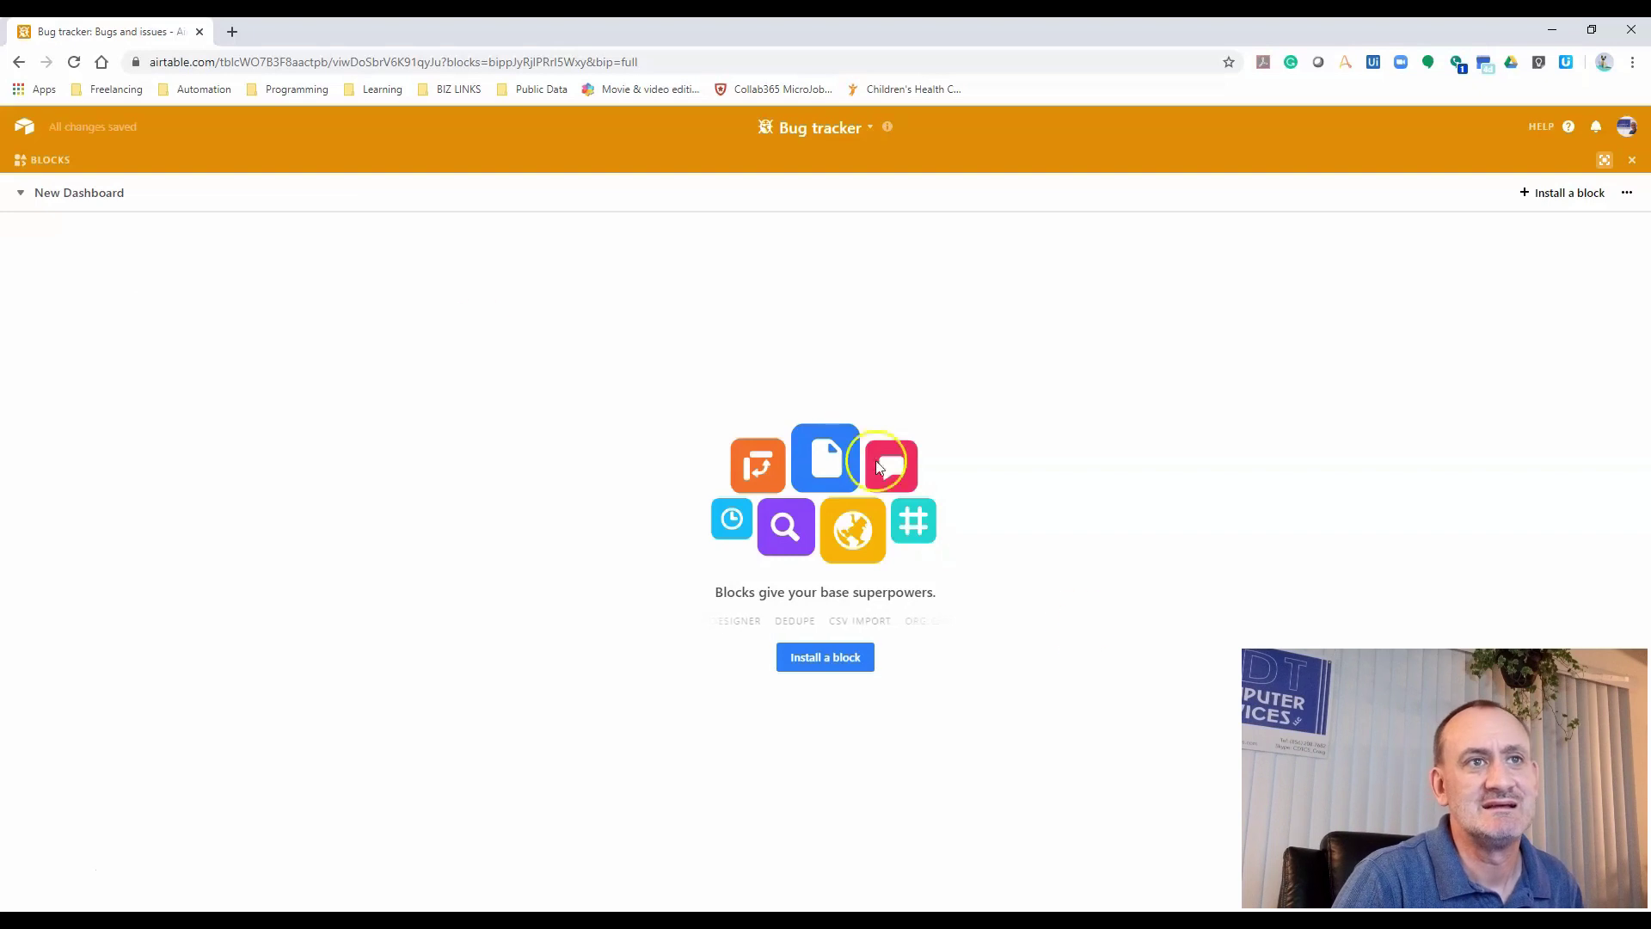
# Switch back to the Bug & issue tracking hub dashboard and take the blocks area out of full screen
pyautogui.click(19, 196)
pyautogui.click(103, 237)
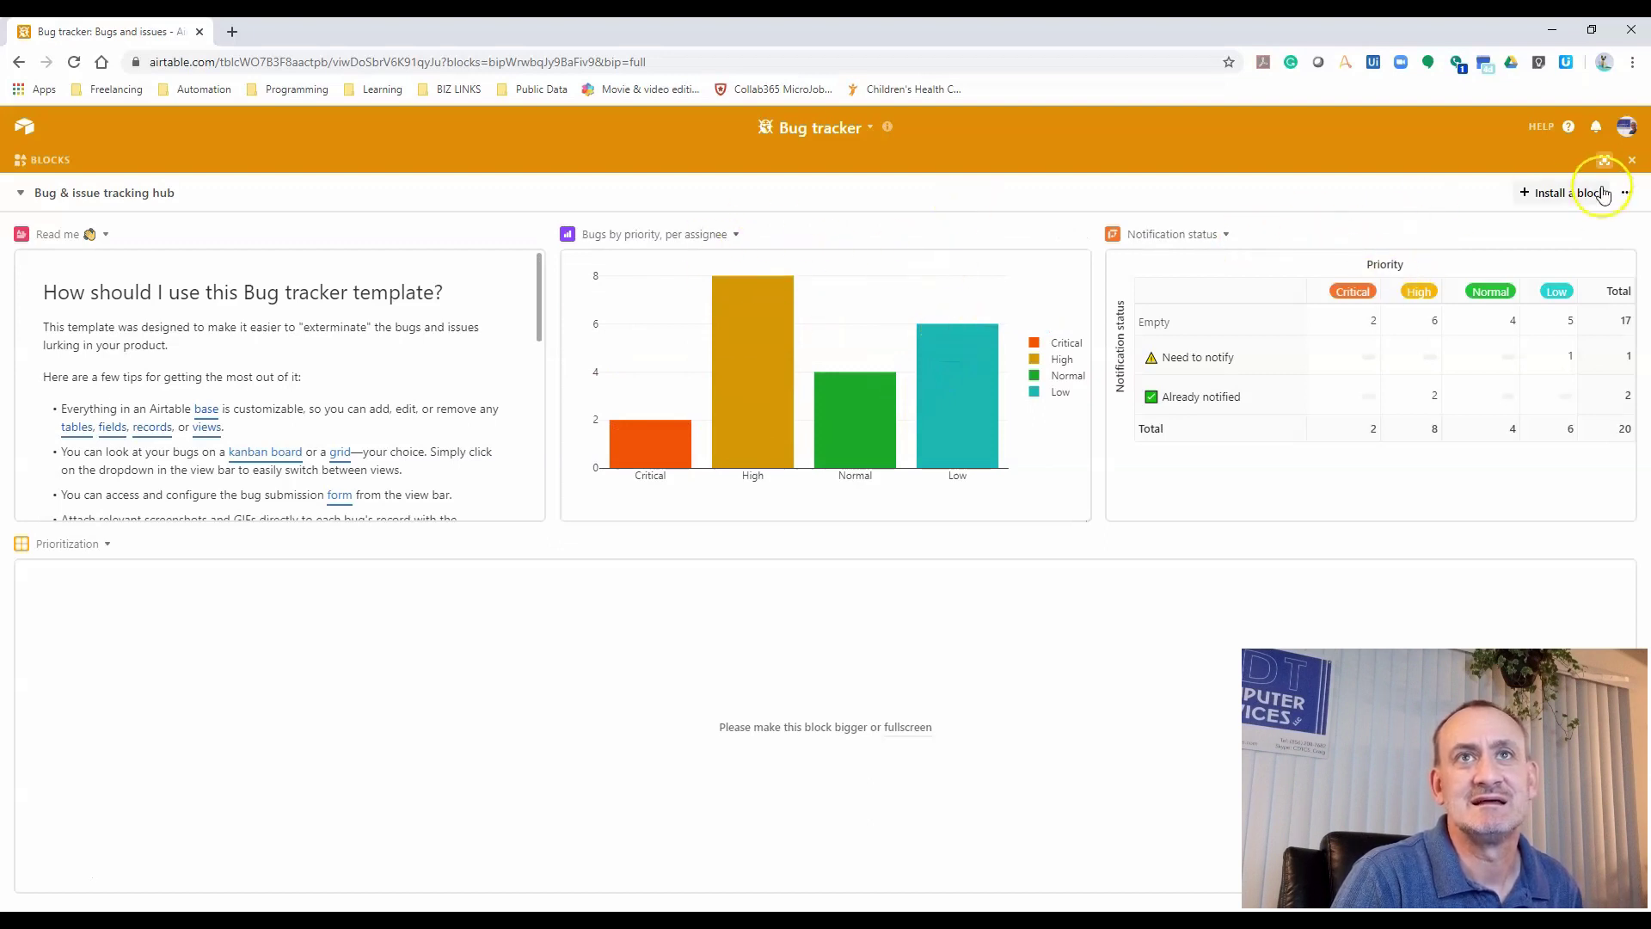
pyautogui.click(1604, 158)
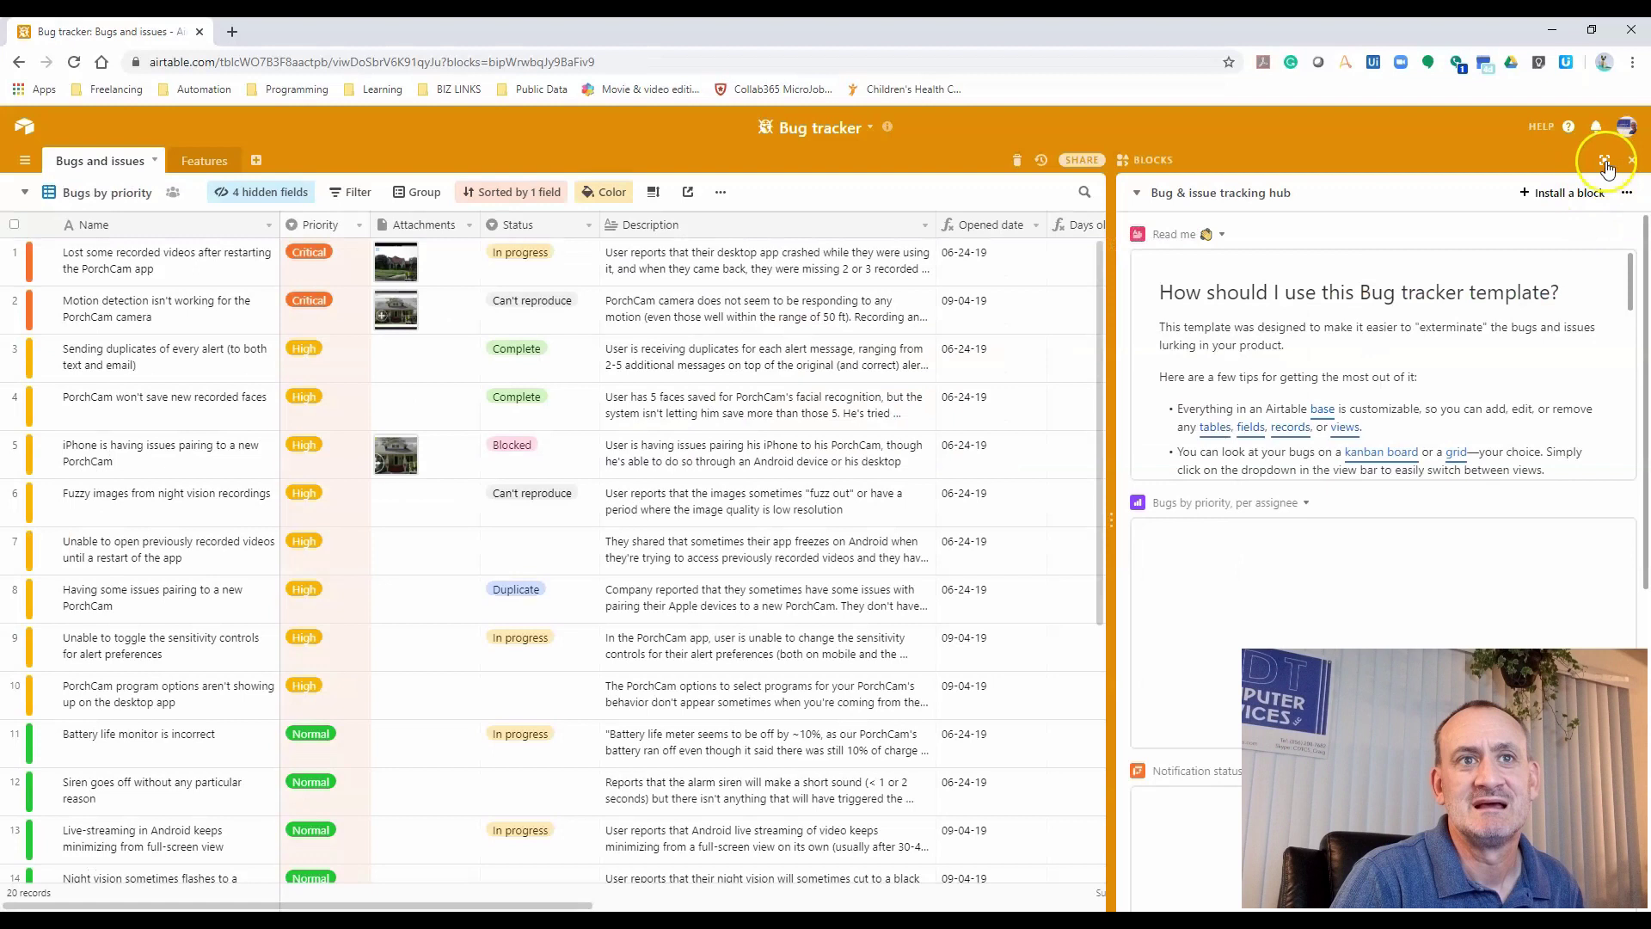
# Review the Bugs by priority, Notification status and Prioritization blocks, ending back at the Read me block
pyautogui.scroll(-2, 1265, 607)
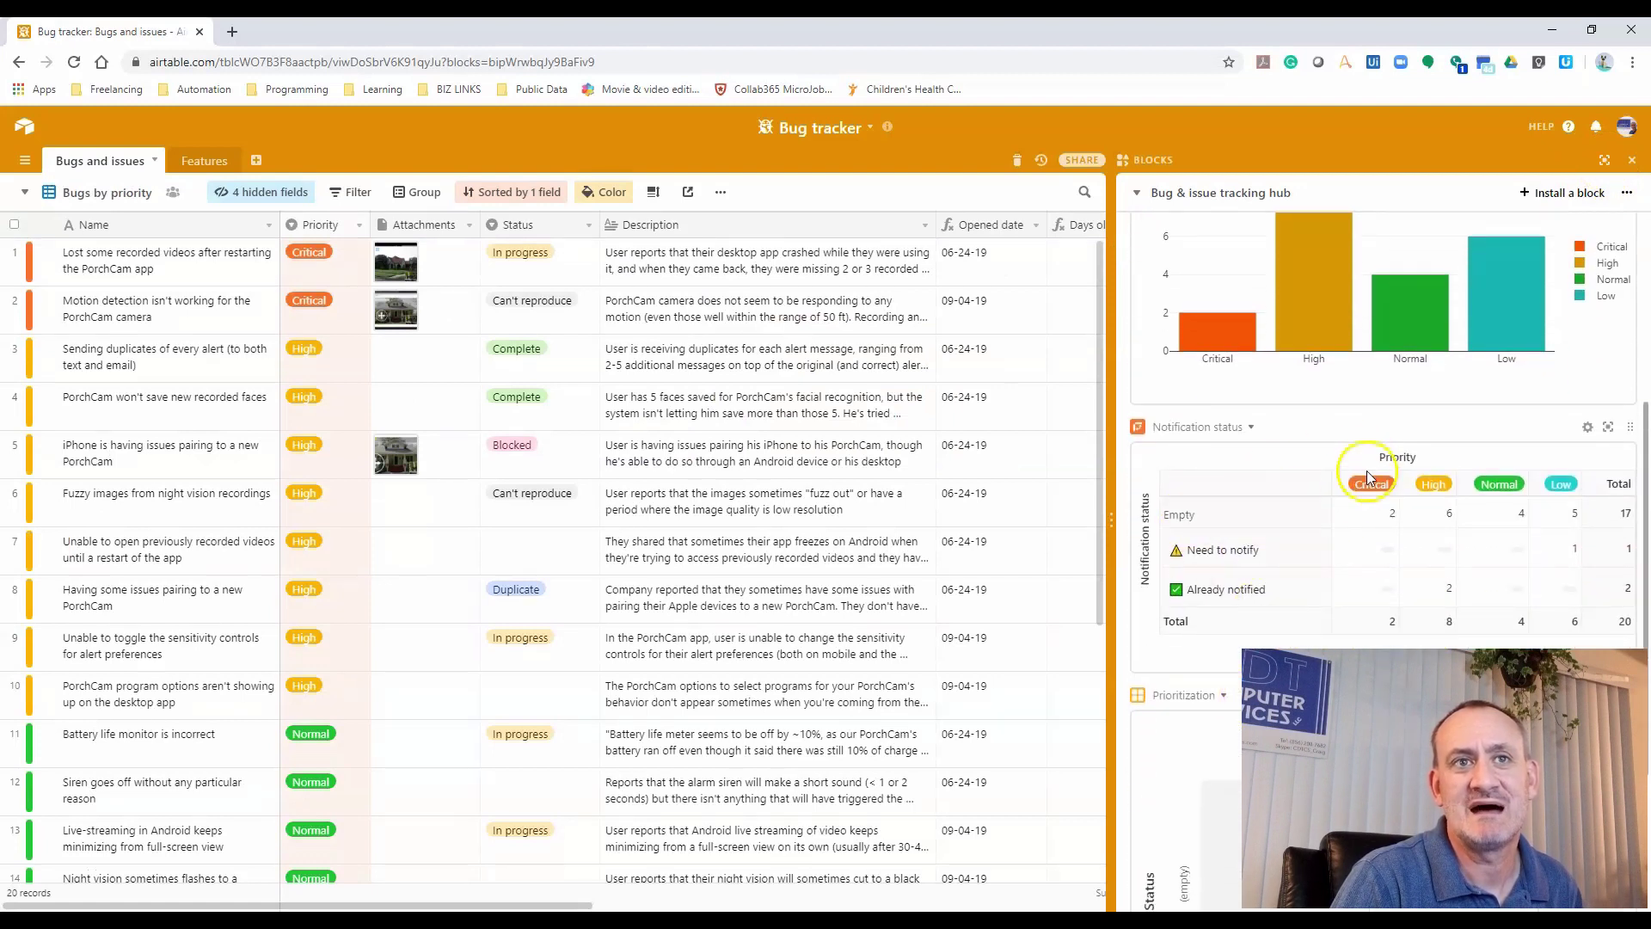
pyautogui.scroll(-2, 1366, 472)
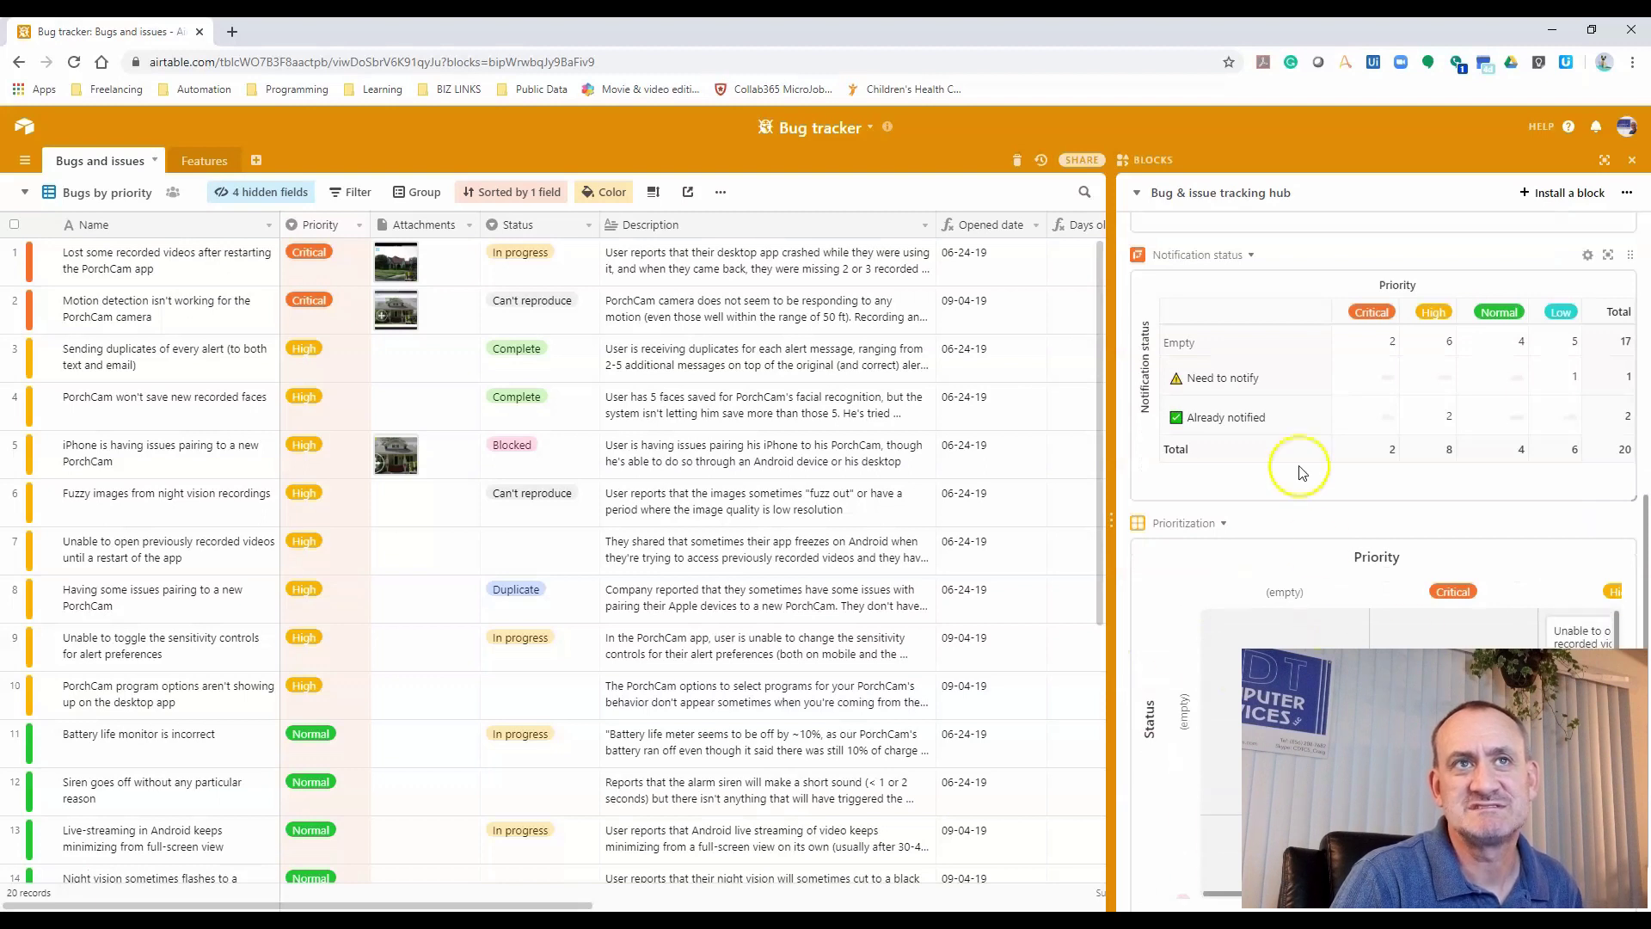
pyautogui.moveTo(1643, 501); pyautogui.dragTo(1642, 340)
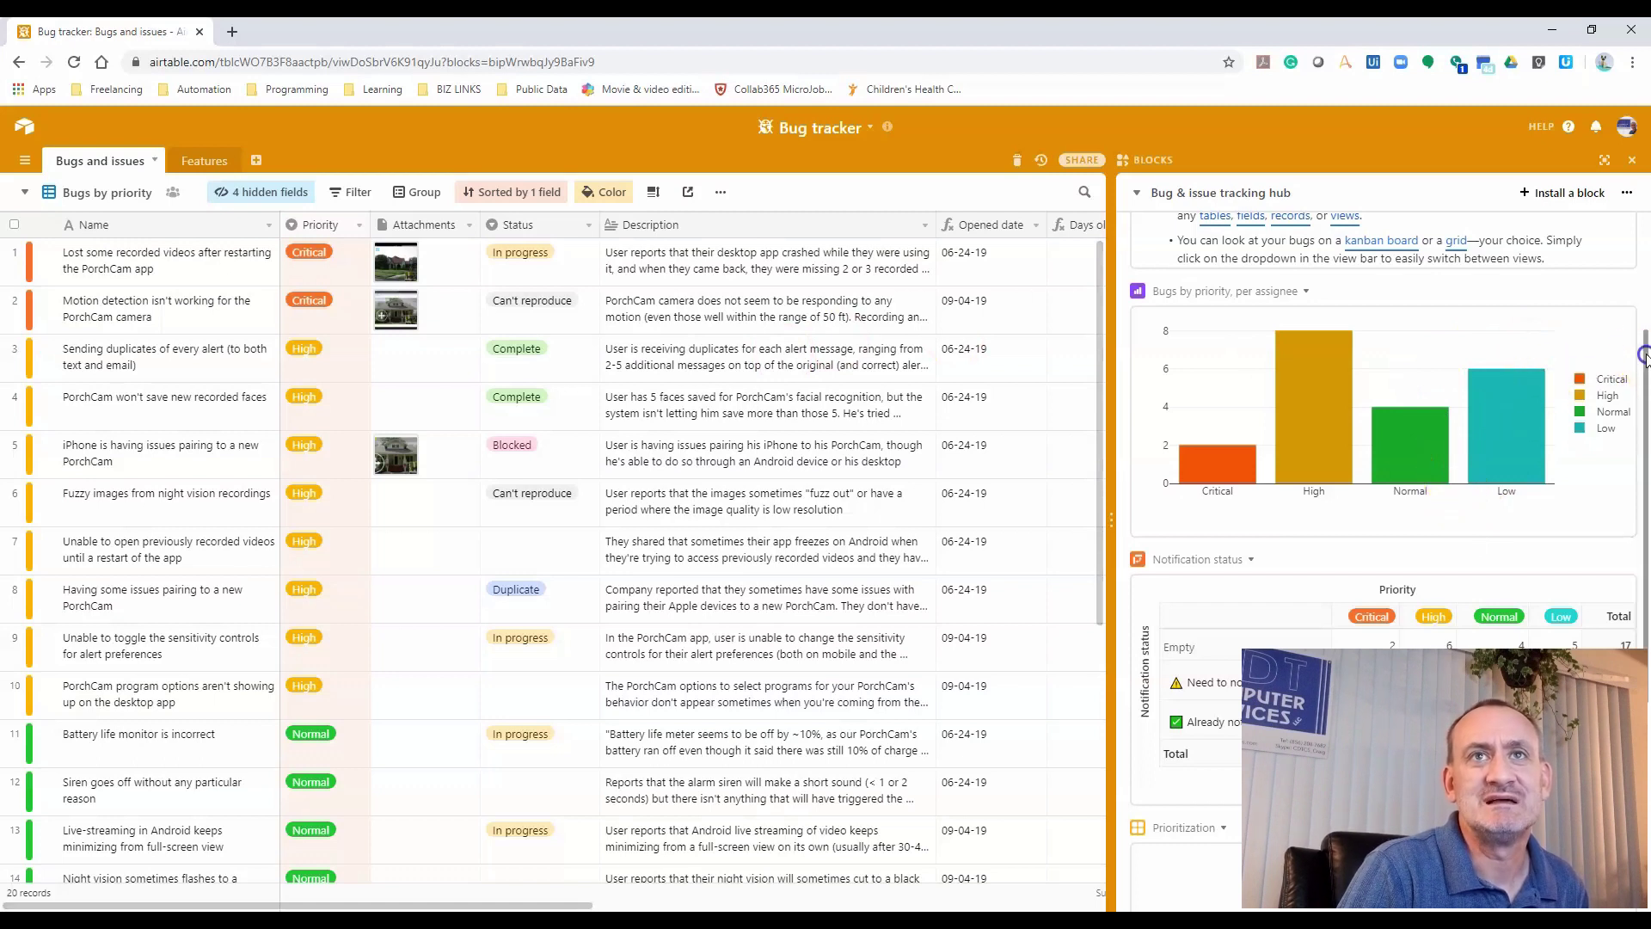
pyautogui.moveTo(1644, 354); pyautogui.dragTo(1640, 247)
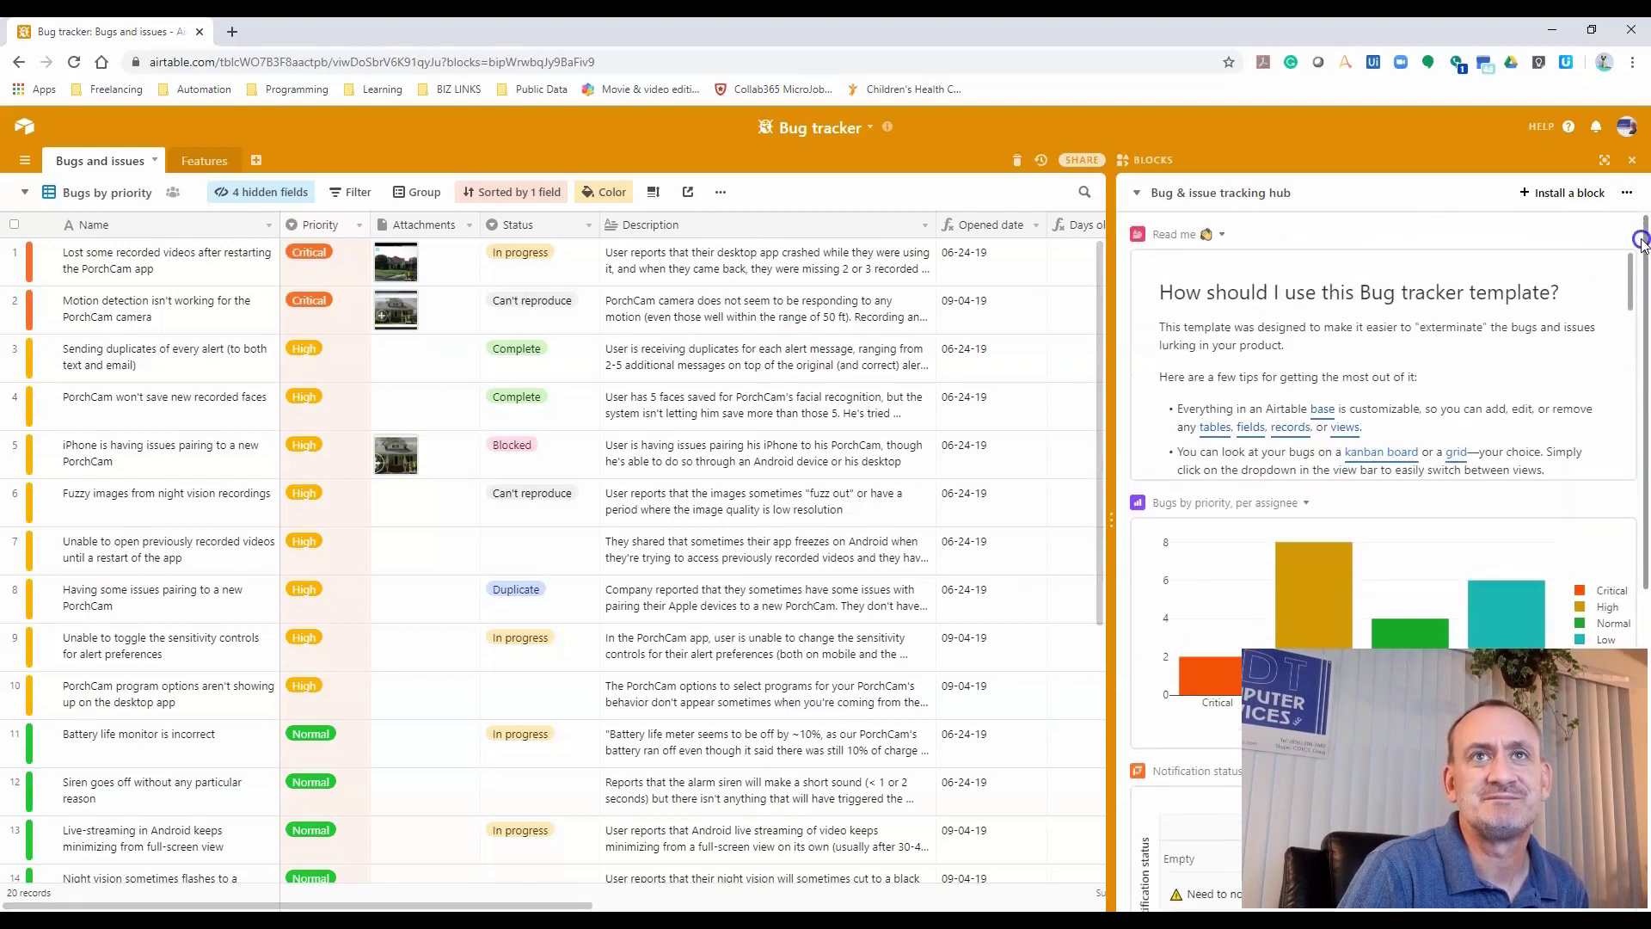
# Browse the catalogue of installable blocks, covering the Featured, Blocks by Airtable and All blocks sections
pyautogui.click(1568, 193)
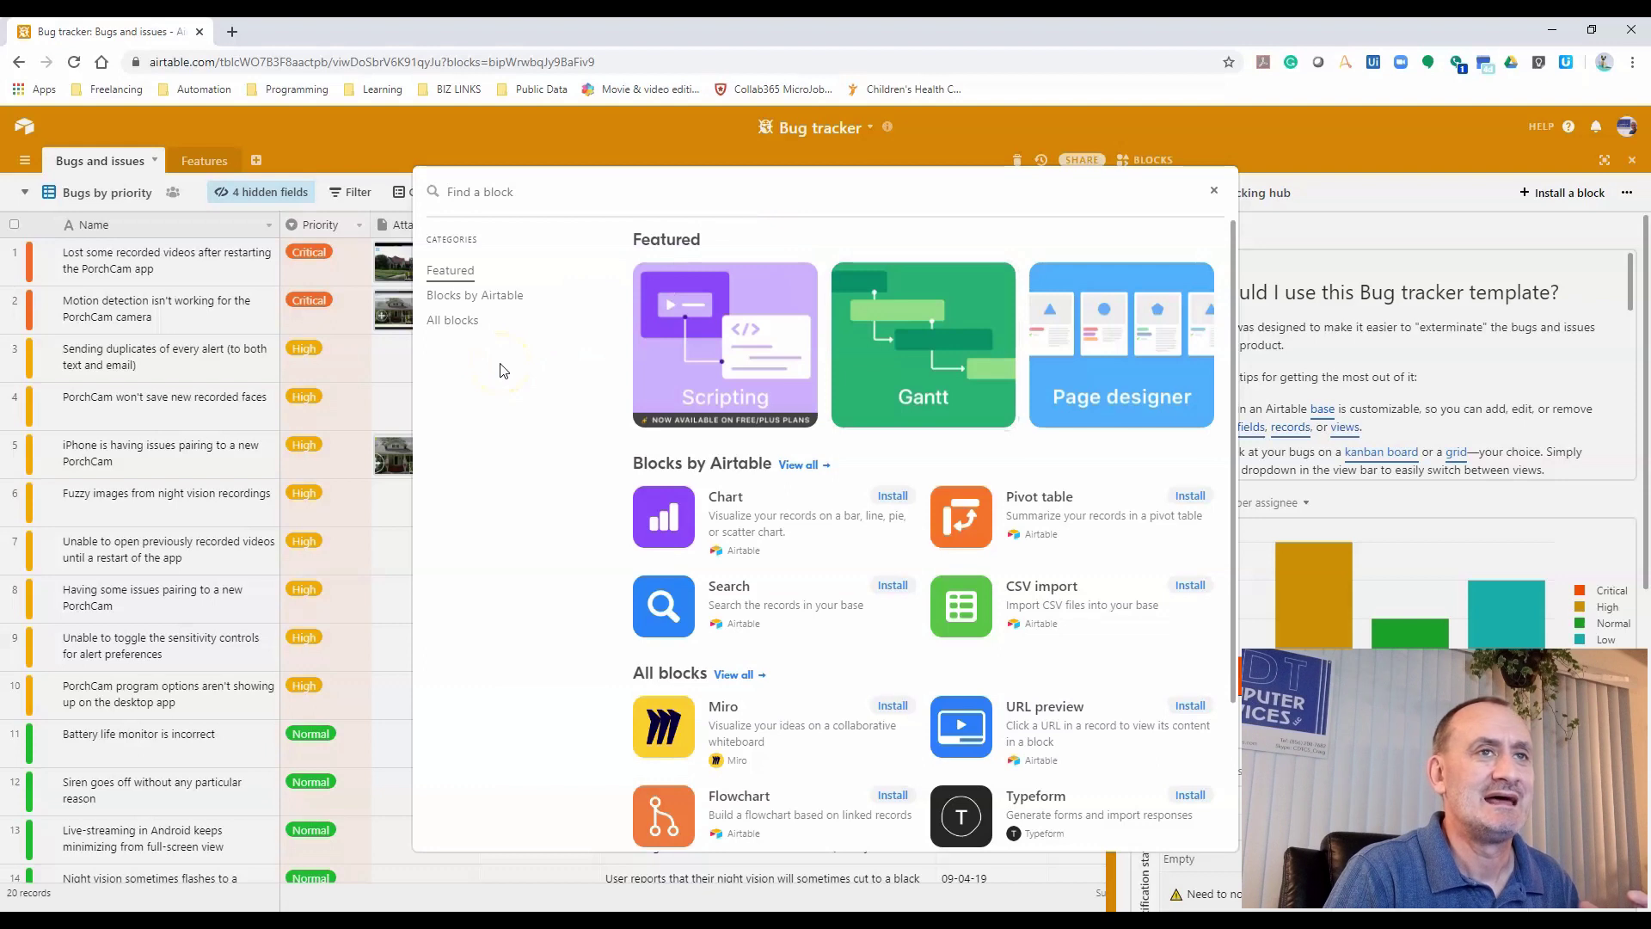
pyautogui.click(508, 372)
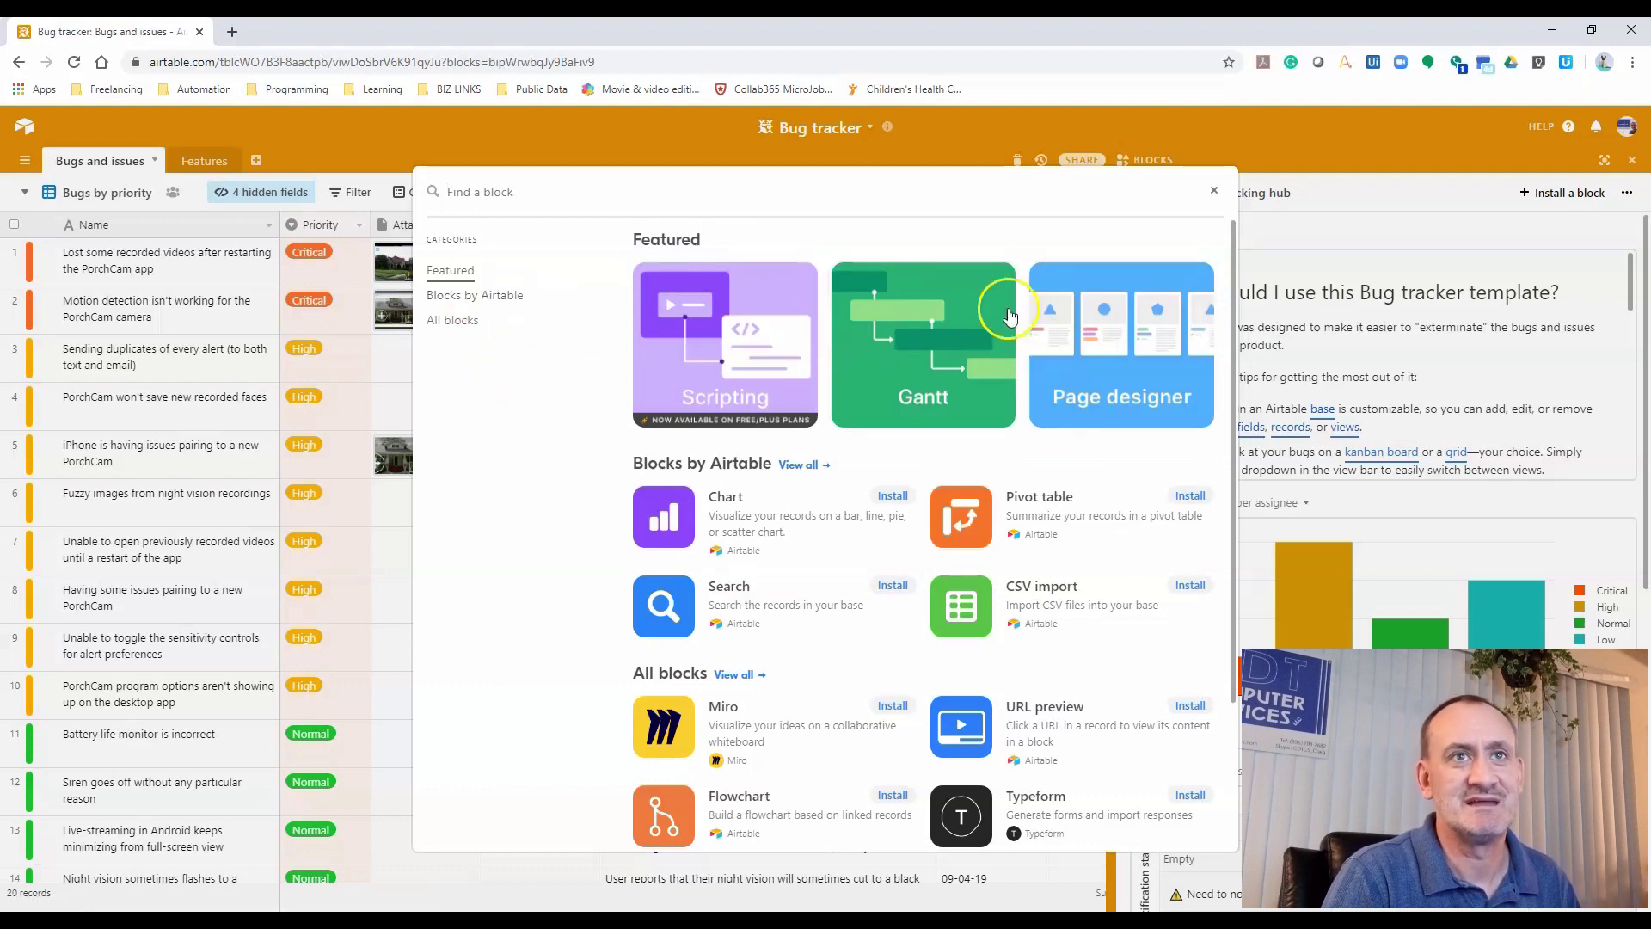
pyautogui.scroll(-1, 911, 465)
pyautogui.scroll(-2, 911, 465)
pyautogui.scroll(3, 911, 465)
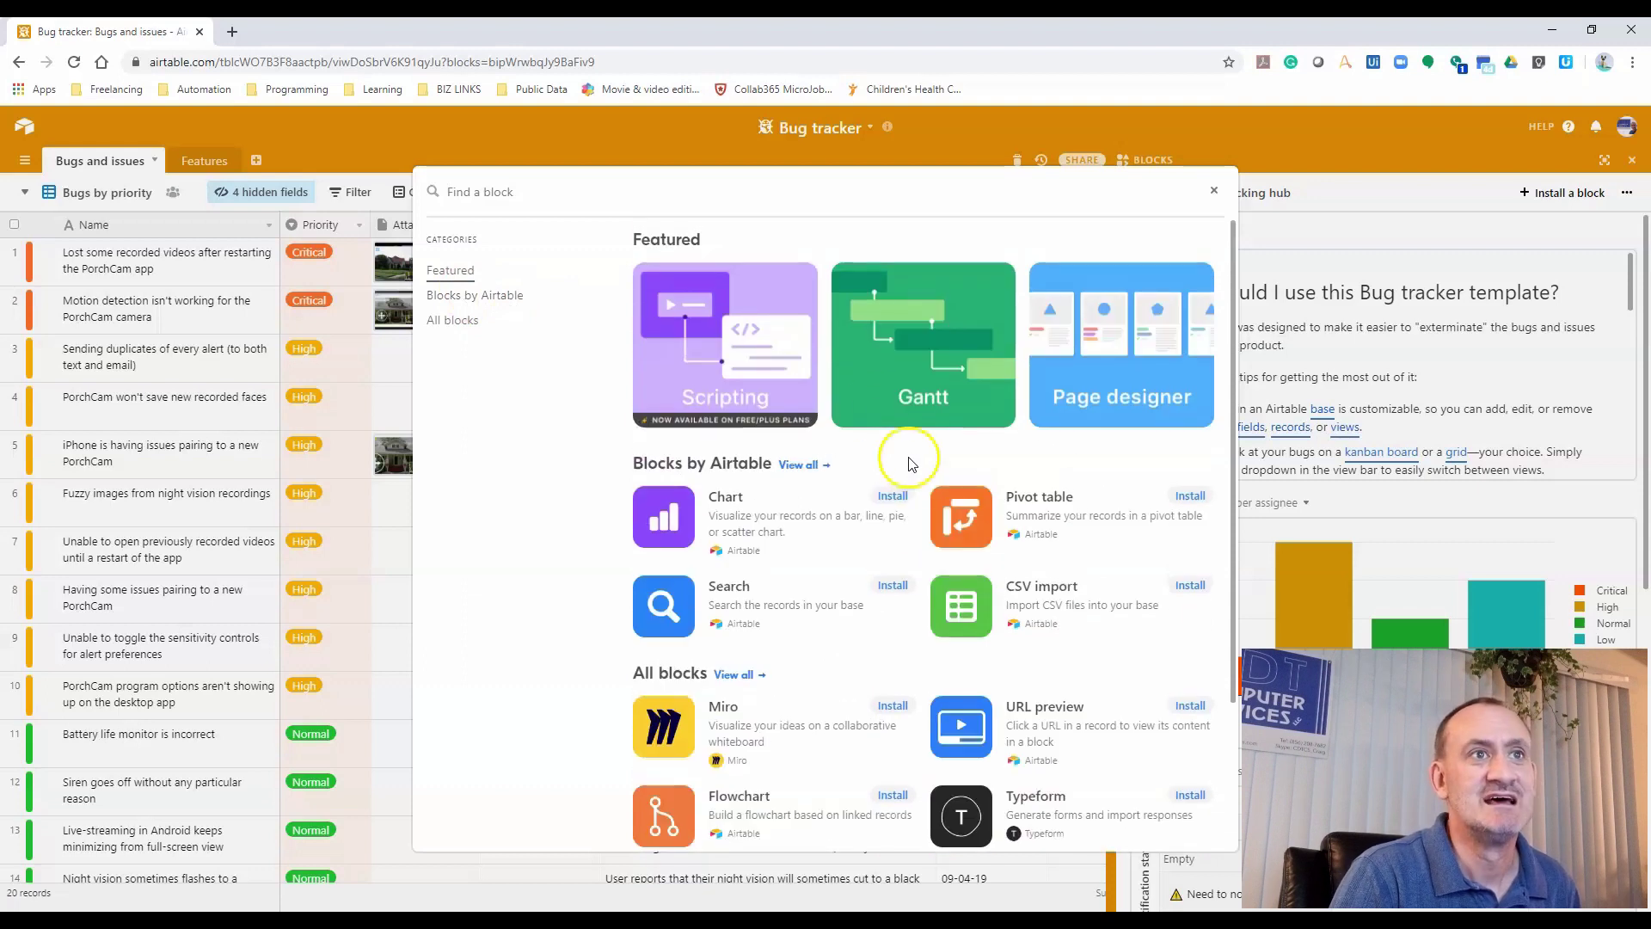
pyautogui.scroll(-2, 874, 404)
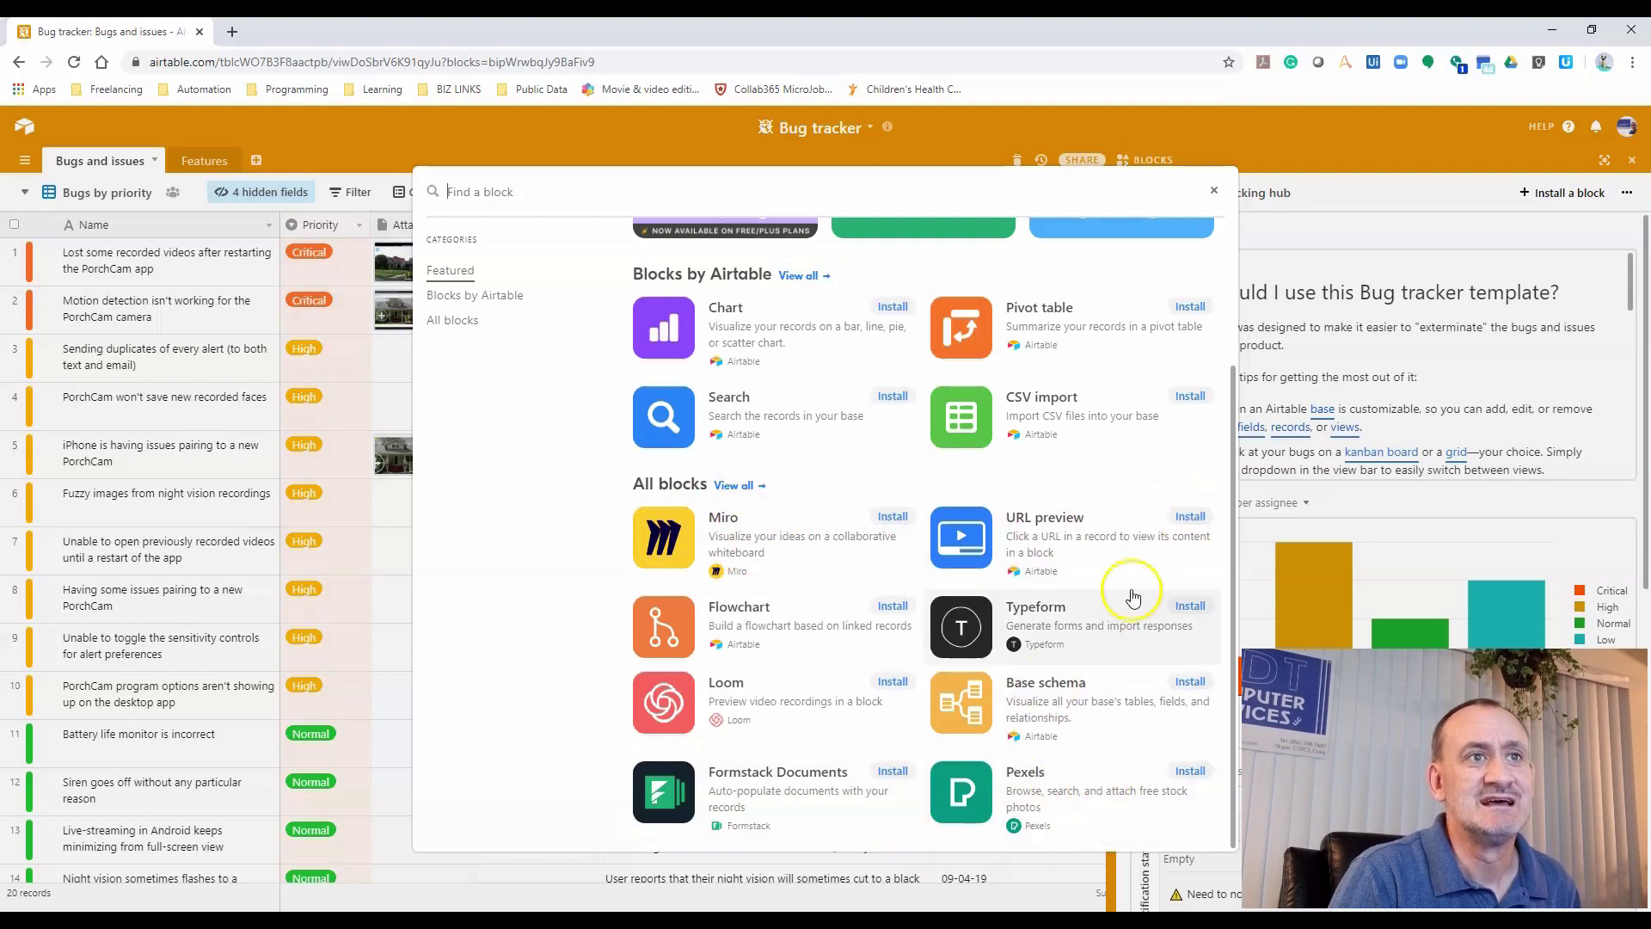
pyautogui.scroll(2, 1133, 585)
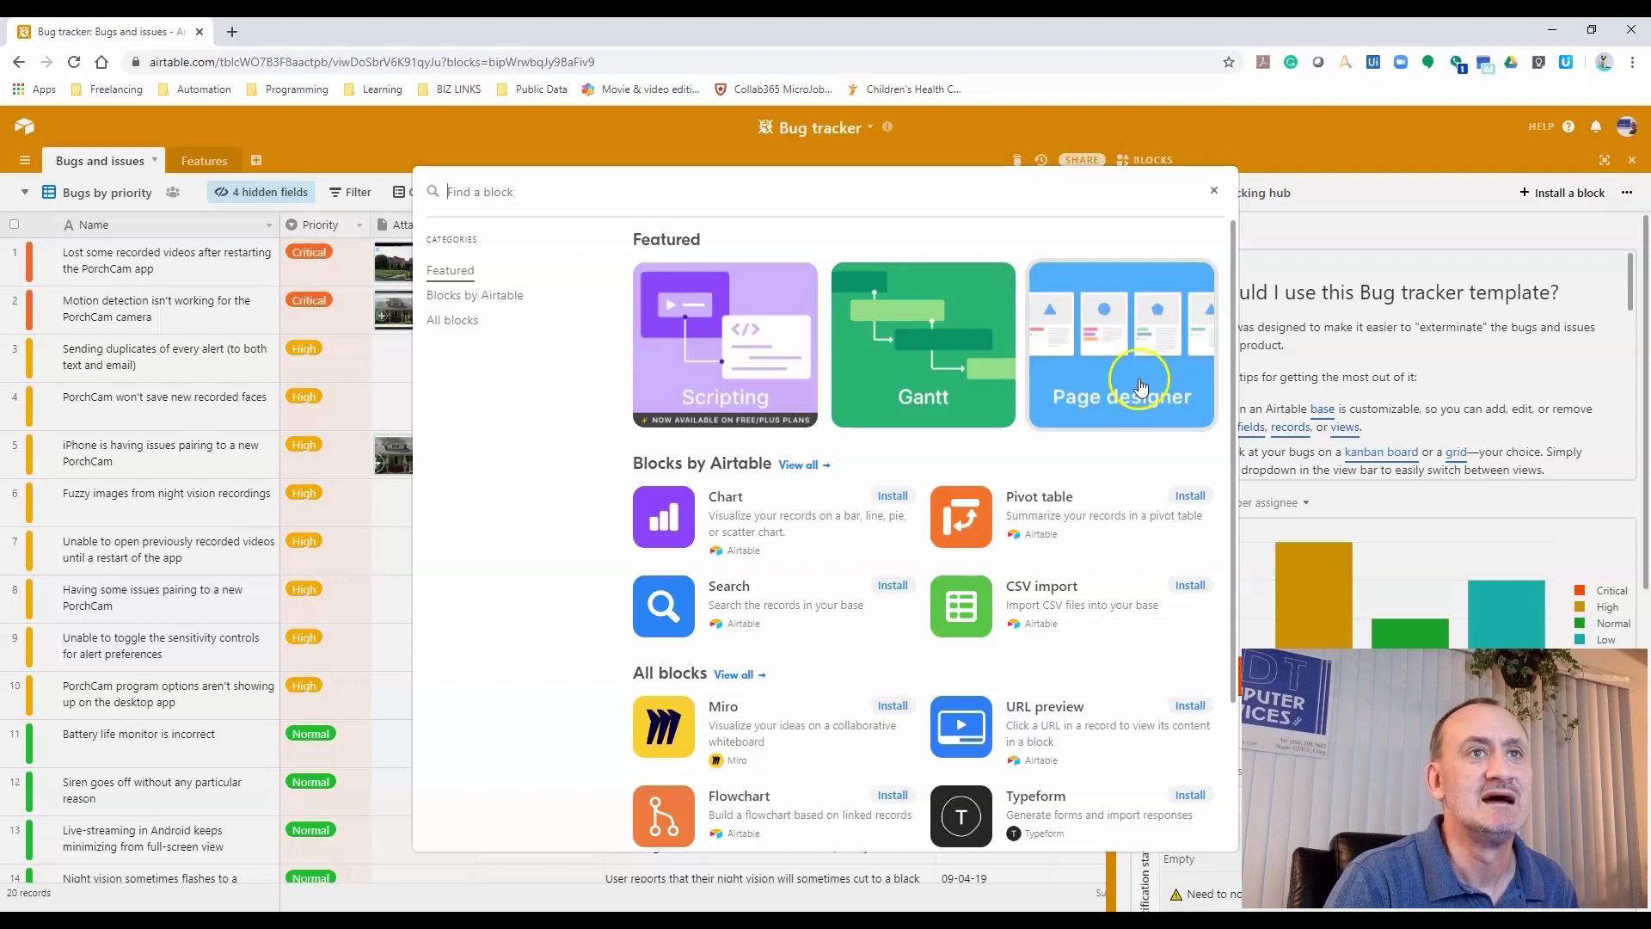
pyautogui.scroll(-3, 1142, 383)
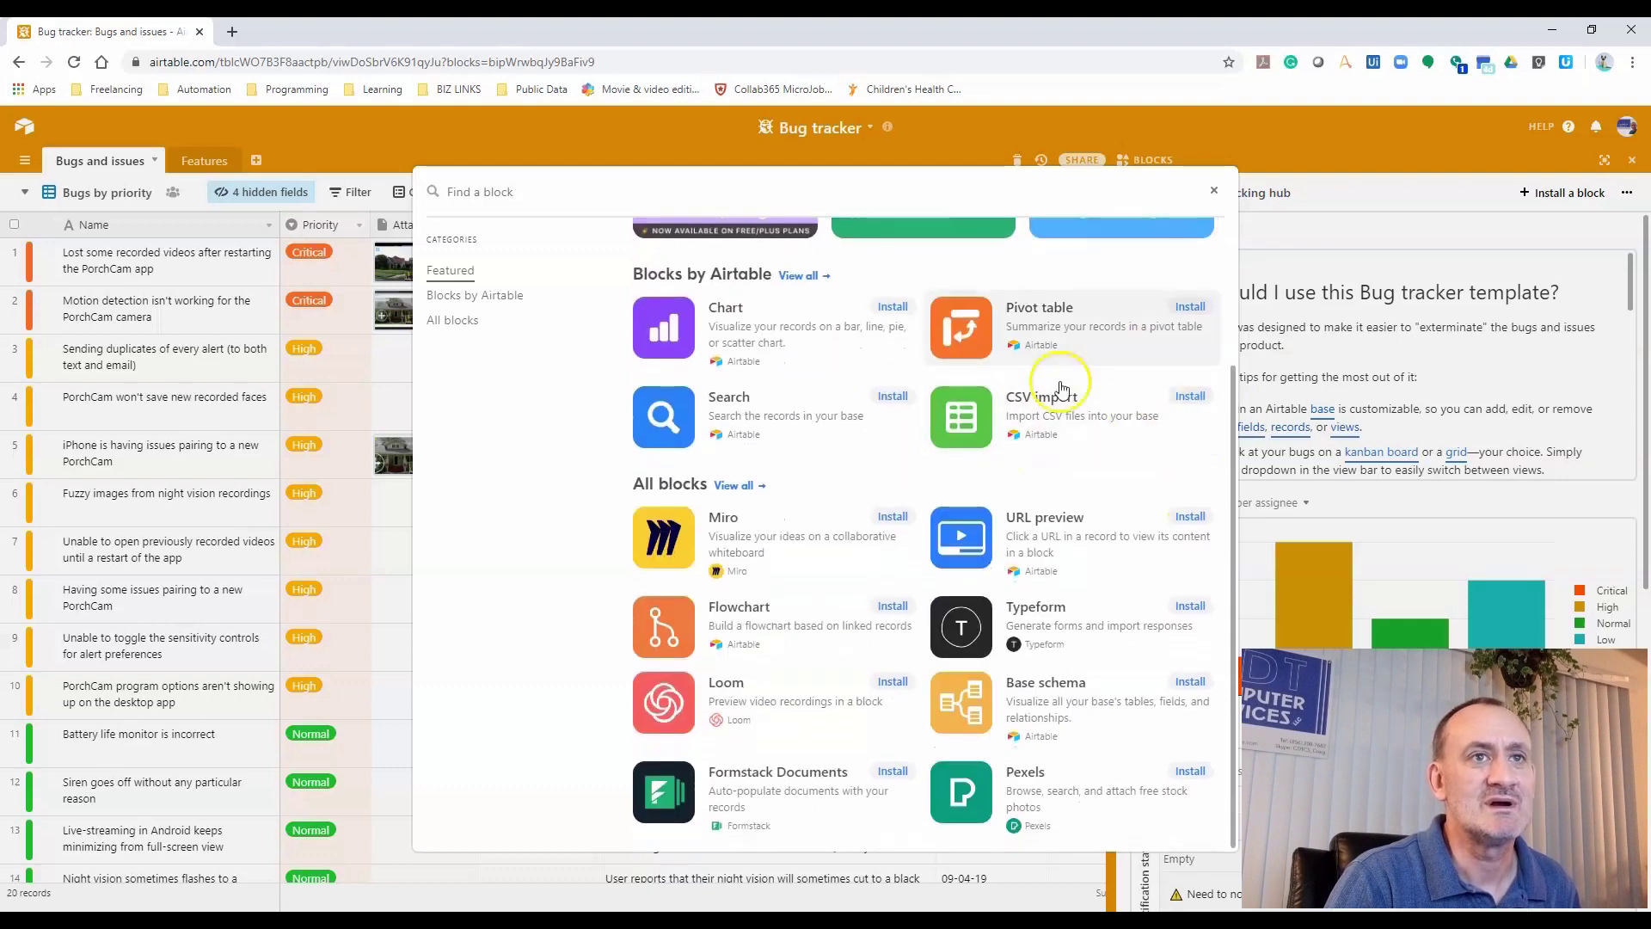
pyautogui.scroll(3, 1008, 411)
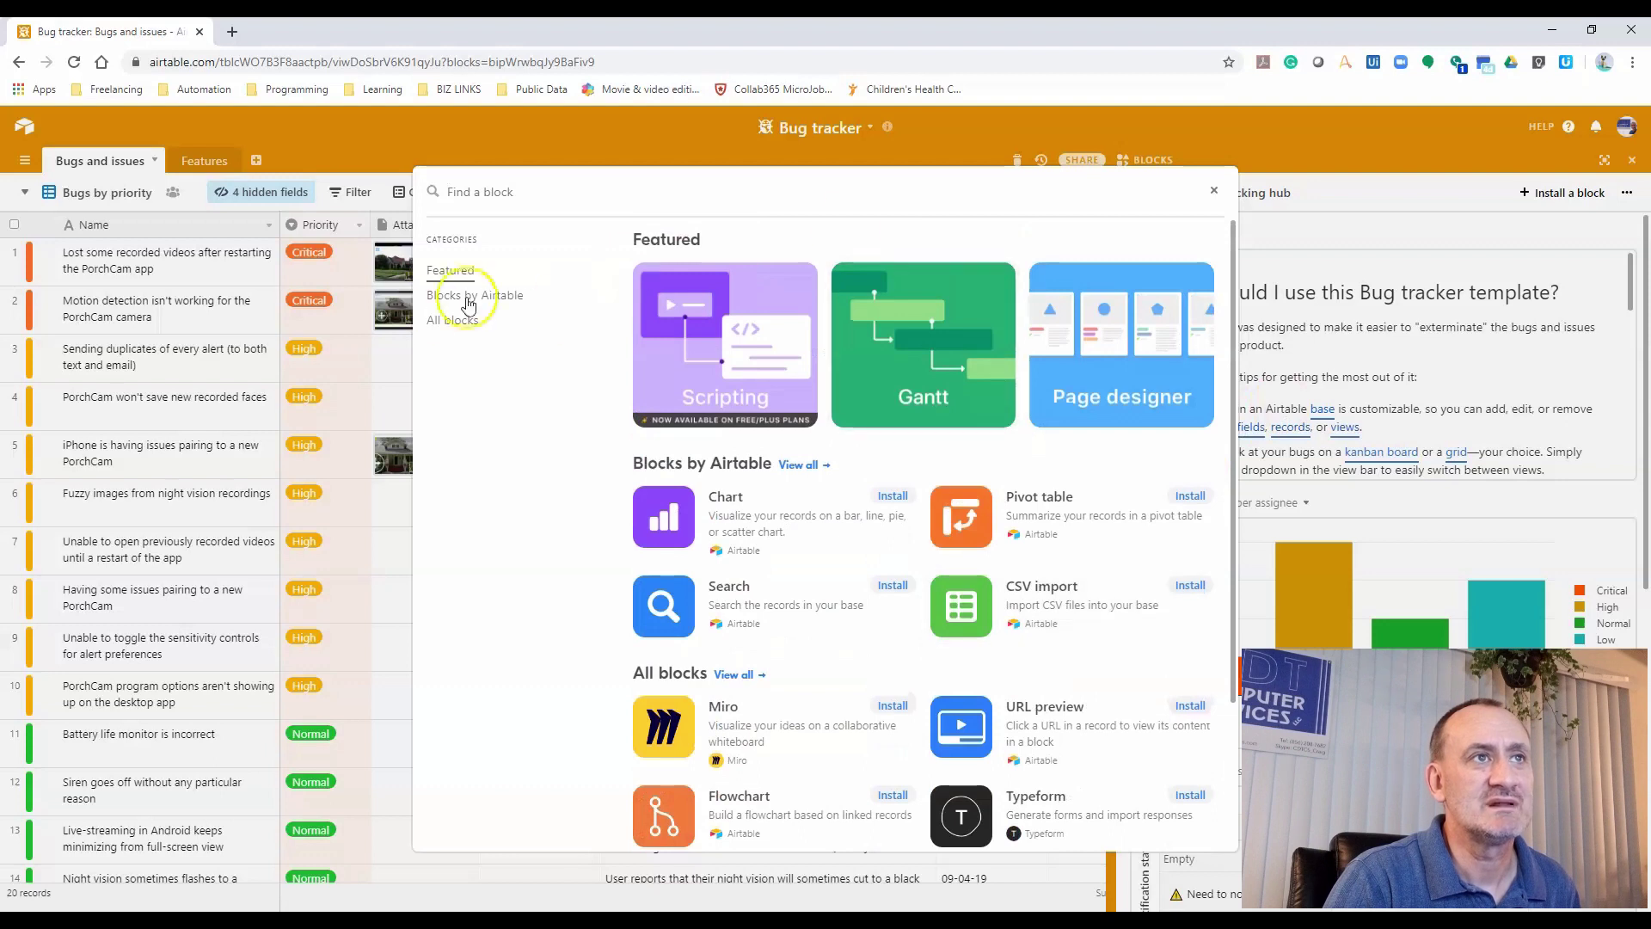
# Look through the complete All blocks list in the block catalogue and close the catalogue
pyautogui.click(453, 320)
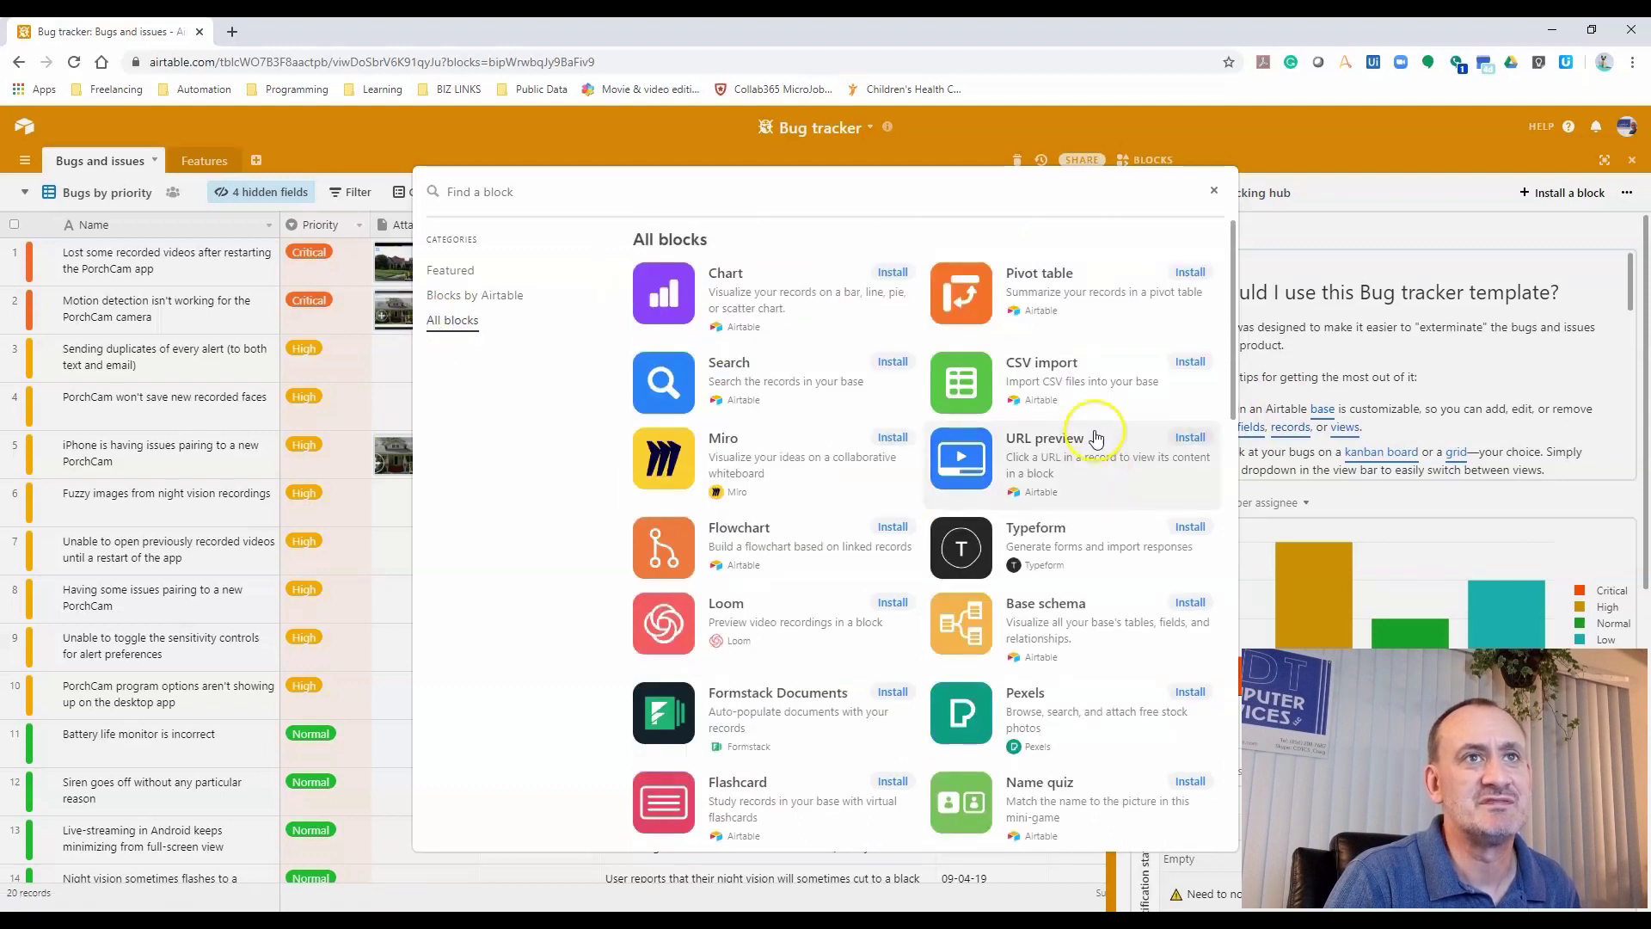
pyautogui.scroll(-10, 1100, 430)
pyautogui.scroll(-5, 1114, 430)
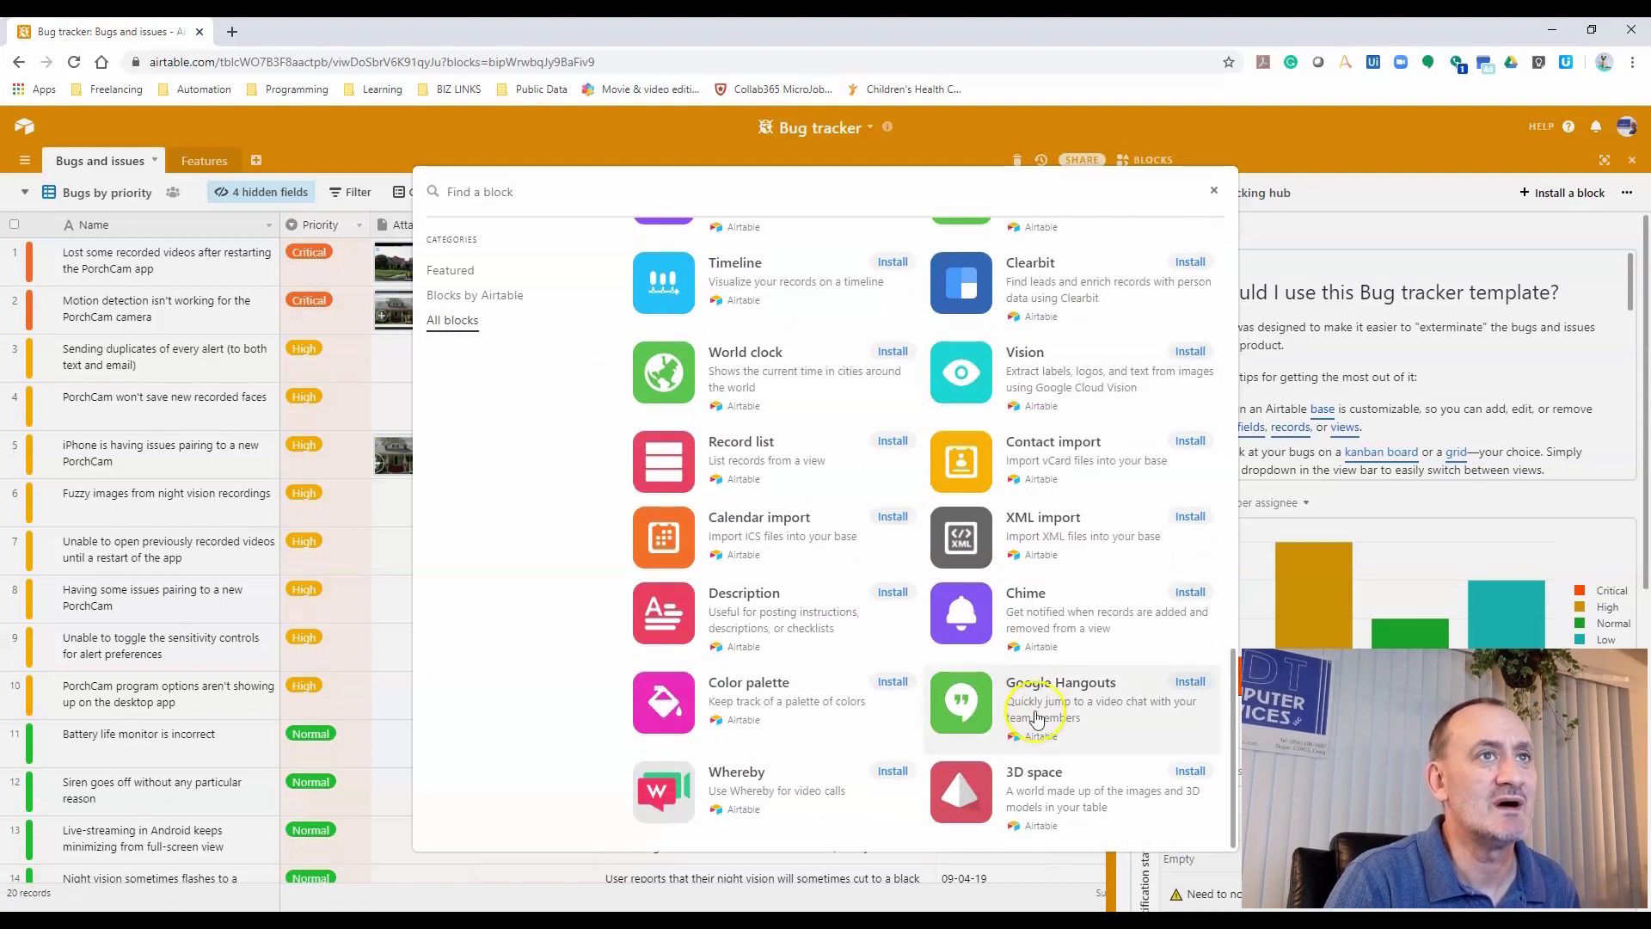
pyautogui.scroll(3, 899, 600)
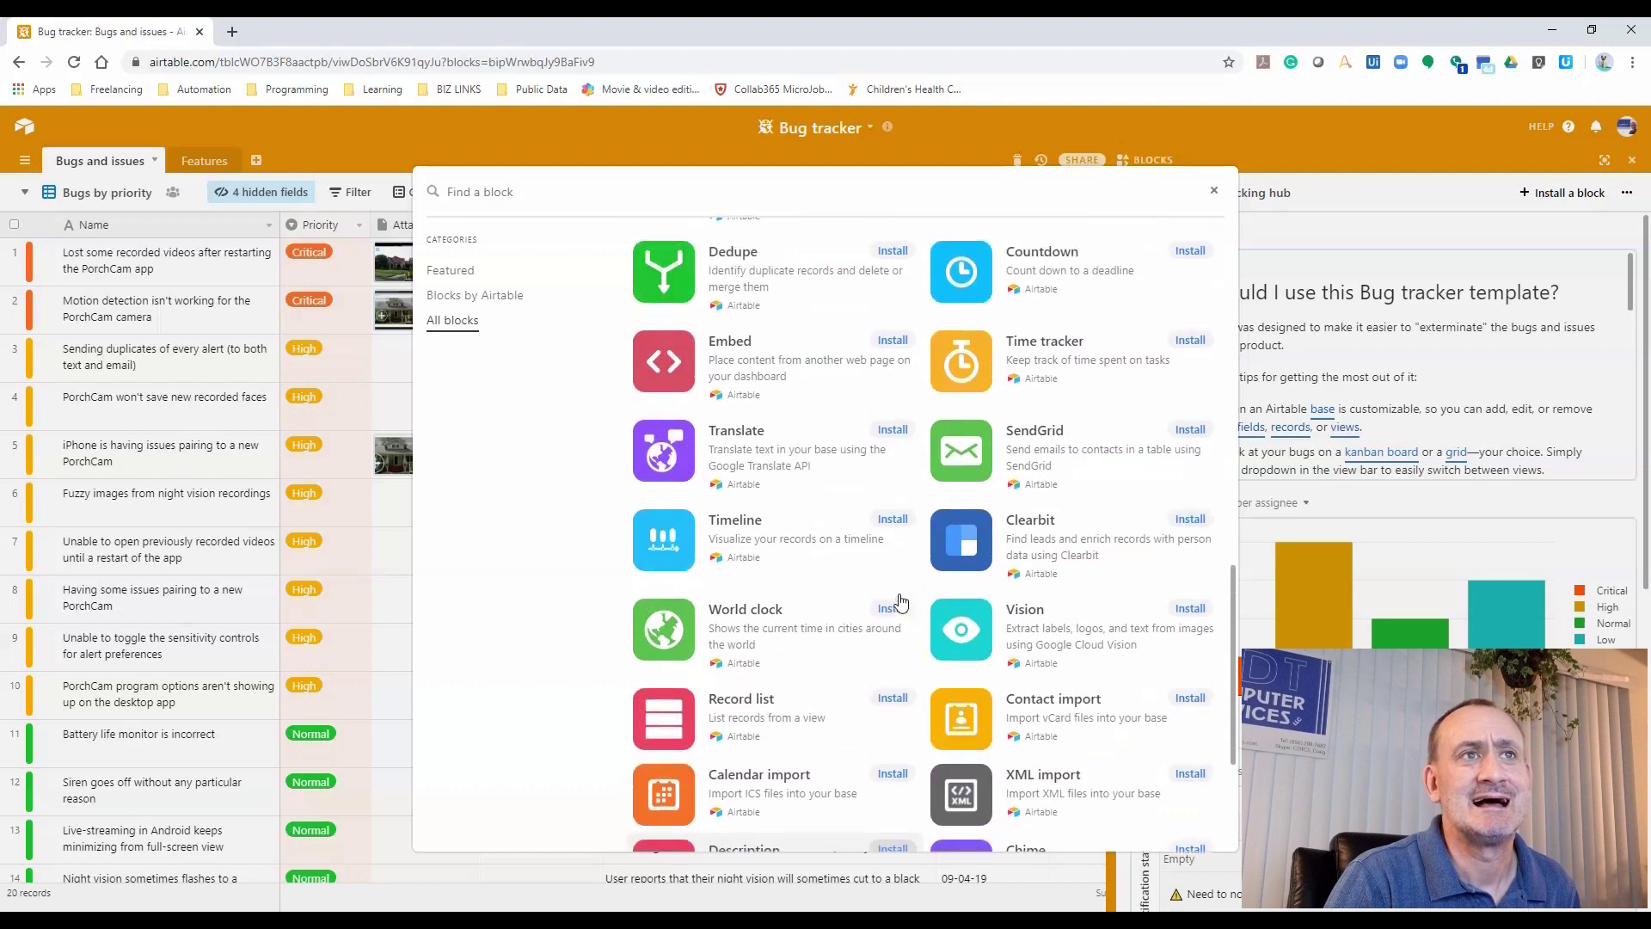
pyautogui.scroll(2, 899, 600)
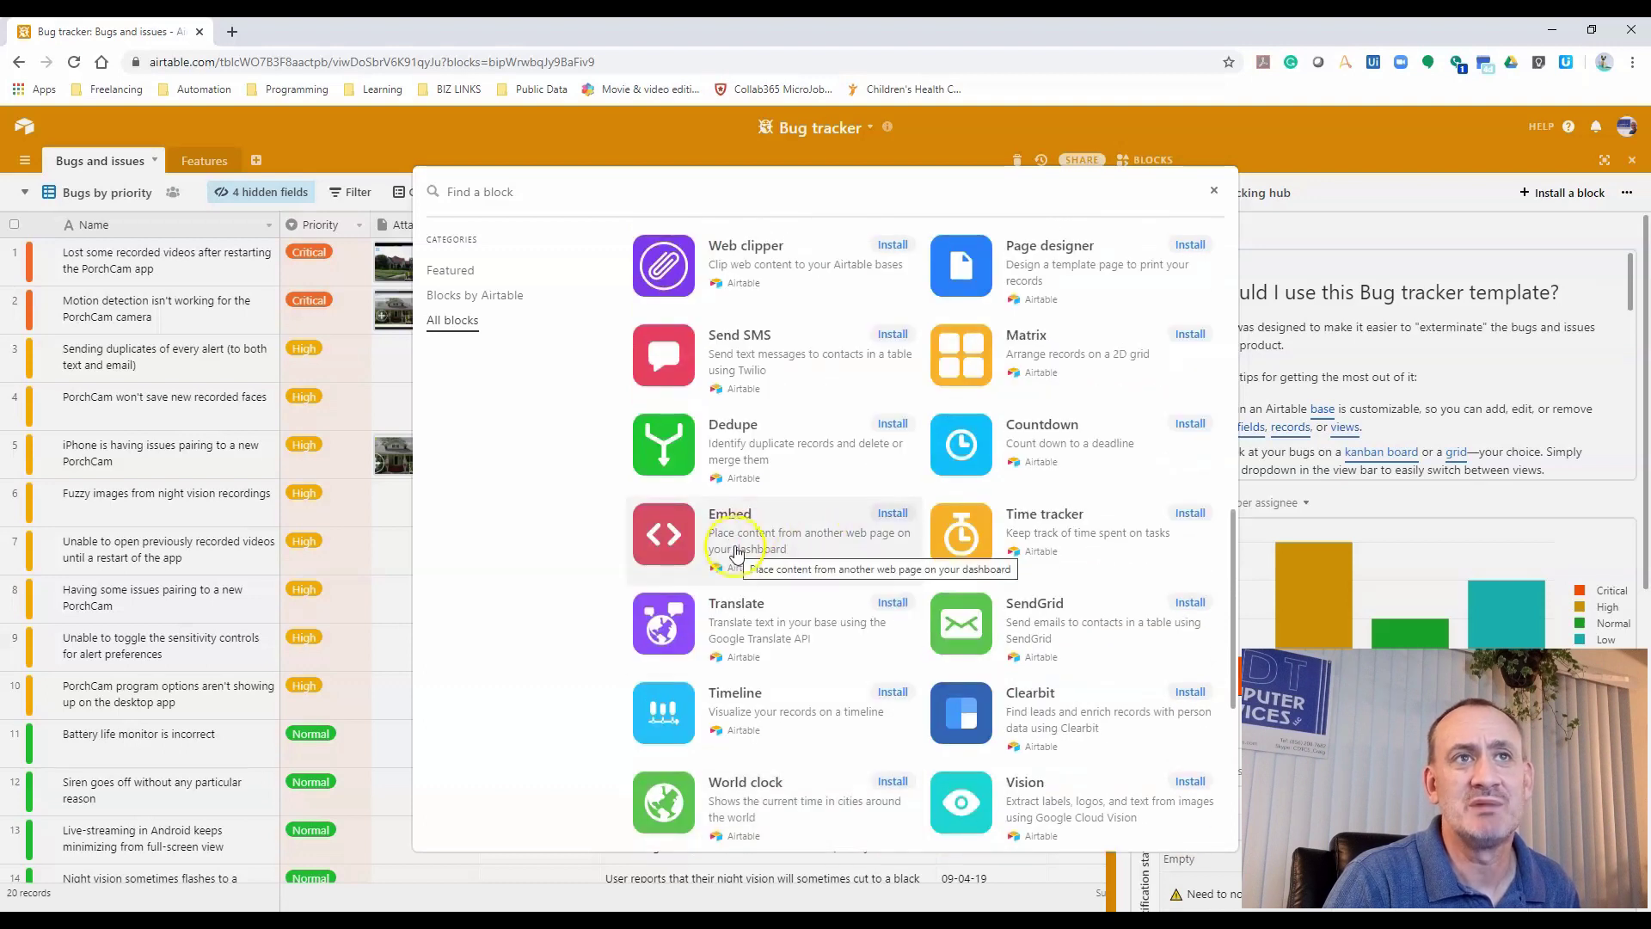
pyautogui.scroll(3, 736, 551)
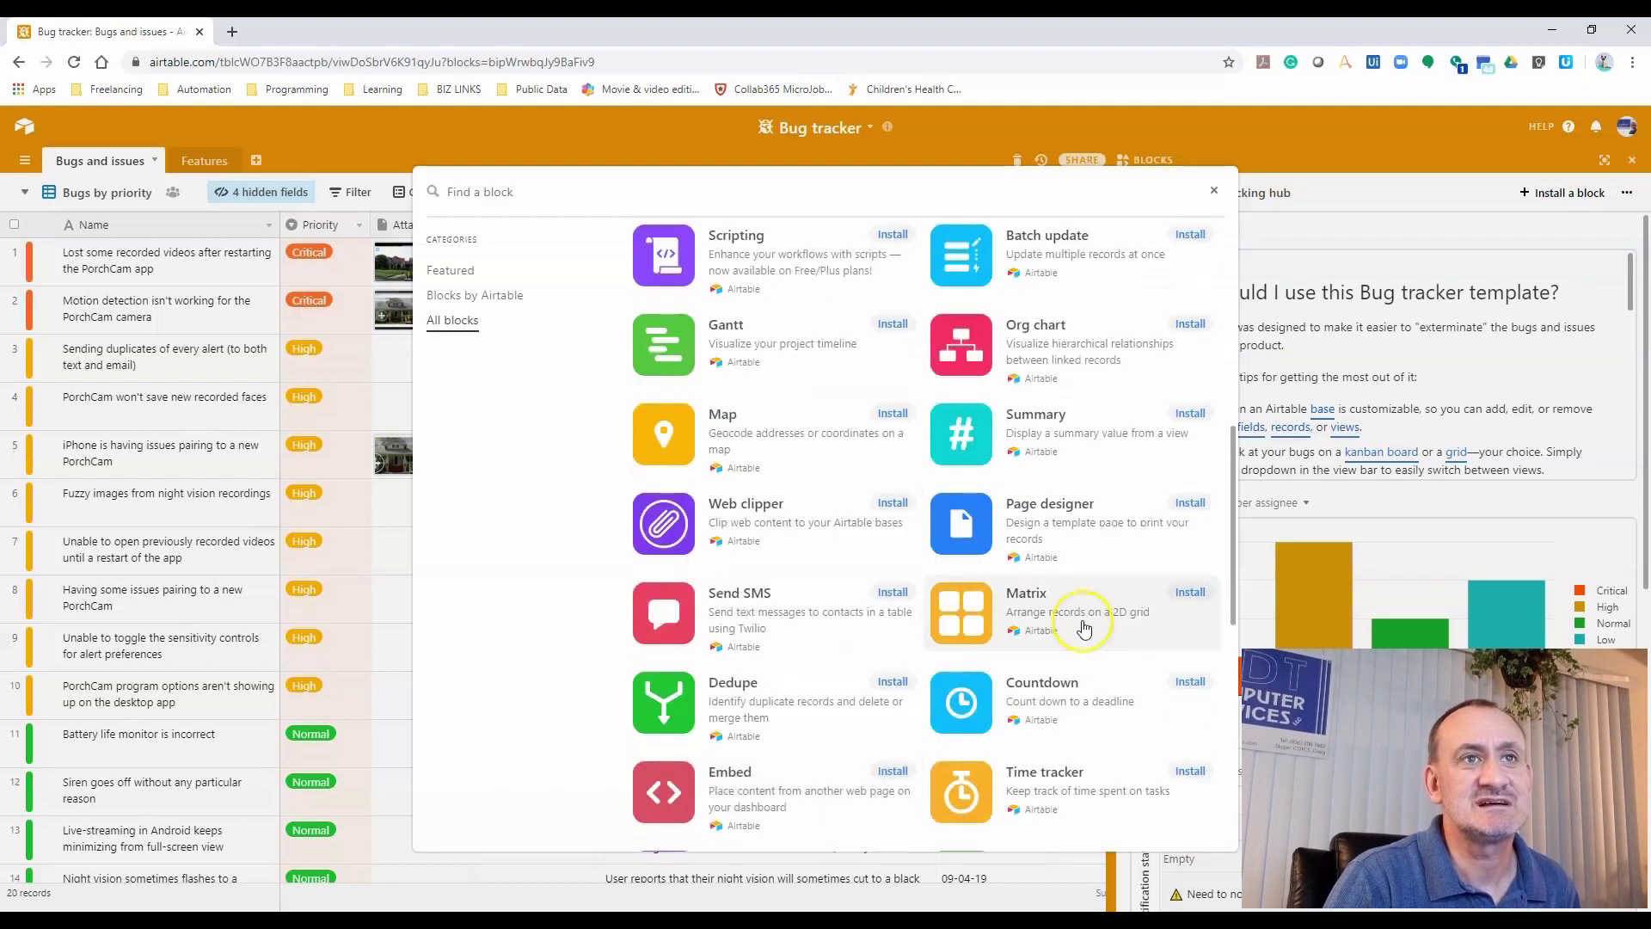
pyautogui.scroll(2, 855, 657)
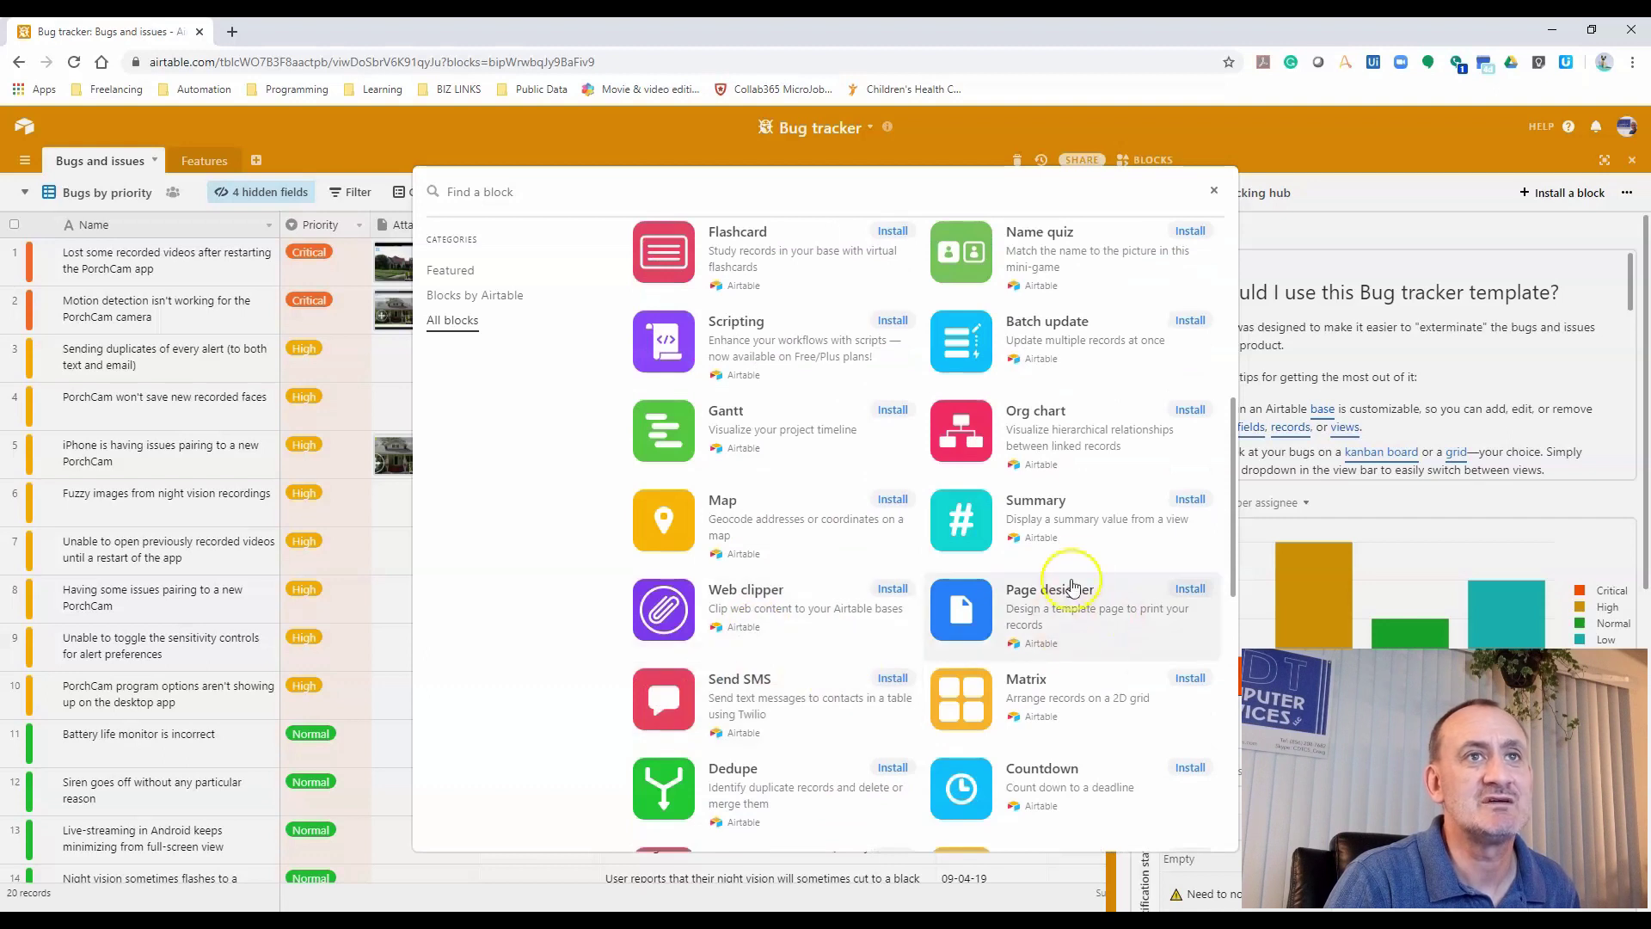
pyautogui.scroll(1, 1087, 526)
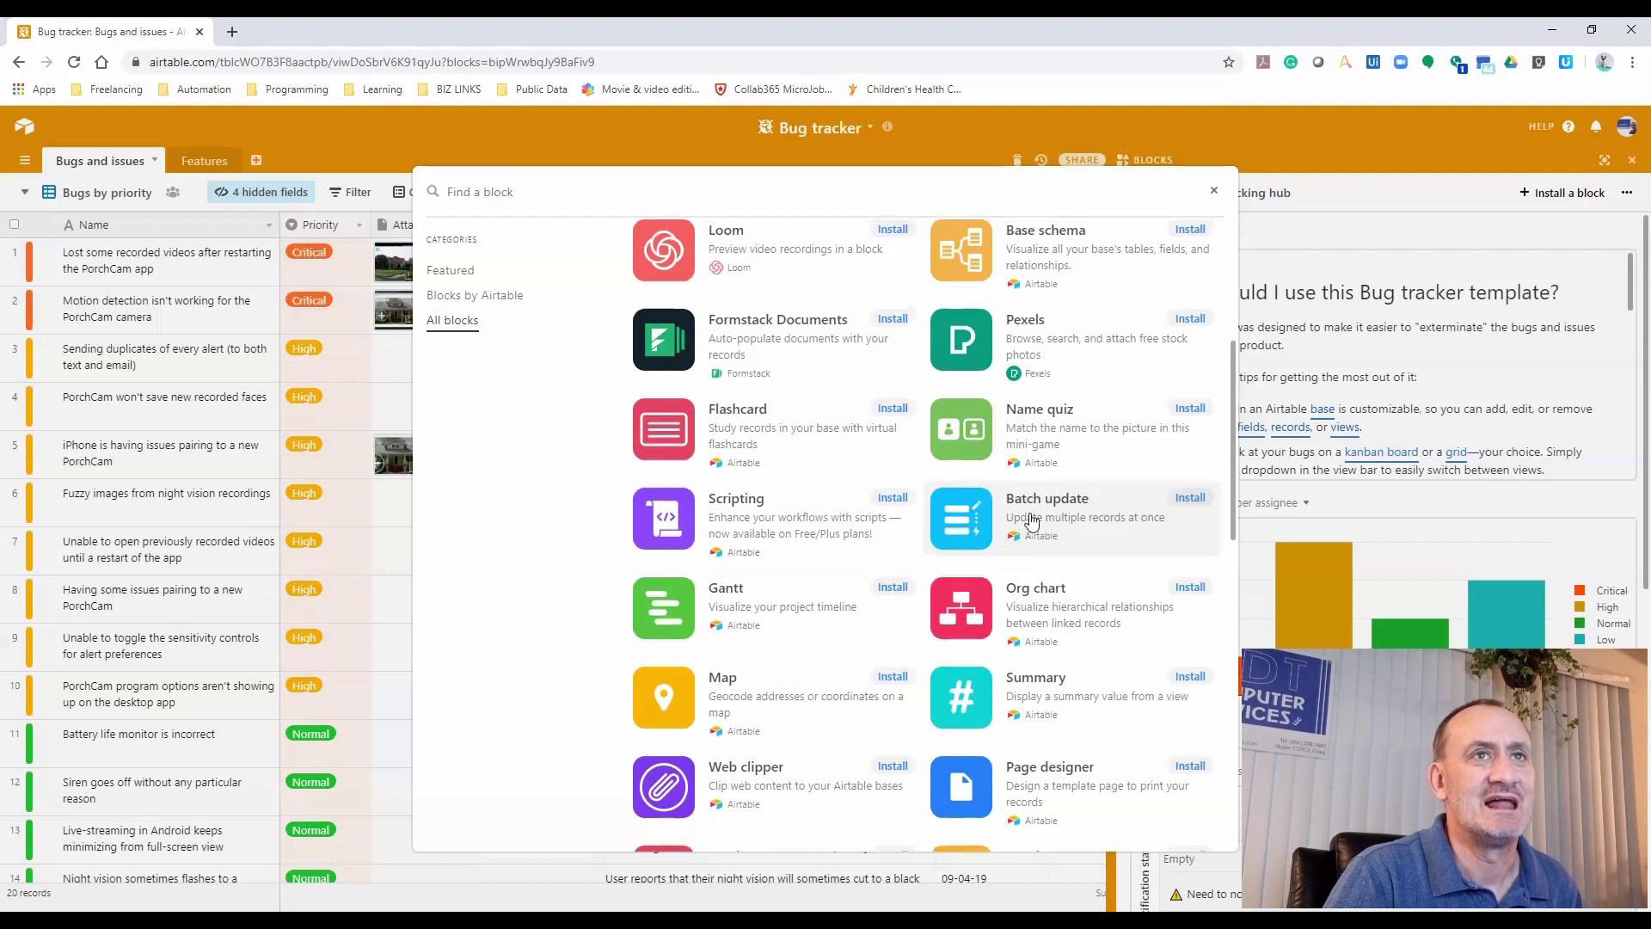
pyautogui.scroll(4, 1034, 519)
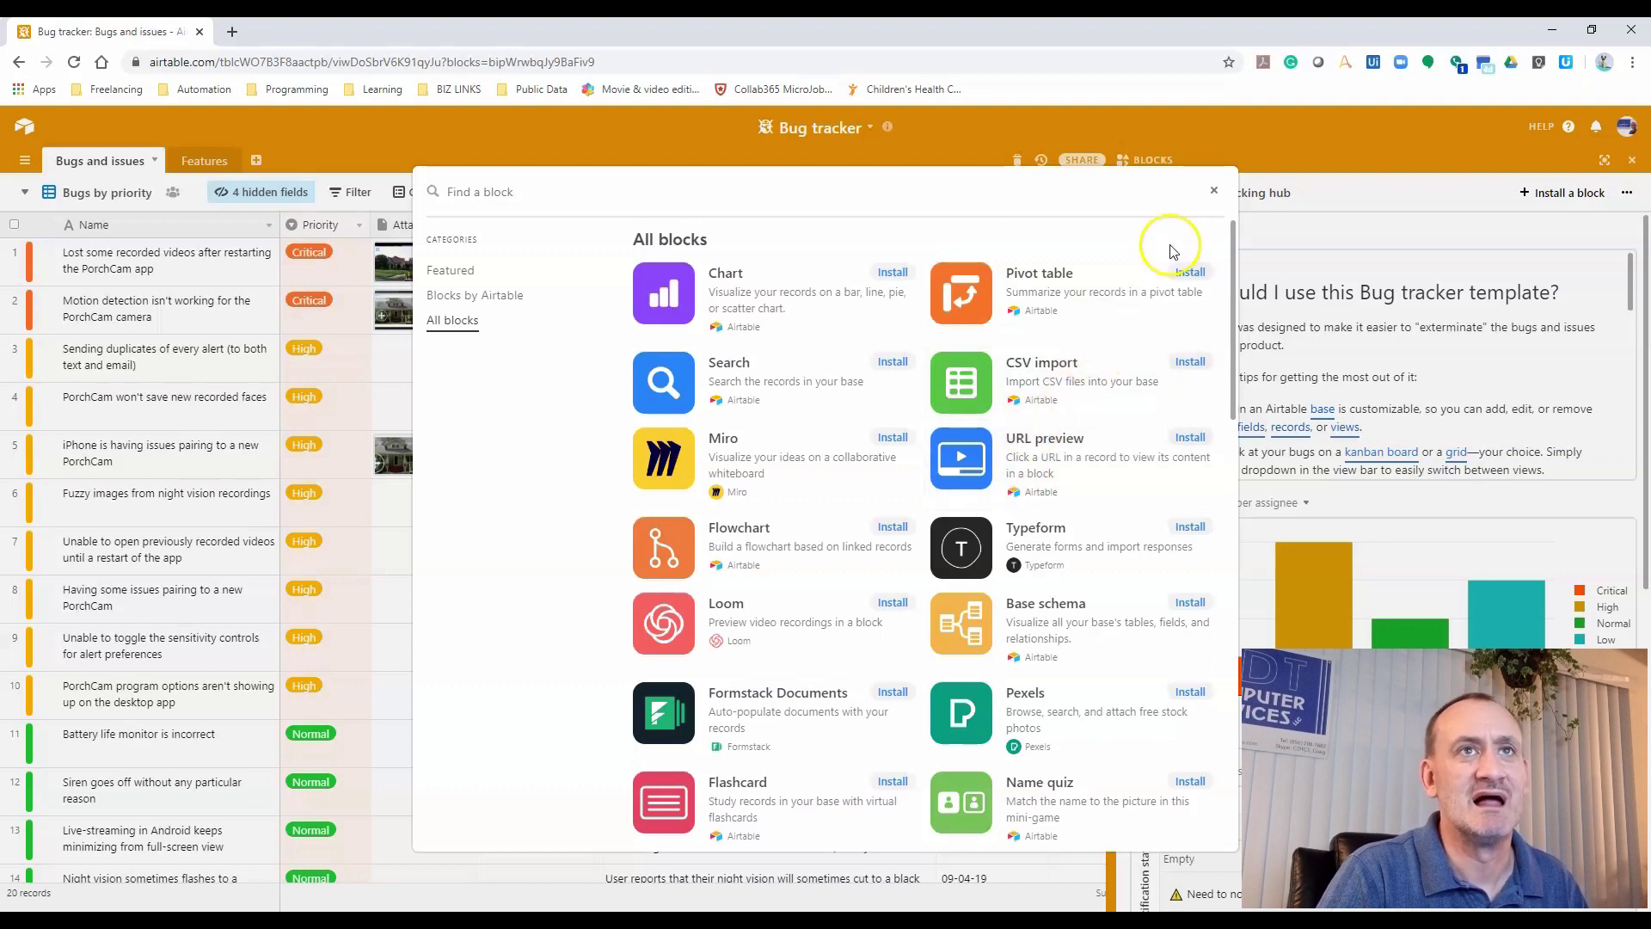
pyautogui.click(1214, 191)
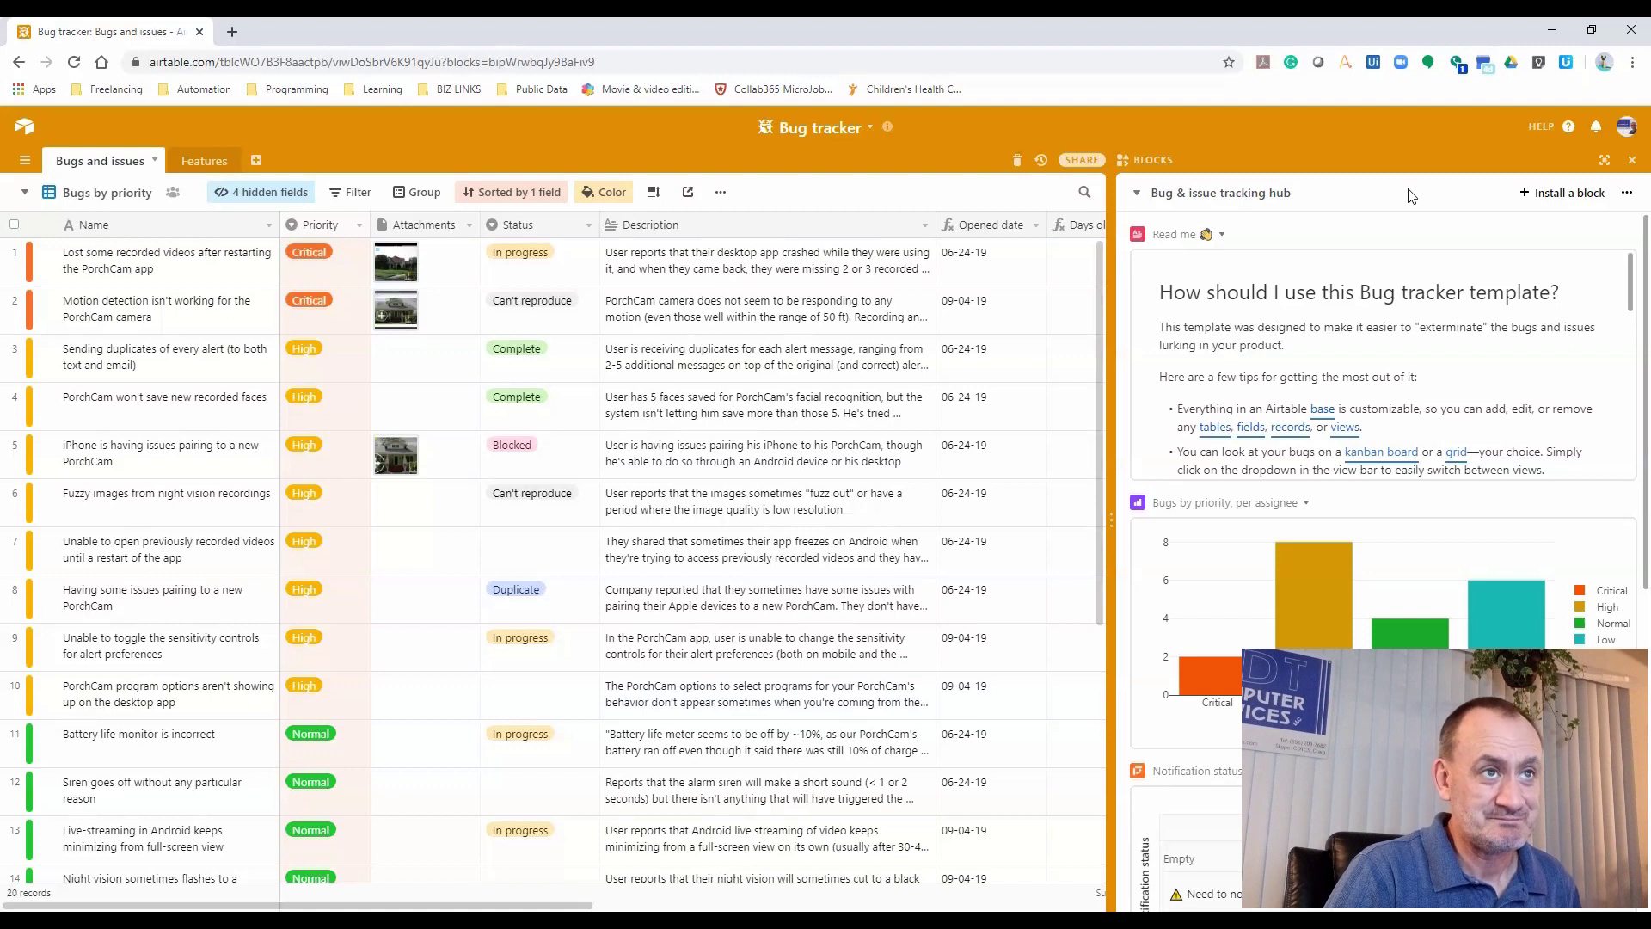
# Look over the Read me text and the Bugs by priority, per assignee chart on the dashboard
pyautogui.click(1415, 292)
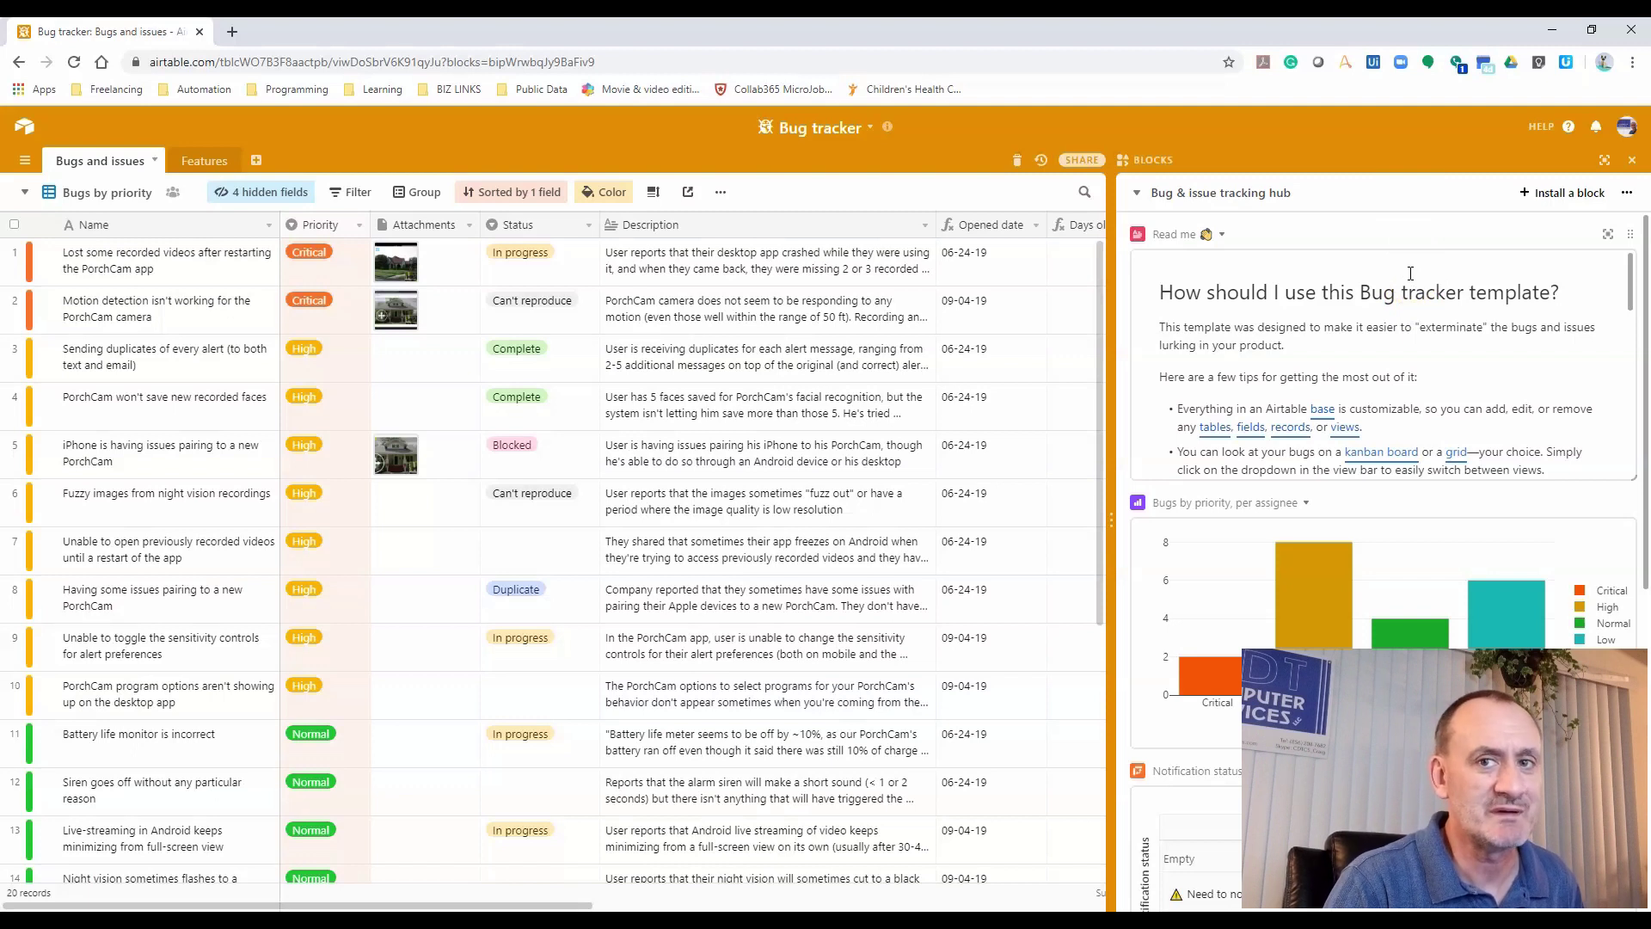
pyautogui.click(1371, 299)
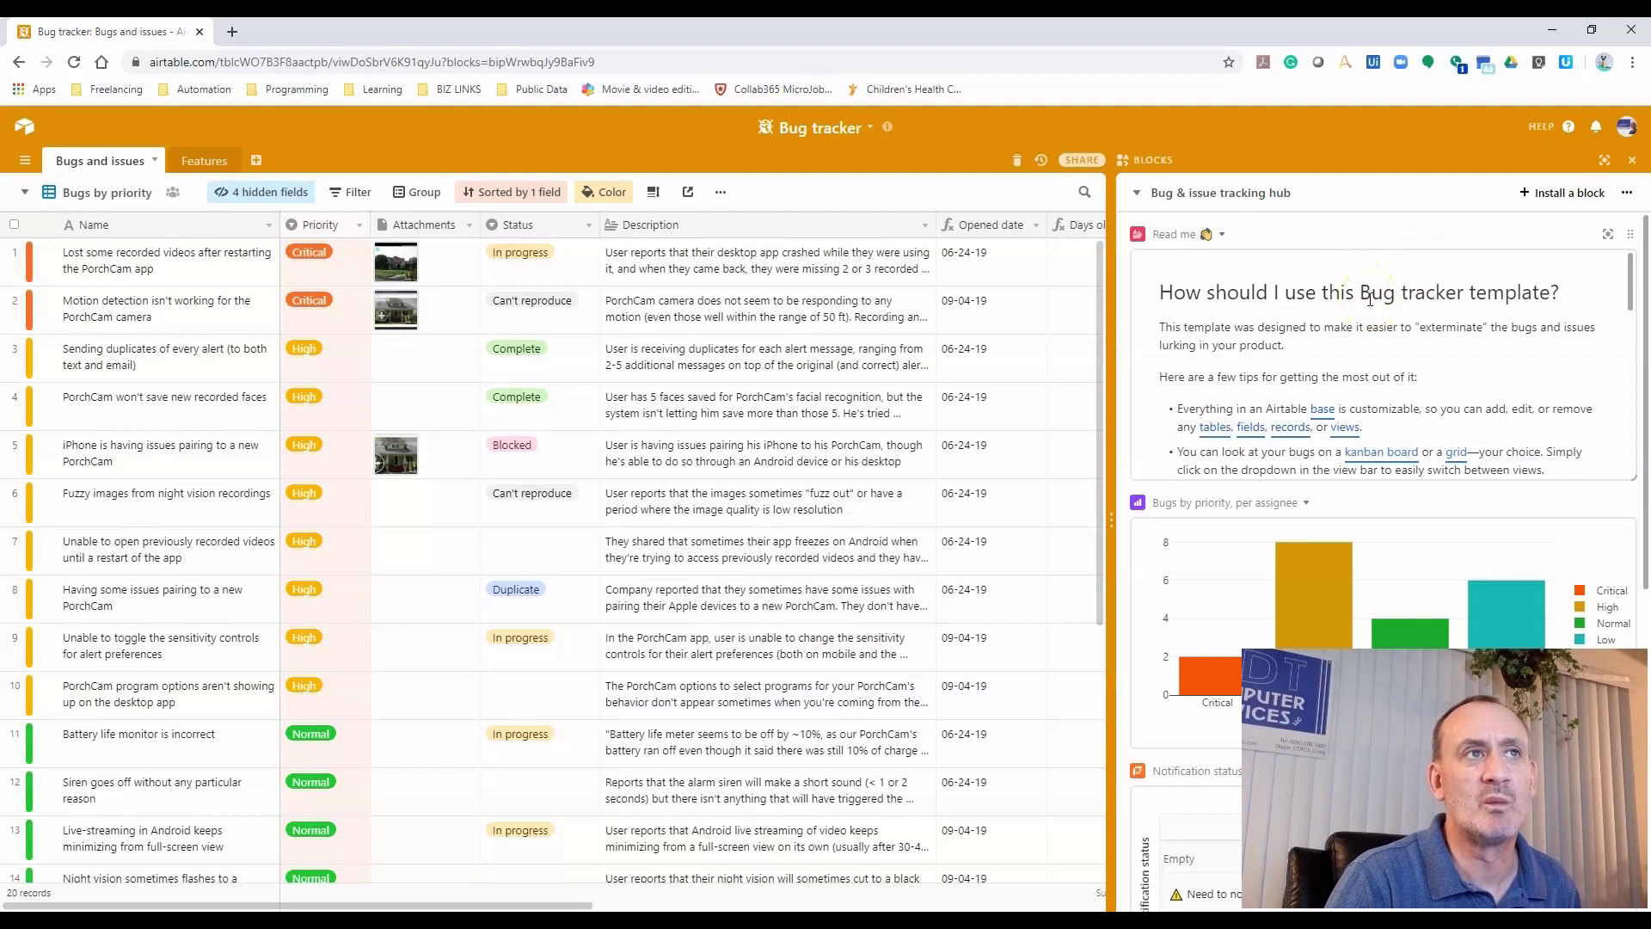
pyautogui.scroll(-4, 1373, 408)
pyautogui.scroll(-4, 1376, 589)
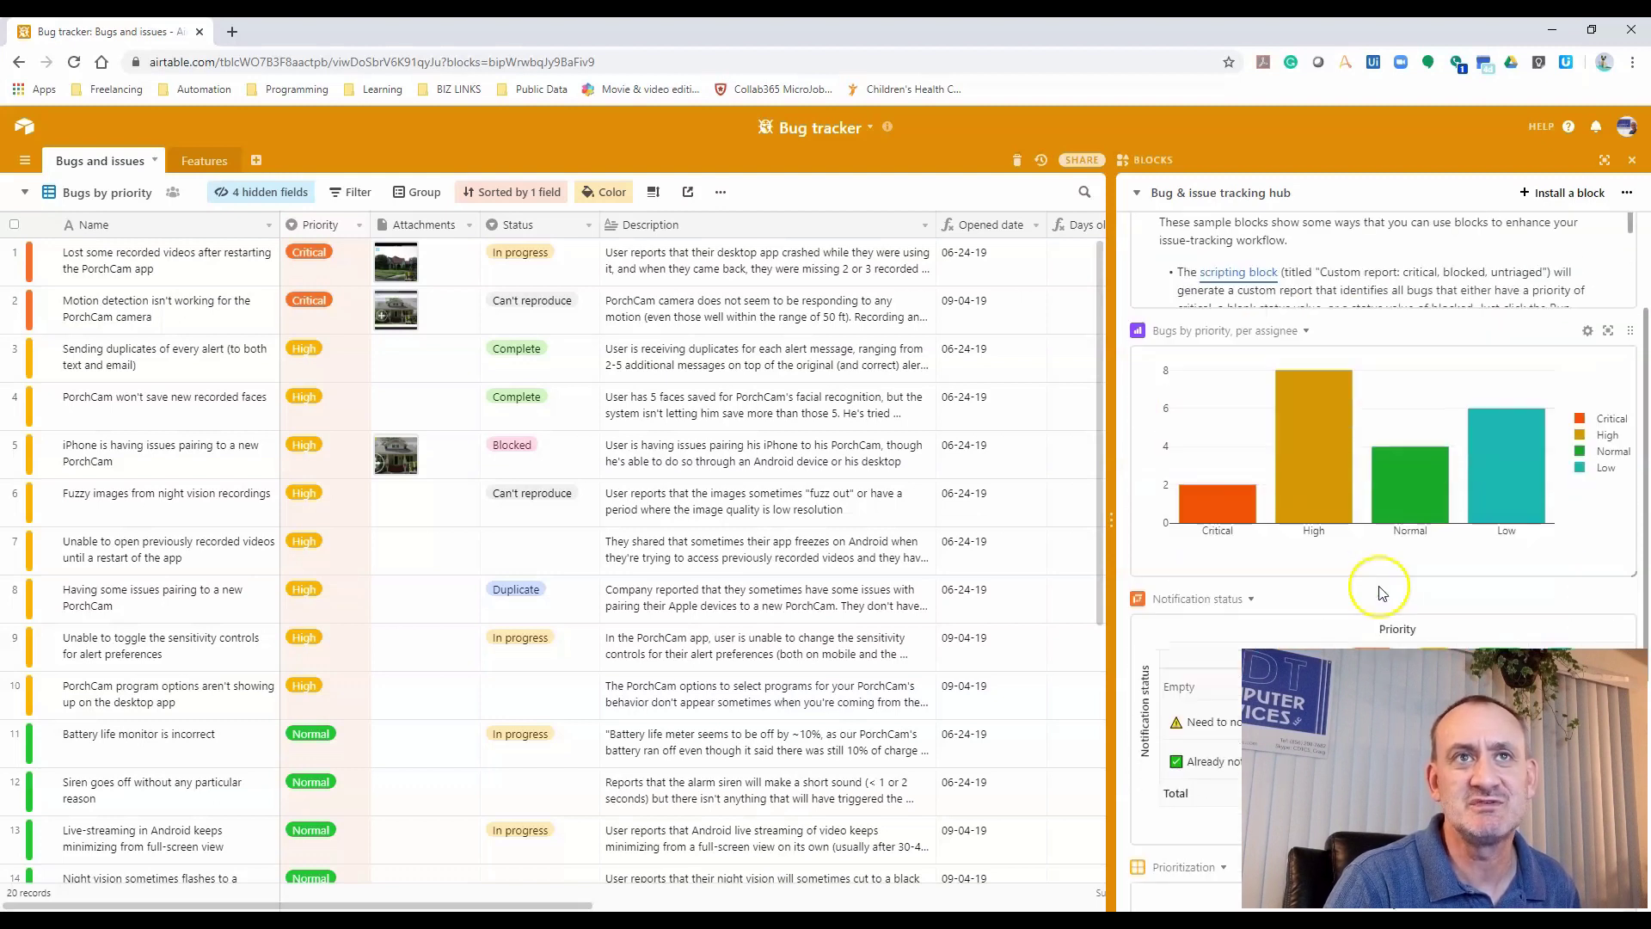
pyautogui.scroll(4, 1393, 550)
pyautogui.click(1415, 447)
pyautogui.scroll(-2, 1412, 435)
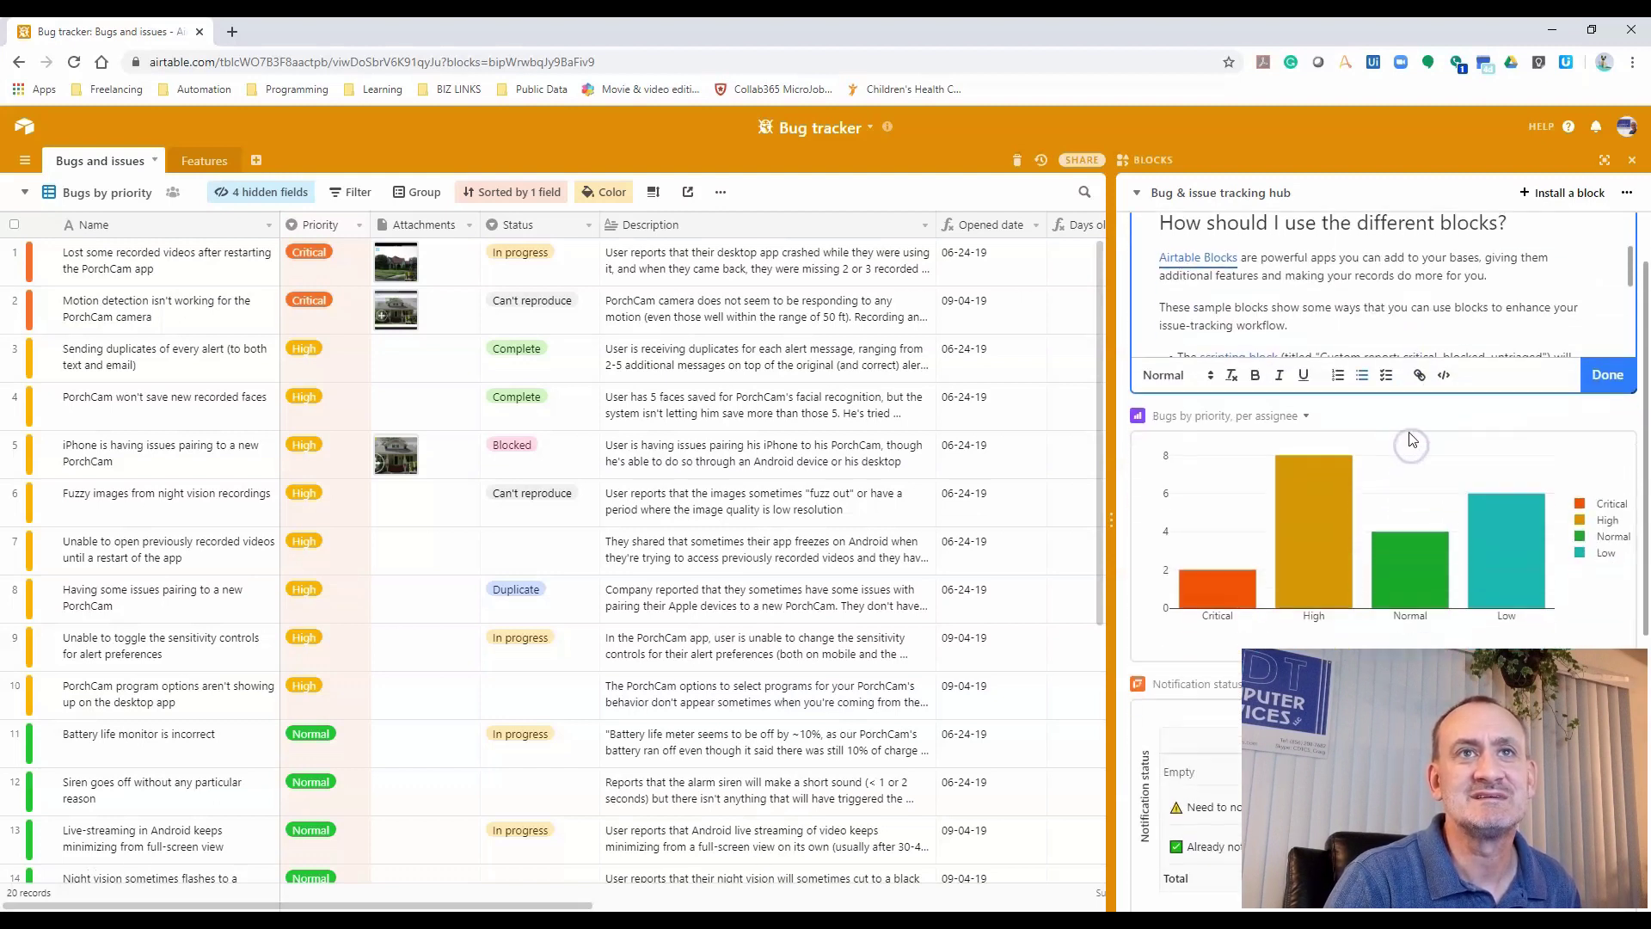
pyautogui.scroll(-2, 1496, 248)
pyautogui.scroll(2, 1532, 267)
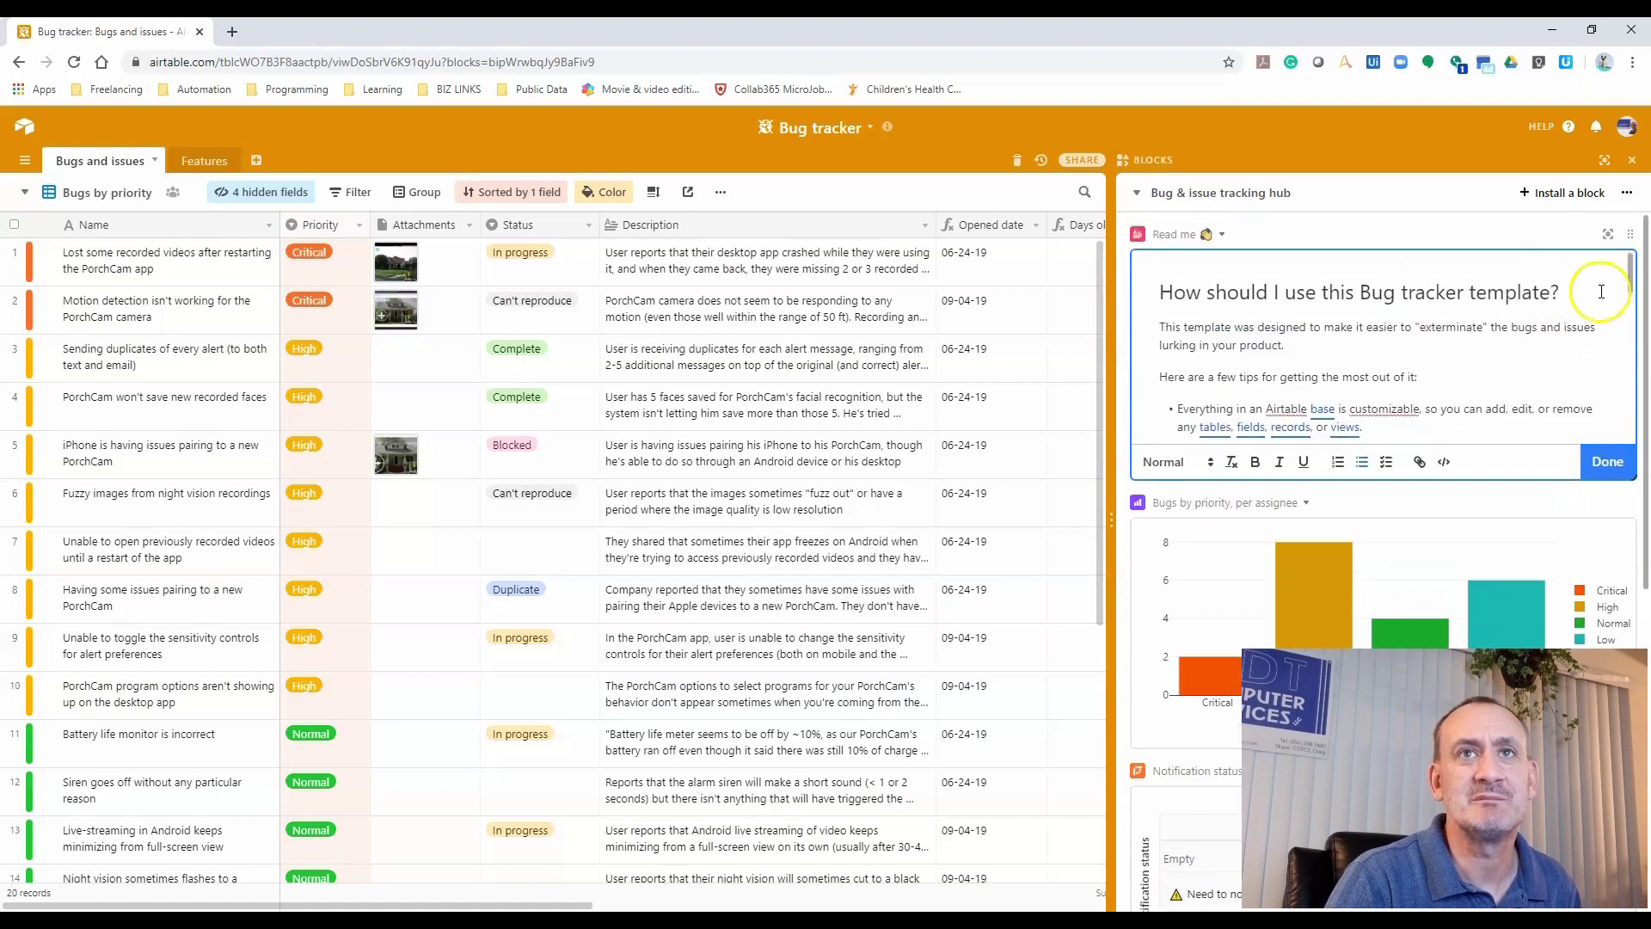
# View the Read me block enlarged, check where its attachments link leads, and return to the dashboard
pyautogui.click(1611, 234)
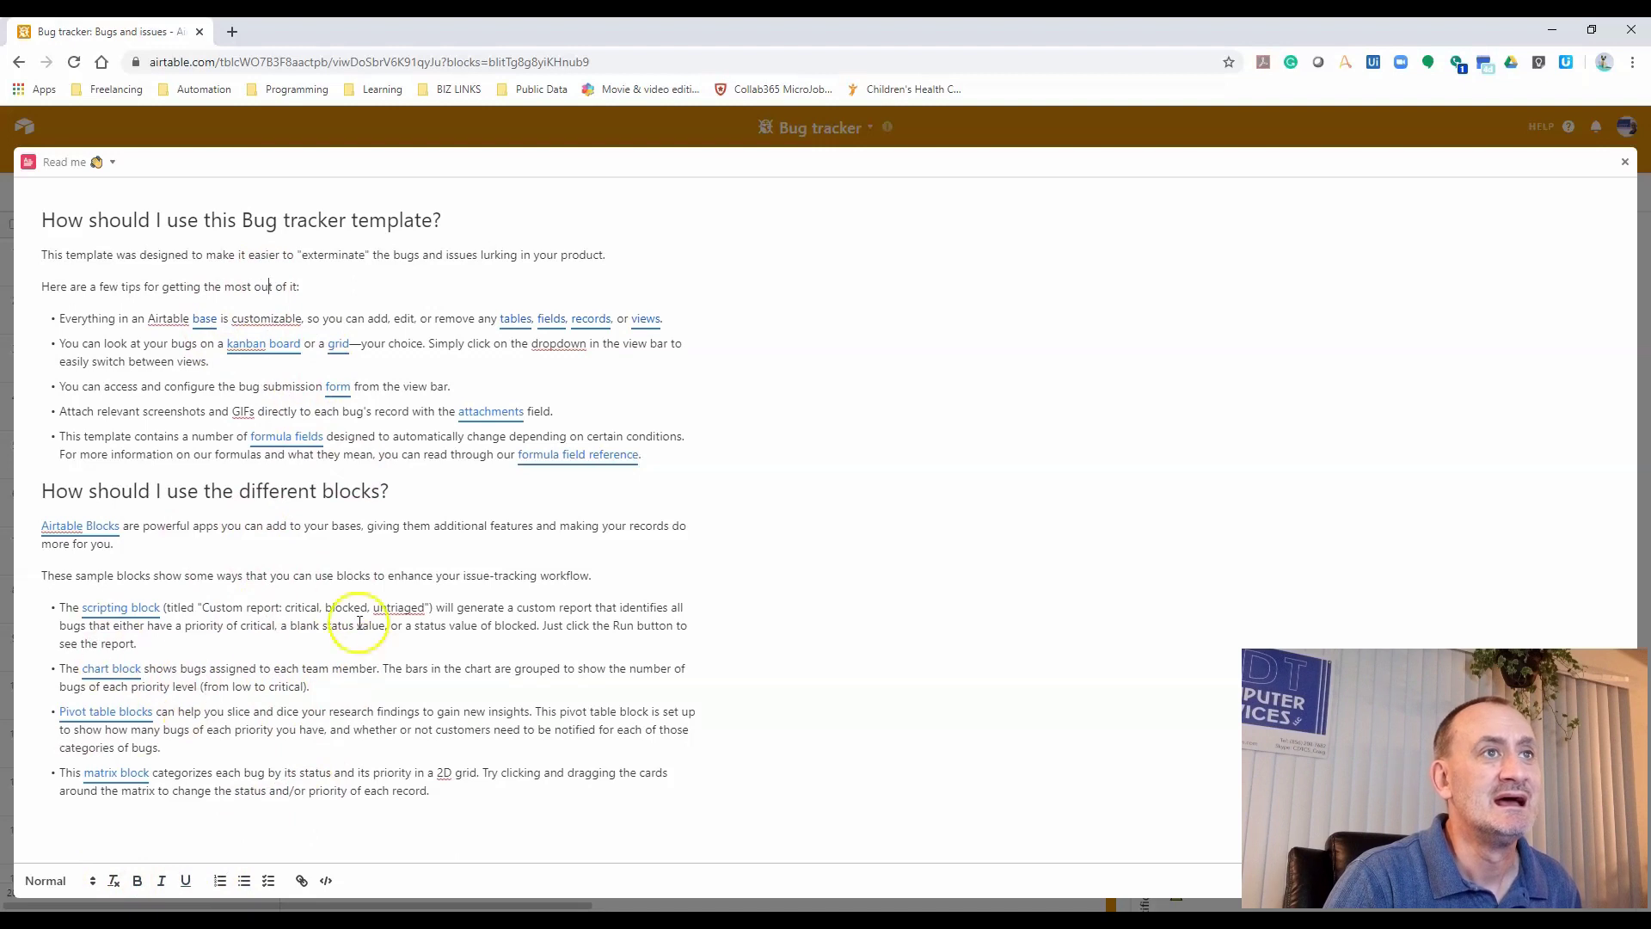
pyautogui.click(492, 410)
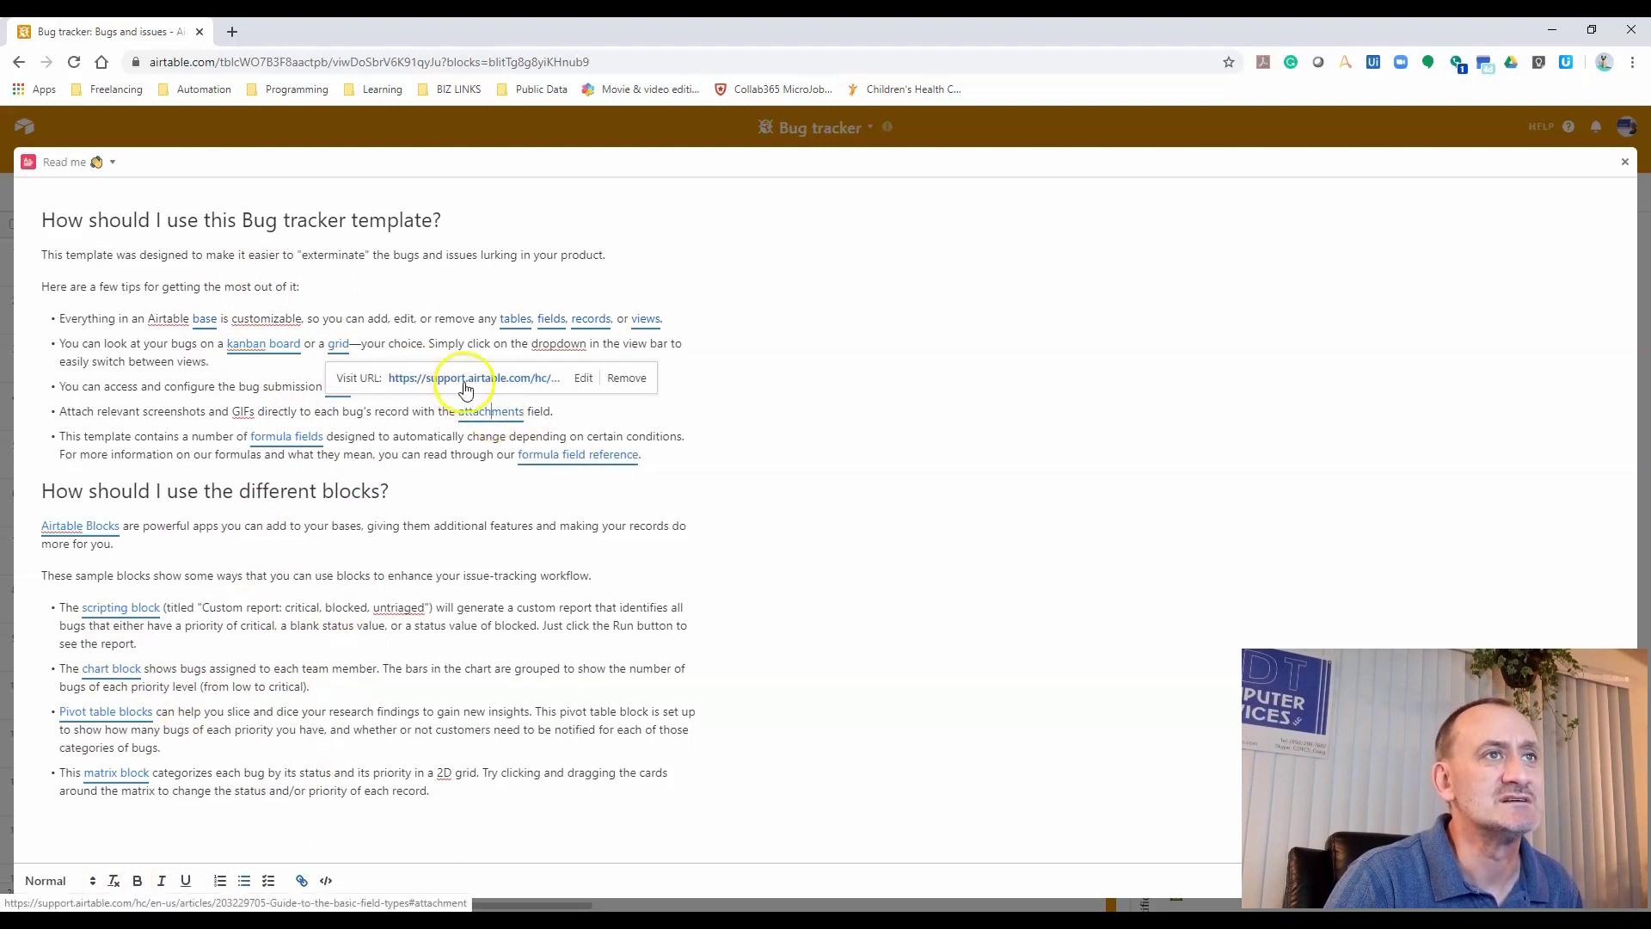
pyautogui.click(752, 432)
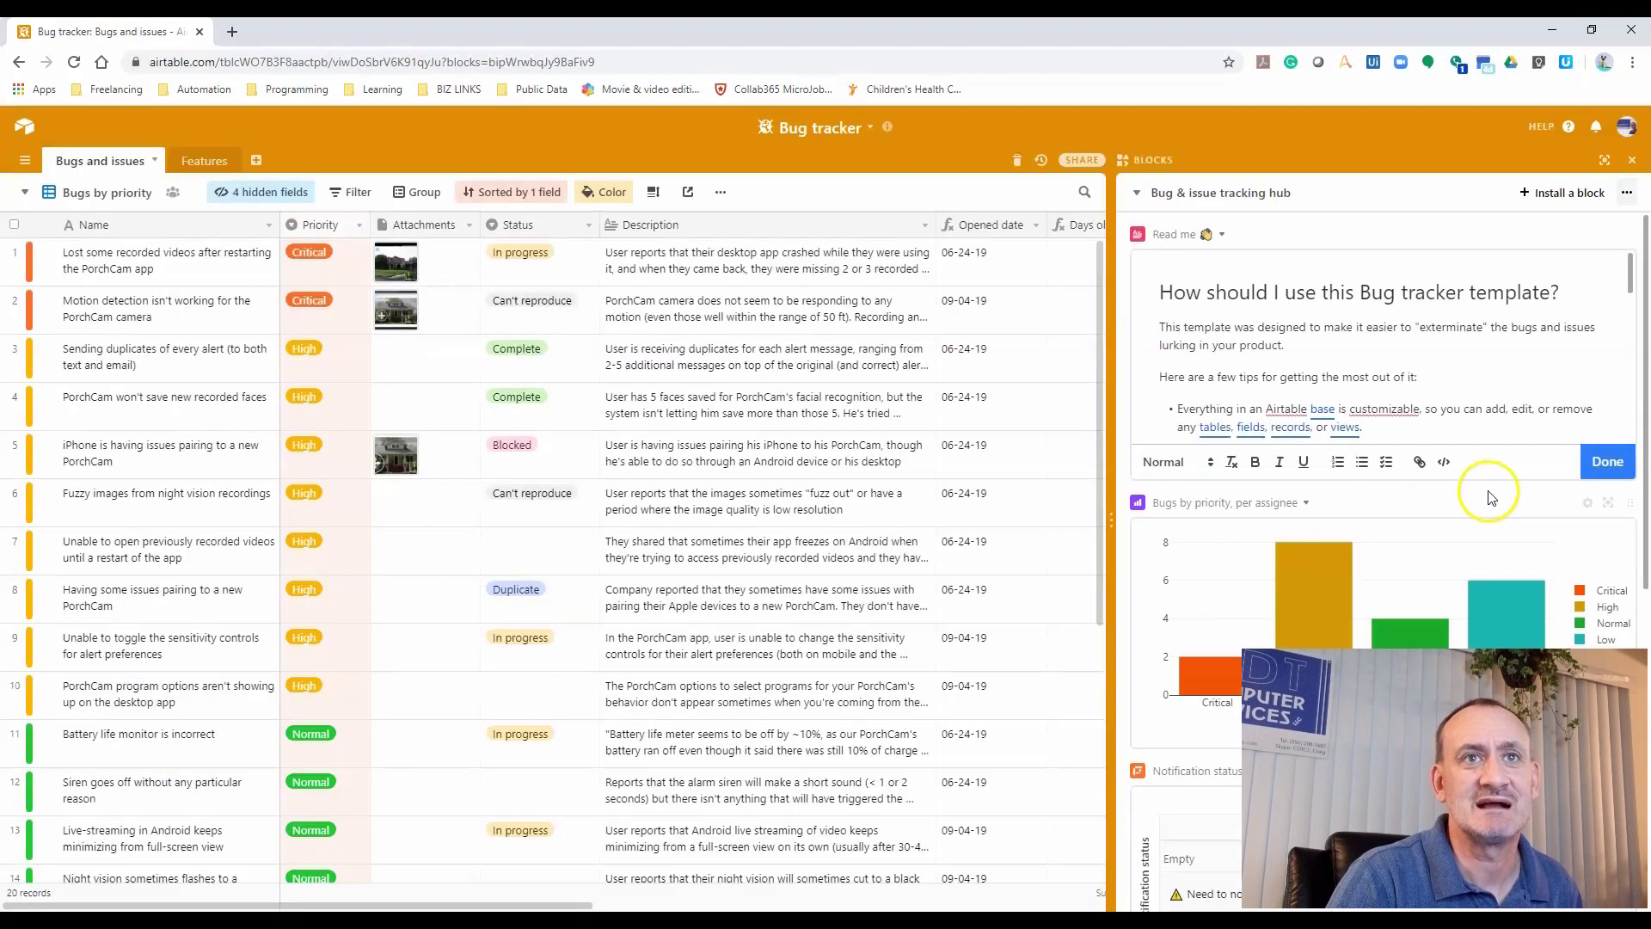
# Open the settings of the Bugs by priority, per assignee chart and examine its bars
pyautogui.scroll(-1, 1535, 527)
pyautogui.click(1382, 462)
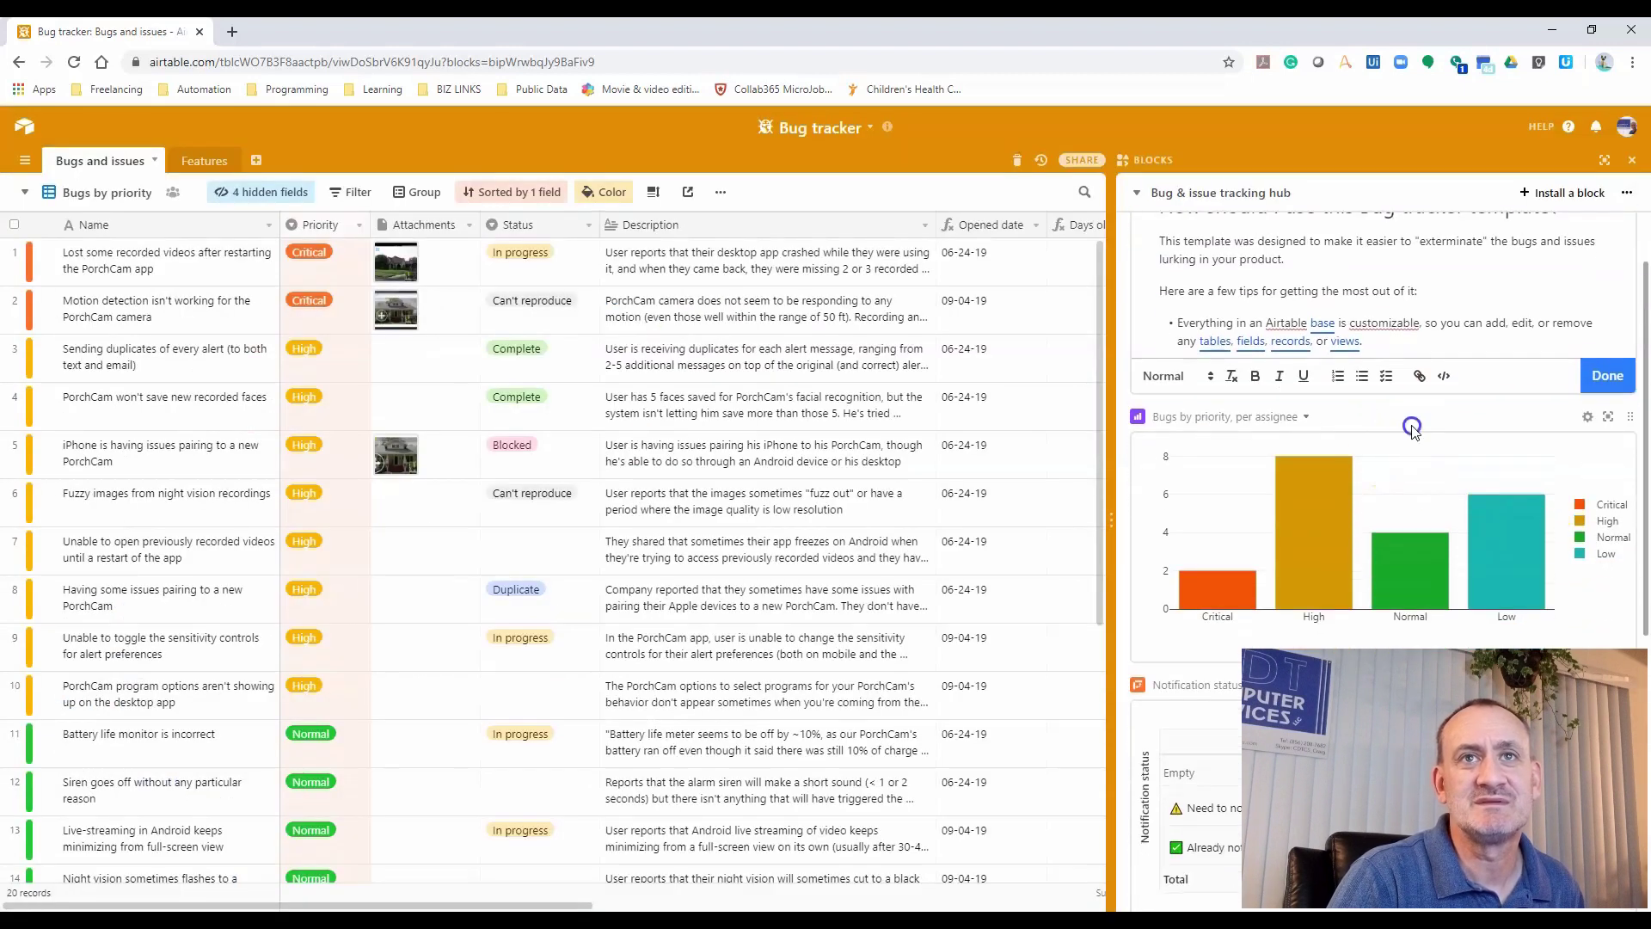
pyautogui.click(1587, 416)
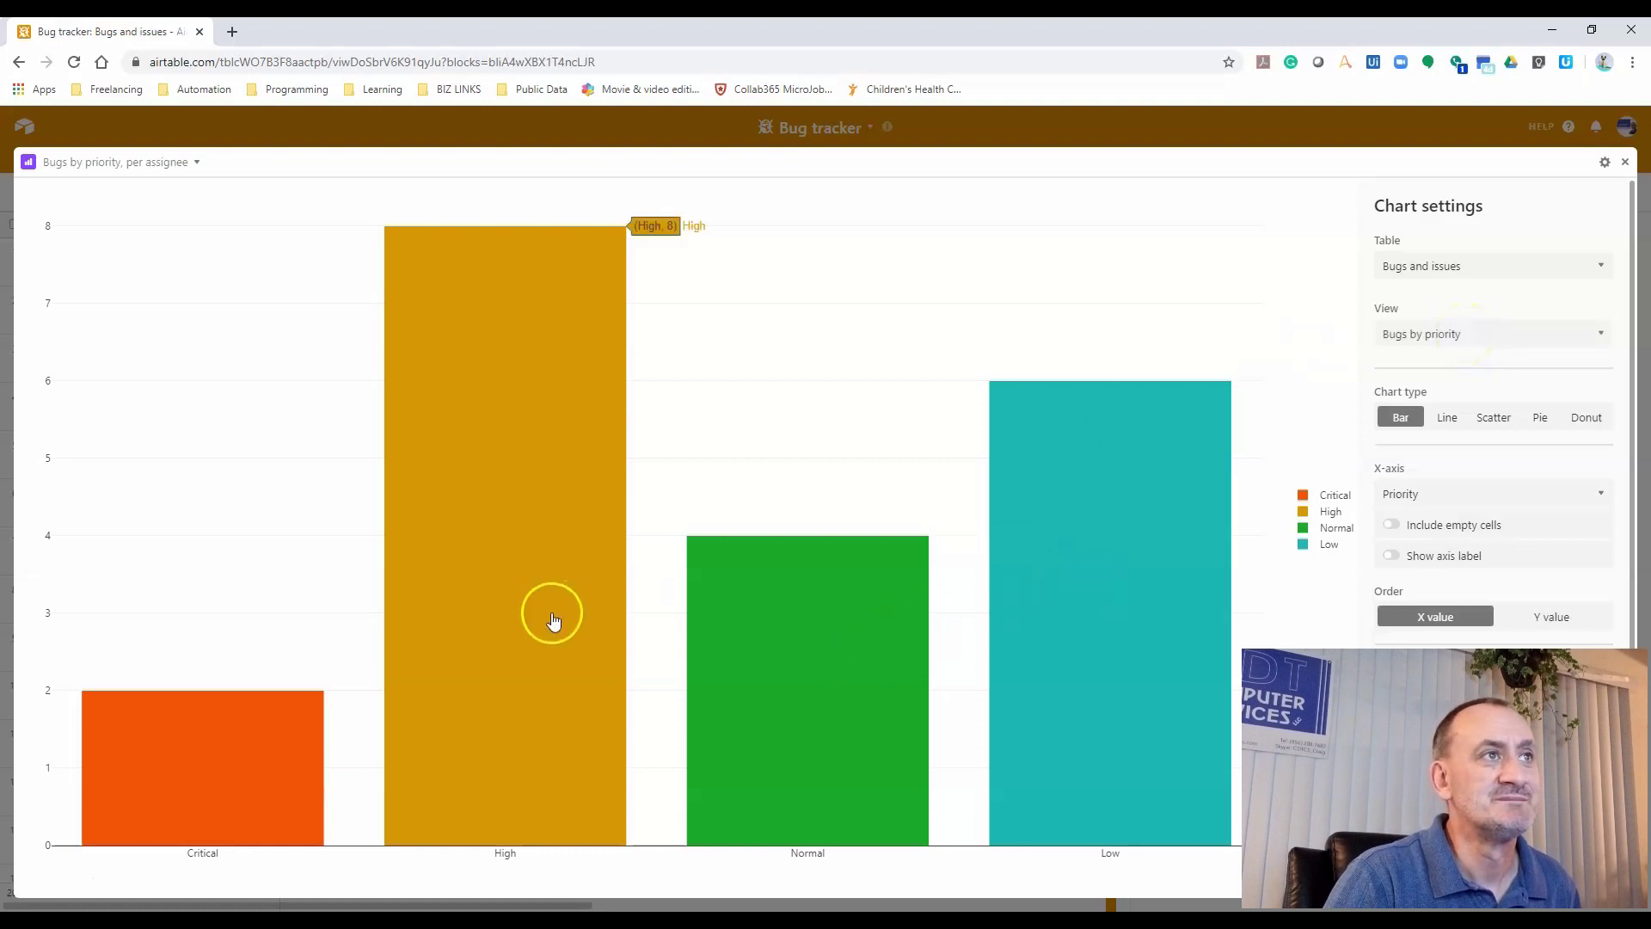
pyautogui.scroll(-1, 1506, 589)
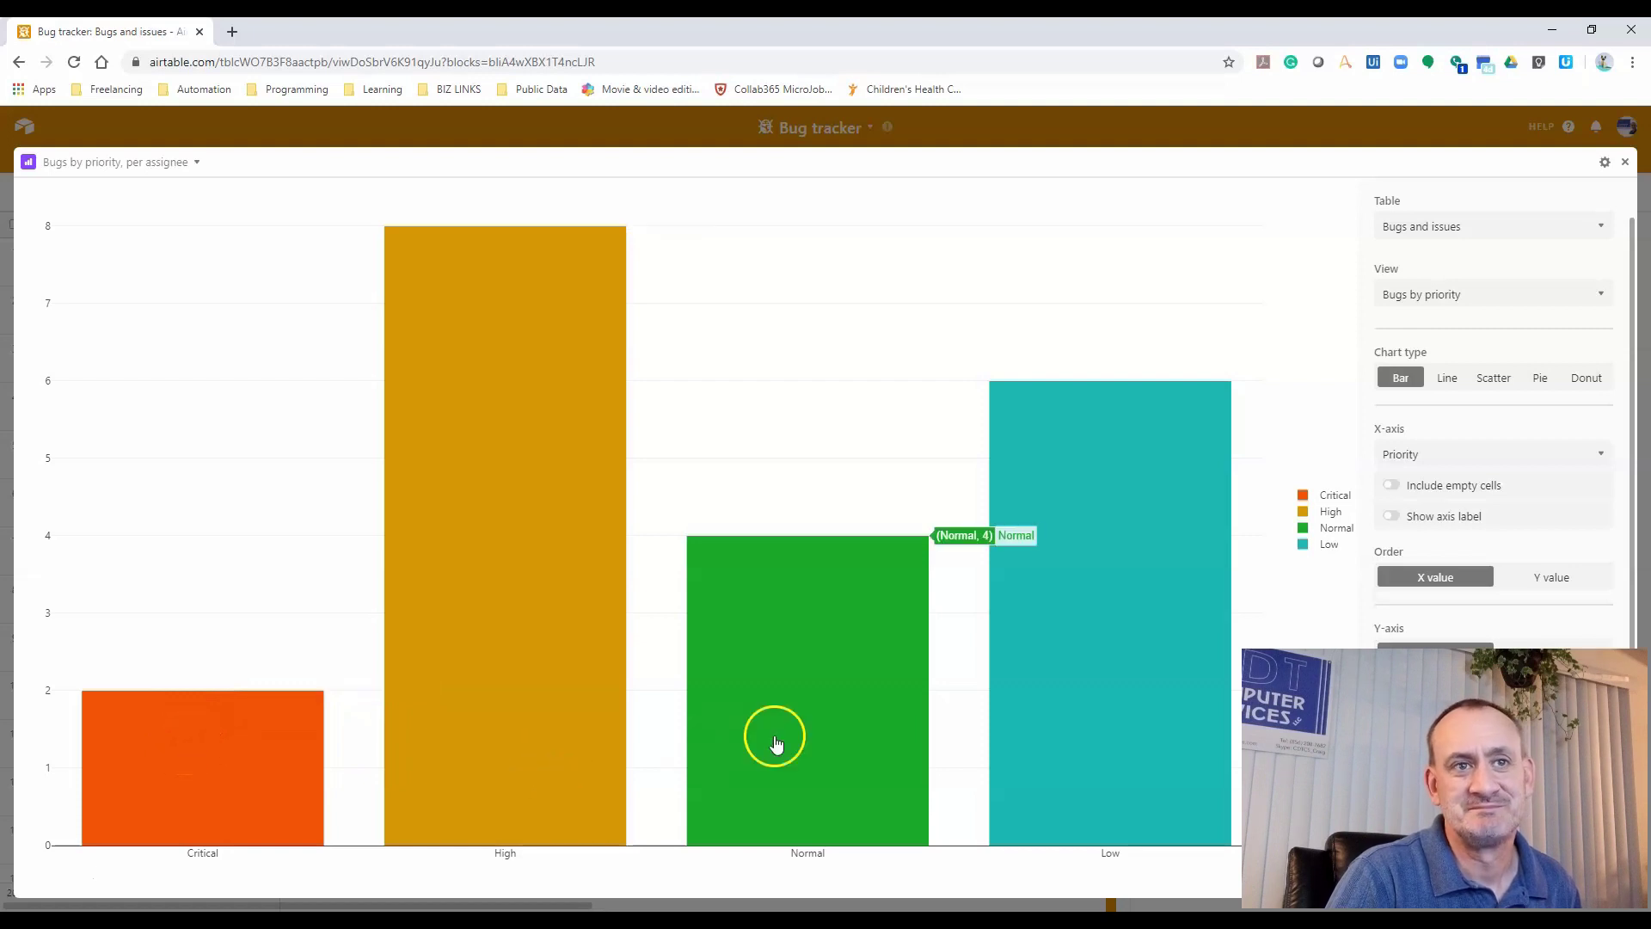
pyautogui.moveTo(1067, 730)
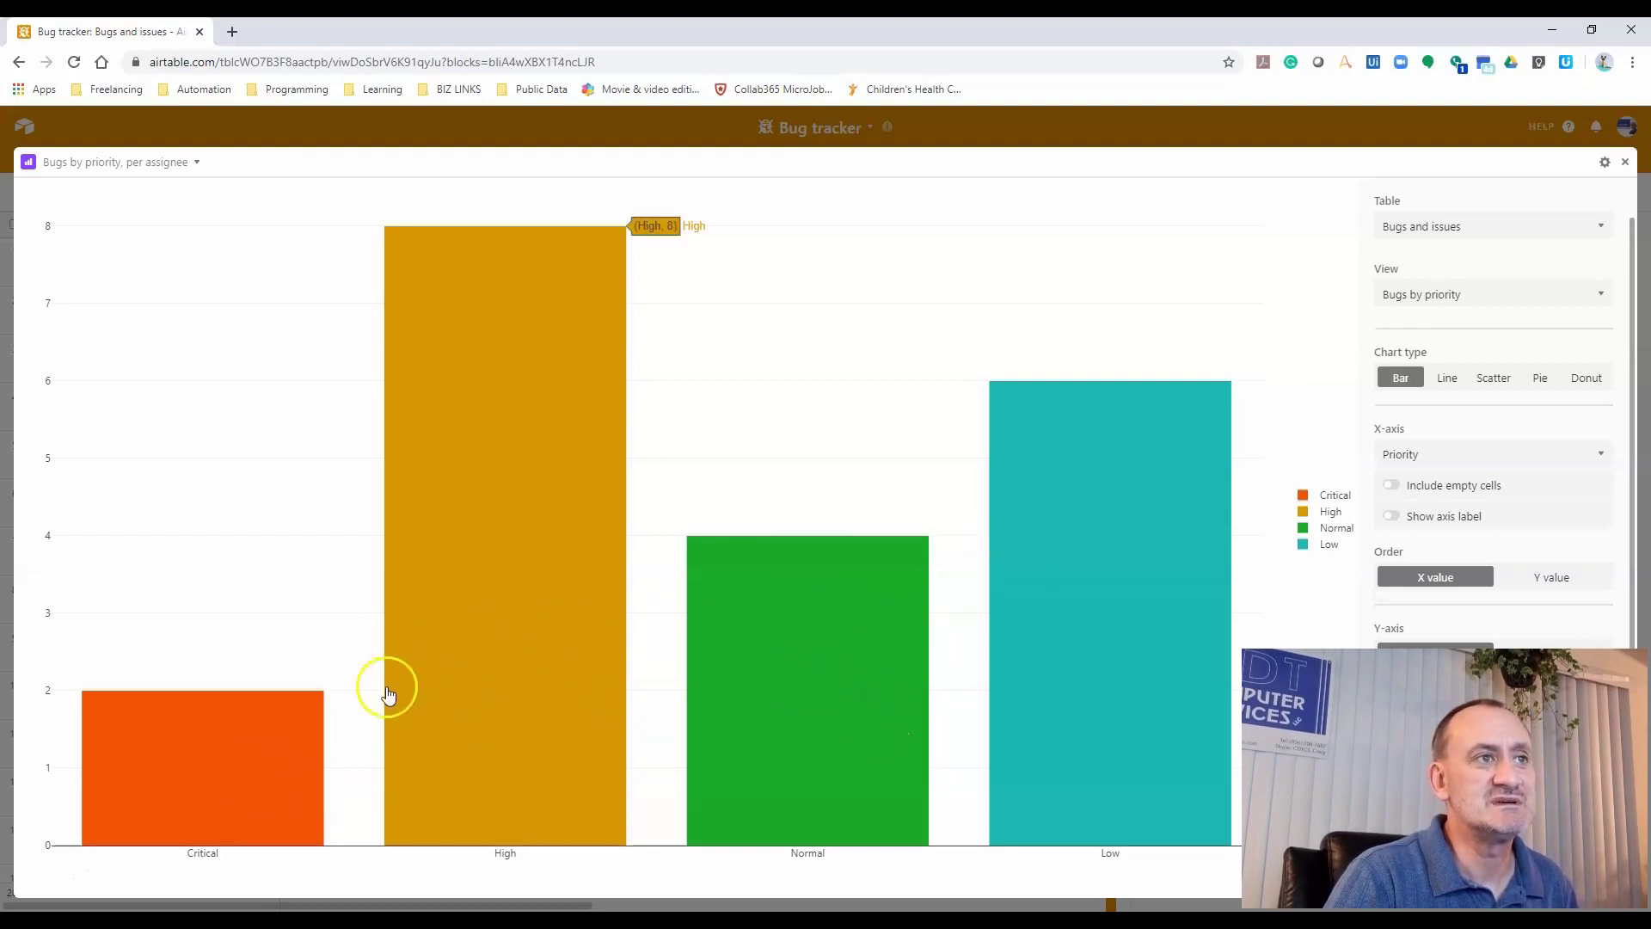
# Review the "Lost some recorded videos after restarting the PorchCam app" record behind the chart's Critical bar, and return to the dashboard
pyautogui.click(216, 744)
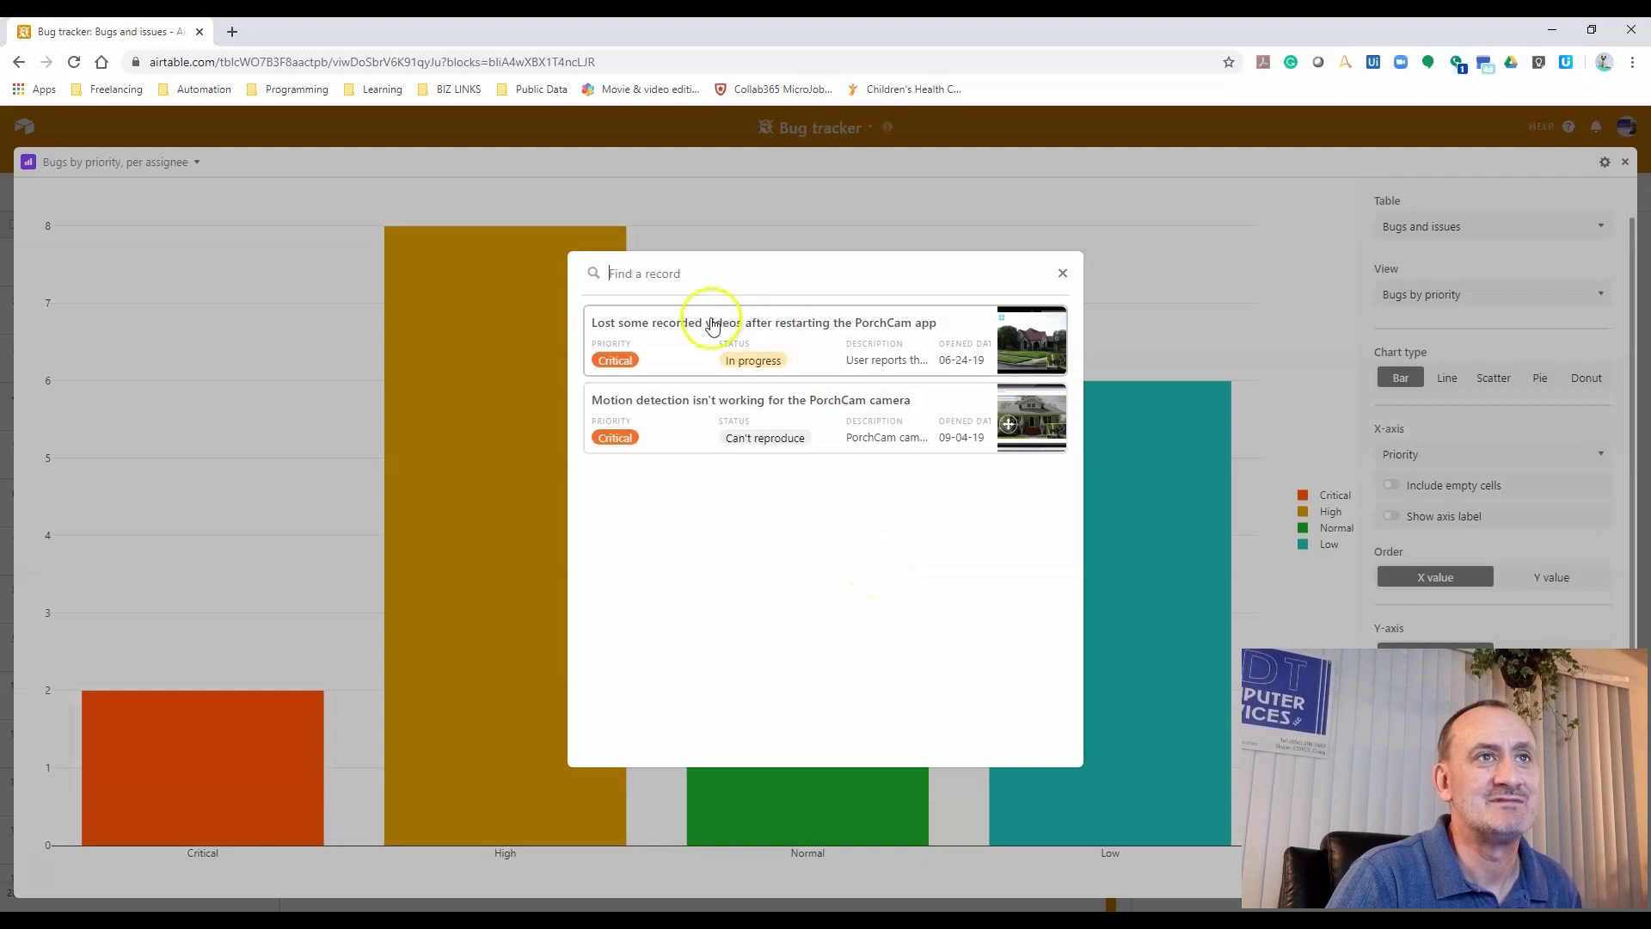
pyautogui.click(749, 328)
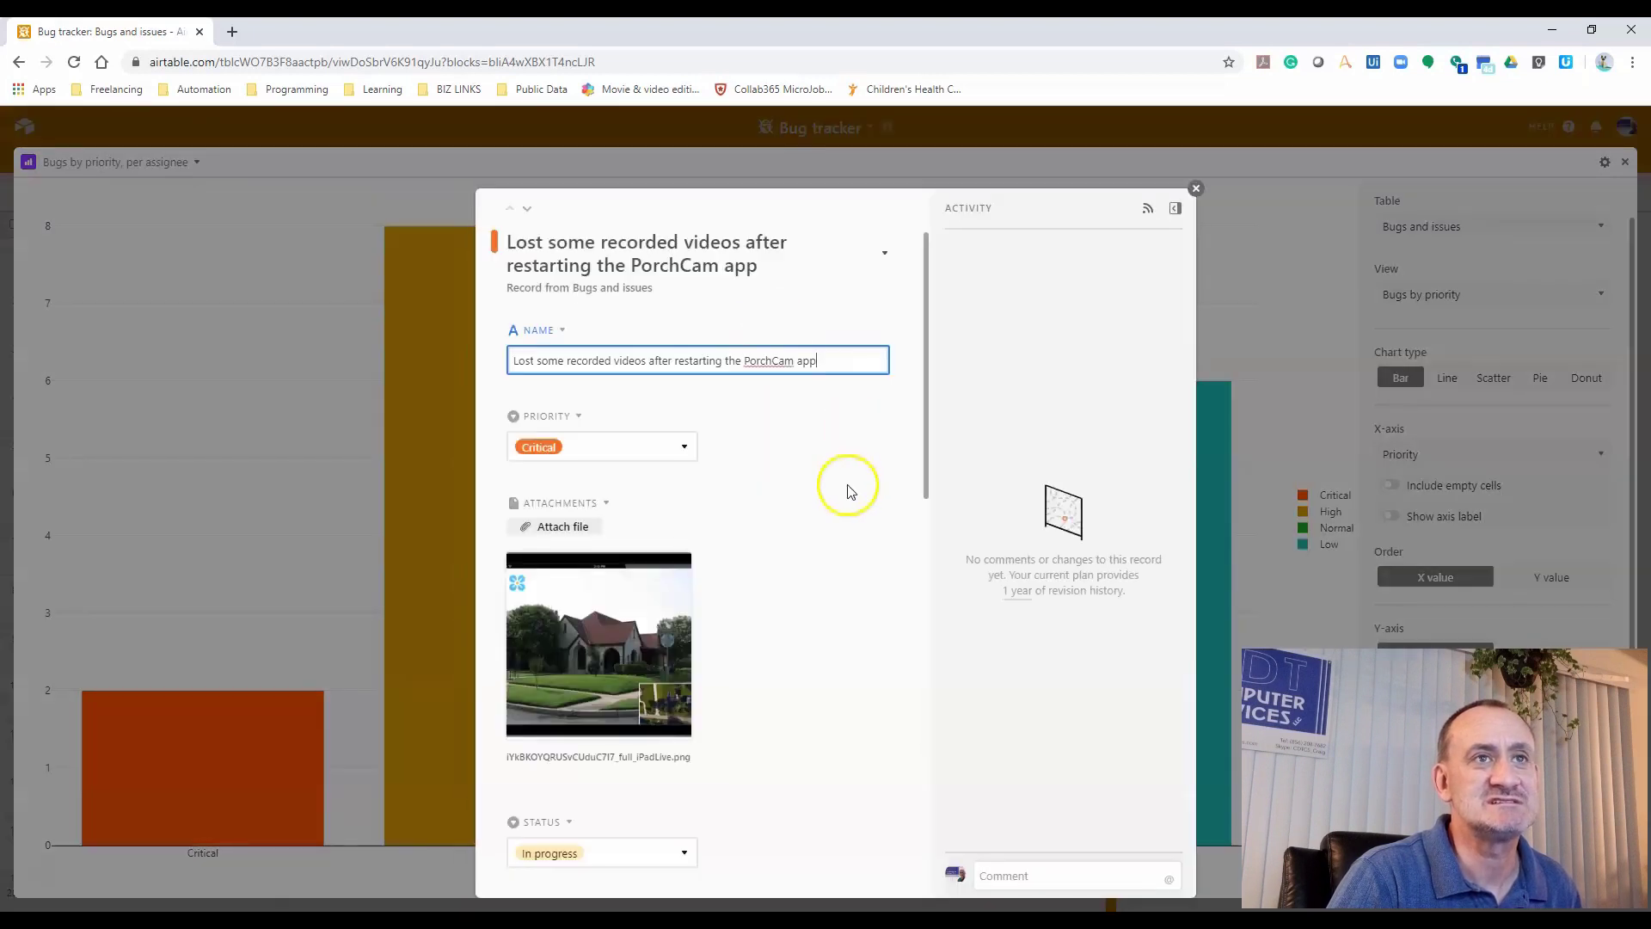
pyautogui.scroll(-10, 803, 479)
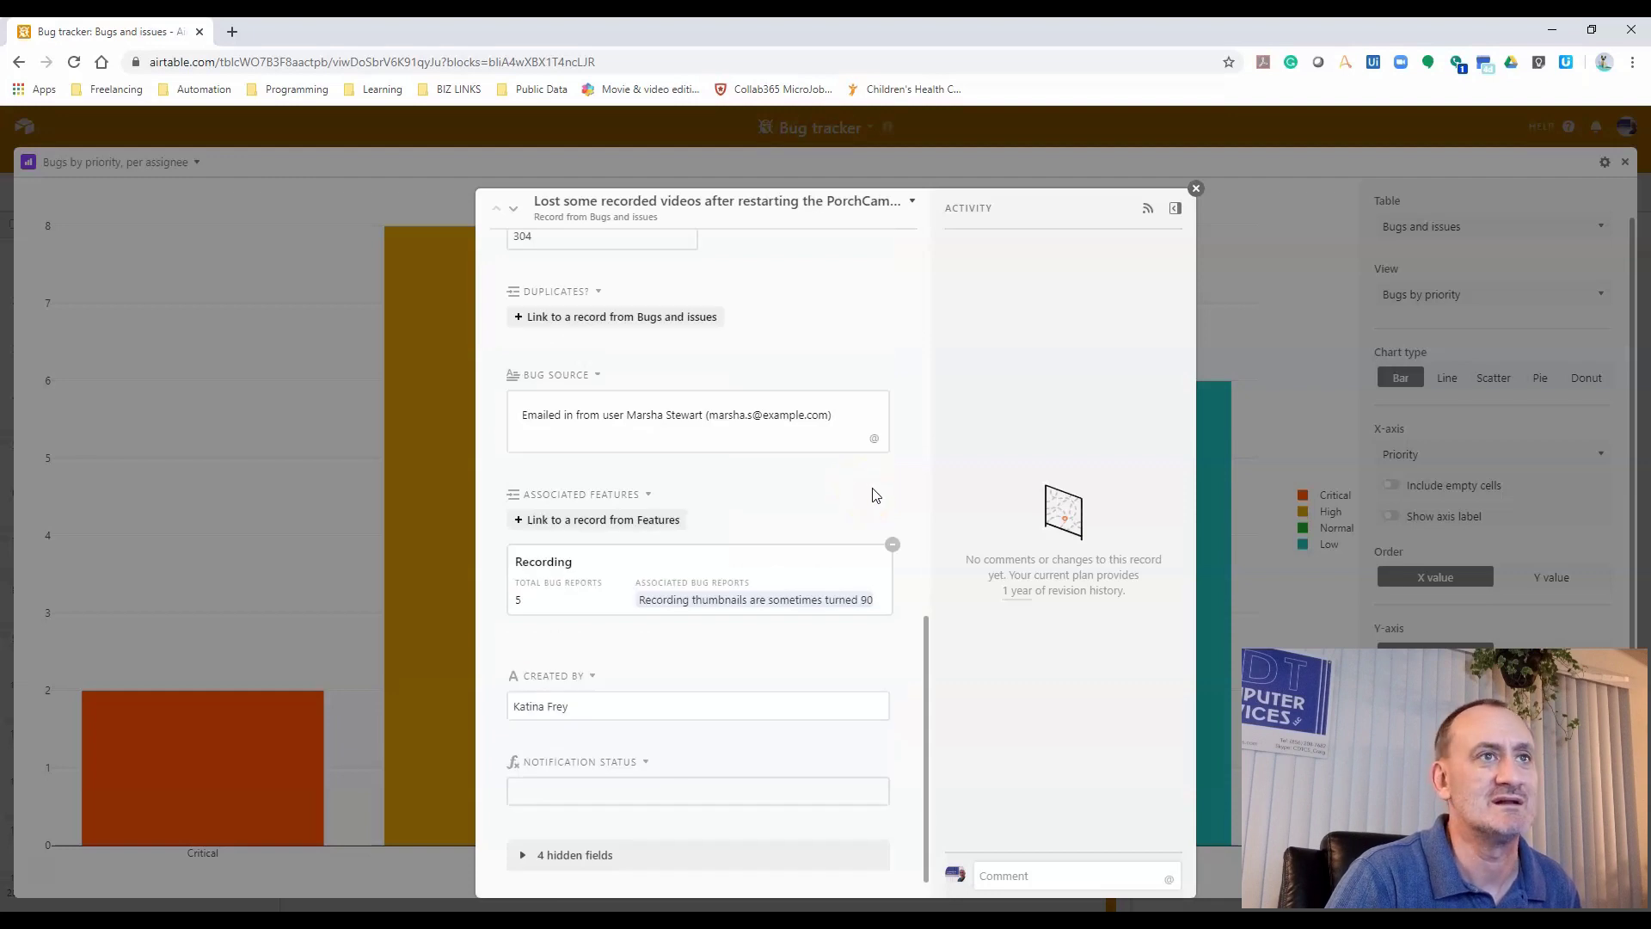
pyautogui.scroll(10, 868, 494)
pyautogui.click(1061, 324)
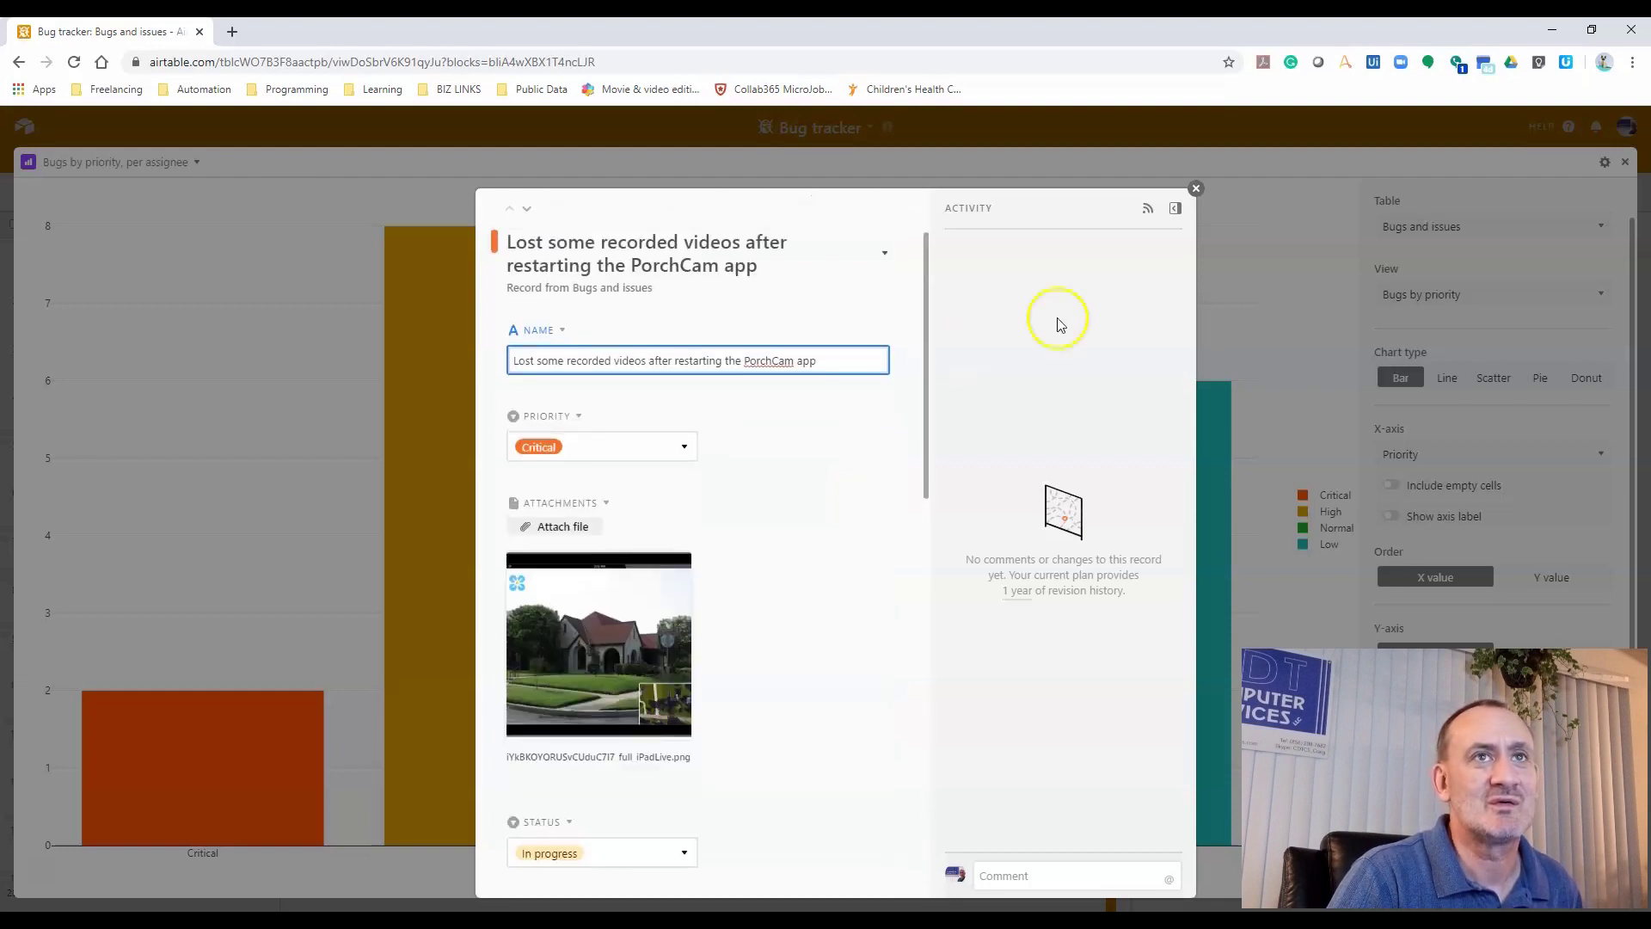
pyautogui.click(1195, 188)
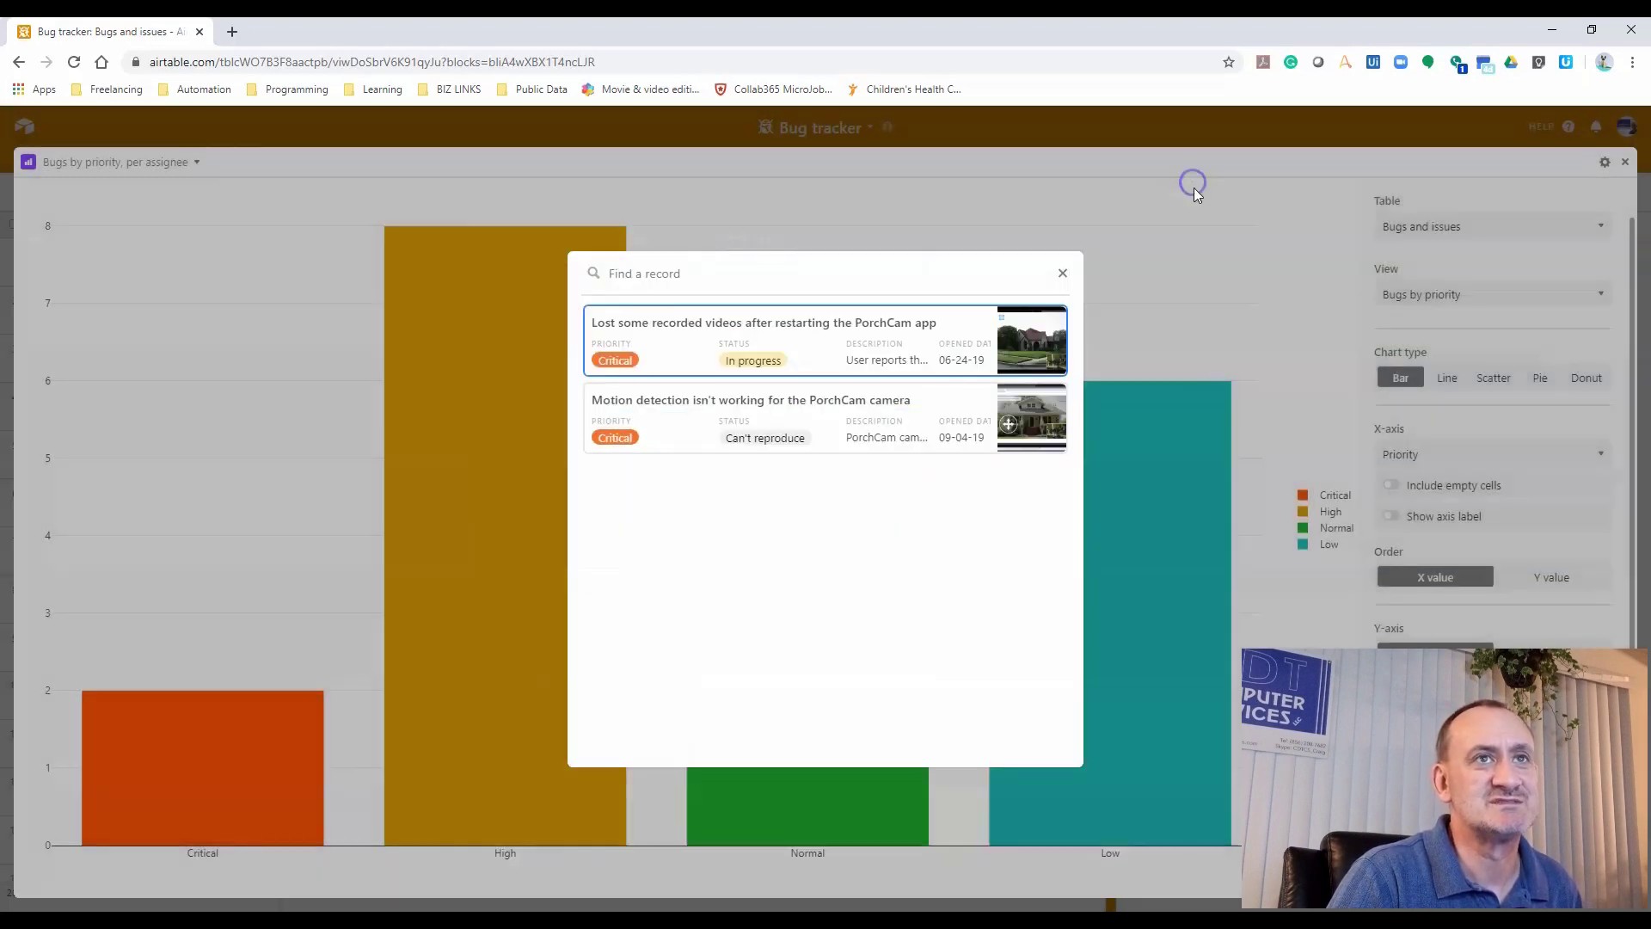
pyautogui.click(1062, 274)
pyautogui.click(1625, 162)
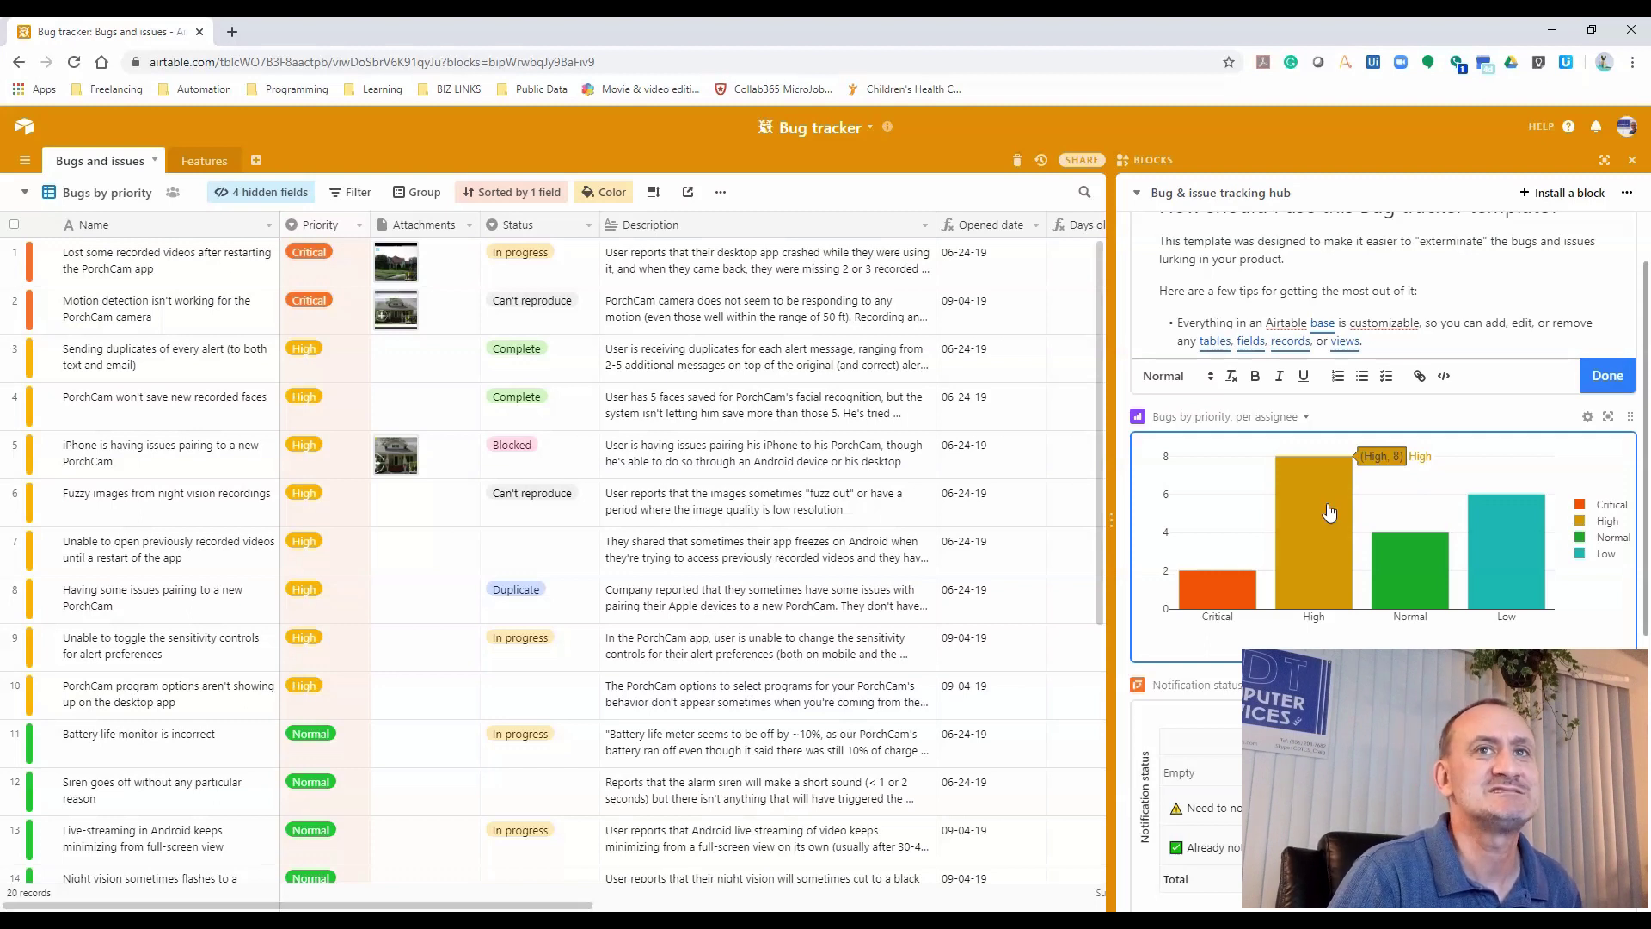
# Hide the blocks area and leave the Bug tracker base for the home page listing all bases
pyautogui.scroll(1, 1469, 344)
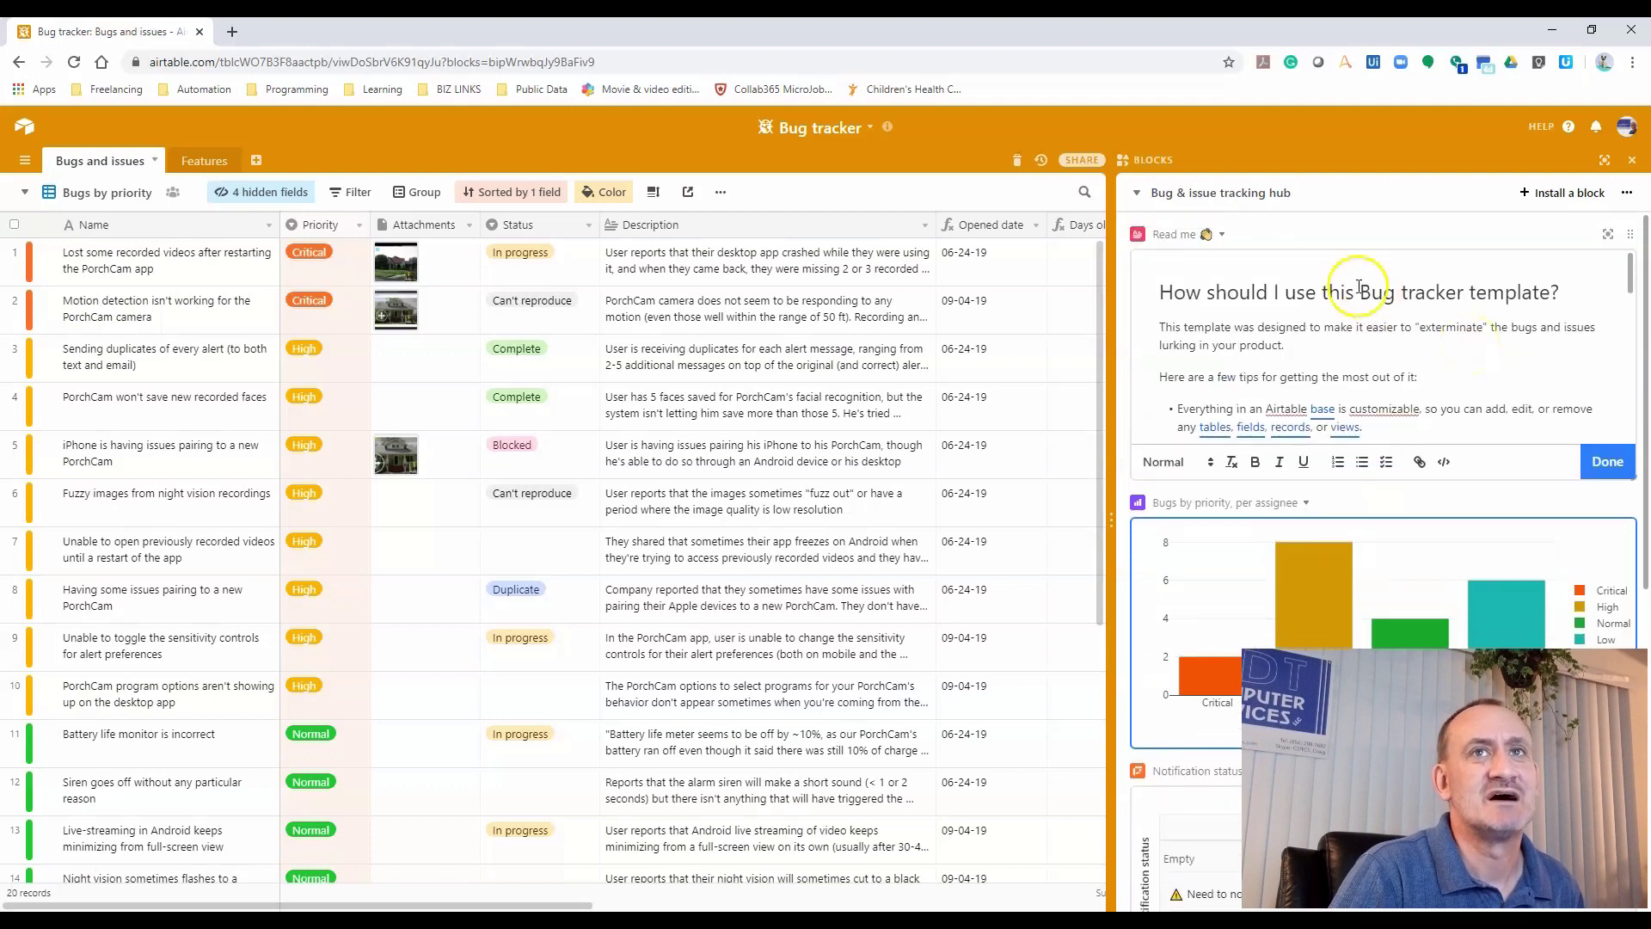
pyautogui.click(1153, 160)
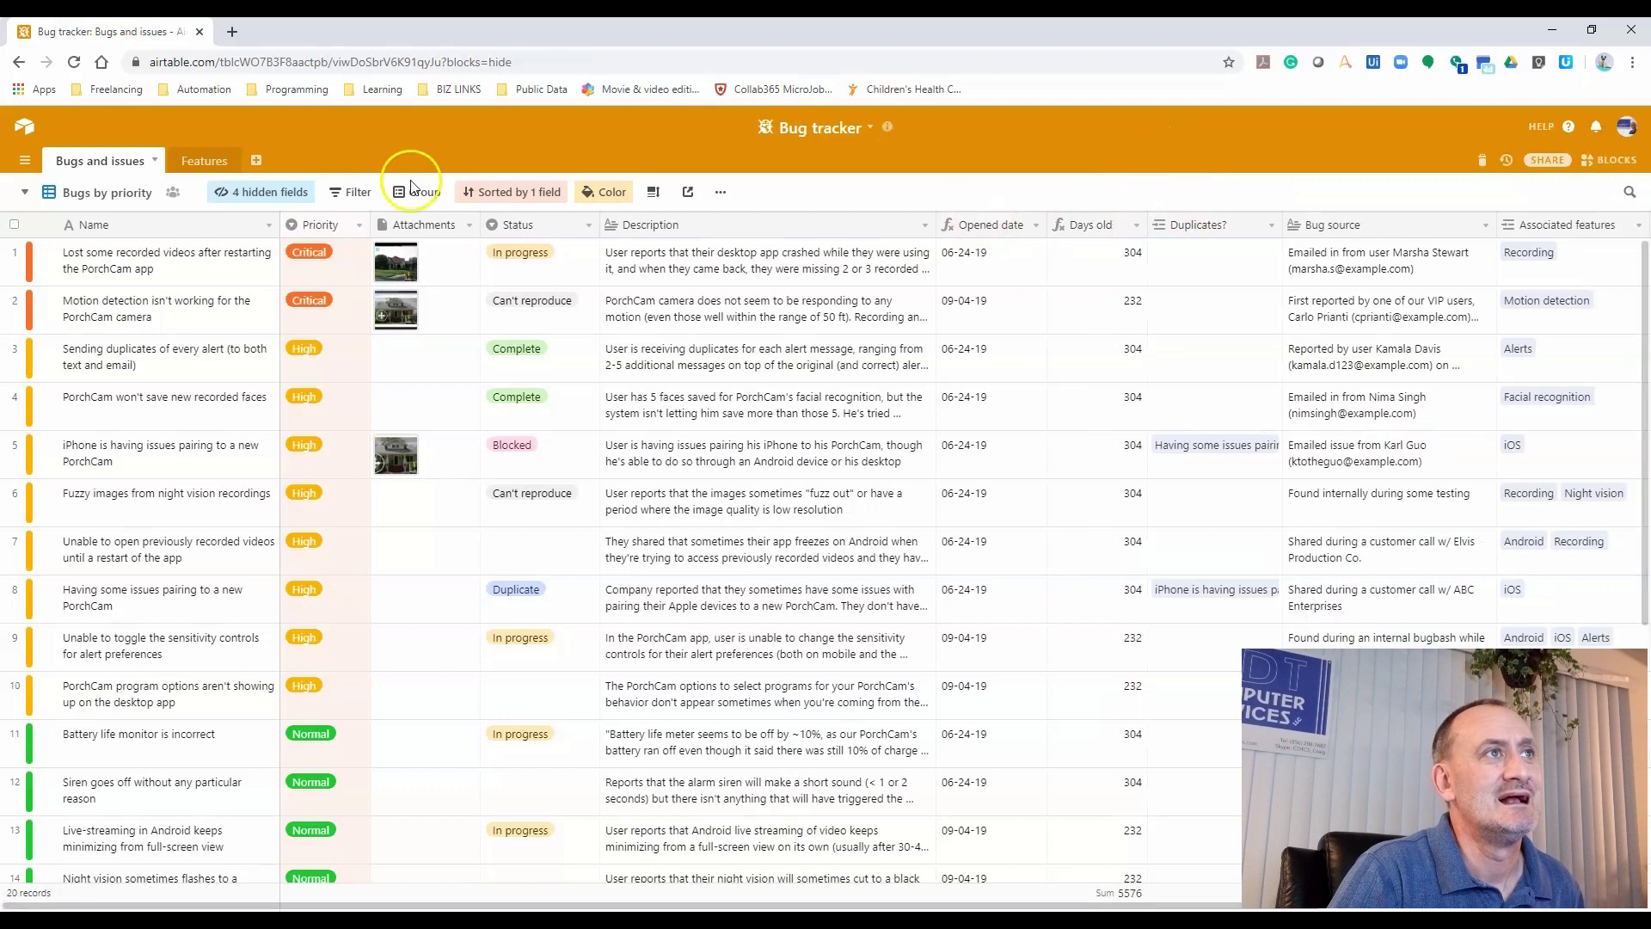
pyautogui.click(27, 128)
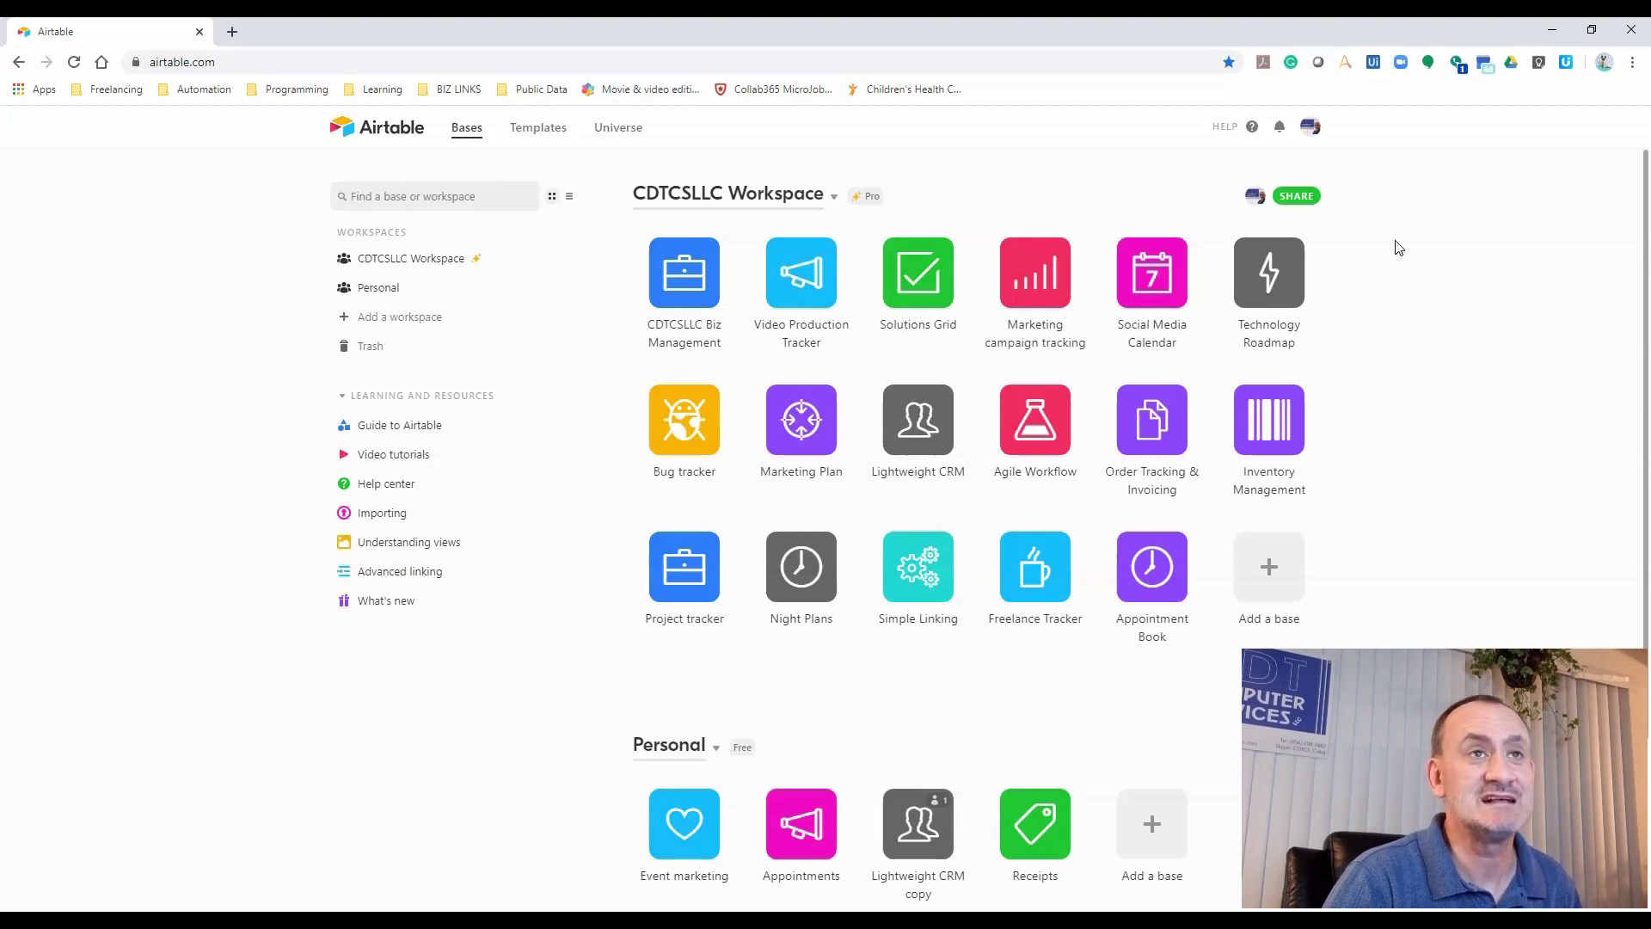
pyautogui.click(1400, 264)
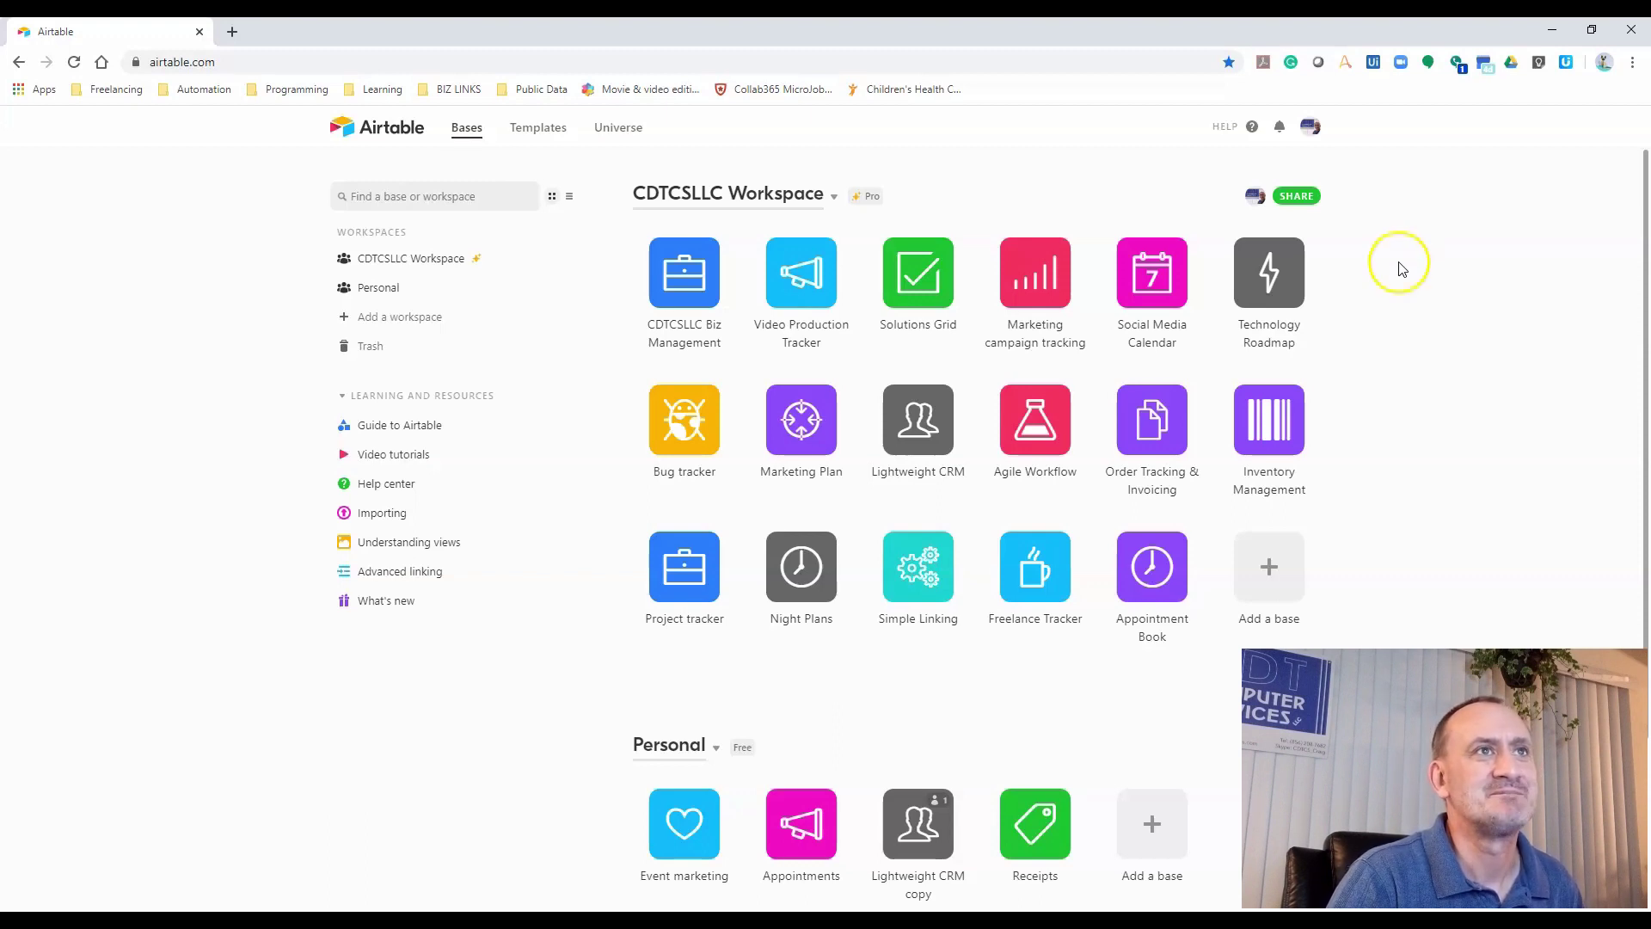